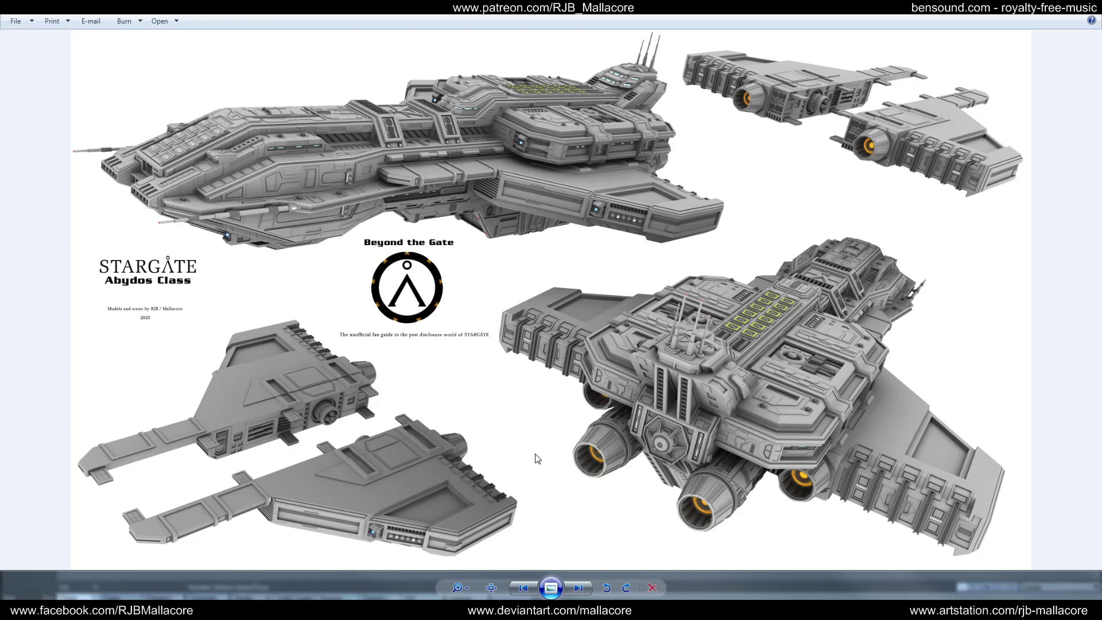
- Compare the two Abydos Class reference render sheets and switch to LightWave Modeler
{"action": "left_click", "coordinate": [523, 587]}
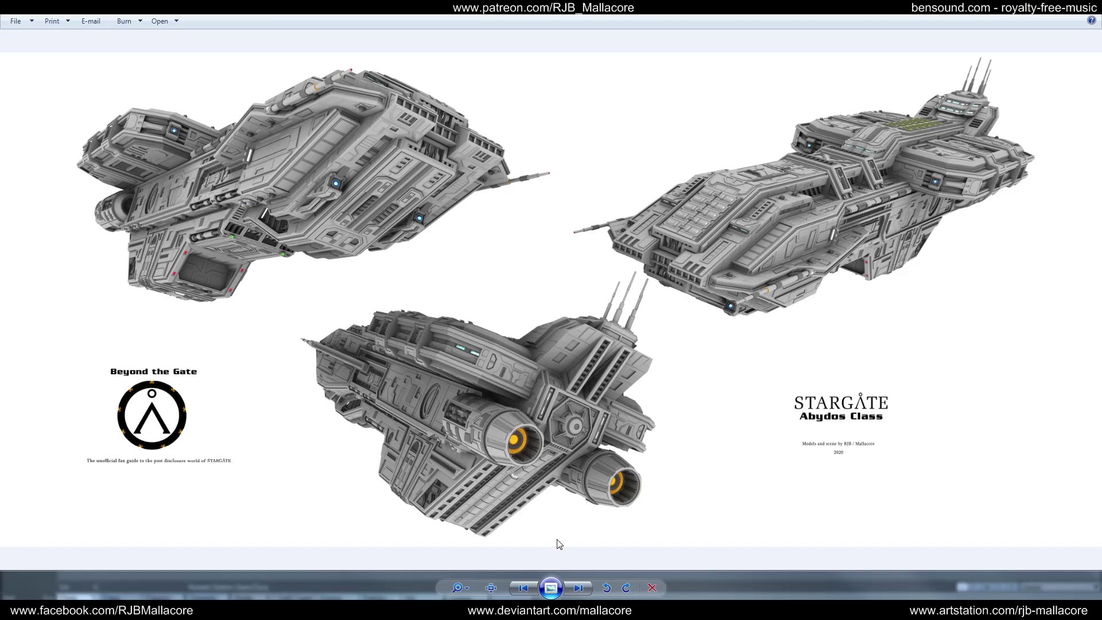
{"action": "left_click", "coordinate": [573, 588]}
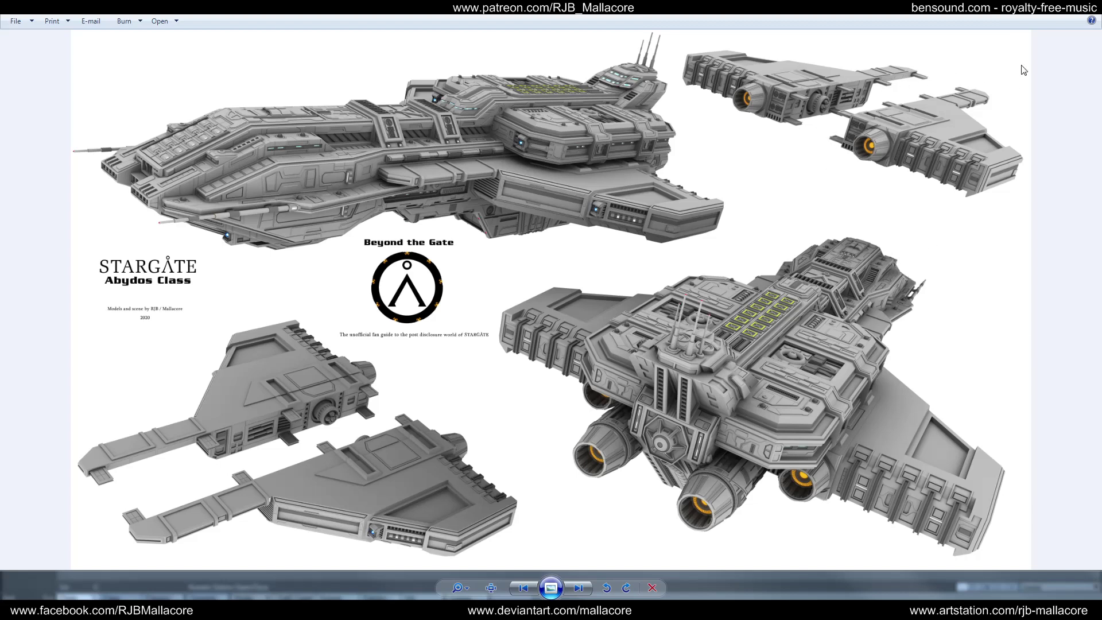
{"action": "left_click", "coordinate": [344, 610]}
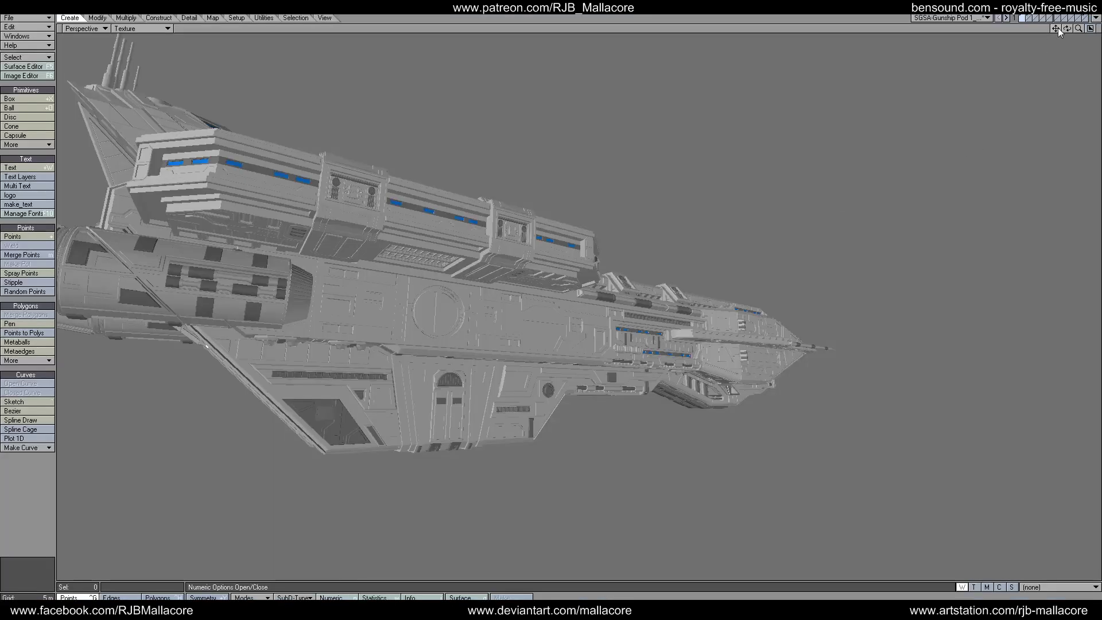
- Examine the ship's hull detailing and the separate wing pod in the second layer from several angles
{"action": "mouse_move", "coordinate": [1067, 29]}
{"action": "left_mouse_down"}
{"action": "mouse_move", "coordinate": [1091, 30]}
{"action": "mouse_move", "coordinate": [1048, 28]}
{"action": "mouse_move", "coordinate": [1089, 28]}
{"action": "mouse_move", "coordinate": [1066, 33]}
{"action": "left_mouse_up"}
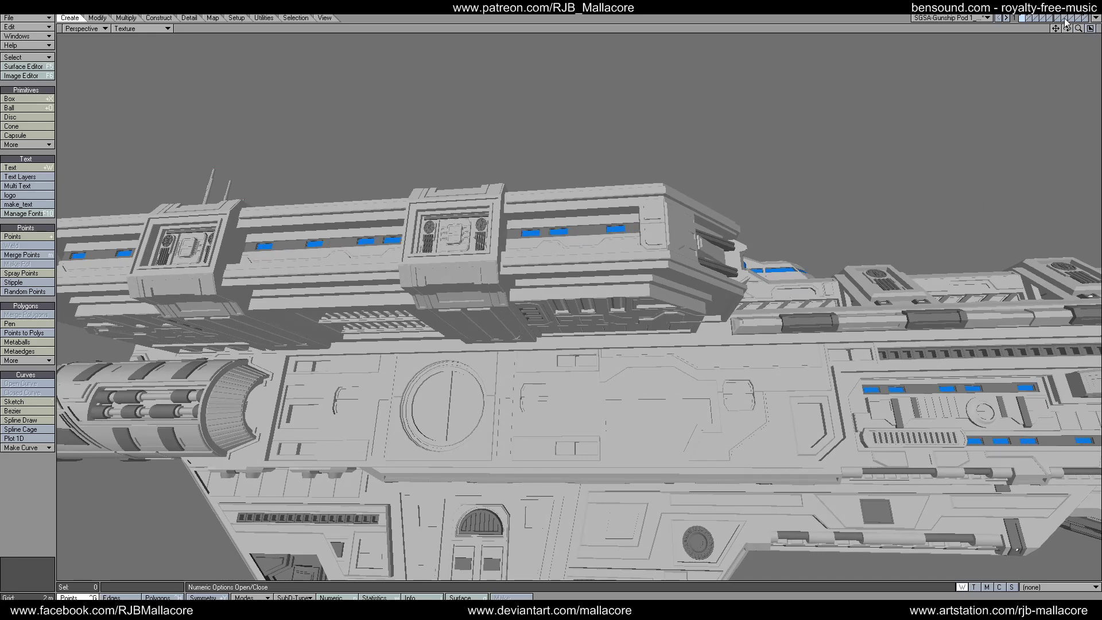
{"action": "left_click_drag", "start_coordinate": [1059, 32], "coordinate": [955, 25]}
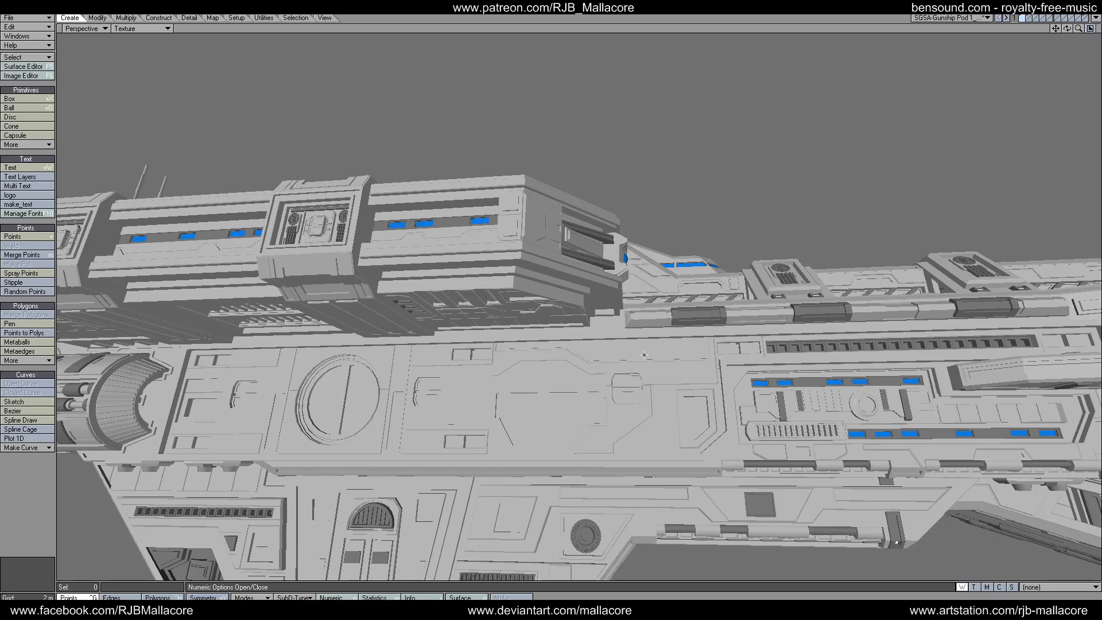
{"action": "mouse_move", "coordinate": [1068, 29]}
{"action": "left_mouse_down"}
{"action": "mouse_move", "coordinate": [1083, 29]}
{"action": "mouse_move", "coordinate": [1056, 31]}
{"action": "mouse_move", "coordinate": [1070, 30]}
{"action": "left_mouse_up"}
{"action": "left_click", "coordinate": [1028, 16]}
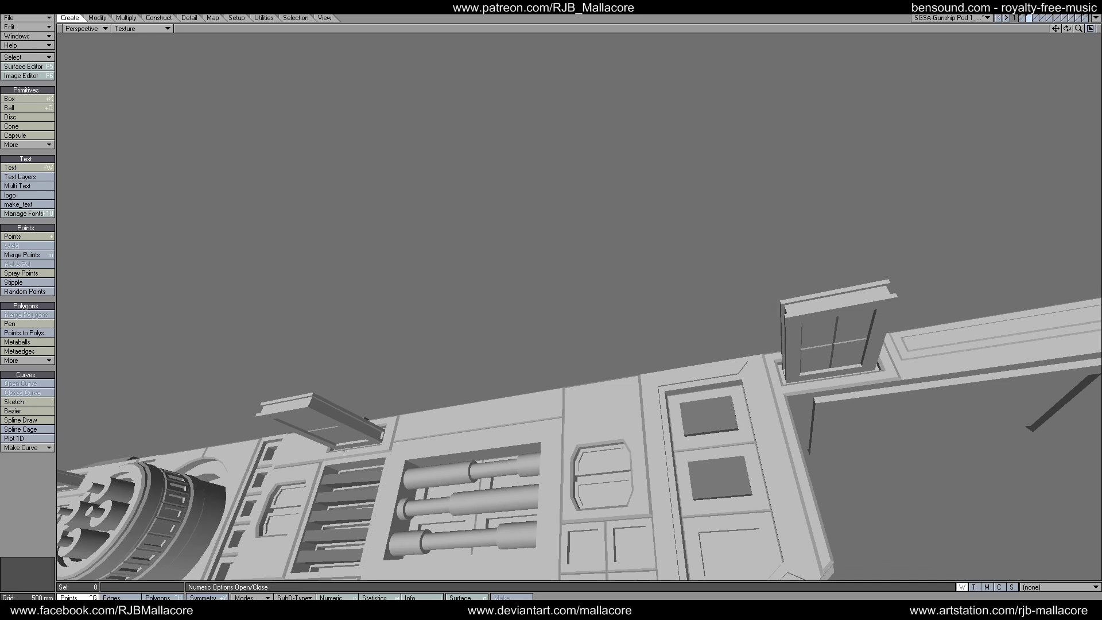
{"action": "left_click_drag", "start_coordinate": [1066, 27], "coordinate": [1047, 41]}
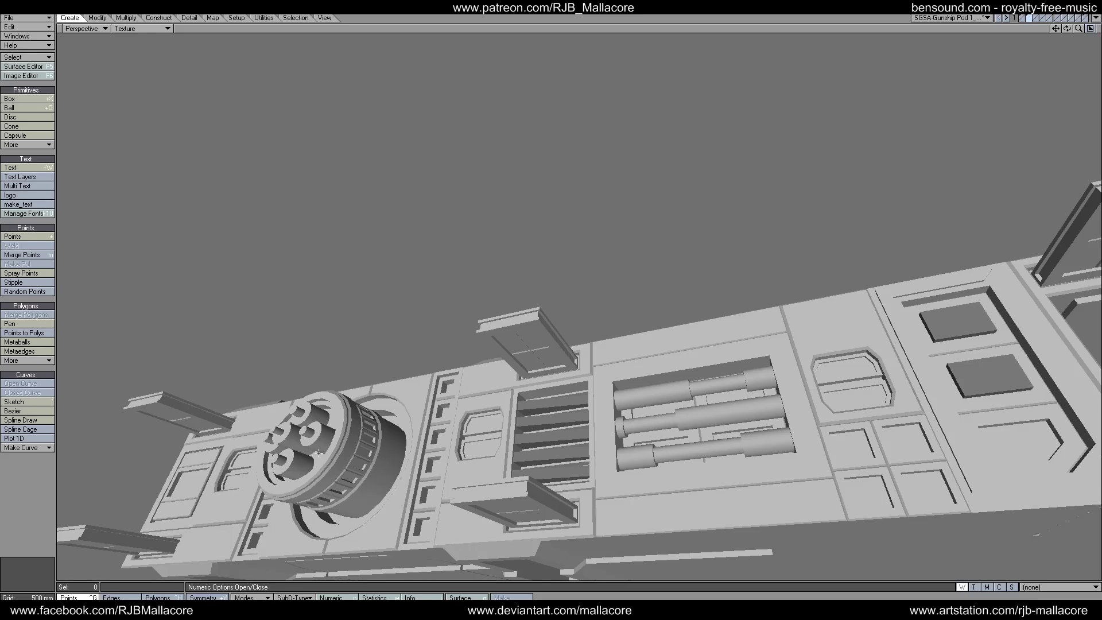
{"action": "left_click_drag", "start_coordinate": [1055, 33], "coordinate": [1026, 29]}
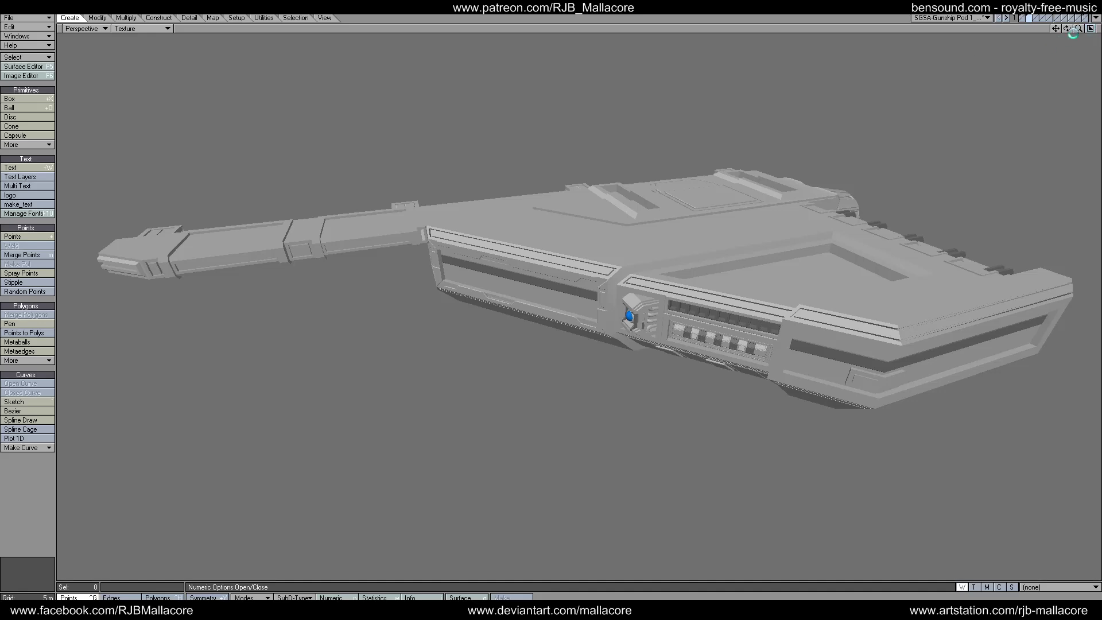
- Try to copy the small dome's points from the tenth layer into the third, using the wing layer as background
{"action": "key", "text": "0"}
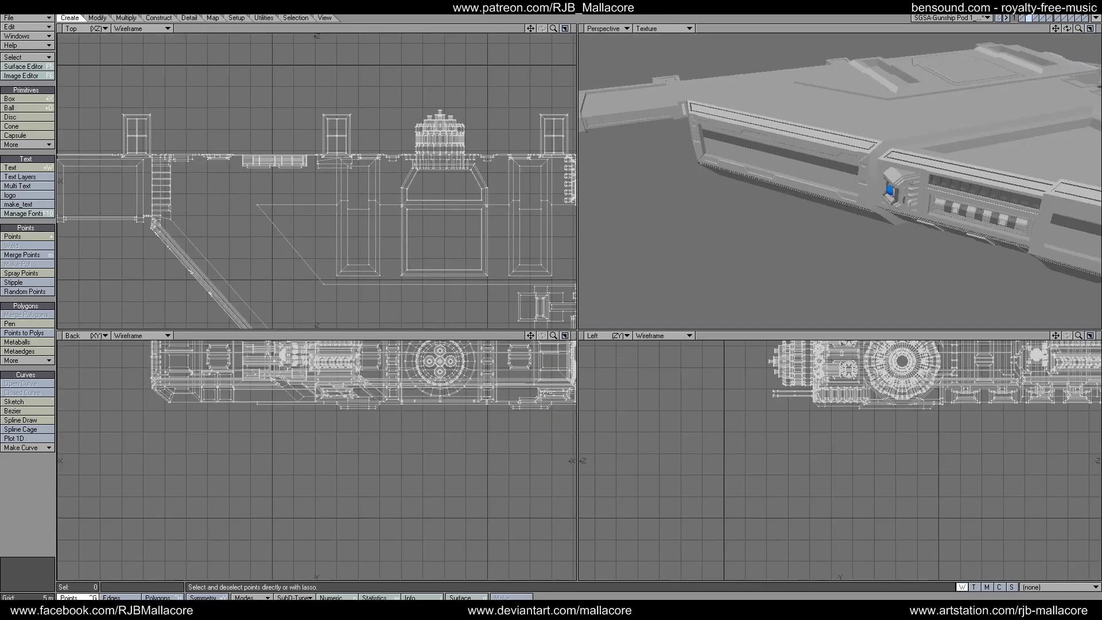
{"action": "key", "text": "a"}
{"action": "left_click_drag", "start_coordinate": [1068, 32], "coordinate": [1079, 29]}
{"action": "left_click", "coordinate": [1084, 18]}
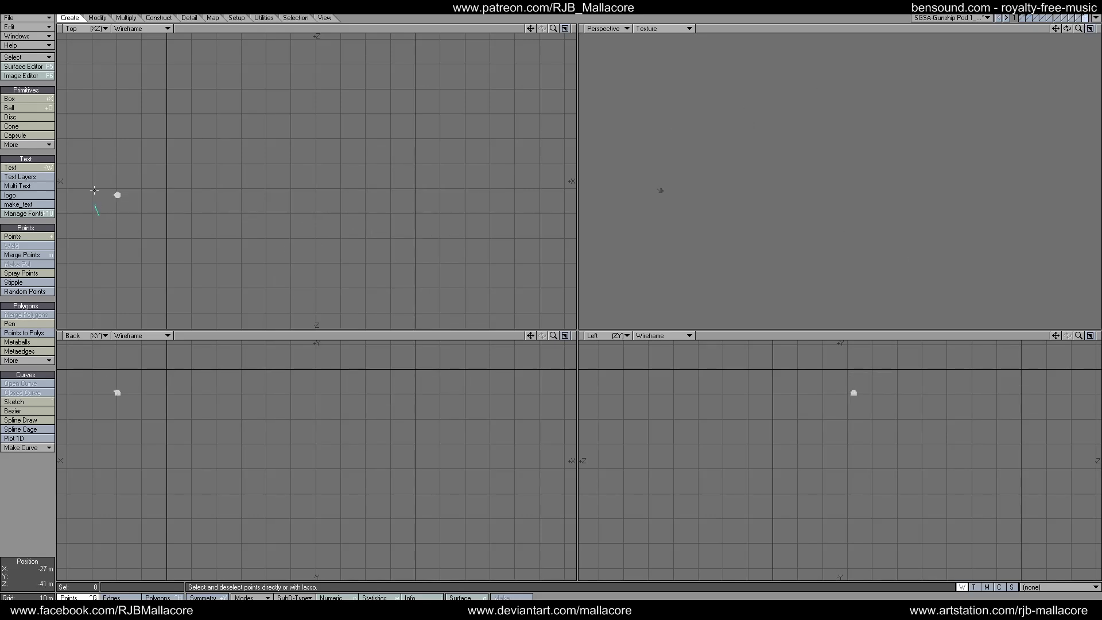
{"action": "right_click_drag", "start_coordinate": [94, 190], "coordinate": [150, 224]}
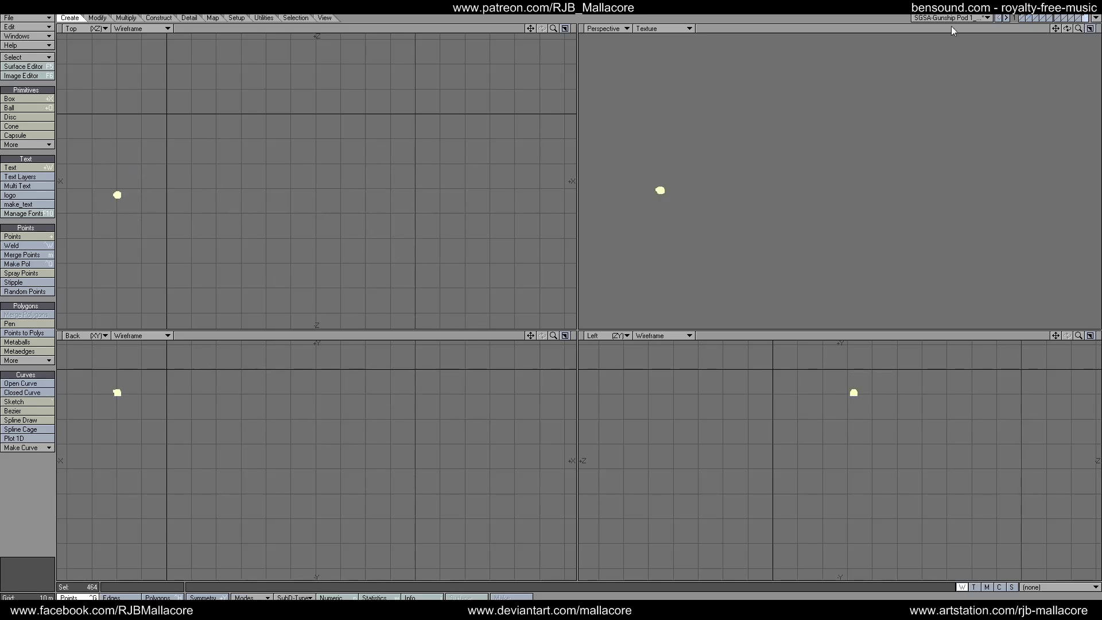
{"action": "left_click", "coordinate": [1036, 18]}
{"action": "left_click", "coordinate": [1031, 19]}
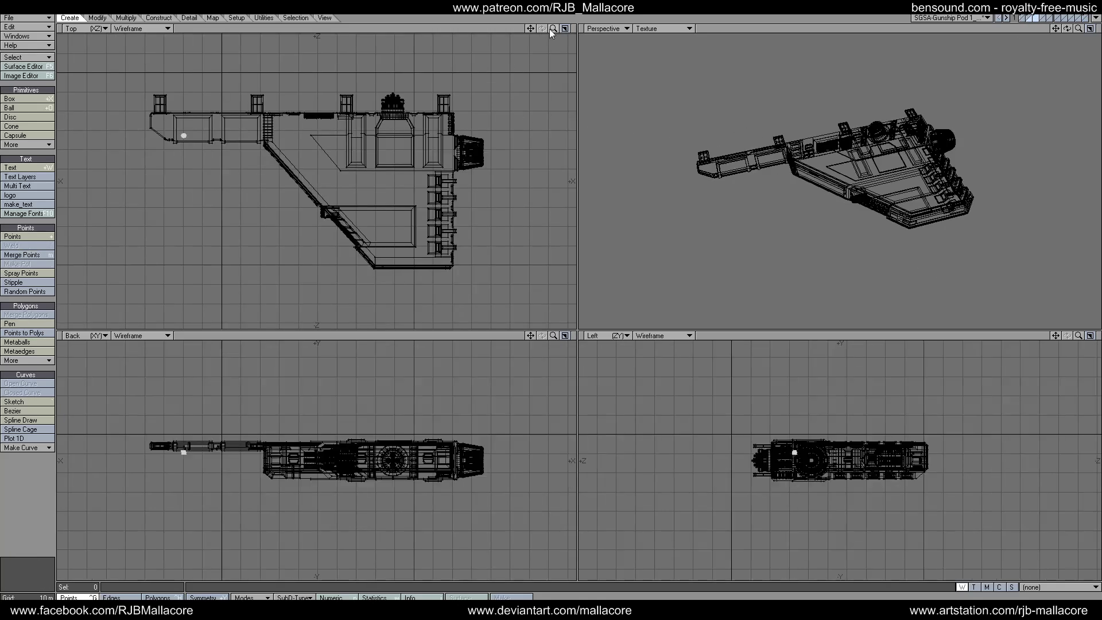
- Try to rotate the pasted dome points 90° around the Y axis, centred at -19.5 m, -13.5 m, -32.5 m
{"action": "left_click_drag", "start_coordinate": [554, 29], "coordinate": [104, 18]}
{"action": "left_click", "coordinate": [99, 18]}
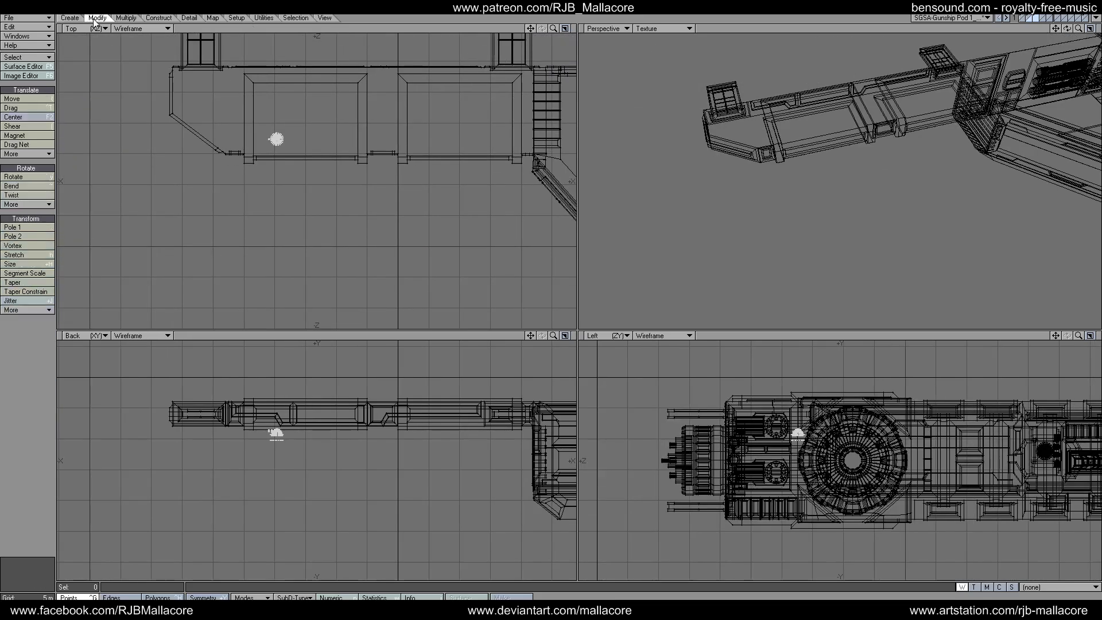
{"action": "left_click", "coordinate": [31, 182]}
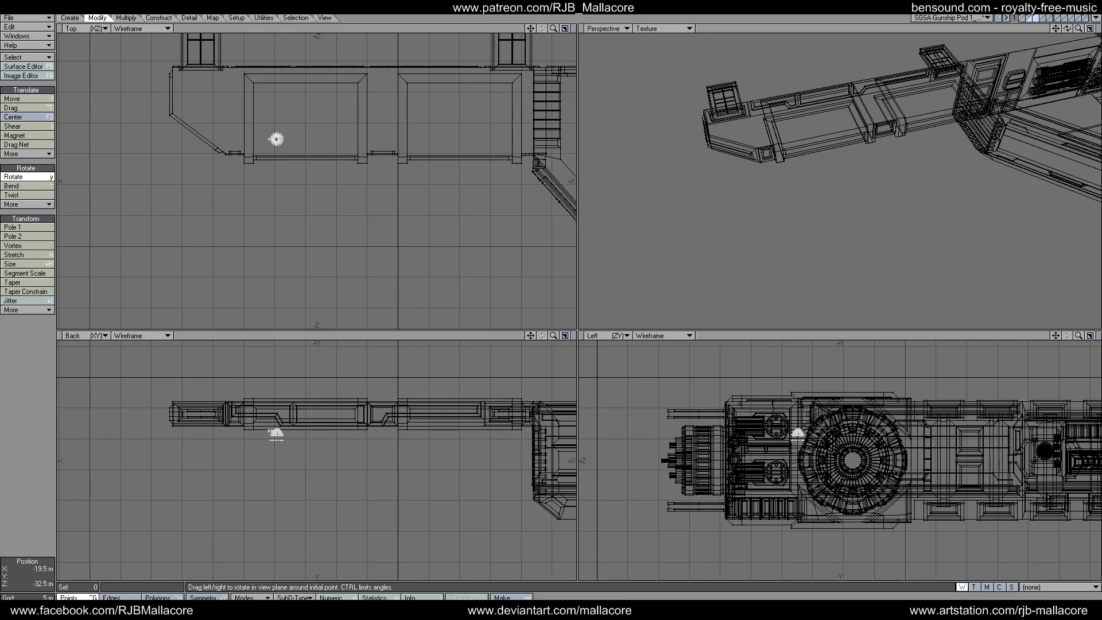
{"action": "left_click_drag", "start_coordinate": [277, 138], "coordinate": [321, 138]}
{"action": "key", "text": "space"}
{"action": "key", "text": "n"}
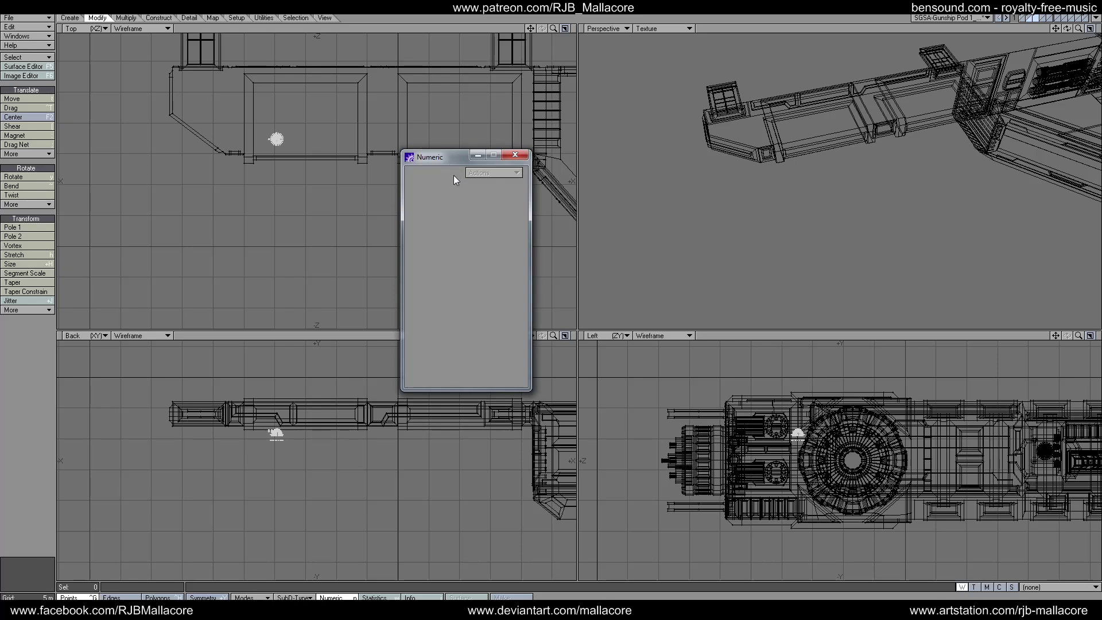
{"action": "key", "text": "y"}
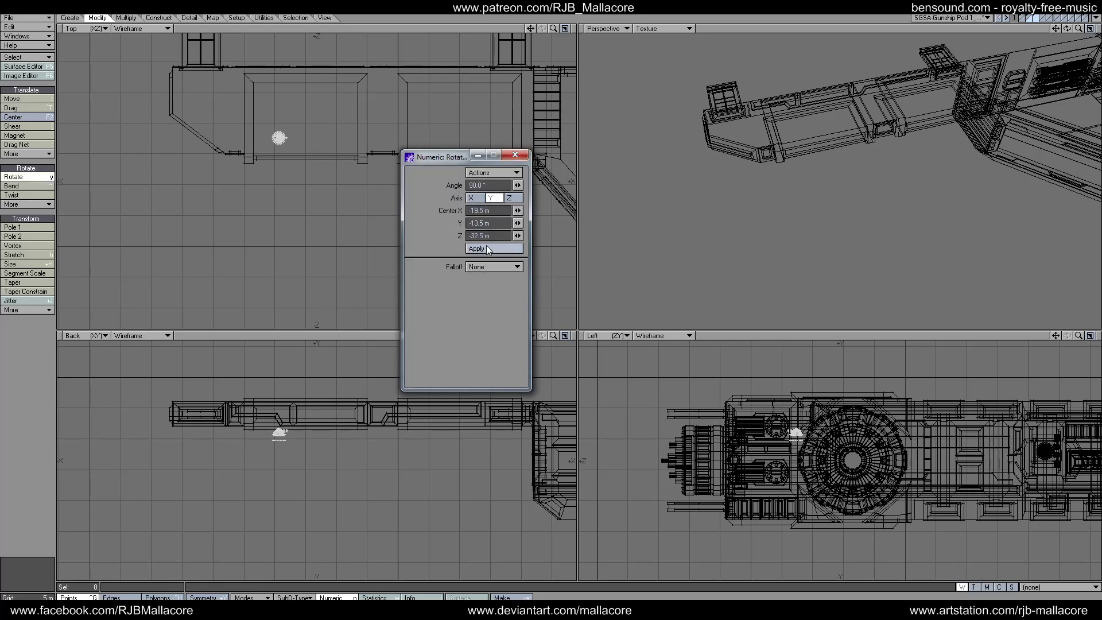
{"action": "key", "text": "n"}
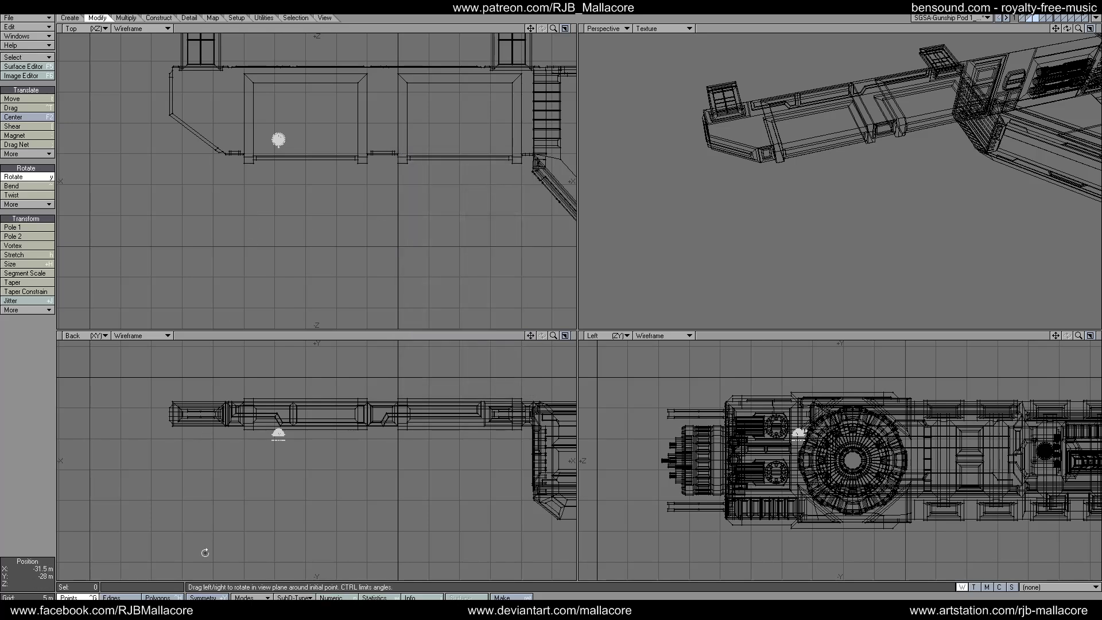
- Replace the third layer's pasted points with the dome's polygons copied from the tenth layer
{"action": "left_click", "coordinate": [160, 597]}
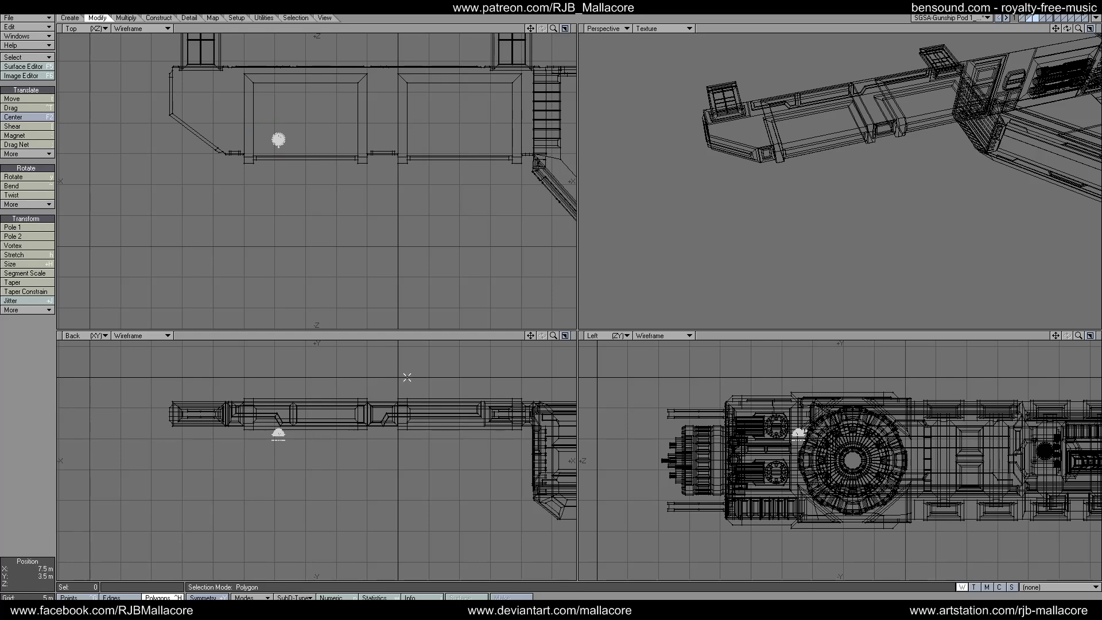
{"action": "left_click", "coordinate": [1086, 18]}
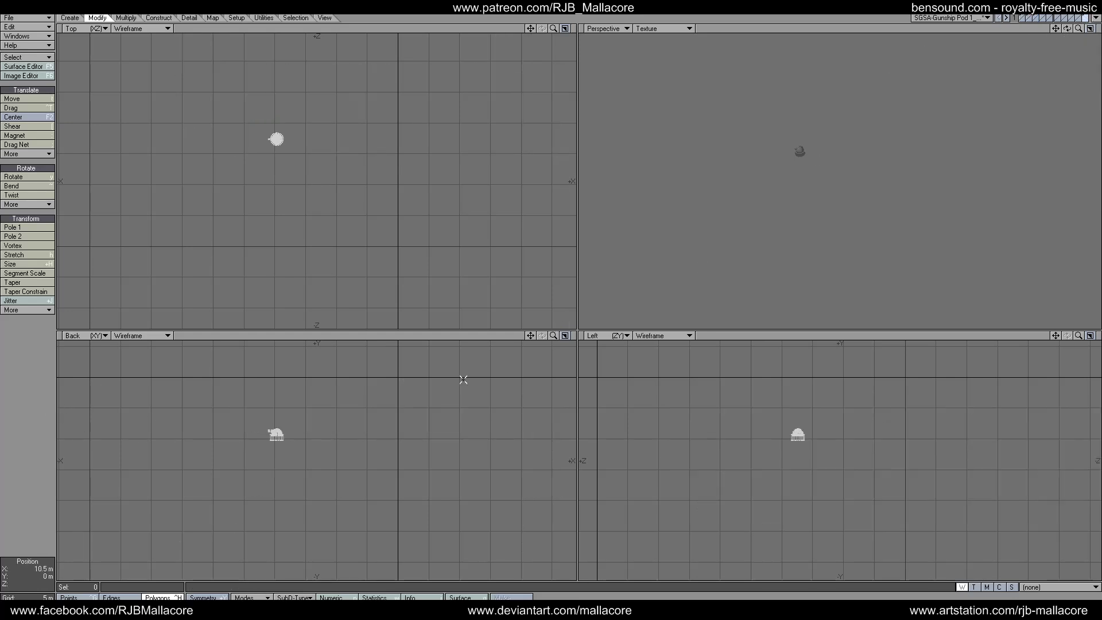
{"action": "mouse_move", "coordinate": [222, 437]}
{"action": "right_mouse_down"}
{"action": "mouse_move", "coordinate": [362, 401]}
{"action": "mouse_move", "coordinate": [246, 436]}
{"action": "right_mouse_up"}
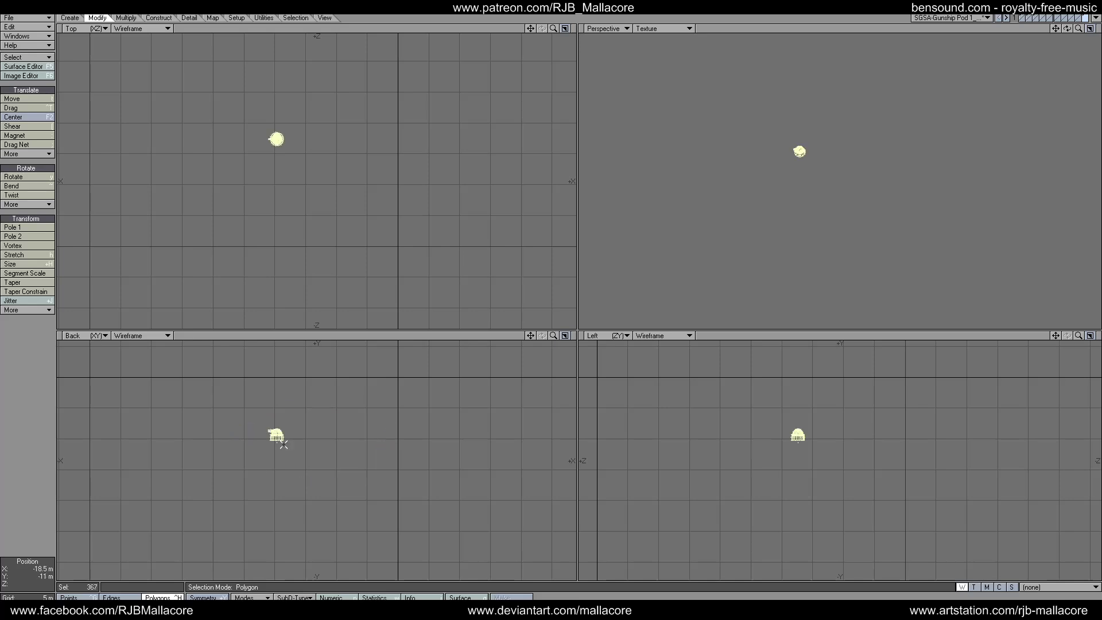
{"action": "left_click", "coordinate": [1035, 18]}
{"action": "key", "text": "Delete"}
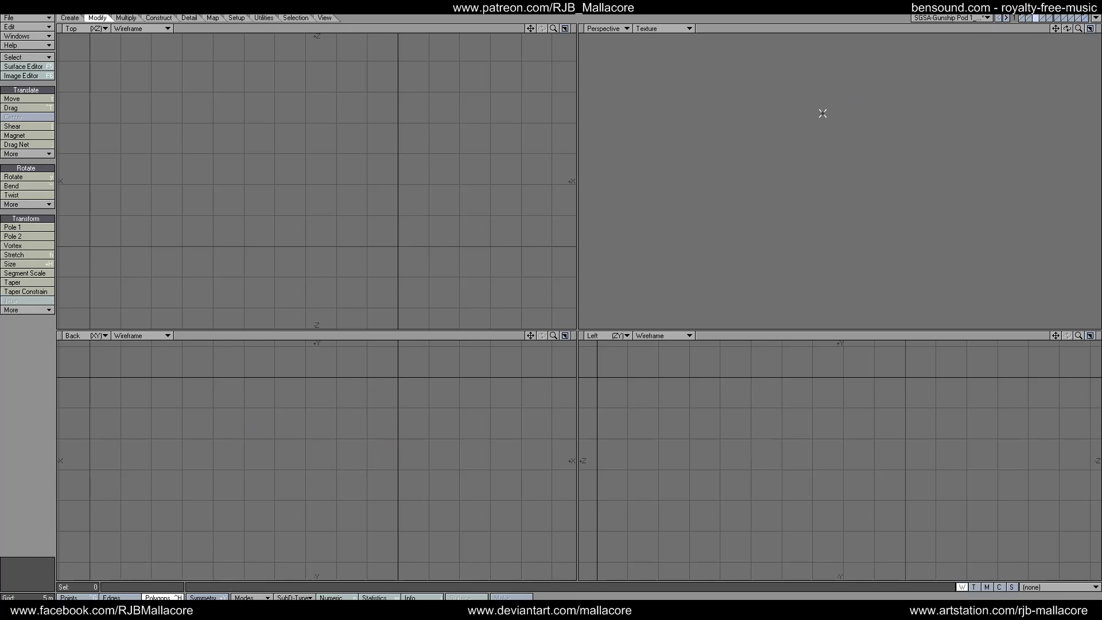
{"action": "key", "text": "ctrl+v"}
- Rotate the dome 90° around Y, centred at -19.5 m, -13.5 m, -32.5 m, with the wing layer as background
{"action": "key", "text": "y"}
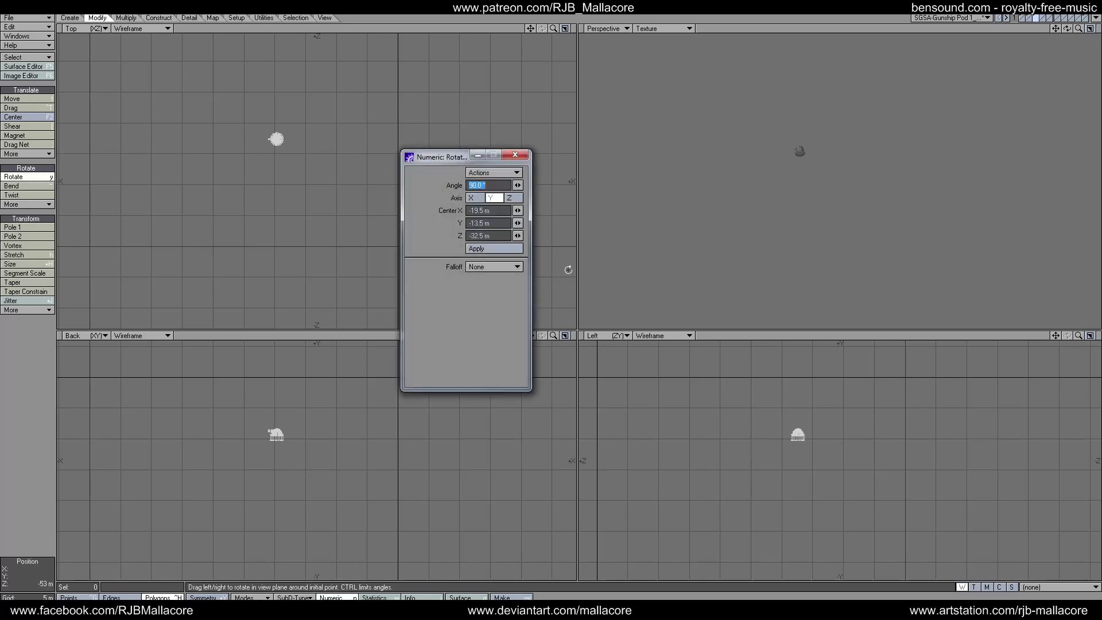
{"action": "key", "text": "n"}
{"action": "left_click", "coordinate": [494, 249]}
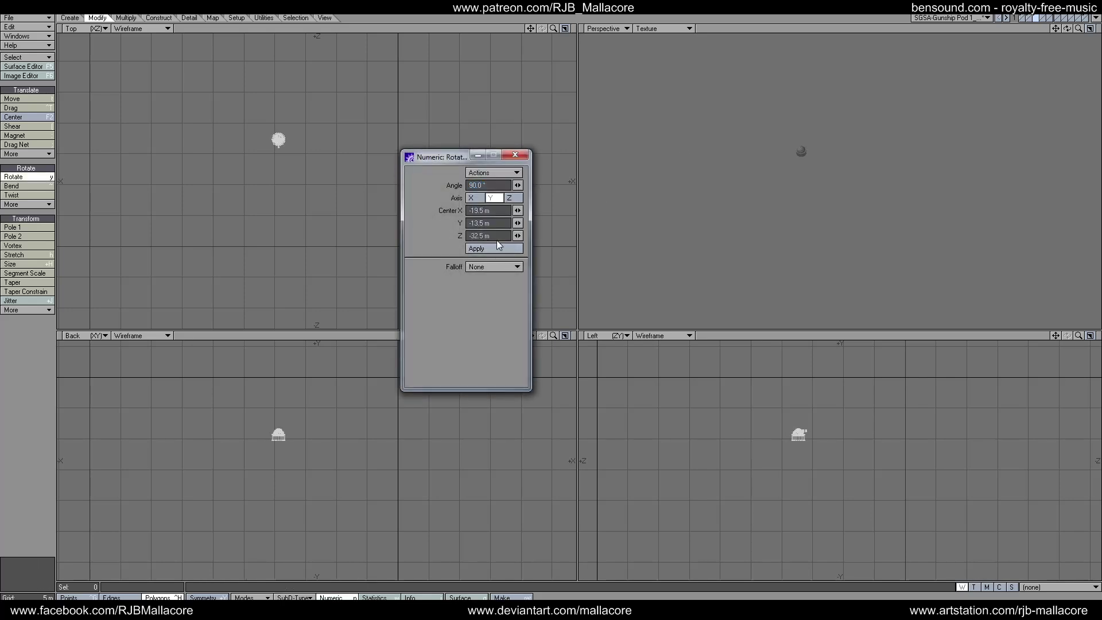
{"action": "left_click", "coordinate": [515, 155]}
{"action": "left_click", "coordinate": [1037, 20]}
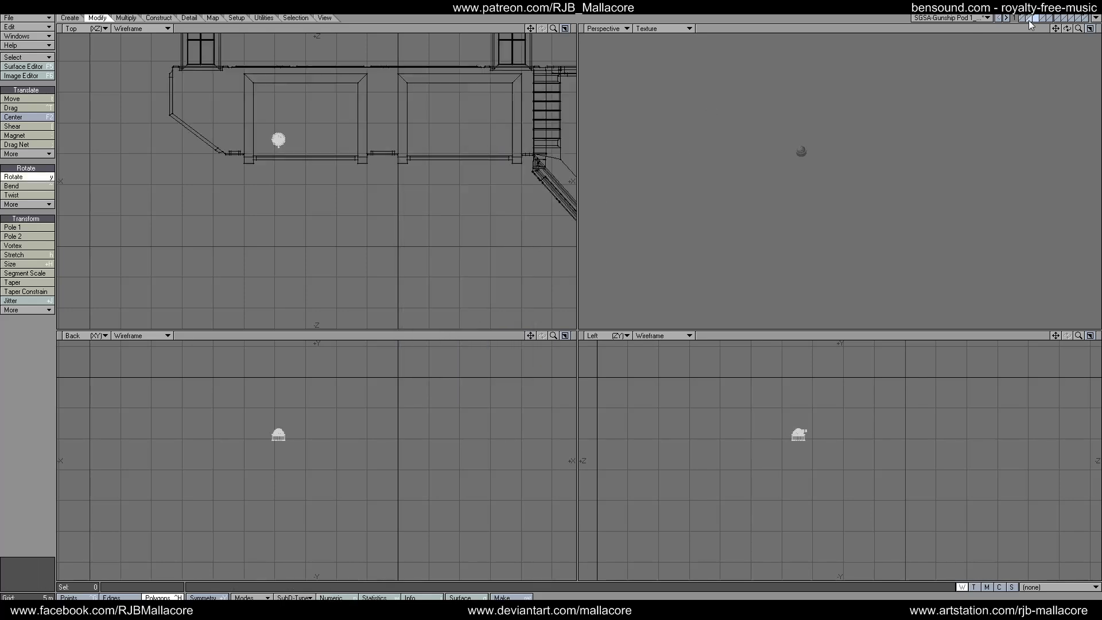
{"action": "key", "text": "space"}
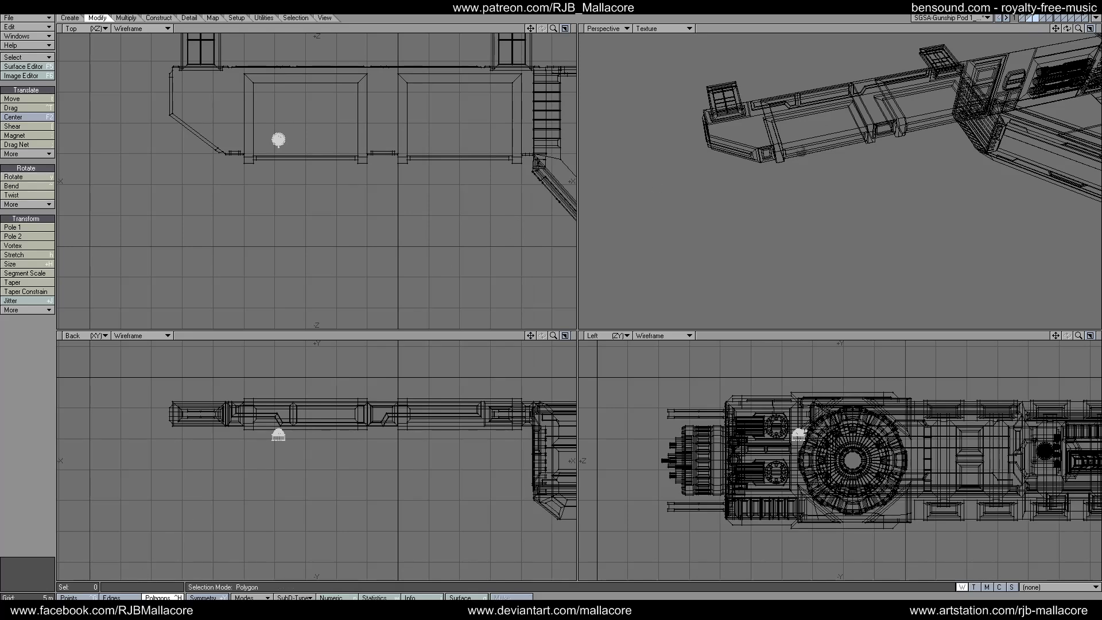
- Select the dome's polygons and nudge them slightly along X and Z within the arm's outer recessed panel in plan
{"action": "mouse_move", "coordinate": [255, 154]}
{"action": "right_mouse_down"}
{"action": "mouse_move", "coordinate": [310, 127]}
{"action": "mouse_move", "coordinate": [281, 166]}
{"action": "right_mouse_up"}
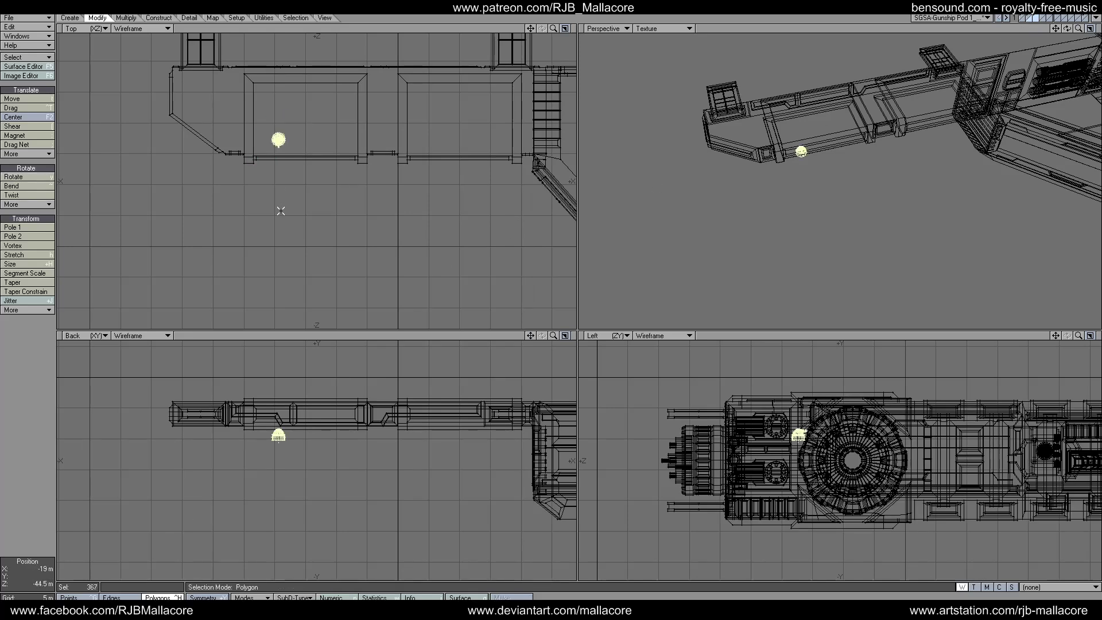
{"action": "key", "text": "t"}
{"action": "left_click_drag", "start_coordinate": [287, 219], "coordinate": [290, 222]}
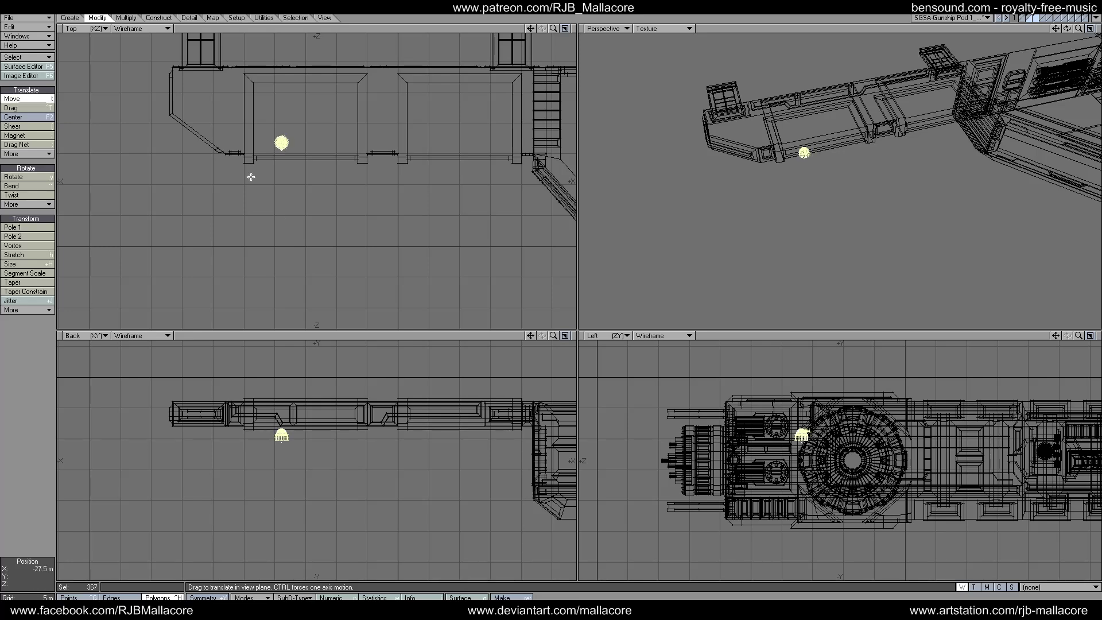
{"action": "key", "text": "space"}
- Mirror the dome across a plane at about X = -15 m, near the middle of the outer recessed panel
{"action": "left_click", "coordinate": [127, 20]}
{"action": "left_click", "coordinate": [29, 222]}
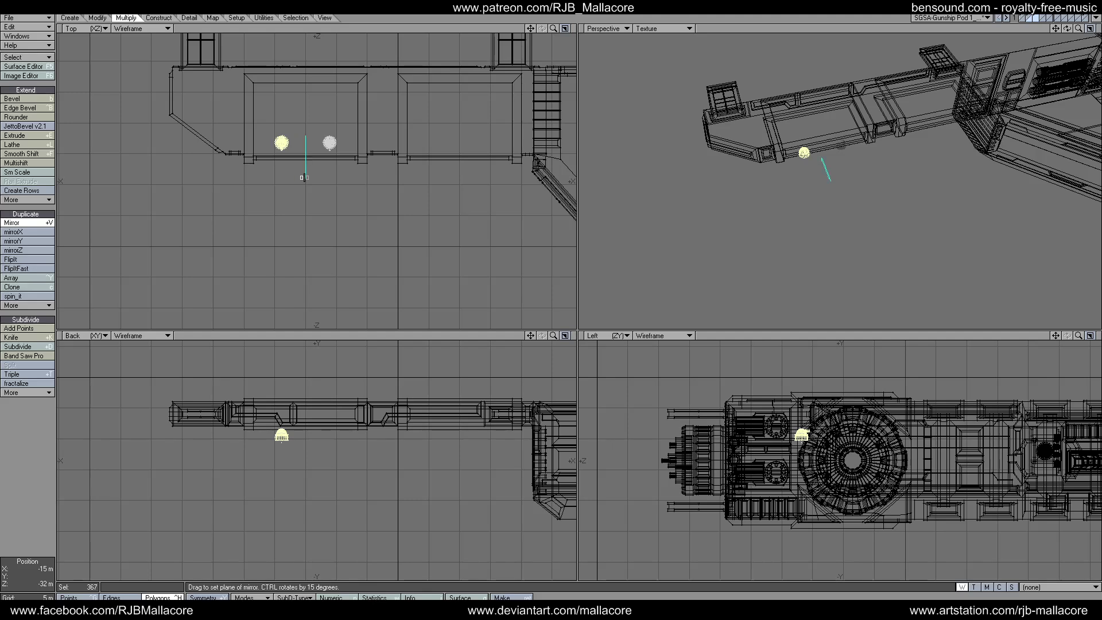
{"action": "key", "text": "space"}
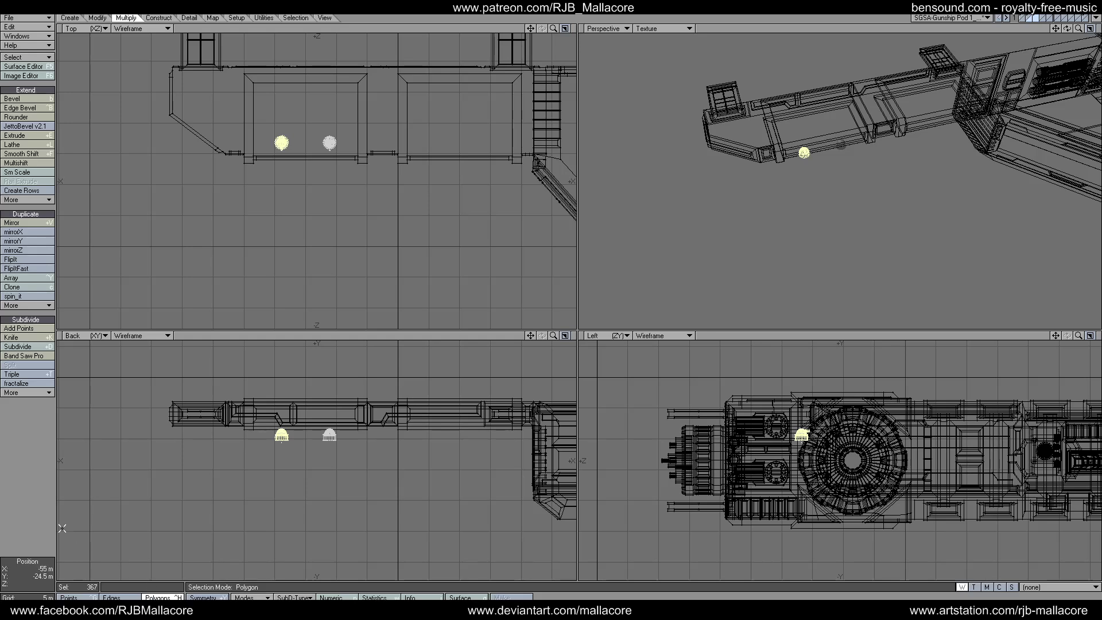
- Clear the polygon selection and raise both domes to the upper surface of the wing's arm
{"action": "left_click", "coordinate": [35, 510]}
{"action": "left_click_drag", "start_coordinate": [180, 499], "coordinate": [181, 463]}
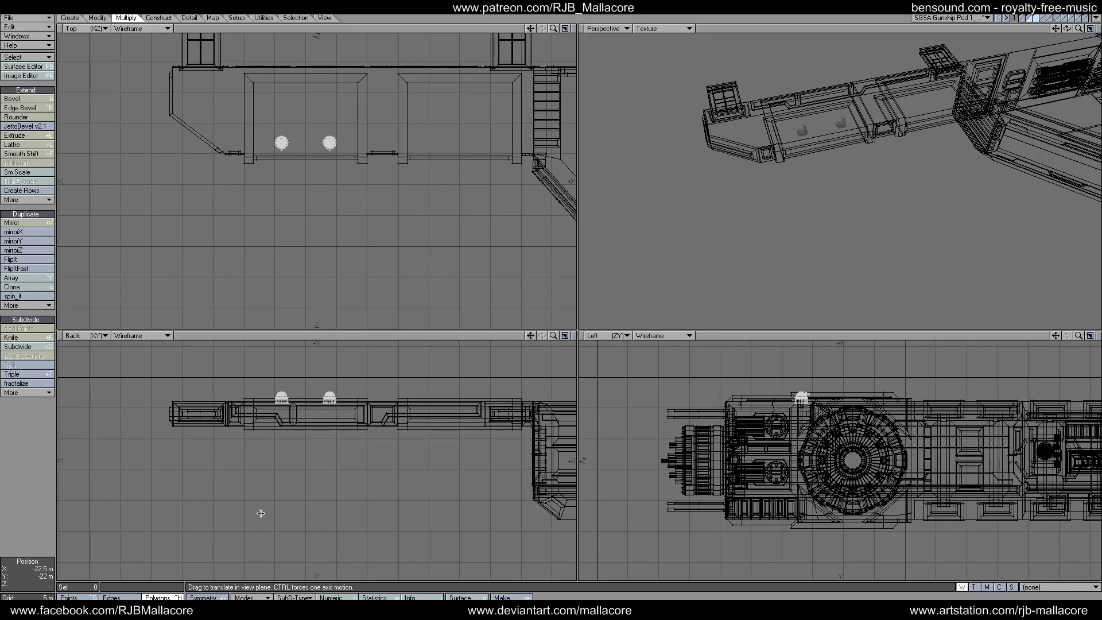
{"action": "key", "text": "space"}
- Fine-tune the height of both domes on the arm, lowering them by about 200 mm
{"action": "left_click_drag", "start_coordinate": [553, 338], "coordinate": [532, 336]}
{"action": "key", "text": "t"}
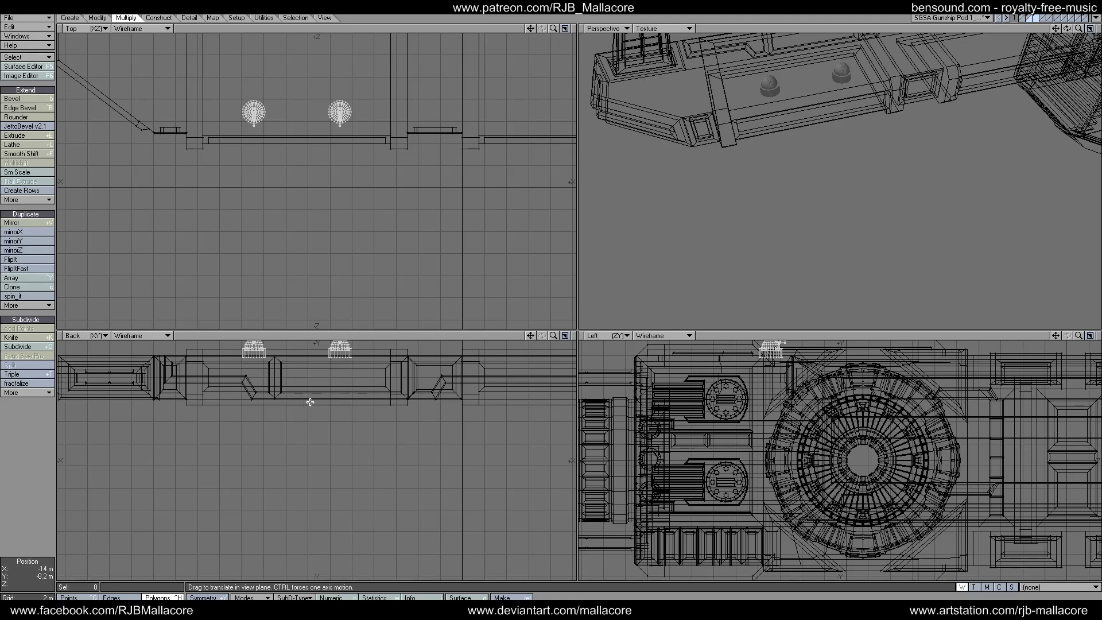
{"action": "key", "text": "space"}
{"action": "key", "text": "t"}
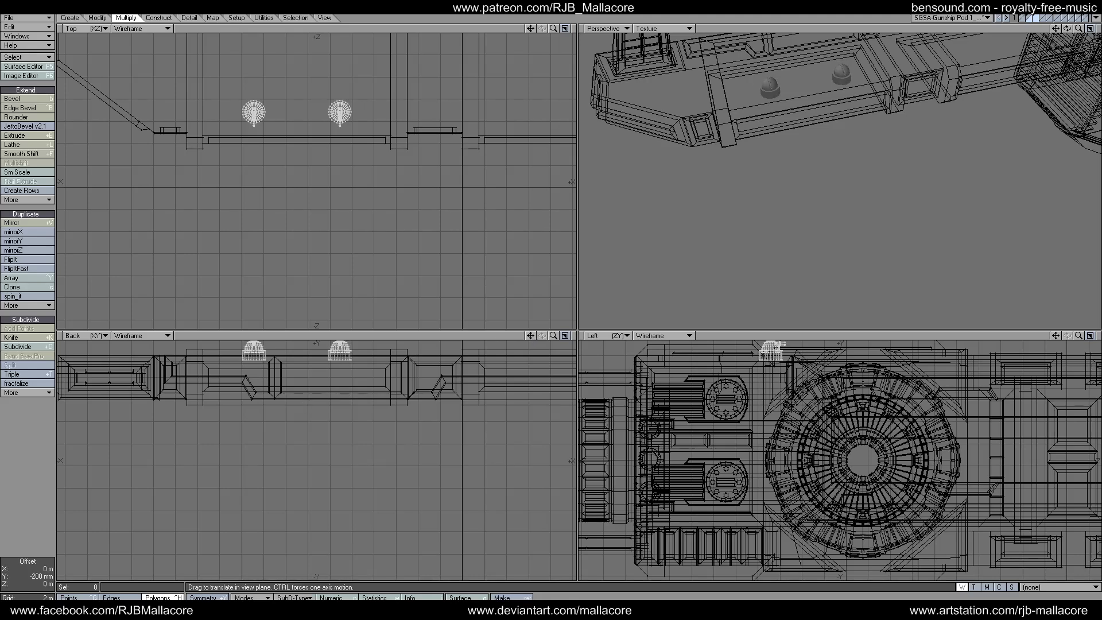
{"action": "key", "text": "space"}
- Check the domes together with the shaded wing, and restore the dome layer with the wing layer as background
{"action": "left_click", "coordinate": [1028, 17], "text": "shift"}
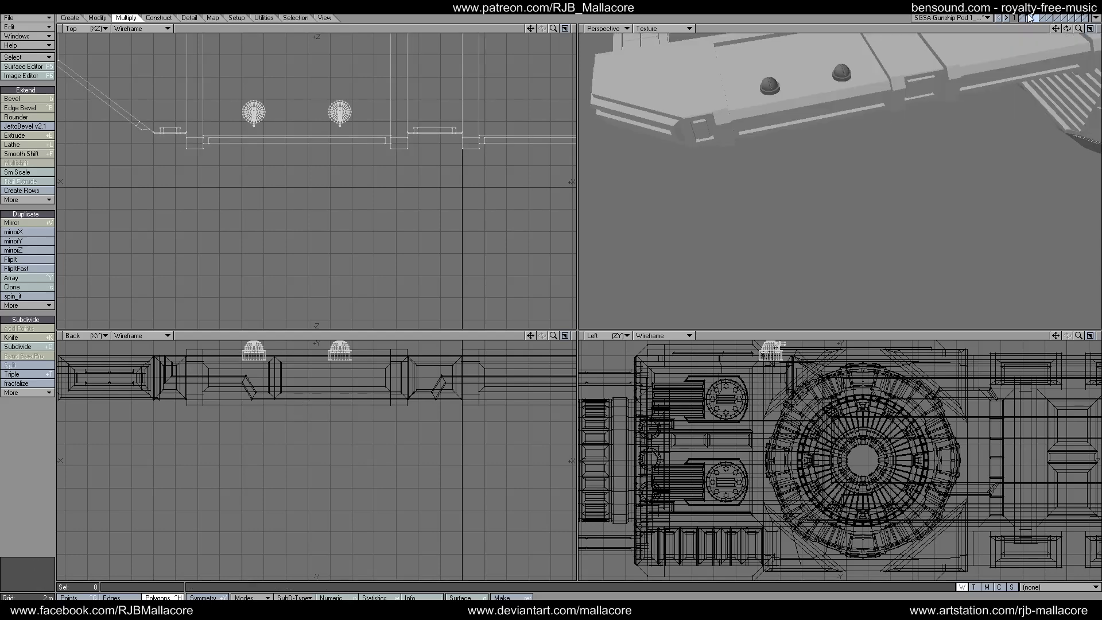
{"action": "left_click_drag", "start_coordinate": [1068, 29], "coordinate": [1011, 41]}
{"action": "left_click", "coordinate": [1036, 16]}
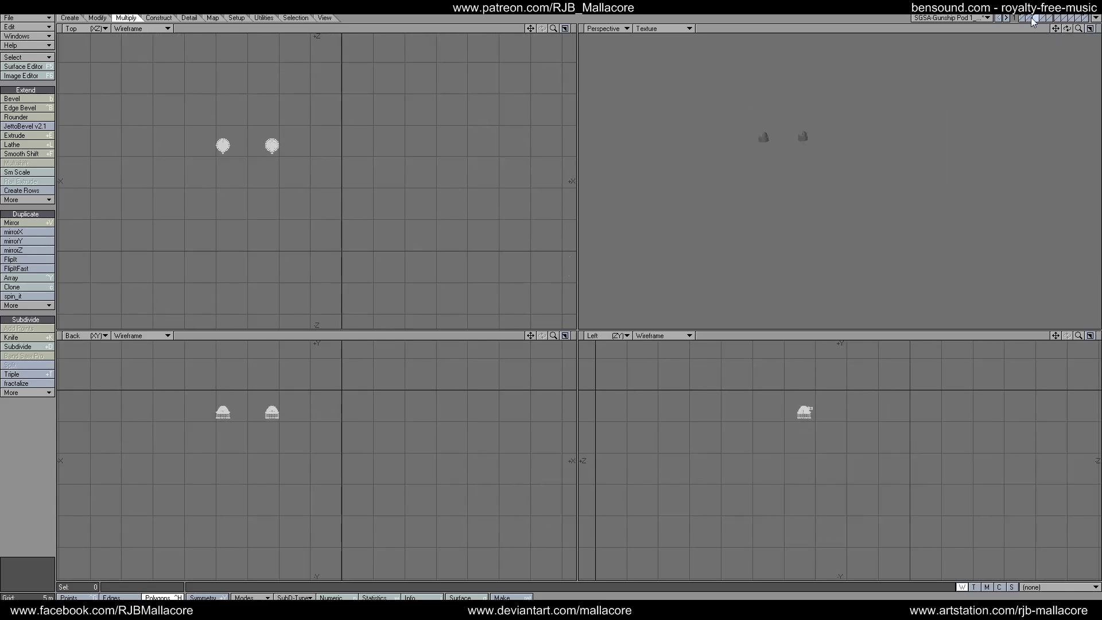
{"action": "left_click", "coordinate": [1030, 20]}
{"action": "left_click_drag", "start_coordinate": [532, 29], "coordinate": [603, 28]}
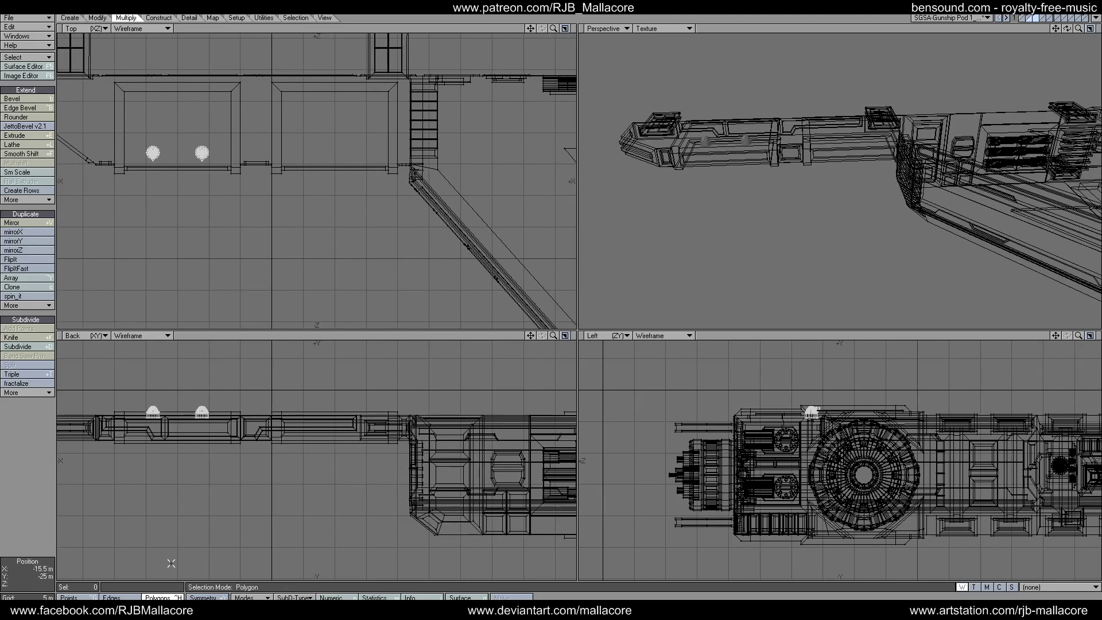
- Duplicate both domes from the outer recessed panel and place the copies in the arm's inner recessed panel
{"action": "mouse_move", "coordinate": [240, 175]}
{"action": "right_mouse_down"}
{"action": "mouse_move", "coordinate": [109, 159]}
{"action": "mouse_move", "coordinate": [226, 181]}
{"action": "right_mouse_up"}
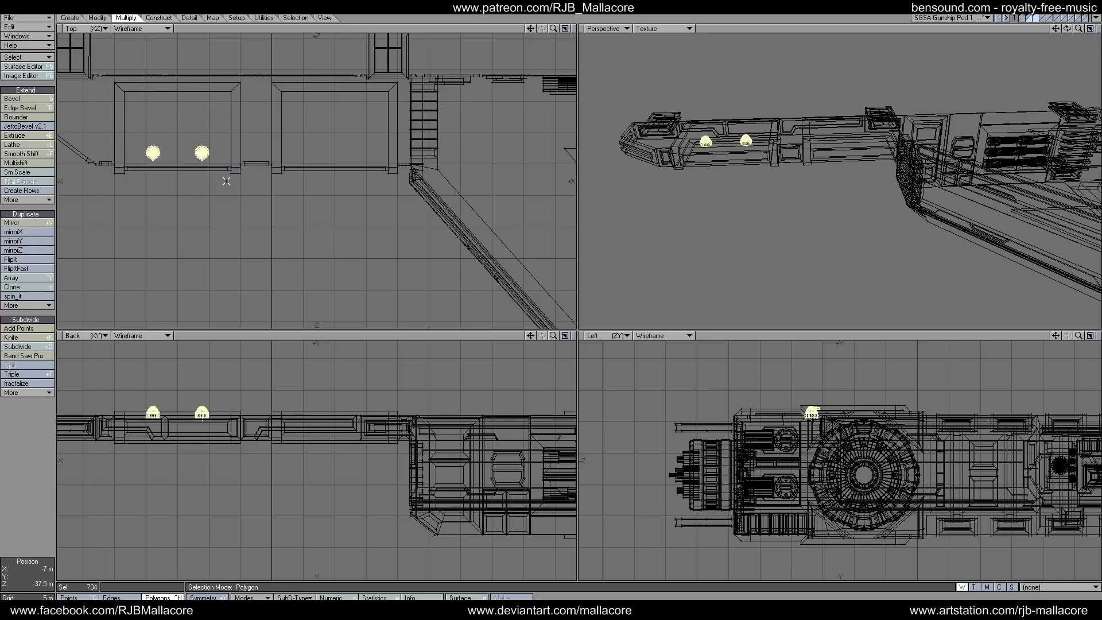
{"action": "key", "text": "t"}
{"action": "left_click_drag", "start_coordinate": [227, 215], "coordinate": [384, 214]}
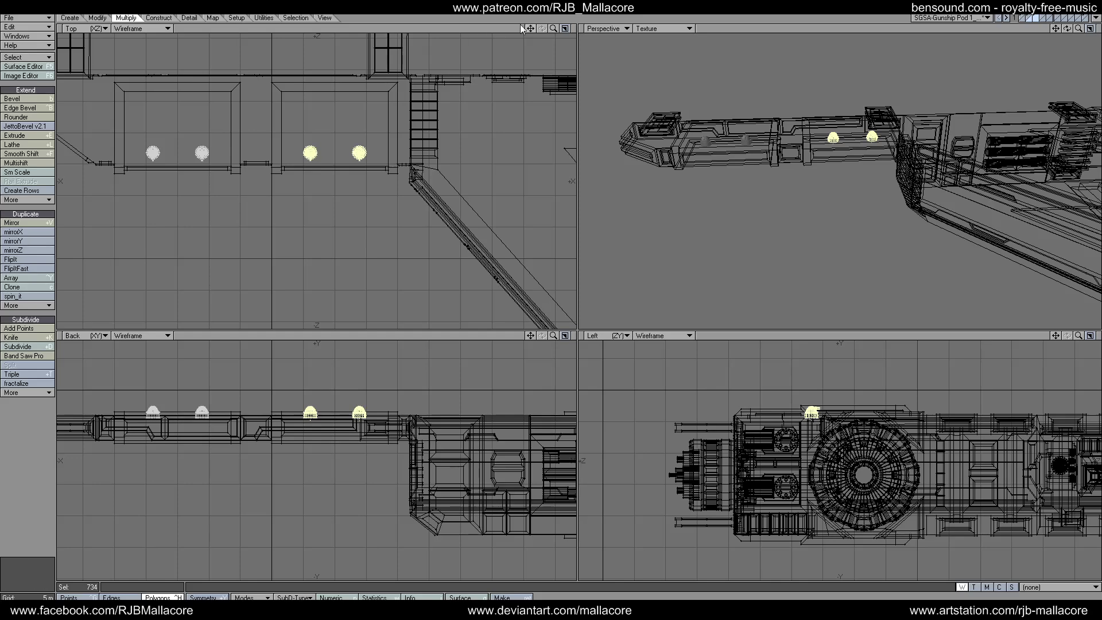
- Move the inner panel's dome pair off the arm, by about -1 m in X and -16.5 m in Z
{"action": "mouse_move", "coordinate": [554, 28]}
{"action": "left_mouse_down"}
{"action": "mouse_move", "coordinate": [580, 27]}
{"action": "mouse_move", "coordinate": [534, 28]}
{"action": "left_mouse_up"}
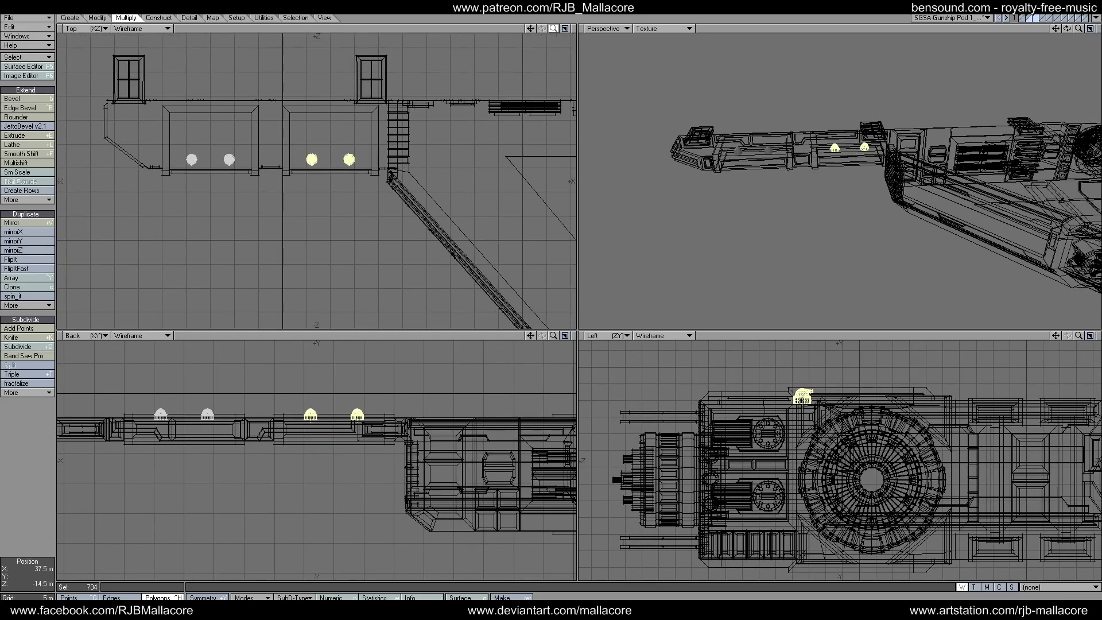
{"action": "key", "text": "t"}
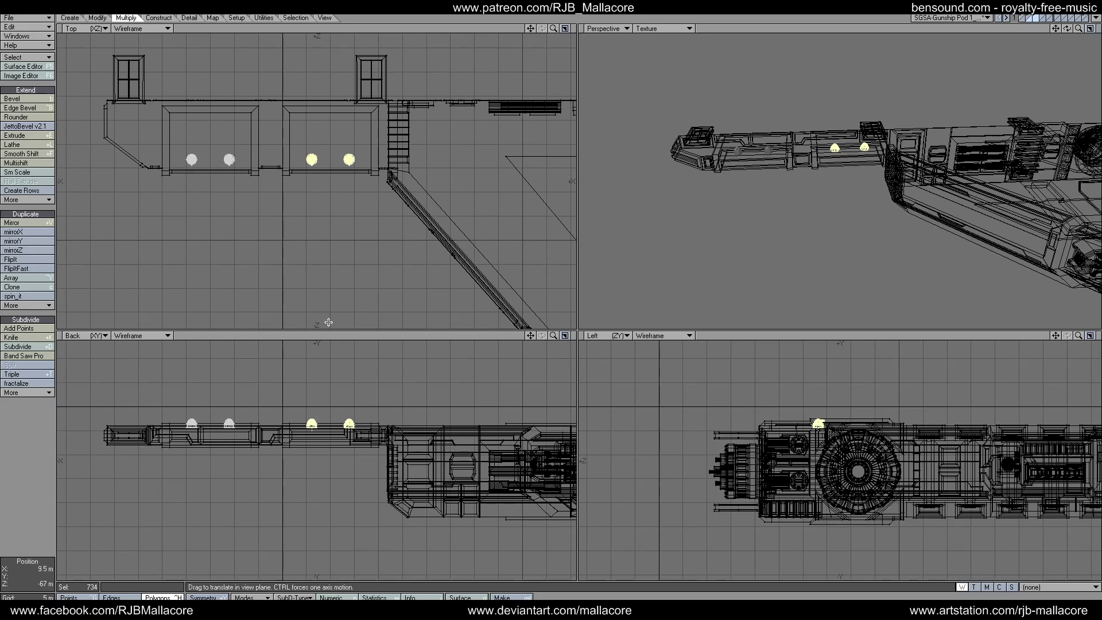
{"action": "left_click_drag", "start_coordinate": [530, 28], "coordinate": [488, 17]}
{"action": "key", "text": "space"}
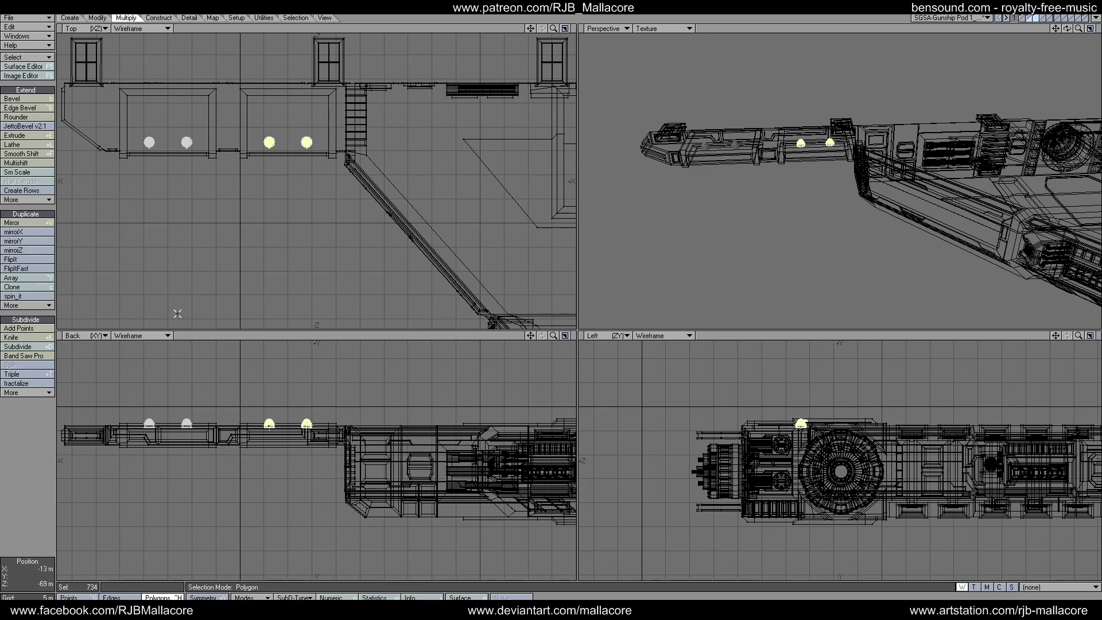
{"action": "key", "text": "t"}
{"action": "left_click_drag", "start_coordinate": [204, 293], "coordinate": [199, 372]}
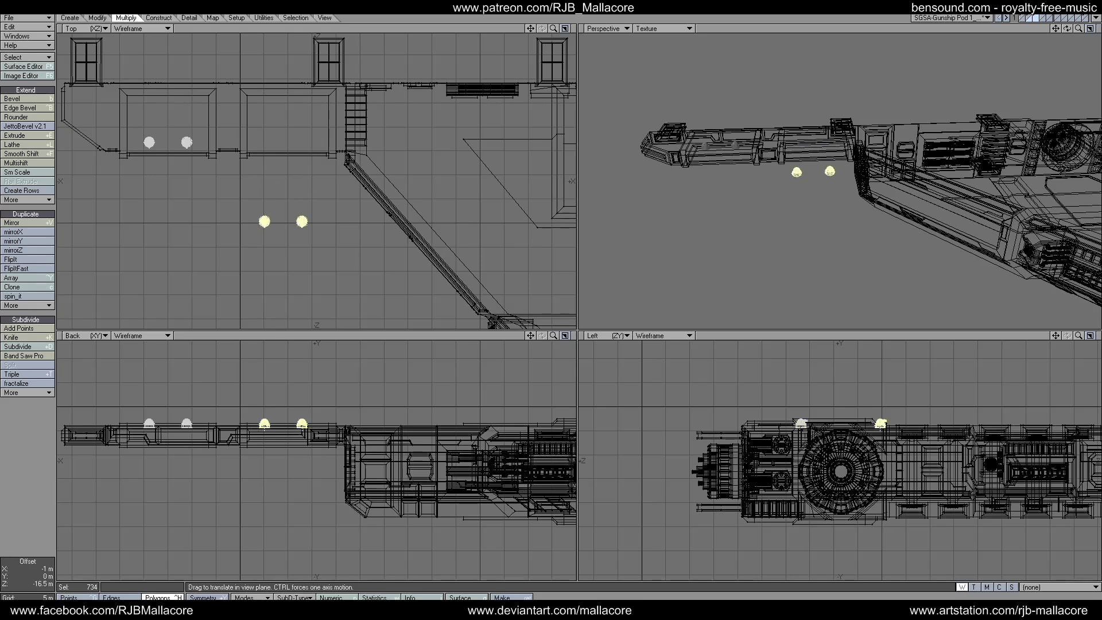
- Mirror the moved dome pair across a plane at about X = 17.5 m and delete the farthest copy to leave a row of three
{"action": "left_click", "coordinate": [23, 223]}
{"action": "mouse_move", "coordinate": [302, 218]}
{"action": "left_mouse_down"}
{"action": "mouse_move", "coordinate": [302, 243]}
{"action": "mouse_move", "coordinate": [321, 217]}
{"action": "left_mouse_up"}
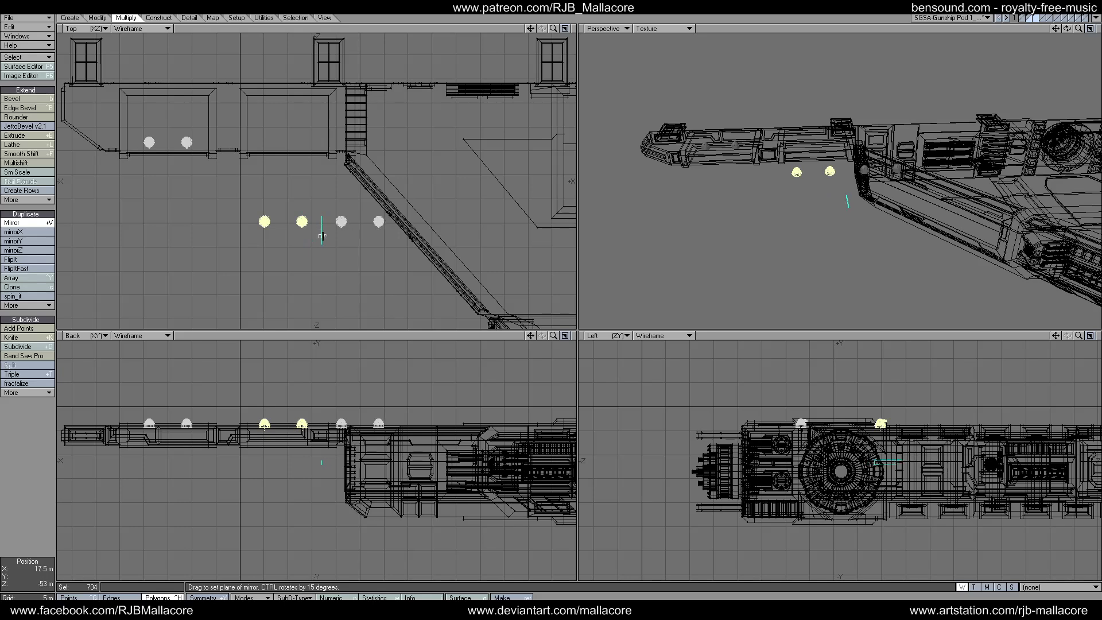
{"action": "key", "text": "space"}
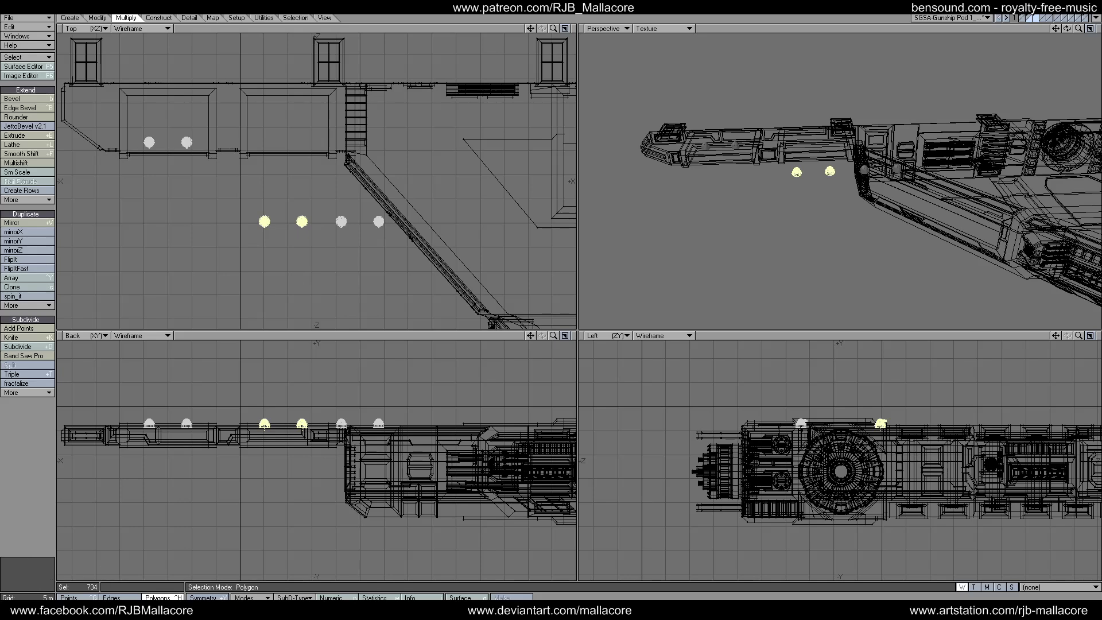
{"action": "left_click", "coordinate": [18, 502]}
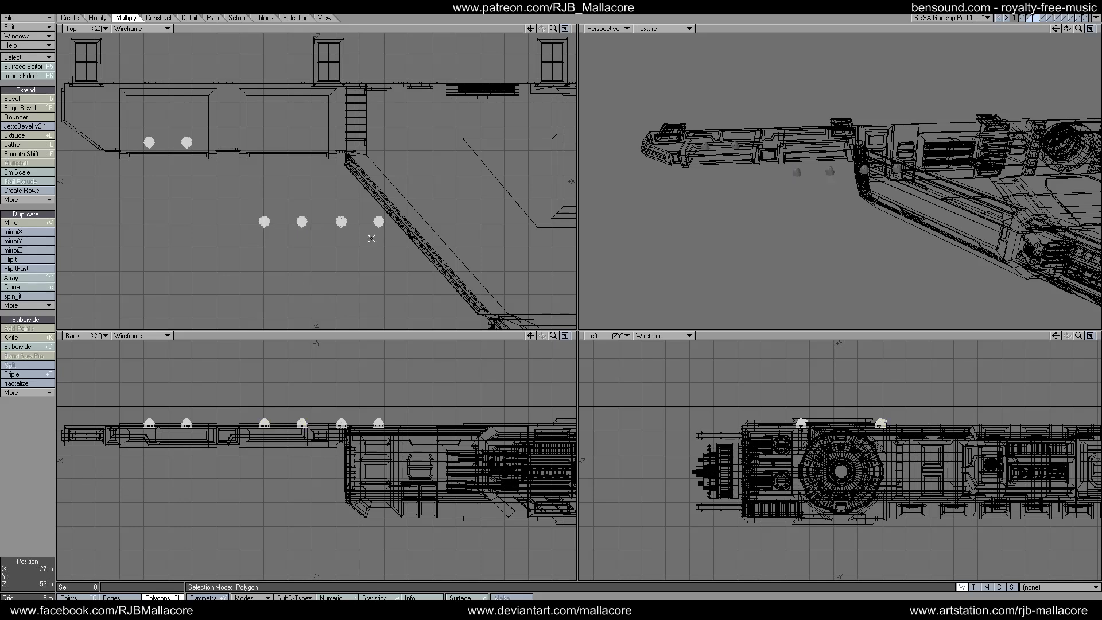
{"action": "right_click_drag", "start_coordinate": [371, 238], "coordinate": [351, 251]}
{"action": "key", "text": "Delete"}
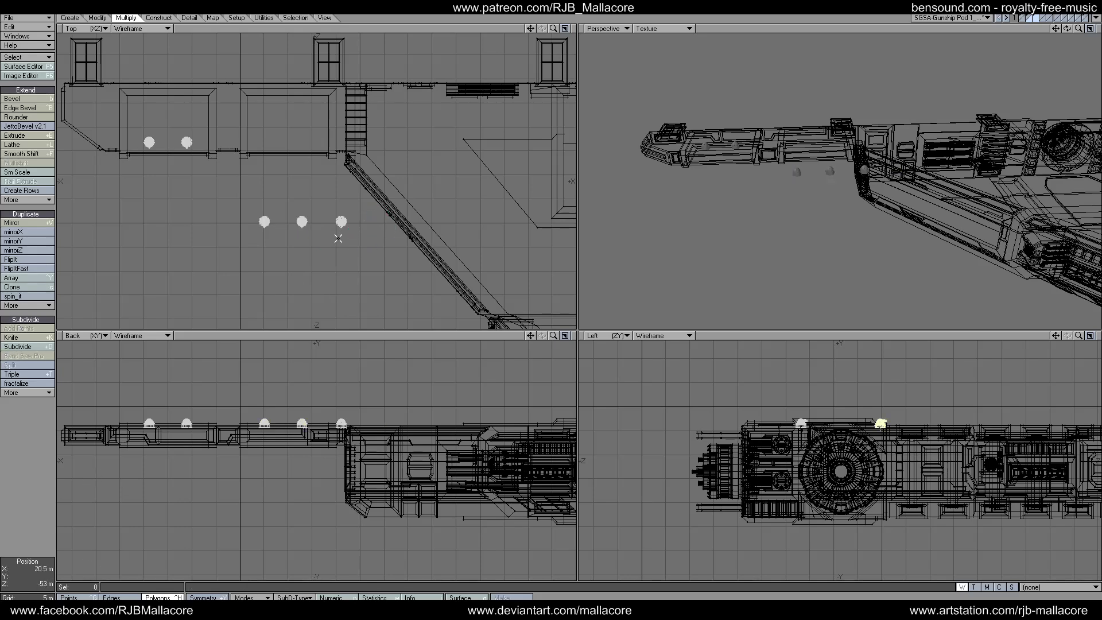
{"action": "left_click", "coordinate": [92, 20]}
{"action": "left_click", "coordinate": [10, 99]}
{"action": "left_click_drag", "start_coordinate": [185, 152], "coordinate": [297, 179]}
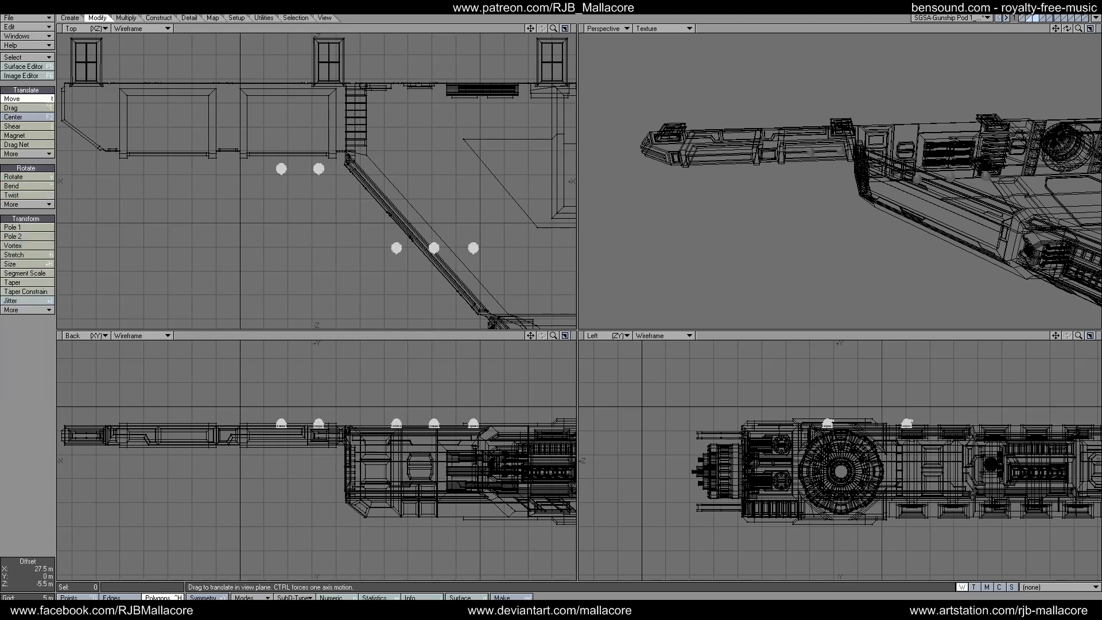
{"action": "key", "text": "u"}
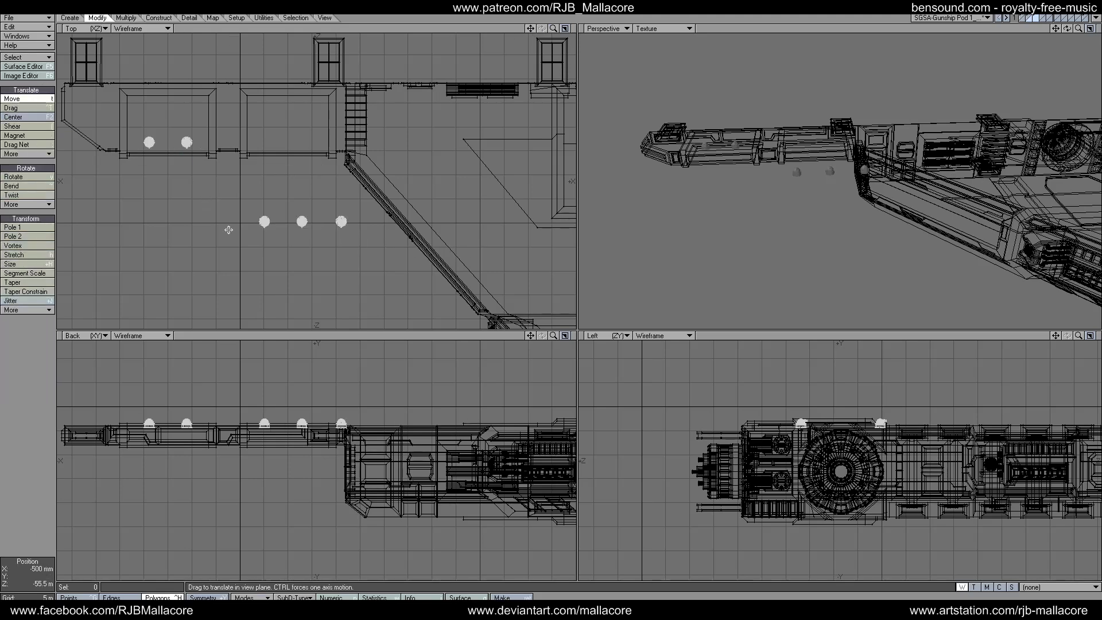
- Paste the dome pair back into the arm's inner recessed panel, keeping the row of three domes
{"action": "key", "text": "space"}
{"action": "mouse_move", "coordinate": [212, 236]}
{"action": "right_mouse_down"}
{"action": "mouse_move", "coordinate": [367, 184]}
{"action": "mouse_move", "coordinate": [238, 232]}
{"action": "right_mouse_up"}
{"action": "key", "text": "u"}
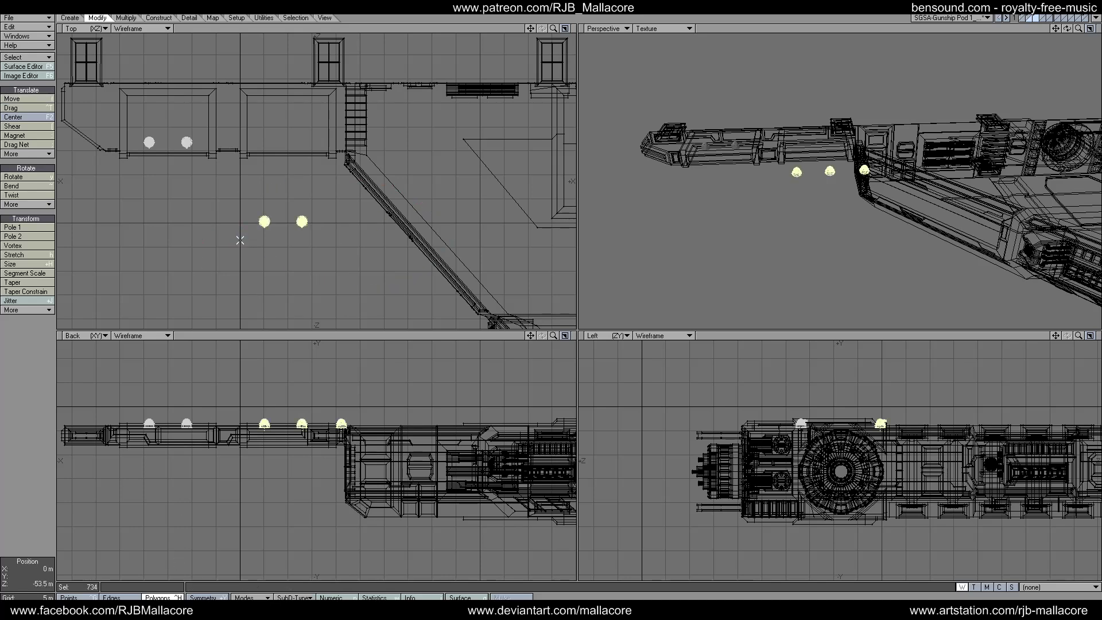
{"action": "key", "text": "u"}
{"action": "key", "text": "ctrl+v"}
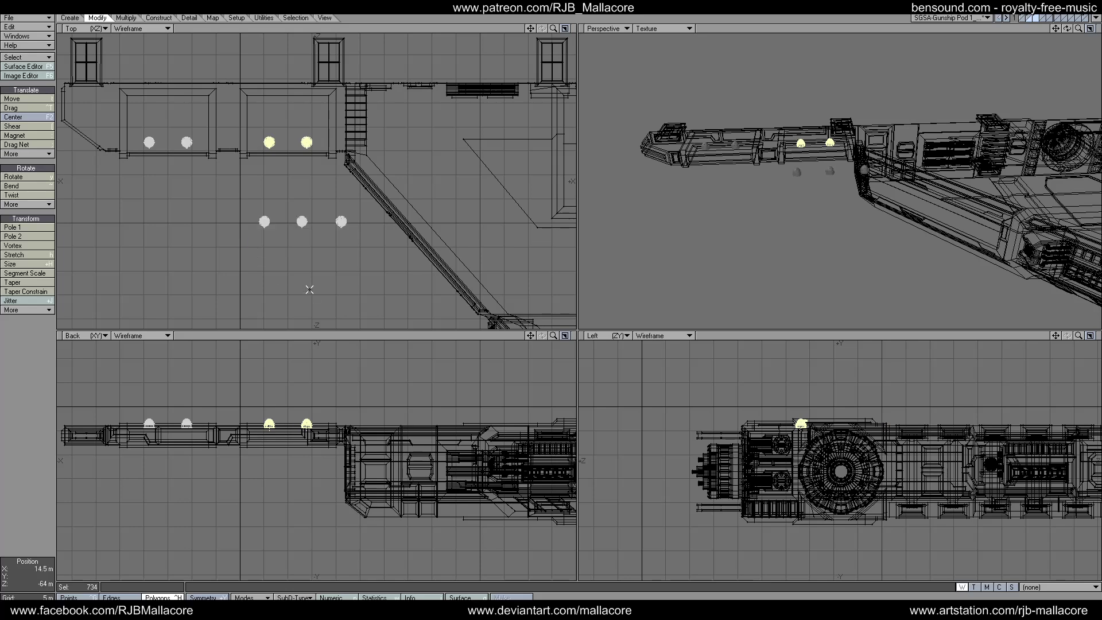
- Move the row of three domes onto the pod's main body, just inside its diagonal edge, and clear the selection
{"action": "left_click_drag", "start_coordinate": [533, 31], "coordinate": [438, 21]}
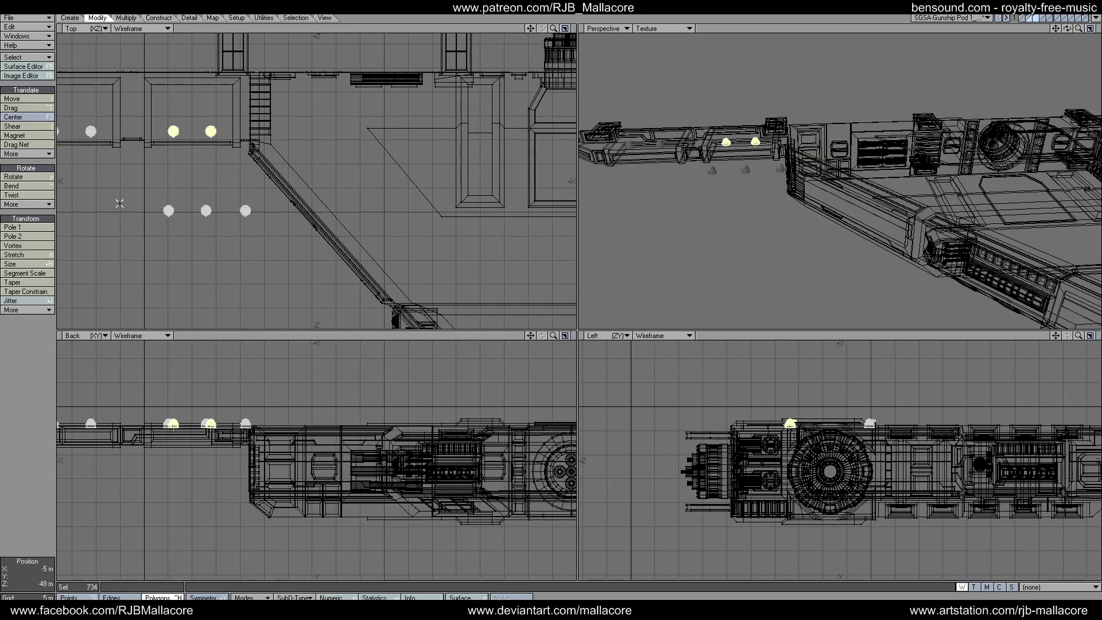
{"action": "left_click", "coordinate": [99, 260]}
{"action": "mouse_move", "coordinate": [132, 217]}
{"action": "right_mouse_down"}
{"action": "mouse_move", "coordinate": [157, 234]}
{"action": "mouse_move", "coordinate": [153, 252]}
{"action": "mouse_move", "coordinate": [152, 241]}
{"action": "right_mouse_up"}
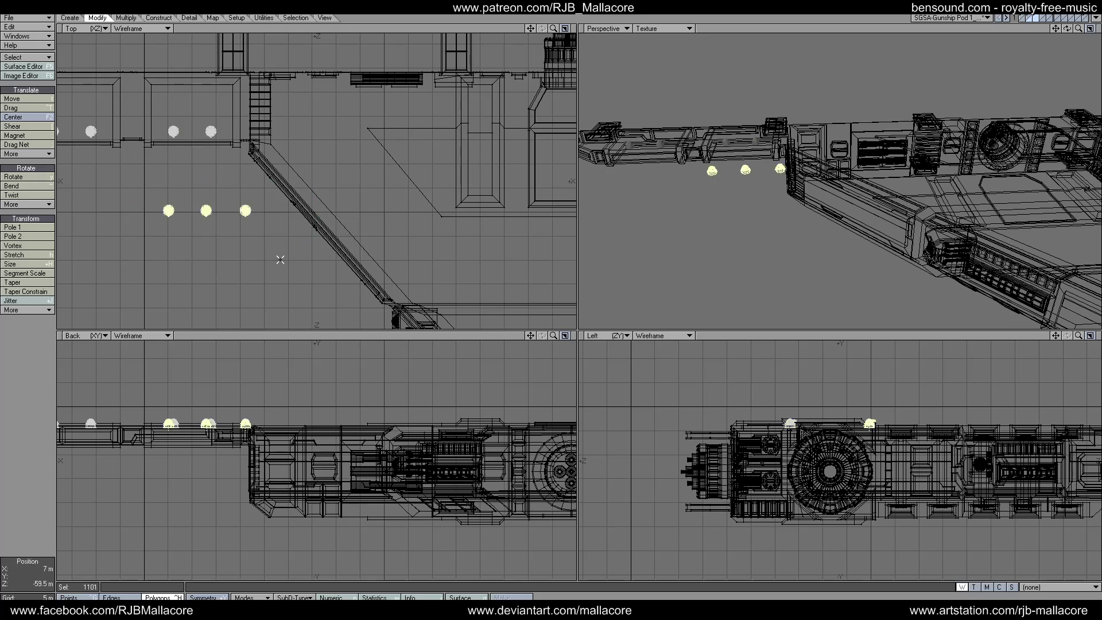
{"action": "key", "text": "t"}
{"action": "left_click_drag", "start_coordinate": [206, 210], "coordinate": [382, 204]}
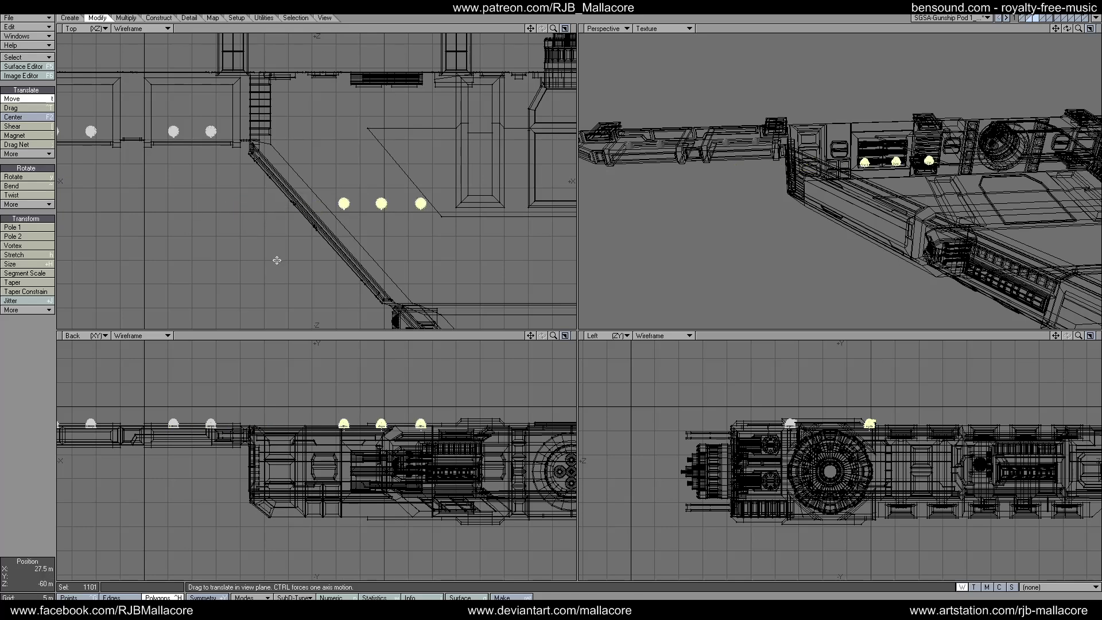
{"action": "key", "text": "space"}
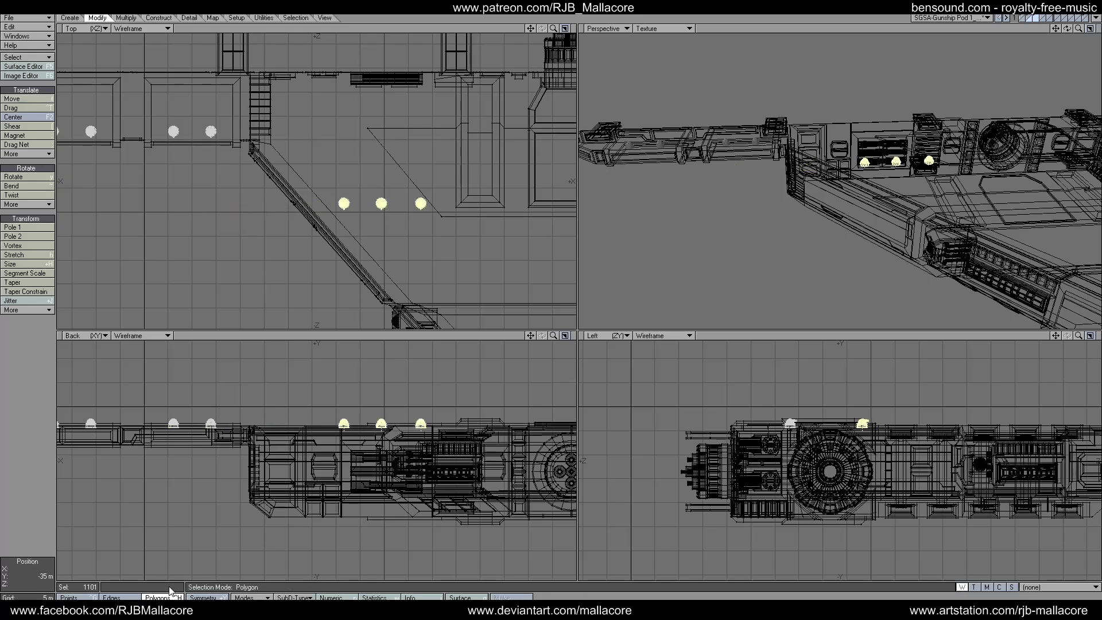
{"action": "left_click", "coordinate": [41, 456]}
- Duplicate the row of three domes onto the strip between the large recessed panel and the pod's far straight edge
{"action": "left_click_drag", "start_coordinate": [530, 28], "coordinate": [559, 46]}
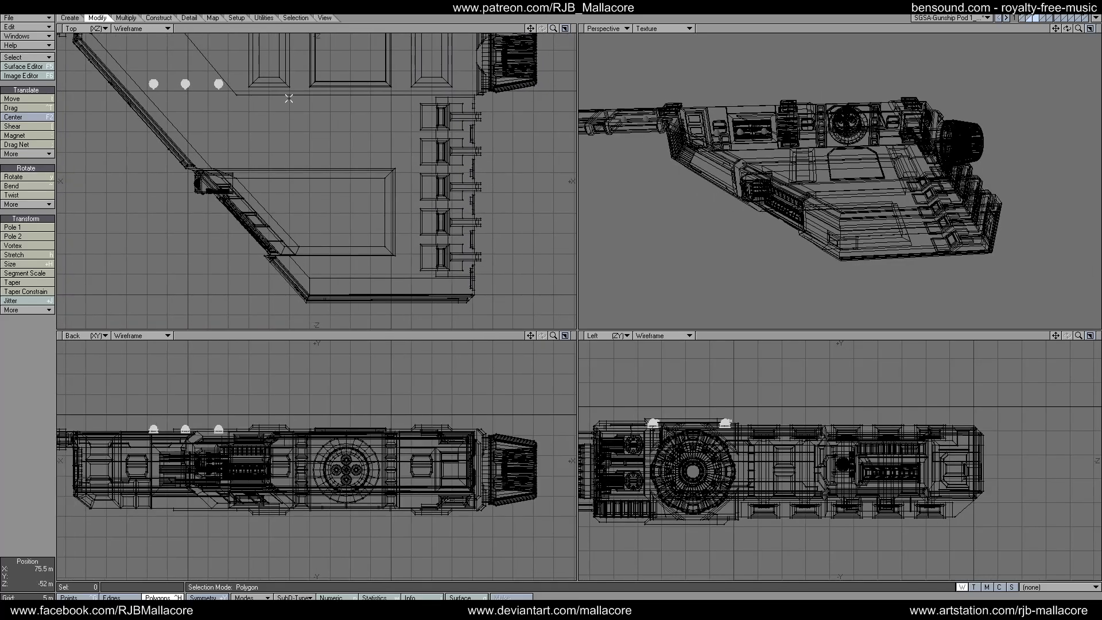
{"action": "mouse_move", "coordinate": [237, 97]}
{"action": "right_mouse_down"}
{"action": "mouse_move", "coordinate": [156, 49]}
{"action": "mouse_move", "coordinate": [256, 91]}
{"action": "right_mouse_up"}
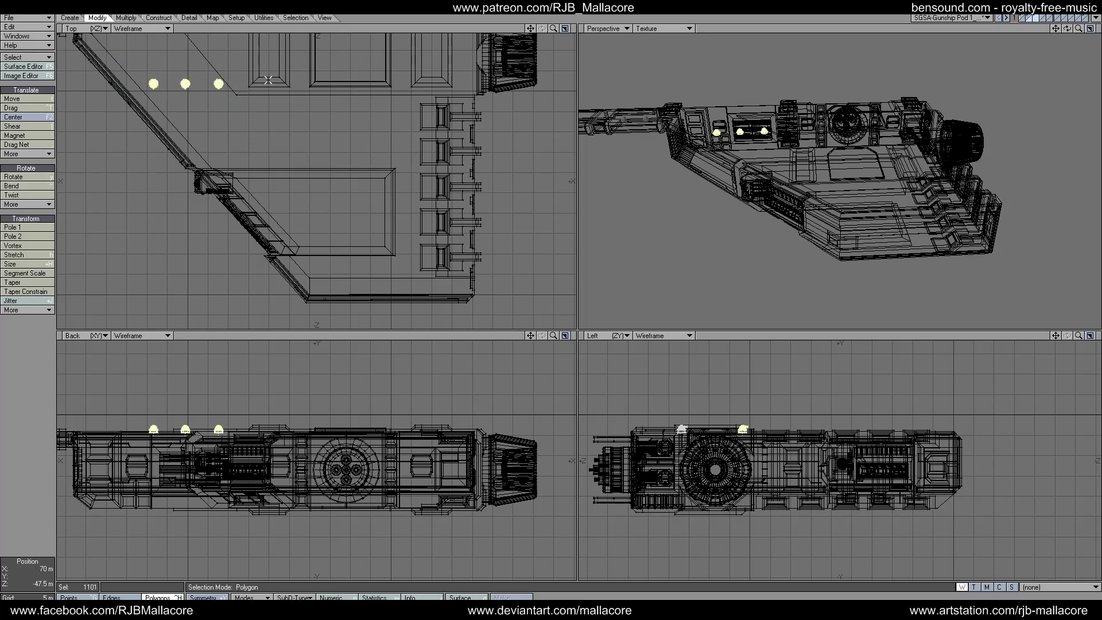
{"action": "key", "text": "t"}
{"action": "left_click_drag", "start_coordinate": [185, 84], "coordinate": [368, 267]}
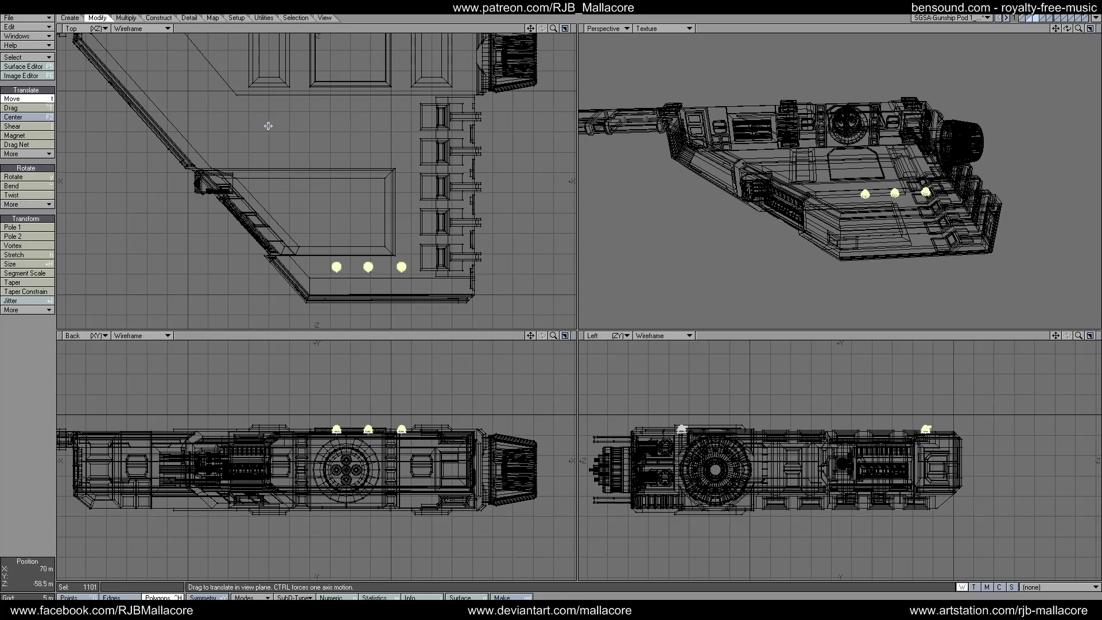
{"action": "key", "text": "ctrl+v"}
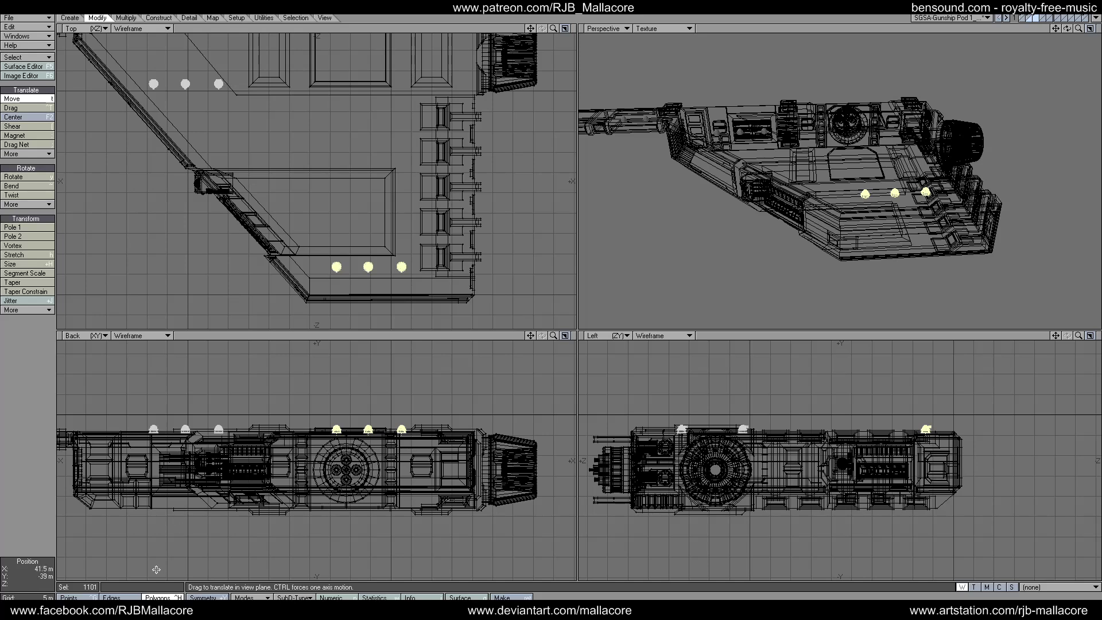
{"action": "left_click", "coordinate": [160, 598]}
{"action": "left_click", "coordinate": [49, 507]}
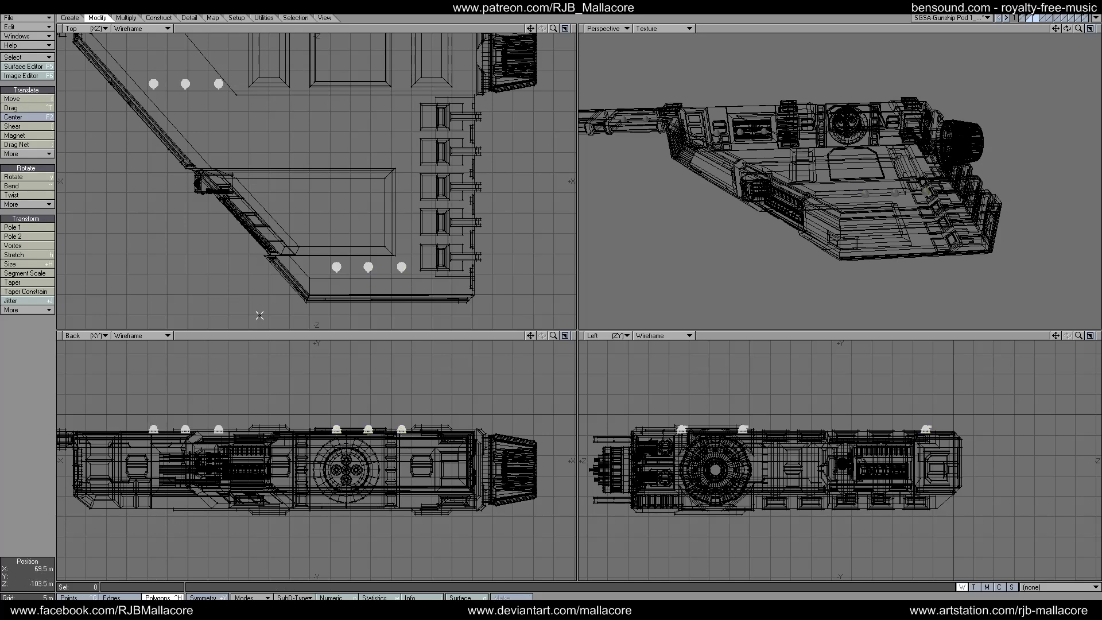
- Rotate the duplicated row of three domes 90 degrees and move it alongside the first three of the five side bays
{"action": "mouse_move", "coordinate": [343, 243]}
{"action": "right_mouse_down"}
{"action": "mouse_move", "coordinate": [302, 289]}
{"action": "mouse_move", "coordinate": [299, 269]}
{"action": "right_mouse_up"}
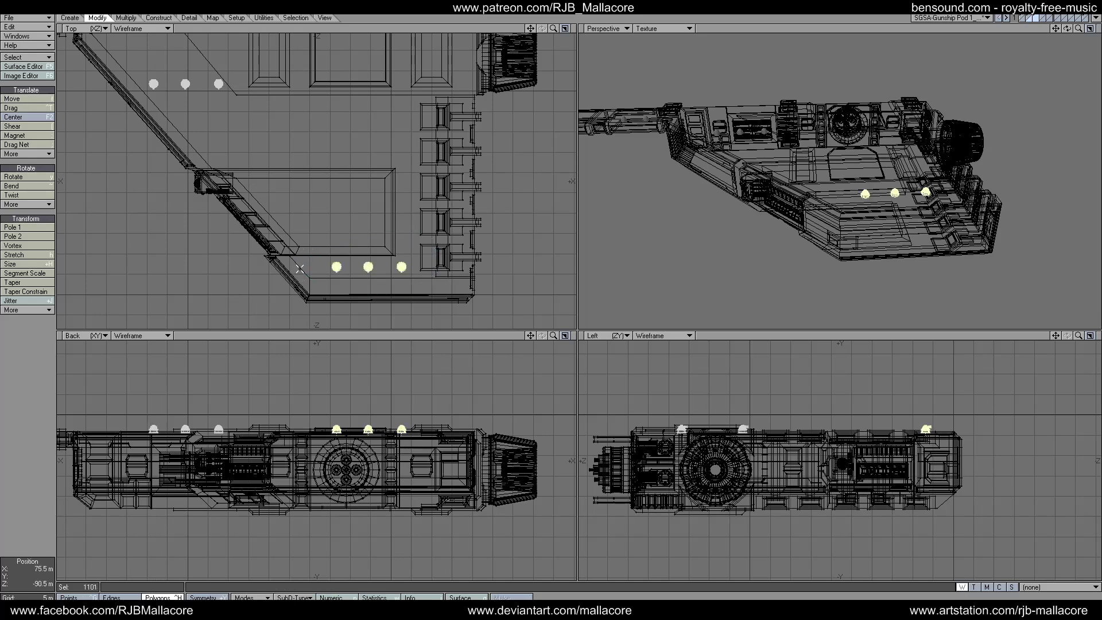
{"action": "left_click", "coordinate": [15, 178]}
{"action": "left_click_drag", "start_coordinate": [386, 238], "coordinate": [319, 237]}
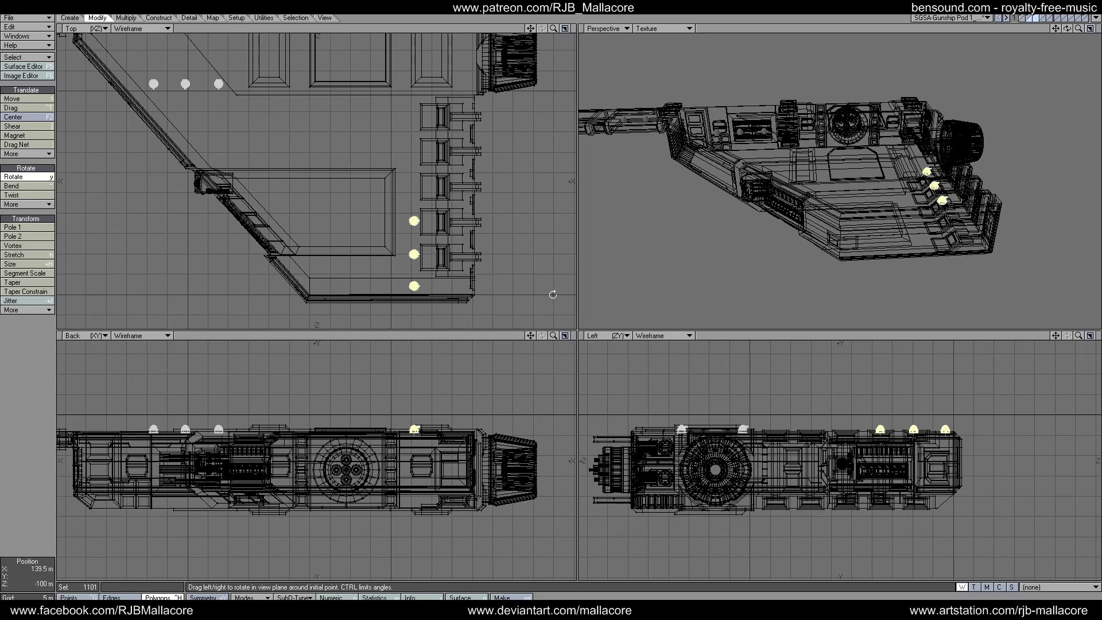
{"action": "key", "text": "t"}
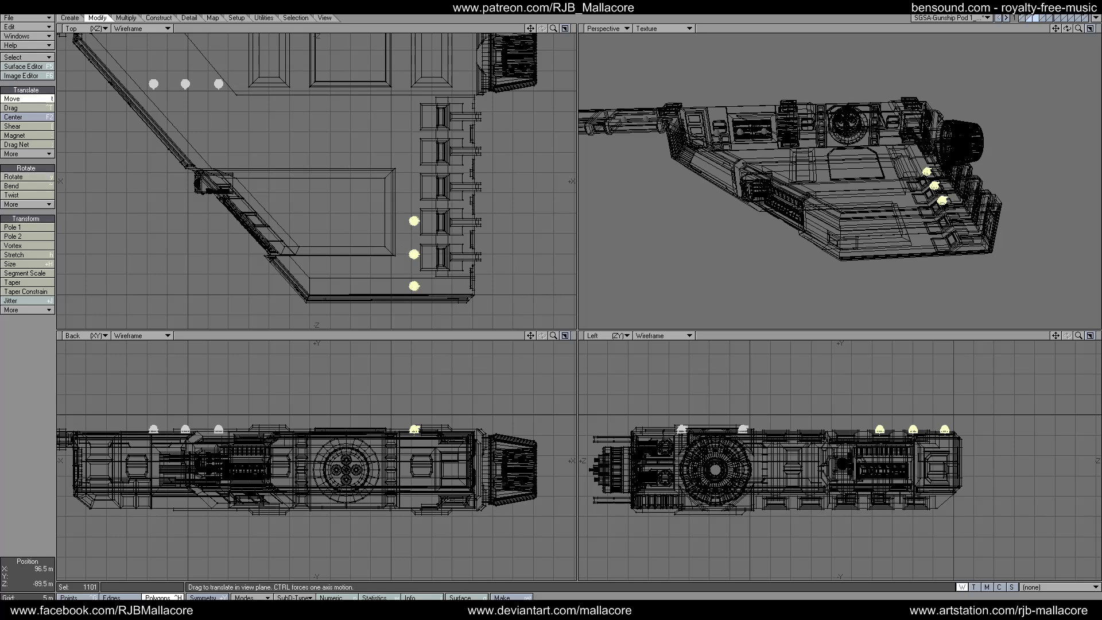
{"action": "left_click_drag", "start_coordinate": [376, 251], "coordinate": [376, 150]}
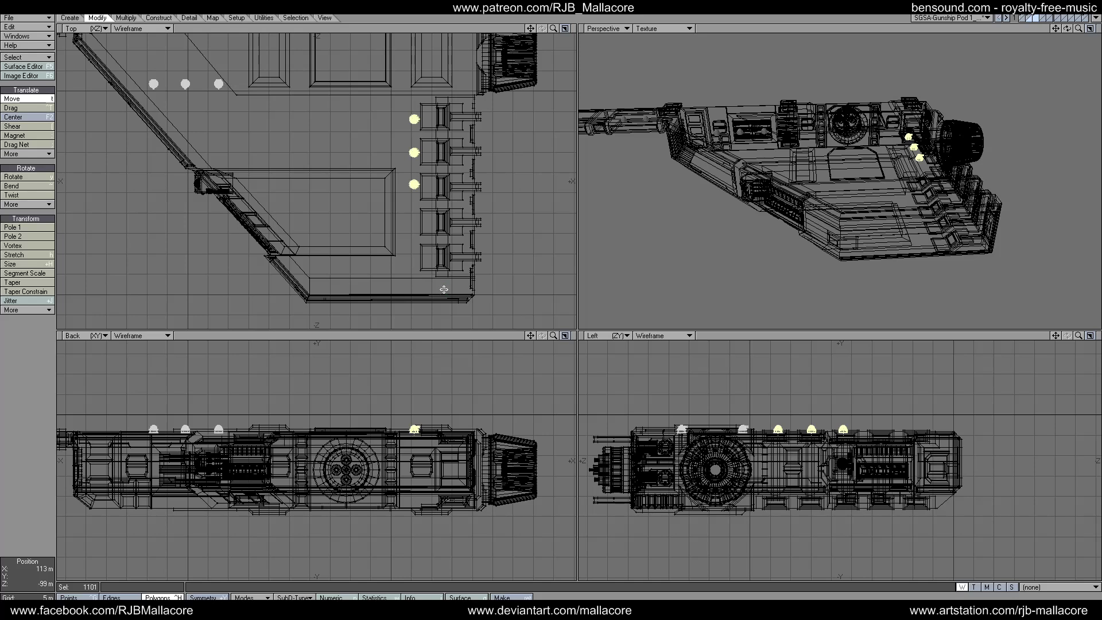
- Undo the row's rotation and move, paste the rotated row beside the bays as a separate copy, and clear the selection
{"action": "key", "text": "ctrl+z"}
{"action": "key", "text": "ctrl+z"}
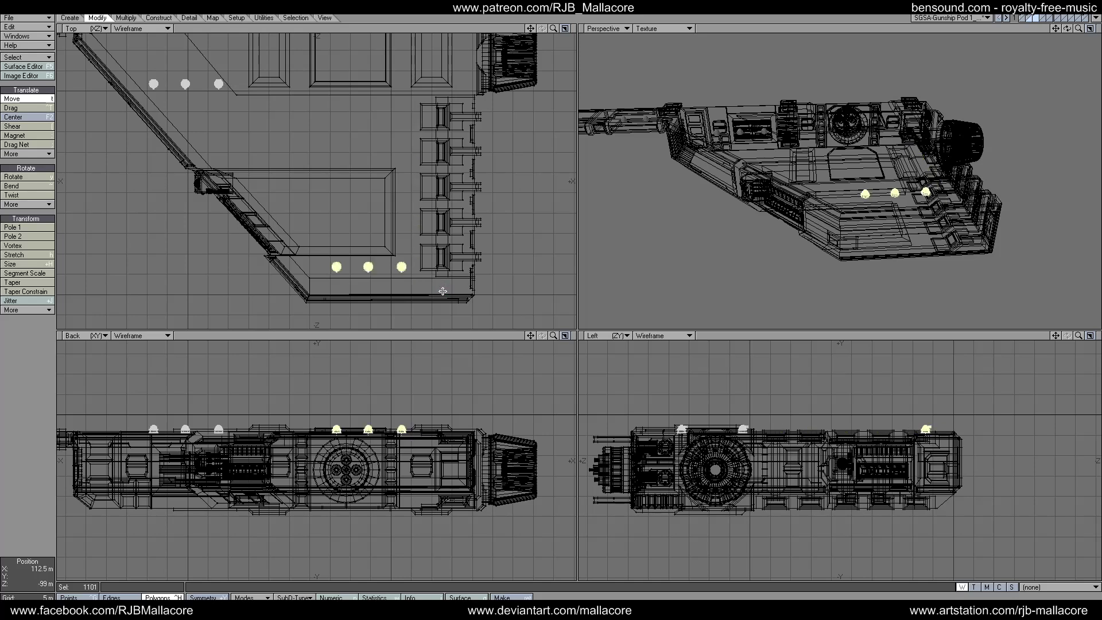
{"action": "key", "text": "v"}
{"action": "left_click", "coordinate": [163, 599]}
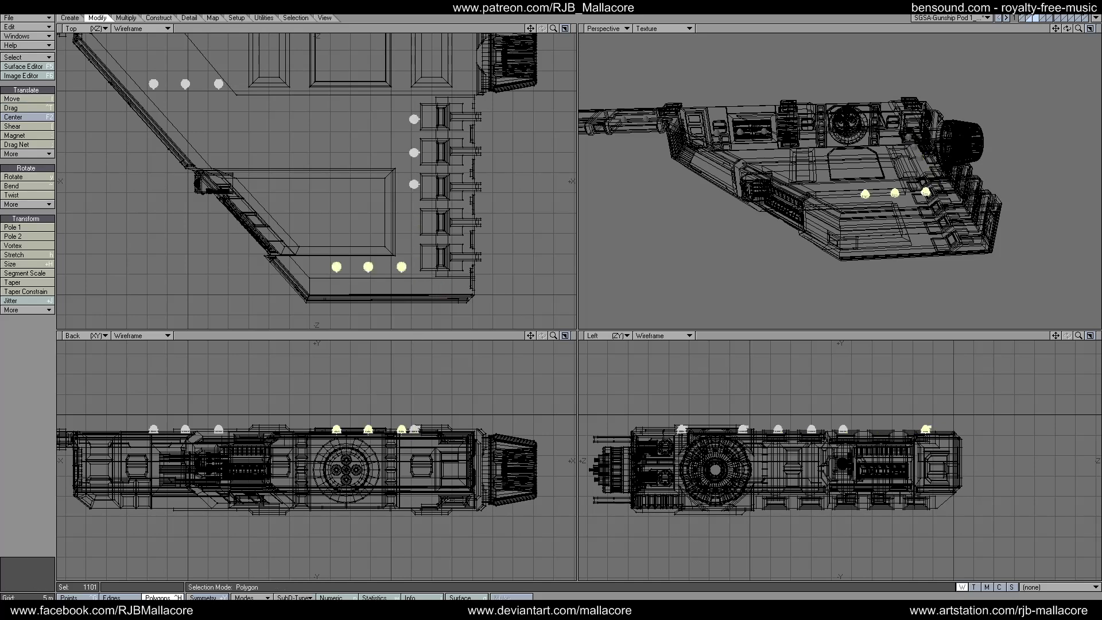
{"action": "left_click", "coordinate": [28, 459]}
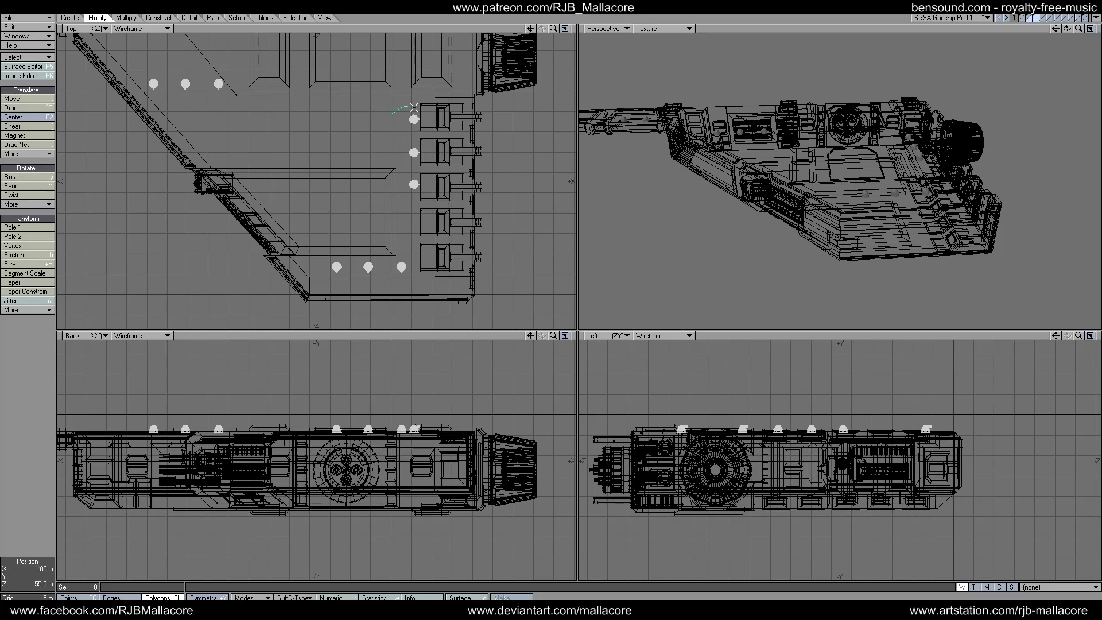
- Align the first dome of the rotated row with the centre of the first bay and clear the selection
{"action": "left_click", "coordinate": [415, 119]}
{"action": "left_click_drag", "start_coordinate": [553, 28], "coordinate": [574, 28]}
{"action": "key", "text": "t"}
{"action": "left_click_drag", "start_coordinate": [474, 141], "coordinate": [474, 138]}
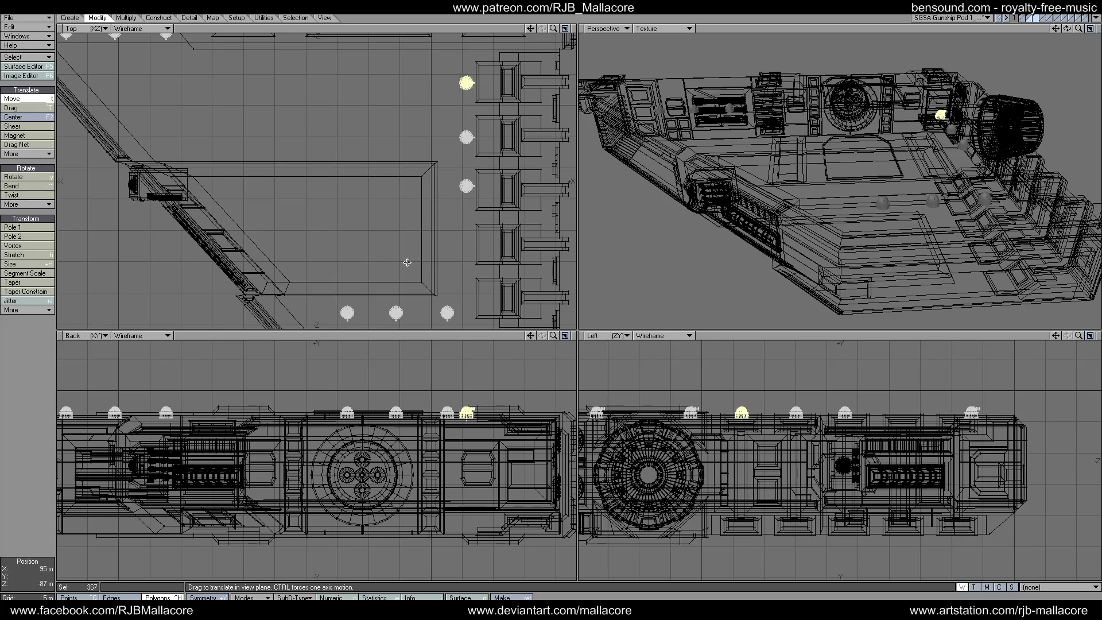
{"action": "key", "text": "space"}
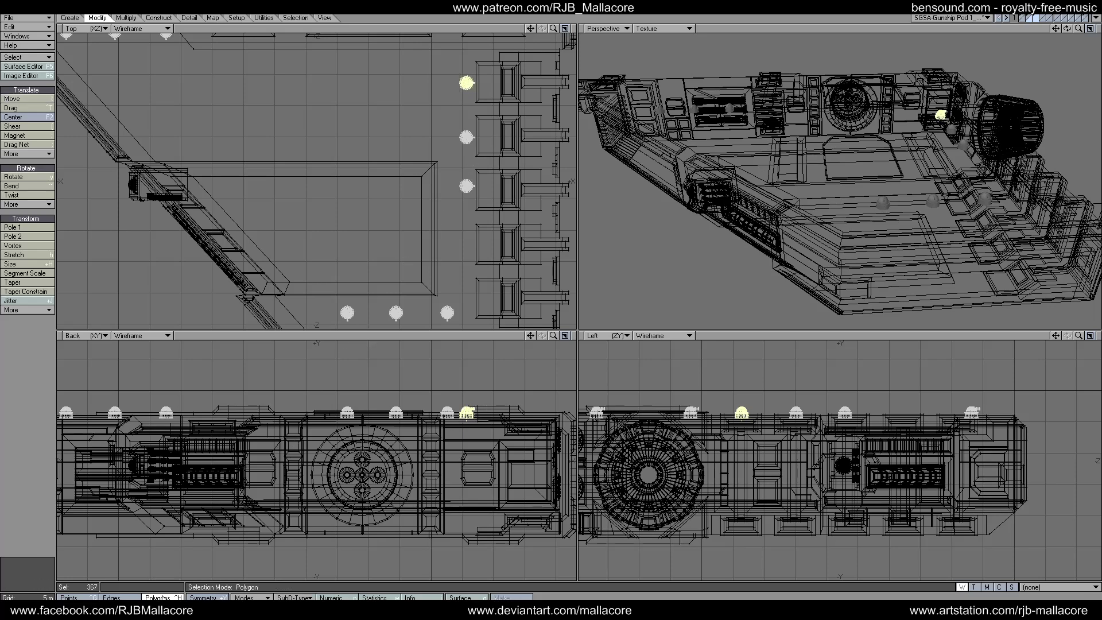
{"action": "left_click", "coordinate": [27, 485]}
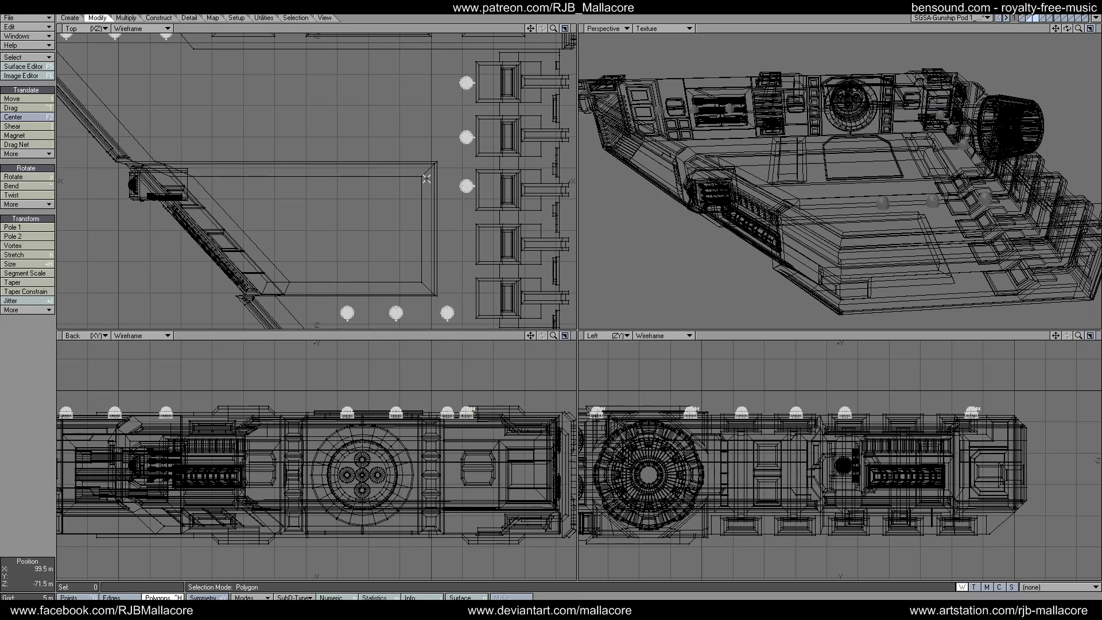
- Move the other two domes of the rotated row alongside the third and fourth bays and clear the selection
{"action": "mouse_move", "coordinate": [423, 175]}
{"action": "right_mouse_down"}
{"action": "mouse_move", "coordinate": [478, 114]}
{"action": "mouse_move", "coordinate": [422, 194]}
{"action": "right_mouse_up"}
{"action": "key", "text": "t"}
{"action": "left_click_drag", "start_coordinate": [466, 138], "coordinate": [466, 190]}
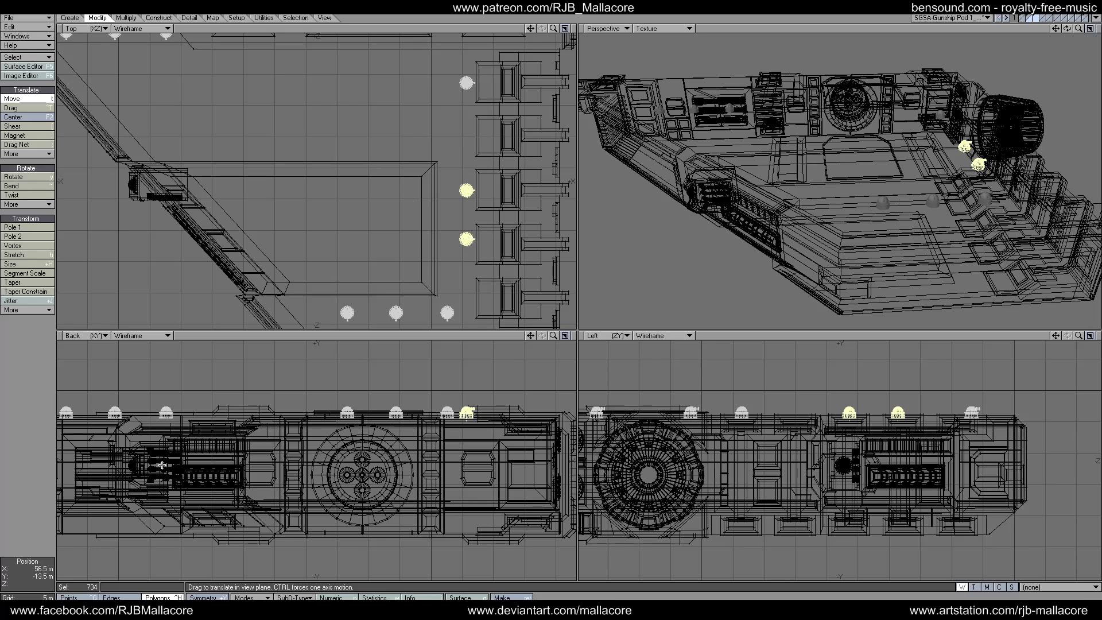
{"action": "left_click", "coordinate": [161, 597]}
{"action": "left_click", "coordinate": [8, 452]}
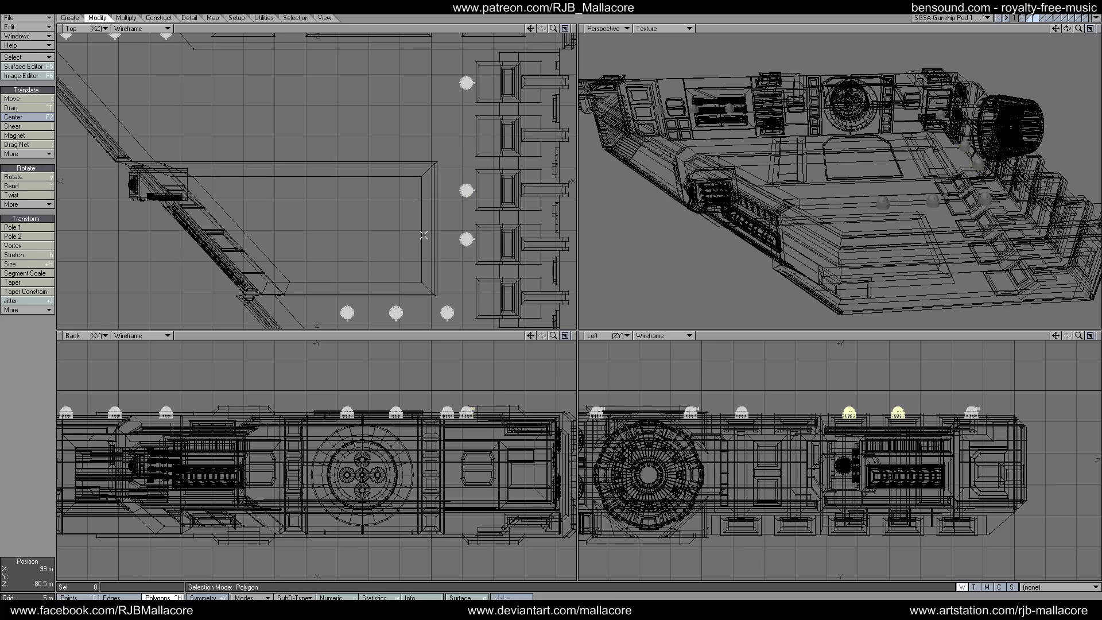
- Align the last dome of the bay row with the centre of the fourth side bay and clear the selection
{"action": "right_click_drag", "start_coordinate": [437, 228], "coordinate": [426, 260]}
{"action": "key", "text": "t"}
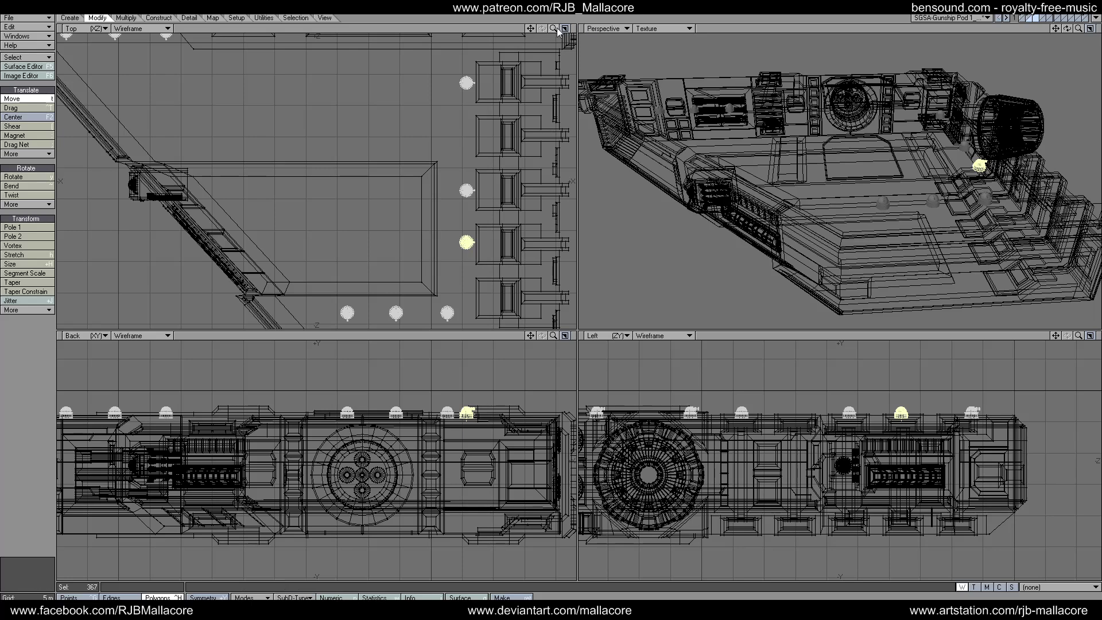
{"action": "left_click_drag", "start_coordinate": [556, 29], "coordinate": [477, 8]}
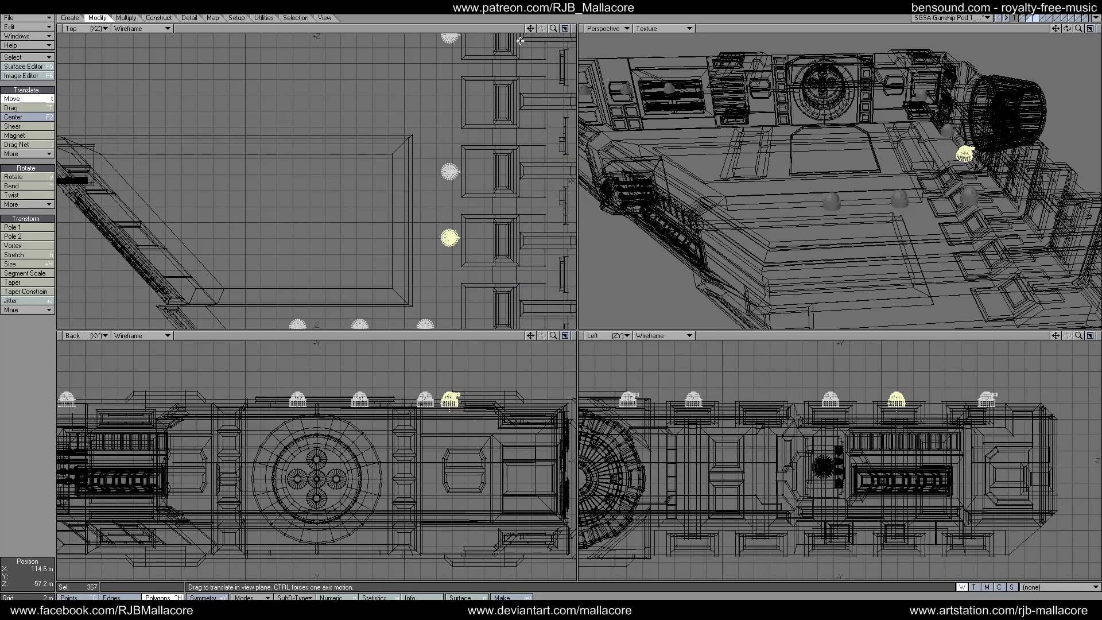
{"action": "key", "text": "space"}
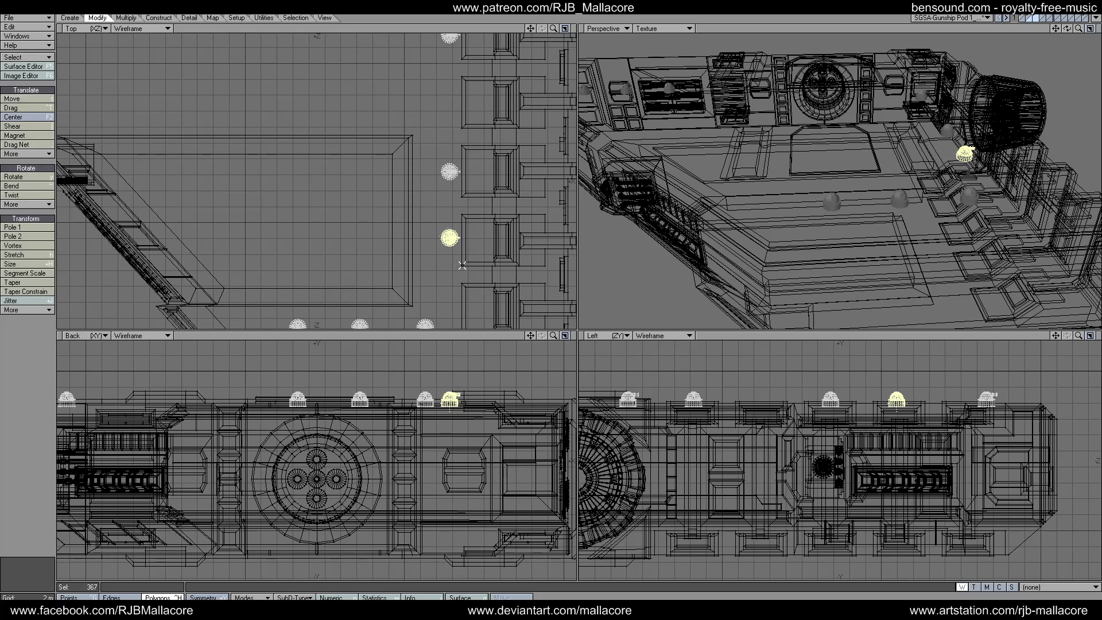
{"action": "key", "text": "t"}
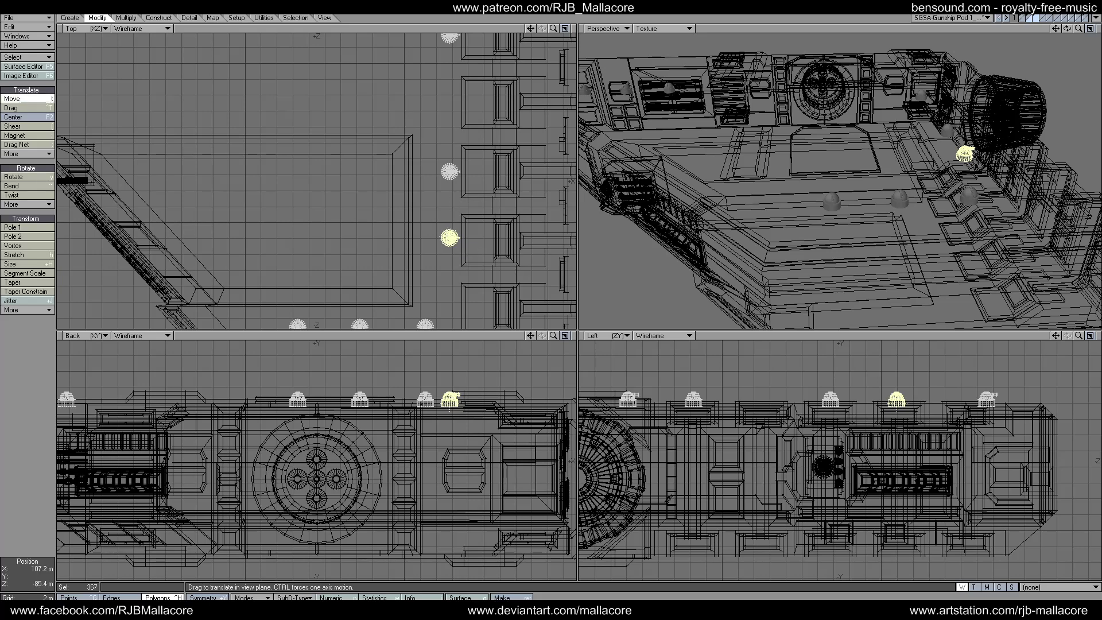
{"action": "left_click_drag", "start_coordinate": [462, 265], "coordinate": [462, 265]}
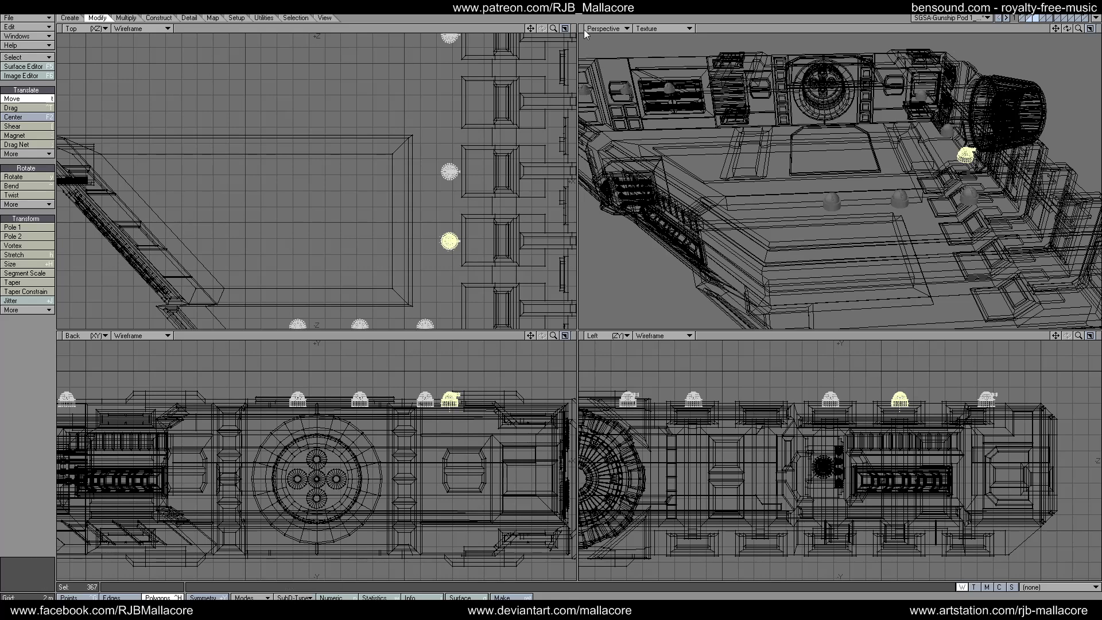
{"action": "key", "text": "a"}
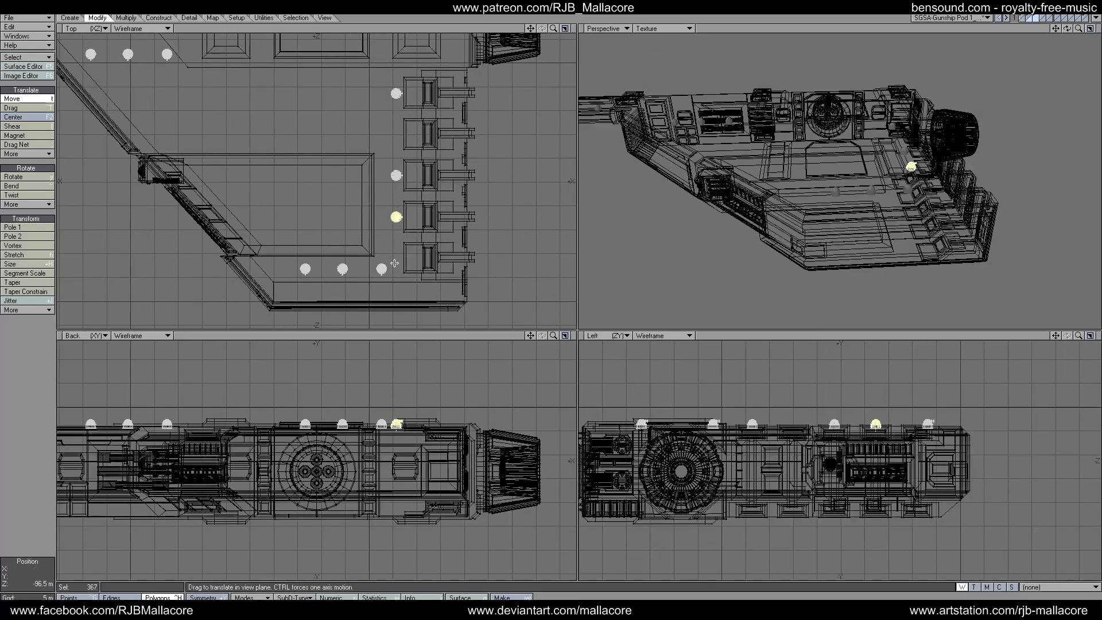
{"action": "key", "text": "space"}
{"action": "left_click", "coordinate": [36, 463]}
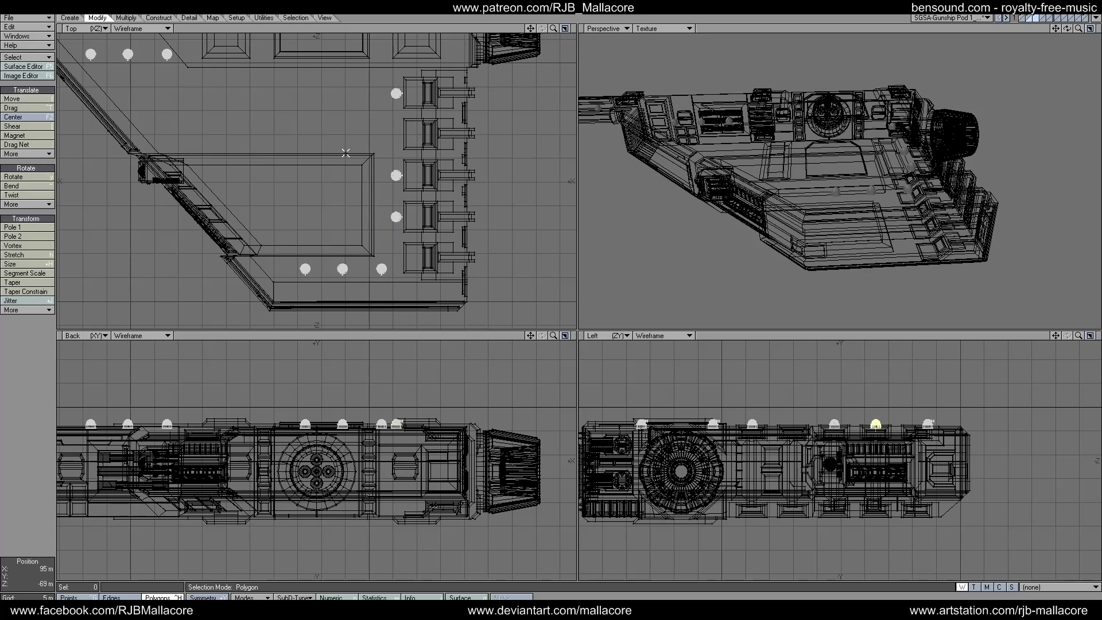
- Shift all three bay domes together slightly away from the side bays and clear the selection
{"action": "mouse_move", "coordinate": [367, 122]}
{"action": "right_mouse_down"}
{"action": "mouse_move", "coordinate": [427, 57]}
{"action": "mouse_move", "coordinate": [459, 177]}
{"action": "mouse_move", "coordinate": [382, 252]}
{"action": "mouse_move", "coordinate": [357, 162]}
{"action": "right_mouse_up"}
{"action": "key", "text": "t"}
{"action": "left_click_drag", "start_coordinate": [351, 166], "coordinate": [347, 167]}
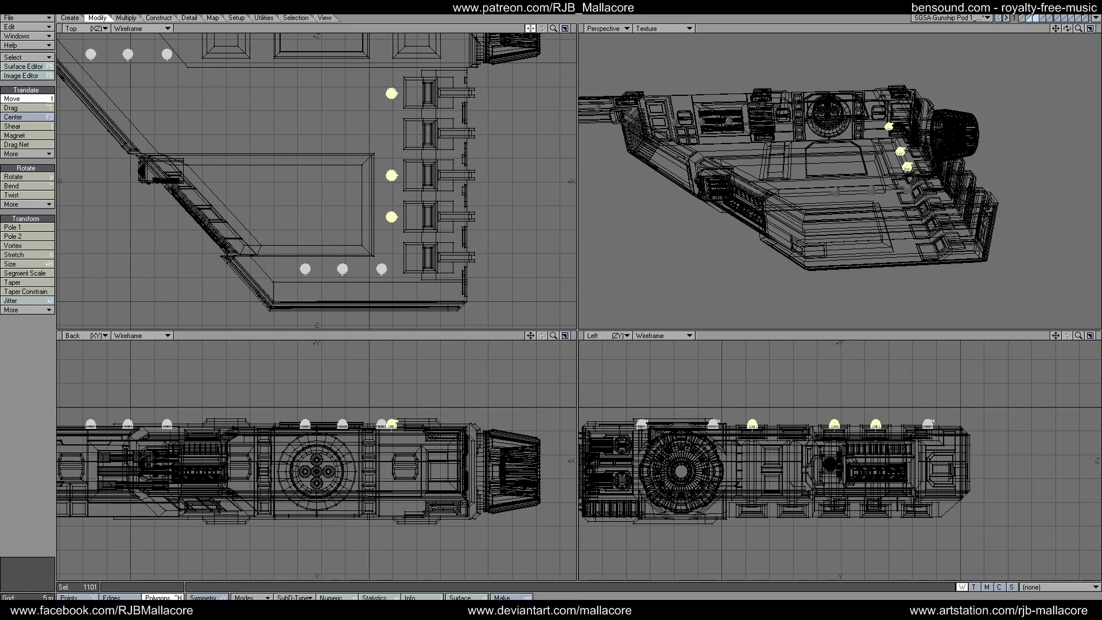
{"action": "left_click_drag", "start_coordinate": [530, 29], "coordinate": [533, 33]}
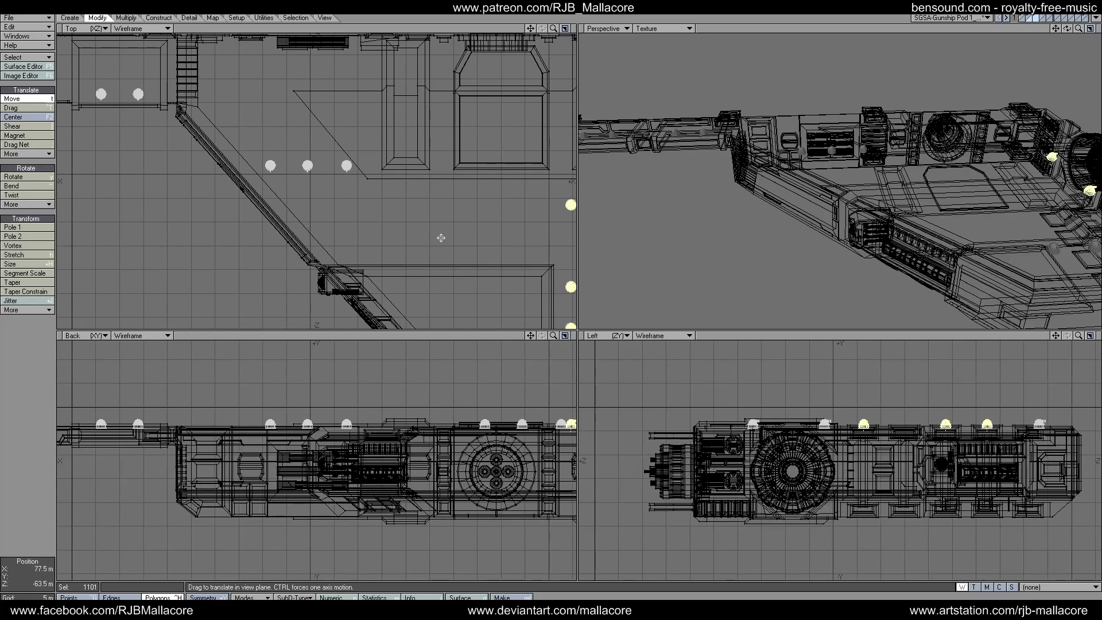
{"action": "left_click", "coordinate": [158, 597]}
{"action": "left_click", "coordinate": [43, 424]}
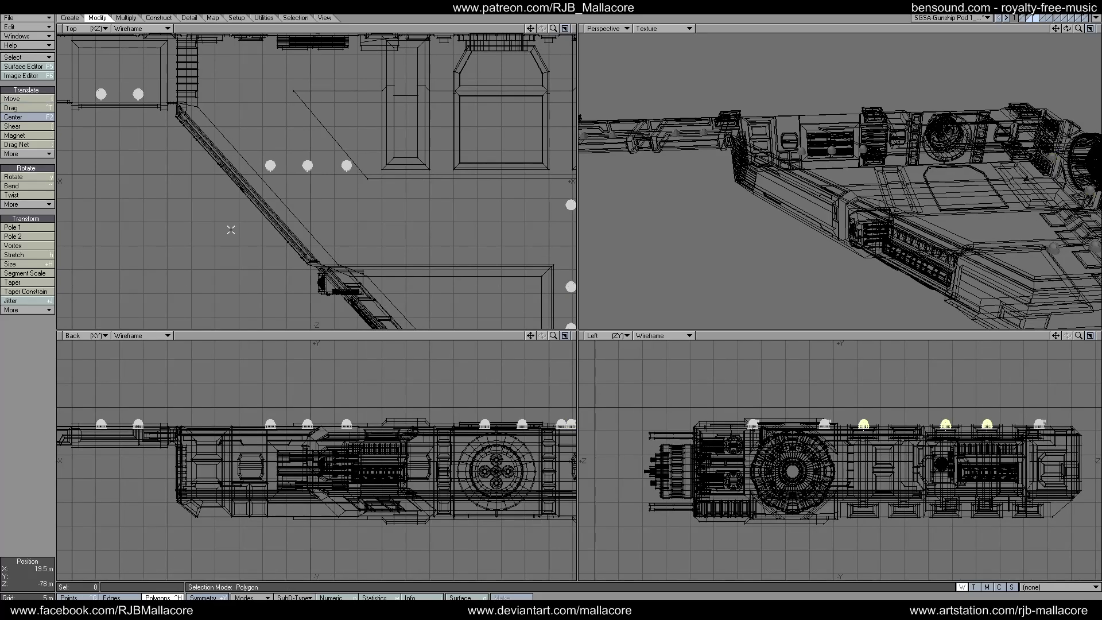
- Rotate the row of three domes near the pod's diagonal edge parallel to that edge and move it alongside, checking it against the shaded hull
{"action": "mouse_move", "coordinate": [230, 160]}
{"action": "right_mouse_down"}
{"action": "mouse_move", "coordinate": [321, 205]}
{"action": "mouse_move", "coordinate": [173, 155]}
{"action": "right_mouse_up"}
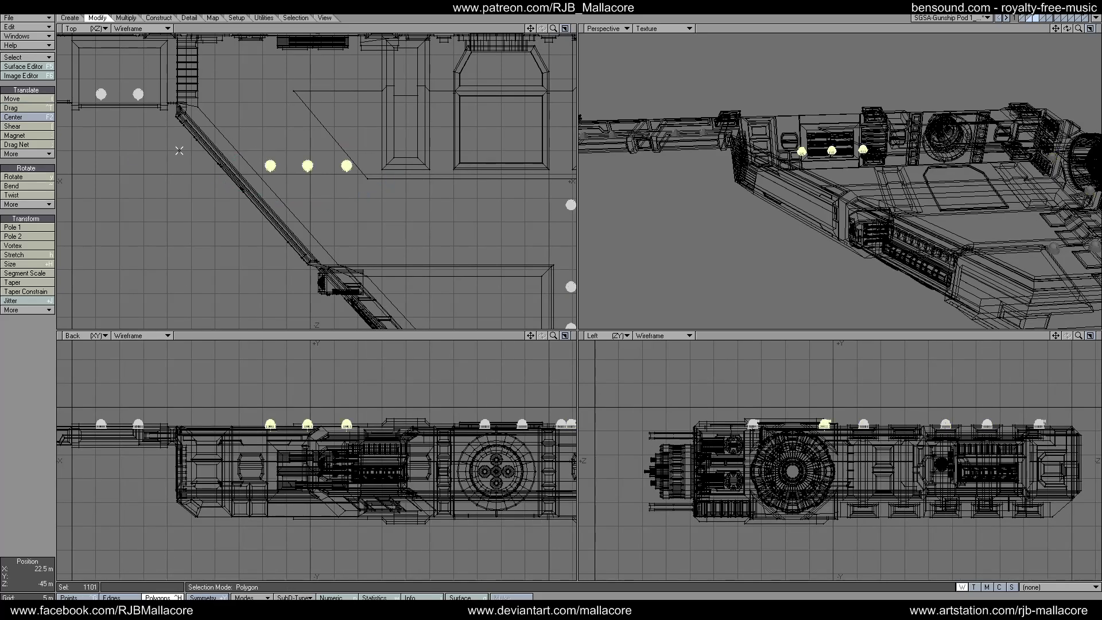
{"action": "left_click", "coordinate": [14, 176]}
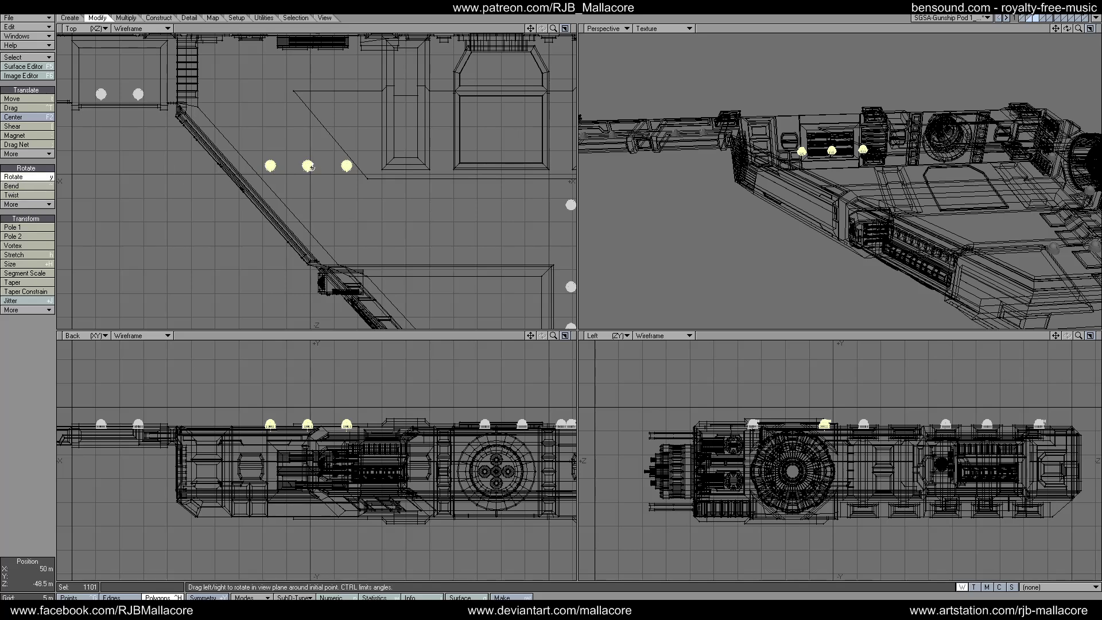
{"action": "left_click_drag", "start_coordinate": [310, 167], "coordinate": [256, 167]}
{"action": "key", "text": "t"}
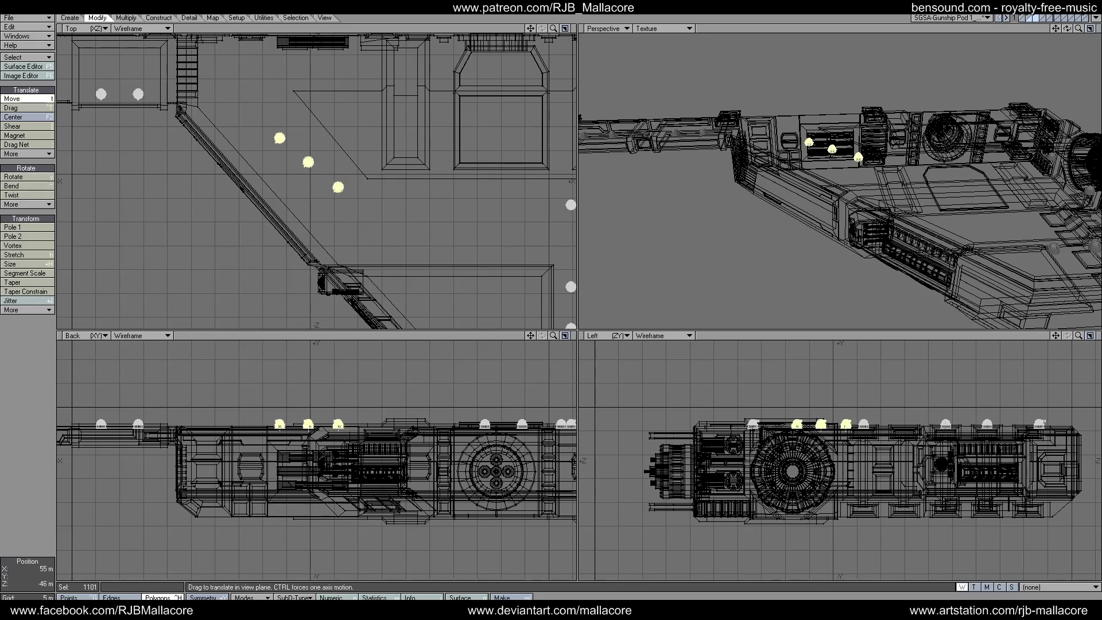
{"action": "left_click_drag", "start_coordinate": [334, 155], "coordinate": [246, 178]}
{"action": "left_click", "coordinate": [24, 178]}
{"action": "key", "text": "t"}
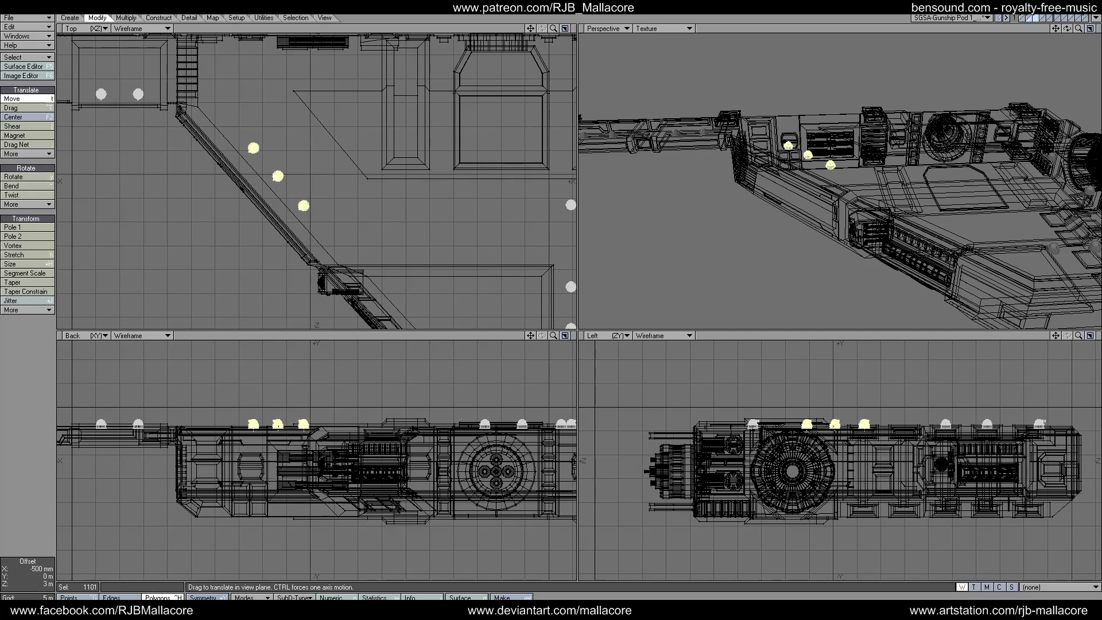
{"action": "left_click", "coordinate": [1027, 17]}
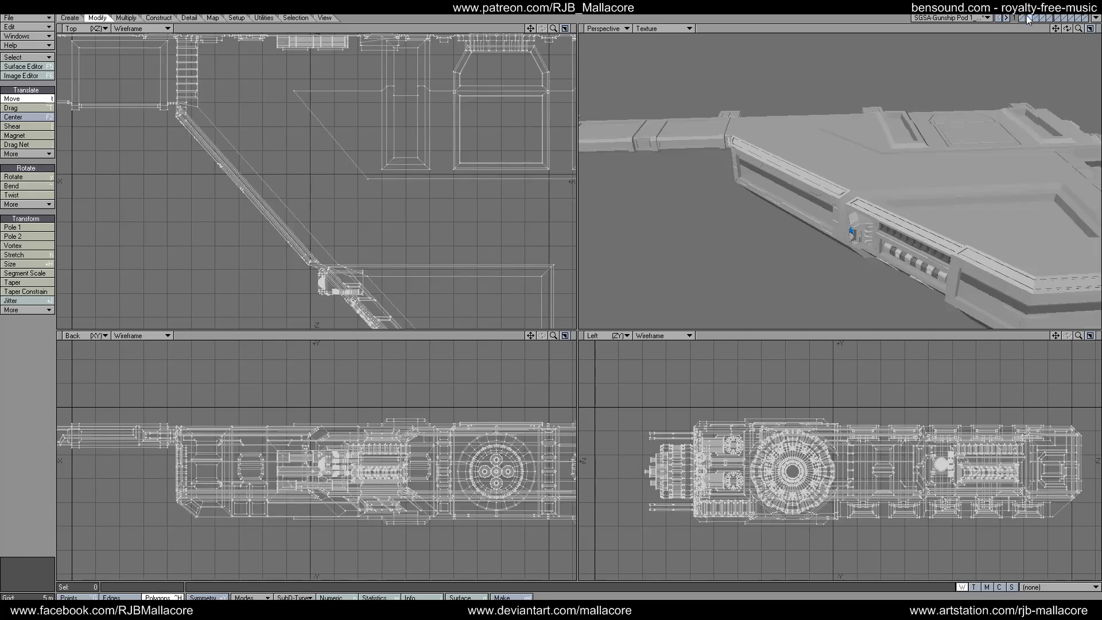
{"action": "left_click", "coordinate": [1036, 19]}
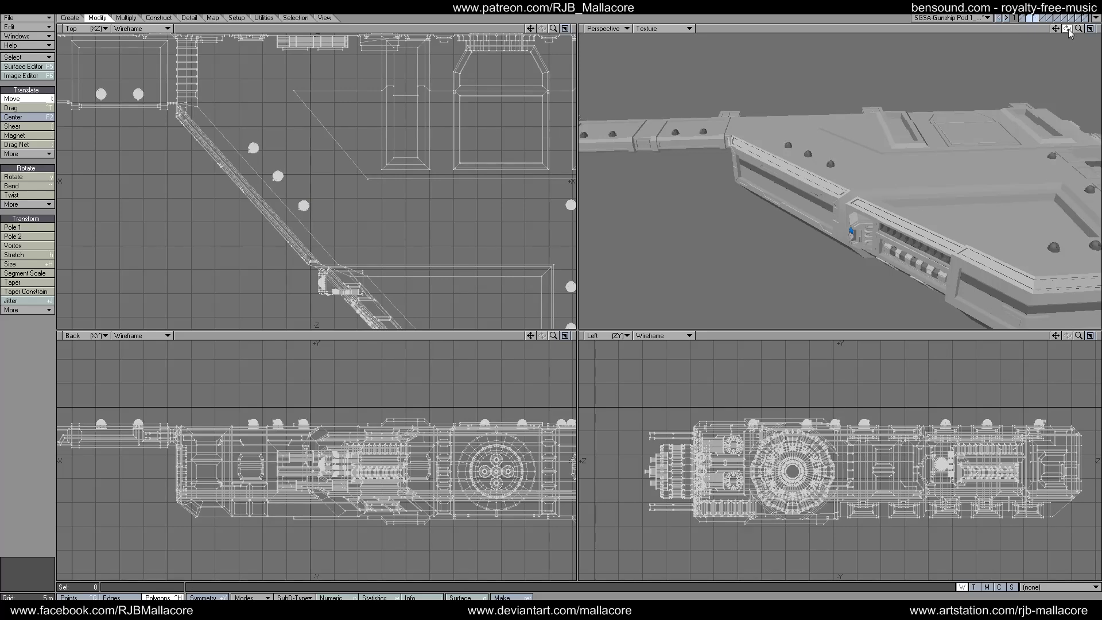
{"action": "mouse_move", "coordinate": [1068, 28]}
{"action": "left_mouse_down"}
{"action": "mouse_move", "coordinate": [1087, 29]}
{"action": "mouse_move", "coordinate": [1042, 32]}
{"action": "mouse_move", "coordinate": [1067, 31]}
{"action": "left_mouse_up"}
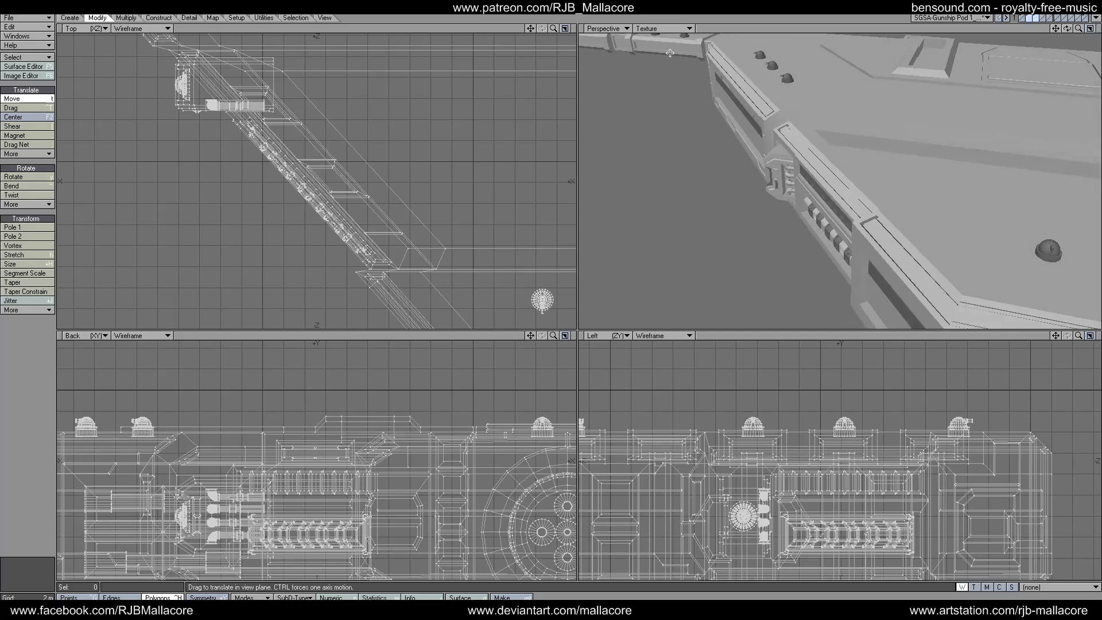
- Move the row of three domes beside the recessed panel onto the pod's outer edge strip and closer to the side bays
{"action": "left_click_drag", "start_coordinate": [530, 29], "coordinate": [550, 34]}
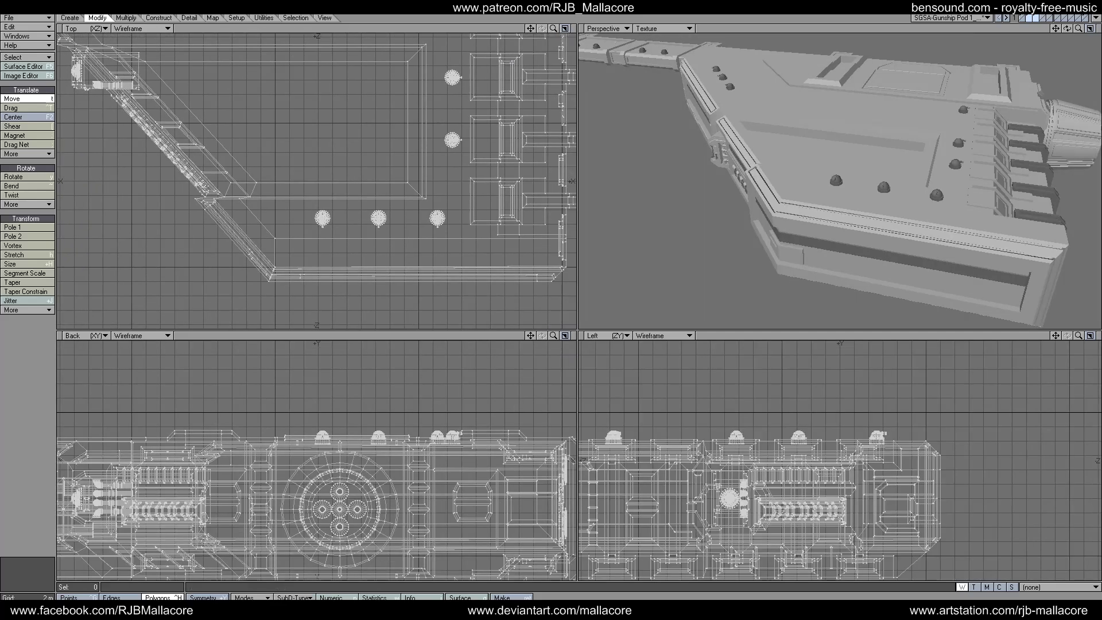
{"action": "left_click", "coordinate": [1036, 19]}
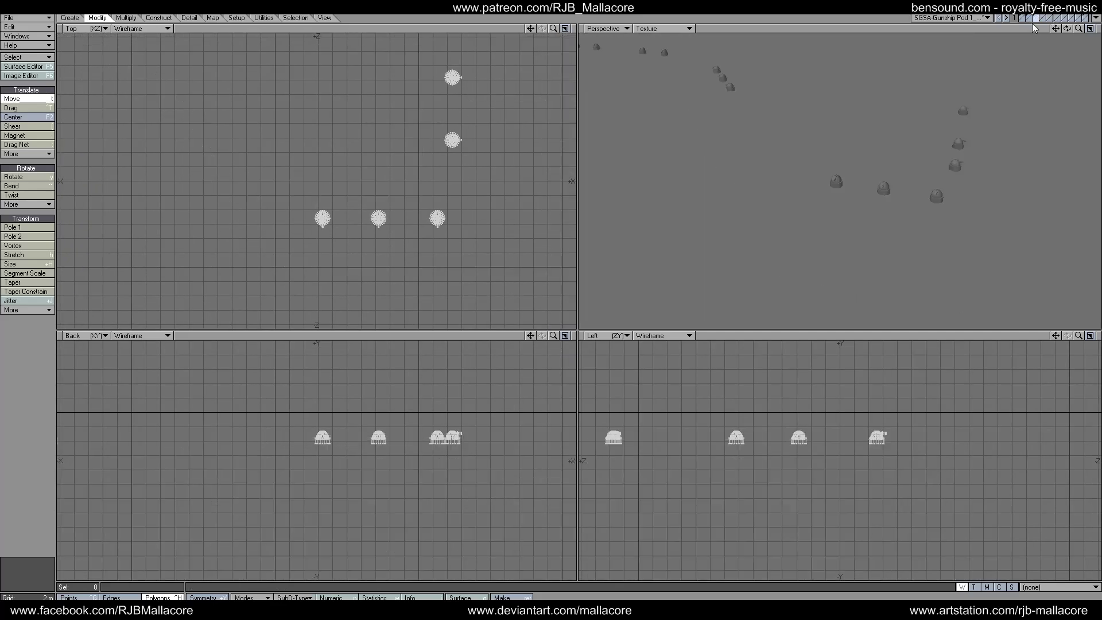
{"action": "left_click", "coordinate": [1031, 21]}
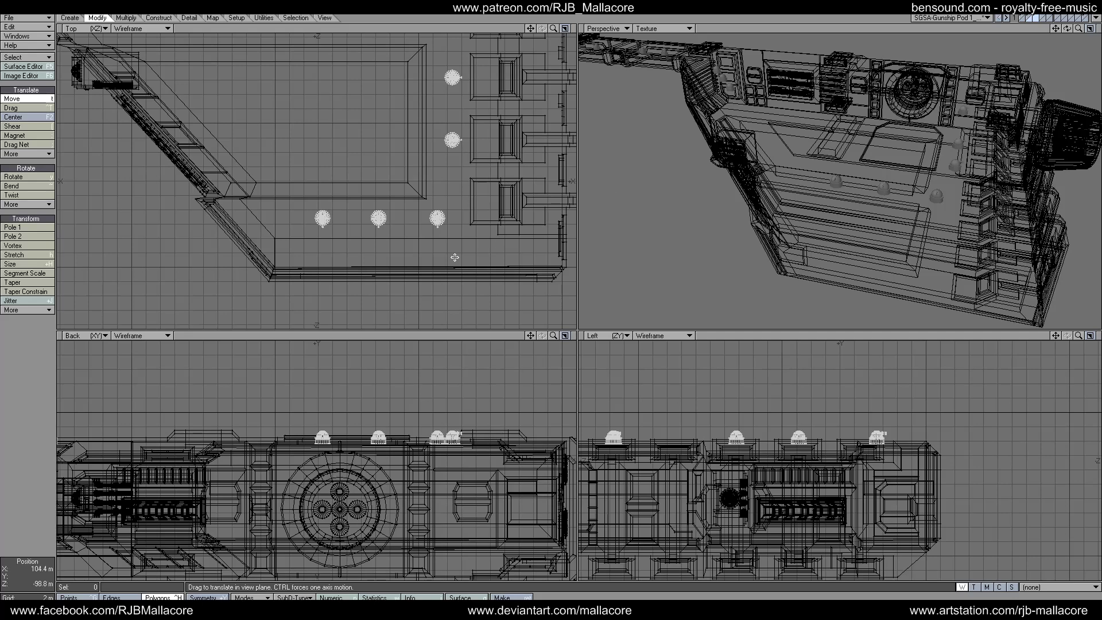
{"action": "key", "text": "space"}
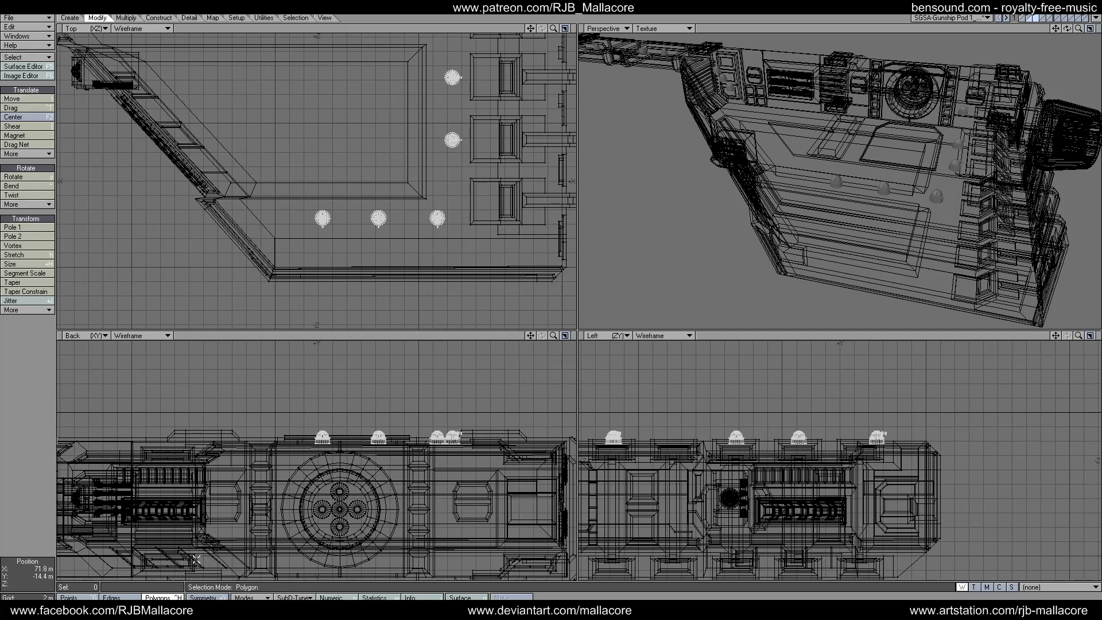
{"action": "mouse_move", "coordinate": [451, 244]}
{"action": "right_mouse_down"}
{"action": "mouse_move", "coordinate": [341, 238]}
{"action": "mouse_move", "coordinate": [457, 190]}
{"action": "mouse_move", "coordinate": [451, 246]}
{"action": "right_mouse_up"}
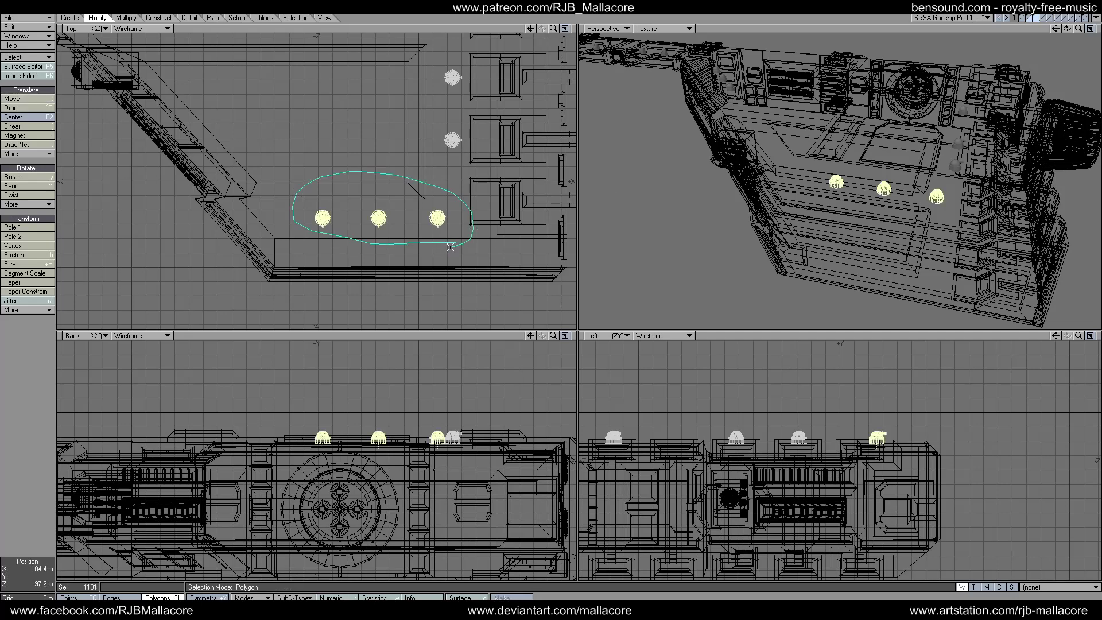
{"action": "key", "text": "t"}
{"action": "left_click_drag", "start_coordinate": [440, 251], "coordinate": [479, 286]}
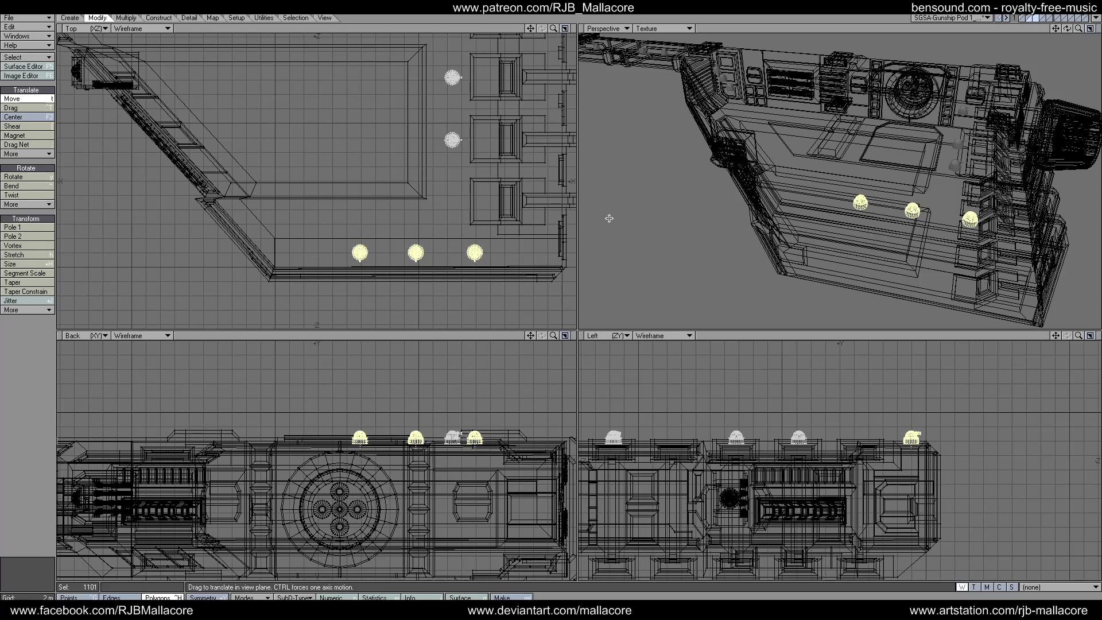
- Examine the dome placement on the shaded pod together with the rest of the ship
{"action": "left_click", "coordinate": [1031, 17]}
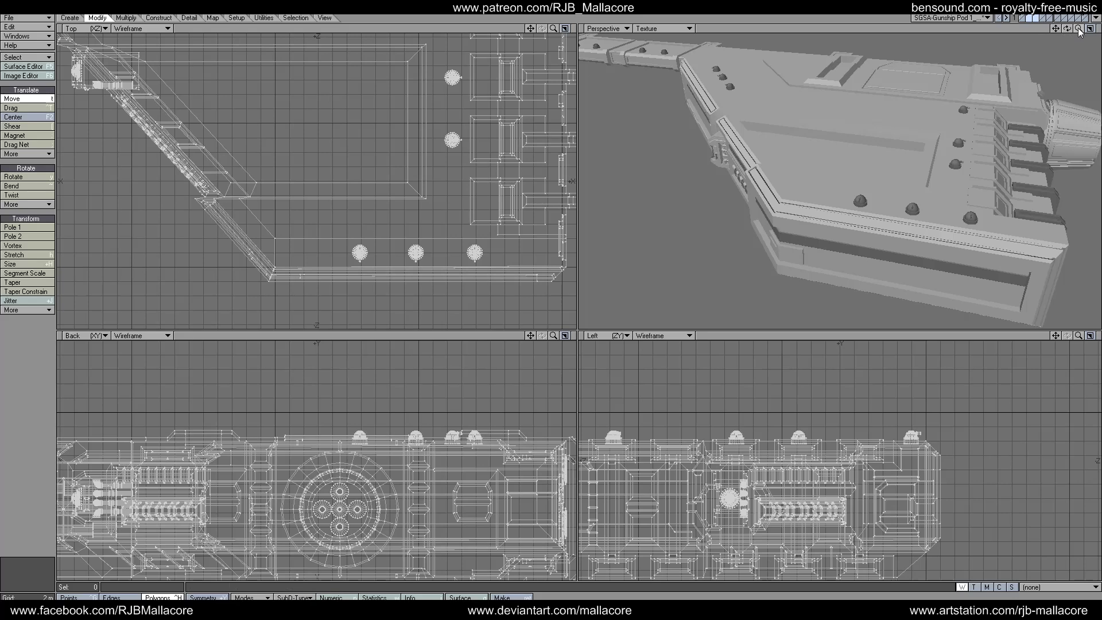
{"action": "key", "text": "a"}
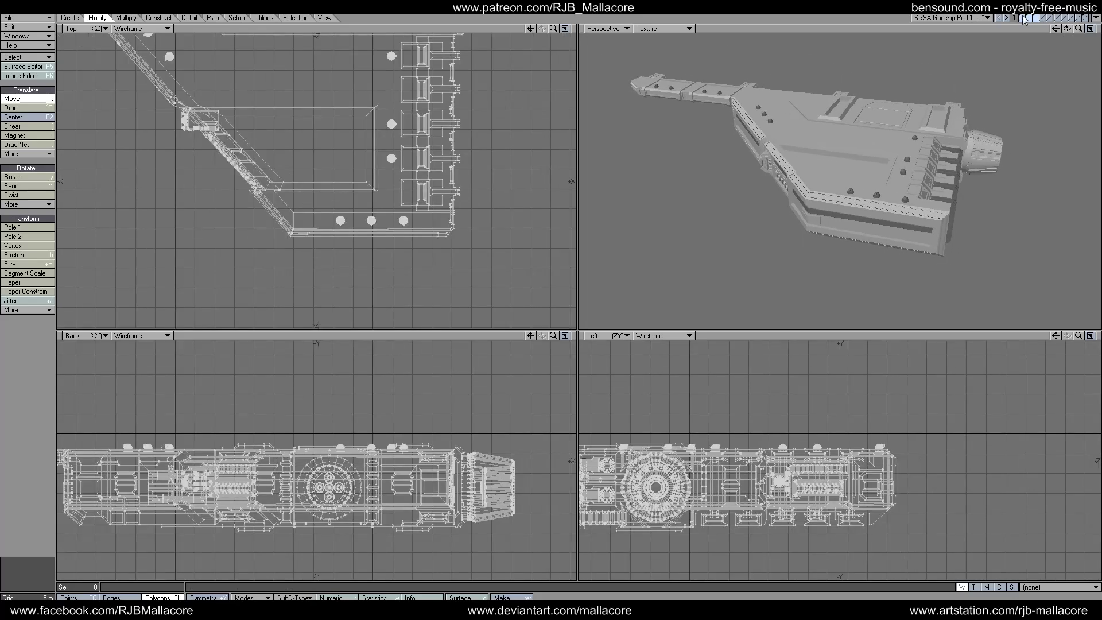
{"action": "left_click", "coordinate": [1025, 20]}
{"action": "left_click_drag", "start_coordinate": [1067, 28], "coordinate": [950, 40]}
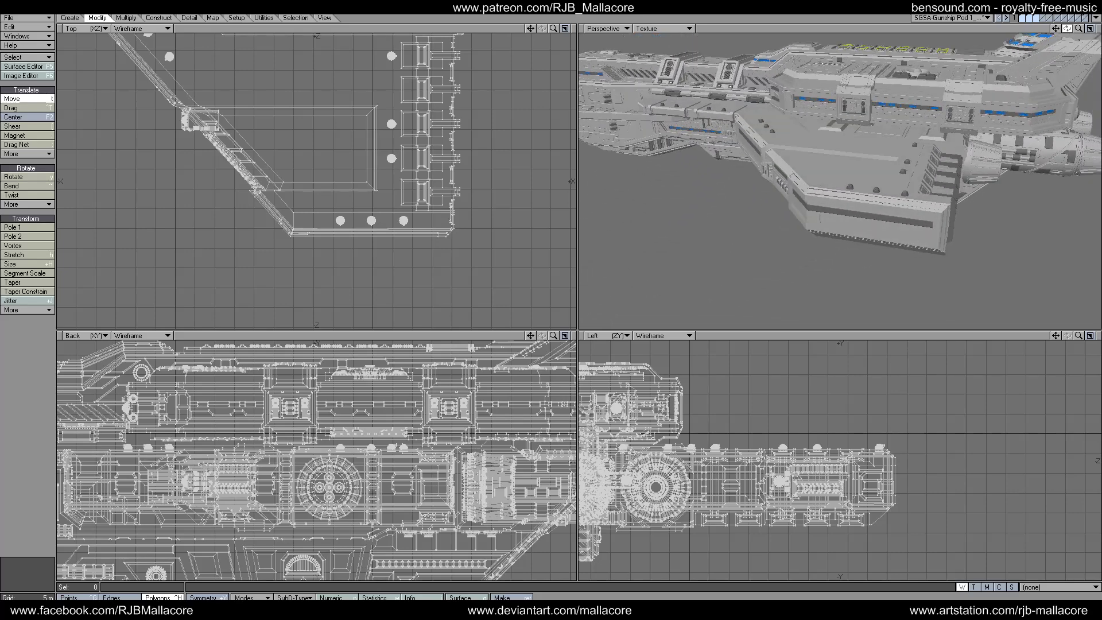
{"action": "left_click_drag", "start_coordinate": [1056, 28], "coordinate": [1030, 34]}
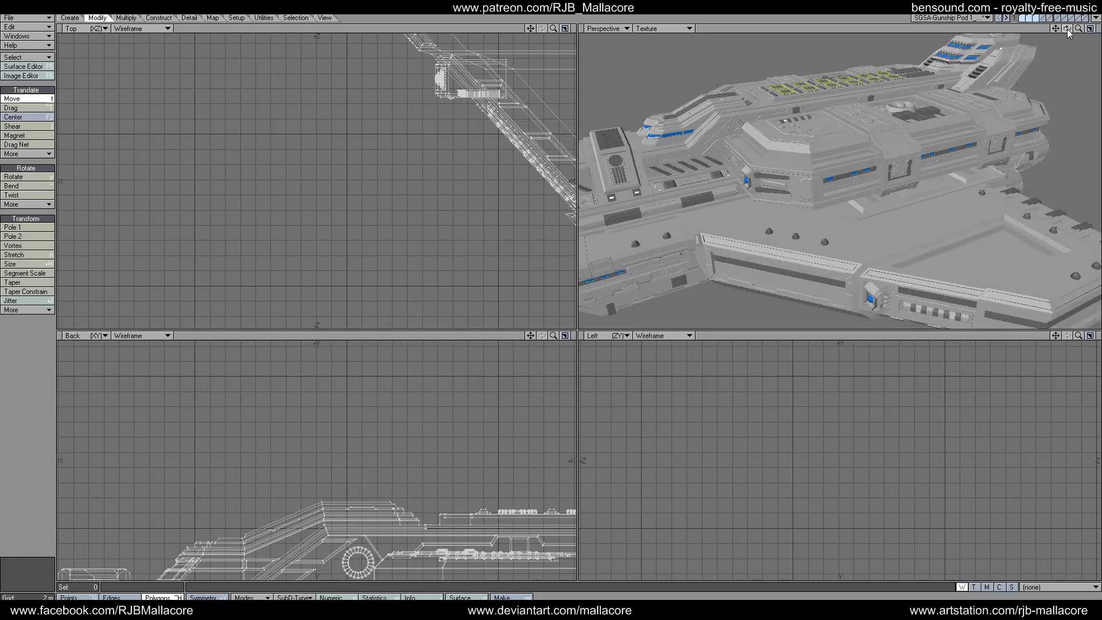
{"action": "left_click", "coordinate": [1037, 18]}
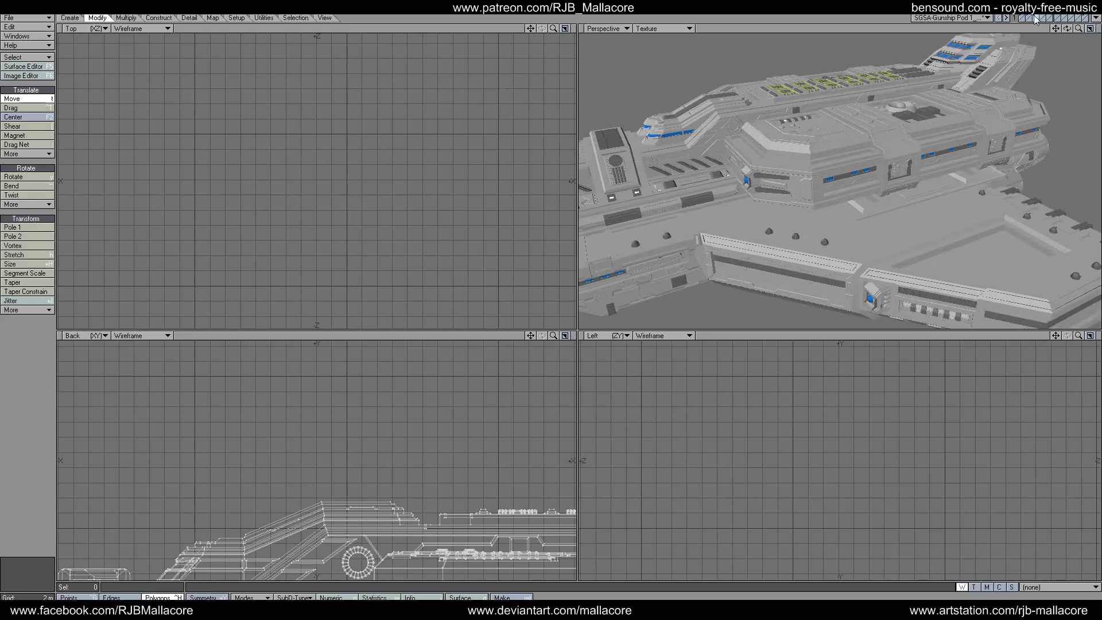
{"action": "left_click", "coordinate": [1029, 20]}
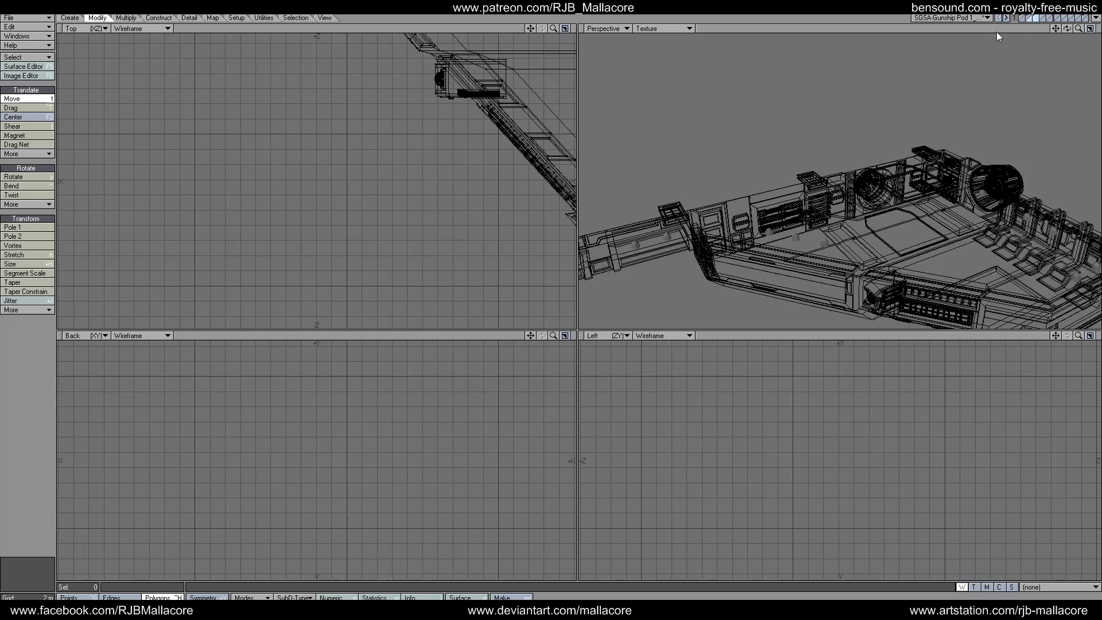
{"action": "key", "text": "a"}
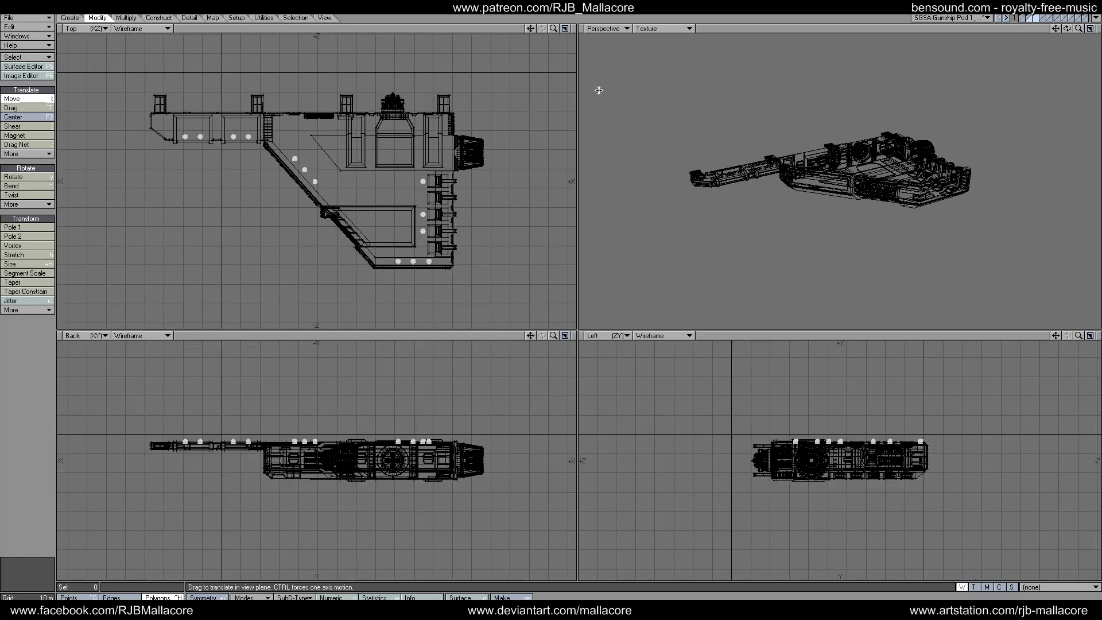
- Move the angled row of three domes closer to the pod's diagonal edge
{"action": "left_click_drag", "start_coordinate": [553, 28], "coordinate": [479, 3]}
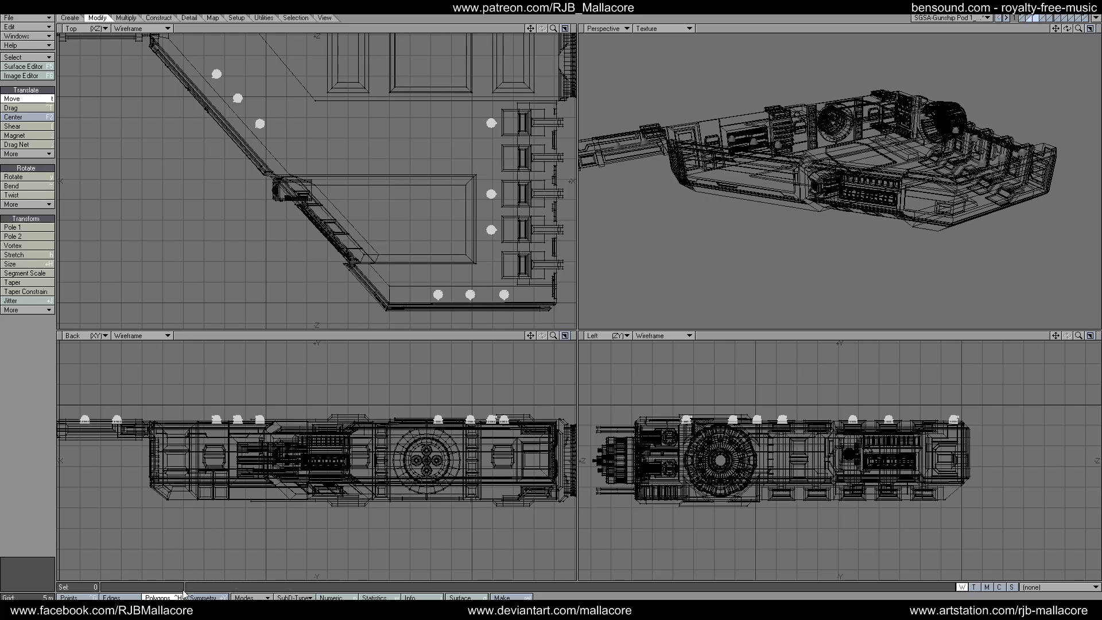
{"action": "key", "text": "space"}
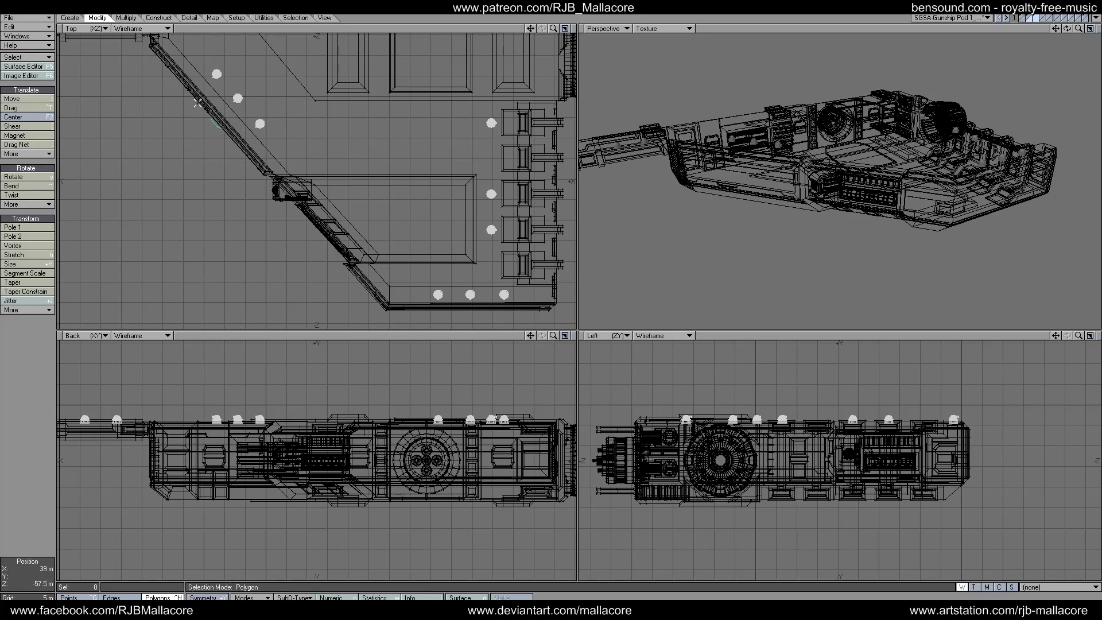
{"action": "mouse_move", "coordinate": [198, 102]}
{"action": "right_mouse_down"}
{"action": "mouse_move", "coordinate": [256, 55]}
{"action": "mouse_move", "coordinate": [233, 161]}
{"action": "mouse_move", "coordinate": [208, 133]}
{"action": "right_mouse_up"}
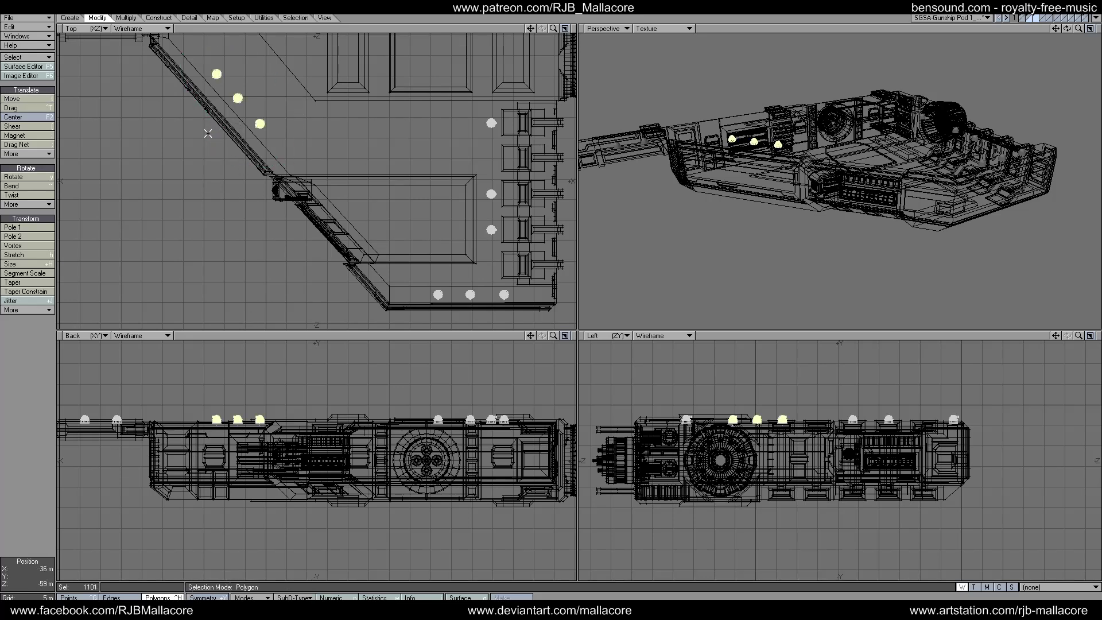
{"action": "key", "text": "t"}
{"action": "left_click_drag", "start_coordinate": [205, 134], "coordinate": [190, 138]}
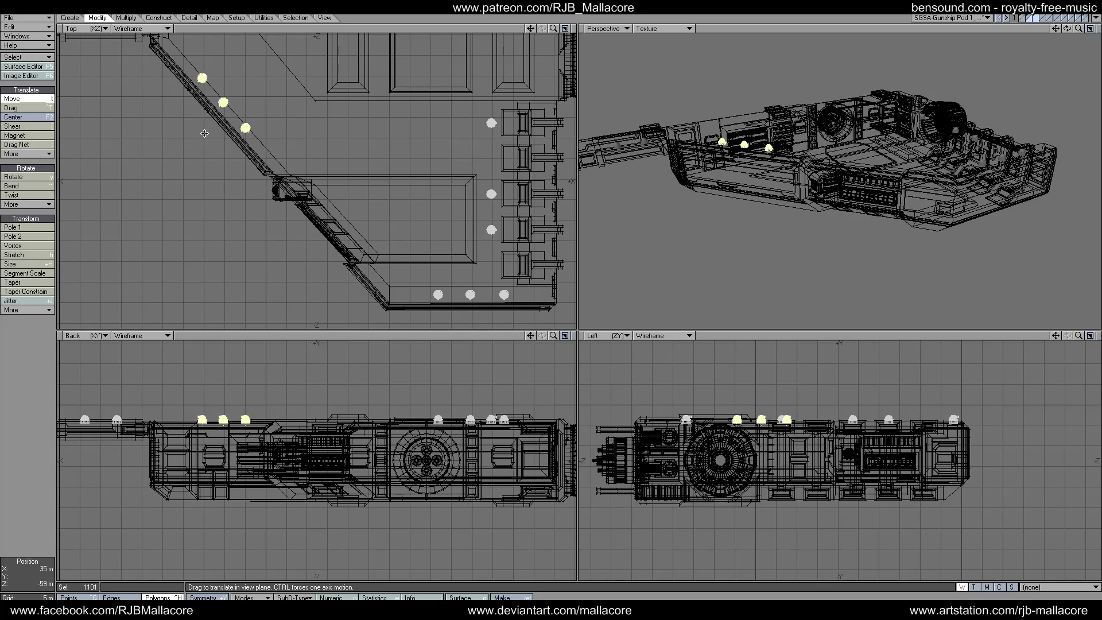
{"action": "key", "text": "space"}
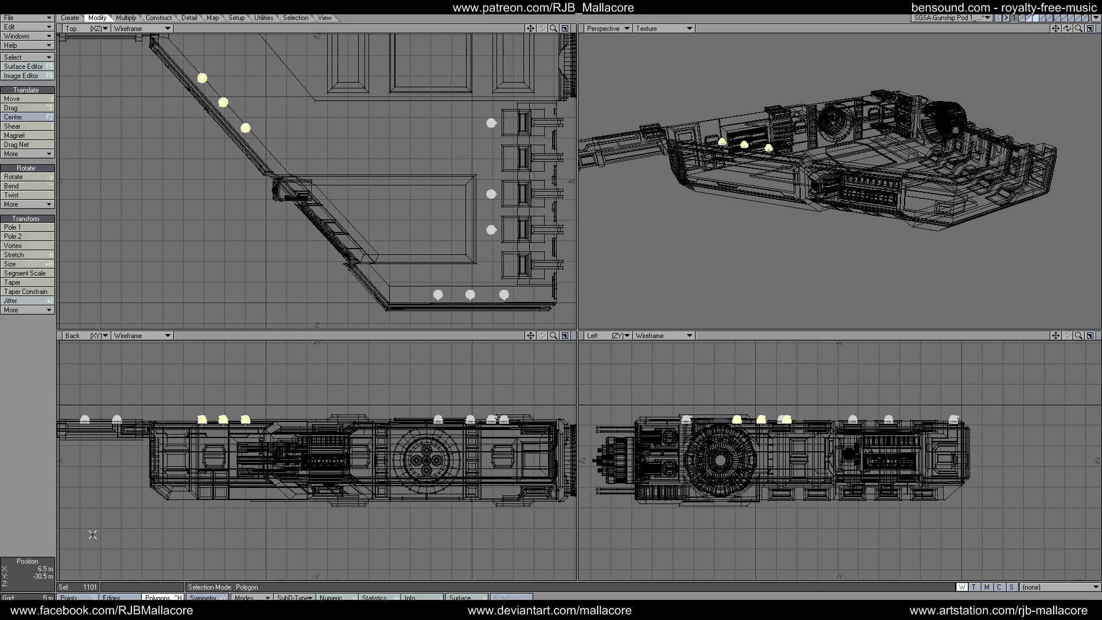
- Mirror the four domes on the pod's arm vertically so that copies sit on the arm's underside
{"action": "left_click", "coordinate": [49, 512]}
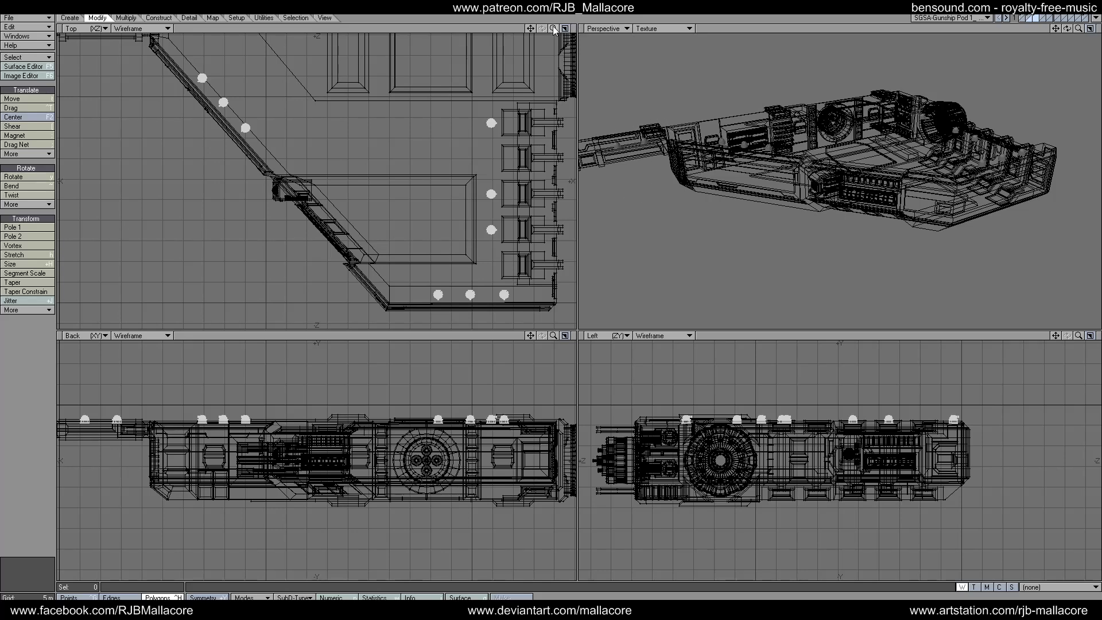
{"action": "left_click_drag", "start_coordinate": [555, 29], "coordinate": [527, 32]}
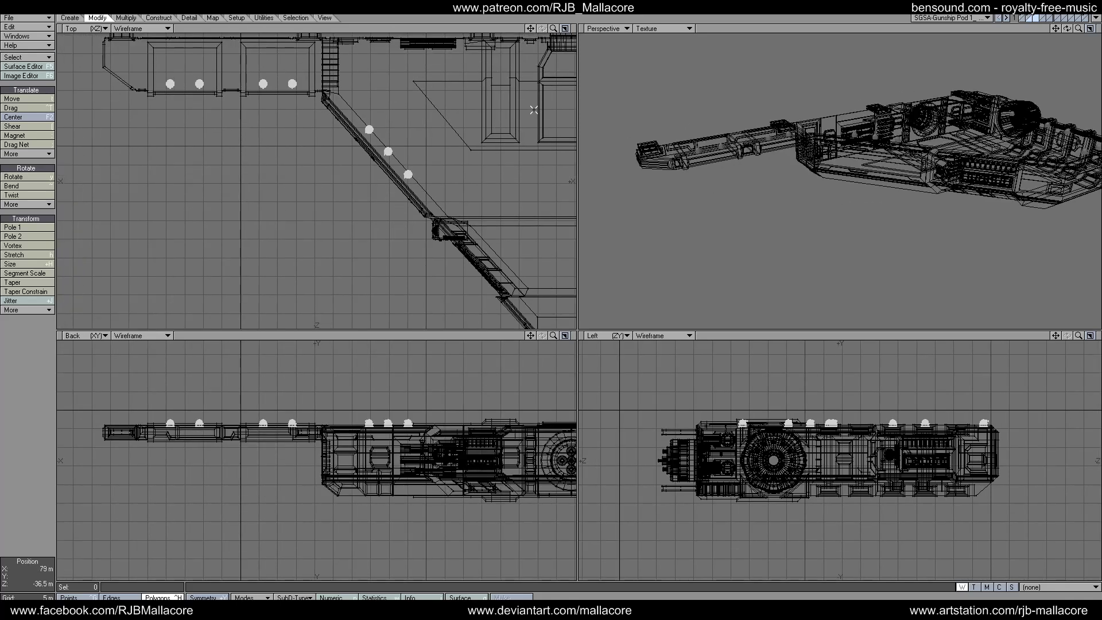
{"action": "left_click_drag", "start_coordinate": [553, 29], "coordinate": [553, 30]}
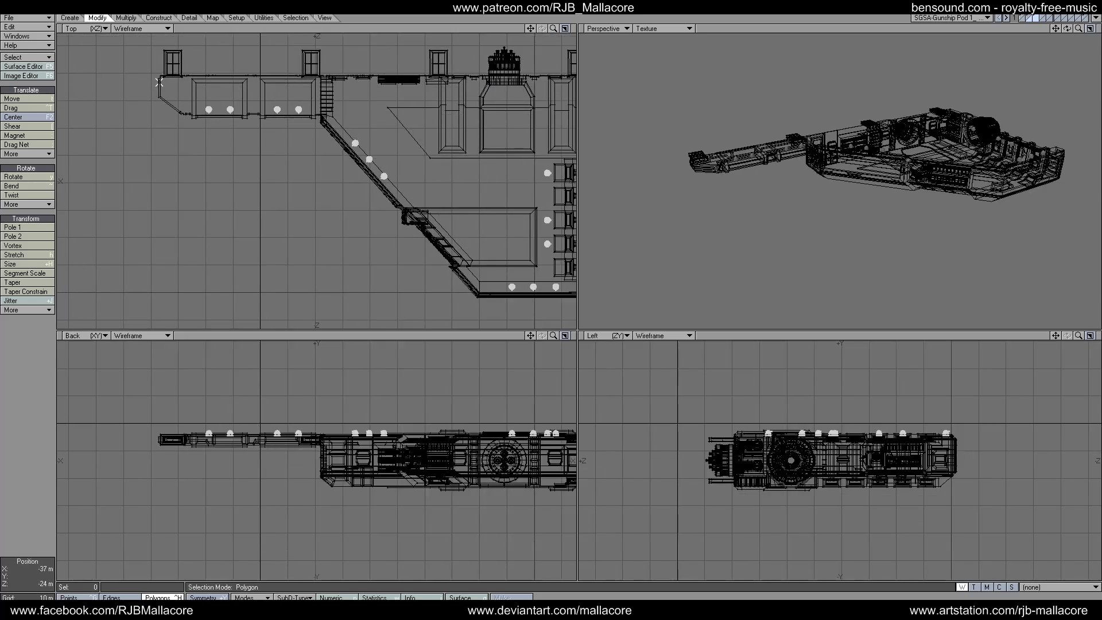
{"action": "right_click_drag", "start_coordinate": [164, 93], "coordinate": [239, 86]}
{"action": "right_click_drag", "start_coordinate": [267, 133], "coordinate": [184, 95]}
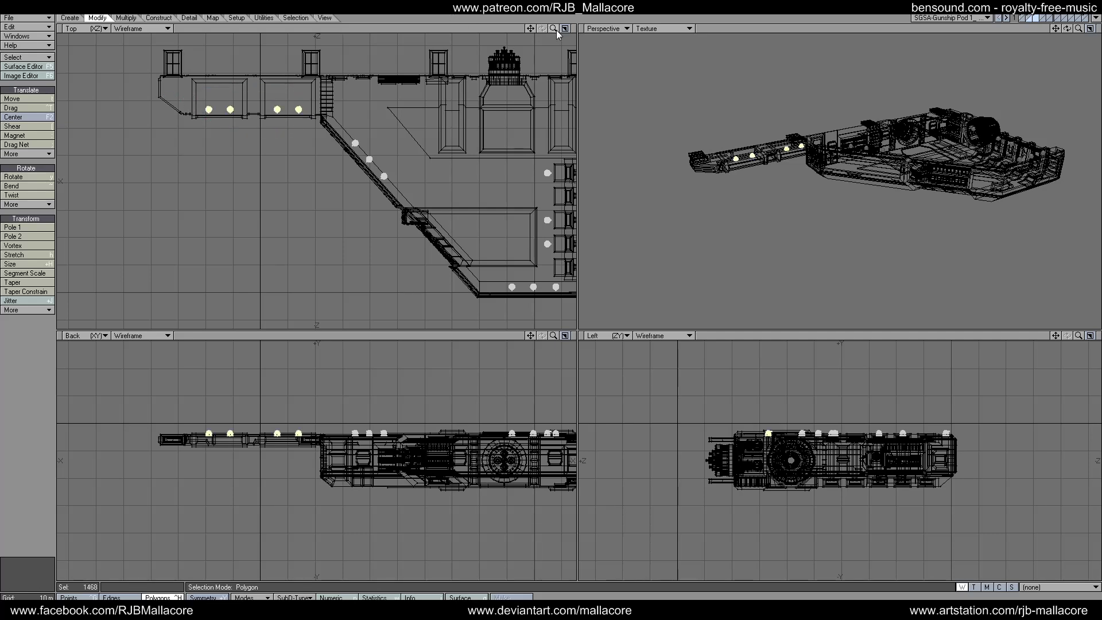
{"action": "left_click_drag", "start_coordinate": [556, 29], "coordinate": [562, 33]}
{"action": "left_click_drag", "start_coordinate": [532, 338], "coordinate": [694, 342]}
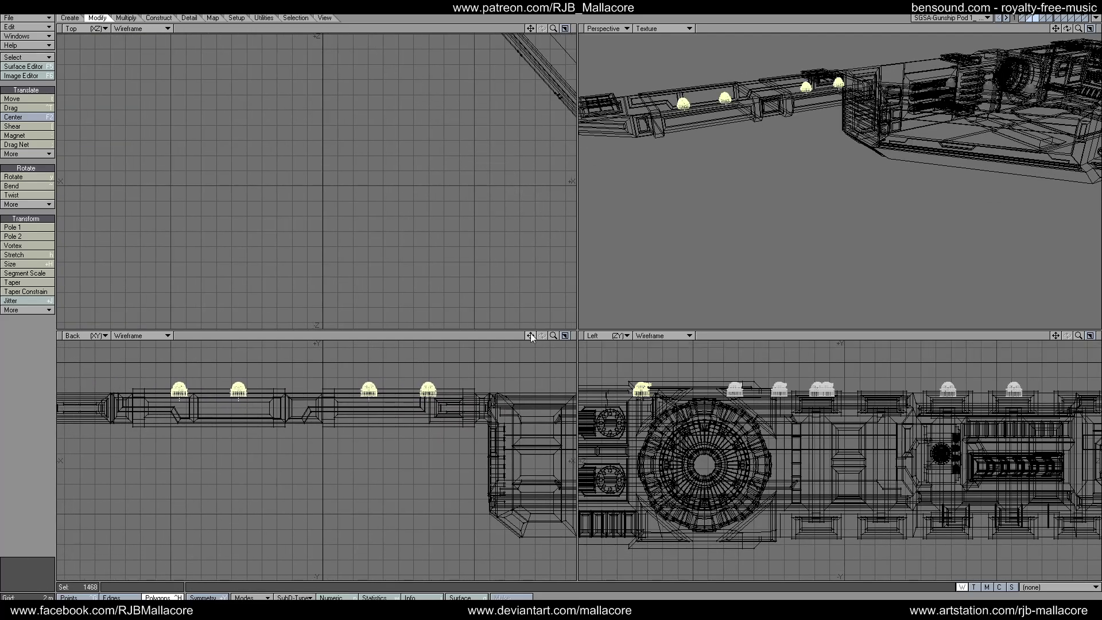
{"action": "left_click", "coordinate": [126, 18]}
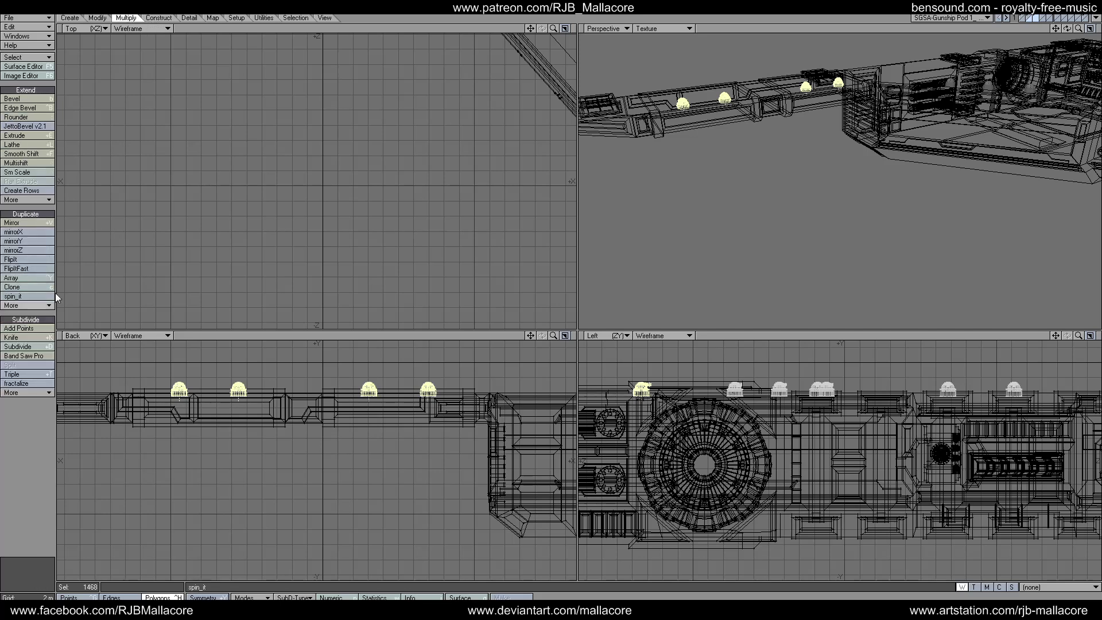
{"action": "left_click", "coordinate": [14, 224]}
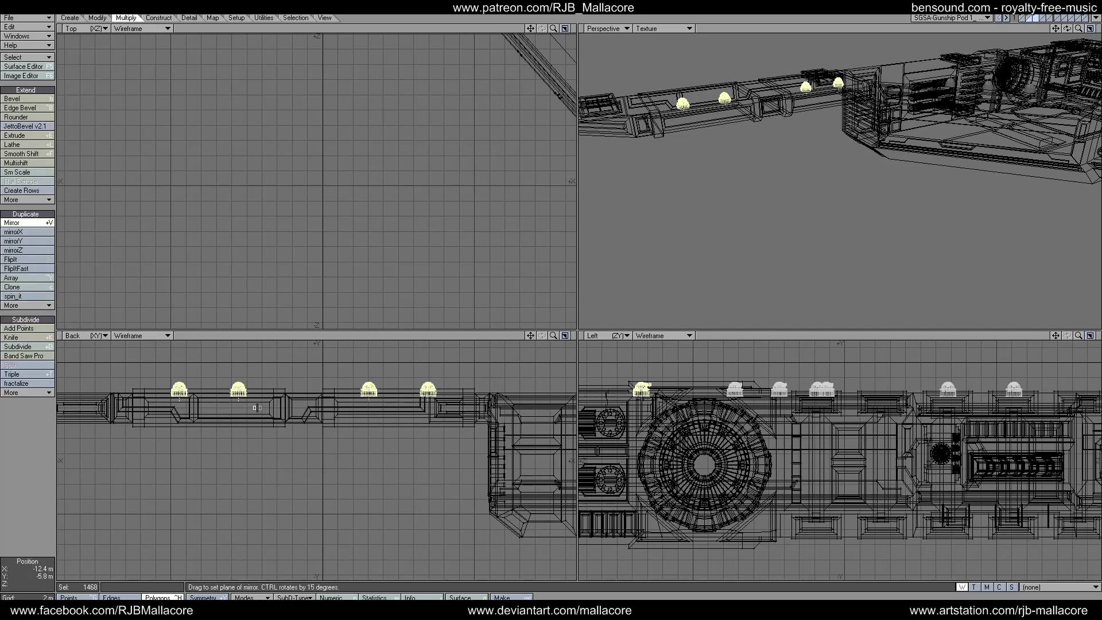
{"action": "left_click_drag", "start_coordinate": [229, 408], "coordinate": [257, 408]}
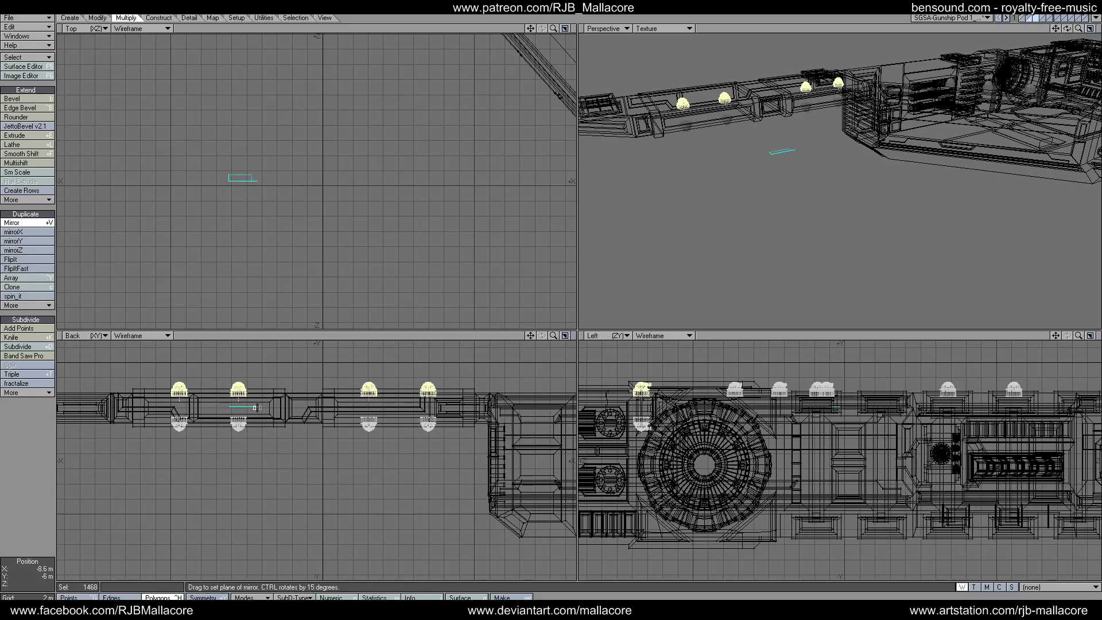
{"action": "key", "text": "space"}
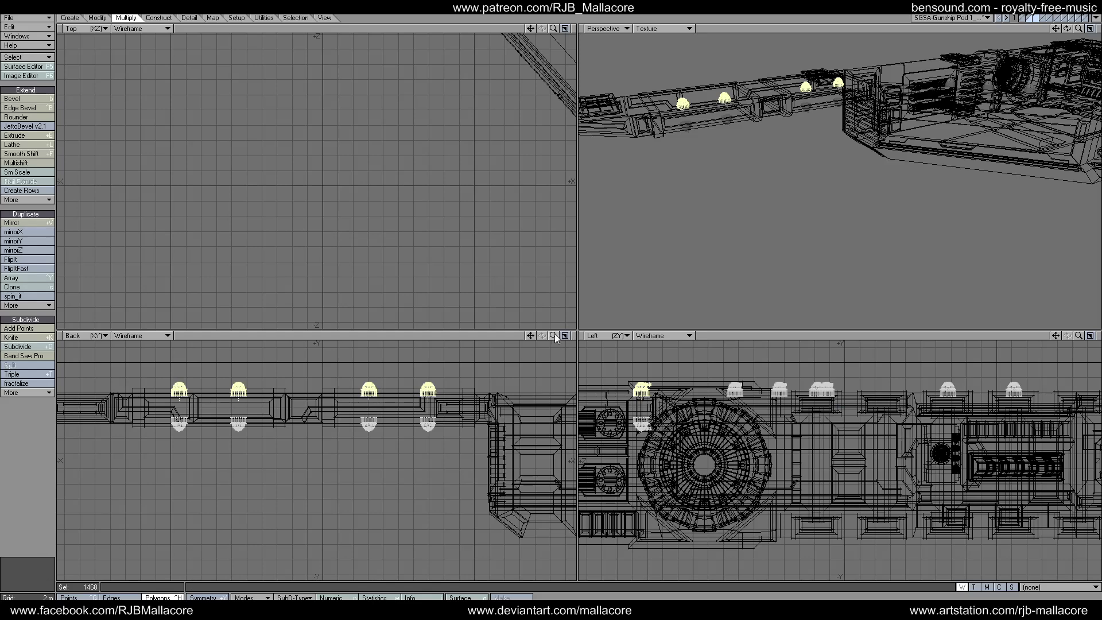
- Move the four mirrored domes beneath the arm slightly downward, further out of the arm's underside
{"action": "left_click_drag", "start_coordinate": [554, 336], "coordinate": [592, 335]}
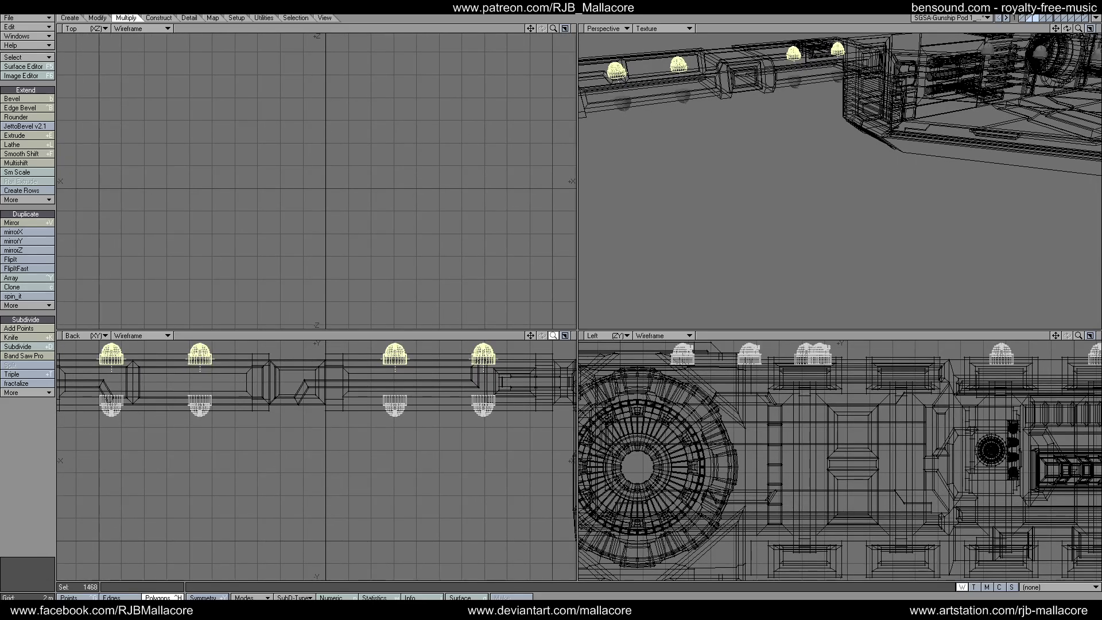
{"action": "left_click_drag", "start_coordinate": [592, 336], "coordinate": [578, 336]}
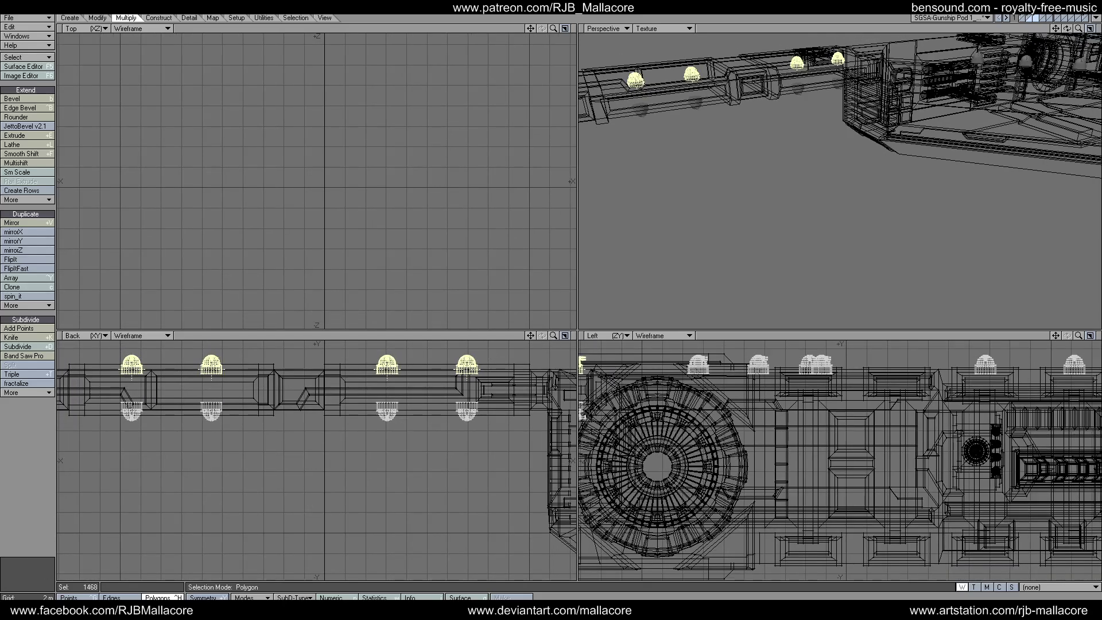
{"action": "left_click", "coordinate": [56, 503]}
{"action": "mouse_move", "coordinate": [96, 395]}
{"action": "right_mouse_down"}
{"action": "mouse_move", "coordinate": [422, 385]}
{"action": "mouse_move", "coordinate": [496, 438]}
{"action": "mouse_move", "coordinate": [86, 453]}
{"action": "mouse_move", "coordinate": [89, 406]}
{"action": "right_mouse_up"}
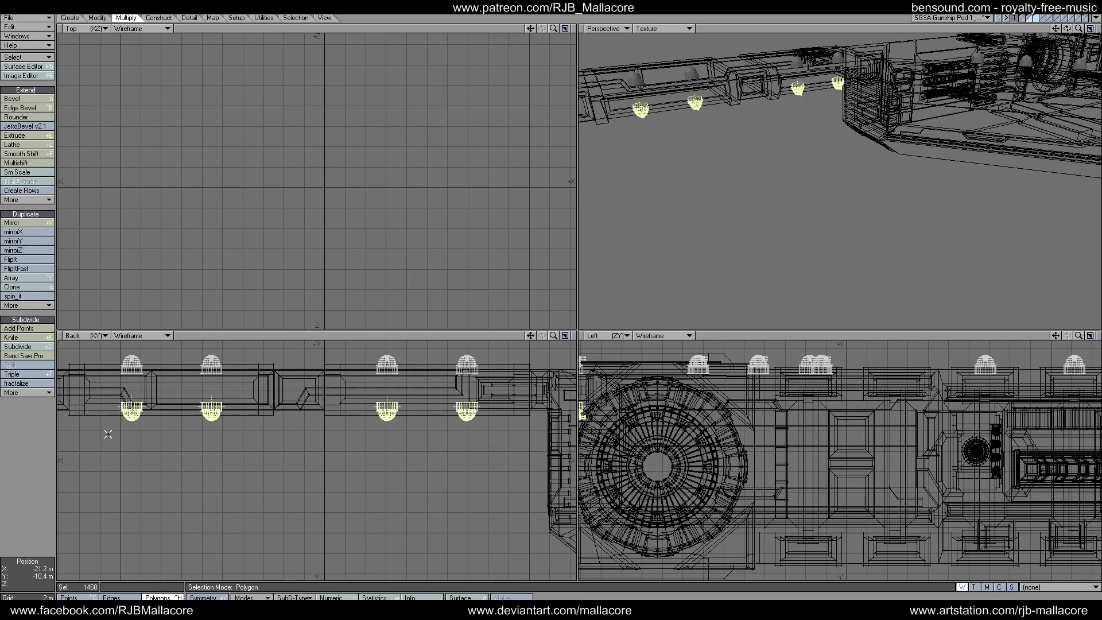
{"action": "key", "text": "t"}
{"action": "left_click_drag", "start_coordinate": [211, 411], "coordinate": [212, 415]}
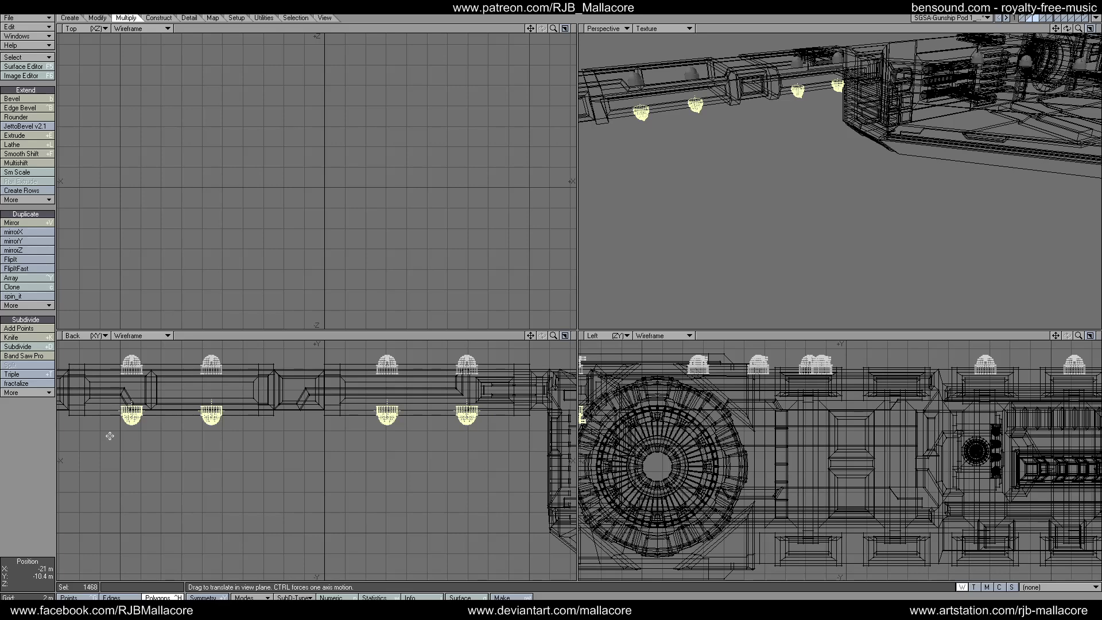
- Examine the arm domes on the shaded pod together with the rest of the ship
{"action": "left_click", "coordinate": [1028, 17]}
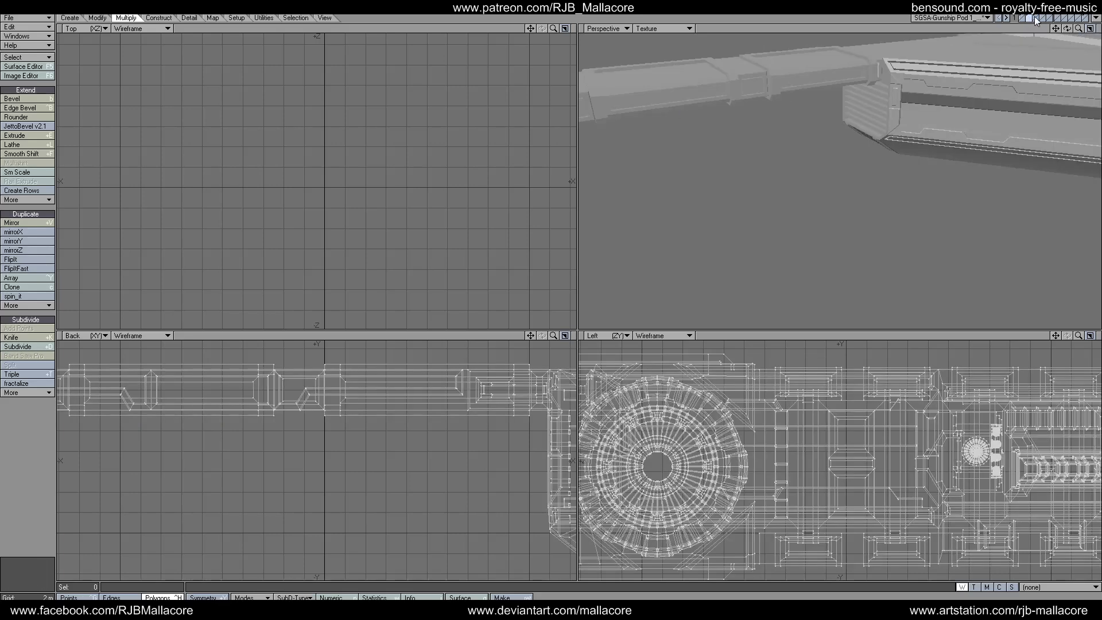
{"action": "left_click", "coordinate": [1036, 17], "text": "shift"}
{"action": "left_click_drag", "start_coordinate": [1067, 29], "coordinate": [1056, 36]}
{"action": "left_click", "coordinate": [1023, 18], "text": "shift"}
{"action": "key", "text": "a"}
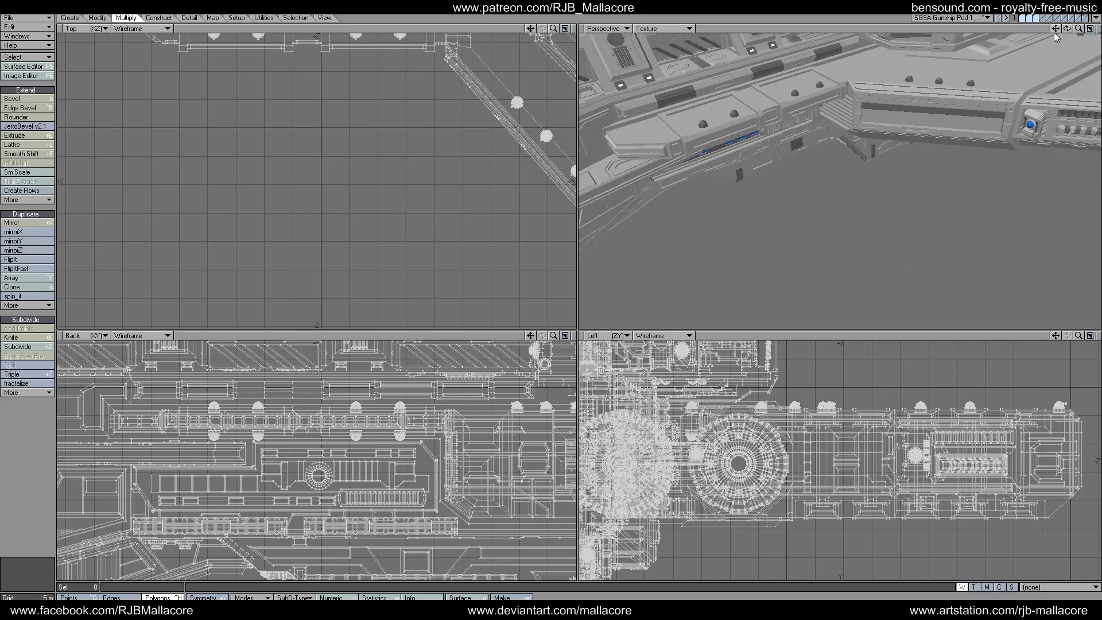
{"action": "left_click", "coordinate": [1037, 18]}
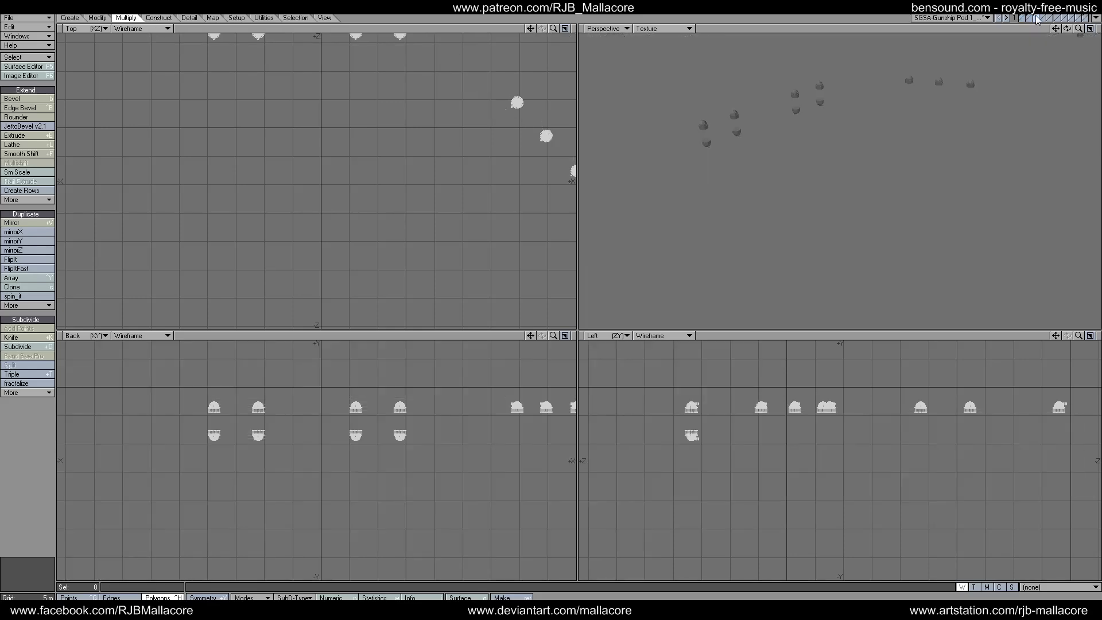
{"action": "left_click", "coordinate": [1032, 20]}
- Mirror the three domes beside the side bays to the pod's underside, using a Y mirror plane at -13.5 m
{"action": "key", "text": "a"}
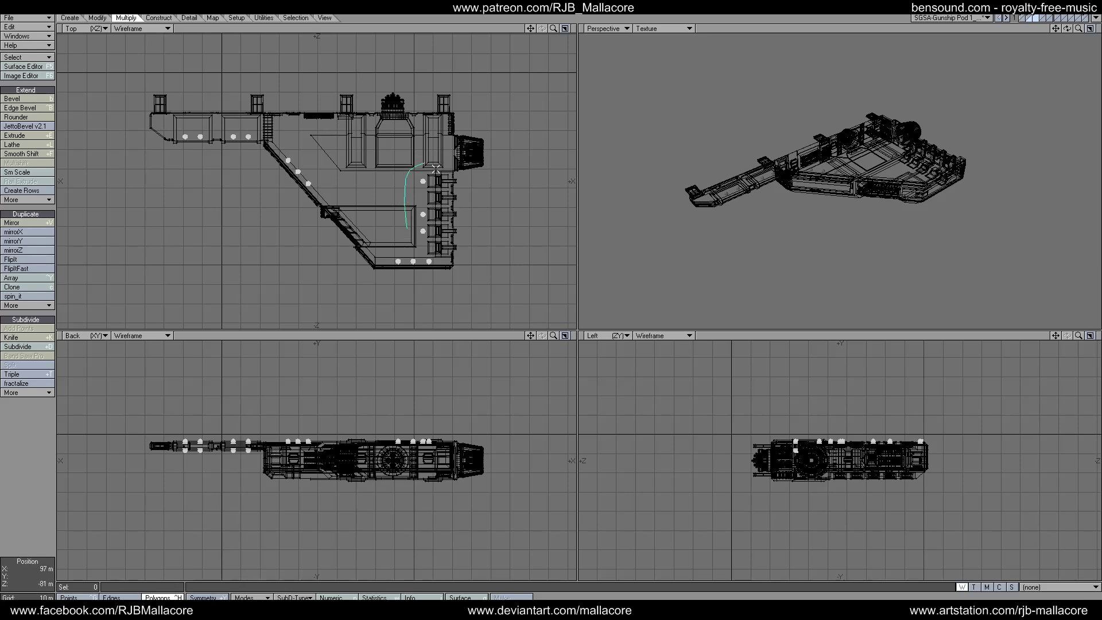
{"action": "right_click_drag", "start_coordinate": [407, 233], "coordinate": [409, 234]}
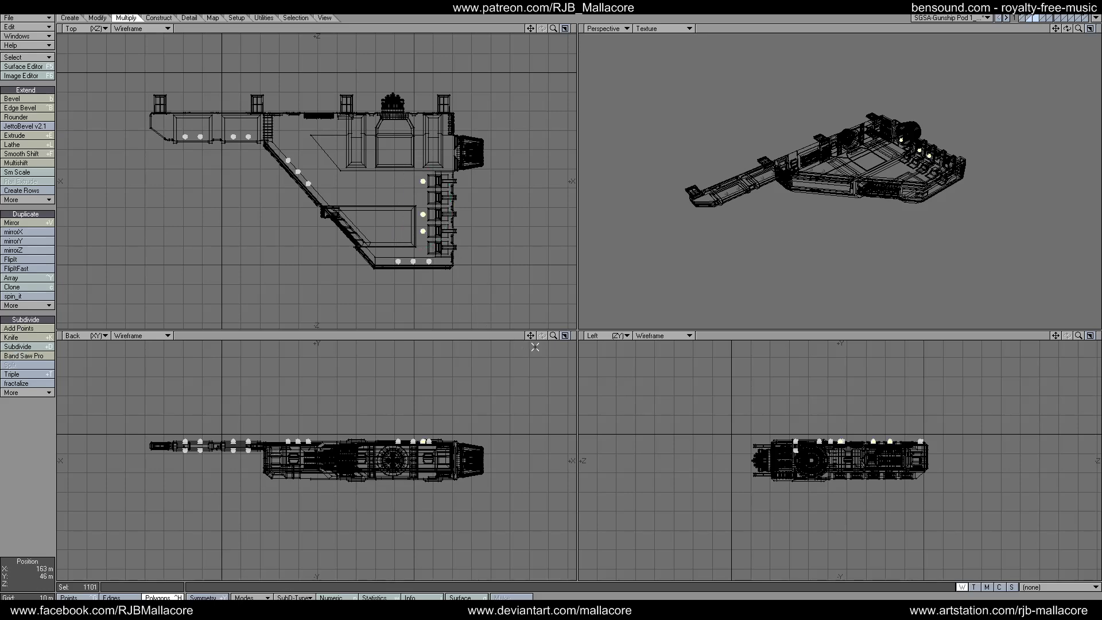
{"action": "key", "text": "shift+a"}
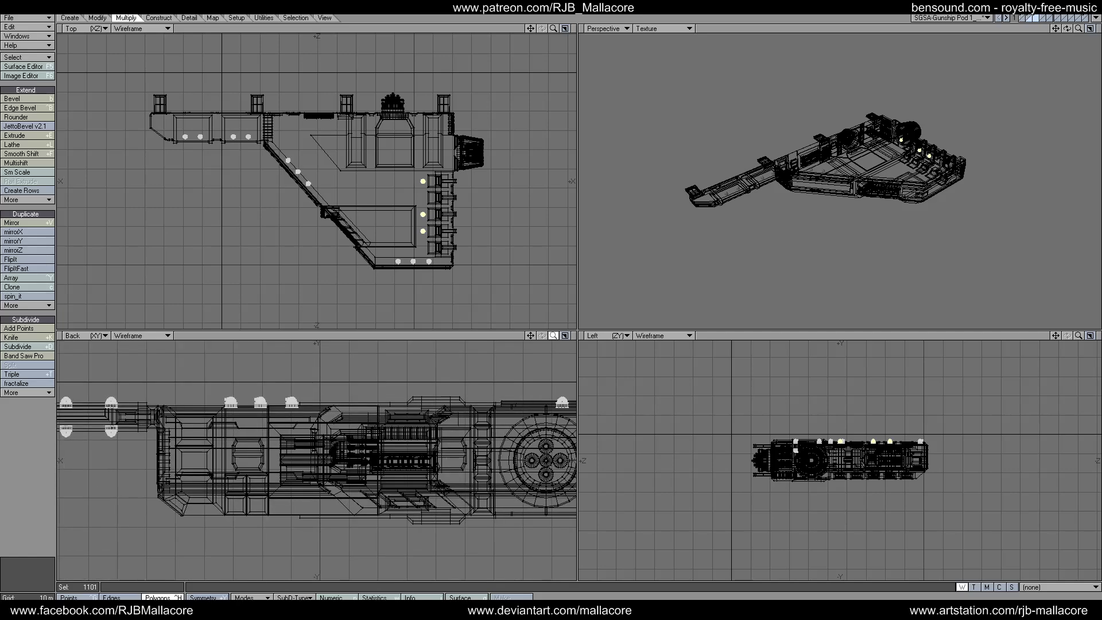
{"action": "left_click_drag", "start_coordinate": [529, 334], "coordinate": [529, 334]}
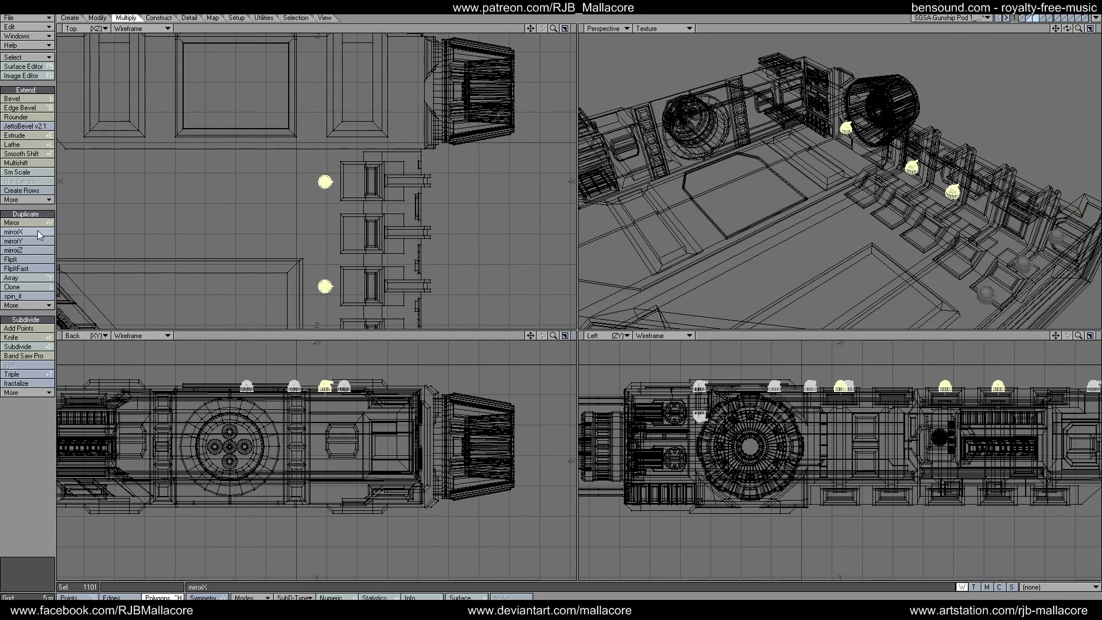
{"action": "left_click", "coordinate": [23, 222]}
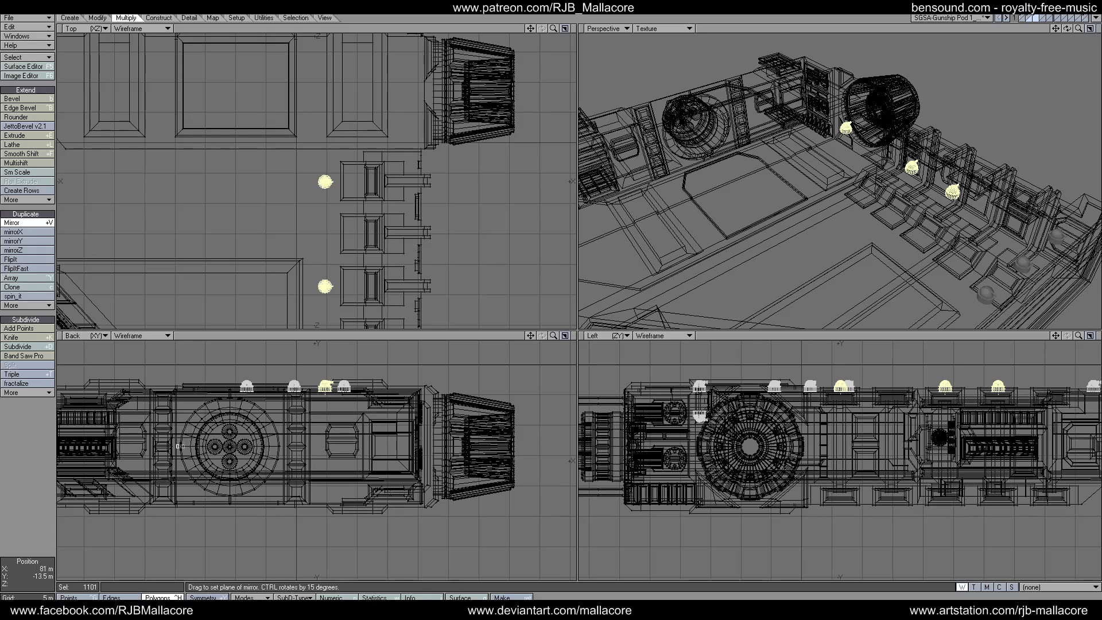
{"action": "left_click_drag", "start_coordinate": [182, 446], "coordinate": [205, 446]}
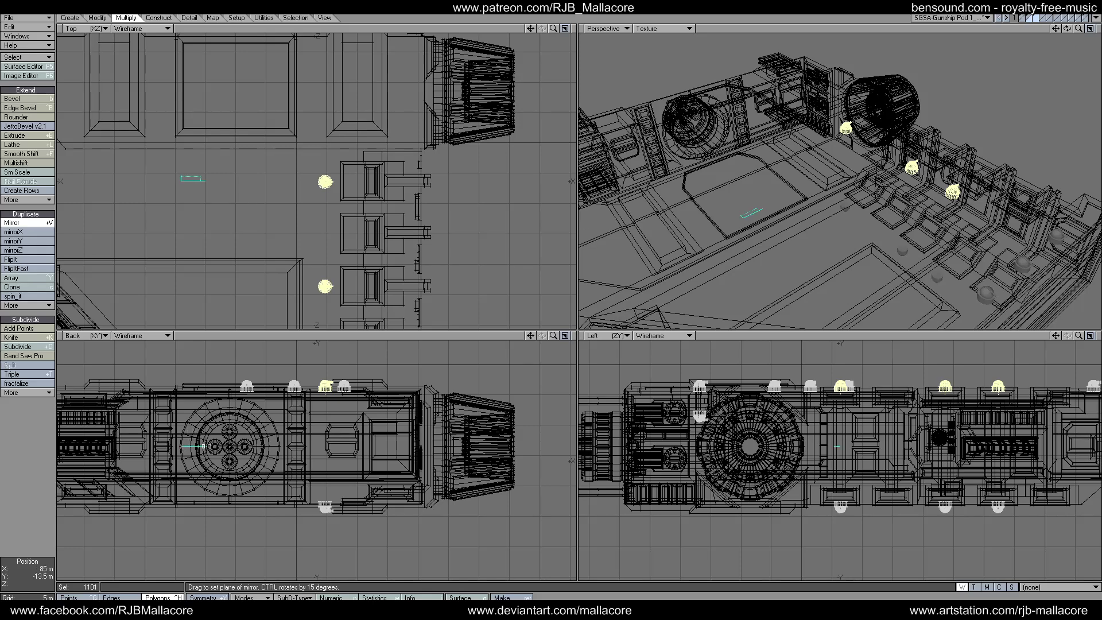
{"action": "key", "text": "space"}
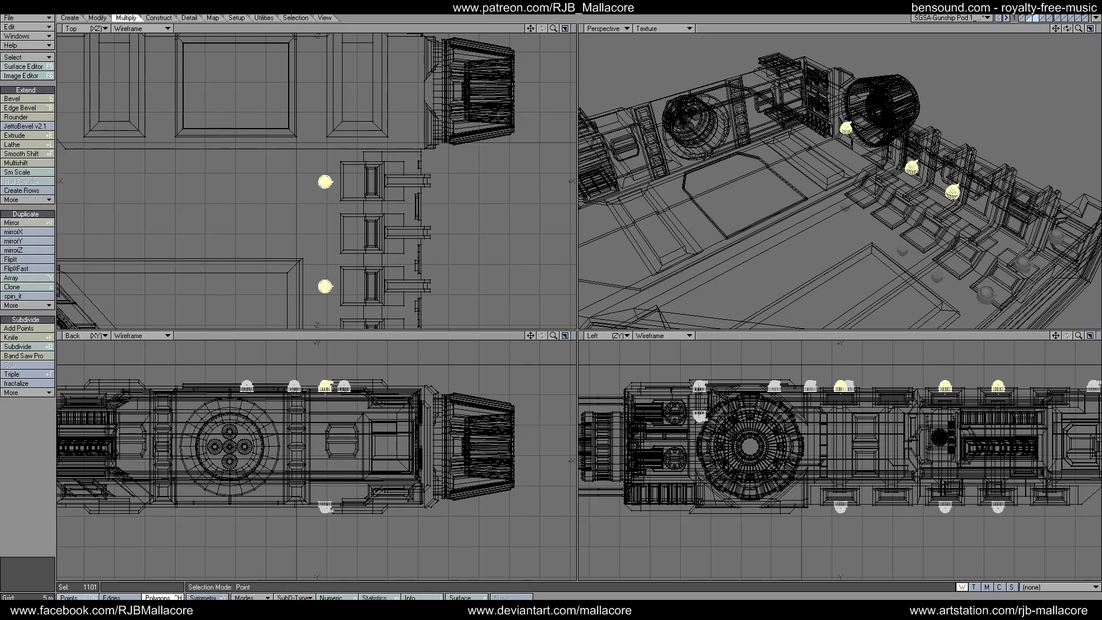
{"action": "left_click", "coordinate": [27, 520]}
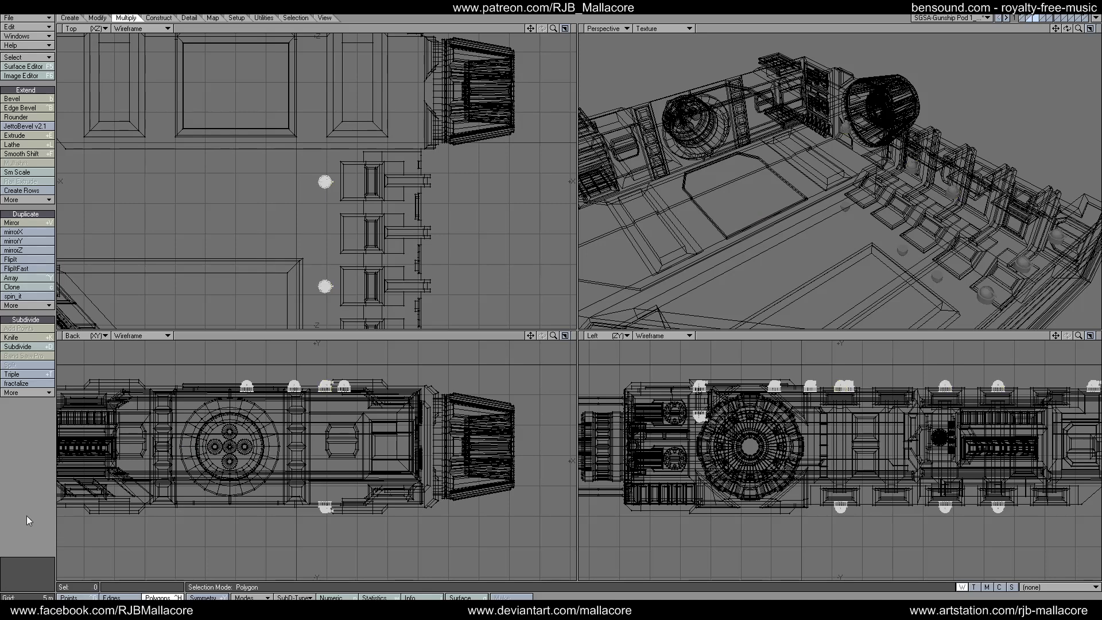
- Mirror the three diagonal-edge domes and the three outer-edge domes to the pod's underside across Y at -13.5 m
{"action": "left_click", "coordinate": [1029, 17]}
{"action": "mouse_move", "coordinate": [1067, 28]}
{"action": "left_mouse_down"}
{"action": "mouse_move", "coordinate": [1010, 28]}
{"action": "mouse_move", "coordinate": [1067, 28]}
{"action": "mouse_move", "coordinate": [1027, 17]}
{"action": "mouse_move", "coordinate": [1007, 37]}
{"action": "mouse_move", "coordinate": [1027, 28]}
{"action": "mouse_move", "coordinate": [1004, 30]}
{"action": "mouse_move", "coordinate": [1007, 46]}
{"action": "mouse_move", "coordinate": [1039, 35]}
{"action": "mouse_move", "coordinate": [1010, 71]}
{"action": "mouse_move", "coordinate": [1045, 49]}
{"action": "mouse_move", "coordinate": [1061, 86]}
{"action": "mouse_move", "coordinate": [1073, 86]}
{"action": "mouse_move", "coordinate": [1071, 31]}
{"action": "mouse_move", "coordinate": [1098, 32]}
{"action": "mouse_move", "coordinate": [1060, 32]}
{"action": "left_mouse_up"}
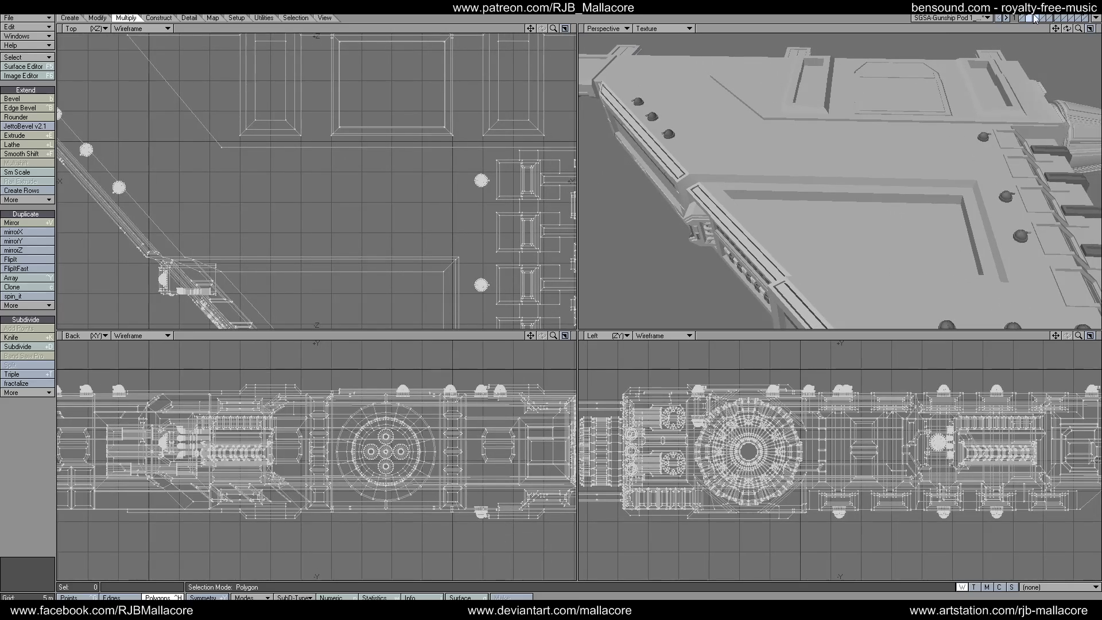
{"action": "left_click", "coordinate": [1036, 19]}
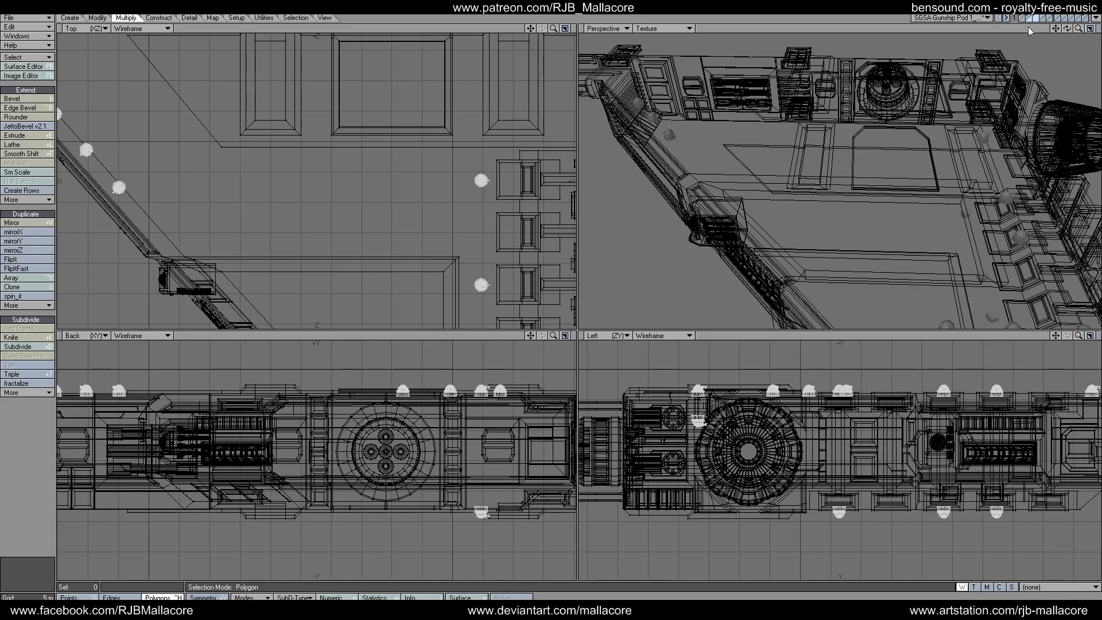
{"action": "key", "text": "a"}
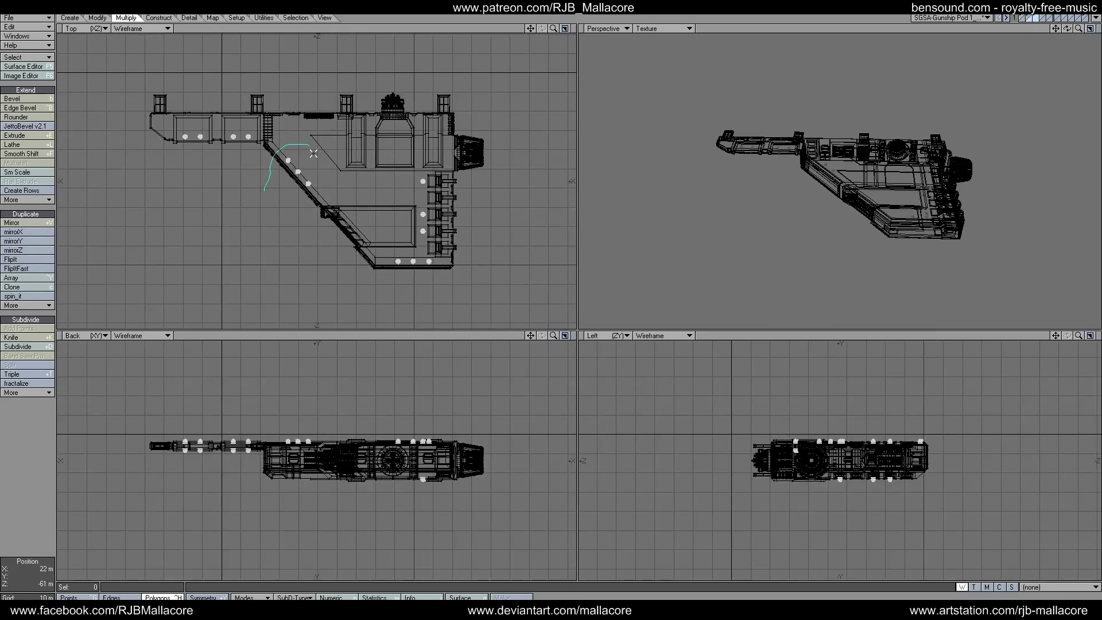
{"action": "mouse_move", "coordinate": [441, 247]}
{"action": "right_mouse_down"}
{"action": "mouse_move", "coordinate": [268, 272]}
{"action": "mouse_move", "coordinate": [259, 195]}
{"action": "right_mouse_up"}
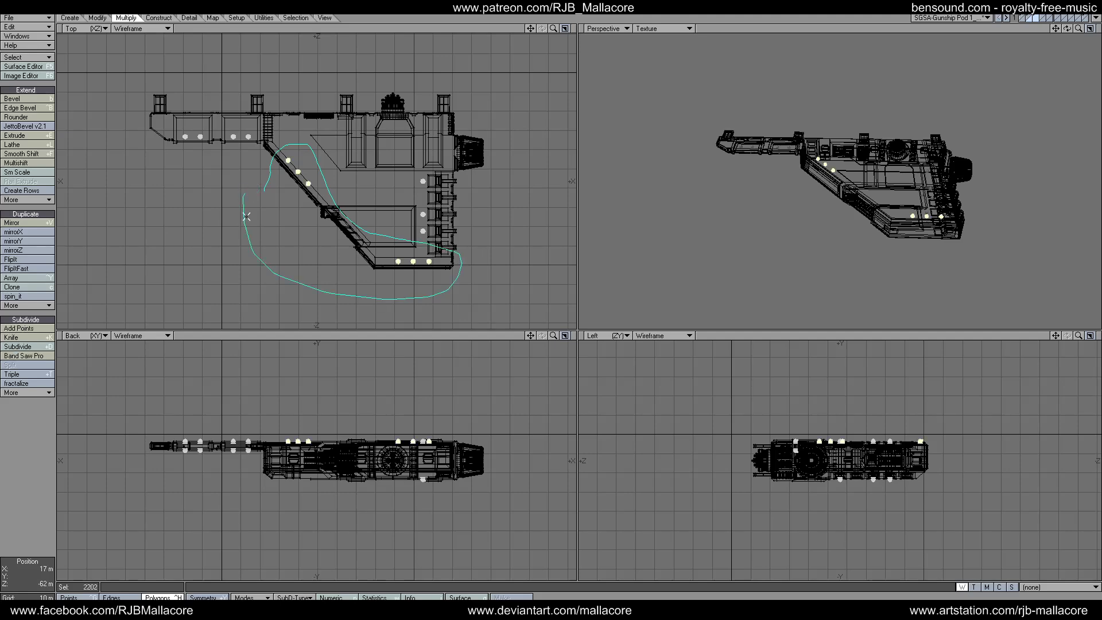
{"action": "left_click_drag", "start_coordinate": [553, 335], "coordinate": [555, 338]}
{"action": "left_click", "coordinate": [18, 223]}
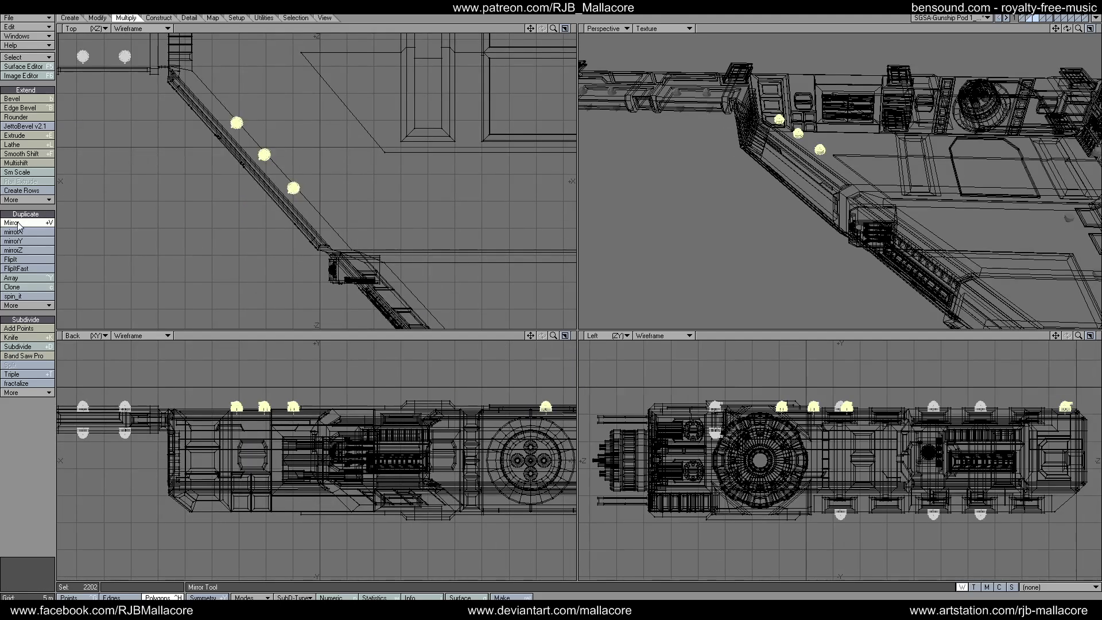
{"action": "key", "text": "n"}
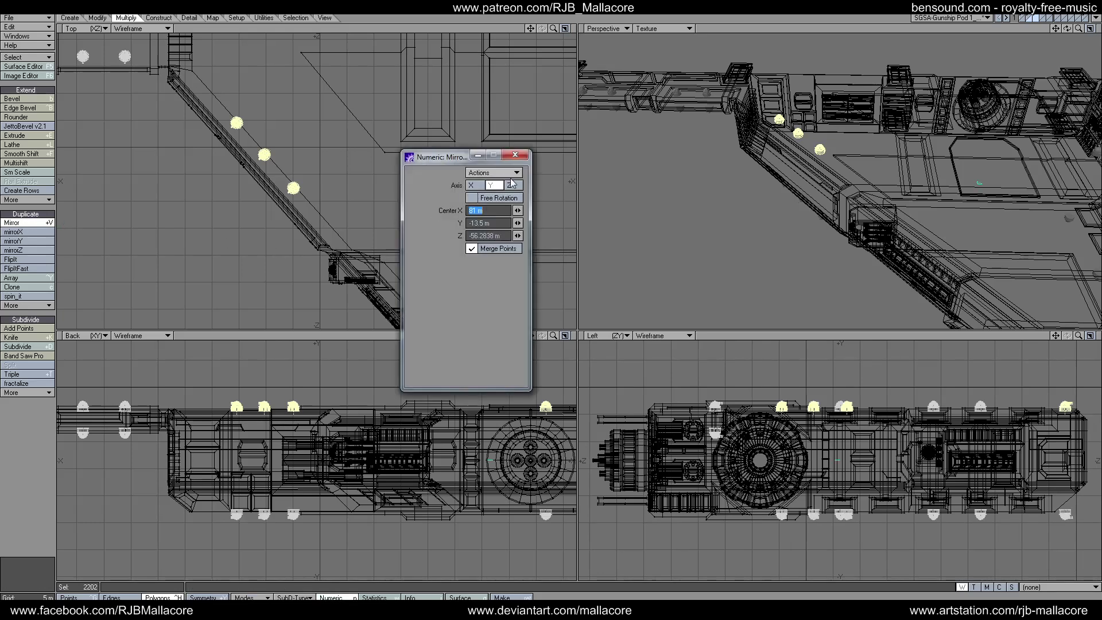
{"action": "left_click", "coordinate": [515, 154]}
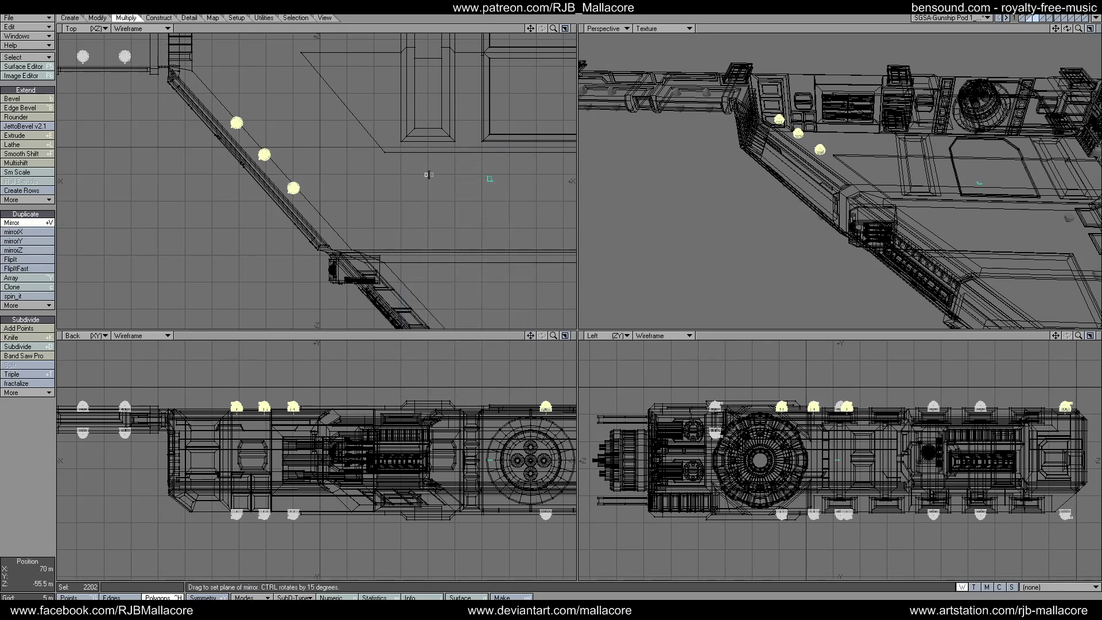
{"action": "key", "text": "space"}
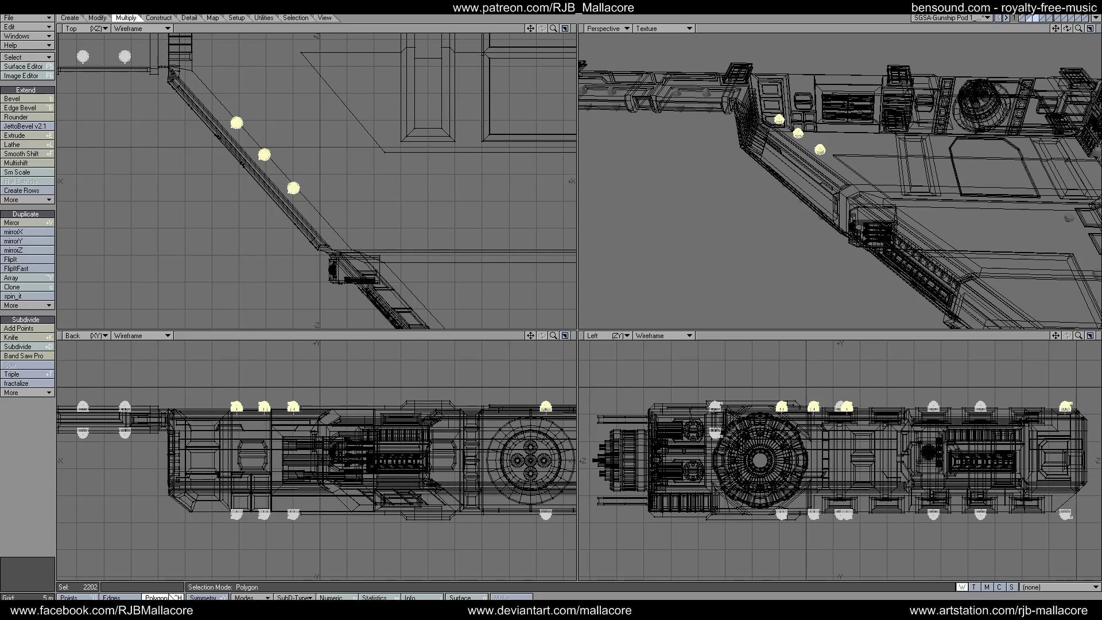
- Move the mirrored row of three domes on the underside inward, away from the pod's diagonal edge
{"action": "left_click", "coordinate": [58, 540]}
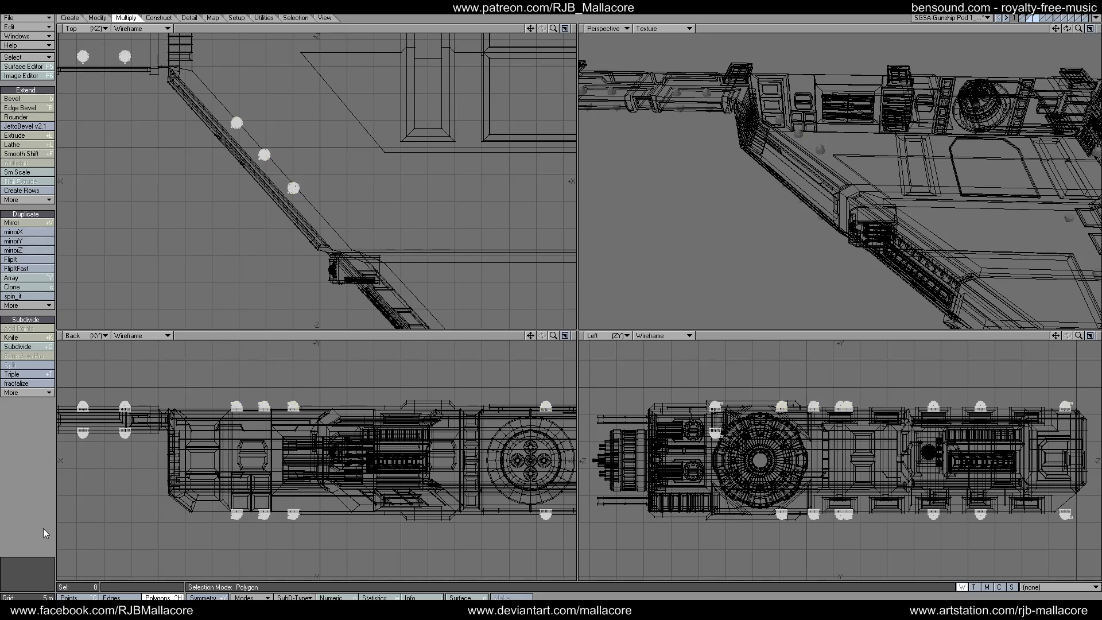
{"action": "mouse_move", "coordinate": [221, 537]}
{"action": "right_mouse_down"}
{"action": "mouse_move", "coordinate": [344, 488]}
{"action": "mouse_move", "coordinate": [218, 534]}
{"action": "right_mouse_up"}
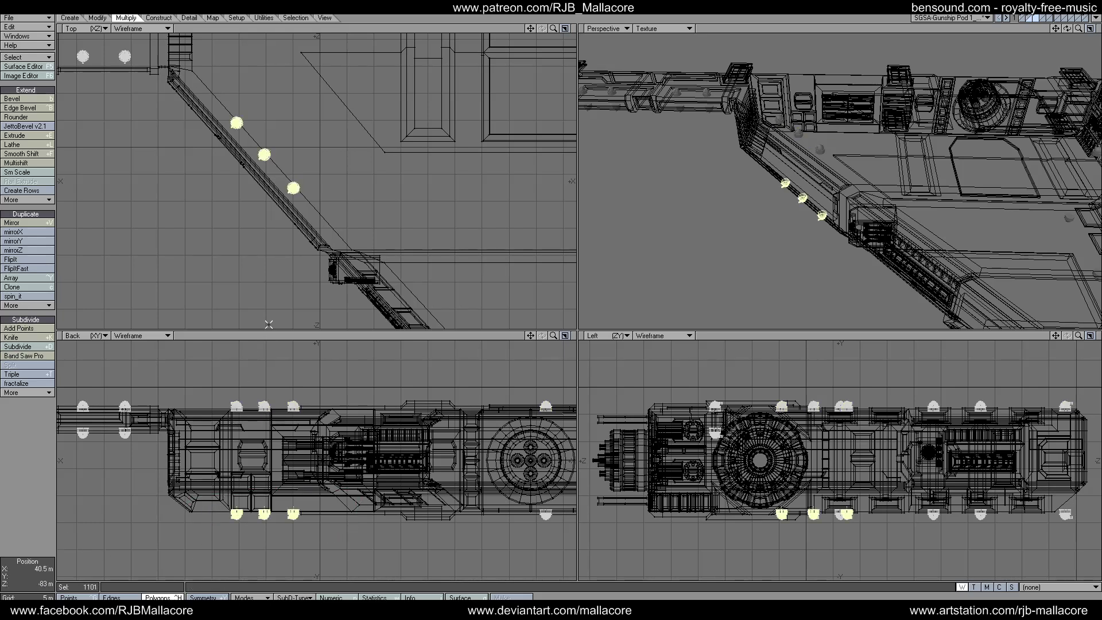
{"action": "key", "text": "t"}
{"action": "left_click_drag", "start_coordinate": [303, 254], "coordinate": [314, 247]}
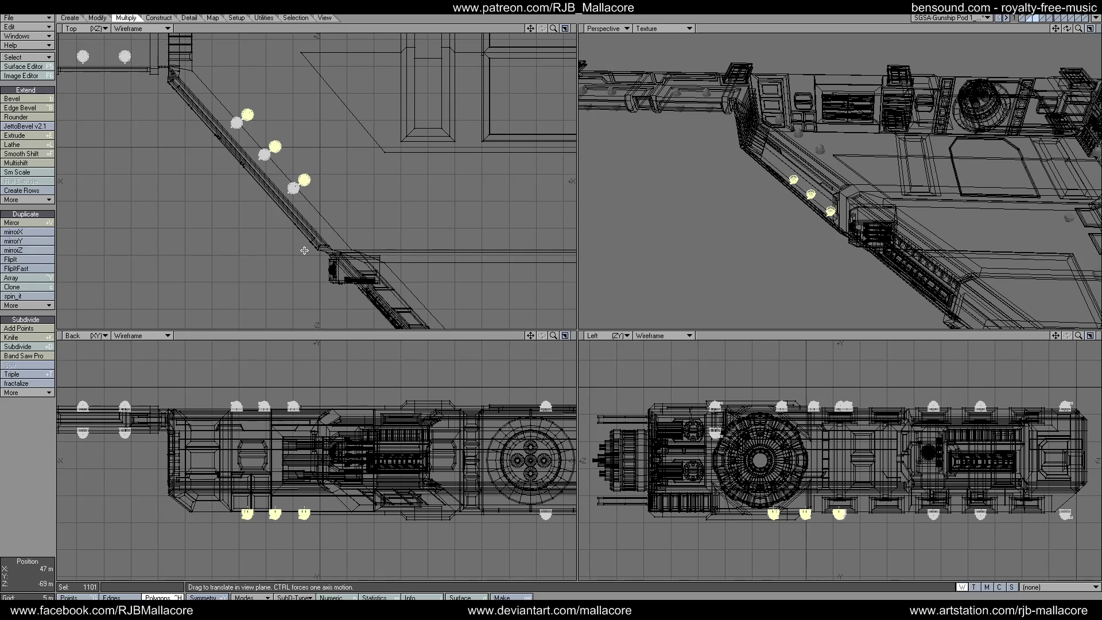
- Move the underside's row of three outer-edge domes inward by -6 m in X and 4 m in Z
{"action": "key", "text": "space"}
{"action": "left_click_drag", "start_coordinate": [530, 28], "coordinate": [503, 47]}
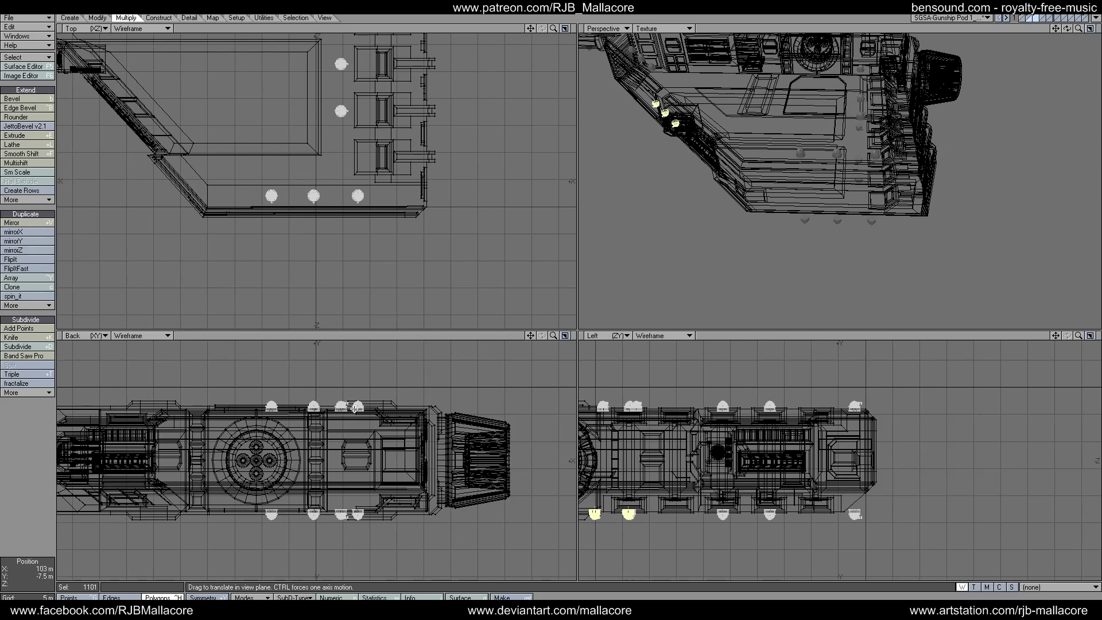
{"action": "left_click", "coordinate": [51, 505]}
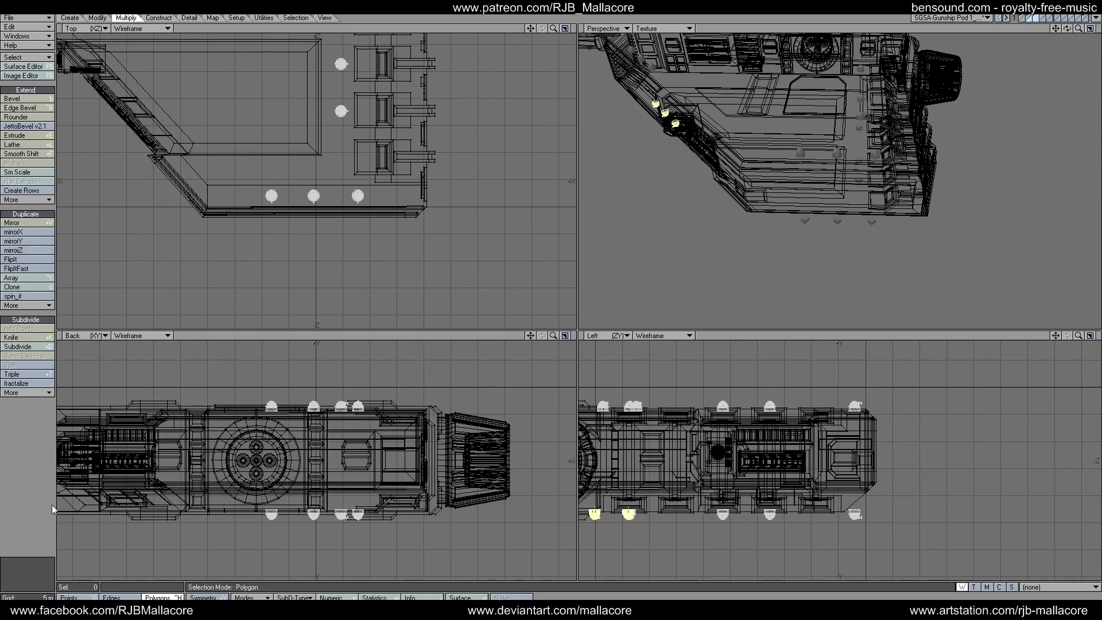
{"action": "mouse_move", "coordinate": [243, 499]}
{"action": "right_mouse_down"}
{"action": "mouse_move", "coordinate": [408, 521]}
{"action": "mouse_move", "coordinate": [189, 517]}
{"action": "right_mouse_up"}
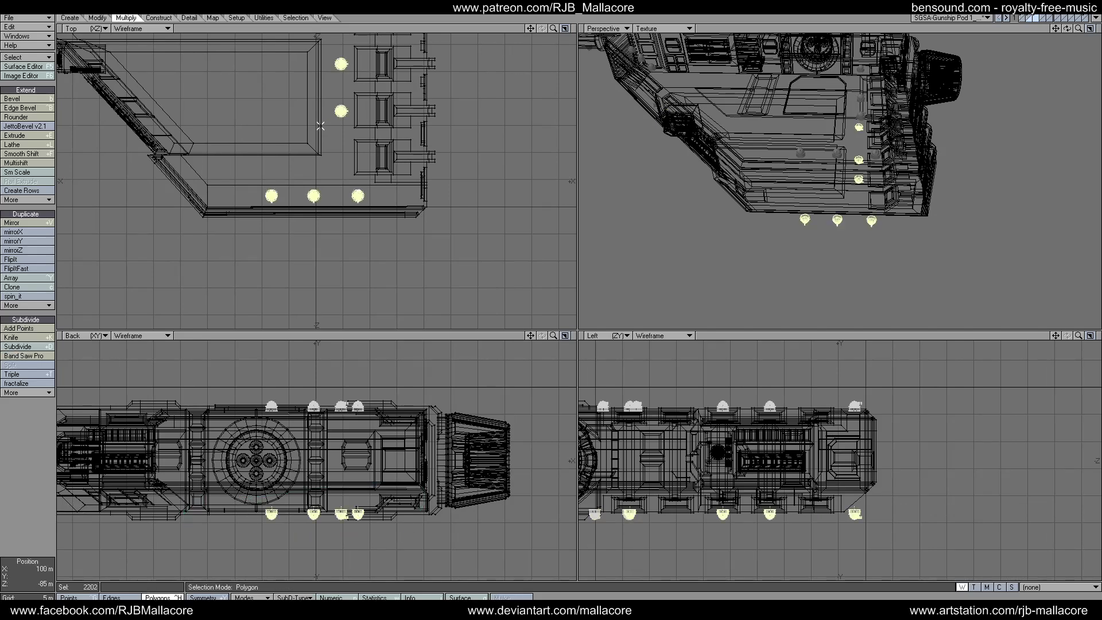
{"action": "mouse_move", "coordinate": [316, 127]}
{"action": "right_mouse_down"}
{"action": "mouse_move", "coordinate": [410, 77]}
{"action": "mouse_move", "coordinate": [350, 152]}
{"action": "right_mouse_up"}
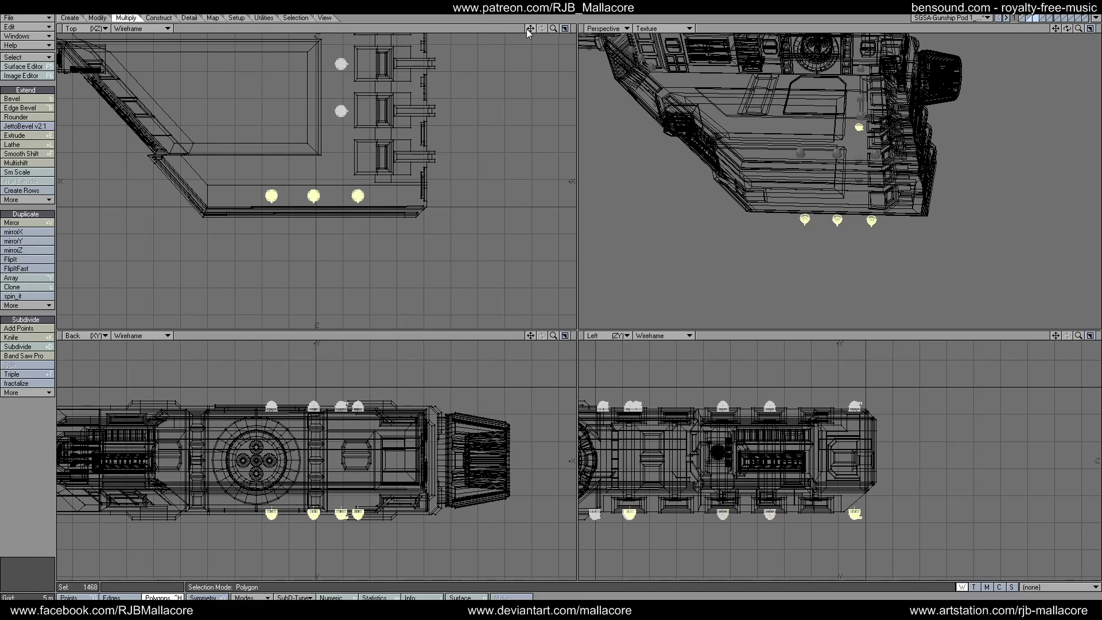
{"action": "left_click_drag", "start_coordinate": [528, 29], "coordinate": [546, 110]}
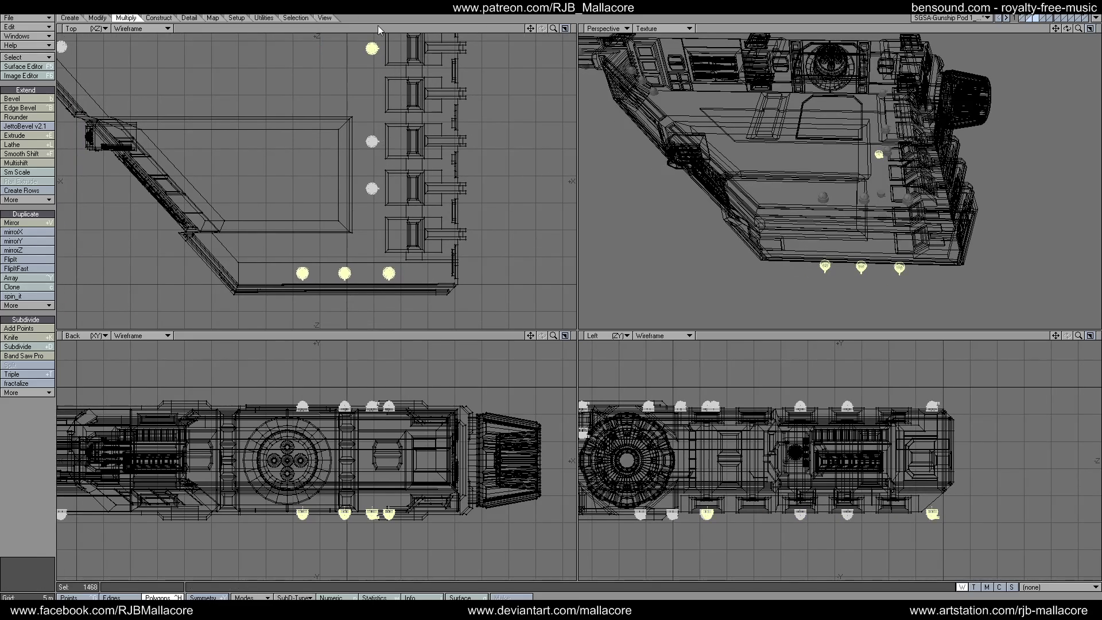
{"action": "mouse_move", "coordinate": [360, 92]}
{"action": "right_mouse_down"}
{"action": "mouse_move", "coordinate": [411, 78]}
{"action": "mouse_move", "coordinate": [362, 91]}
{"action": "right_mouse_up"}
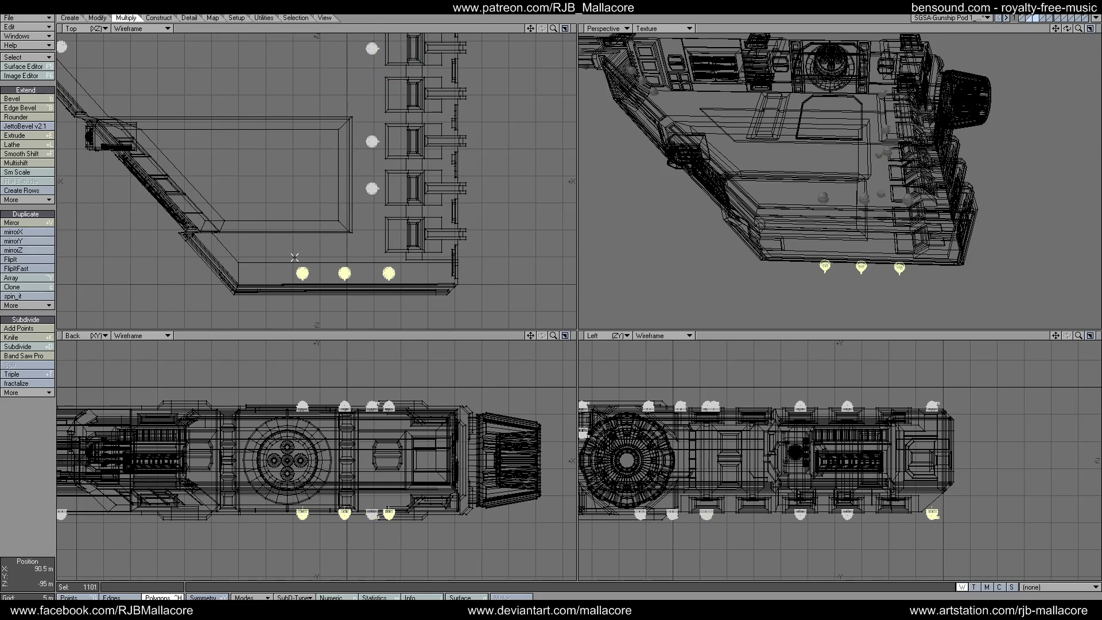
{"action": "key", "text": "t"}
{"action": "left_click_drag", "start_coordinate": [309, 262], "coordinate": [276, 240]}
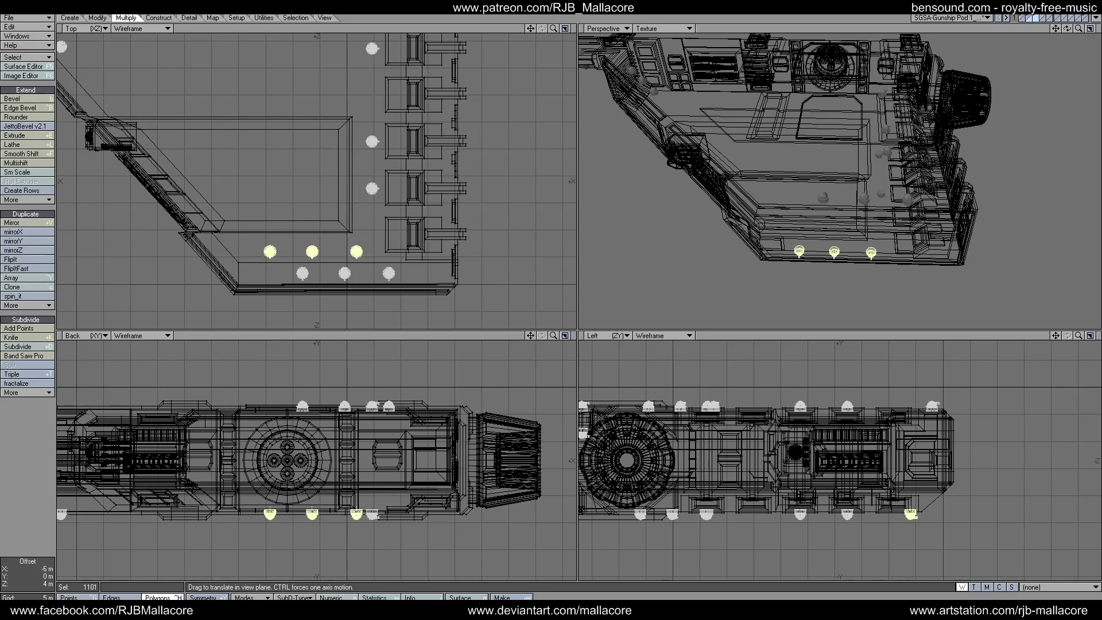
- Check the underside domes on the shaded pod and nudge the outer-edge row about 1 m further inward along Z
{"action": "left_click", "coordinate": [1034, 17]}
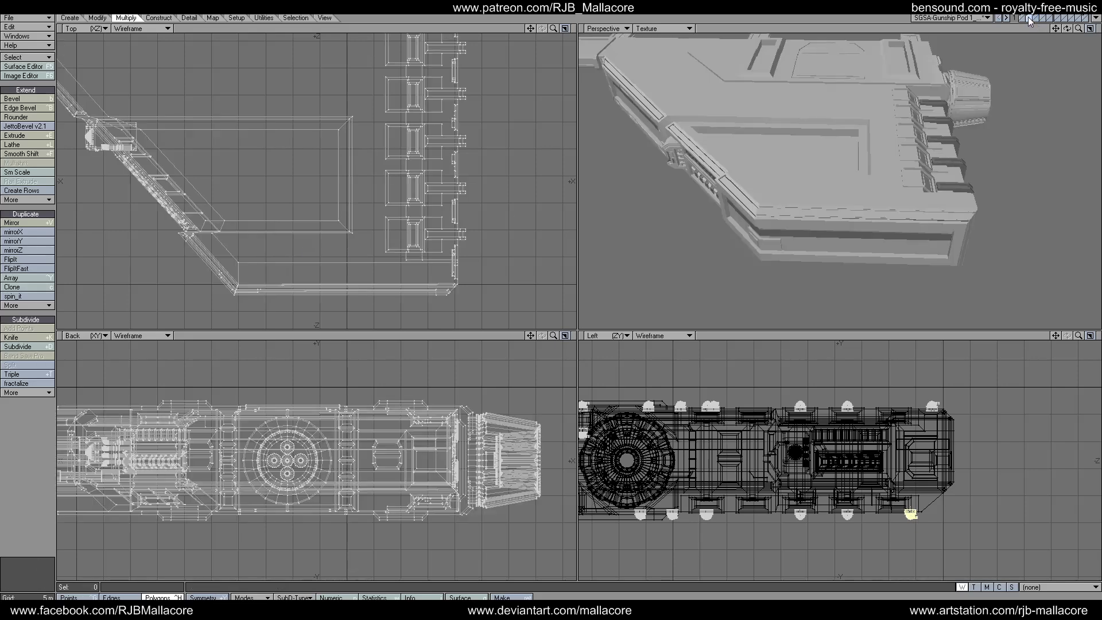
{"action": "left_click_drag", "start_coordinate": [1067, 28], "coordinate": [973, 69]}
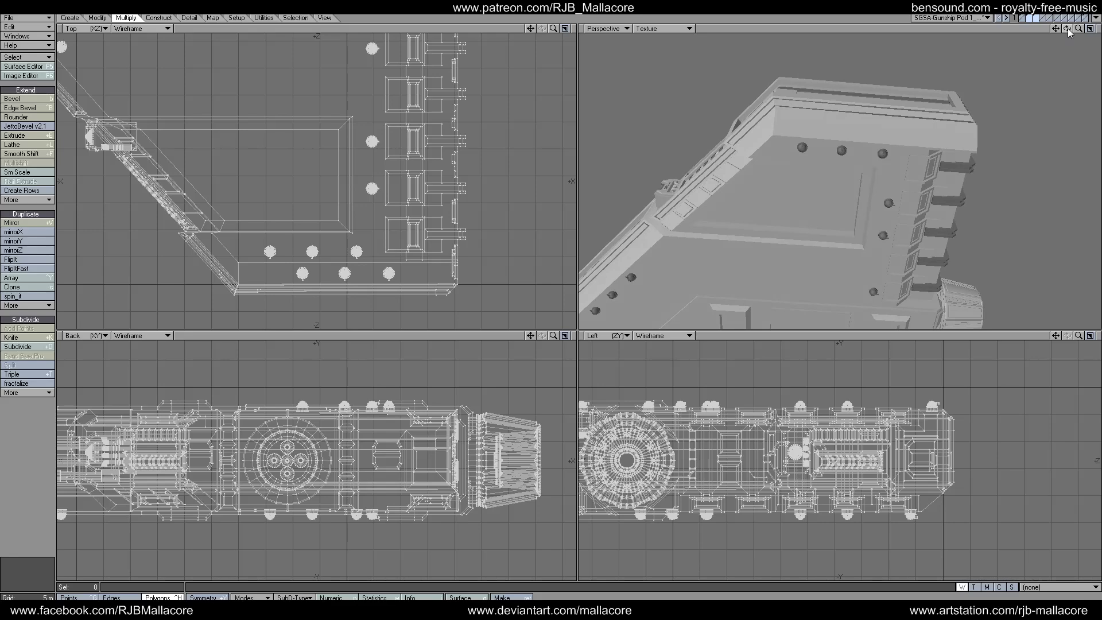
{"action": "left_click", "coordinate": [1034, 17]}
{"action": "left_click", "coordinate": [1031, 21]}
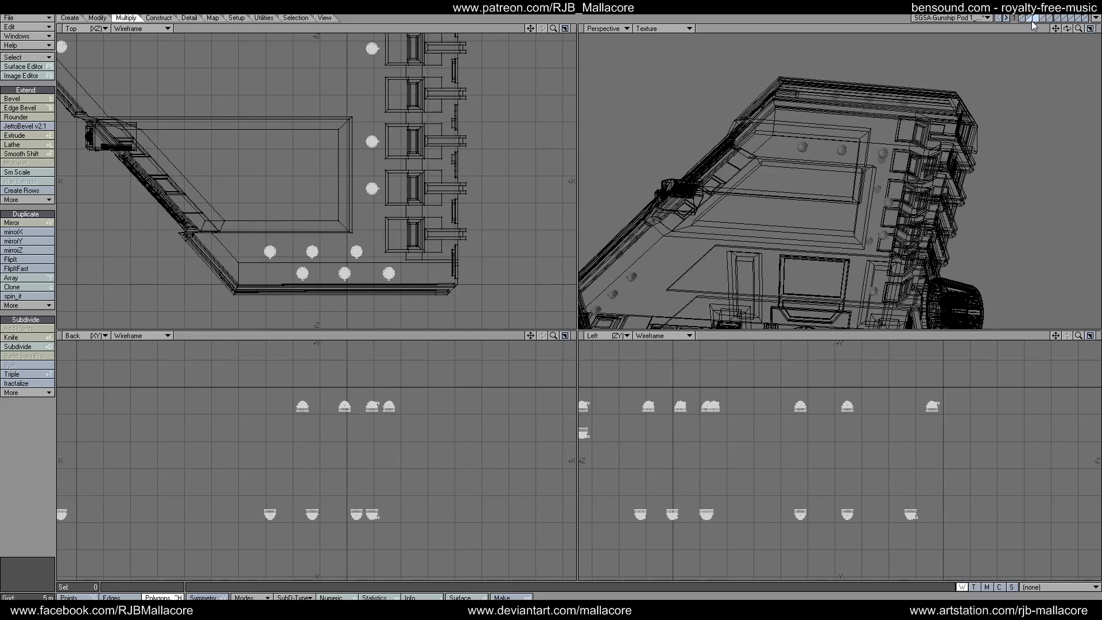
{"action": "left_click", "coordinate": [174, 597]}
{"action": "mouse_move", "coordinate": [241, 242]}
{"action": "right_mouse_down"}
{"action": "mouse_move", "coordinate": [382, 246]}
{"action": "mouse_move", "coordinate": [300, 264]}
{"action": "mouse_move", "coordinate": [244, 247]}
{"action": "right_mouse_up"}
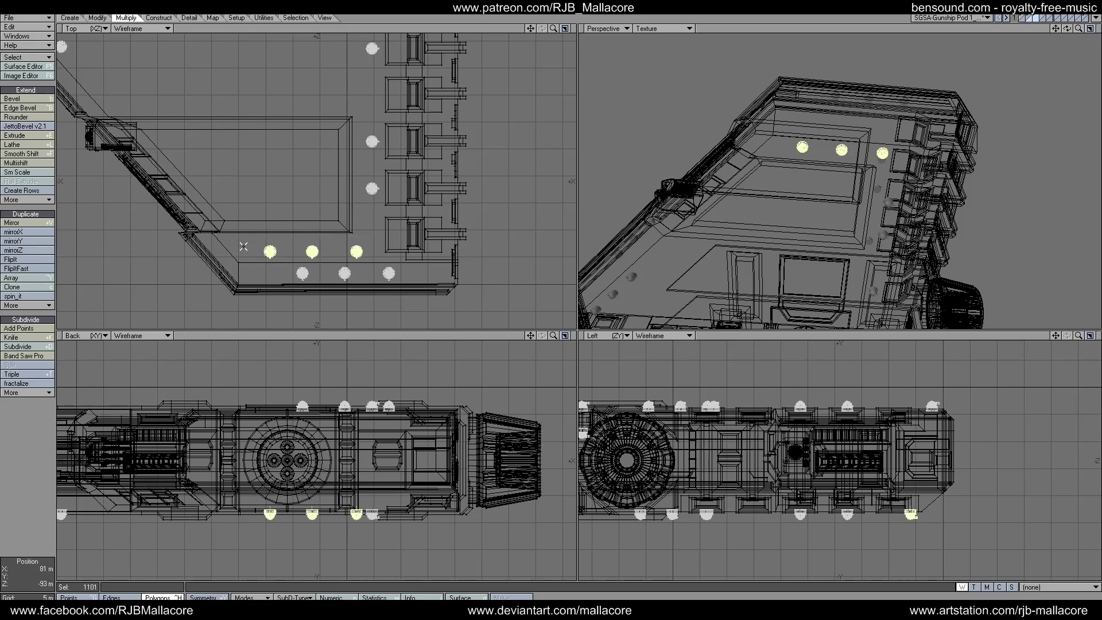
{"action": "key", "text": "t"}
{"action": "left_click_drag", "start_coordinate": [244, 246], "coordinate": [243, 244]}
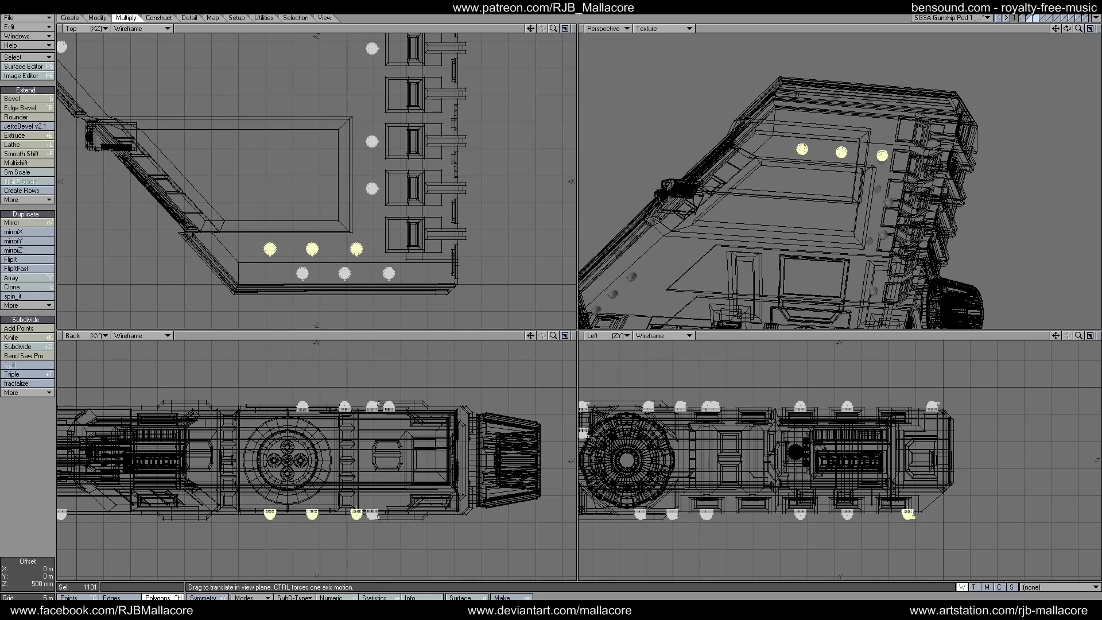
{"action": "left_click_drag", "start_coordinate": [243, 249], "coordinate": [244, 246]}
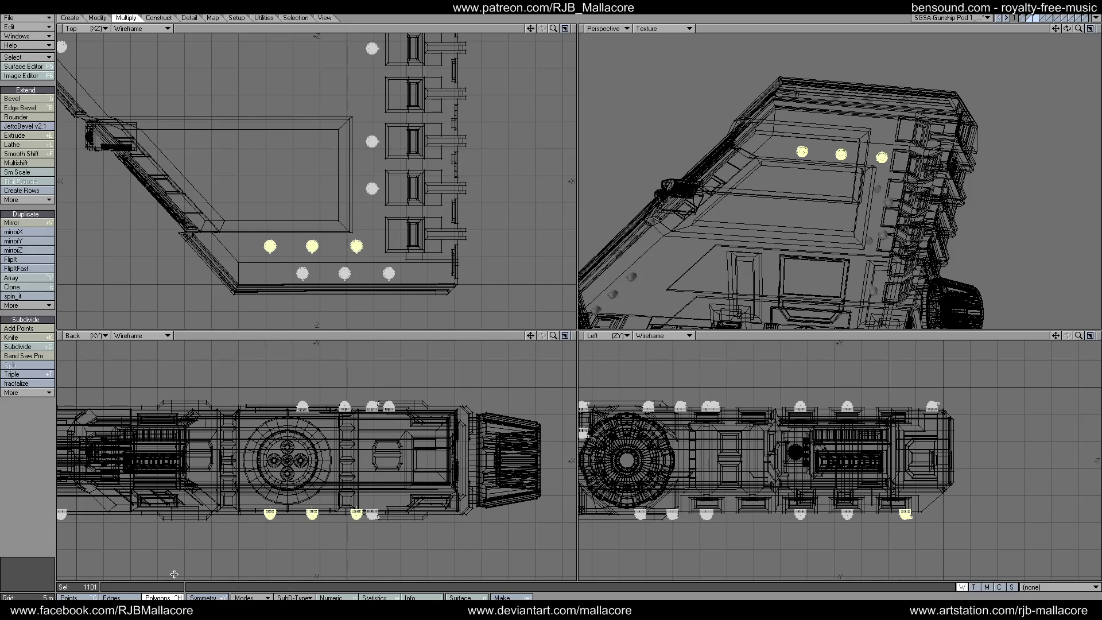
{"action": "left_click", "coordinate": [28, 463]}
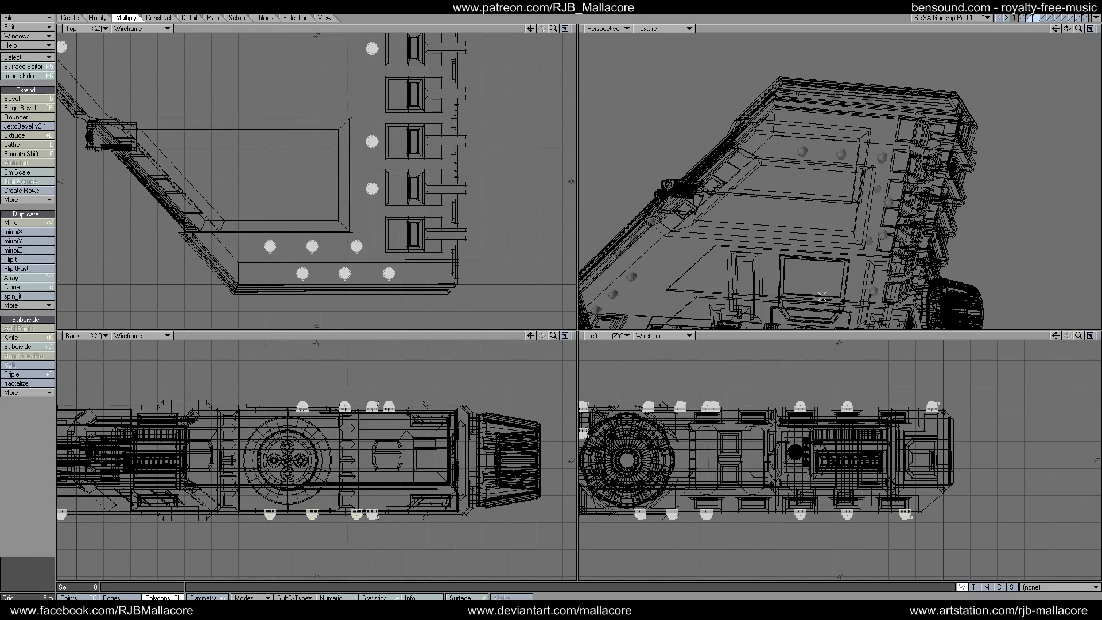
- Make an empty layer active, with the pod and dome layers shown as background around the arm
{"action": "left_click_drag", "start_coordinate": [1079, 28], "coordinate": [1038, 65]}
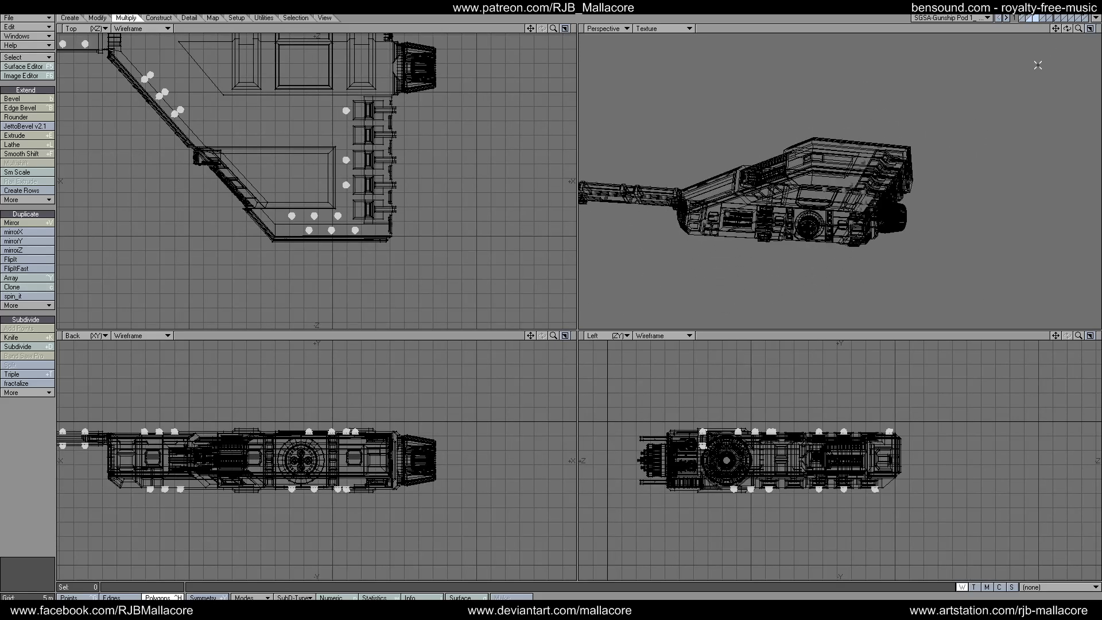
{"action": "left_click_drag", "start_coordinate": [530, 28], "coordinate": [583, 63]}
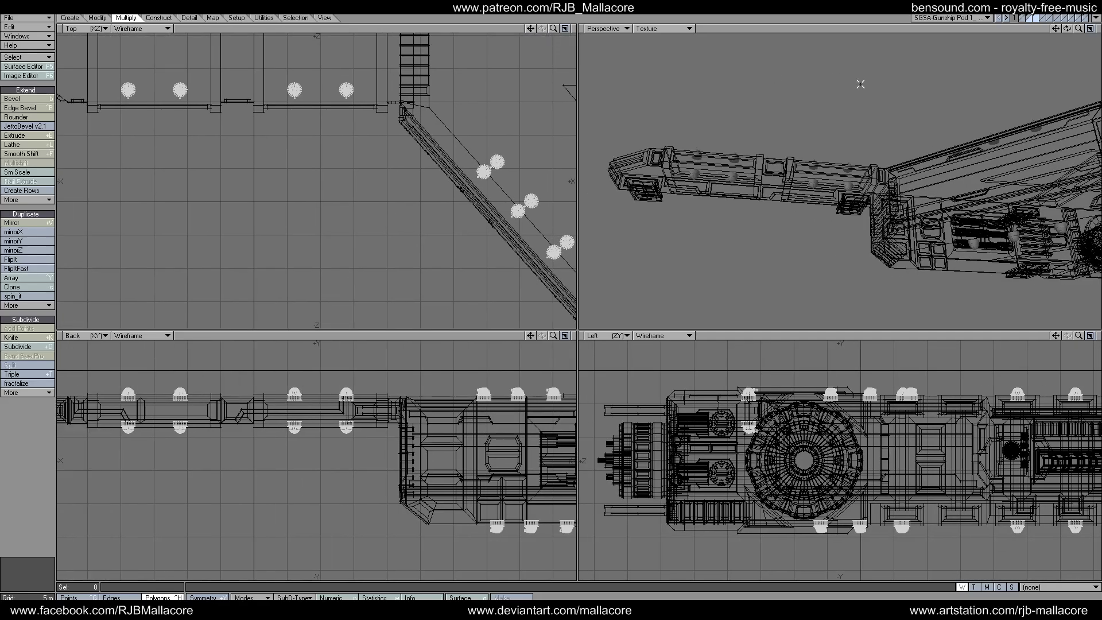
{"action": "left_click", "coordinate": [1037, 19]}
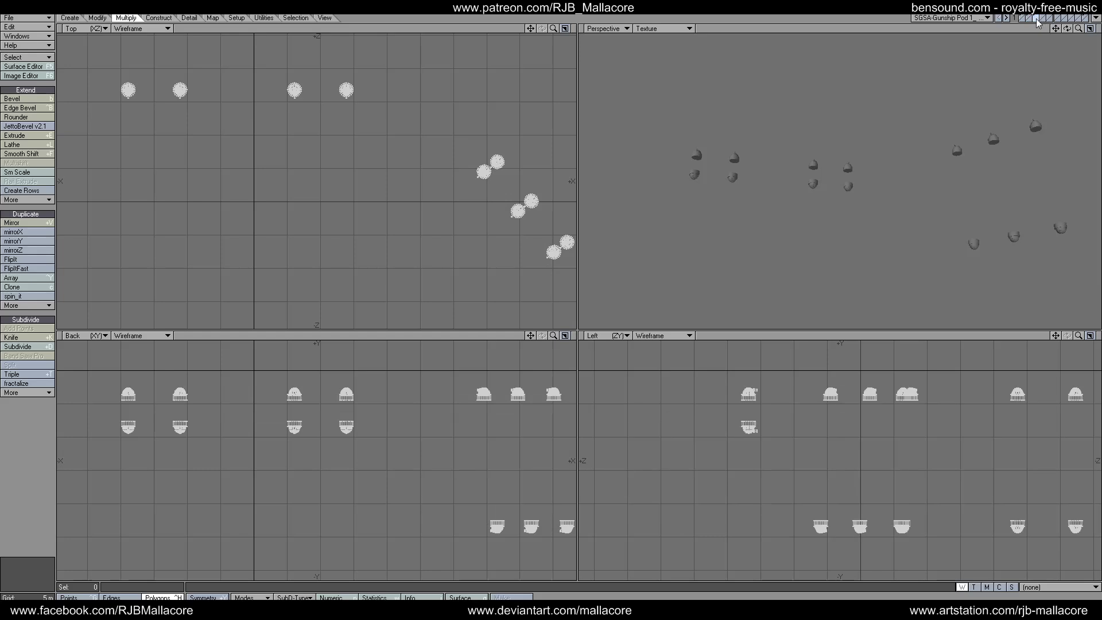
{"action": "left_click", "coordinate": [1087, 18]}
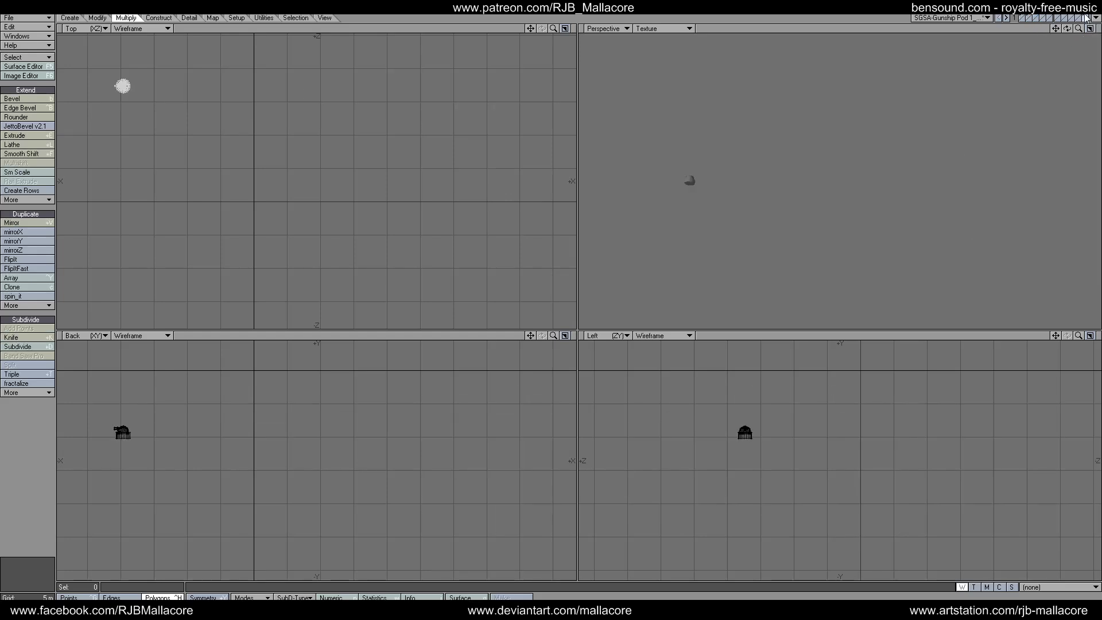
{"action": "left_click", "coordinate": [1086, 18]}
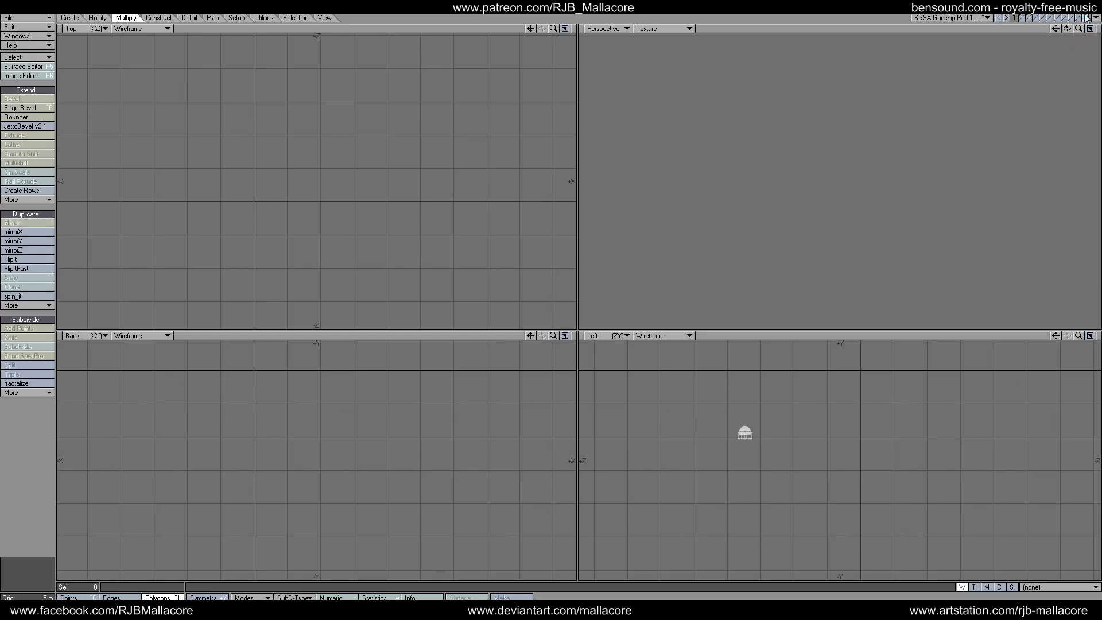
{"action": "left_click", "coordinate": [1034, 18]}
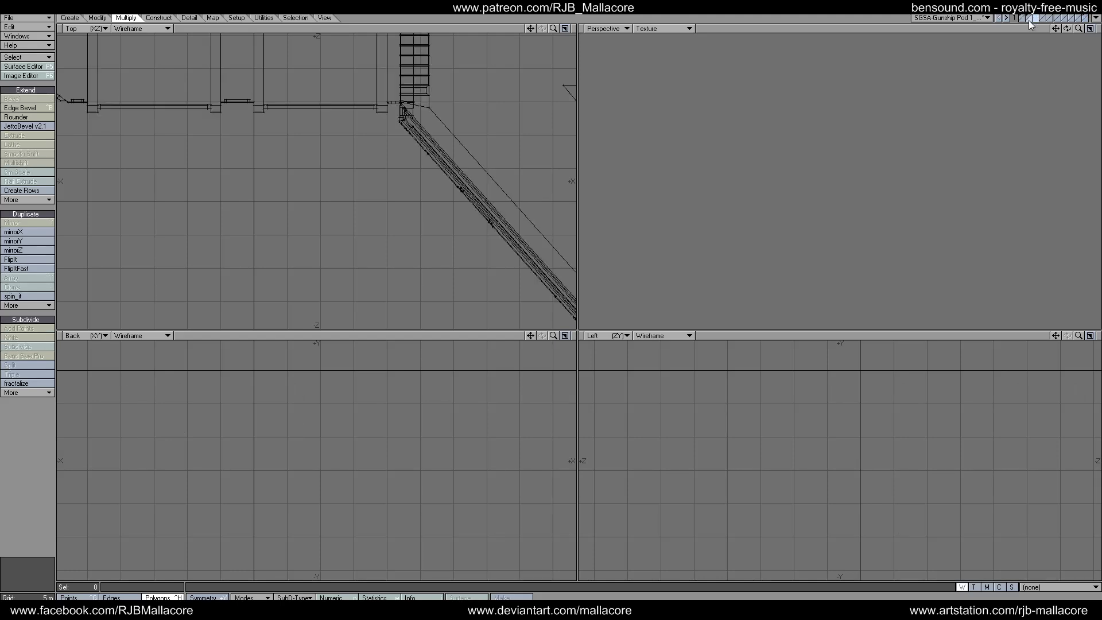
{"action": "left_click", "coordinate": [1086, 20], "text": "shift"}
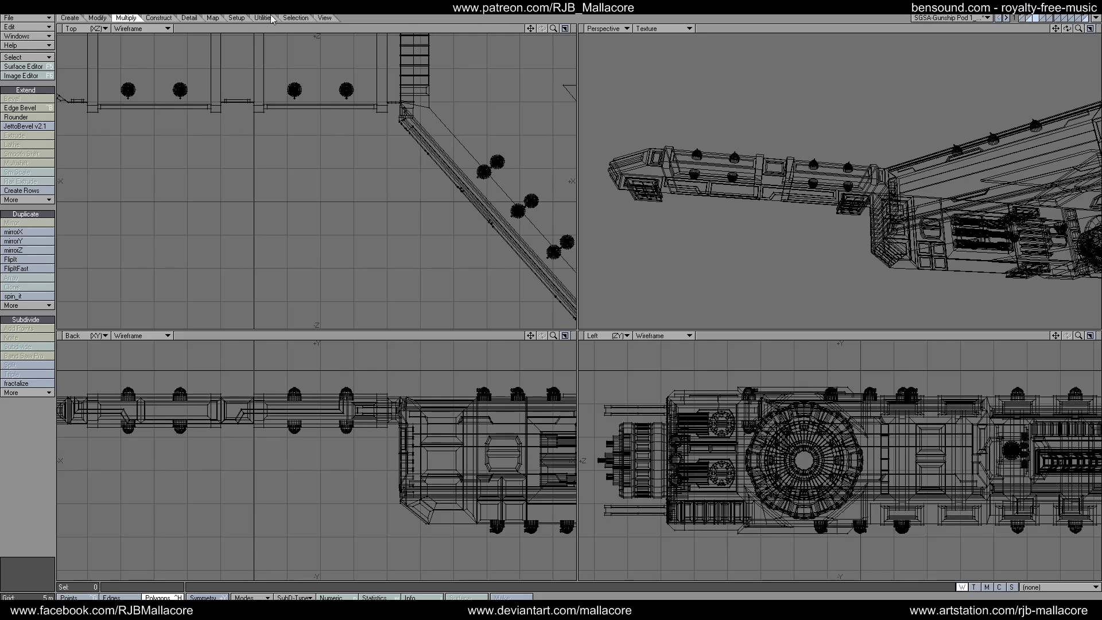
- Draw a flat box about 3 m wide around the arm's outermost dome in the top view, extending past the arm's edge
{"action": "left_click", "coordinate": [70, 18]}
{"action": "left_click", "coordinate": [23, 100]}
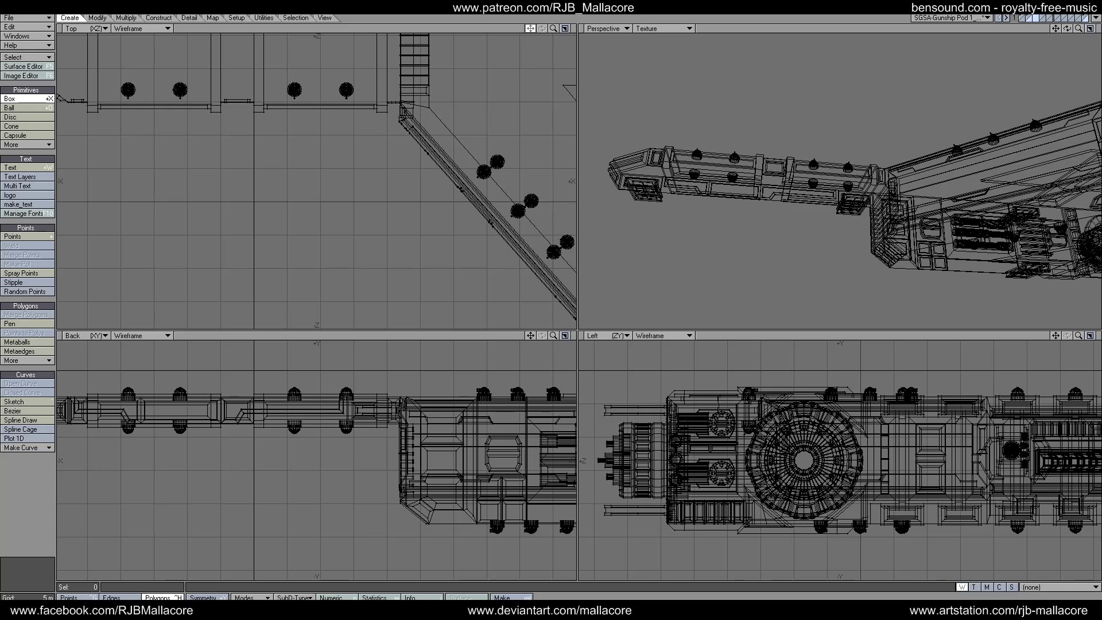
{"action": "left_click_drag", "start_coordinate": [531, 28], "coordinate": [597, 77]}
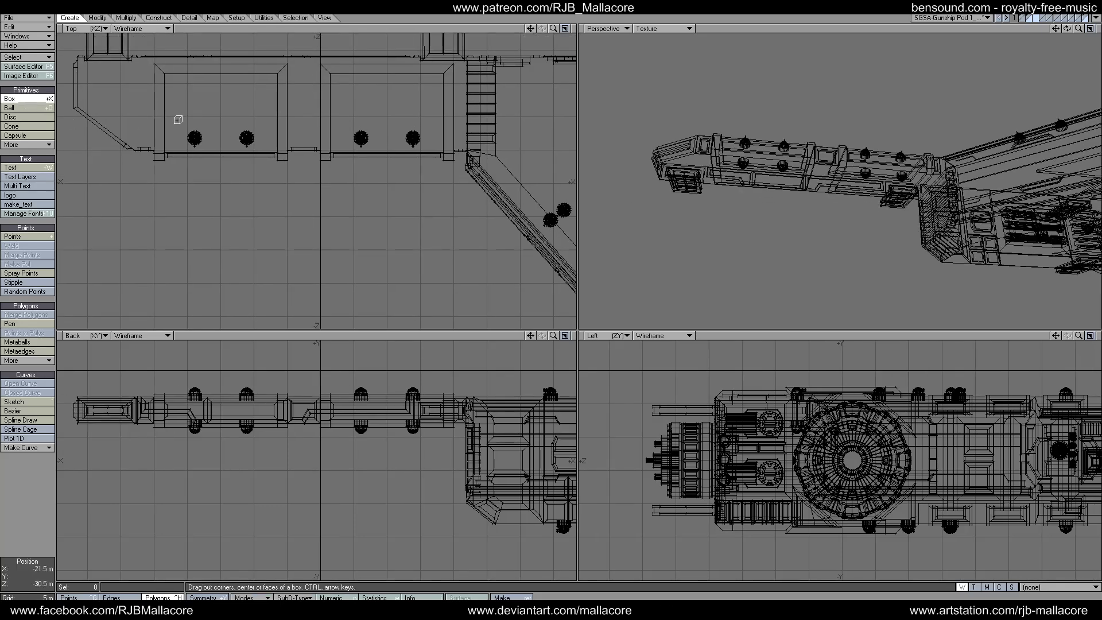
{"action": "left_click_drag", "start_coordinate": [177, 124], "coordinate": [184, 148]}
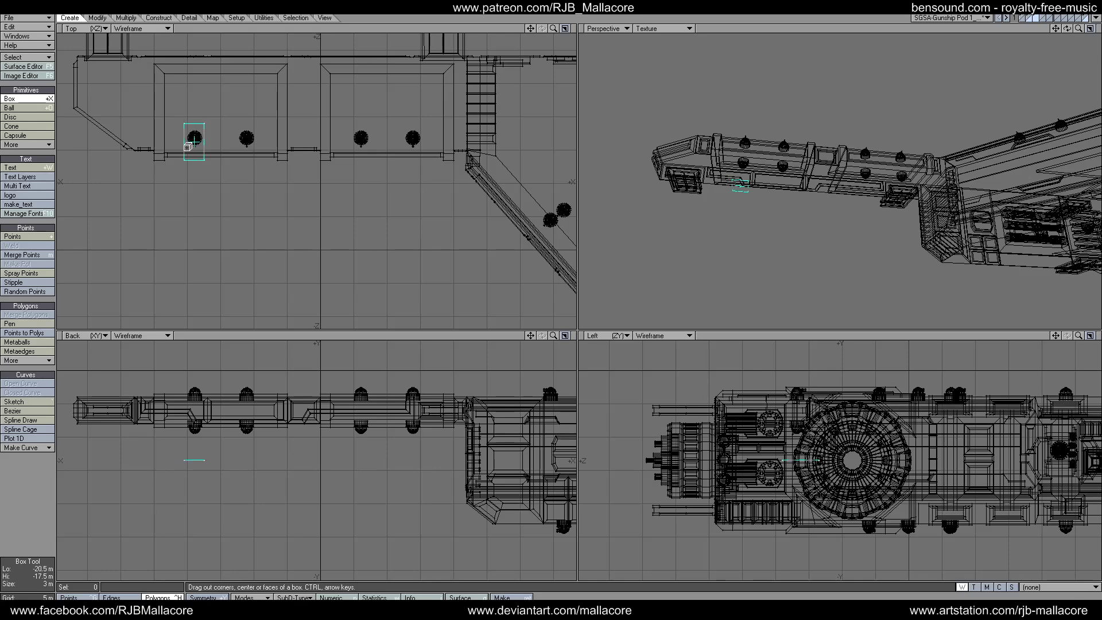
{"action": "left_click_drag", "start_coordinate": [553, 29], "coordinate": [657, 54]}
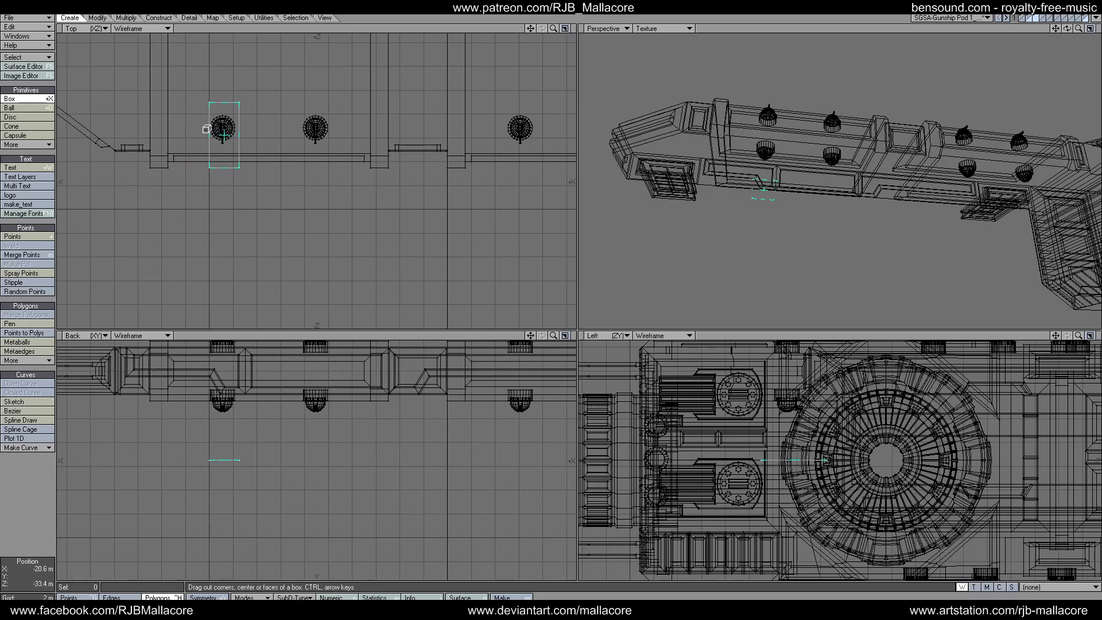
{"action": "left_click_drag", "start_coordinate": [209, 129], "coordinate": [228, 108]}
{"action": "key", "text": "space"}
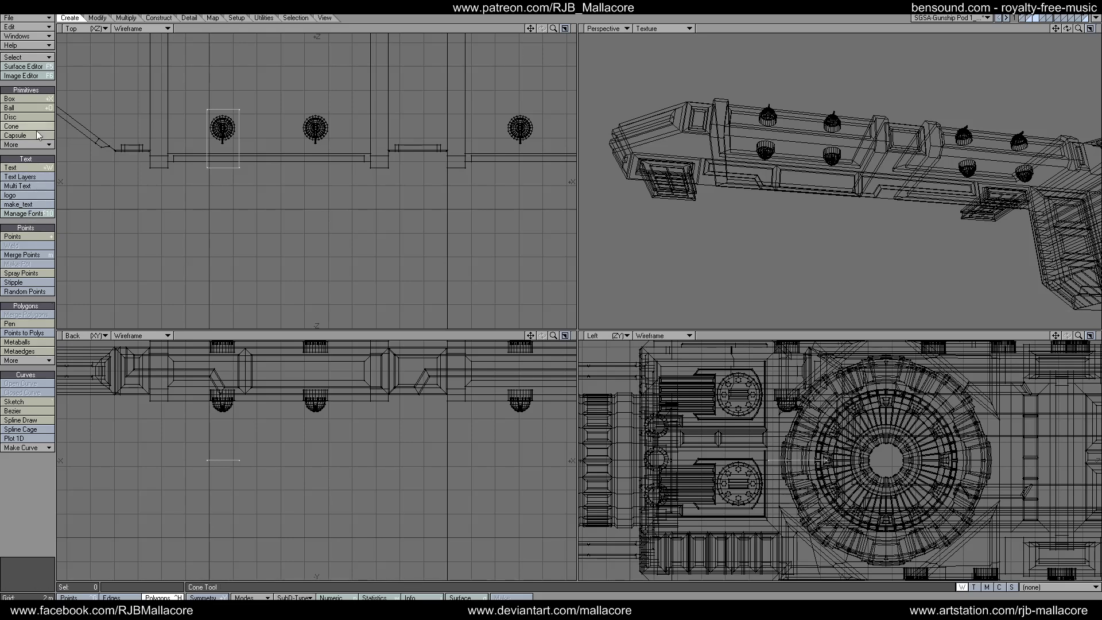
- Knife the box across near its inner end and pull its two inner corners together to chamfer that end
{"action": "left_click", "coordinate": [98, 18]}
{"action": "left_click", "coordinate": [125, 18]}
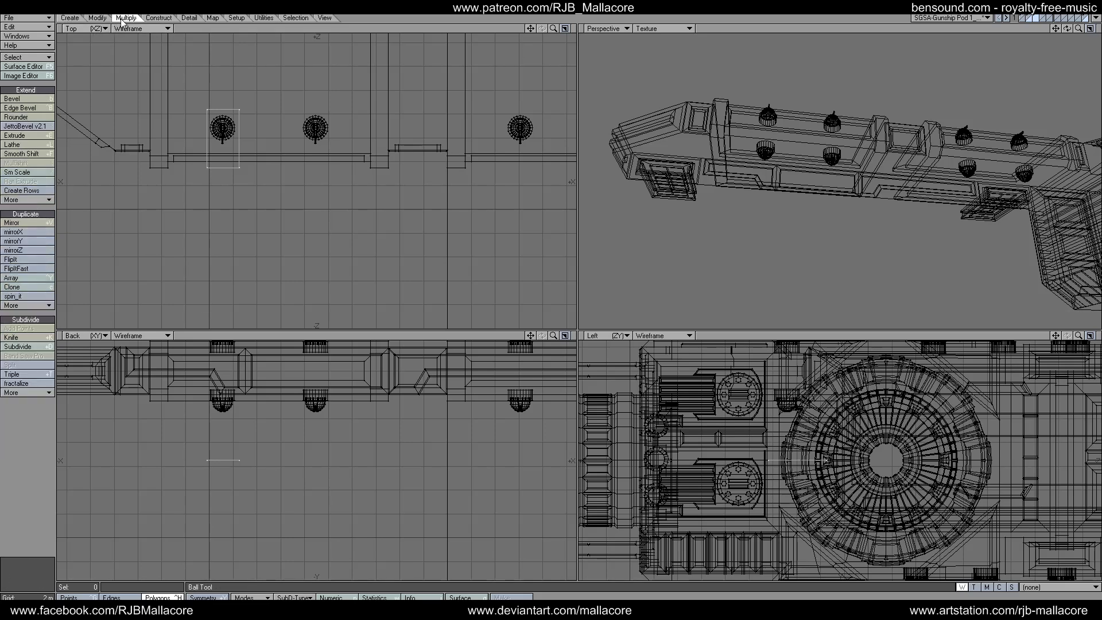
{"action": "left_click", "coordinate": [11, 338]}
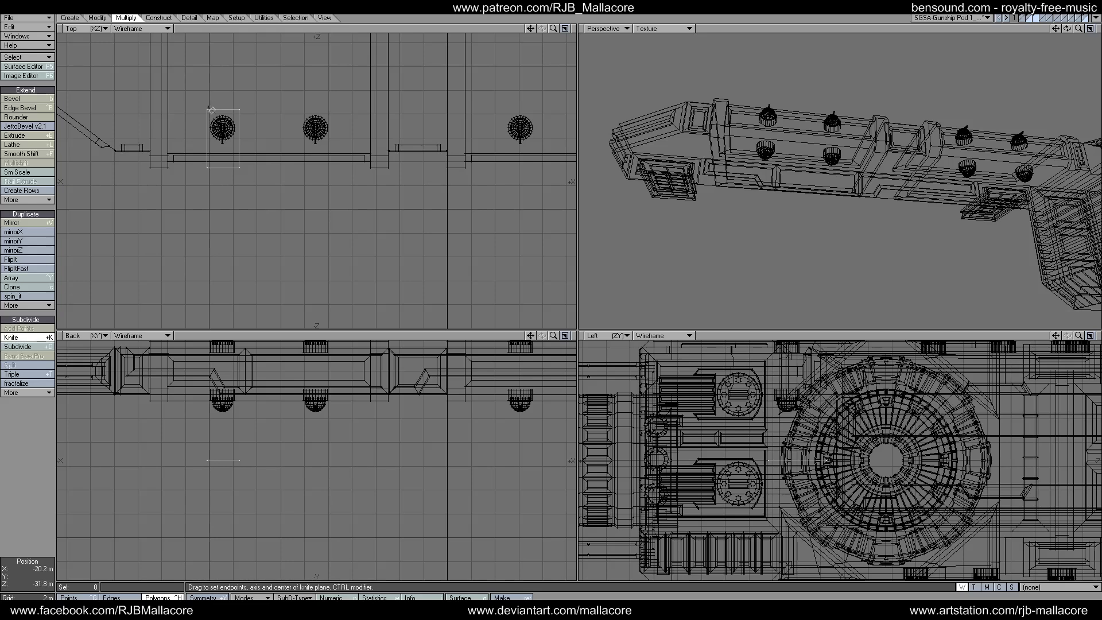
{"action": "left_click_drag", "start_coordinate": [205, 116], "coordinate": [249, 119]}
{"action": "key", "text": "space"}
{"action": "key", "text": "ctrl+t"}
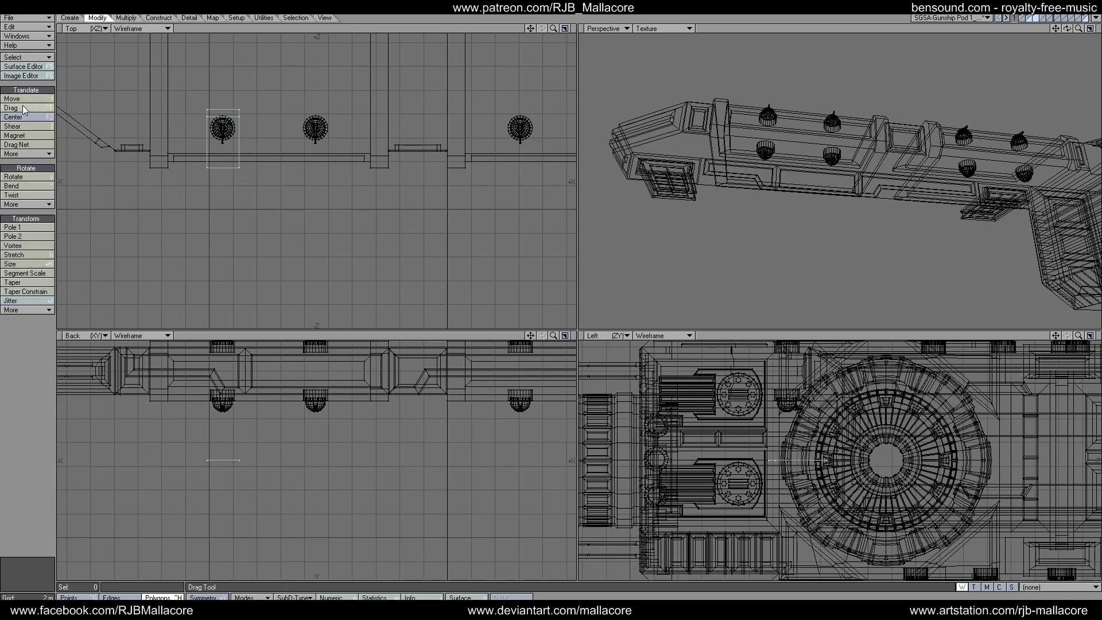
{"action": "left_click_drag", "start_coordinate": [207, 109], "coordinate": [222, 109]}
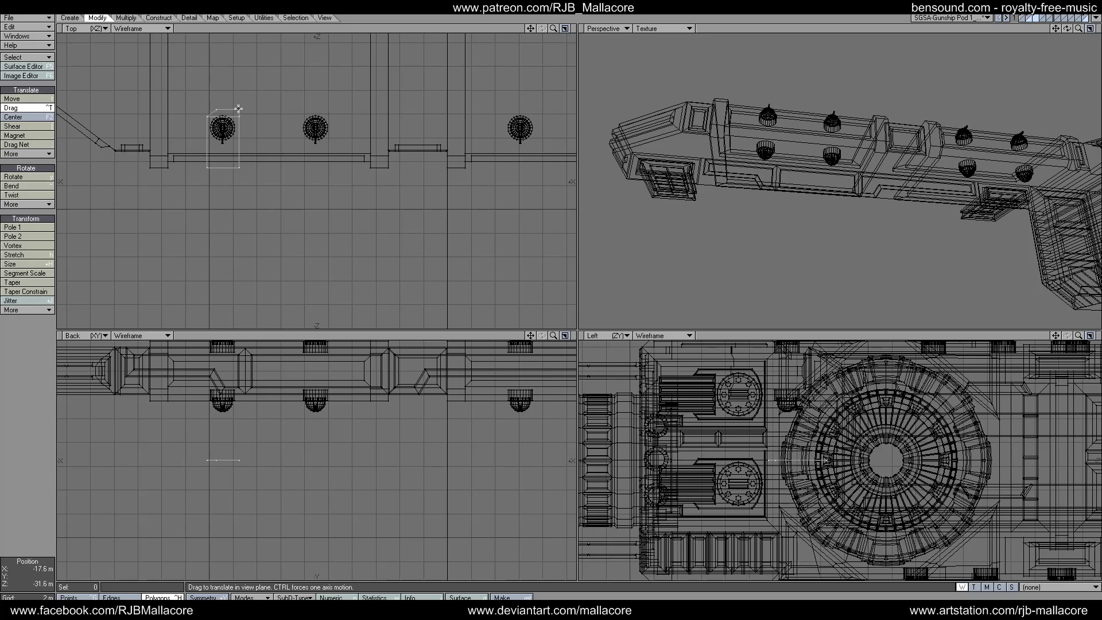
{"action": "left_click_drag", "start_coordinate": [238, 109], "coordinate": [234, 109]}
{"action": "key", "text": "space"}
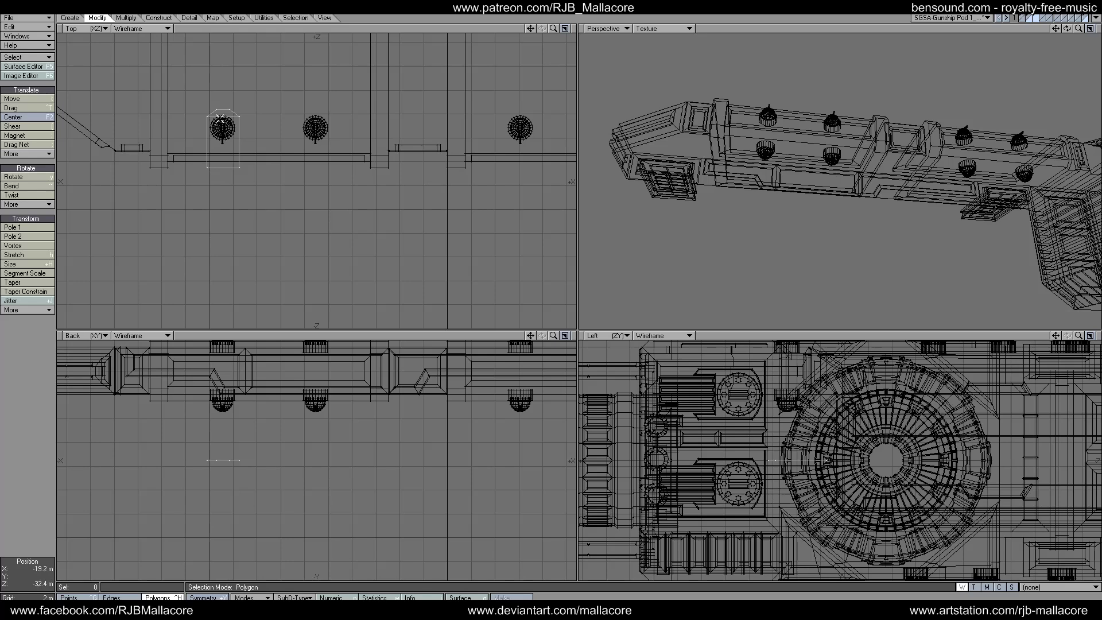
- Merge the box's two polygons into one outline and place a copy around the neighbouring arm dome
{"action": "left_click", "coordinate": [221, 118]}
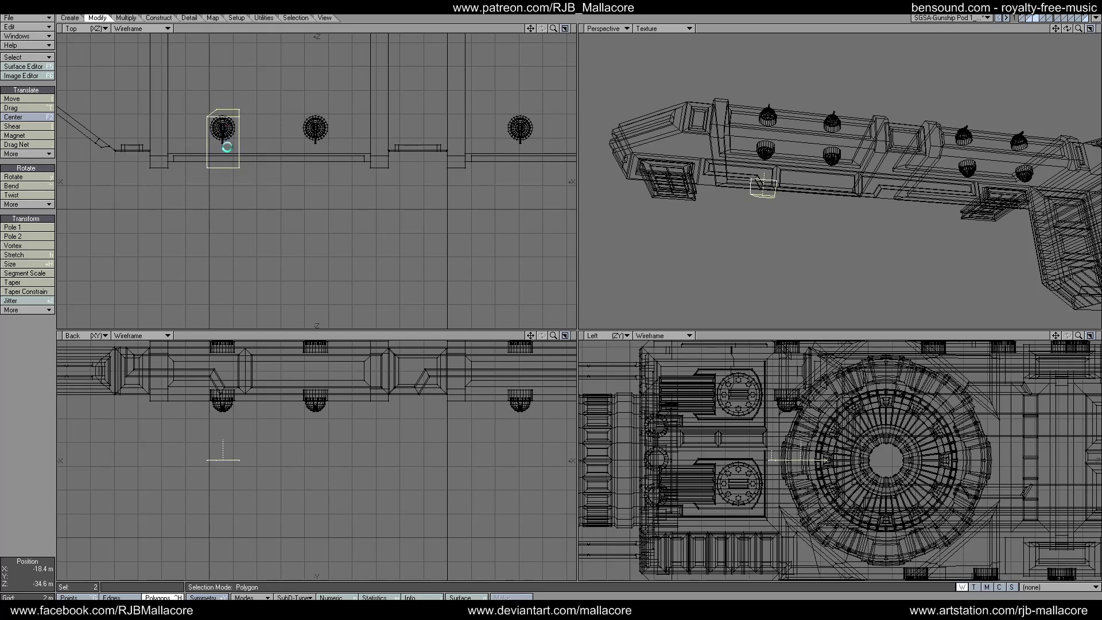
{"action": "left_click", "coordinate": [227, 148]}
{"action": "key", "text": "t"}
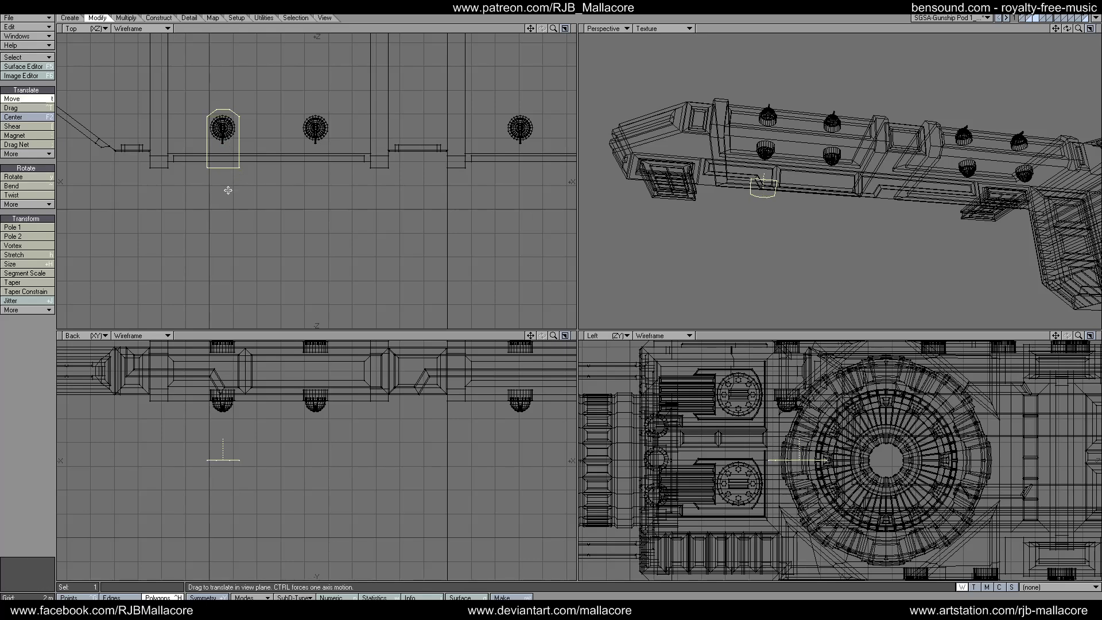
{"action": "left_click_drag", "start_coordinate": [228, 188], "coordinate": [321, 190]}
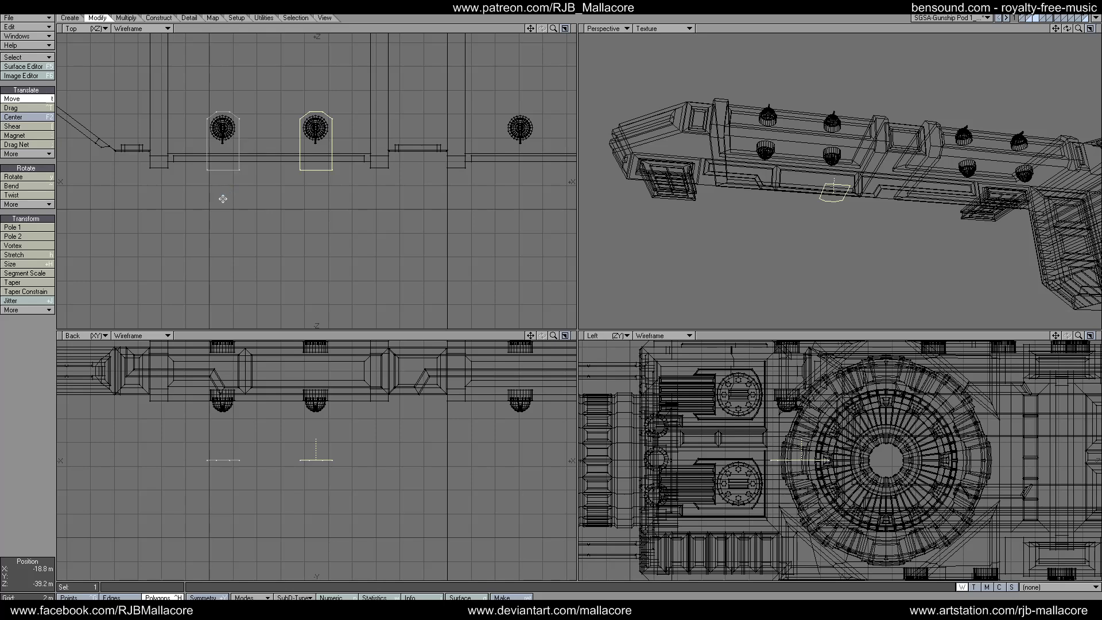
- Copy the two chamfered outlines and place the copies 25 m along X, around the arm's other two domes
{"action": "left_click", "coordinate": [167, 597]}
{"action": "left_click", "coordinate": [207, 170], "text": "shift"}
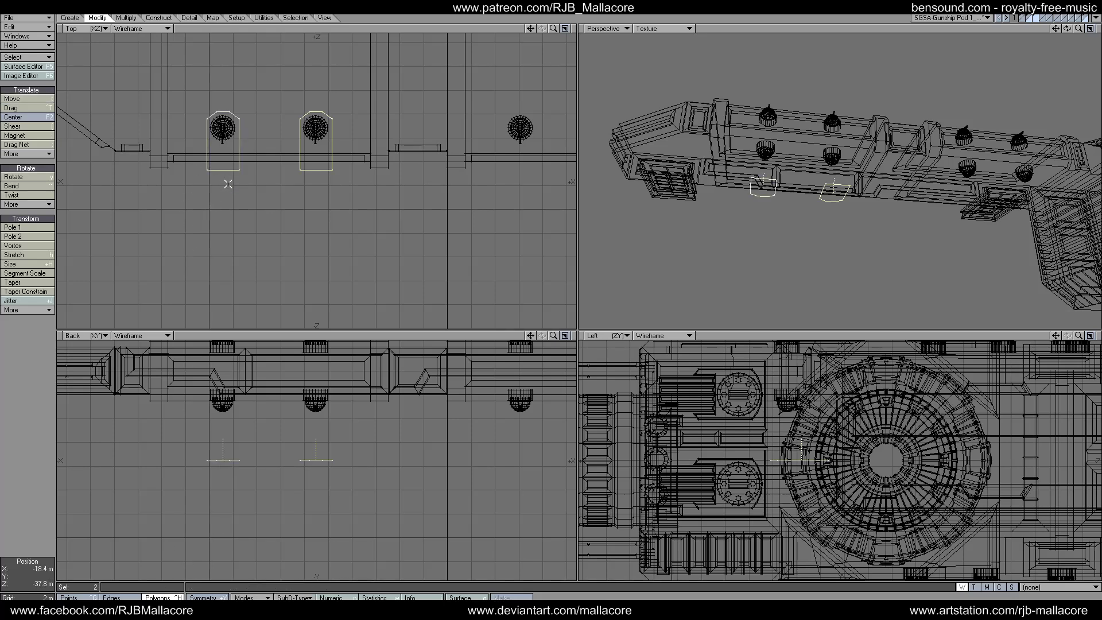
{"action": "key", "text": "t"}
{"action": "left_click_drag", "start_coordinate": [148, 294], "coordinate": [445, 297]}
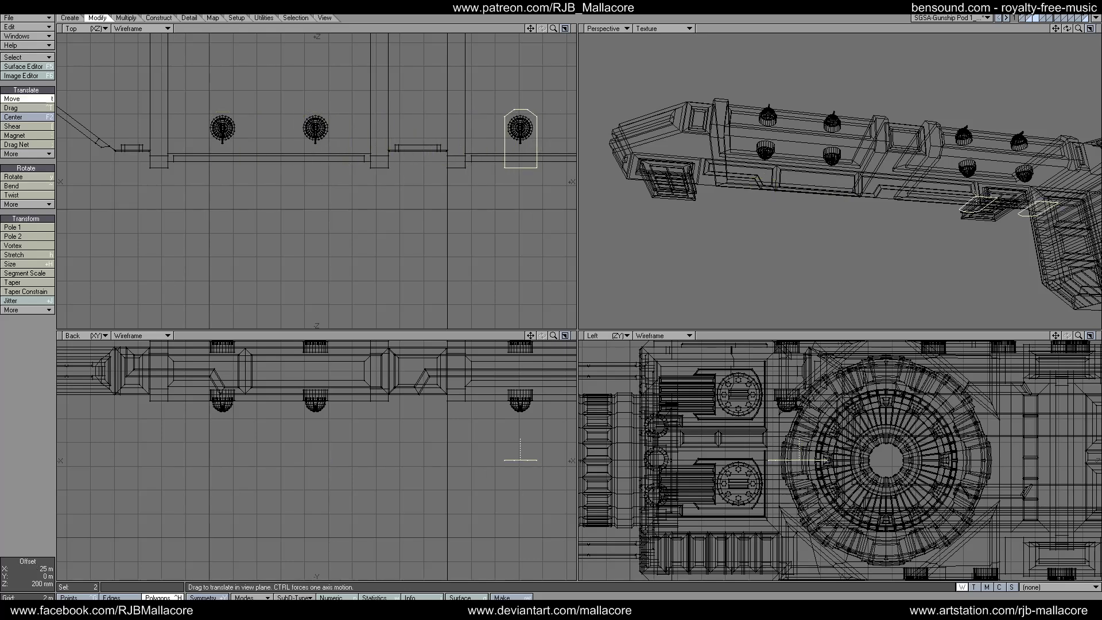
{"action": "left_click_drag", "start_coordinate": [799, 460], "coordinate": [802, 459]}
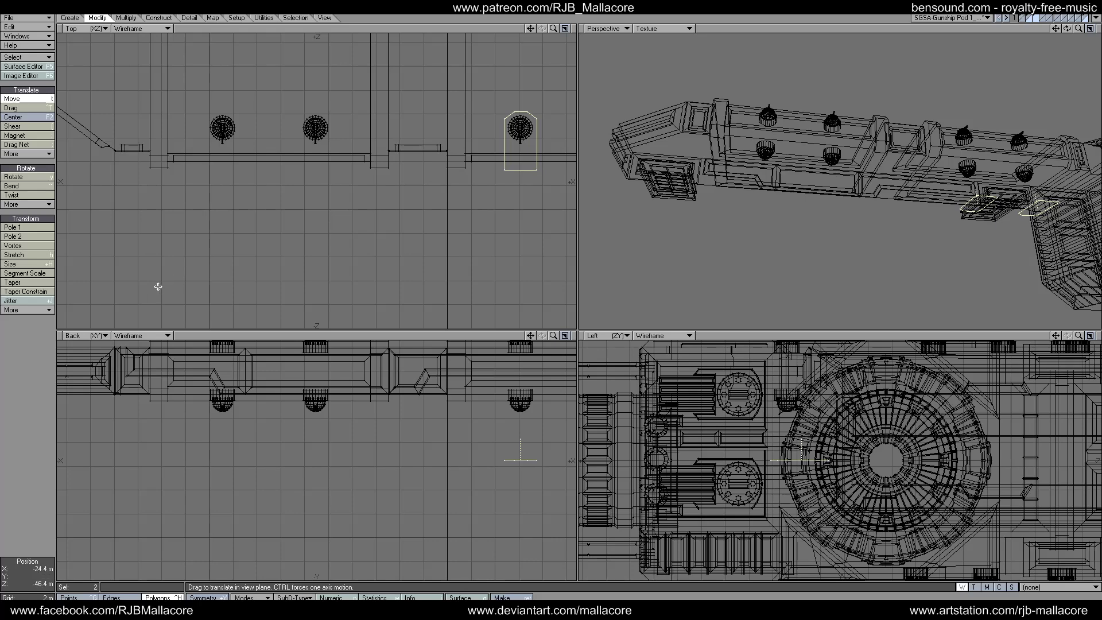
{"action": "key", "text": "ctrl+v"}
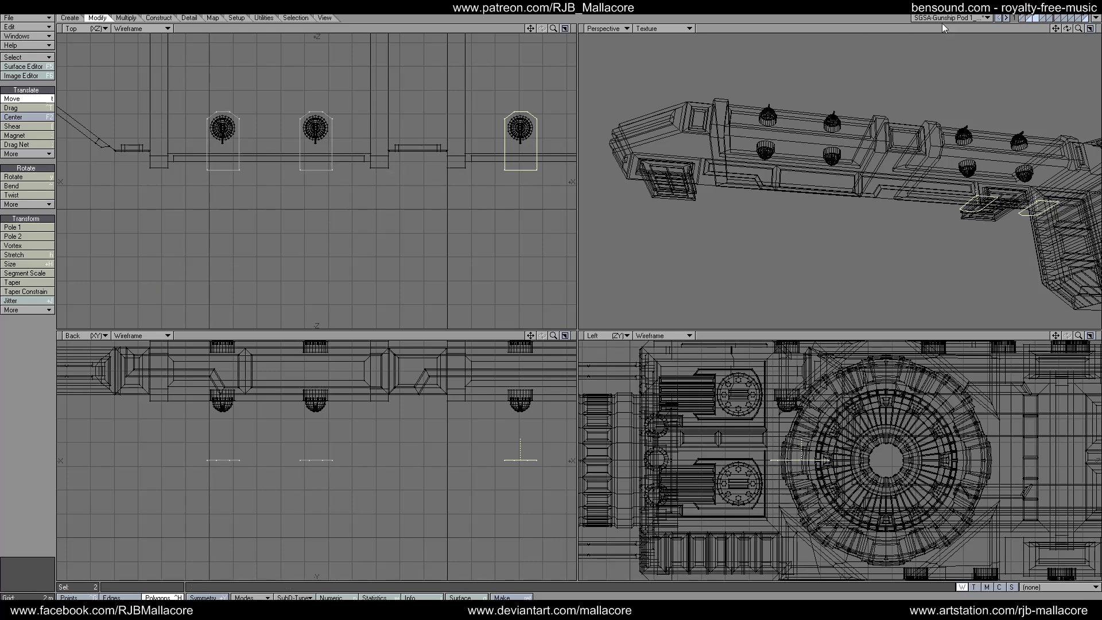
- Slice the four chamfered outlines into the arm's two upper and two underside panel polygons with Template Drill
{"action": "left_click", "coordinate": [1034, 19]}
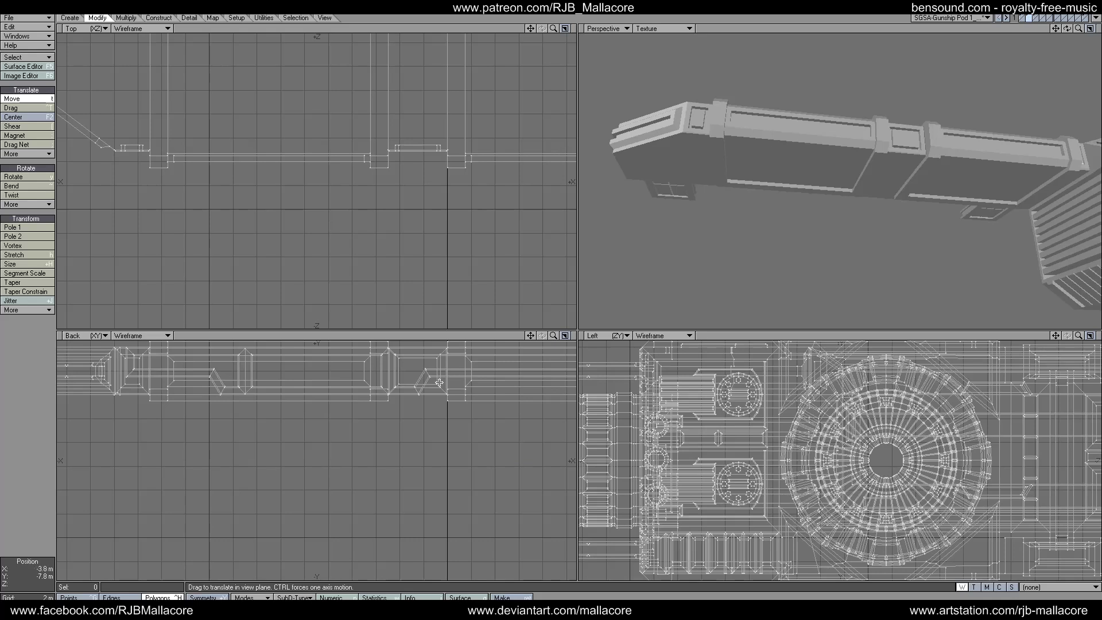
{"action": "key", "text": "space"}
{"action": "left_click", "coordinate": [798, 164]}
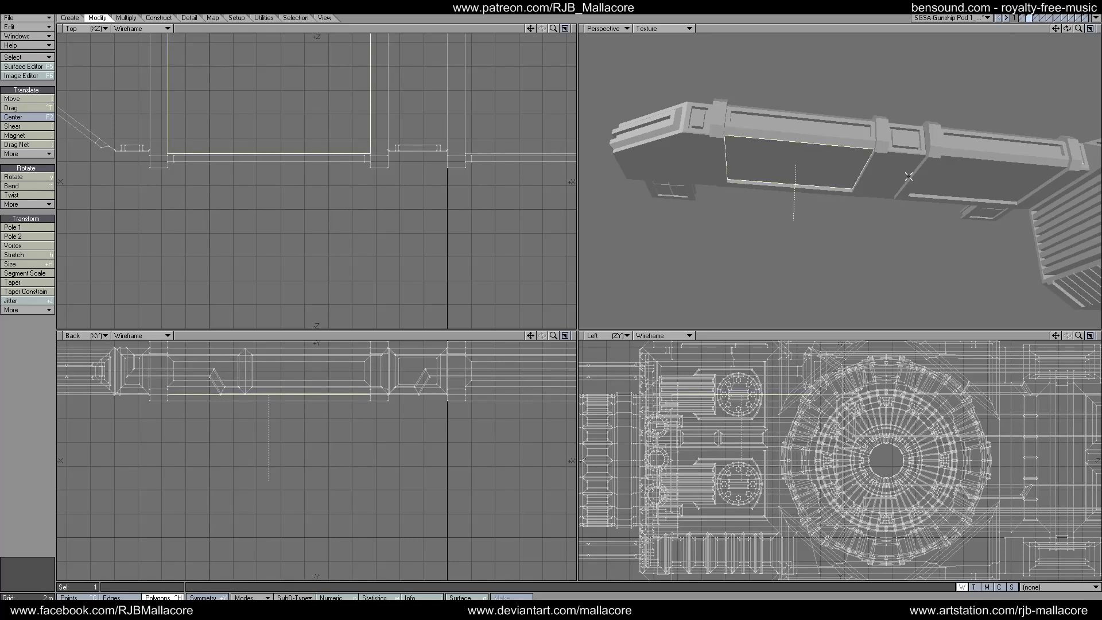
{"action": "left_click", "coordinate": [946, 188]}
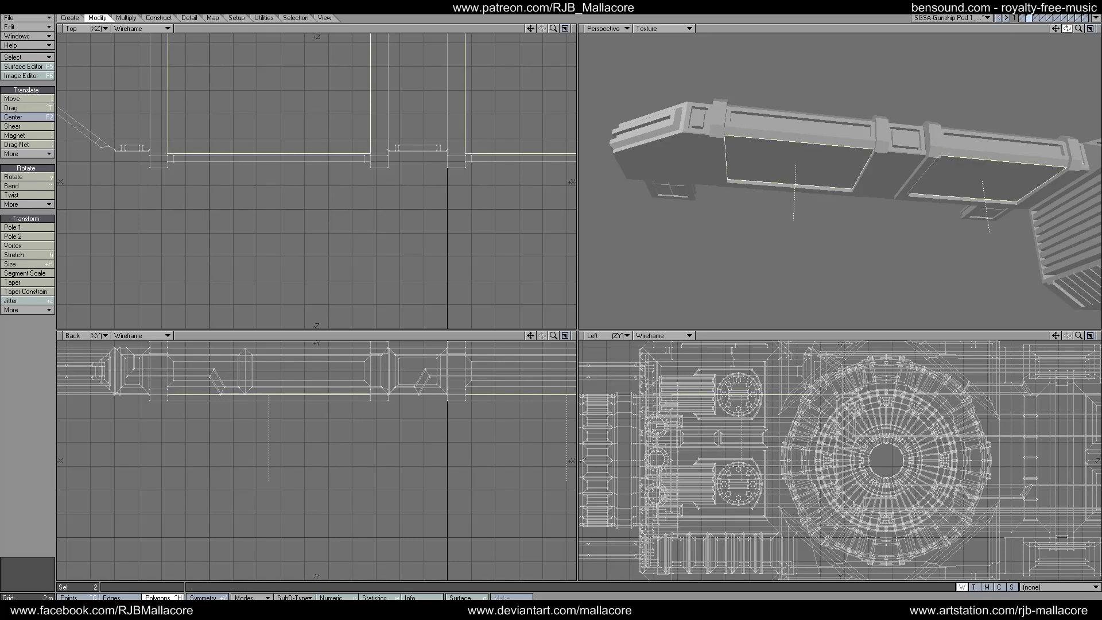
{"action": "mouse_move", "coordinate": [1067, 28]}
{"action": "left_mouse_down"}
{"action": "mouse_move", "coordinate": [1074, 40]}
{"action": "mouse_move", "coordinate": [1066, 31]}
{"action": "left_mouse_up"}
{"action": "left_click", "coordinate": [837, 74]}
{"action": "left_click", "coordinate": [1009, 77]}
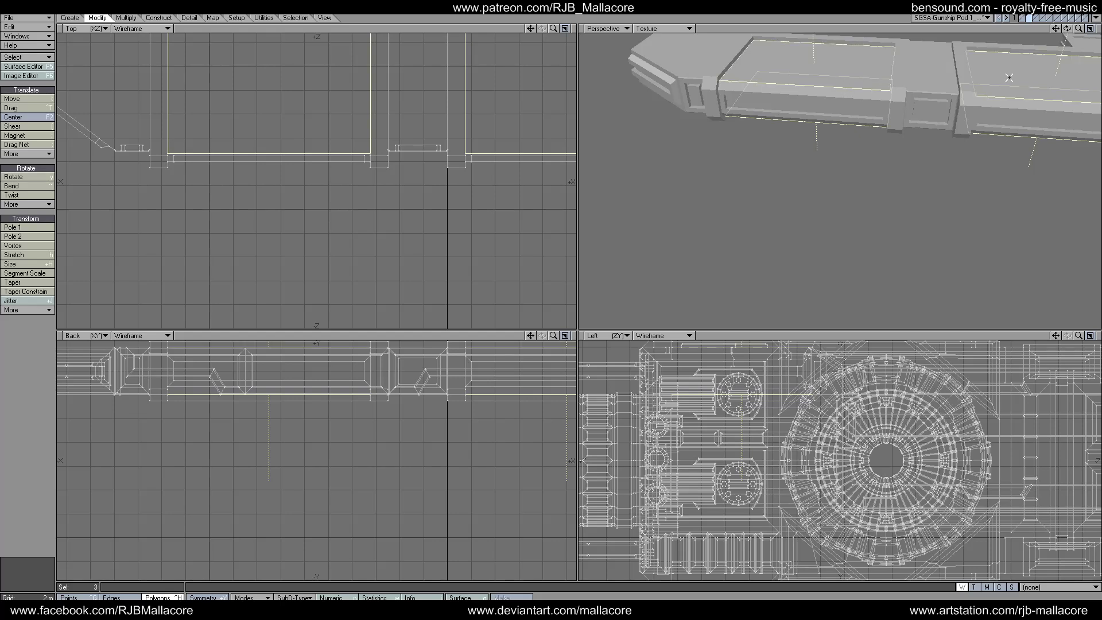
{"action": "left_click_drag", "start_coordinate": [1055, 29], "coordinate": [1033, 30]}
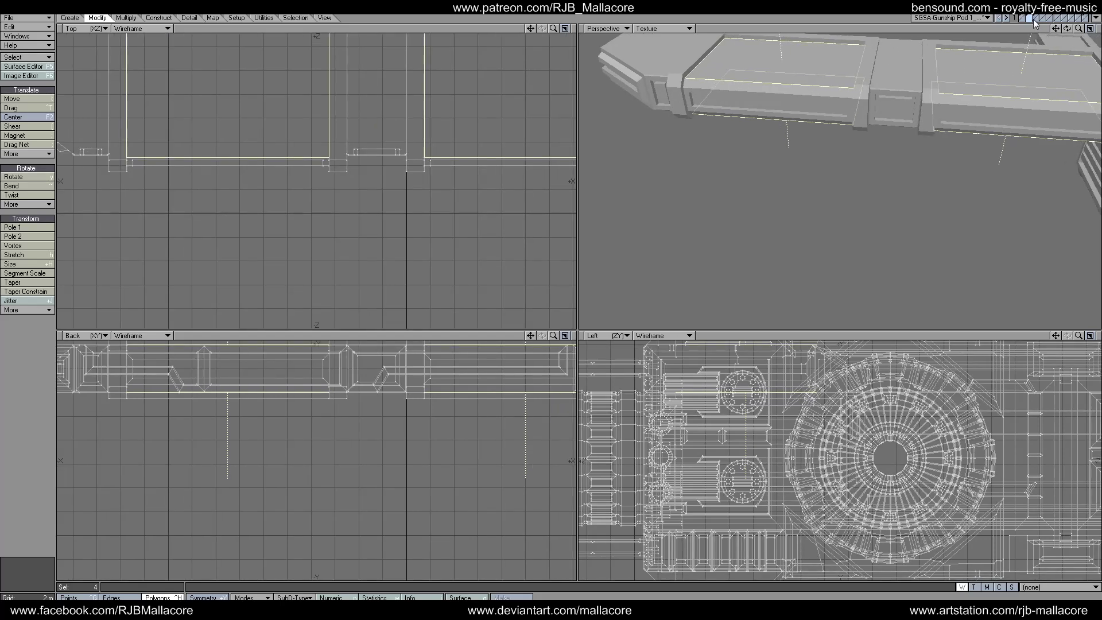
{"action": "left_click", "coordinate": [1035, 21]}
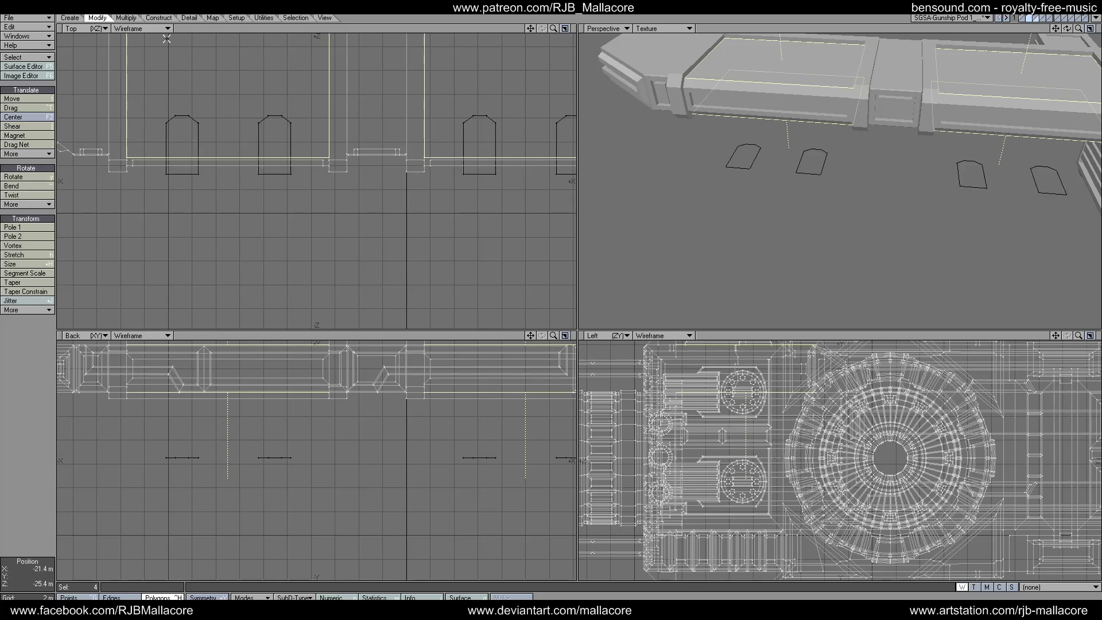
{"action": "left_click", "coordinate": [123, 19]}
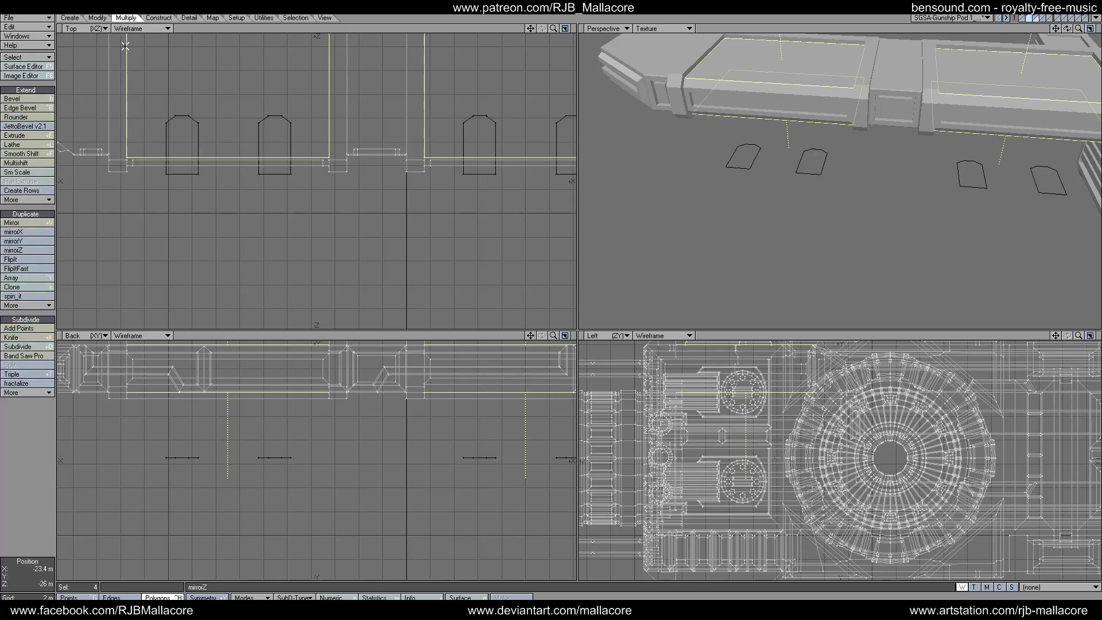
{"action": "left_click", "coordinate": [158, 18]}
{"action": "left_click", "coordinate": [26, 186]}
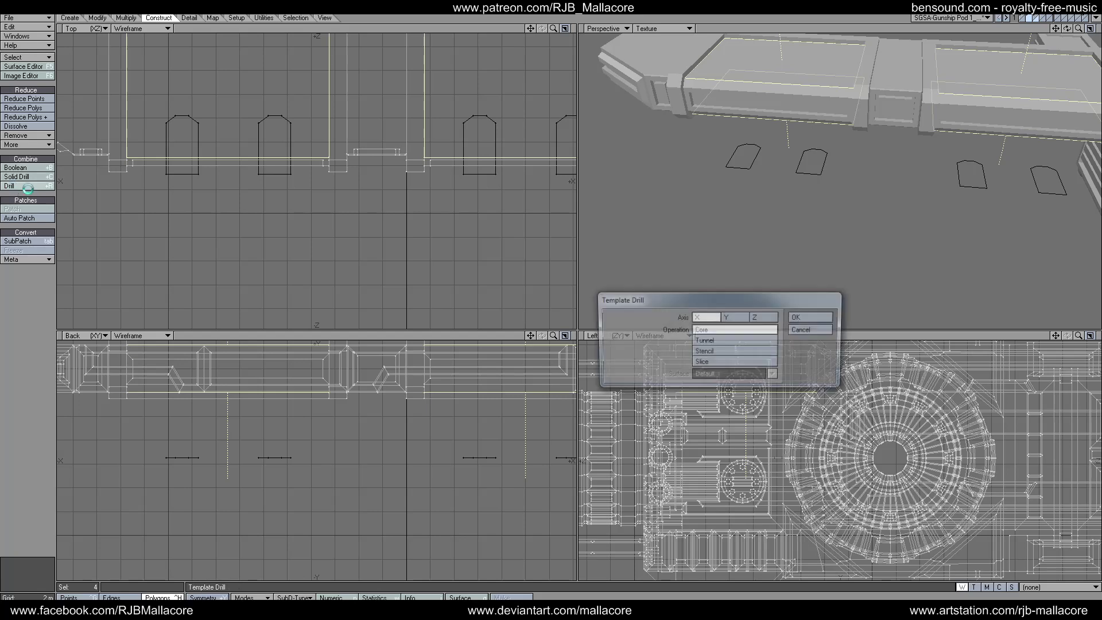
{"action": "left_click", "coordinate": [728, 363]}
{"action": "left_click", "coordinate": [799, 318]}
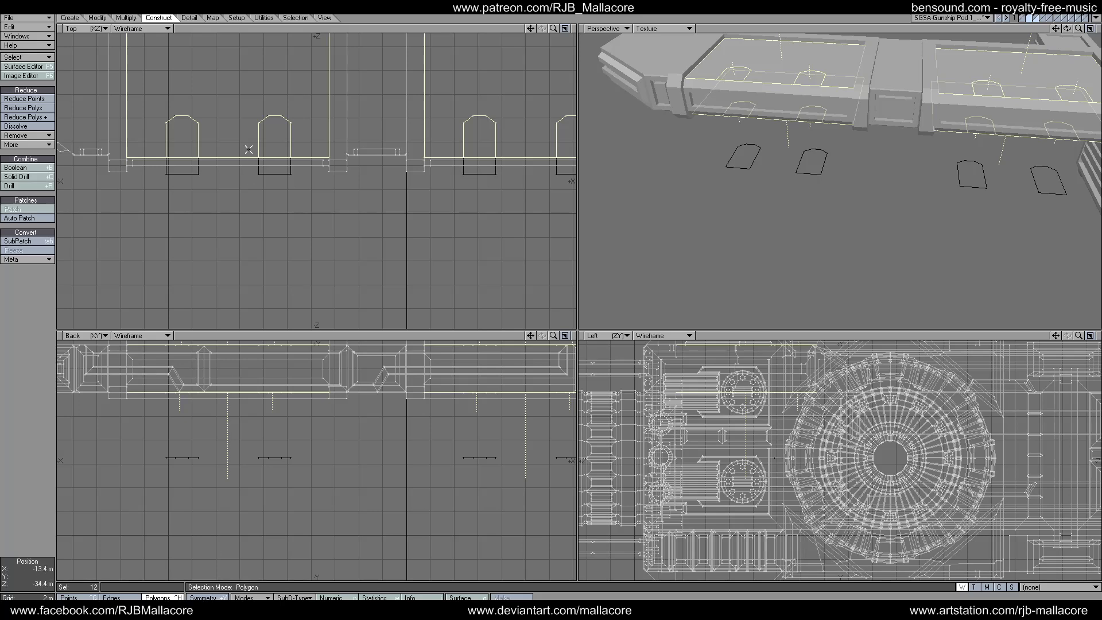
- Keep only the eight dome plate polygons selected, show the domes as background, and inset the plates 200 mm with Multishift
{"action": "left_click", "coordinate": [289, 170]}
{"action": "left_click", "coordinate": [520, 161]}
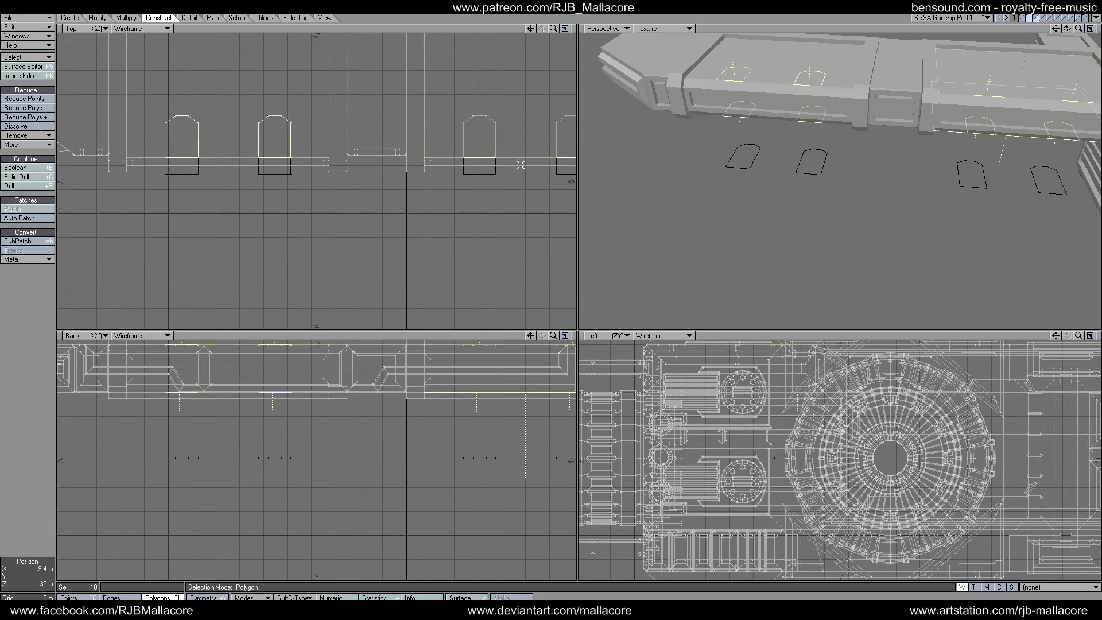
{"action": "left_click", "coordinate": [1025, 21]}
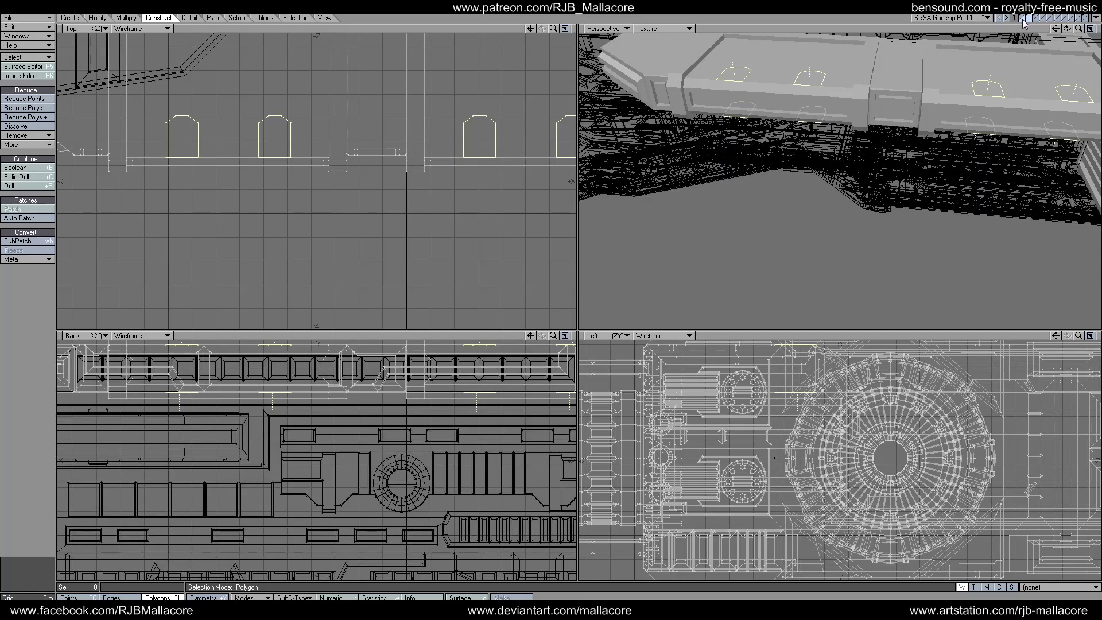
{"action": "left_click", "coordinate": [1087, 22]}
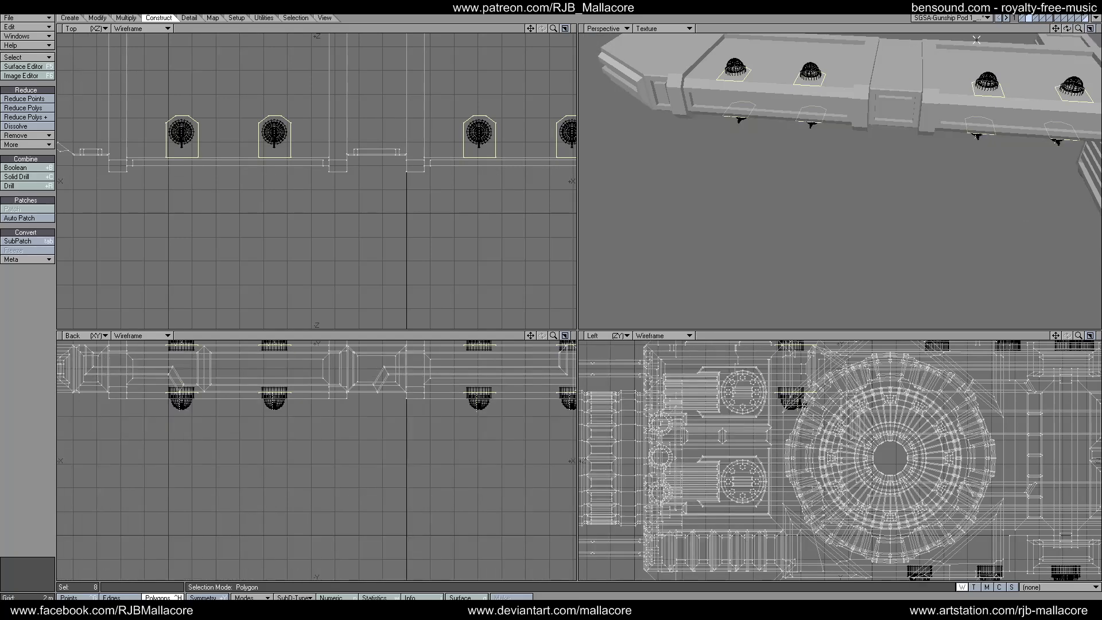
{"action": "left_click", "coordinate": [126, 17]}
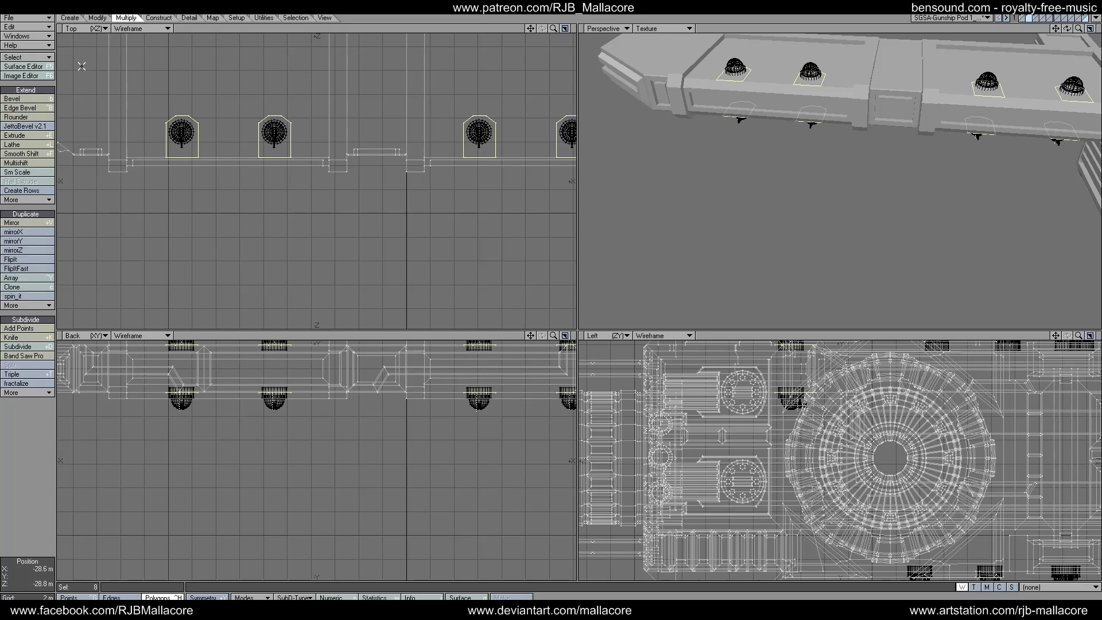
{"action": "left_click", "coordinate": [21, 164]}
{"action": "key", "text": "n"}
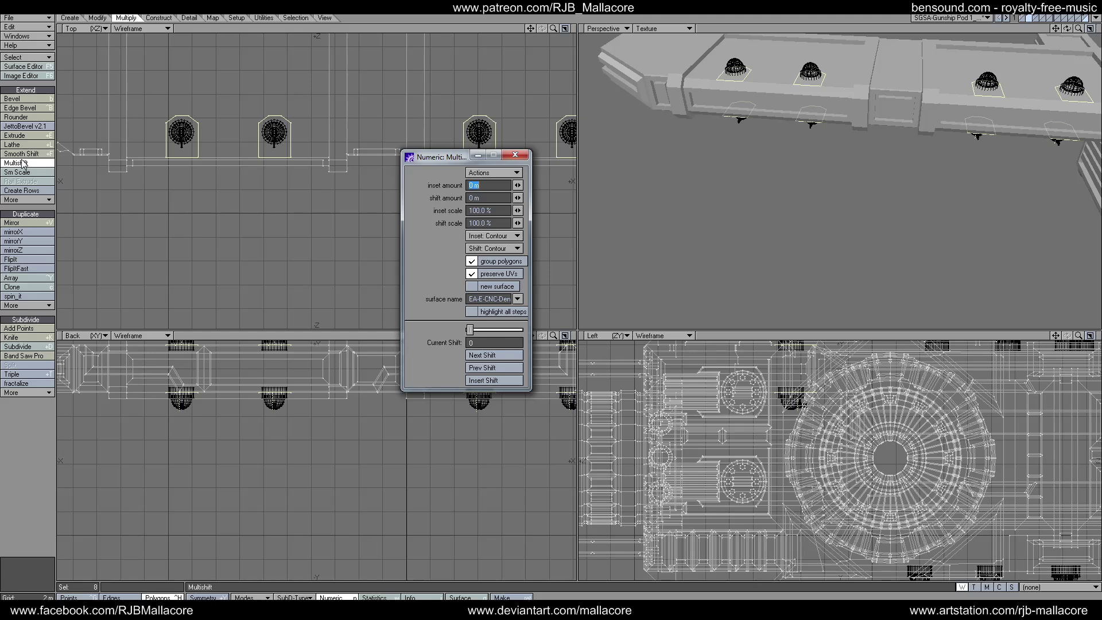
{"action": "key", "text": "BackSpace"}
{"action": "key", "text": "Tab"}
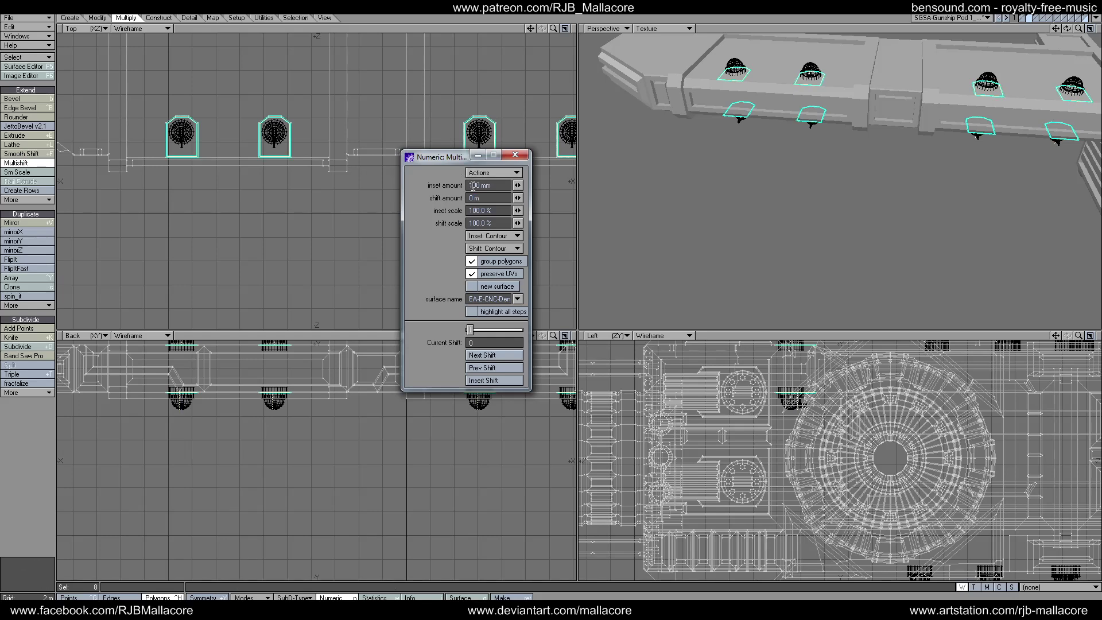
{"action": "key", "text": "Tab"}
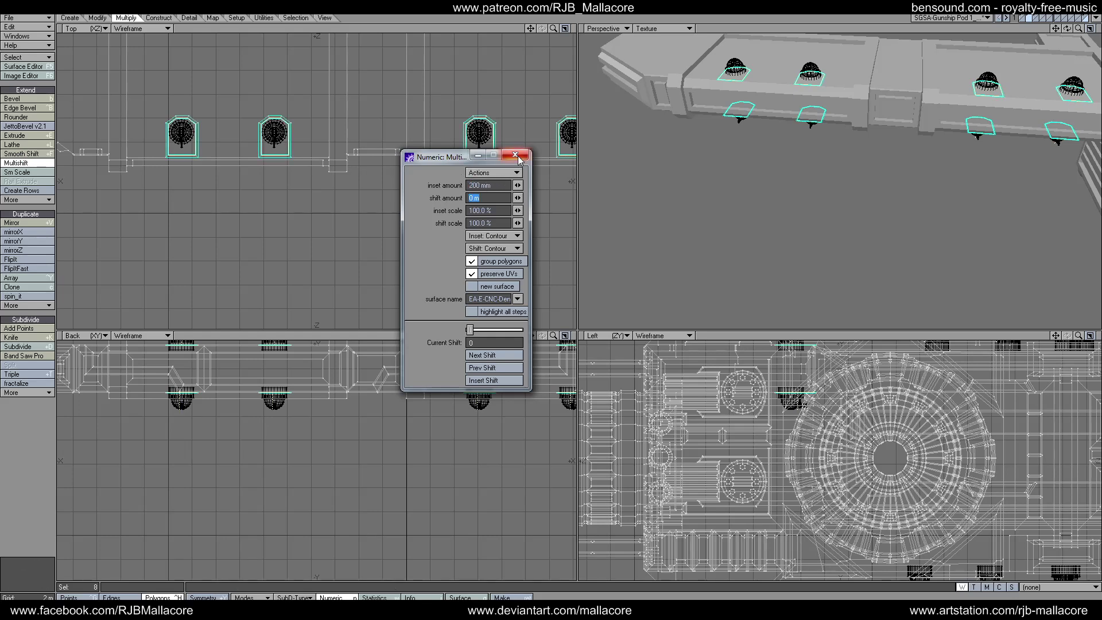
{"action": "left_click", "coordinate": [517, 155]}
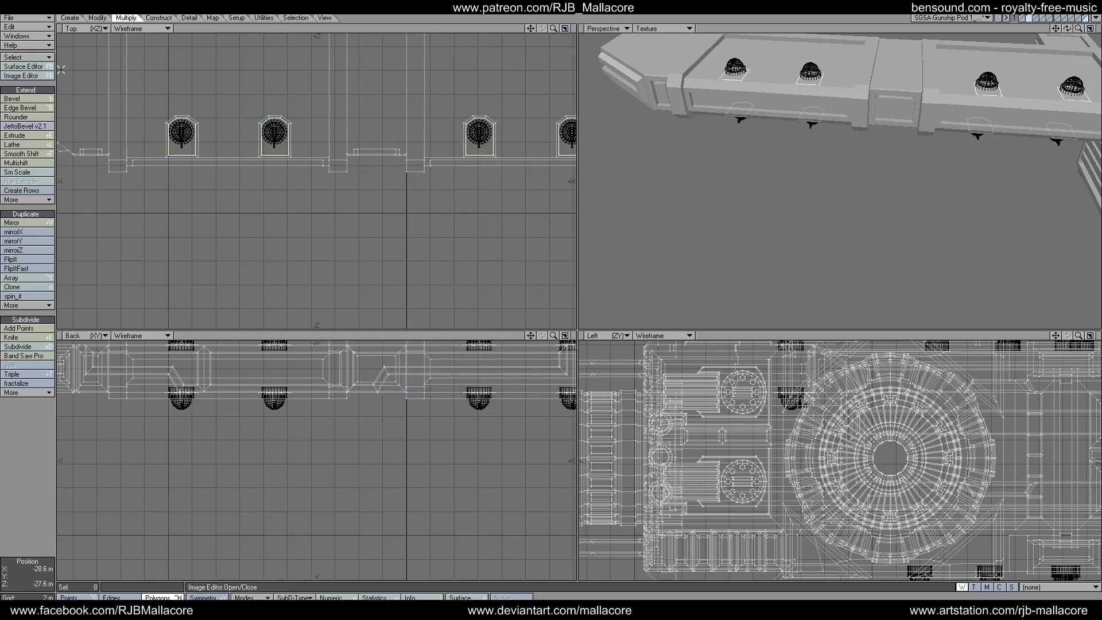
- Multishift the inset dome plates again with a shift amount of -0.2 m to sink them into the arm
{"action": "left_click", "coordinate": [33, 164]}
{"action": "key", "text": "n"}
{"action": "key", "text": "Tab"}
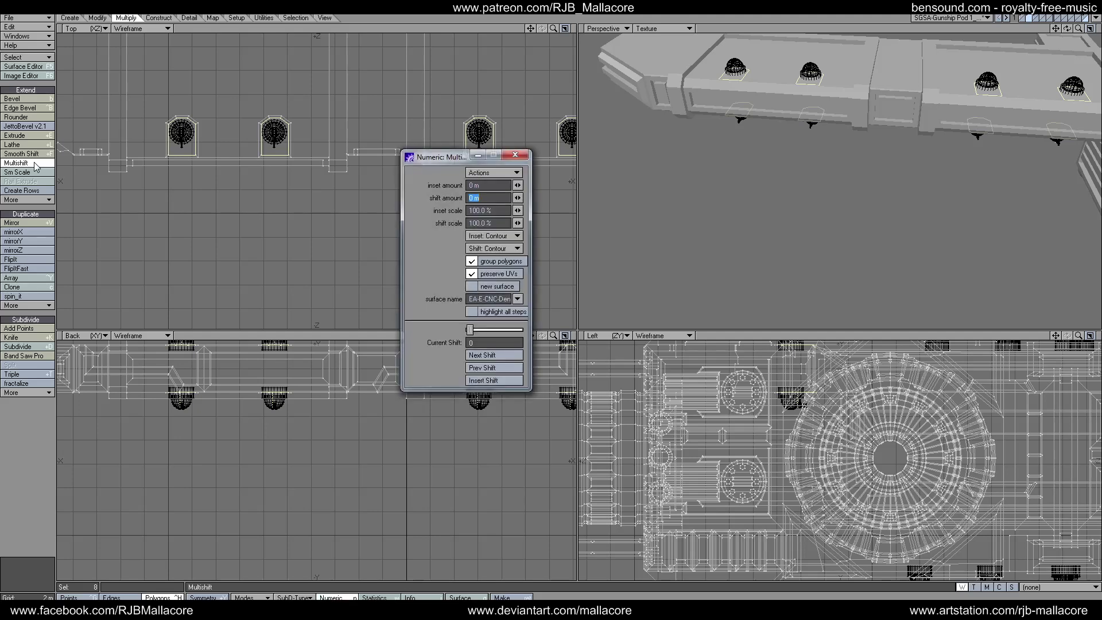
{"action": "type", "text": "-.2"}
{"action": "key", "text": "Tab"}
{"action": "left_click", "coordinate": [522, 157]}
{"action": "key", "text": "space"}
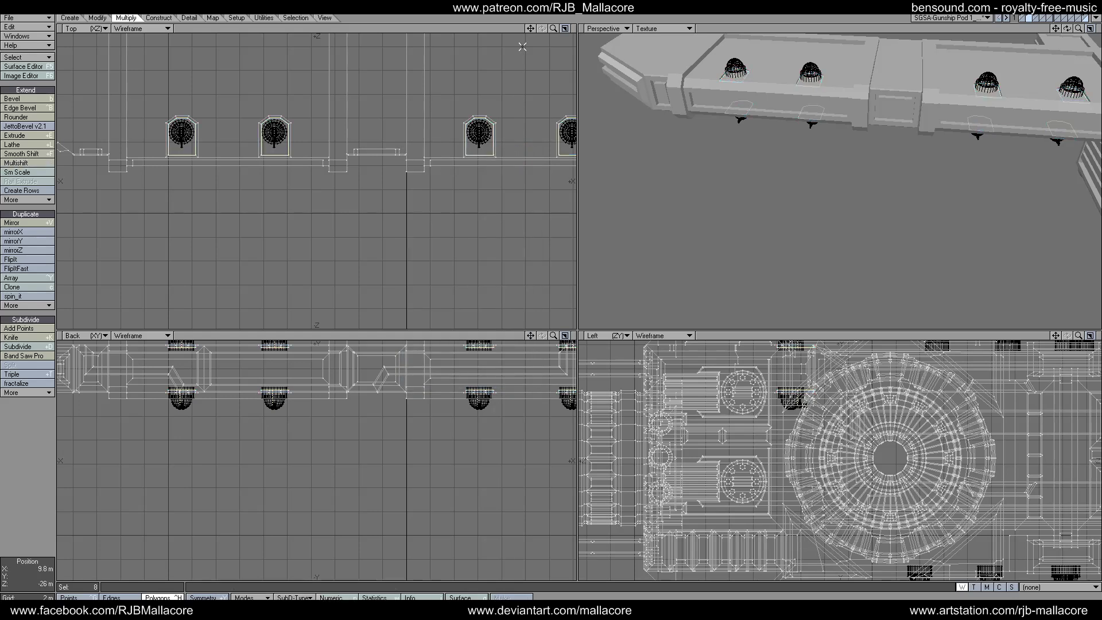
- Knife straight across all the sunken plates just outboard of the domes, parallel to the arm's edge
{"action": "left_click_drag", "start_coordinate": [531, 28], "coordinate": [478, 29]}
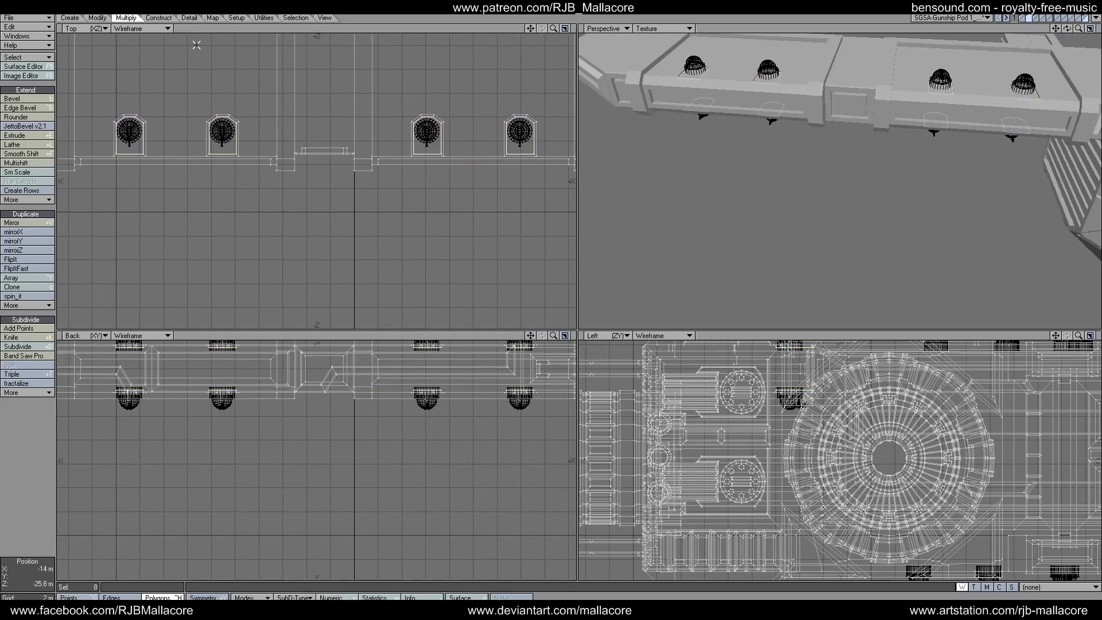
{"action": "left_click", "coordinate": [11, 337]}
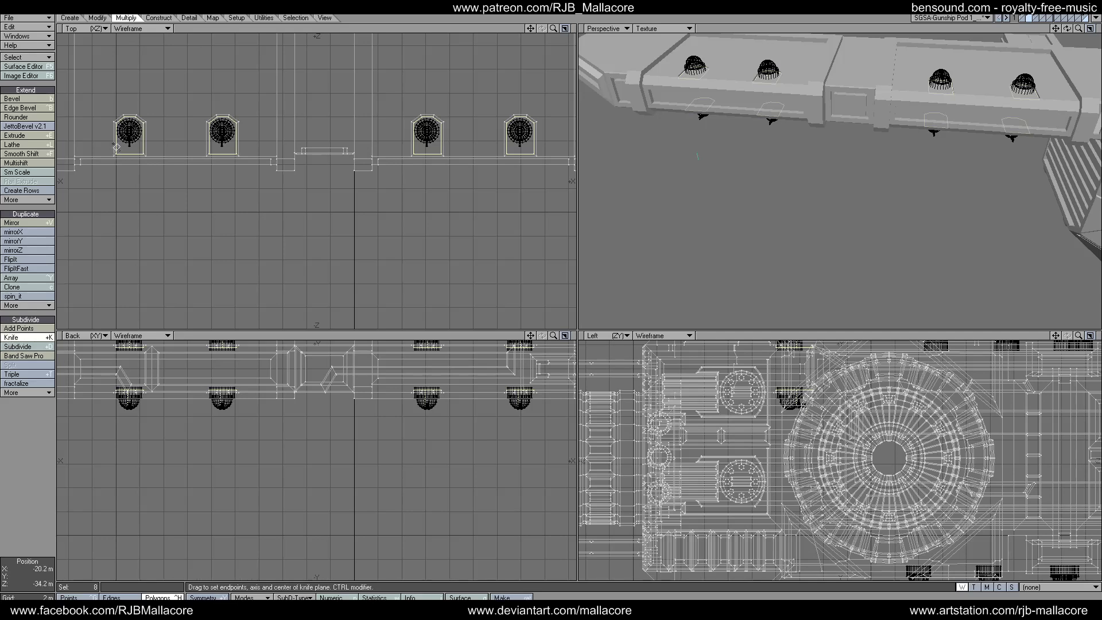
{"action": "left_click_drag", "start_coordinate": [114, 143], "coordinate": [541, 148]}
{"action": "left_click_drag", "start_coordinate": [542, 148], "coordinate": [543, 148]}
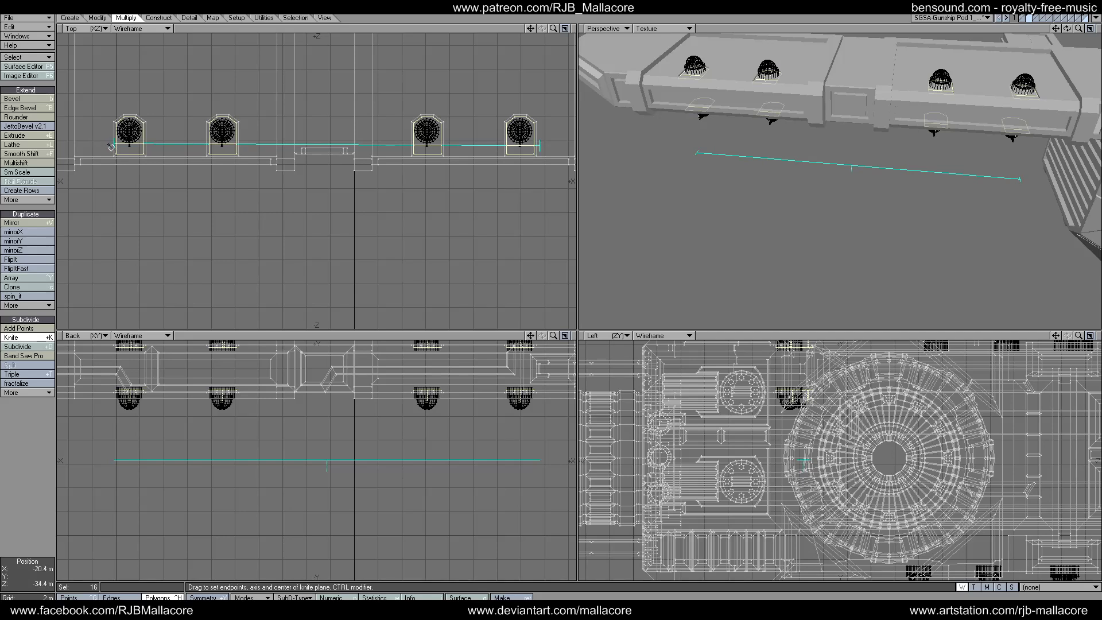
{"action": "left_click_drag", "start_coordinate": [107, 143], "coordinate": [107, 146]}
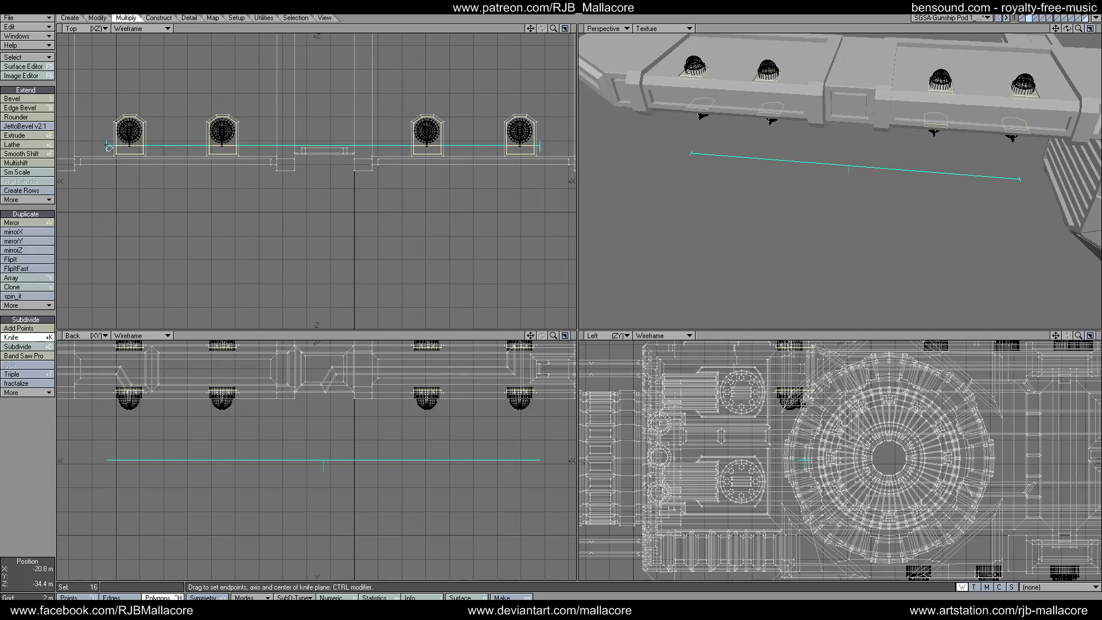
{"action": "key", "text": "space"}
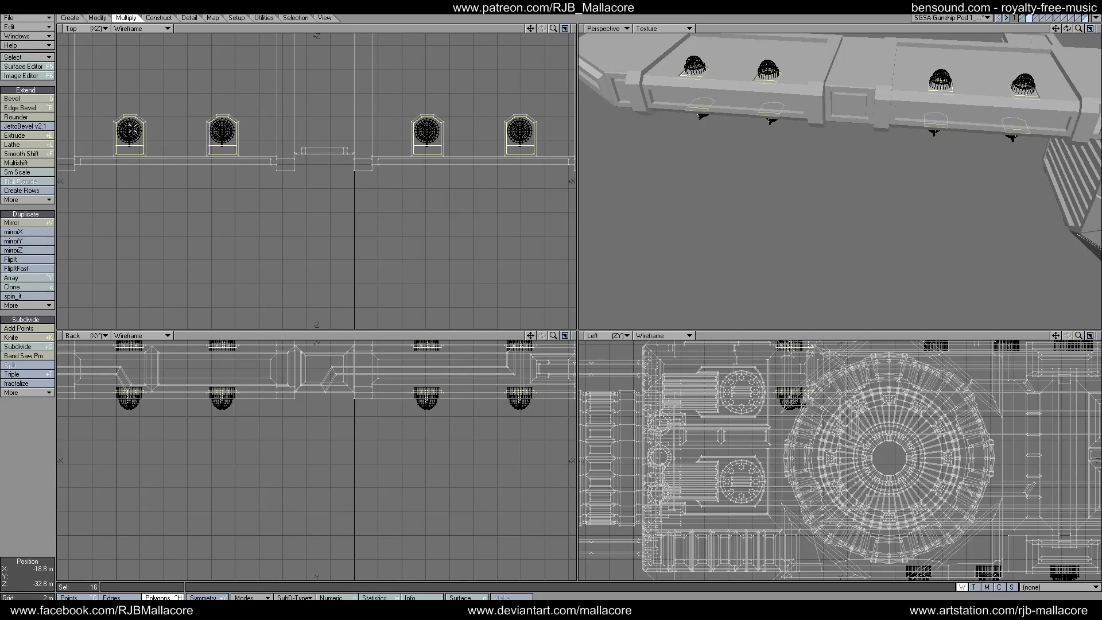
- Bevel only the narrow outer strips of the sunken plates with a 100 mm shift and 100 mm inset
{"action": "left_click_drag", "start_coordinate": [130, 131], "coordinate": [520, 131]}
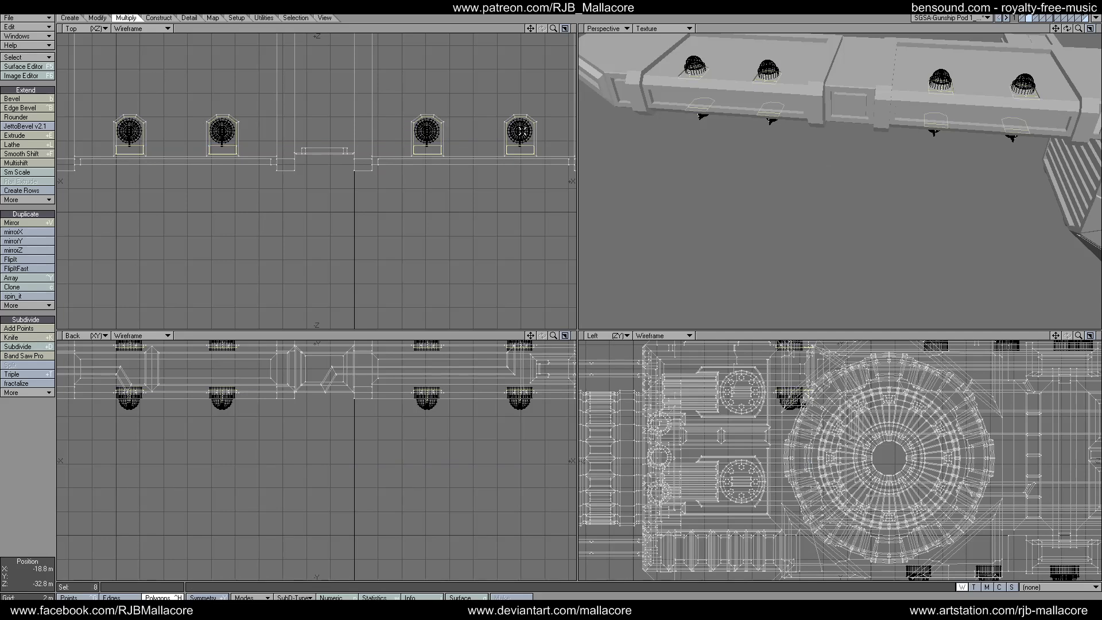
{"action": "left_click", "coordinate": [34, 100]}
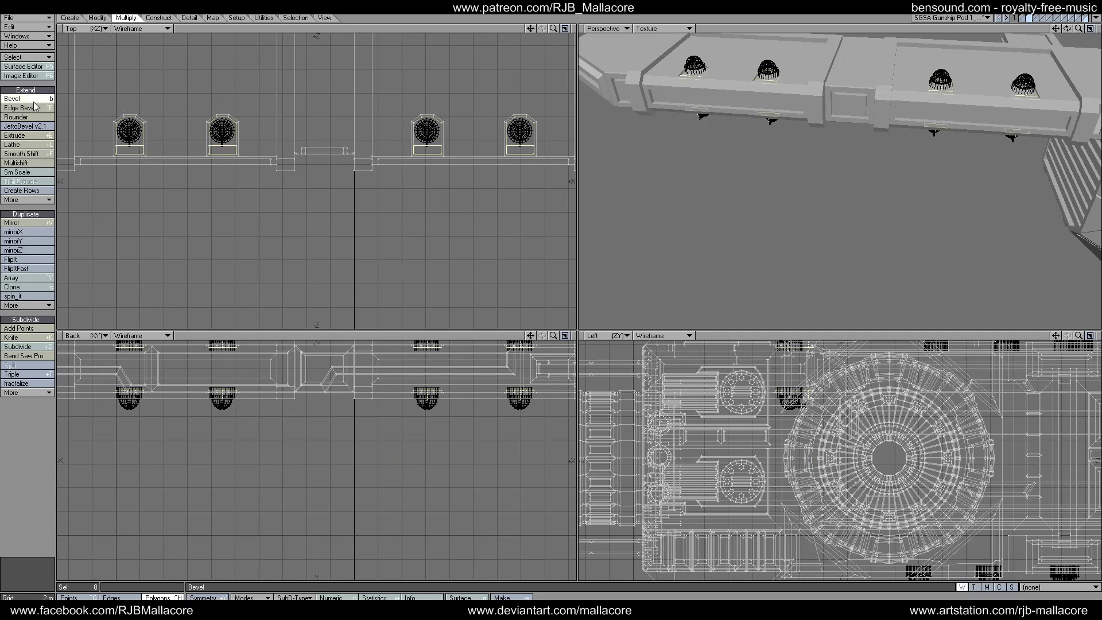
{"action": "type", "text": "n"}
{"action": "type", "text": "1"}
{"action": "key", "text": "Tab"}
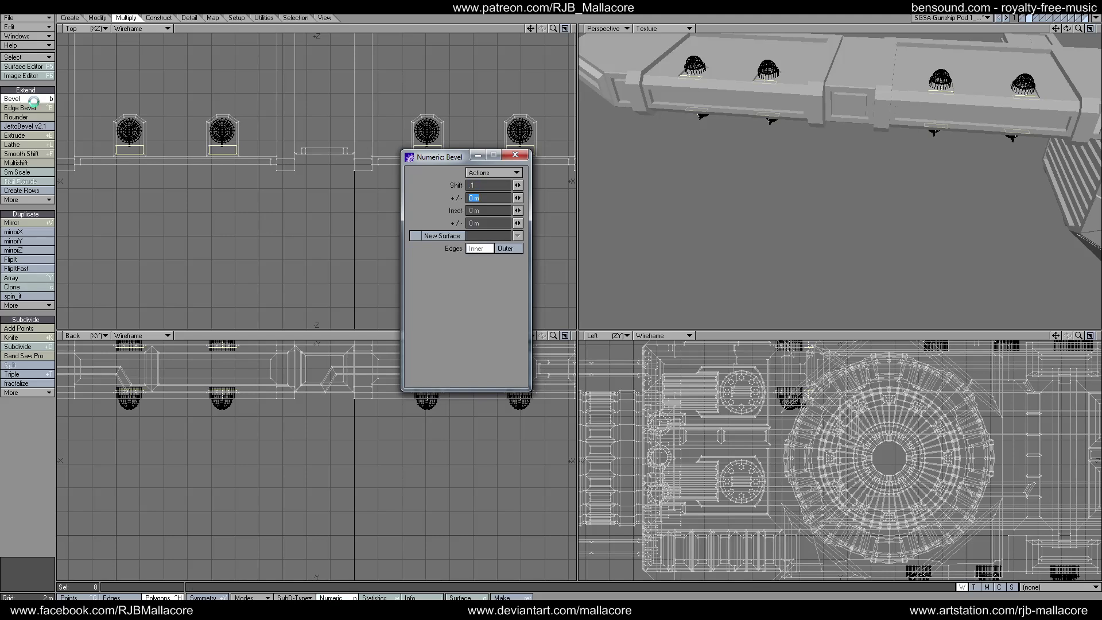
{"action": "key", "text": "Tab"}
{"action": "type", "text": "1"}
{"action": "key", "text": "Tab"}
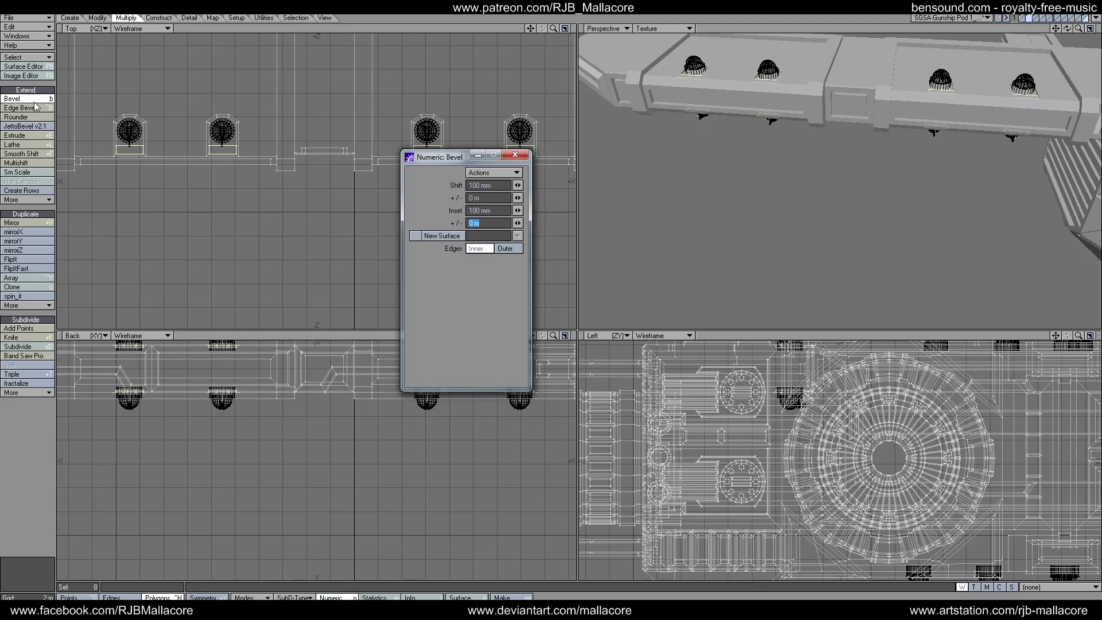
{"action": "left_click", "coordinate": [515, 154]}
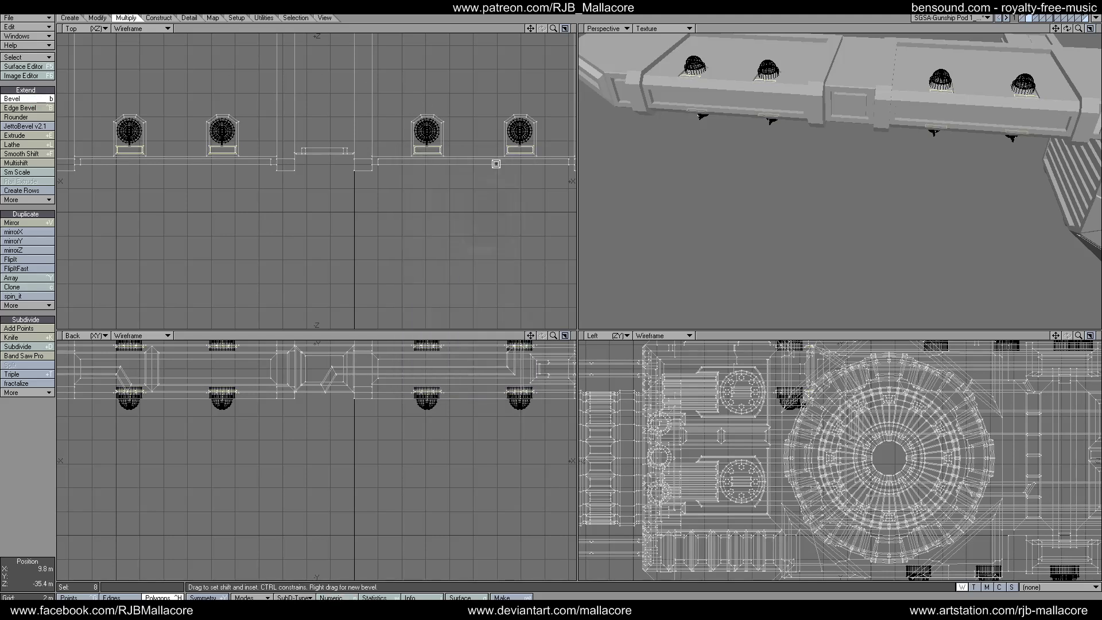
{"action": "key", "text": "space"}
- Clear the polygon selection and make the dome layer the only active layer
{"action": "left_click", "coordinate": [23, 450]}
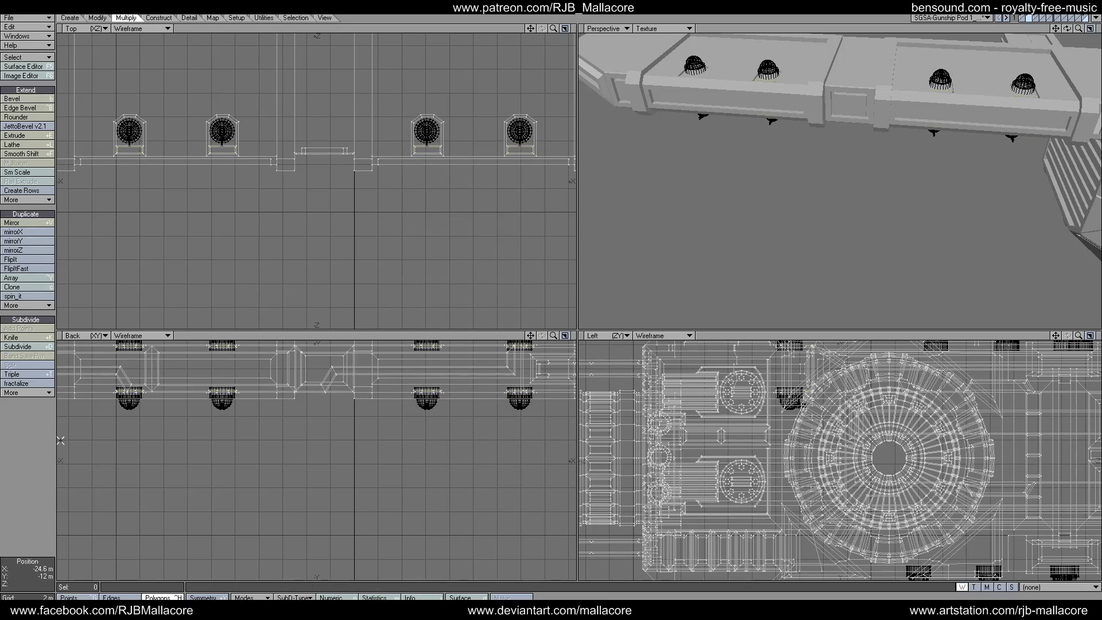
{"action": "left_click", "coordinate": [1036, 18]}
{"action": "left_click", "coordinate": [1086, 18]}
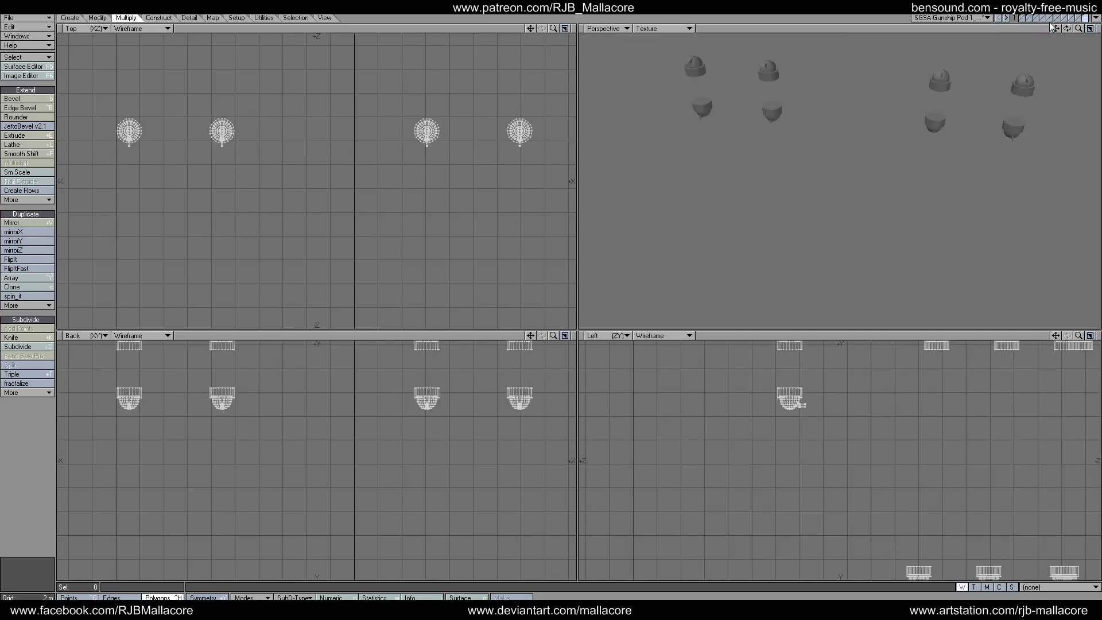
- With the arm and plate layers displayed for reference, select the four underside arm domes and shift them slightly to fit their recessed plates
{"action": "left_click", "coordinate": [1037, 20]}
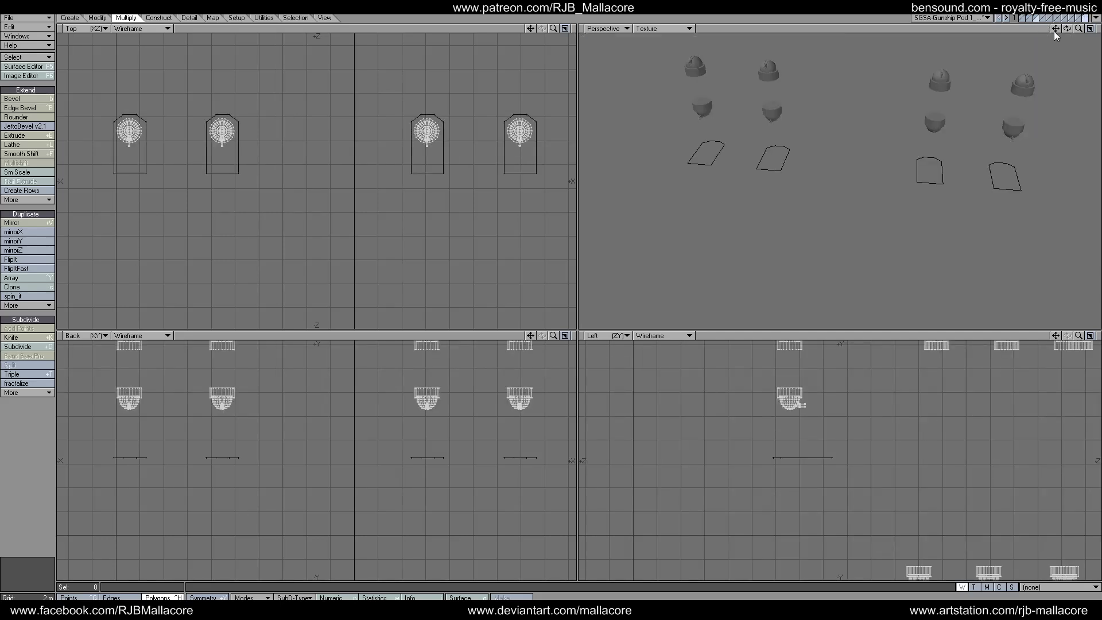
{"action": "left_click", "coordinate": [1031, 23]}
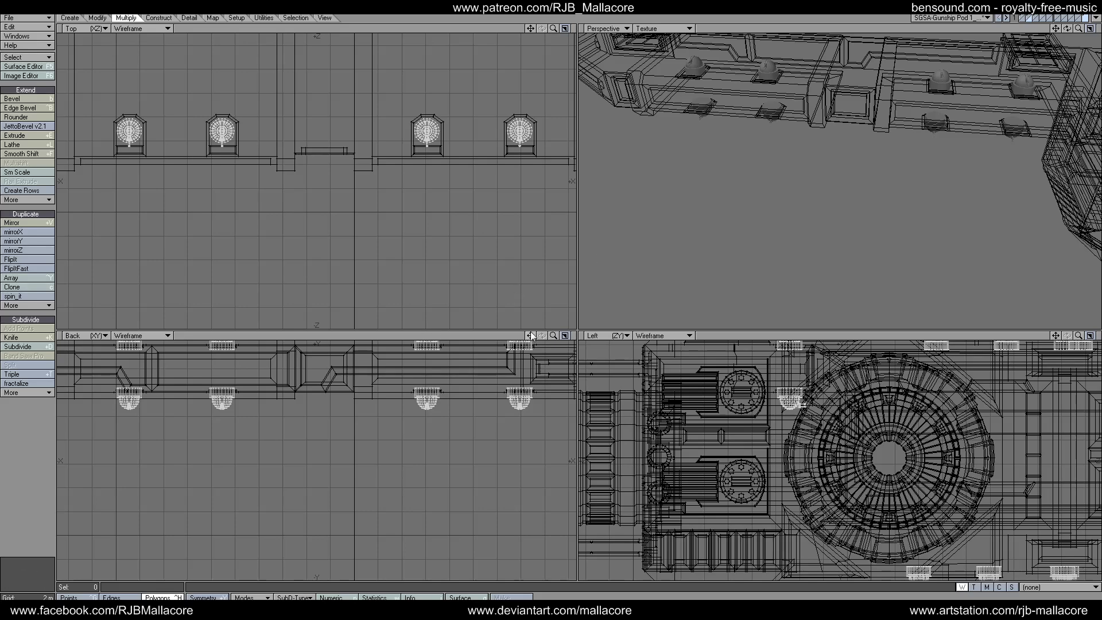
{"action": "left_click_drag", "start_coordinate": [530, 335], "coordinate": [529, 361]}
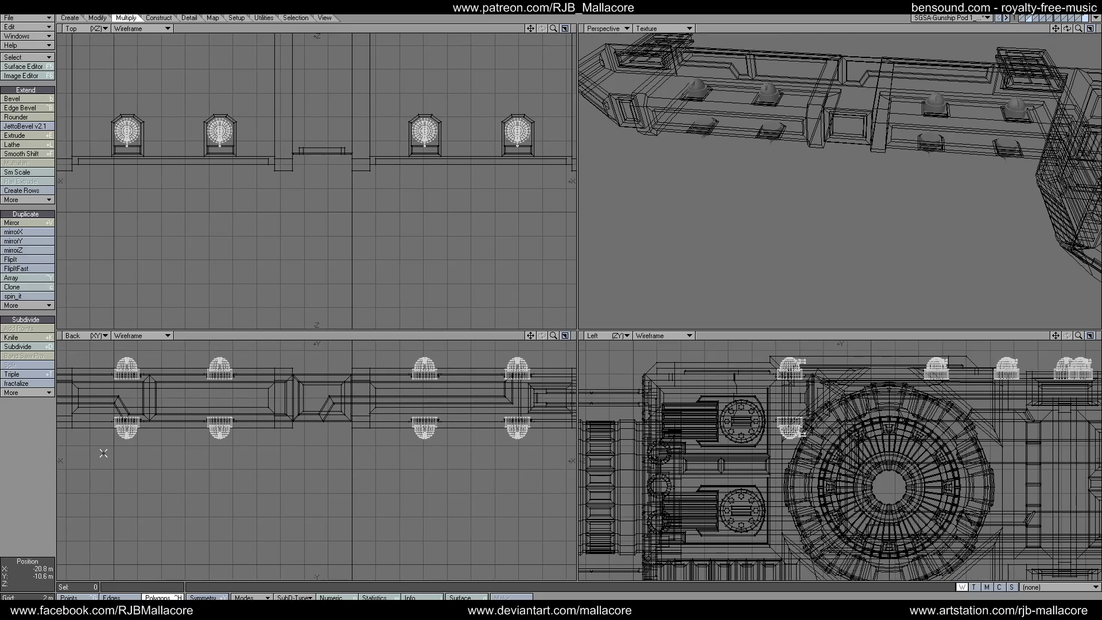
{"action": "mouse_move", "coordinate": [97, 441]}
{"action": "right_mouse_down"}
{"action": "mouse_move", "coordinate": [106, 402]}
{"action": "mouse_move", "coordinate": [444, 400]}
{"action": "mouse_move", "coordinate": [546, 453]}
{"action": "mouse_move", "coordinate": [48, 477]}
{"action": "right_mouse_up"}
{"action": "key", "text": "t"}
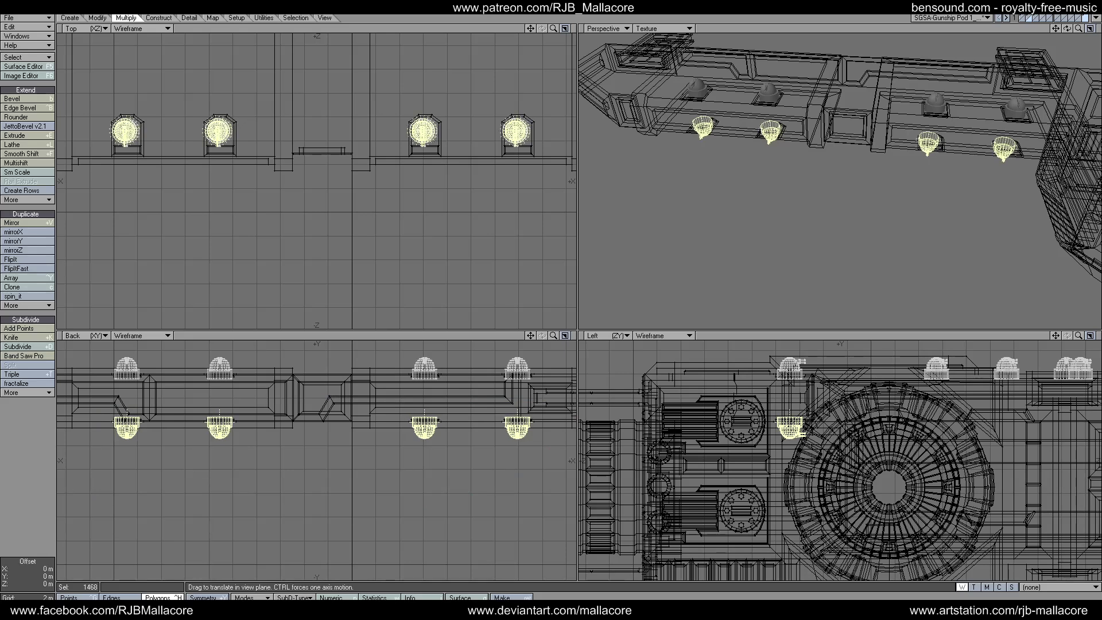
{"action": "left_click_drag", "start_coordinate": [220, 430], "coordinate": [222, 430]}
{"action": "left_click", "coordinate": [29, 517]}
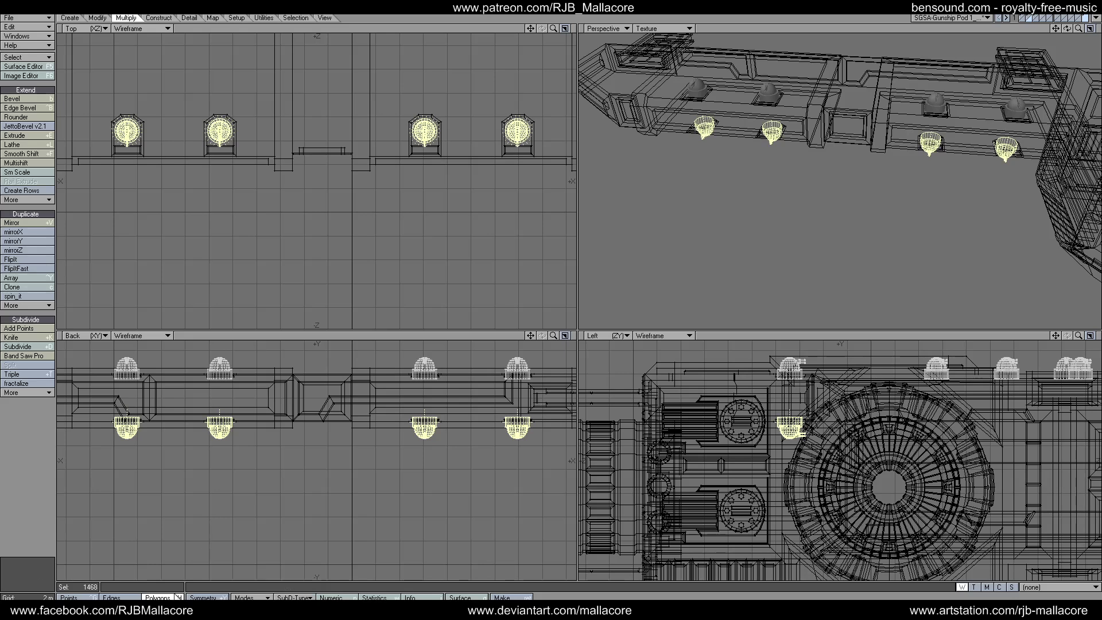
- Select the four domes on top of the arm, move them -200 mm in Y onto their plates, and clear the selection
{"action": "key", "text": "/"}
{"action": "mouse_move", "coordinate": [95, 364]}
{"action": "right_mouse_down"}
{"action": "mouse_move", "coordinate": [216, 345]}
{"action": "mouse_move", "coordinate": [554, 363]}
{"action": "mouse_move", "coordinate": [465, 396]}
{"action": "mouse_move", "coordinate": [172, 389]}
{"action": "mouse_move", "coordinate": [99, 364]}
{"action": "right_mouse_up"}
{"action": "key", "text": "t"}
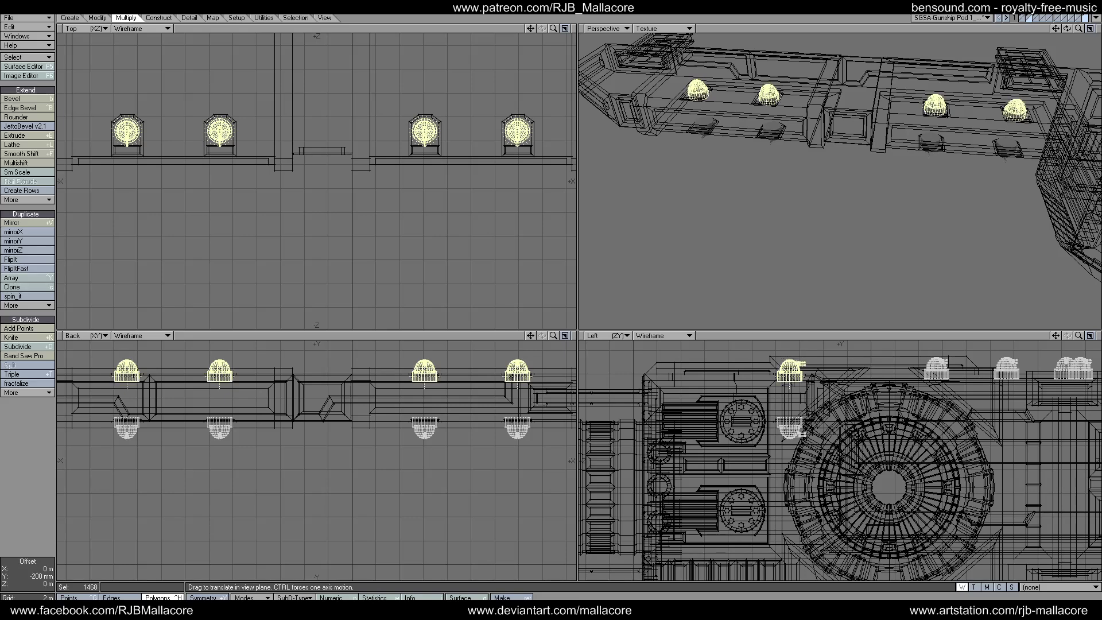
{"action": "left_click", "coordinate": [167, 596]}
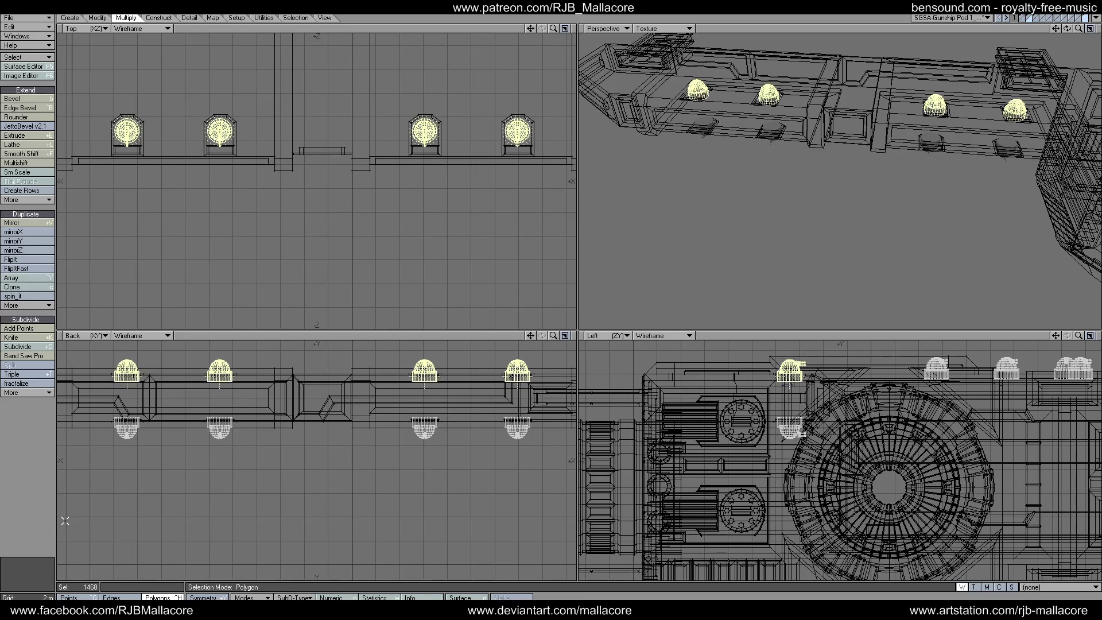
{"action": "left_click", "coordinate": [36, 514]}
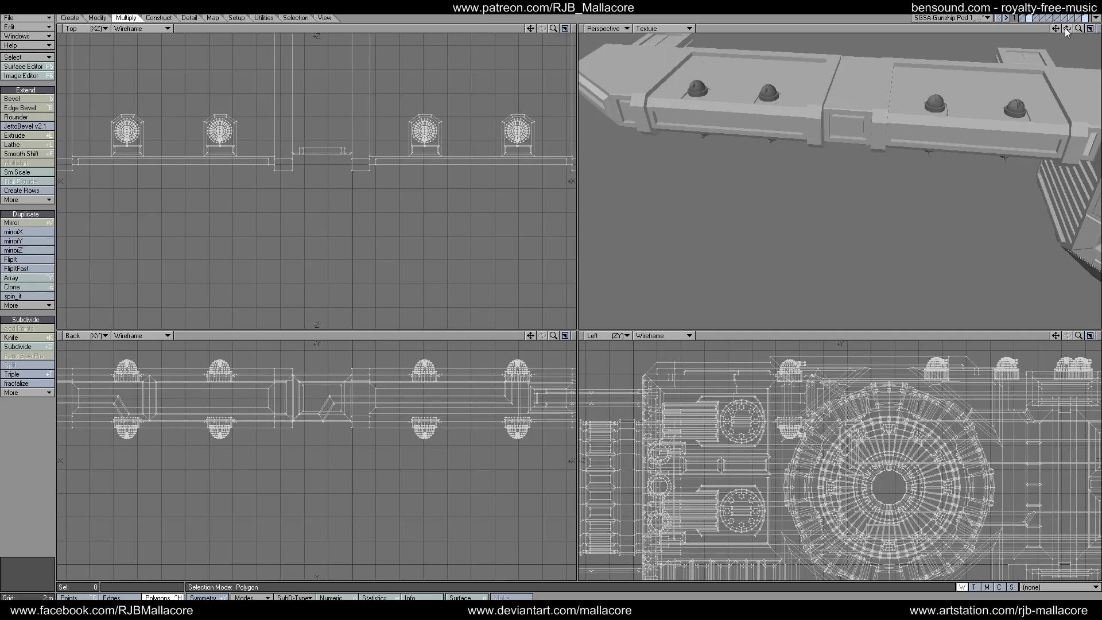
- Inspect the domes together with the whole ship, and delete the leftover plate cutting shapes from the template layer
{"action": "left_click_drag", "start_coordinate": [1068, 29], "coordinate": [955, 86]}
{"action": "left_click", "coordinate": [1022, 19]}
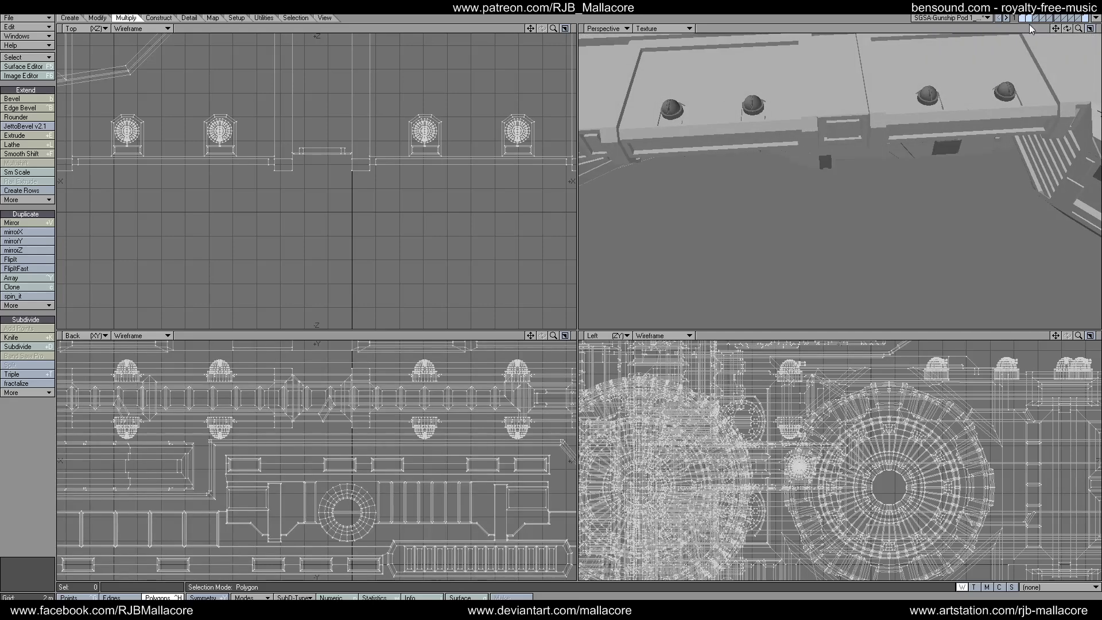
{"action": "left_click_drag", "start_coordinate": [1080, 30], "coordinate": [864, 115]}
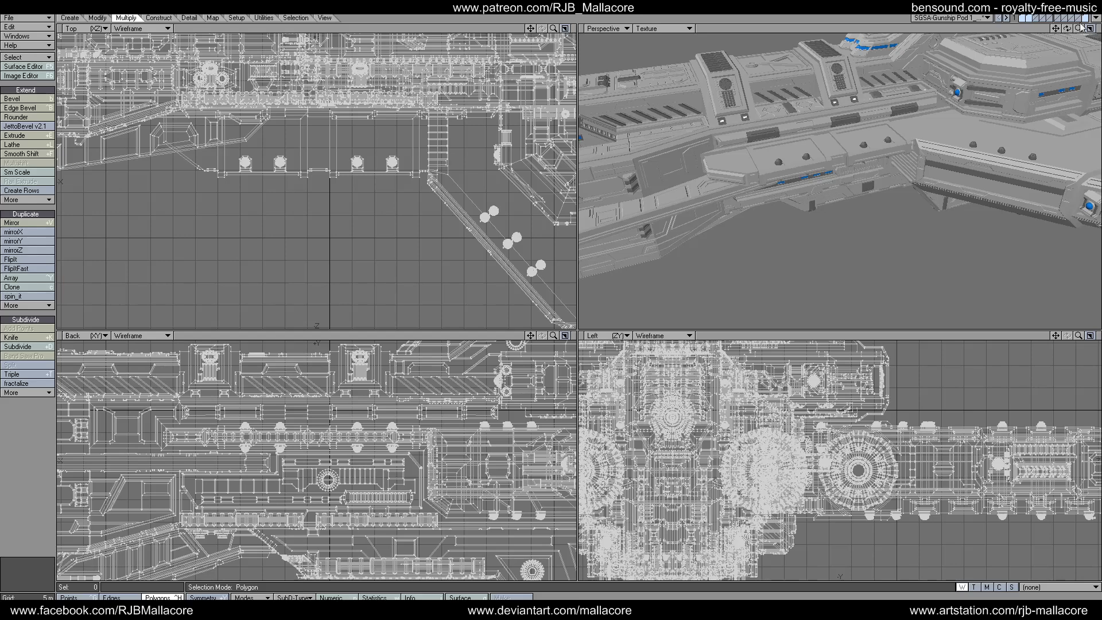
{"action": "left_click", "coordinate": [1037, 18]}
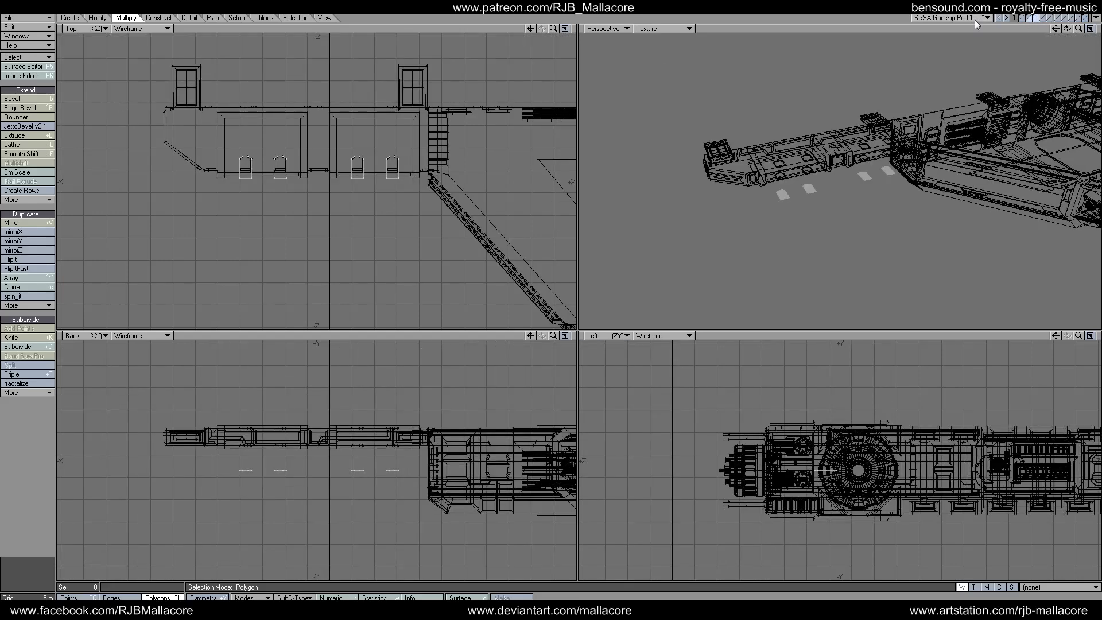
{"action": "key", "text": "Delete"}
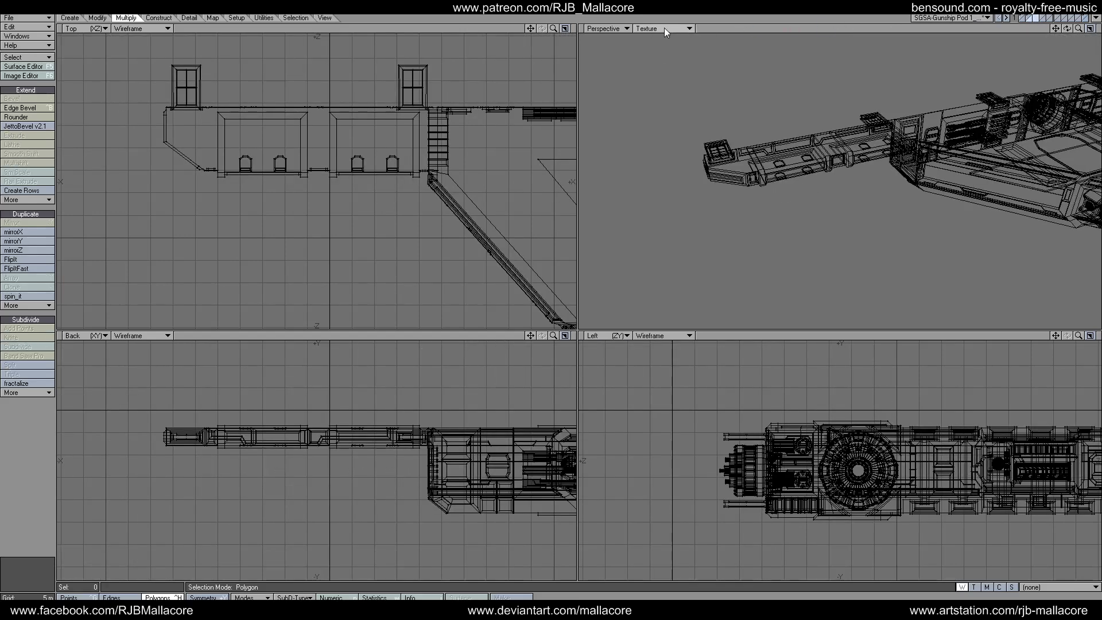
- Draw a flat rectangular box along the outboard side of the arm's first large panel, with its outer corner at about X -24 m, Z -32 m
{"action": "left_click_drag", "start_coordinate": [552, 28], "coordinate": [655, 54]}
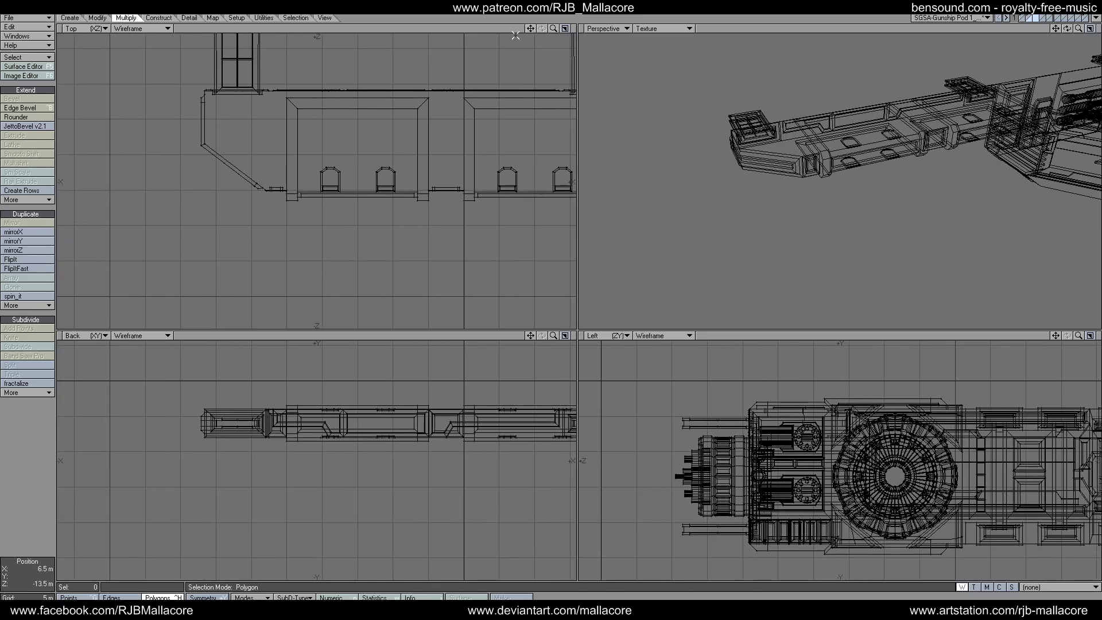
{"action": "left_click", "coordinate": [70, 17]}
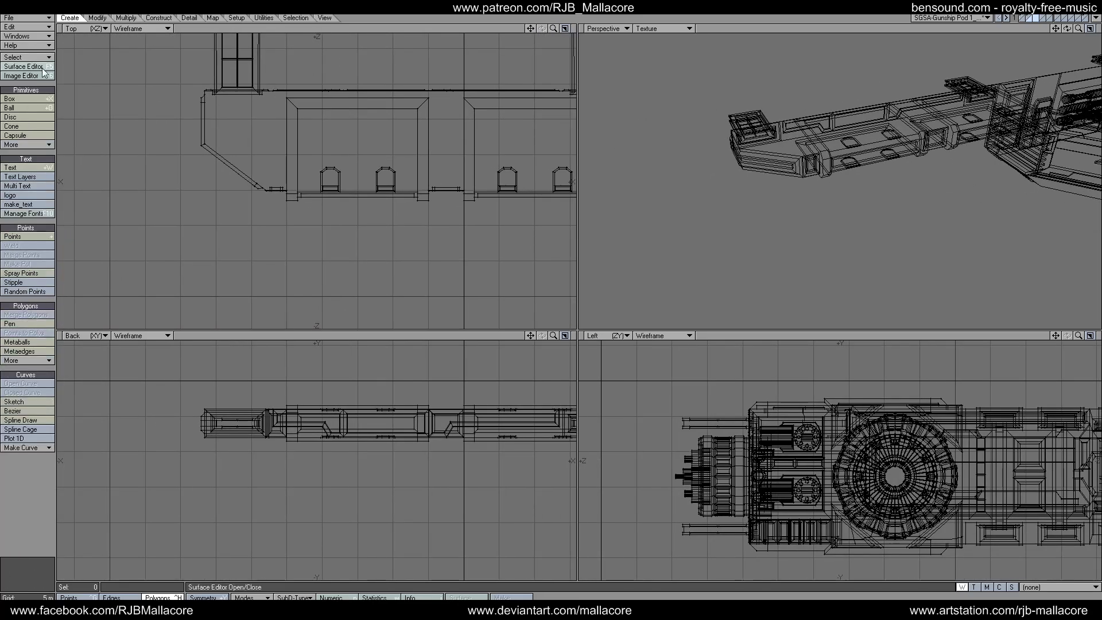
{"action": "left_click", "coordinate": [23, 98]}
{"action": "left_click_drag", "start_coordinate": [317, 108], "coordinate": [295, 169]}
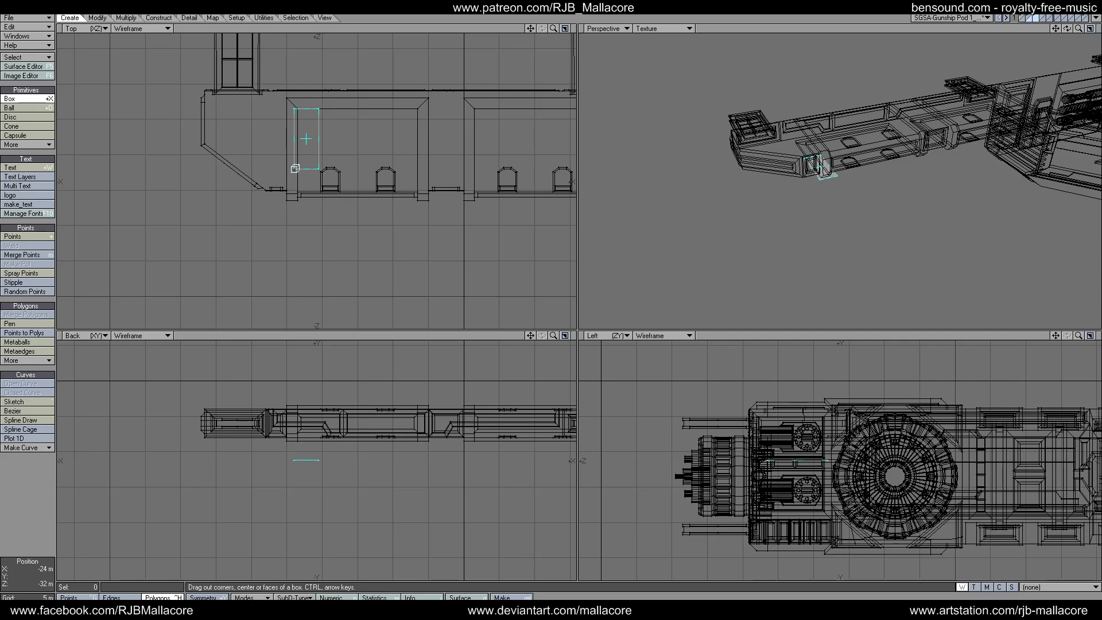
{"action": "key", "text": "space"}
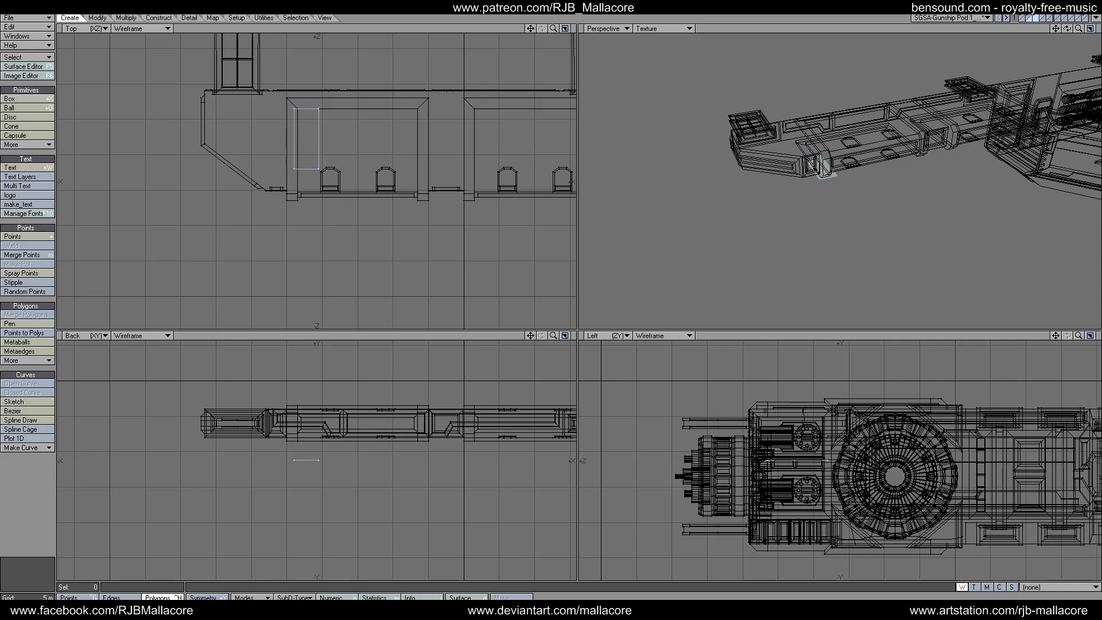
- Knife straight across the flat box at about Z -29 m, near its dome end
{"action": "left_click", "coordinate": [127, 17]}
{"action": "left_click", "coordinate": [100, 18]}
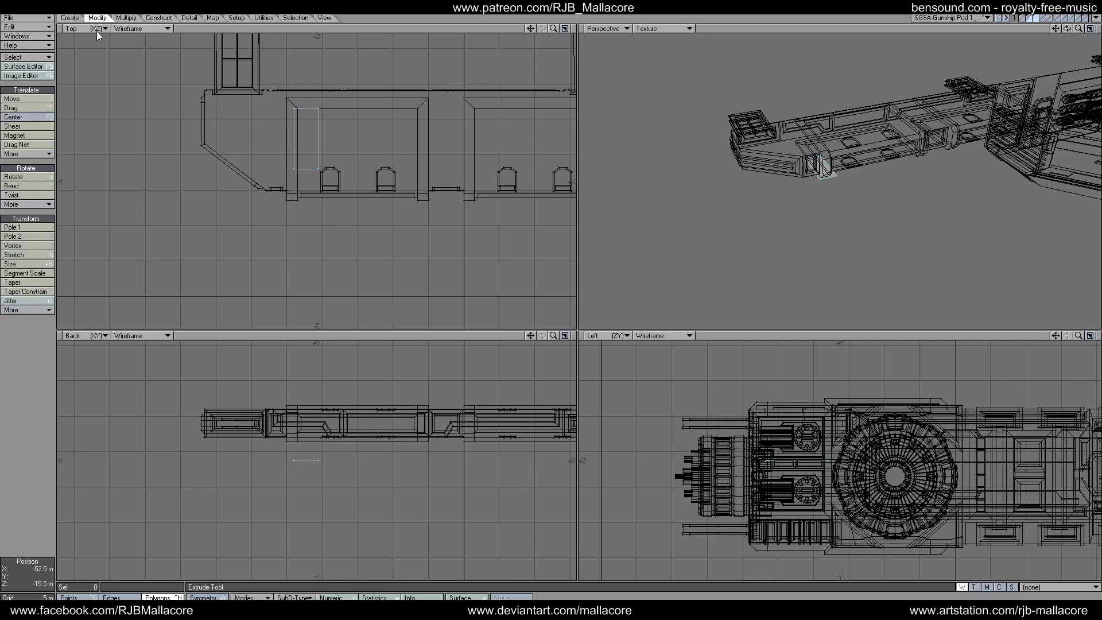
{"action": "left_click", "coordinate": [126, 18]}
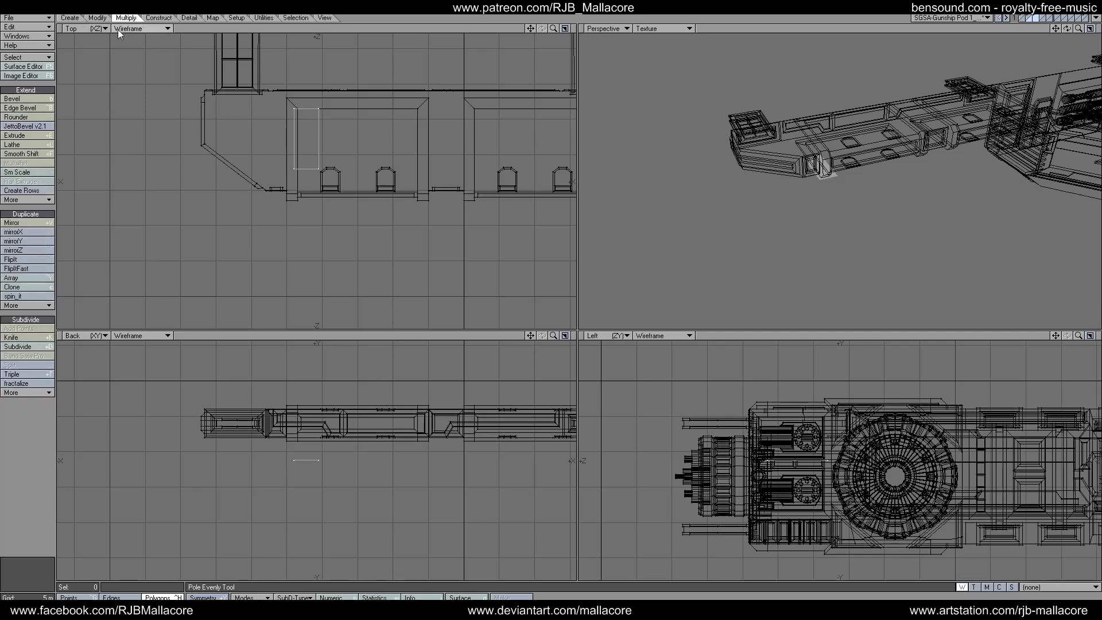
{"action": "left_click", "coordinate": [17, 338]}
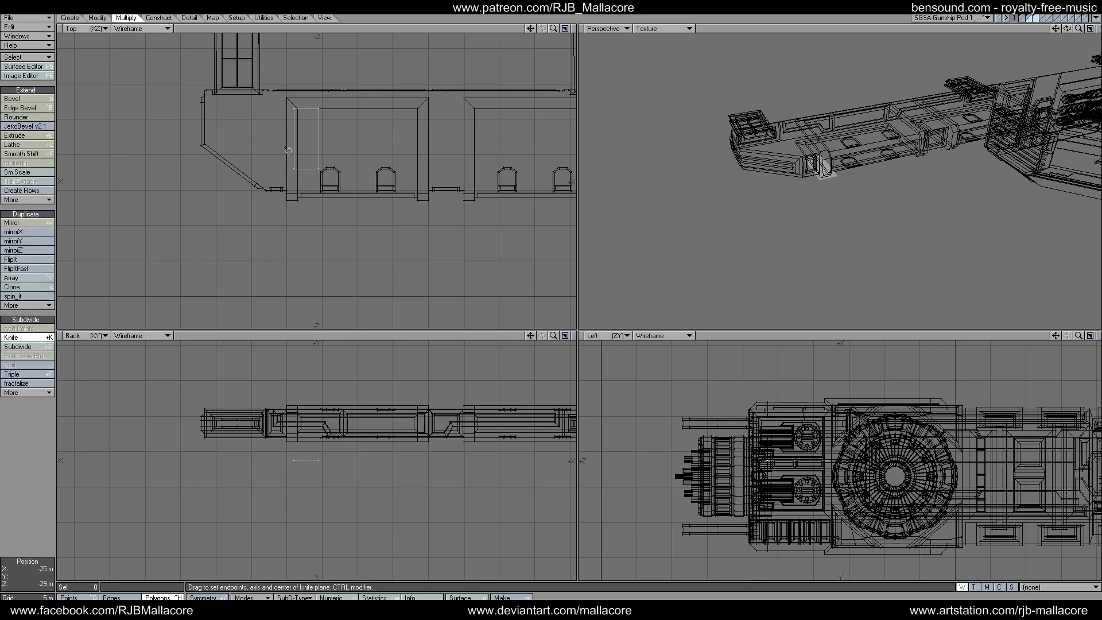
{"action": "left_click_drag", "start_coordinate": [286, 152], "coordinate": [325, 153]}
{"action": "key", "text": "space"}
- Move the box's inner corner at the dome end across to its outer side to form an angled end
{"action": "left_click", "coordinate": [97, 18]}
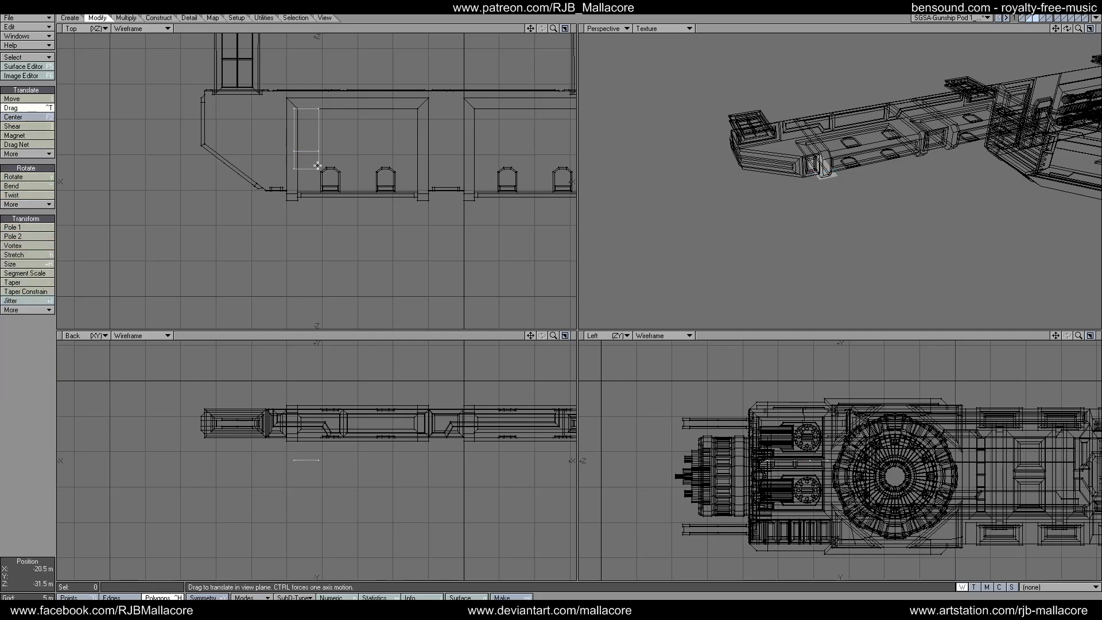
{"action": "left_click_drag", "start_coordinate": [319, 170], "coordinate": [311, 169]}
{"action": "left_click", "coordinate": [156, 596]}
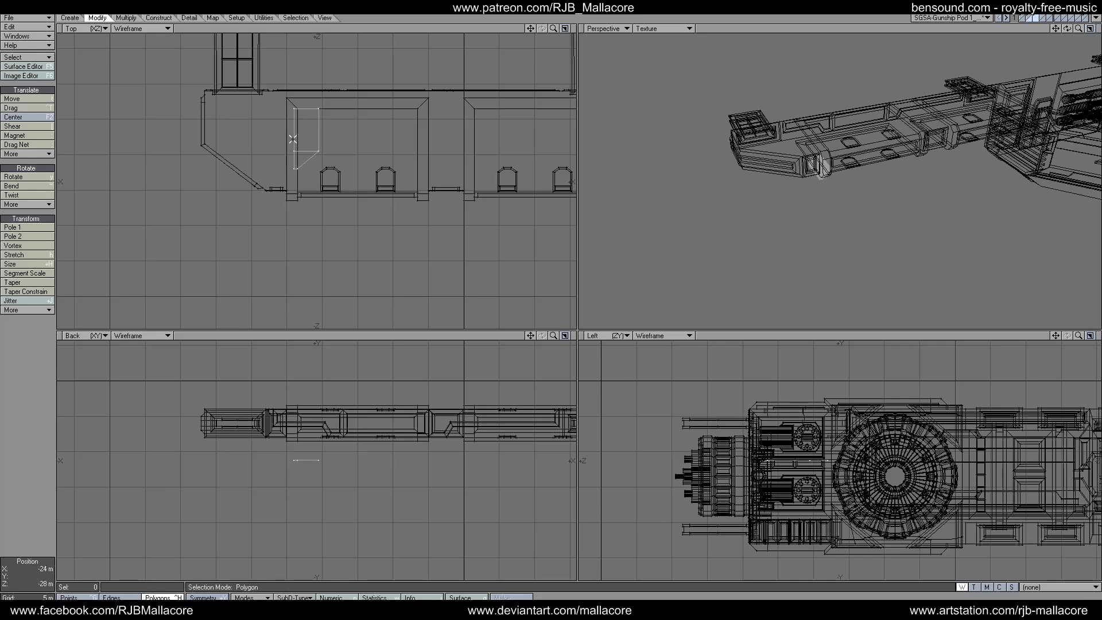
- Merge the two halves of the angled shape into one polygon and remove the leftover point on its straight side
{"action": "key", "text": "period"}
{"action": "key", "text": "period"}
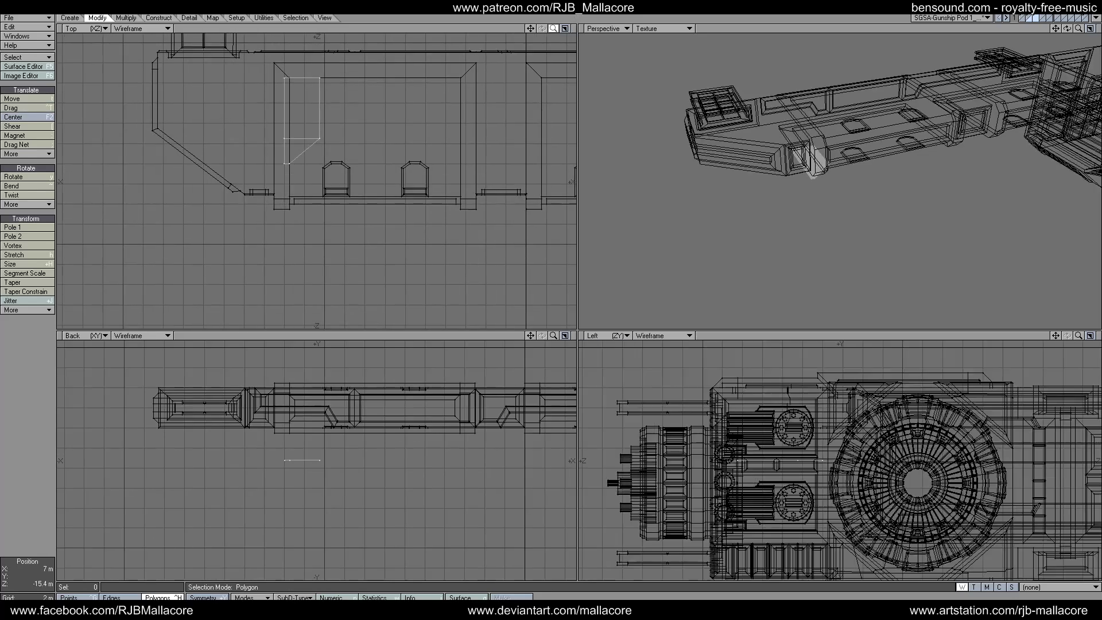
{"action": "left_click", "coordinate": [17, 107]}
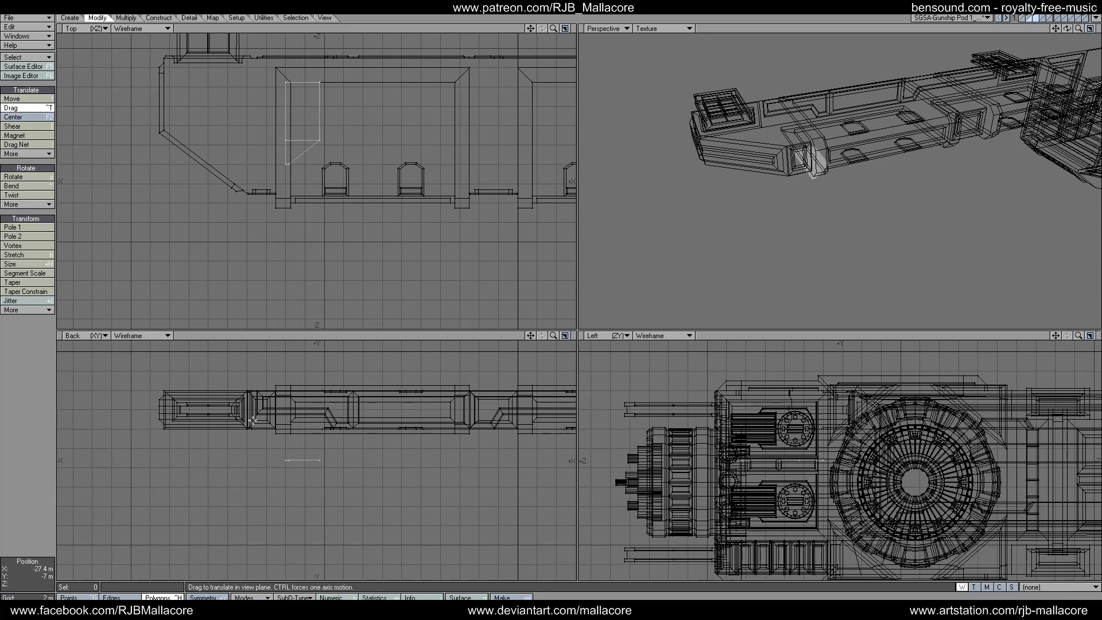
{"action": "key", "text": "space"}
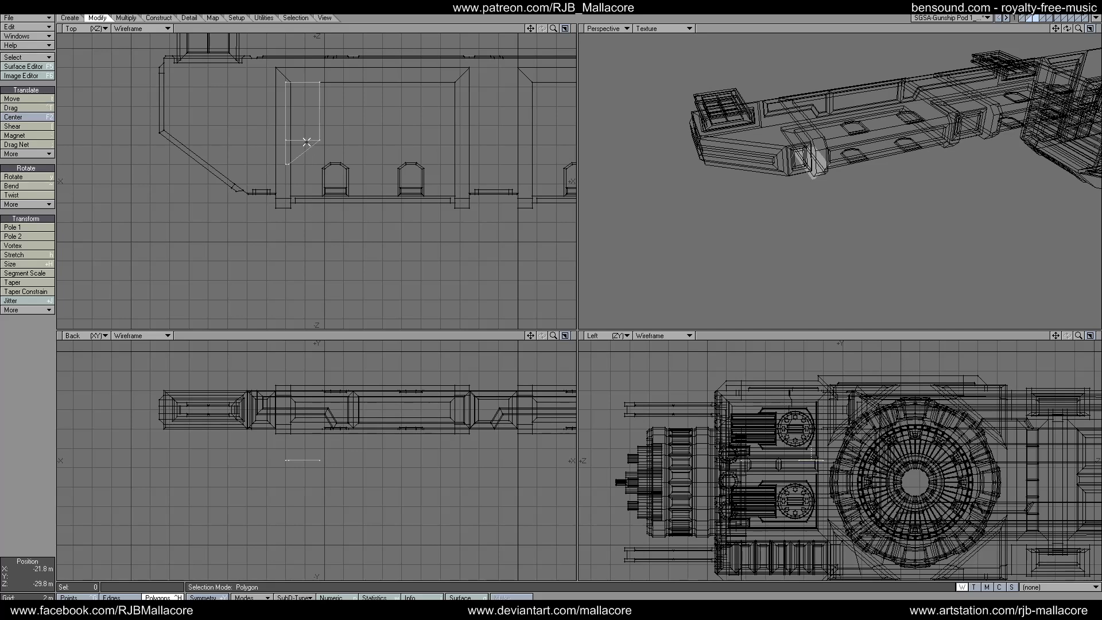
{"action": "left_click_drag", "start_coordinate": [306, 142], "coordinate": [306, 136]}
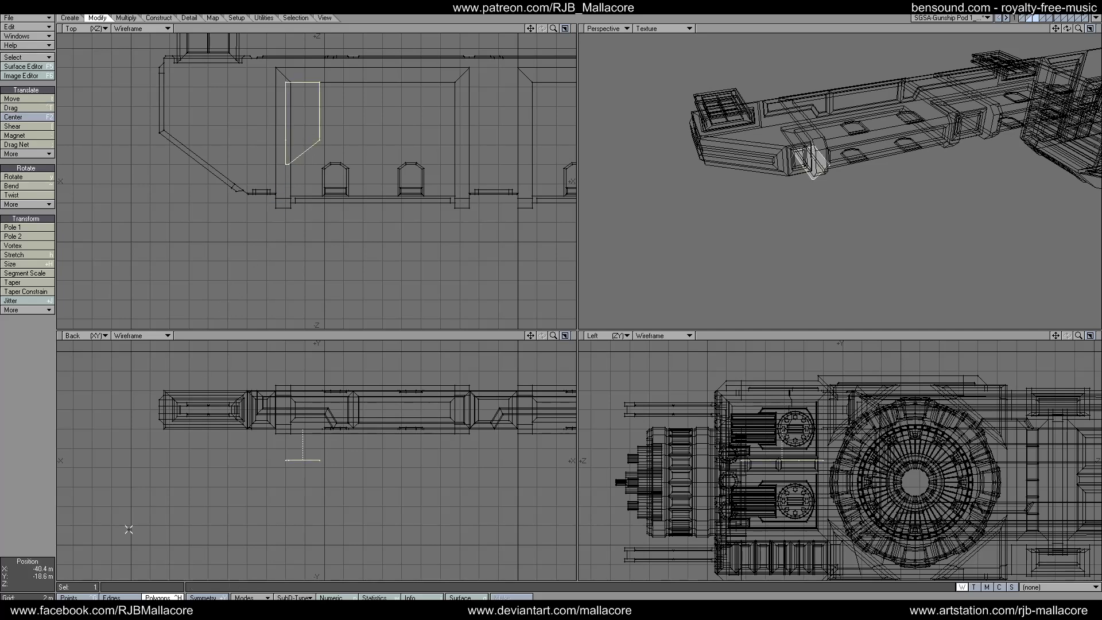
{"action": "left_click", "coordinate": [69, 597]}
{"action": "left_click", "coordinate": [287, 140]}
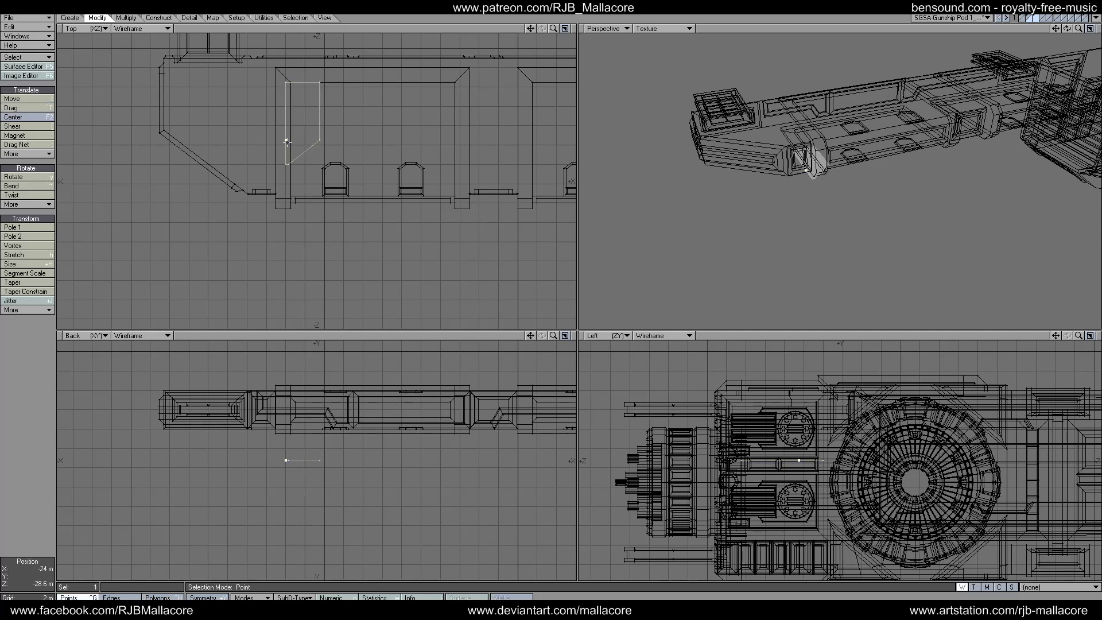
{"action": "left_click", "coordinate": [274, 187]}
- Draw a long, narrow flat box beside the angled shape, ending just short of the first dome plate
{"action": "left_click", "coordinate": [69, 18]}
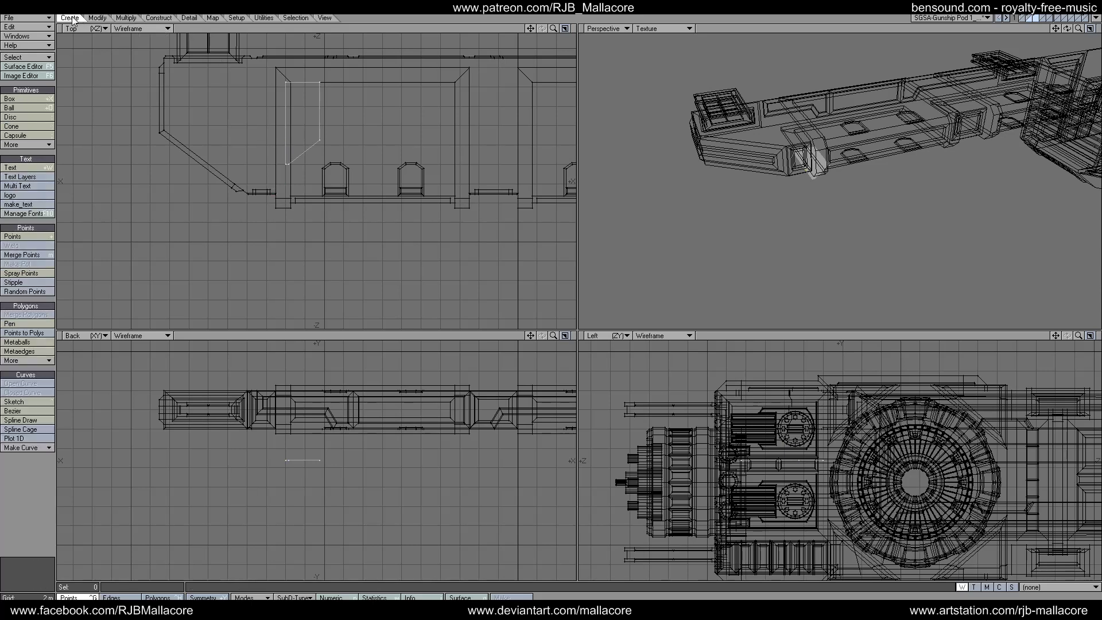
{"action": "left_click", "coordinate": [10, 99]}
{"action": "left_click", "coordinate": [12, 101]}
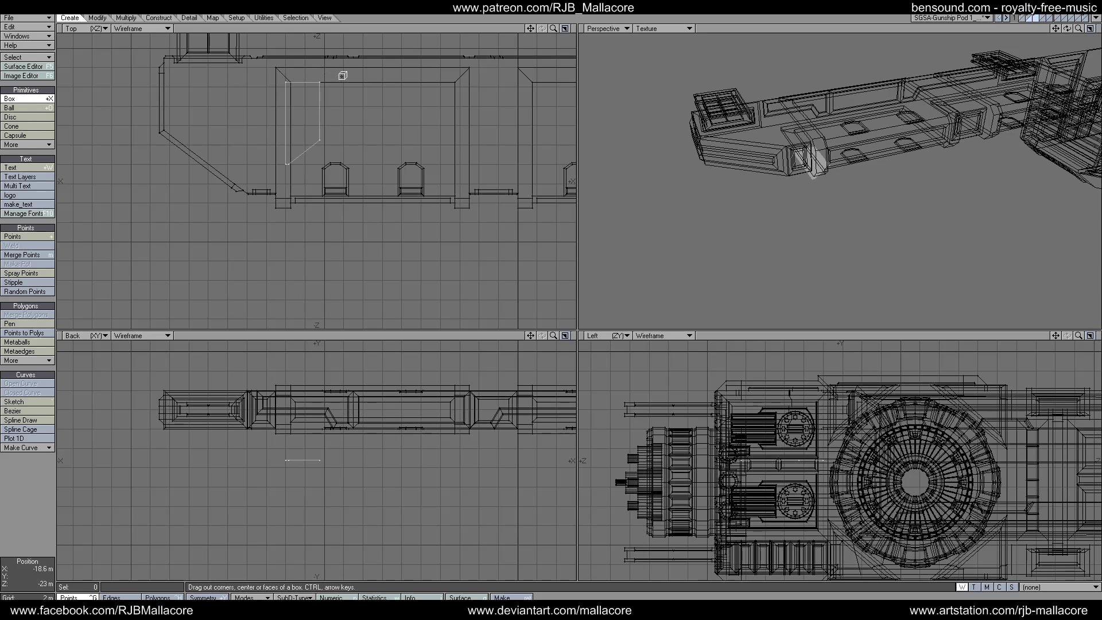
{"action": "left_click_drag", "start_coordinate": [327, 79], "coordinate": [340, 159]}
{"action": "key", "text": "space"}
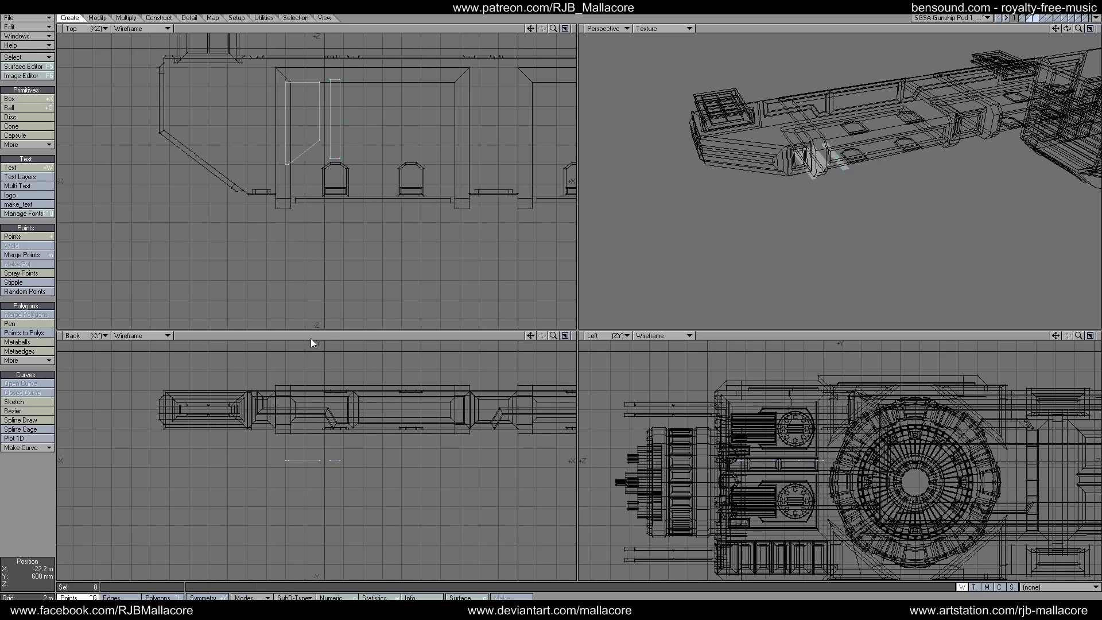
- Select the angled shape and the narrow strip, and mirror both across the arm panel's centre at X -15 m
{"action": "key", "text": "ctrl+h"}
{"action": "left_click", "coordinate": [313, 127]}
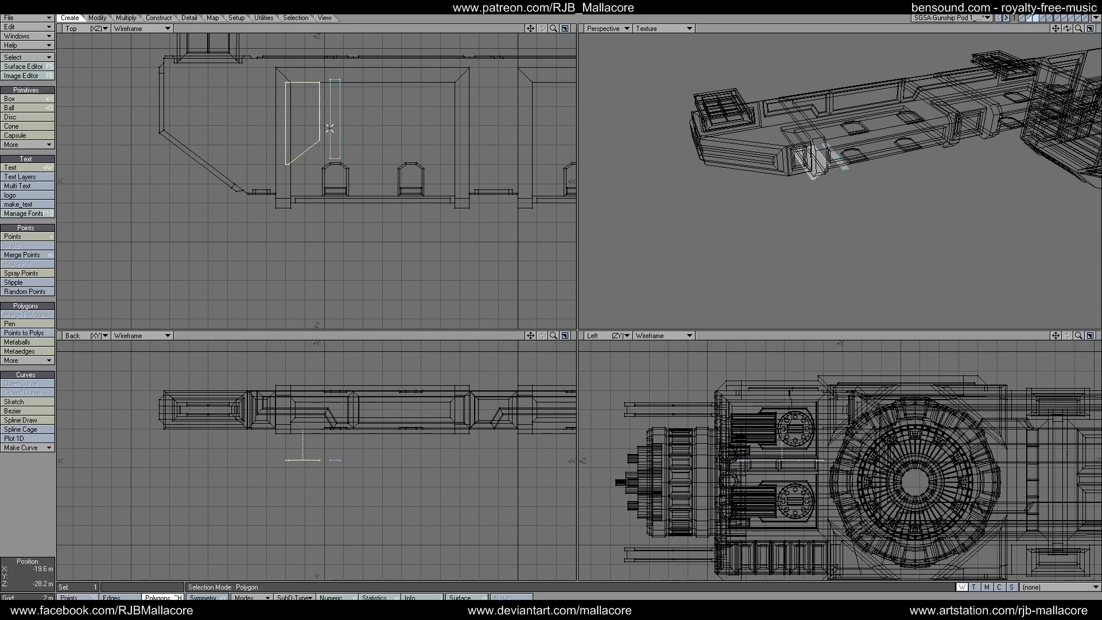
{"action": "left_click", "coordinate": [333, 129]}
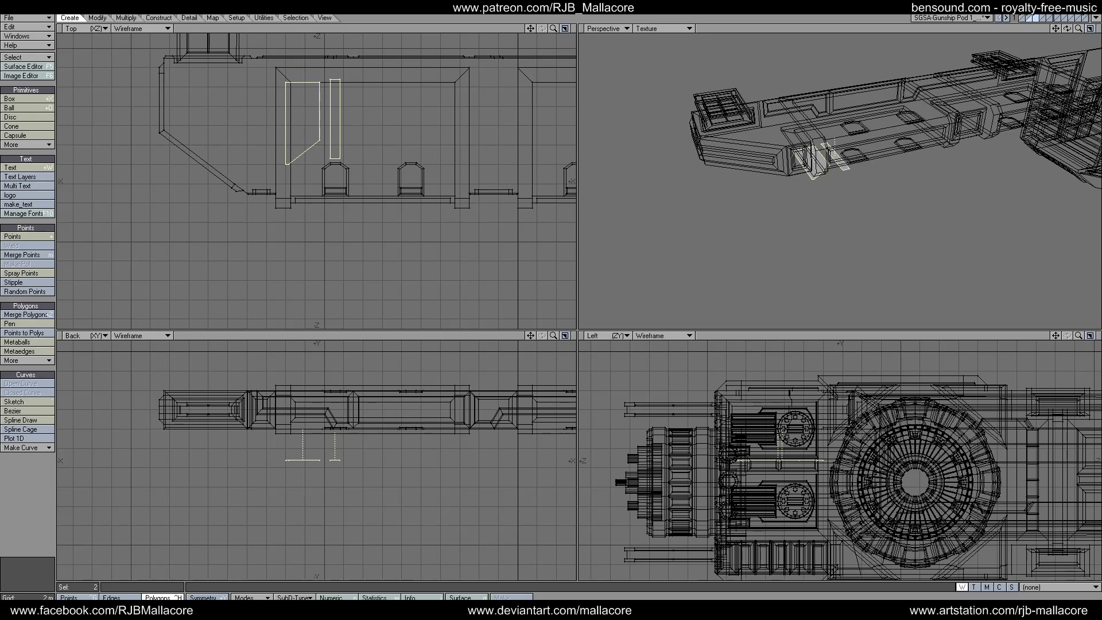
{"action": "left_click", "coordinate": [120, 19]}
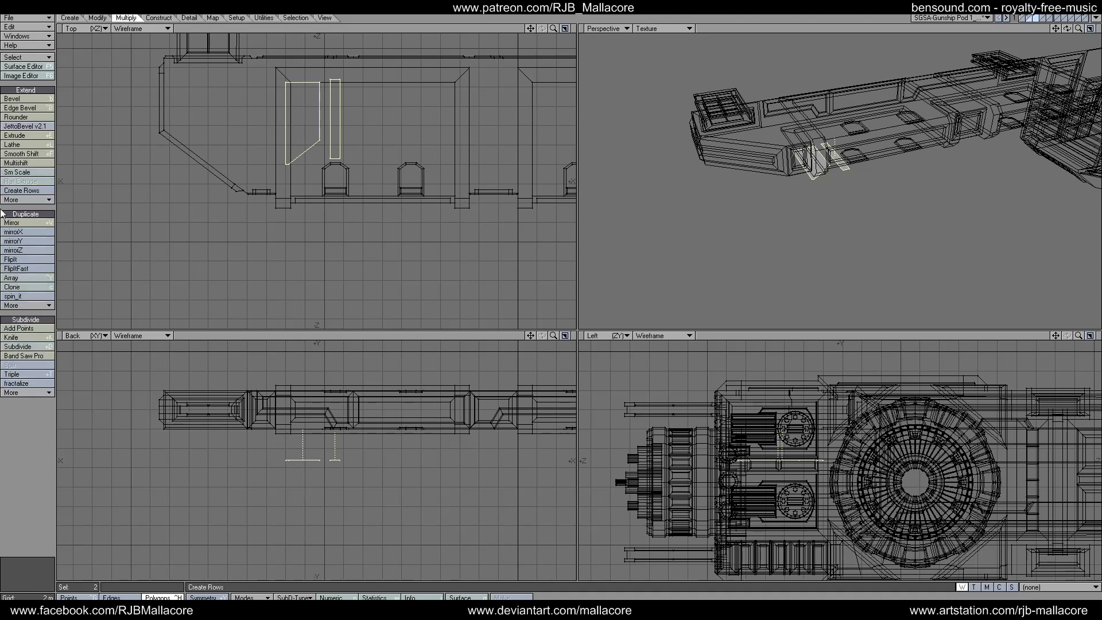
{"action": "left_click", "coordinate": [14, 223]}
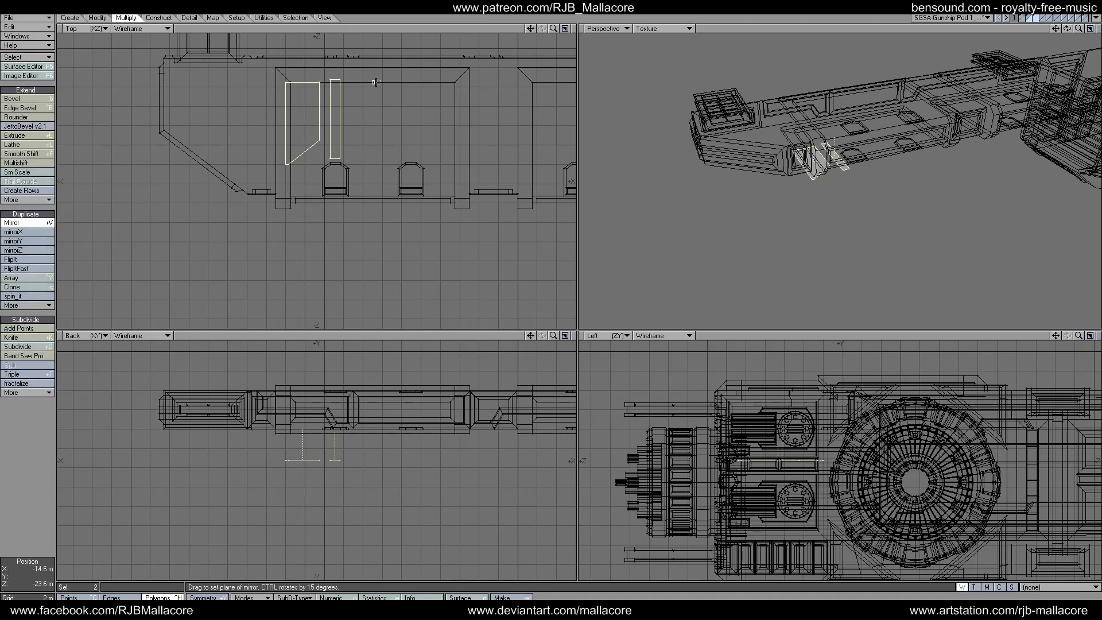
{"action": "left_click_drag", "start_coordinate": [373, 147], "coordinate": [372, 89]}
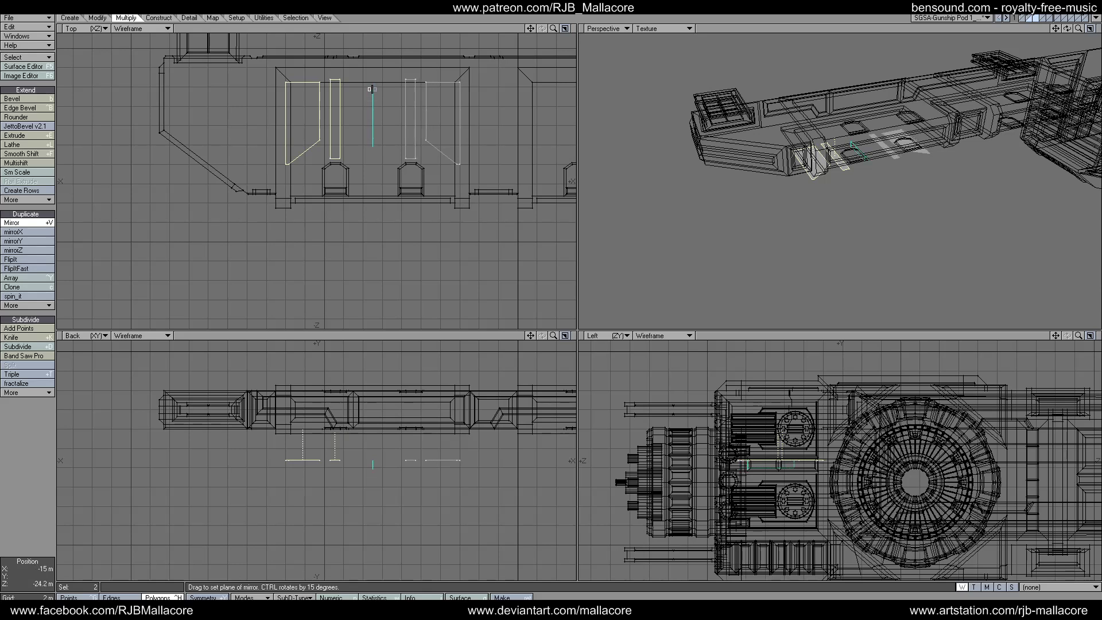
{"action": "key", "text": "space"}
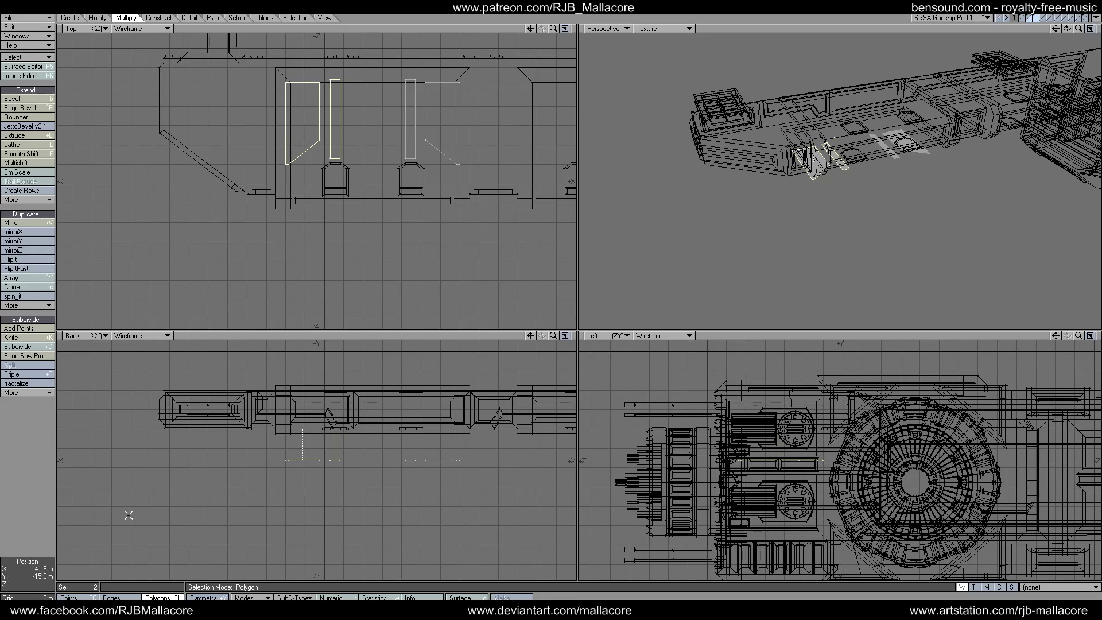
- Draw a flat box centred between the two dome plates, running from the panel's inner edge down to its outer edge
{"action": "left_click", "coordinate": [26, 487]}
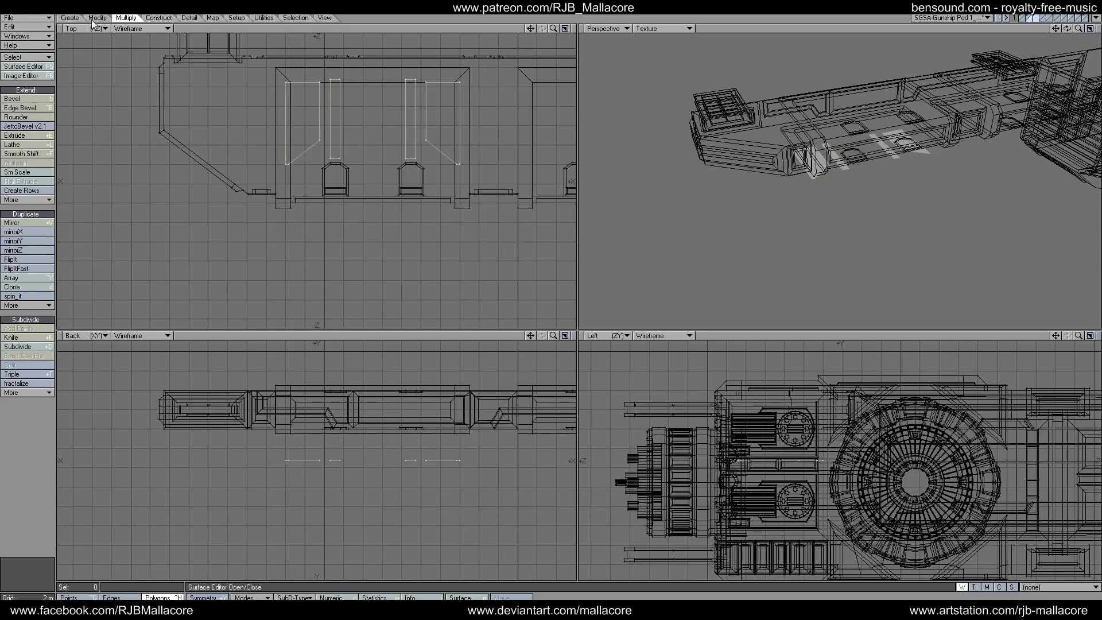
{"action": "left_click", "coordinate": [69, 18]}
{"action": "left_click", "coordinate": [28, 99]}
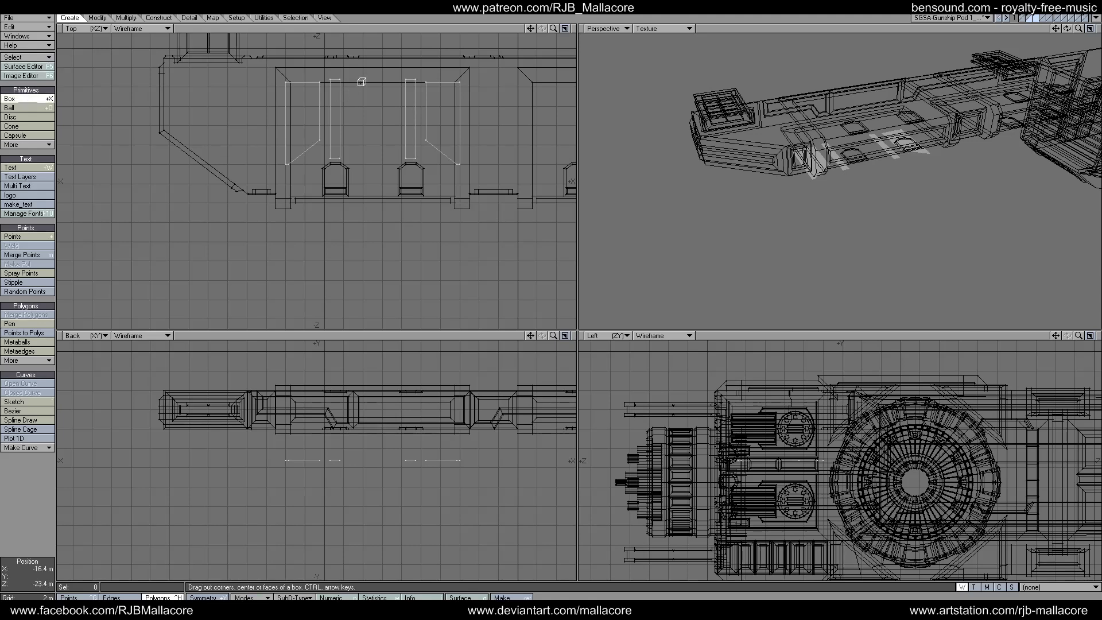
{"action": "left_click_drag", "start_coordinate": [353, 77], "coordinate": [393, 196]}
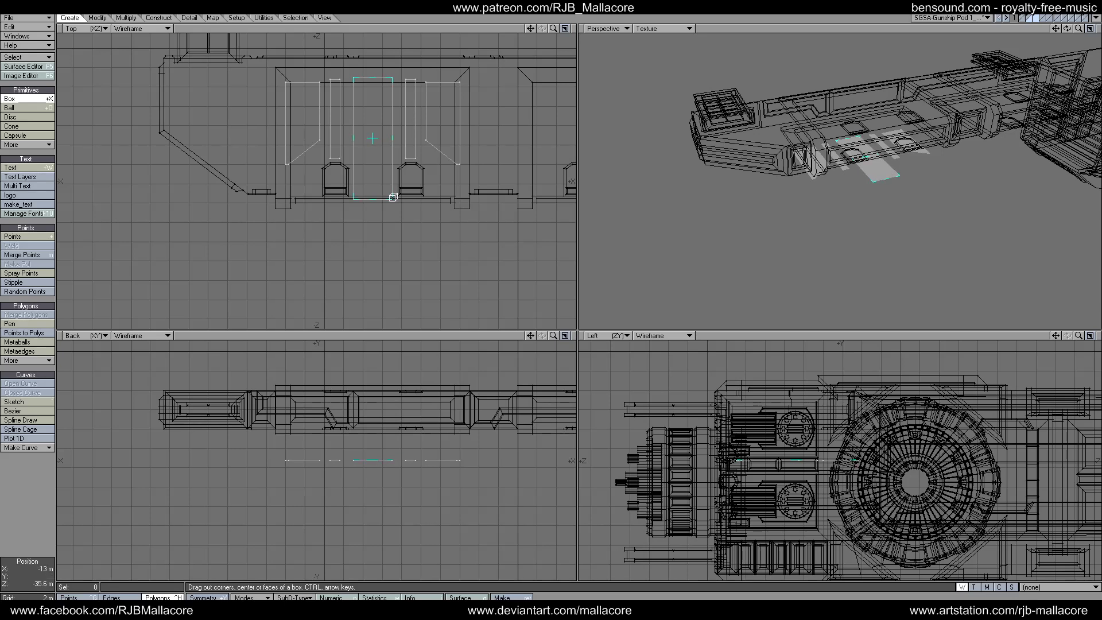
{"action": "key", "text": "space"}
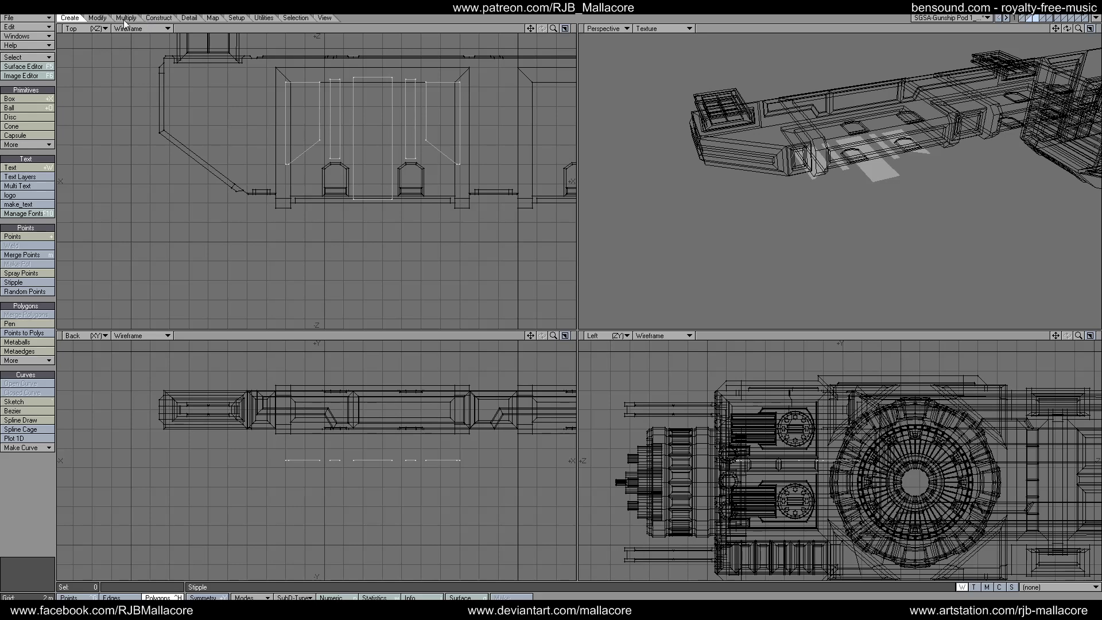
- Knife three crosswise cuts through the central box: one level with the dome plate tops and two closer together near its inner end
{"action": "left_click", "coordinate": [125, 17]}
{"action": "left_click", "coordinate": [38, 337]}
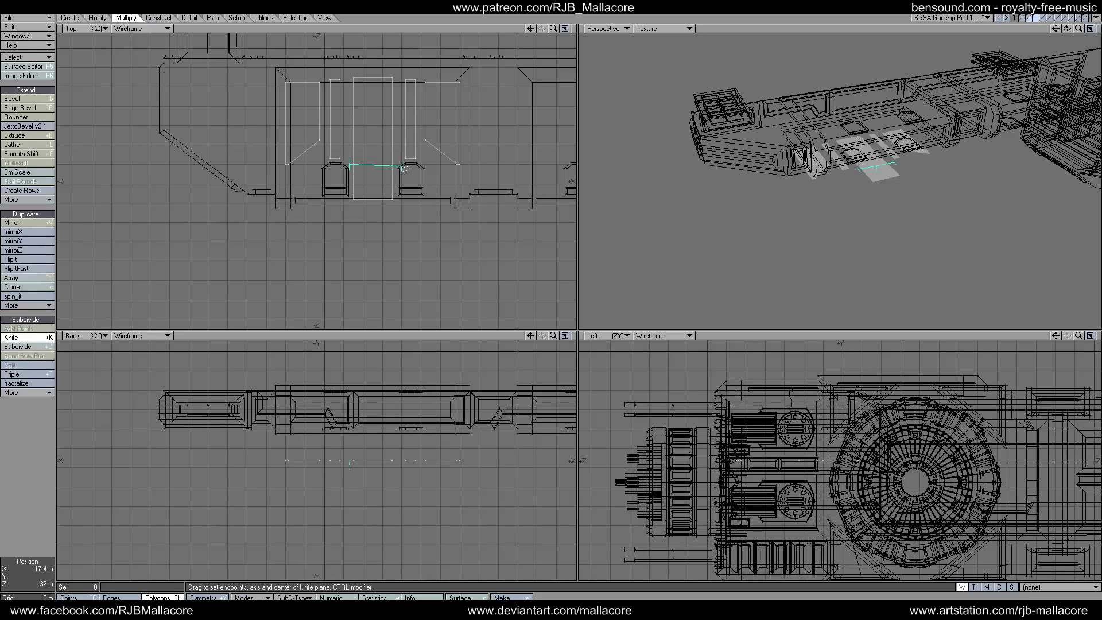
{"action": "left_click_drag", "start_coordinate": [405, 169], "coordinate": [402, 167]}
{"action": "key", "text": "space"}
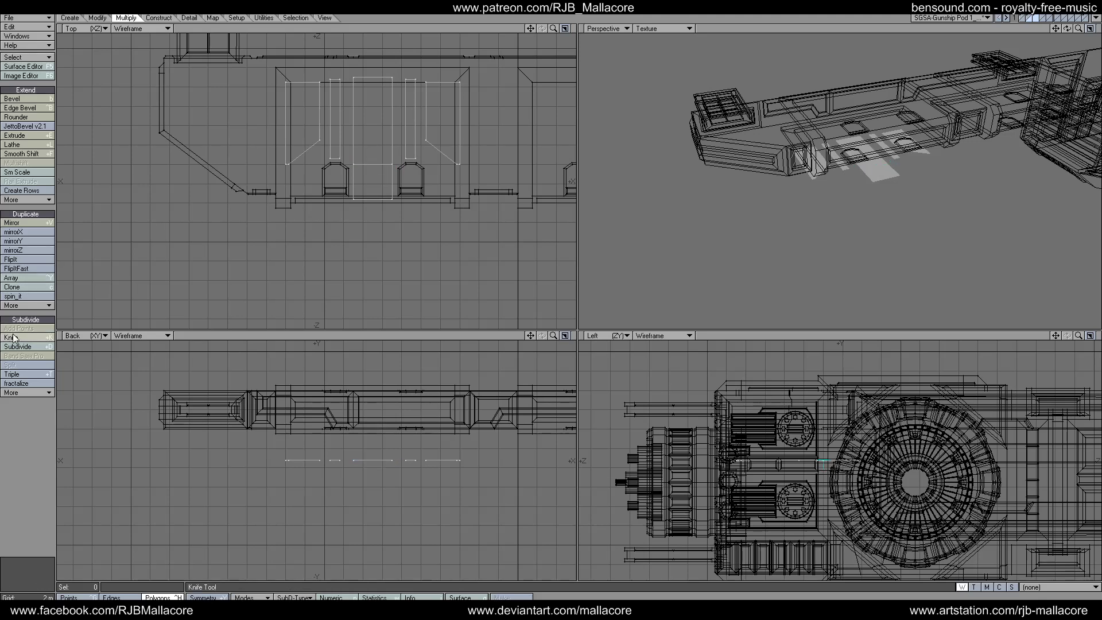
{"action": "left_click", "coordinate": [16, 338]}
{"action": "left_click_drag", "start_coordinate": [384, 122], "coordinate": [390, 122]}
{"action": "key", "text": "space"}
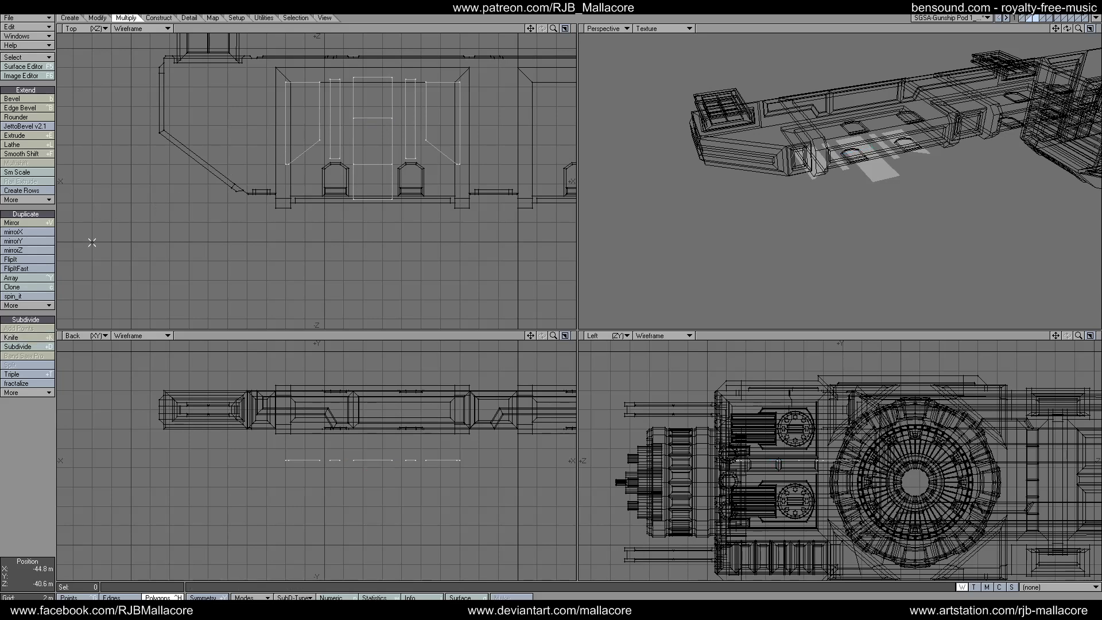
{"action": "left_click", "coordinate": [16, 338]}
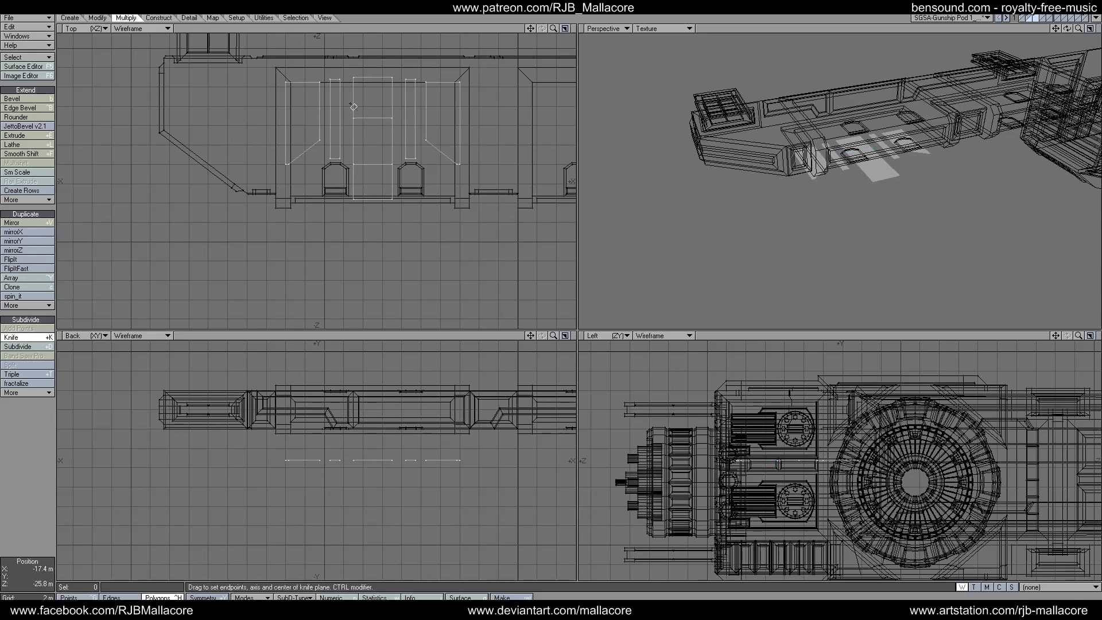
{"action": "left_click_drag", "start_coordinate": [349, 105], "coordinate": [397, 108]}
{"action": "key", "text": "space"}
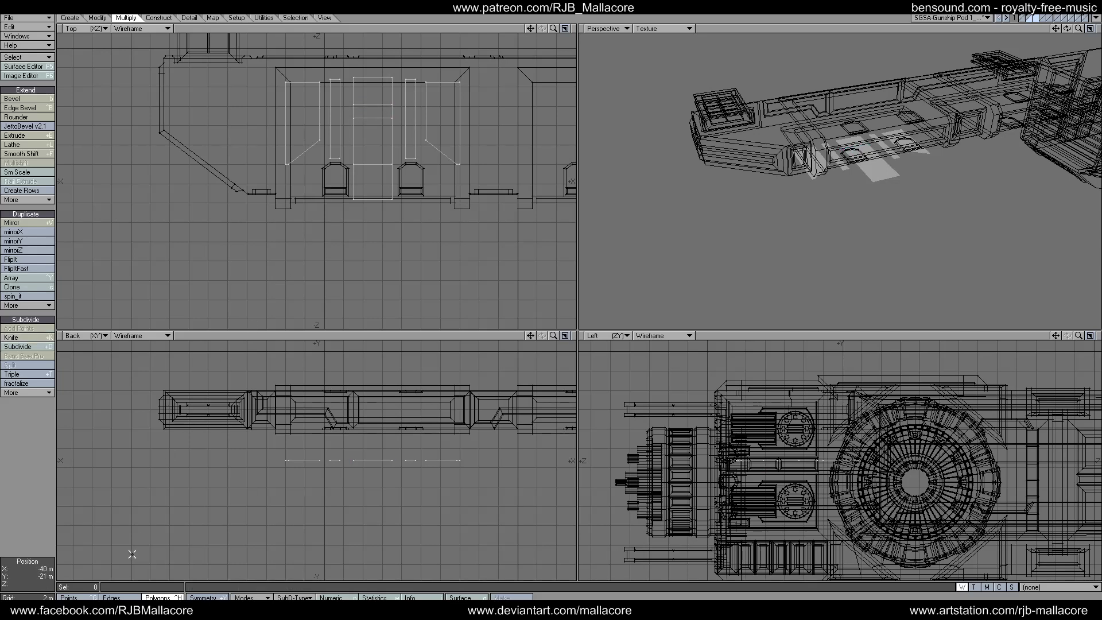
- Narrow the central shape's inner end by moving its two end points on each side inward, leaving angled shoulders
{"action": "key", "text": "ctrl+g"}
{"action": "left_click", "coordinate": [354, 77]}
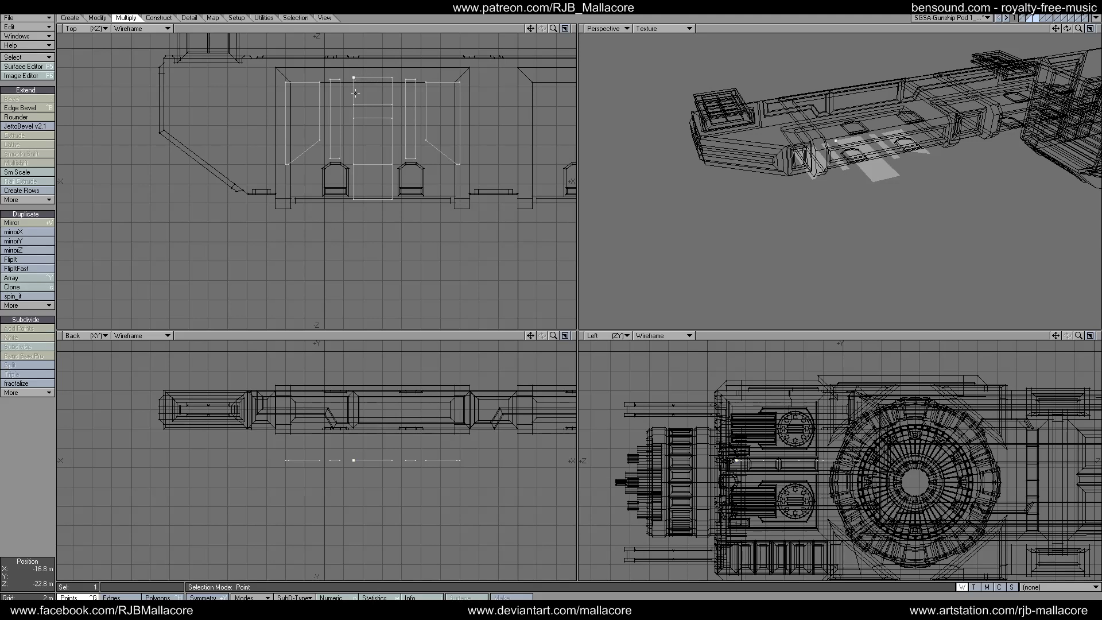
{"action": "key", "text": "t"}
{"action": "left_click_drag", "start_coordinate": [365, 119], "coordinate": [375, 119]}
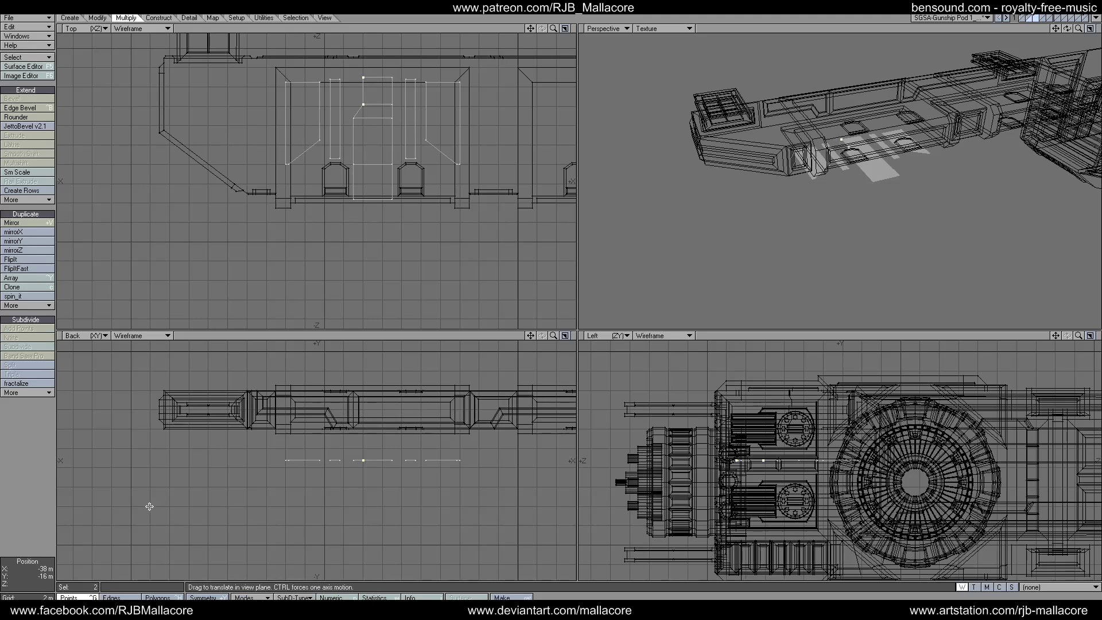
{"action": "key", "text": "space"}
{"action": "left_click", "coordinate": [40, 509]}
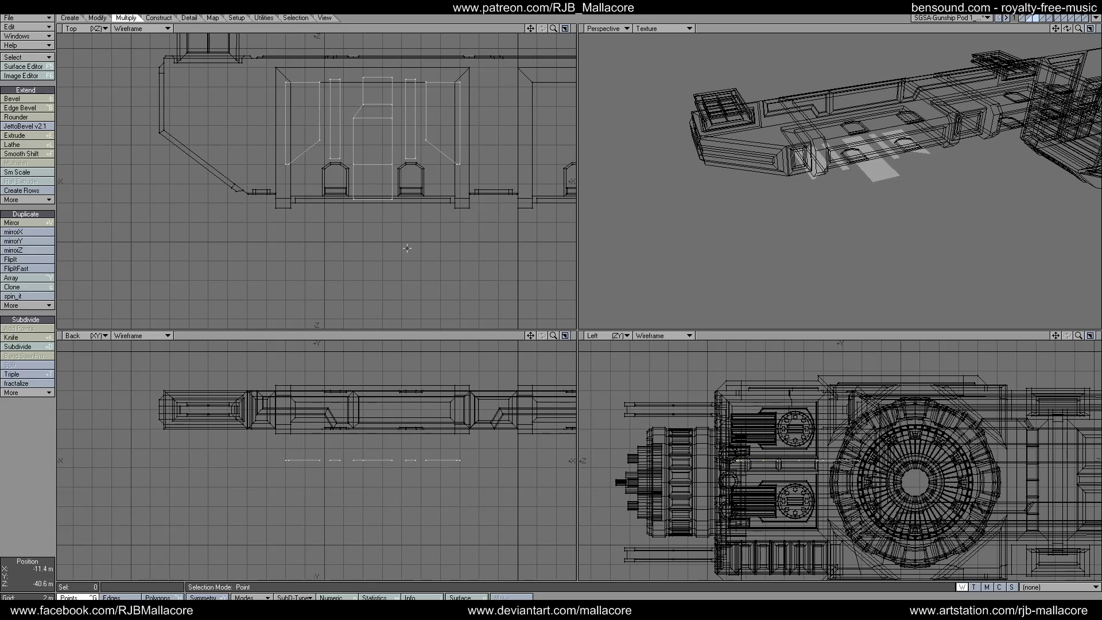
{"action": "left_click", "coordinate": [394, 103]}
{"action": "key", "text": "t"}
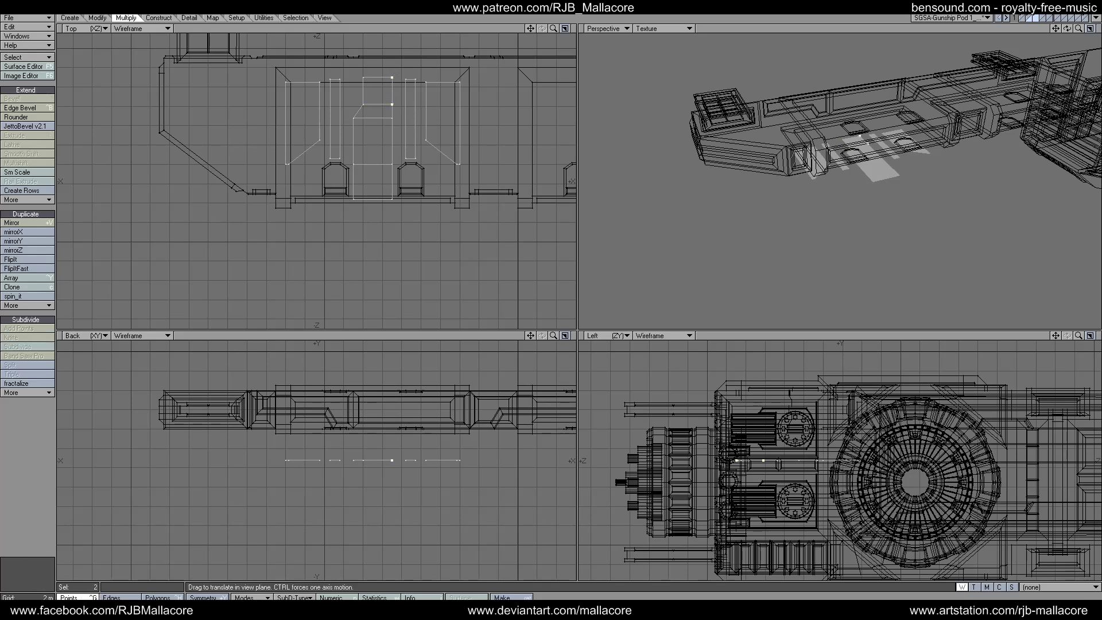
{"action": "left_click_drag", "start_coordinate": [392, 73], "coordinate": [383, 74]}
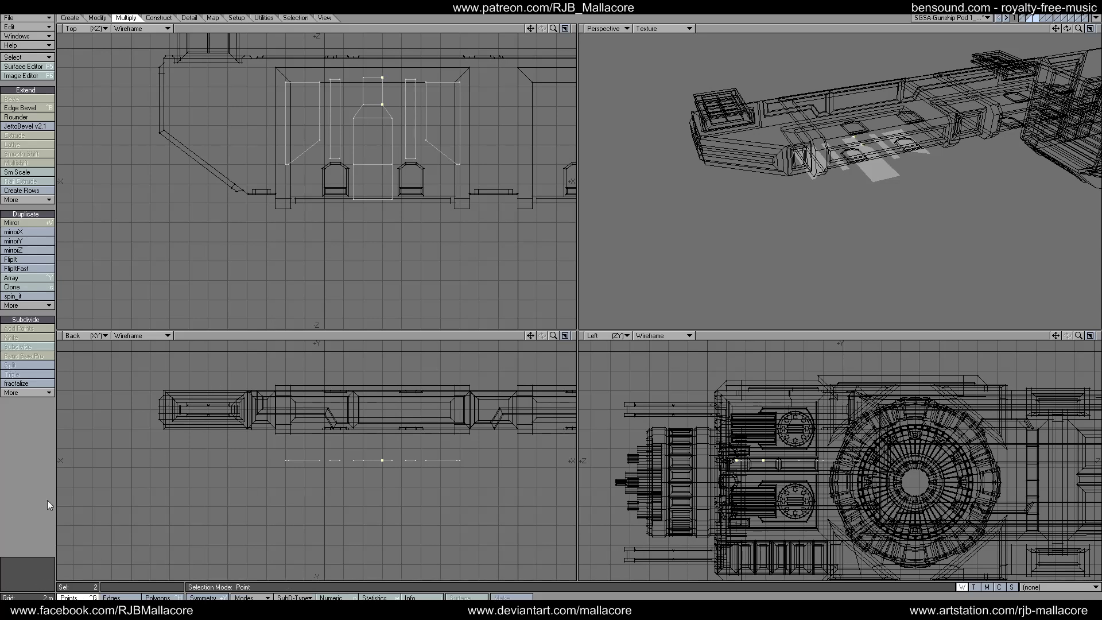
- Taper the central shape's outer end by moving both of its corner points inward
{"action": "left_click", "coordinate": [289, 263]}
{"action": "left_click", "coordinate": [354, 200]}
{"action": "key", "text": "t"}
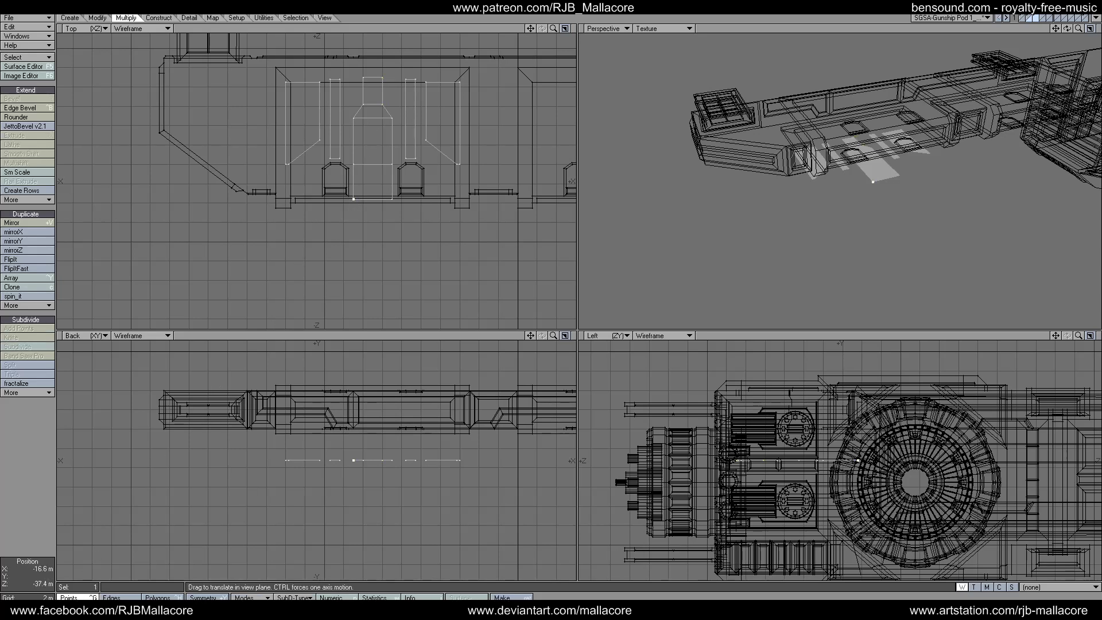
{"action": "left_click_drag", "start_coordinate": [355, 200], "coordinate": [363, 200]}
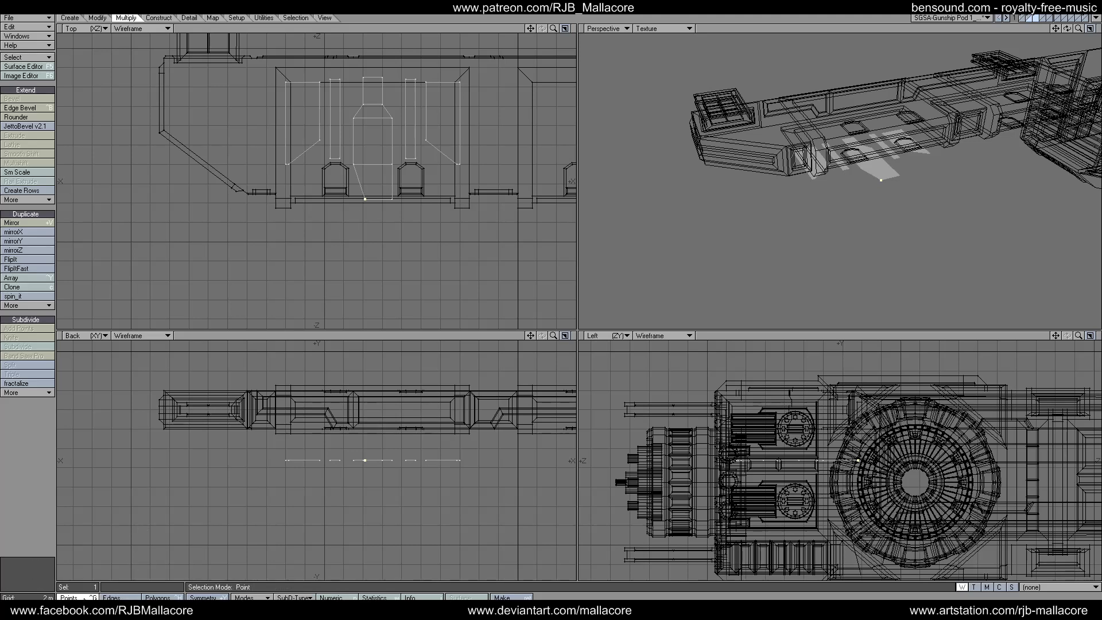
{"action": "left_click", "coordinate": [33, 487]}
{"action": "left_click", "coordinate": [393, 199]}
{"action": "key", "text": "t"}
{"action": "left_click_drag", "start_coordinate": [393, 199], "coordinate": [382, 198]}
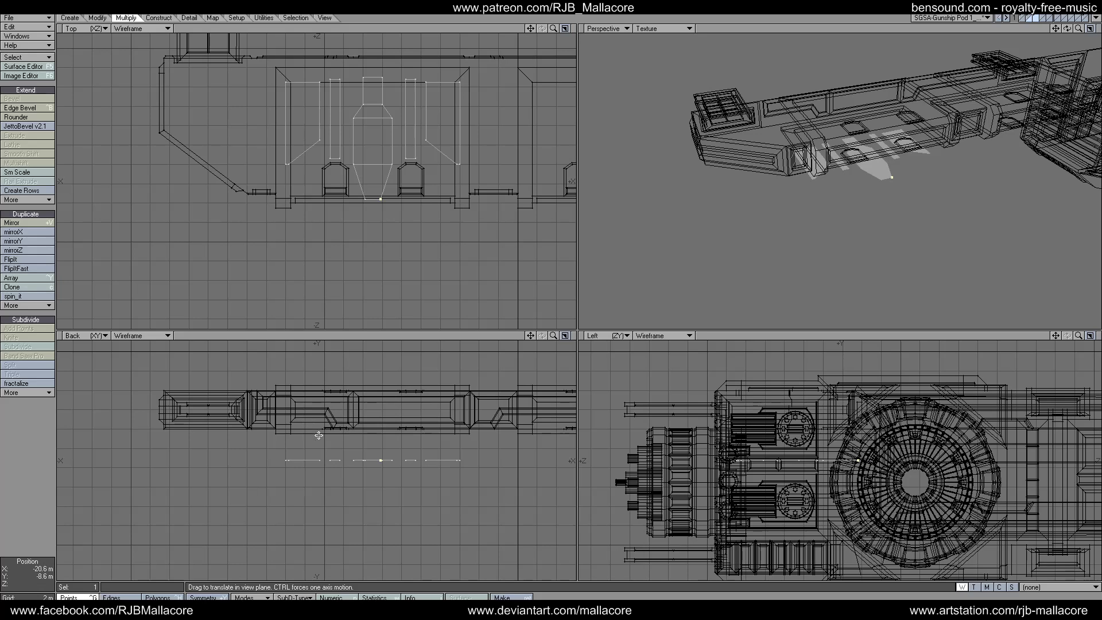
- Merge all sections of the central shape into a single polygon
{"action": "left_click", "coordinate": [158, 598]}
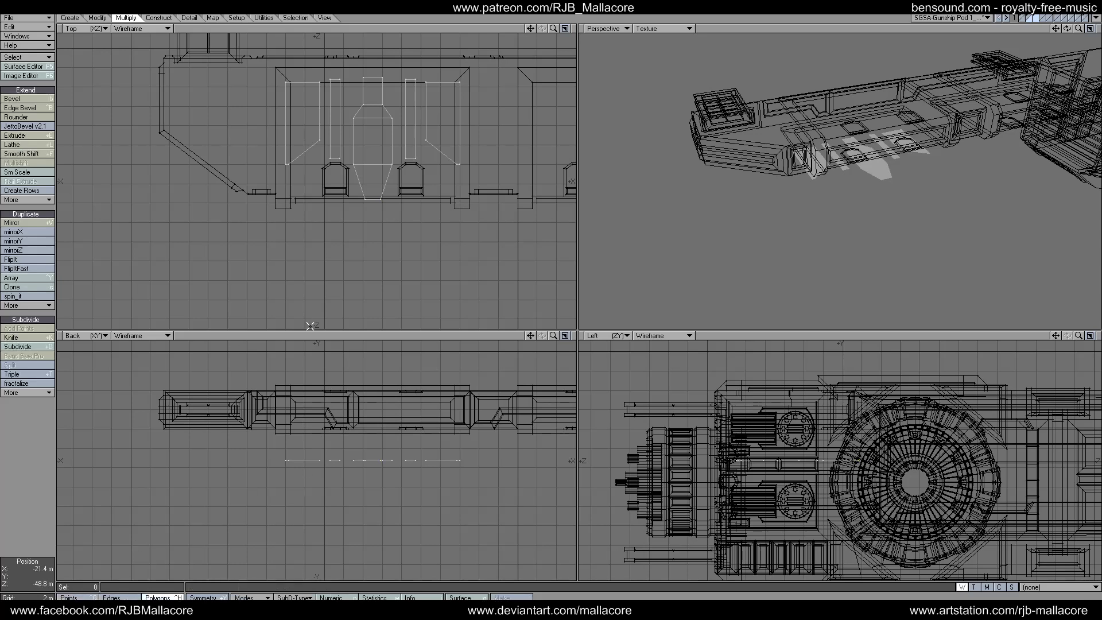
{"action": "left_click_drag", "start_coordinate": [379, 172], "coordinate": [376, 103]}
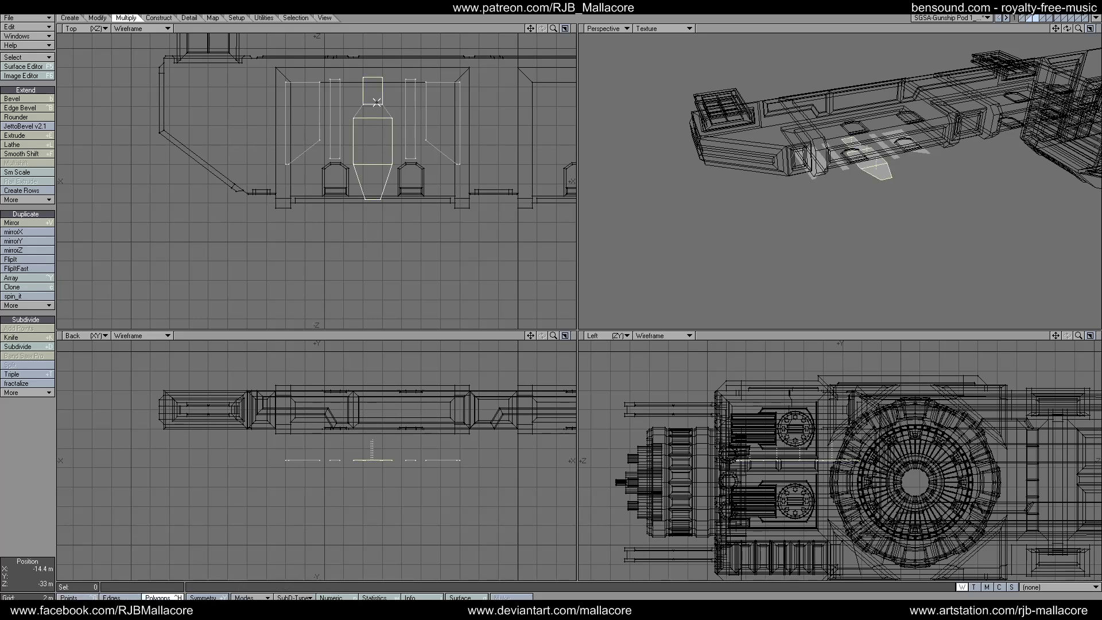
{"action": "key", "text": "shift+z"}
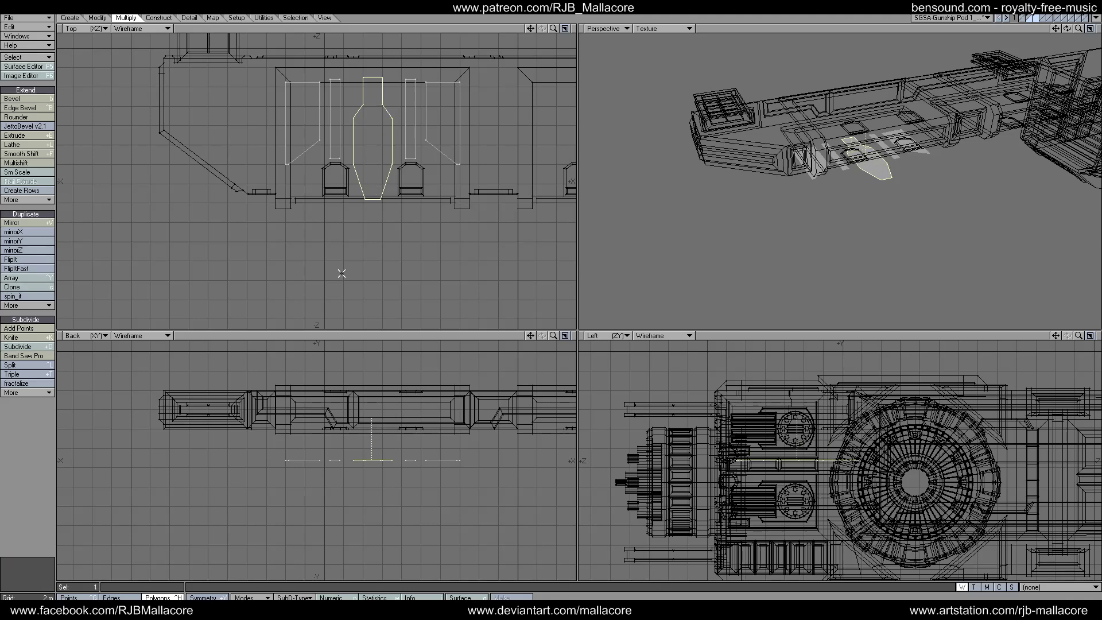
{"action": "left_click", "coordinate": [78, 597]}
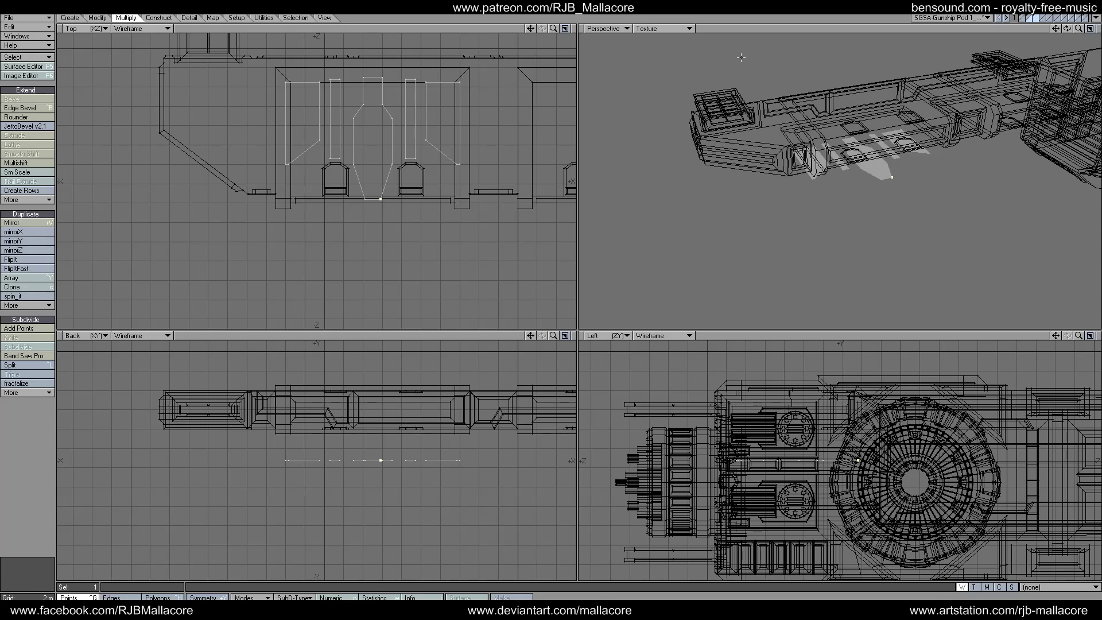
{"action": "left_click_drag", "start_coordinate": [530, 28], "coordinate": [392, 29]}
{"action": "left_click", "coordinate": [23, 222]}
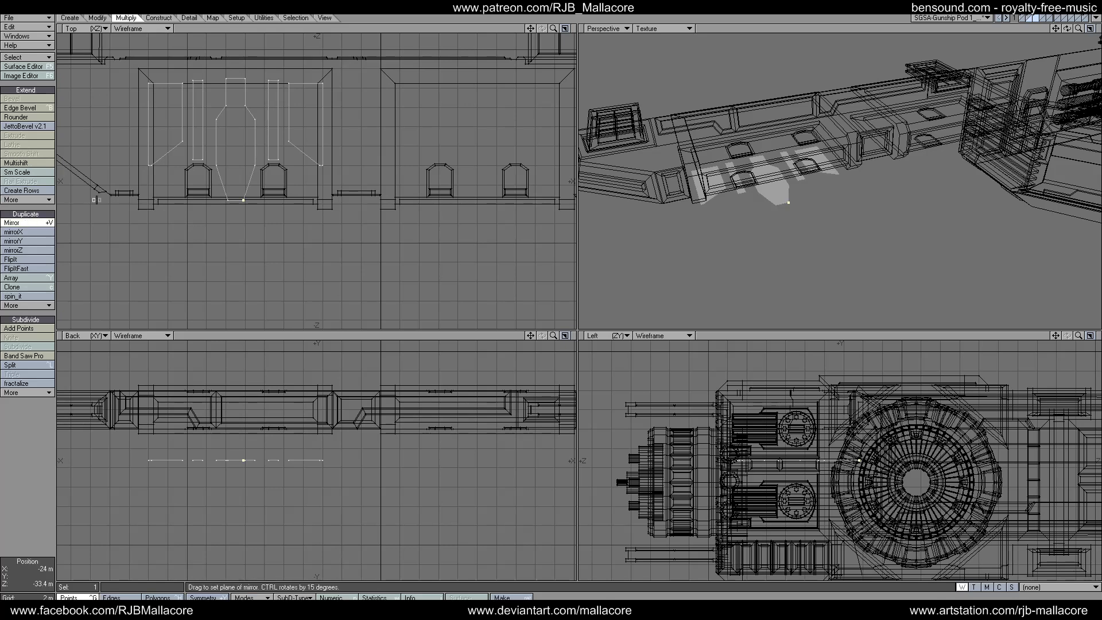
{"action": "left_click_drag", "start_coordinate": [354, 89], "coordinate": [357, 150]}
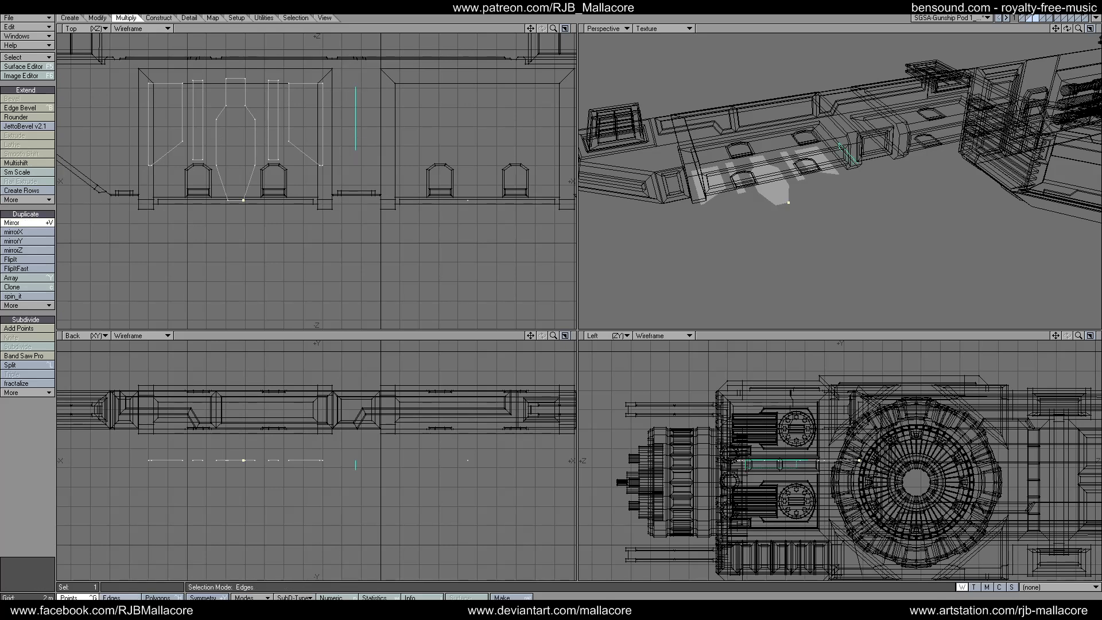
{"action": "left_click", "coordinate": [154, 598]}
{"action": "left_click", "coordinate": [65, 598]}
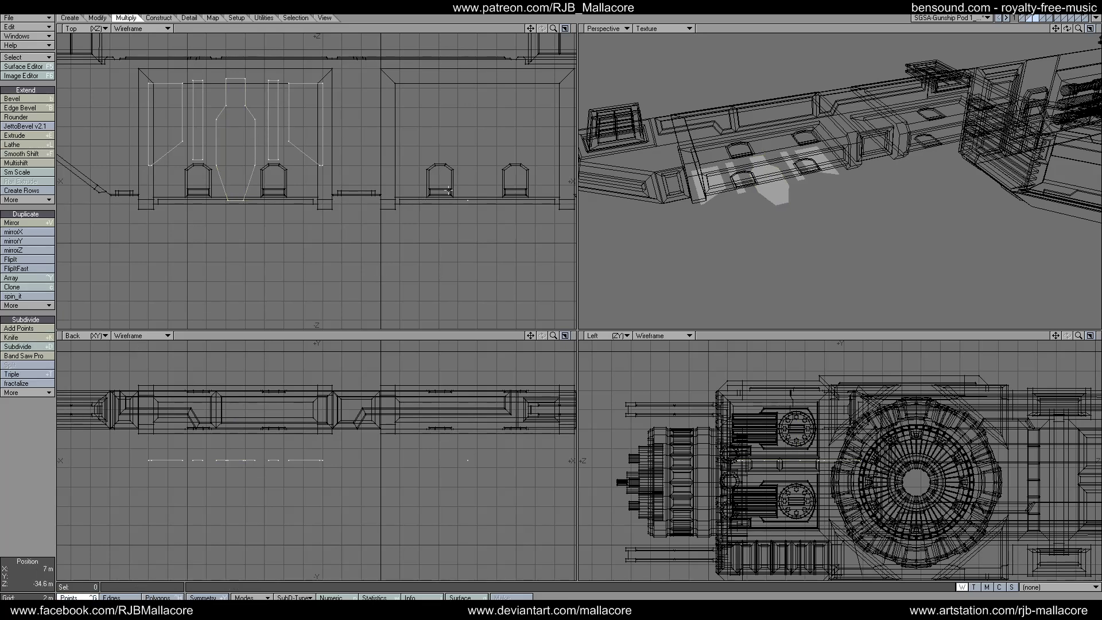
{"action": "left_click", "coordinate": [468, 201]}
{"action": "left_click", "coordinate": [158, 598]}
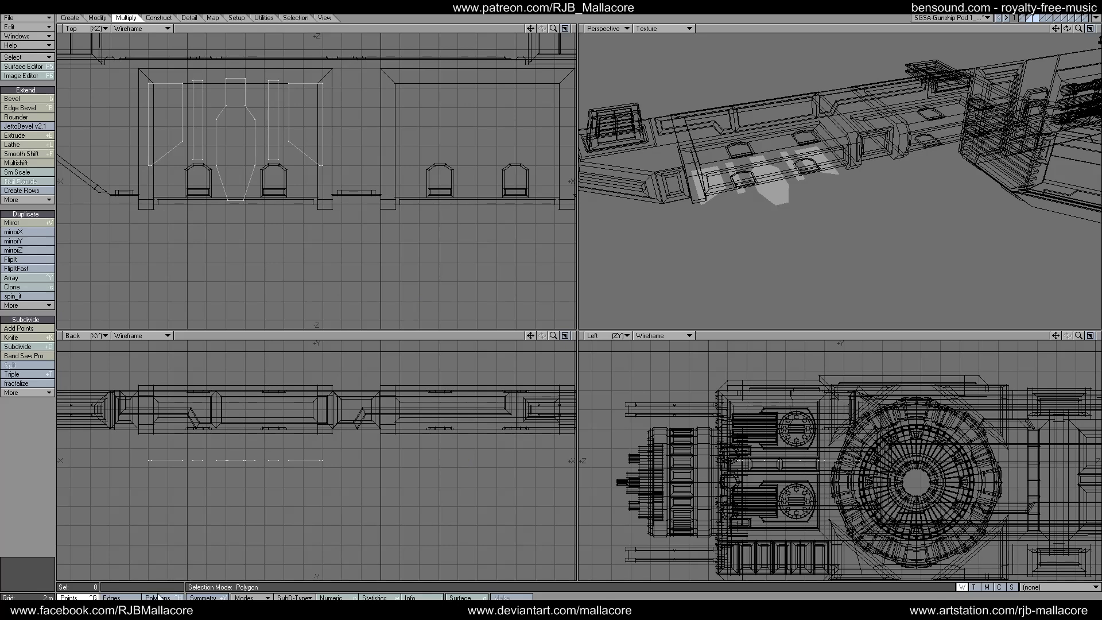
- Mirror all five template shapes onto the neighbouring arm panel, with the mirror plane midway between the two panels
{"action": "left_click", "coordinate": [33, 472]}
{"action": "left_click", "coordinate": [32, 223]}
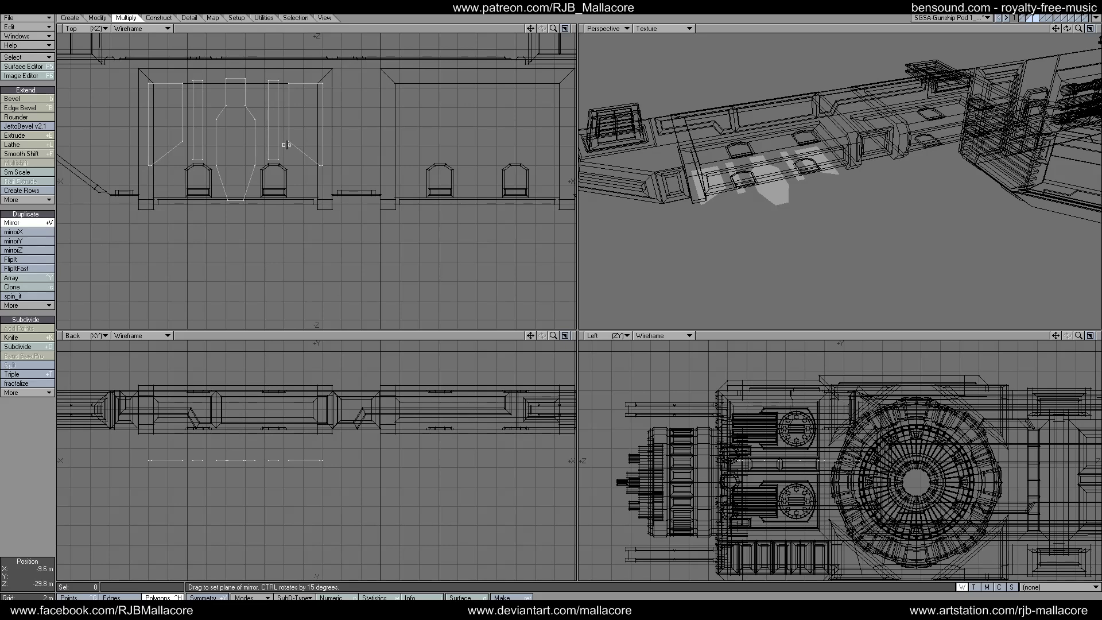
{"action": "left_click_drag", "start_coordinate": [358, 122], "coordinate": [358, 200]}
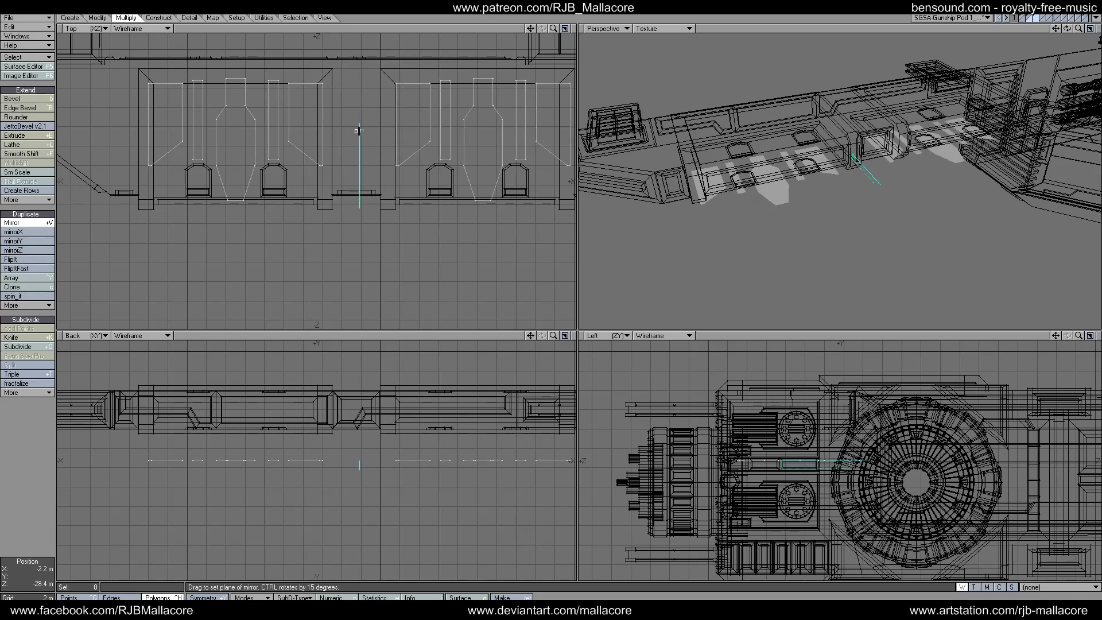
{"action": "left_click_drag", "start_coordinate": [358, 131], "coordinate": [357, 131]}
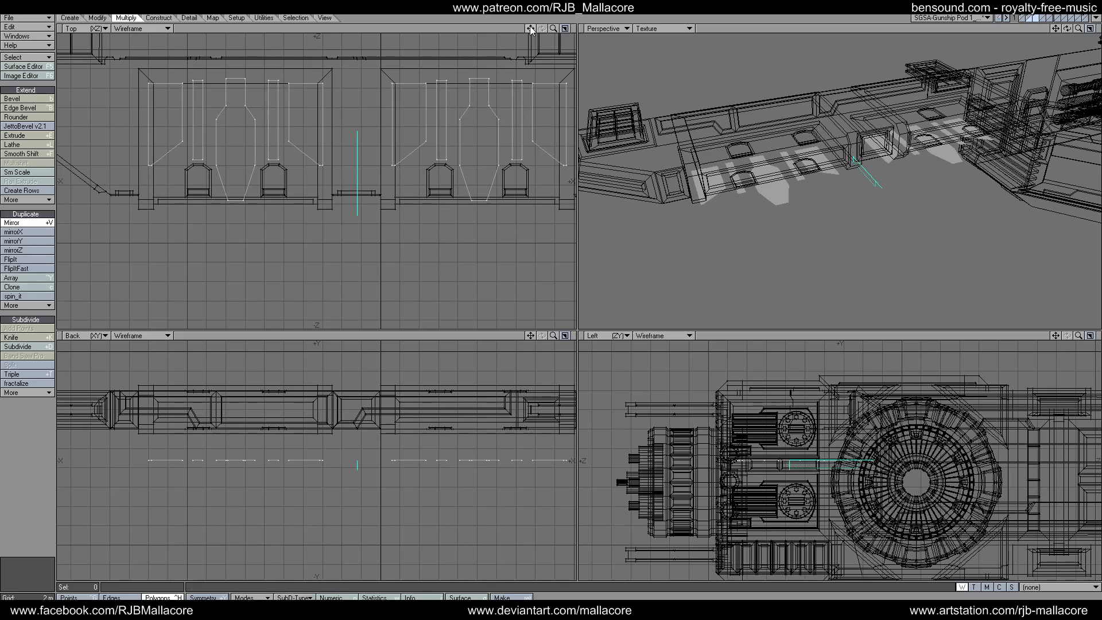
{"action": "left_click_drag", "start_coordinate": [531, 30], "coordinate": [516, 29]}
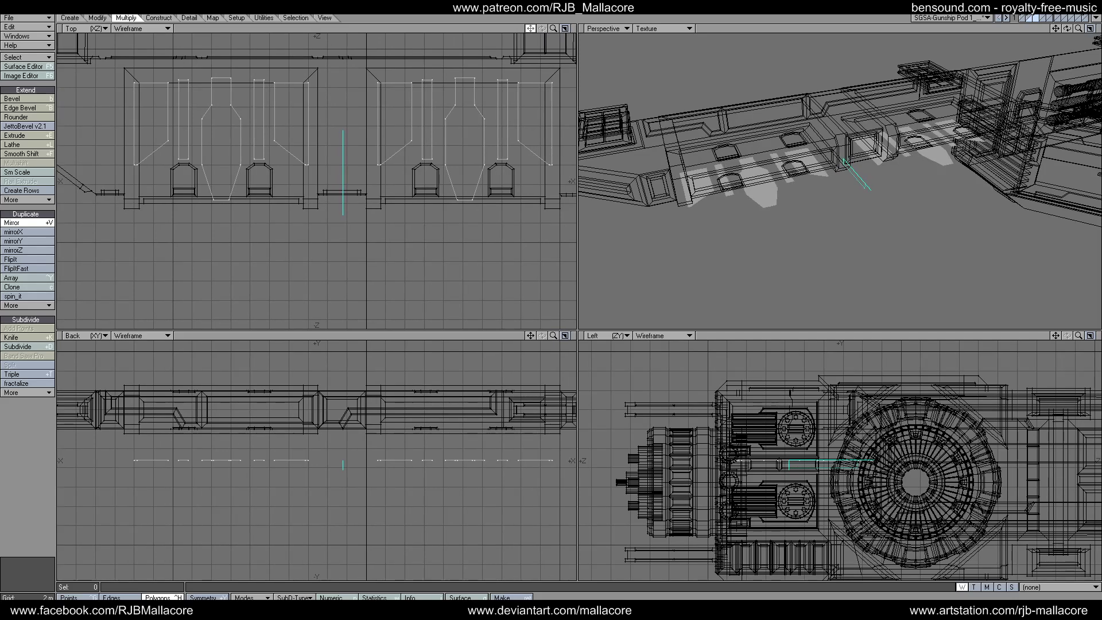
{"action": "left_click_drag", "start_coordinate": [504, 195], "coordinate": [342, 160]}
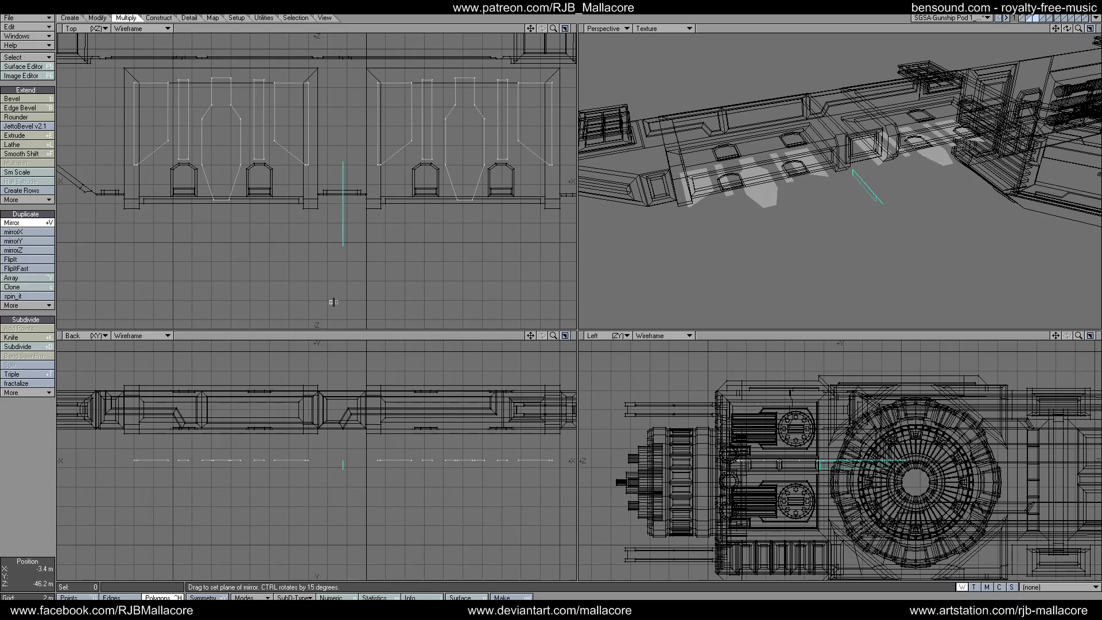
{"action": "key", "text": "space"}
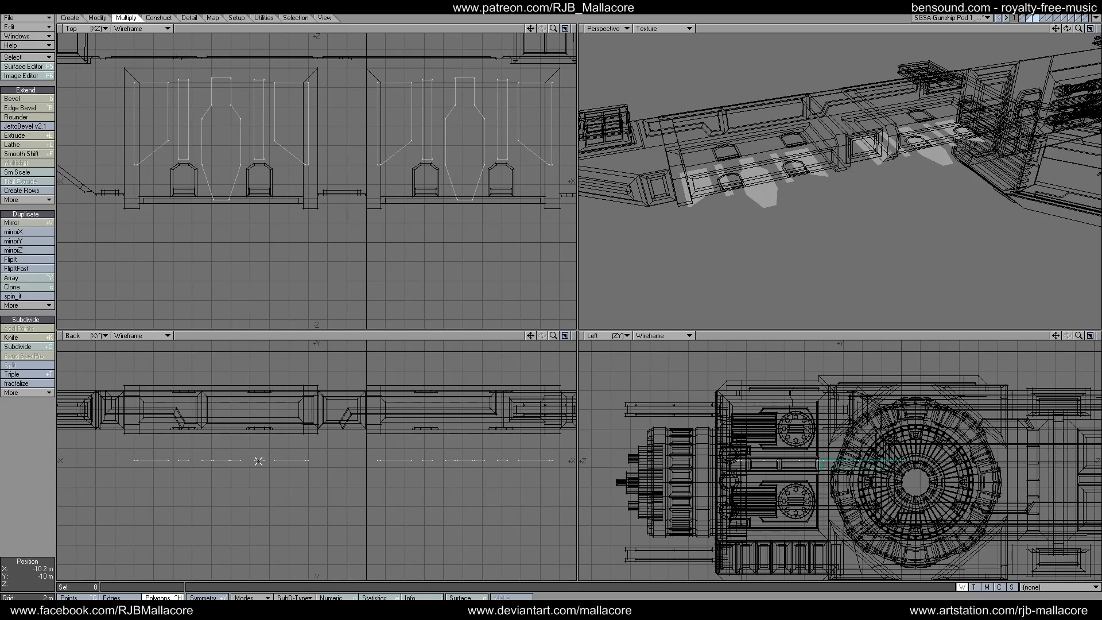
- Select the five mirrored template shapes and move them about -200 mm in X to centre them on their panel
{"action": "left_click", "coordinate": [402, 123]}
{"action": "left_click", "coordinate": [488, 124]}
{"action": "left_click", "coordinate": [509, 123]}
{"action": "left_click", "coordinate": [531, 124]}
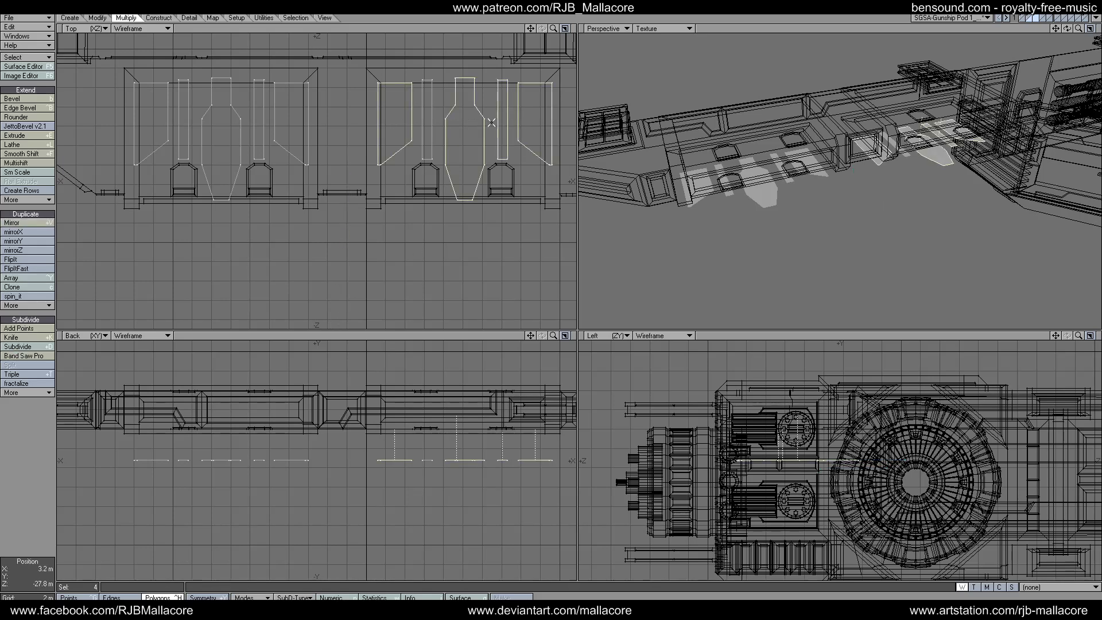
{"action": "left_click", "coordinate": [425, 121]}
{"action": "key", "text": "t"}
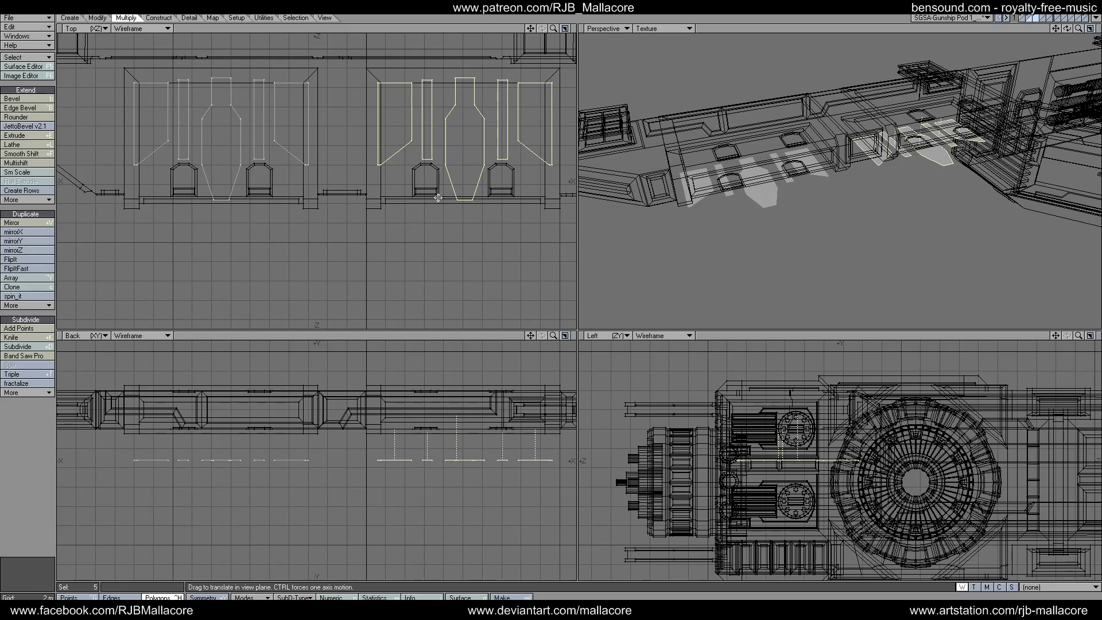
{"action": "left_click_drag", "start_coordinate": [465, 138], "coordinate": [463, 137]}
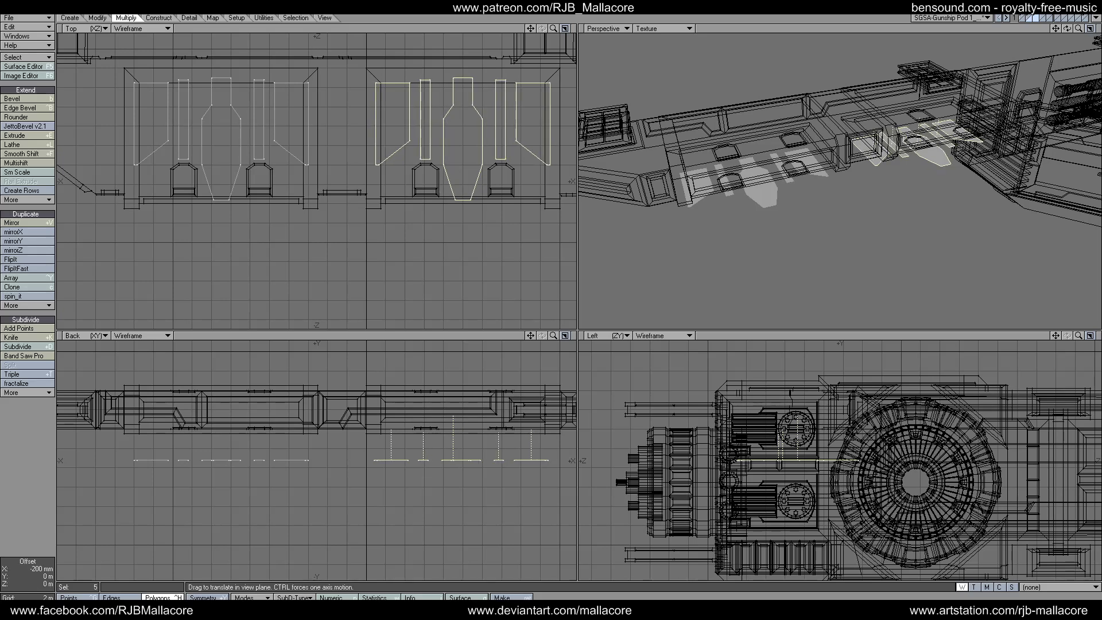
{"action": "key", "text": "space"}
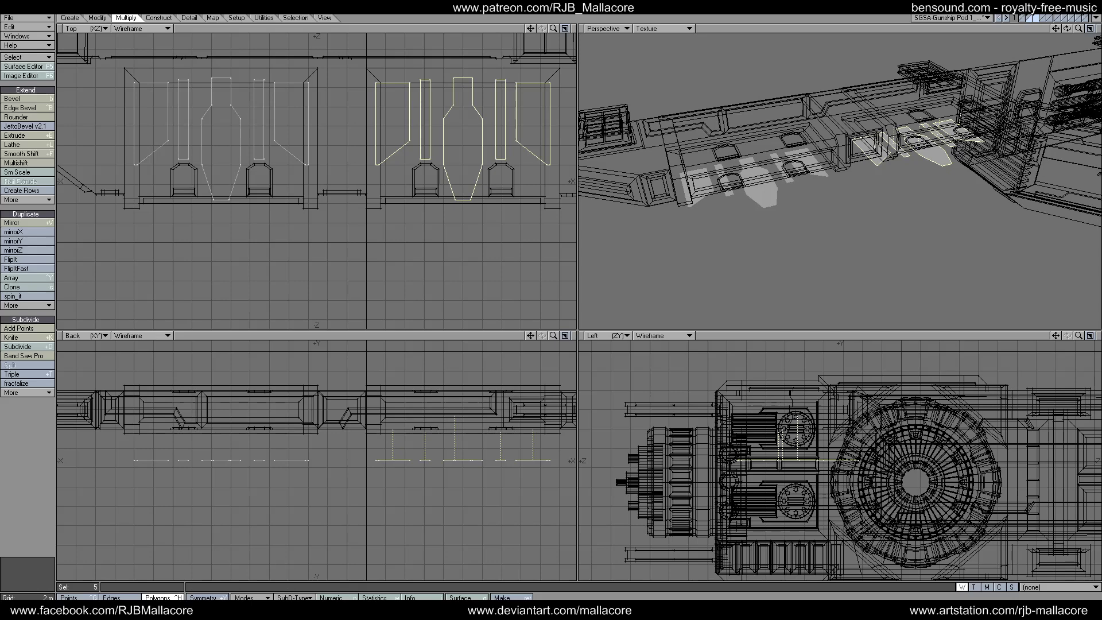
- Select the upper and lower plate polygons of both arm panels on the ship model's layer
{"action": "left_click", "coordinate": [1028, 18]}
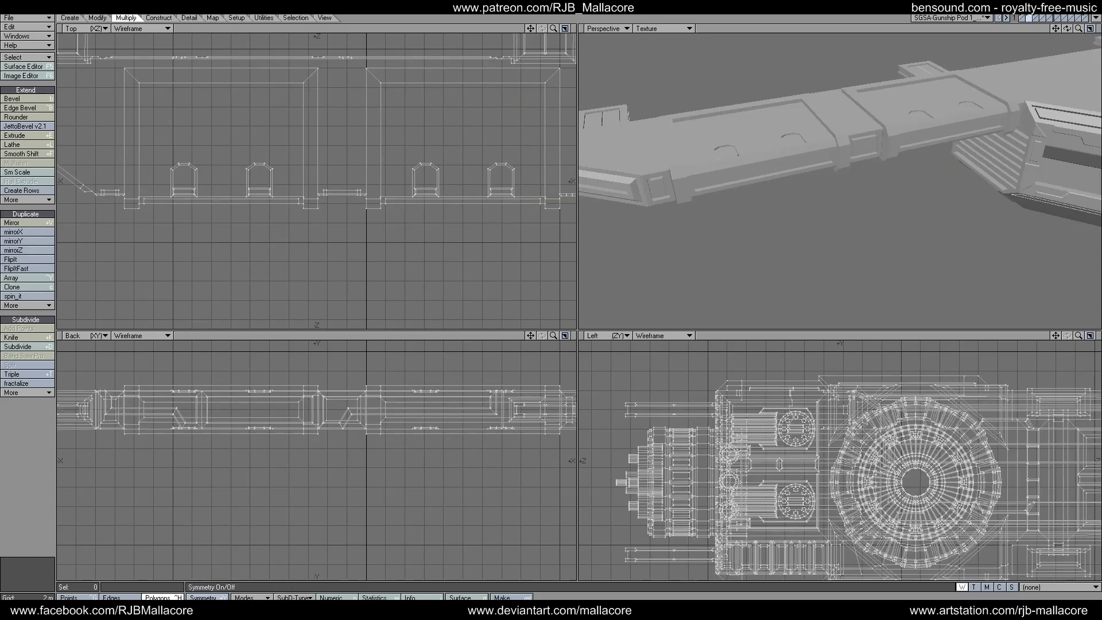
{"action": "left_click", "coordinate": [749, 137]}
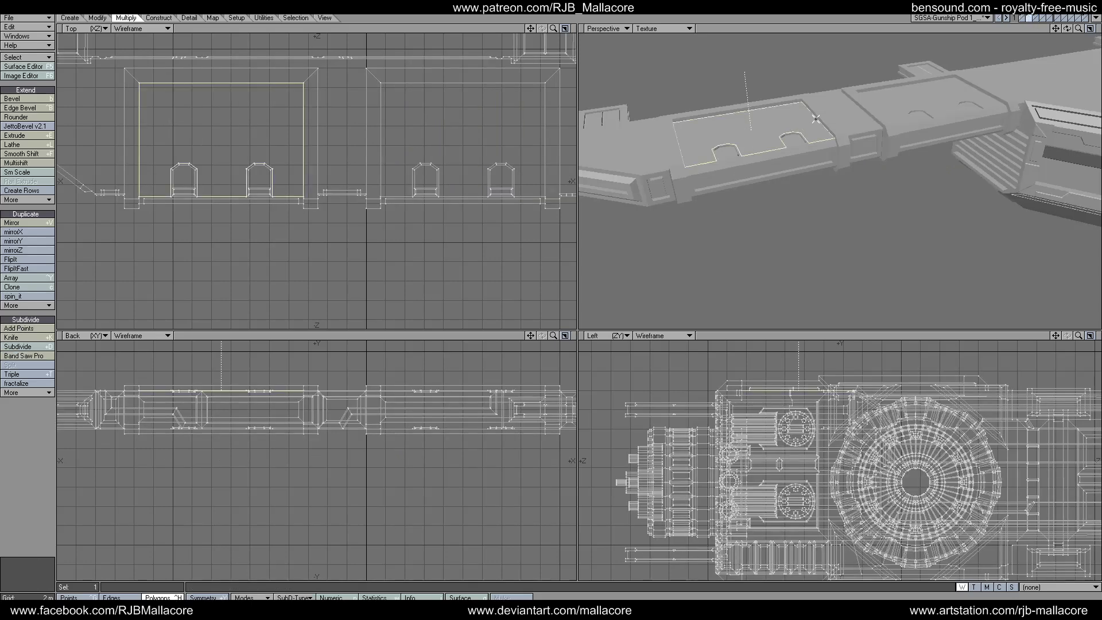
{"action": "left_click", "coordinate": [922, 93]}
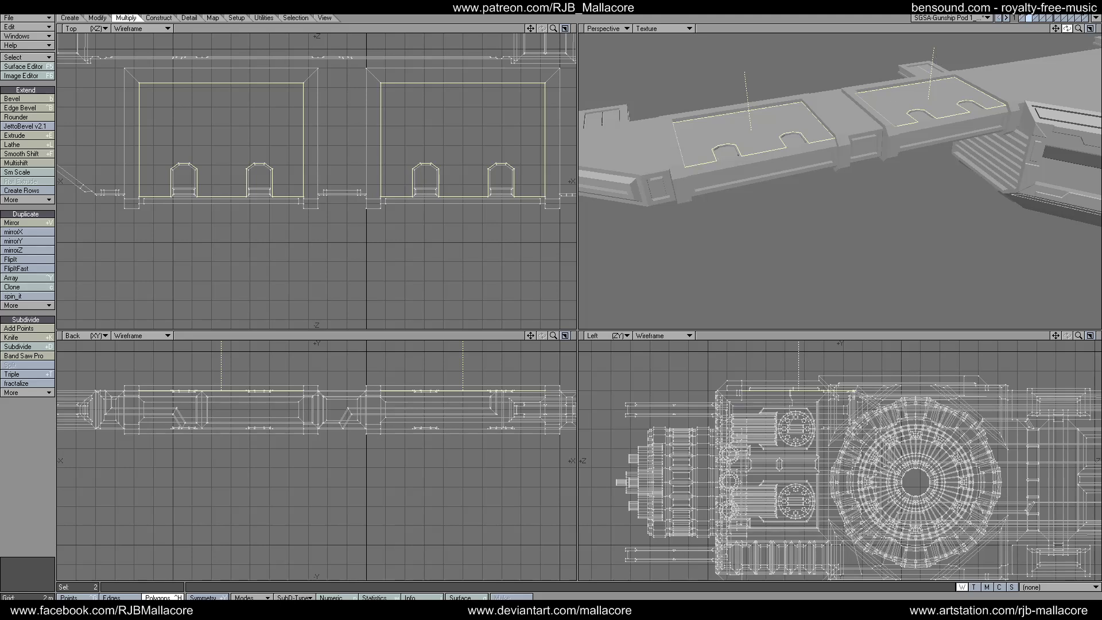
{"action": "left_click_drag", "start_coordinate": [863, 207], "coordinate": [863, 147], "text": "alt"}
{"action": "left_click", "coordinate": [762, 173]}
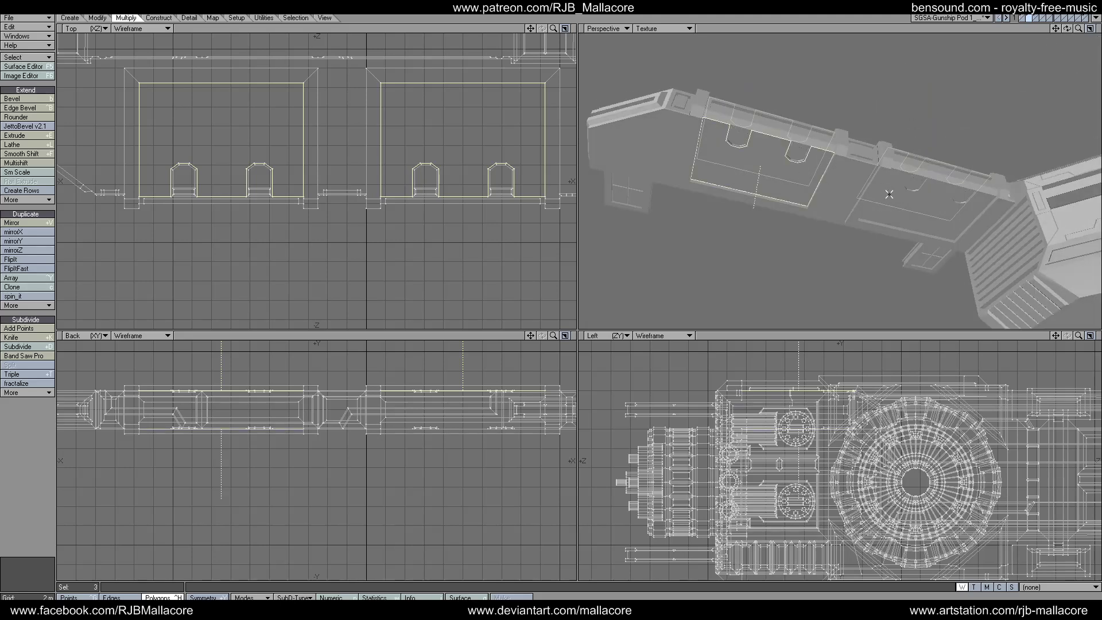
{"action": "left_click", "coordinate": [894, 200]}
- Cut the background template shapes into the selected plates with a Template Drill on the Y axis using Slice
{"action": "left_click", "coordinate": [1037, 20]}
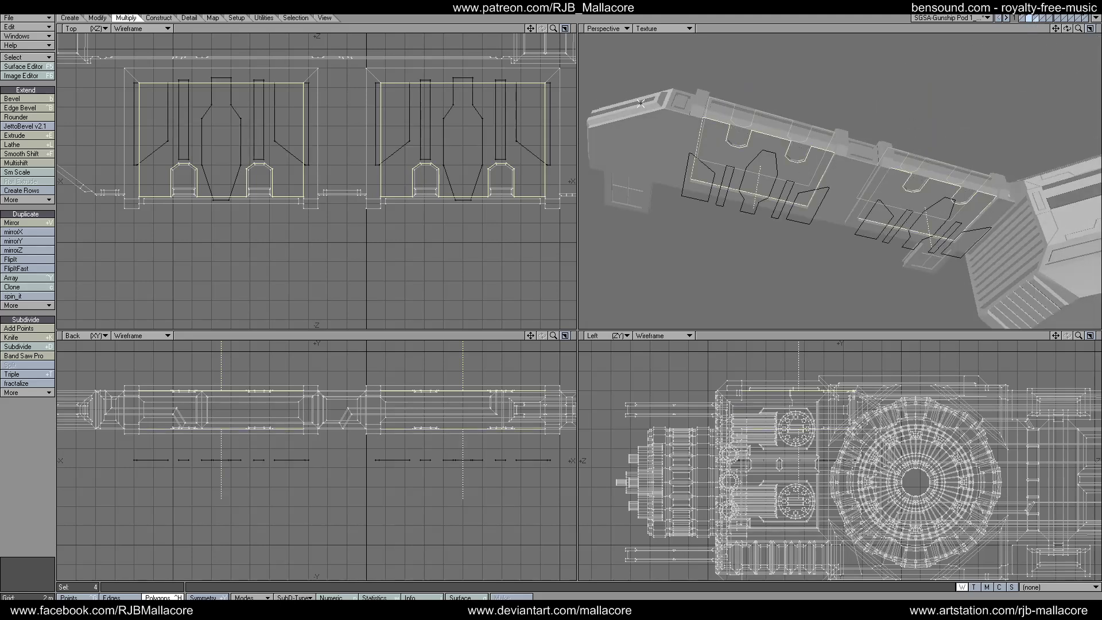
{"action": "left_click", "coordinate": [159, 19]}
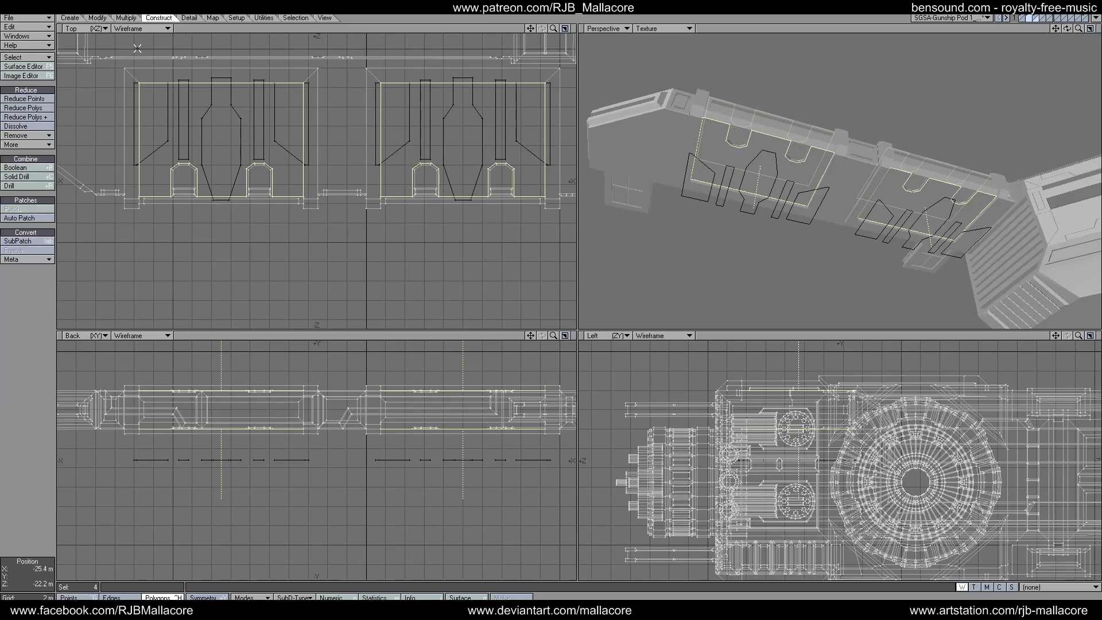
{"action": "left_click", "coordinate": [16, 185]}
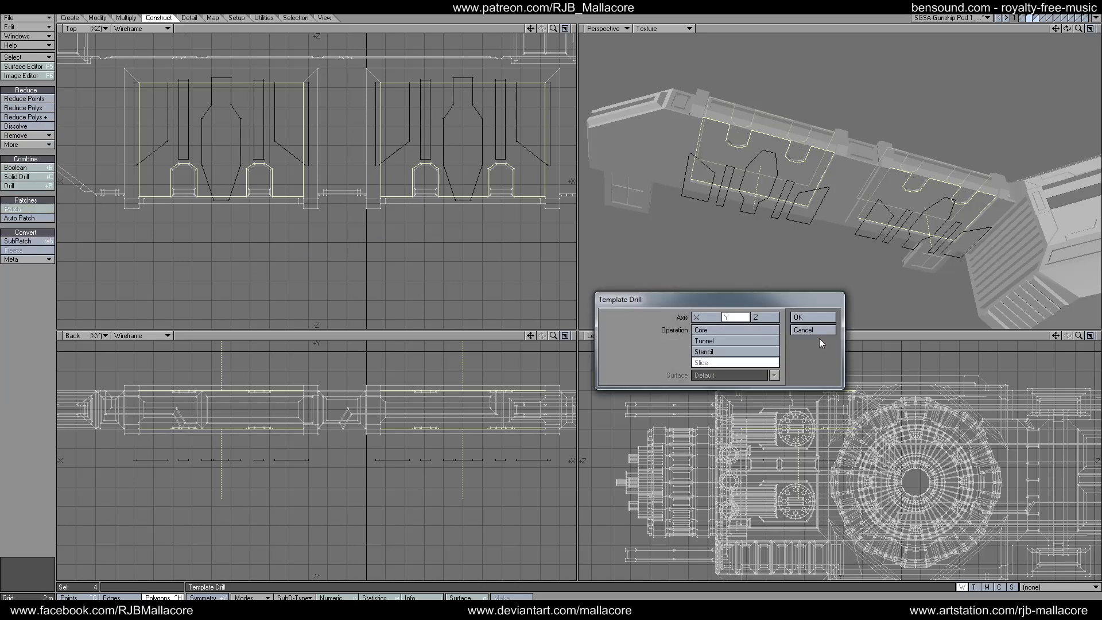
{"action": "left_click", "coordinate": [812, 318]}
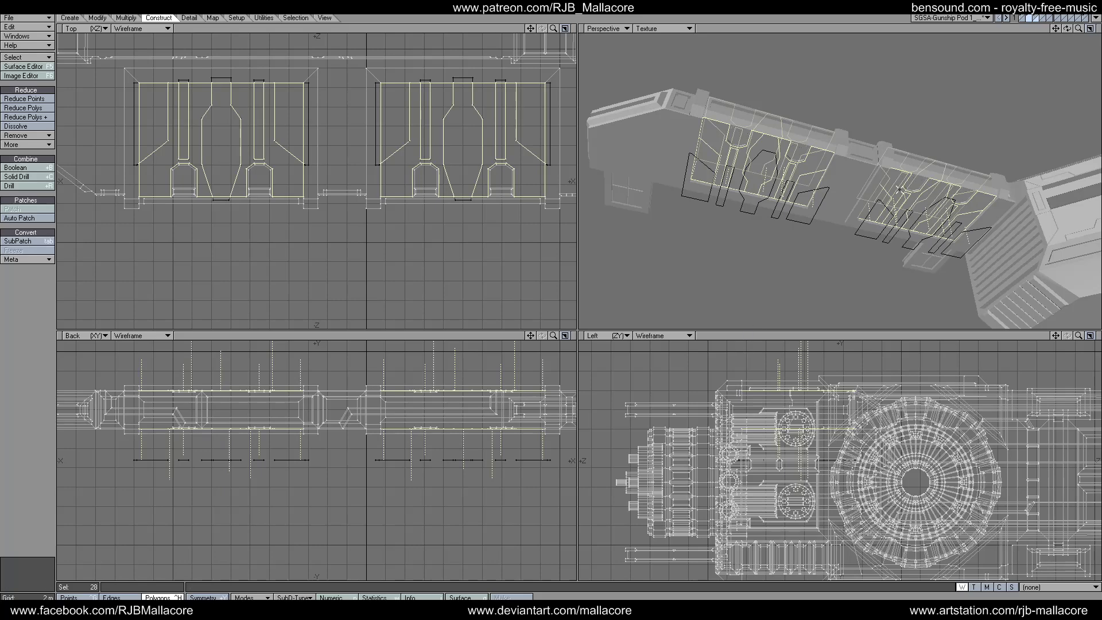
- Select only the angled outer side shapes cut into the upper and lower plates of both arm panels
{"action": "left_click_drag", "start_coordinate": [1068, 29], "coordinate": [869, 120]}
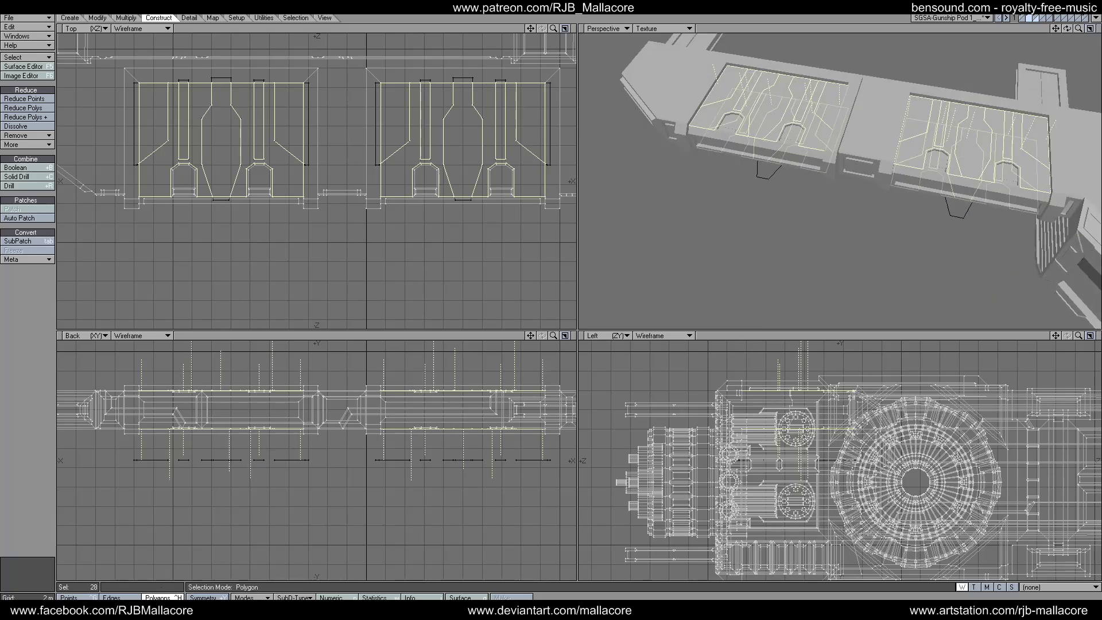
{"action": "left_click", "coordinate": [34, 488]}
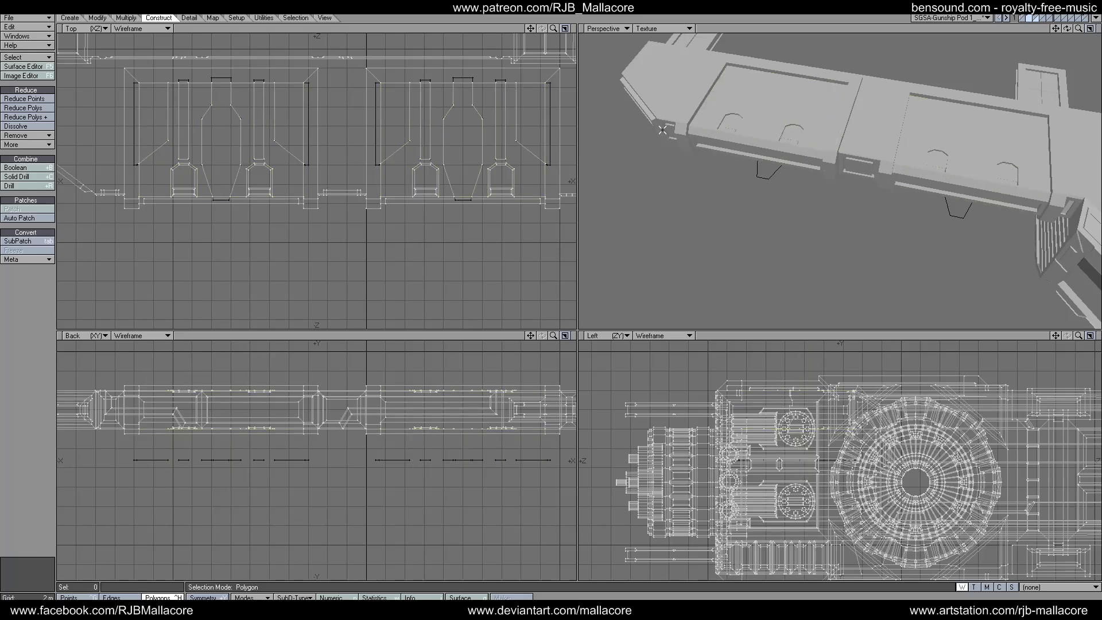
{"action": "left_click", "coordinate": [523, 110]}
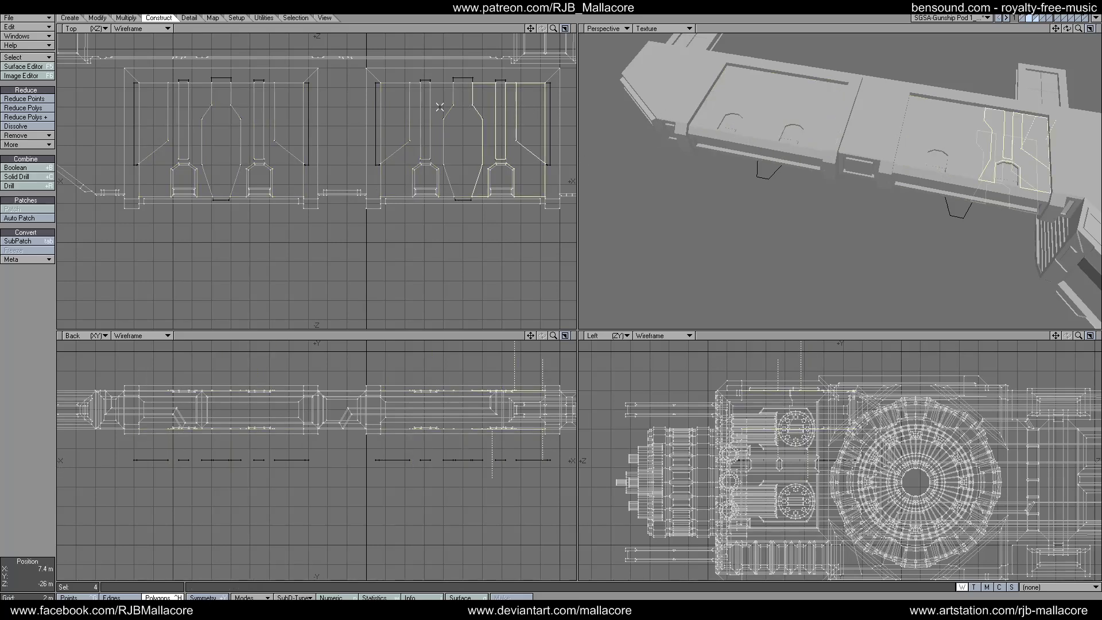
{"action": "left_click", "coordinate": [409, 110]}
{"action": "left_click", "coordinate": [496, 112]}
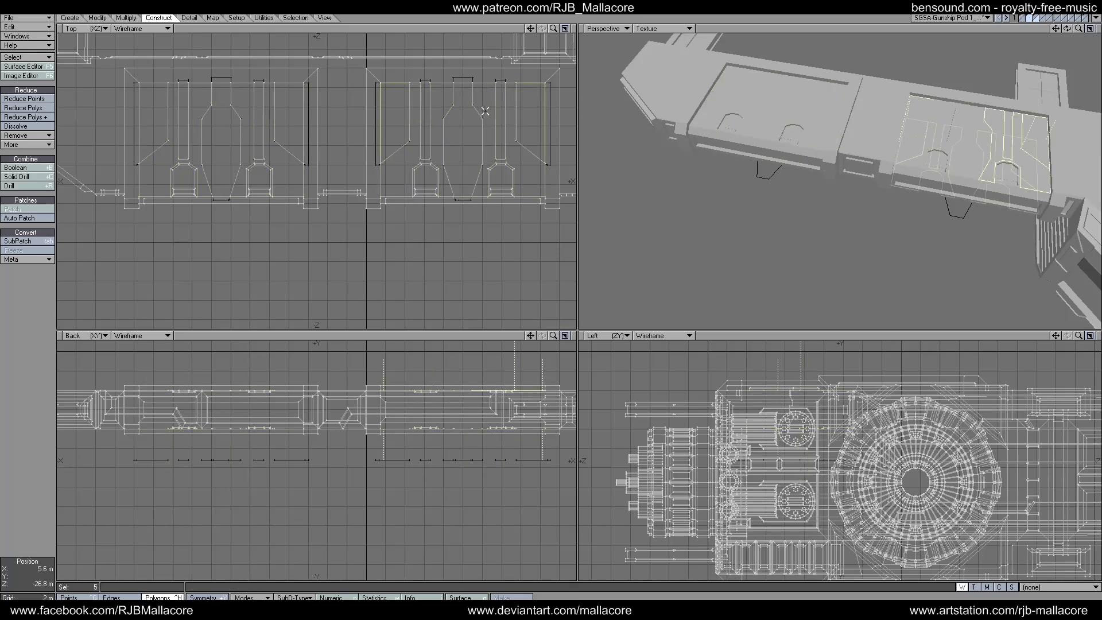
{"action": "mouse_move", "coordinate": [281, 119]}
{"action": "left_mouse_down"}
{"action": "mouse_move", "coordinate": [262, 120]}
{"action": "mouse_move", "coordinate": [287, 119]}
{"action": "left_mouse_up"}
{"action": "left_click_drag", "start_coordinate": [162, 118], "coordinate": [178, 118]}
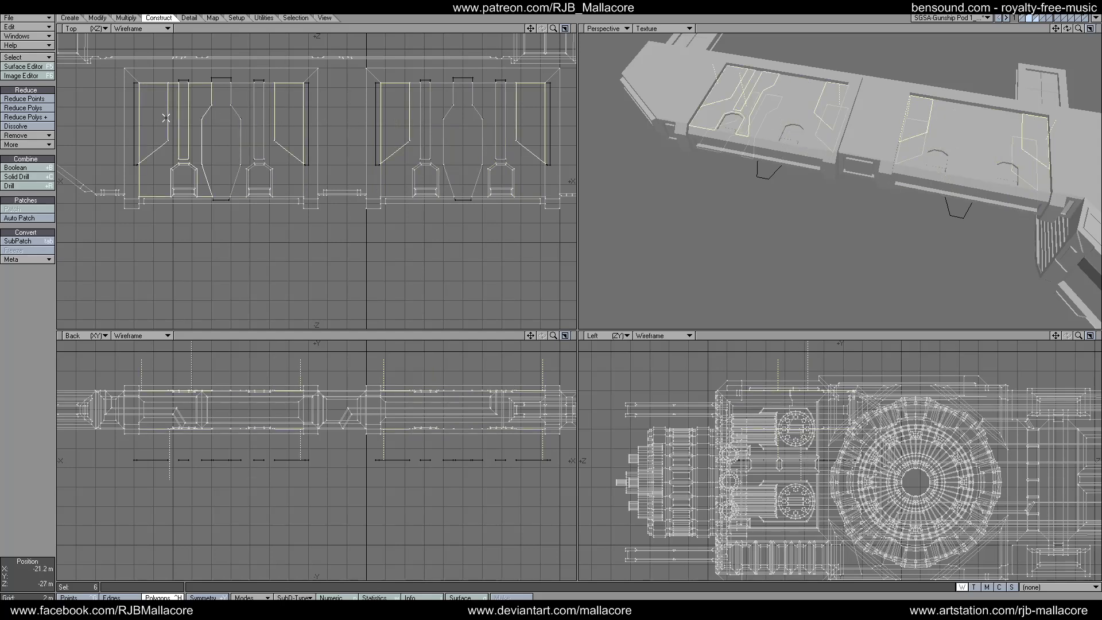
{"action": "left_click", "coordinate": [178, 119]}
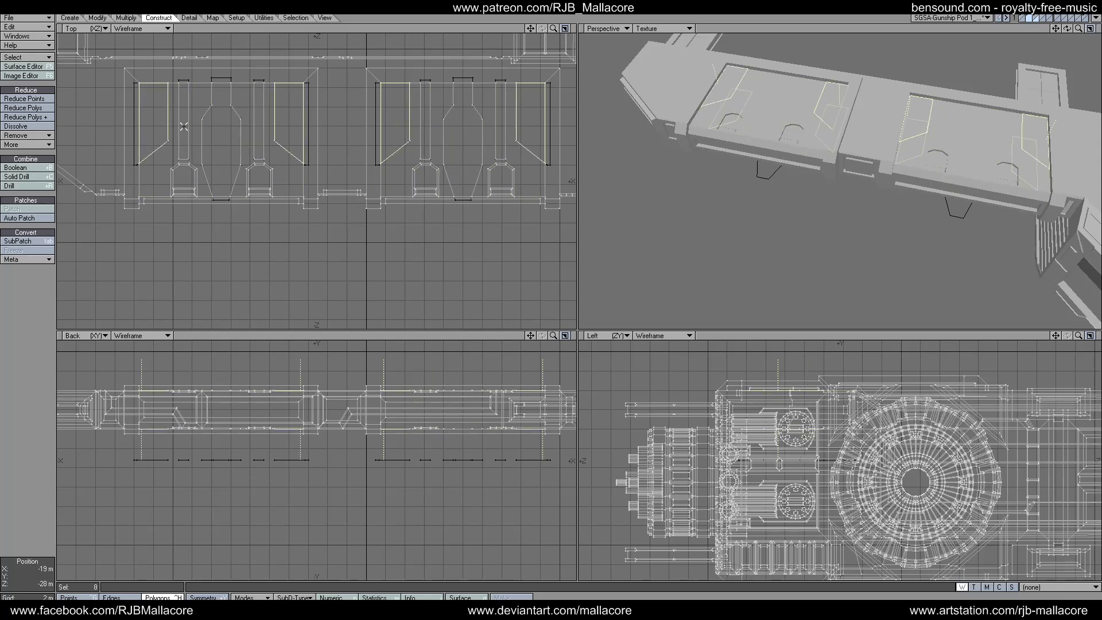
- Multishift the selected side shapes with an inset of 500 mm and no shift
{"action": "left_click", "coordinate": [126, 17]}
{"action": "left_click", "coordinate": [28, 164]}
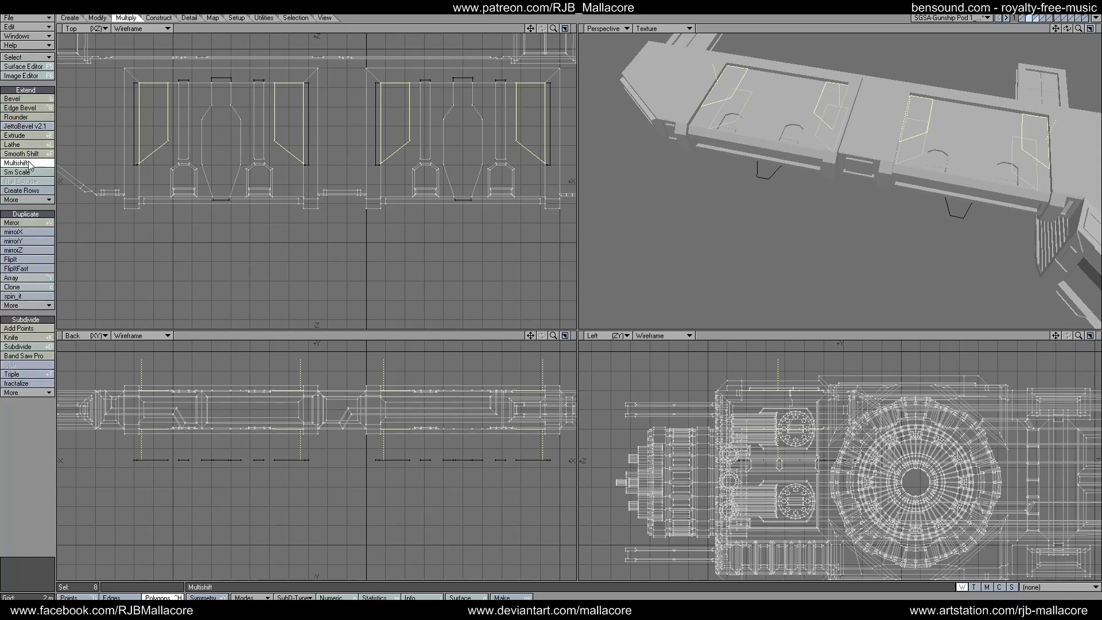
{"action": "key", "text": "BackSpace"}
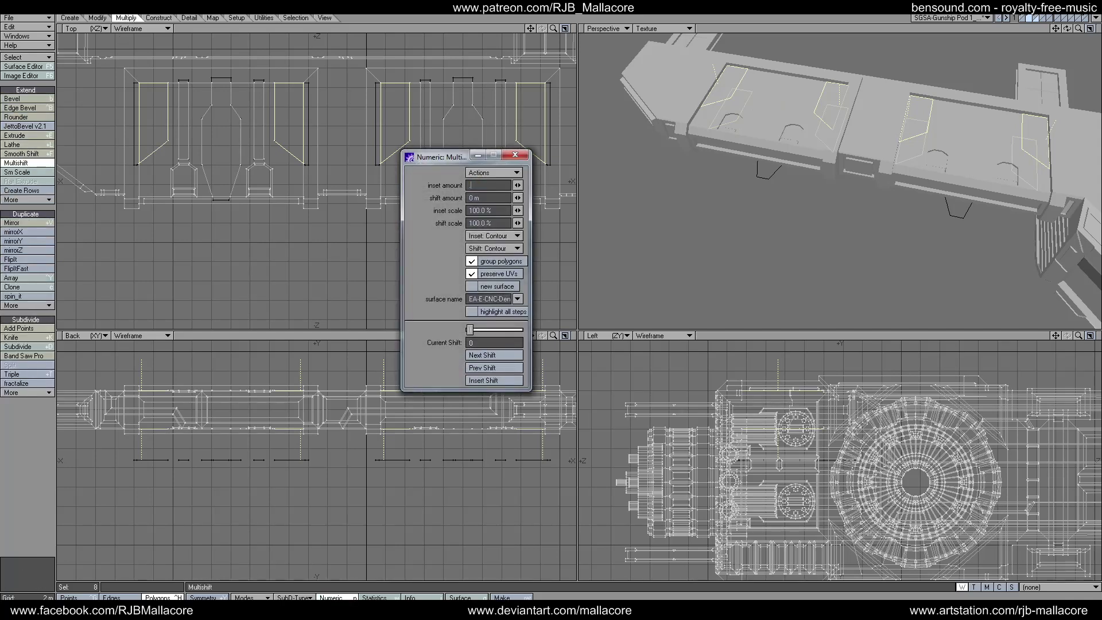
{"action": "key", "text": "Tab"}
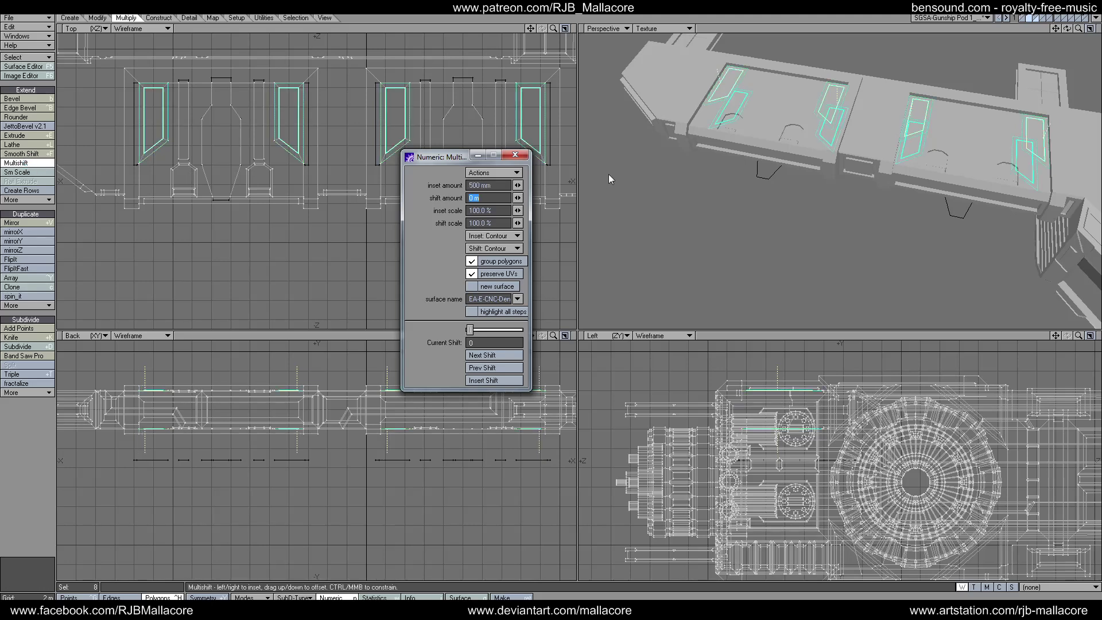
{"action": "left_click", "coordinate": [520, 156]}
{"action": "left_click", "coordinate": [43, 163]}
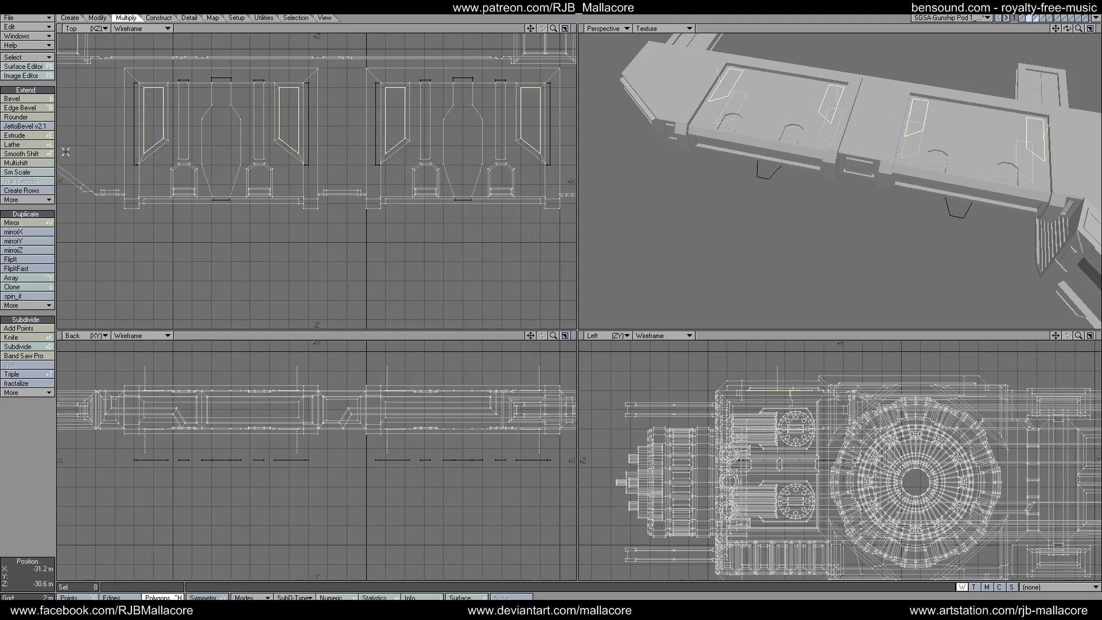
- Raise the inset side shapes with a second Multishift of 200 mm shift and 0 m inset
{"action": "left_click", "coordinate": [43, 163]}
{"action": "type", "text": "n"}
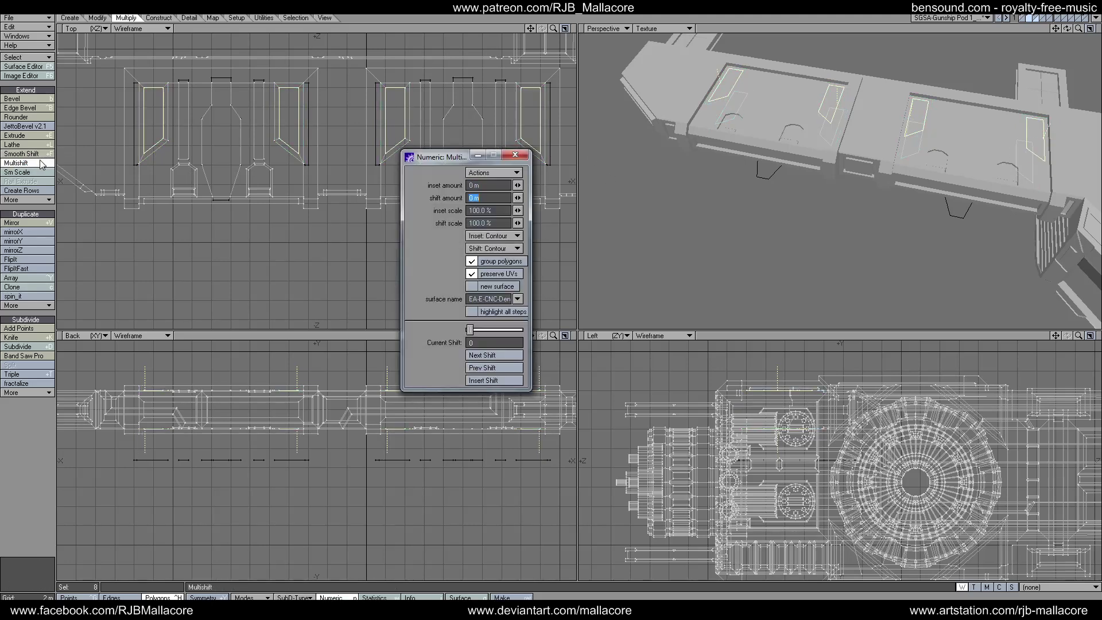
{"action": "type", "text": "200mm"}
{"action": "key", "text": "Tab"}
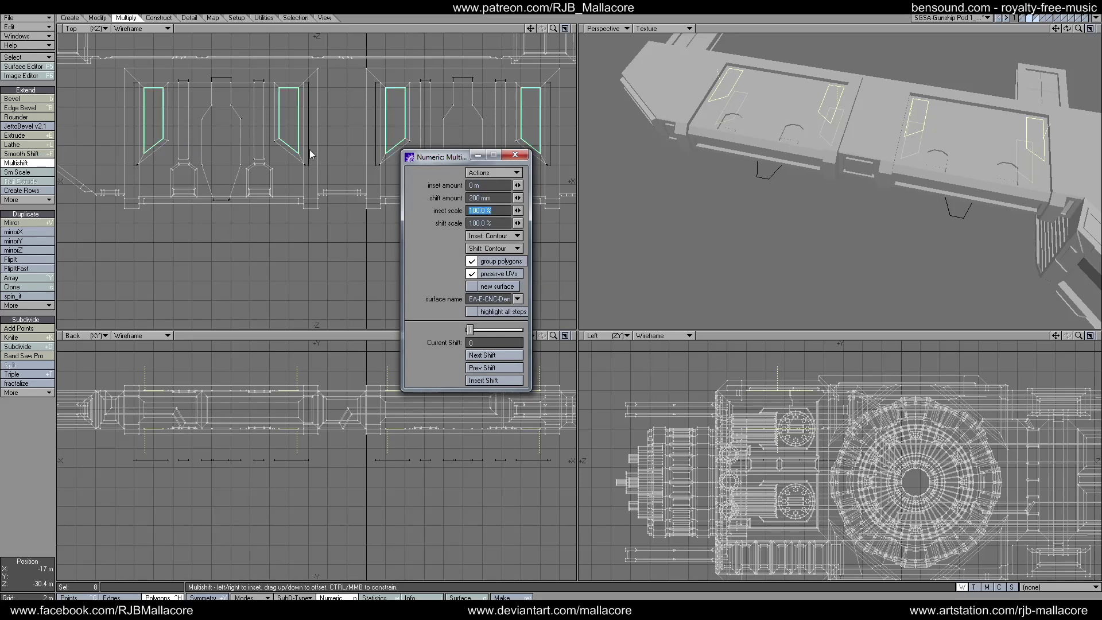
{"action": "left_click", "coordinate": [515, 155]}
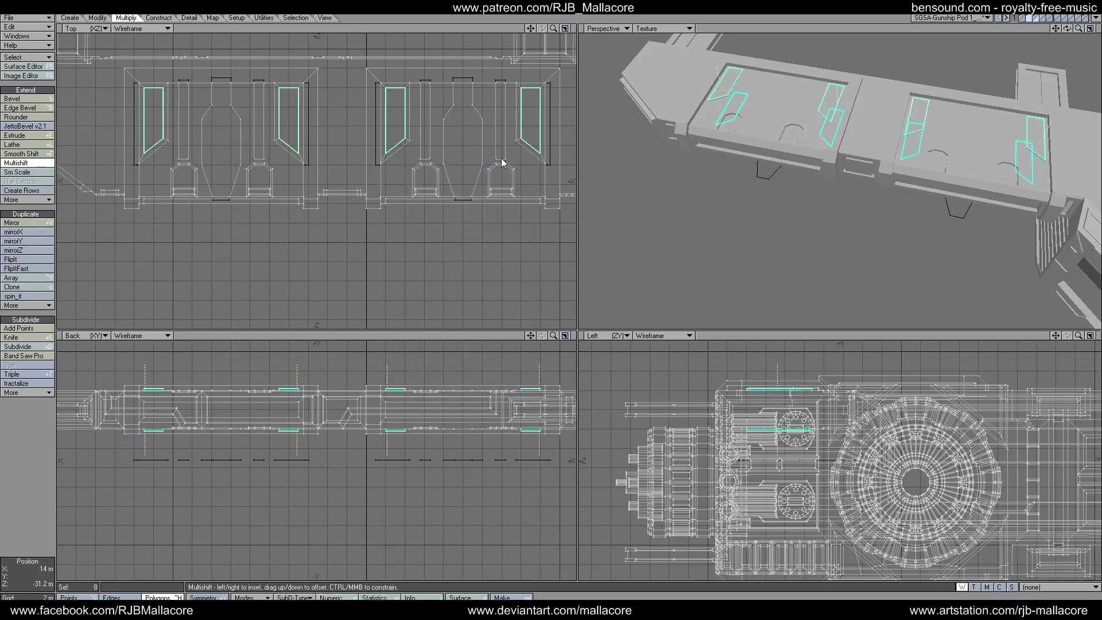
{"action": "key", "text": "space"}
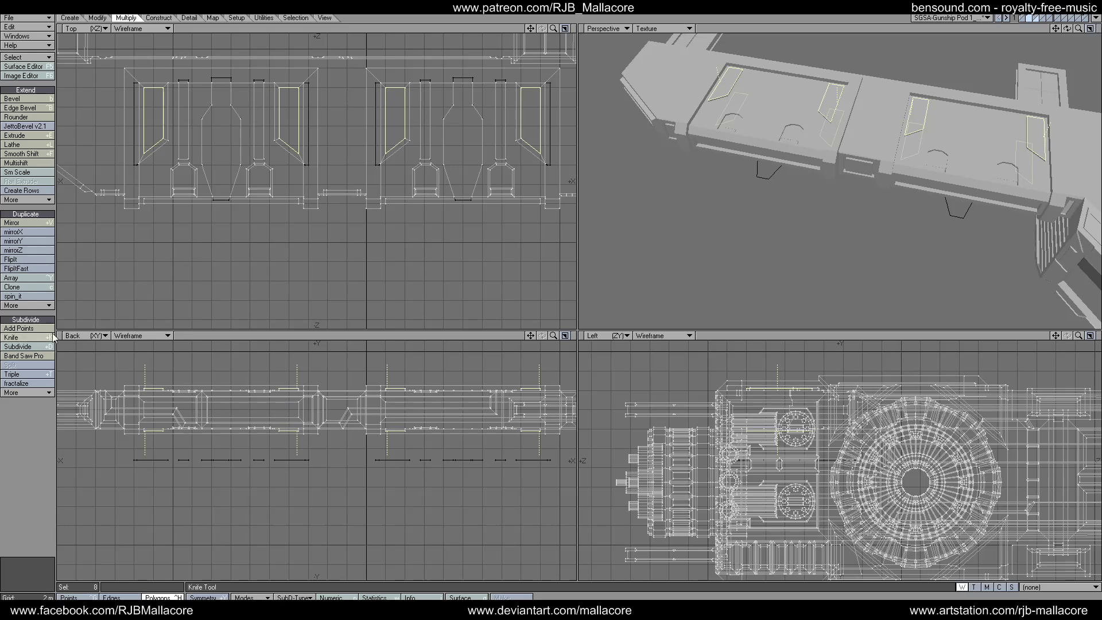
- Replace the selection with the narrow strips behind the dome plates, on the upper and lower plates of both panels
{"action": "left_click", "coordinate": [23, 436]}
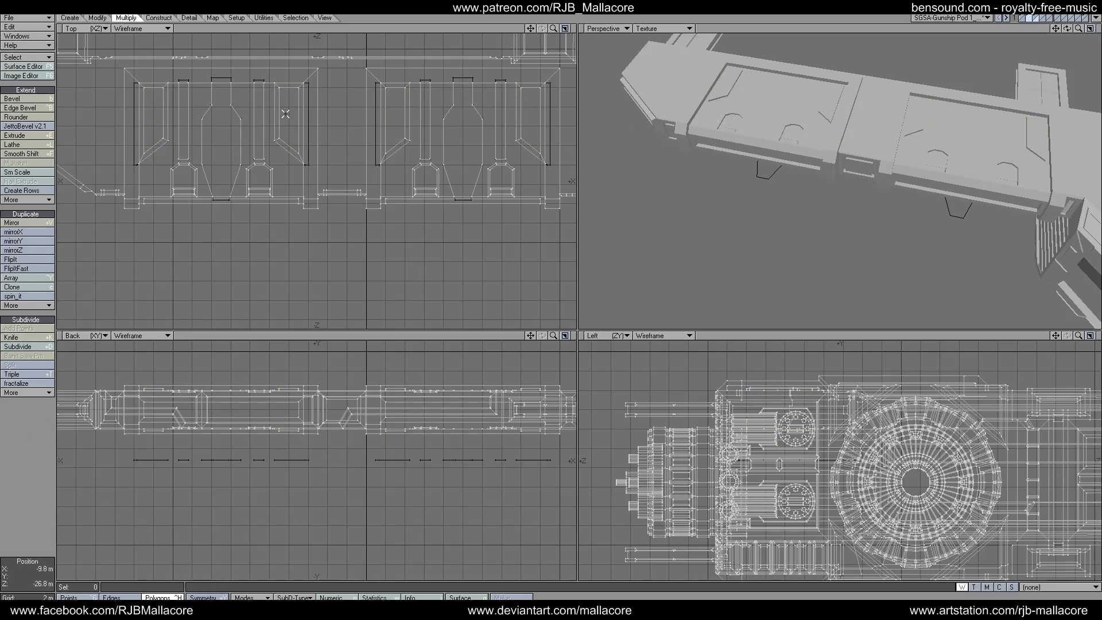
{"action": "left_click", "coordinate": [187, 109]}
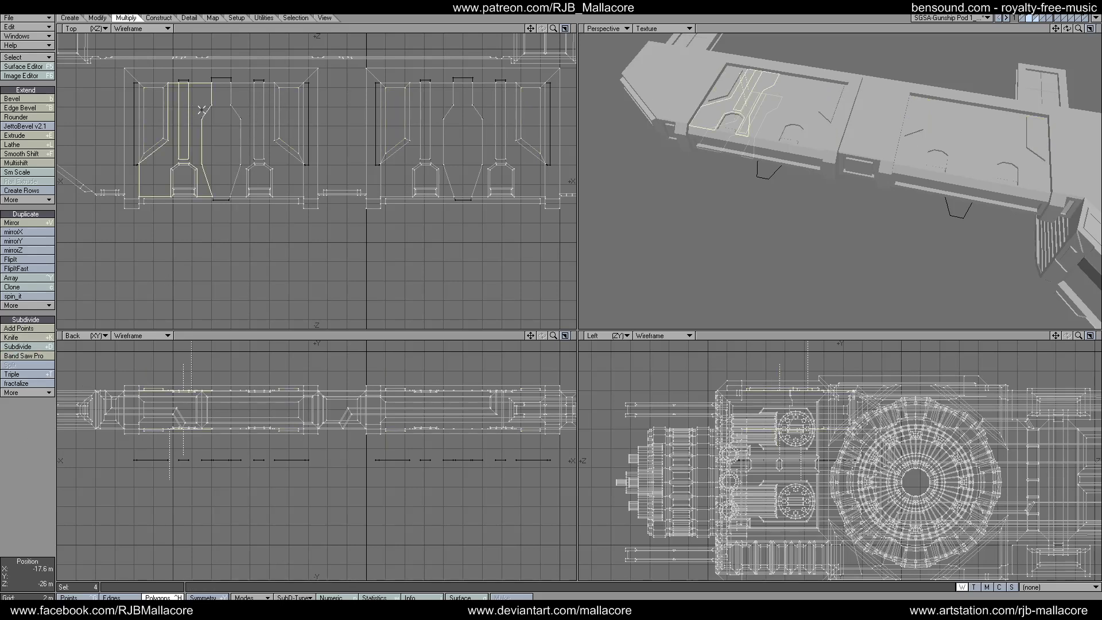
{"action": "left_click", "coordinate": [247, 102]}
{"action": "left_click", "coordinate": [241, 106]}
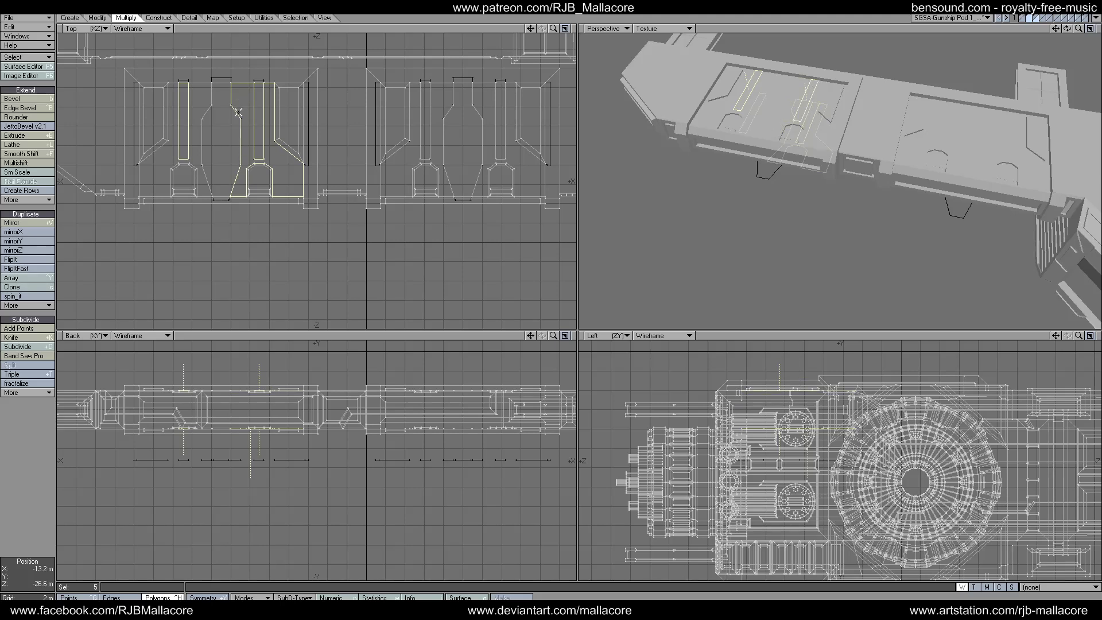
{"action": "left_click", "coordinate": [429, 103]}
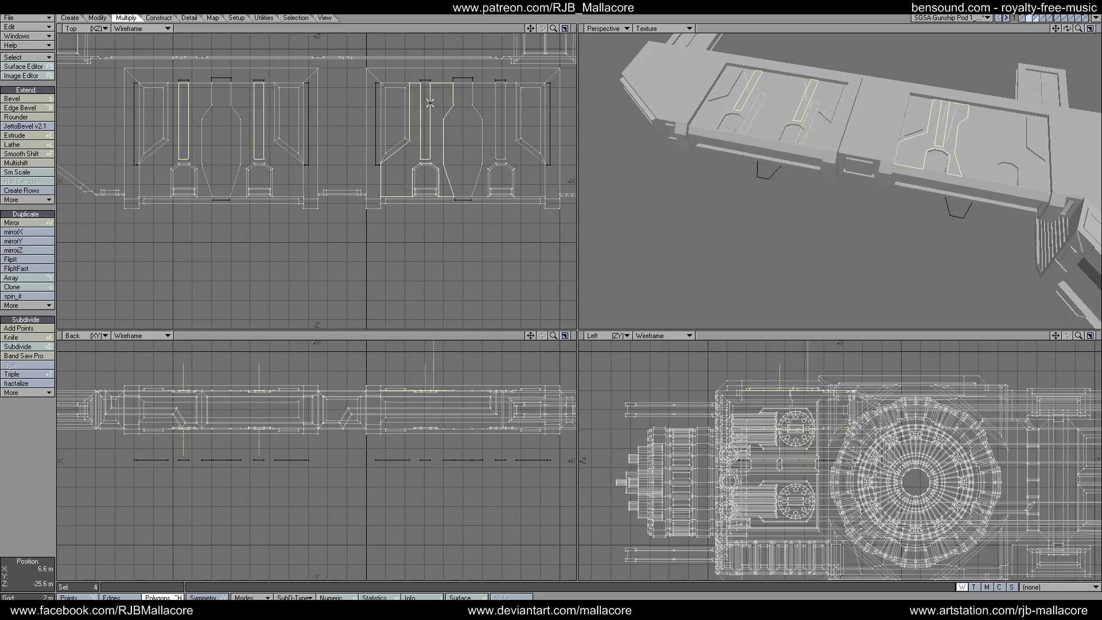
{"action": "left_click", "coordinate": [498, 98]}
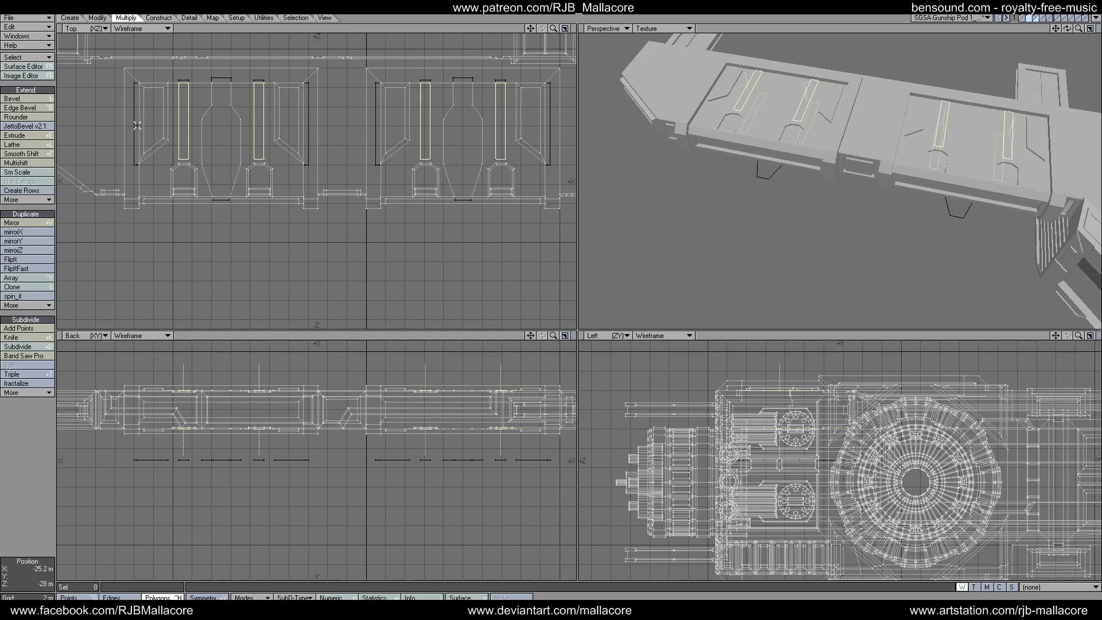
- Multishift the selected narrow strips with an inset of 300 mm and a shift of 300 mm
{"action": "left_click", "coordinate": [19, 163]}
{"action": "key", "text": "n"}
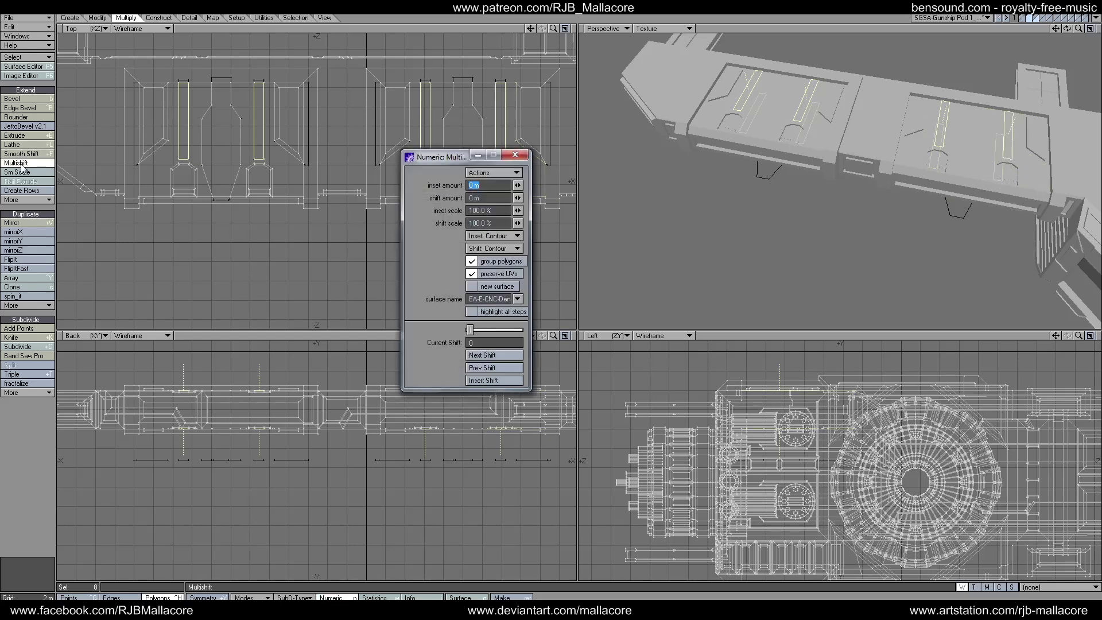
{"action": "key", "text": "Tab"}
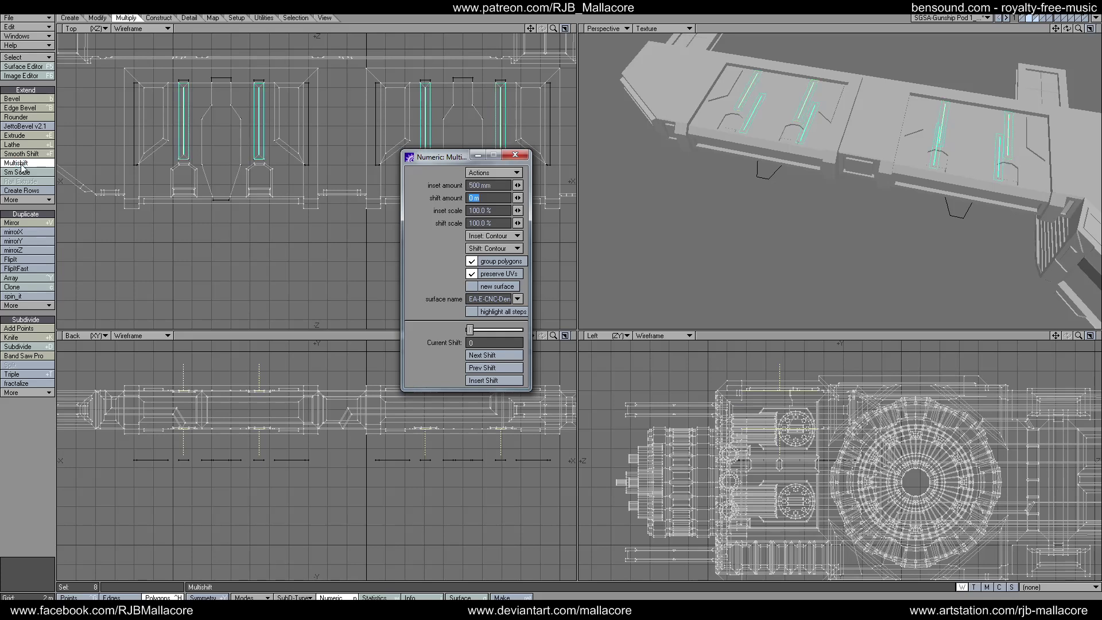
{"action": "type", "text": "."}
{"action": "type", "text": "30"}
{"action": "key", "text": "shift+Tab"}
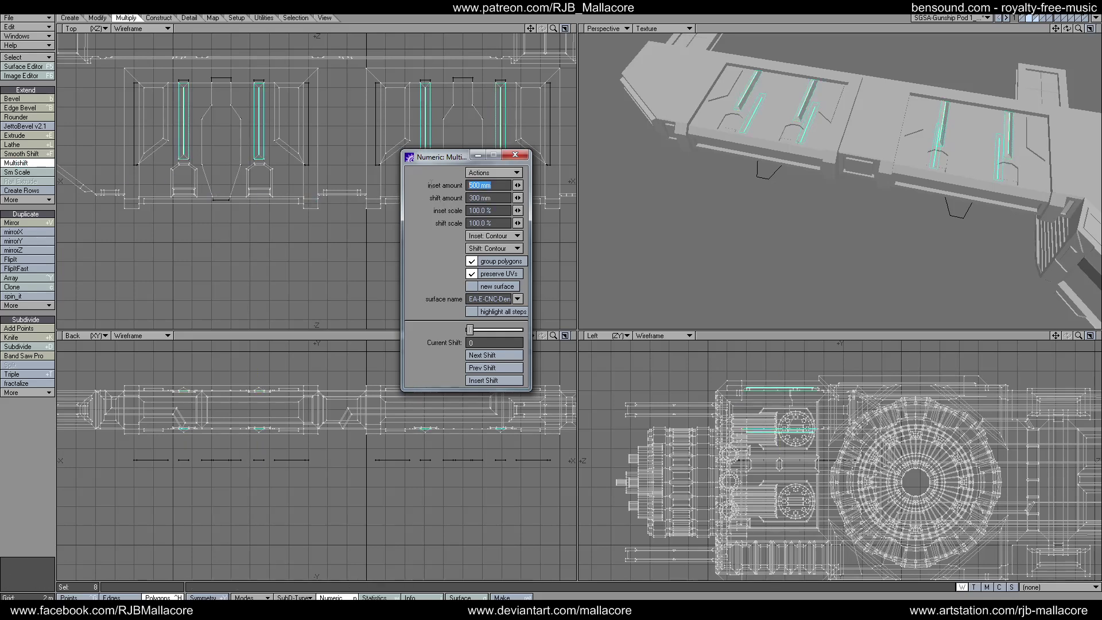
{"action": "type", "text": ".3"}
{"action": "key", "text": "Tab"}
{"action": "left_click", "coordinate": [515, 154]}
{"action": "key", "text": "space"}
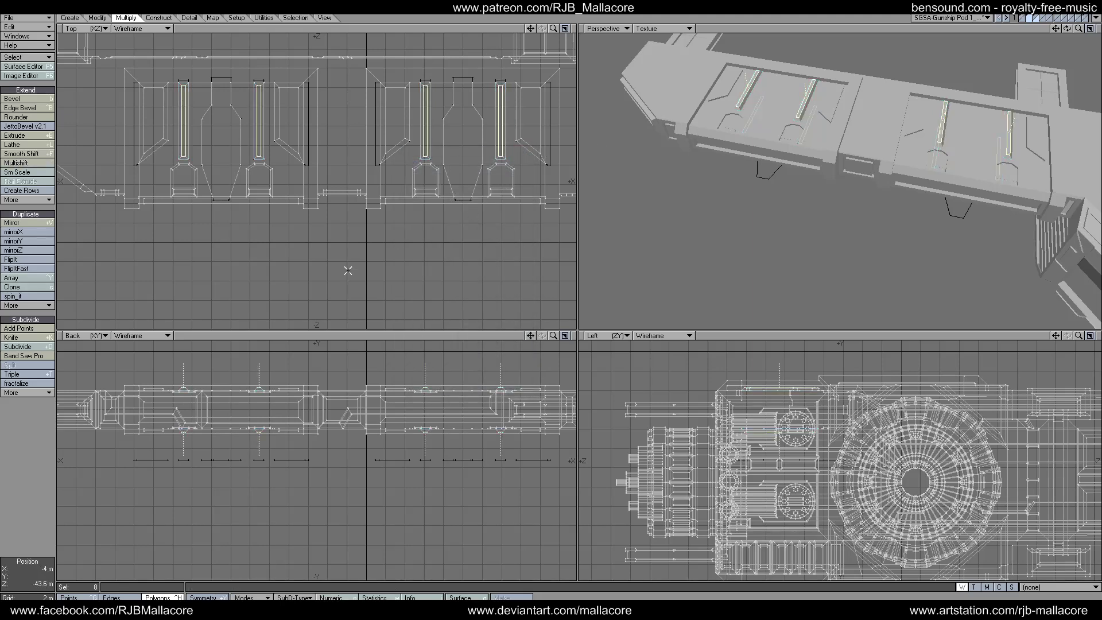
- Replace the selection with the central bottle-shaped polygons on the upper and lower plates of both arm panels
{"action": "left_click", "coordinate": [25, 452]}
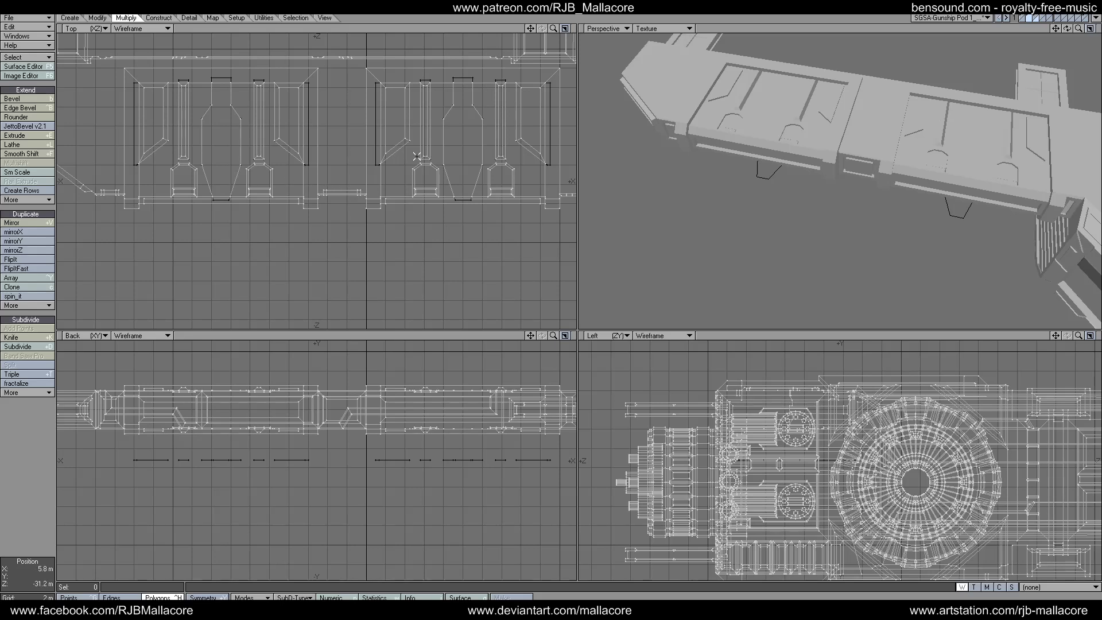
{"action": "left_click_drag", "start_coordinate": [451, 132], "coordinate": [439, 139]}
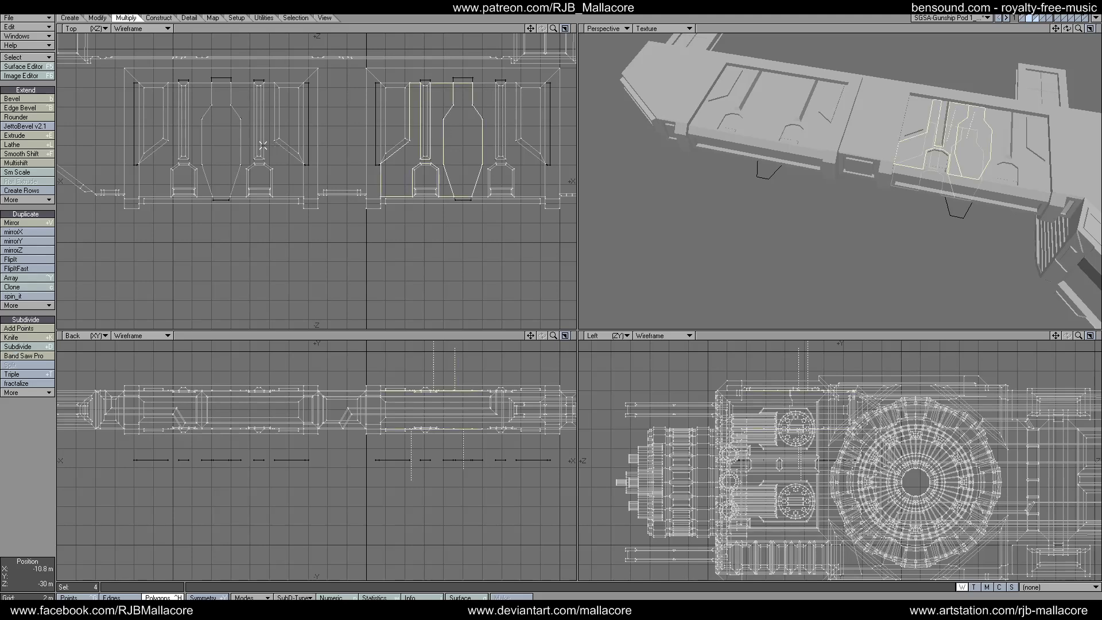
{"action": "left_click", "coordinate": [239, 142], "text": "shift"}
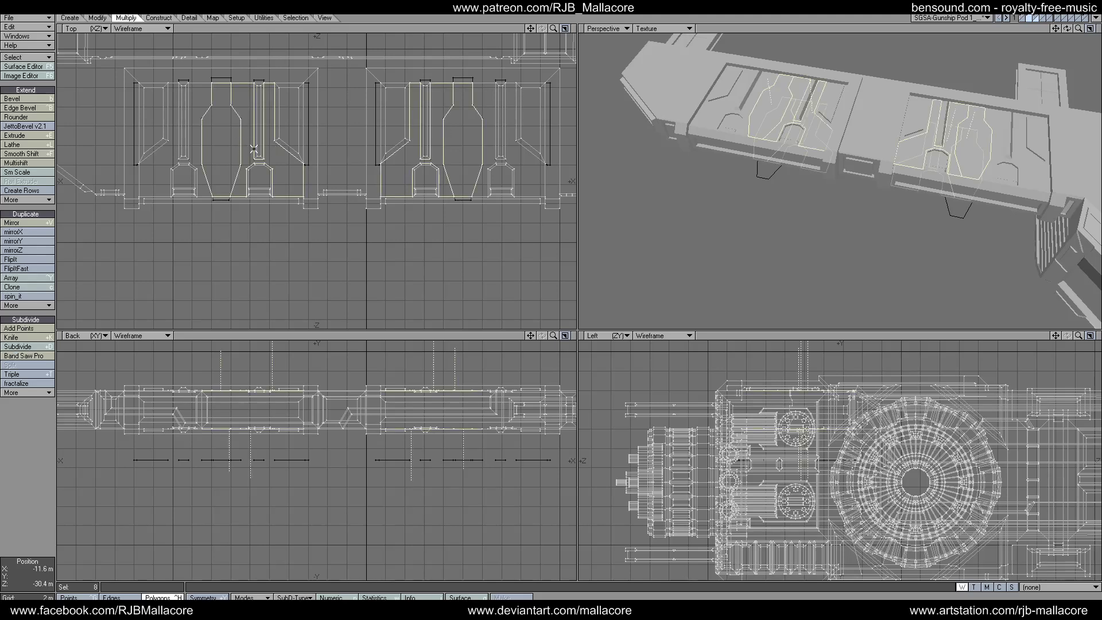
{"action": "left_click", "coordinate": [253, 149]}
{"action": "left_click", "coordinate": [394, 184]}
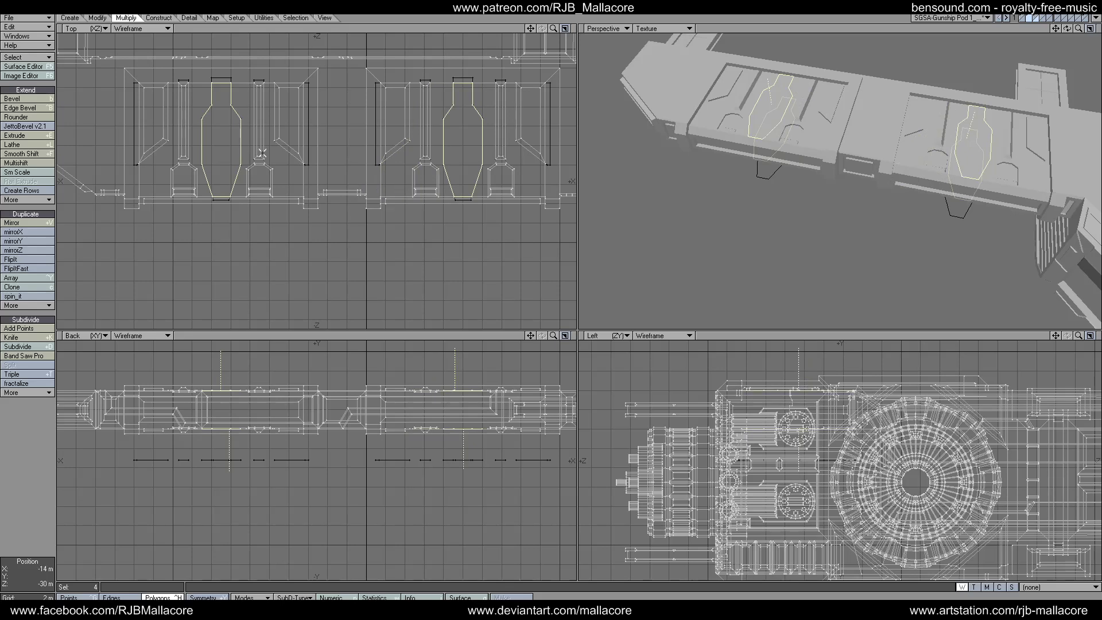
- Multishift the selected bottle-shaped polygons with an inset of 300 mm and no shift
{"action": "left_click", "coordinate": [25, 163]}
{"action": "type", "text": "n"}
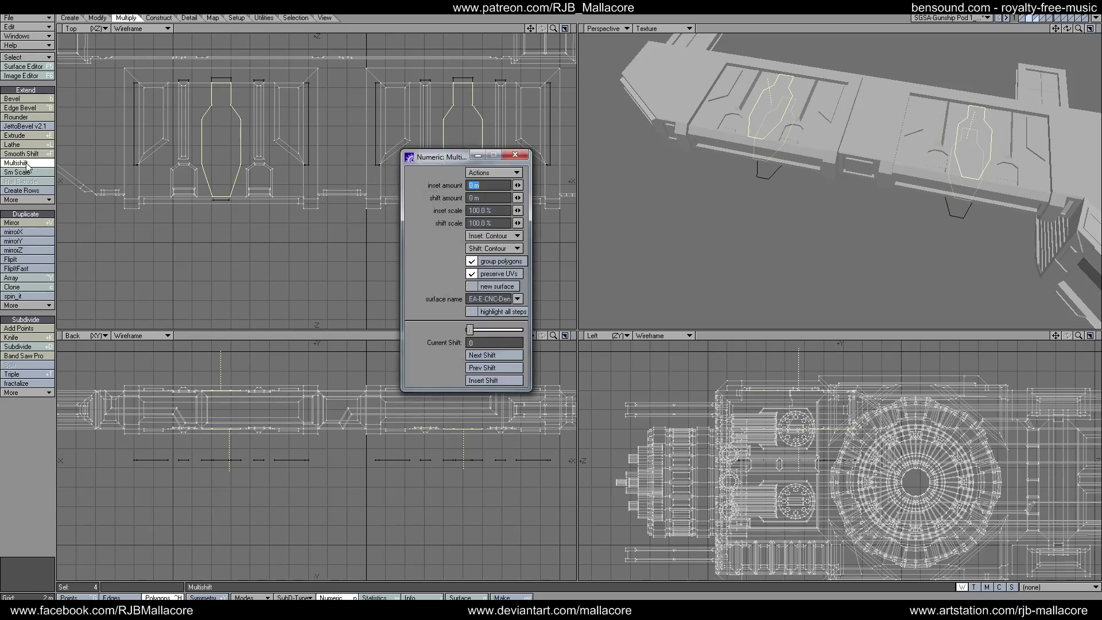
{"action": "type", "text": "300mm"}
{"action": "key", "text": "Tab"}
{"action": "left_click", "coordinate": [515, 155]}
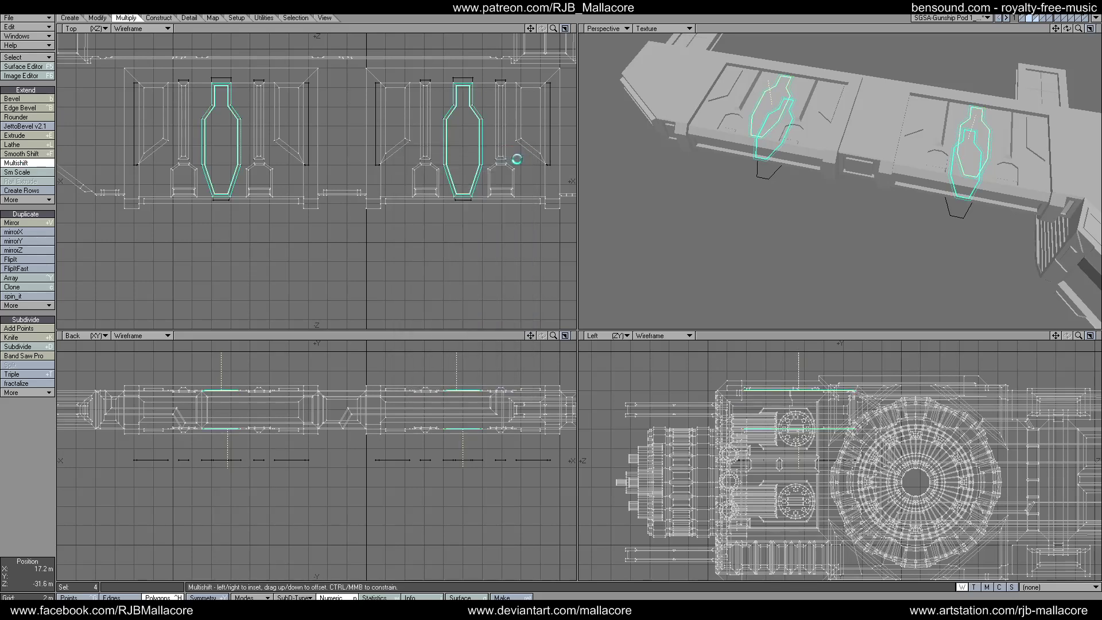
{"action": "key", "text": "space"}
- Recess the inset bottle shapes with a second Multishift of -500 mm shift and 0 m inset
{"action": "left_click", "coordinate": [18, 164]}
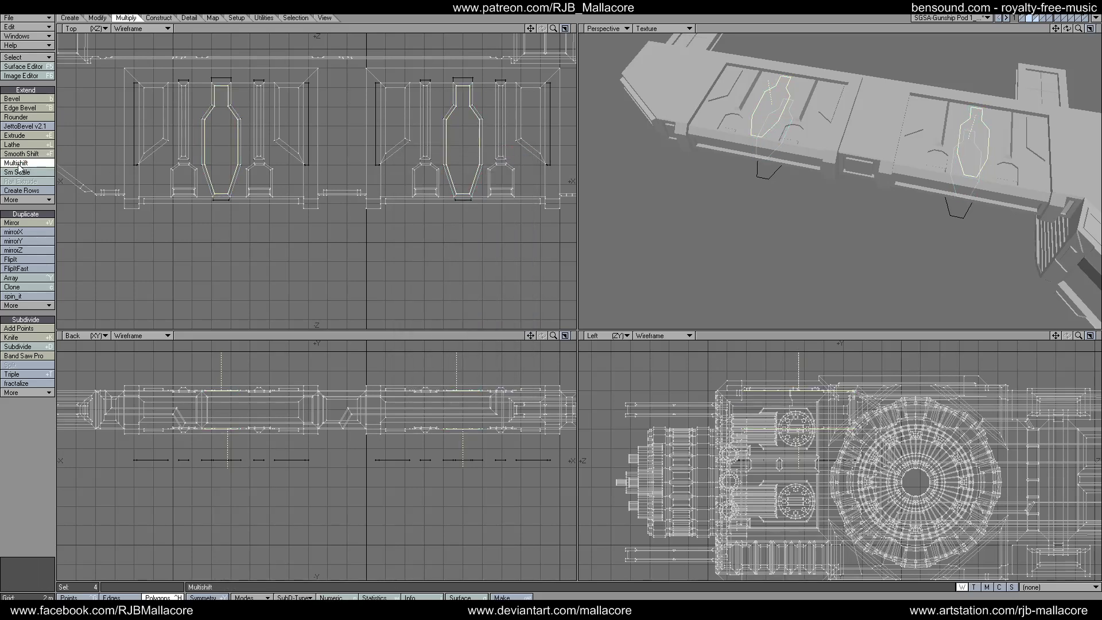
{"action": "type", "text": "n"}
{"action": "type", "text": "-"}
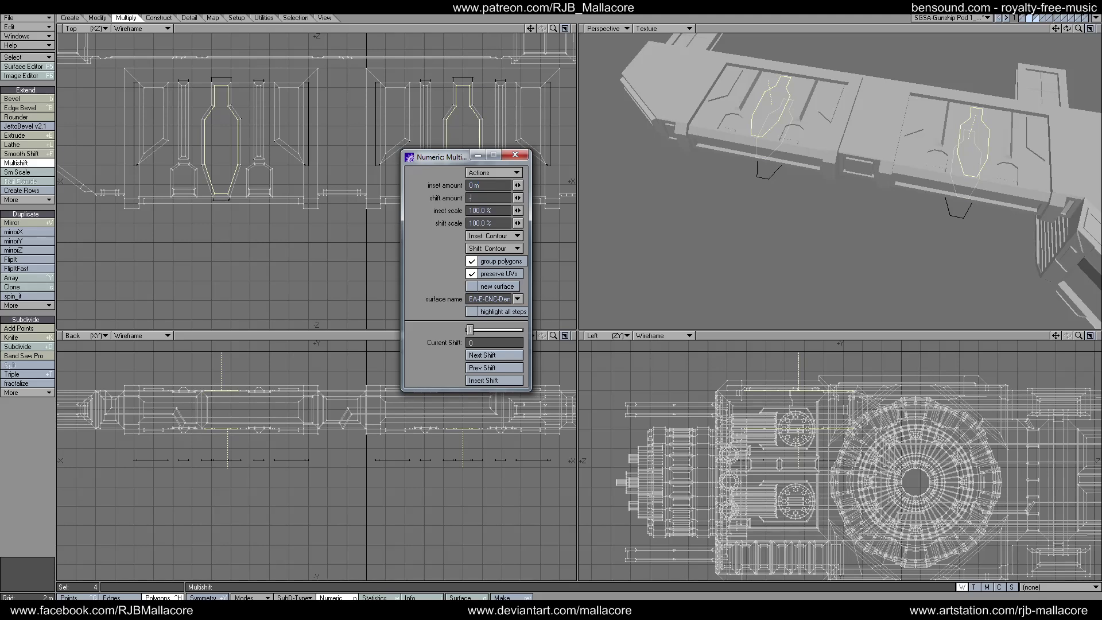
{"action": "type", "text": ".5"}
{"action": "key", "text": "Tab"}
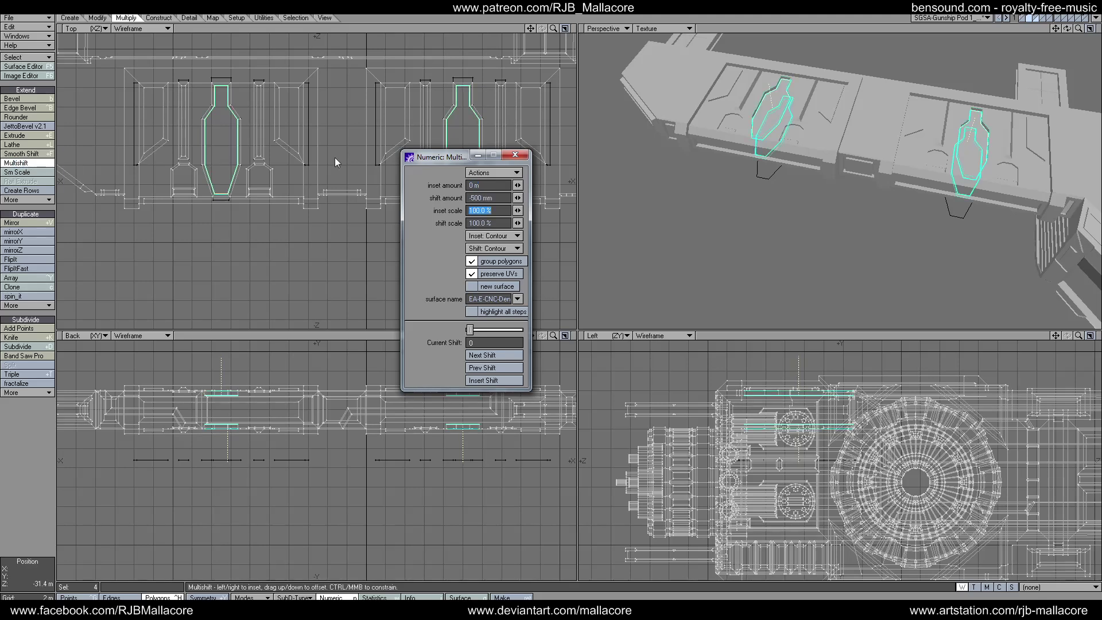
{"action": "left_click", "coordinate": [515, 155]}
{"action": "key", "text": "space"}
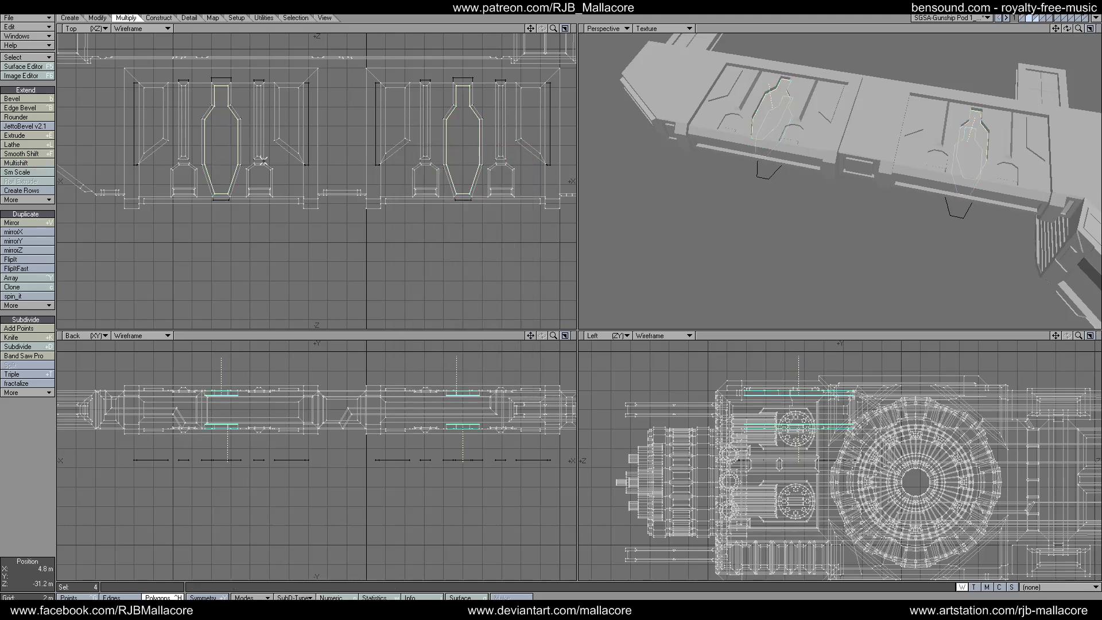
- Try a knife cut across one panel's recessed bottle shape just below its shoulders
{"action": "key", "text": "shift+k"}
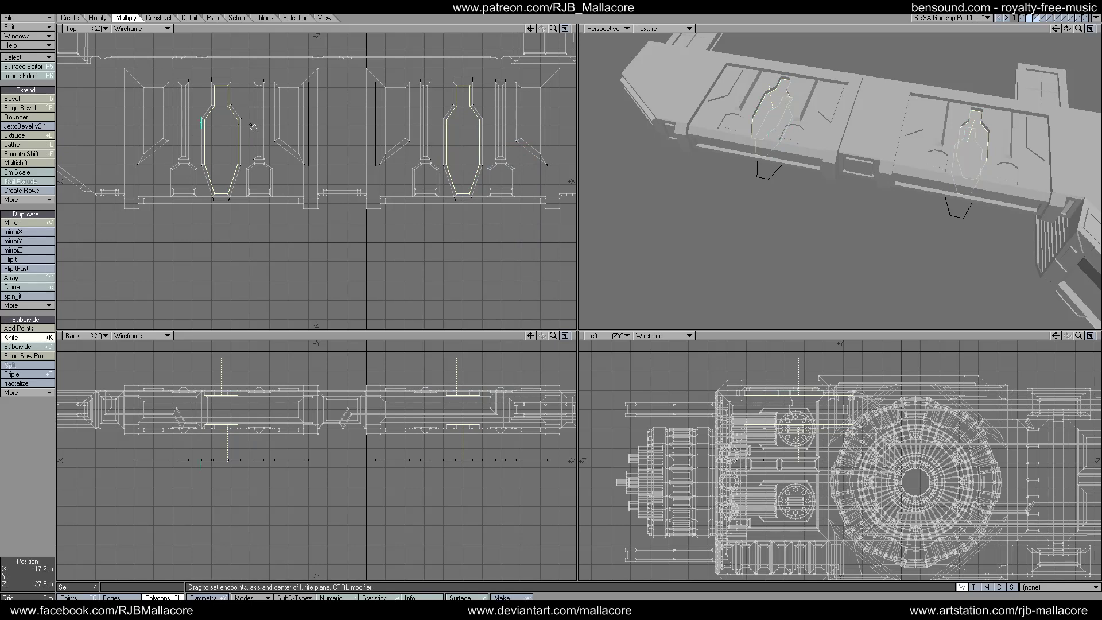
{"action": "left_click_drag", "start_coordinate": [252, 125], "coordinate": [251, 122]}
{"action": "key", "text": "space"}
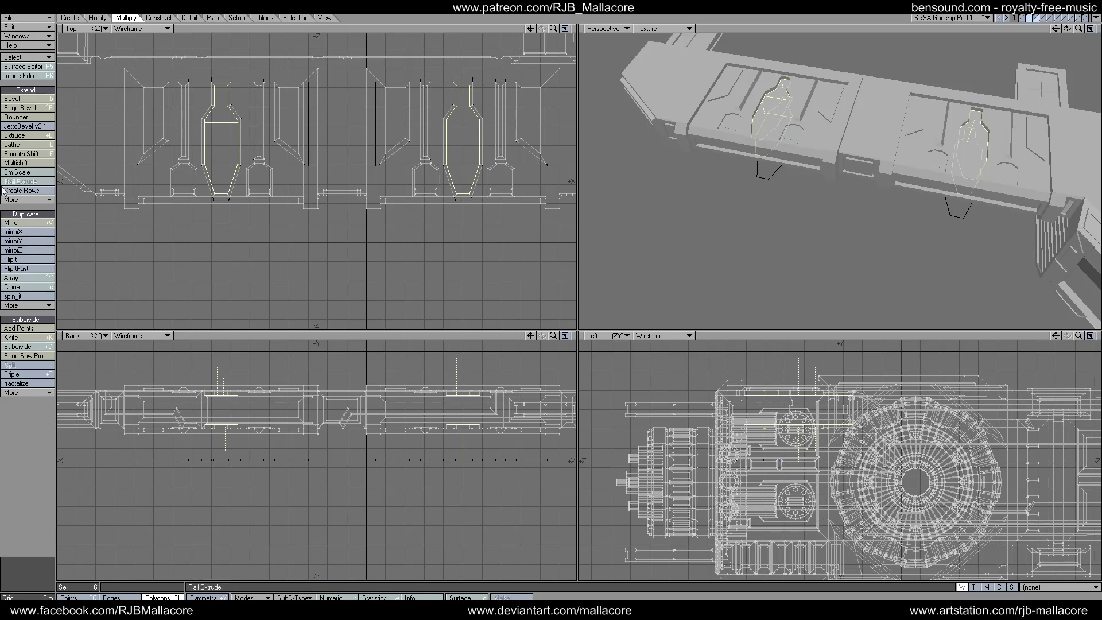
{"action": "left_click", "coordinate": [18, 163]}
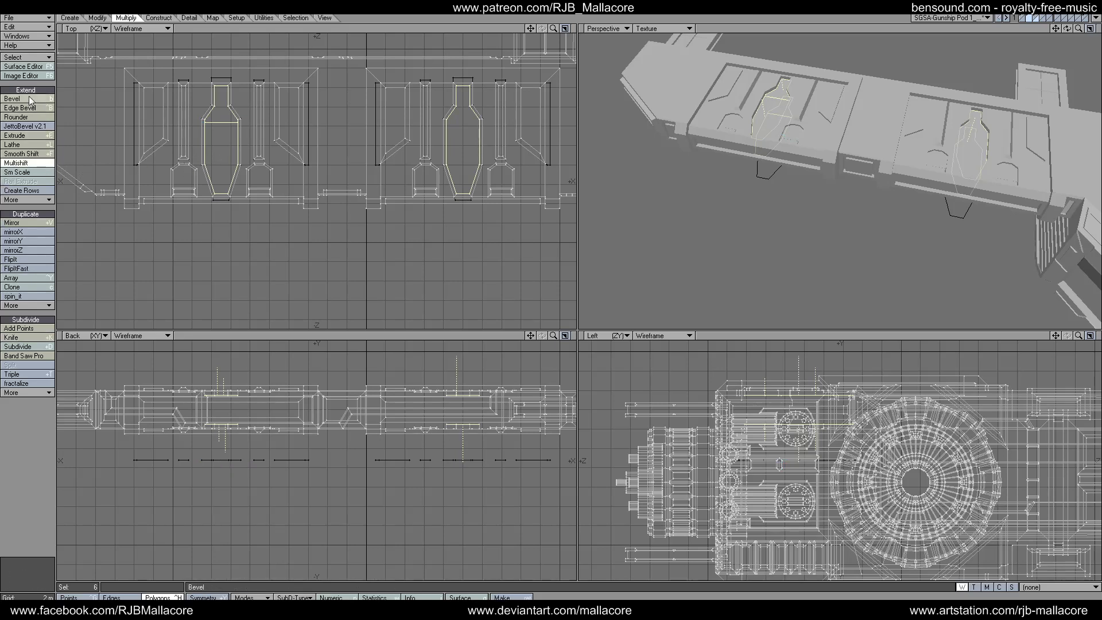
- Try a second knife cut across the same bottle shape where its body begins tapering to the base
{"action": "left_click", "coordinate": [23, 338]}
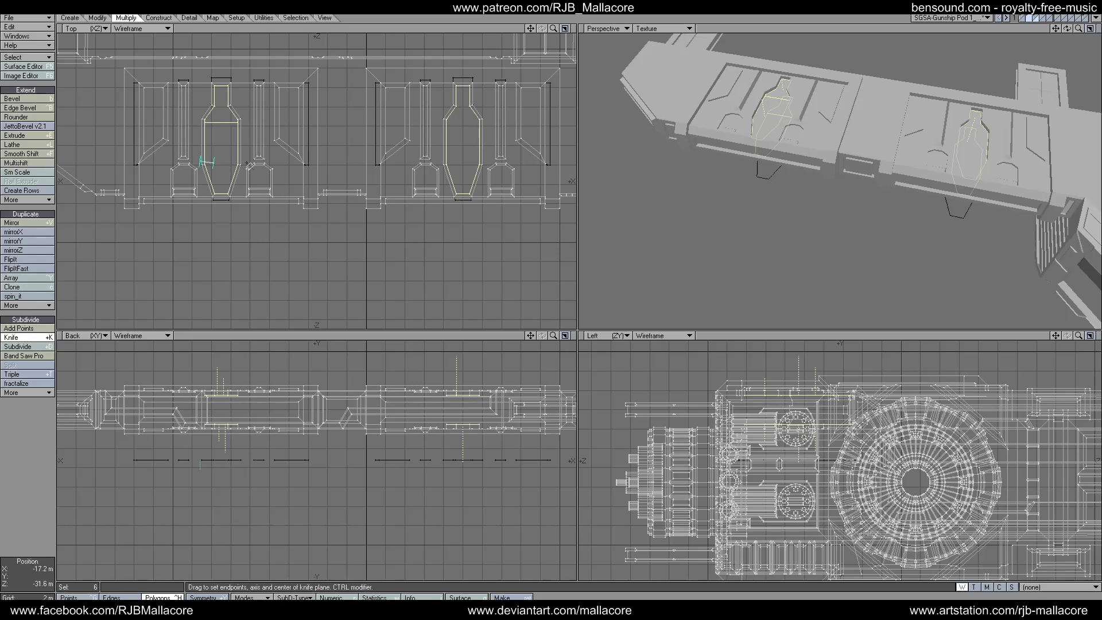
{"action": "left_click_drag", "start_coordinate": [248, 165], "coordinate": [247, 164]}
{"action": "left_click", "coordinate": [13, 338]}
{"action": "left_click", "coordinate": [13, 339]}
{"action": "key", "text": "space"}
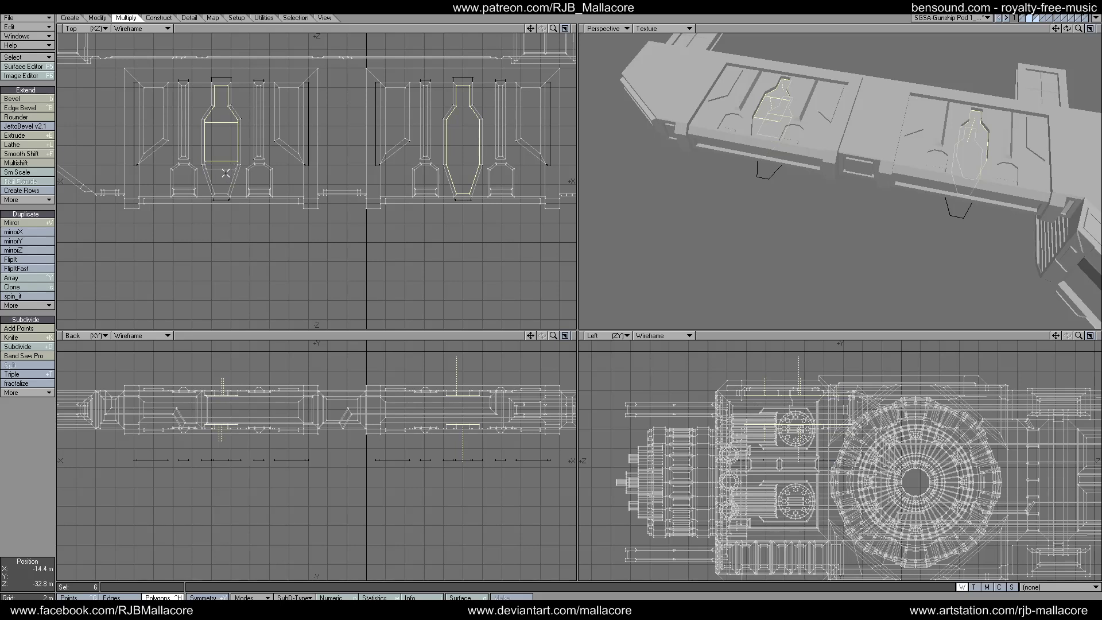
{"action": "left_click", "coordinate": [227, 170]}
{"action": "left_click", "coordinate": [231, 169]}
- Knife a single straight cut across the recessed bottle shapes of both arm panels, just below their shoulders
{"action": "left_click", "coordinate": [17, 337]}
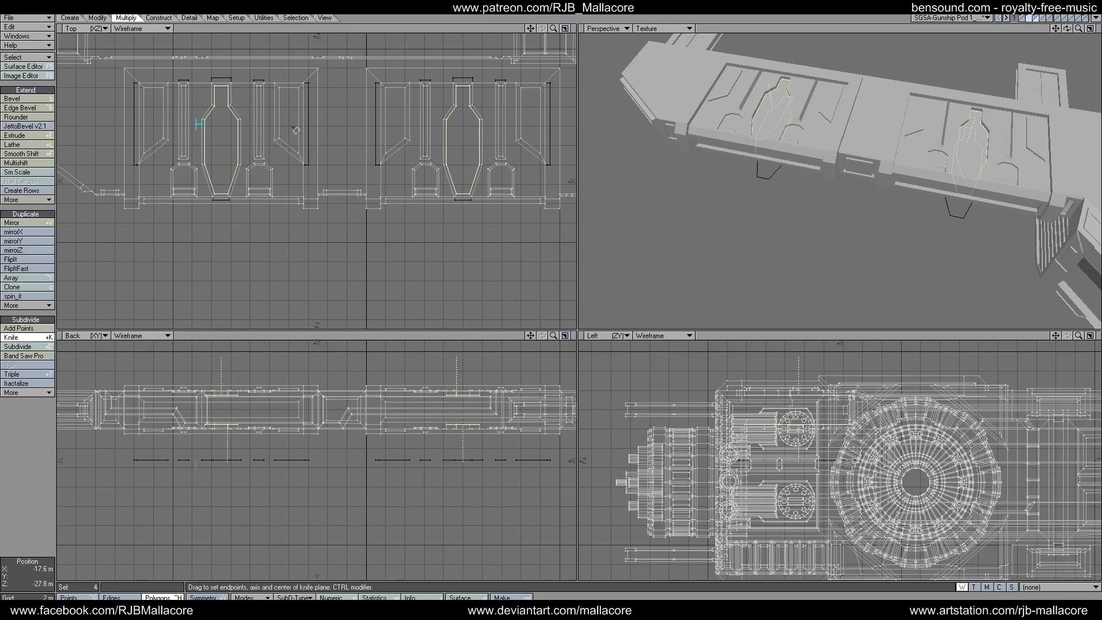
{"action": "left_click_drag", "start_coordinate": [295, 131], "coordinate": [491, 126]}
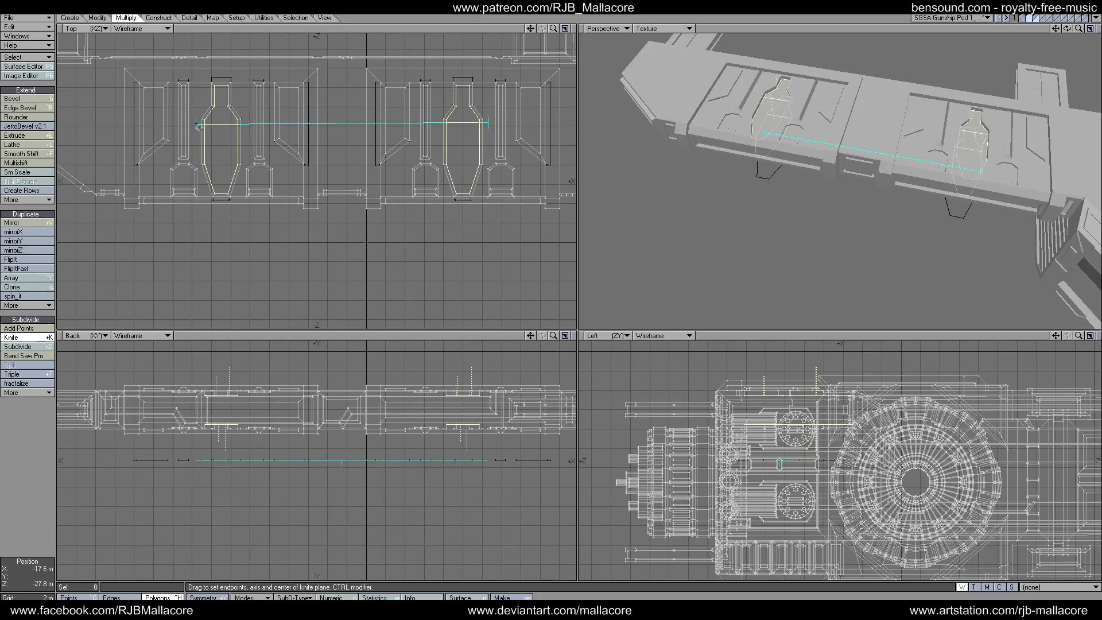
{"action": "left_click_drag", "start_coordinate": [196, 125], "coordinate": [196, 124]}
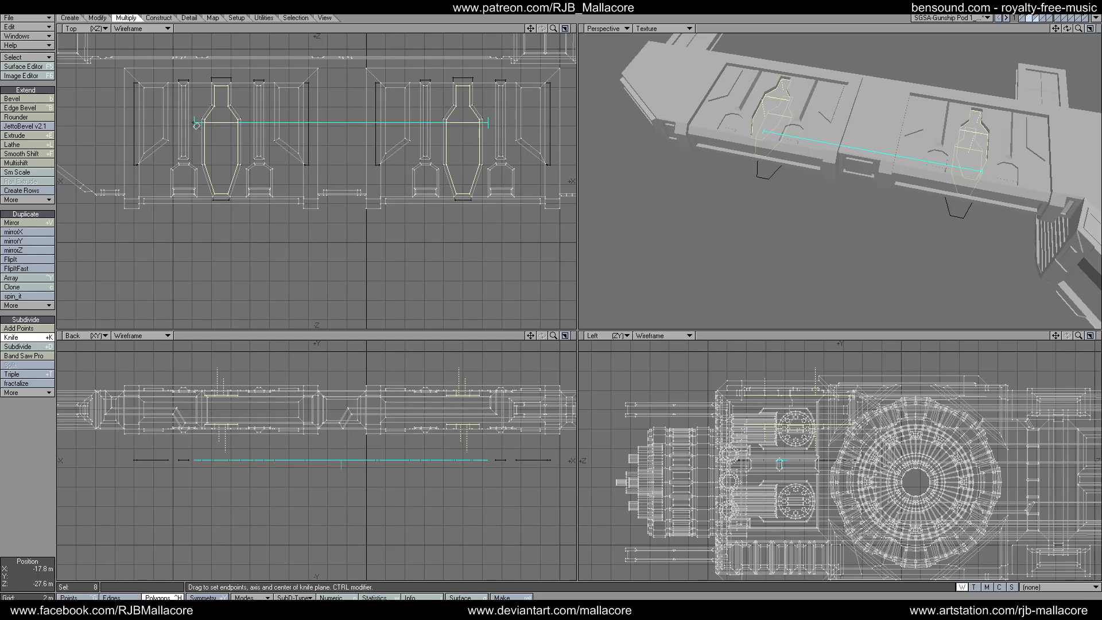
{"action": "key", "text": "space"}
- Try a knife cut across both panels' bottle shapes at the start of their base taper, and undo it
{"action": "key", "text": "shift+k"}
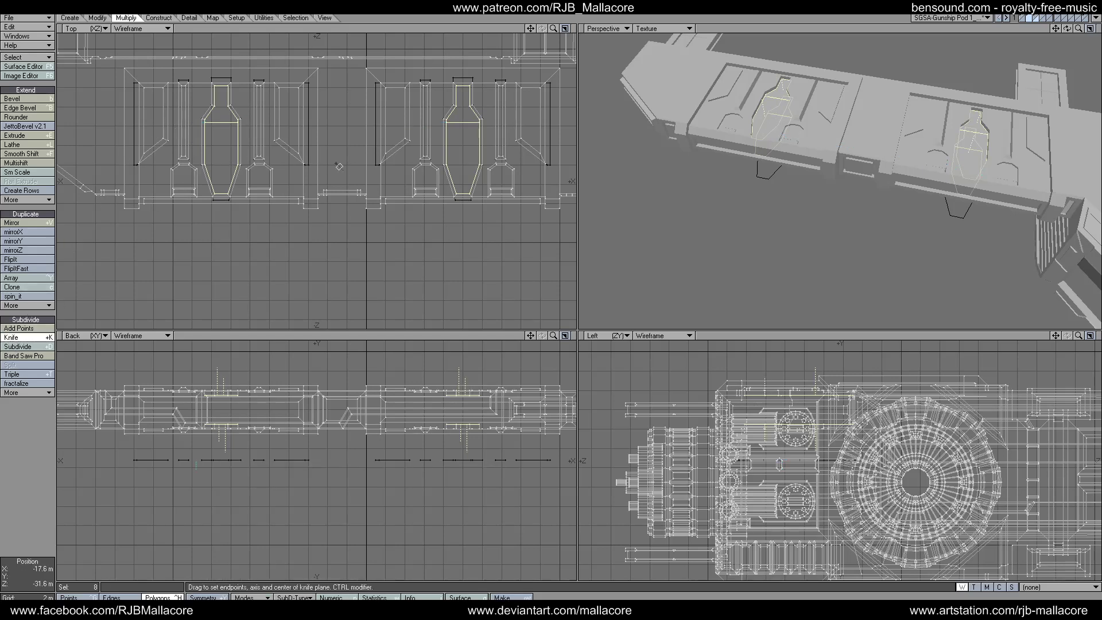
{"action": "left_click_drag", "start_coordinate": [196, 162], "coordinate": [489, 162]}
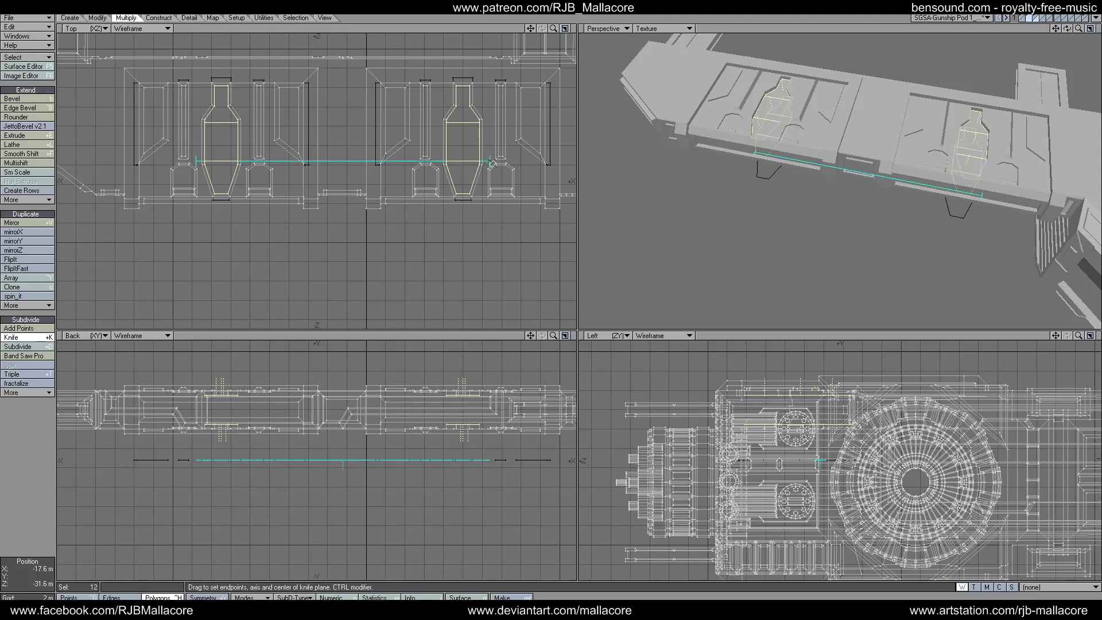
{"action": "key", "text": "space"}
{"action": "key", "text": "ctrl+z"}
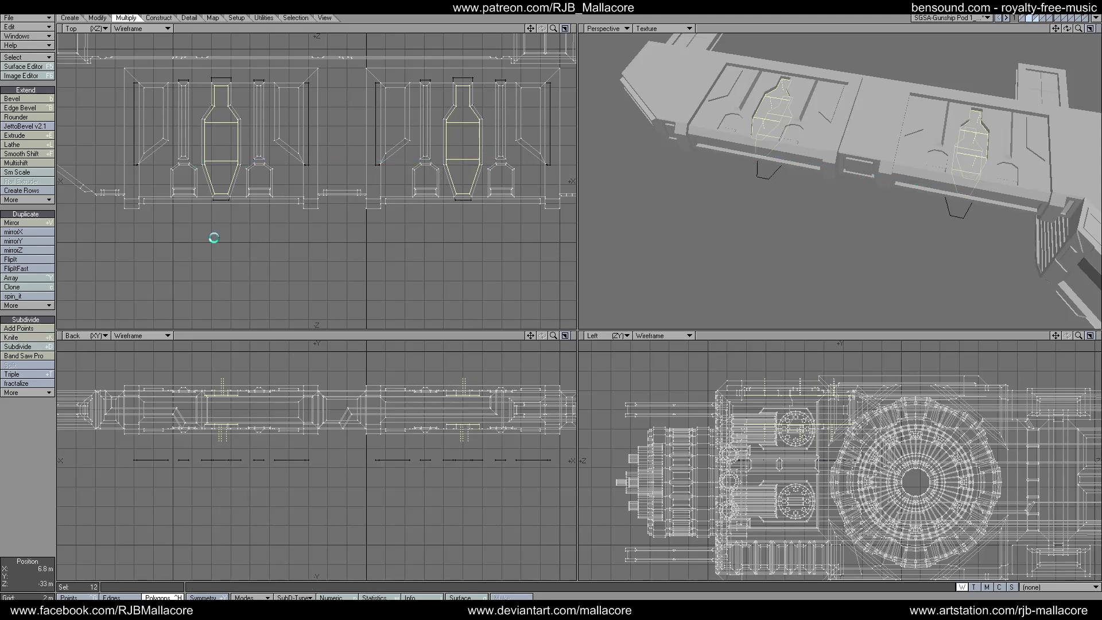
- Recut both recessed bottle shapes with one knife line where their bodies begin tapering to the base
{"action": "left_click", "coordinate": [20, 339]}
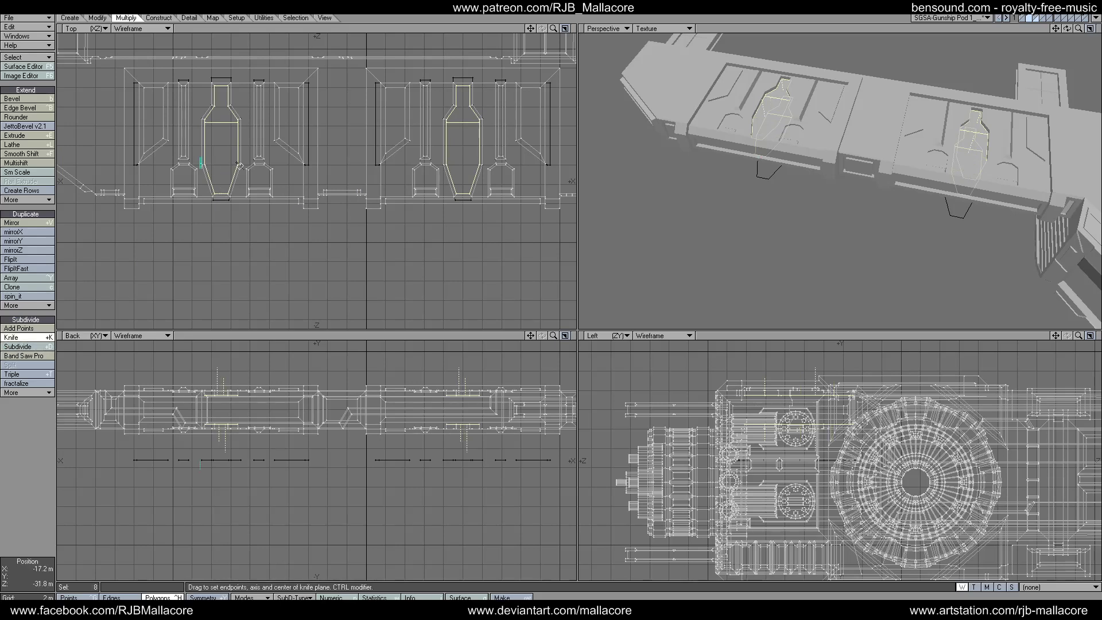
{"action": "left_click_drag", "start_coordinate": [201, 163], "coordinate": [490, 166]}
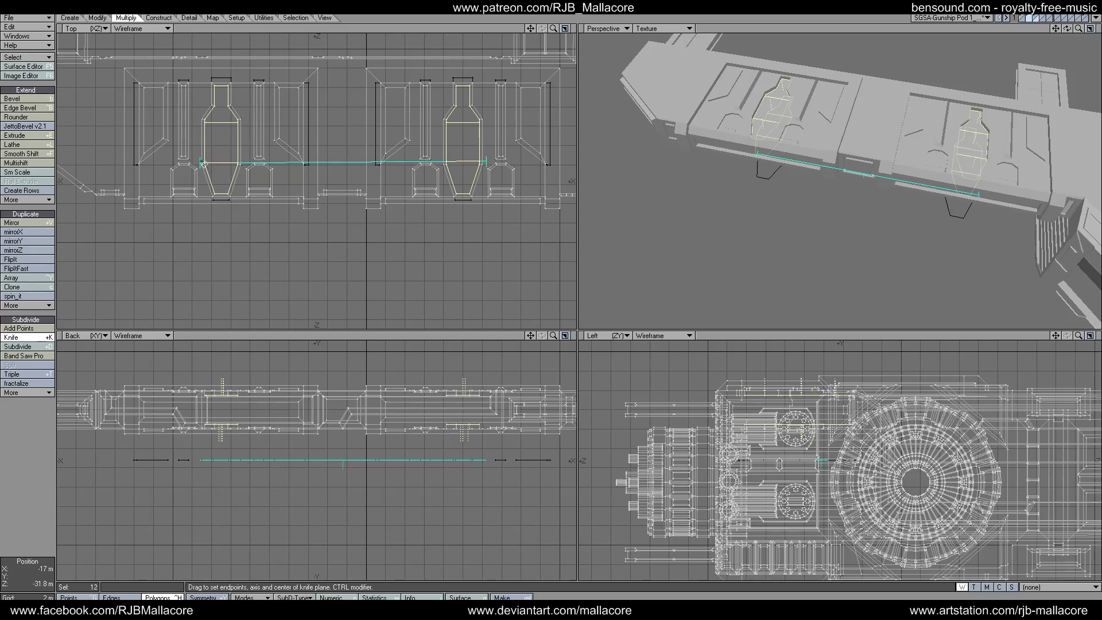
- Knife two straight cuts across both bottle-shaped recesses just above their lower taper, at about Z -31.6 m and Z -32.4 m
{"action": "left_click_drag", "start_coordinate": [203, 165], "coordinate": [204, 164]}
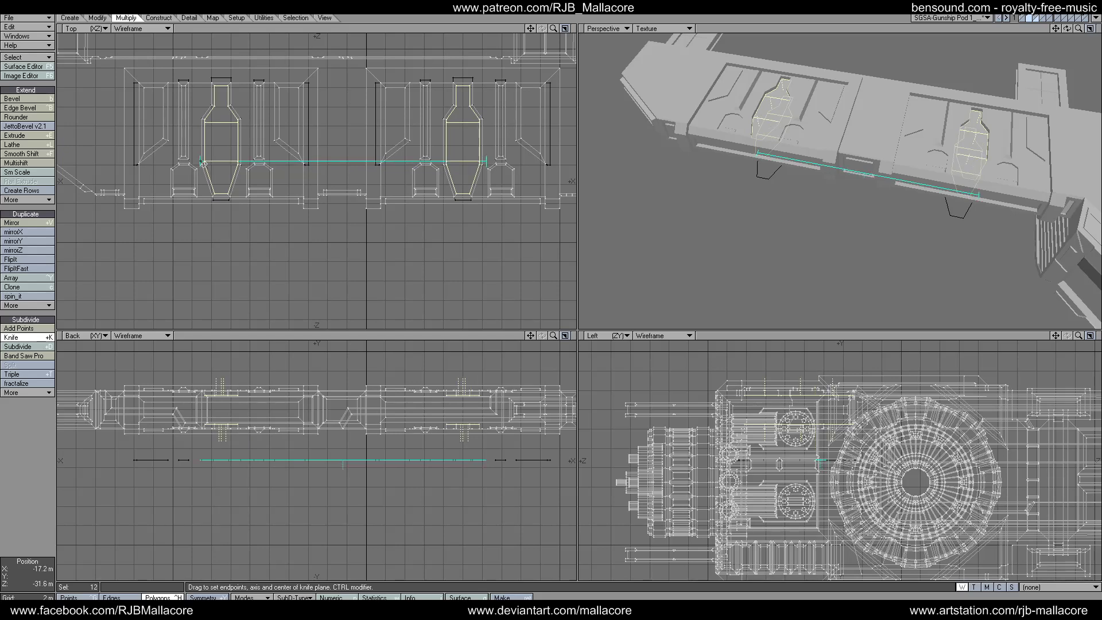
{"action": "key", "text": "space"}
{"action": "left_click", "coordinate": [25, 337]}
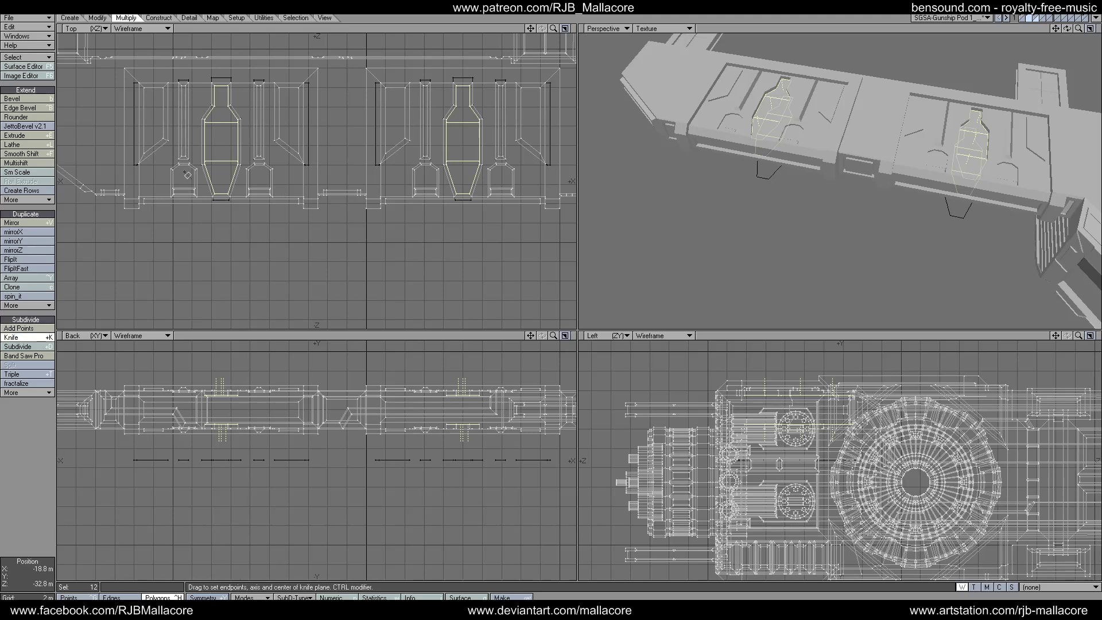
{"action": "left_click_drag", "start_coordinate": [200, 169], "coordinate": [478, 171]}
{"action": "key", "text": "space"}
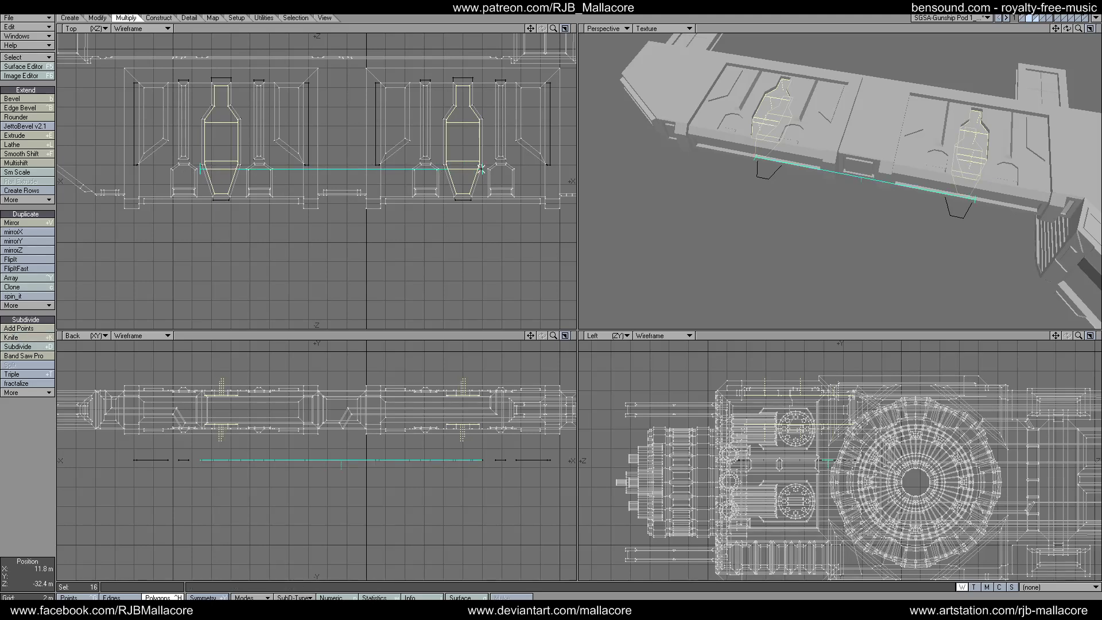
- Bevel the cut bottle-shaped polygons with a 100 mm shift and 100 mm inset
{"action": "left_click", "coordinate": [23, 101]}
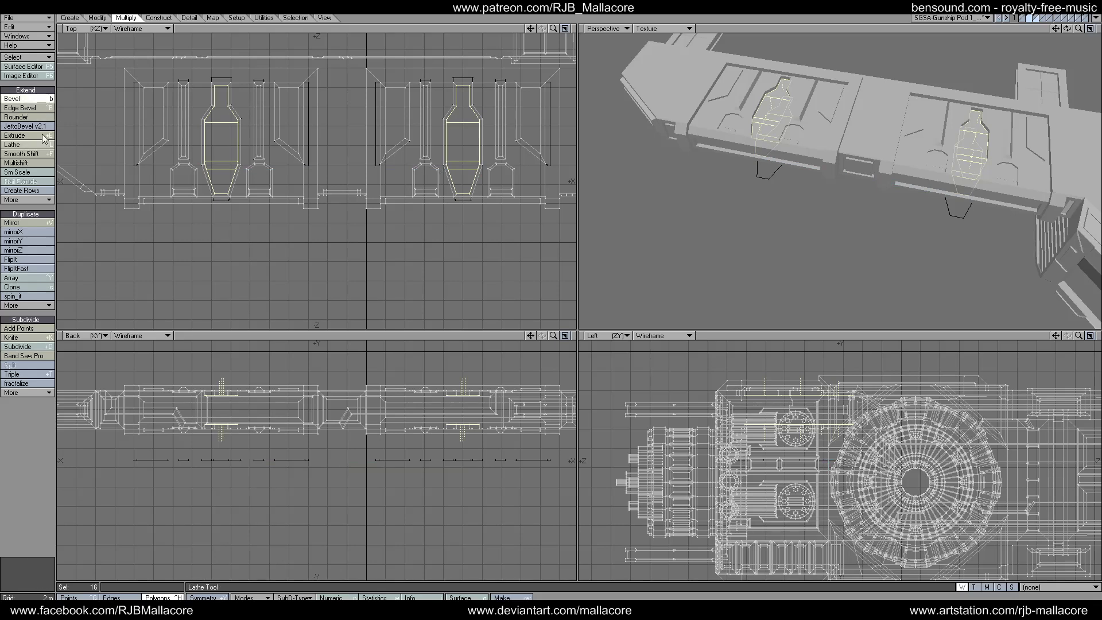
{"action": "key", "text": "n"}
{"action": "left_click", "coordinate": [518, 159]}
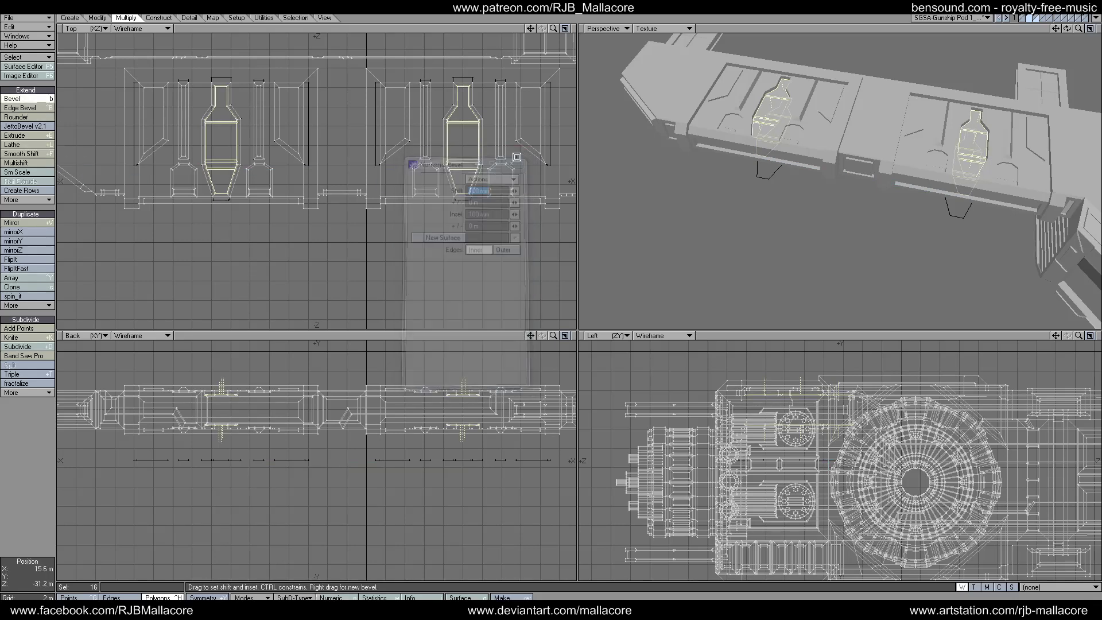
{"action": "key", "text": "space"}
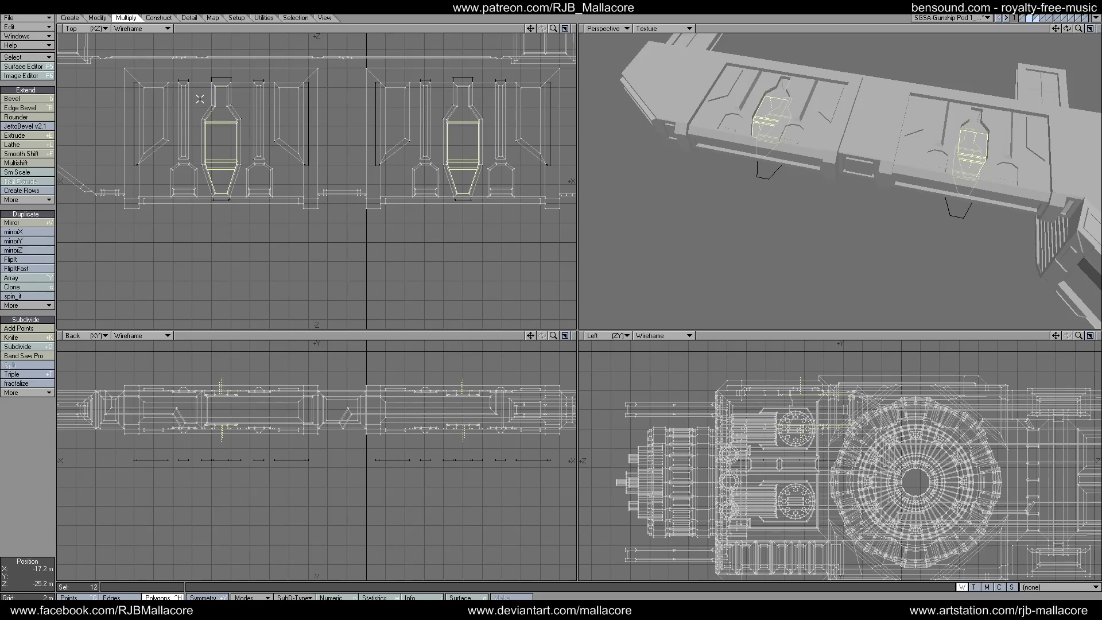
- Deselect the neck and thin band polygons of both bottle shapes and inset the remaining ones 200 mm with Multishift
{"action": "left_click", "coordinate": [222, 107]}
{"action": "left_click", "coordinate": [229, 166]}
{"action": "left_click", "coordinate": [447, 166]}
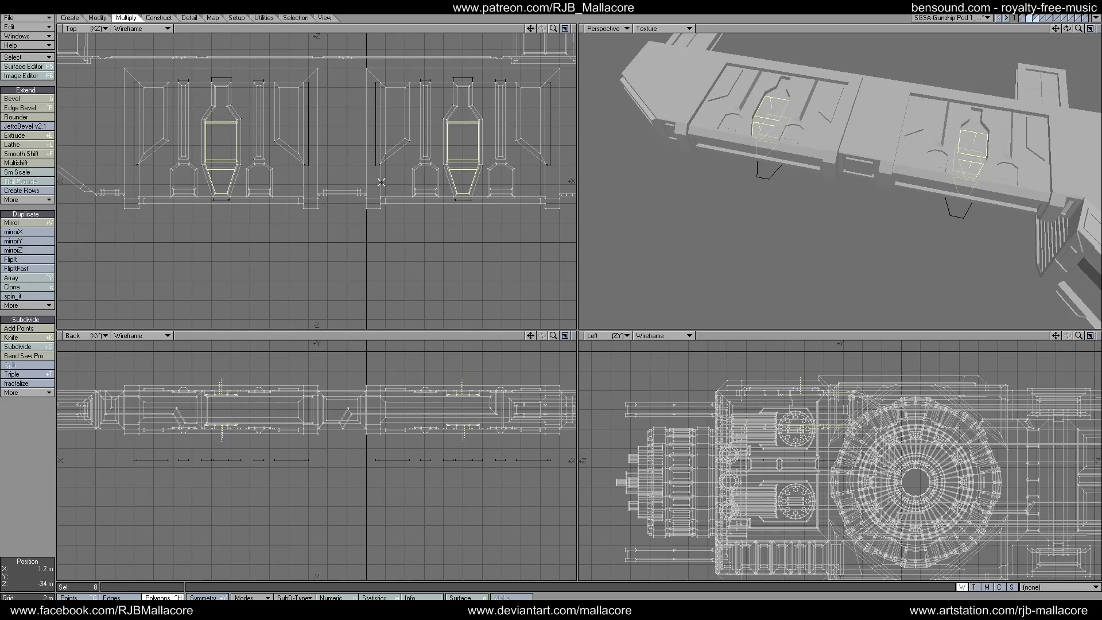
{"action": "left_click", "coordinate": [24, 163]}
{"action": "key", "text": "n"}
{"action": "key", "text": "Tab"}
{"action": "type", "text": ".2"}
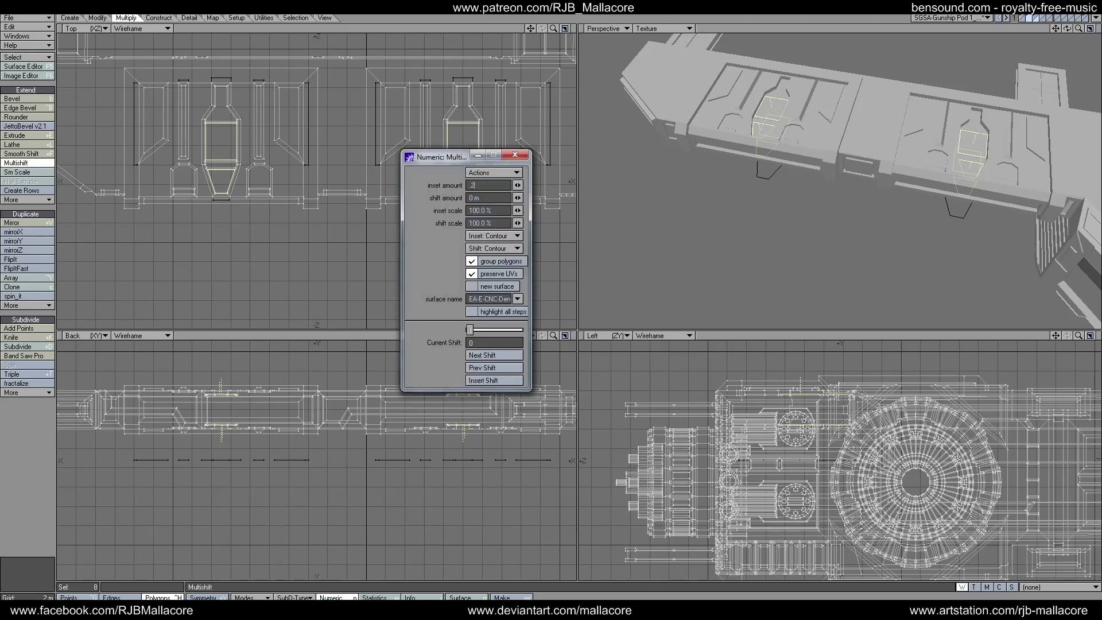
{"action": "key", "text": "Tab"}
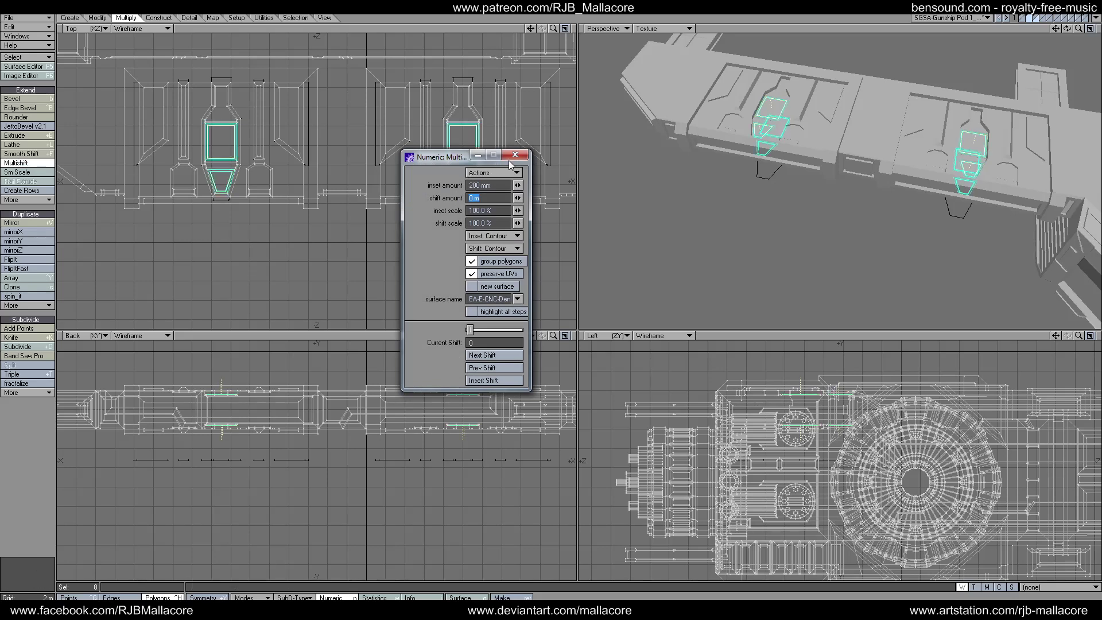
{"action": "left_click", "coordinate": [514, 156]}
{"action": "key", "text": "space"}
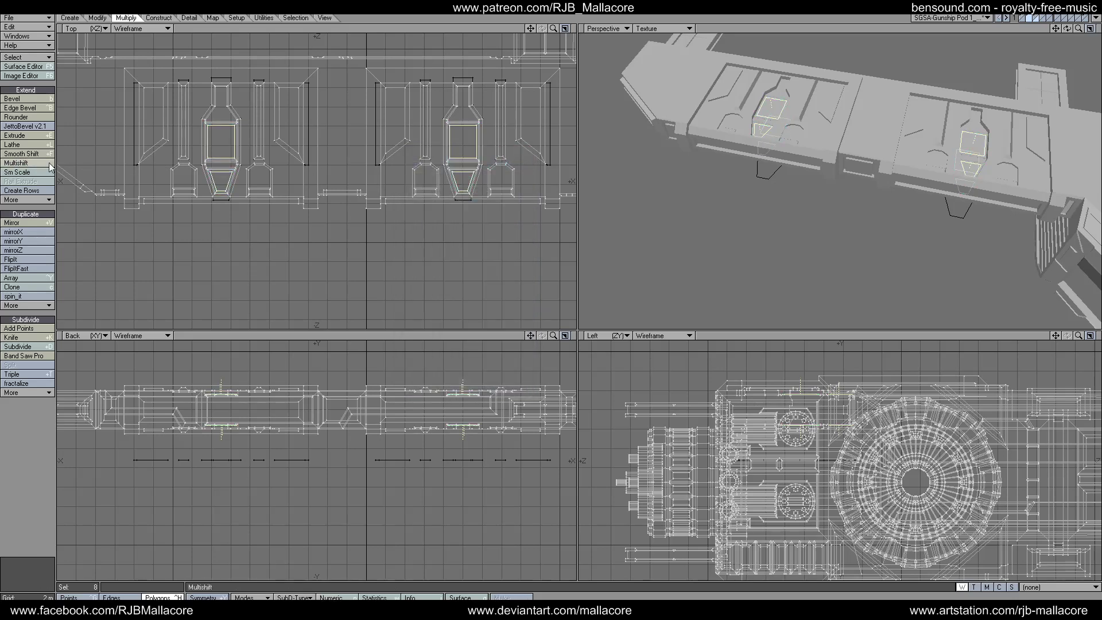
- Multishift the same bottle-shape polygons again with a 200 mm inset and 200 mm shift, and clear the selection
{"action": "left_click", "coordinate": [49, 164]}
{"action": "key", "text": "n"}
{"action": "key", "text": "Tab"}
{"action": "type", "text": ".2"}
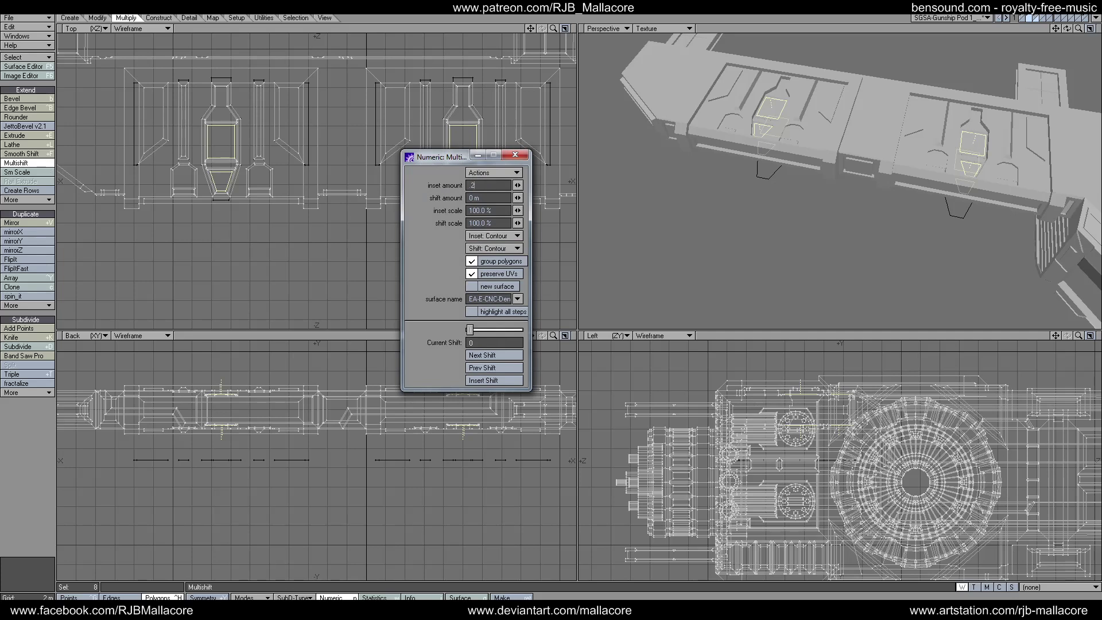
{"action": "key", "text": "Tab"}
{"action": "type", "text": ".2"}
{"action": "key", "text": "Tab"}
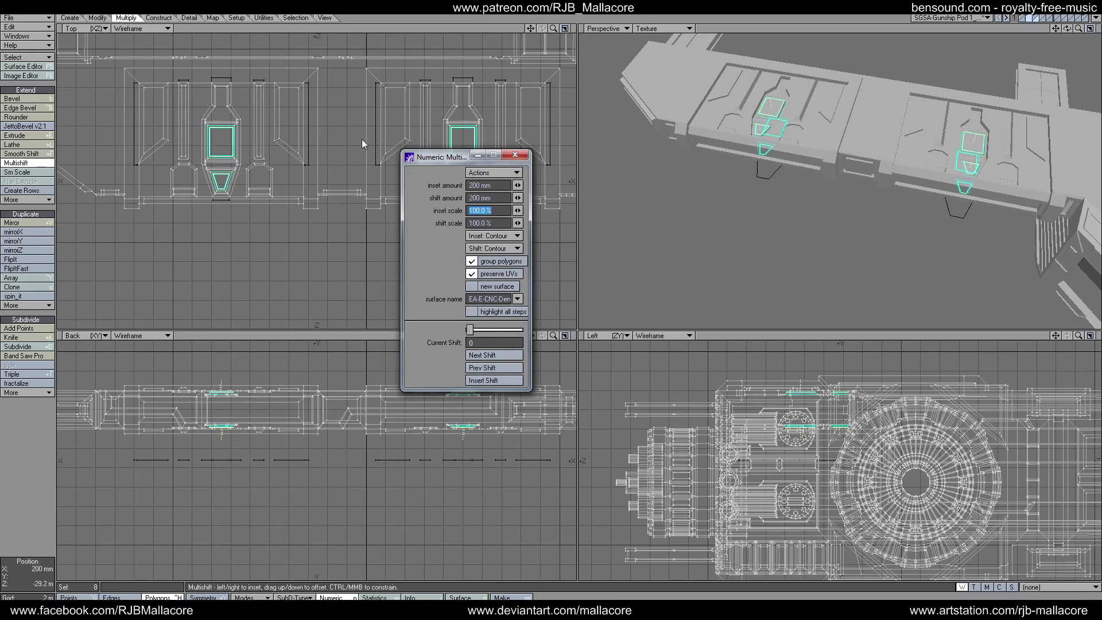
{"action": "left_click", "coordinate": [515, 157]}
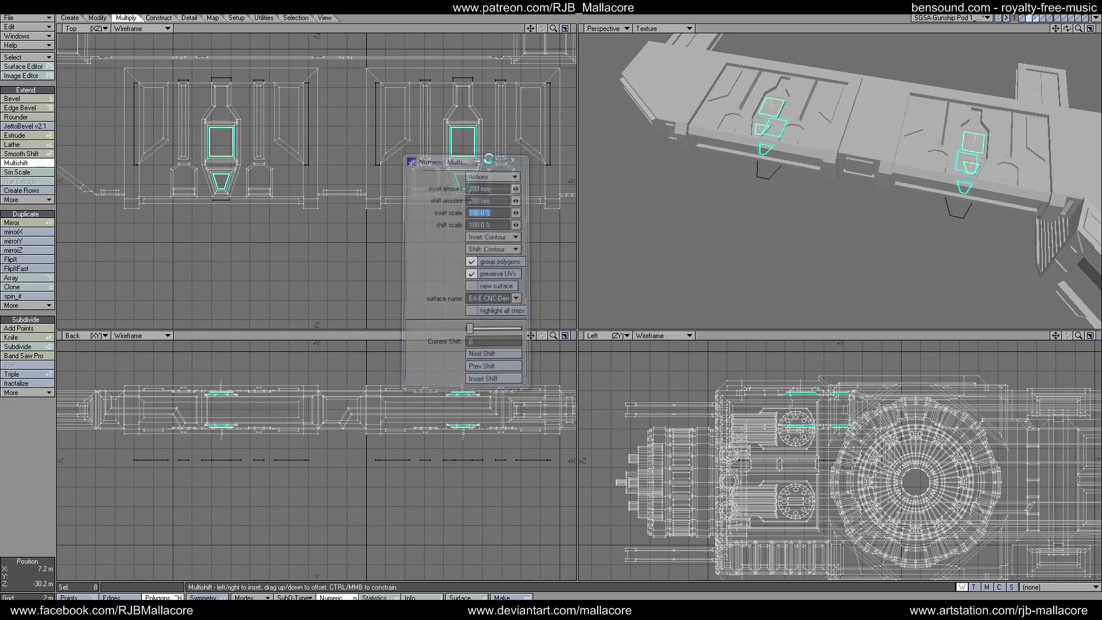
{"action": "key", "text": "space"}
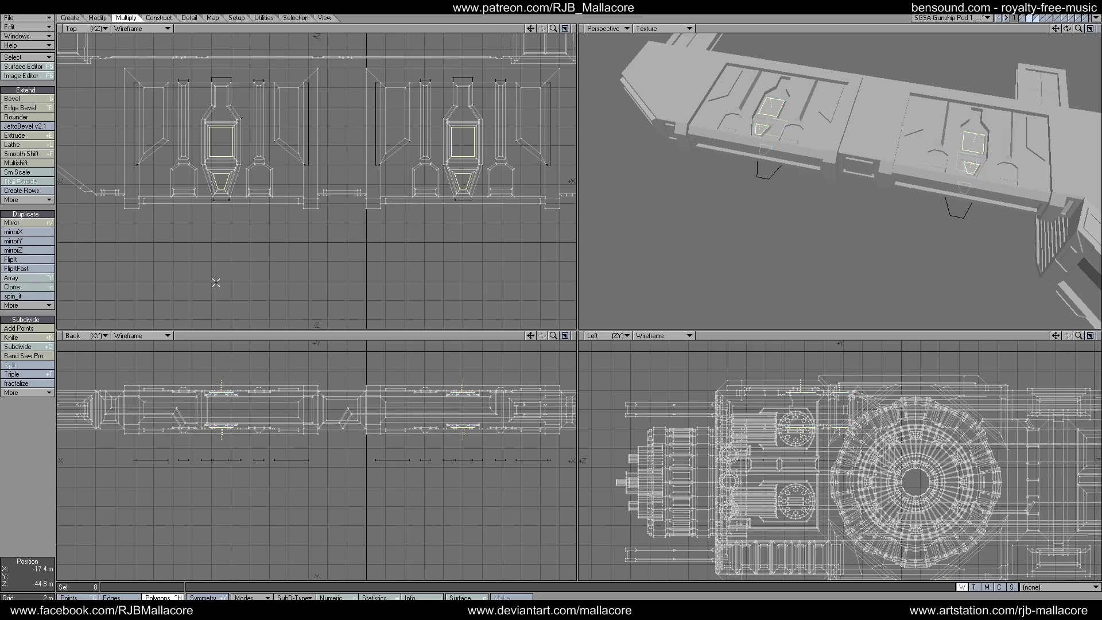
{"action": "left_click", "coordinate": [12, 445]}
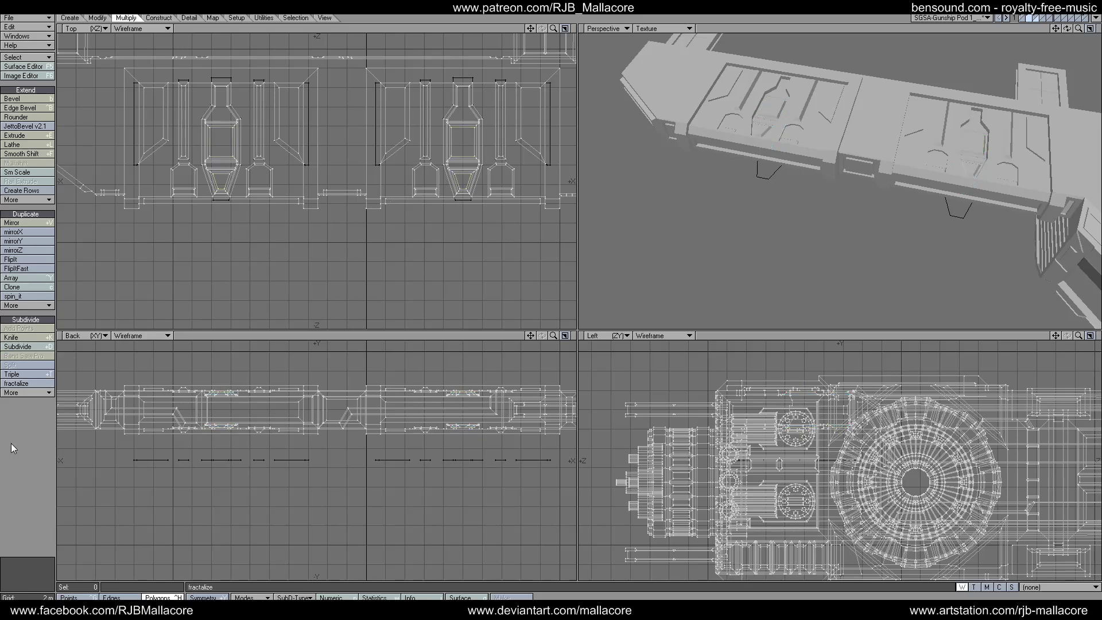
- Examine the panelled arm against the main ship layer, and return to the arm's layer alone
{"action": "left_click", "coordinate": [1023, 19]}
{"action": "left_click_drag", "start_coordinate": [1076, 27], "coordinate": [1019, 31]}
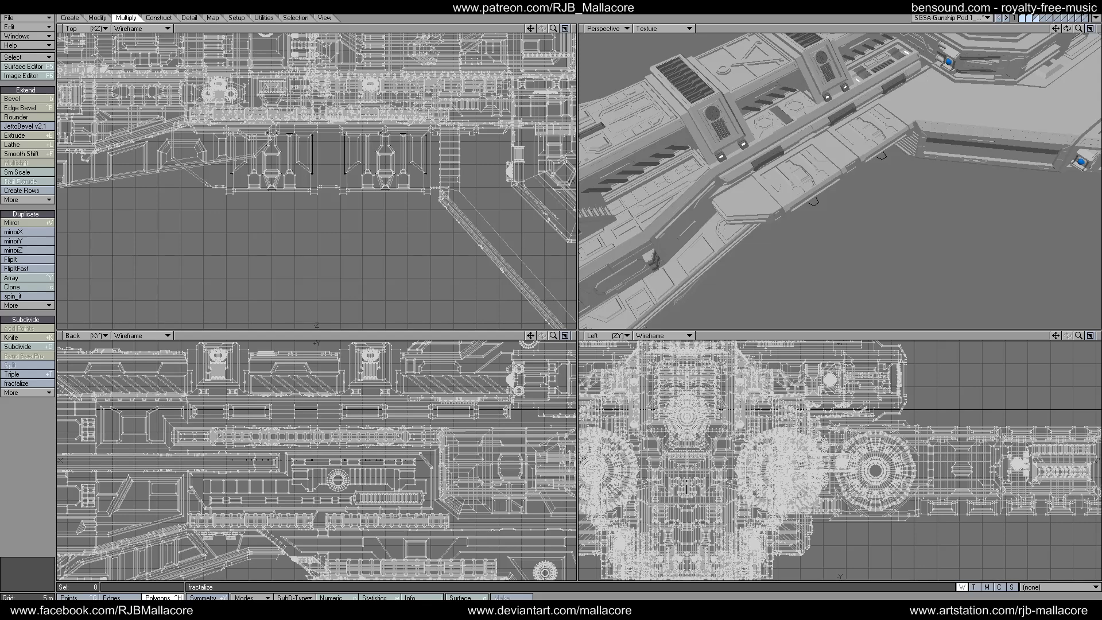
{"action": "mouse_move", "coordinate": [1066, 28]}
{"action": "left_mouse_down"}
{"action": "mouse_move", "coordinate": [1039, 30]}
{"action": "mouse_move", "coordinate": [1097, 30]}
{"action": "mouse_move", "coordinate": [1065, 29]}
{"action": "left_mouse_up"}
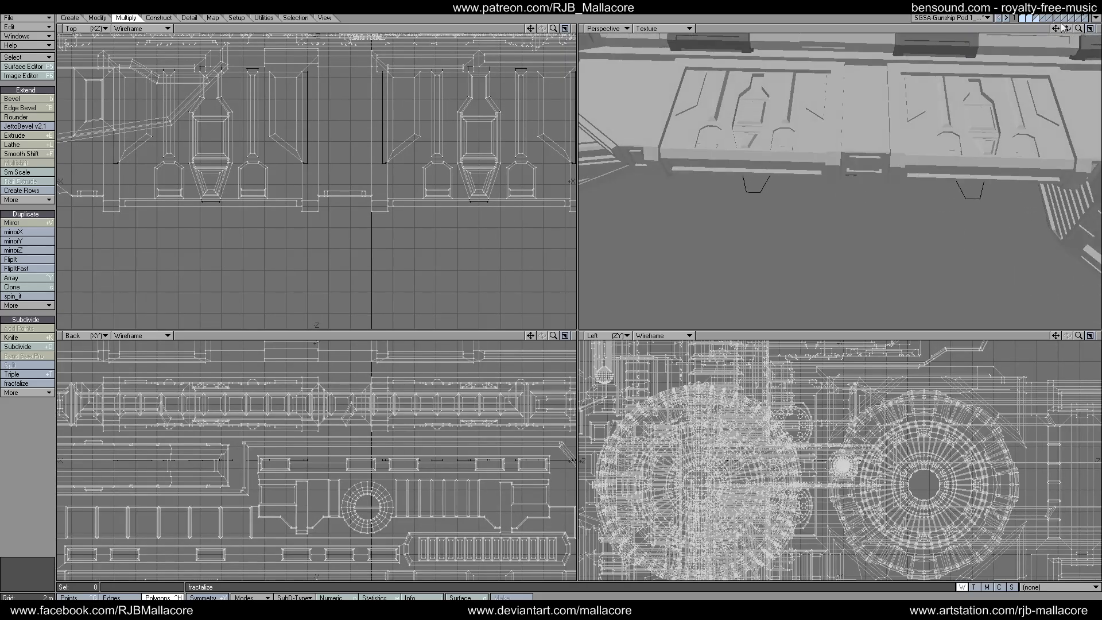
{"action": "left_click", "coordinate": [1028, 18]}
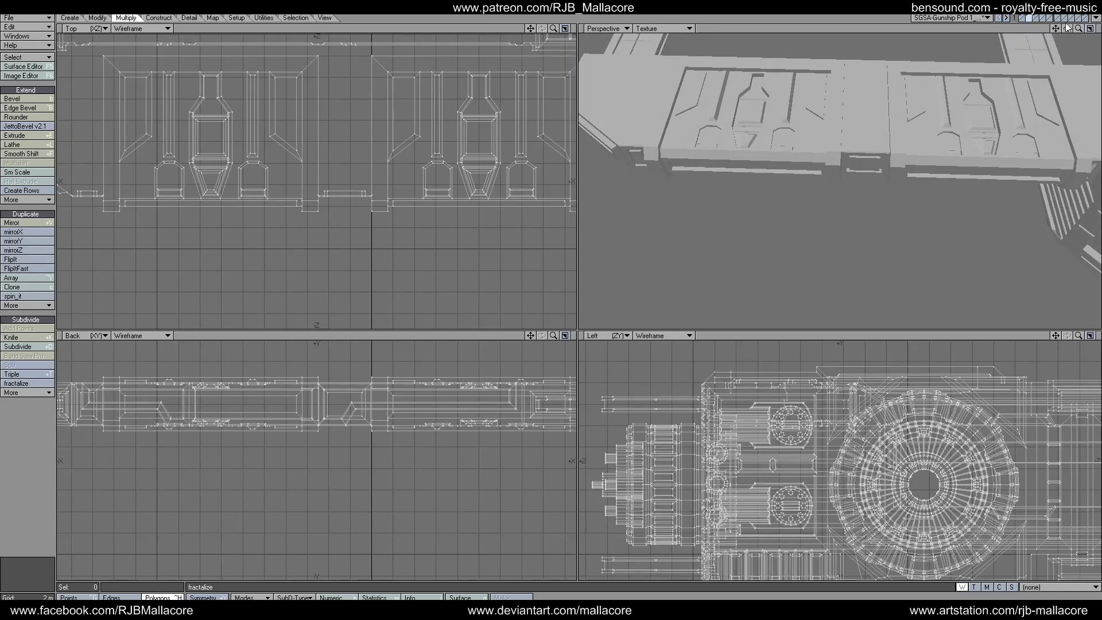
- Bevel the eight large plates flanking the bottle-shaped recesses, on the arm's top and underside, with 100 mm shift and 100 mm inset
{"action": "left_click_drag", "start_coordinate": [1079, 28], "coordinate": [1083, 28]}
{"action": "left_click", "coordinate": [699, 93]}
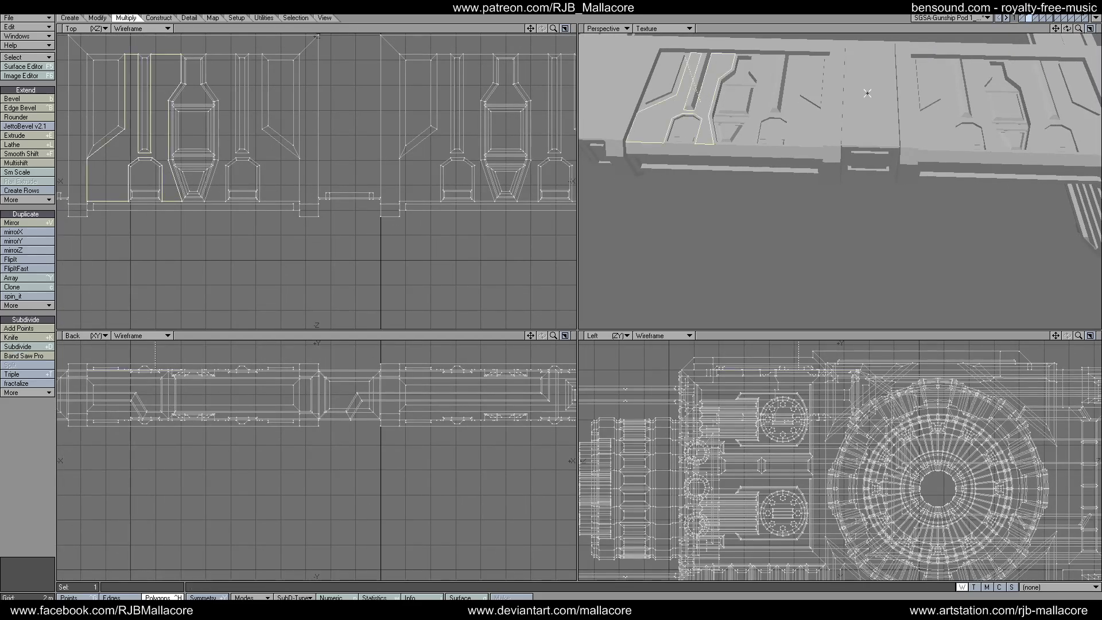
{"action": "left_click", "coordinate": [790, 105]}
{"action": "left_click", "coordinate": [937, 113]}
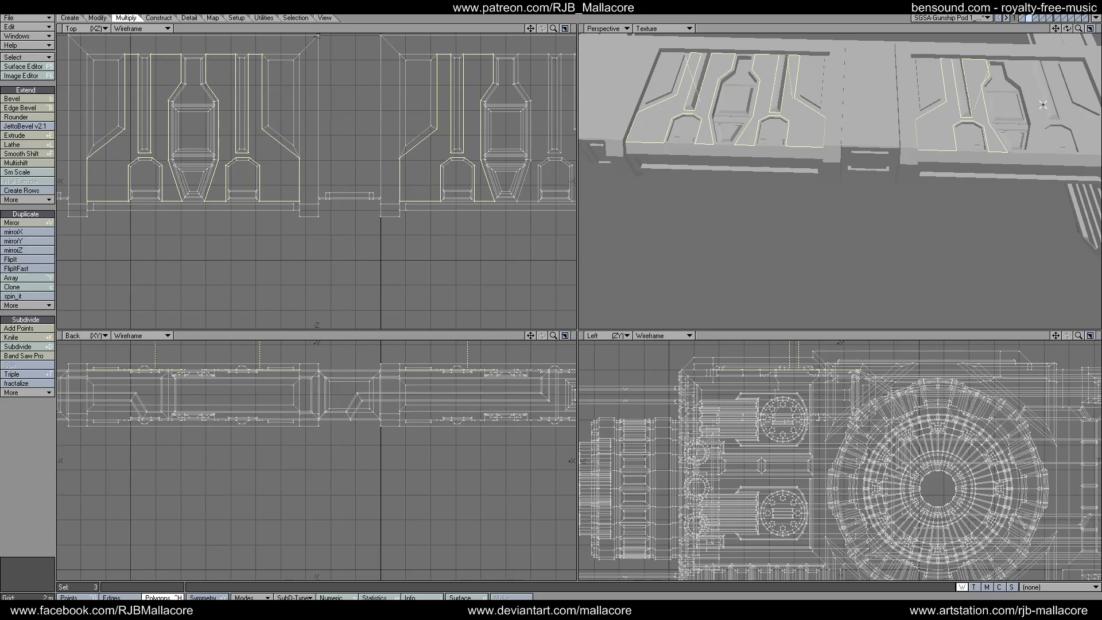
{"action": "left_click", "coordinate": [1083, 117]}
{"action": "left_click_drag", "start_coordinate": [1067, 28], "coordinate": [1045, 39]}
{"action": "left_click_drag", "start_coordinate": [928, 176], "coordinate": [1040, 176]}
{"action": "left_click_drag", "start_coordinate": [783, 177], "coordinate": [796, 163]}
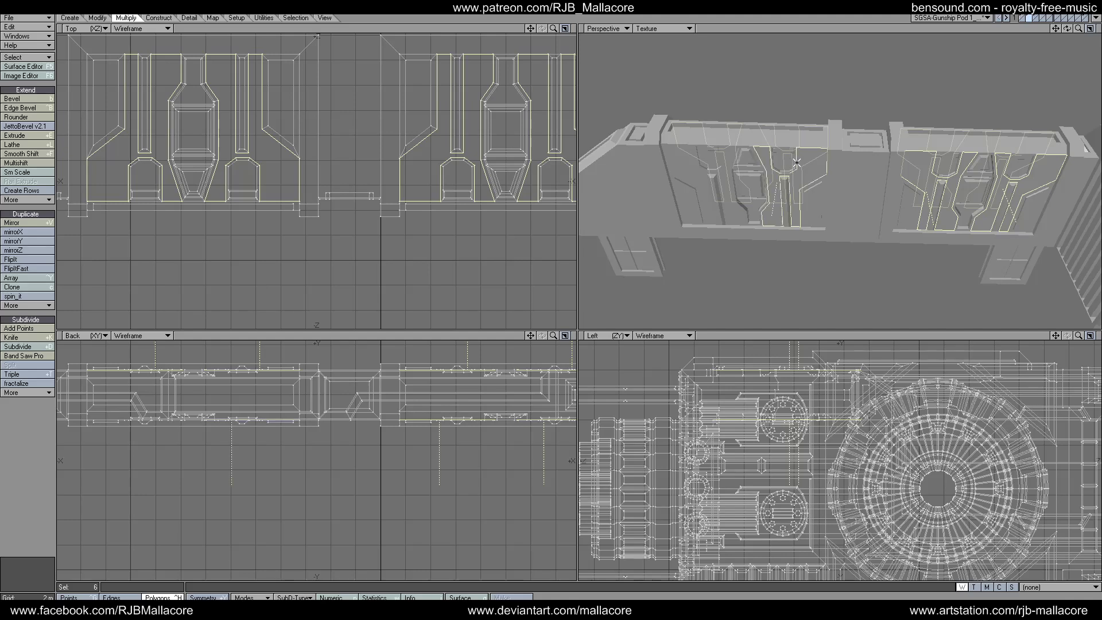
{"action": "left_click", "coordinate": [699, 170]}
{"action": "left_click", "coordinate": [39, 102]}
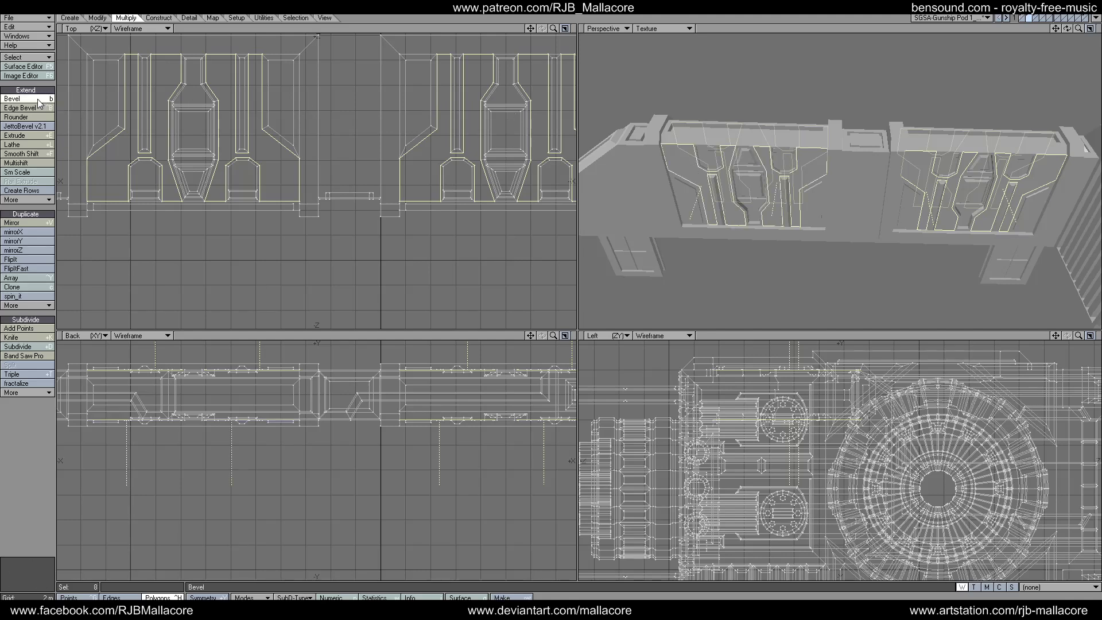
{"action": "key", "text": "n"}
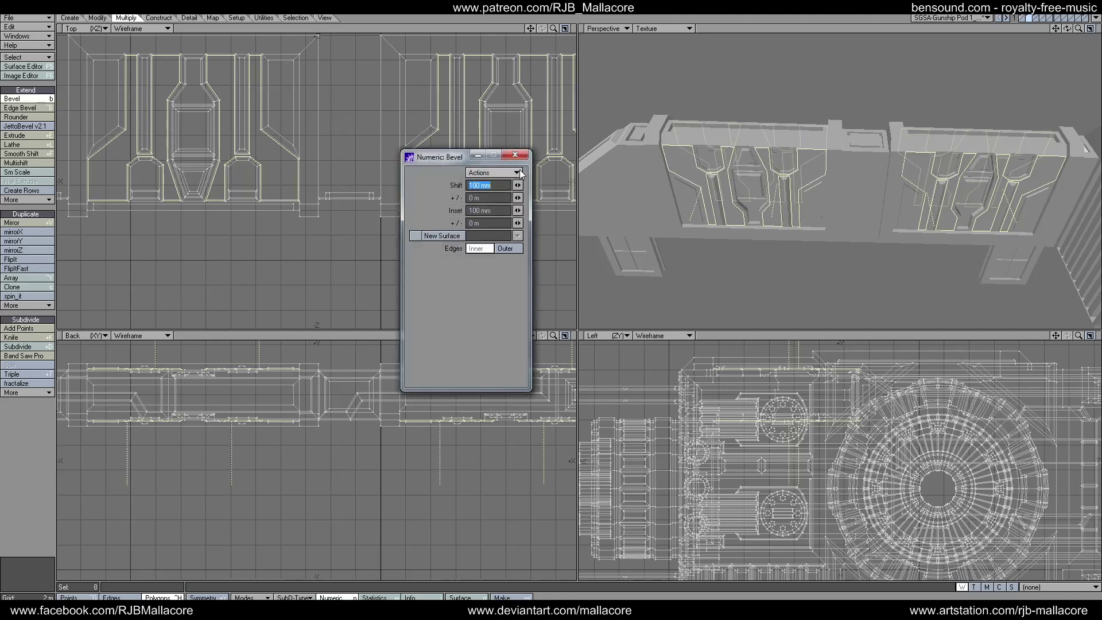
{"action": "left_click", "coordinate": [516, 155]}
{"action": "key", "text": "space"}
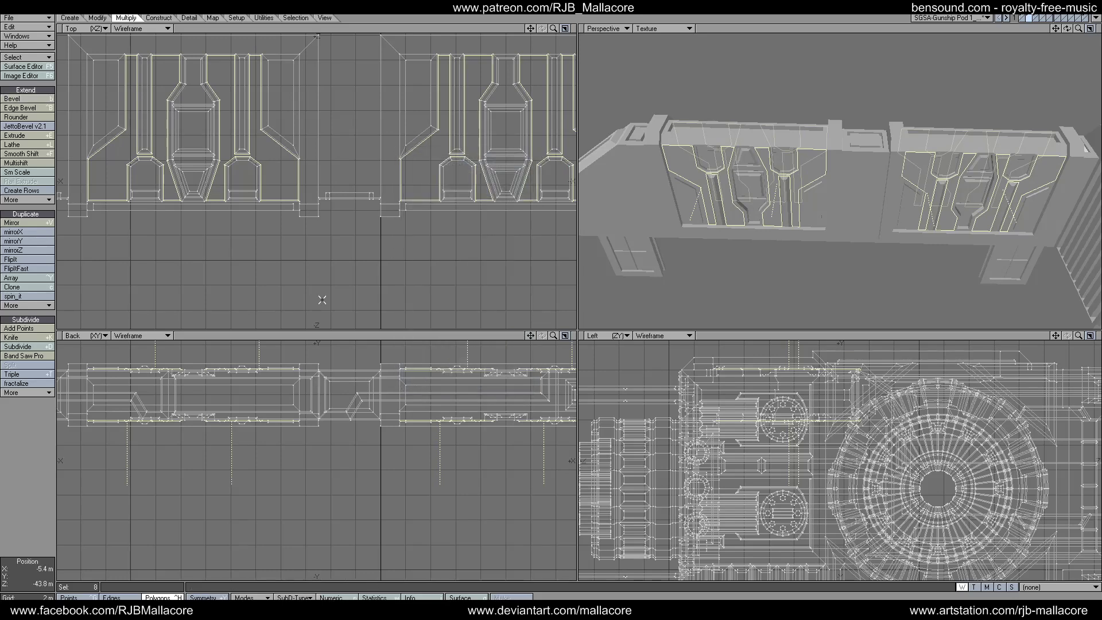
{"action": "left_click", "coordinate": [23, 431]}
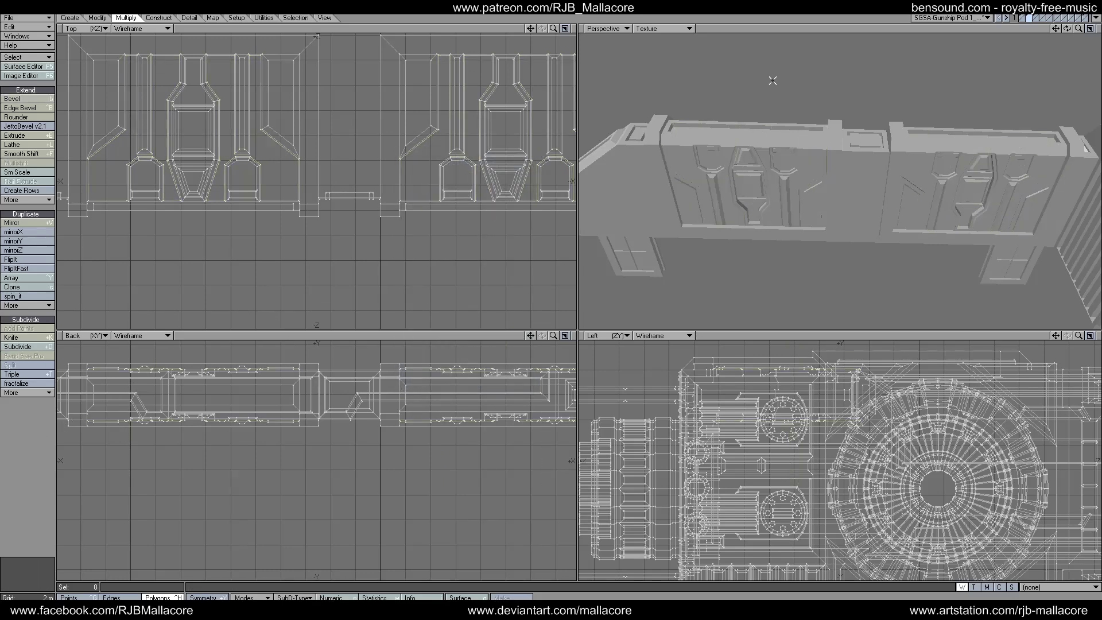
- Examine the detailed arm together with the dome and main ship layers, and return to the arm's layer alone
{"action": "left_click", "coordinate": [1085, 19]}
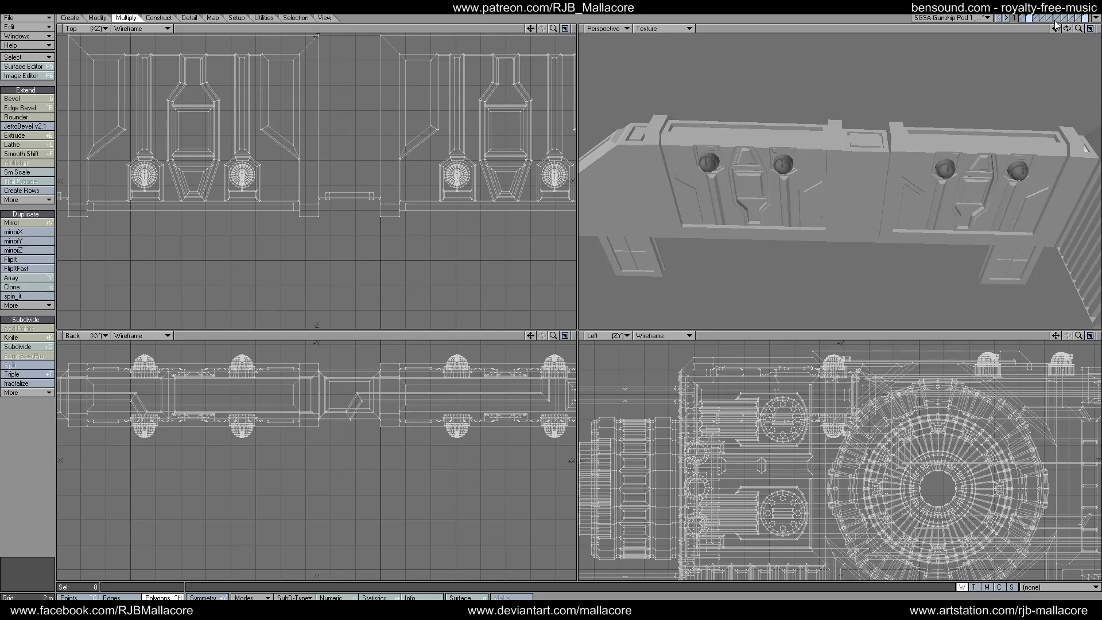
{"action": "left_click", "coordinate": [1022, 18]}
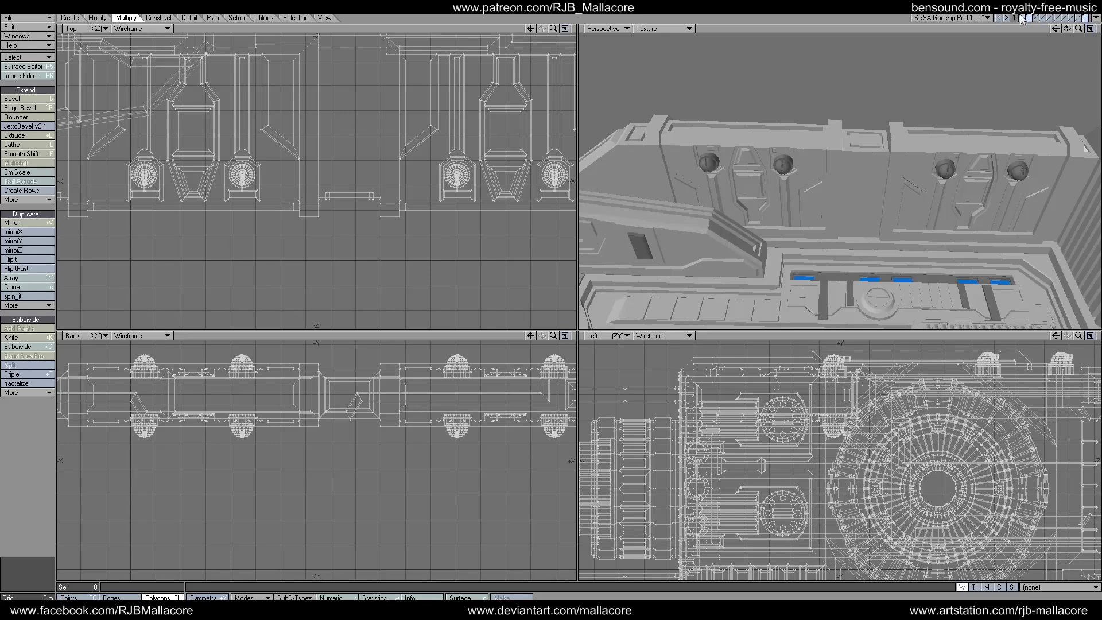
{"action": "left_click_drag", "start_coordinate": [1066, 30], "coordinate": [1039, 40]}
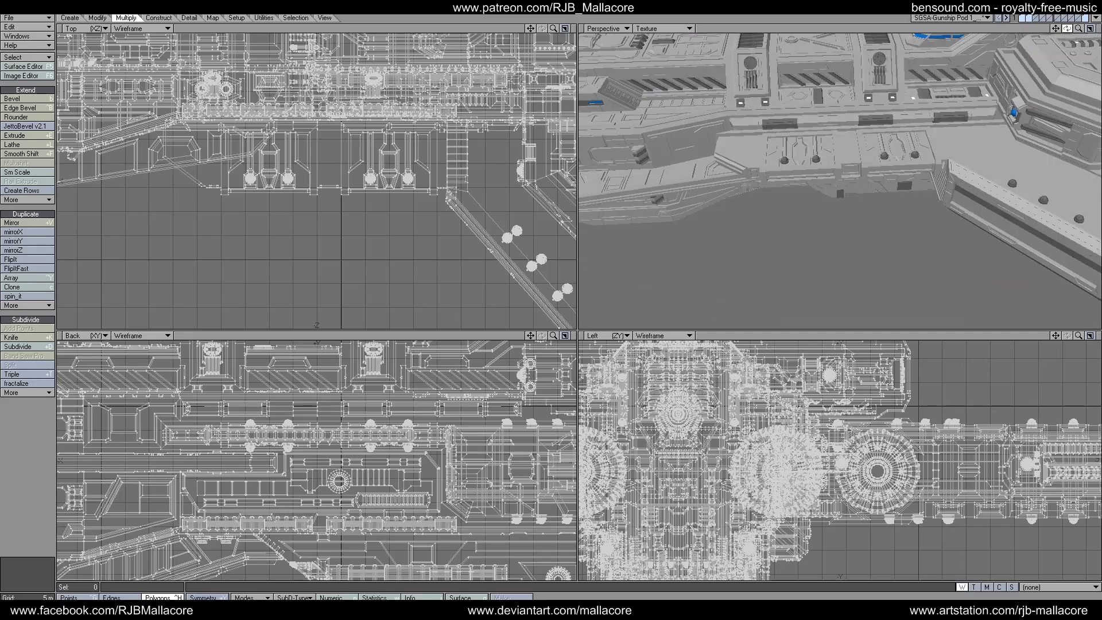
{"action": "left_click", "coordinate": [1032, 20]}
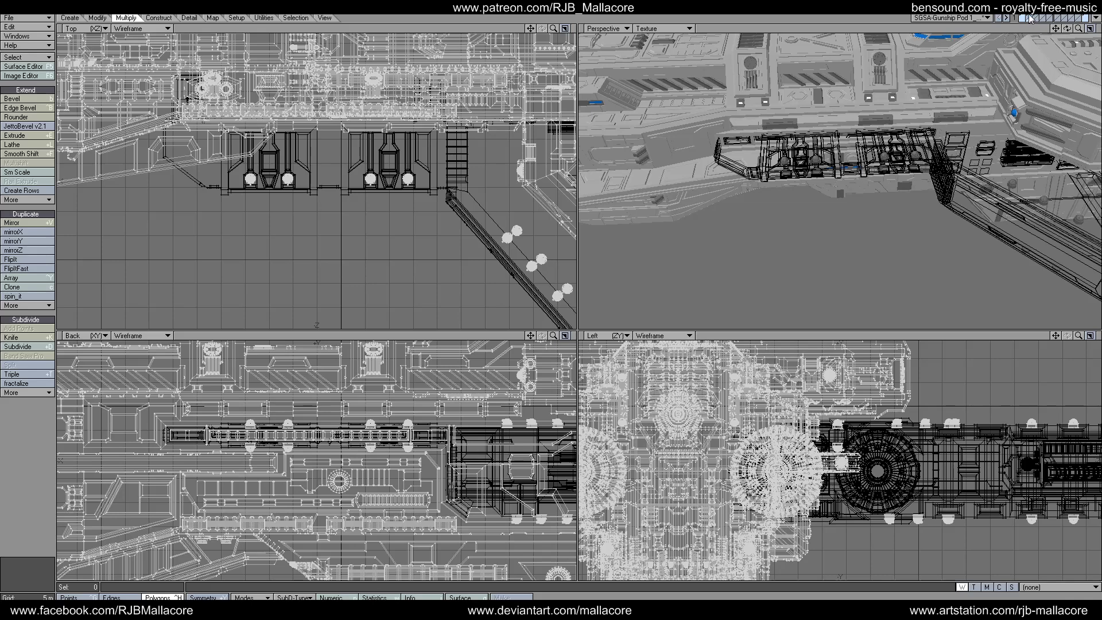
{"action": "left_click", "coordinate": [1030, 19]}
- Knife the arm's large top and underside plates crosswise just beside the first panel bay, in the gap between both bays
{"action": "key", "text": "period"}
{"action": "key", "text": "period"}
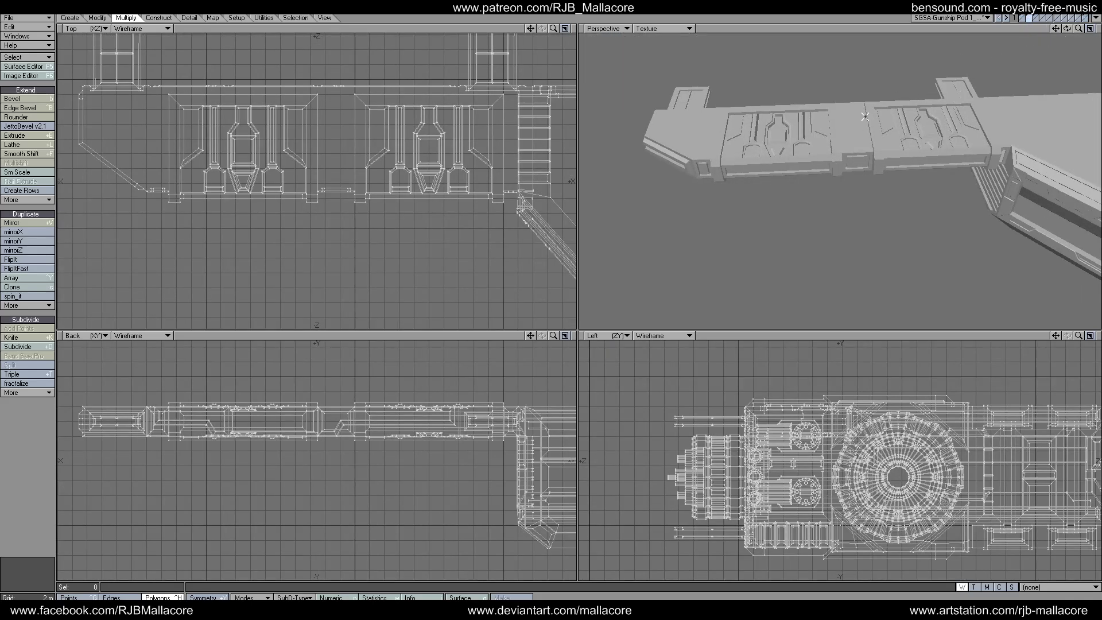
{"action": "left_click", "coordinate": [887, 109]}
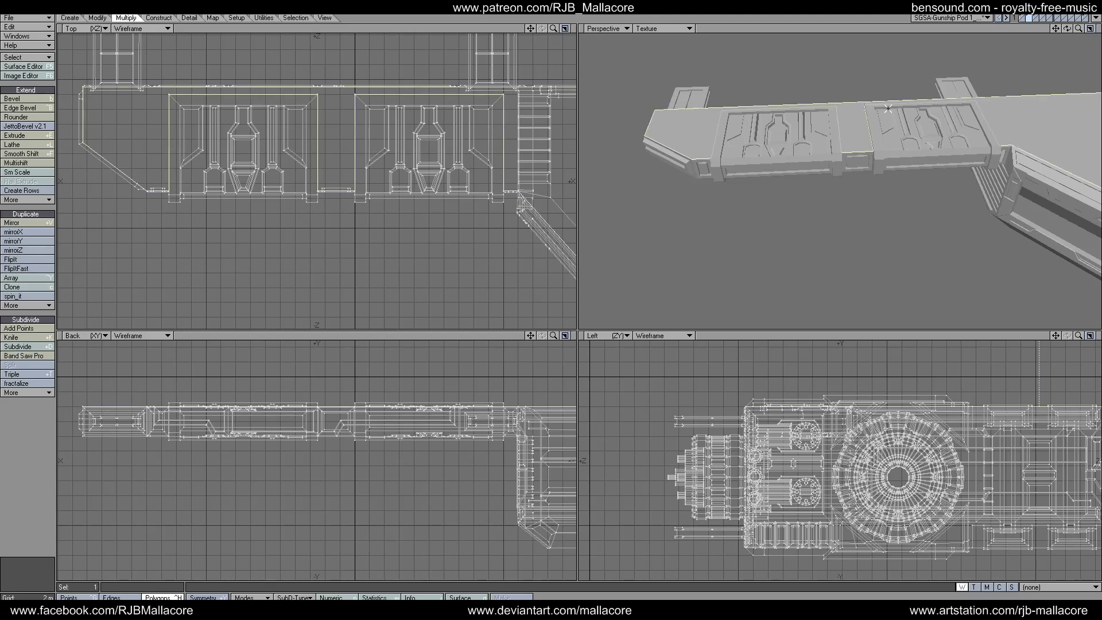
{"action": "left_click_drag", "start_coordinate": [1066, 28], "coordinate": [890, 153]}
{"action": "left_click", "coordinate": [859, 178]}
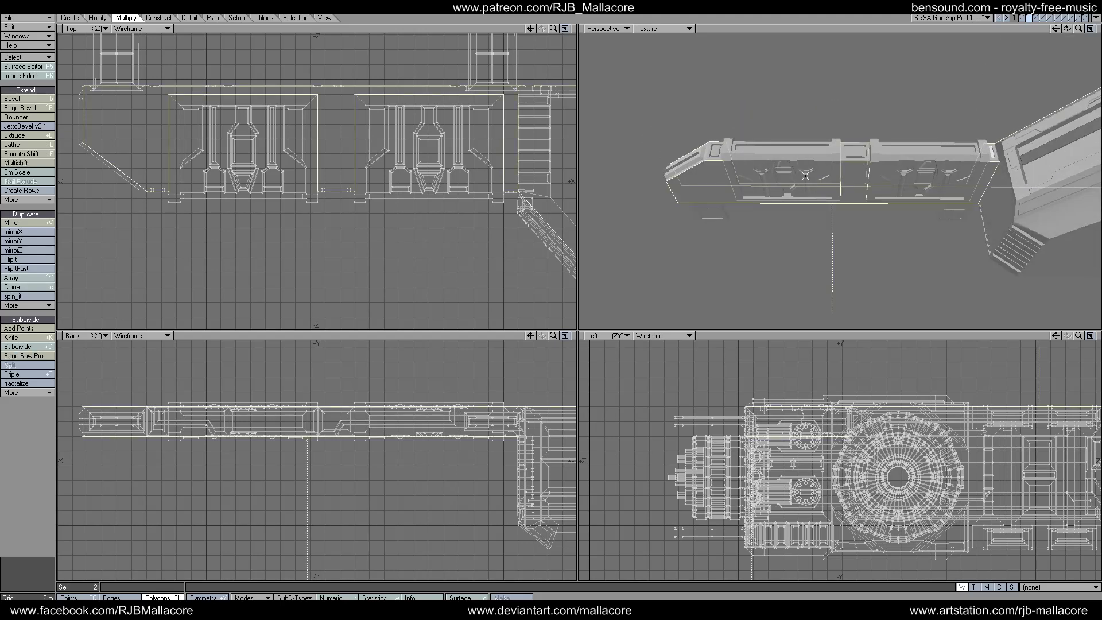
{"action": "left_click", "coordinate": [26, 337]}
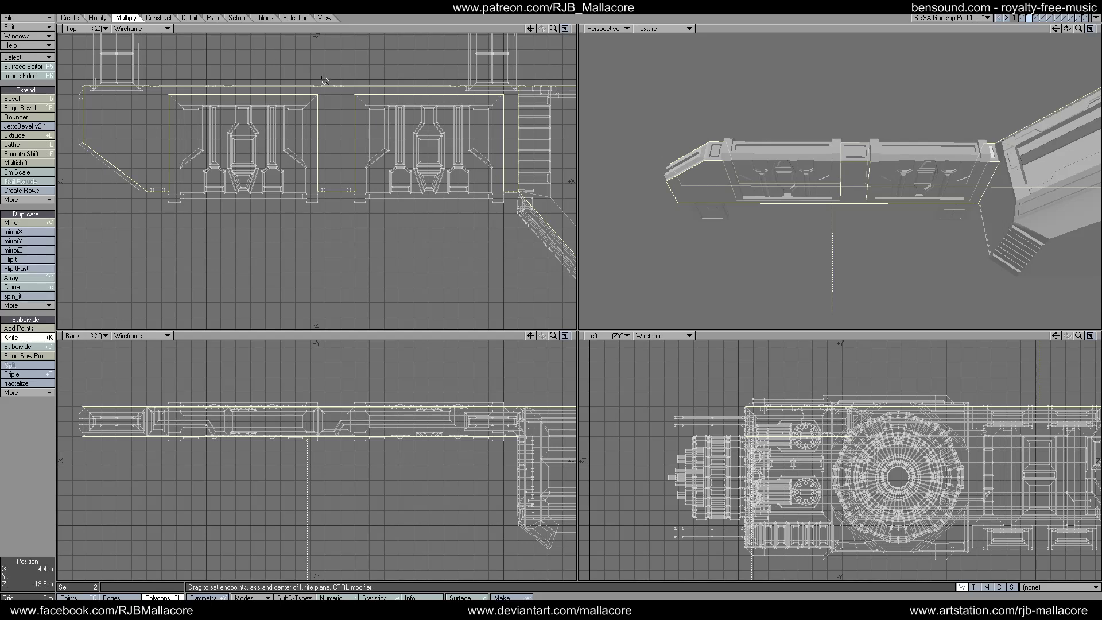
{"action": "left_click_drag", "start_coordinate": [320, 78], "coordinate": [324, 204]}
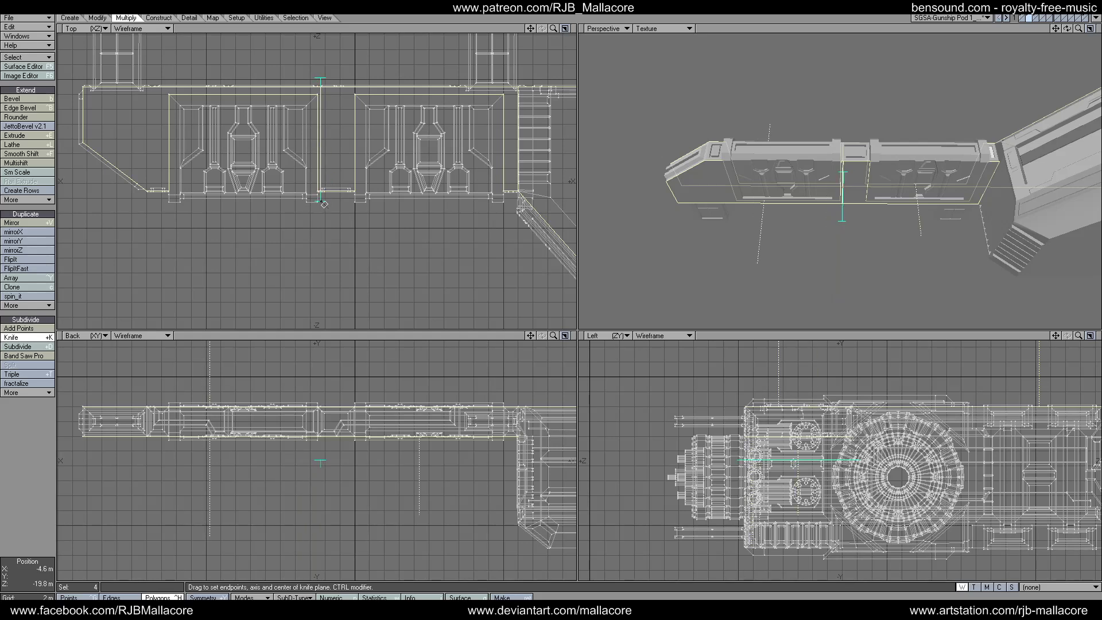
{"action": "key", "text": "space"}
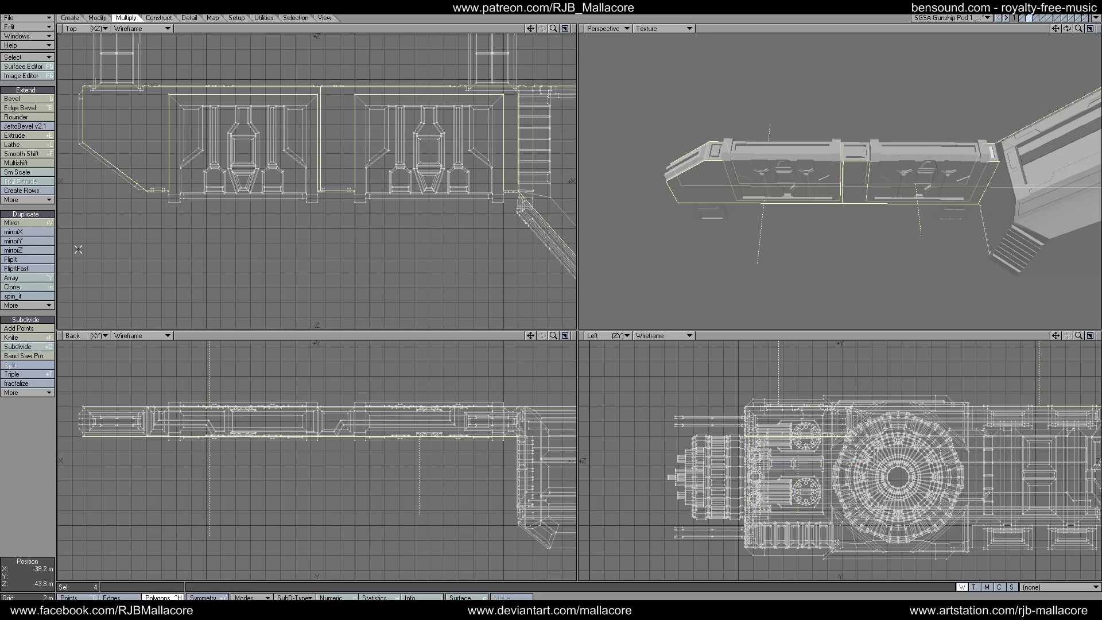
- Knife the arm's selected top and underside plates crosswise just beside the second panel bay, in the gap between both bays
{"action": "left_click", "coordinate": [34, 337]}
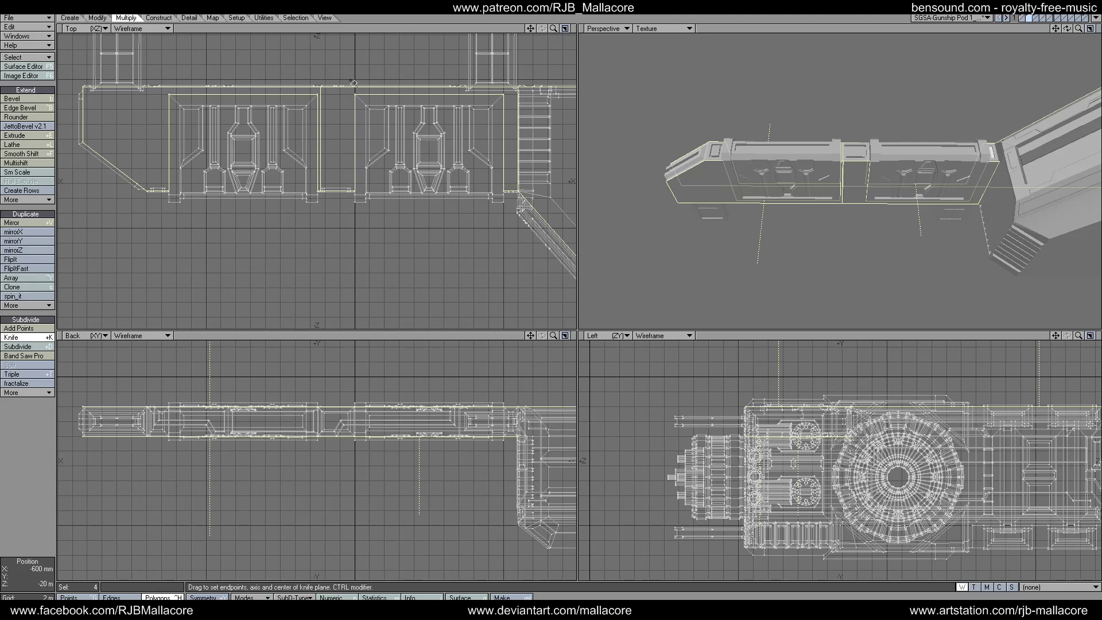
{"action": "left_click_drag", "start_coordinate": [351, 165], "coordinate": [355, 210]}
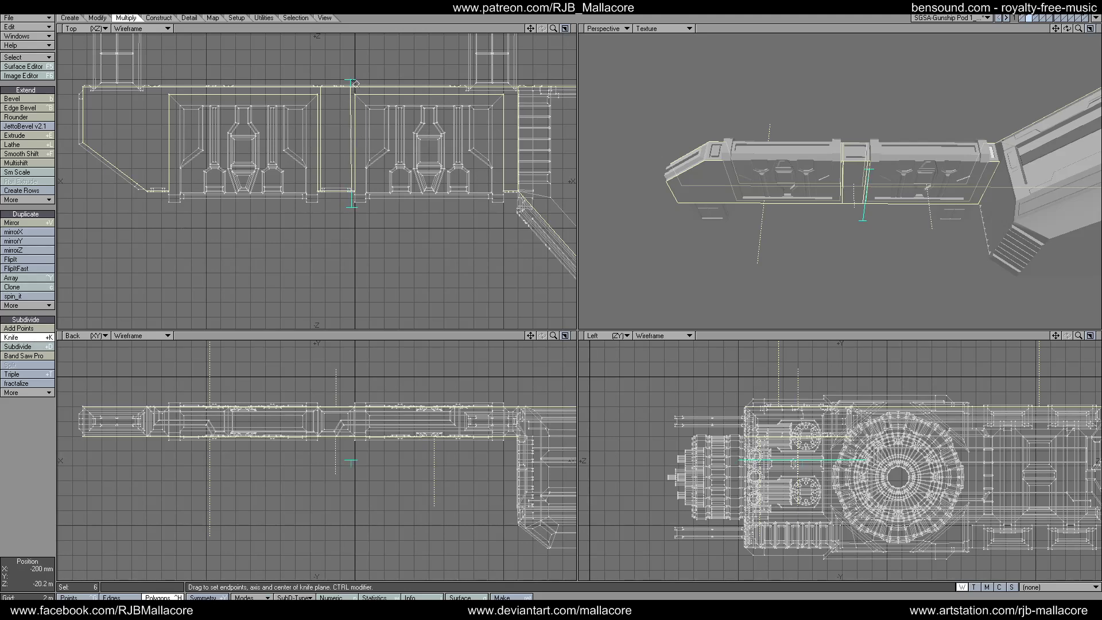
{"action": "left_click_drag", "start_coordinate": [353, 82], "coordinate": [351, 79]}
{"action": "key", "text": "space"}
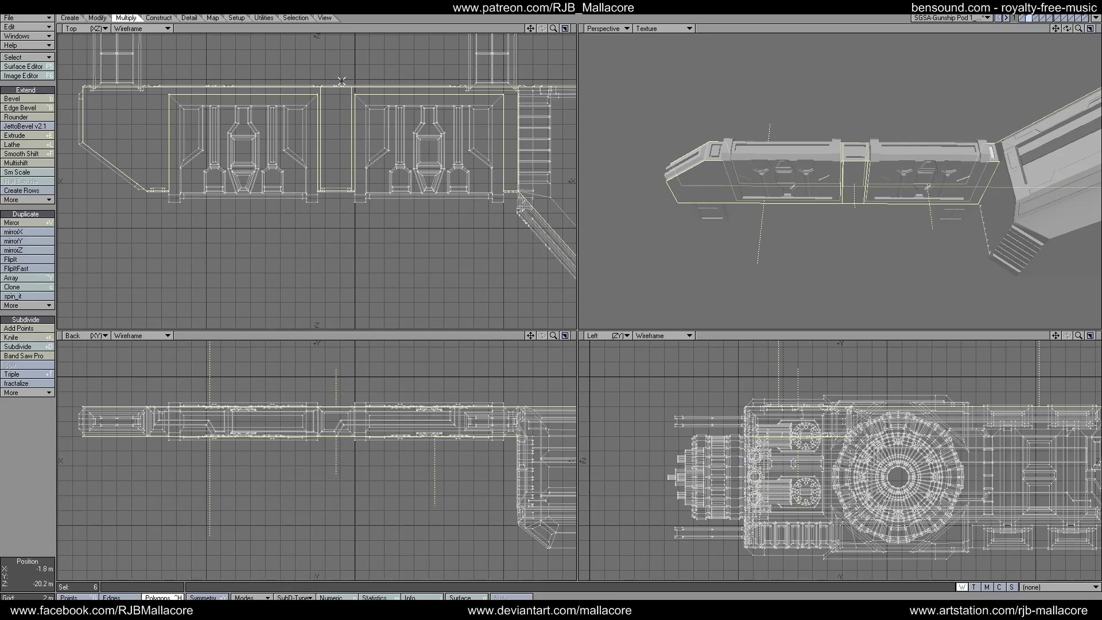
- Knife the same top and underside plates crosswise just outside the two panel bays, on the arm's tip side and hull side
{"action": "left_click", "coordinate": [23, 339]}
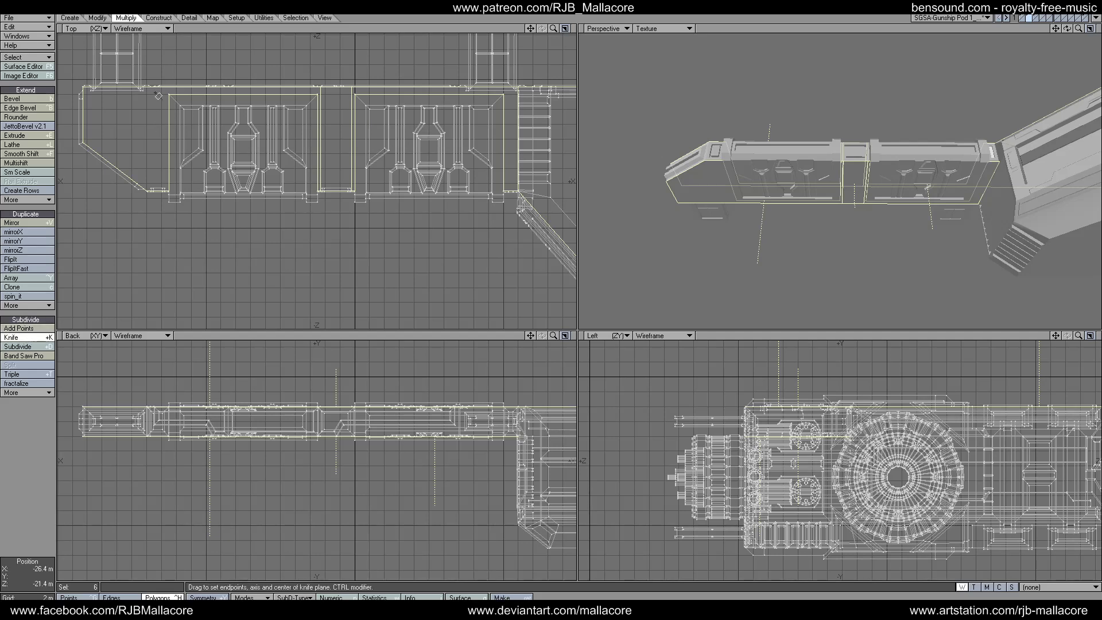
{"action": "left_click_drag", "start_coordinate": [165, 82], "coordinate": [168, 209]}
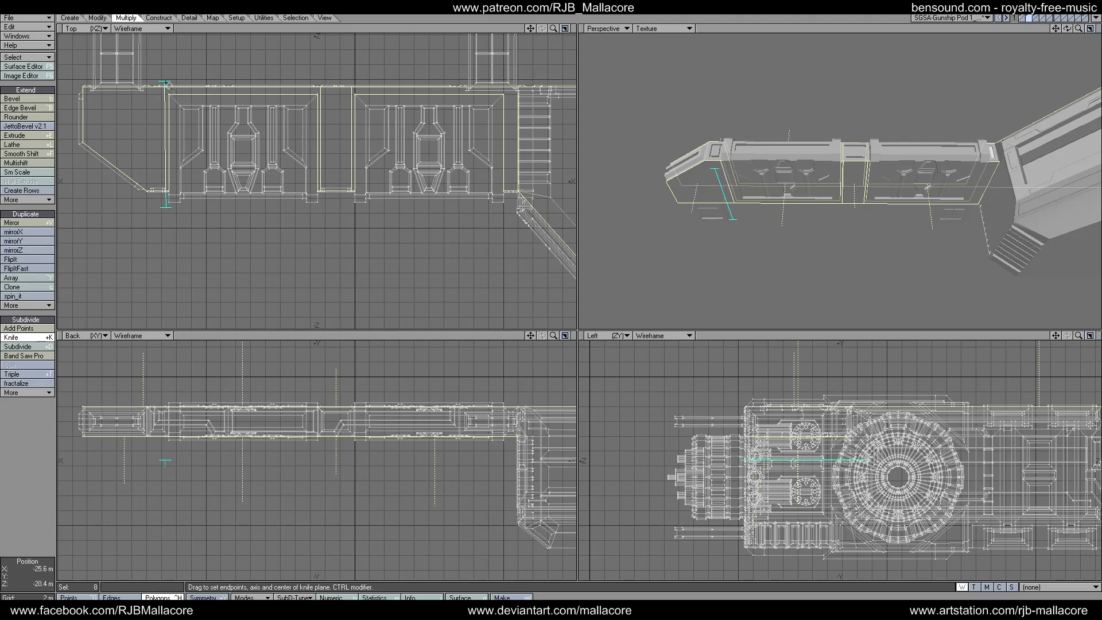
{"action": "left_click_drag", "start_coordinate": [171, 86], "coordinate": [168, 85]}
{"action": "key", "text": "space"}
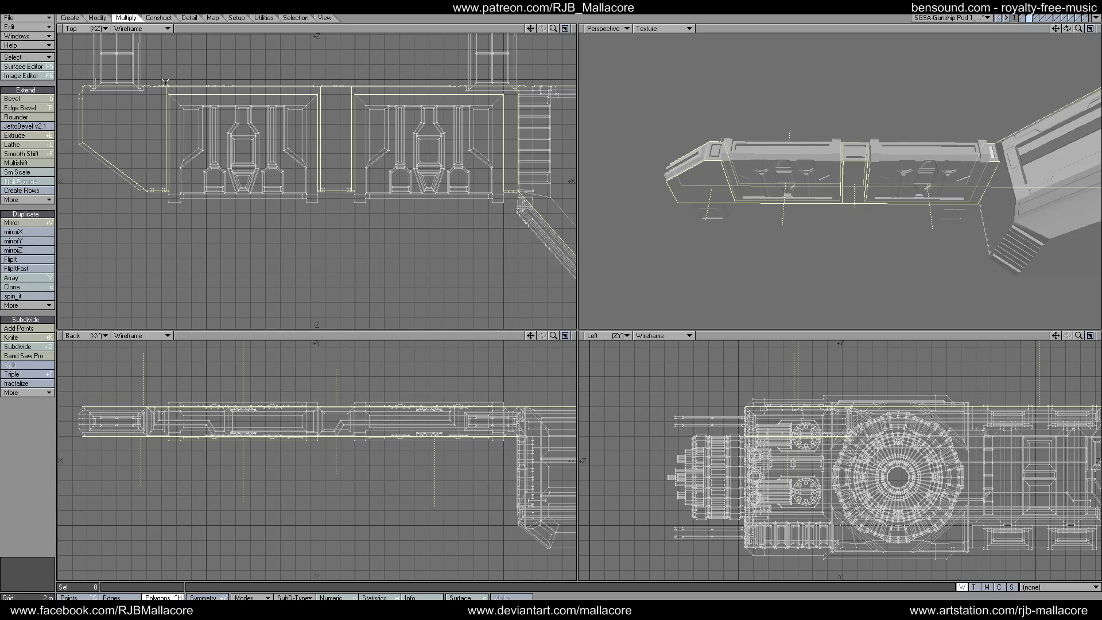
{"action": "left_click", "coordinate": [11, 337]}
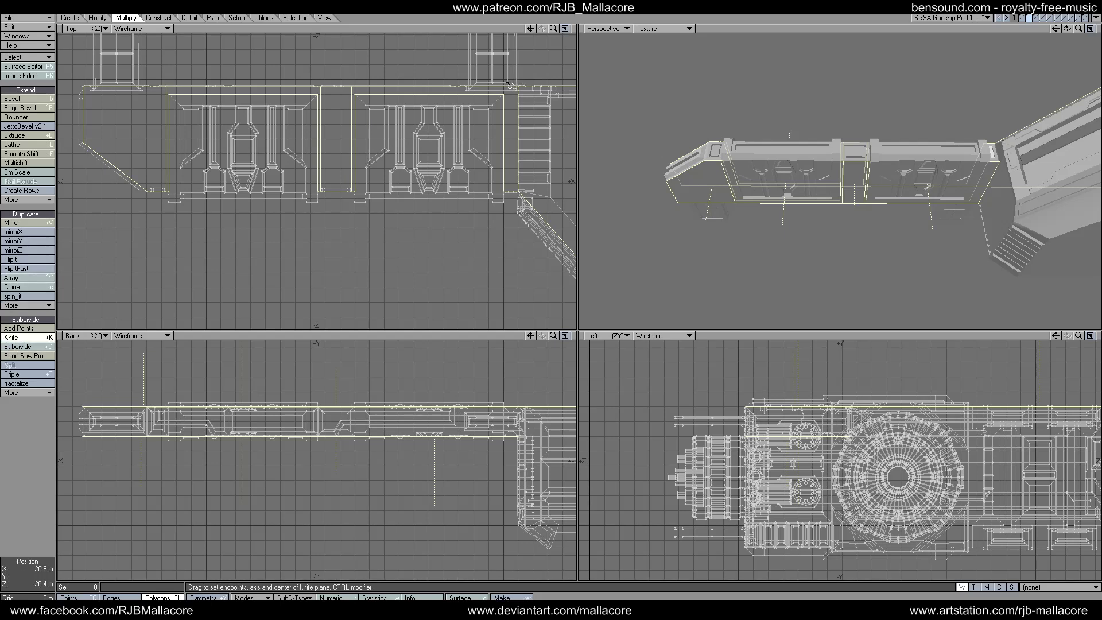
{"action": "left_click_drag", "start_coordinate": [507, 82], "coordinate": [510, 213]}
{"action": "key", "text": "space"}
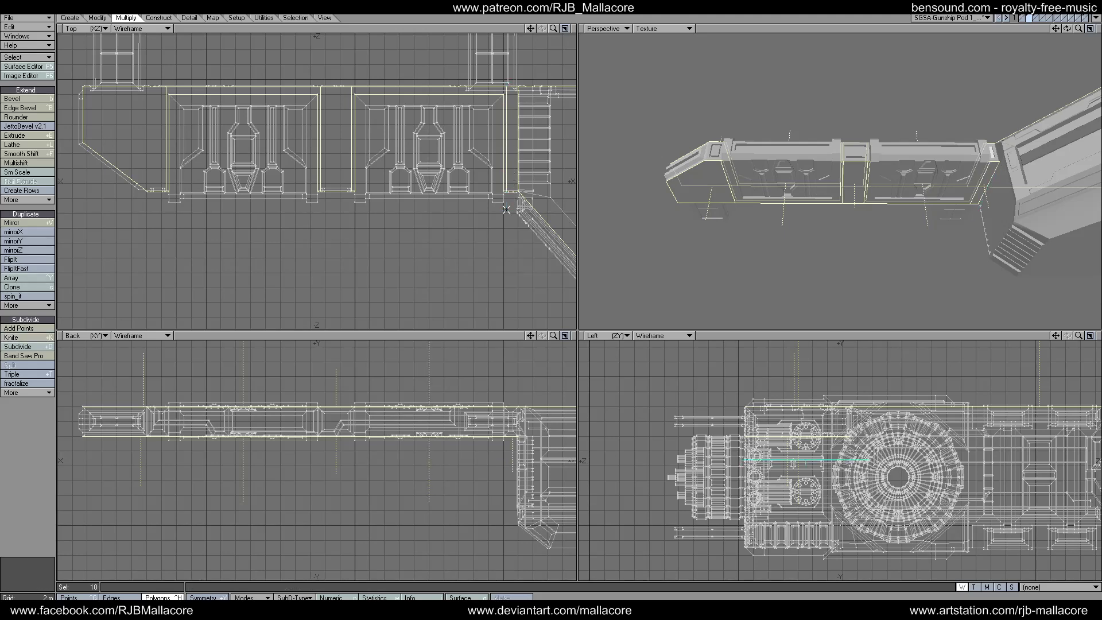
- Reduce the selection to the narrow underside strip between the second panel bay and the ribbed section at the hull
{"action": "left_click", "coordinate": [417, 86]}
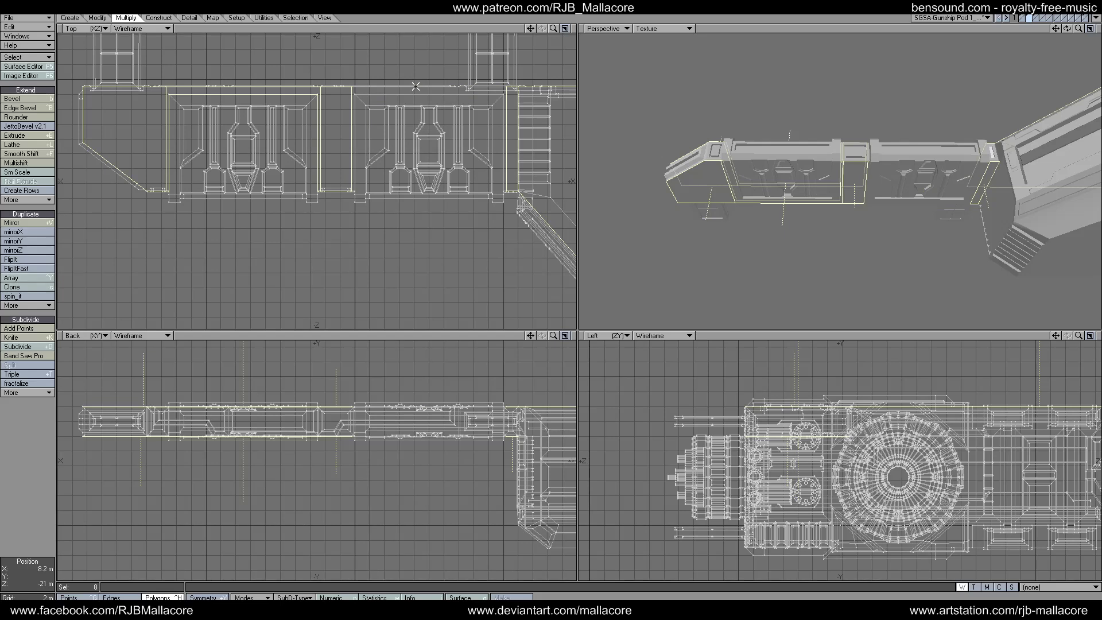
{"action": "left_click", "coordinate": [268, 96]}
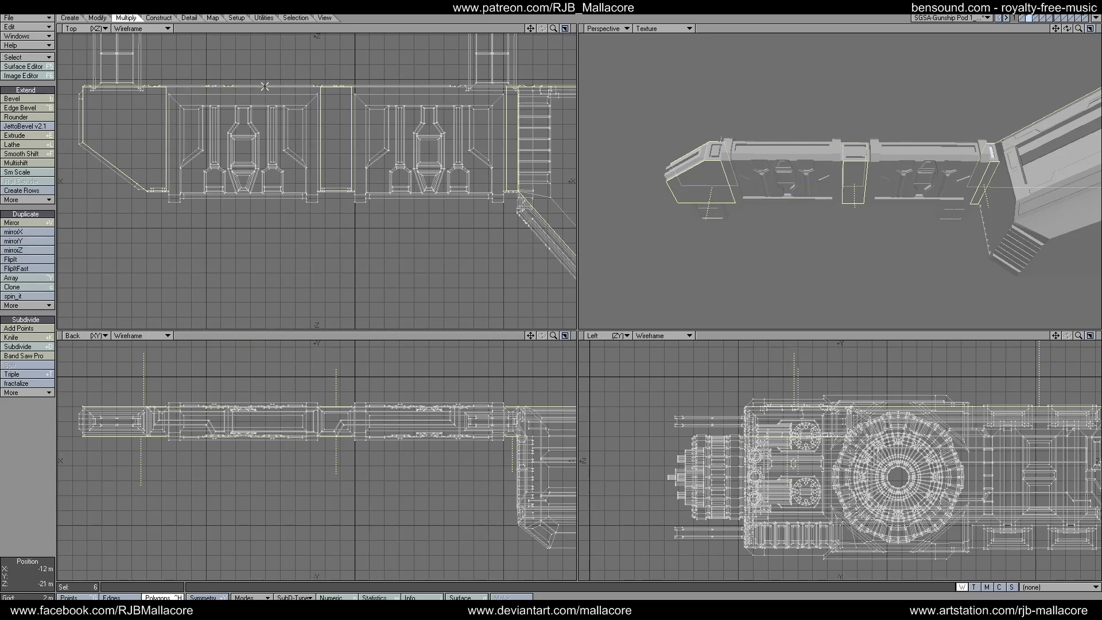
{"action": "left_click", "coordinate": [153, 191]}
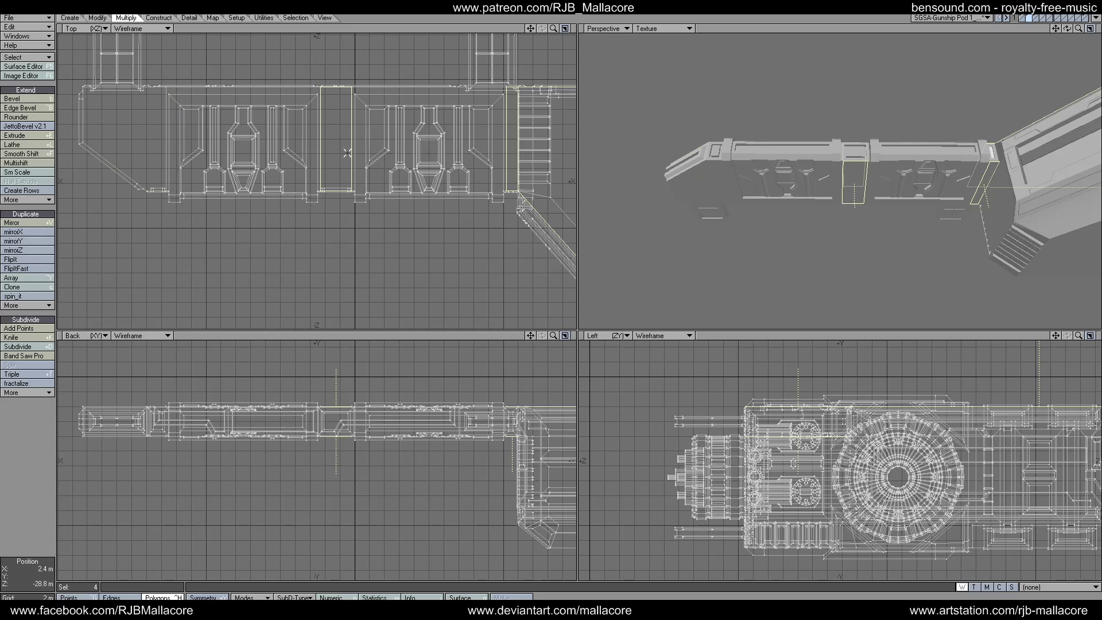
{"action": "left_click_drag", "start_coordinate": [531, 28], "coordinate": [533, 31]}
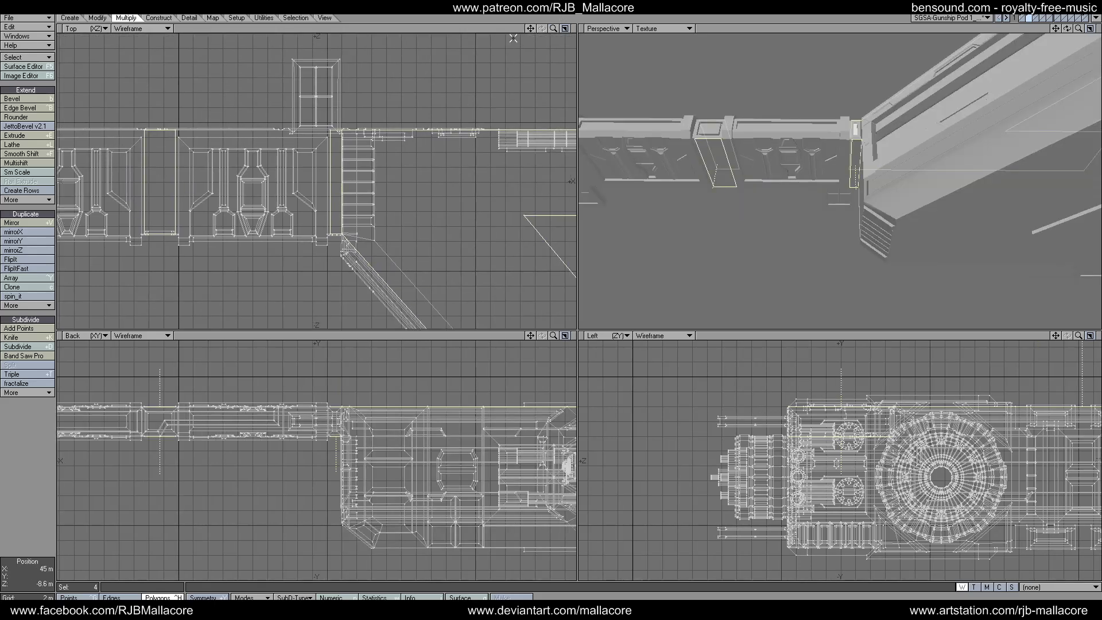
{"action": "left_click", "coordinate": [390, 131]}
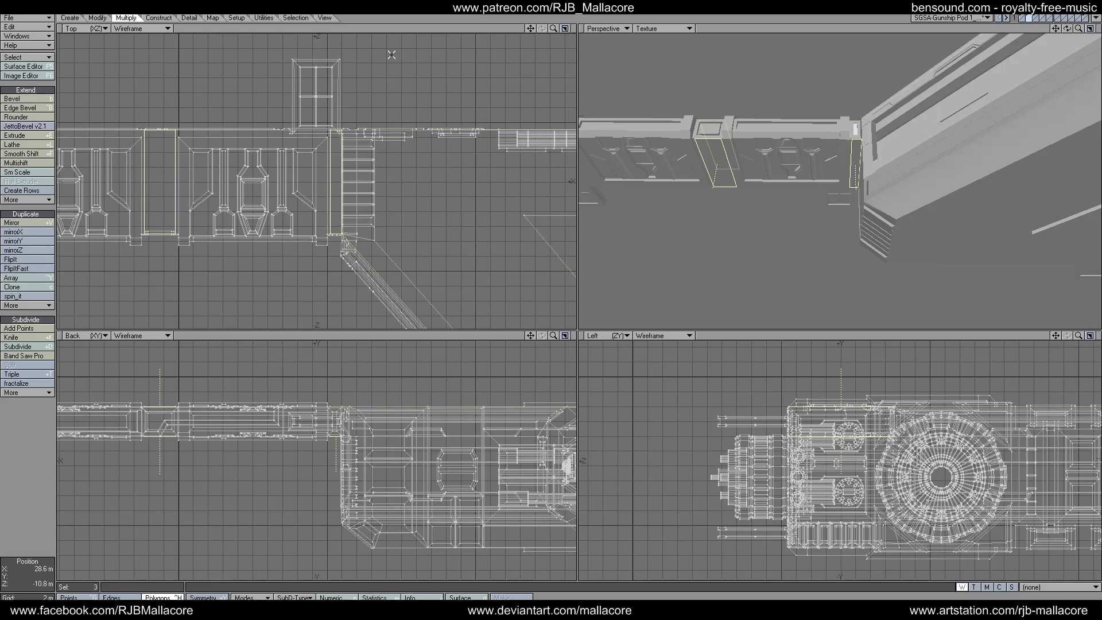
{"action": "left_click", "coordinate": [163, 137]}
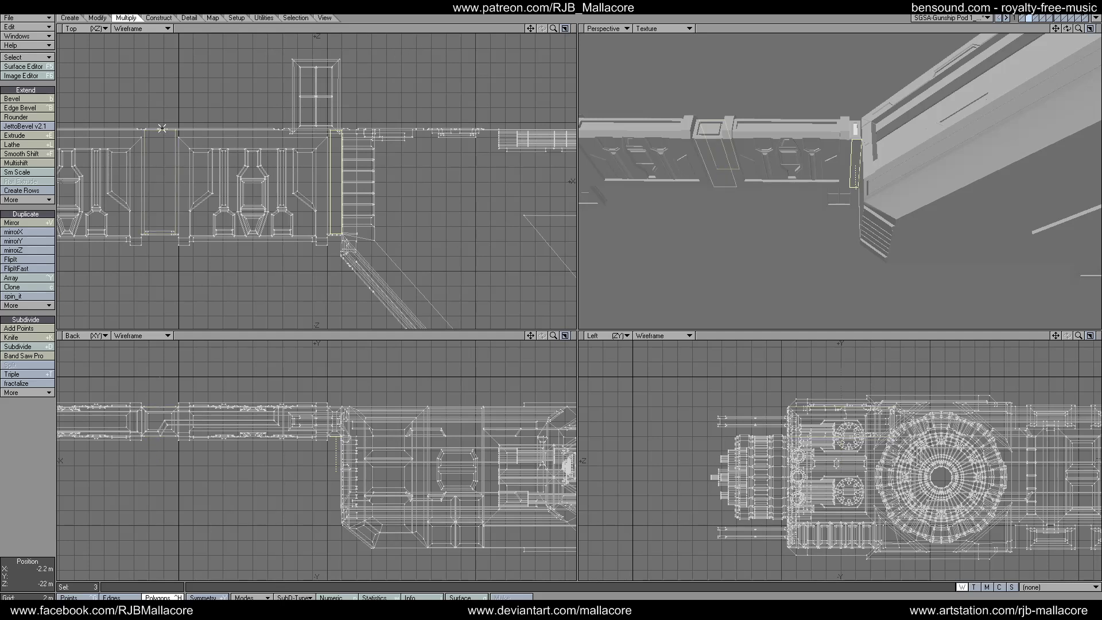
{"action": "left_click_drag", "start_coordinate": [531, 28], "coordinate": [726, 12]}
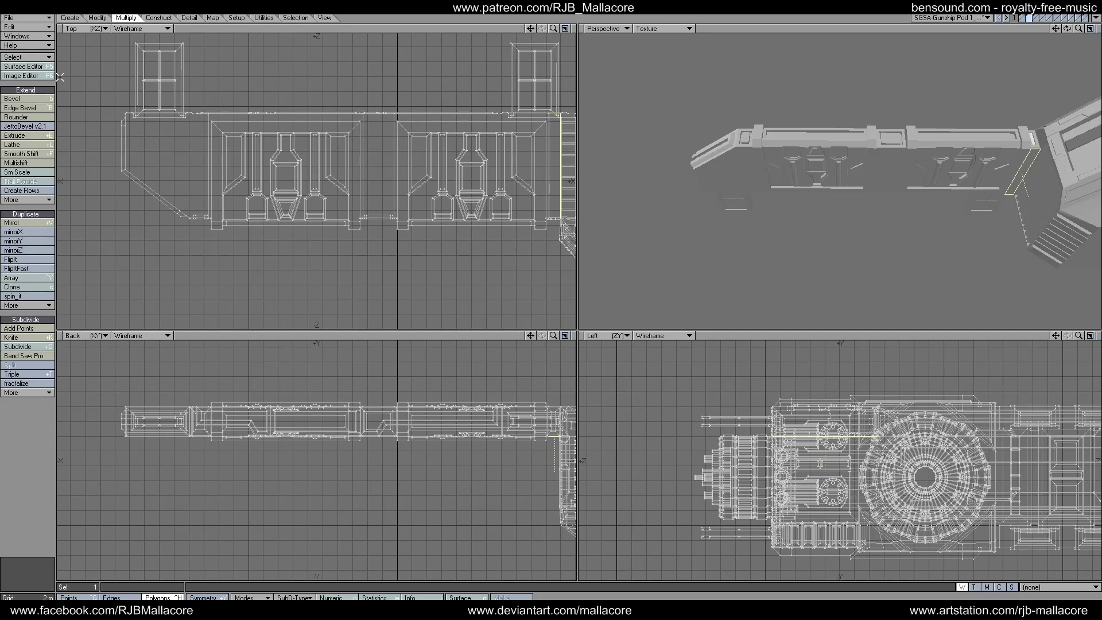
{"action": "left_click", "coordinate": [27, 99]}
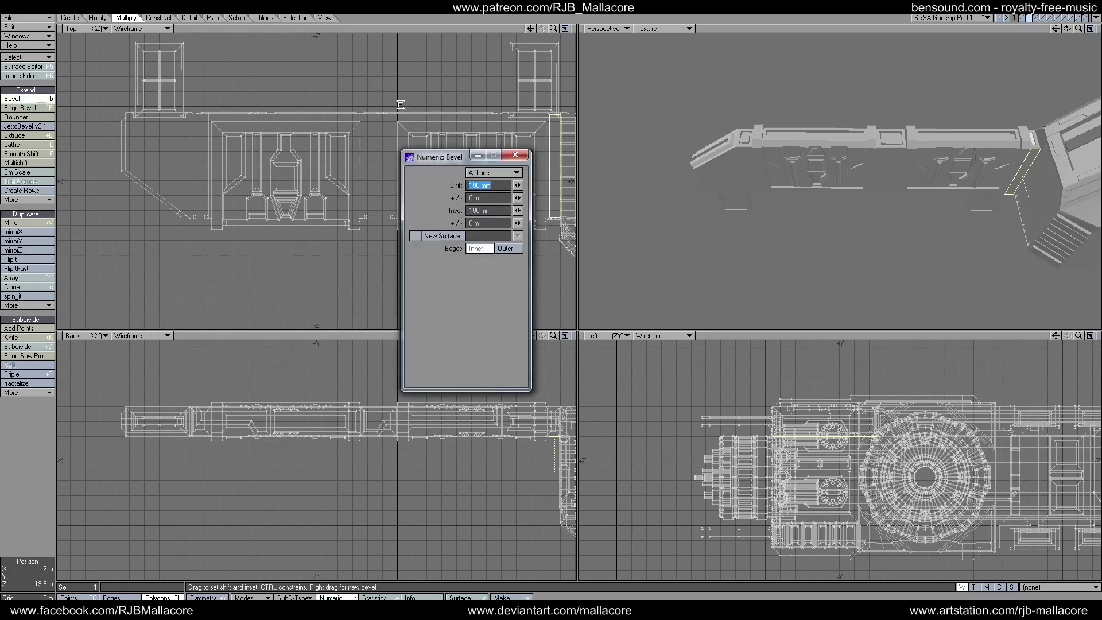
{"action": "left_click", "coordinate": [515, 156]}
{"action": "key", "text": "space"}
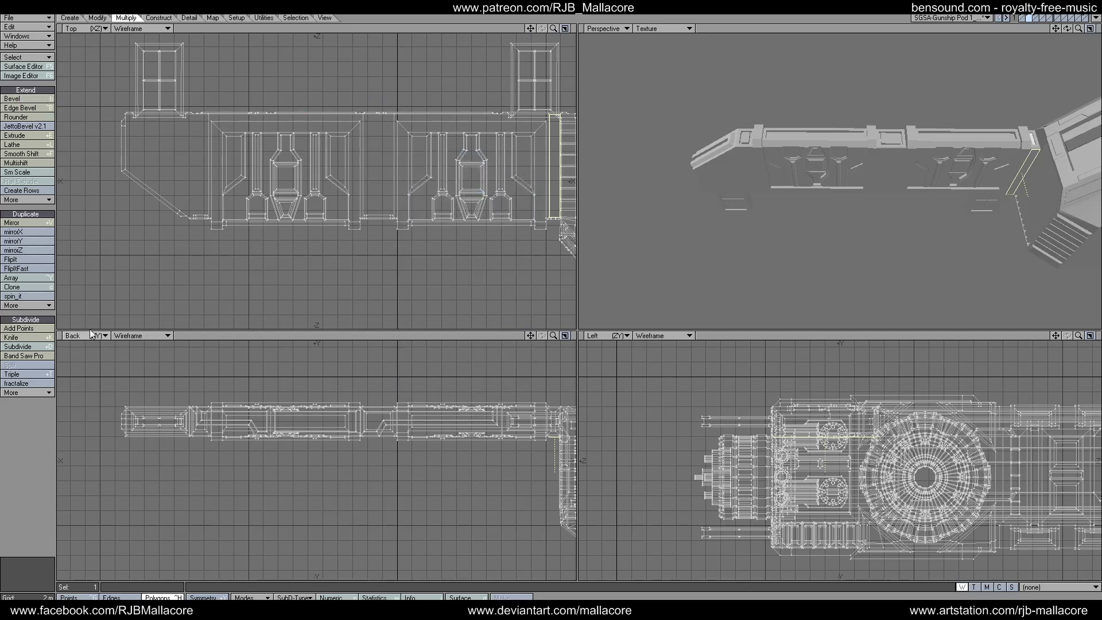
- Knife the narrow underside strip crosswise at about the middle of its length to divide it into two plates
{"action": "left_click", "coordinate": [27, 337]}
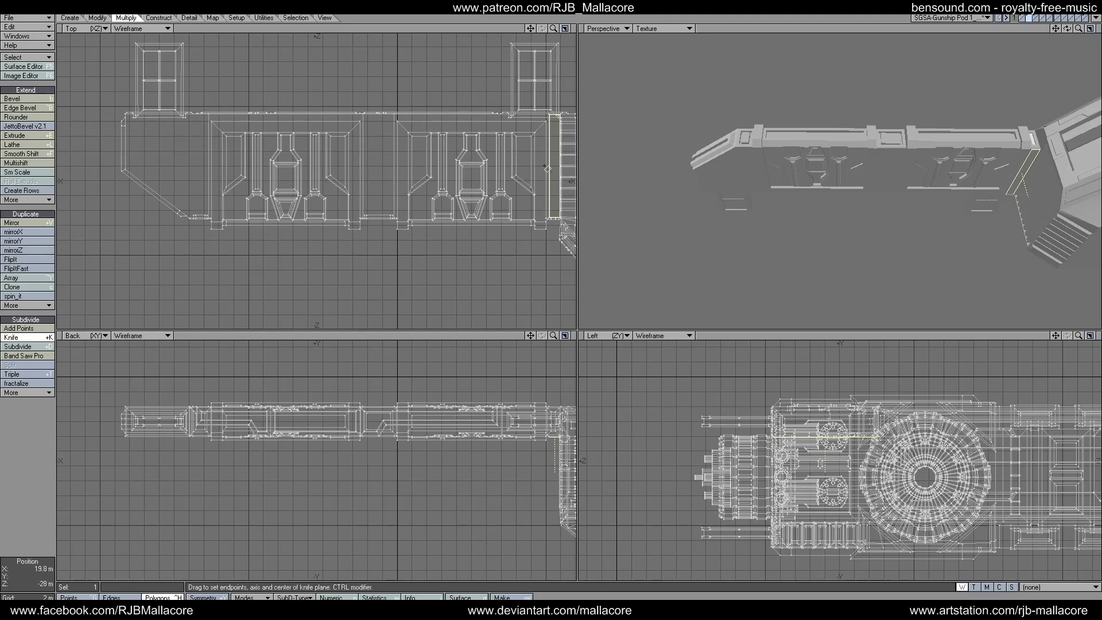
{"action": "left_click_drag", "start_coordinate": [562, 167], "coordinate": [570, 167]}
{"action": "key", "text": "space"}
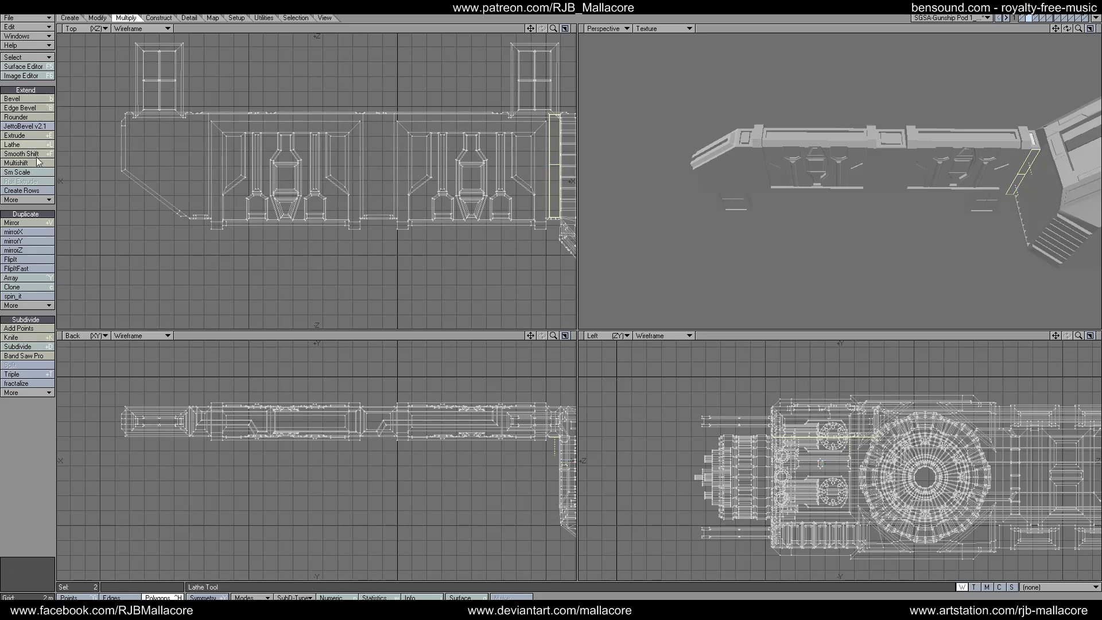
- Bevel the two halves of the narrow underside strip with 0 m shift and 200 mm inset
{"action": "left_click", "coordinate": [39, 101]}
{"action": "type", "text": "n"}
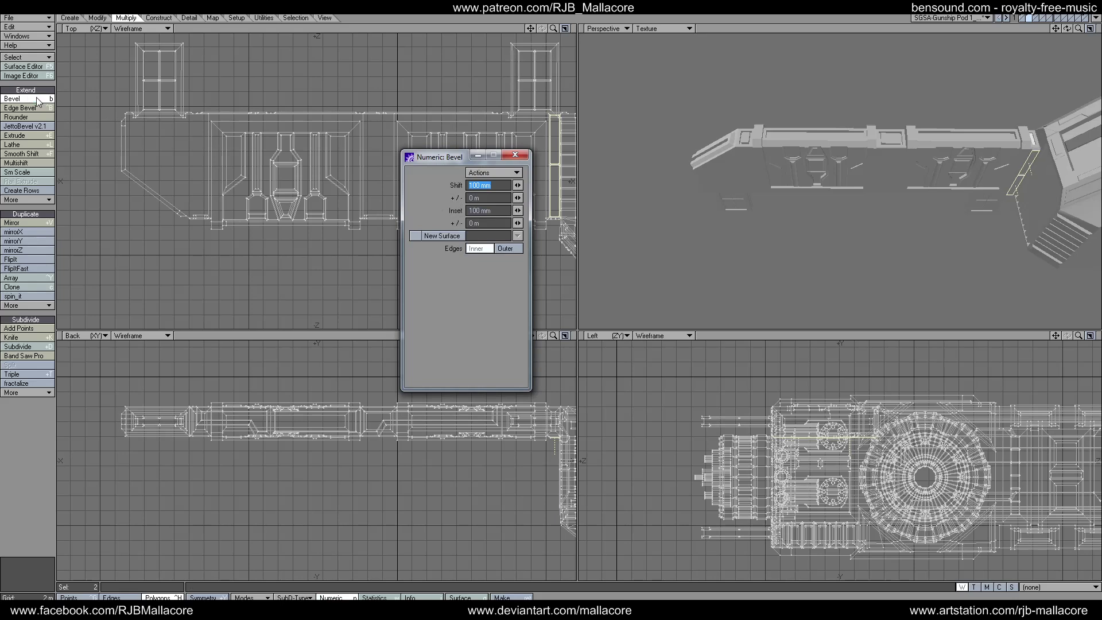
{"action": "type", "text": "0"}
{"action": "key", "text": "Tab"}
{"action": "type", "text": "200"}
{"action": "key", "text": "Tab"}
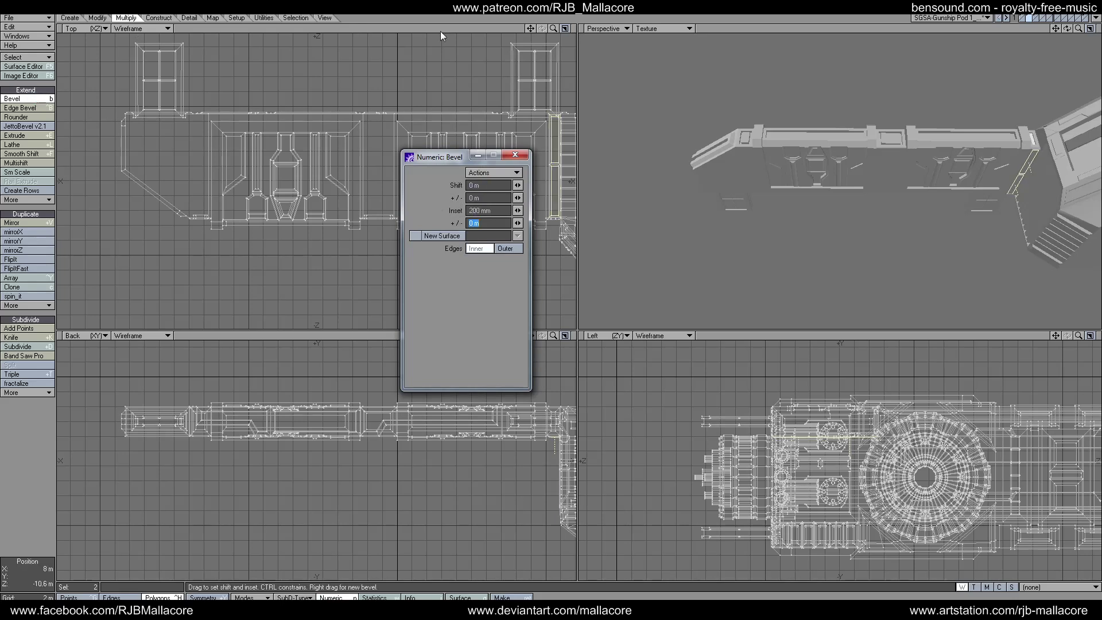
{"action": "left_click", "coordinate": [515, 155]}
{"action": "key", "text": "space"}
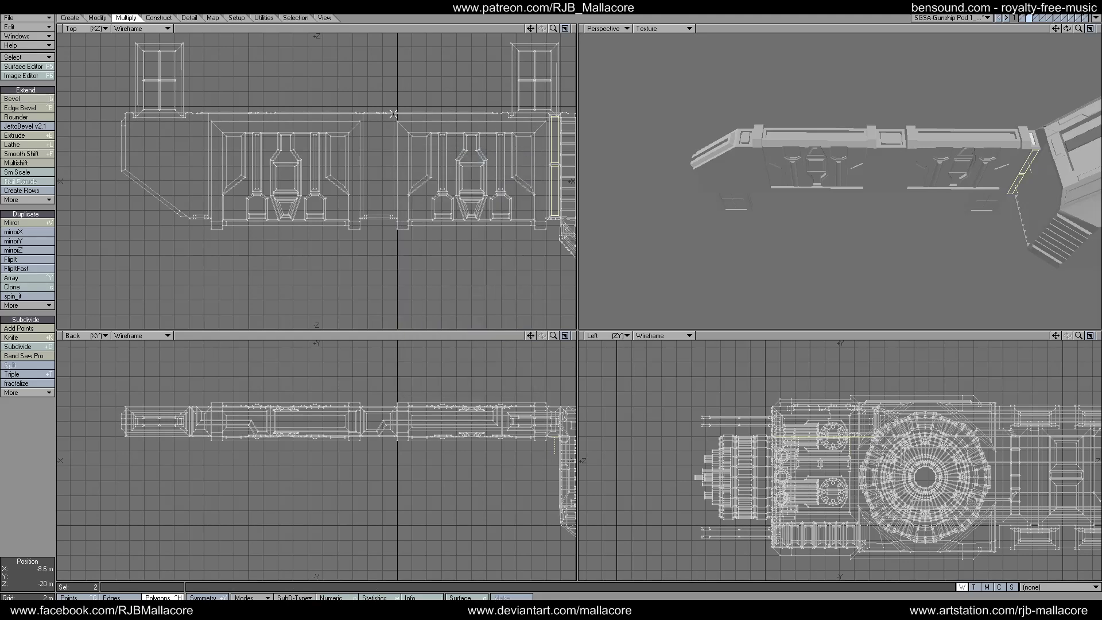
- Bevel the two inset strip plates again with 100 mm shift and 100 mm inset, and clear the selection
{"action": "left_click", "coordinate": [17, 98]}
{"action": "type", "text": "n"}
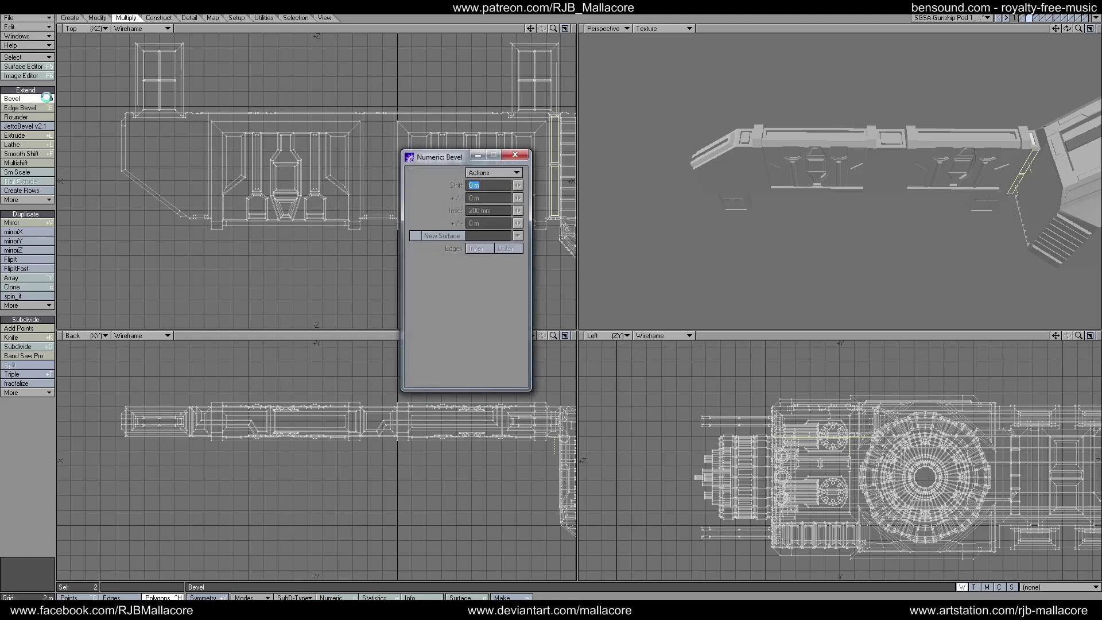
{"action": "type", "text": ".1"}
{"action": "key", "text": "Tab"}
{"action": "key", "text": "Tab"}
{"action": "type", "text": ".1"}
{"action": "key", "text": "Tab"}
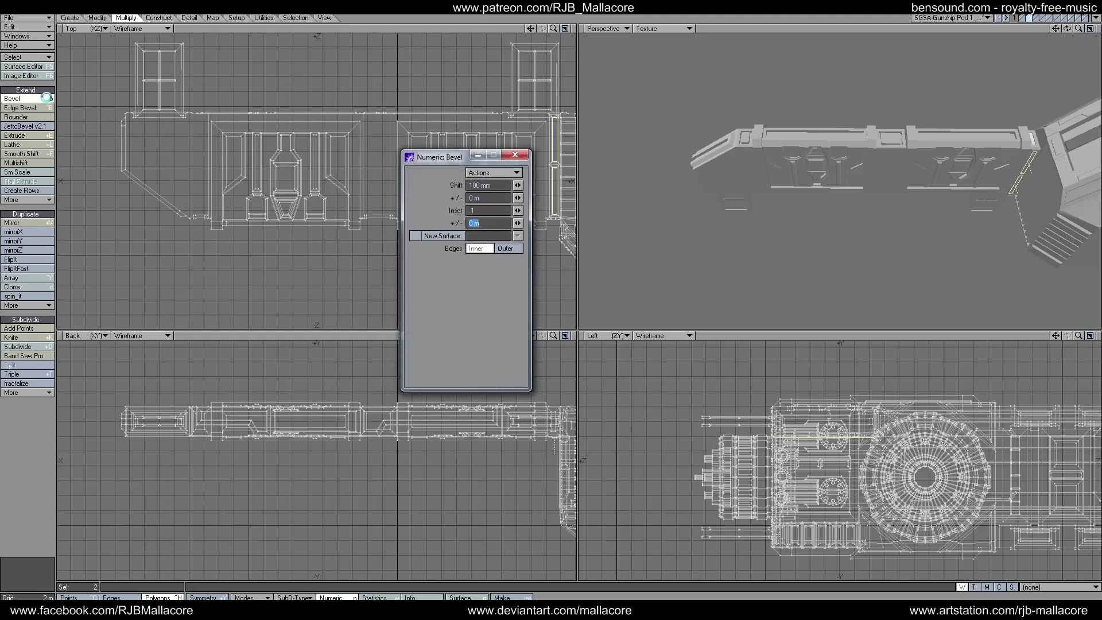
{"action": "left_click", "coordinate": [515, 155]}
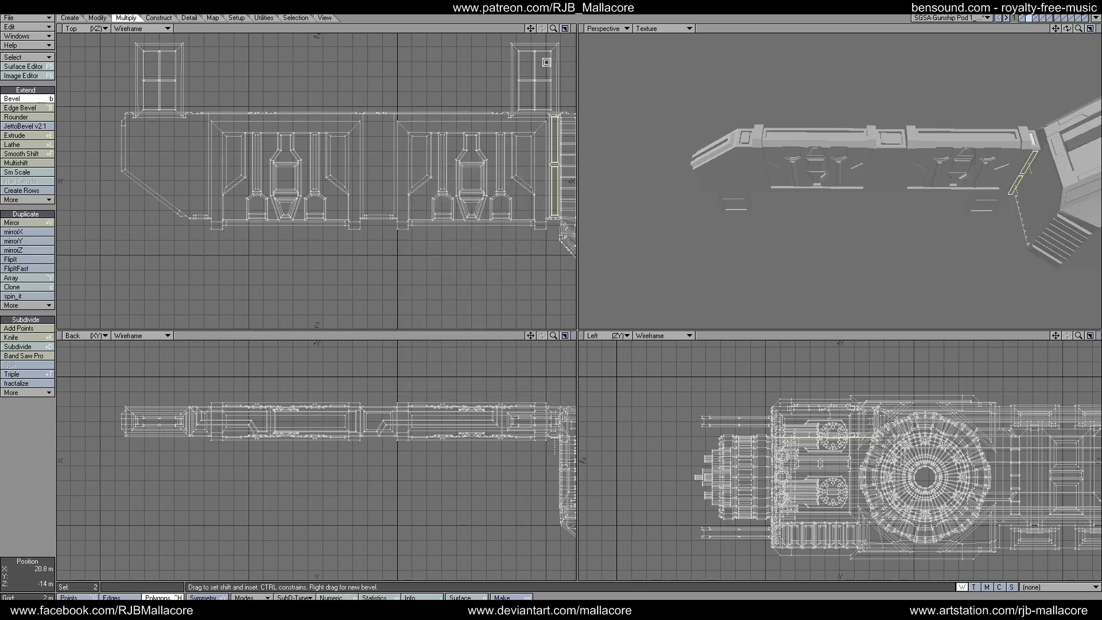
{"action": "key", "text": "space"}
{"action": "left_click", "coordinate": [30, 414]}
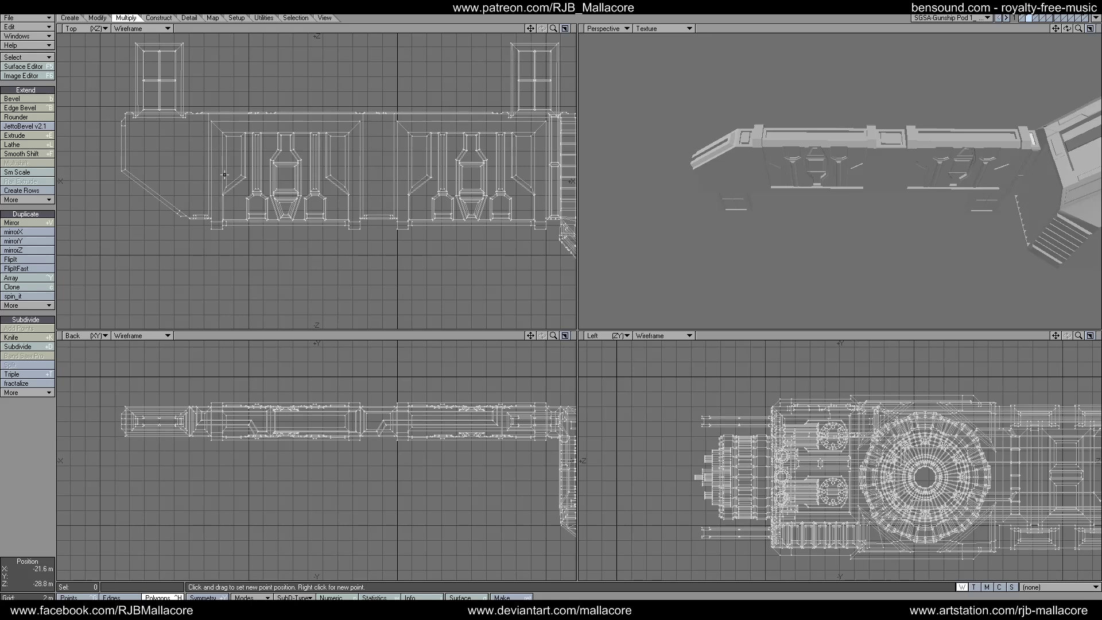
- Cut the top and underside plates in the gap between the panel bays and paste them into the third layer, replacing its template shapes
{"action": "left_click_drag", "start_coordinate": [530, 30], "coordinate": [513, 19]}
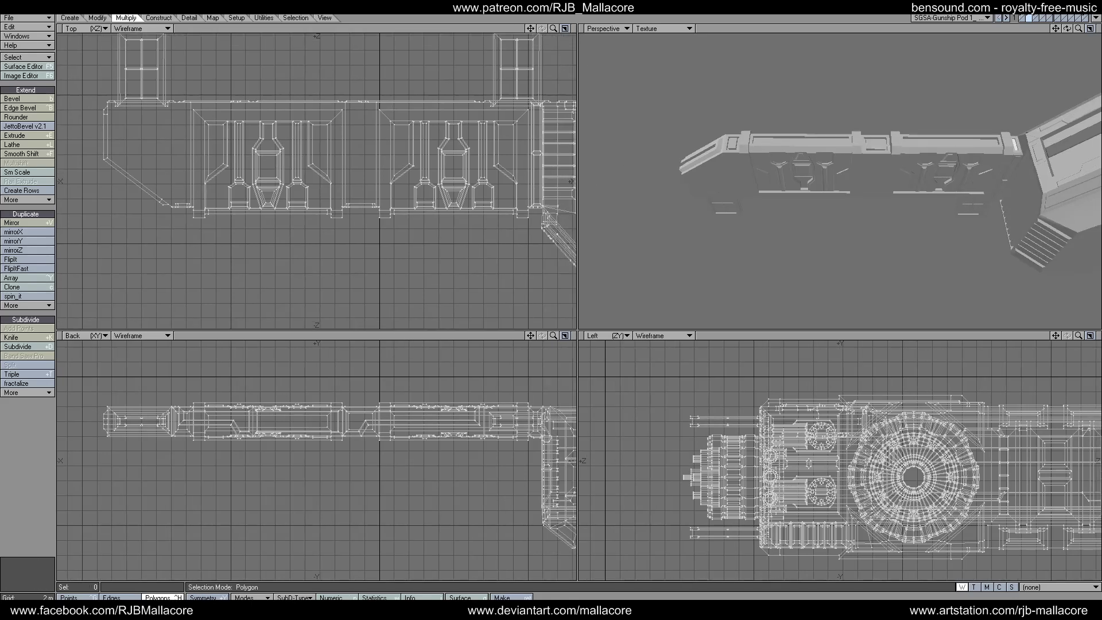
{"action": "left_click", "coordinate": [165, 597]}
{"action": "left_click", "coordinate": [875, 183]}
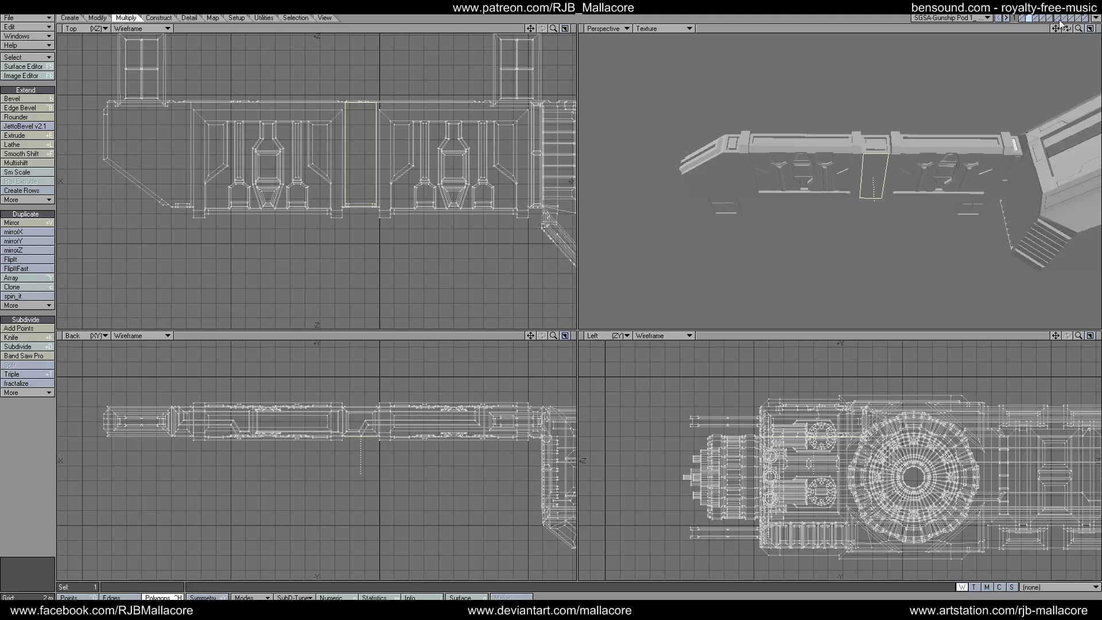
{"action": "left_click_drag", "start_coordinate": [1067, 28], "coordinate": [1060, 52]}
{"action": "left_click", "coordinate": [876, 139], "text": "shift"}
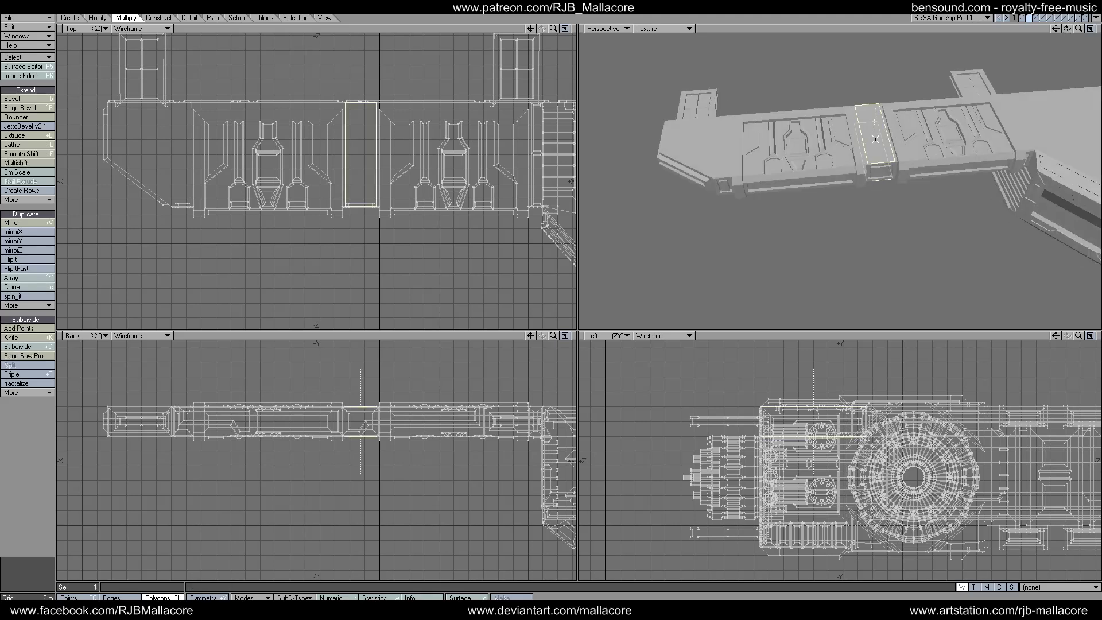
{"action": "key", "text": "Delete"}
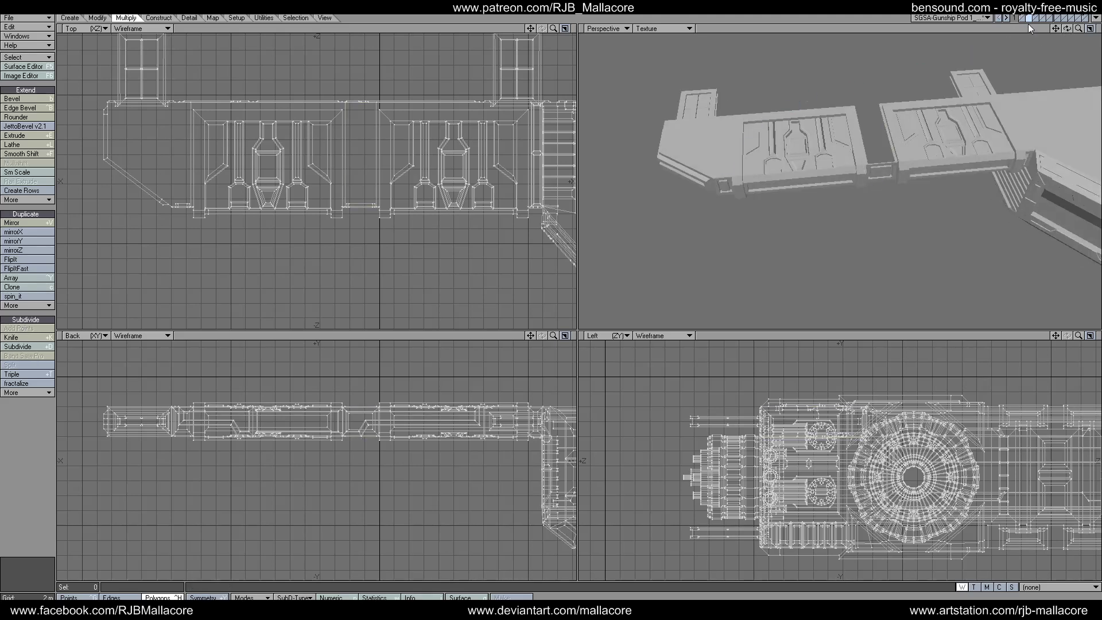
{"action": "left_click", "coordinate": [1035, 17]}
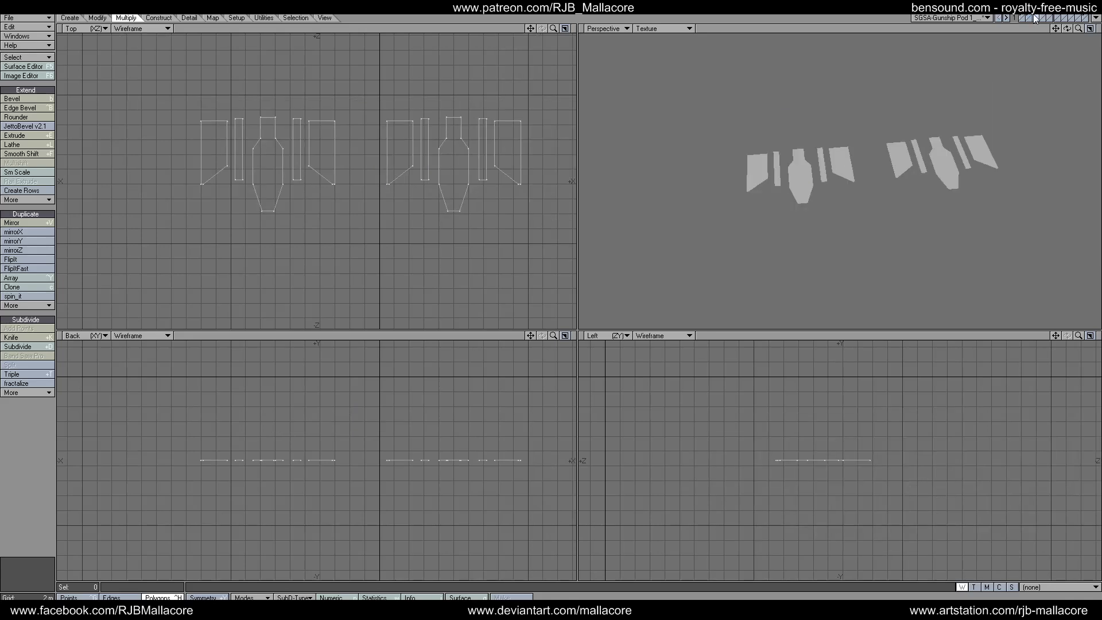
{"action": "left_click", "coordinate": [1036, 18]}
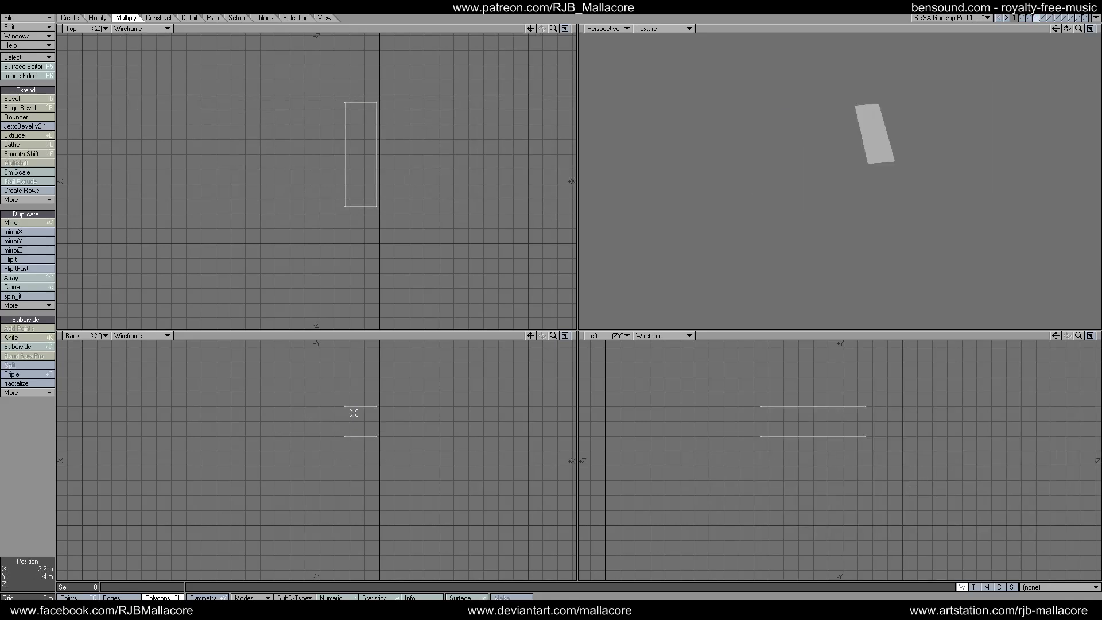
- Divide the top plate crosswise into six sections with Band Saw Pro in the Odd direction, and clear the selection
{"action": "left_click", "coordinate": [359, 396]}
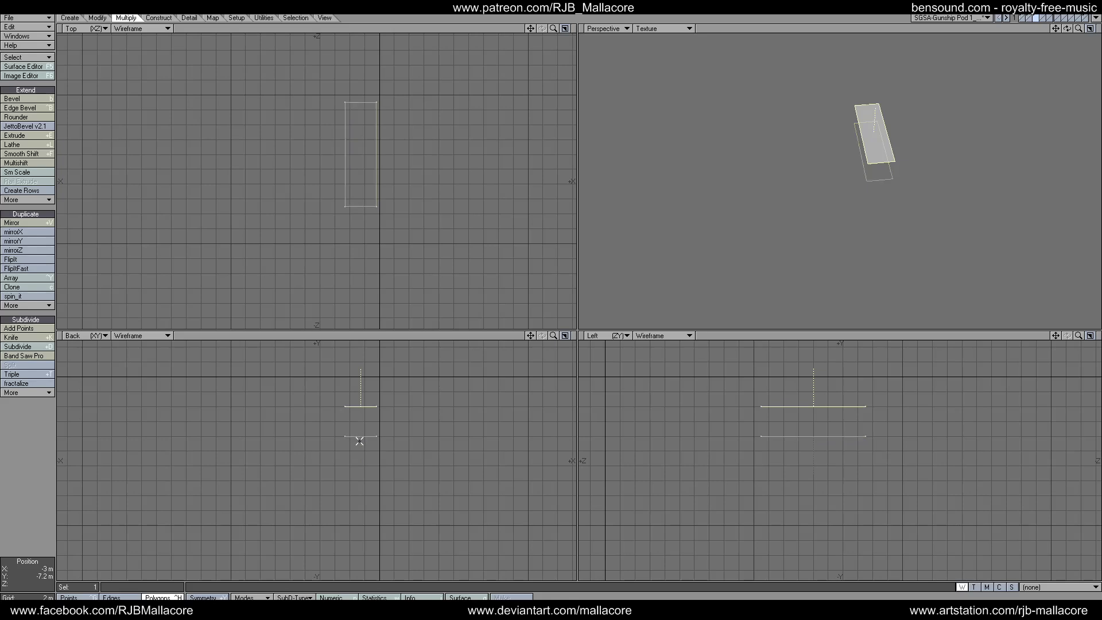
{"action": "left_click", "coordinate": [39, 356]}
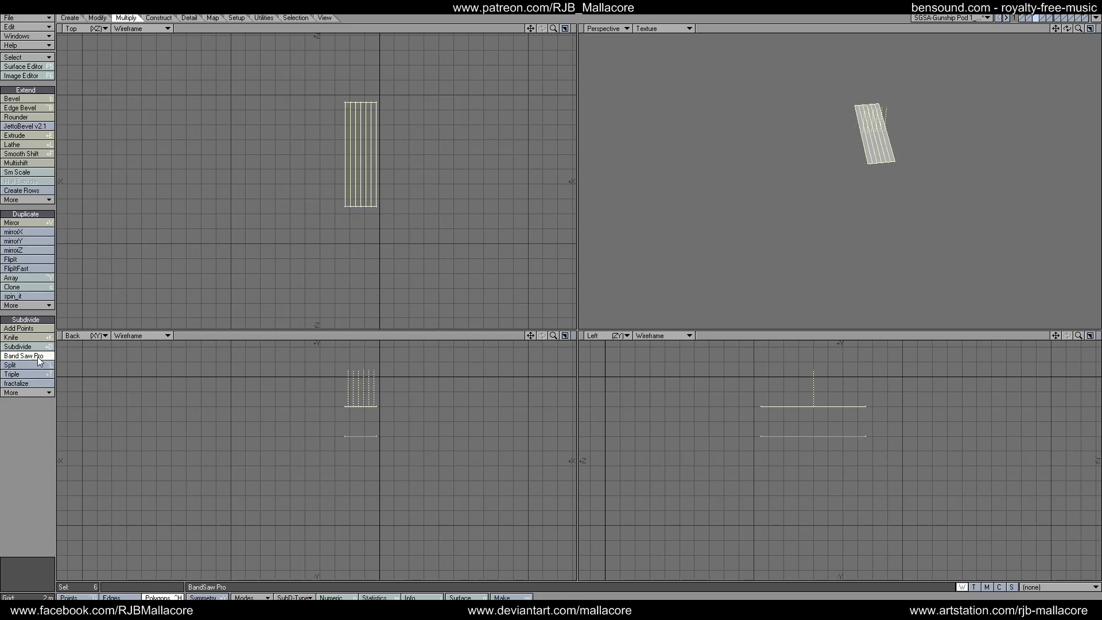
{"action": "key", "text": "n"}
{"action": "left_click", "coordinate": [484, 200]}
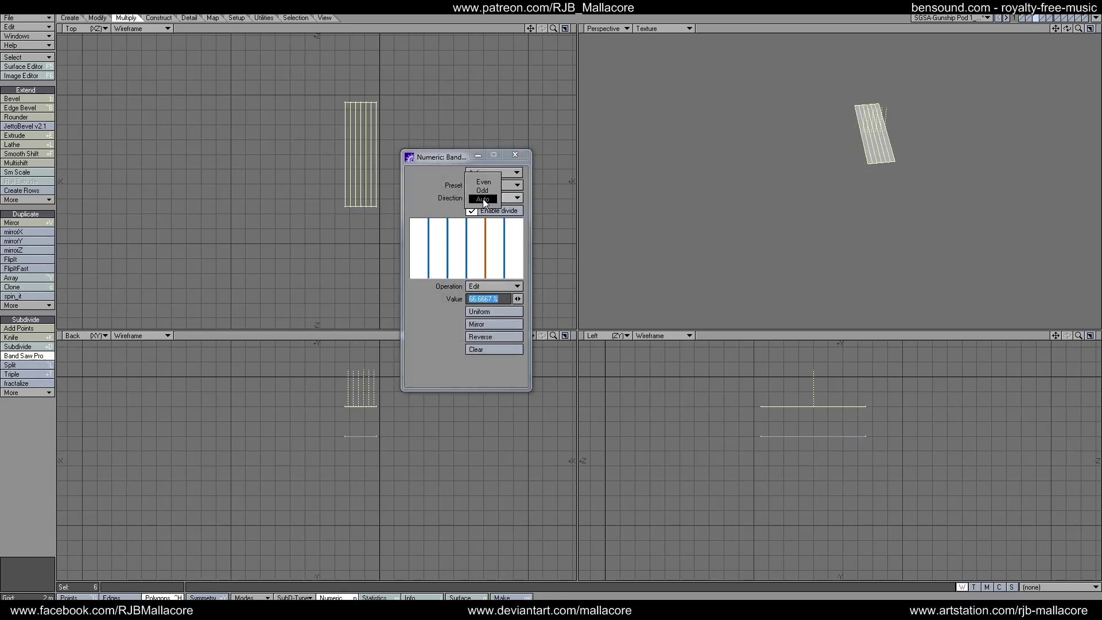
{"action": "left_click", "coordinate": [485, 192]}
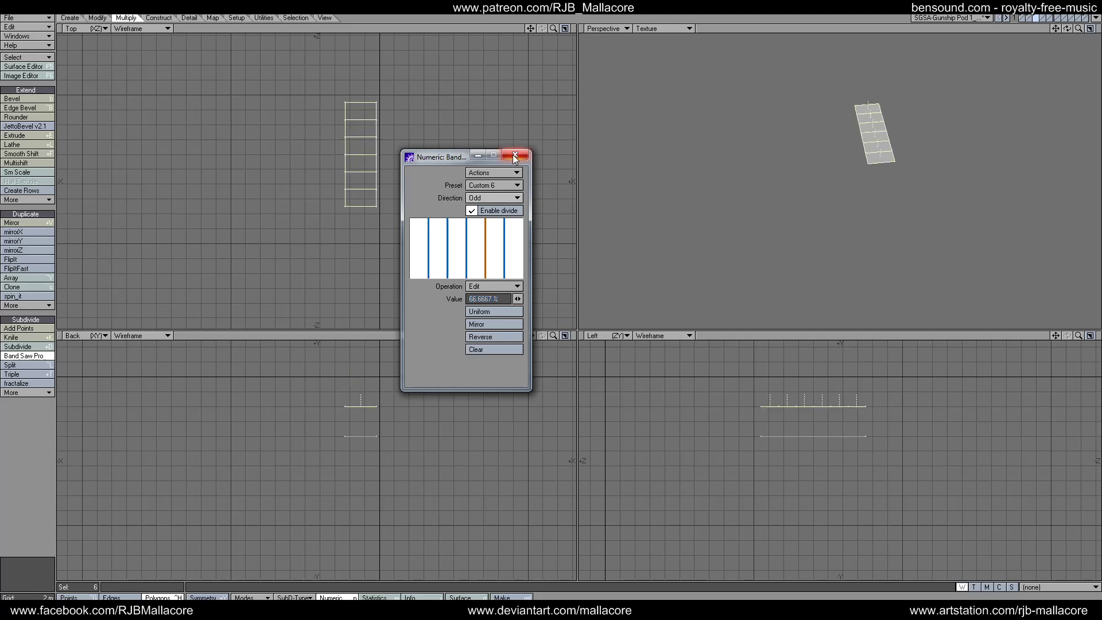
{"action": "left_click", "coordinate": [515, 155]}
{"action": "key", "text": "space"}
{"action": "left_click", "coordinate": [39, 473]}
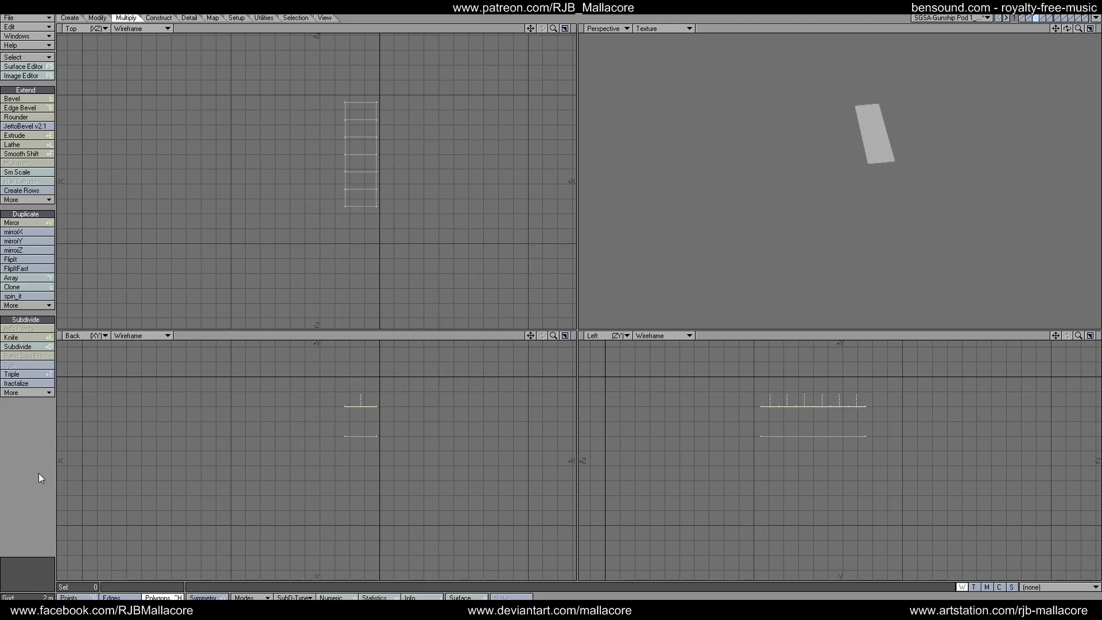
- Divide the underside plate crosswise into six sections with Band Saw Pro, using the Odd direction
{"action": "left_click", "coordinate": [346, 435]}
{"action": "left_click", "coordinate": [38, 355]}
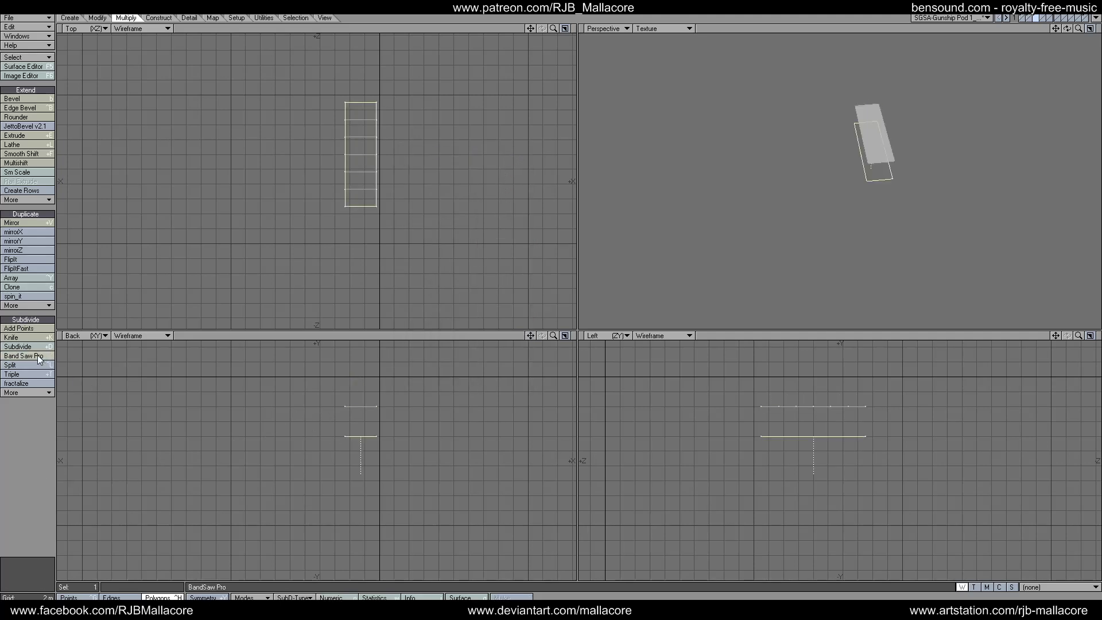
{"action": "left_click", "coordinate": [37, 355]}
{"action": "key", "text": "n"}
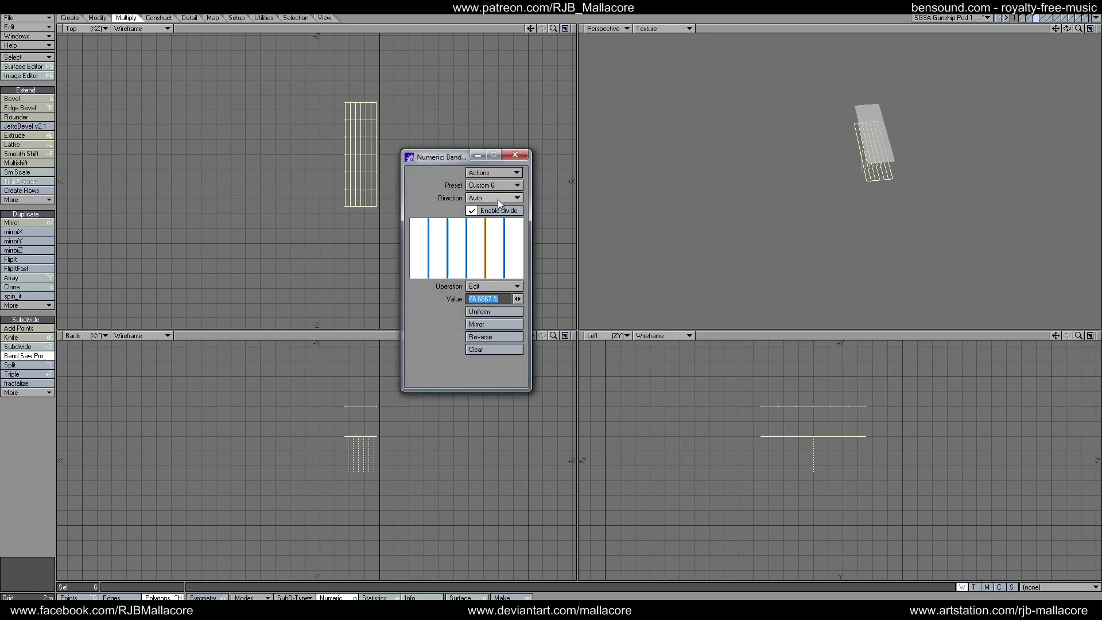
{"action": "left_click", "coordinate": [500, 199]}
{"action": "left_click", "coordinate": [504, 196]}
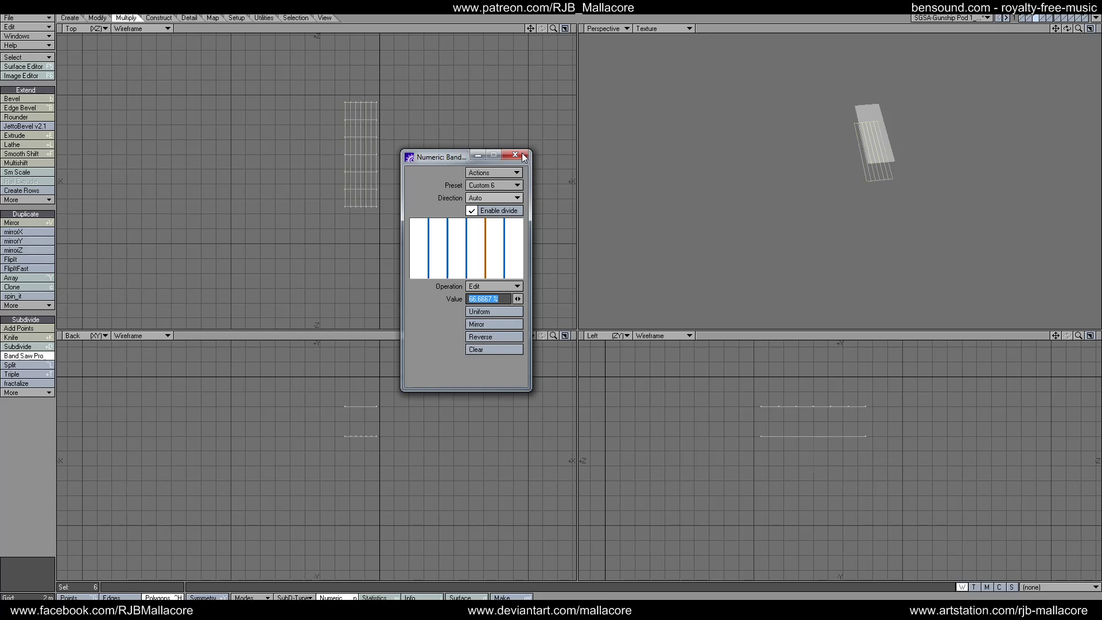
{"action": "left_click", "coordinate": [522, 157]}
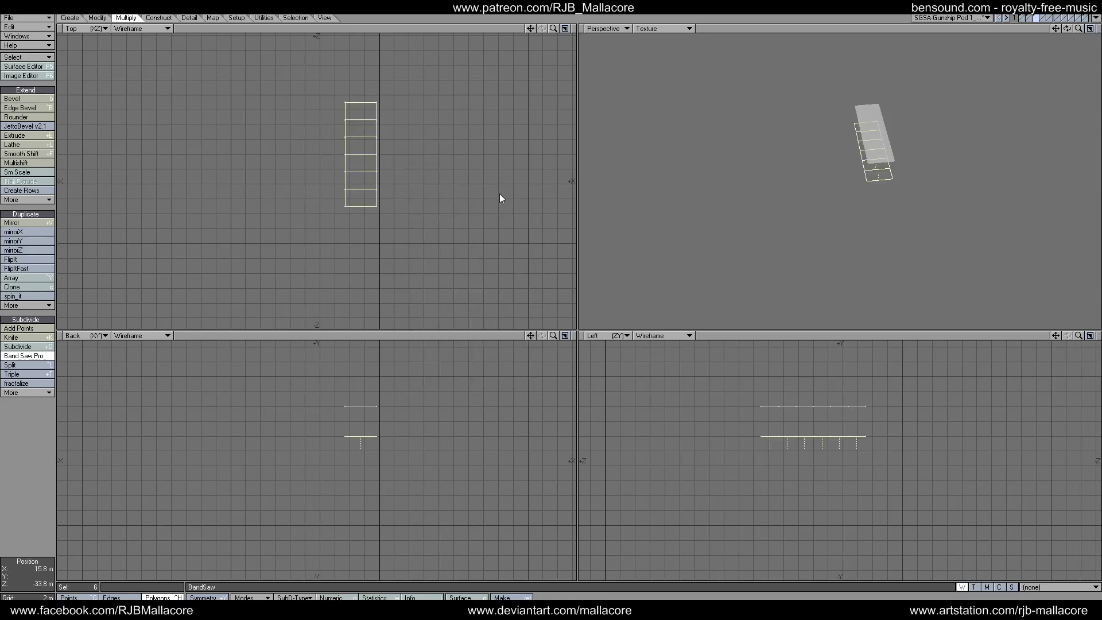
{"action": "left_click", "coordinate": [23, 453]}
- Bevel all the top and underside plate sections with 100 mm shift and 100 mm inset
{"action": "mouse_move", "coordinate": [368, 383]}
{"action": "left_mouse_down"}
{"action": "mouse_move", "coordinate": [364, 452]}
{"action": "mouse_move", "coordinate": [359, 437]}
{"action": "left_mouse_up"}
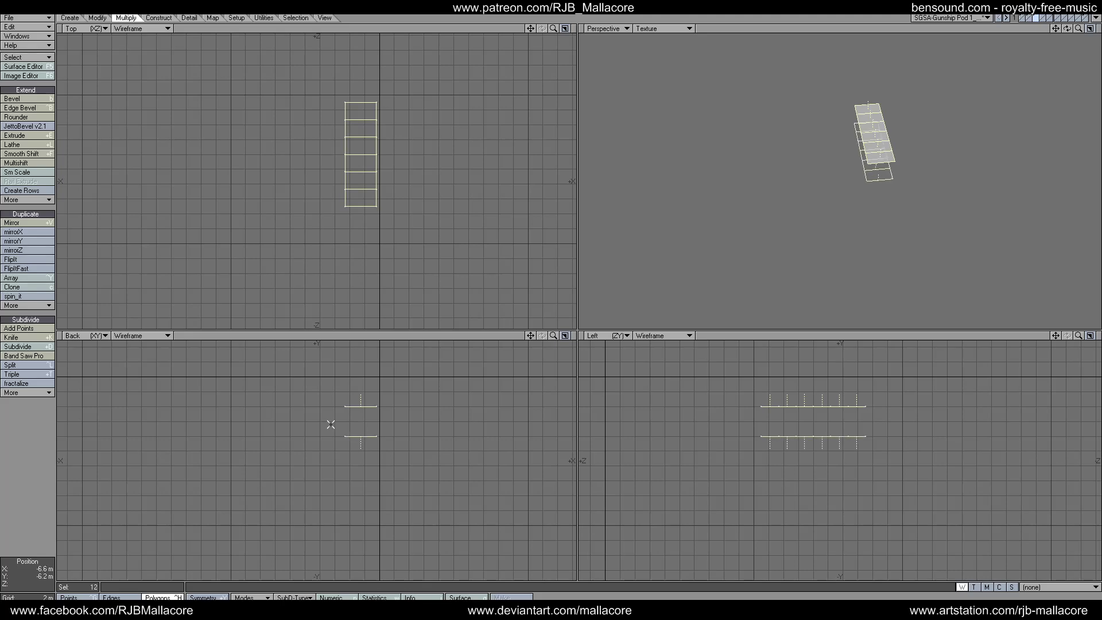
{"action": "left_click", "coordinate": [31, 99]}
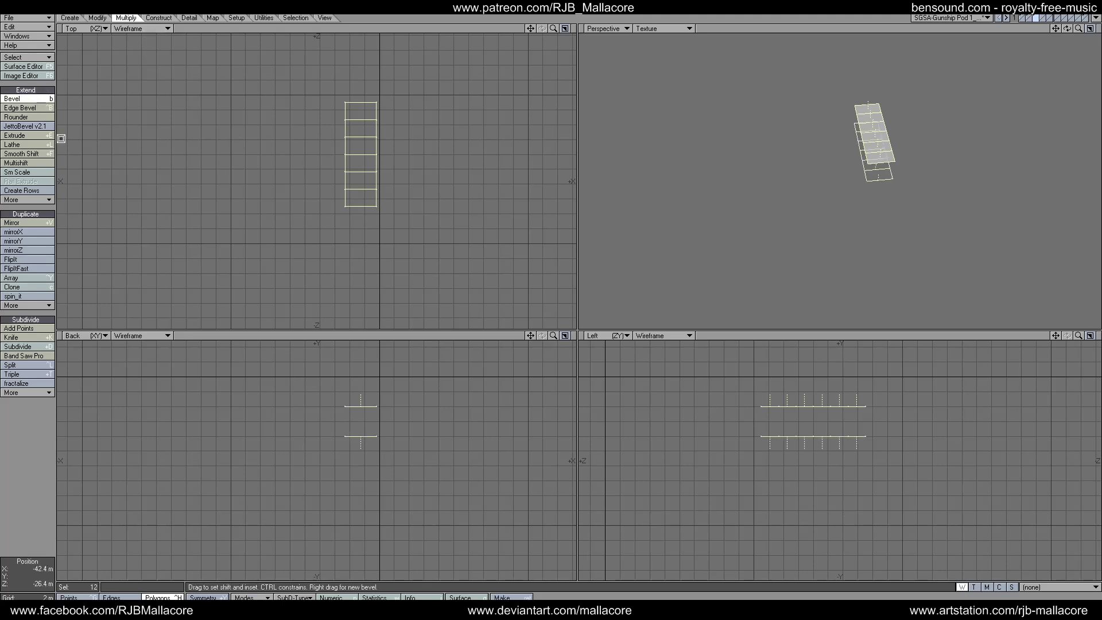
{"action": "key", "text": "n"}
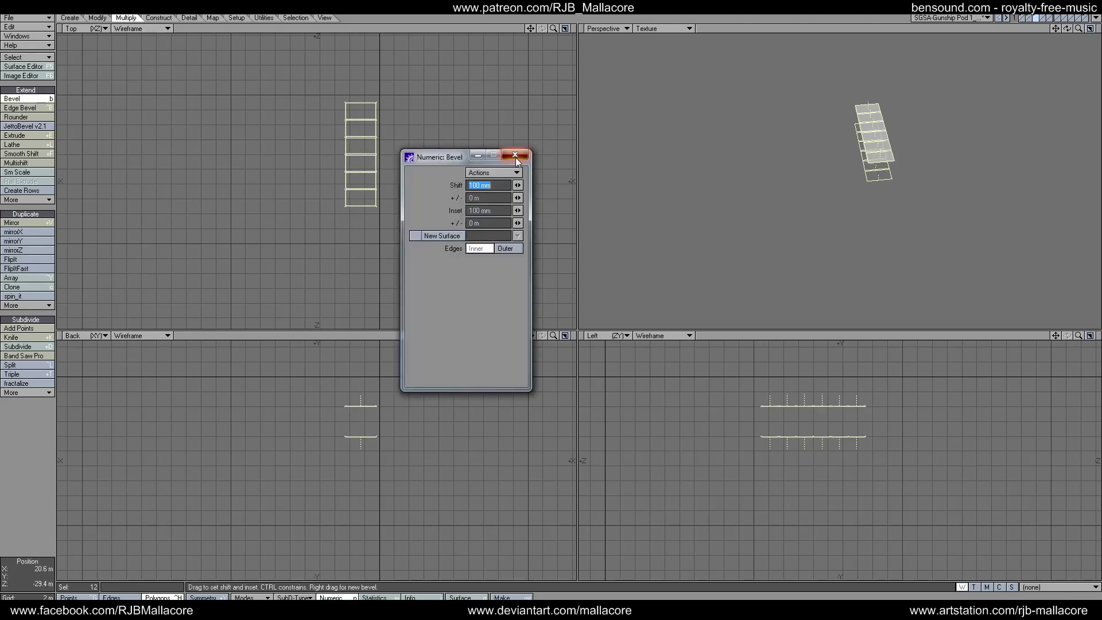
{"action": "left_click", "coordinate": [515, 156]}
{"action": "key", "text": "space"}
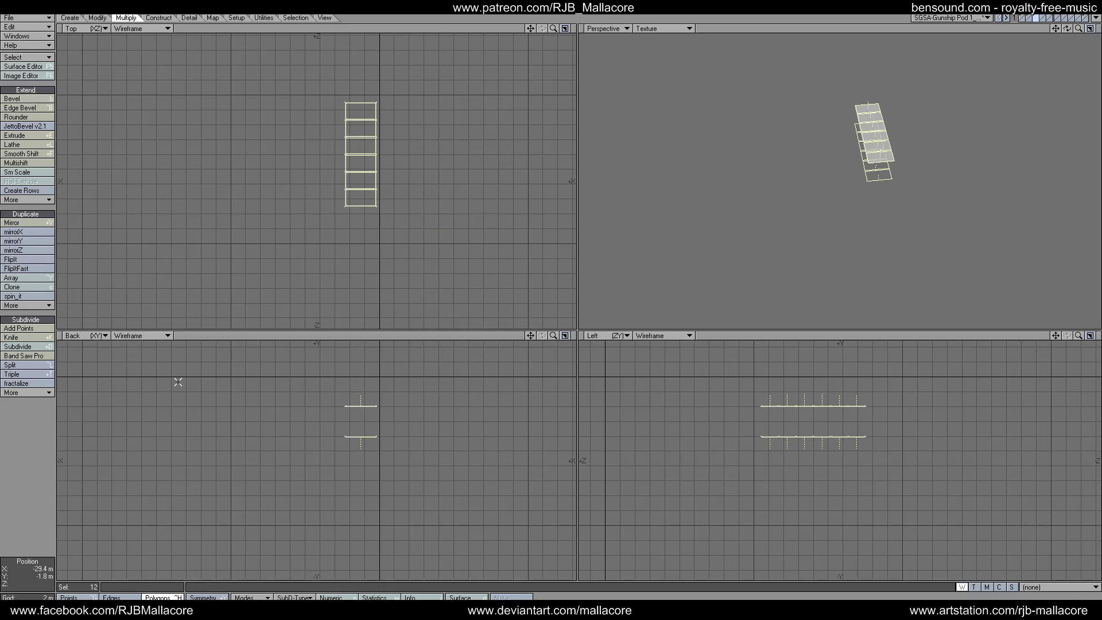
- Cut the bevelled plate sections, paste them into the second layer with the gunship arm, and merge the points with automatic range
{"action": "left_click", "coordinate": [32, 446]}
{"action": "key", "text": "ctrl+x"}
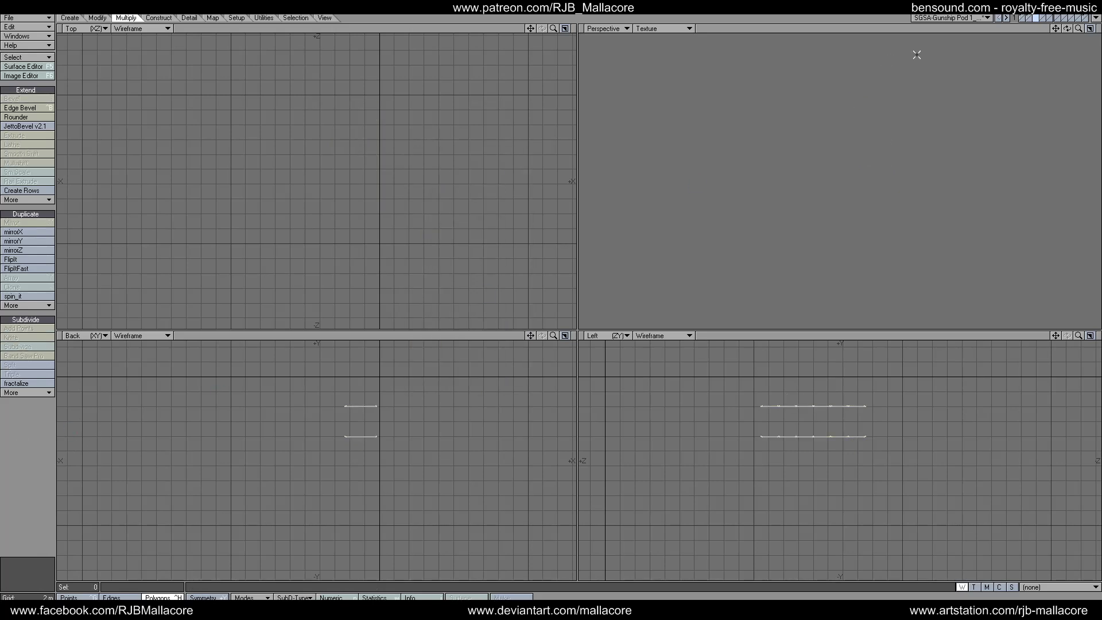
{"action": "left_click", "coordinate": [1030, 19]}
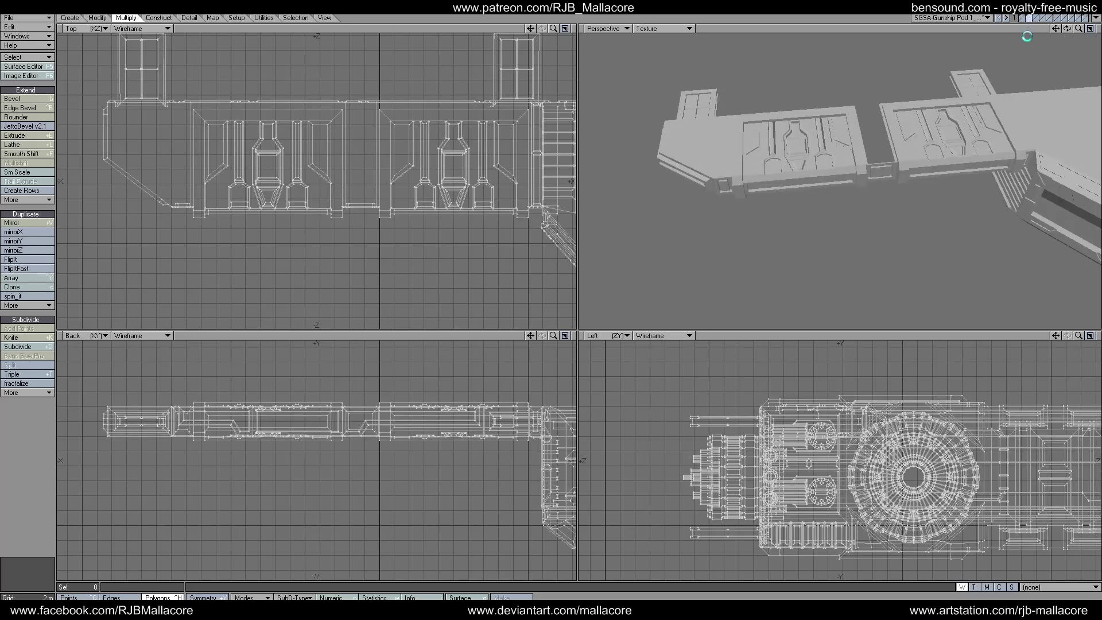
{"action": "key", "text": "ctrl+v"}
{"action": "left_click_drag", "start_coordinate": [1071, 36], "coordinate": [1071, 32]}
{"action": "key", "text": "m"}
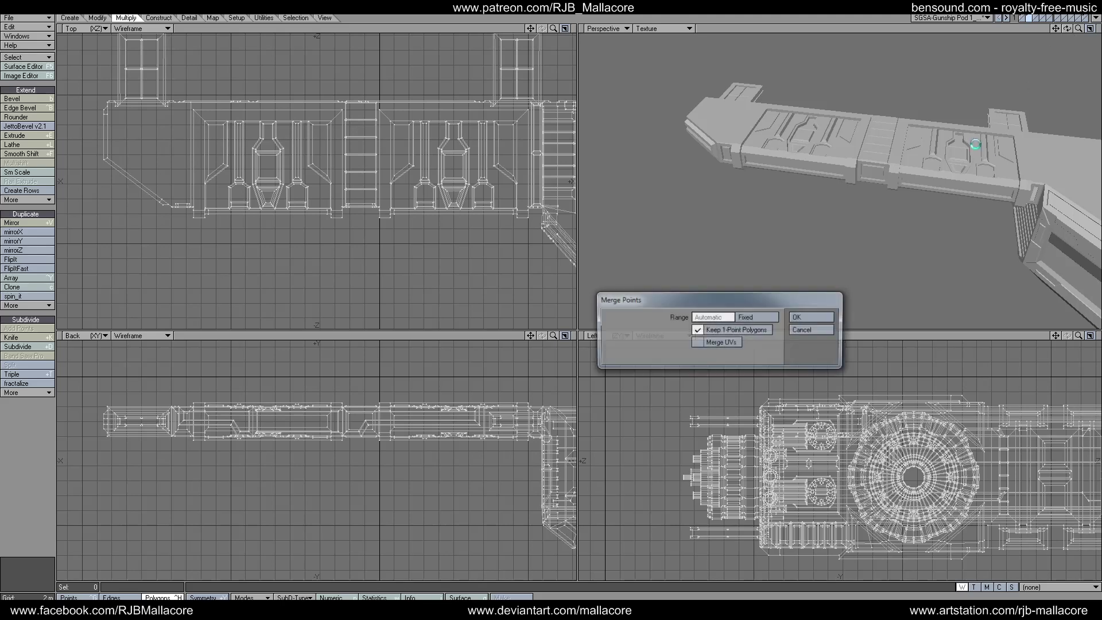
{"action": "left_click", "coordinate": [779, 313]}
{"action": "left_click", "coordinate": [687, 317]}
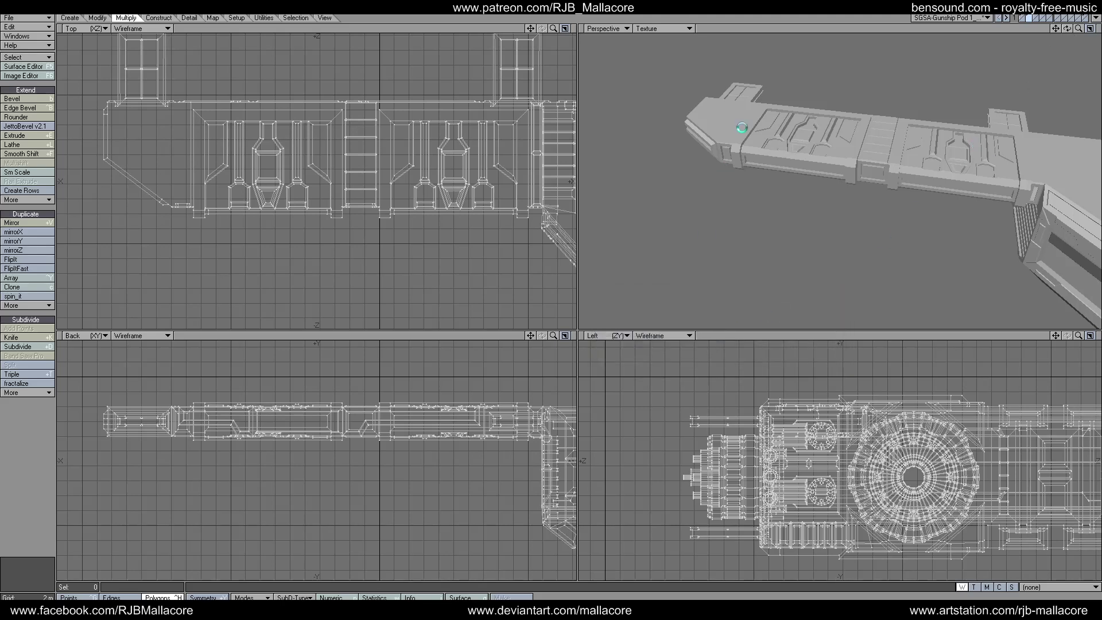
- Bevel the top and underside border polygons around both panel bays with 100 mm shift and 100 mm inset, and clear the selection
{"action": "left_click", "coordinate": [747, 126]}
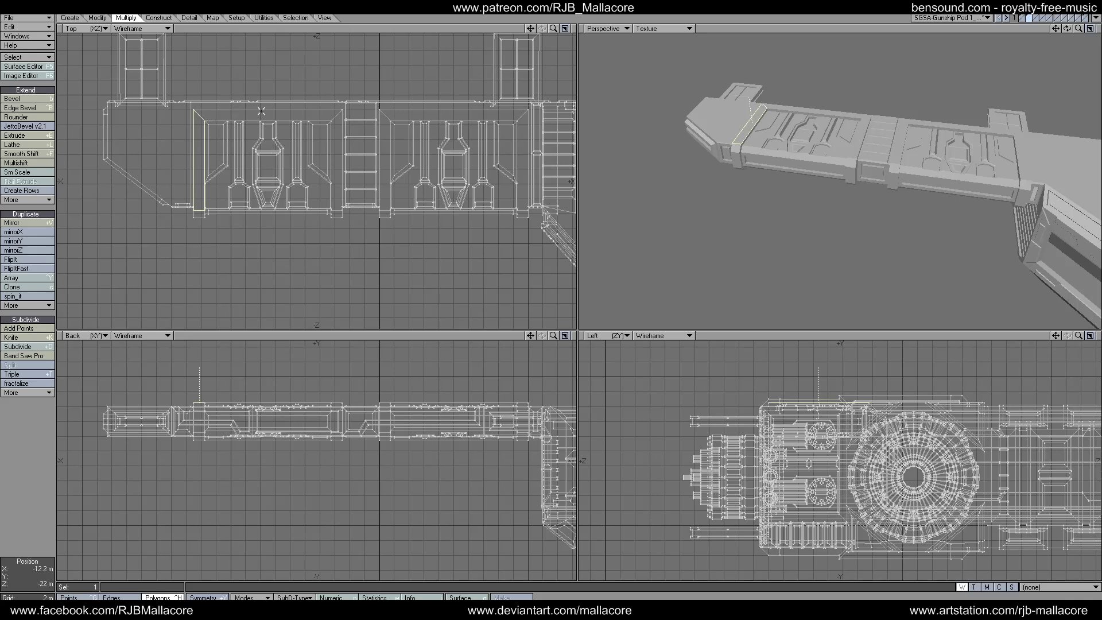
{"action": "left_click", "coordinate": [759, 119]}
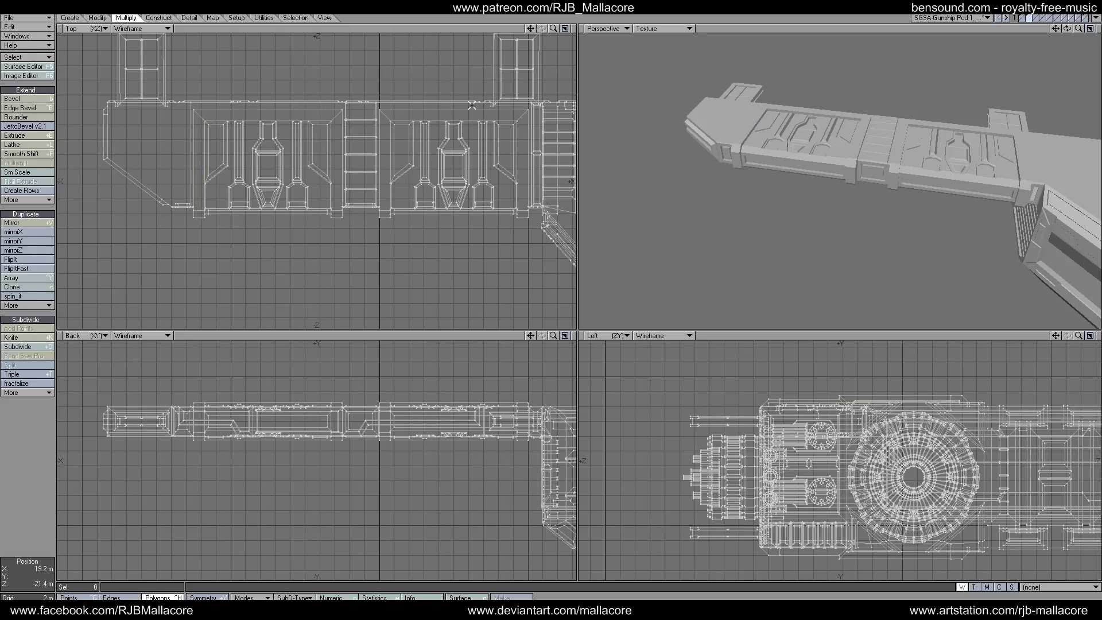
{"action": "left_click_drag", "start_coordinate": [1066, 26], "coordinate": [1036, 66]}
{"action": "left_click", "coordinate": [956, 142]}
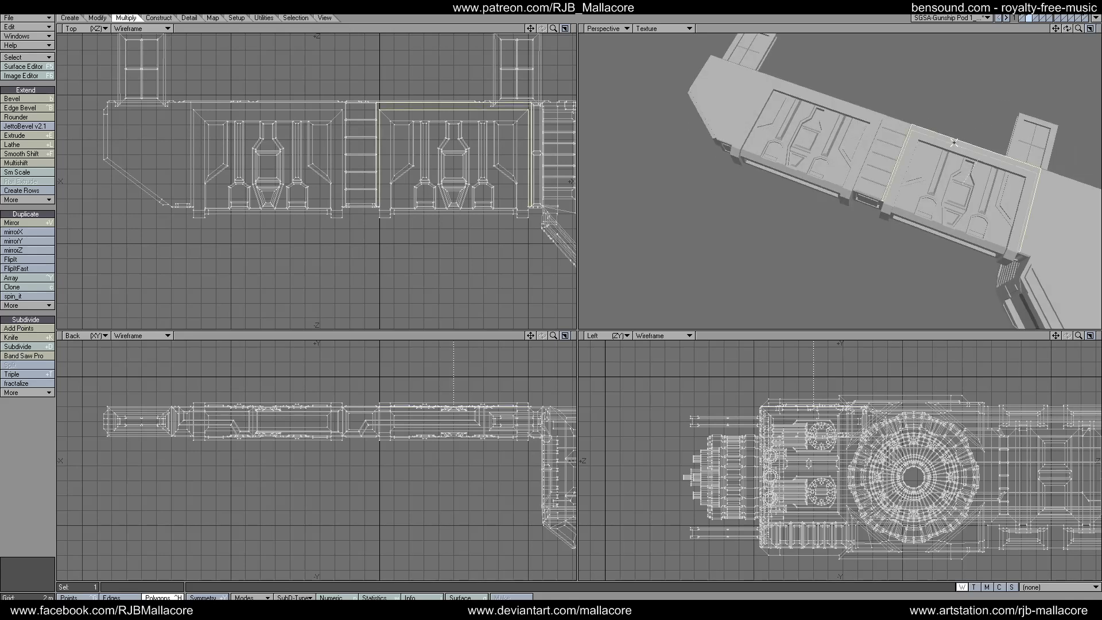
{"action": "left_click", "coordinate": [851, 108], "text": "shift"}
{"action": "left_click", "coordinate": [847, 108]}
{"action": "left_click", "coordinate": [841, 101]}
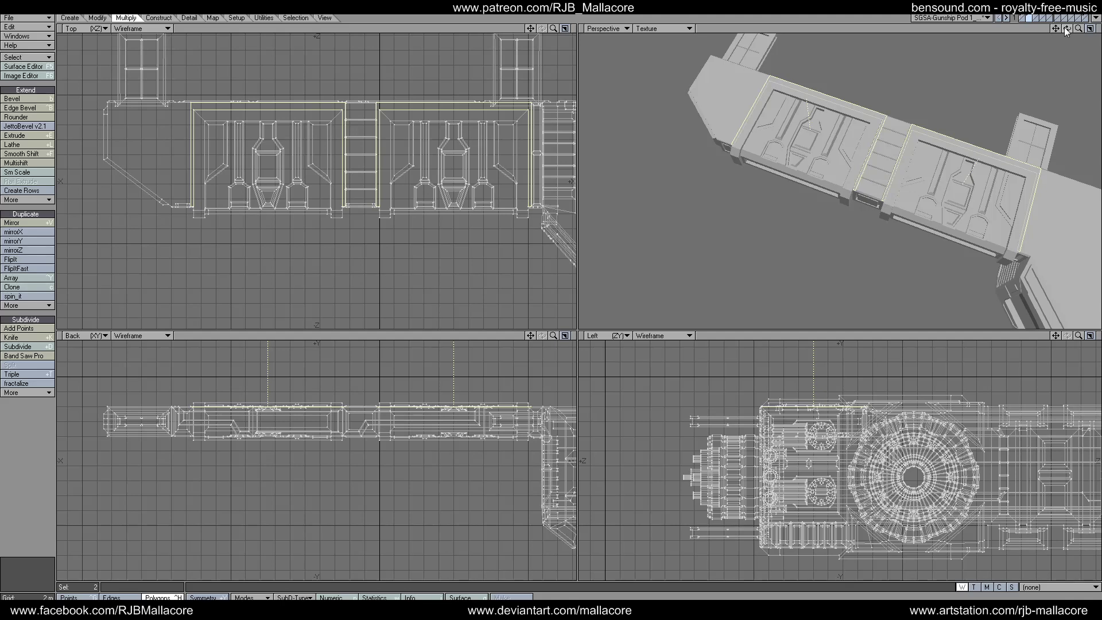
{"action": "left_click_drag", "start_coordinate": [1067, 28], "coordinate": [988, 40]}
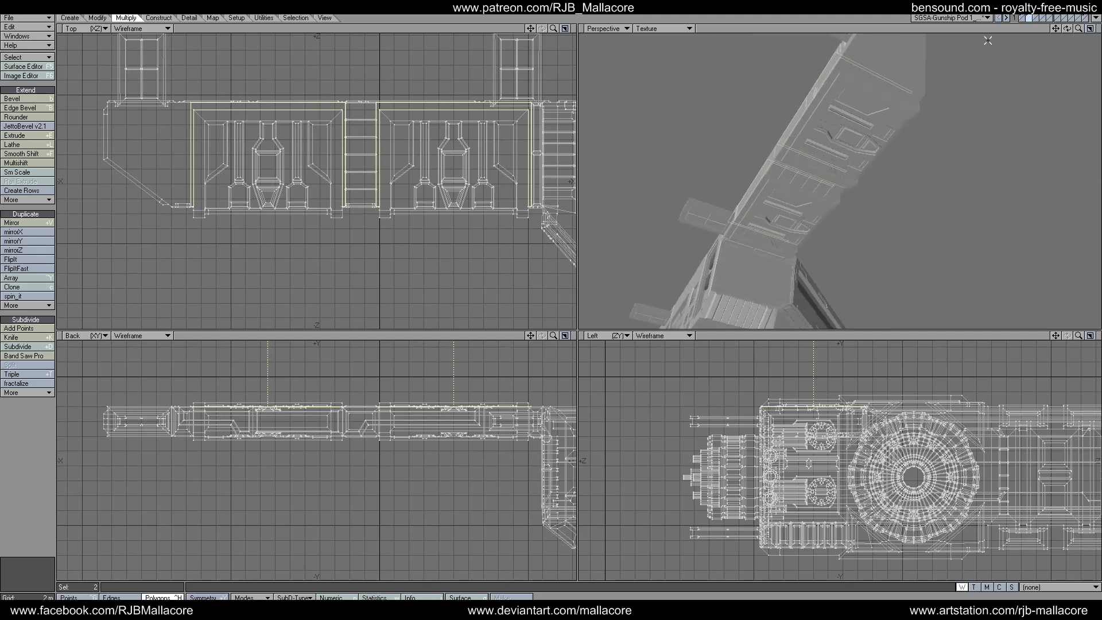
{"action": "left_click", "coordinate": [810, 104]}
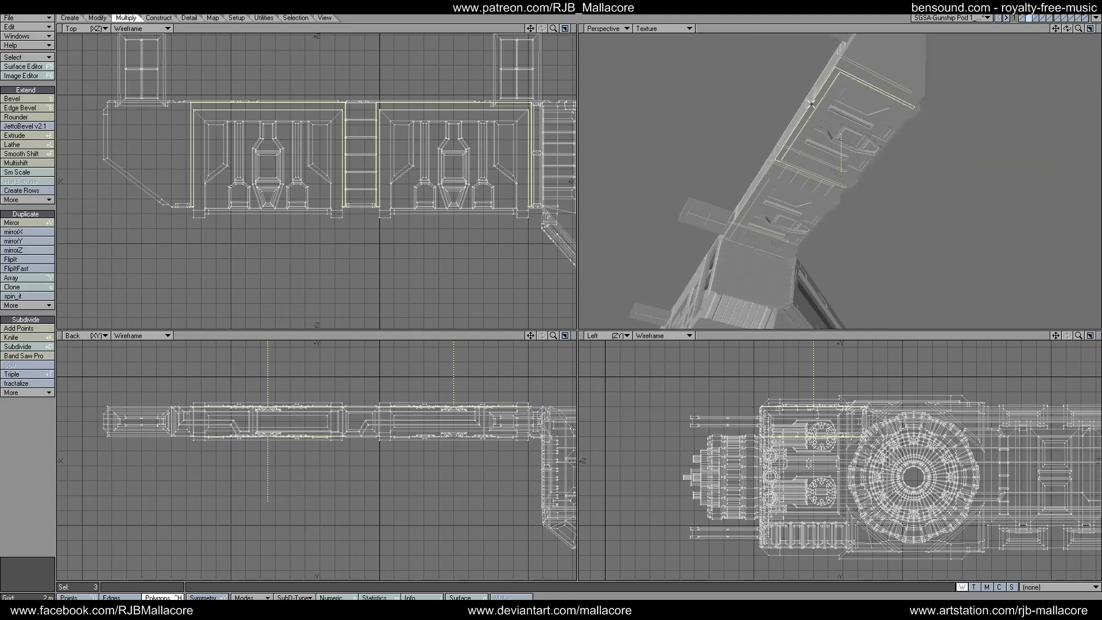
{"action": "left_click", "coordinate": [759, 186]}
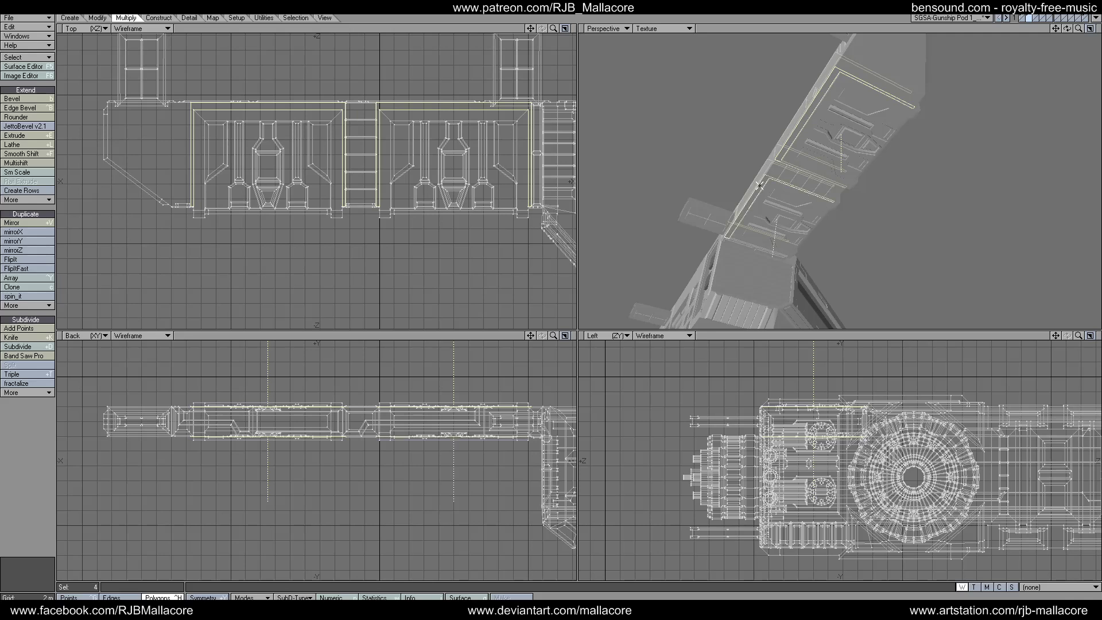
{"action": "left_click", "coordinate": [29, 99]}
{"action": "key", "text": "n"}
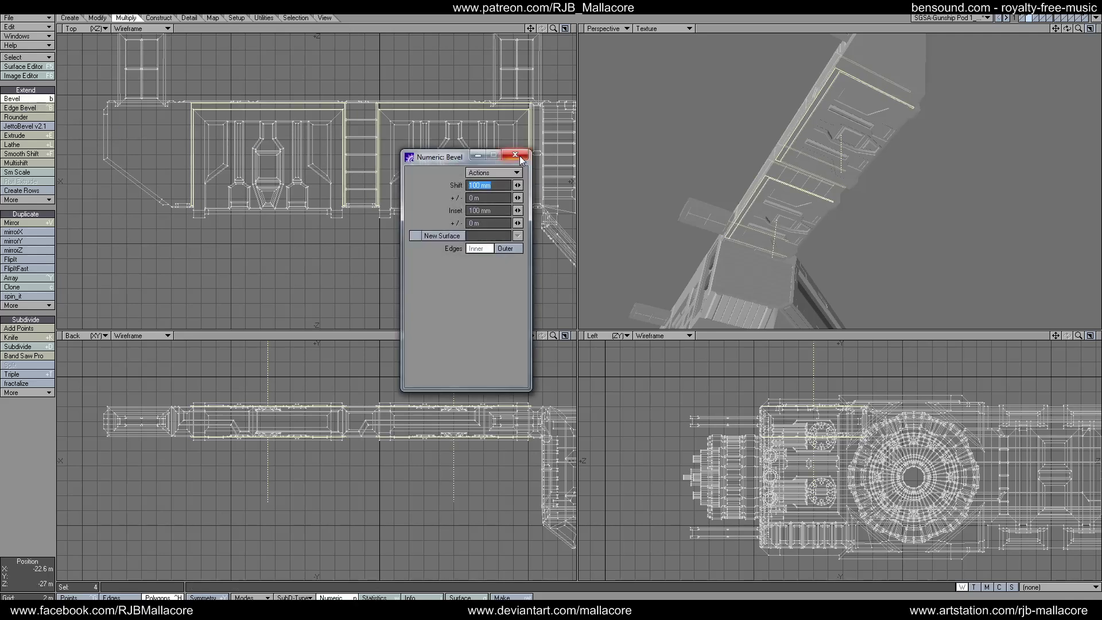
{"action": "left_click", "coordinate": [521, 155]}
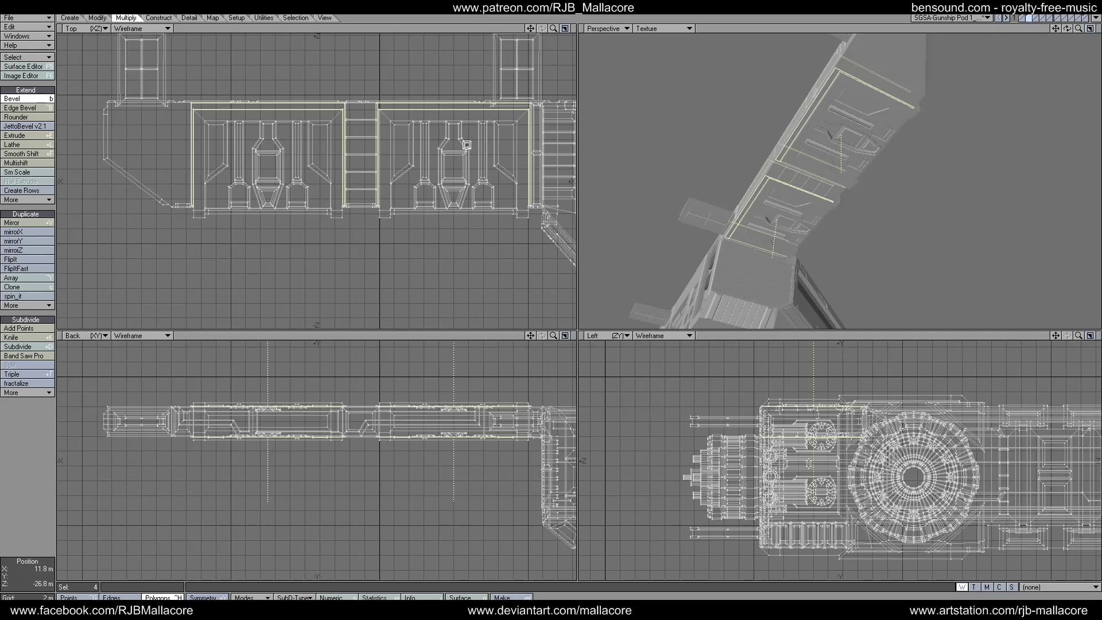
{"action": "key", "text": "space"}
{"action": "left_click", "coordinate": [35, 420]}
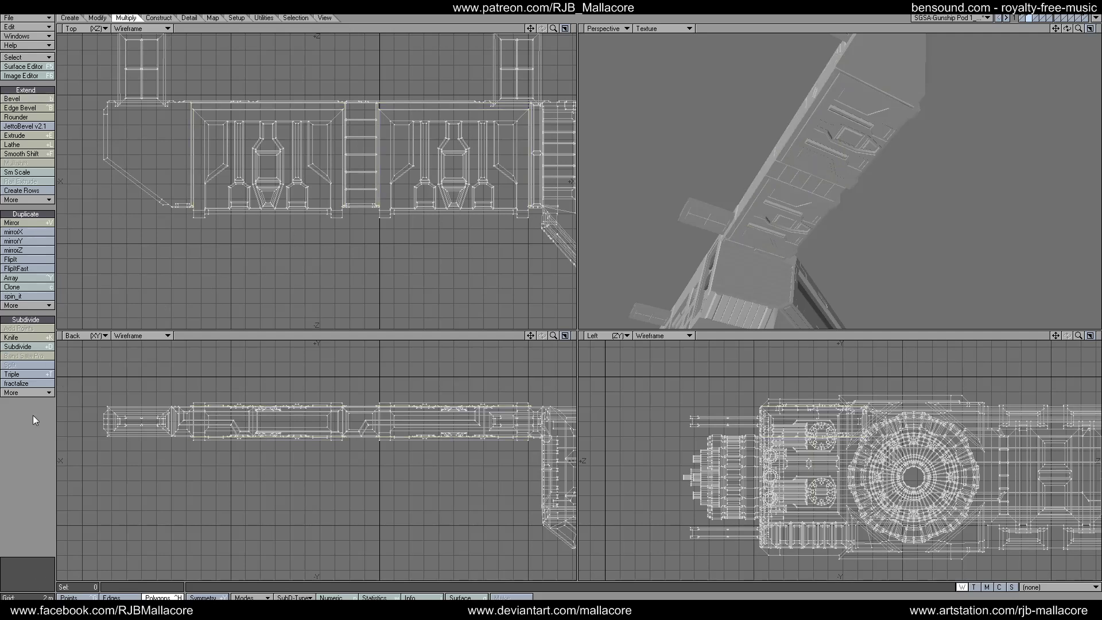
- Select the row of narrow rectangular polygons in the upper vent recess beside the blue lens and move them deeper into the hull
{"action": "left_click_drag", "start_coordinate": [1067, 27], "coordinate": [1079, 33]}
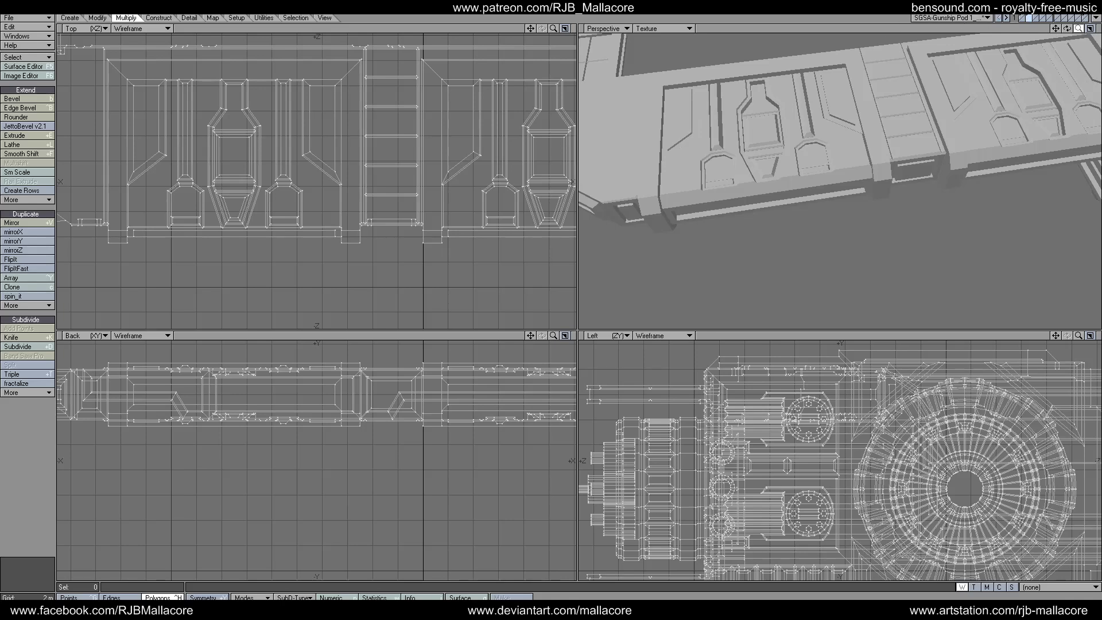
{"action": "key", "text": "a"}
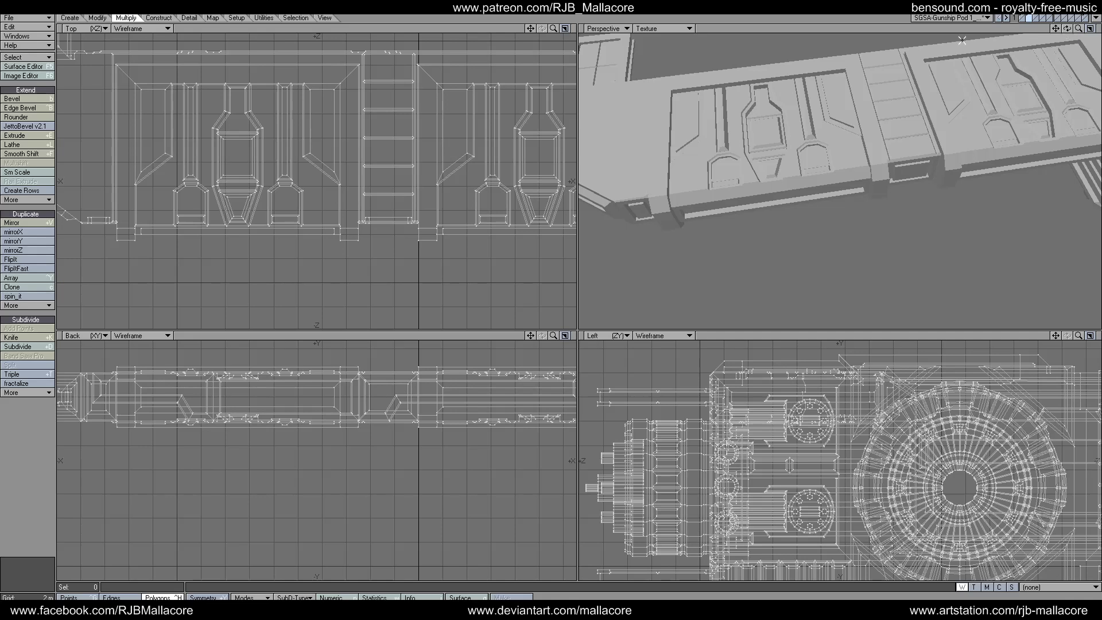
{"action": "left_click_drag", "start_coordinate": [1067, 29], "coordinate": [793, 20]}
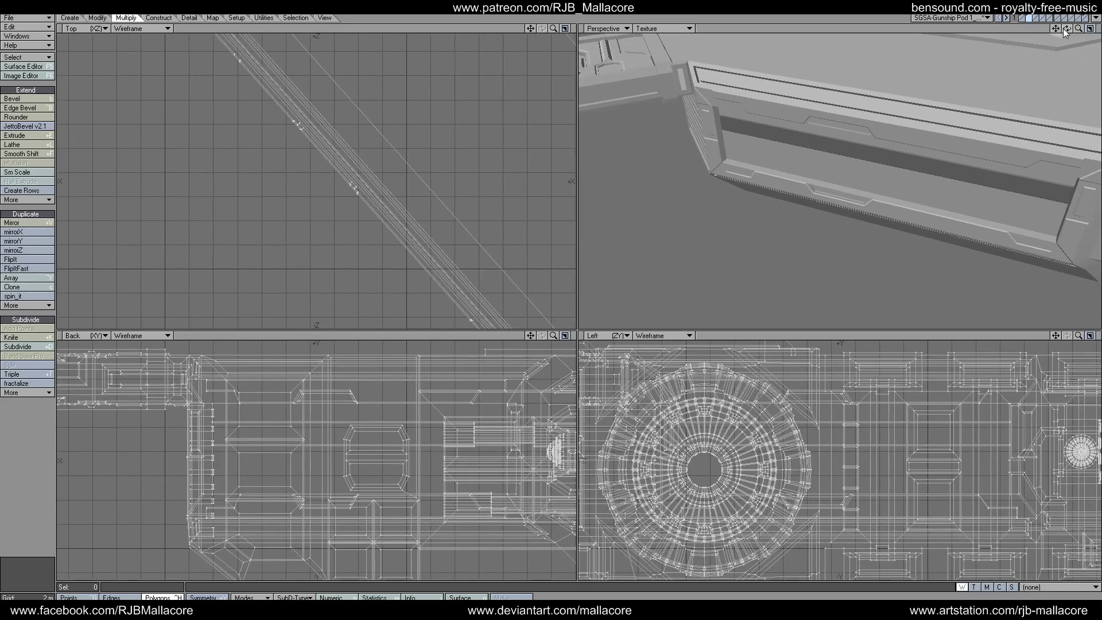
{"action": "left_click_drag", "start_coordinate": [1067, 29], "coordinate": [1096, 28]}
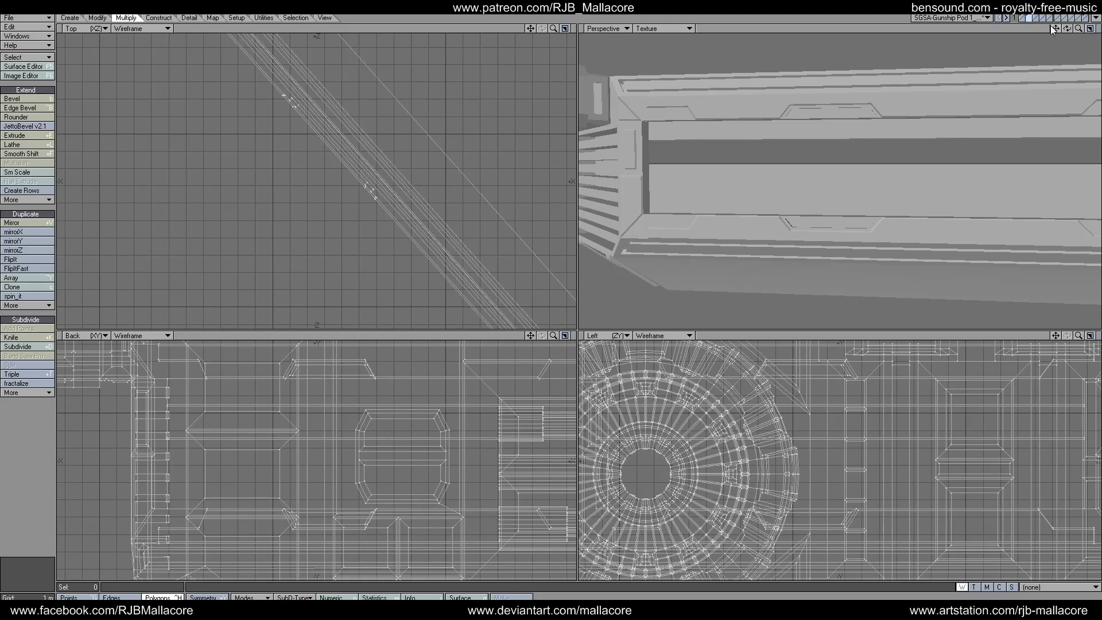
{"action": "left_click_drag", "start_coordinate": [1054, 28], "coordinate": [1067, 30]}
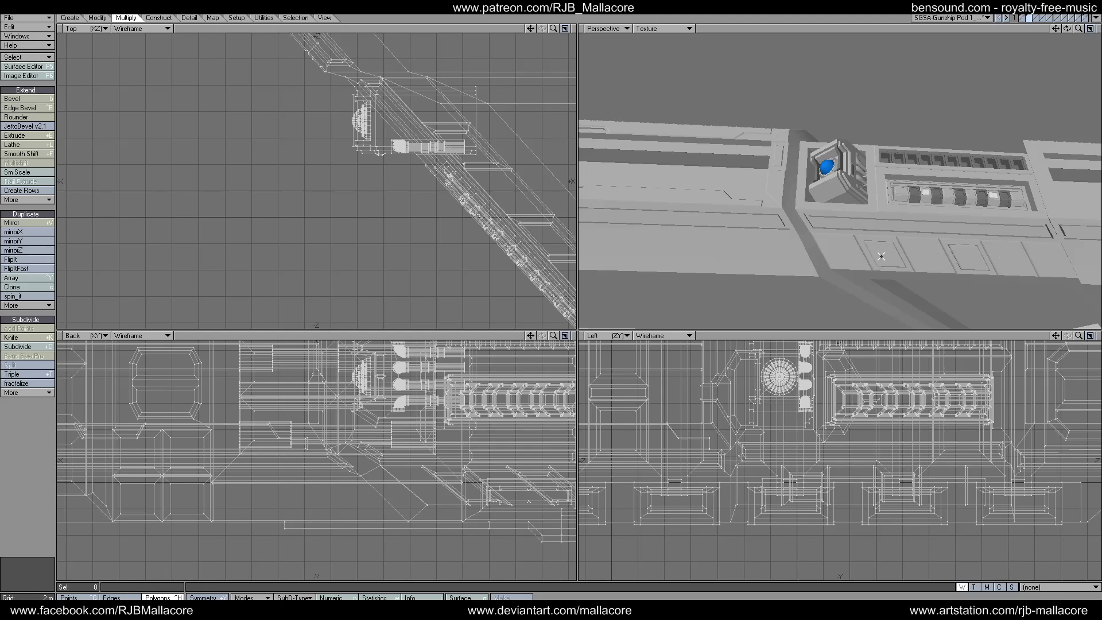
{"action": "mouse_move", "coordinate": [1067, 30]}
{"action": "left_mouse_down"}
{"action": "mouse_move", "coordinate": [1054, 34]}
{"action": "mouse_move", "coordinate": [1084, 28]}
{"action": "mouse_move", "coordinate": [1053, 35]}
{"action": "left_mouse_up"}
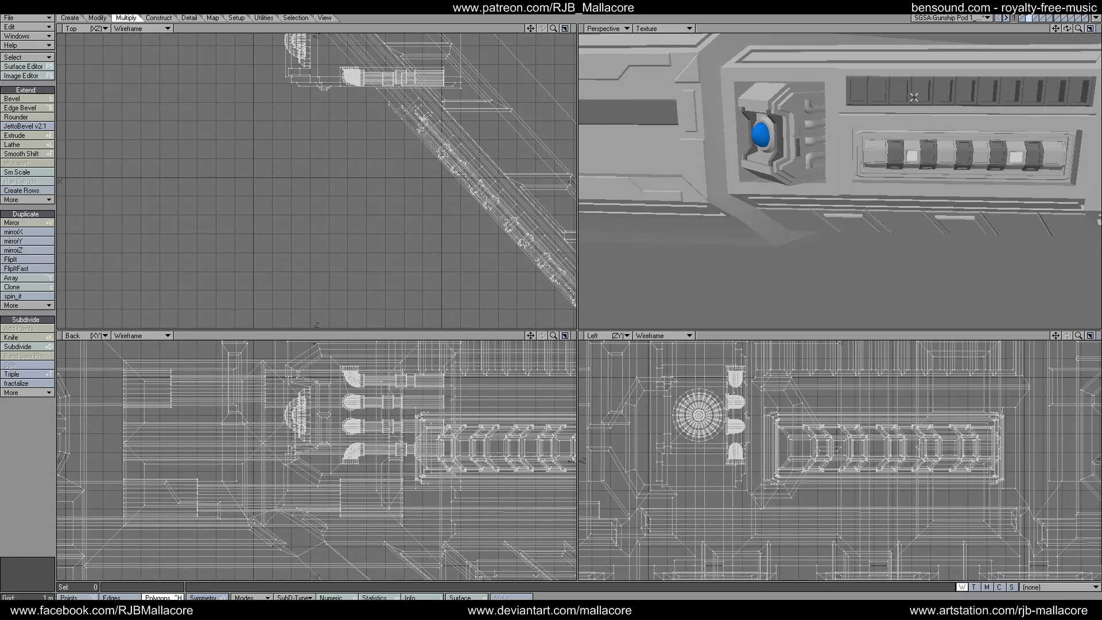
{"action": "left_click_drag", "start_coordinate": [860, 92], "coordinate": [1036, 95]}
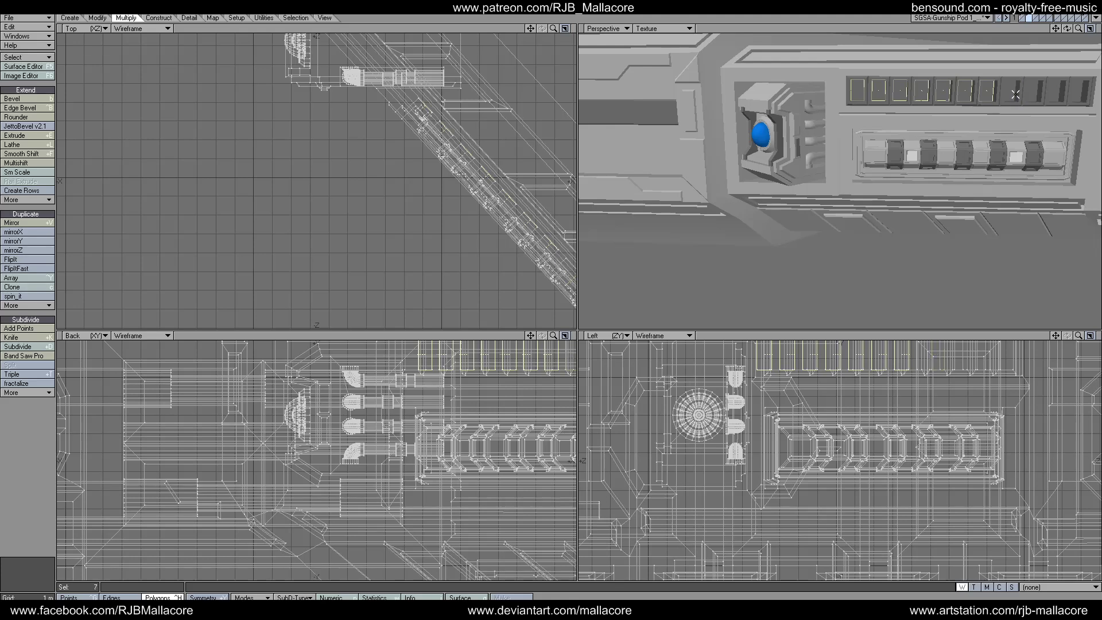
{"action": "left_click_drag", "start_coordinate": [1050, 92], "coordinate": [1083, 92]}
{"action": "left_click_drag", "start_coordinate": [531, 28], "coordinate": [428, 123]}
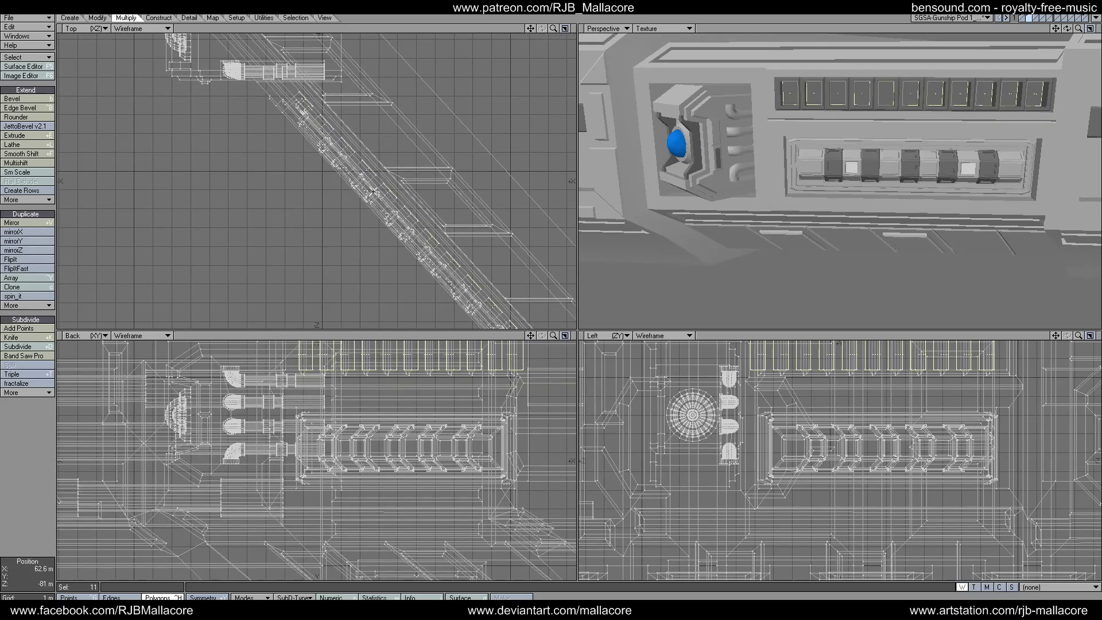
{"action": "key", "text": "t"}
{"action": "left_click_drag", "start_coordinate": [397, 176], "coordinate": [419, 199]}
{"action": "key", "text": "space"}
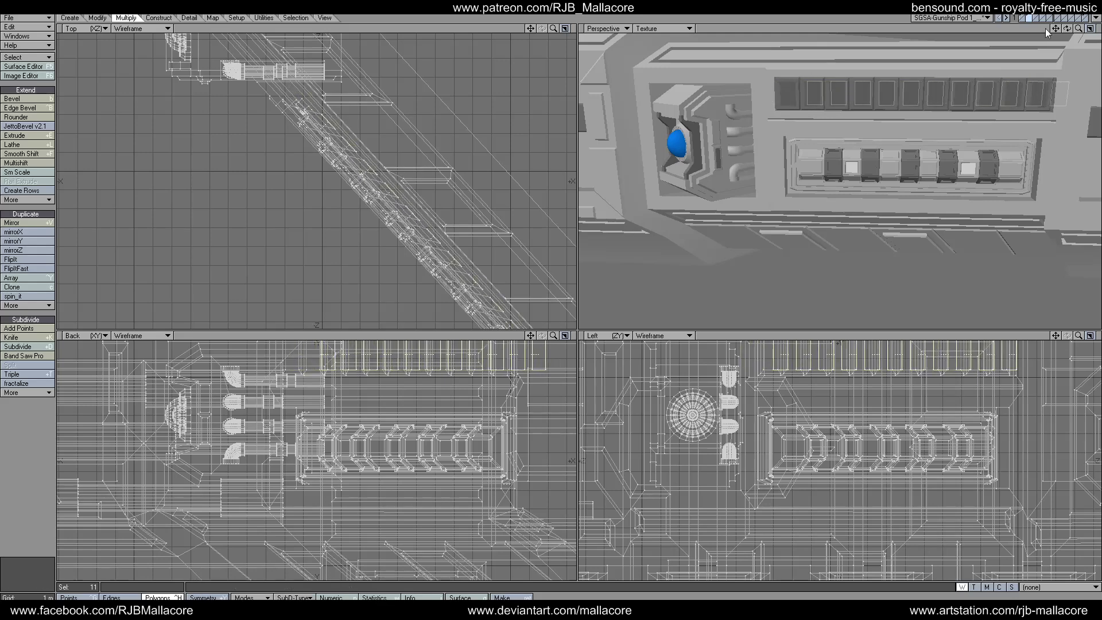
- Cut the selected vent polygons, paste them into the third layer, and return to the second layer
{"action": "mouse_move", "coordinate": [1067, 29]}
{"action": "left_mouse_down"}
{"action": "mouse_move", "coordinate": [1082, 22]}
{"action": "mouse_move", "coordinate": [1067, 28]}
{"action": "left_mouse_up"}
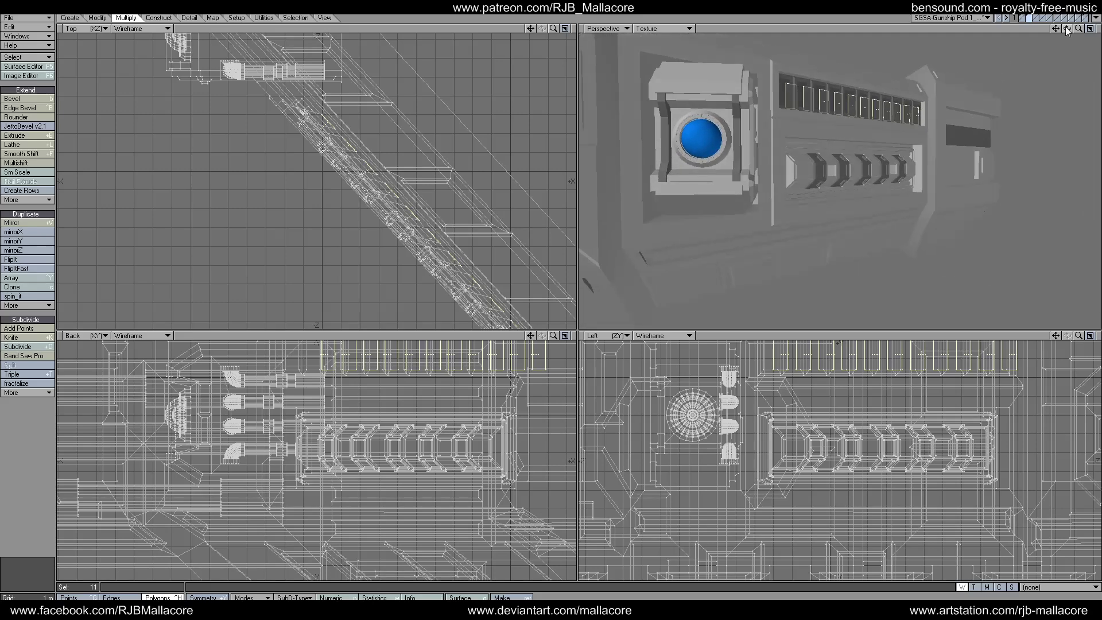
{"action": "key", "text": "ctrl+x"}
{"action": "left_click", "coordinate": [1035, 18]}
{"action": "key", "text": "ctrl+v"}
{"action": "left_click", "coordinate": [1031, 18]}
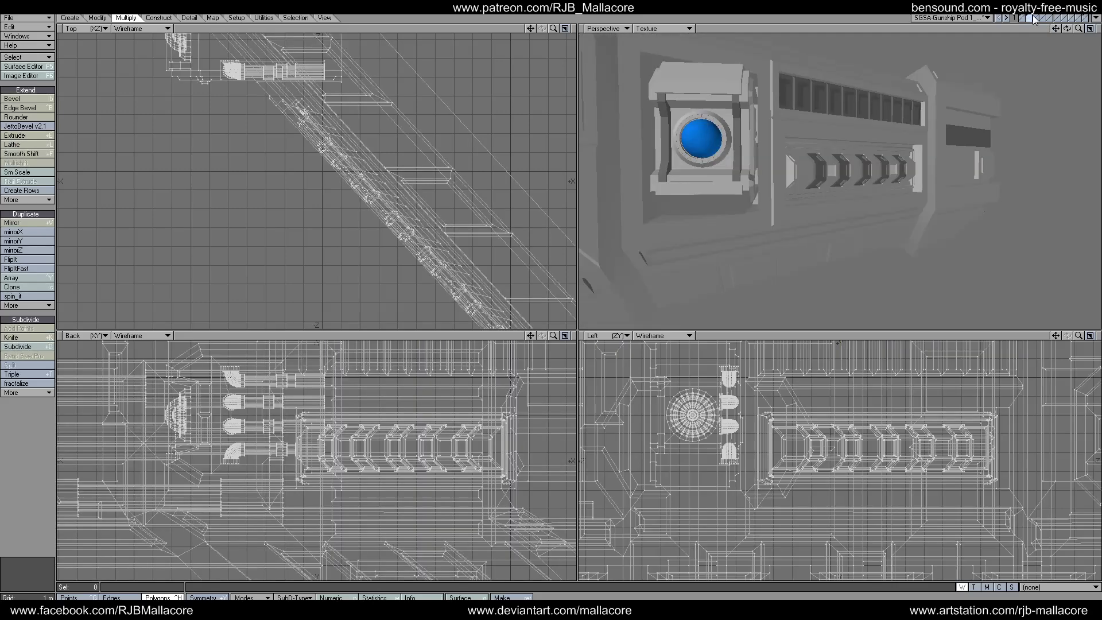
{"action": "mouse_move", "coordinate": [1068, 29]}
{"action": "left_mouse_down"}
{"action": "mouse_move", "coordinate": [1028, 24]}
{"action": "mouse_move", "coordinate": [1076, 29]}
{"action": "mouse_move", "coordinate": [1040, 29]}
{"action": "mouse_move", "coordinate": [1043, 39]}
{"action": "mouse_move", "coordinate": [1075, 30]}
{"action": "mouse_move", "coordinate": [1058, 35]}
{"action": "left_mouse_up"}
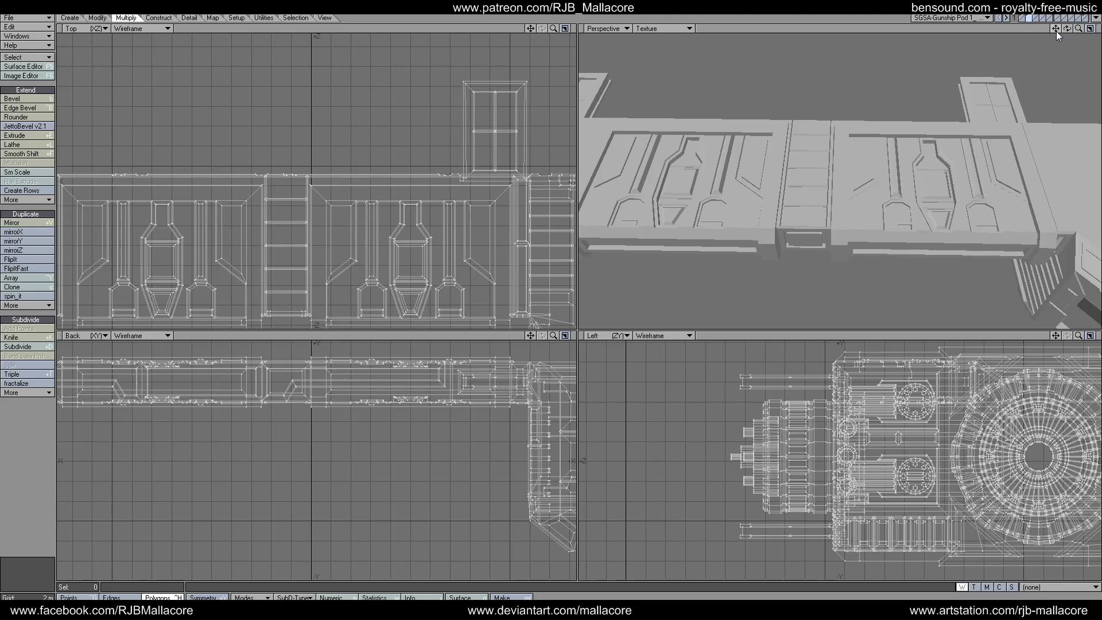
{"action": "key", "text": "plus"}
{"action": "mouse_move", "coordinate": [1067, 29]}
{"action": "left_mouse_down"}
{"action": "mouse_move", "coordinate": [1065, 41]}
{"action": "mouse_move", "coordinate": [1067, 28]}
{"action": "left_mouse_up"}
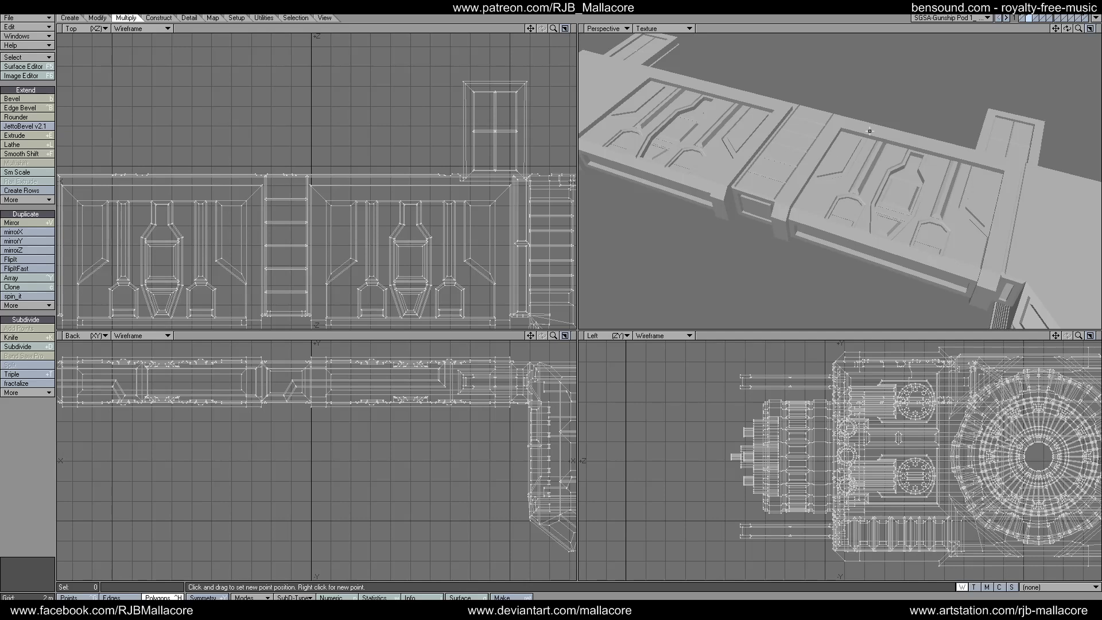
{"action": "mouse_move", "coordinate": [1067, 29]}
{"action": "left_mouse_down"}
{"action": "mouse_move", "coordinate": [1057, 40]}
{"action": "mouse_move", "coordinate": [1078, 29]}
{"action": "mouse_move", "coordinate": [1063, 30]}
{"action": "left_mouse_up"}
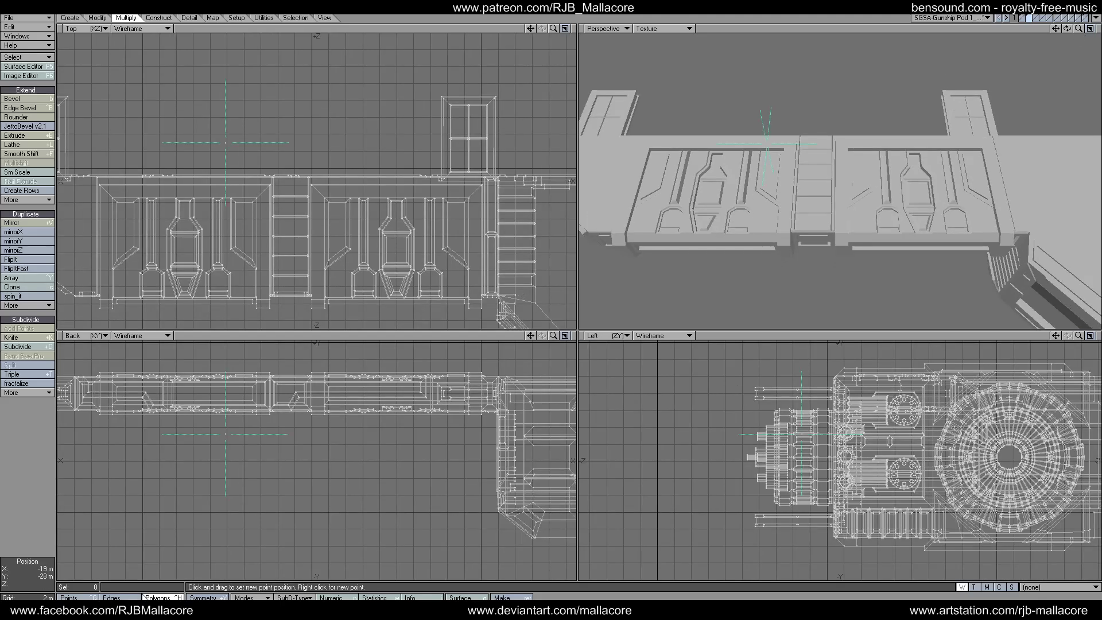
{"action": "left_click", "coordinate": [172, 597]}
{"action": "left_click", "coordinate": [52, 500]}
{"action": "left_click_drag", "start_coordinate": [668, 167], "coordinate": [684, 147]}
{"action": "left_click", "coordinate": [172, 597]}
{"action": "left_click", "coordinate": [47, 493]}
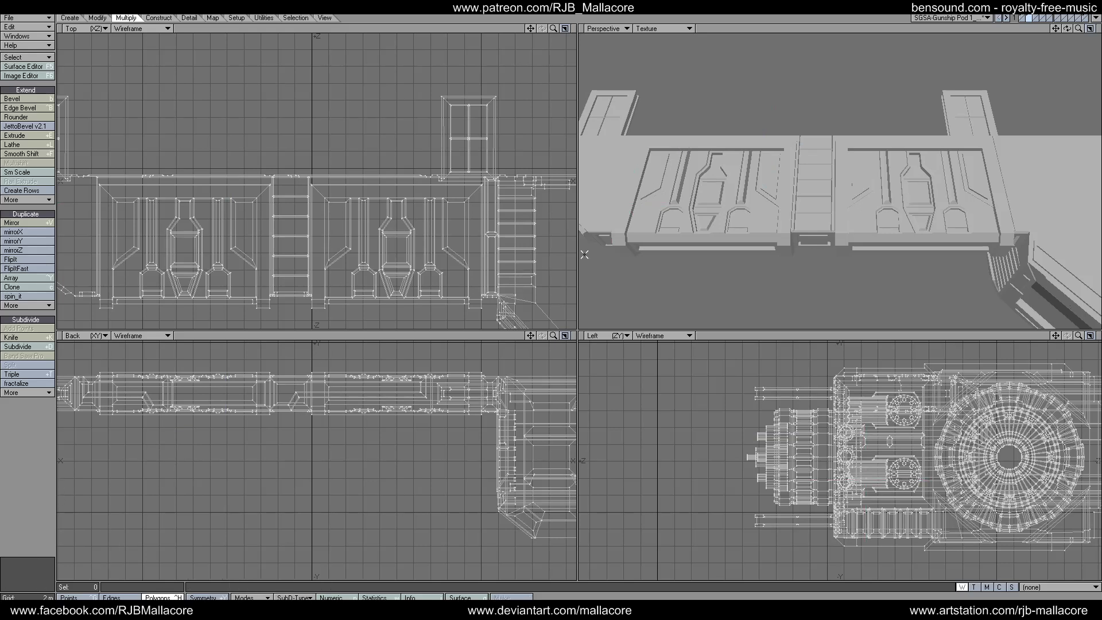
- Bevel the three border polygons around each panel bay, top and underside, with 100 mm shift and 100 mm inset, and clear the selection
{"action": "left_click", "coordinate": [630, 199]}
{"action": "left_click", "coordinate": [706, 146]}
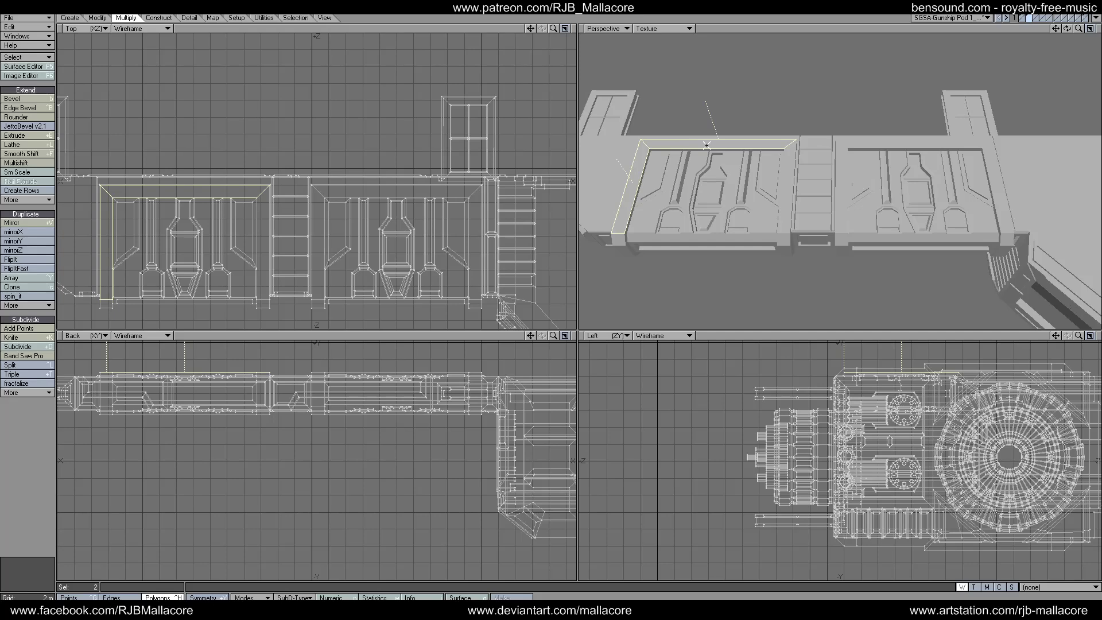
{"action": "left_click", "coordinate": [794, 170]}
{"action": "left_click", "coordinate": [845, 173]}
{"action": "left_click", "coordinate": [867, 148]}
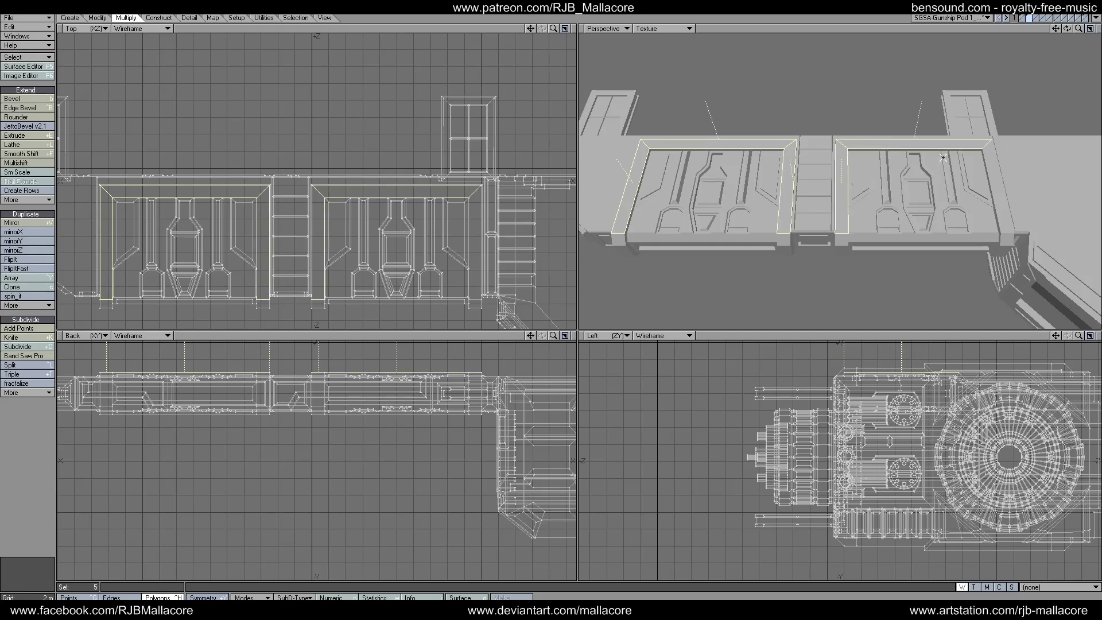
{"action": "left_click", "coordinate": [998, 175]}
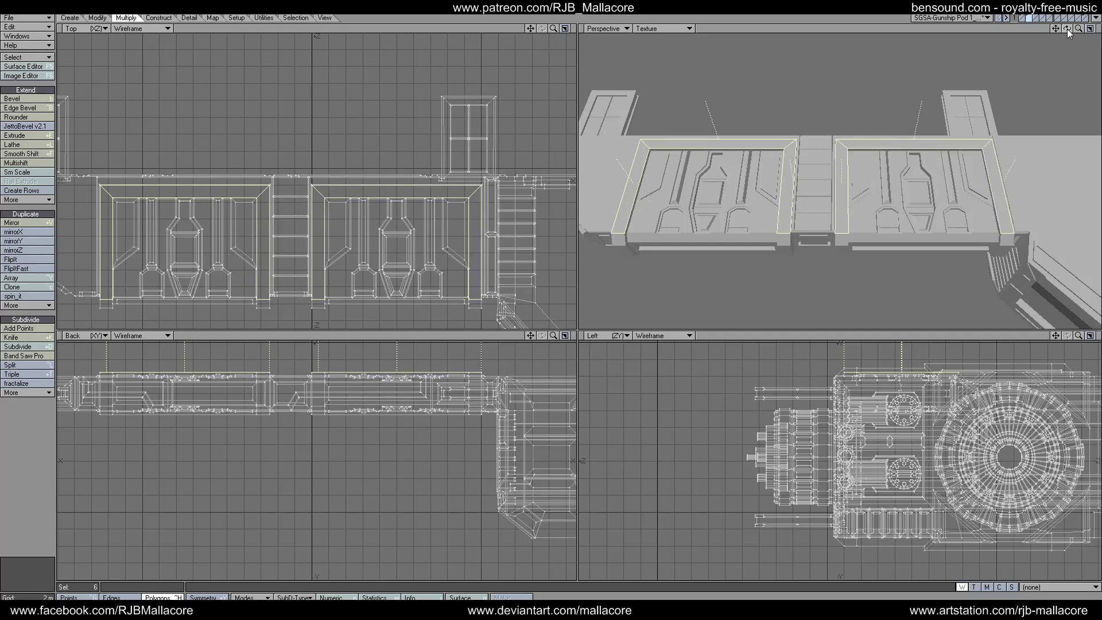
{"action": "left_click_drag", "start_coordinate": [1067, 29], "coordinate": [1006, 76]}
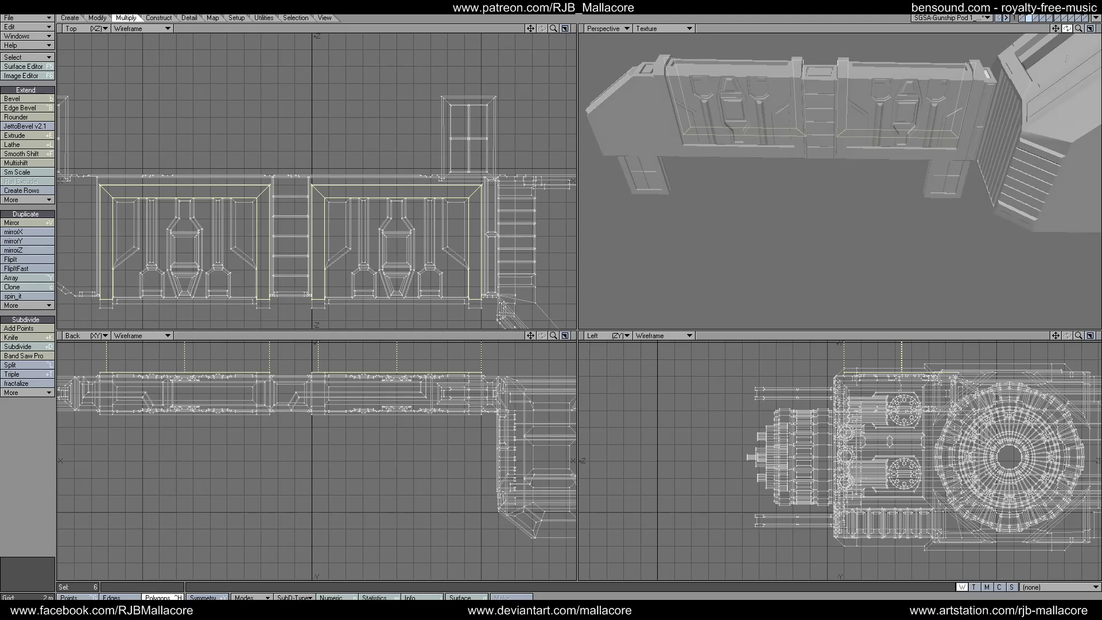
{"action": "left_click", "coordinate": [979, 91]}
{"action": "left_click", "coordinate": [887, 150]}
{"action": "left_click", "coordinate": [841, 124]}
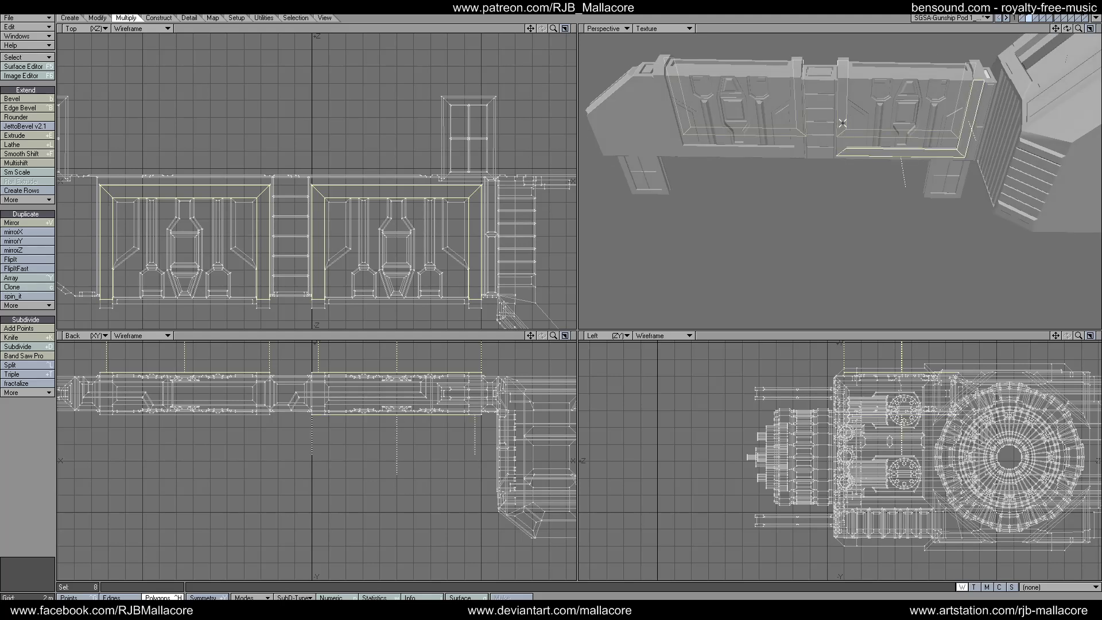
{"action": "left_click", "coordinate": [801, 113]}
{"action": "left_click", "coordinate": [747, 151]}
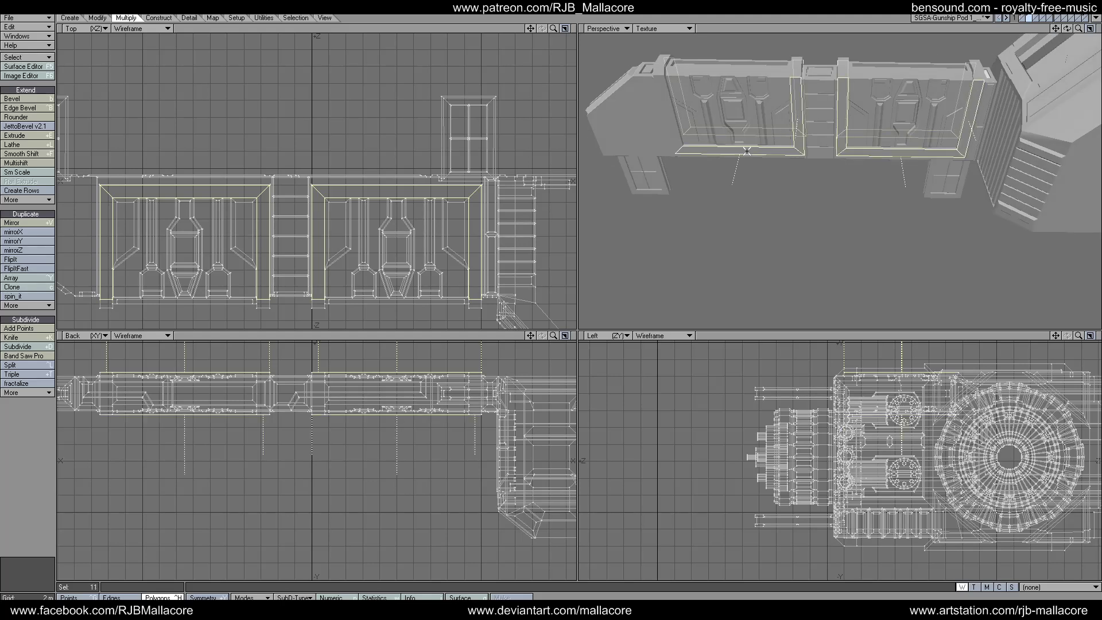
{"action": "left_click", "coordinate": [674, 133]}
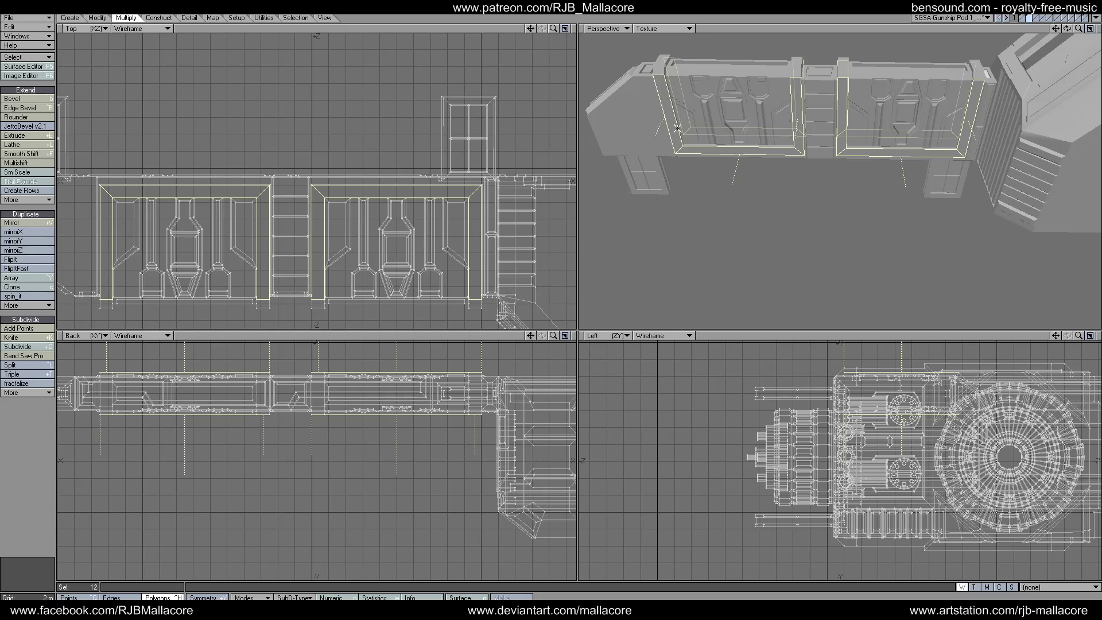
{"action": "left_click", "coordinate": [50, 100]}
{"action": "key", "text": "n"}
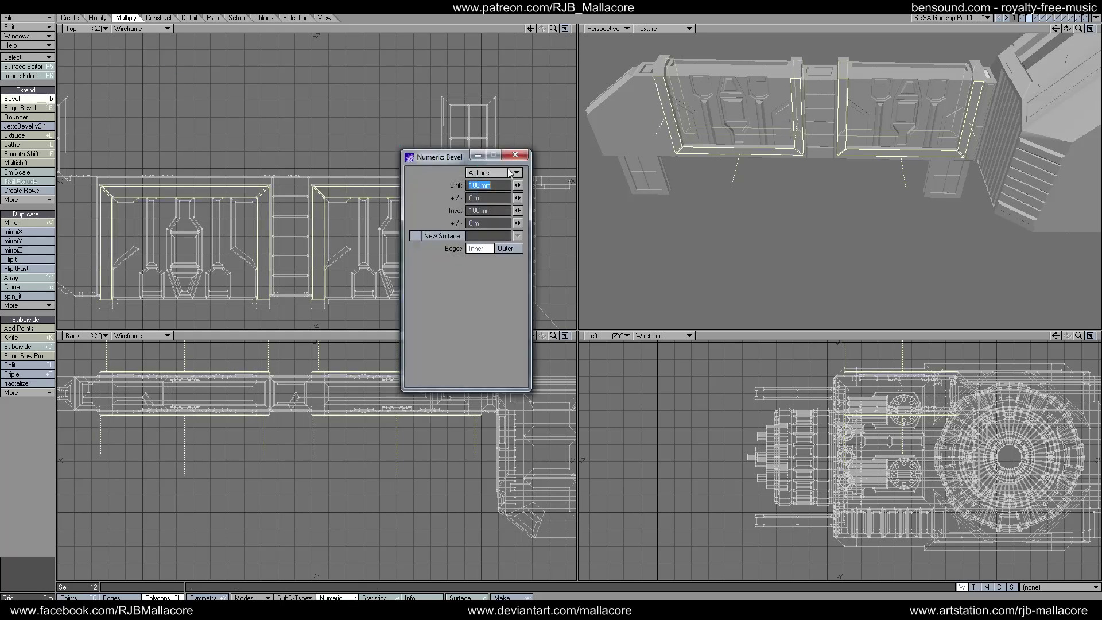
{"action": "left_click", "coordinate": [515, 156]}
{"action": "key", "text": "space"}
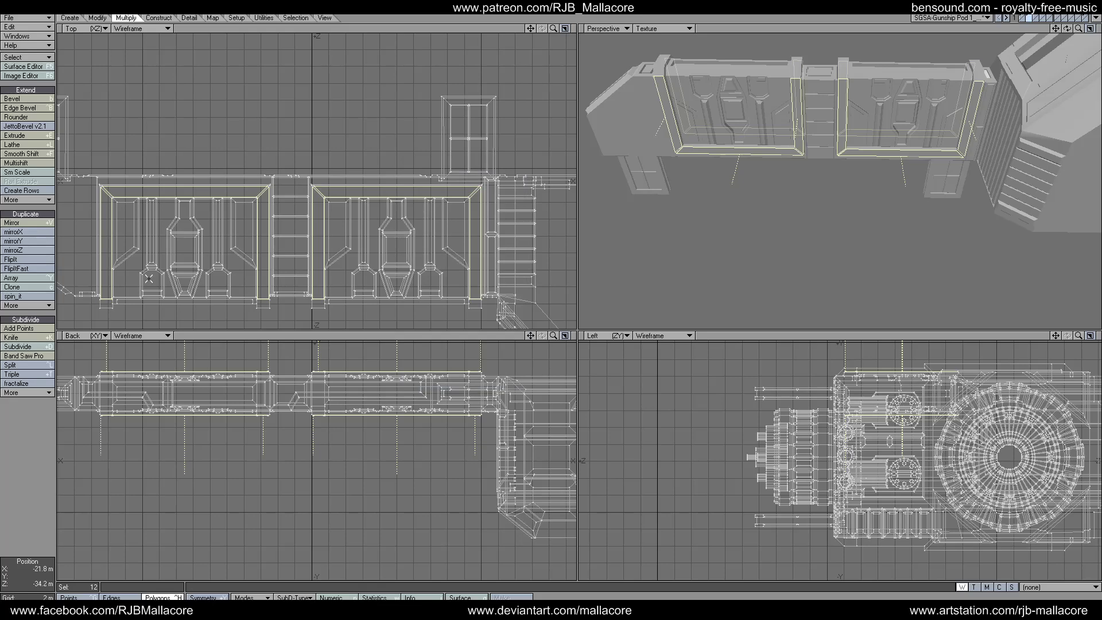
{"action": "left_click", "coordinate": [38, 428]}
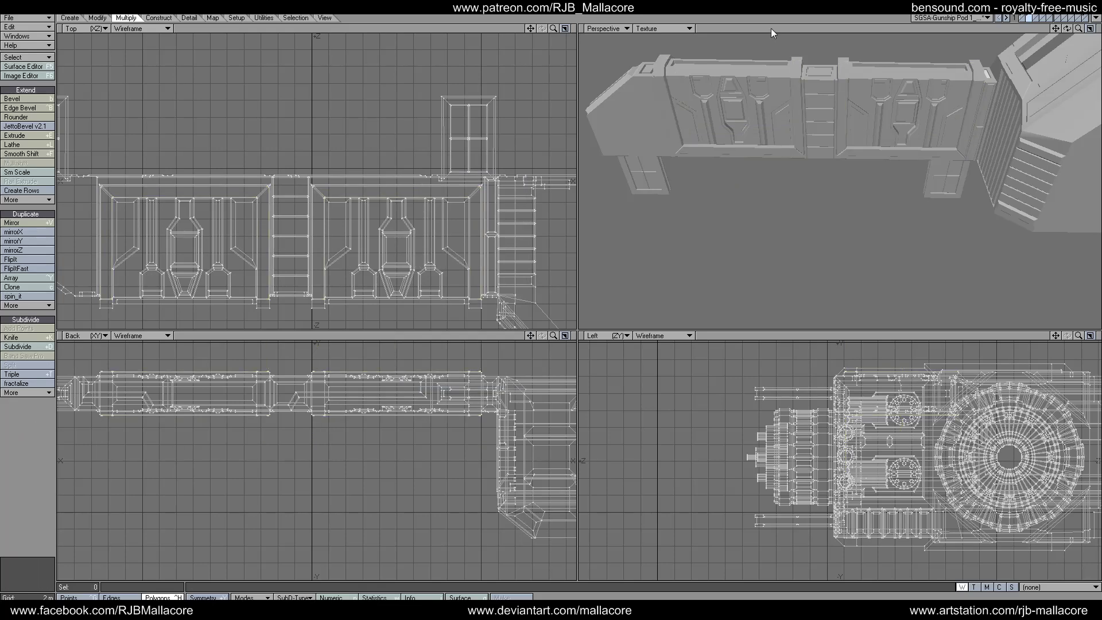
- Slice the eight angled side panels of both bays, top and underside, with a straight lengthwise Knife cut at Z -28 m
{"action": "left_click_drag", "start_coordinate": [1067, 28], "coordinate": [1048, 50]}
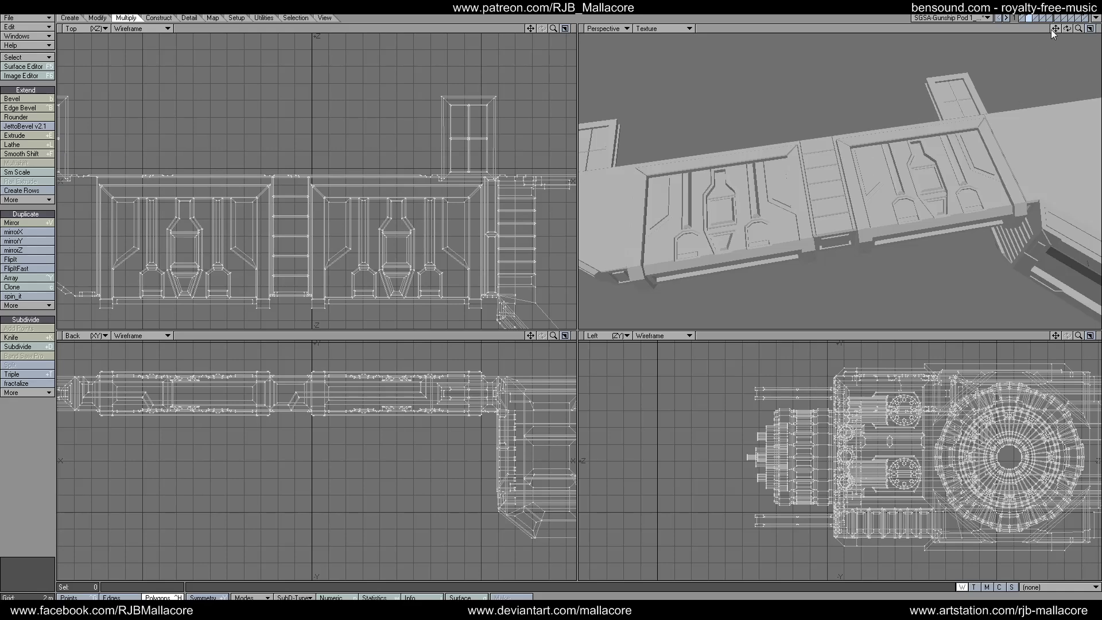
{"action": "mouse_move", "coordinate": [1055, 29]}
{"action": "left_mouse_down"}
{"action": "mouse_move", "coordinate": [1042, 39]}
{"action": "mouse_move", "coordinate": [1051, 30]}
{"action": "left_mouse_up"}
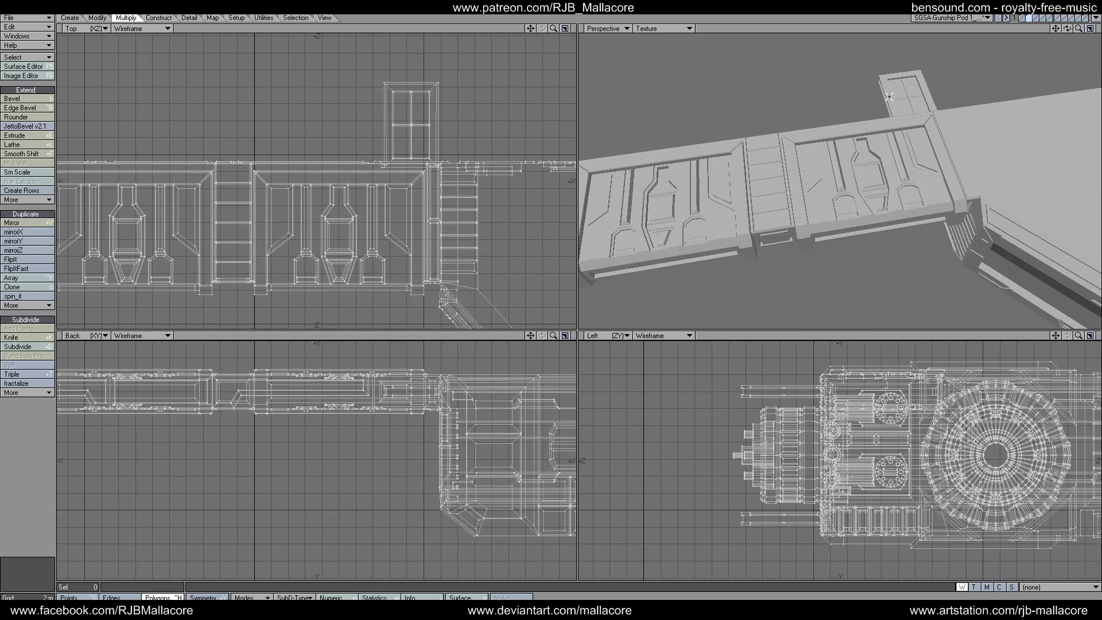
{"action": "left_click", "coordinate": [816, 156]}
{"action": "left_click", "coordinate": [915, 142], "text": "shift"}
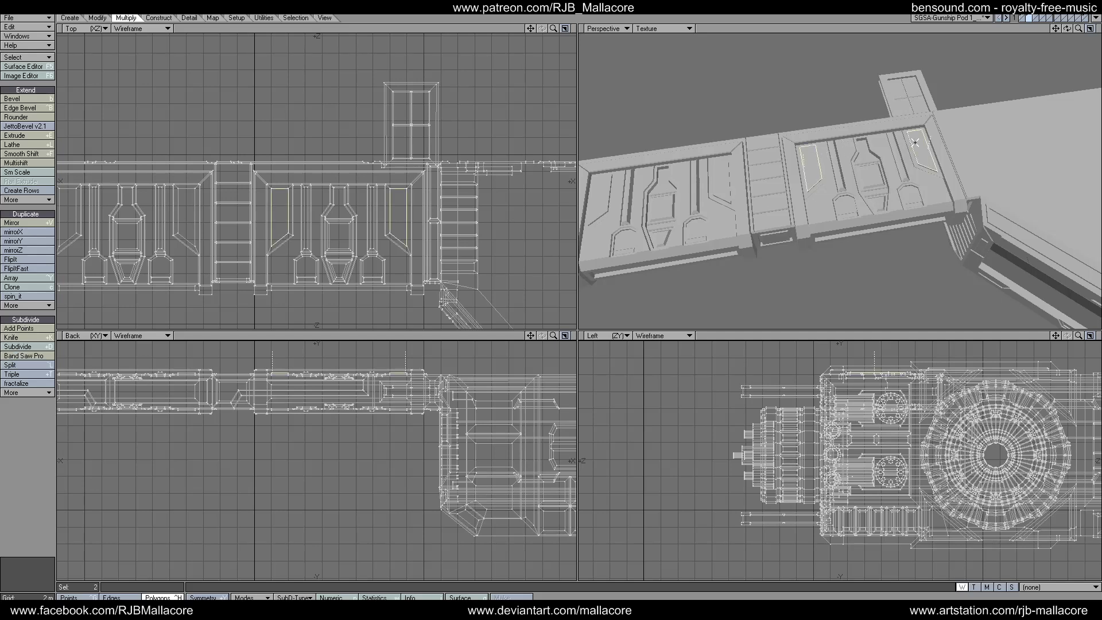
{"action": "left_click", "coordinate": [622, 185]}
{"action": "left_click", "coordinate": [719, 176]}
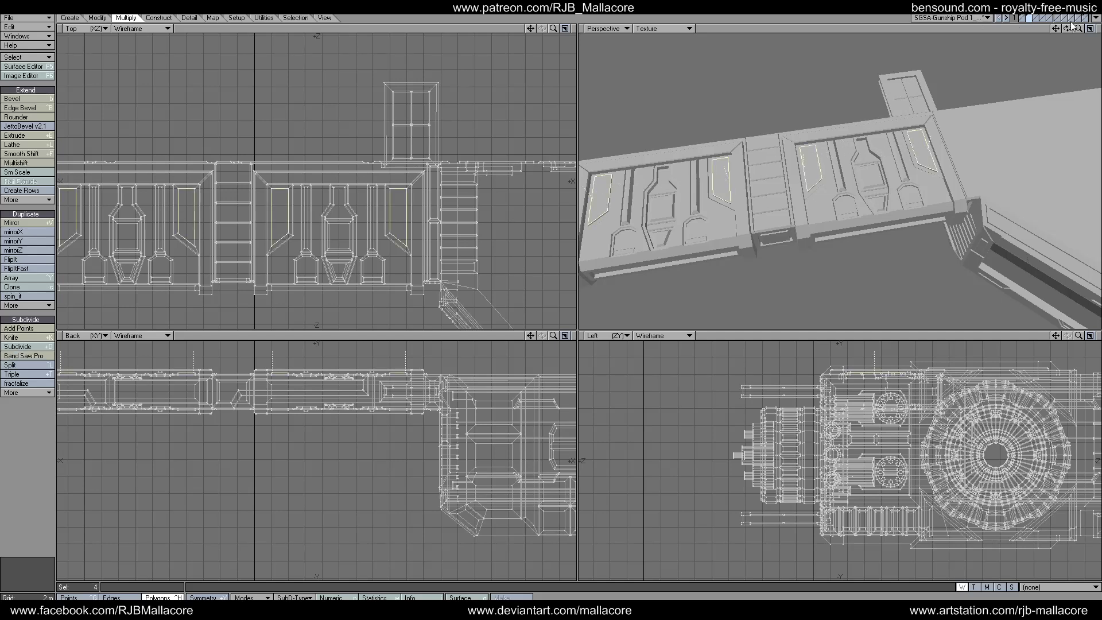
{"action": "left_click_drag", "start_coordinate": [1068, 28], "coordinate": [985, 107]}
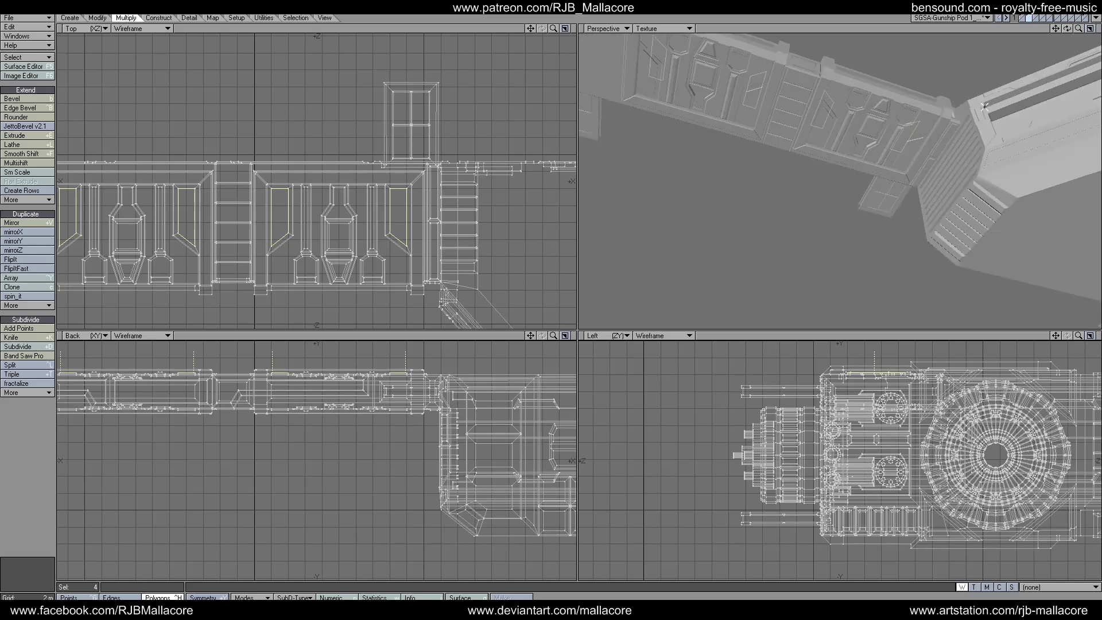
{"action": "left_click", "coordinate": [908, 145]}
{"action": "left_click", "coordinate": [821, 127]}
{"action": "left_click", "coordinate": [741, 110]}
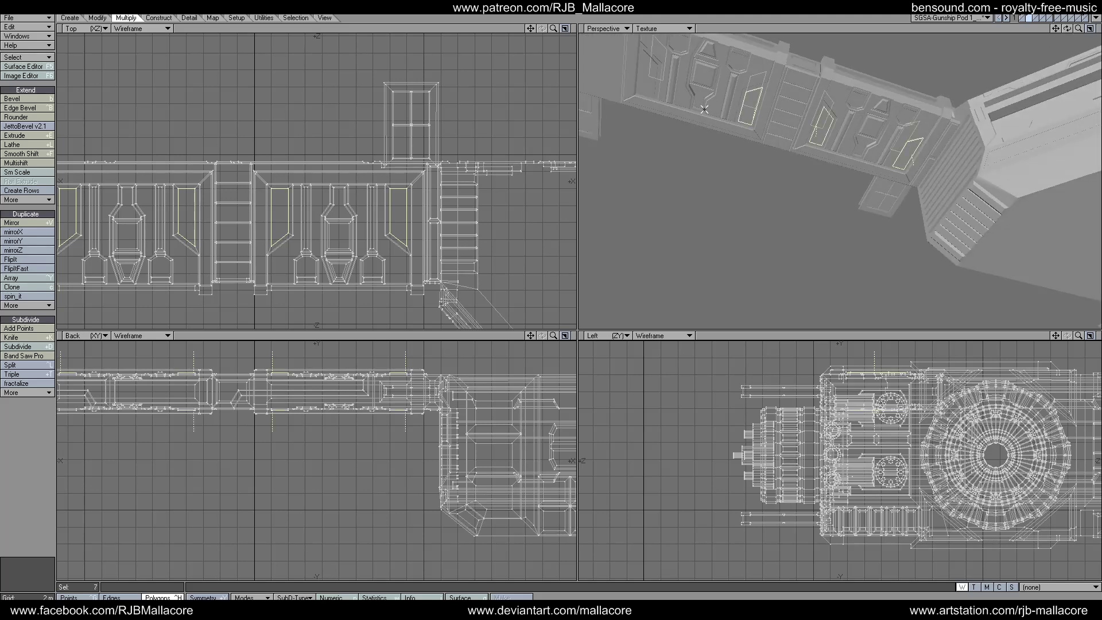
{"action": "left_click", "coordinate": [650, 91]}
{"action": "left_click_drag", "start_coordinate": [531, 29], "coordinate": [597, 3]}
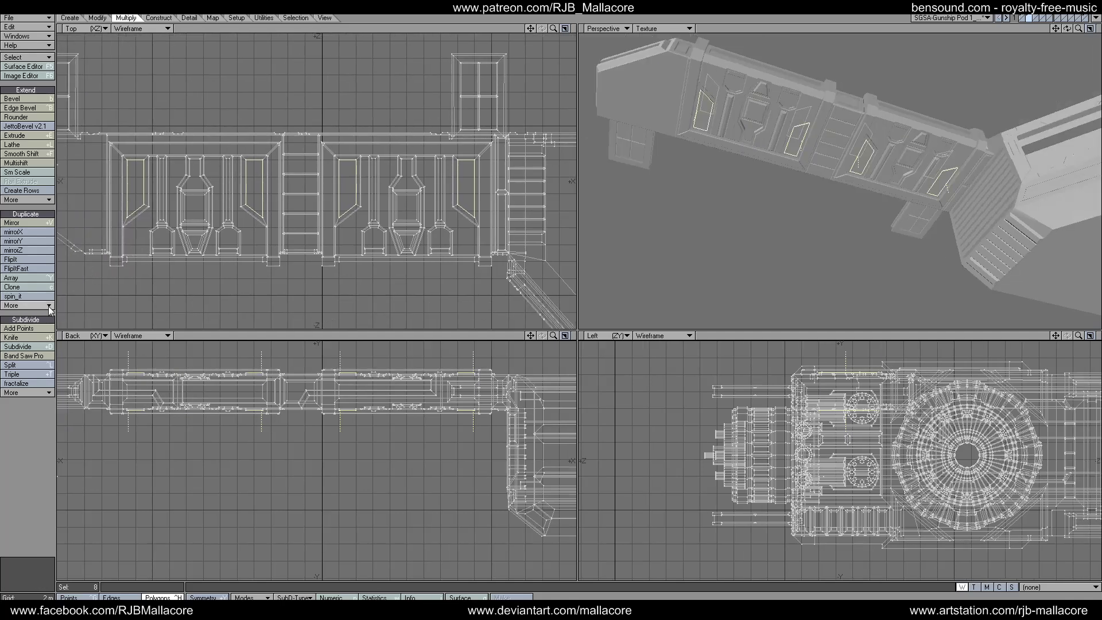
{"action": "left_click", "coordinate": [31, 339]}
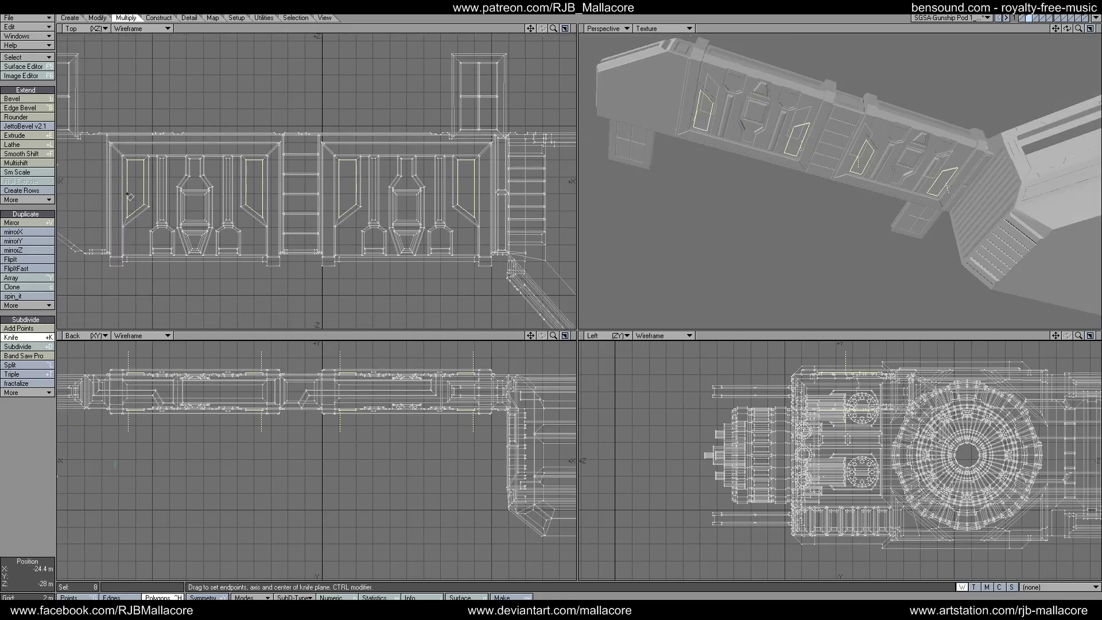
{"action": "left_click_drag", "start_coordinate": [286, 198], "coordinate": [482, 197]}
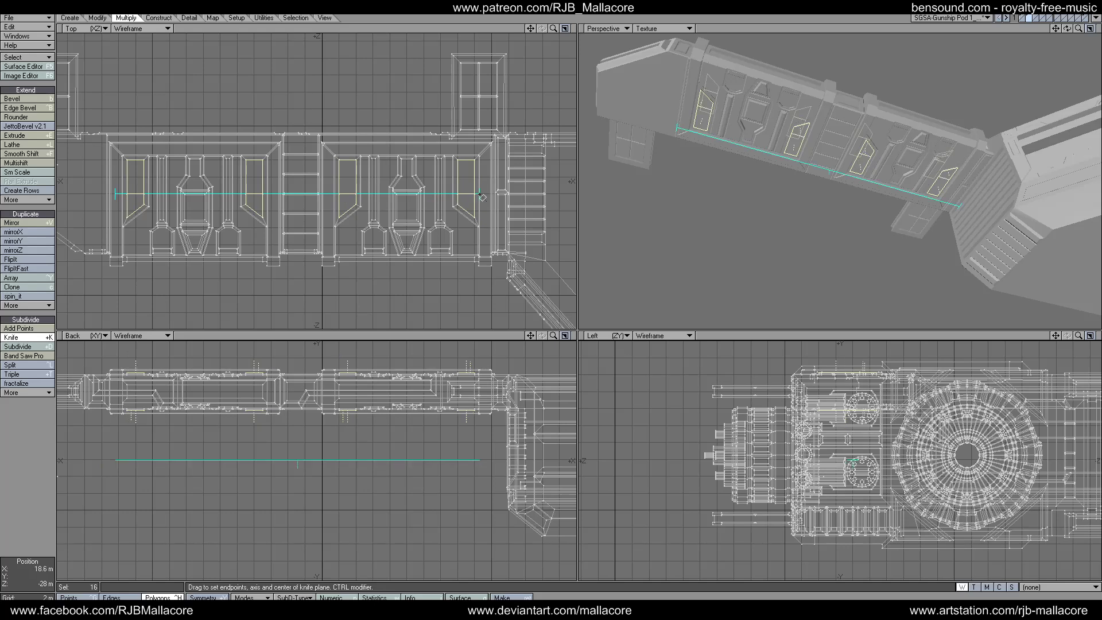
{"action": "key", "text": "space"}
- Deselect the lower parts of the sliced side panels and inset the eight upper rectangular polygons 500 mm with Multishift
{"action": "left_click_drag", "start_coordinate": [477, 207], "coordinate": [129, 207]}
{"action": "left_click", "coordinate": [37, 164]}
{"action": "type", "text": "n"}
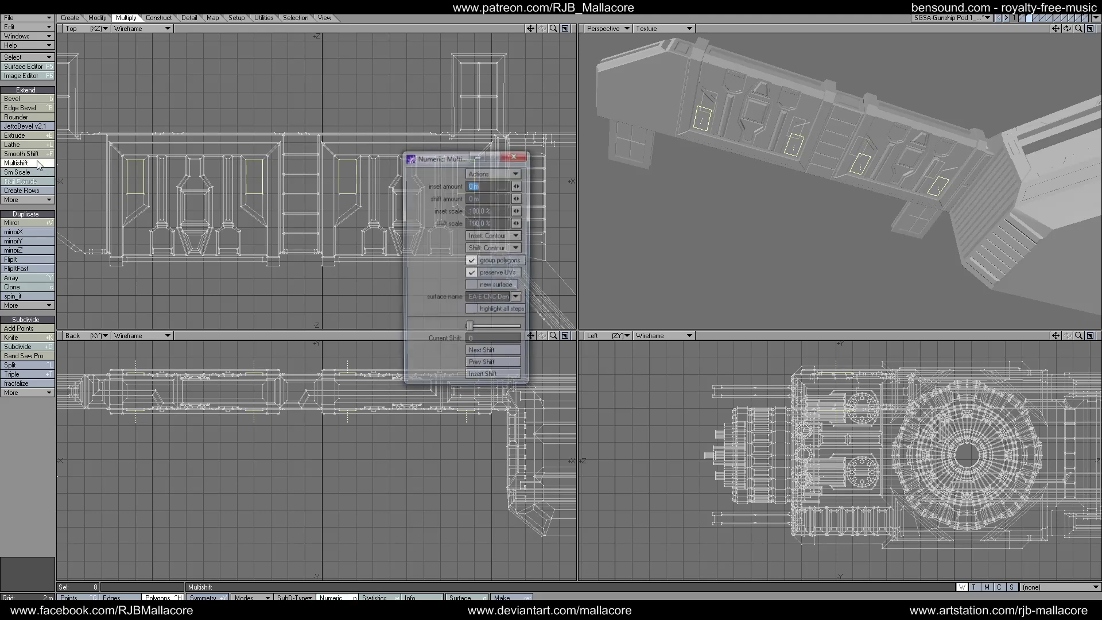
{"action": "type", "text": "500mm"}
{"action": "key", "text": "Tab"}
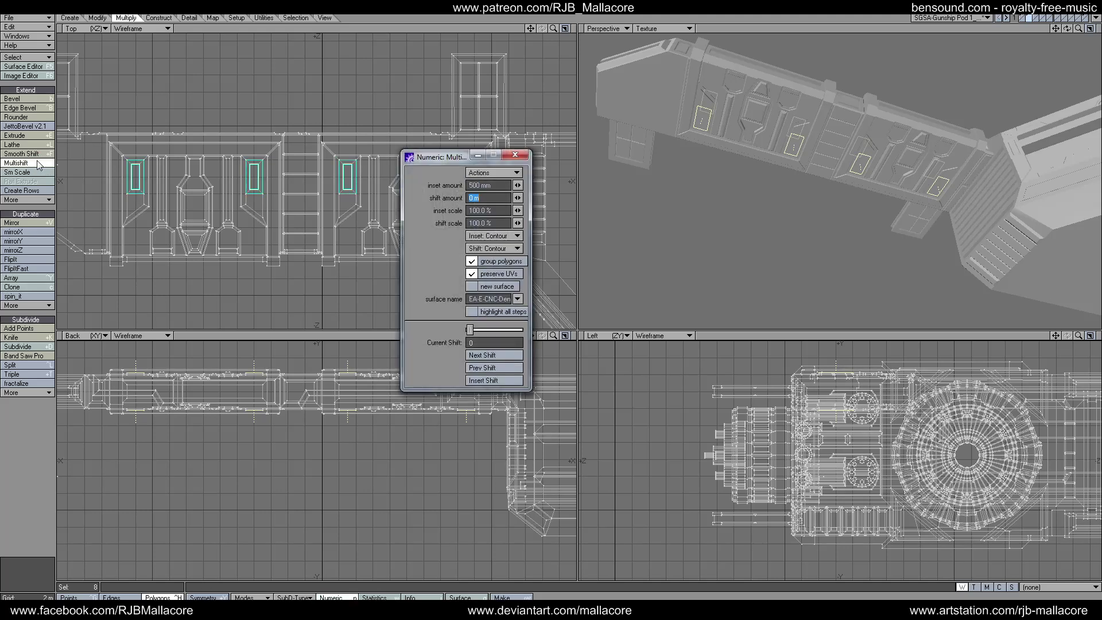
{"action": "left_click", "coordinate": [515, 154]}
{"action": "key", "text": "space"}
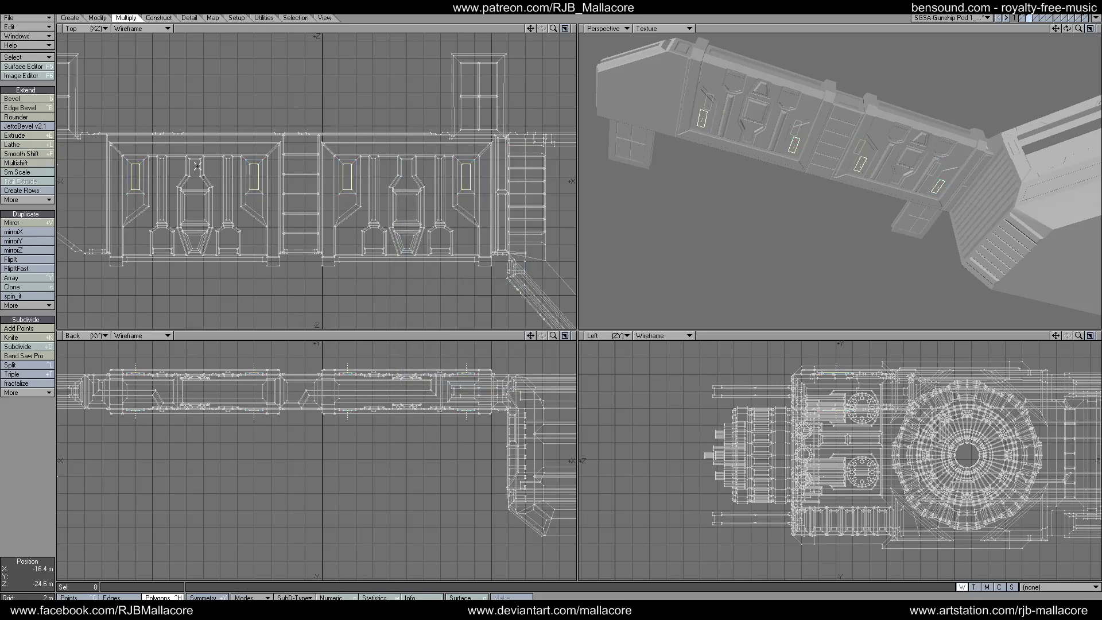
- Recess the eight inset rectangles with a Multishift shift of -200 mm and clear the selection
{"action": "left_click", "coordinate": [40, 163]}
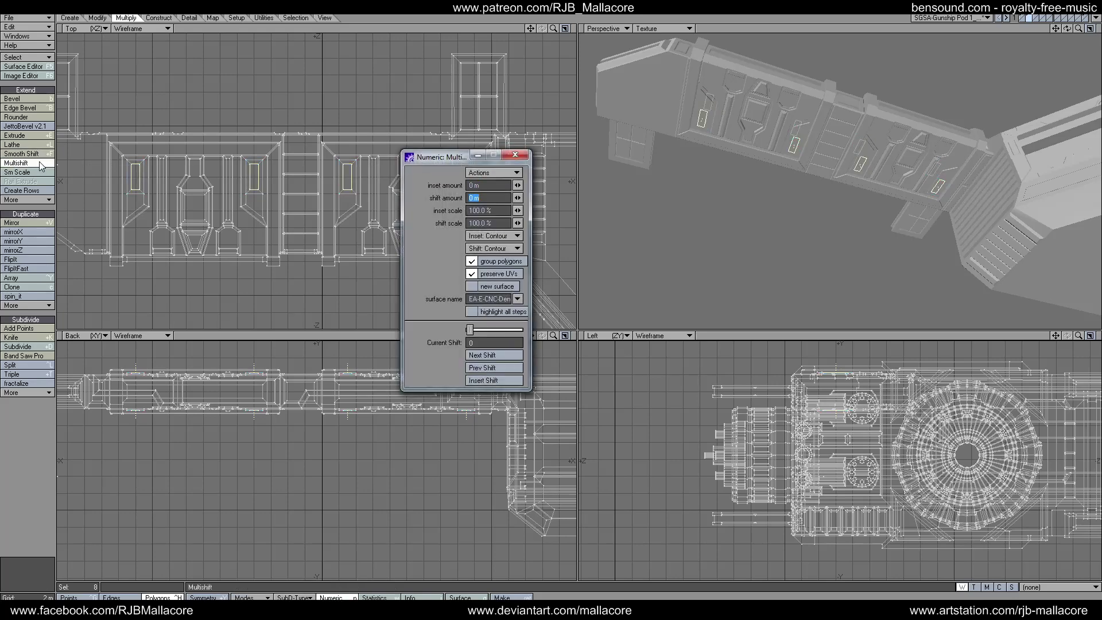
{"action": "type", "text": "-.2"}
{"action": "key", "text": "Tab"}
{"action": "left_click", "coordinate": [515, 155]}
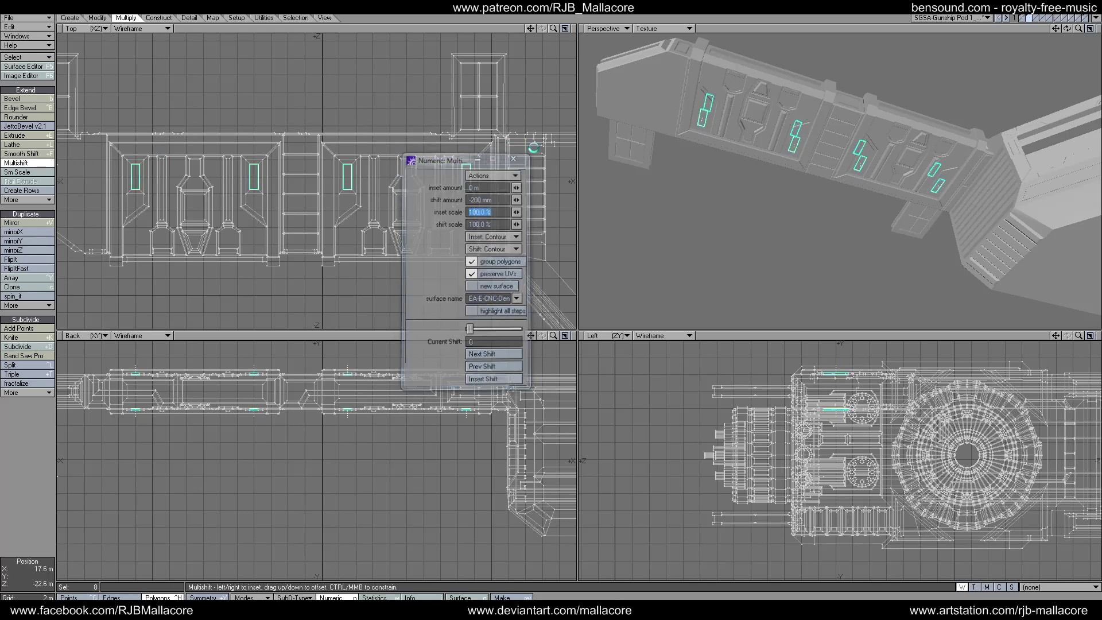
{"action": "key", "text": "space"}
{"action": "left_click", "coordinate": [42, 429]}
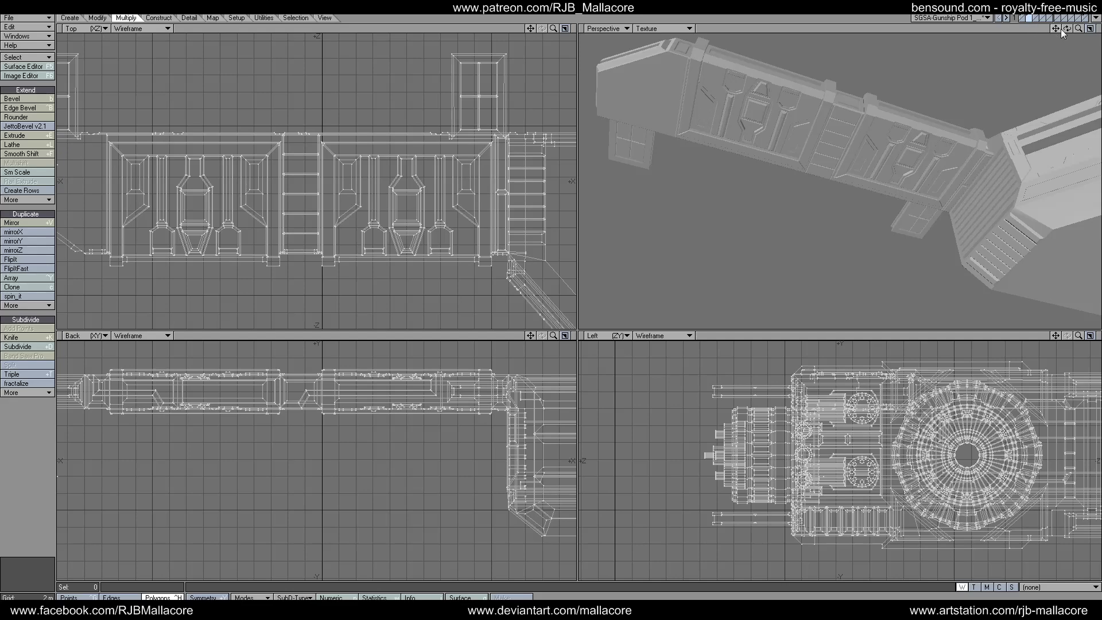
- Select the stray point belonging to 0 polygons through the point statistics, delete it, and return to polygon selection mode
{"action": "mouse_move", "coordinate": [1067, 28]}
{"action": "left_mouse_down"}
{"action": "mouse_move", "coordinate": [1056, 28]}
{"action": "mouse_move", "coordinate": [1066, 28]}
{"action": "left_mouse_up"}
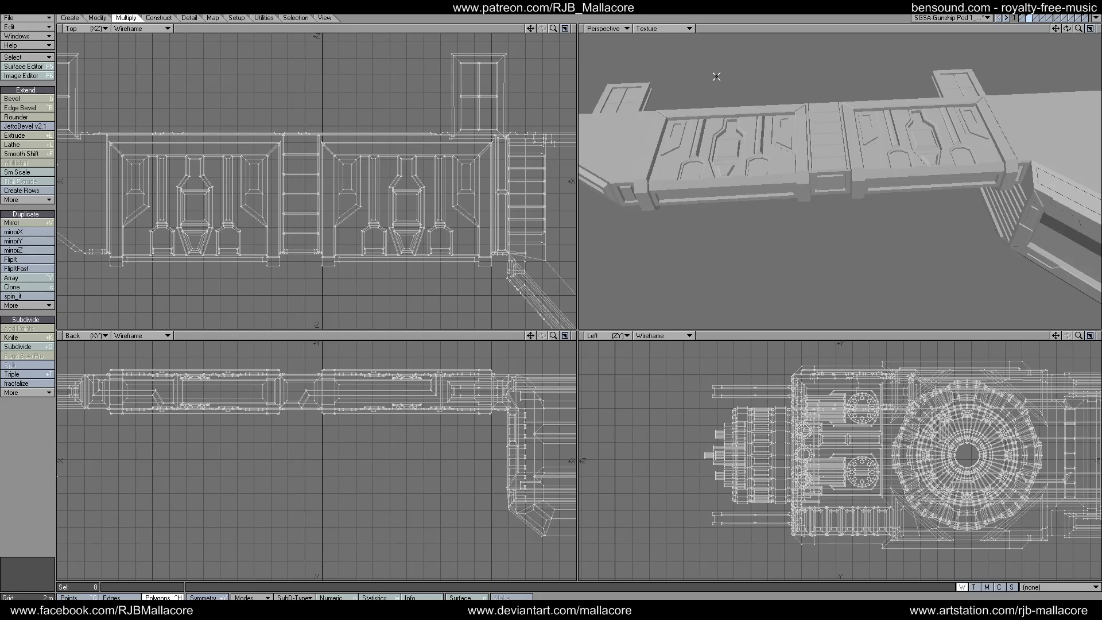
{"action": "left_click_drag", "start_coordinate": [1079, 28], "coordinate": [1052, 34]}
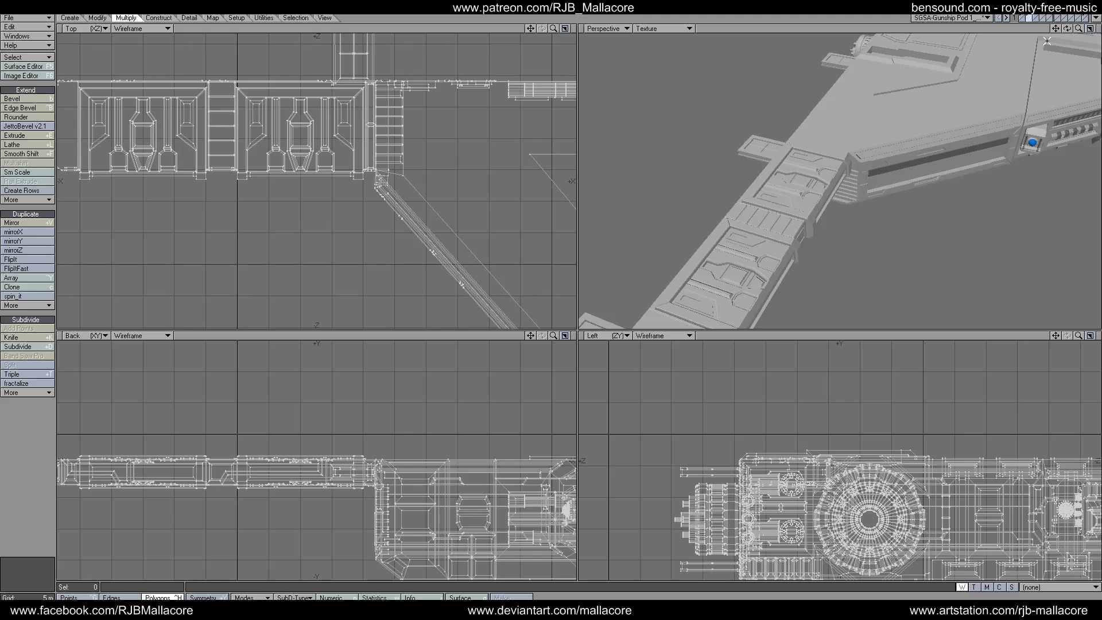
{"action": "left_click_drag", "start_coordinate": [1066, 28], "coordinate": [1059, 29]}
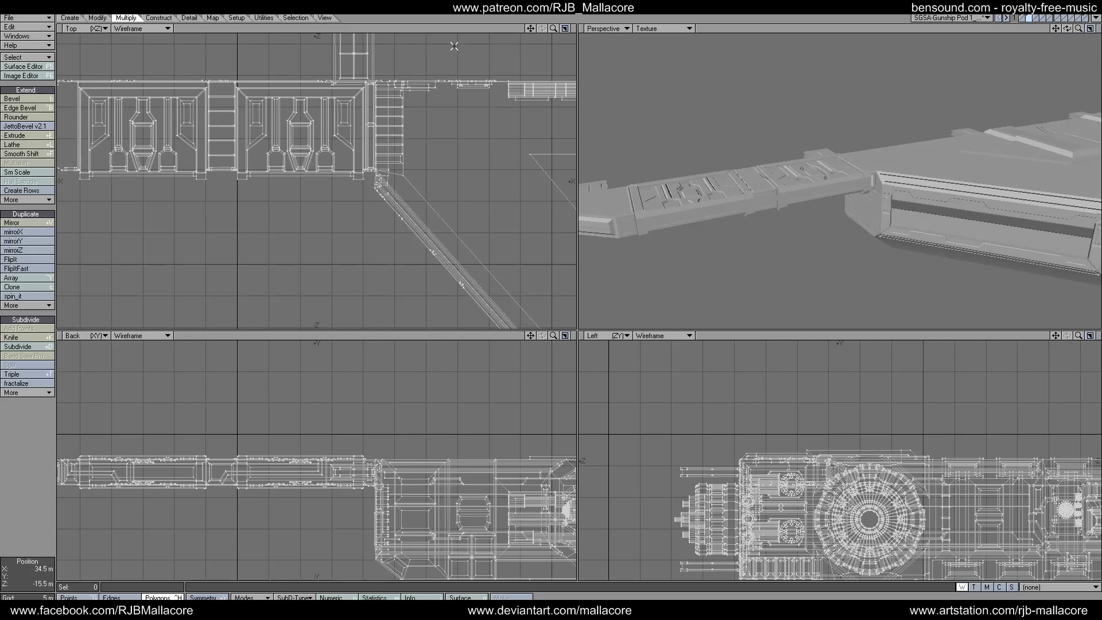
{"action": "mouse_move", "coordinate": [532, 28]}
{"action": "left_mouse_down"}
{"action": "mouse_move", "coordinate": [574, 23]}
{"action": "mouse_move", "coordinate": [539, 33]}
{"action": "left_mouse_up"}
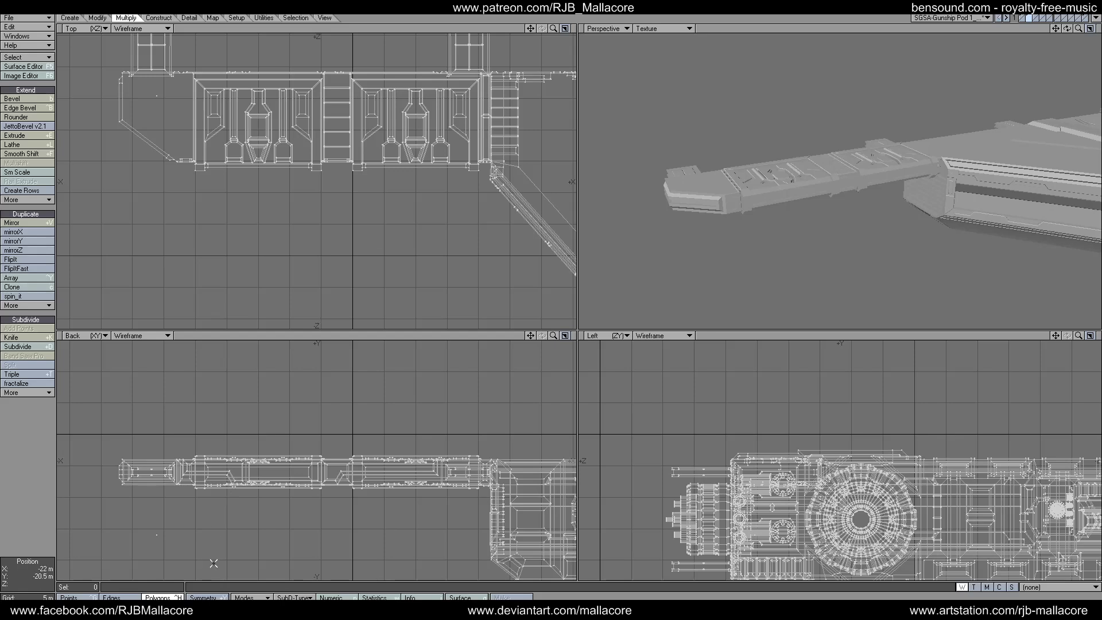
{"action": "left_click", "coordinate": [69, 598]}
{"action": "key", "text": "w"}
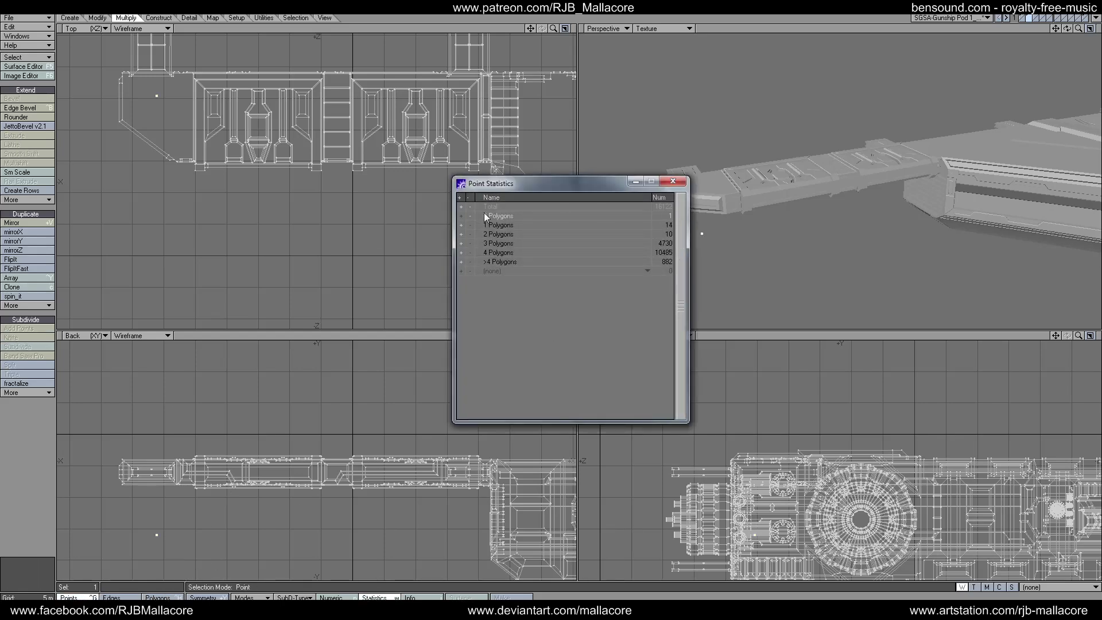
{"action": "left_click", "coordinate": [673, 181]}
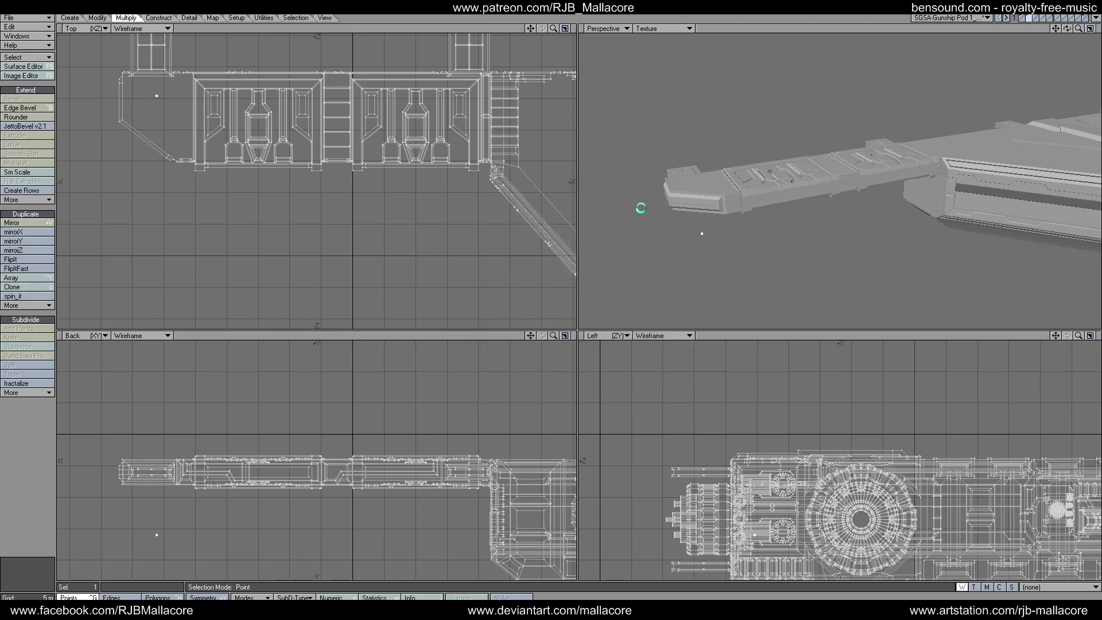
{"action": "left_click", "coordinate": [473, 262]}
{"action": "left_click", "coordinate": [162, 597]}
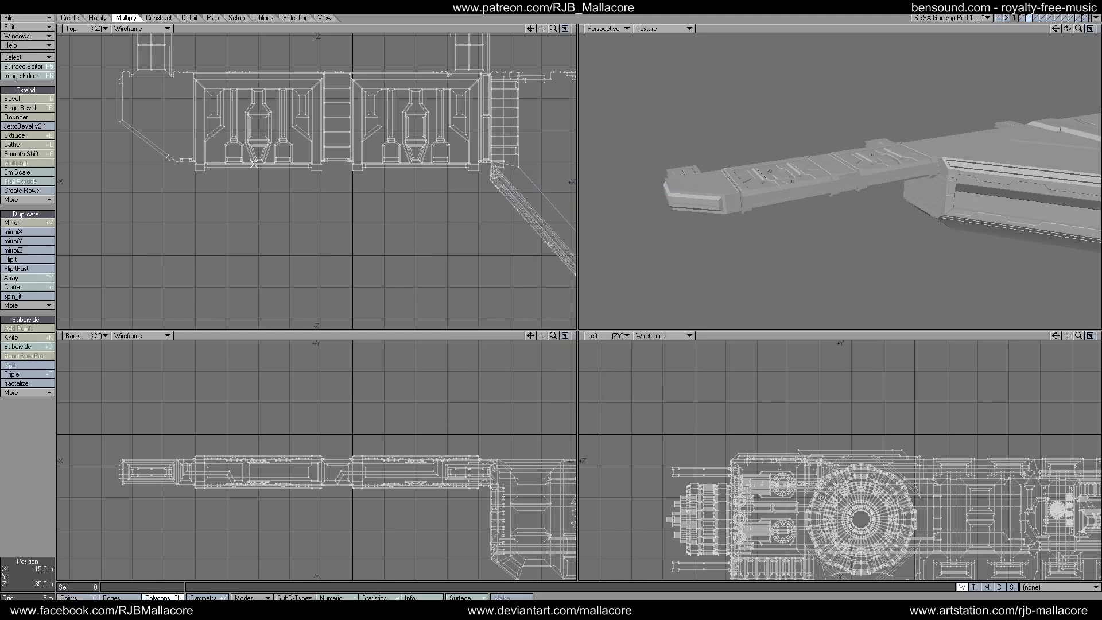
- Select the polygons of the four small brackets along the arm's outer edge and inset them 300 mm with Multishift
{"action": "left_click_drag", "start_coordinate": [200, 170], "coordinate": [212, 180]}
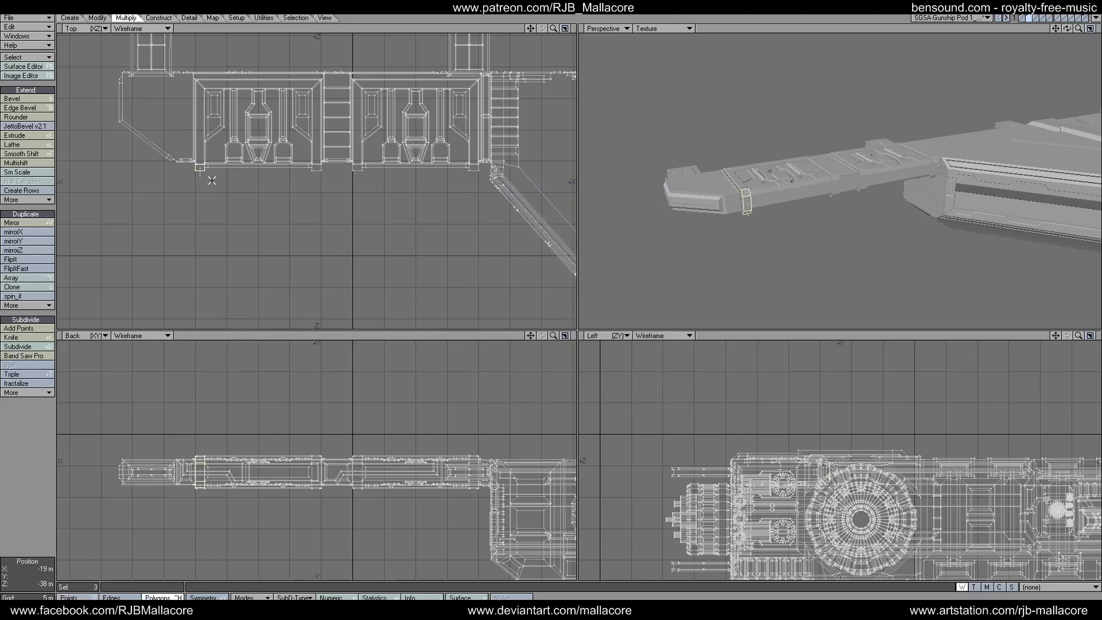
{"action": "left_click", "coordinate": [318, 168]}
{"action": "left_click", "coordinate": [474, 172]}
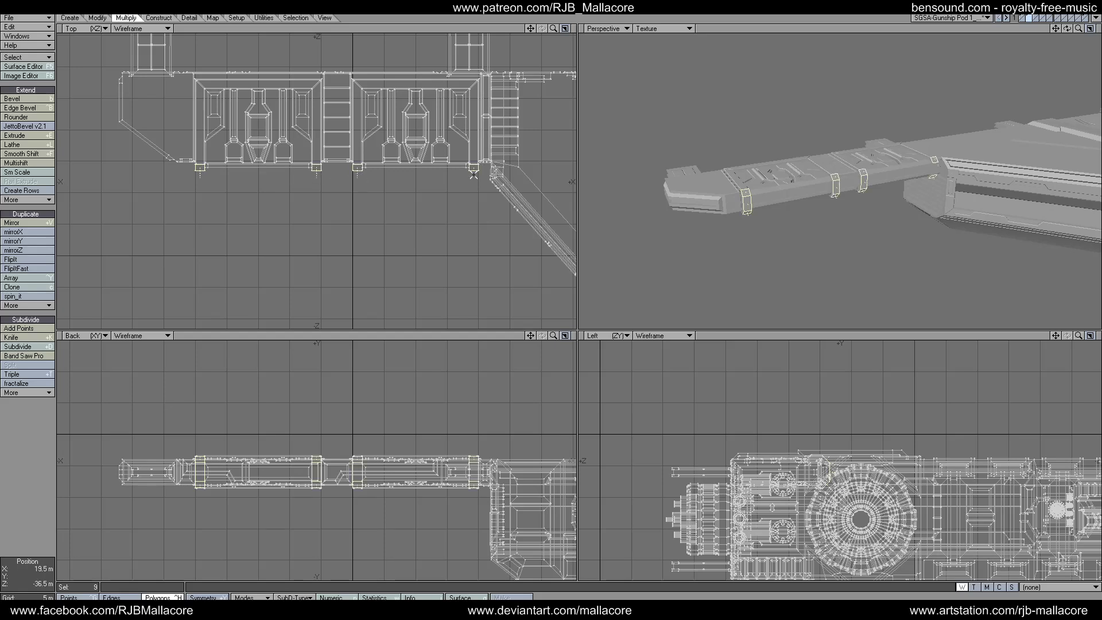
{"action": "left_click", "coordinate": [27, 164]}
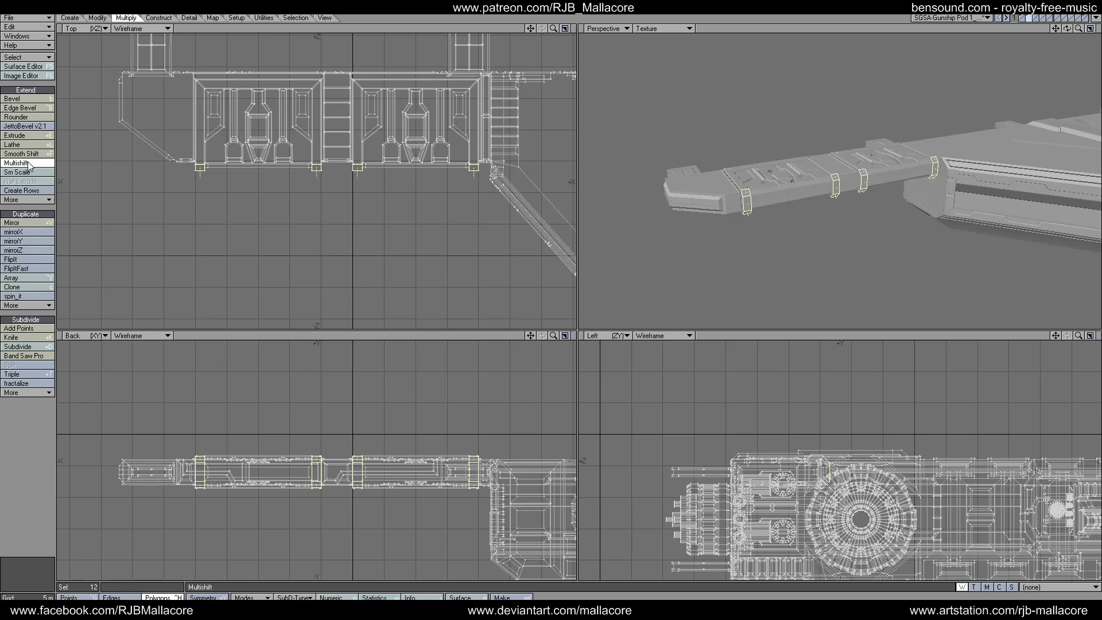
{"action": "key", "text": "n"}
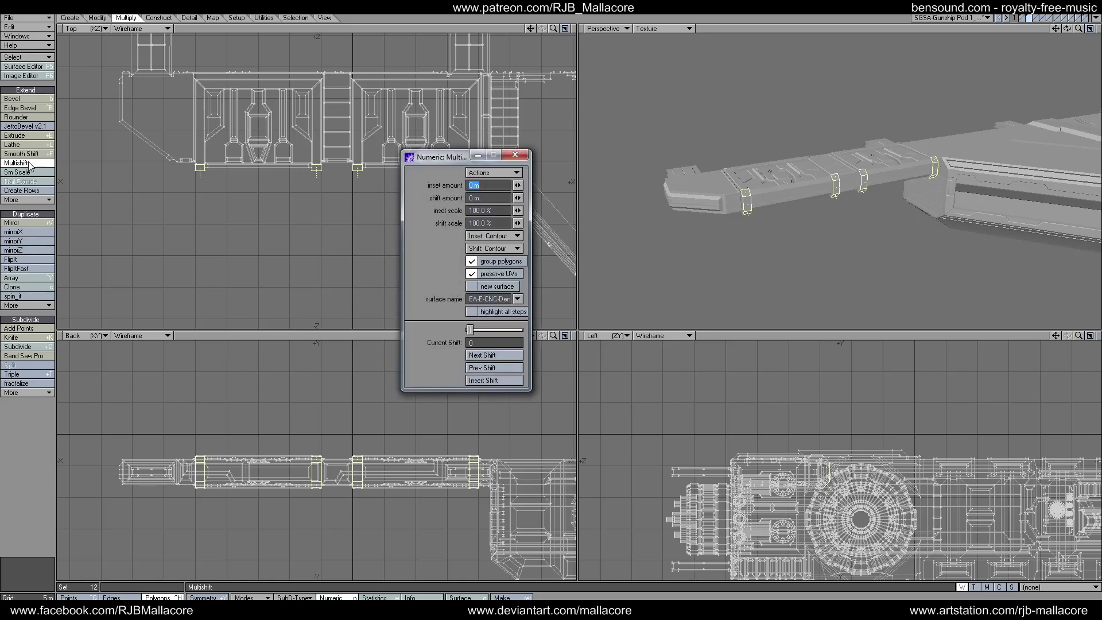
{"action": "key", "text": "Tab"}
{"action": "left_click", "coordinate": [471, 185]}
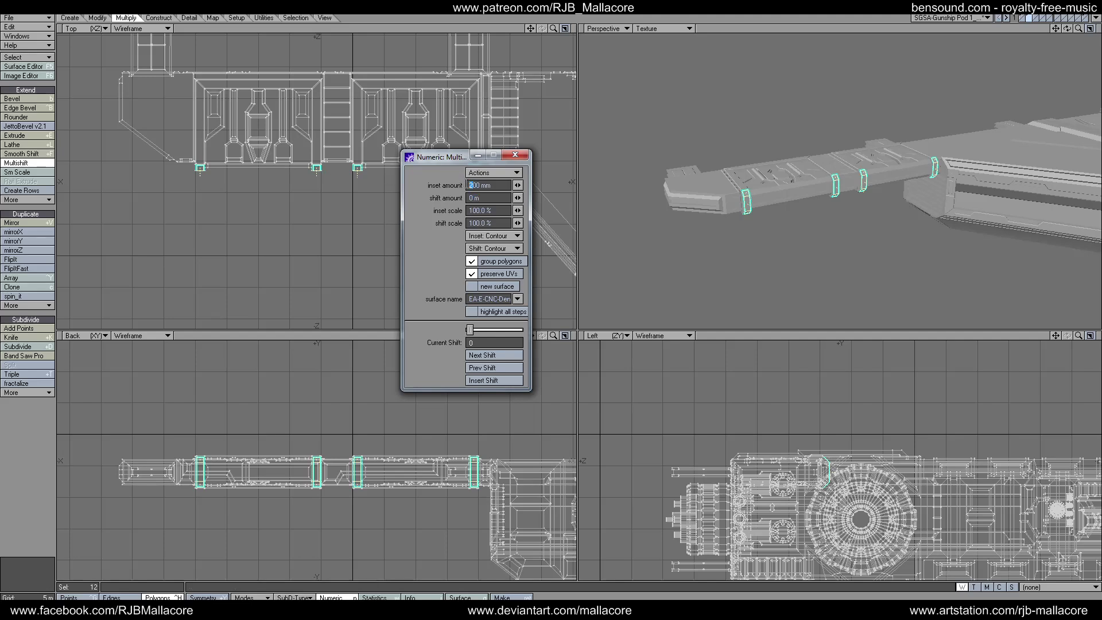
{"action": "key", "text": "Tab"}
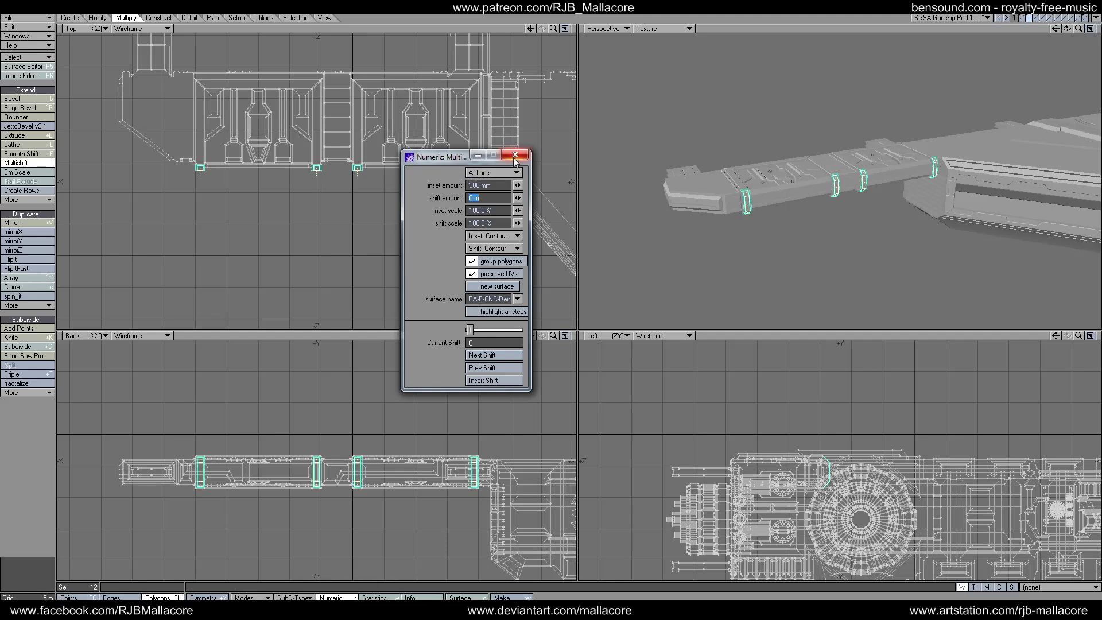
{"action": "left_click", "coordinate": [515, 155]}
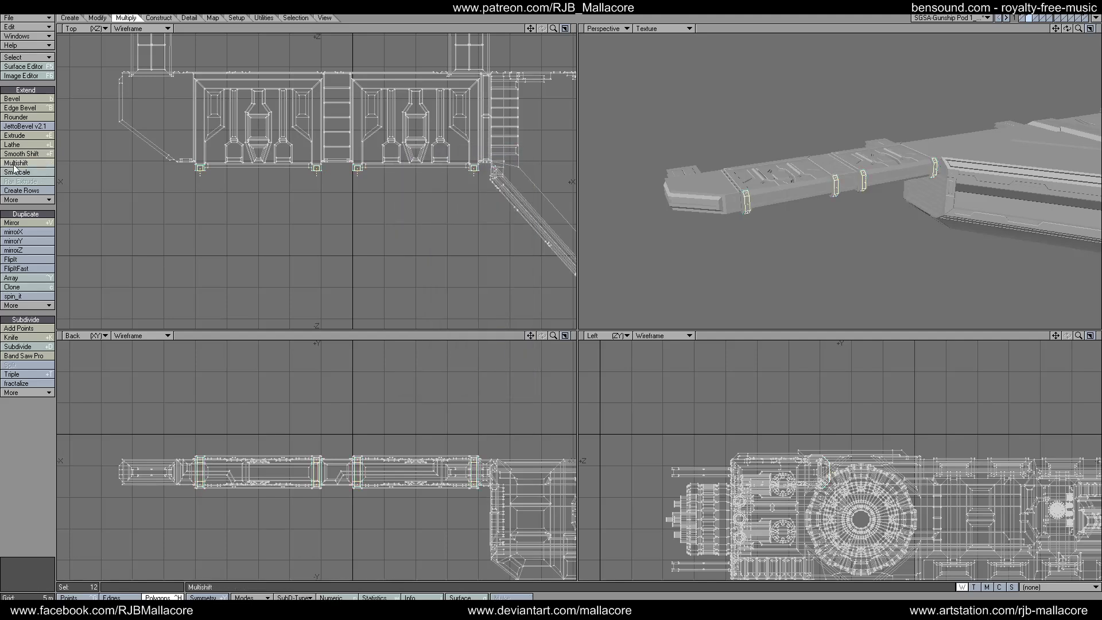
- Raise the inset bracket faces with a Multishift shift of 200 mm and clear the selection
{"action": "key", "text": "n"}
{"action": "key", "text": "Tab"}
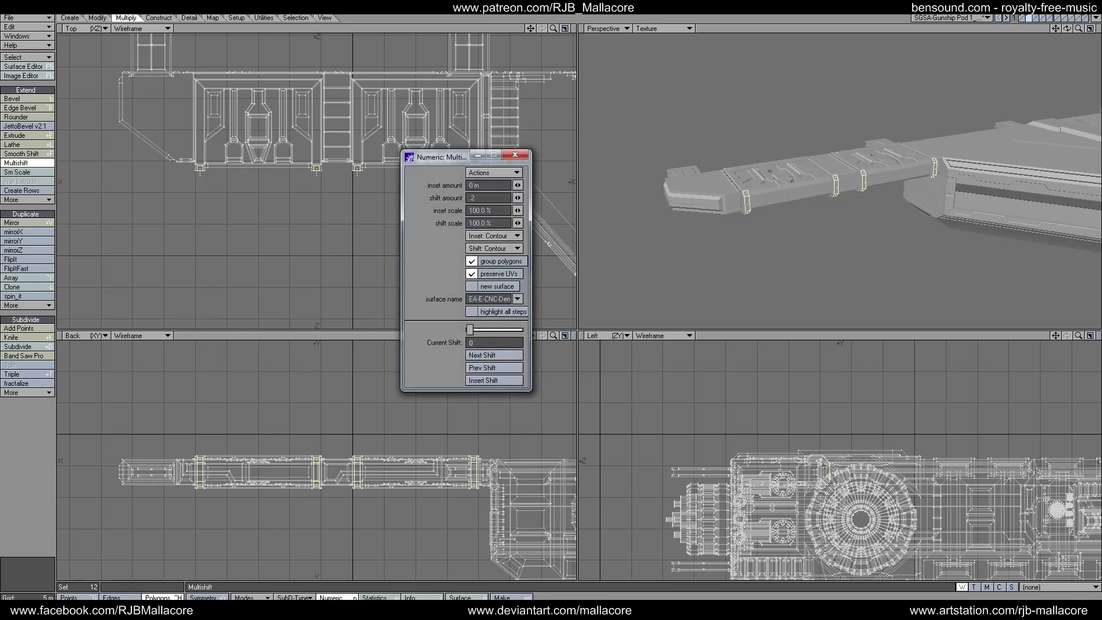
{"action": "key", "text": "Tab"}
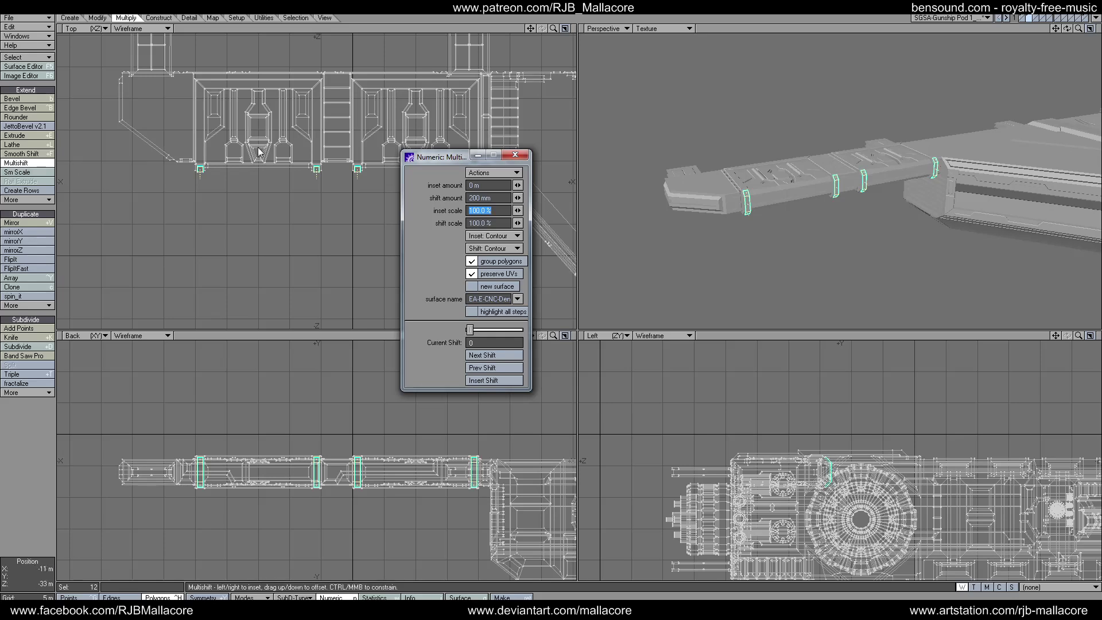
{"action": "left_click", "coordinate": [511, 157]}
{"action": "key", "text": "space"}
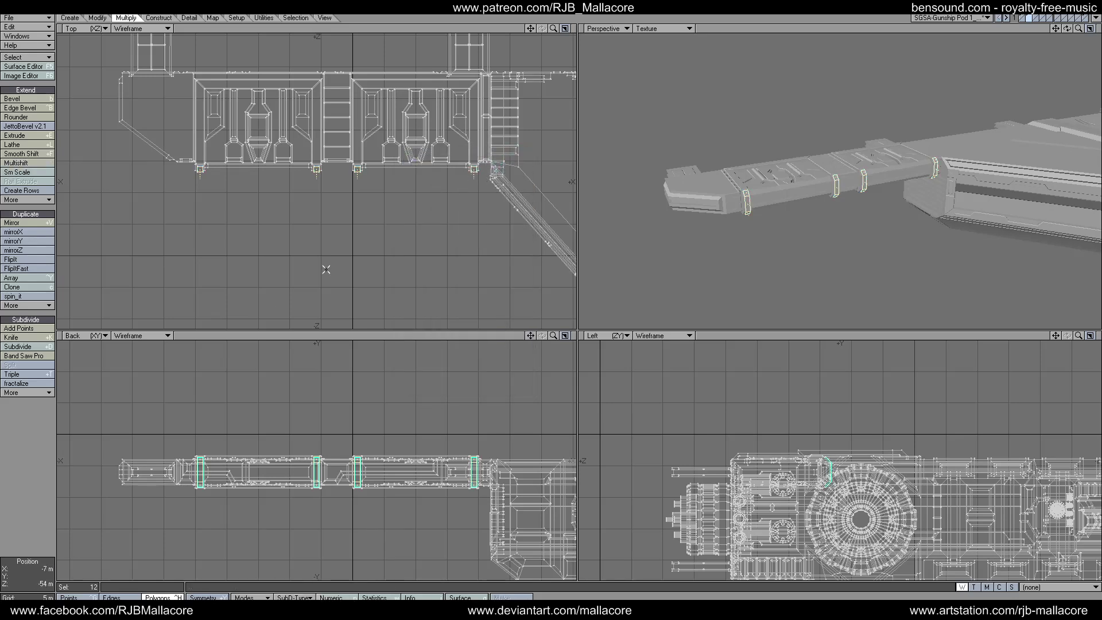
{"action": "left_click", "coordinate": [39, 426]}
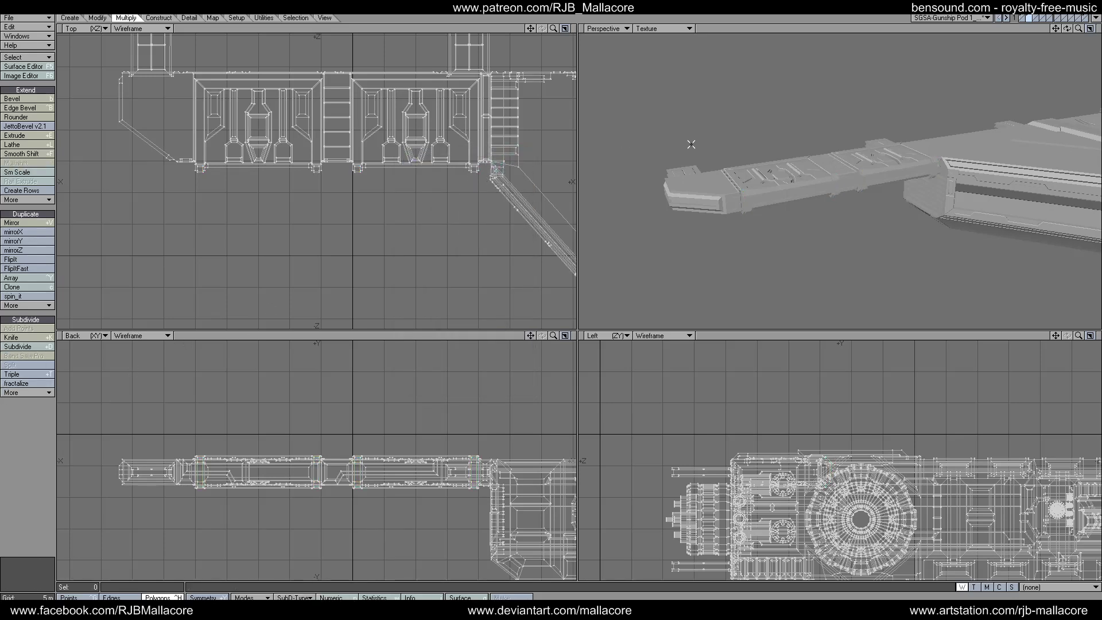
- Show the first and tenth layers with the arm to examine it against the whole ship, and return to only the second and tenth layers
{"action": "left_click_drag", "start_coordinate": [1078, 30], "coordinate": [1072, 55]}
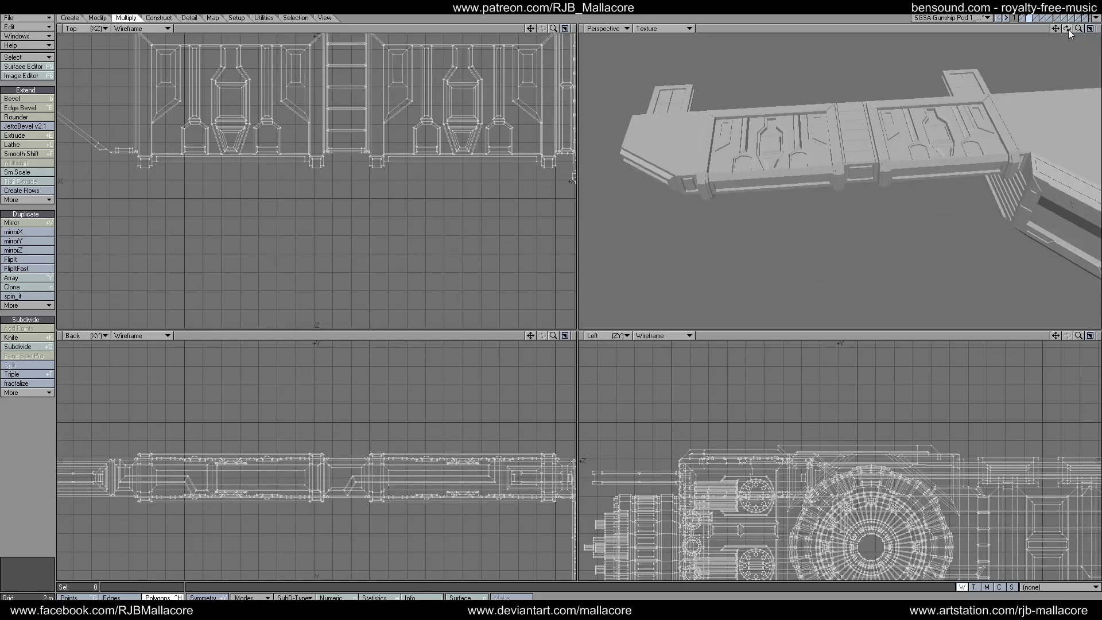
{"action": "left_click", "coordinate": [1023, 17], "text": "shift"}
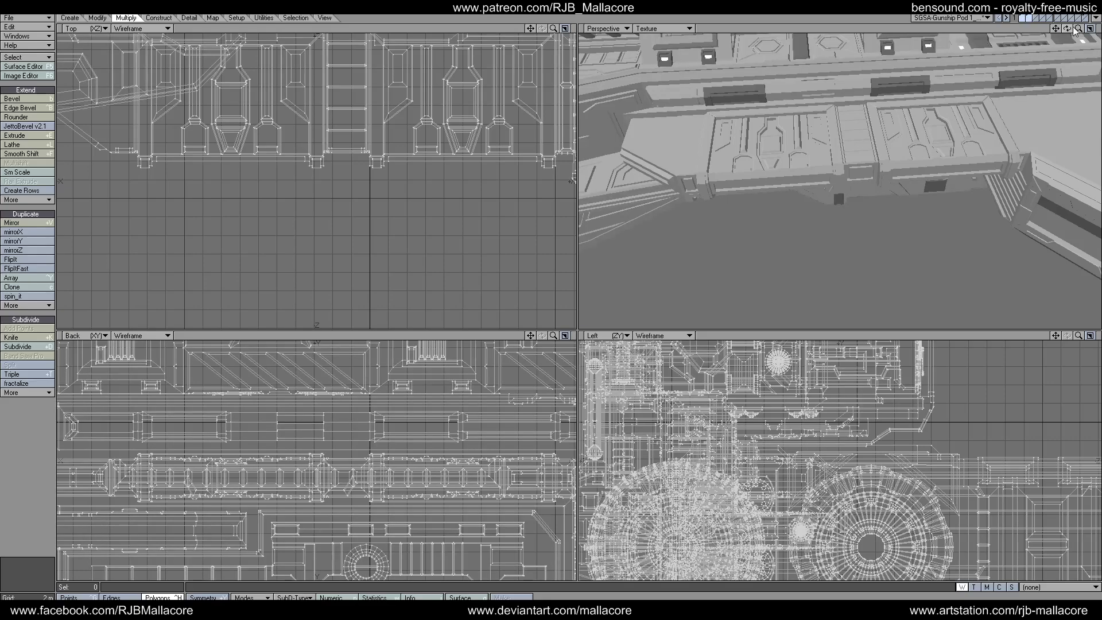
{"action": "left_click_drag", "start_coordinate": [1075, 31], "coordinate": [1005, 36]}
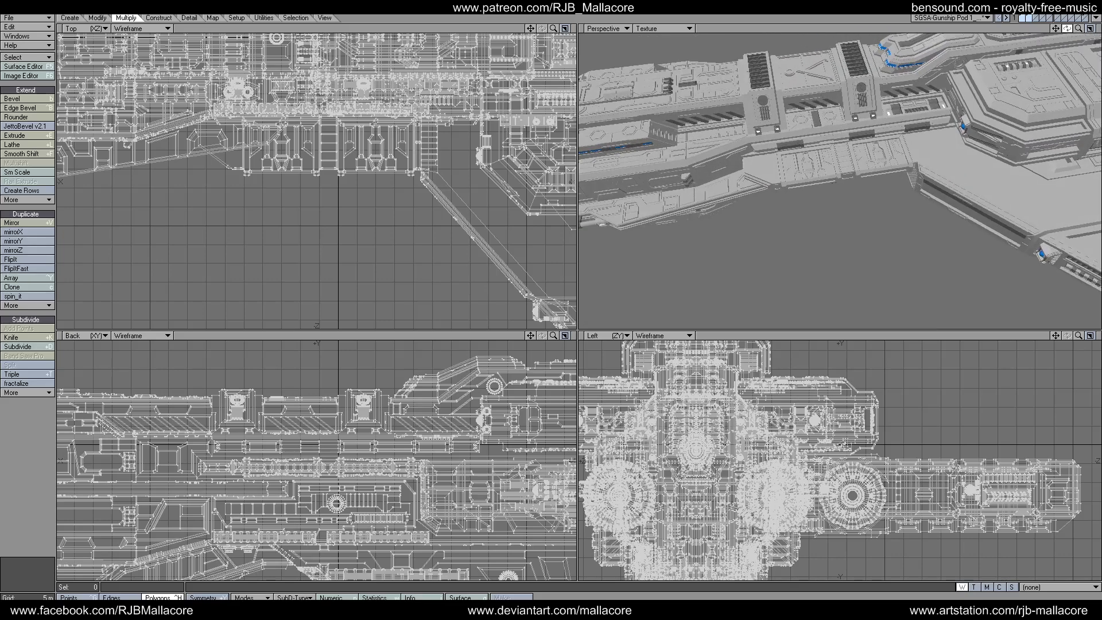
{"action": "left_click", "coordinate": [1084, 17]}
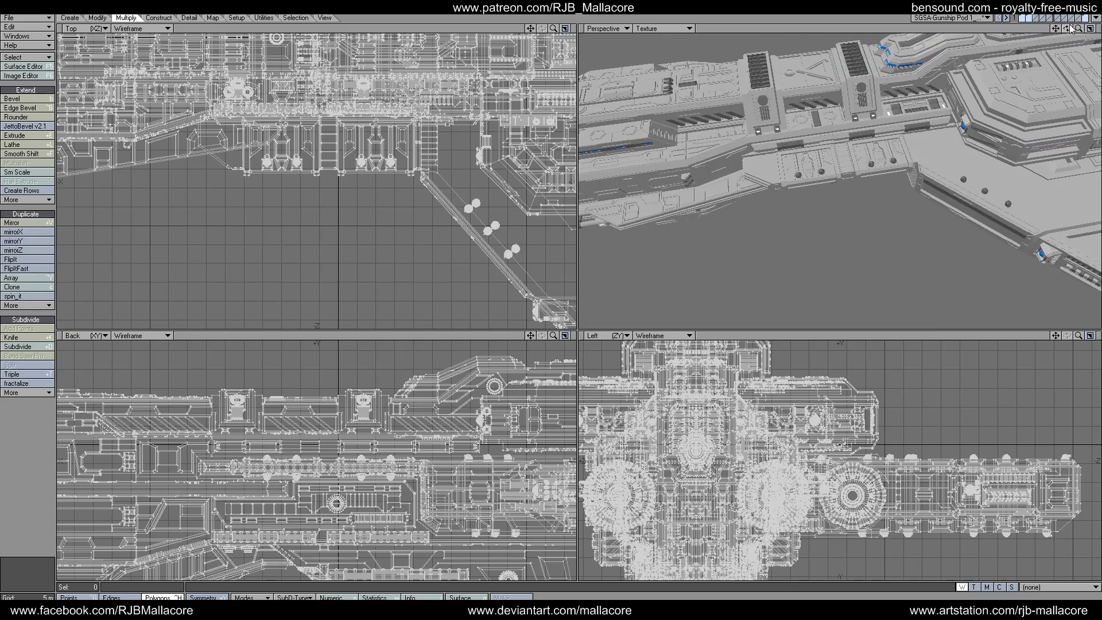
{"action": "mouse_move", "coordinate": [1068, 28]}
{"action": "left_mouse_down"}
{"action": "mouse_move", "coordinate": [1030, 33]}
{"action": "mouse_move", "coordinate": [1045, 46]}
{"action": "mouse_move", "coordinate": [1097, 29]}
{"action": "mouse_move", "coordinate": [1043, 33]}
{"action": "mouse_move", "coordinate": [1062, 27]}
{"action": "left_mouse_up"}
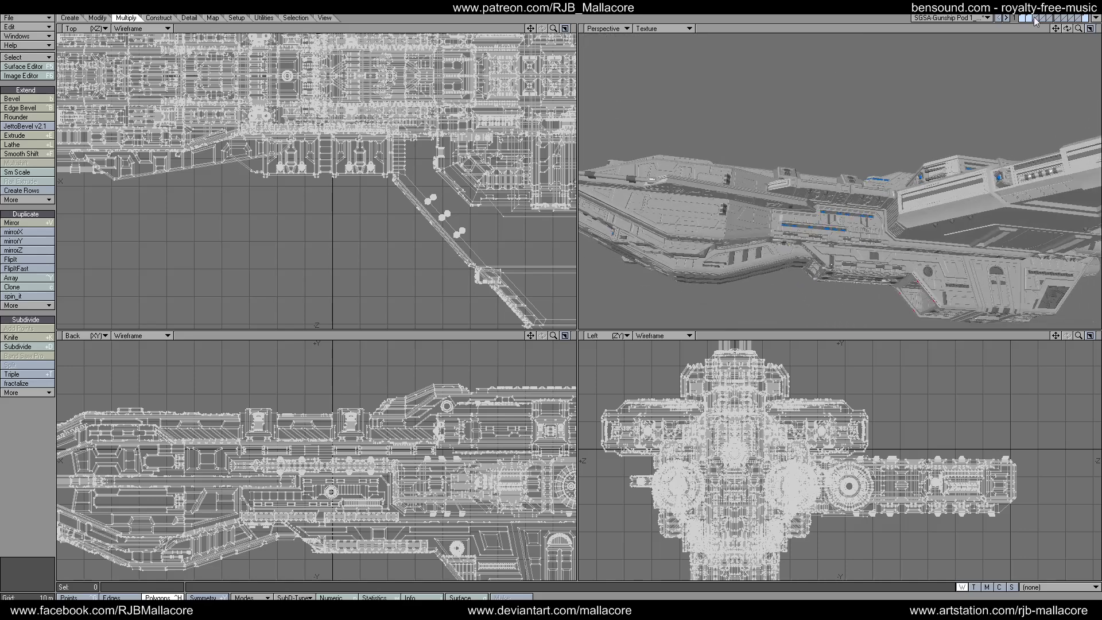
{"action": "left_click", "coordinate": [1029, 18]}
{"action": "left_click", "coordinate": [1086, 18], "text": "shift"}
{"action": "key", "text": "a"}
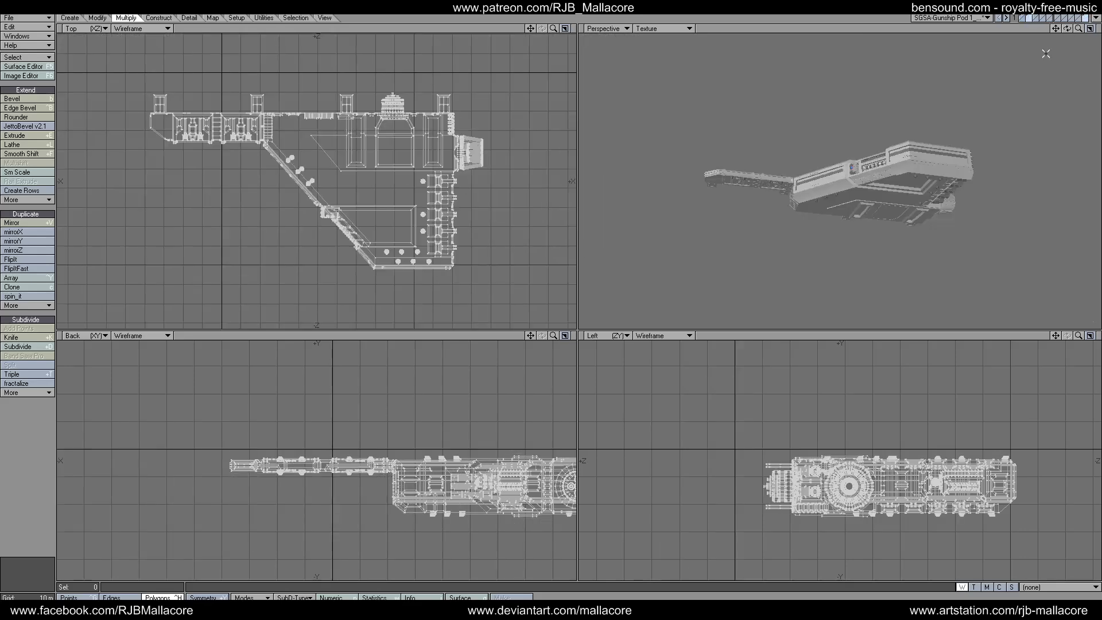
{"action": "left_click_drag", "start_coordinate": [1067, 28], "coordinate": [1050, 34]}
- Isolate the tenth layer to examine its small domes from several angles, and show the second layer with it again
{"action": "left_click", "coordinate": [1084, 17]}
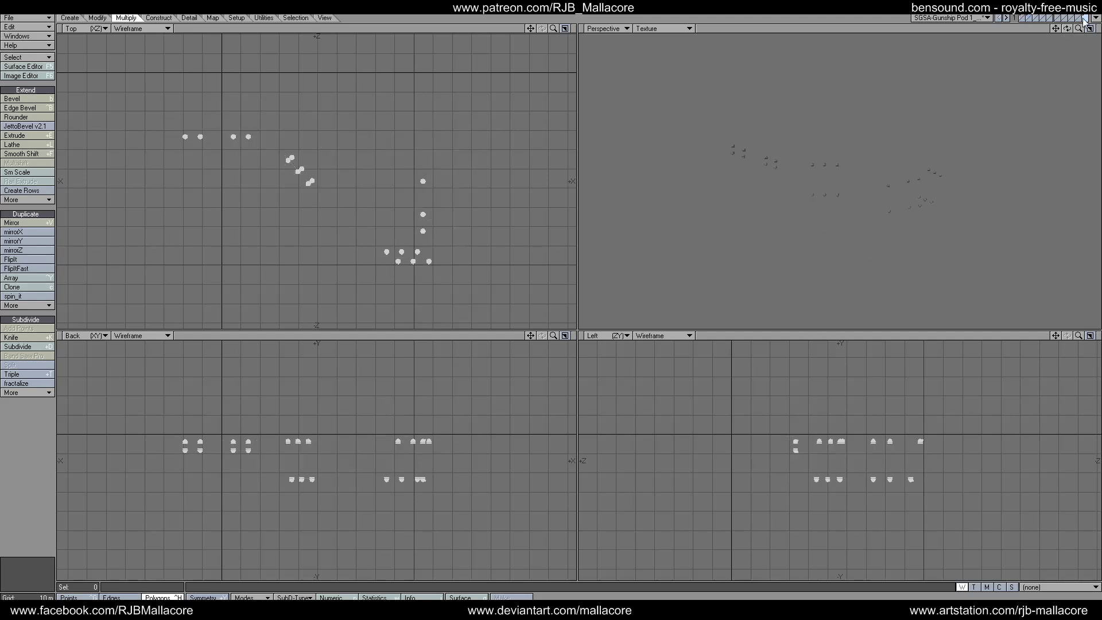
{"action": "key", "text": "a"}
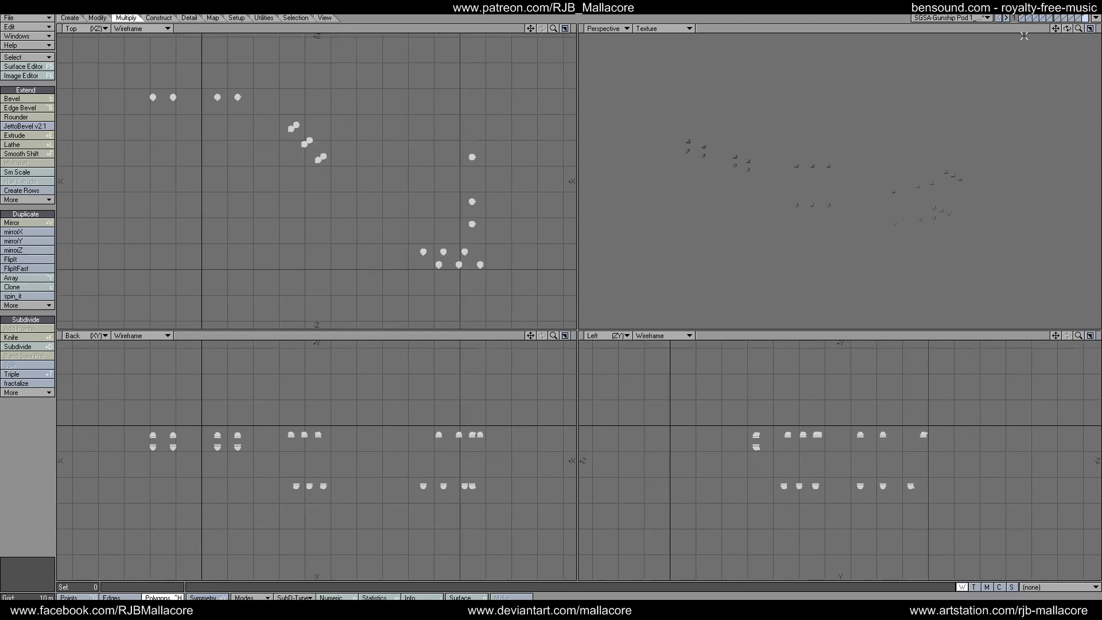
{"action": "mouse_move", "coordinate": [1078, 28]}
{"action": "left_mouse_down"}
{"action": "mouse_move", "coordinate": [1090, 29]}
{"action": "mouse_move", "coordinate": [1066, 29]}
{"action": "mouse_move", "coordinate": [1097, 29]}
{"action": "left_mouse_up"}
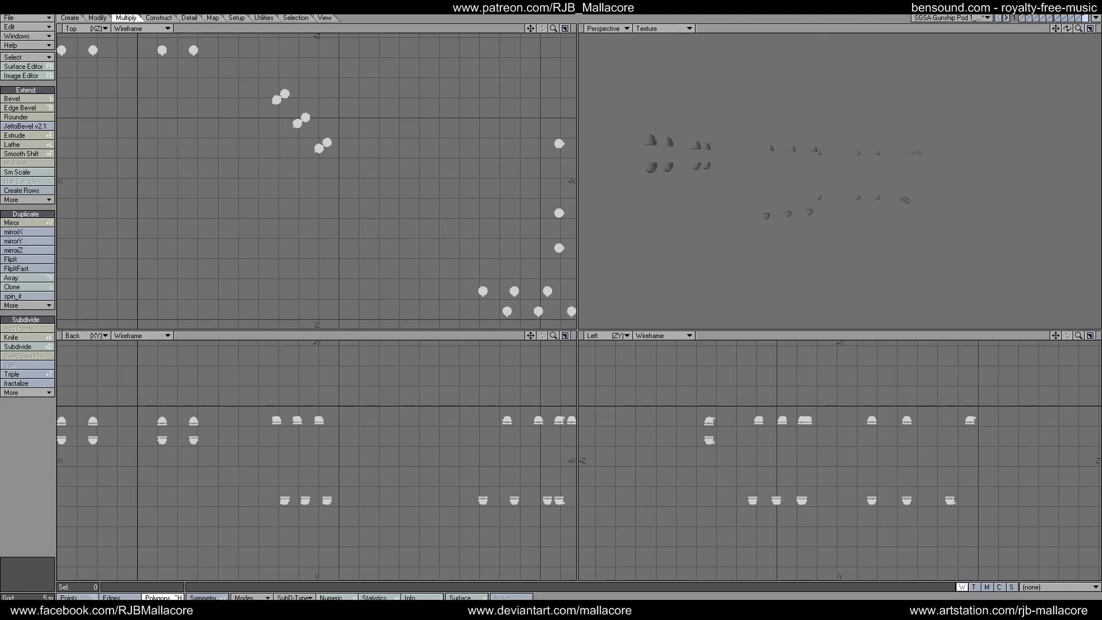
{"action": "left_click_drag", "start_coordinate": [1079, 29], "coordinate": [1055, 183]}
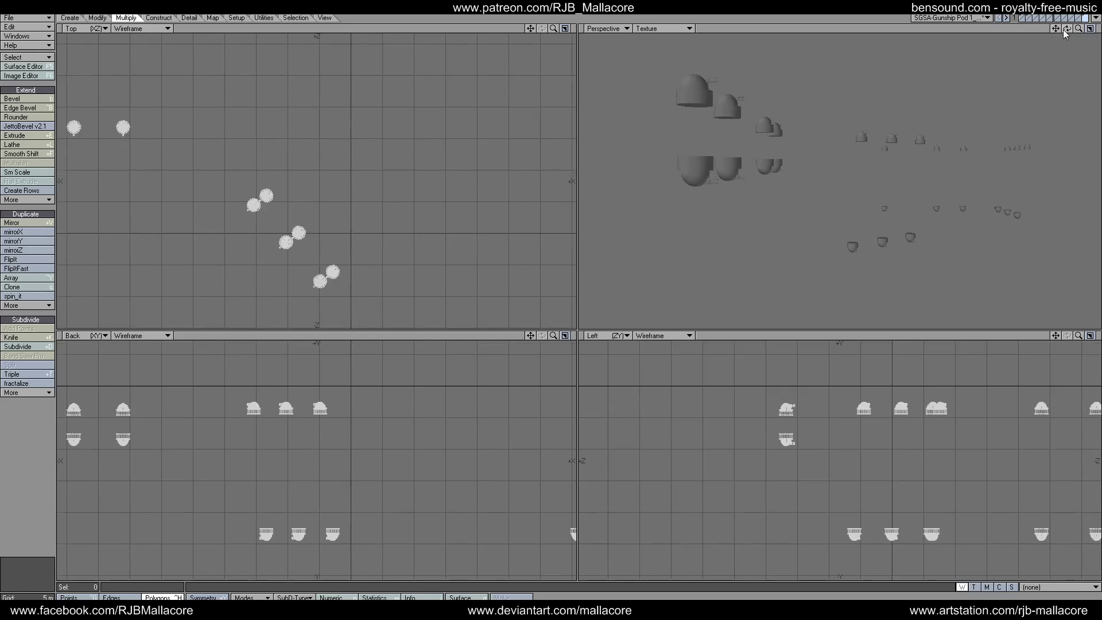
{"action": "mouse_move", "coordinate": [1067, 28]}
{"action": "left_mouse_down"}
{"action": "mouse_move", "coordinate": [1039, 45]}
{"action": "mouse_move", "coordinate": [1074, 34]}
{"action": "left_mouse_up"}
{"action": "left_click", "coordinate": [1028, 20]}
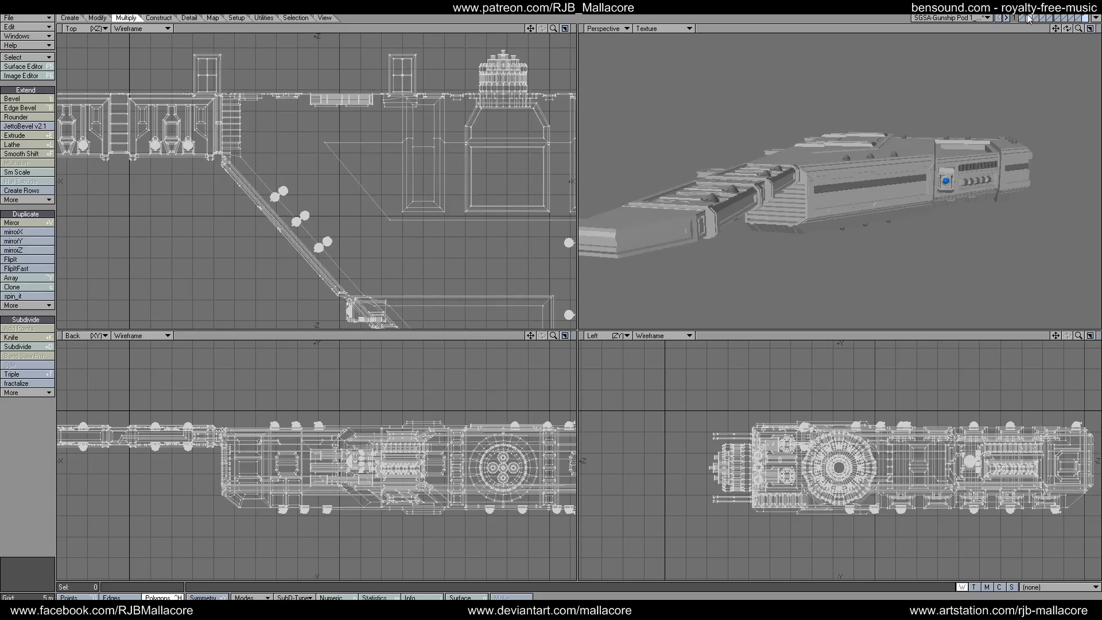
- Show the first layer with the arm, and isolate the first layer to examine the hull's upper and side panels from several angles
{"action": "left_click_drag", "start_coordinate": [1067, 29], "coordinate": [1040, 26]}
{"action": "left_click", "coordinate": [1026, 20]}
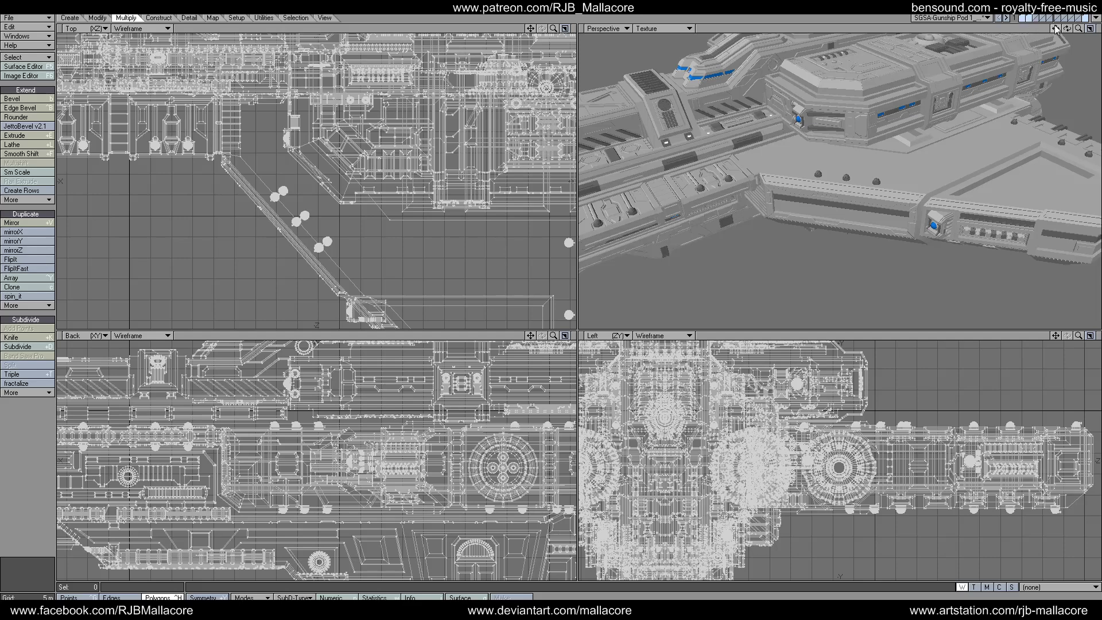
{"action": "mouse_move", "coordinate": [1055, 29]}
{"action": "left_mouse_down"}
{"action": "mouse_move", "coordinate": [1026, 20]}
{"action": "mouse_move", "coordinate": [1063, 28]}
{"action": "mouse_move", "coordinate": [1042, 30]}
{"action": "left_mouse_up"}
{"action": "left_click", "coordinate": [1026, 19]}
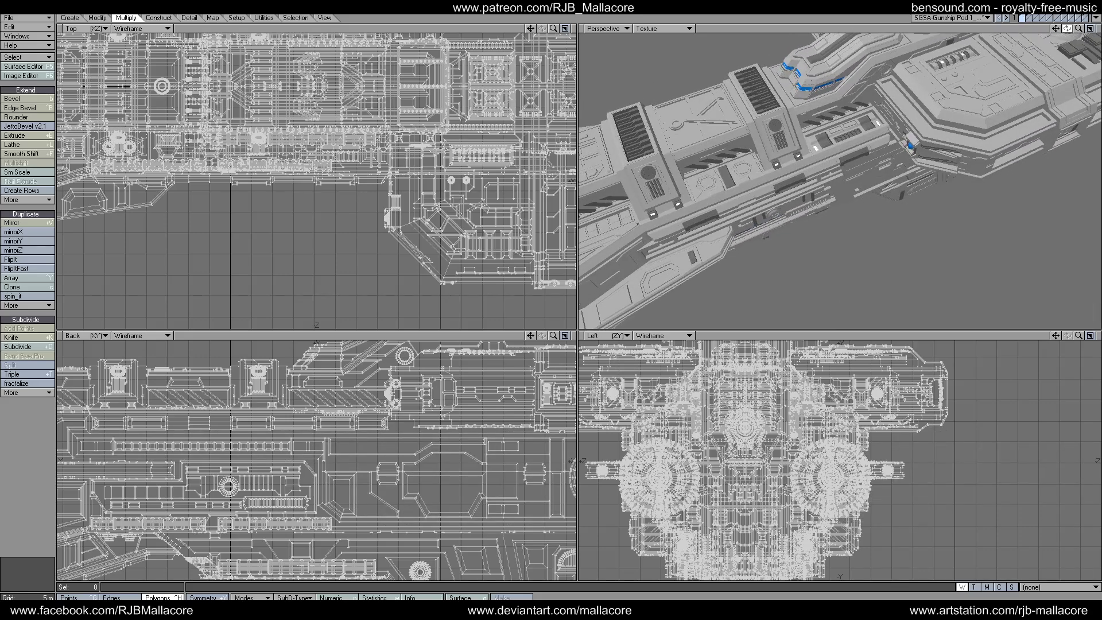
{"action": "key", "text": "a"}
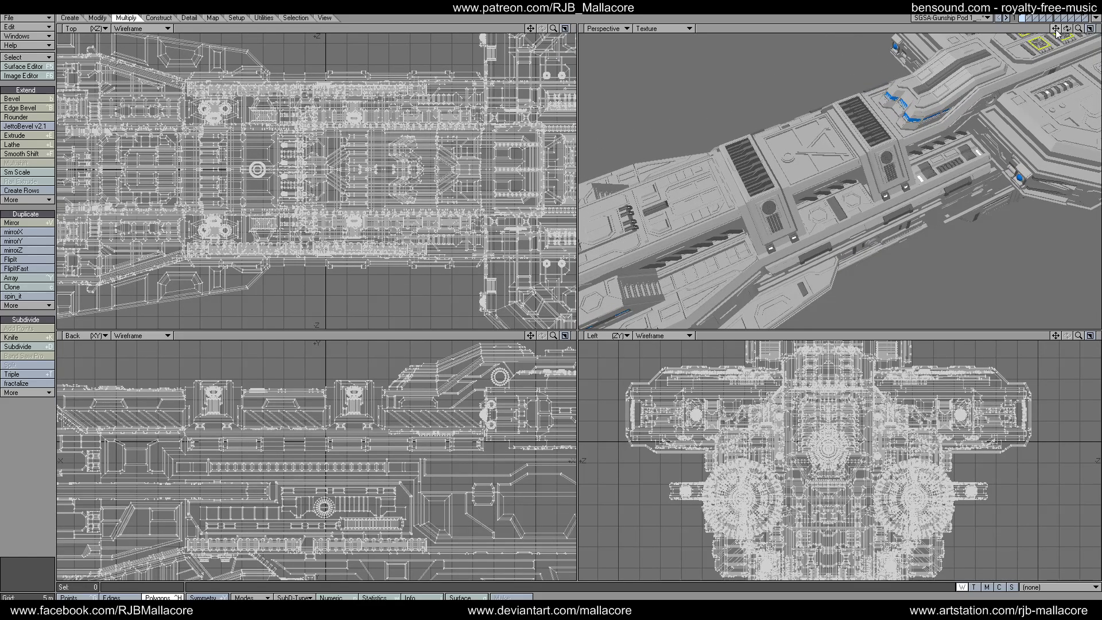
{"action": "key", "text": "."}
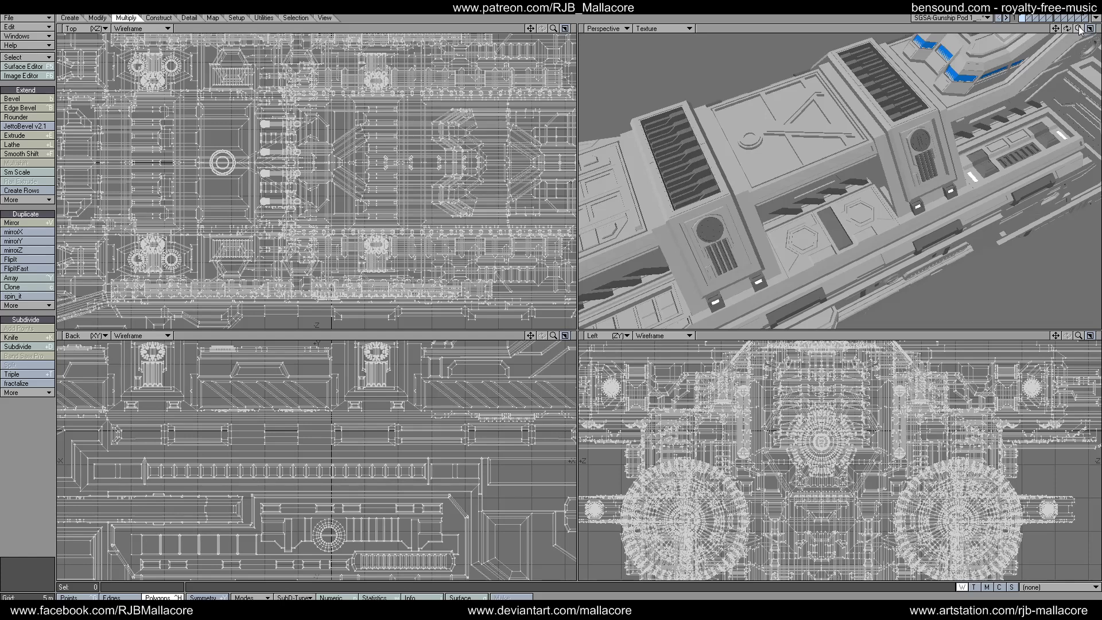
{"action": "left_click_drag", "start_coordinate": [1068, 28], "coordinate": [945, 77]}
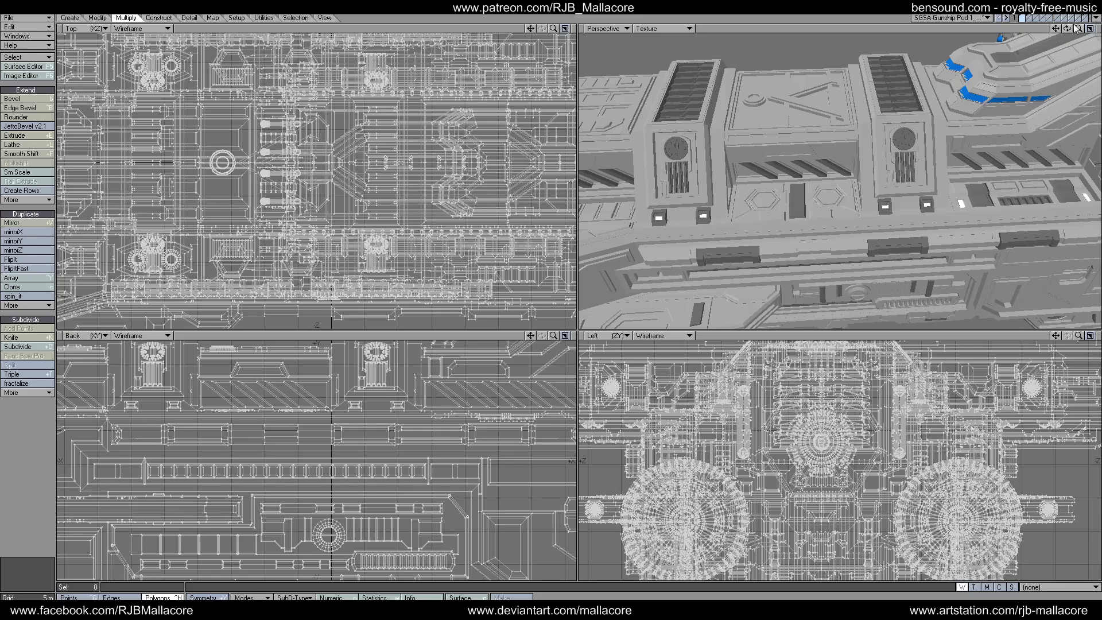
{"action": "mouse_move", "coordinate": [1079, 30]}
{"action": "left_mouse_down"}
{"action": "mouse_move", "coordinate": [1039, 30]}
{"action": "mouse_move", "coordinate": [1078, 32]}
{"action": "left_mouse_up"}
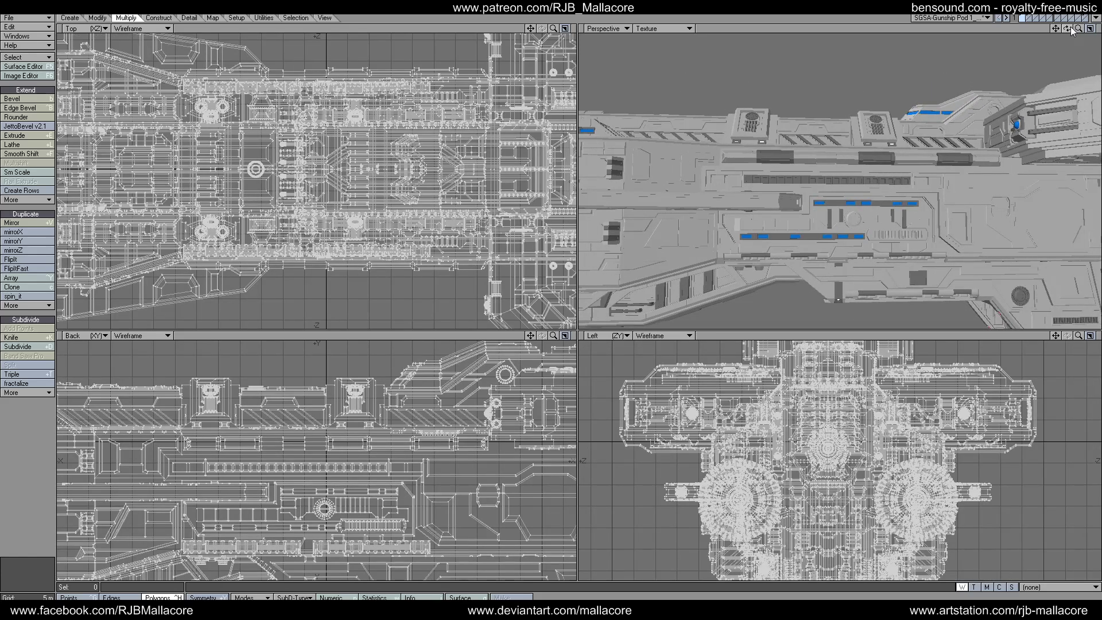
- Show the second layer's arm together with the first layer's hull and examine how its upper panels compare with the hull detail
{"action": "left_click", "coordinate": [1028, 18]}
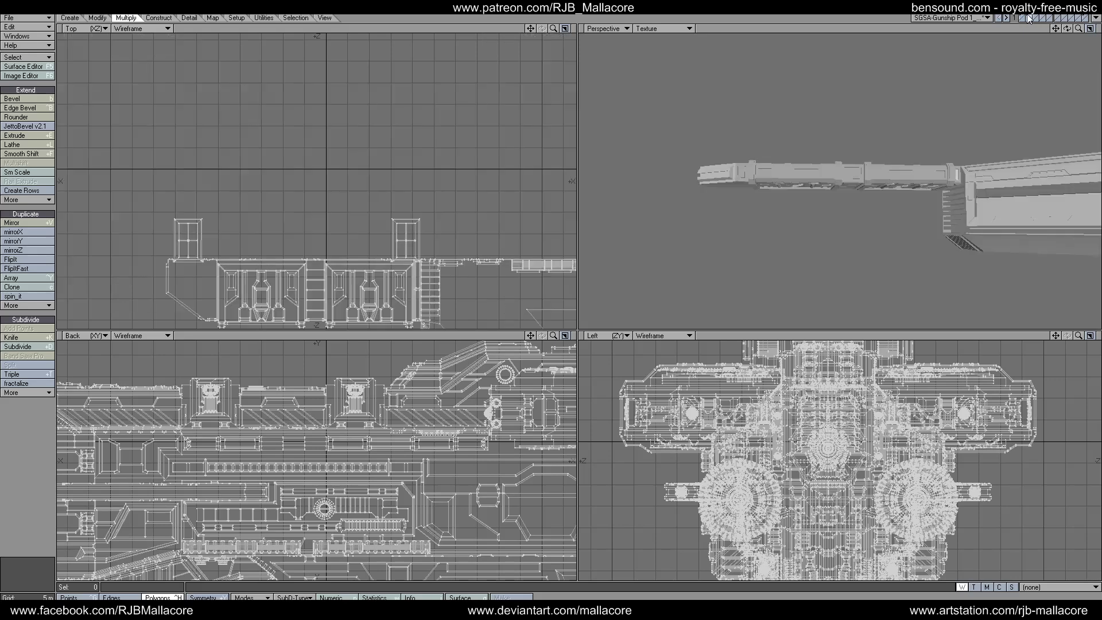
{"action": "left_click", "coordinate": [1037, 23]}
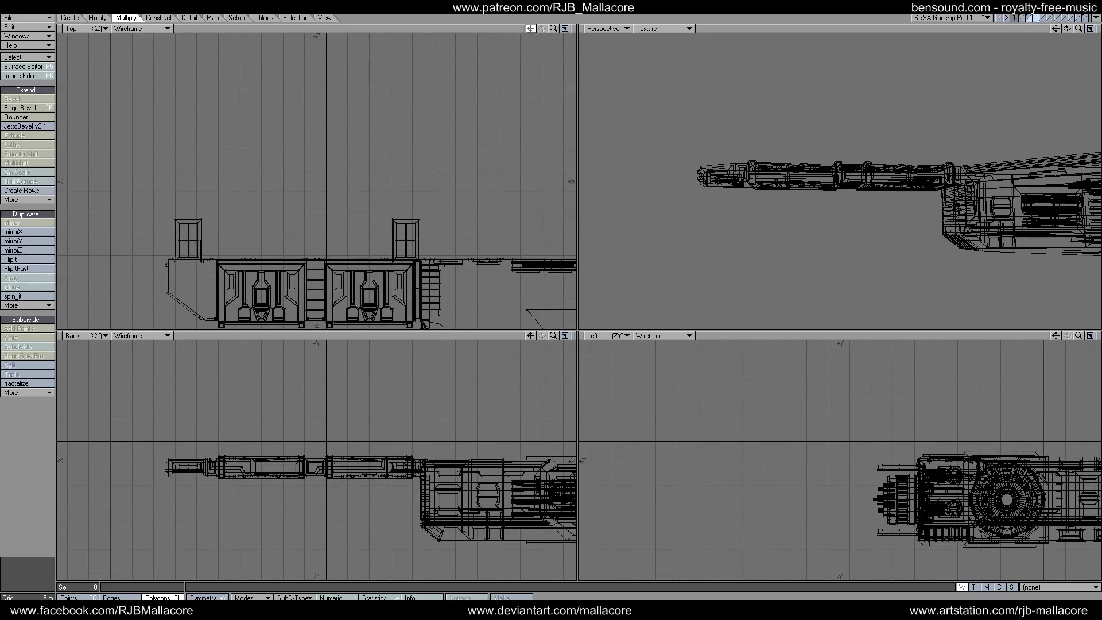
{"action": "left_click_drag", "start_coordinate": [529, 29], "coordinate": [553, 27]}
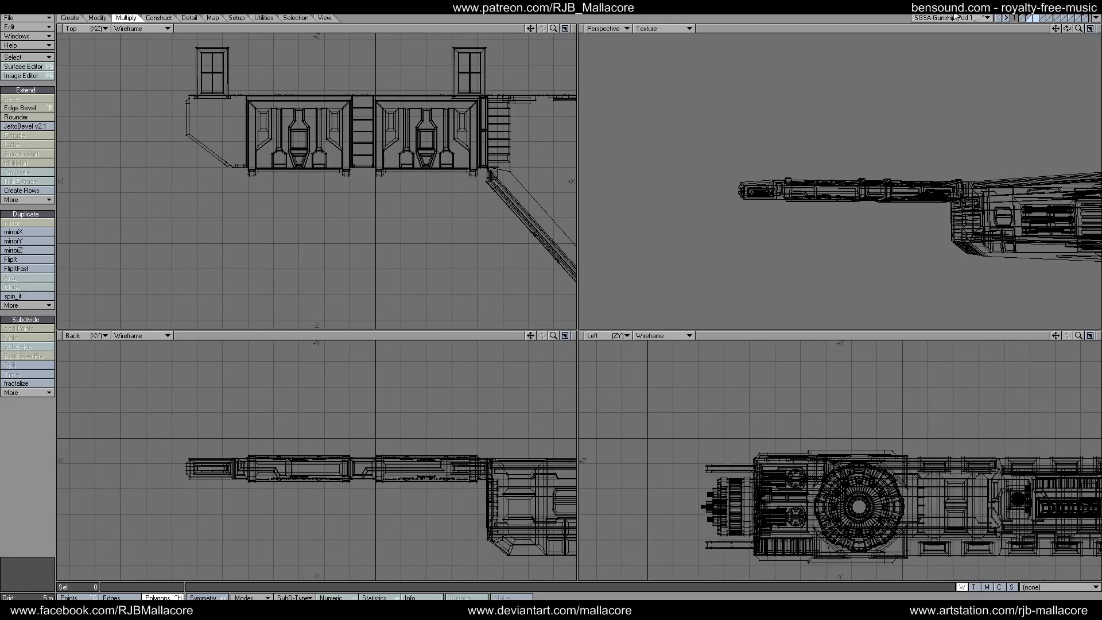
{"action": "left_click", "coordinate": [1028, 18]}
{"action": "left_click", "coordinate": [1053, 18], "text": "shift"}
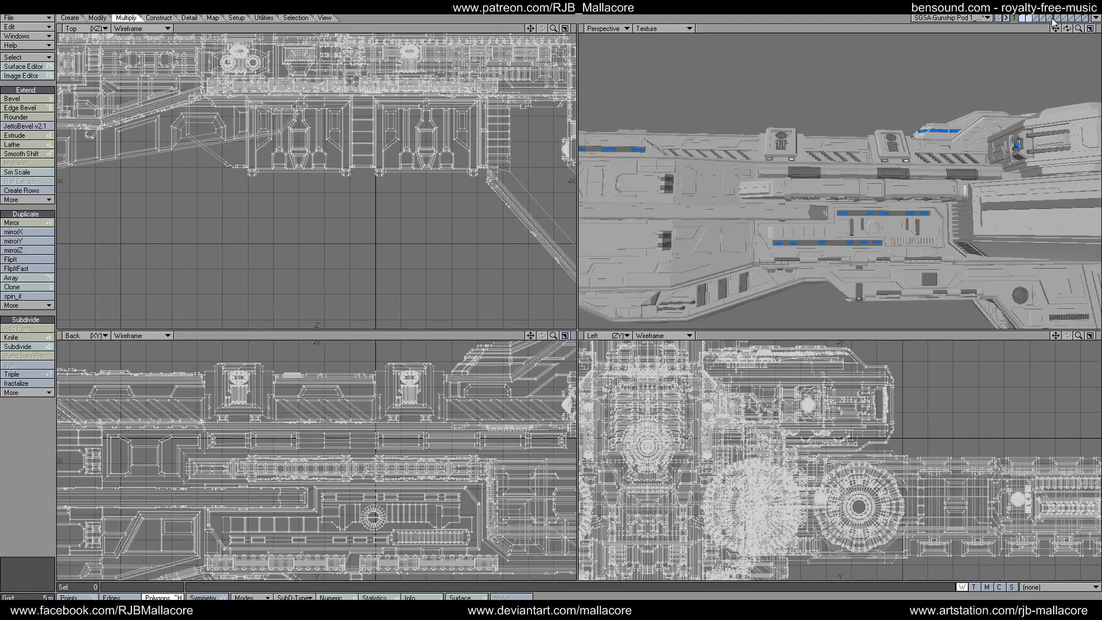
{"action": "left_click_drag", "start_coordinate": [1067, 28], "coordinate": [1048, 78]}
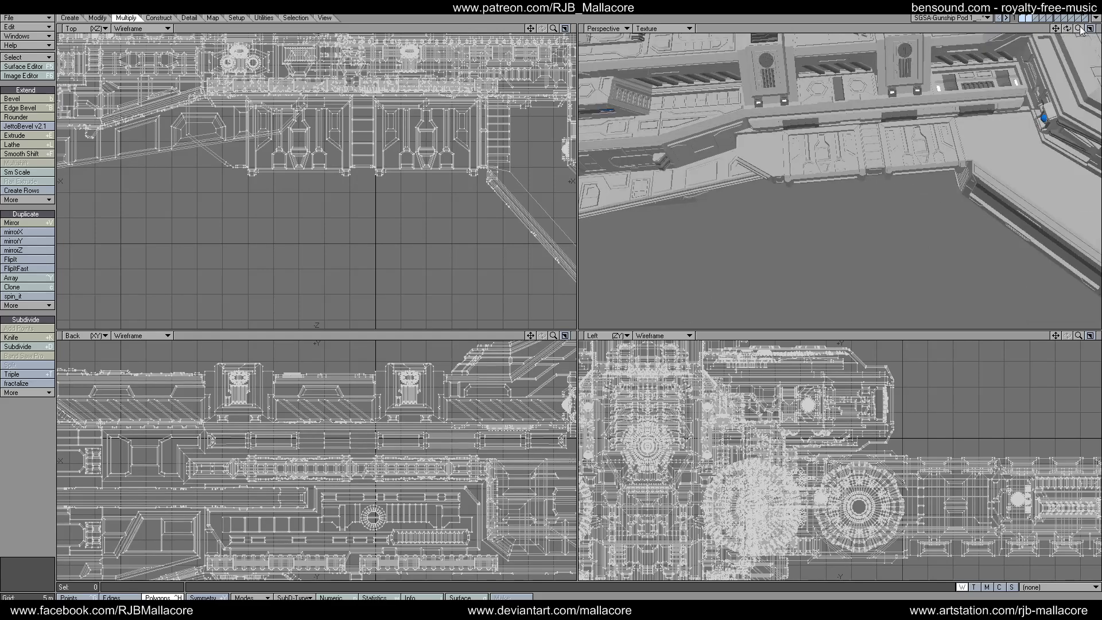
{"action": "mouse_move", "coordinate": [1079, 28]}
{"action": "left_mouse_down"}
{"action": "mouse_move", "coordinate": [1079, 63]}
{"action": "mouse_move", "coordinate": [1080, 30]}
{"action": "left_mouse_up"}
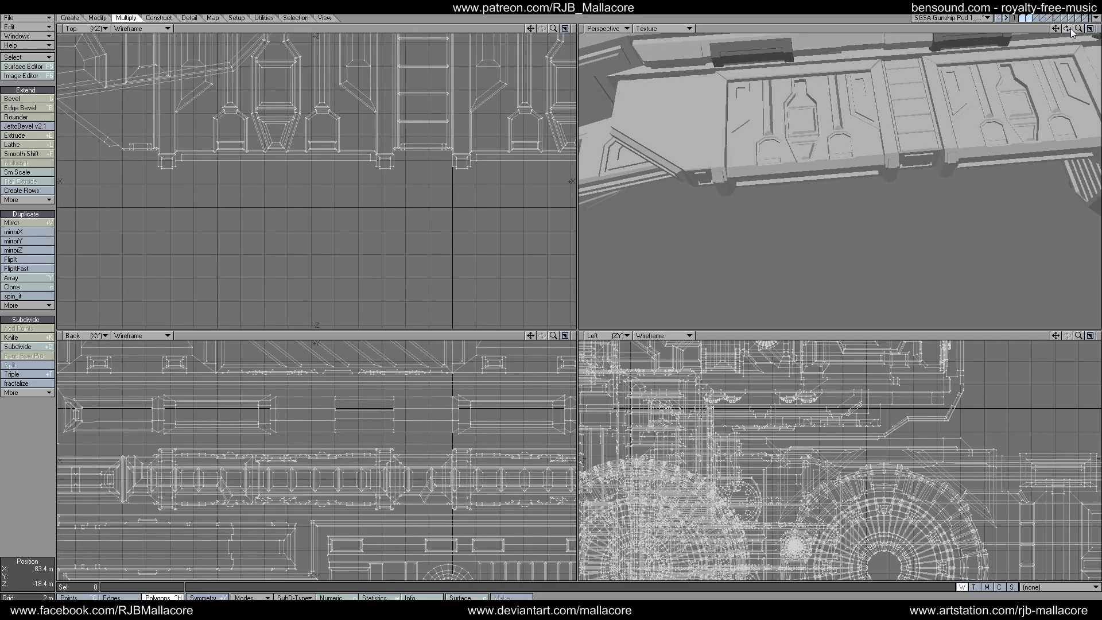
{"action": "mouse_move", "coordinate": [1068, 28]}
{"action": "left_mouse_down"}
{"action": "mouse_move", "coordinate": [1068, 52]}
{"action": "mouse_move", "coordinate": [1045, 32]}
{"action": "mouse_move", "coordinate": [1065, 41]}
{"action": "mouse_move", "coordinate": [1066, 30]}
{"action": "left_mouse_up"}
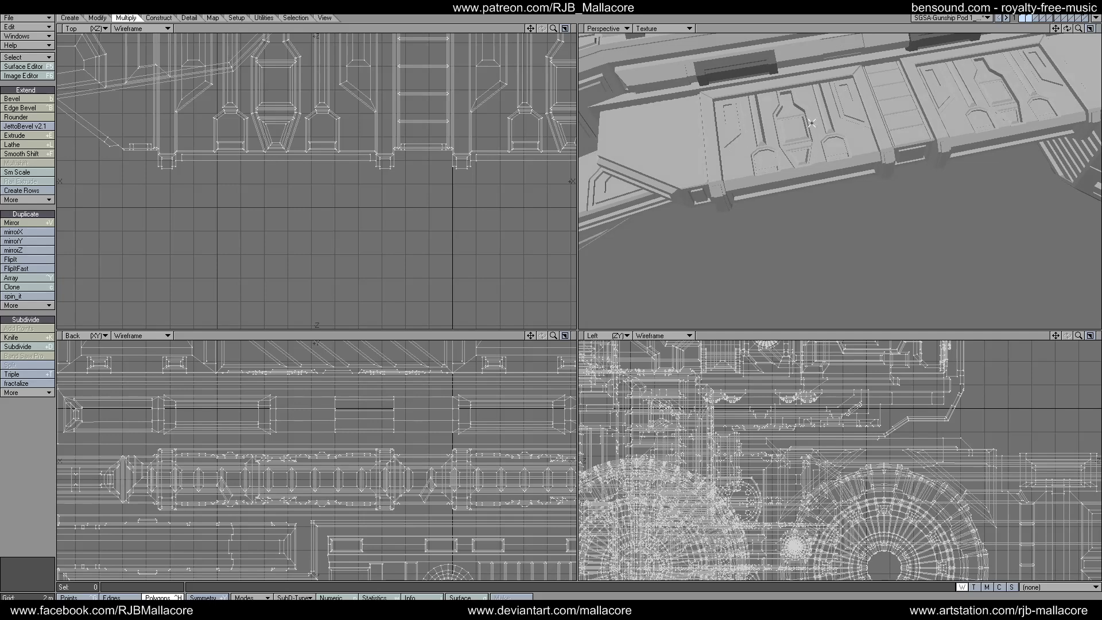
- Add the tenth layer to examine its domes on the arm against the hull, and return to only the second layer
{"action": "left_click", "coordinate": [1080, 20], "text": "shift"}
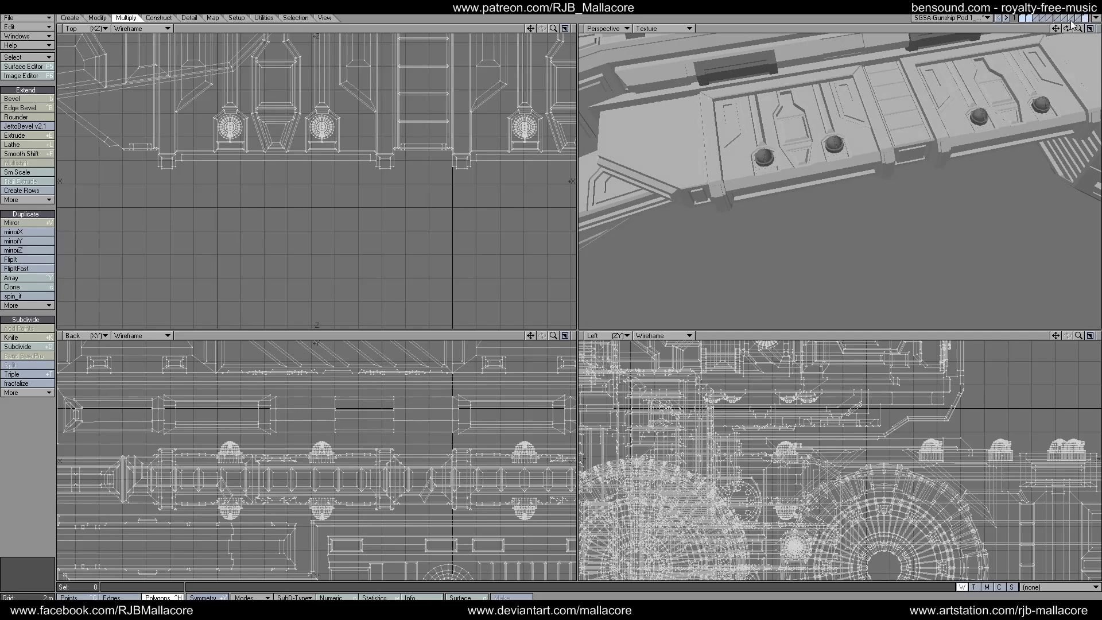
{"action": "left_click_drag", "start_coordinate": [1066, 28], "coordinate": [1071, 60]}
{"action": "left_click_drag", "start_coordinate": [1067, 28], "coordinate": [1094, 38]}
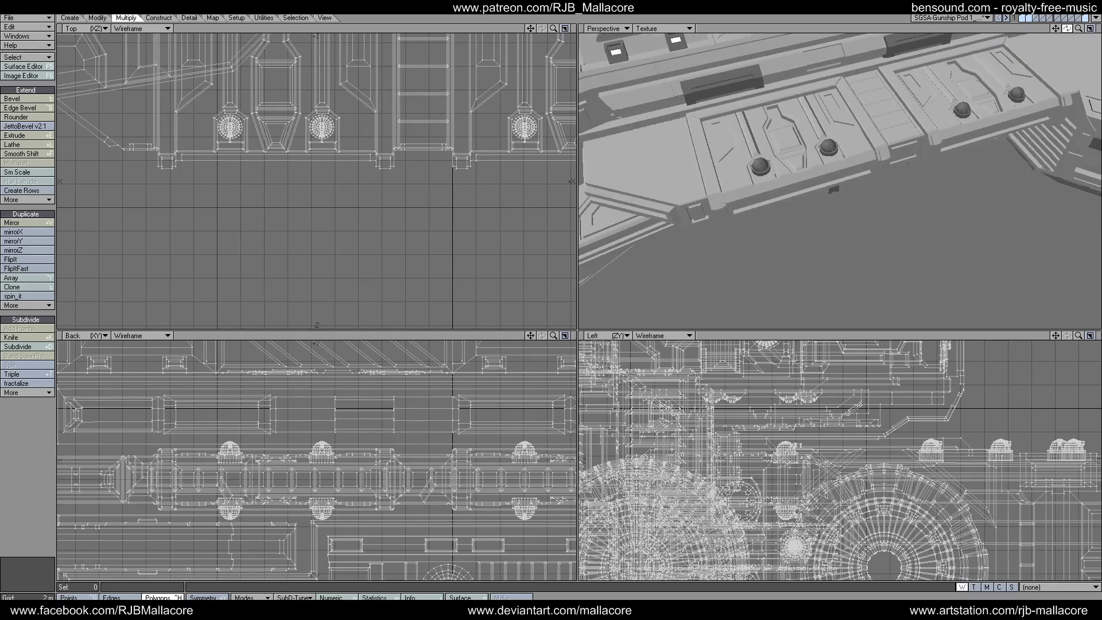
{"action": "mouse_move", "coordinate": [1067, 29]}
{"action": "left_mouse_down"}
{"action": "mouse_move", "coordinate": [1068, 9]}
{"action": "mouse_move", "coordinate": [1080, 28]}
{"action": "mouse_move", "coordinate": [1066, 28]}
{"action": "mouse_move", "coordinate": [1072, 63]}
{"action": "mouse_move", "coordinate": [1074, 29]}
{"action": "mouse_move", "coordinate": [1053, 23]}
{"action": "left_mouse_up"}
{"action": "left_click", "coordinate": [1028, 18]}
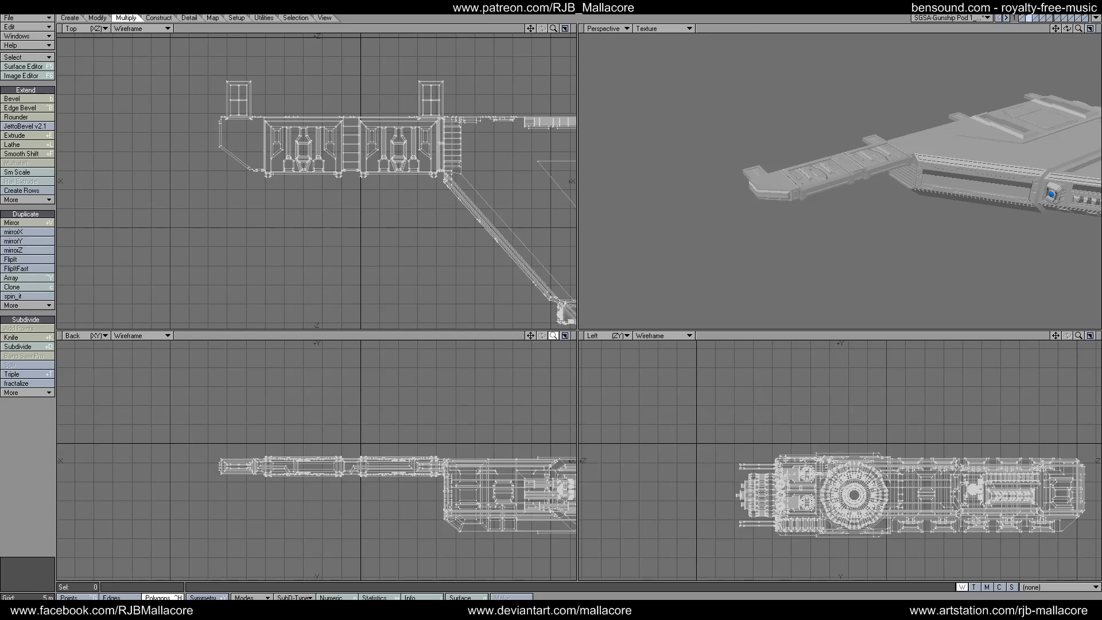
- Select the four long narrow bevel polygons along the arm's outer edge, above and below, and inset them 200 mm with Multishift
{"action": "left_click_drag", "start_coordinate": [554, 335], "coordinate": [560, 335]}
{"action": "left_click", "coordinate": [799, 187]}
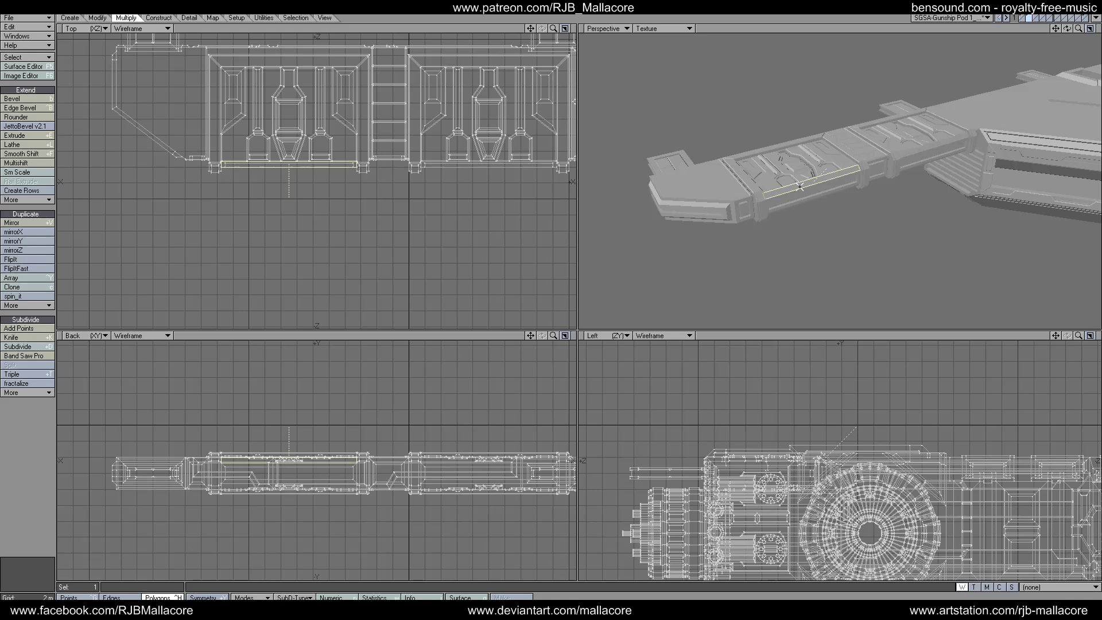
{"action": "left_click", "coordinate": [908, 153]}
{"action": "left_click_drag", "start_coordinate": [1067, 28], "coordinate": [1012, 117]}
{"action": "left_click", "coordinate": [925, 222]}
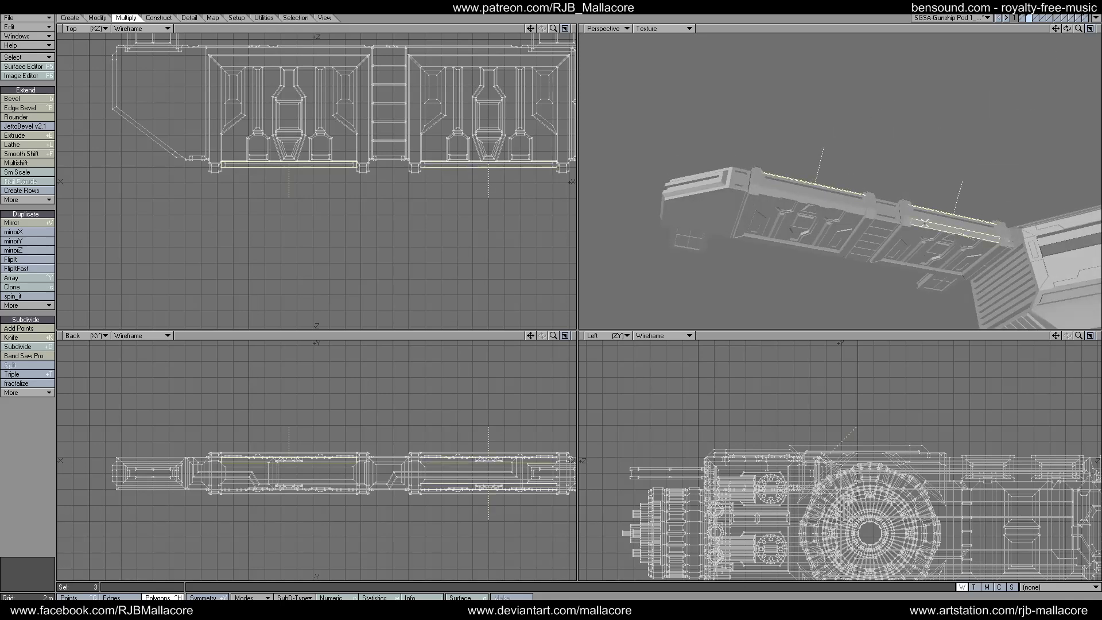
{"action": "left_click", "coordinate": [812, 201]}
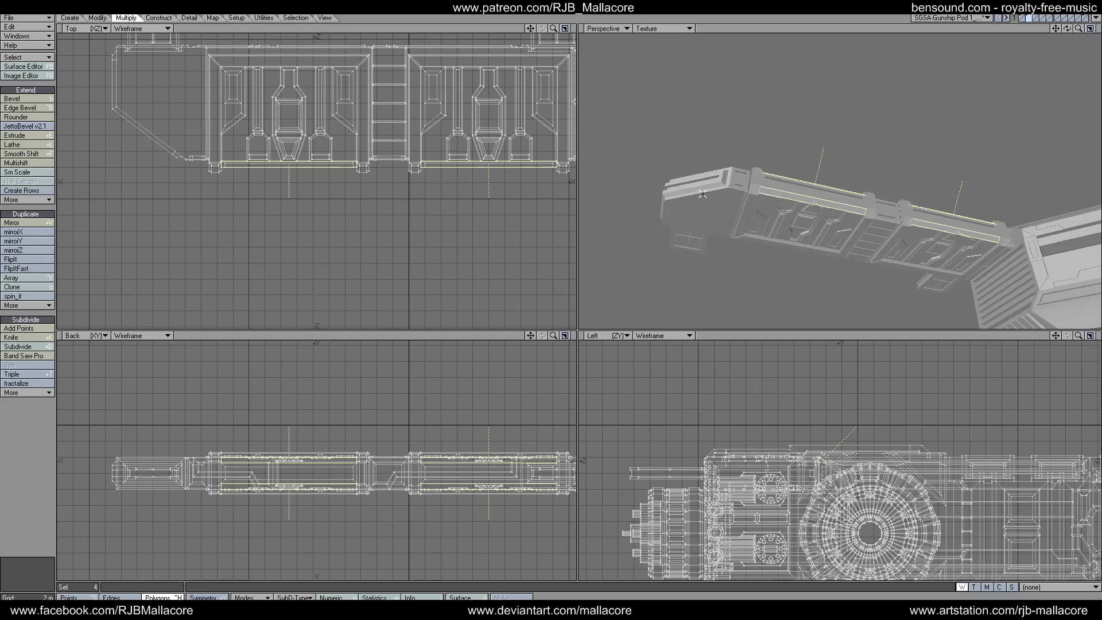
{"action": "left_click", "coordinate": [28, 165]}
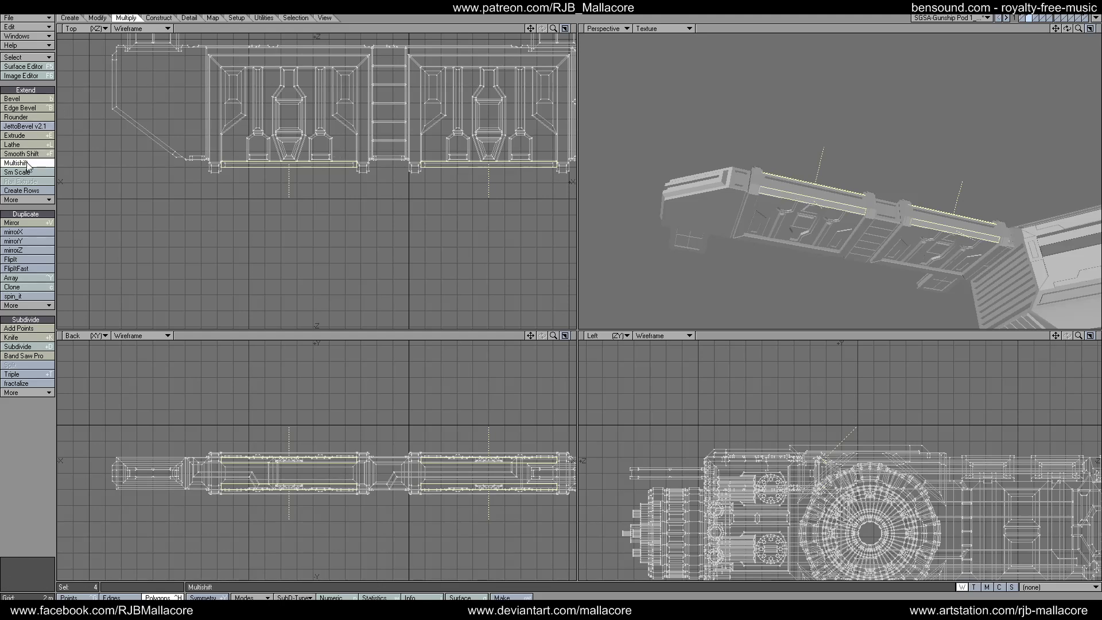
{"action": "key", "text": "n"}
{"action": "key", "text": "BackSpace"}
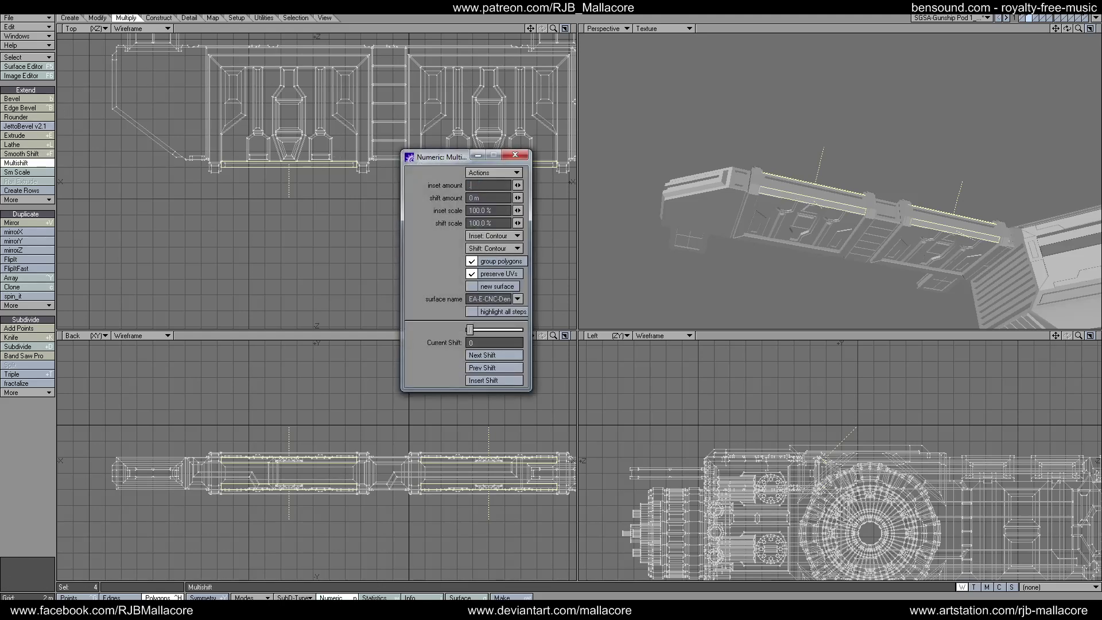
{"action": "key", "text": "Tab"}
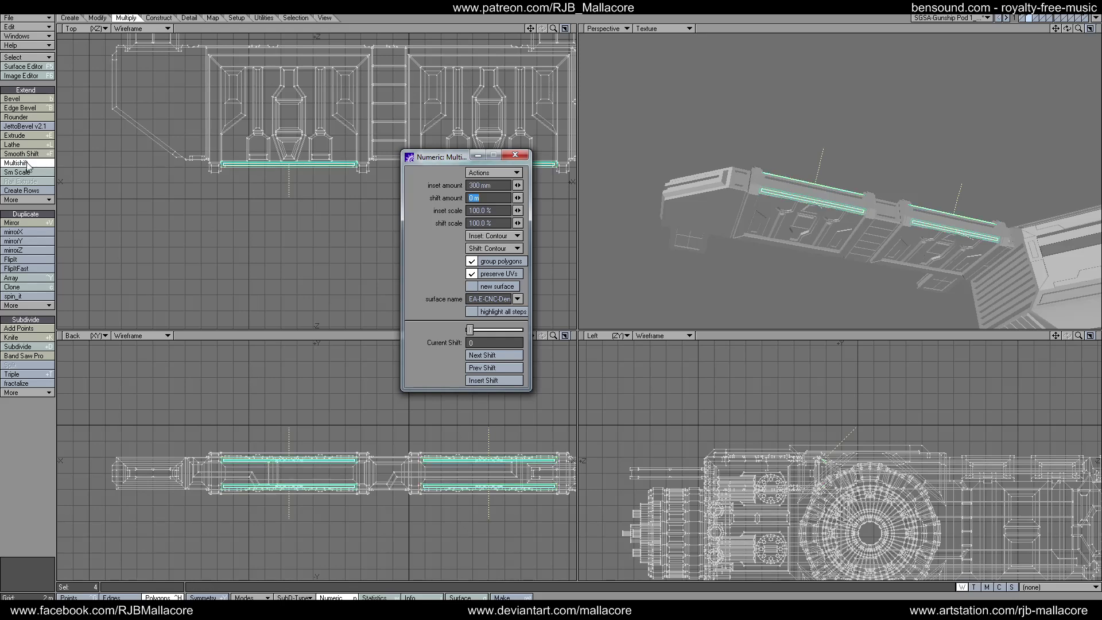
{"action": "left_click", "coordinate": [471, 185]}
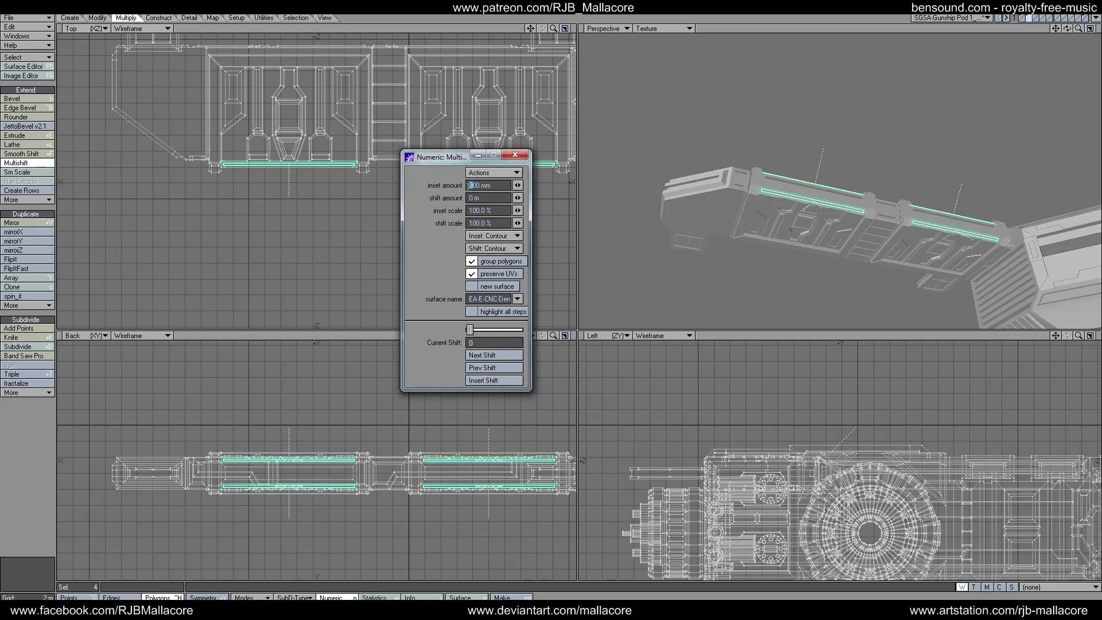
{"action": "key", "text": "Tab"}
{"action": "left_click", "coordinate": [515, 155]}
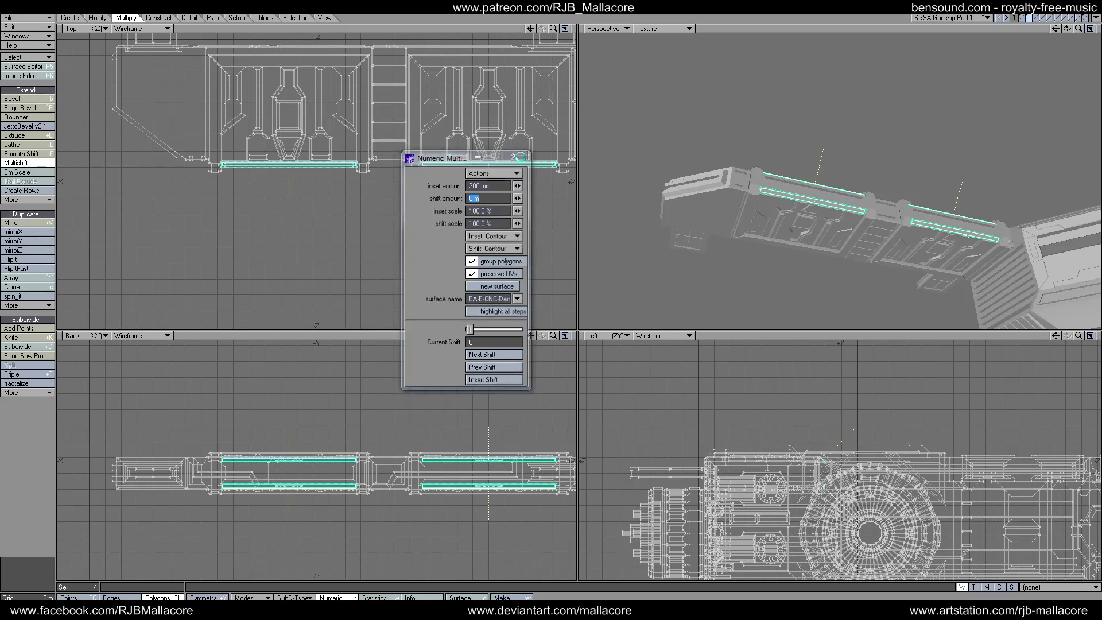
- Apply a Multishift shift of 100 mm with zero inset to the four narrow strips and clear the selection
{"action": "left_click", "coordinate": [46, 164]}
{"action": "left_click", "coordinate": [48, 163]}
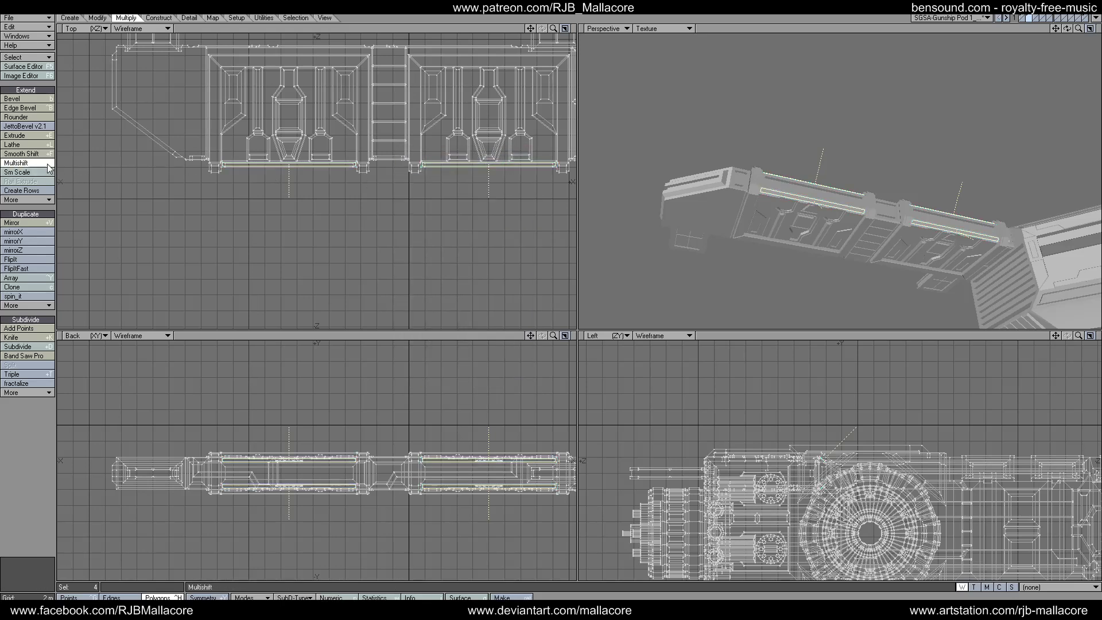
{"action": "type", "text": "n100"}
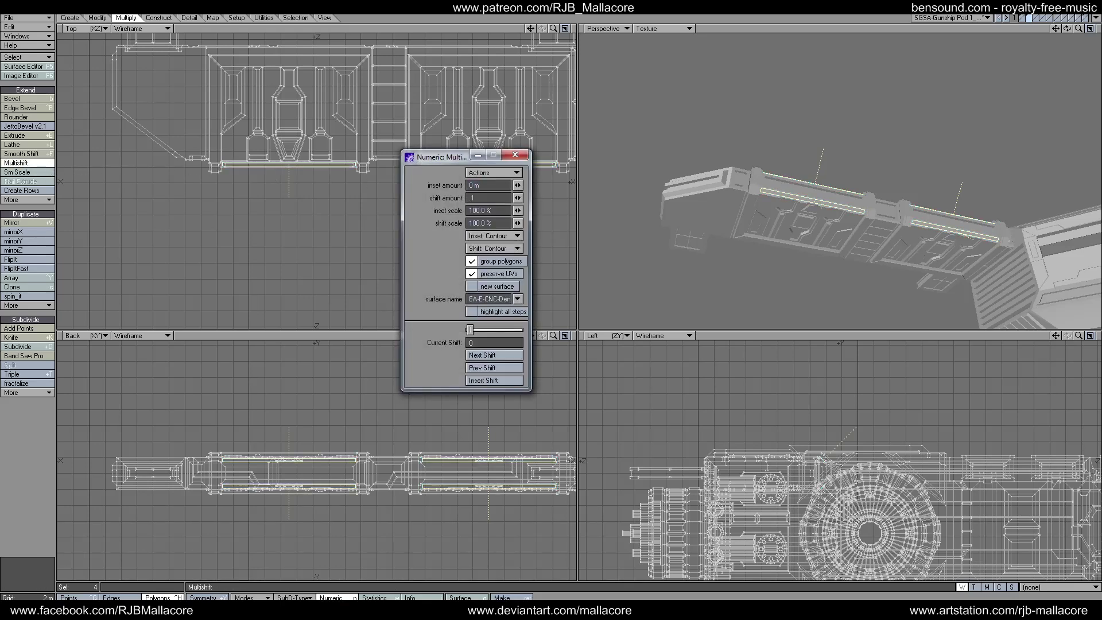
{"action": "key", "text": "Tab"}
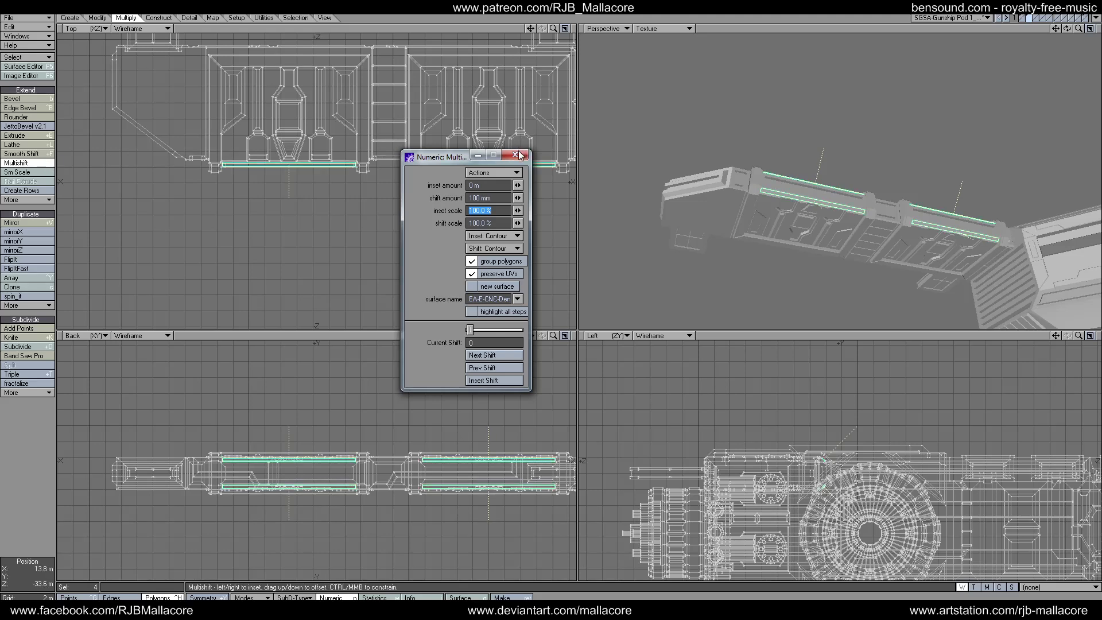
{"action": "left_click", "coordinate": [514, 155]}
{"action": "key", "text": "space"}
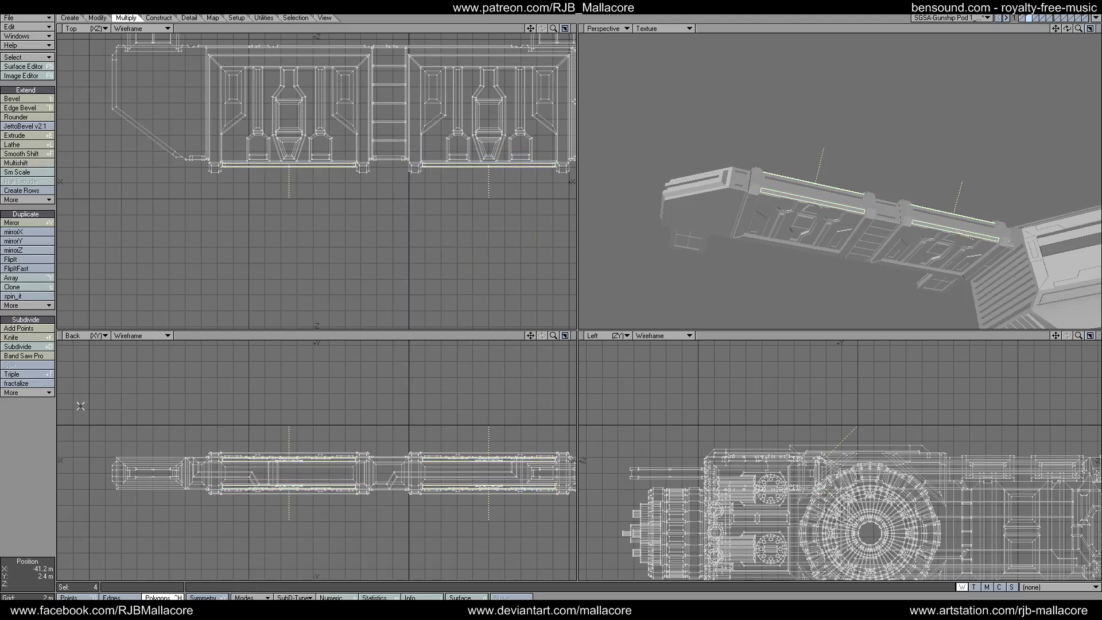
{"action": "left_click", "coordinate": [46, 423]}
- Cut the two long outer side faces from the arm and paste them into the empty third layer
{"action": "left_click", "coordinate": [801, 188]}
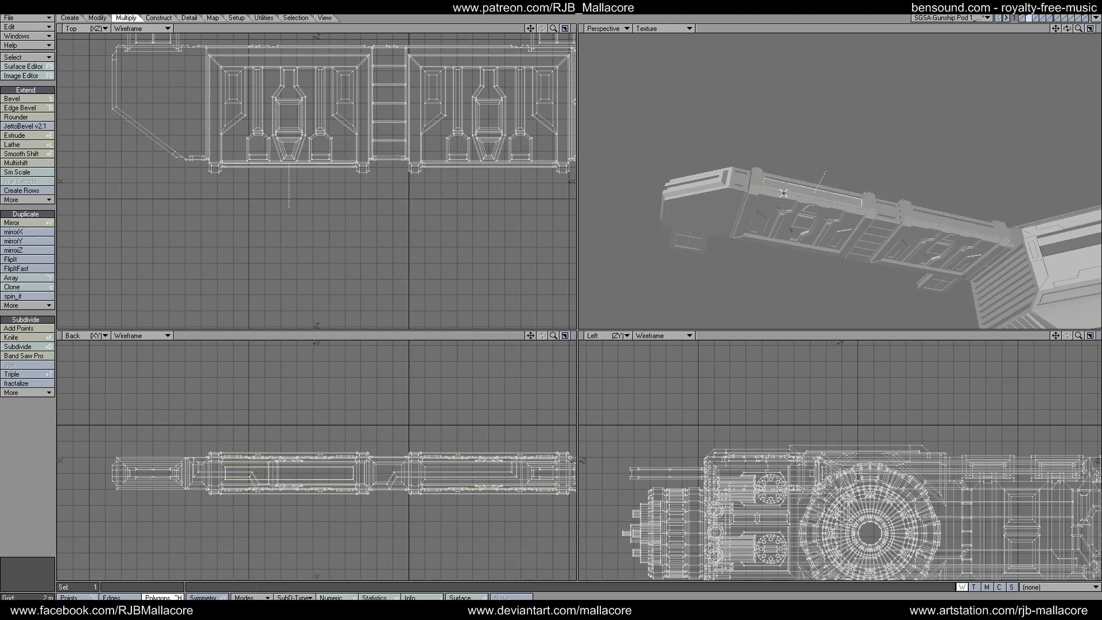
{"action": "left_click_drag", "start_coordinate": [1067, 29], "coordinate": [1055, 77]}
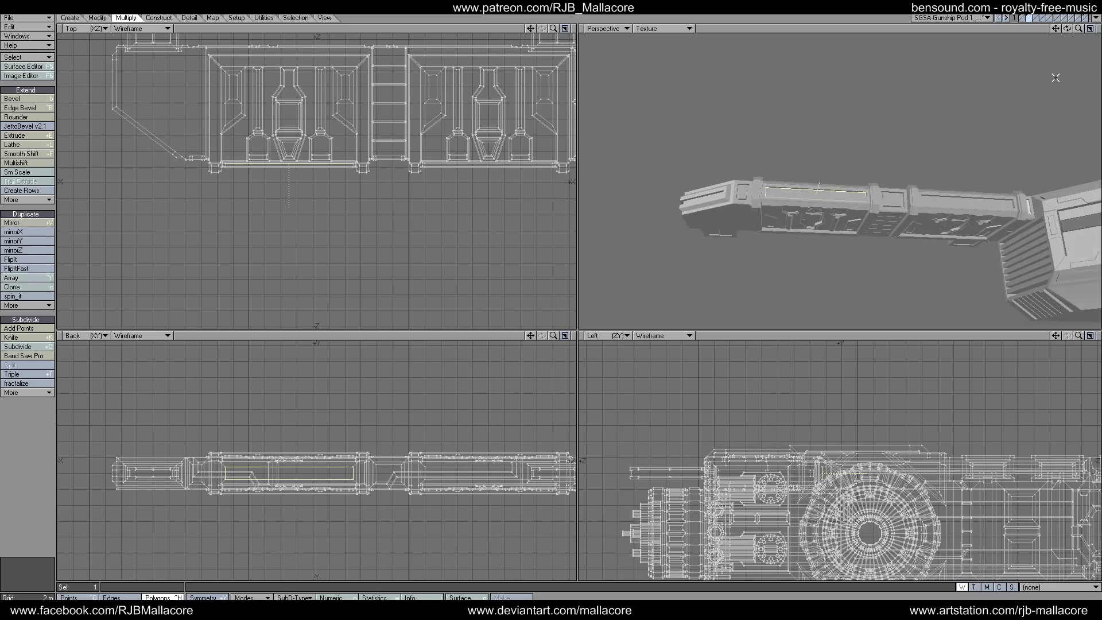
{"action": "left_click", "coordinate": [983, 202]}
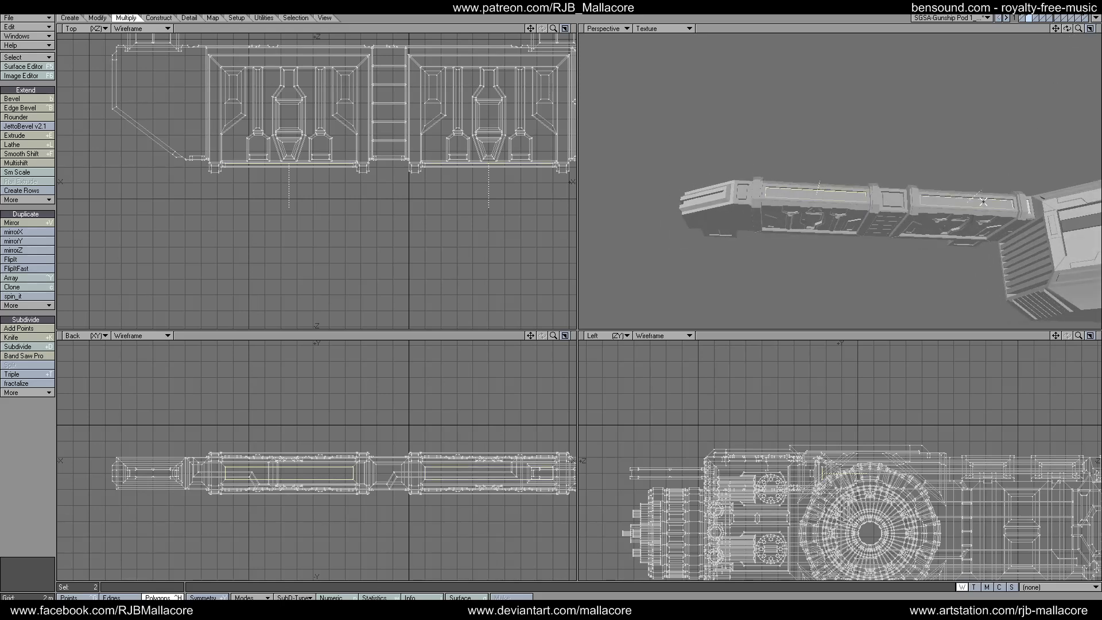
{"action": "left_click", "coordinate": [1035, 17]}
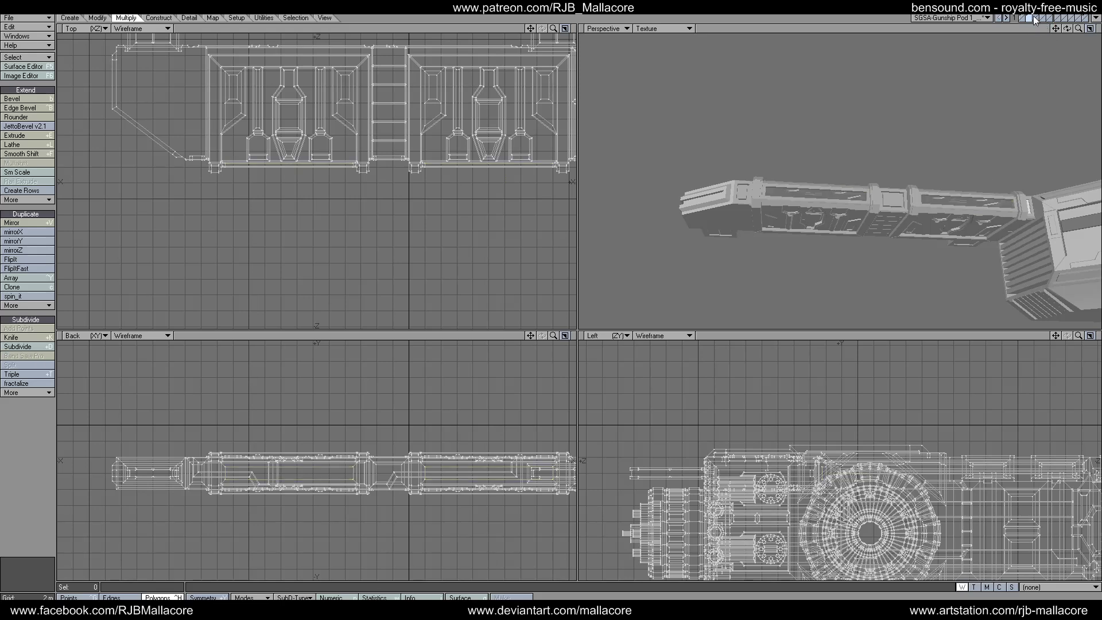
{"action": "key", "text": "ctrl+v"}
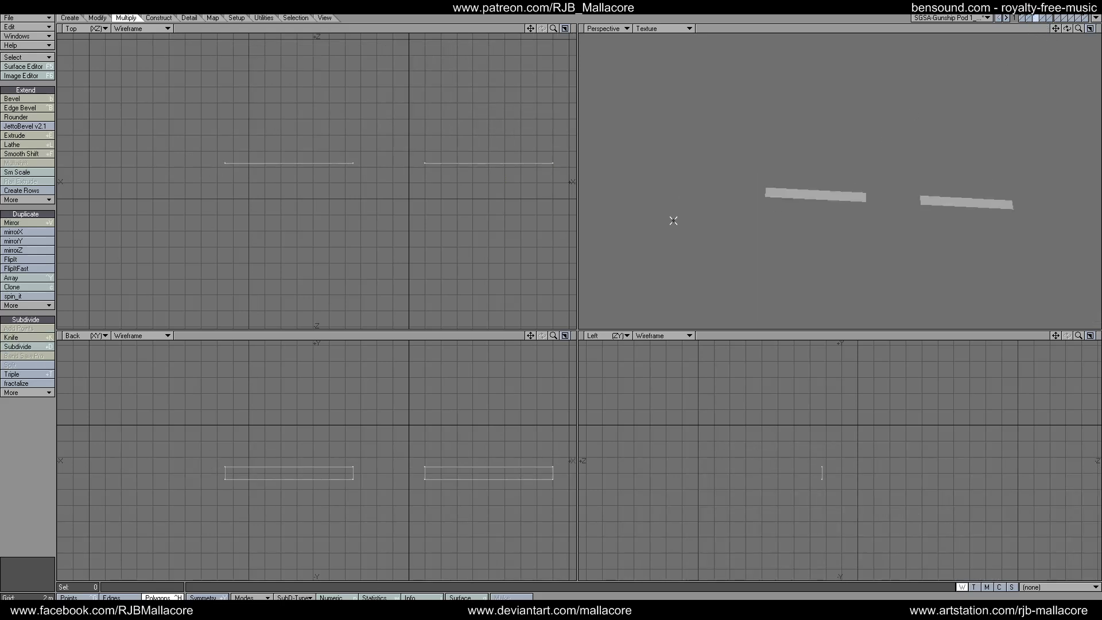
- Subdivide the side strip nearer the arm's tip with Band Saw Pro, using direction Odd and the Custom 2 preset
{"action": "left_click", "coordinate": [268, 478]}
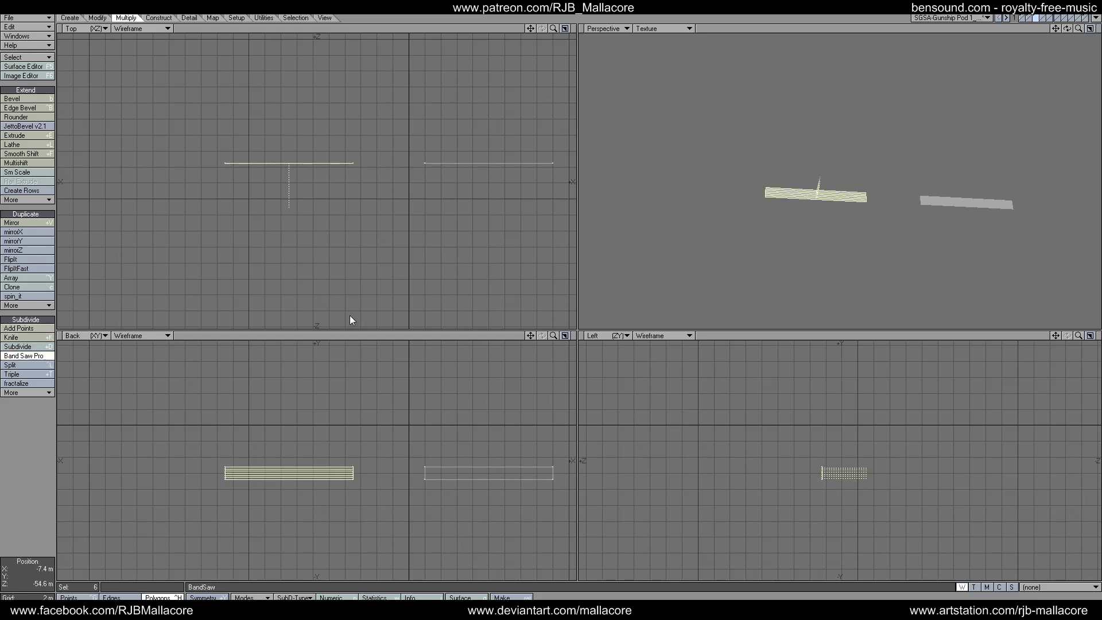
{"action": "key", "text": "n"}
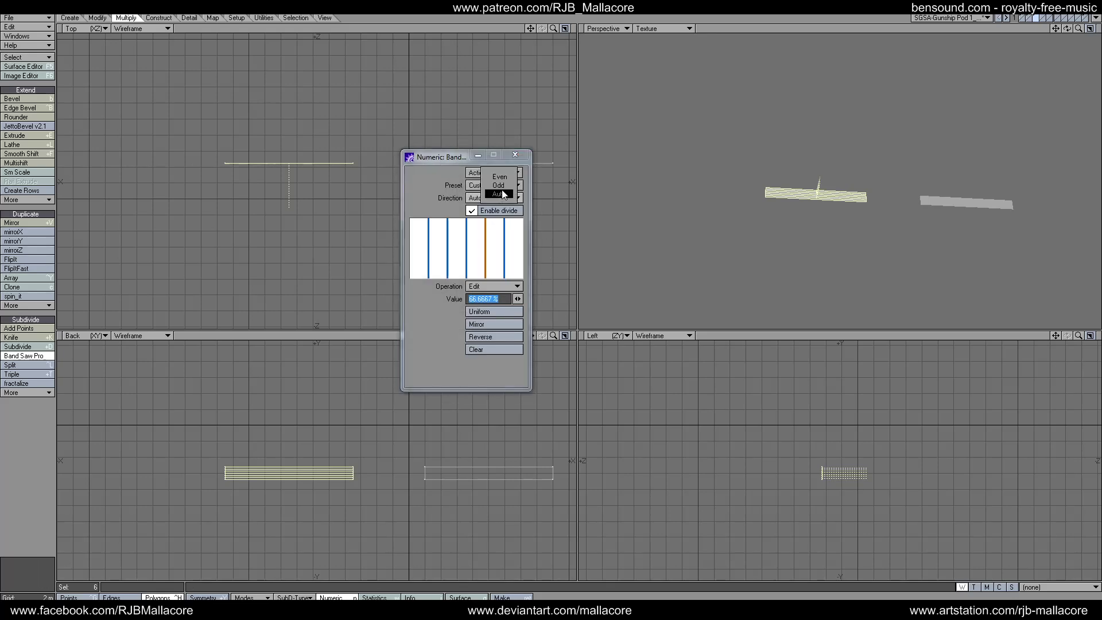
{"action": "left_click", "coordinate": [502, 185]}
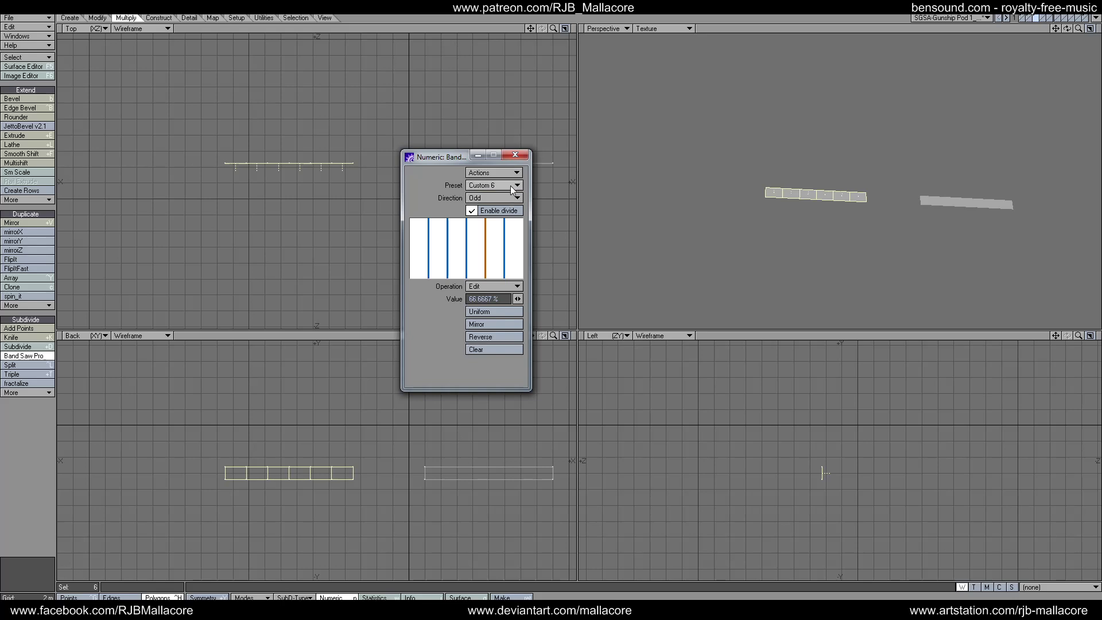
{"action": "left_click", "coordinate": [509, 185]}
{"action": "left_click", "coordinate": [523, 182]}
{"action": "left_click", "coordinate": [509, 185]}
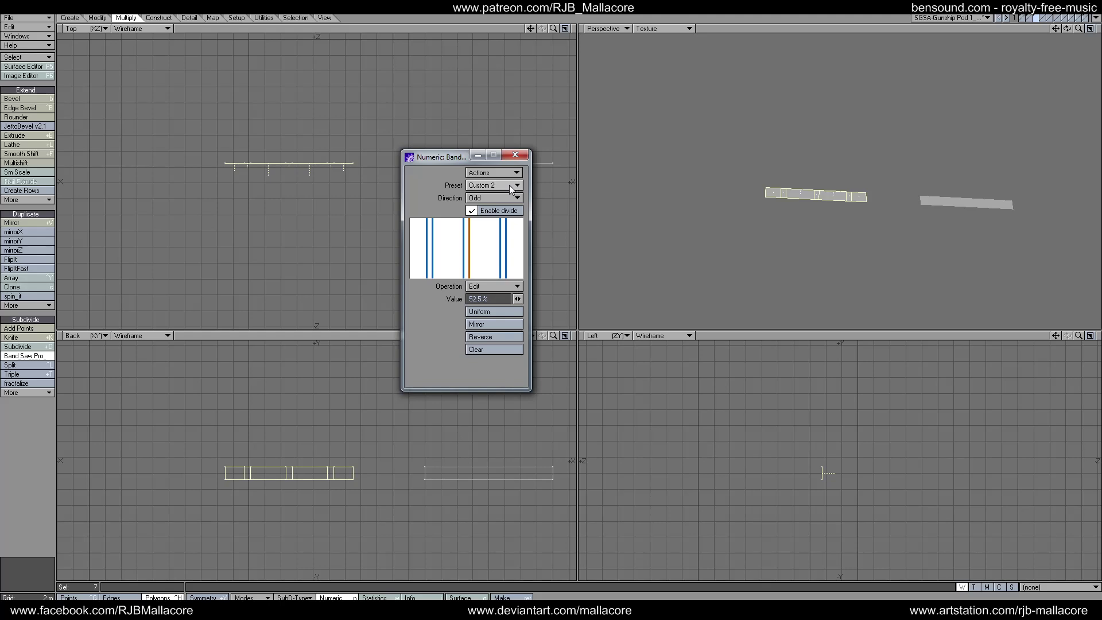
{"action": "left_click", "coordinate": [516, 156]}
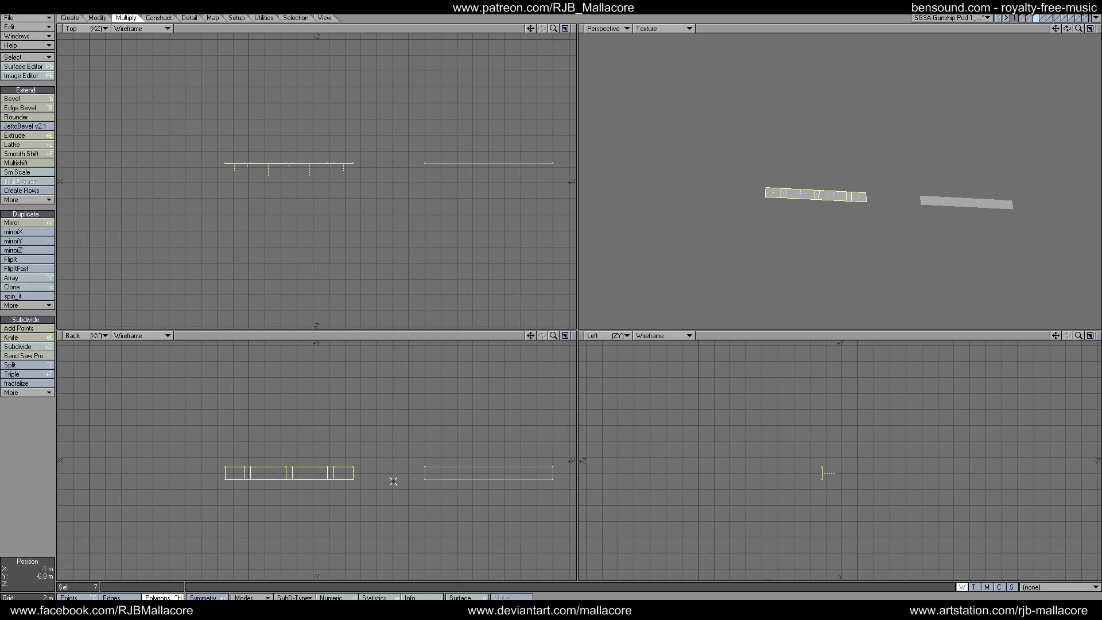
- Apply the same Custom 2 Band Saw Pro cuts to the other side strip and clear the selection
{"action": "left_click", "coordinate": [48, 474]}
{"action": "left_click", "coordinate": [474, 479]}
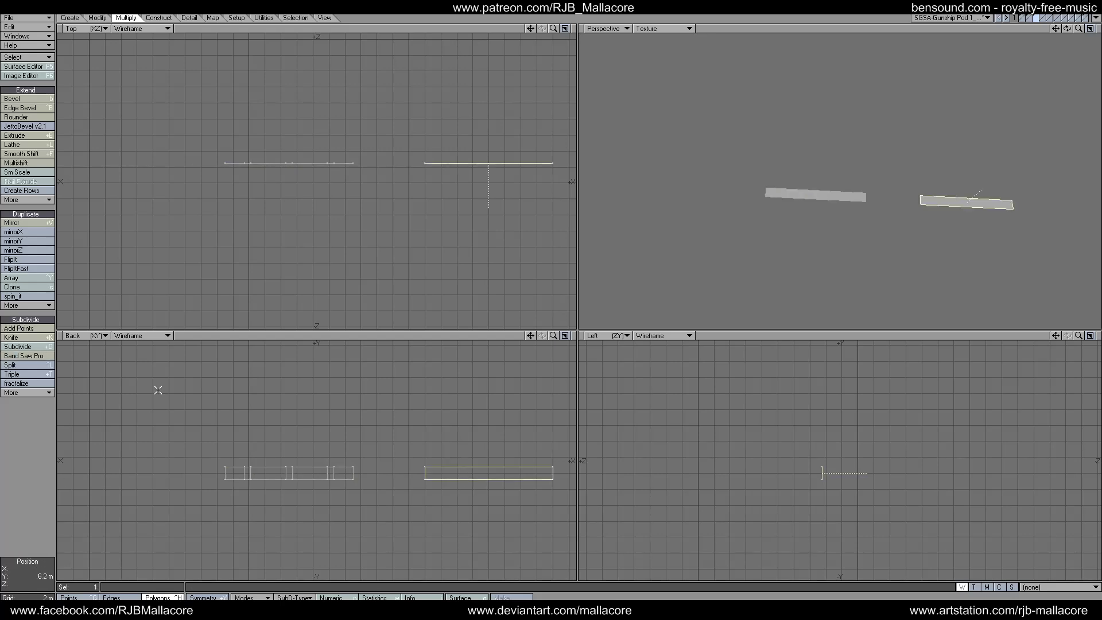
{"action": "left_click", "coordinate": [40, 356]}
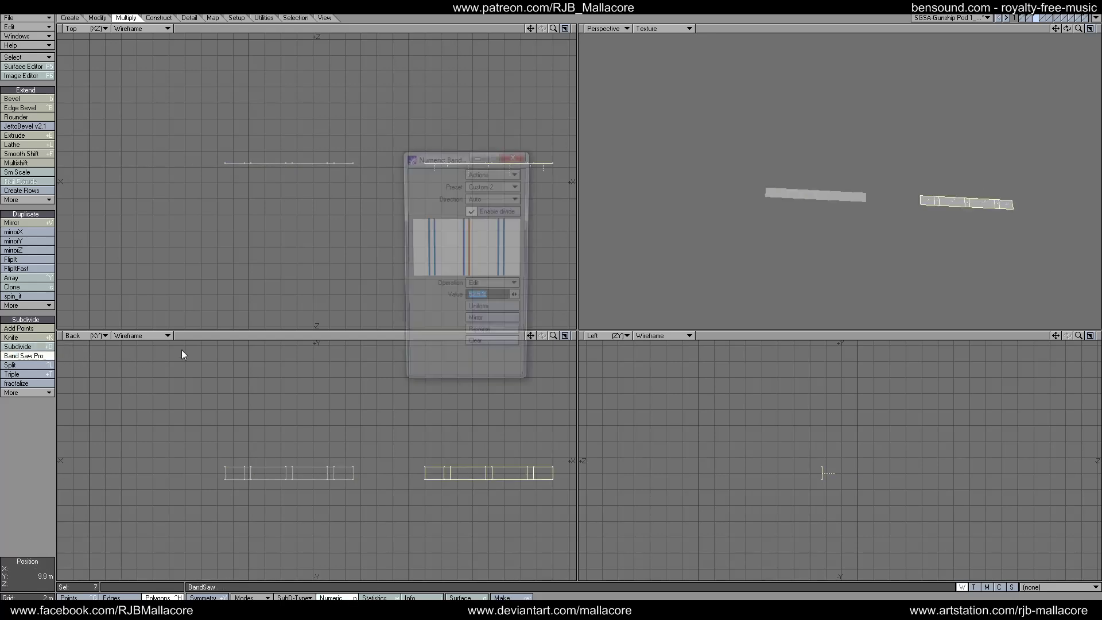
{"action": "left_click", "coordinate": [515, 154]}
{"action": "key", "text": "space"}
{"action": "left_click", "coordinate": [45, 458]}
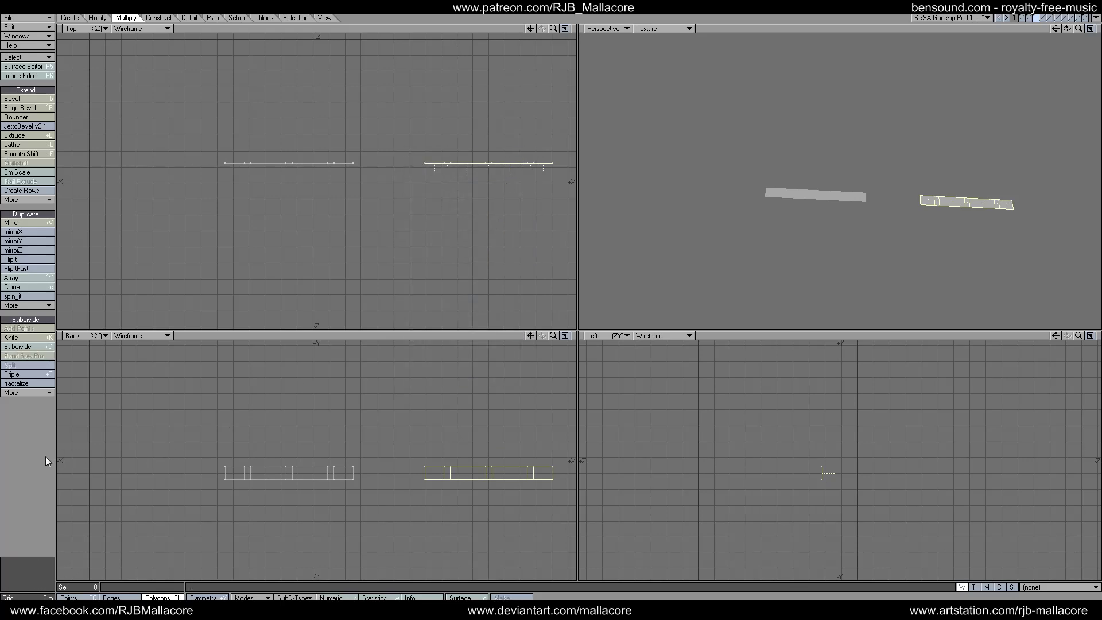
- Multishift the six narrow divider polygons across both strips with 200 mm inset and 200 mm shift, and clear the selection
{"action": "left_click", "coordinate": [246, 467]}
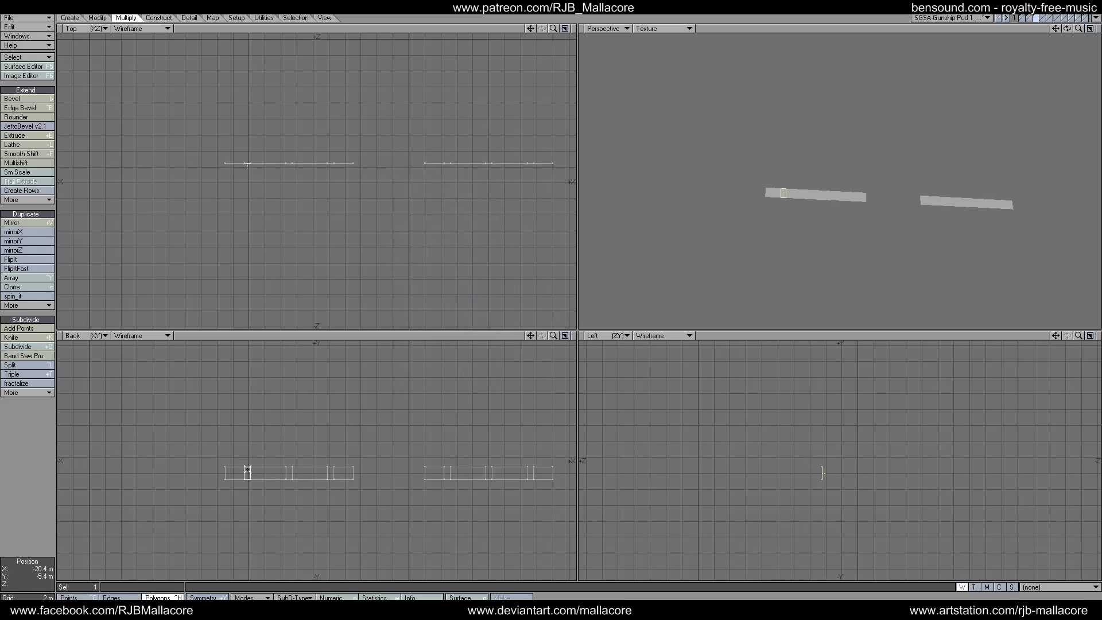
{"action": "left_click", "coordinate": [292, 469]}
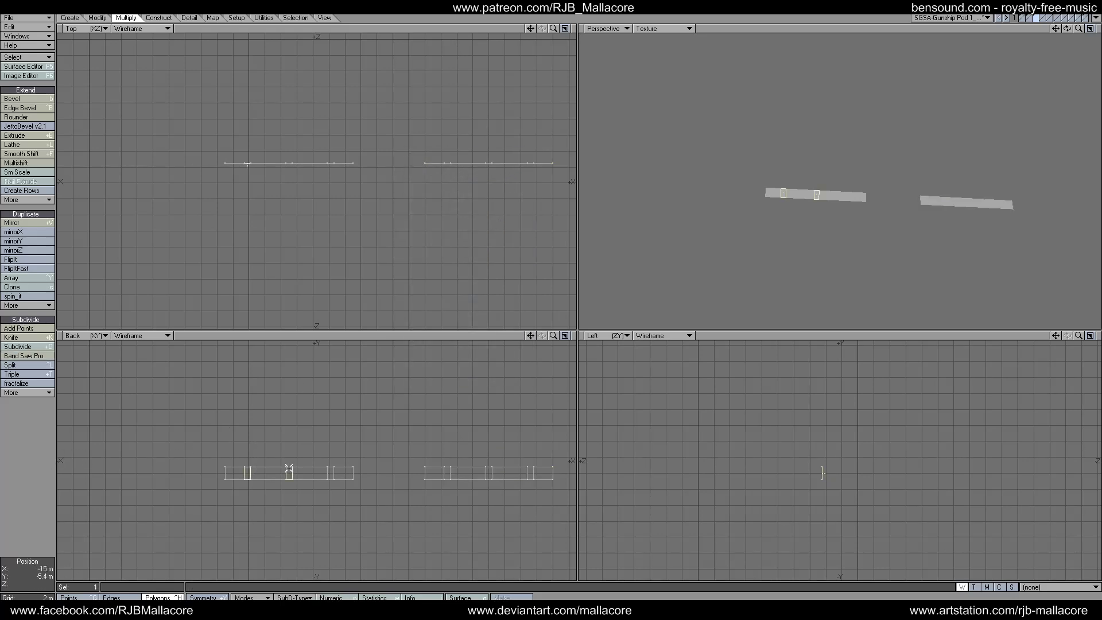
{"action": "left_click", "coordinate": [332, 465]}
{"action": "left_click", "coordinate": [447, 468]}
{"action": "left_click", "coordinate": [488, 466]}
{"action": "left_click", "coordinate": [532, 468]}
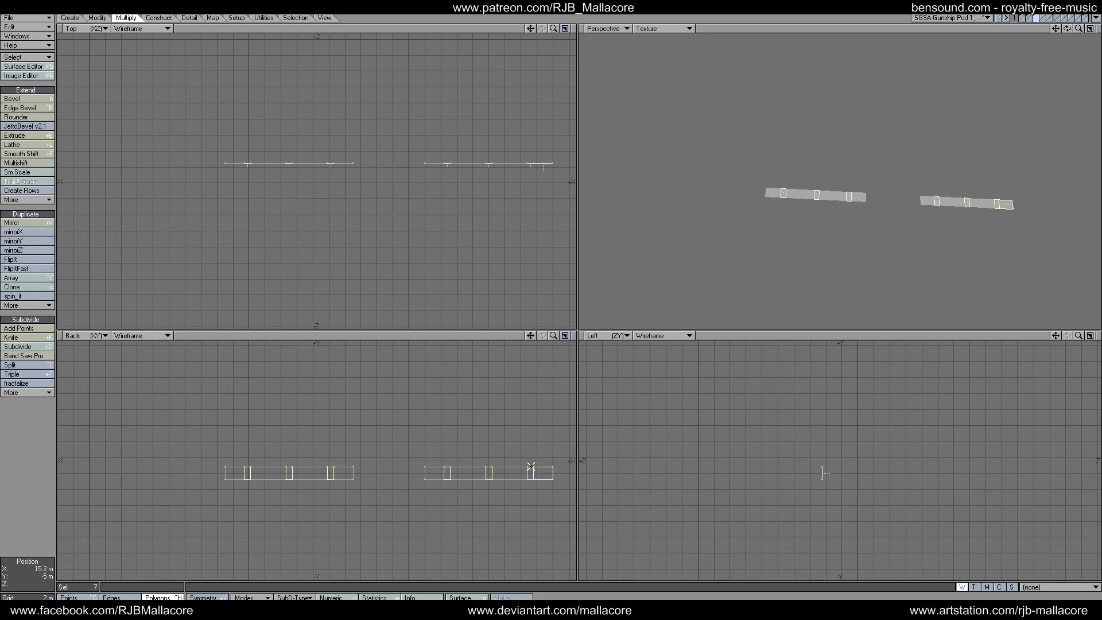
{"action": "left_click", "coordinate": [10, 163]}
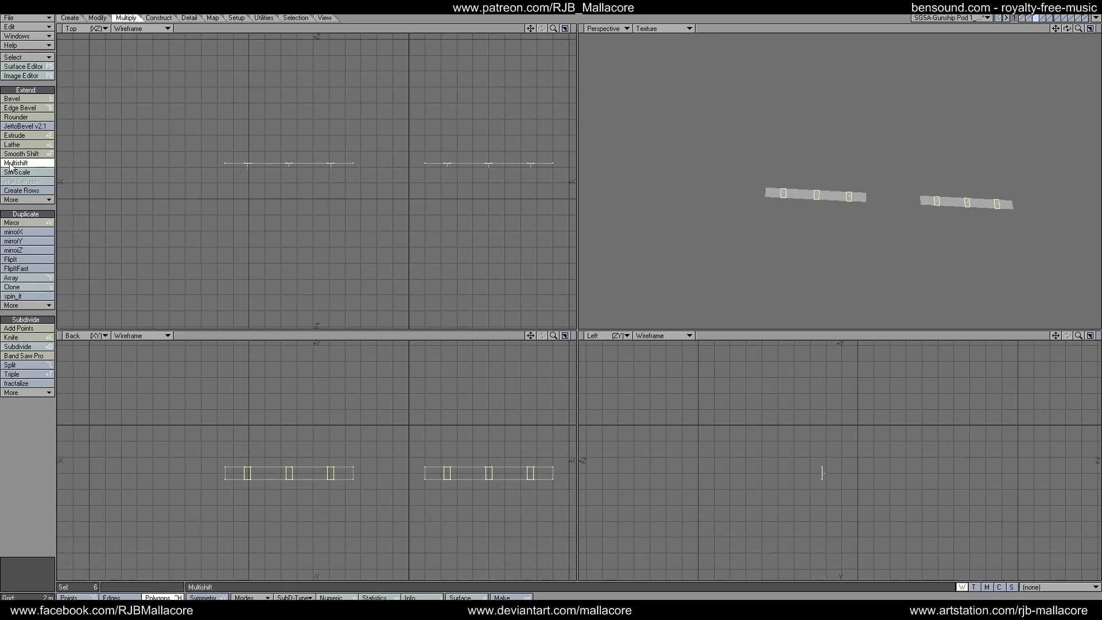
{"action": "type", "text": "n200mm"}
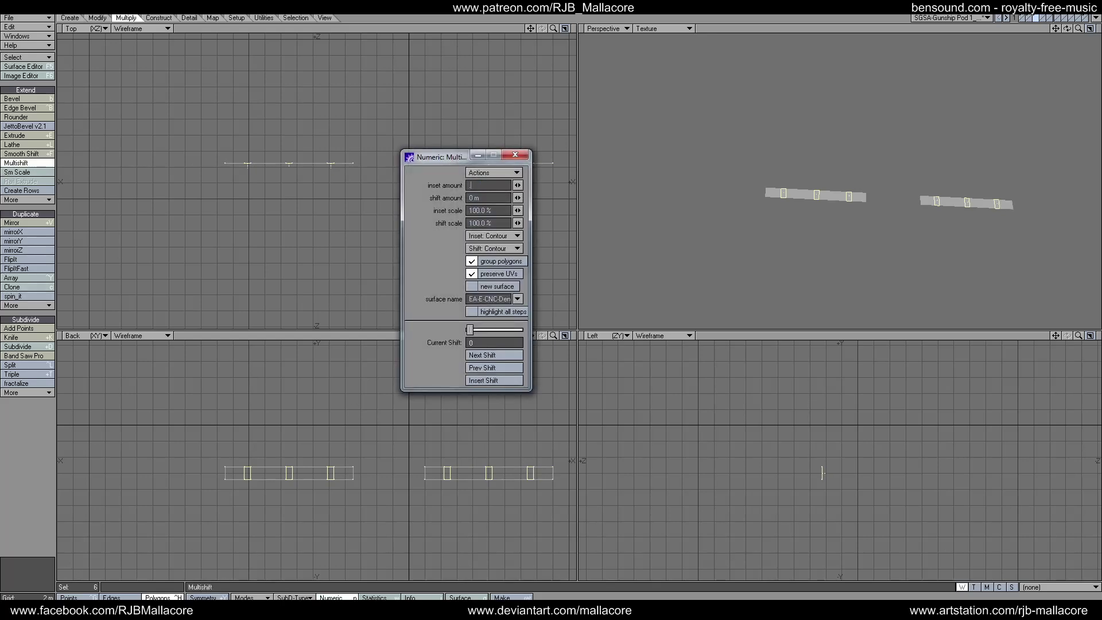
{"action": "key", "text": "Tab"}
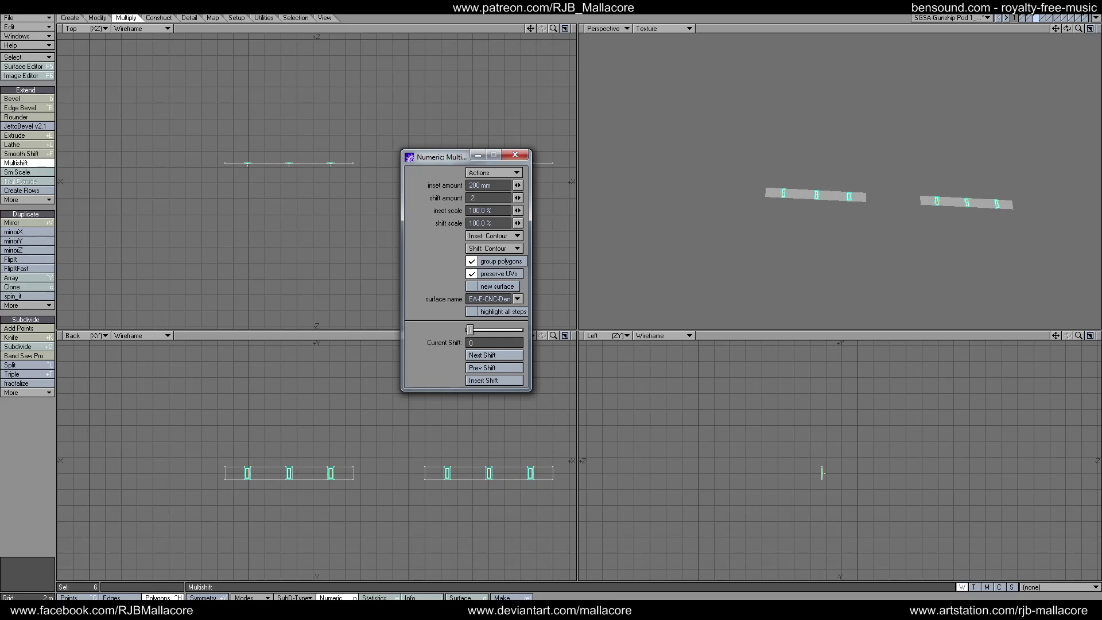
{"action": "type", "text": ".2"}
{"action": "key", "text": "Tab"}
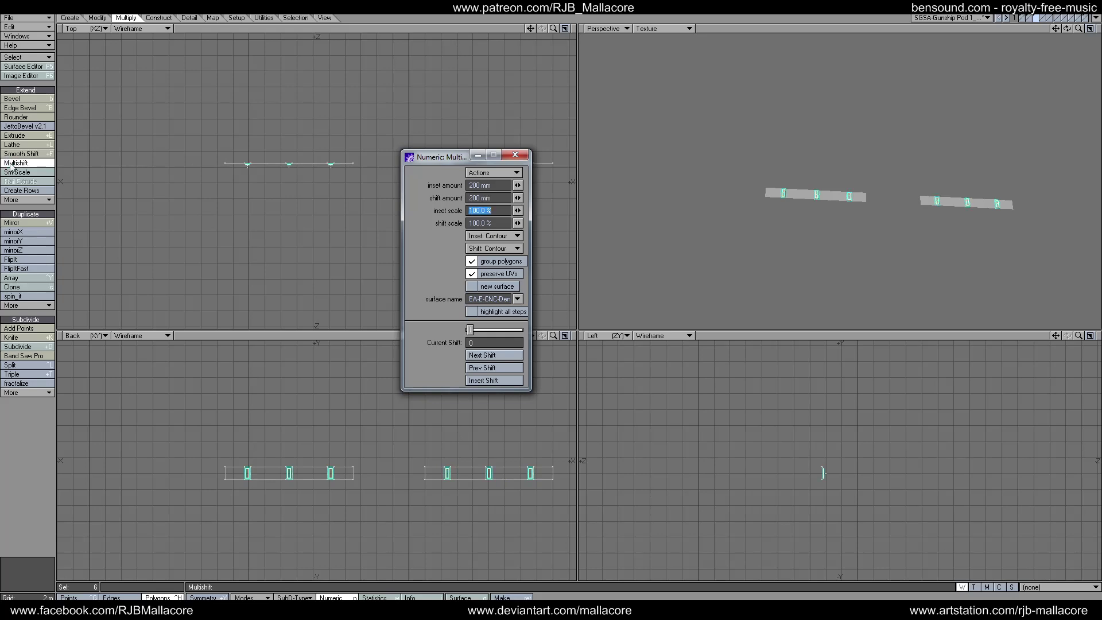
{"action": "left_click", "coordinate": [514, 156]}
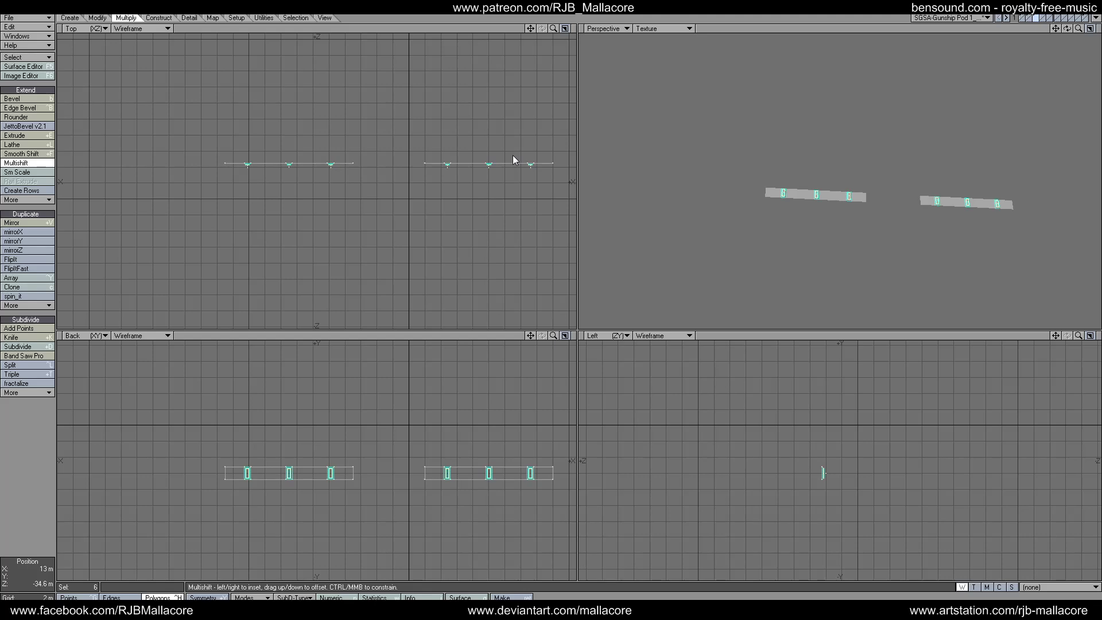
{"action": "key", "text": "space"}
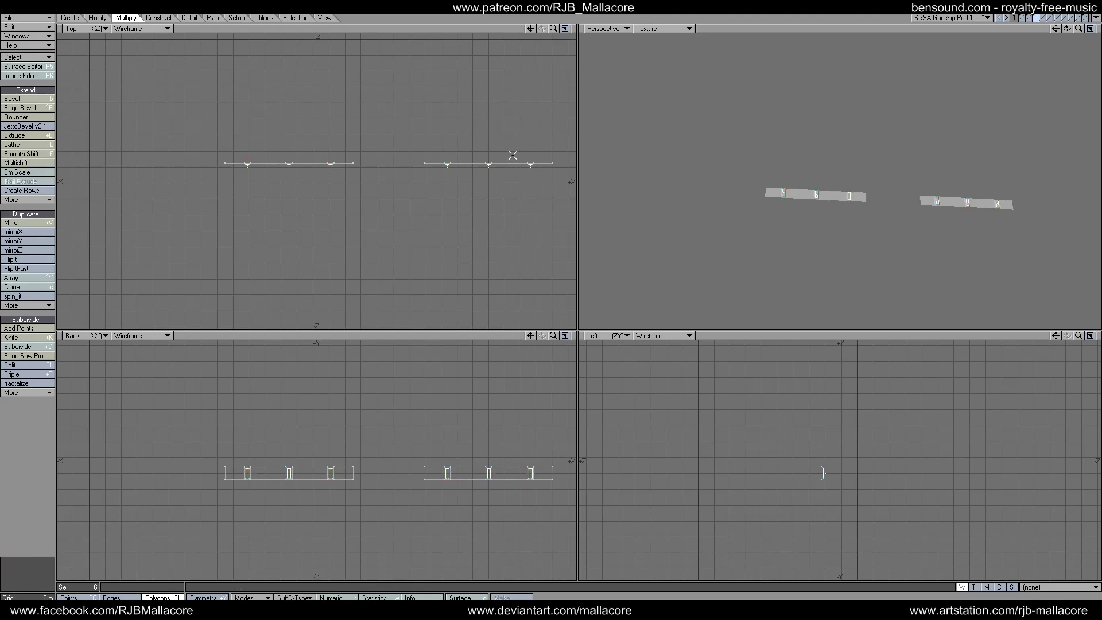
{"action": "left_click", "coordinate": [26, 475]}
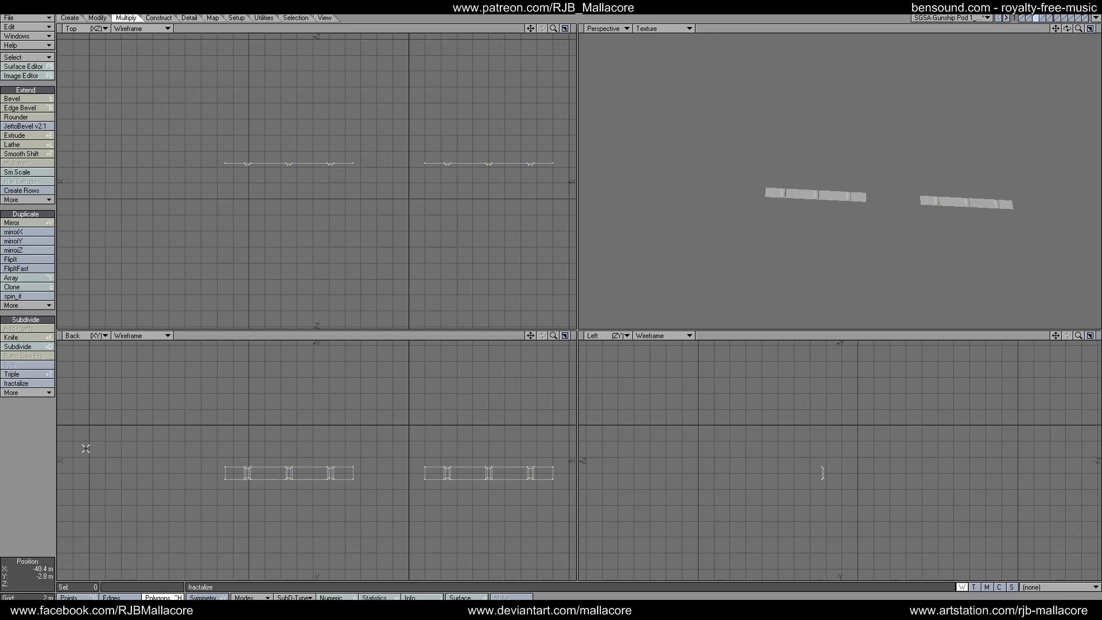
- Select the four long panels between the raised dividers on both strips and inset them 200 mm with Multishift
{"action": "left_click", "coordinate": [259, 475]}
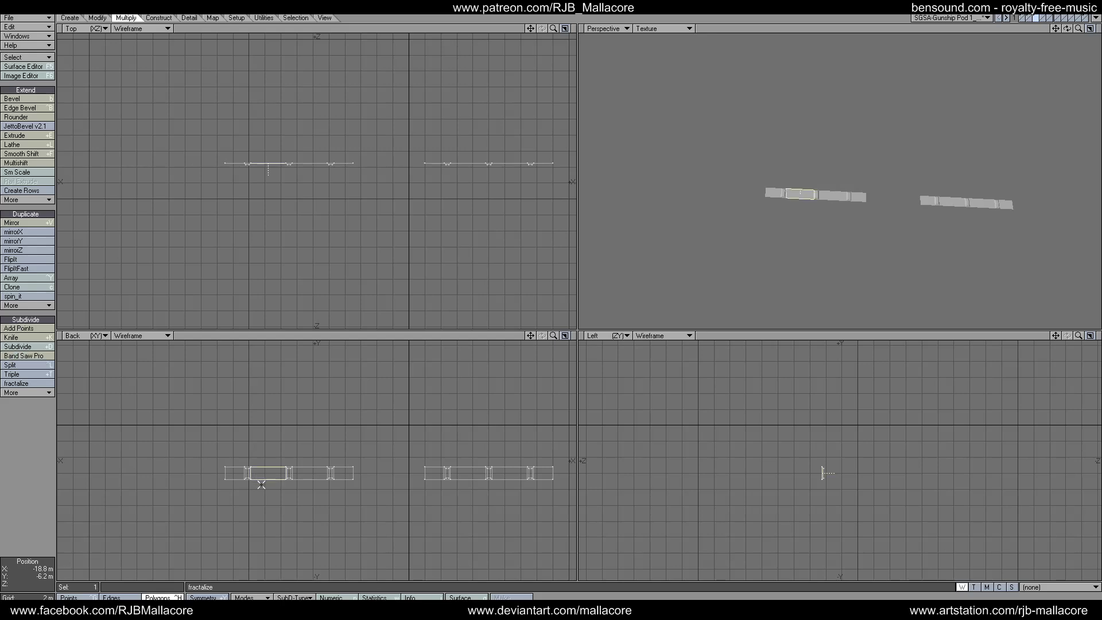
{"action": "left_click", "coordinate": [308, 480]}
{"action": "left_click", "coordinate": [467, 477]}
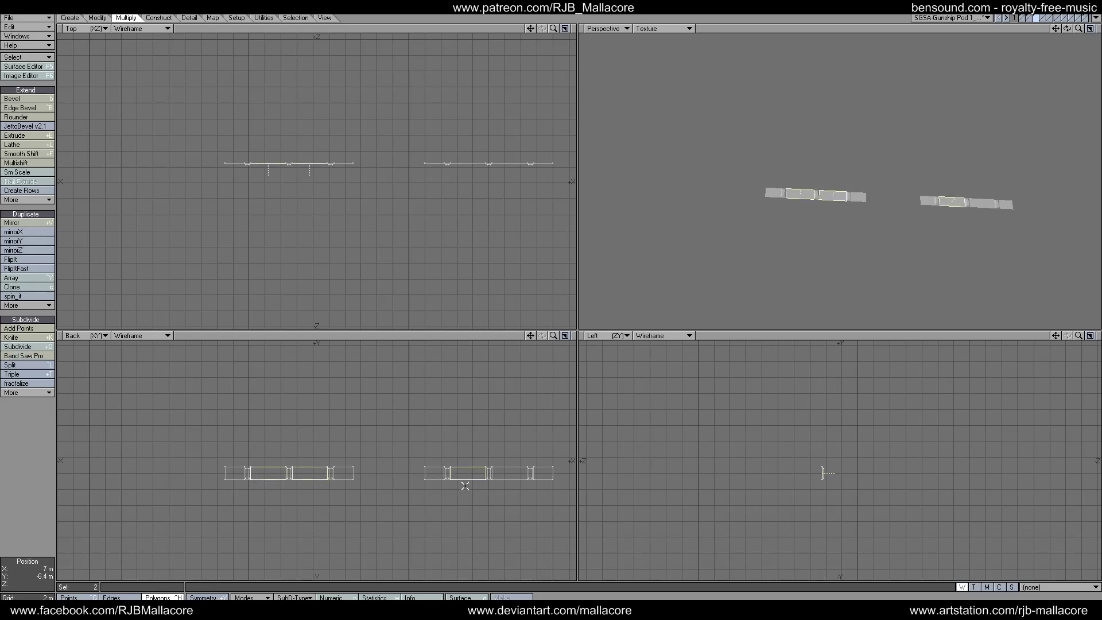
{"action": "left_click", "coordinate": [510, 478]}
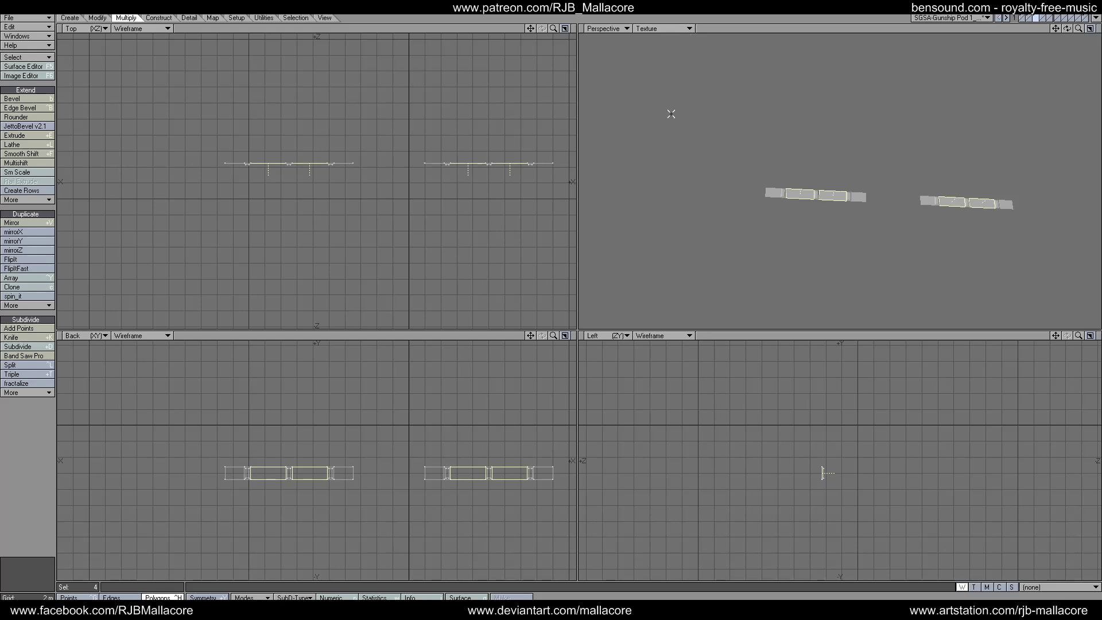
{"action": "left_click", "coordinate": [10, 165]}
{"action": "key", "text": "n"}
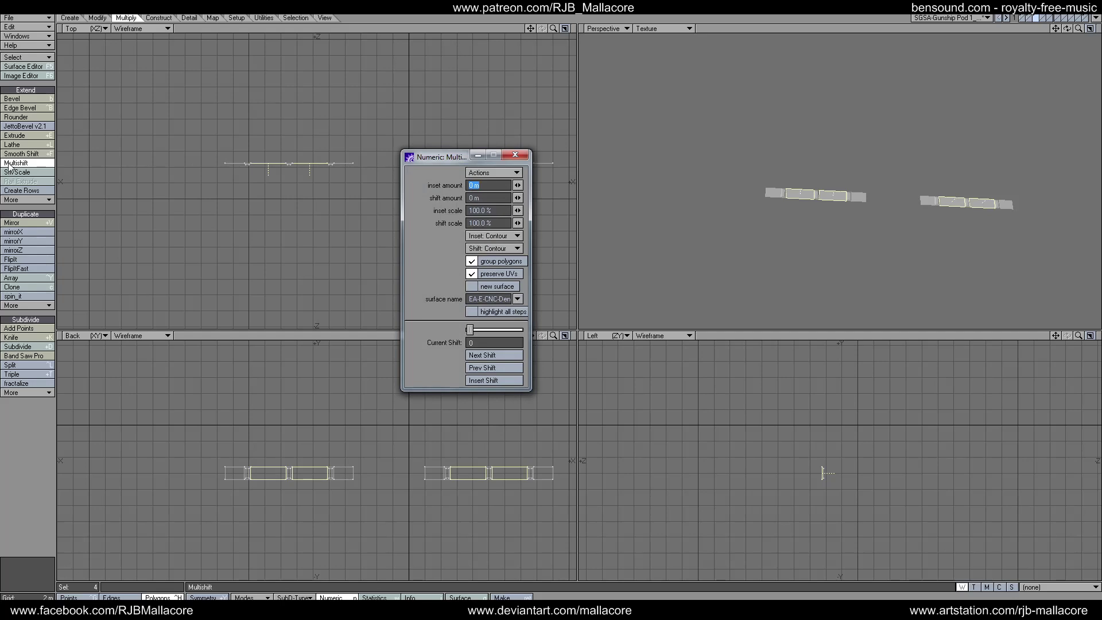
{"action": "key", "text": "BackSpace"}
{"action": "type", "text": "200 mm"}
{"action": "key", "text": "Tab"}
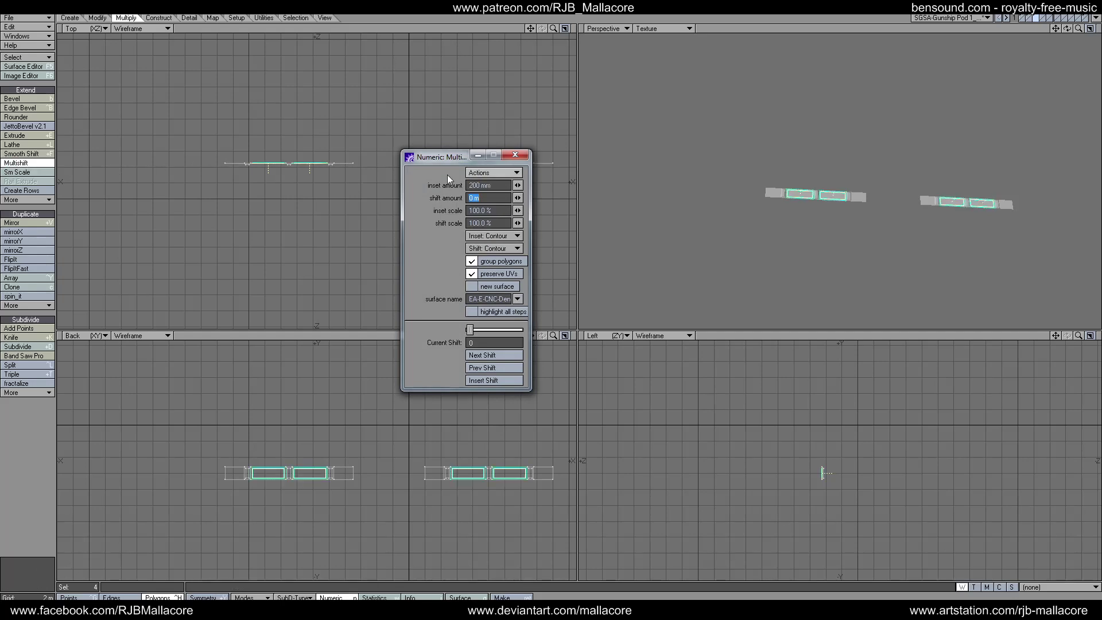
{"action": "left_click", "coordinate": [514, 155]}
{"action": "key", "text": "space"}
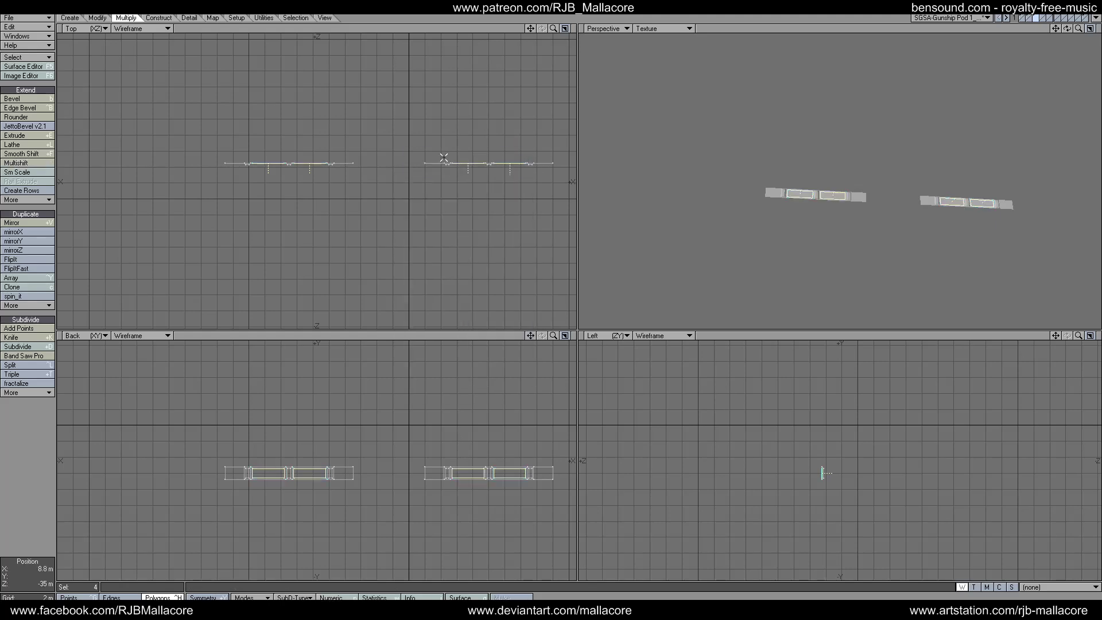
- Recess the four inset panels with a Multishift shift of -0.5 m and zero inset, and clear the selection
{"action": "left_click", "coordinate": [45, 163]}
{"action": "key", "text": "n"}
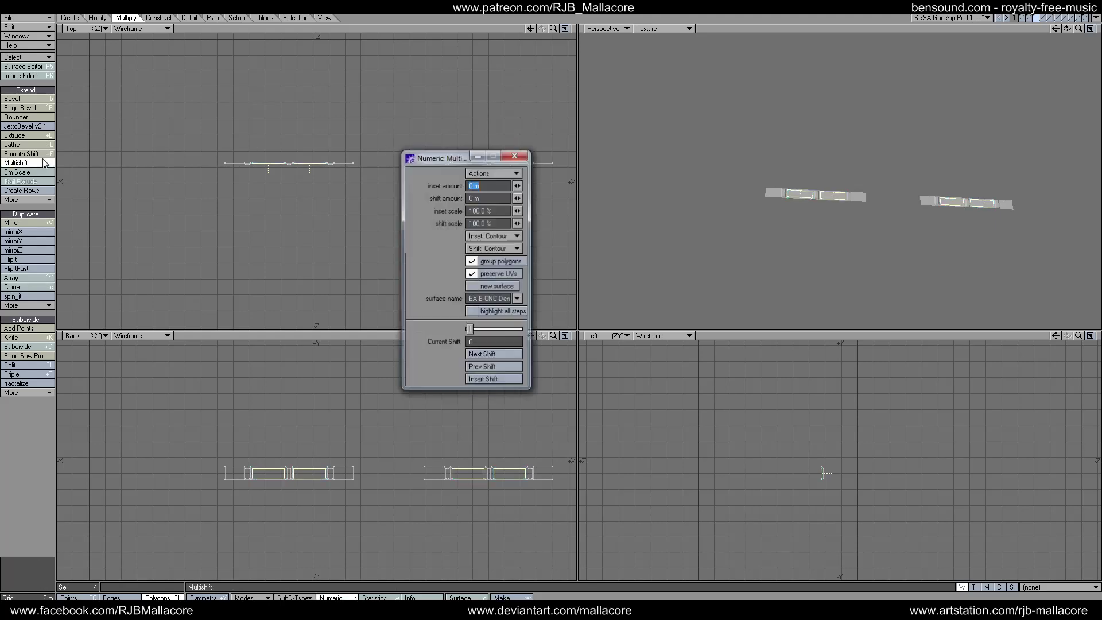
{"action": "type", "text": "-500"}
{"action": "key", "text": "Tab"}
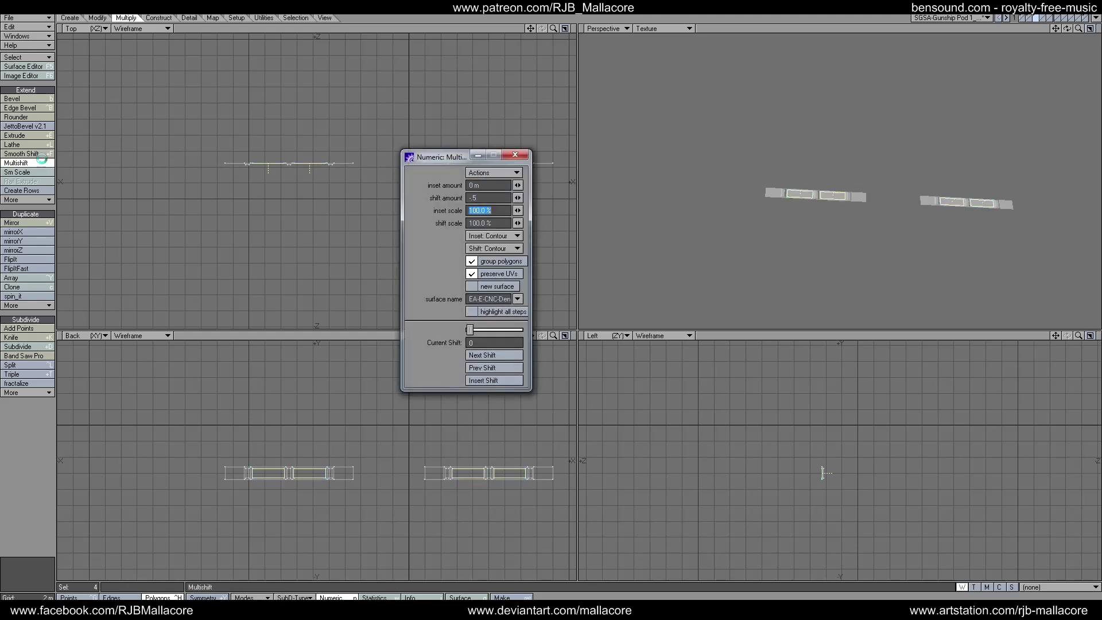
{"action": "left_click", "coordinate": [520, 156]}
{"action": "key", "text": "space"}
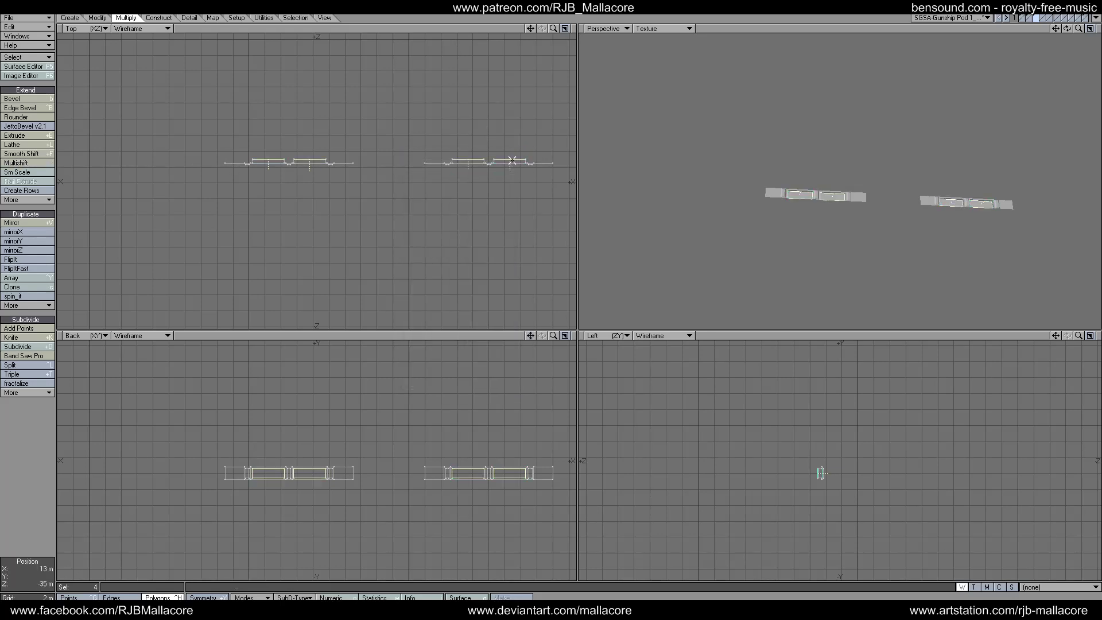
{"action": "left_click", "coordinate": [40, 435]}
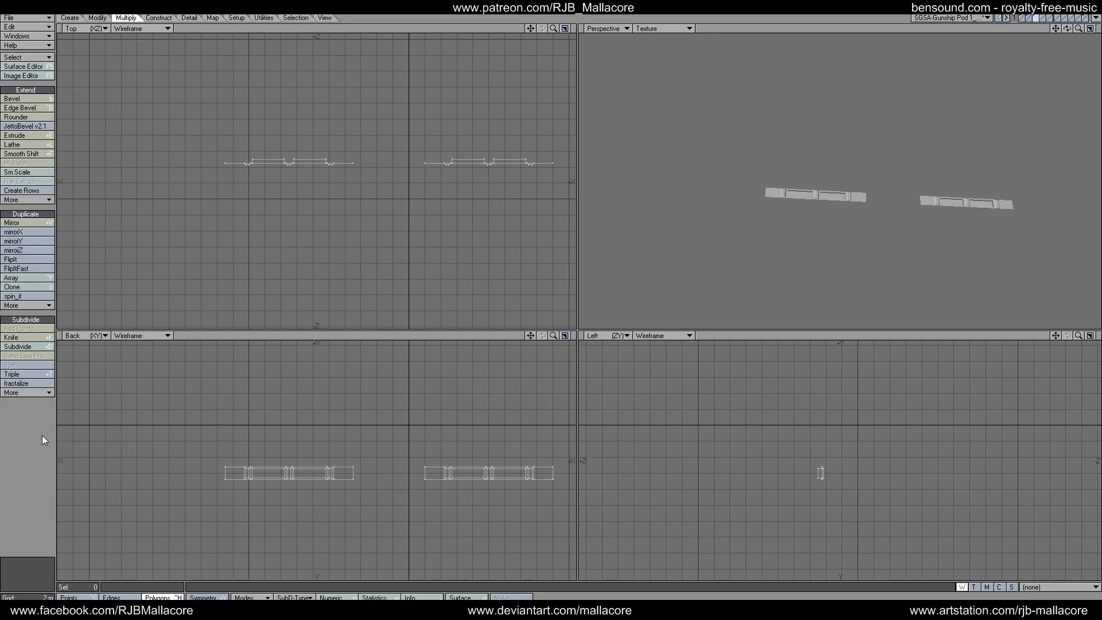
- Paste the detailed side strips back into the arm's second layer and merge the points with automatic range
{"action": "left_click", "coordinate": [1031, 18]}
{"action": "key", "text": "ctrl+v"}
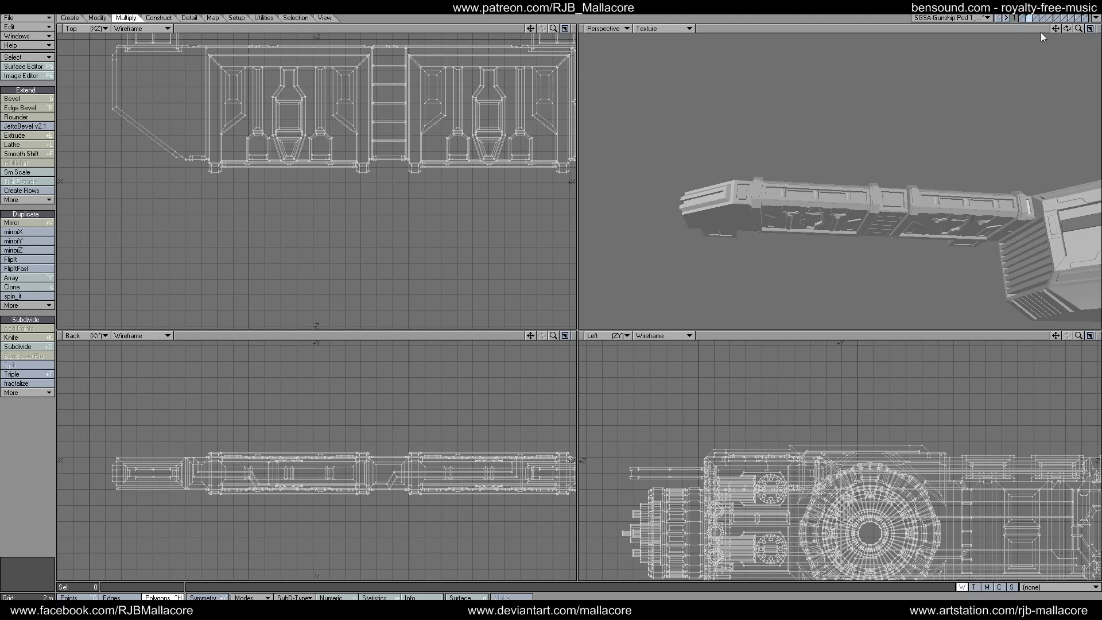
{"action": "key", "text": "m"}
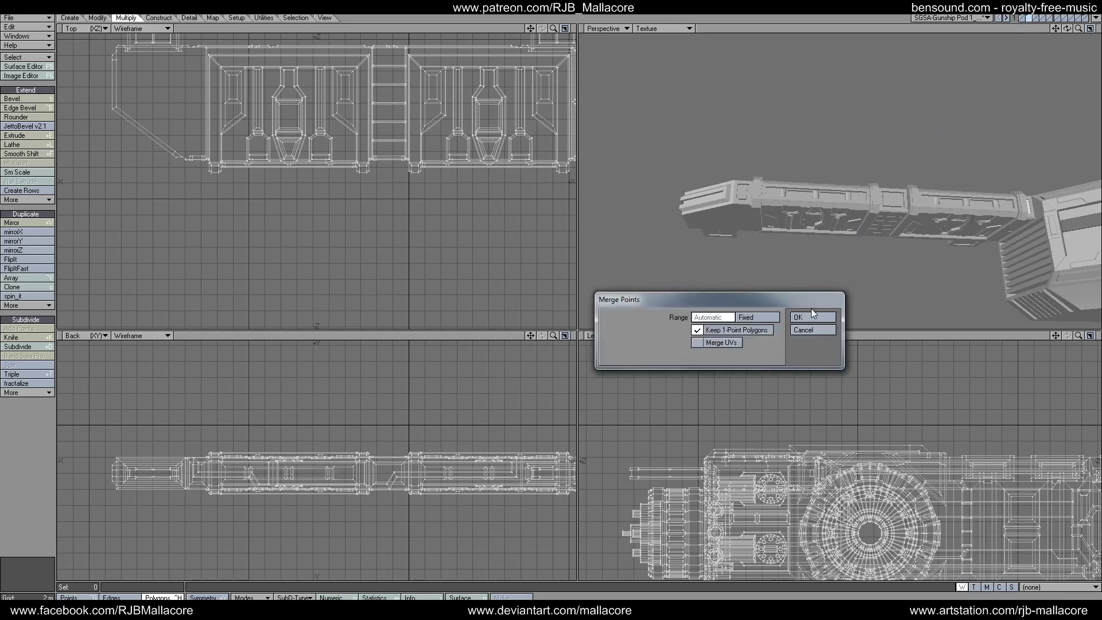
{"action": "left_click", "coordinate": [813, 316]}
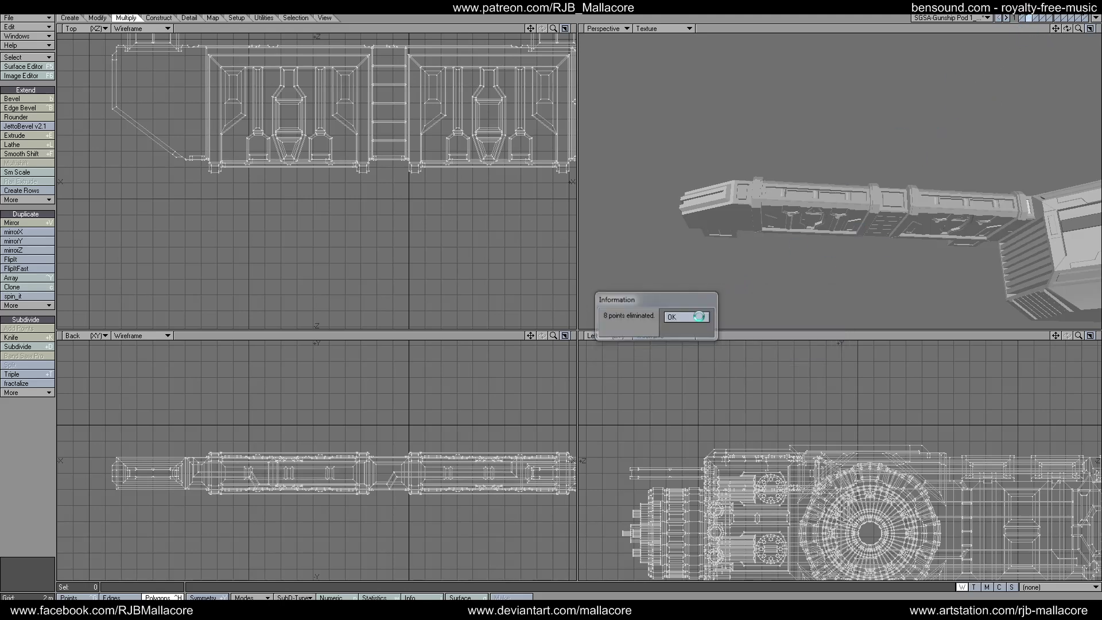
{"action": "left_click", "coordinate": [687, 317]}
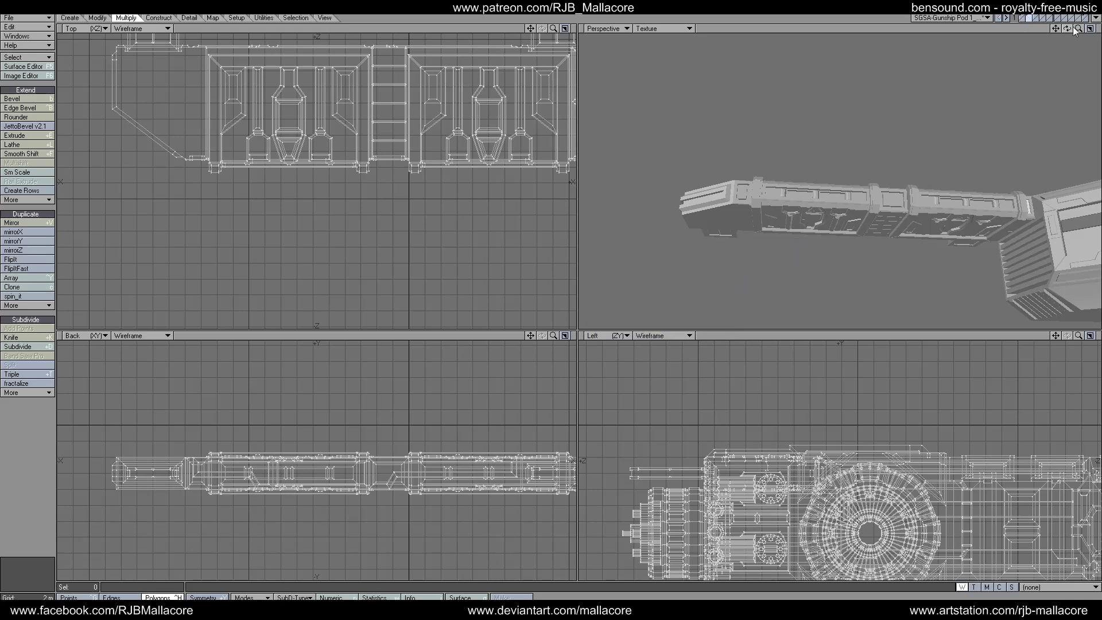
- Add the first layer's hull to the display and examine the arm's side panels against it
{"action": "left_click_drag", "start_coordinate": [1067, 29], "coordinate": [1063, 34]}
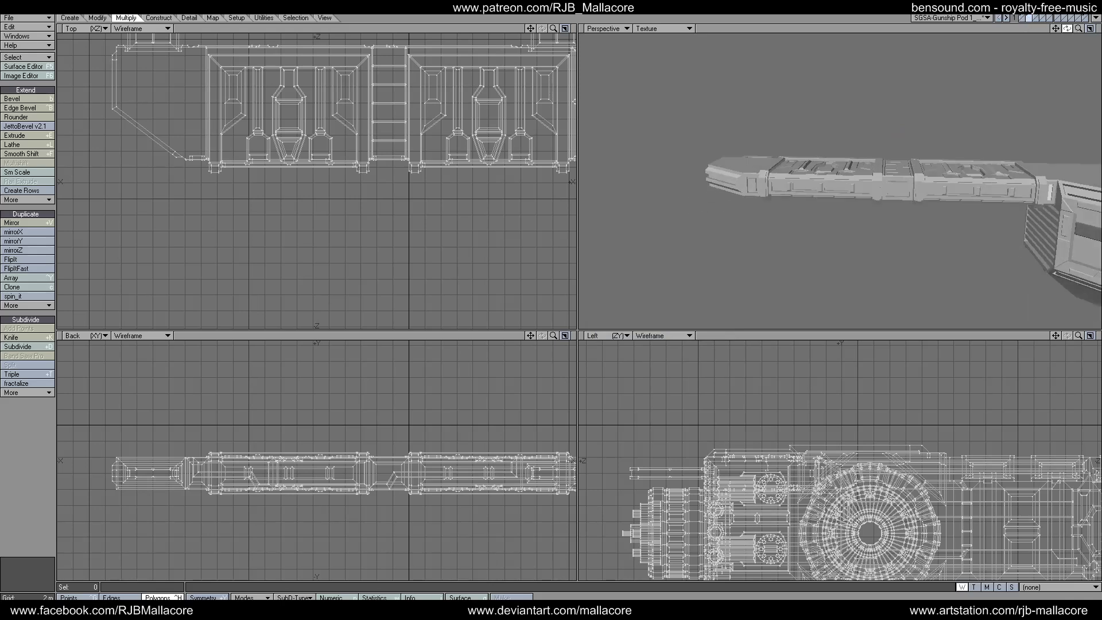
{"action": "left_click", "coordinate": [1029, 17], "text": "shift"}
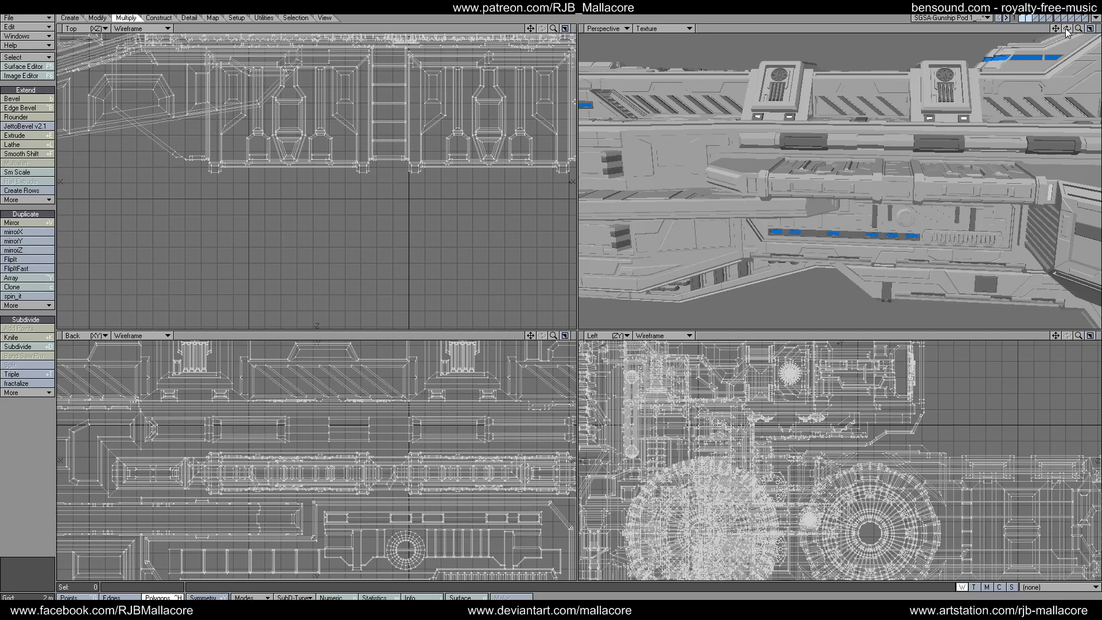
{"action": "left_click_drag", "start_coordinate": [1066, 30], "coordinate": [712, 121]}
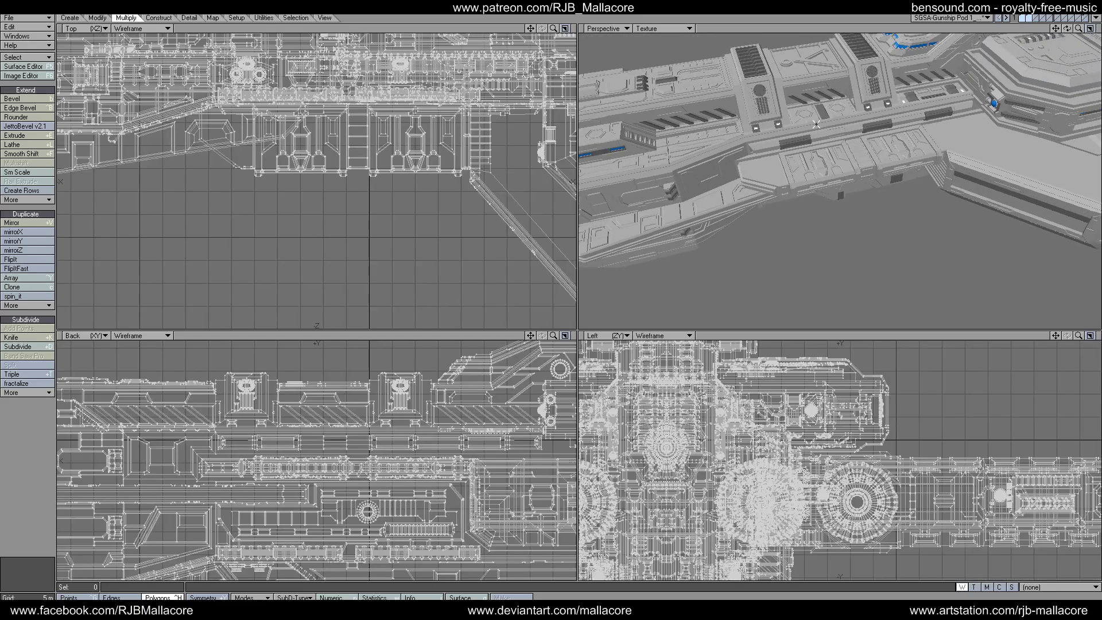
- Inspect the arm's detailed panels against the surrounding hull, and return to showing the arm's second layer alone
{"action": "left_click_drag", "start_coordinate": [1065, 26], "coordinate": [1063, 30]}
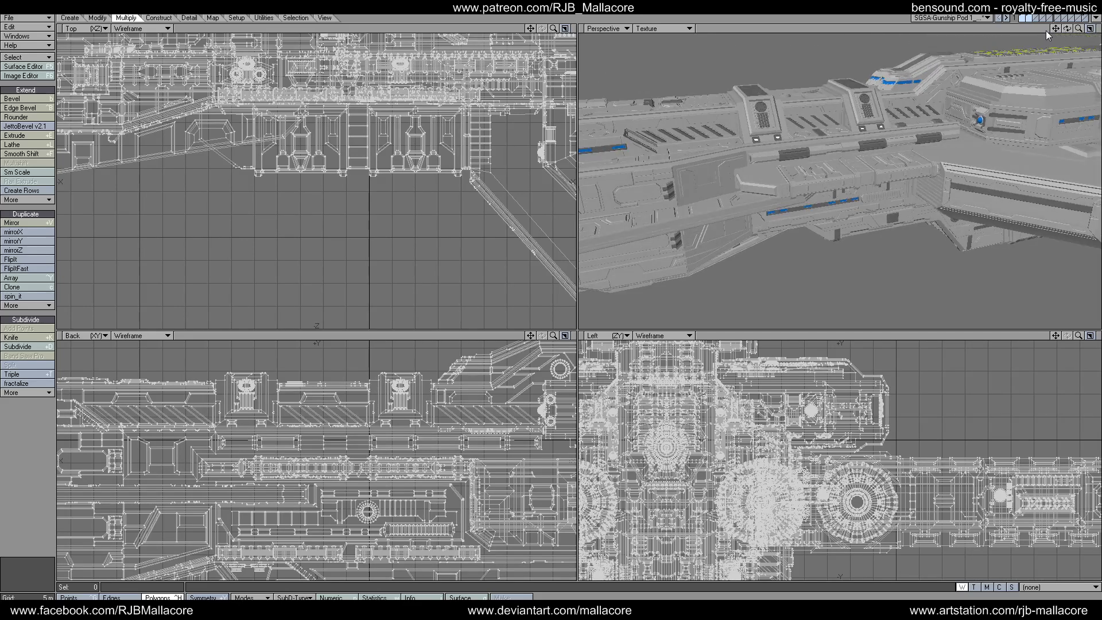
{"action": "left_click_drag", "start_coordinate": [1077, 29], "coordinate": [1022, 62]}
{"action": "mouse_move", "coordinate": [1079, 28]}
{"action": "left_mouse_down"}
{"action": "mouse_move", "coordinate": [1058, 26]}
{"action": "mouse_move", "coordinate": [1066, 31]}
{"action": "left_mouse_up"}
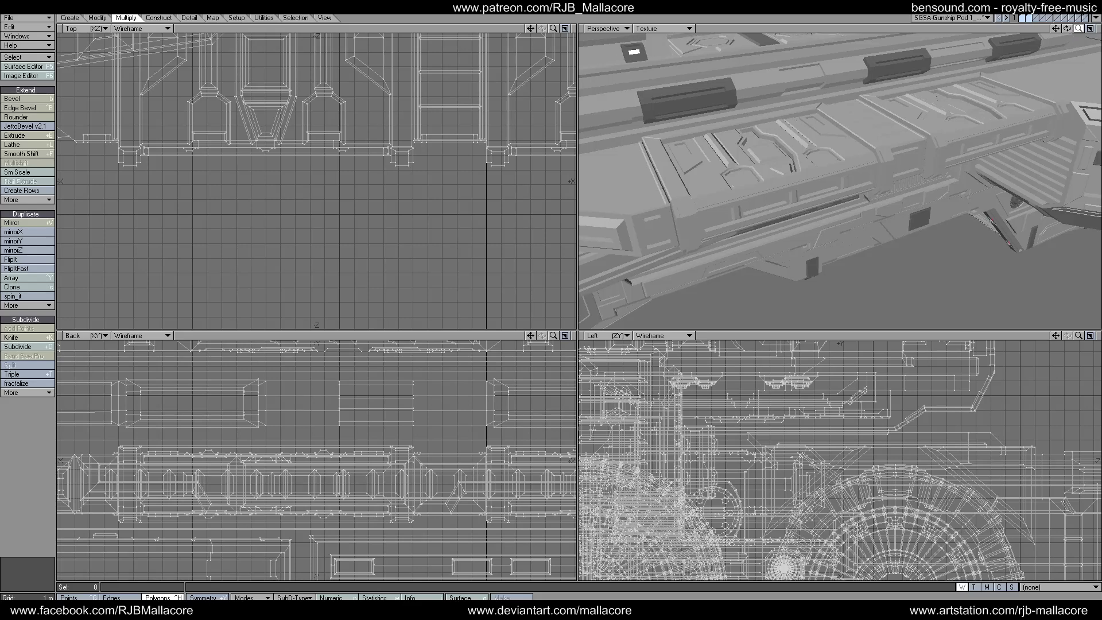
{"action": "left_click_drag", "start_coordinate": [1077, 29], "coordinate": [1073, 27]}
{"action": "mouse_move", "coordinate": [1067, 29]}
{"action": "left_mouse_down"}
{"action": "mouse_move", "coordinate": [1067, 17]}
{"action": "mouse_move", "coordinate": [1065, 31]}
{"action": "mouse_move", "coordinate": [1073, 28]}
{"action": "mouse_move", "coordinate": [1062, 29]}
{"action": "left_mouse_up"}
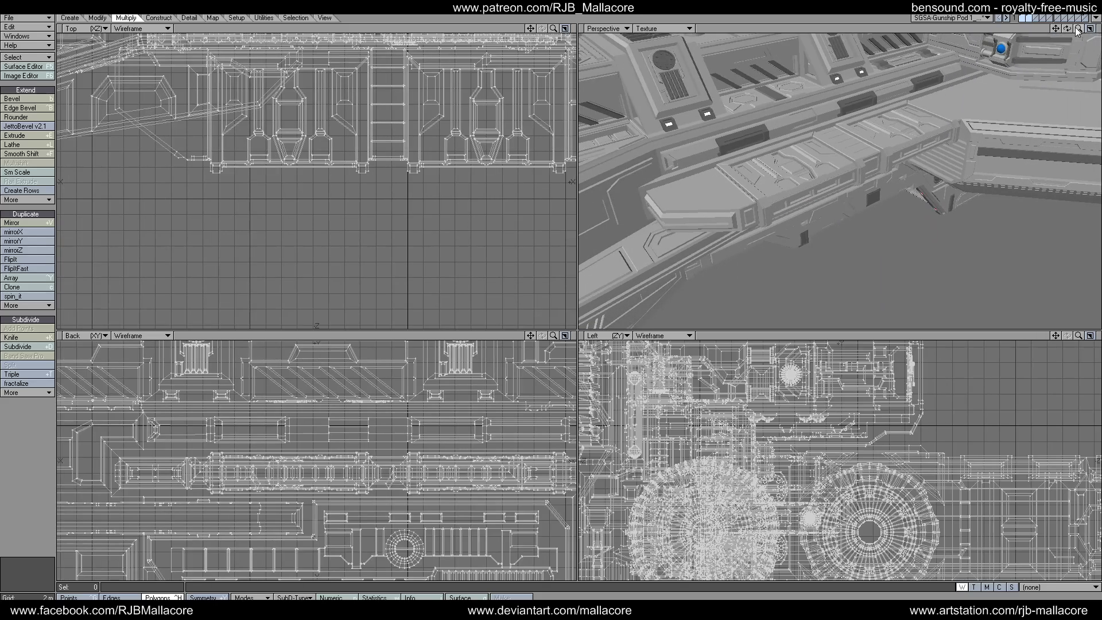
{"action": "left_click", "coordinate": [1026, 19]}
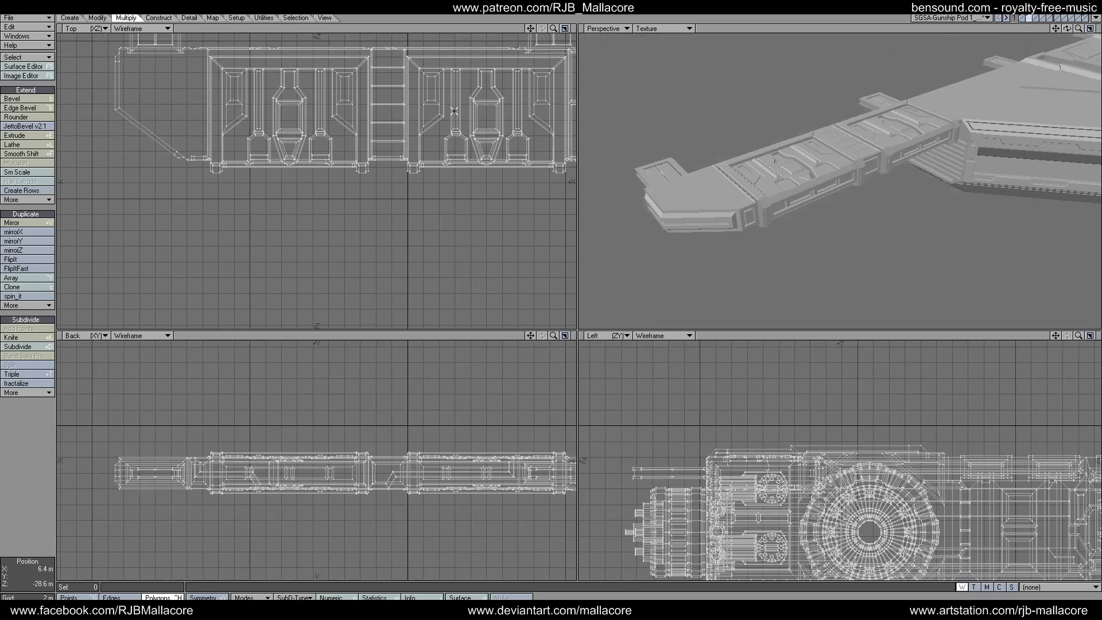
- Select the upper and lower faces of the arm's angled end block and inset them 1 m with Multishift
{"action": "left_click", "coordinate": [702, 196]}
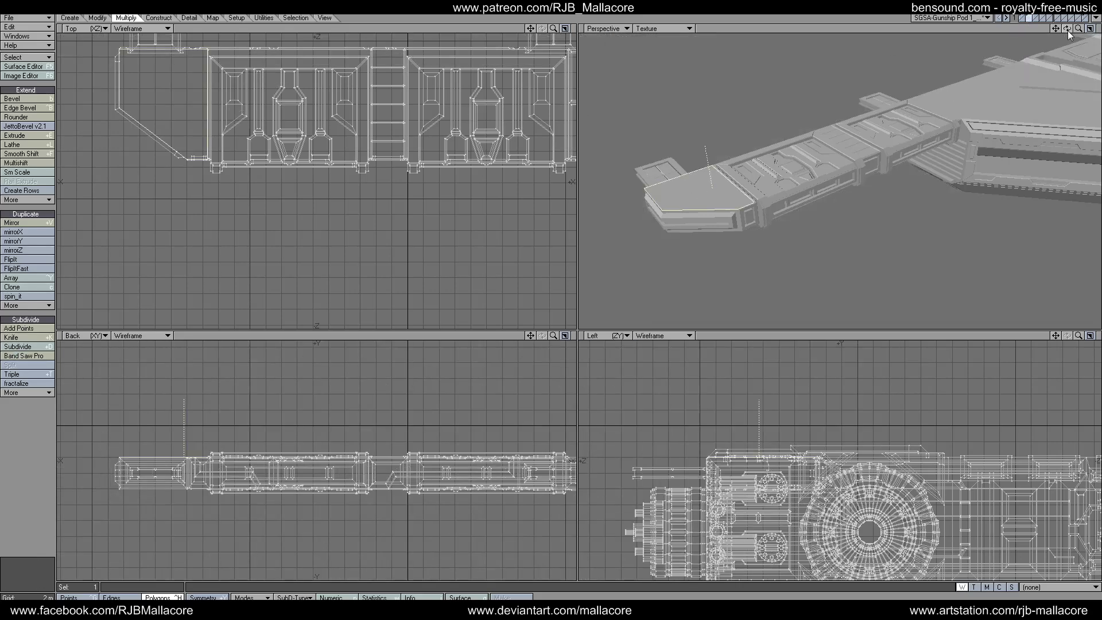
{"action": "left_click_drag", "start_coordinate": [1066, 29], "coordinate": [1060, 31]}
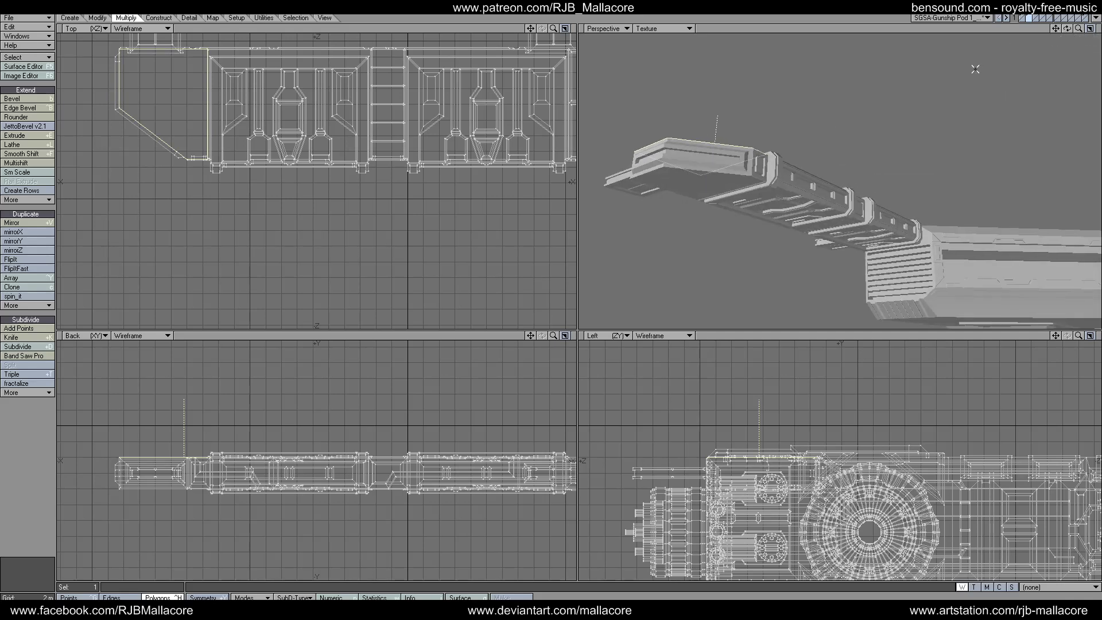
{"action": "left_click", "coordinate": [694, 181]}
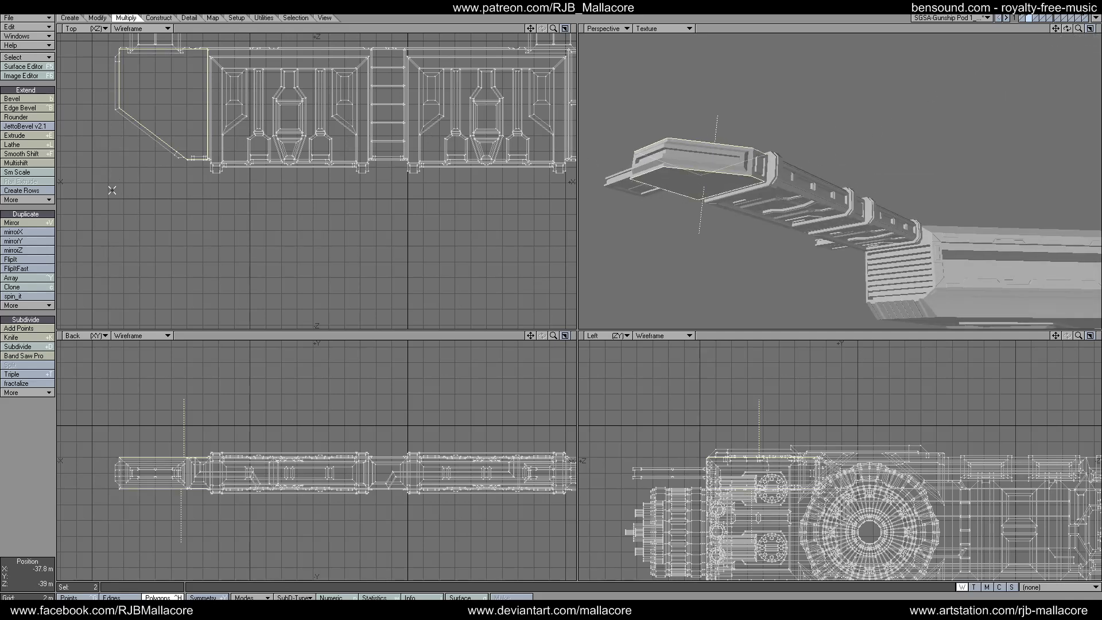
{"action": "left_click", "coordinate": [21, 163]}
{"action": "type", "text": "n"}
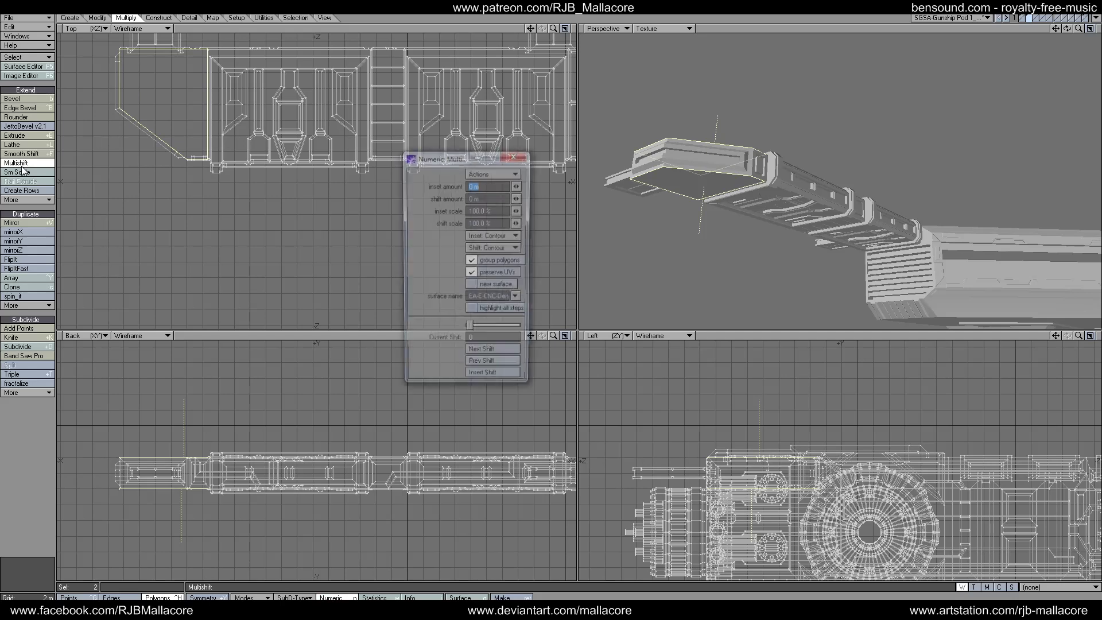
{"action": "type", "text": ".5"}
{"action": "key", "text": "Tab"}
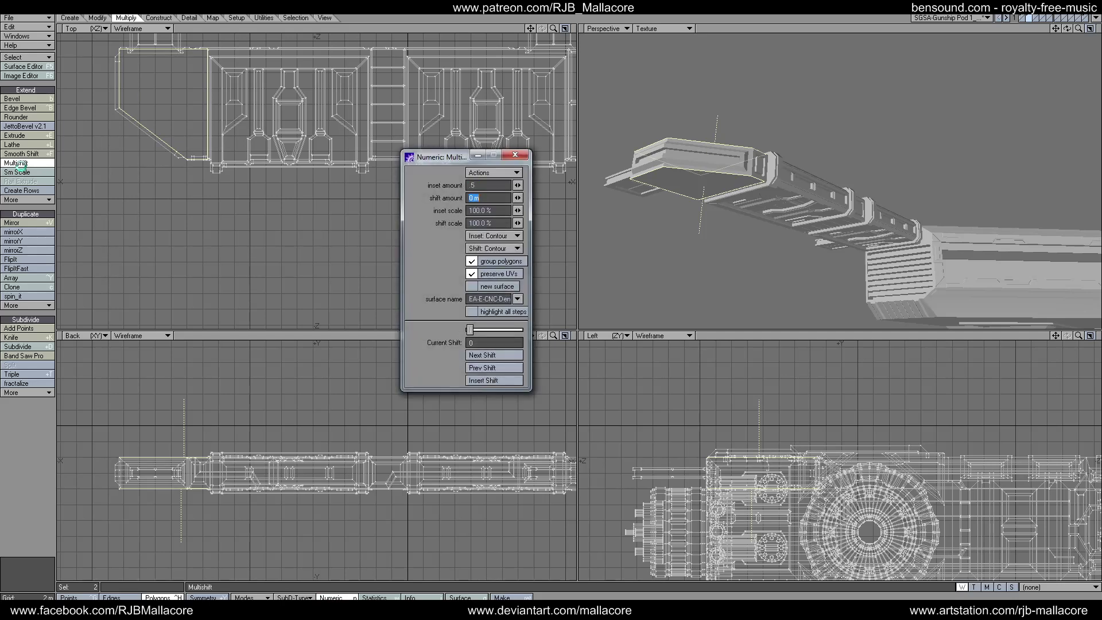
{"action": "left_click", "coordinate": [495, 185]}
{"action": "type", "text": "1"}
{"action": "key", "text": "Tab"}
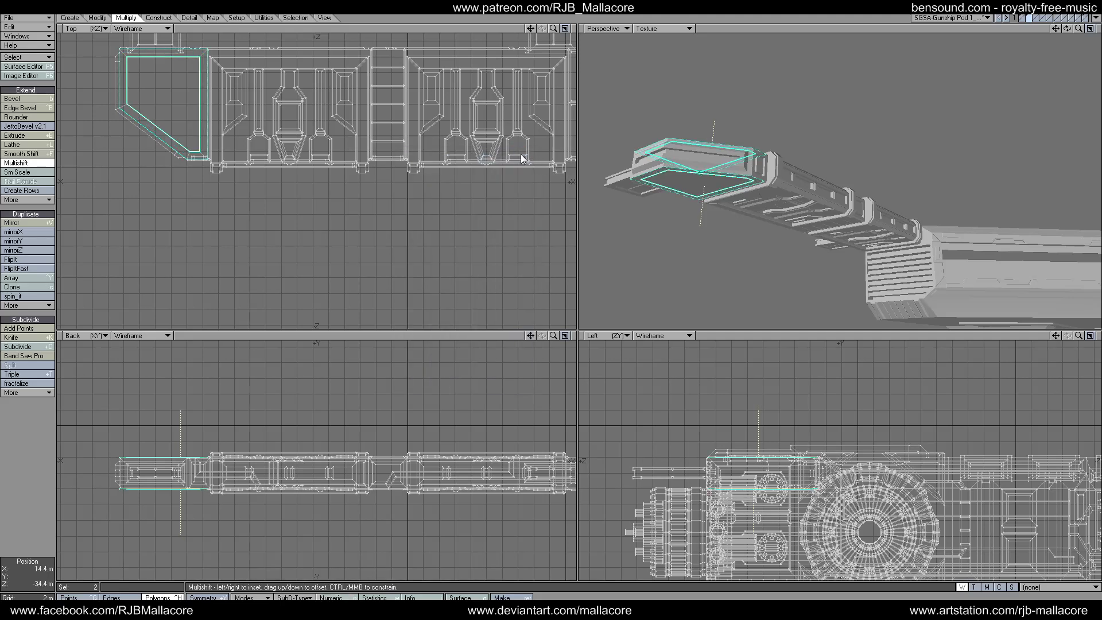
{"action": "left_click", "coordinate": [16, 163]}
- Recess the two inset end-block faces with a Multishift shift of -500 mm and zero inset
{"action": "left_click", "coordinate": [16, 163]}
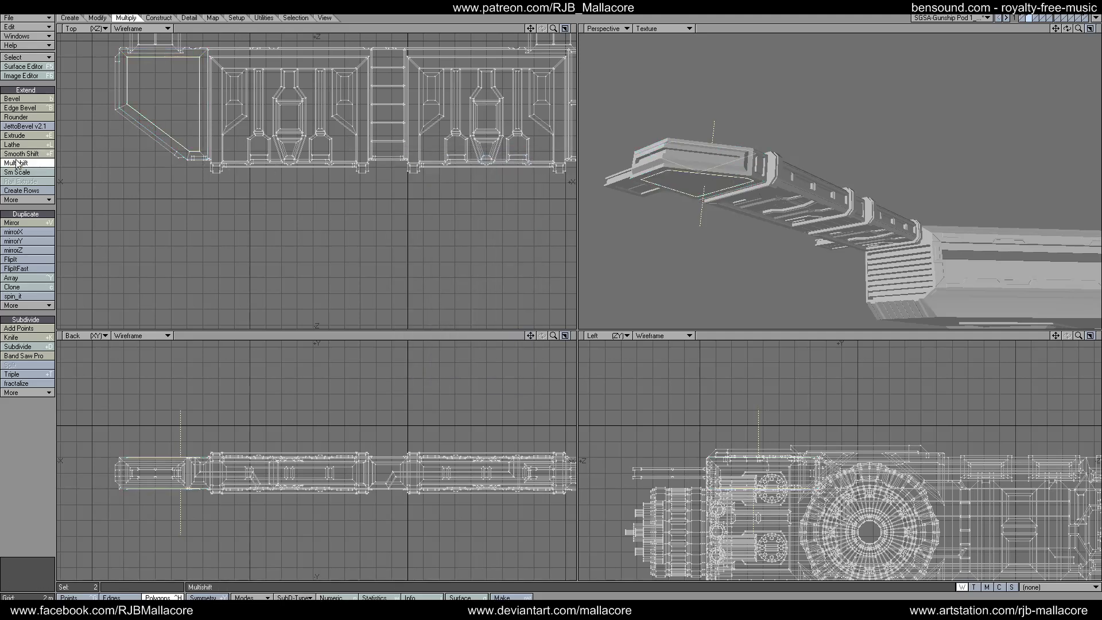
{"action": "type", "text": "n-.5"}
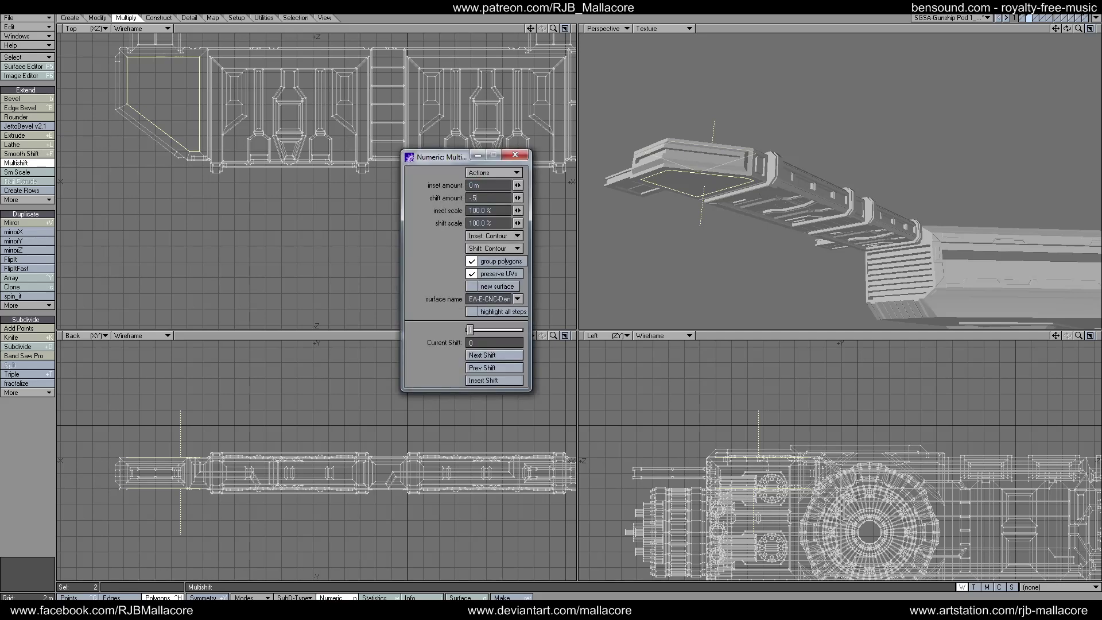
{"action": "key", "text": "Tab"}
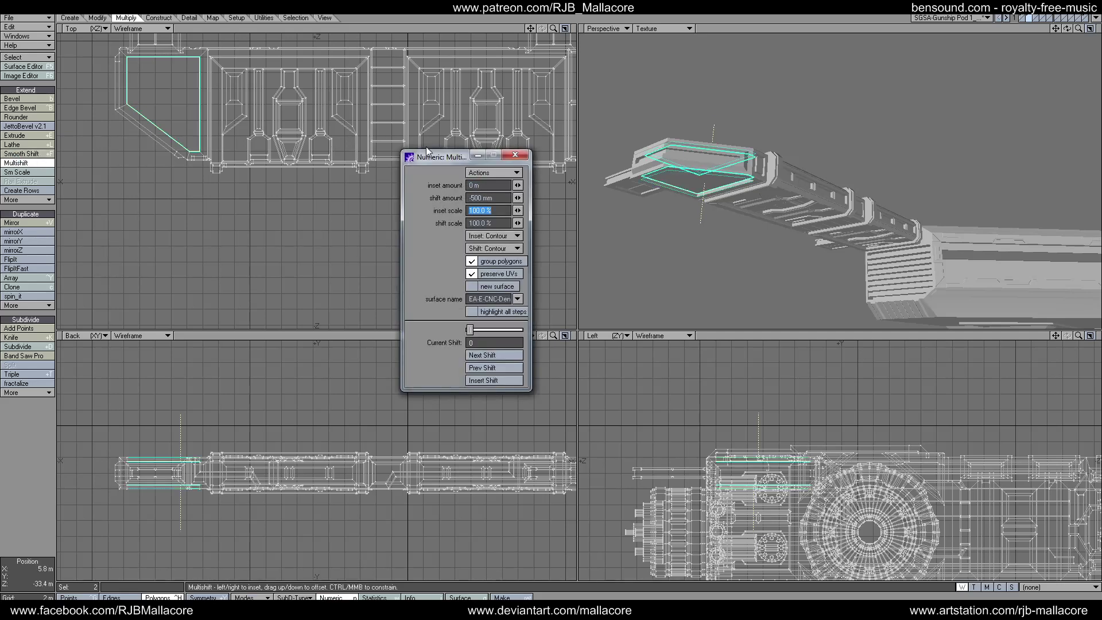
{"action": "left_click", "coordinate": [514, 155]}
{"action": "key", "text": "space"}
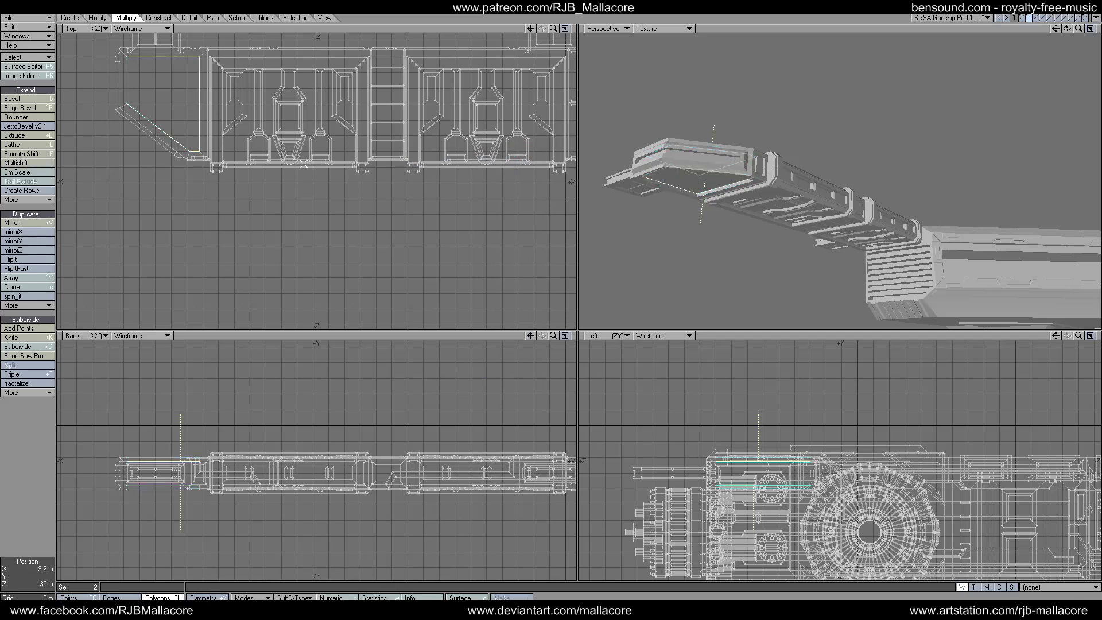
- Inset the recessed upper and lower end-block faces a further 300 mm with Multishift
{"action": "left_click", "coordinate": [33, 165]}
{"action": "type", "text": "n"}
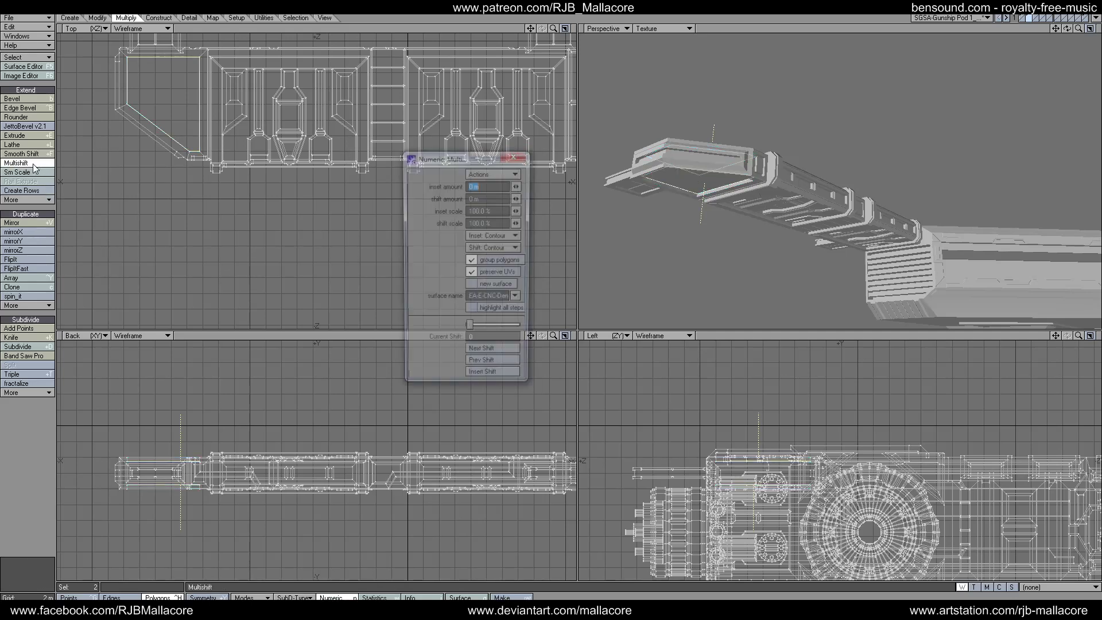
{"action": "type", "text": ".3"}
{"action": "key", "text": "Tab"}
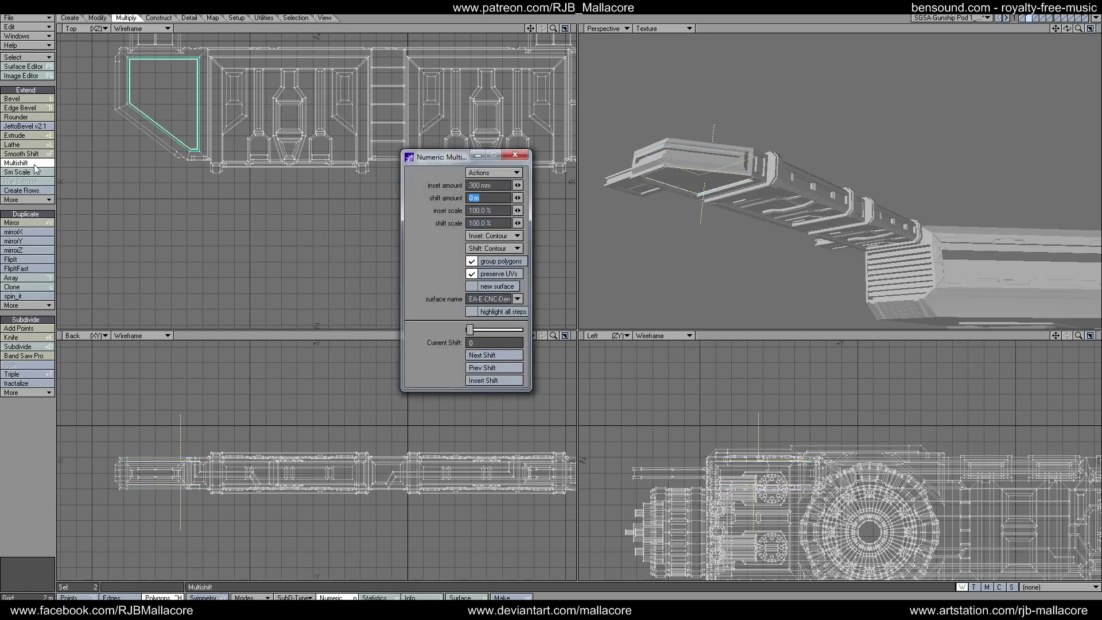
{"action": "left_click", "coordinate": [518, 156]}
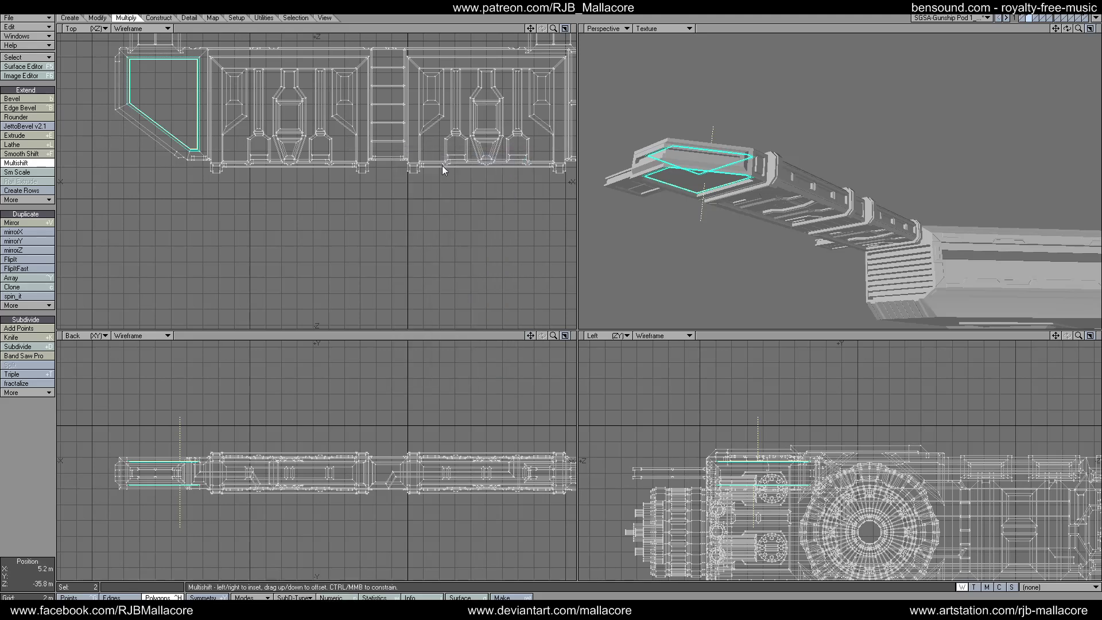
{"action": "key", "text": "space"}
- Raise the inner end-block faces with a Multishift shift of 500 mm and zero inset
{"action": "left_click", "coordinate": [27, 161]}
{"action": "key", "text": "n"}
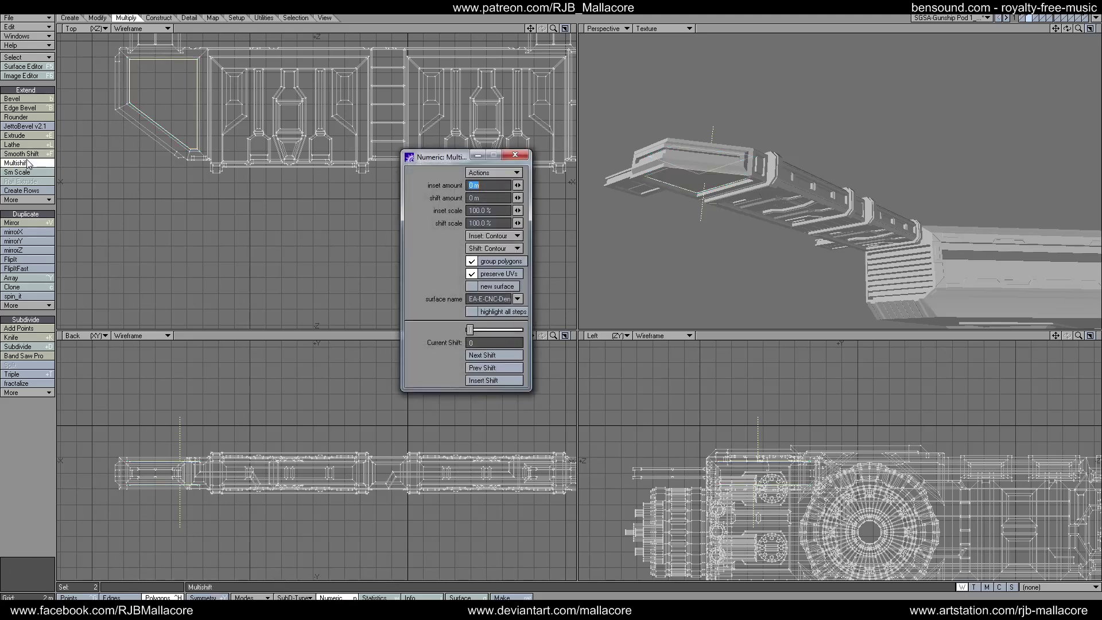
{"action": "key", "text": "Tab"}
{"action": "type", "text": "."}
{"action": "key", "text": "Tab"}
{"action": "left_click", "coordinate": [514, 156]}
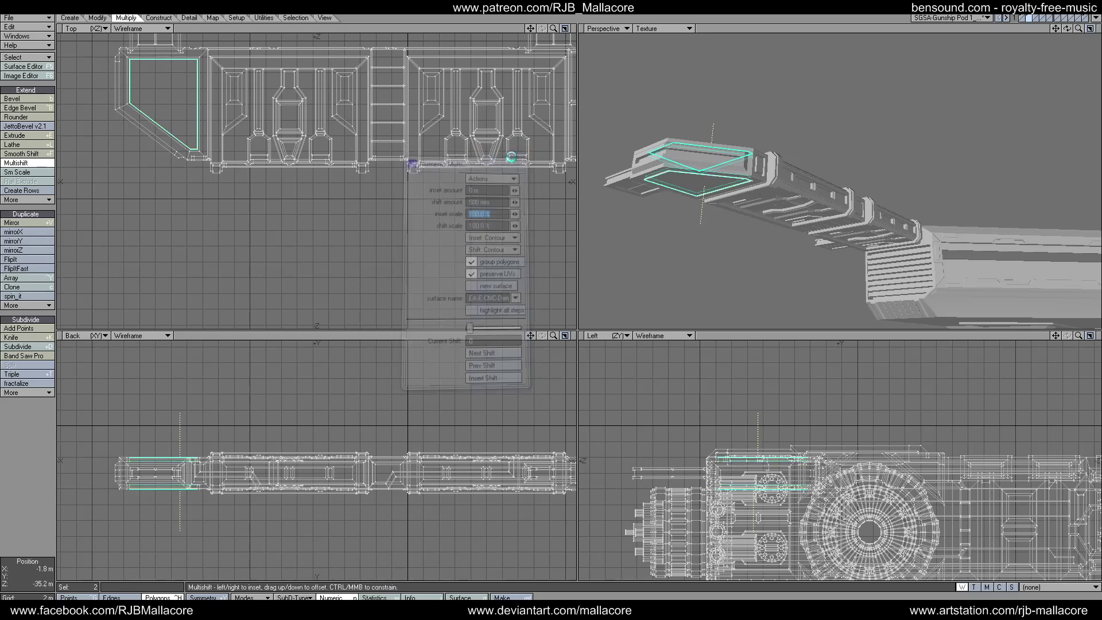
{"action": "key", "text": "space"}
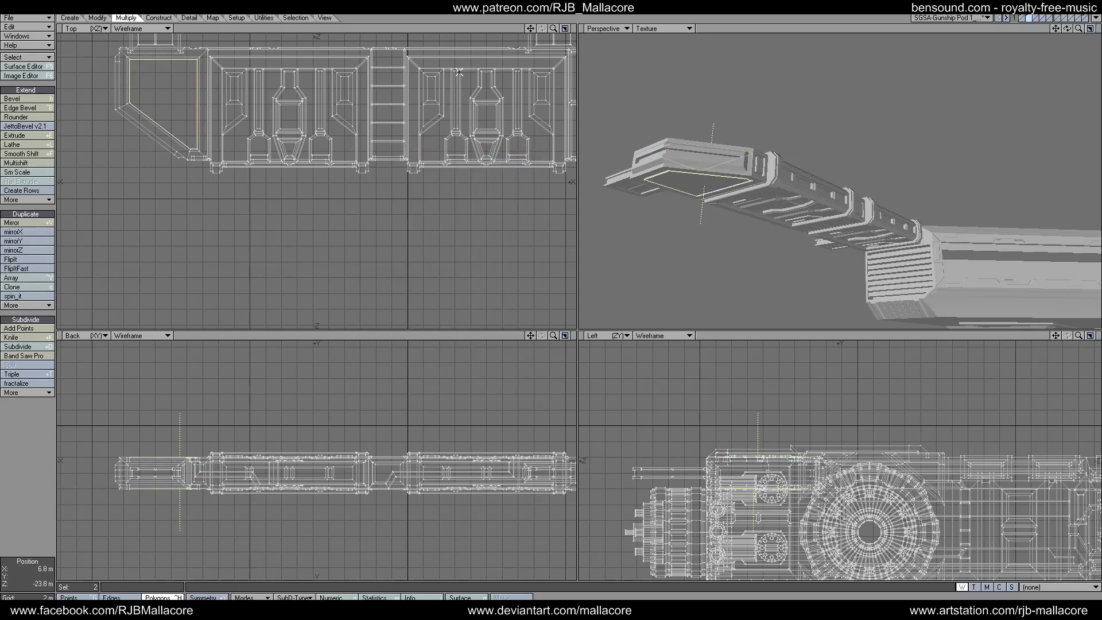
- Cut the two raised faces into the third layer and show them as background behind the empty fourth layer
{"action": "left_click_drag", "start_coordinate": [1067, 31], "coordinate": [1060, 36]}
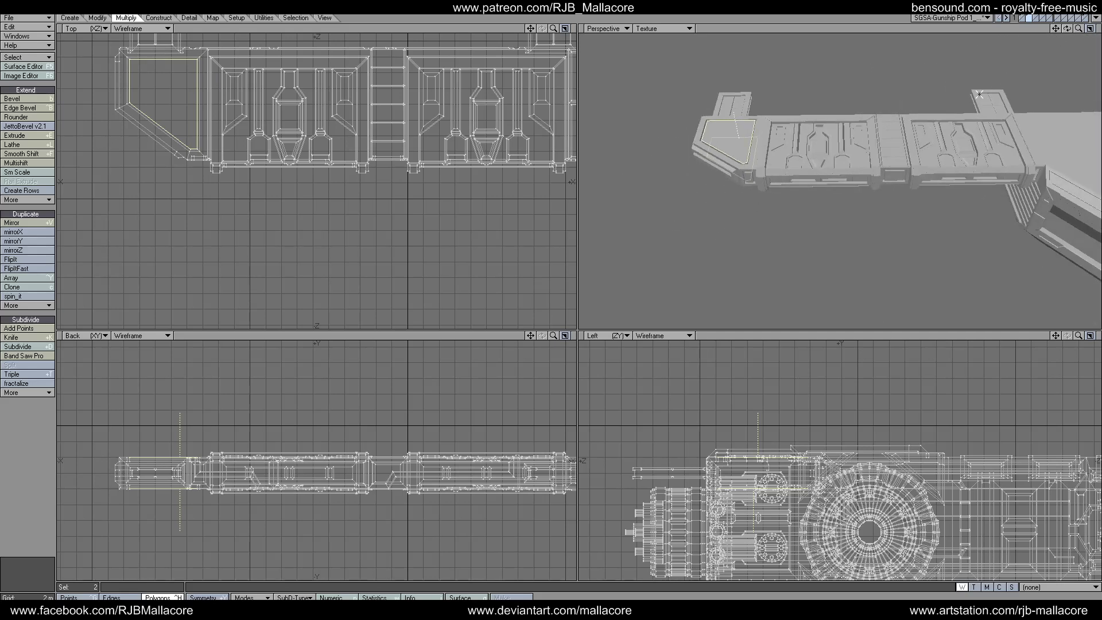
{"action": "key", "text": "ctrl+x"}
{"action": "left_click", "coordinate": [1035, 19]}
{"action": "key", "text": "ctrl+v"}
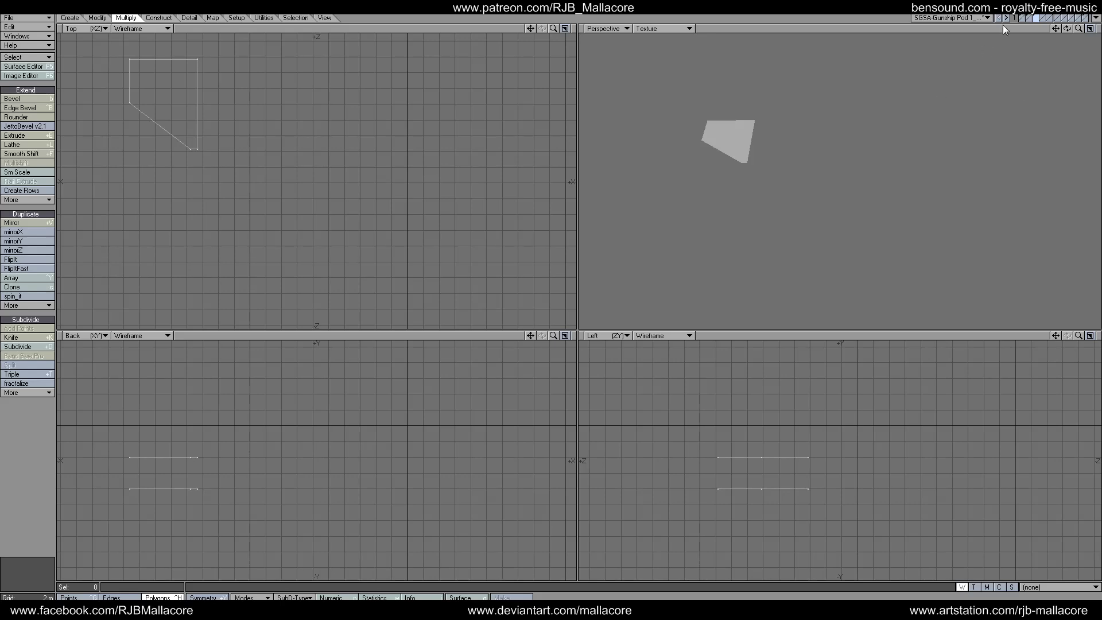
{"action": "left_click", "coordinate": [1043, 17]}
{"action": "left_click", "coordinate": [1036, 21]}
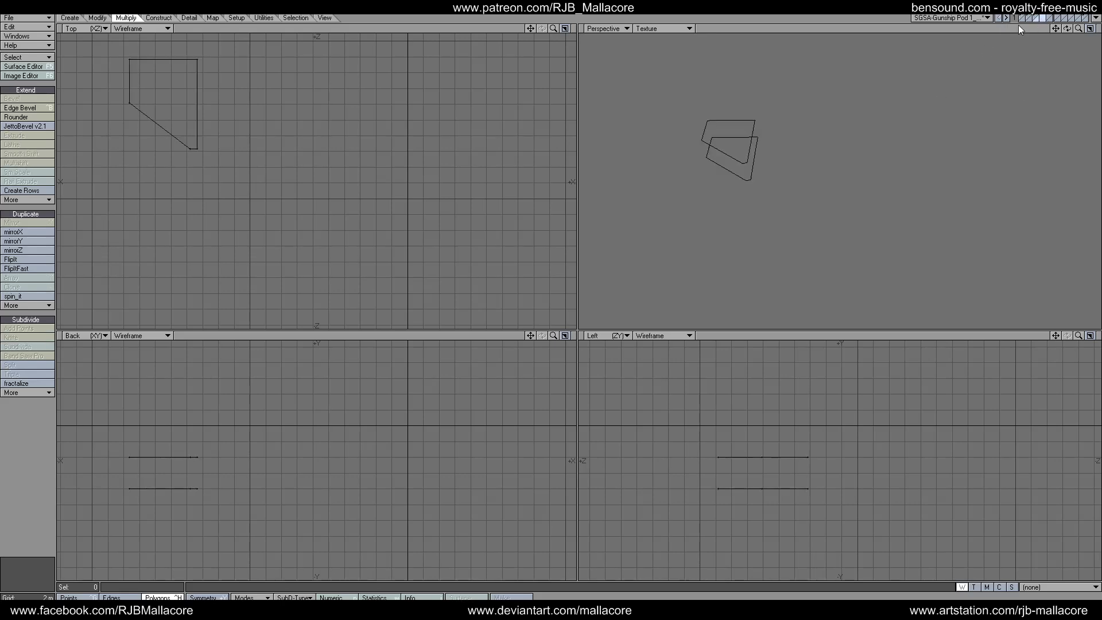
- Draw a flat box in the top view across the straight end of the background face outline, overlapping both its sides
{"action": "left_click_drag", "start_coordinate": [529, 29], "coordinate": [649, 34]}
{"action": "left_click", "coordinate": [69, 18]}
{"action": "left_click", "coordinate": [23, 99]}
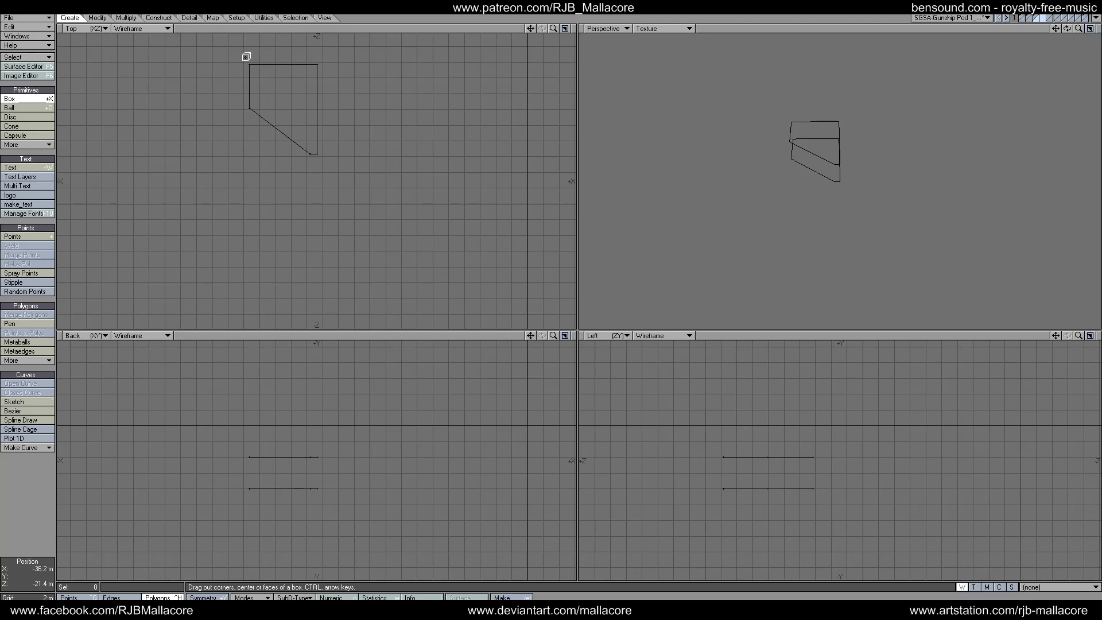
{"action": "left_click_drag", "start_coordinate": [234, 57], "coordinate": [337, 90]}
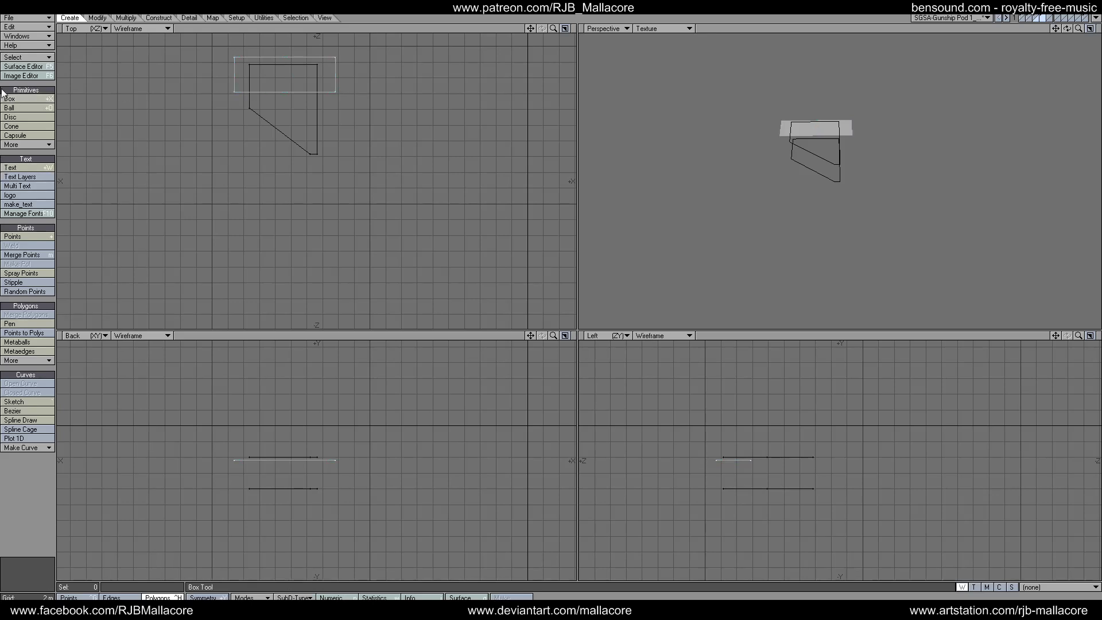
- Split the flat box across its depth with a Knife cut slightly off its middle in the top view
{"action": "left_click", "coordinate": [126, 18]}
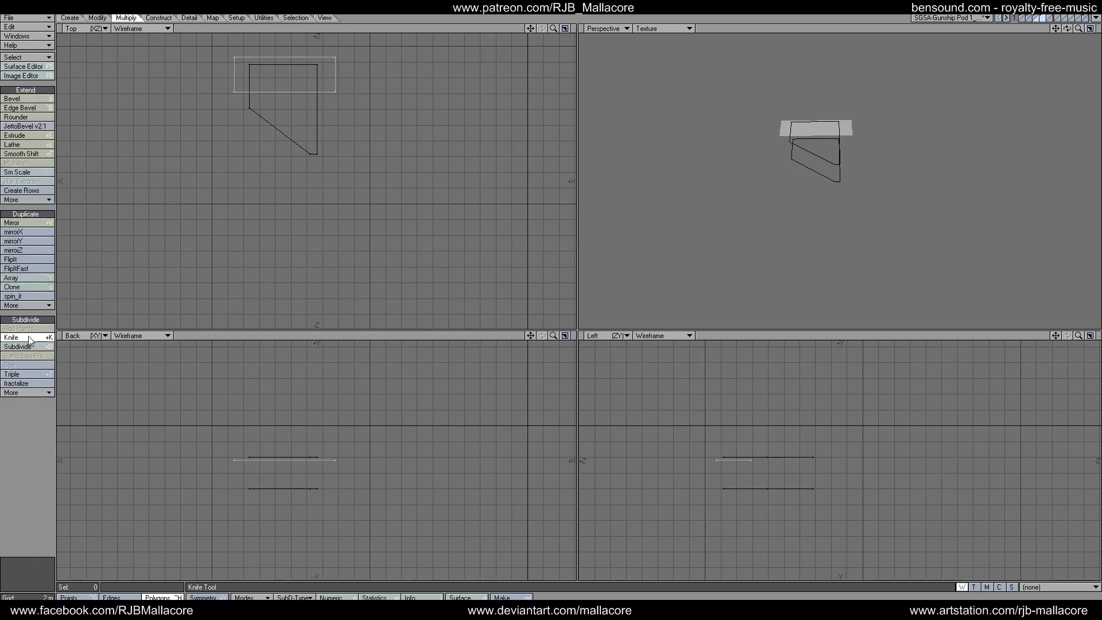
{"action": "left_click", "coordinate": [28, 338]}
{"action": "left_click_drag", "start_coordinate": [274, 48], "coordinate": [274, 104]}
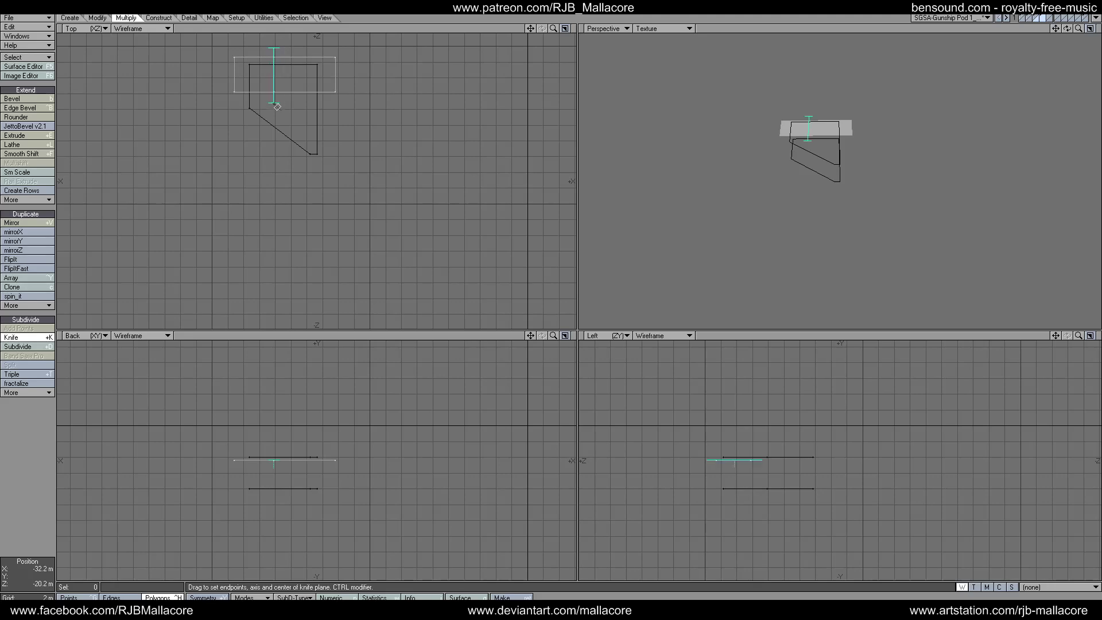
{"action": "key", "text": "space"}
{"action": "left_click", "coordinate": [29, 339]}
{"action": "left_click_drag", "start_coordinate": [291, 50], "coordinate": [290, 99]}
{"action": "key", "text": "space"}
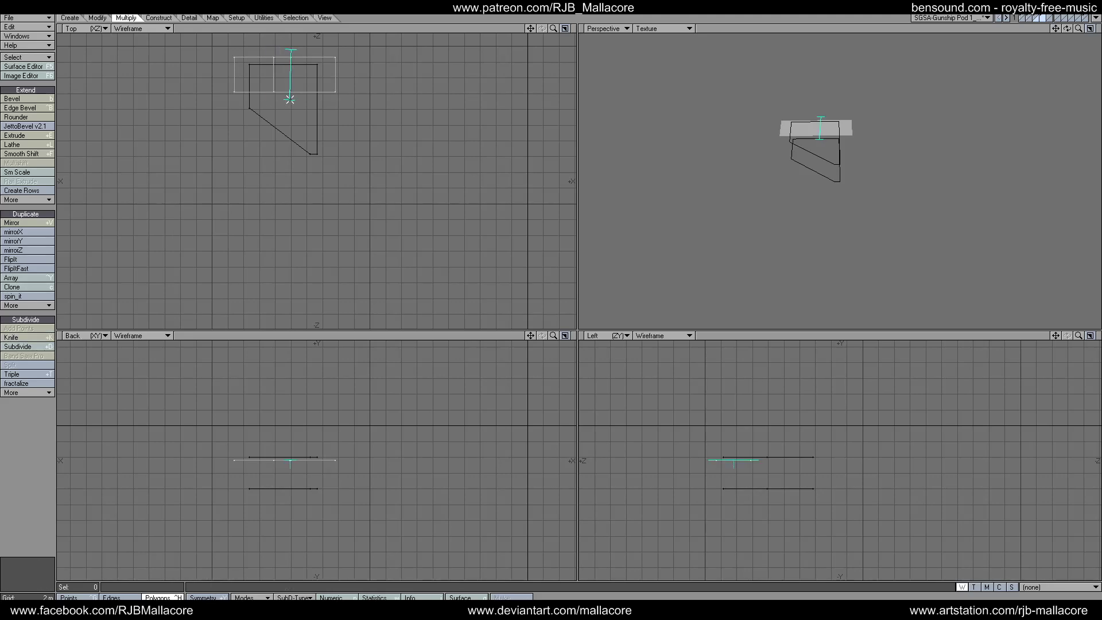
{"action": "key", "text": "ctrl+z"}
- Make a second straight Knife cut through the box, leaving a narrow middle section between the two cuts
{"action": "key", "text": "shift+k"}
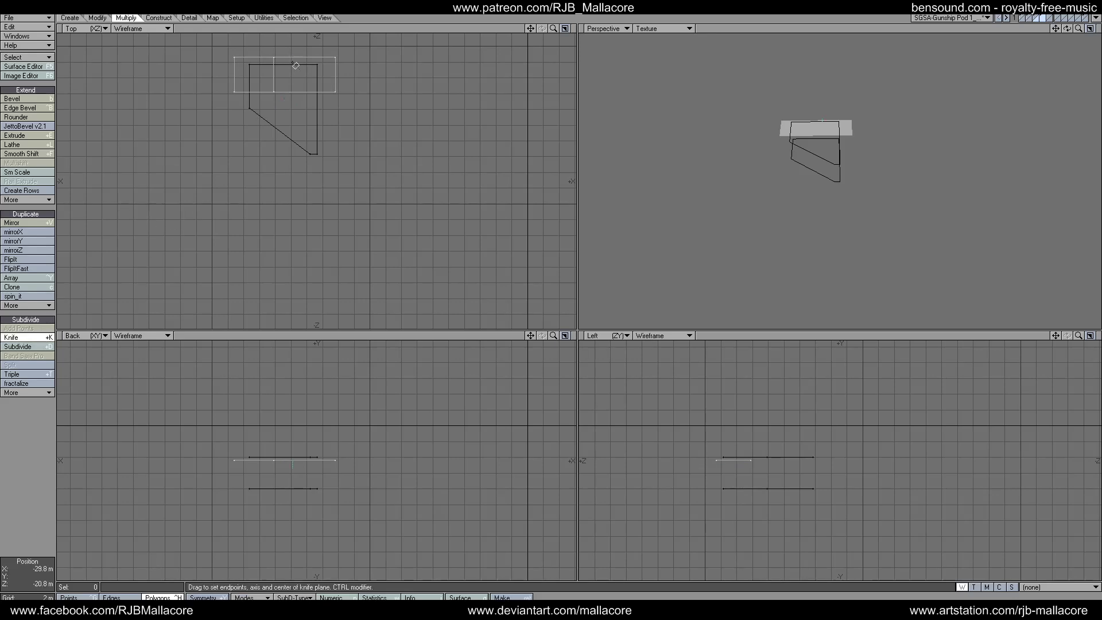
{"action": "left_click_drag", "start_coordinate": [293, 53], "coordinate": [295, 103]}
{"action": "key", "text": "space"}
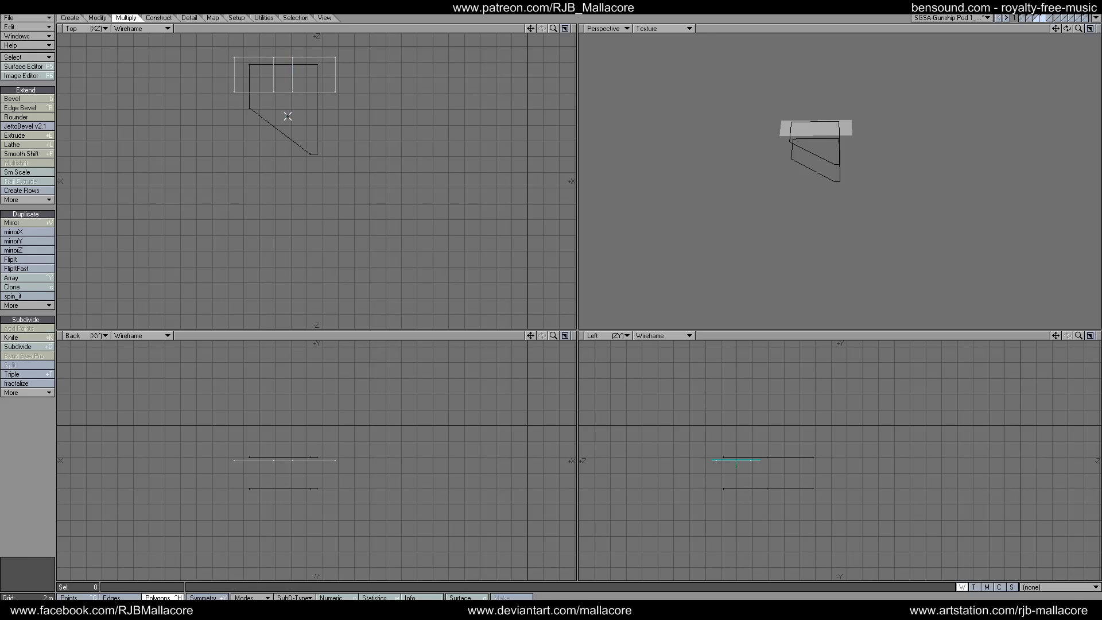
- Move the end section's two lower-edge points outward in the top view to give the box an angled step, and return to polygon mode
{"action": "key", "text": "ctrl+g"}
{"action": "left_click", "coordinate": [292, 91]}
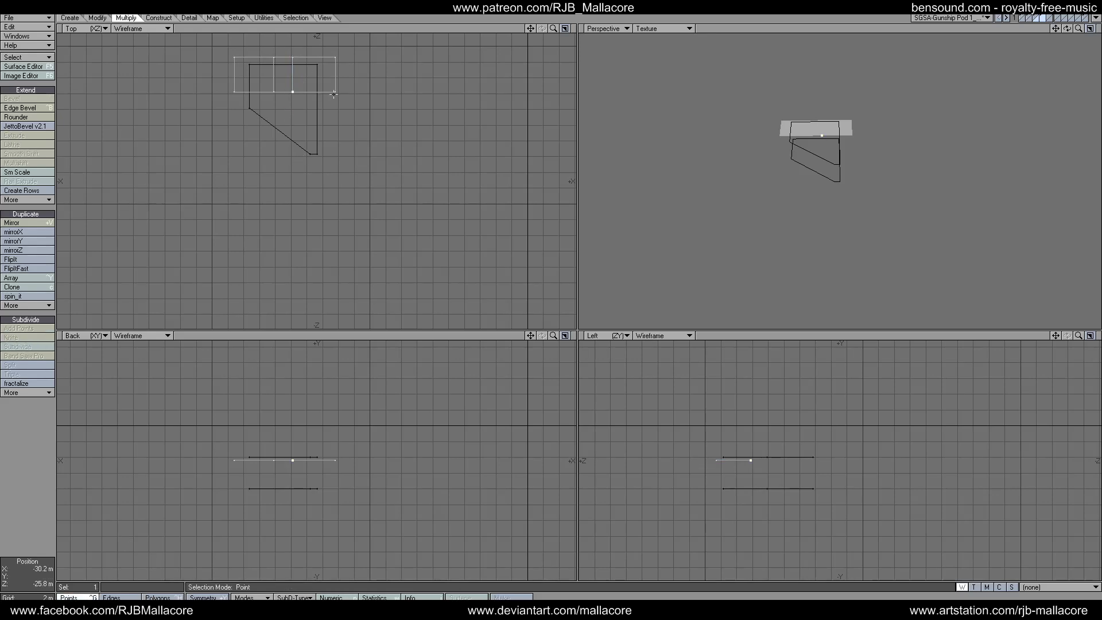
{"action": "key", "text": "t"}
{"action": "left_click_drag", "start_coordinate": [328, 155], "coordinate": [329, 170]}
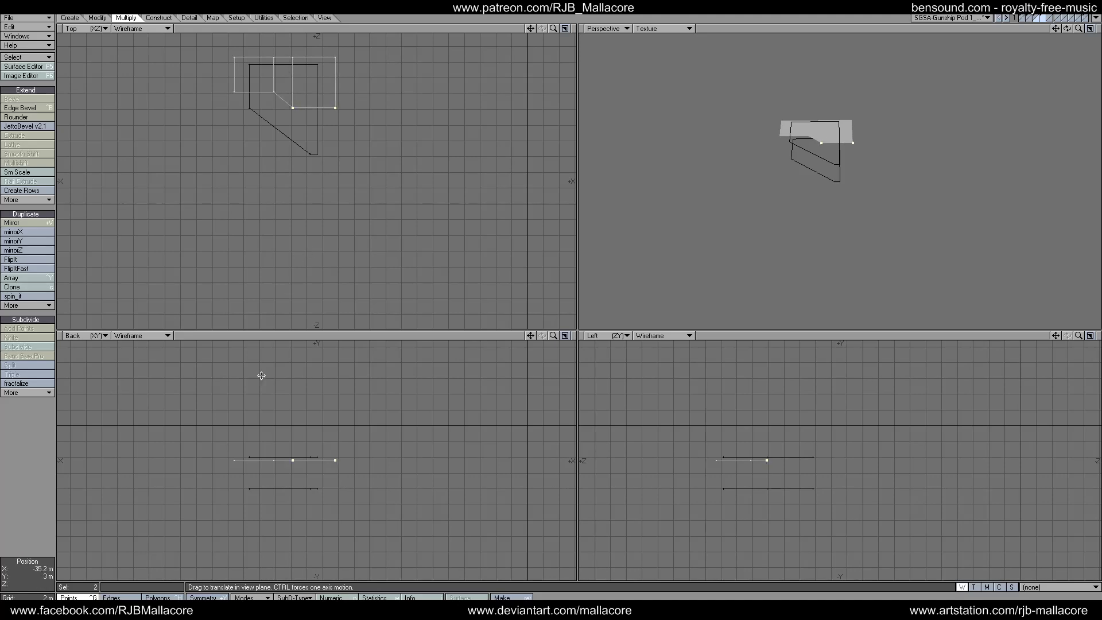
{"action": "left_click", "coordinate": [158, 598]}
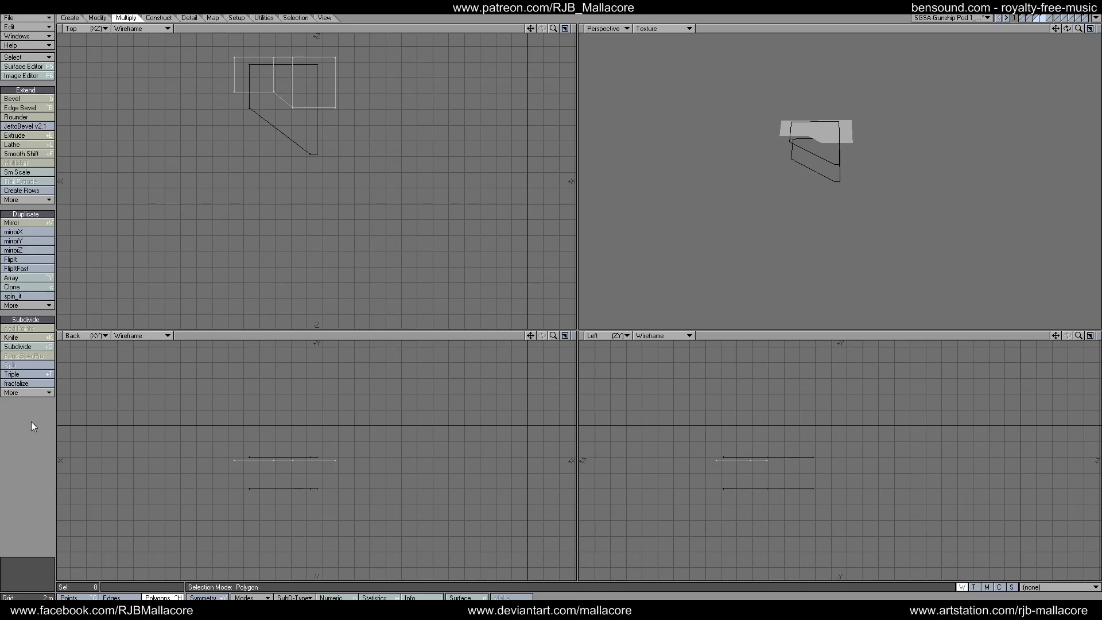
- Draw a second flat box about 13.2 m wide and 4 m deep beside the stepped one, across the outline's sloping part
{"action": "left_click", "coordinate": [70, 17]}
{"action": "left_click", "coordinate": [26, 98]}
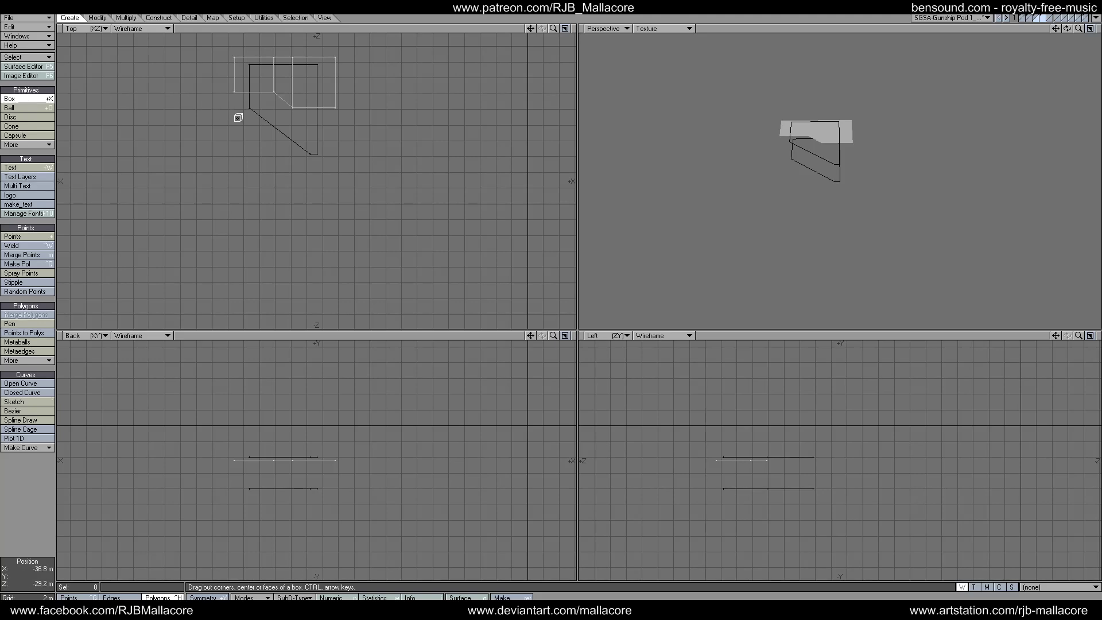
{"action": "left_click_drag", "start_coordinate": [242, 112], "coordinate": [347, 143]}
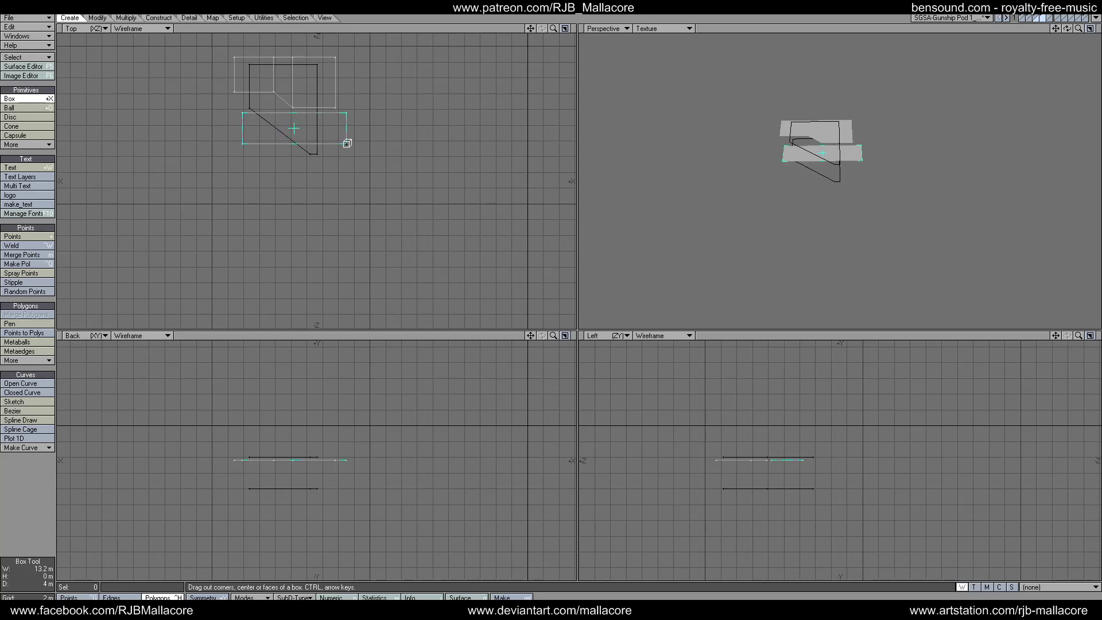
- Merge the stepped box's three sections into one polygon and clean up the two leftover points along its straight edge
{"action": "key", "text": "space"}
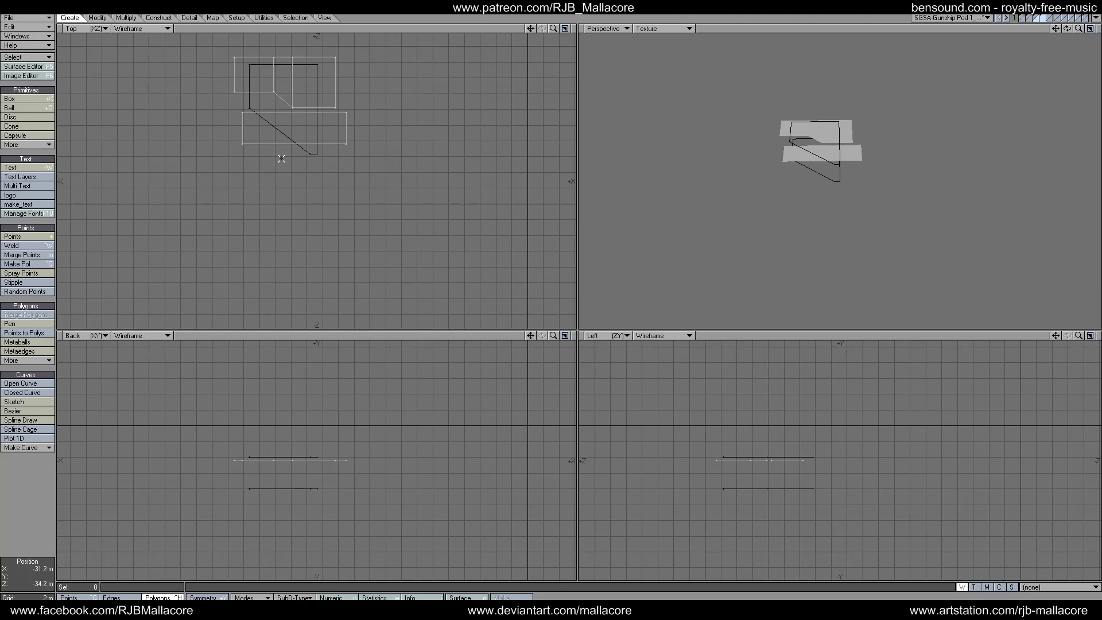
{"action": "left_click", "coordinate": [162, 597]}
{"action": "left_click_drag", "start_coordinate": [293, 81], "coordinate": [263, 80]}
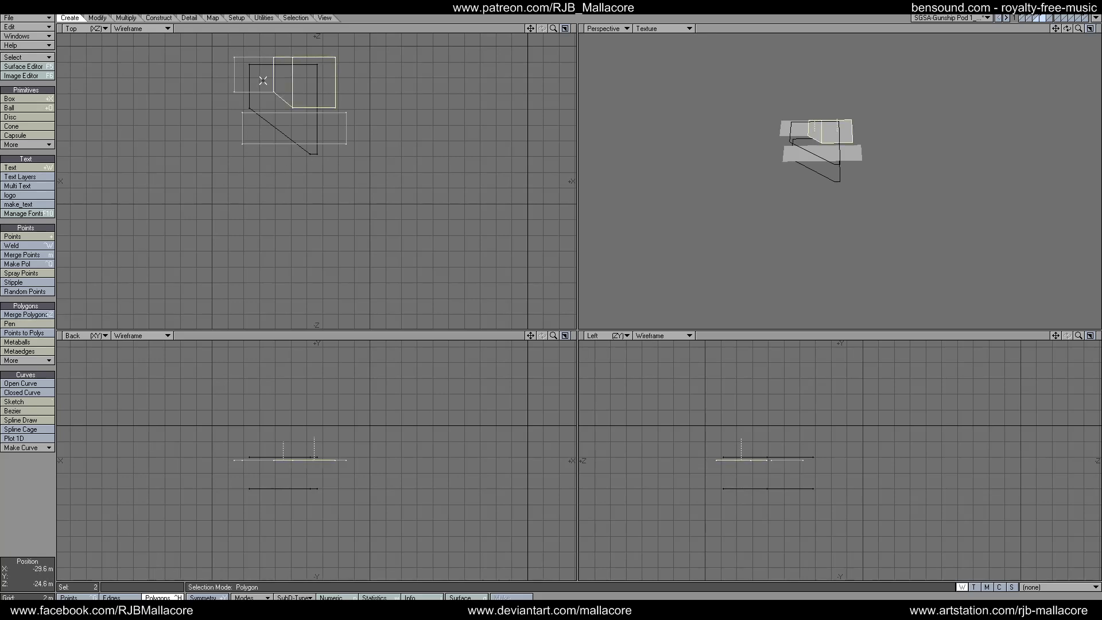
{"action": "key", "text": "shift+z"}
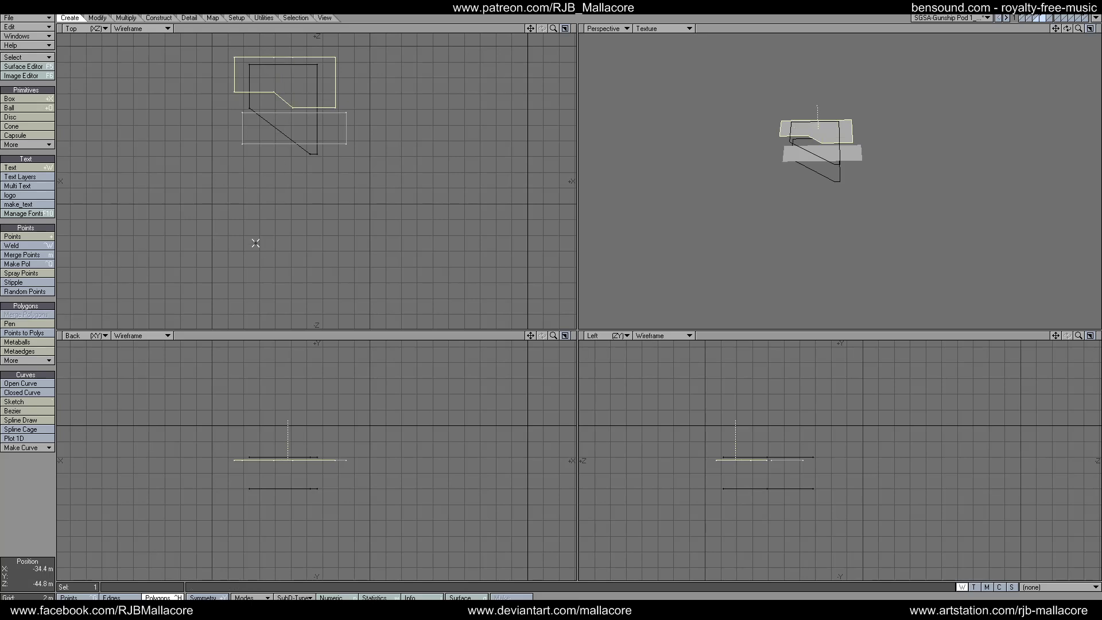
{"action": "key", "text": "ctrl+g"}
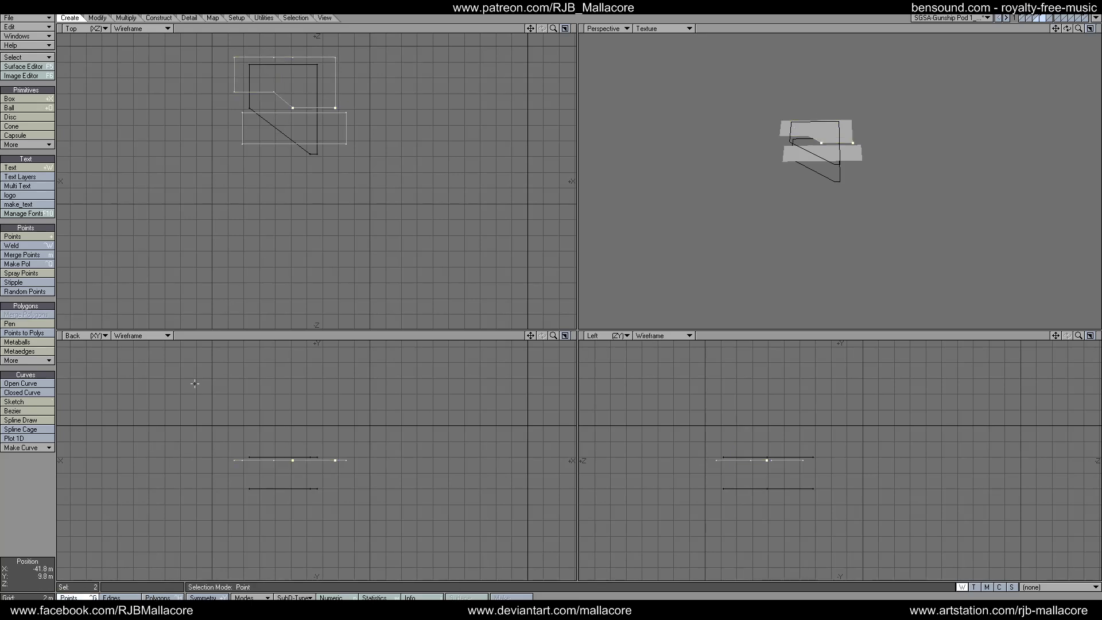
{"action": "left_click_drag", "start_coordinate": [274, 57], "coordinate": [292, 58]}
{"action": "left_click", "coordinate": [221, 122]}
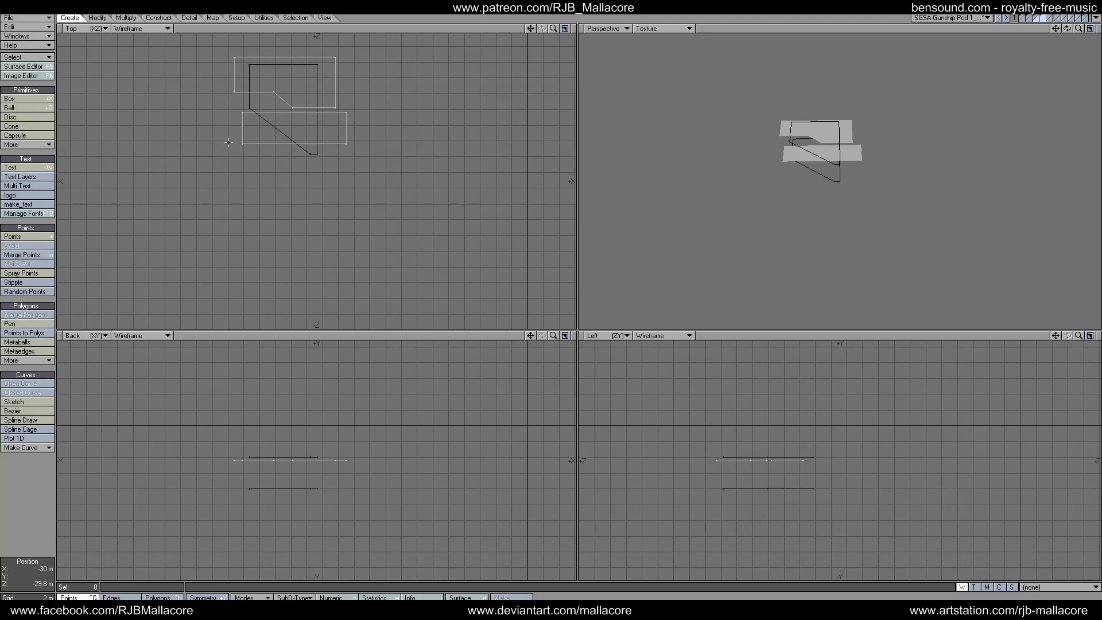
- Slice the two template boxes into the end block's flat faces with Template Drill along the Y axis
{"action": "left_click", "coordinate": [1038, 18]}
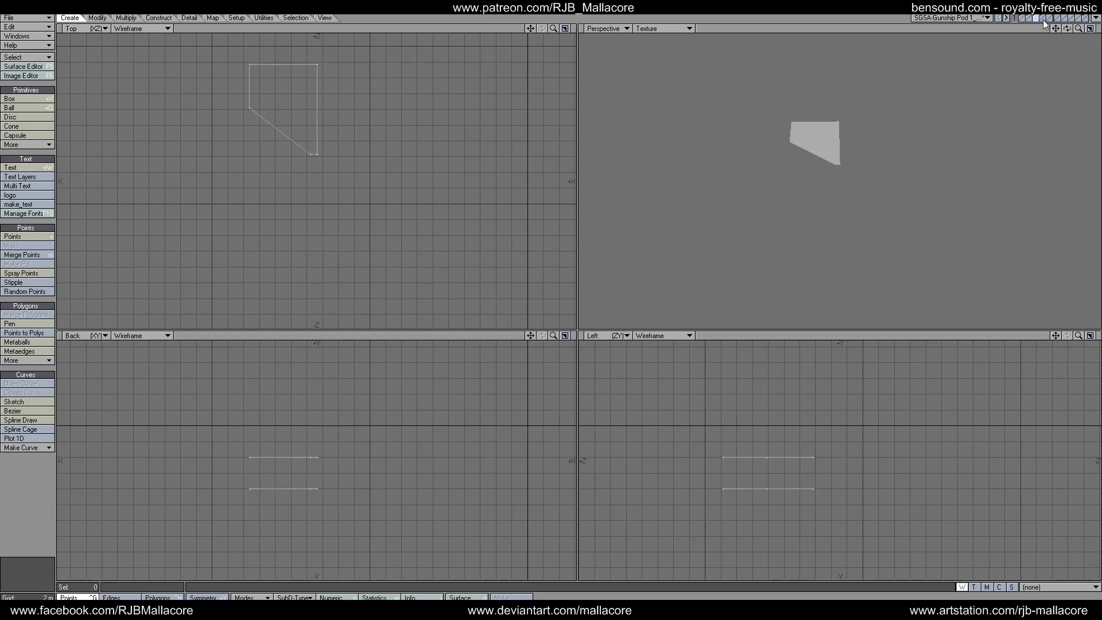
{"action": "left_click", "coordinate": [164, 17]}
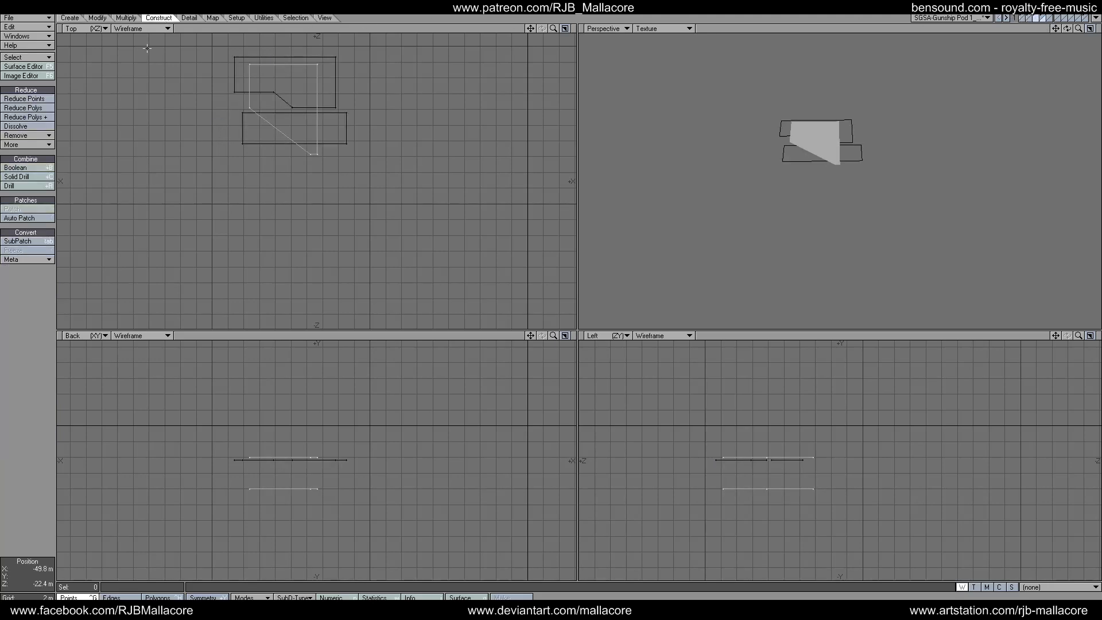
{"action": "left_click", "coordinate": [17, 184]}
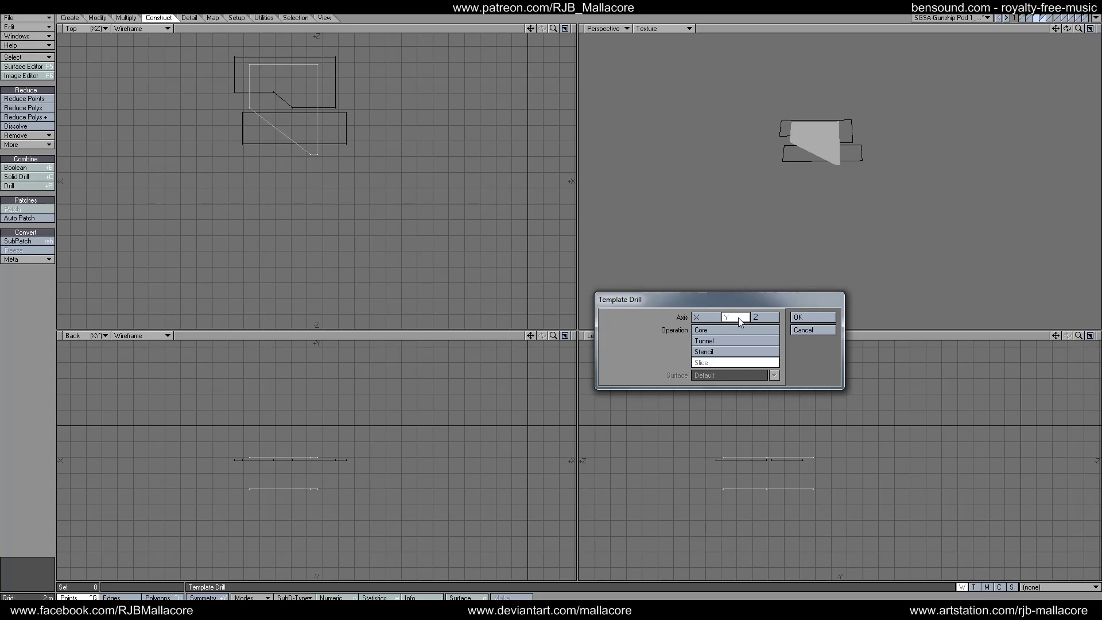
{"action": "left_click", "coordinate": [800, 319]}
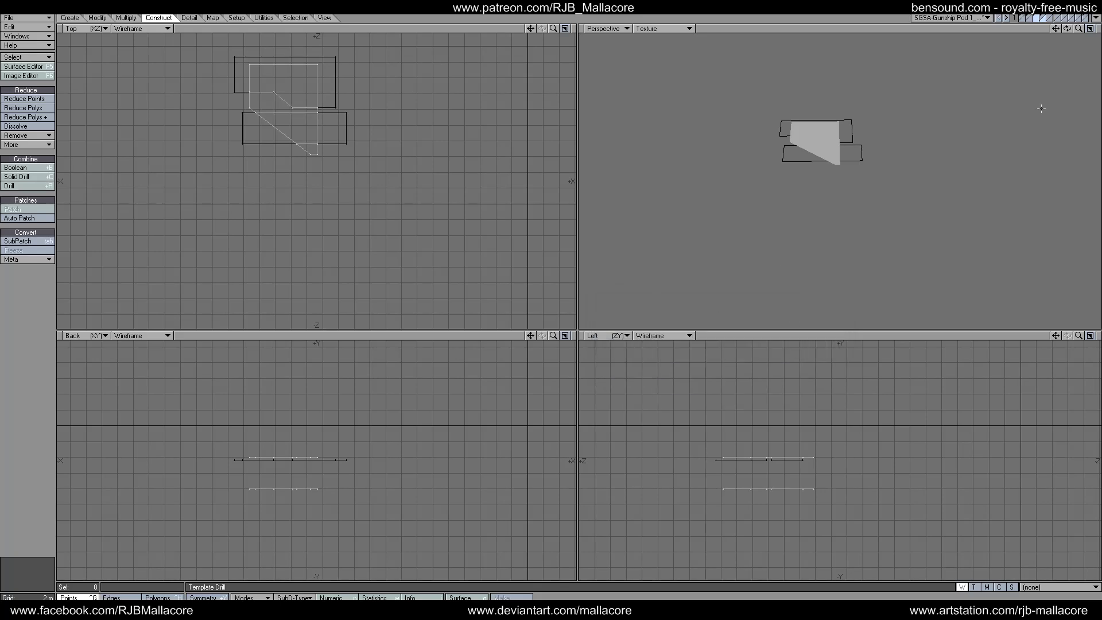
- Inset the stepped and the sloping panel on both faces of the end block by 500 mm with Multishift
{"action": "left_click", "coordinate": [1030, 19]}
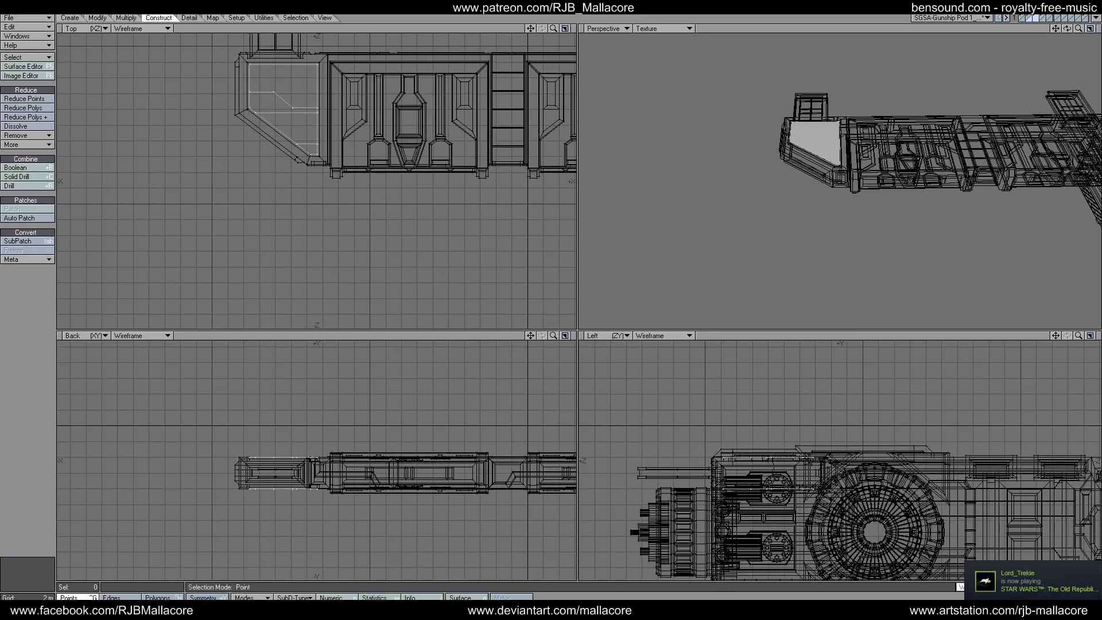
{"action": "left_click", "coordinate": [168, 597]}
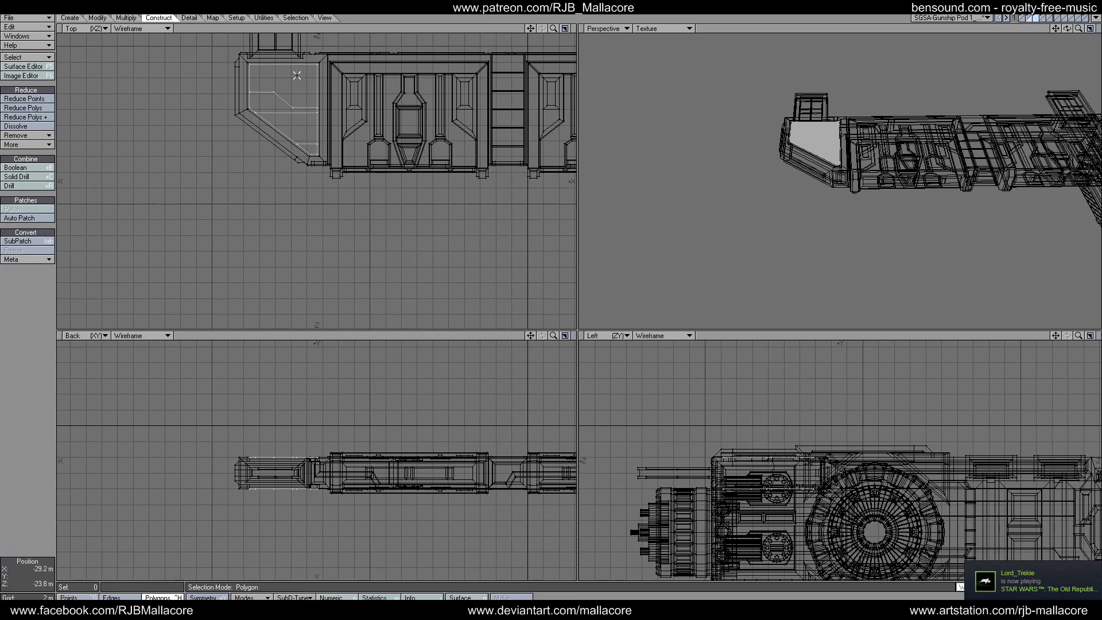
{"action": "mouse_move", "coordinate": [296, 75]}
{"action": "left_mouse_down"}
{"action": "mouse_move", "coordinate": [279, 133]}
{"action": "mouse_move", "coordinate": [270, 130]}
{"action": "left_mouse_up"}
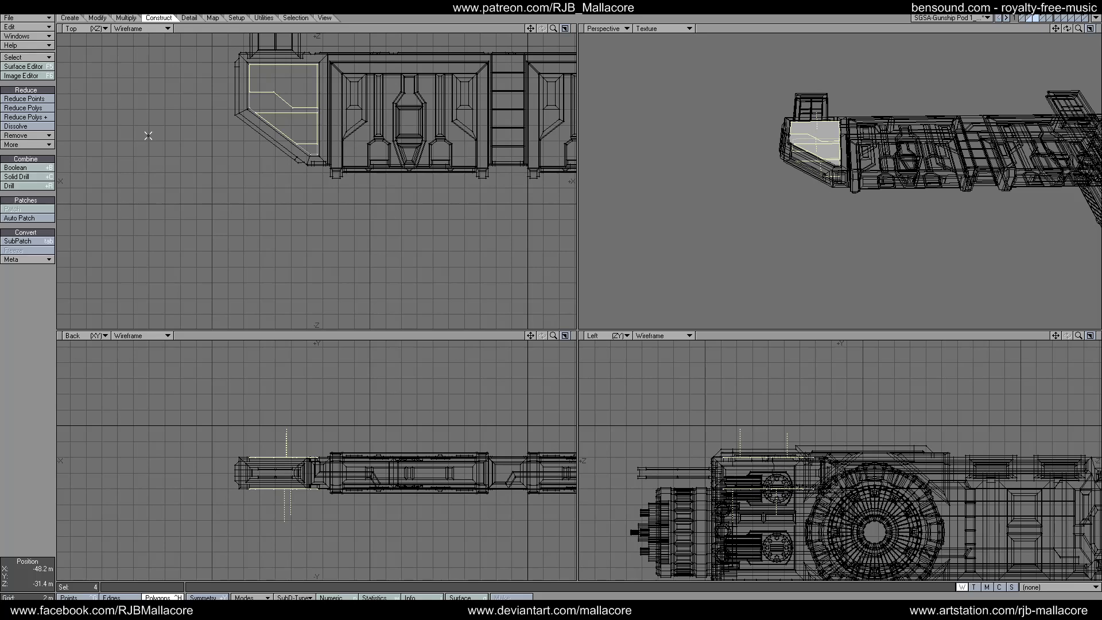
{"action": "left_click", "coordinate": [126, 18]}
{"action": "type", "text": "n"}
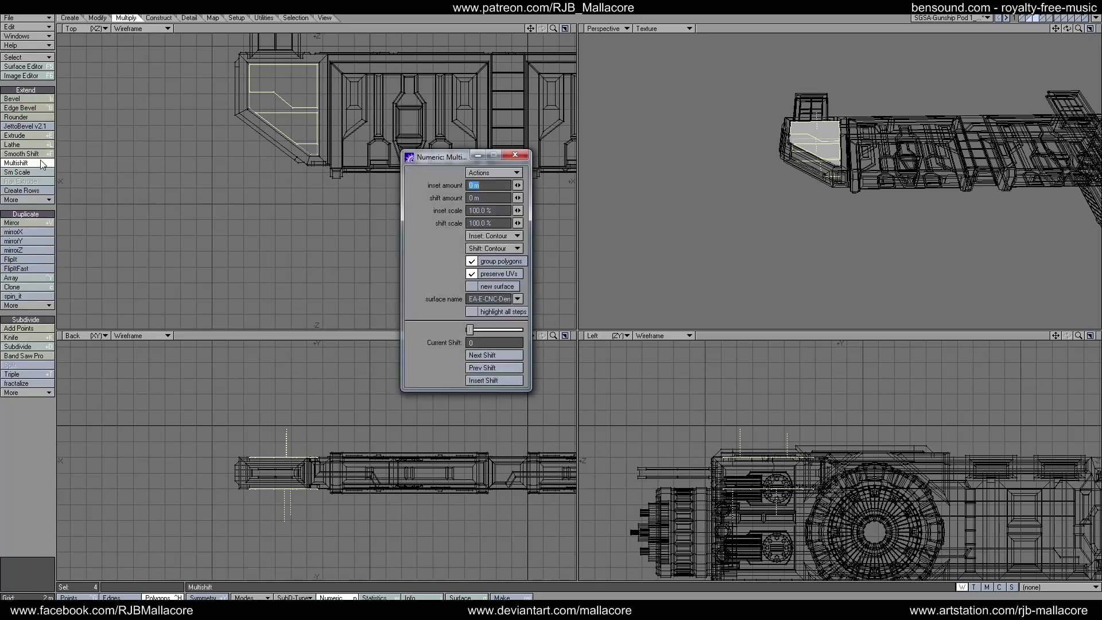
{"action": "type", "text": ".5"}
{"action": "key", "text": "Tab"}
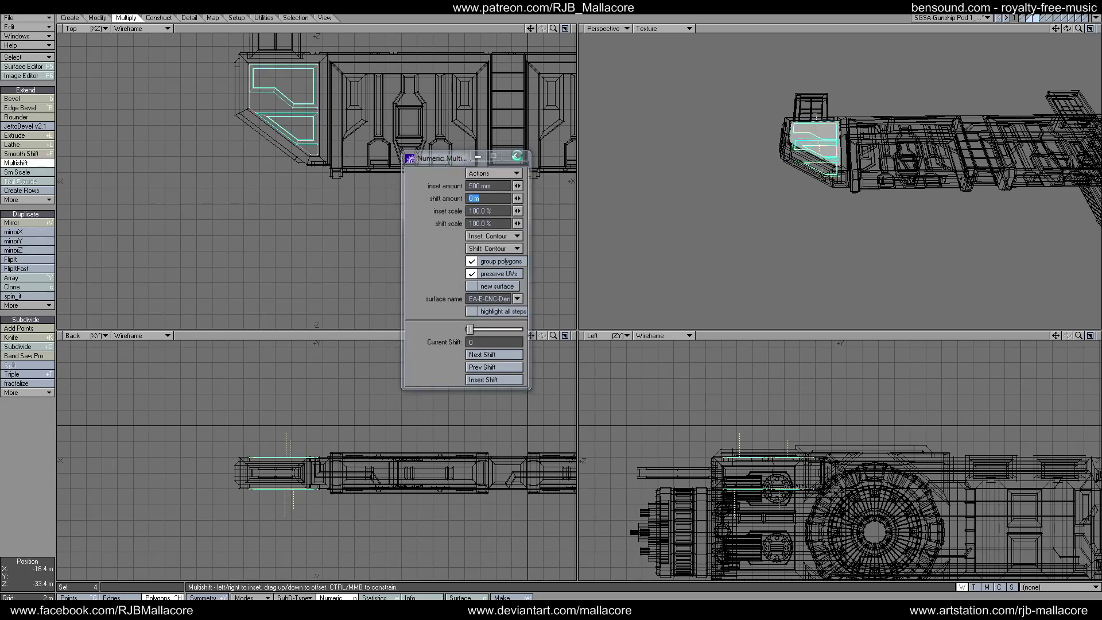
{"action": "left_click", "coordinate": [515, 154]}
{"action": "key", "text": "space"}
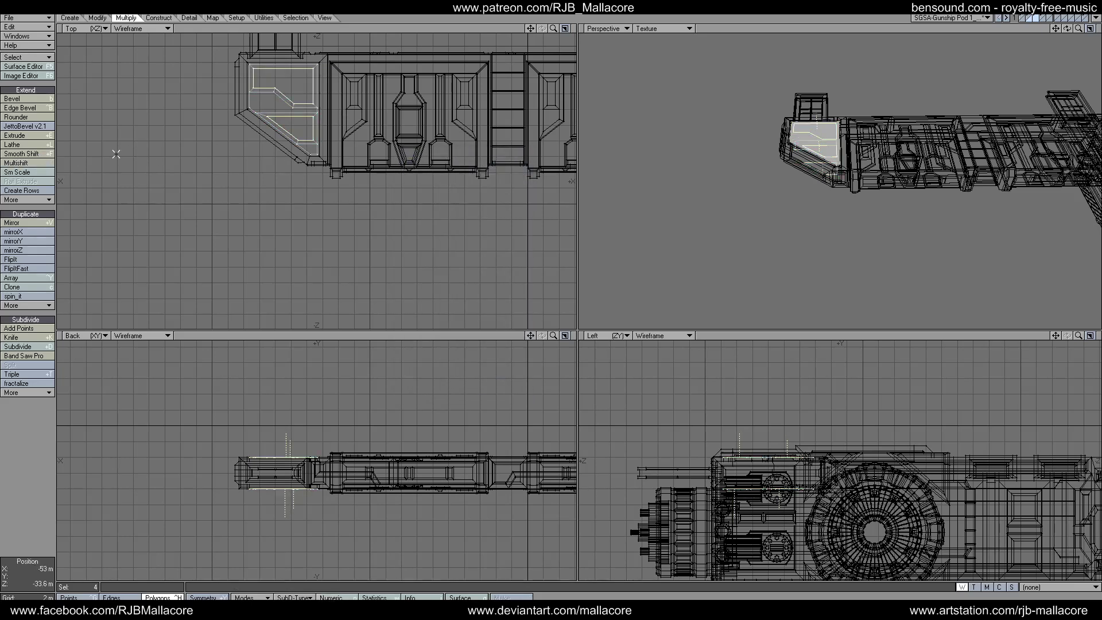
- Give the same four panels a second Multishift with an inset of 100 mm and a shift of 100 mm
{"action": "left_click", "coordinate": [35, 163]}
{"action": "type", "text": "n"}
{"action": "type", "text": ".1"}
{"action": "key", "text": "Tab"}
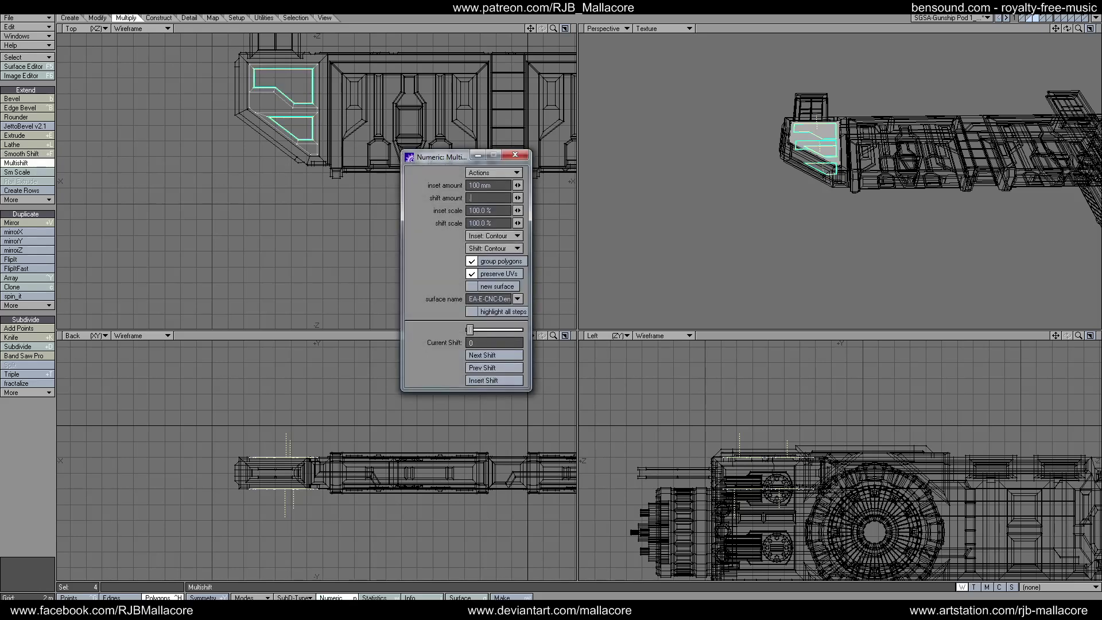
{"action": "type", "text": ".1"}
{"action": "key", "text": "Tab"}
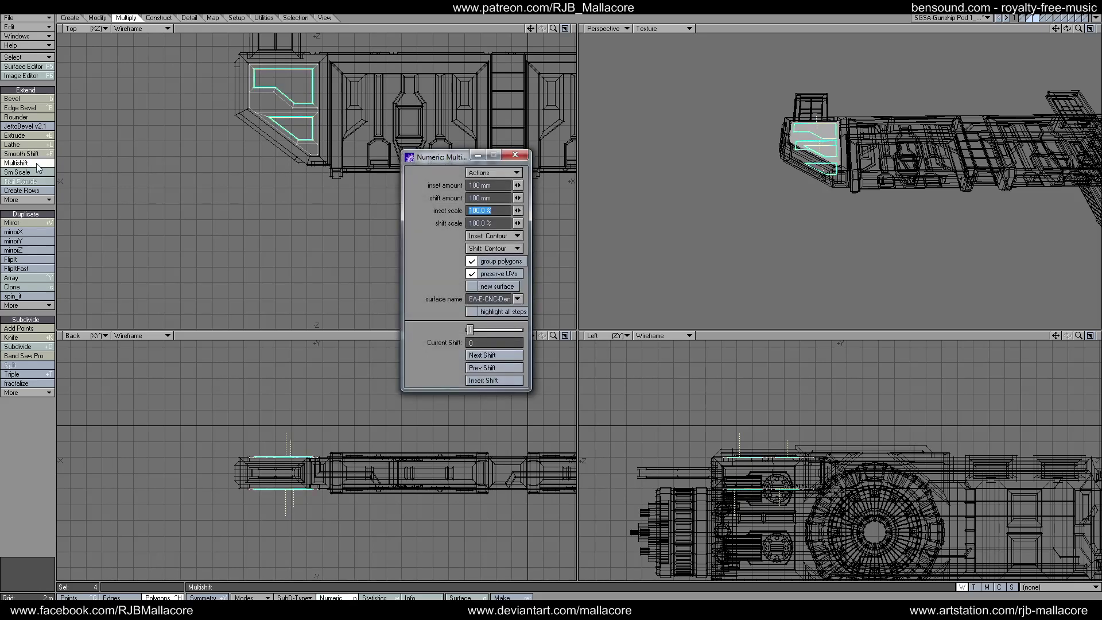
{"action": "left_click", "coordinate": [515, 156]}
{"action": "key", "text": "space"}
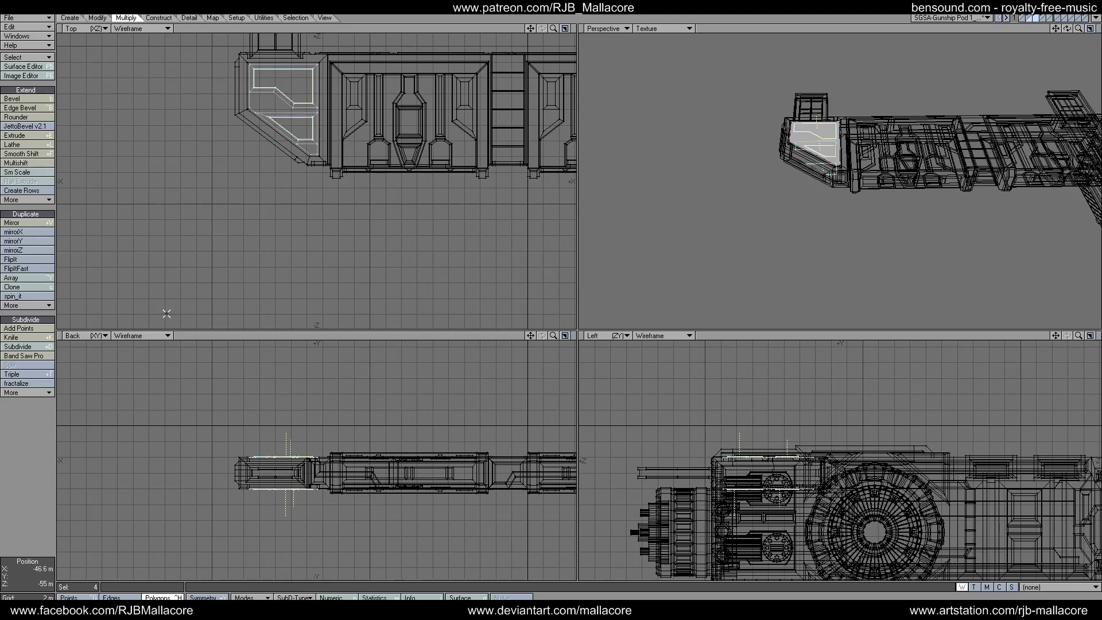
- Bevel the narrow band between the panels and the small corner piece on both faces, and clear the selection
{"action": "left_click", "coordinate": [265, 179]}
{"action": "left_click_drag", "start_coordinate": [312, 150], "coordinate": [290, 123]}
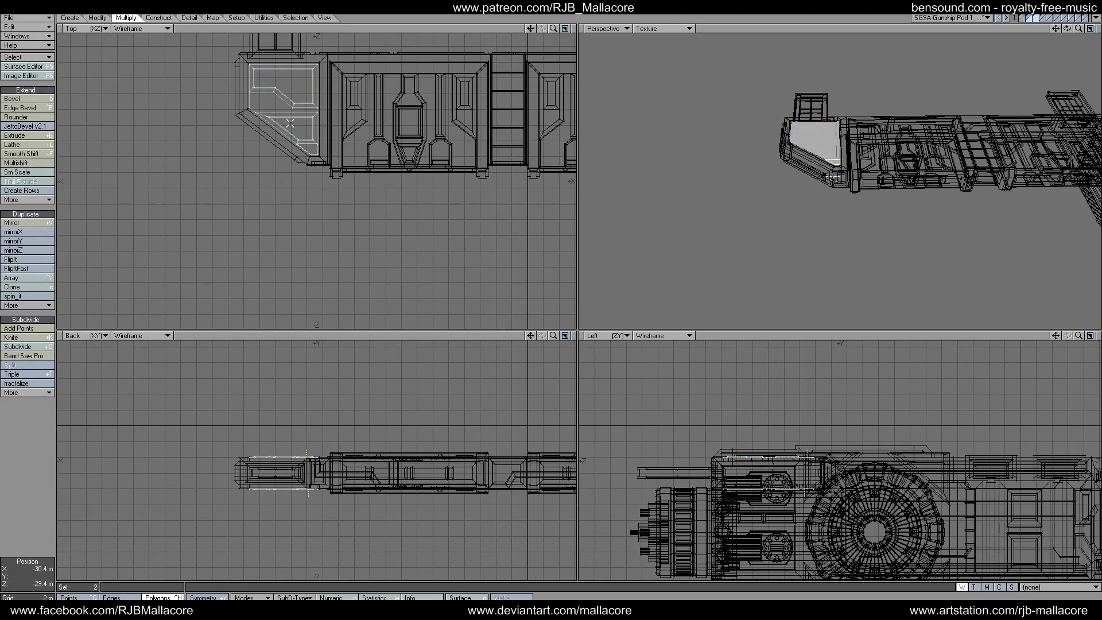
{"action": "left_click", "coordinate": [260, 104]}
{"action": "key", "text": "b"}
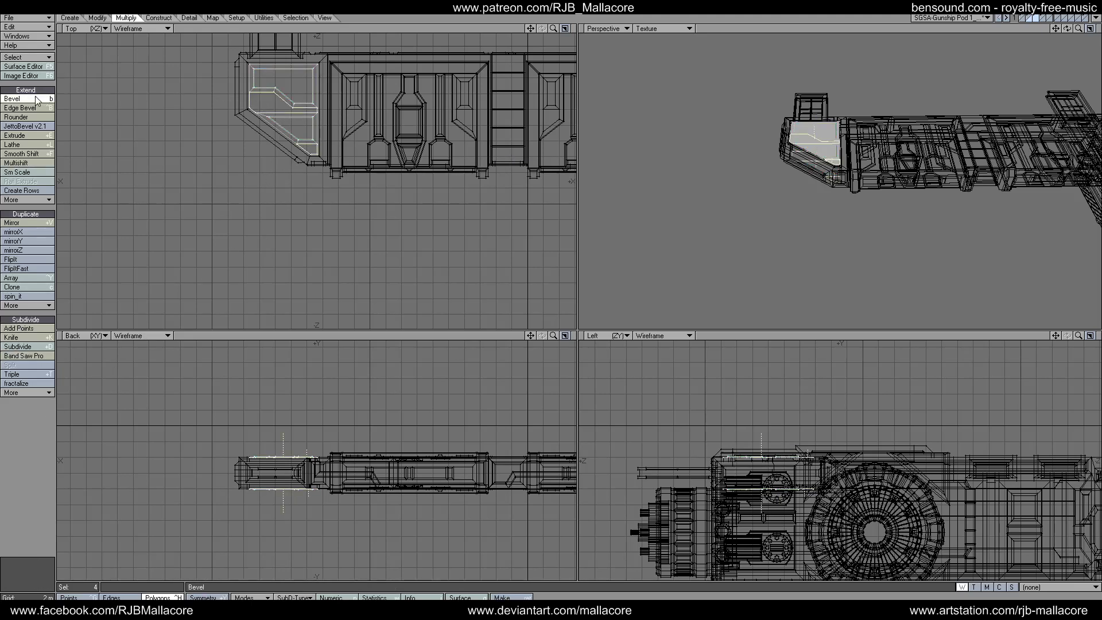
{"action": "key", "text": "n"}
{"action": "left_click", "coordinate": [510, 155]}
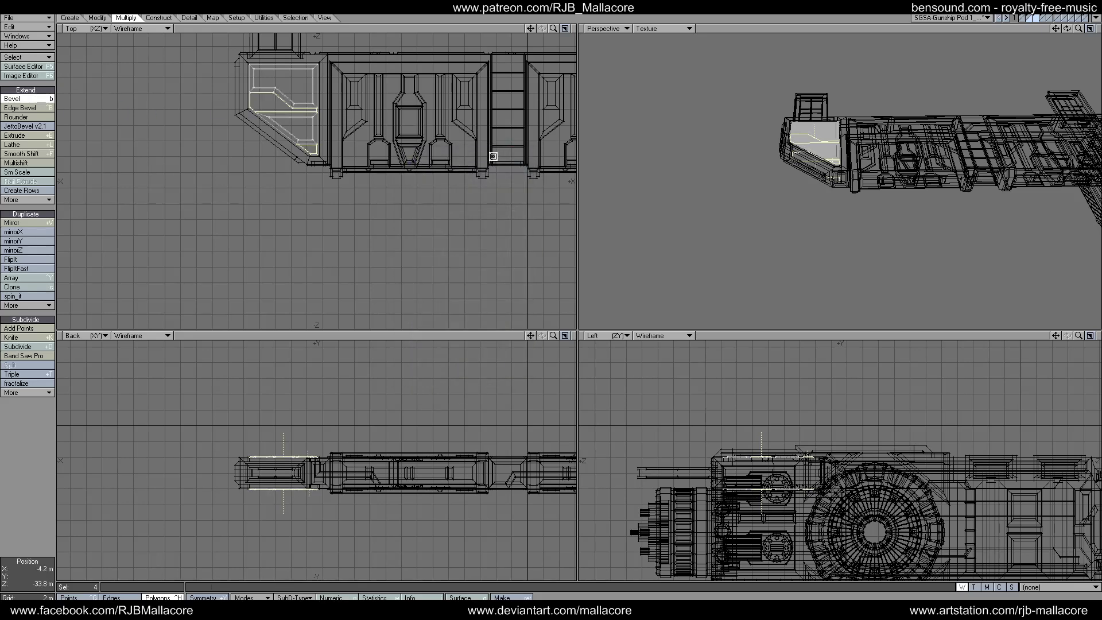
{"action": "key", "text": "space"}
{"action": "left_click", "coordinate": [49, 415]}
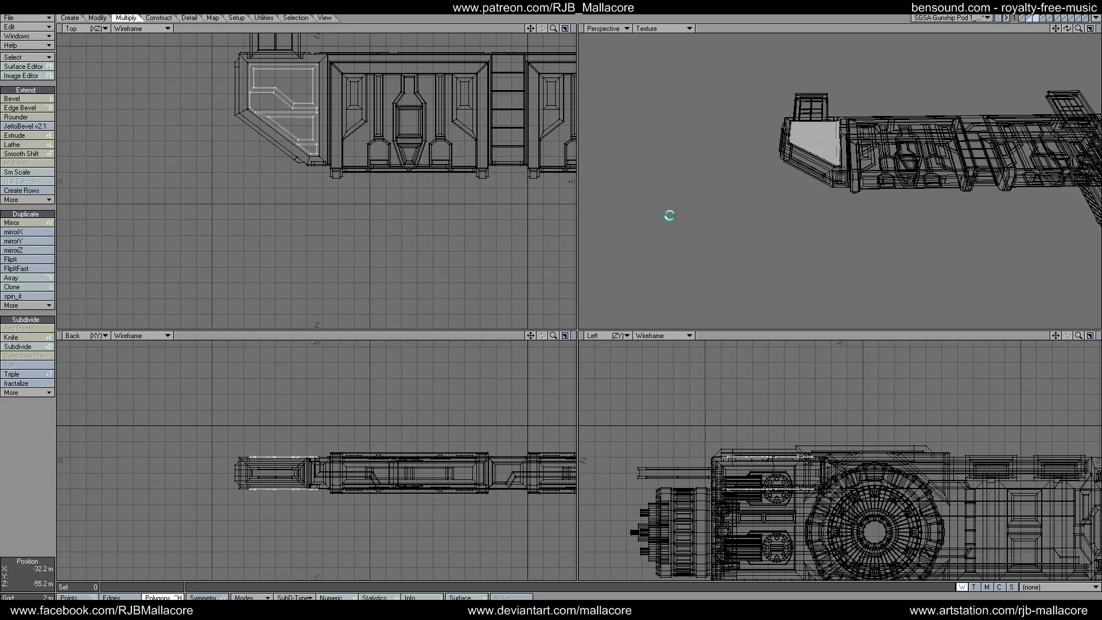
- Cut the detailed faces and paste them into the gunship arm's layer, and merge the points with the Automatic range
{"action": "key", "text": "ctrl+x"}
{"action": "left_click", "coordinate": [1027, 18]}
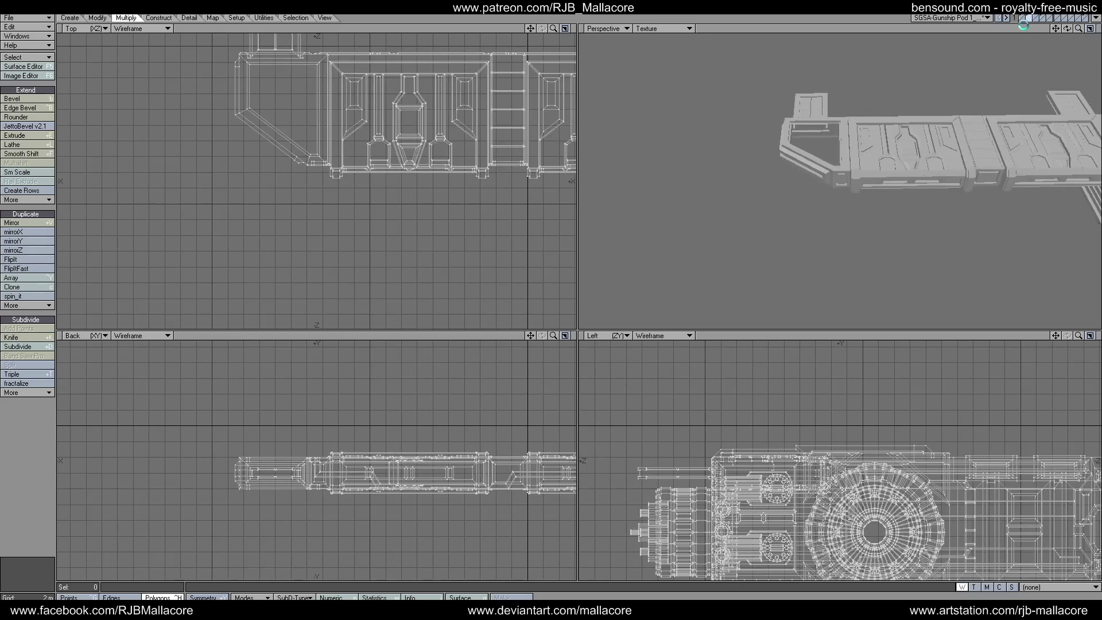
{"action": "key", "text": "ctrl+v"}
{"action": "left_click_drag", "start_coordinate": [1067, 29], "coordinate": [1069, 34]}
{"action": "key", "text": "m"}
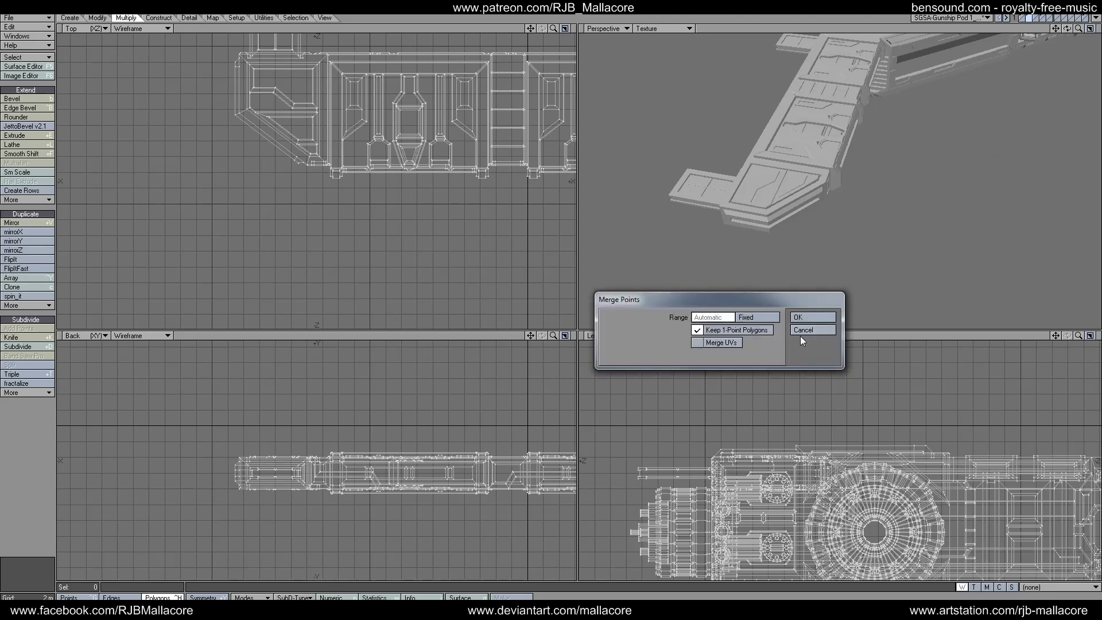
{"action": "left_click", "coordinate": [799, 315]}
{"action": "left_click", "coordinate": [699, 315]}
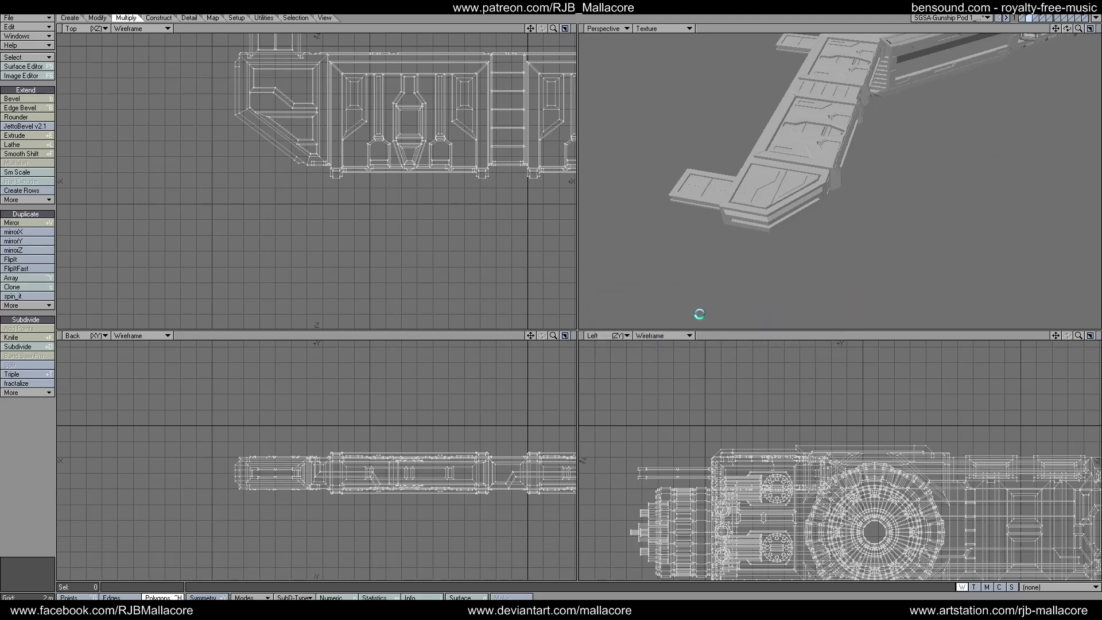
{"action": "key", "text": "ctrl+p"}
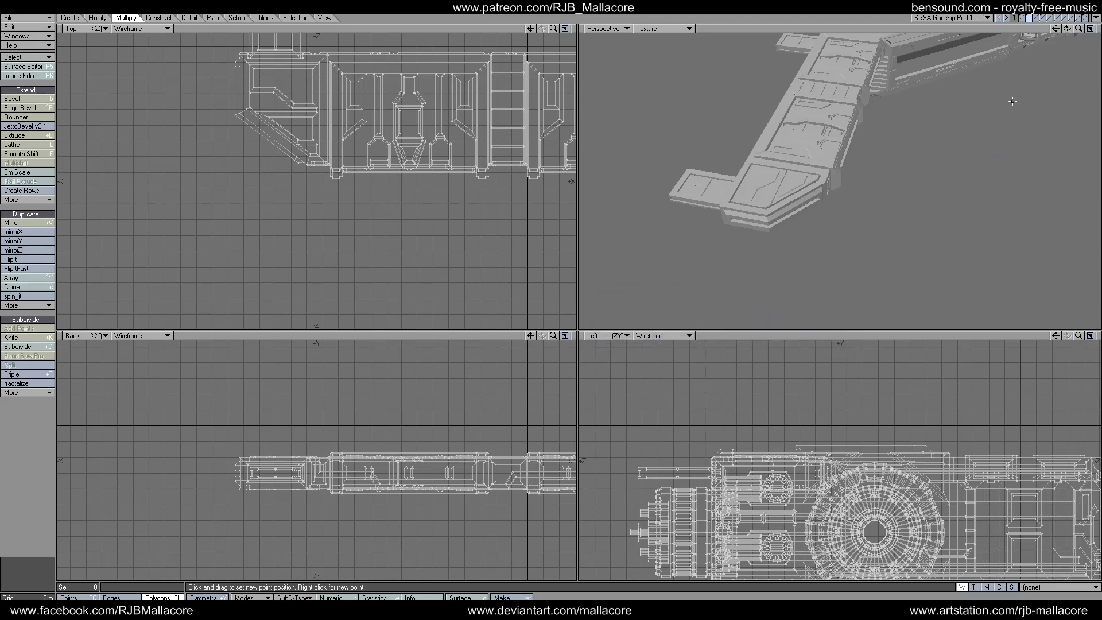
{"action": "key", "text": "space"}
- Examine the arm and its end block from several angles, on their own and together with the other gunship layers
{"action": "left_click_drag", "start_coordinate": [1067, 29], "coordinate": [1040, 49]}
{"action": "left_click", "coordinate": [1085, 17], "text": "shift"}
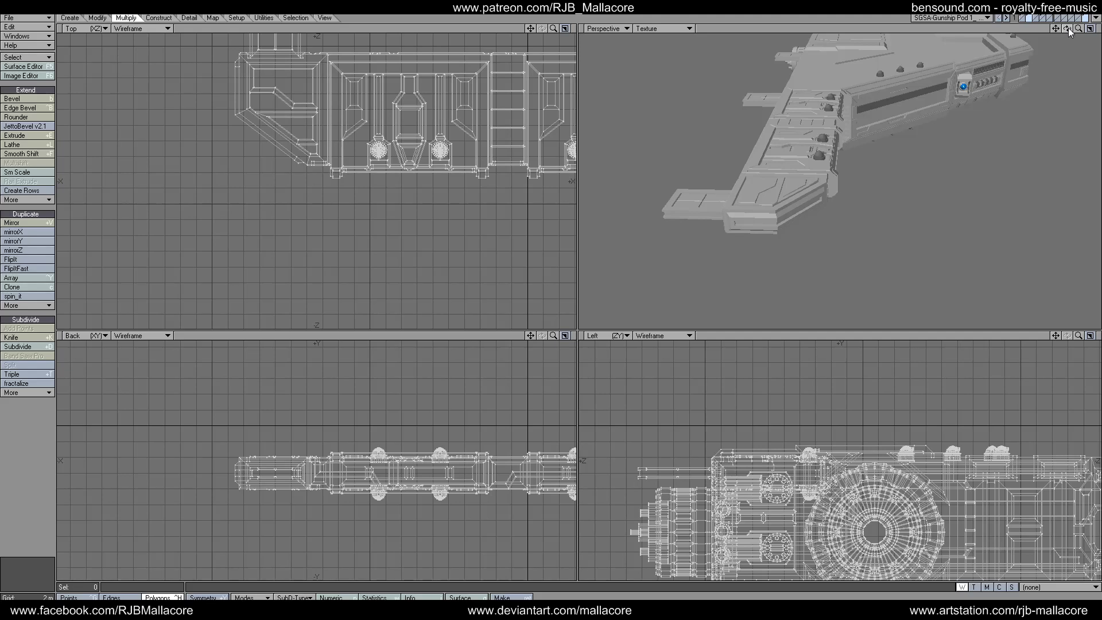
{"action": "left_click", "coordinate": [1031, 16]}
{"action": "left_click_drag", "start_coordinate": [1056, 29], "coordinate": [991, 35]}
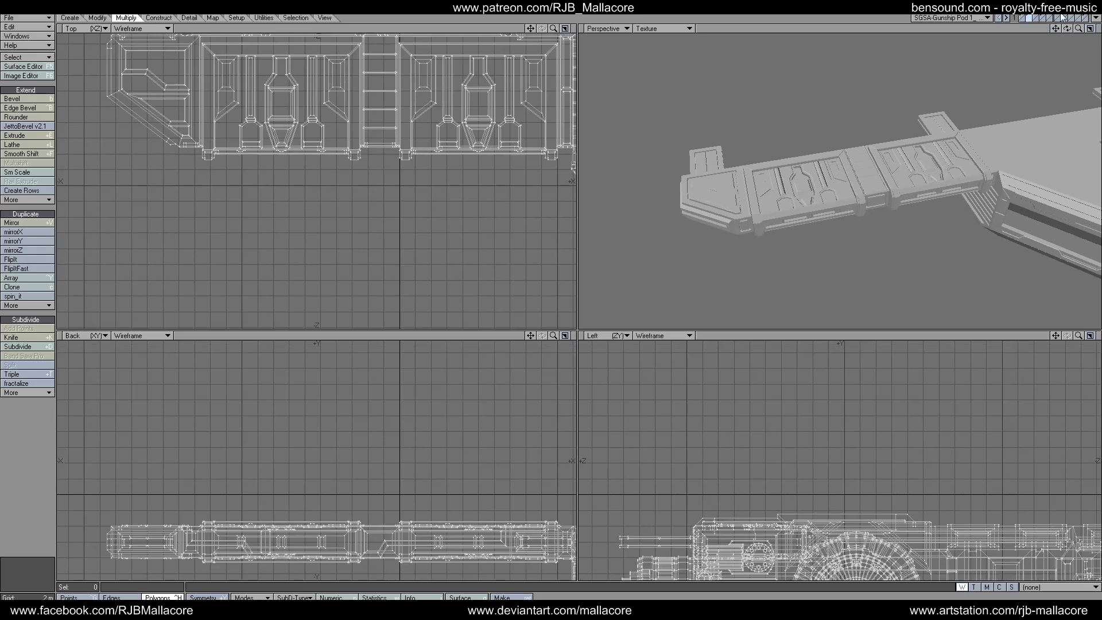
{"action": "left_click", "coordinate": [1044, 18]}
{"action": "left_click", "coordinate": [1025, 19]}
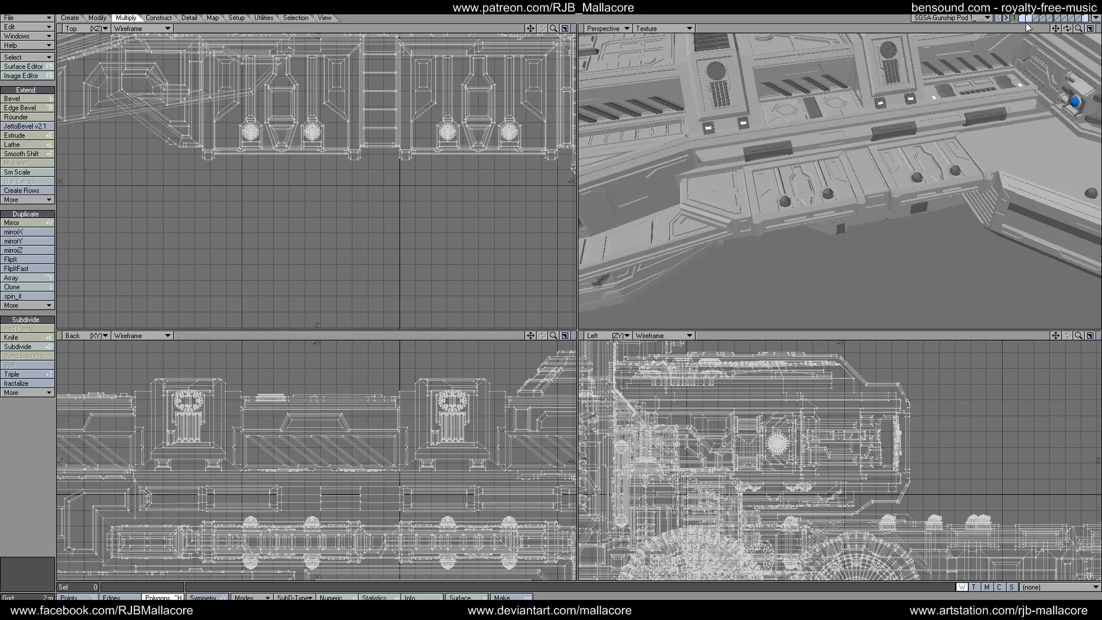
{"action": "mouse_move", "coordinate": [1067, 28]}
{"action": "left_mouse_down"}
{"action": "mouse_move", "coordinate": [1016, 32]}
{"action": "mouse_move", "coordinate": [1099, 28]}
{"action": "mouse_move", "coordinate": [1057, 19]}
{"action": "mouse_move", "coordinate": [1060, 32]}
{"action": "left_mouse_up"}
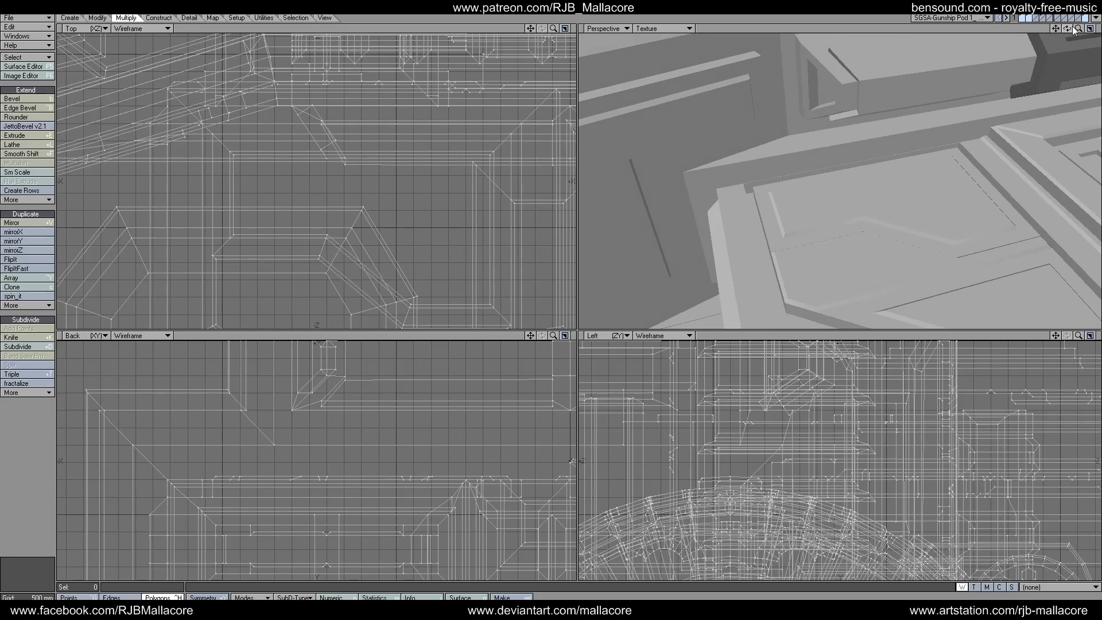
{"action": "key", "text": "a"}
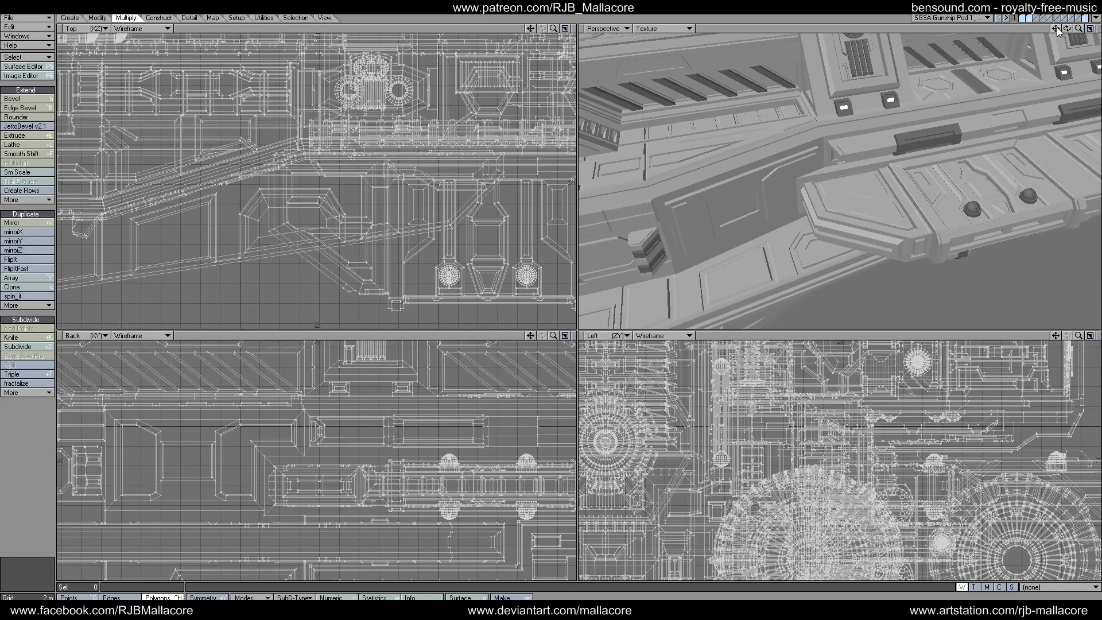
{"action": "left_click_drag", "start_coordinate": [1057, 30], "coordinate": [1059, 32]}
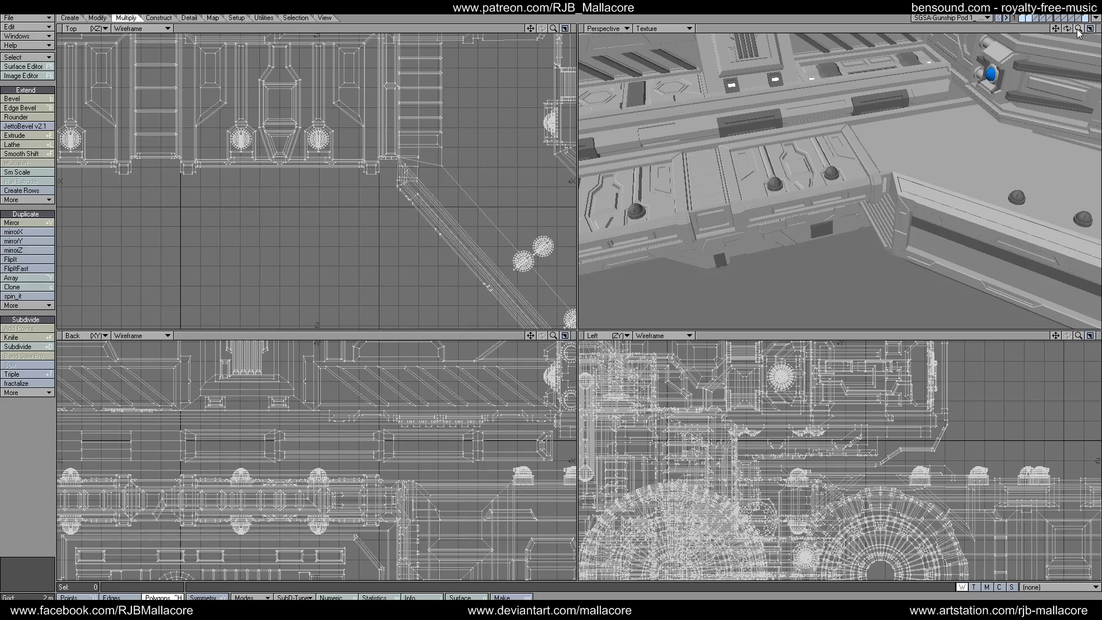
{"action": "left_click_drag", "start_coordinate": [1078, 34], "coordinate": [1068, 30]}
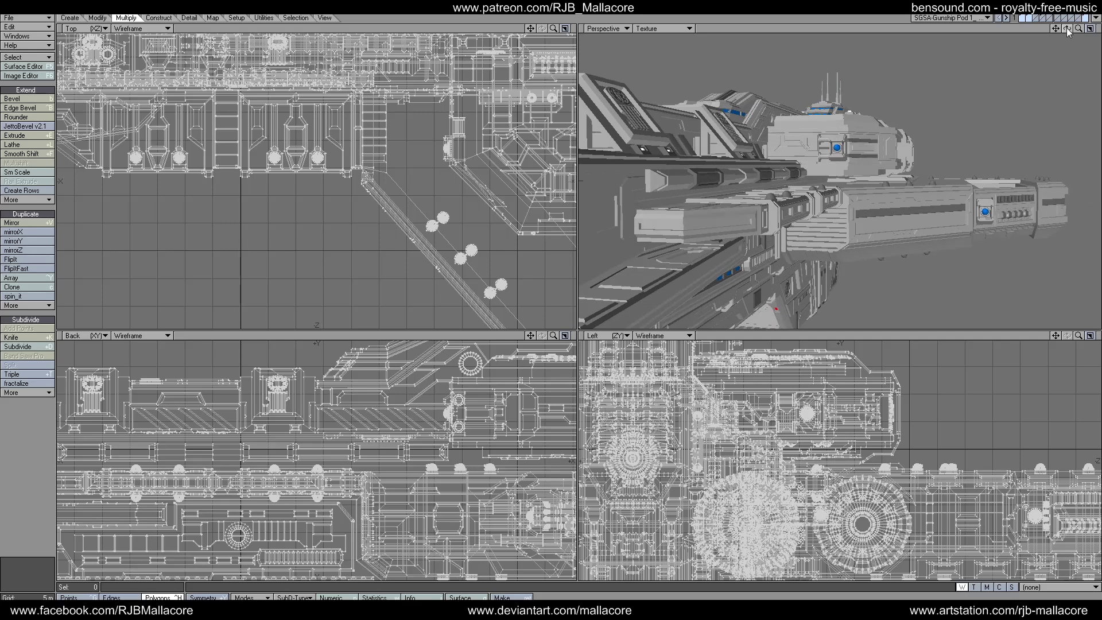
- Isolate the gunship pod layer, bevel the two narrow strip faces on the far block with a 100 mm shift and inset, and clear the selection
{"action": "left_click", "coordinate": [1029, 19]}
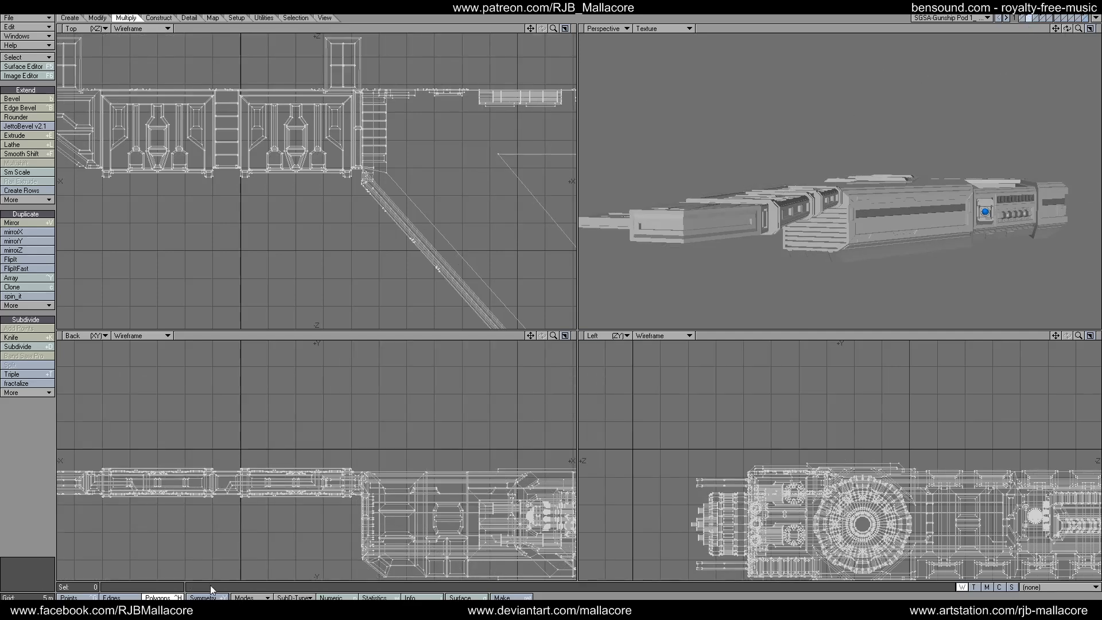
{"action": "left_click", "coordinate": [163, 598]}
{"action": "left_click", "coordinate": [689, 228]}
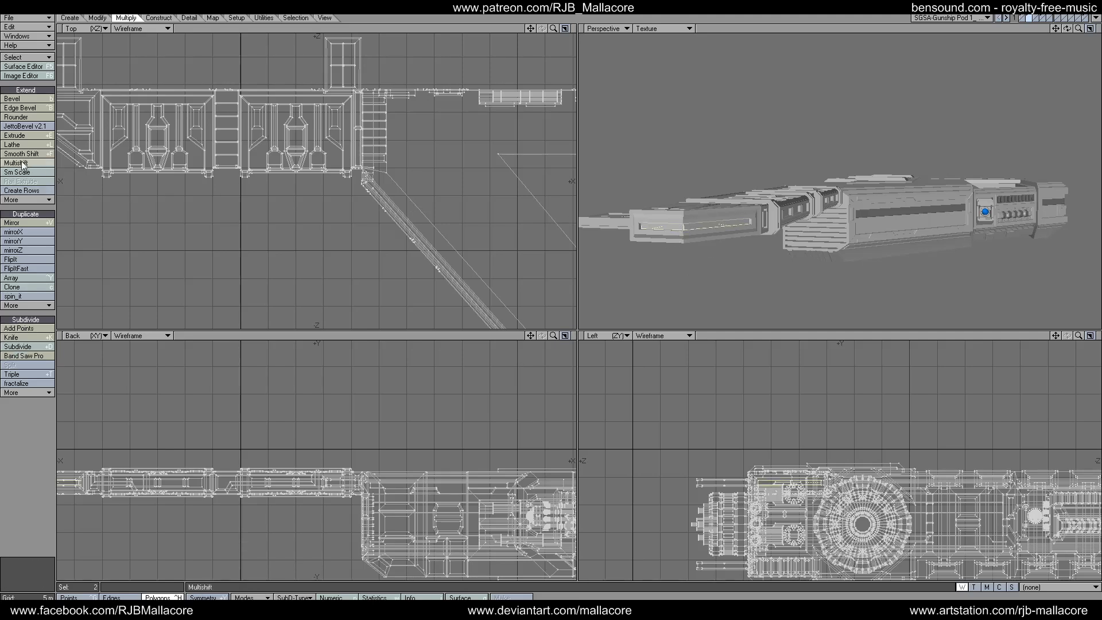
{"action": "left_click", "coordinate": [25, 100]}
{"action": "key", "text": "n"}
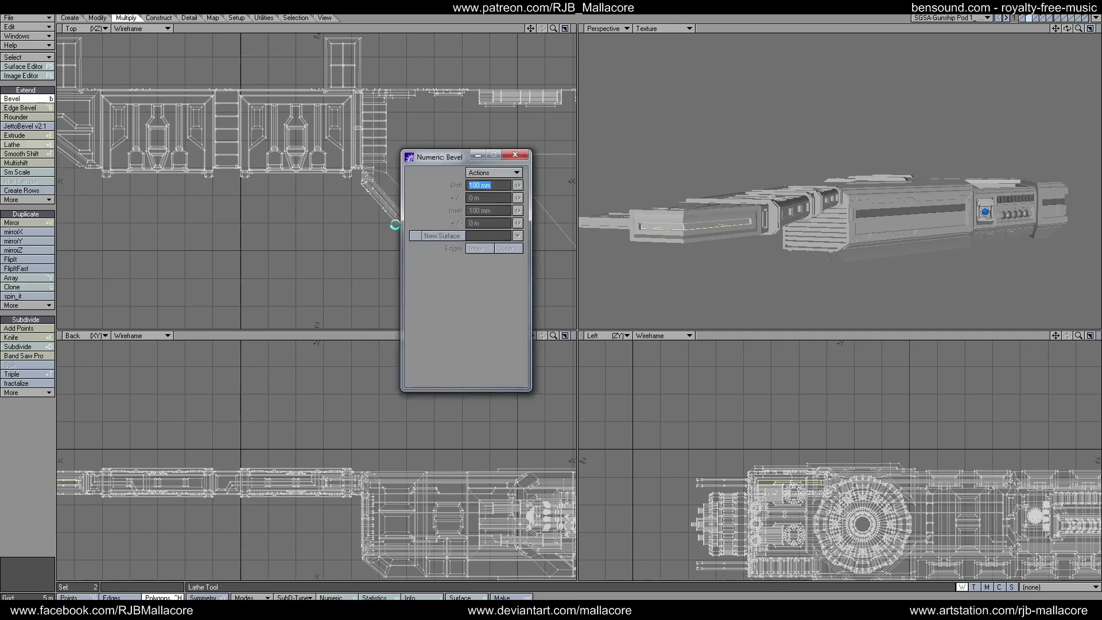
{"action": "left_click", "coordinate": [515, 155]}
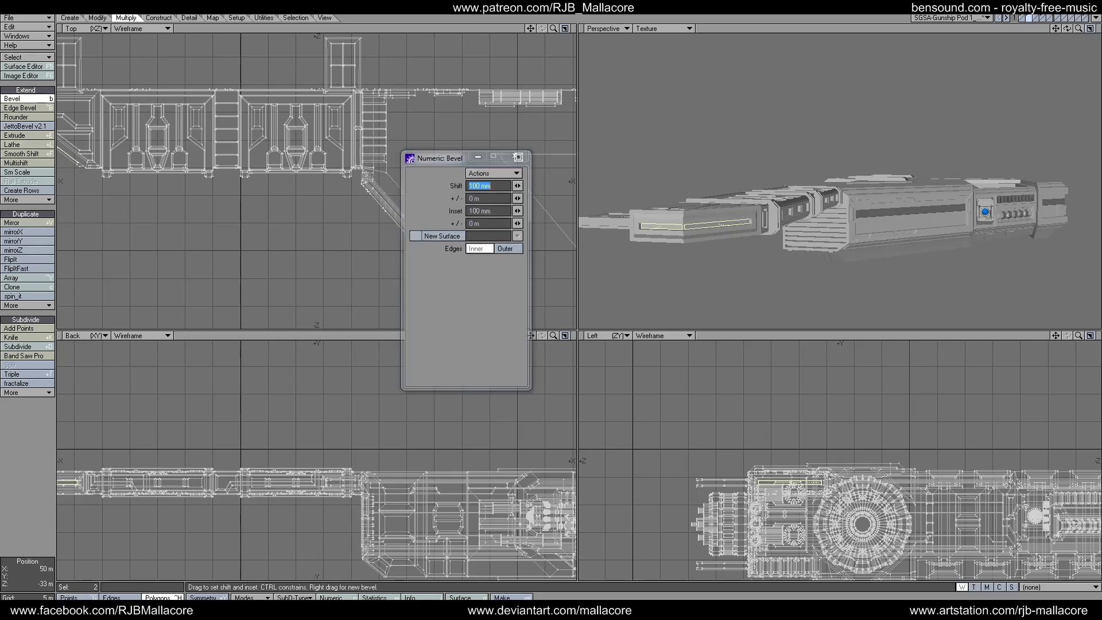
{"action": "key", "text": "space"}
{"action": "left_click", "coordinate": [18, 471]}
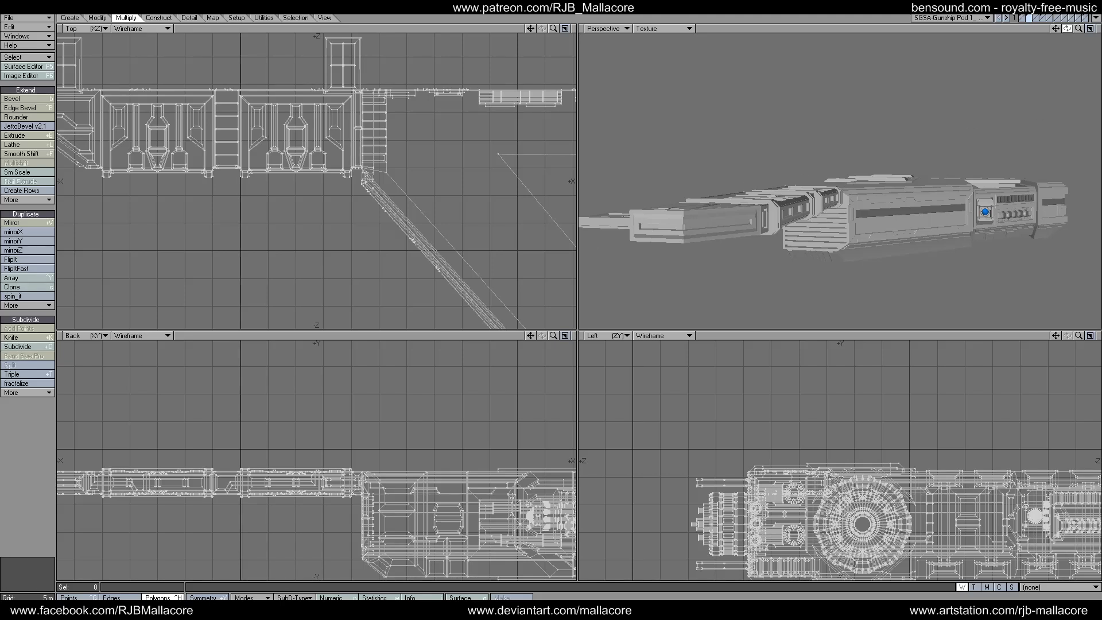
- Select the two dark recessed band faces meeting at the outer block's corner and knife-cut the angled face close to that corner
{"action": "left_click_drag", "start_coordinate": [1067, 28], "coordinate": [788, 2]}
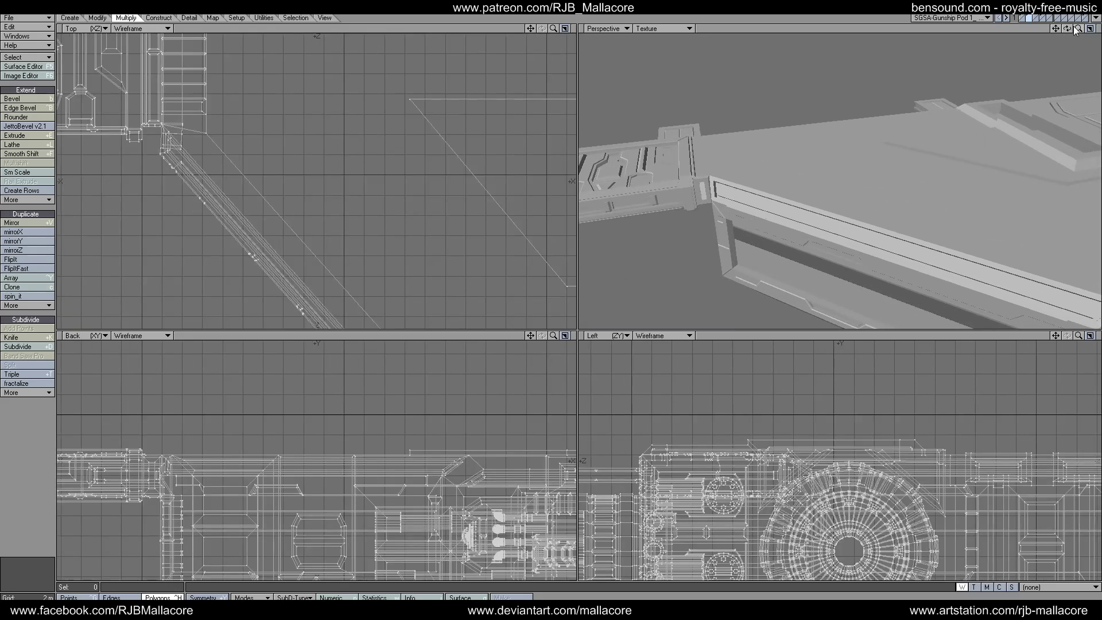
{"action": "left_click_drag", "start_coordinate": [1076, 28], "coordinate": [862, 36]}
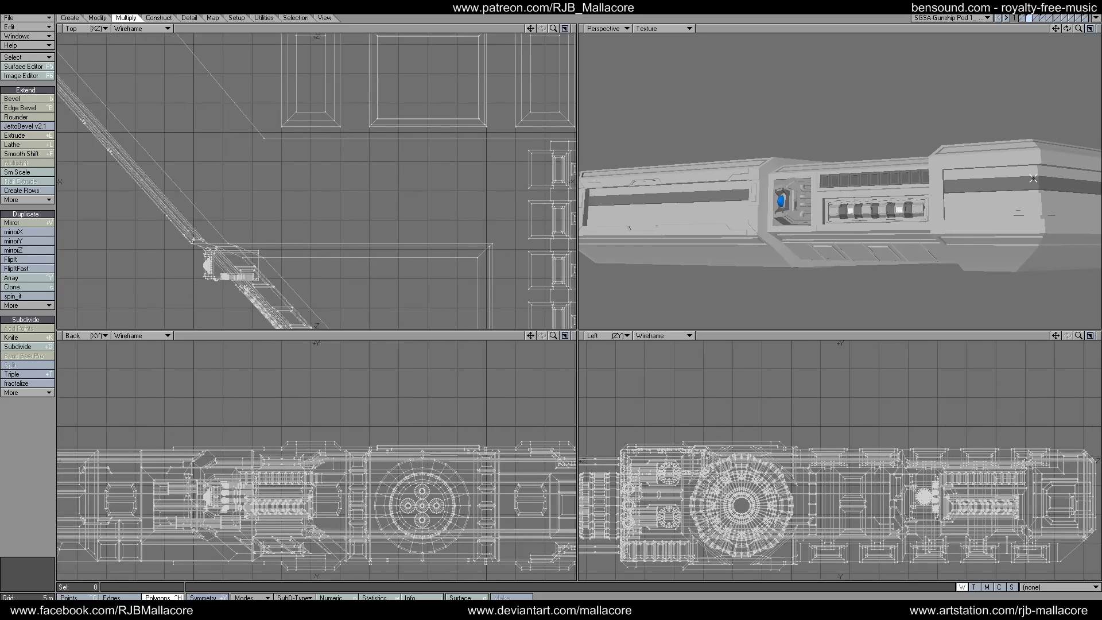
{"action": "left_click_drag", "start_coordinate": [1033, 178], "coordinate": [1041, 183]}
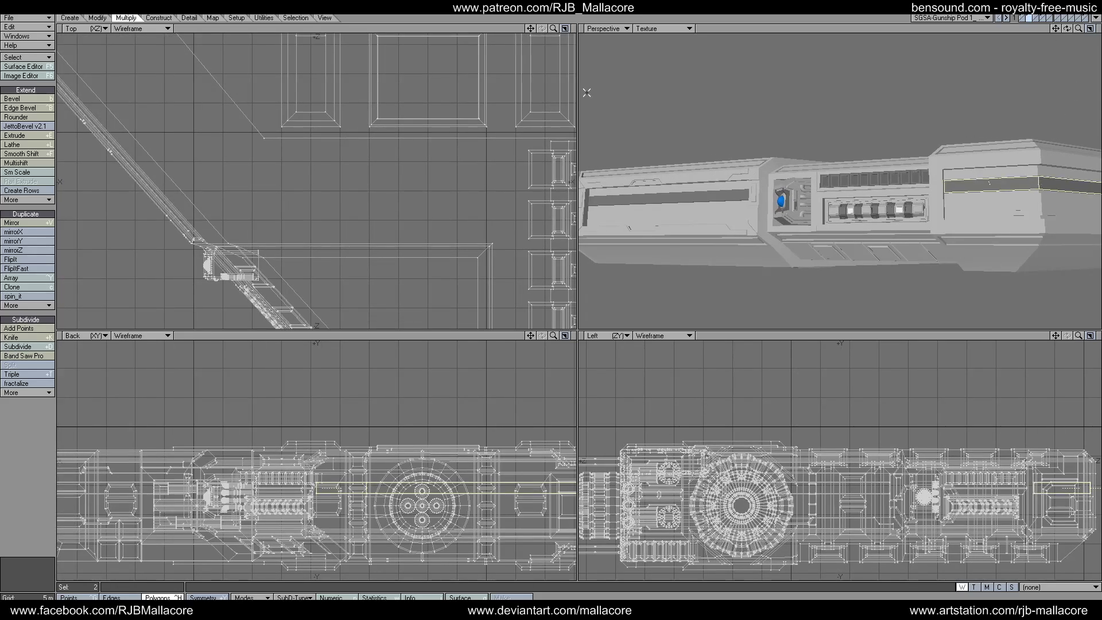
{"action": "left_click_drag", "start_coordinate": [530, 29], "coordinate": [434, 0]}
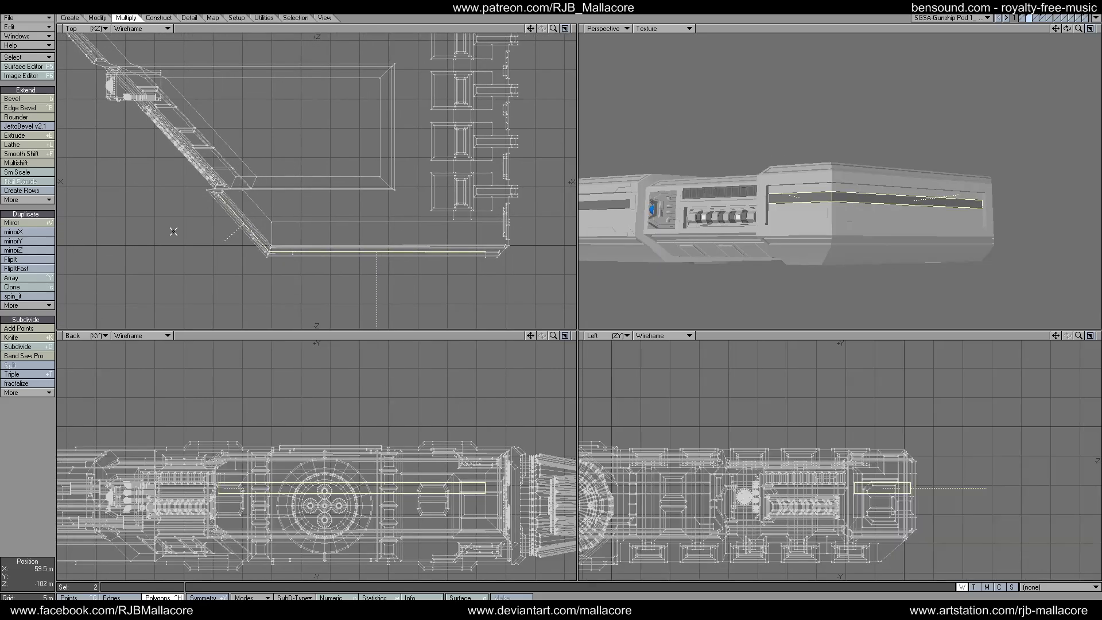
{"action": "key", "text": "shift+k"}
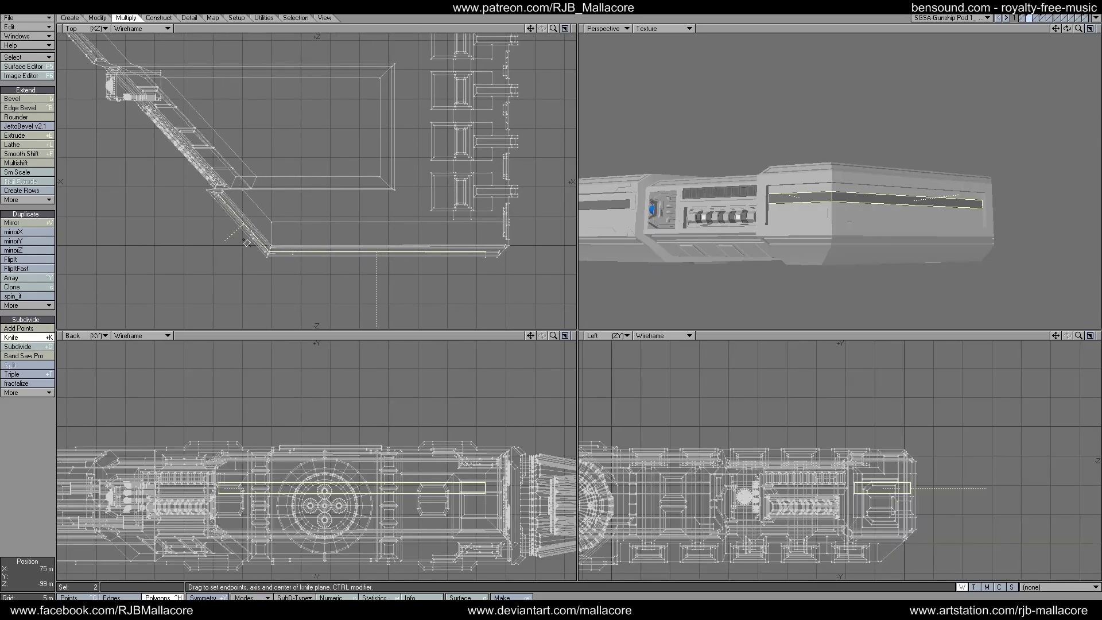
{"action": "left_click_drag", "start_coordinate": [277, 240], "coordinate": [281, 240]}
{"action": "key", "text": "space"}
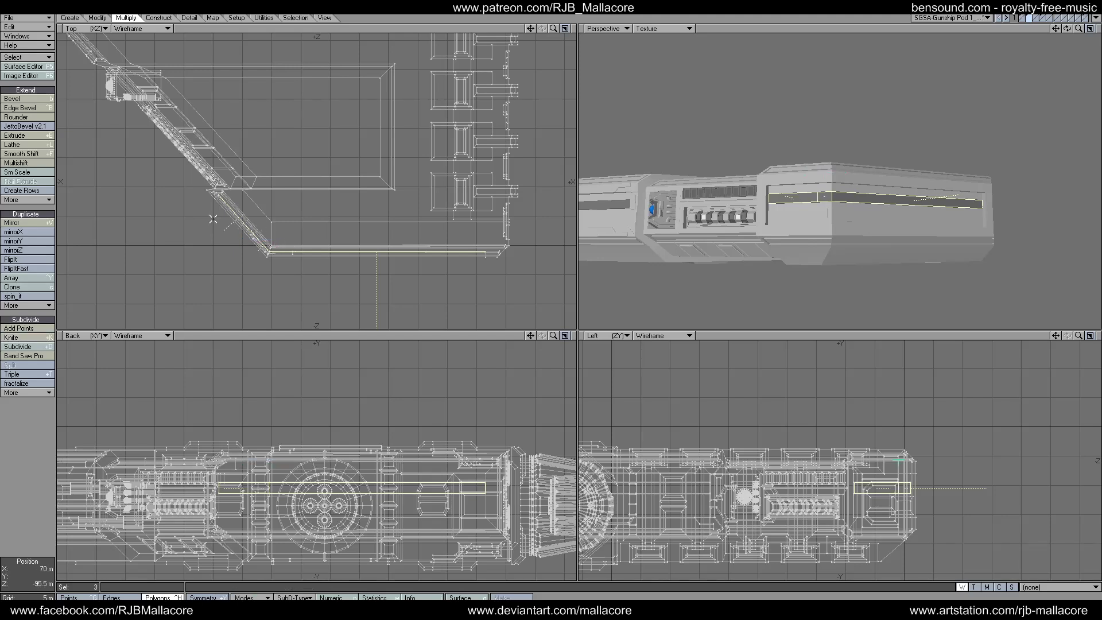
- Knife-cut the long band face on the other side of the corner and keep only the two short corner pieces selected
{"action": "left_click", "coordinate": [27, 339]}
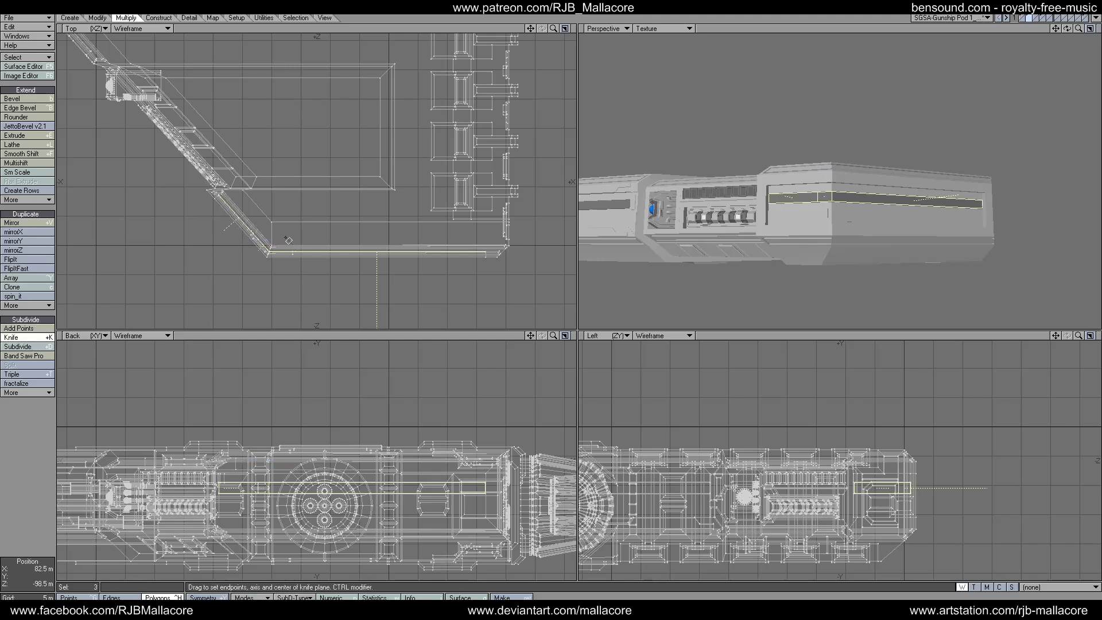
{"action": "left_click_drag", "start_coordinate": [287, 255], "coordinate": [286, 240]}
{"action": "key", "text": "space"}
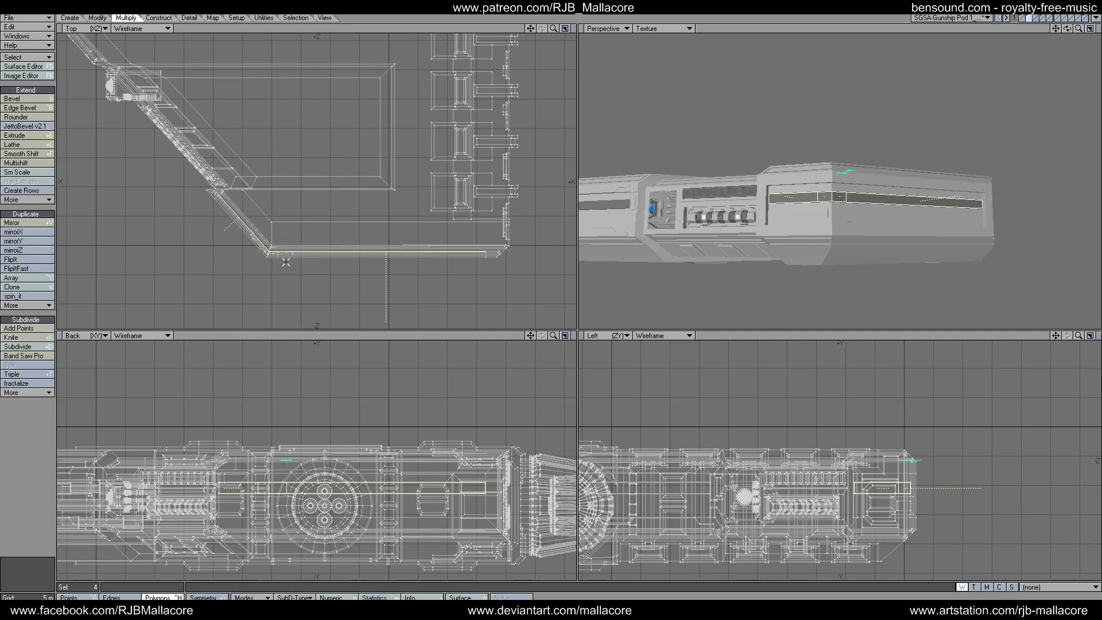
{"action": "left_click", "coordinate": [230, 198]}
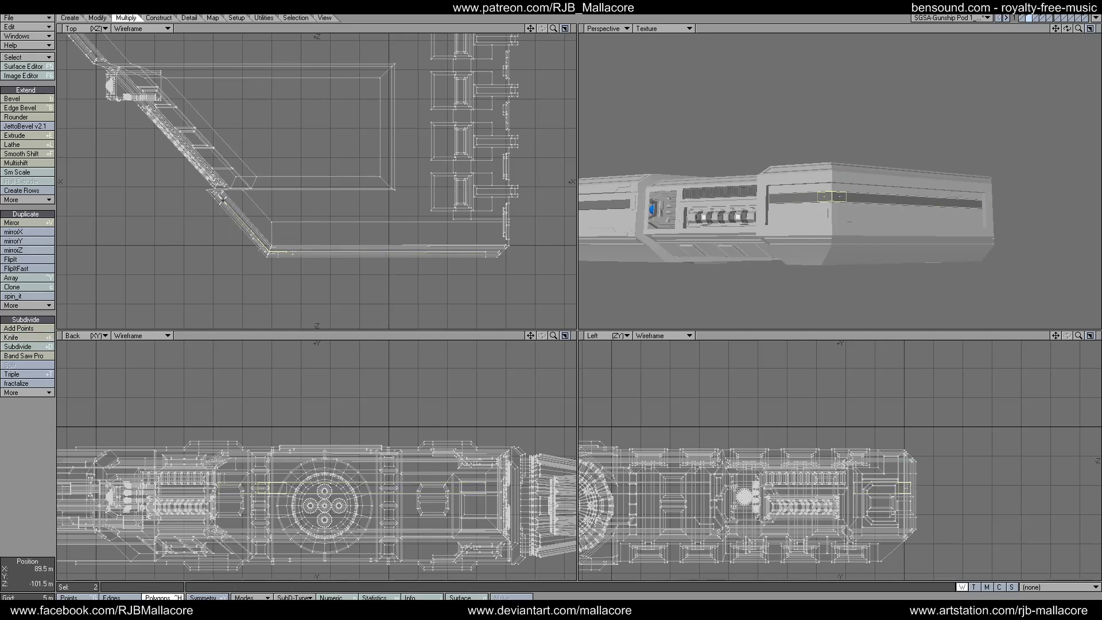
- Multishift the two corner pieces as a group with an inset of 200 mm
{"action": "left_click", "coordinate": [26, 163]}
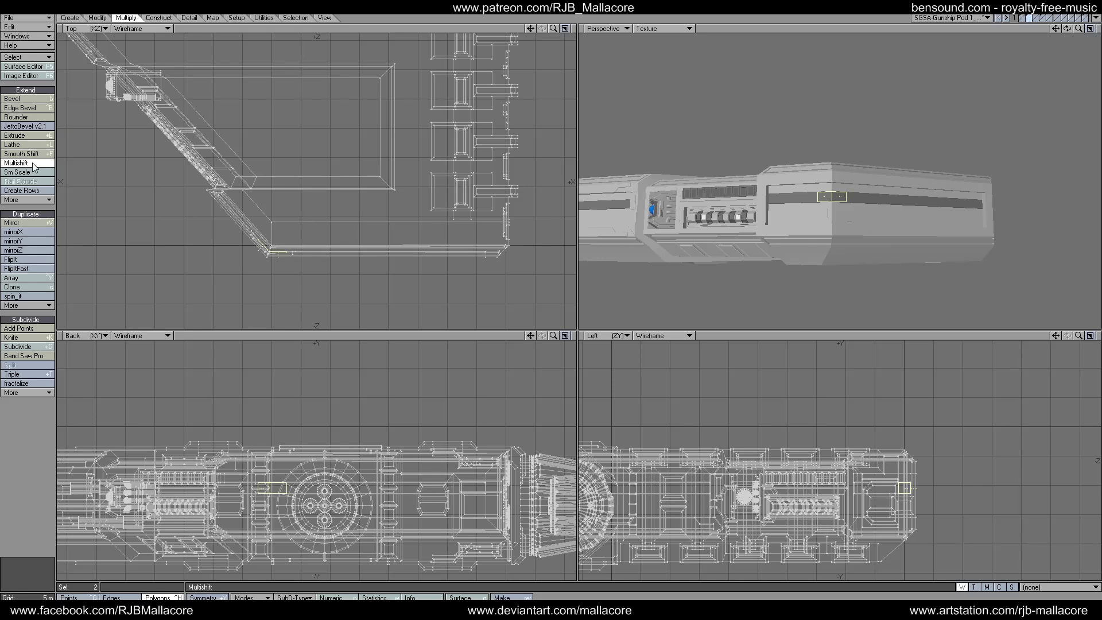
{"action": "key", "text": "n"}
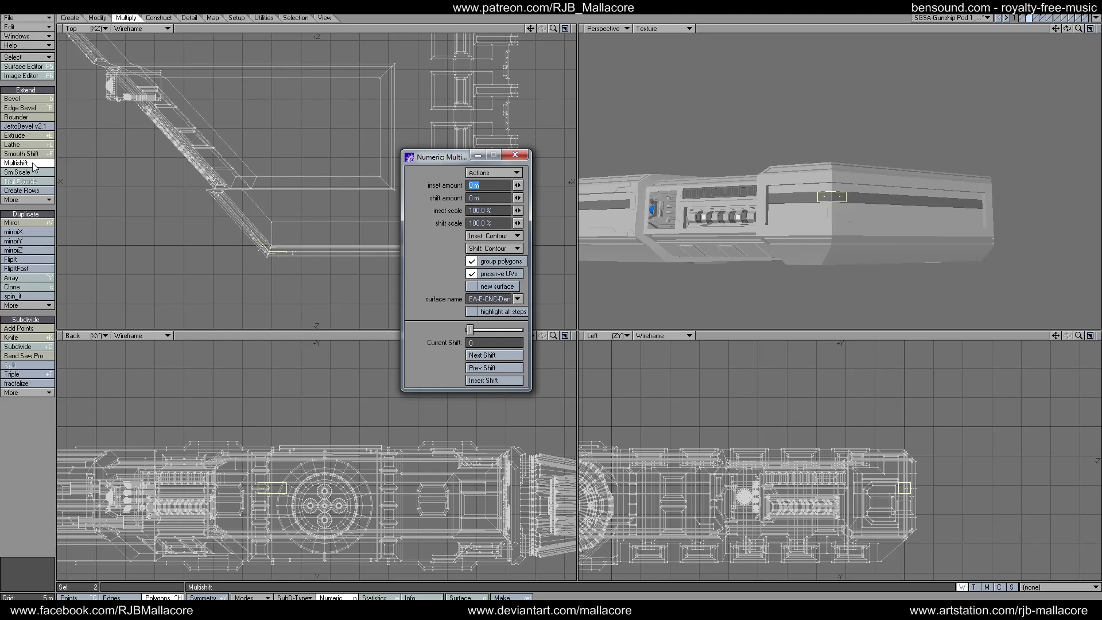
{"action": "key", "text": "BackSpace"}
{"action": "type", "text": ".2"}
{"action": "key", "text": "Tab"}
{"action": "left_click", "coordinate": [515, 154]}
{"action": "key", "text": "space"}
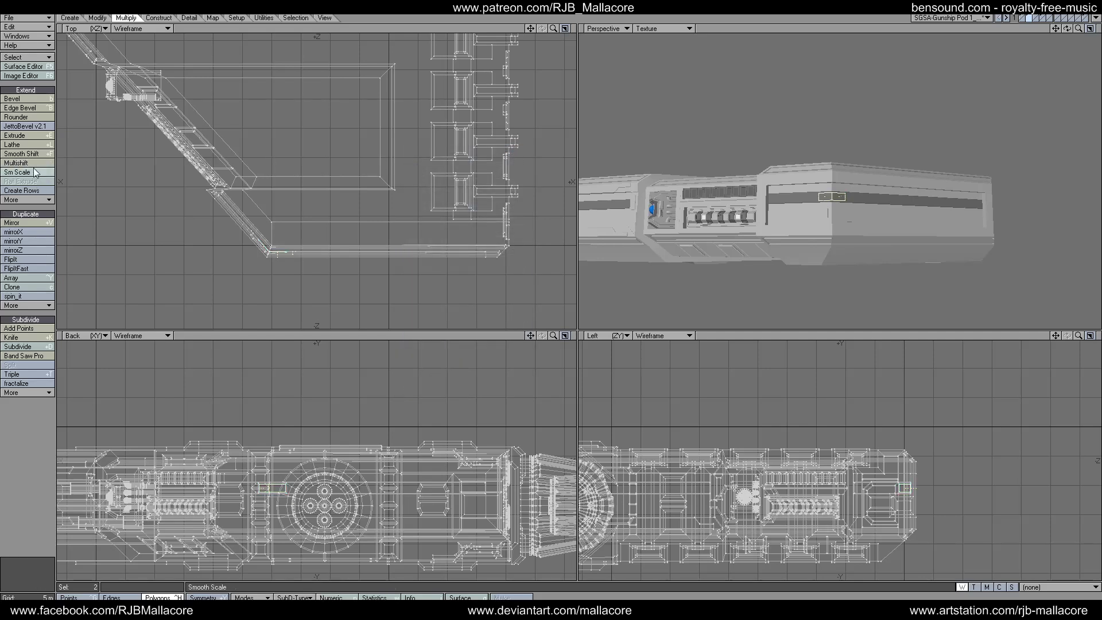
- Raise the inset corner pieces with a second Multishift using a shift of 200 mm and no inset
{"action": "left_click", "coordinate": [35, 163]}
{"action": "key", "text": "n"}
{"action": "key", "text": "Tab"}
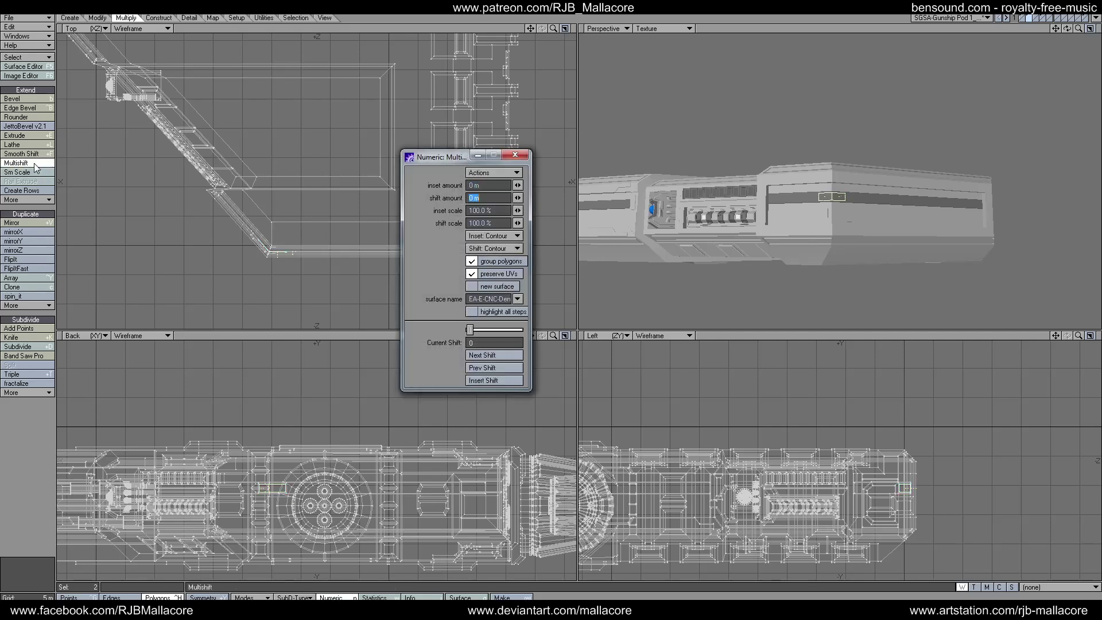
{"action": "type", "text": ".2"}
{"action": "key", "text": "Tab"}
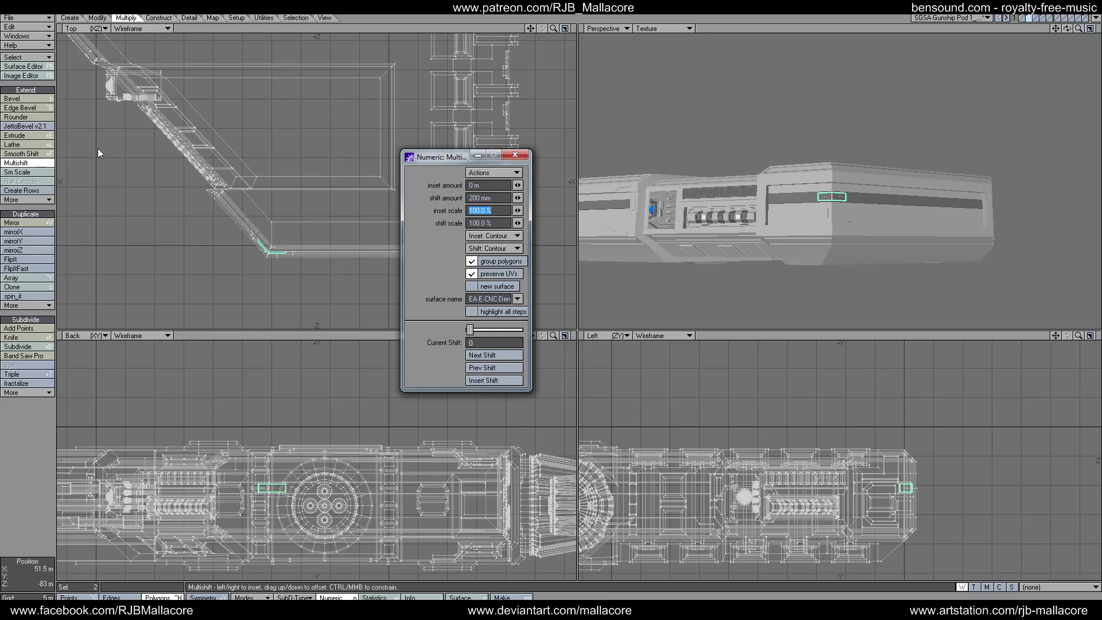
{"action": "left_click", "coordinate": [514, 158]}
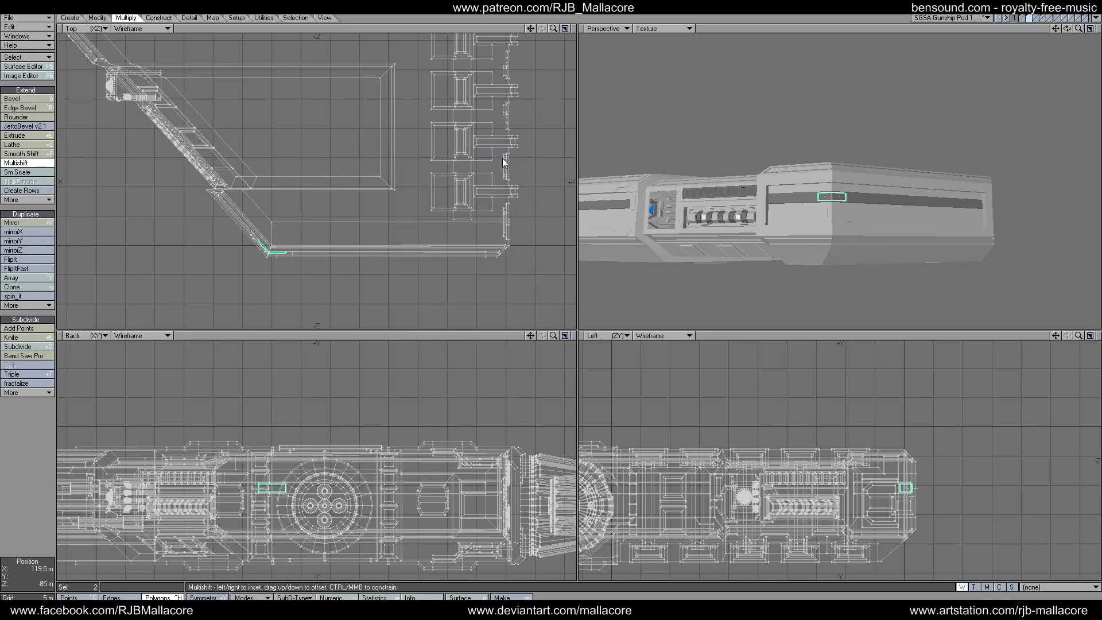
{"action": "key", "text": "space"}
- Inset the raised corner pieces by 300 mm with another Multishift, leaving the shift at zero
{"action": "left_click", "coordinate": [25, 163]}
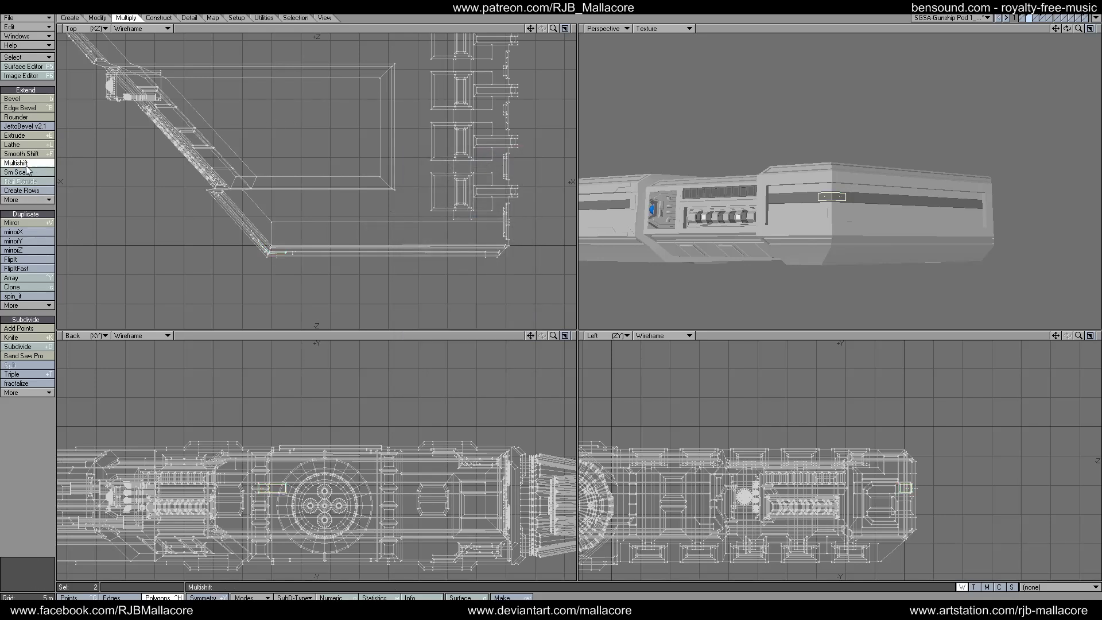
{"action": "type", "text": "n"}
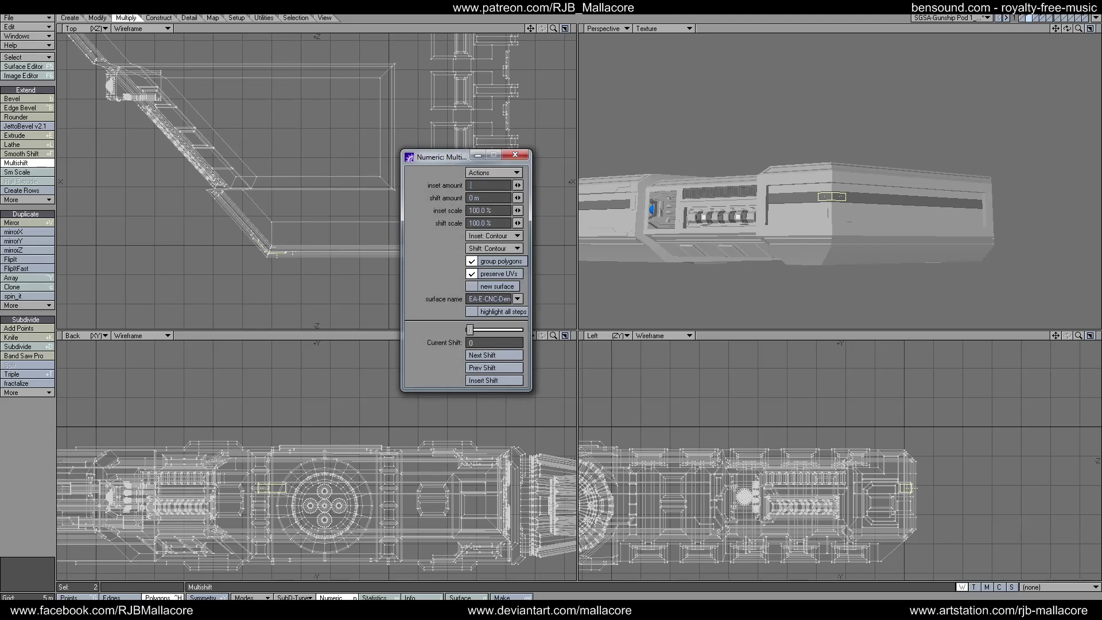
{"action": "type", "text": "300mm"}
{"action": "key", "text": "Tab"}
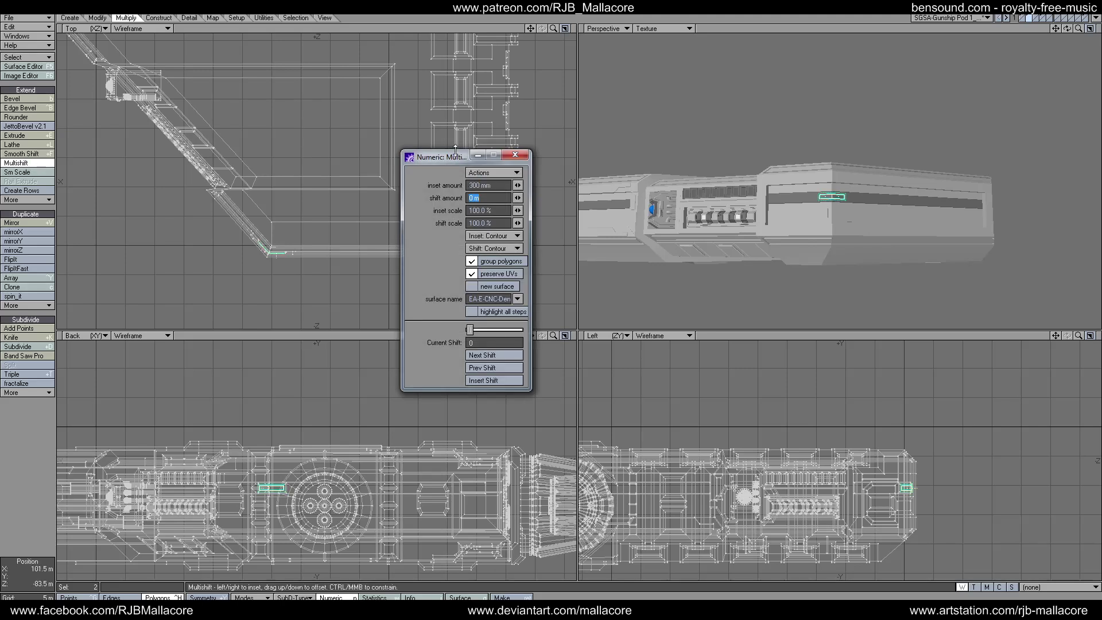
{"action": "left_click", "coordinate": [515, 155]}
{"action": "key", "text": "space"}
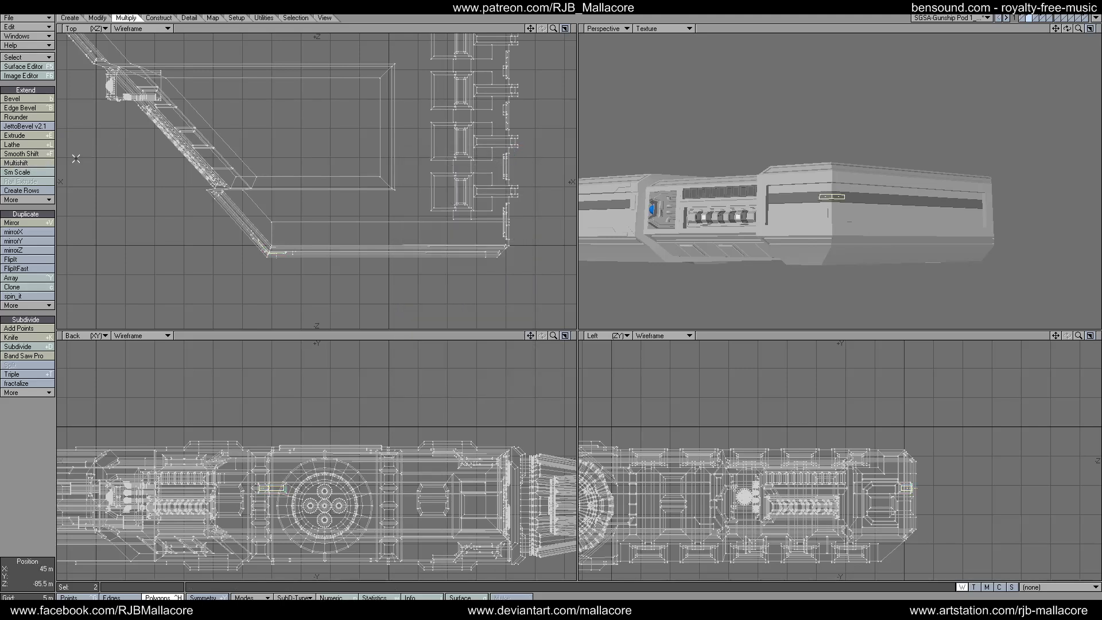
- Give the innermost corner pieces a final Multishift with a shift of 100 mm and clear the selection
{"action": "left_click", "coordinate": [49, 164]}
{"action": "key", "text": "n"}
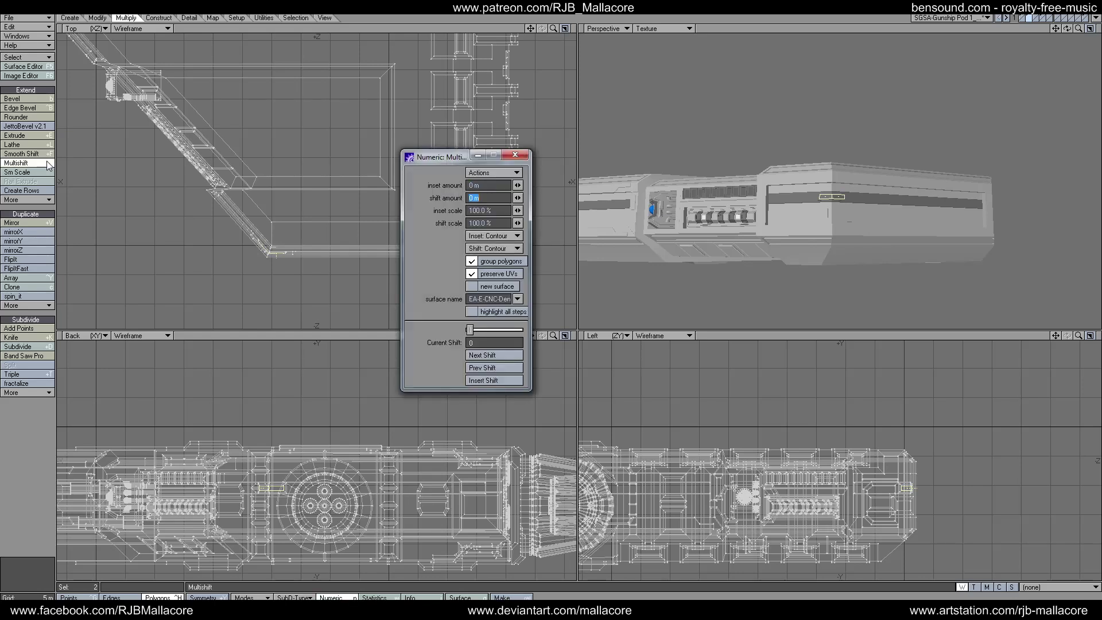
{"action": "type", "text": "100 mm"}
{"action": "key", "text": "Tab"}
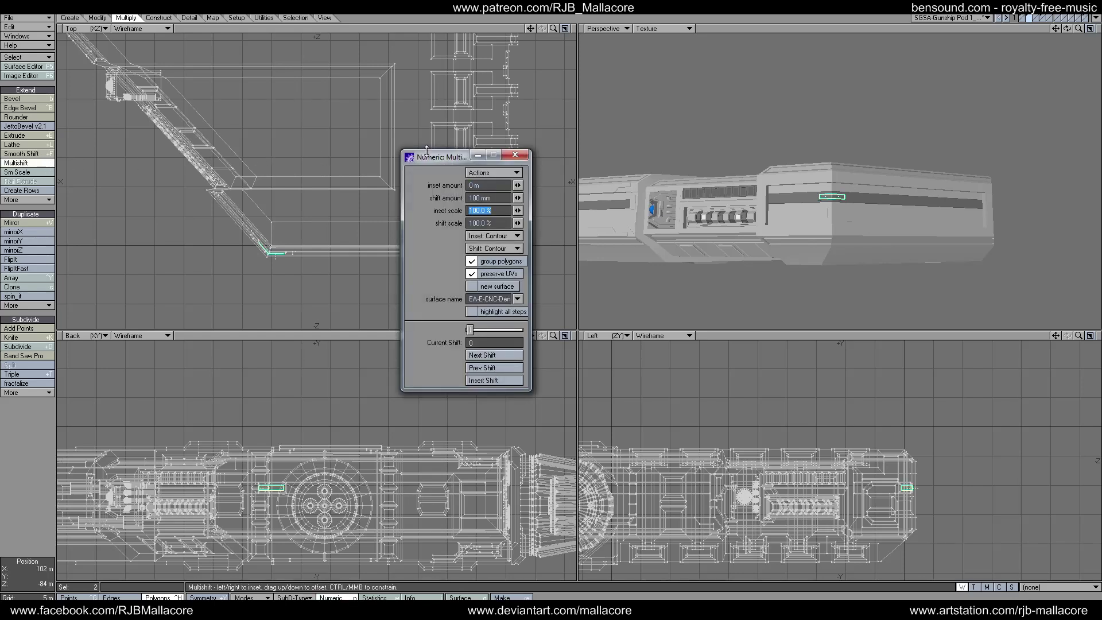
{"action": "left_click", "coordinate": [513, 156]}
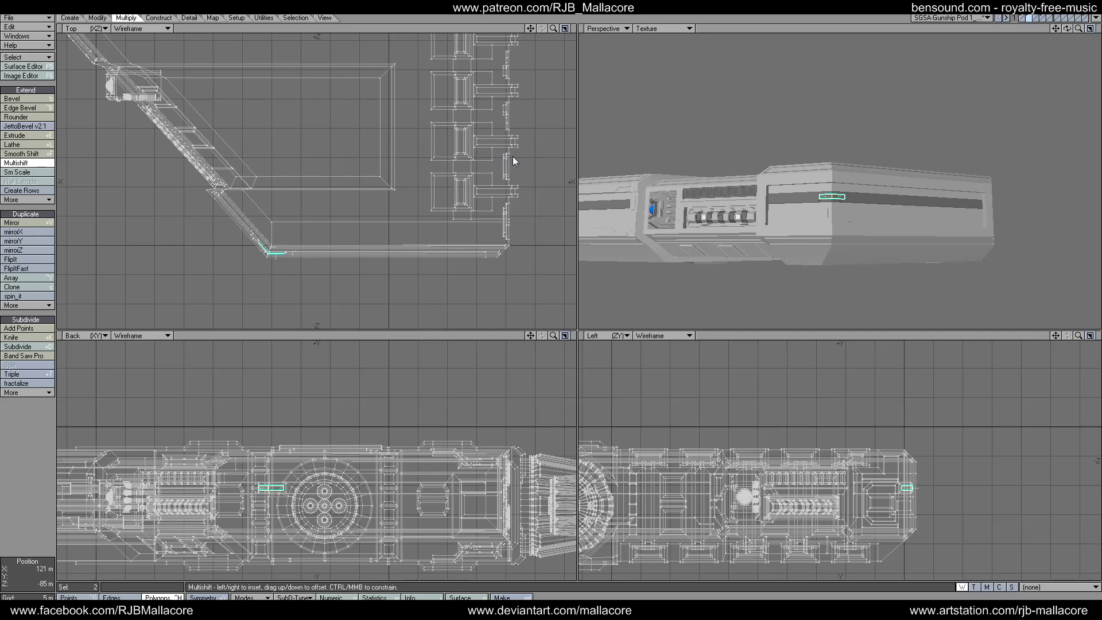
{"action": "key", "text": "space"}
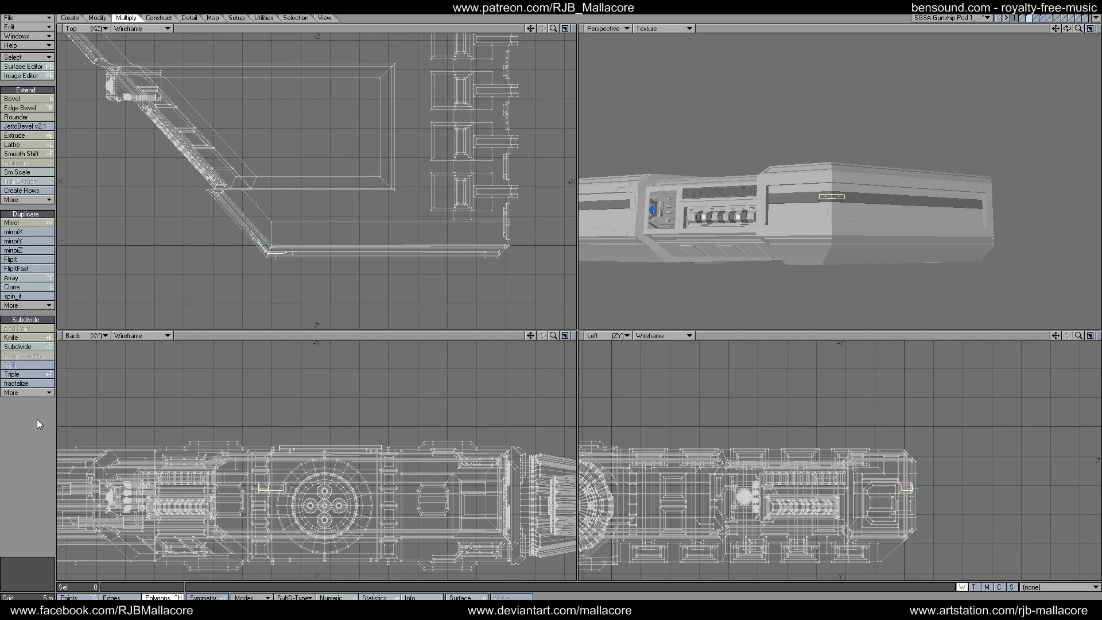
{"action": "left_click", "coordinate": [37, 420]}
- Examine the pod from its front and rear sides, and switch to the image viewer to study the concept sketches of the ship and its pods
{"action": "left_click_drag", "start_coordinate": [1066, 30], "coordinate": [1041, 48]}
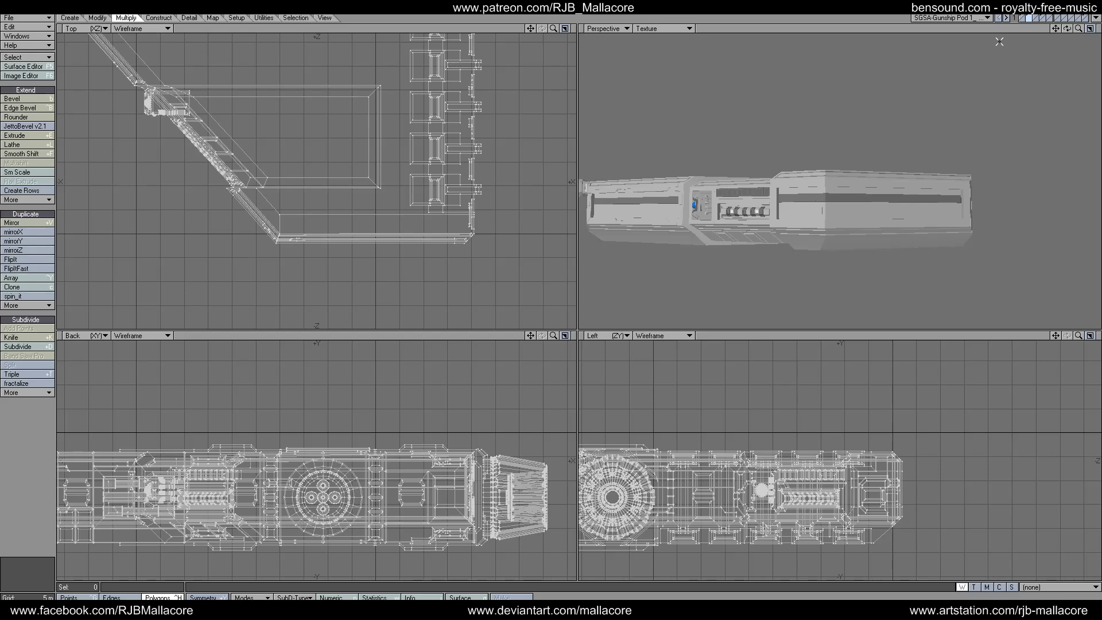
{"action": "left_click_drag", "start_coordinate": [1067, 28], "coordinate": [1011, 35]}
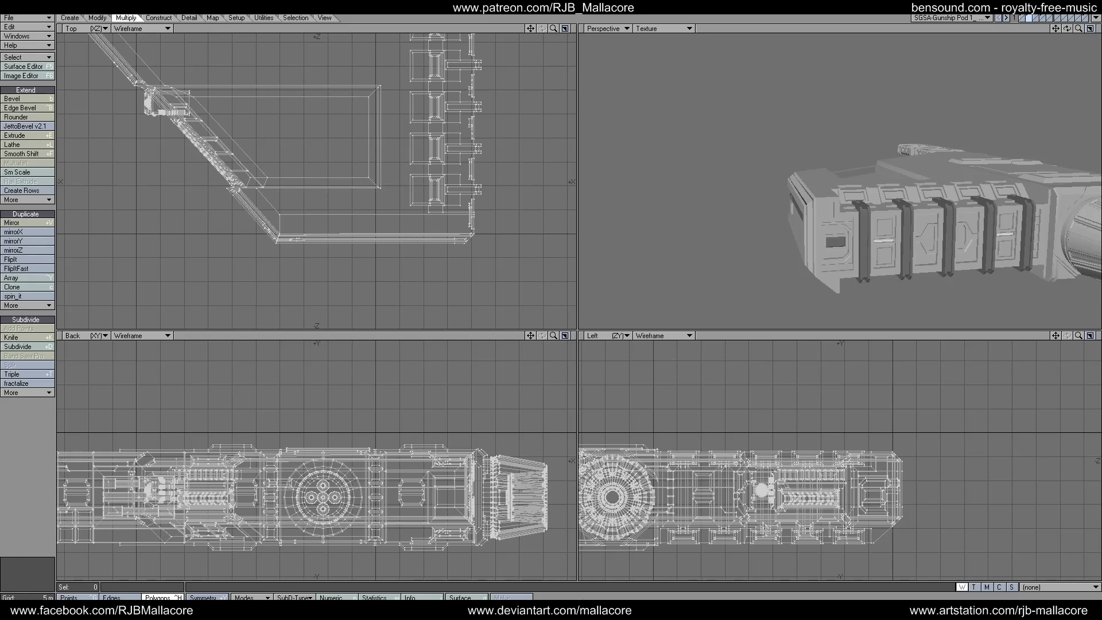
{"action": "key", "text": "alt+Tab"}
{"action": "left_click", "coordinate": [577, 588]}
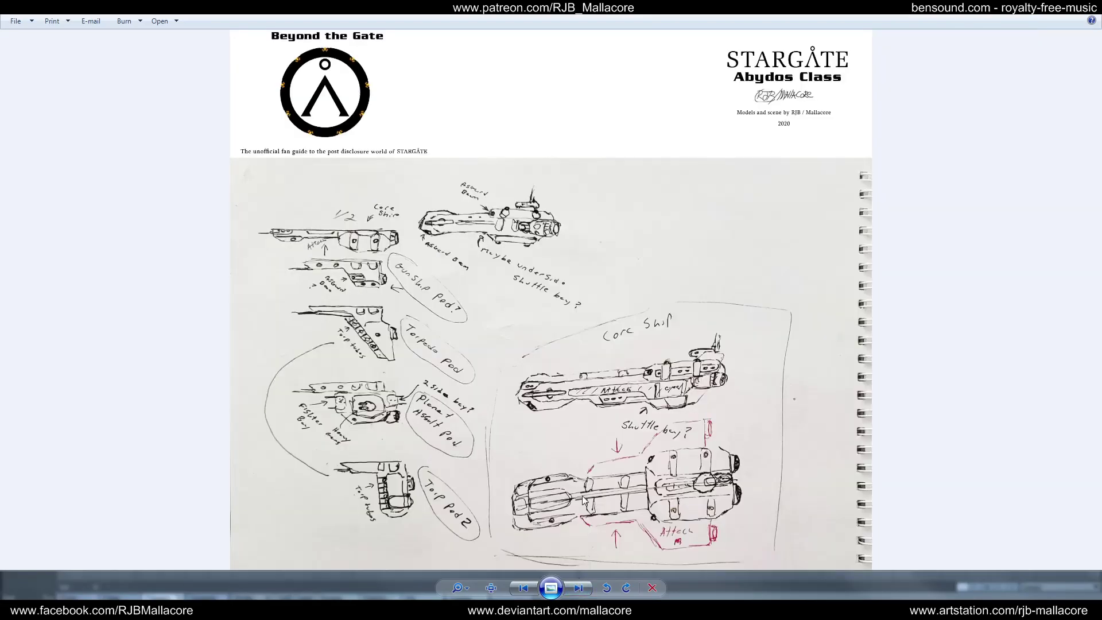
{"action": "scroll", "coordinate": [366, 269], "scroll_direction": "up", "scroll_amount": 1}
{"action": "scroll", "coordinate": [366, 269], "scroll_direction": "up", "scroll_amount": 1}
{"action": "left_click_drag", "start_coordinate": [335, 291], "coordinate": [474, 229]}
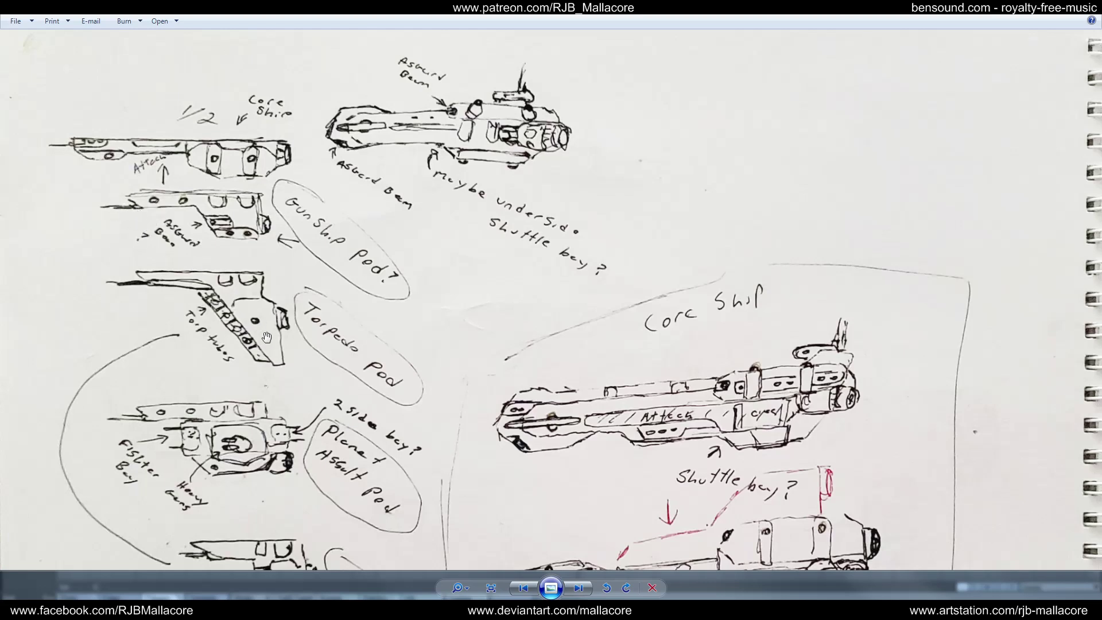
{"action": "left_click_drag", "start_coordinate": [282, 350], "coordinate": [341, 197]}
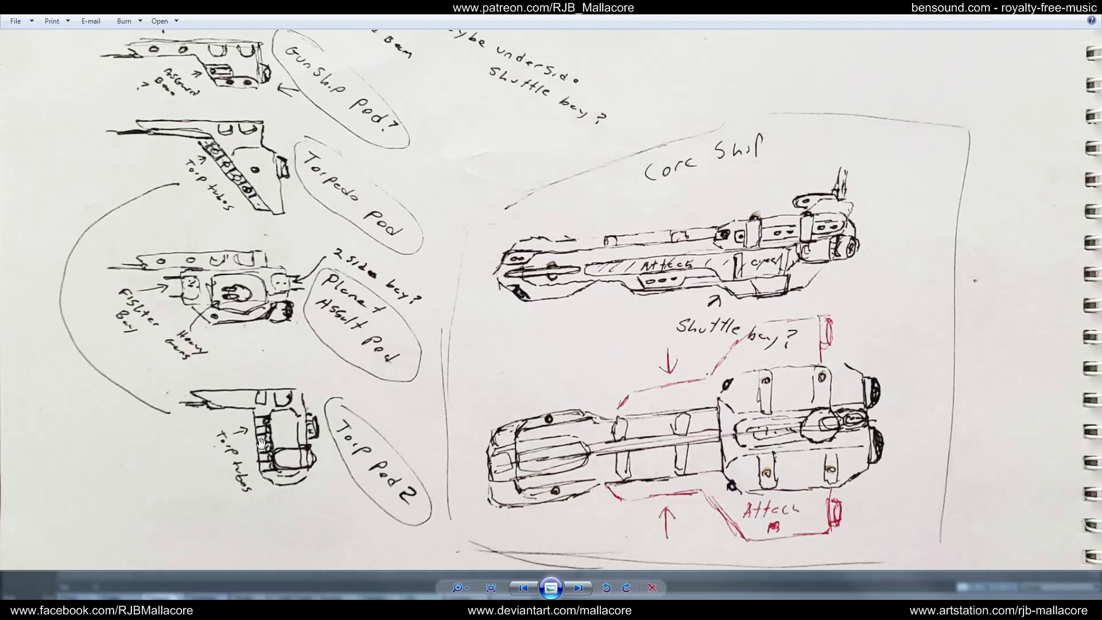
{"action": "left_click_drag", "start_coordinate": [248, 353], "coordinate": [312, 404]}
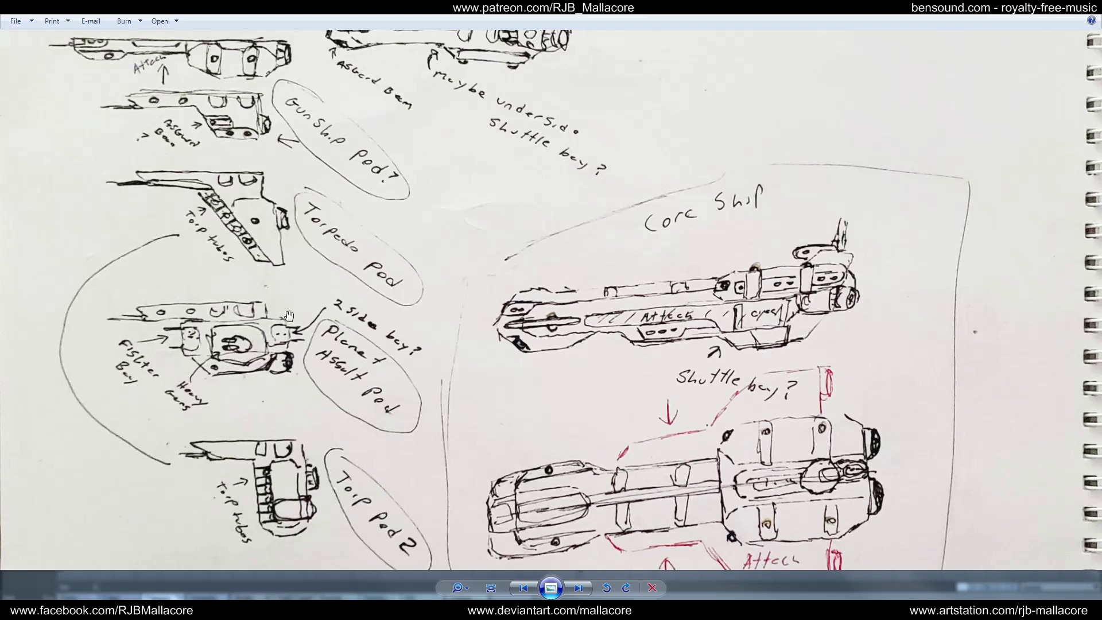
- Examine the pod and core ship concept sketches, and switch back to LightWave Modeler
{"action": "left_click_drag", "start_coordinate": [192, 337], "coordinate": [299, 343]}
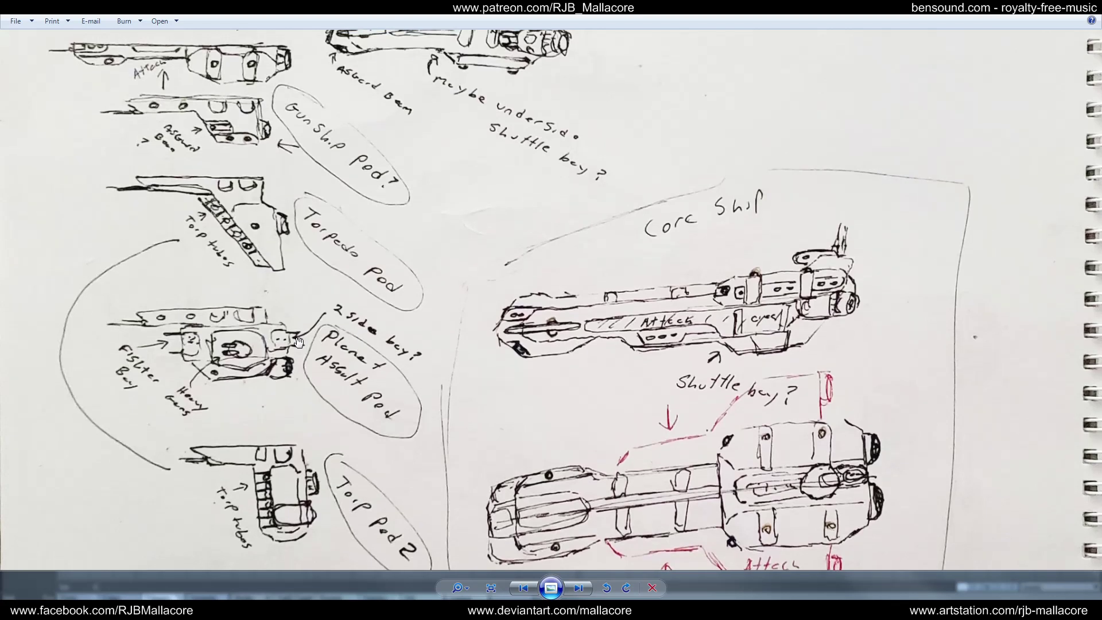
{"action": "left_click_drag", "start_coordinate": [303, 337], "coordinate": [317, 297]}
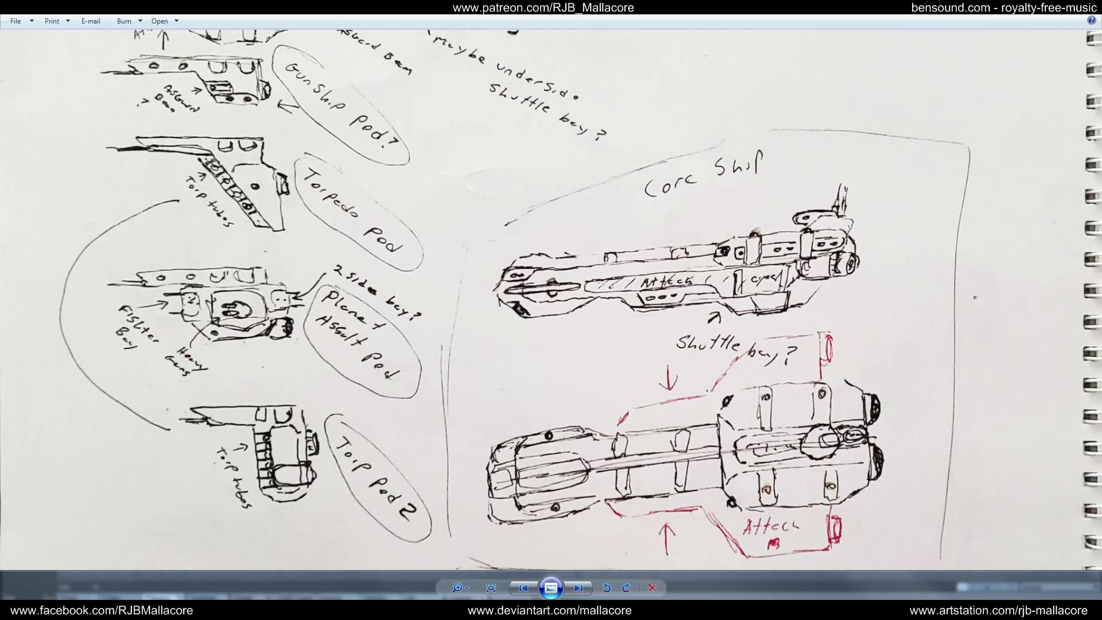
{"action": "left_click", "coordinate": [327, 610]}
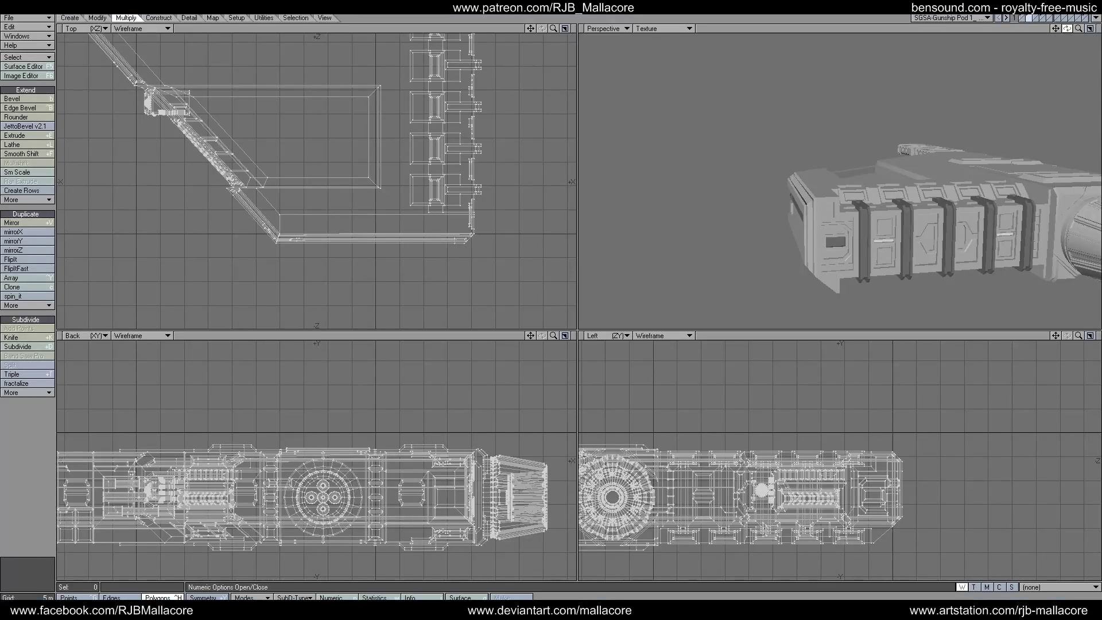
- Cut the two white light strips from the pod's side panels and paste them into the empty third layer
{"action": "left_click_drag", "start_coordinate": [1067, 28], "coordinate": [1033, 32]}
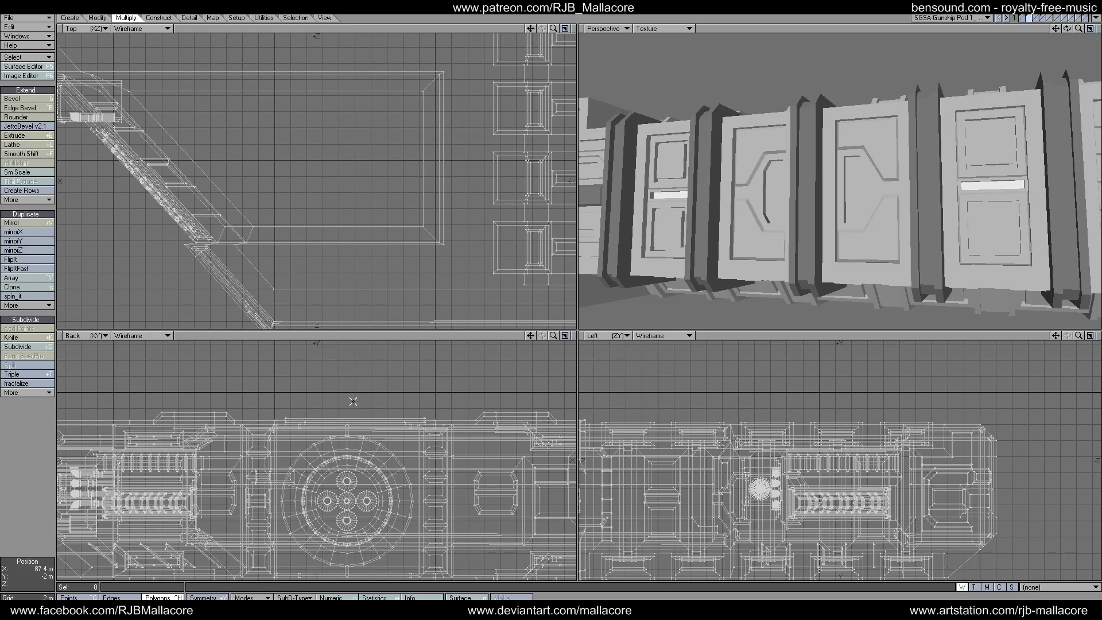
{"action": "left_click", "coordinate": [686, 195]}
{"action": "left_click", "coordinate": [983, 189]}
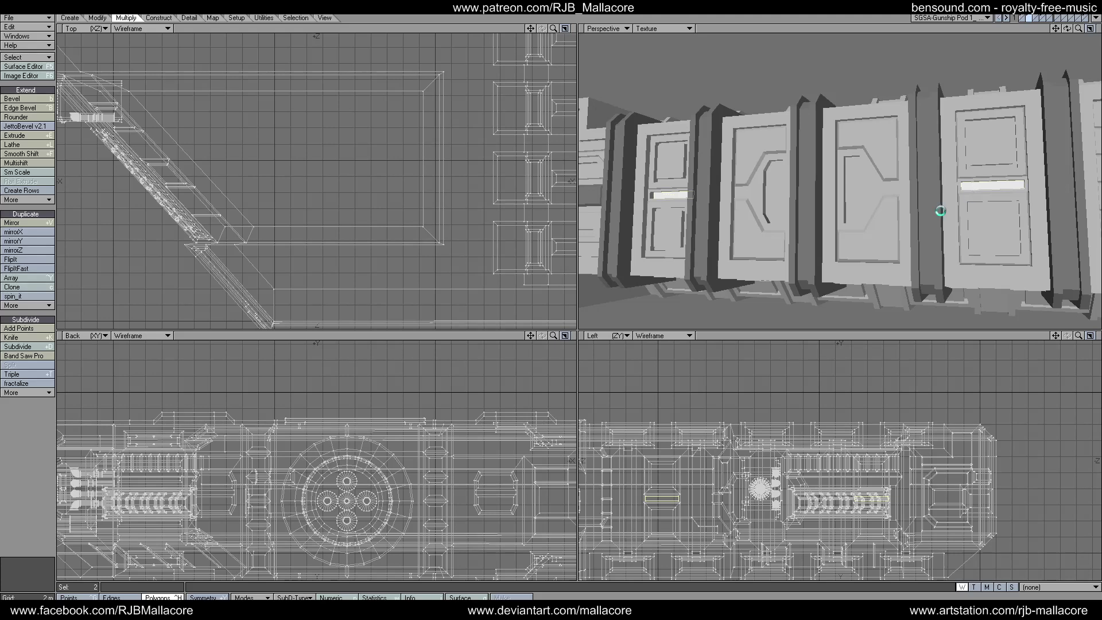
{"action": "key", "text": "slash"}
{"action": "left_click", "coordinate": [1037, 18]}
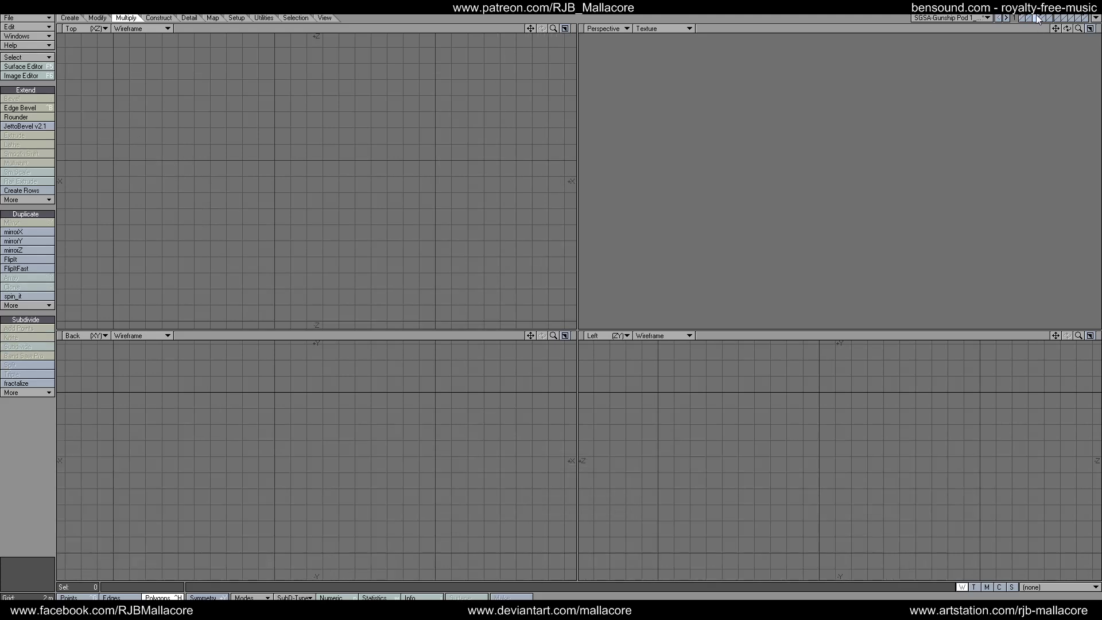
{"action": "key", "text": "ctrl+v"}
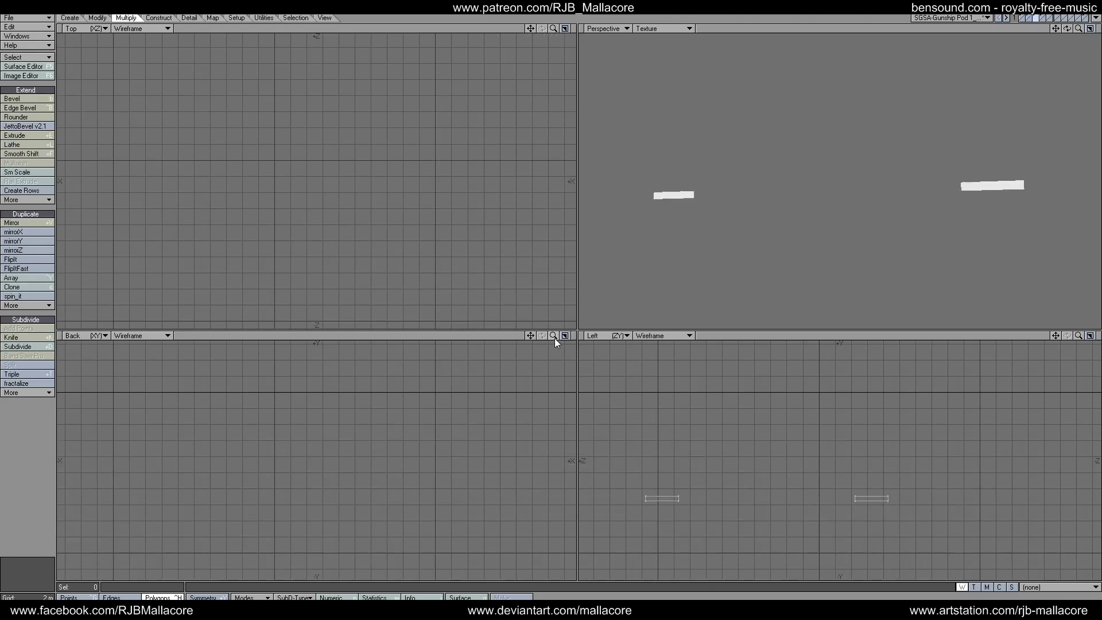
- Divide the first light strip across its width near the middle using Band Saw Pro with preset Custom 9 and direction Odd
{"action": "left_click", "coordinate": [663, 498]}
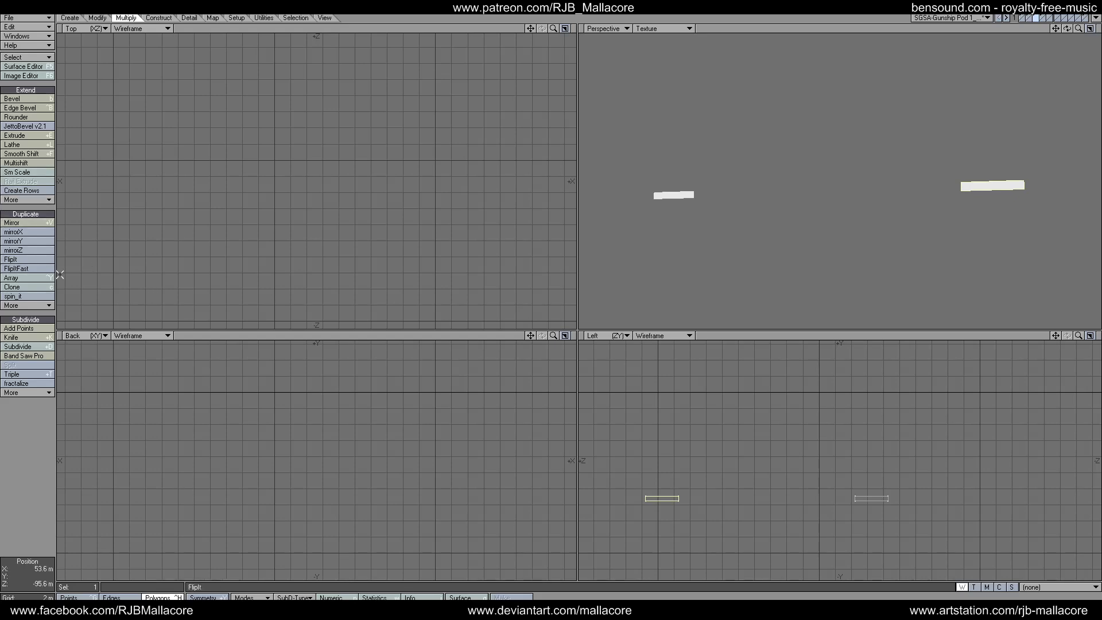
{"action": "left_click", "coordinate": [24, 356]}
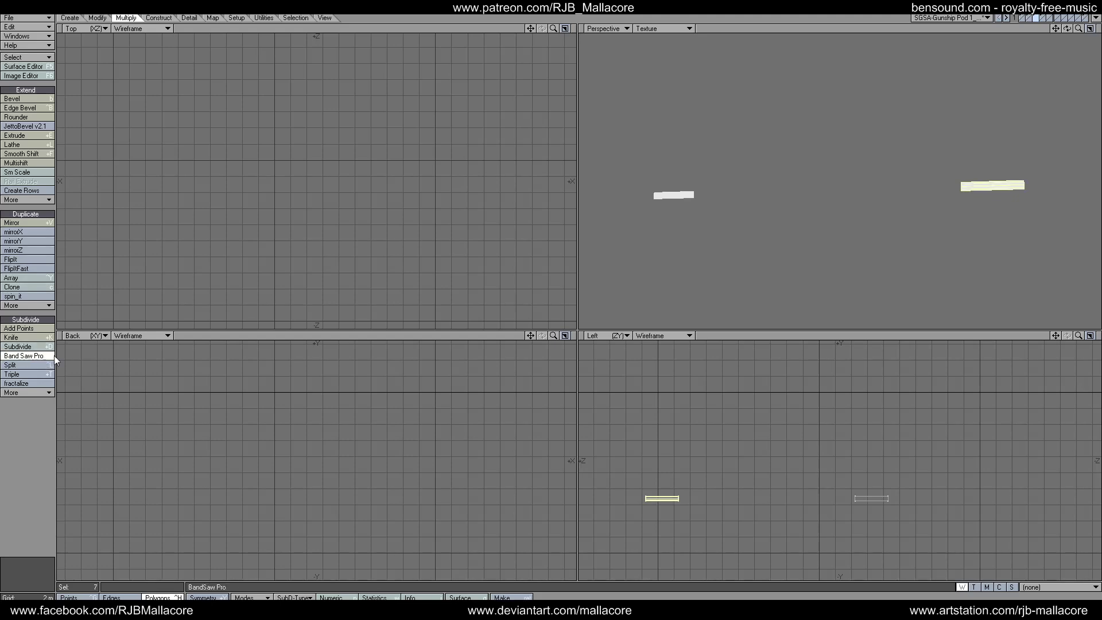
{"action": "key", "text": "n"}
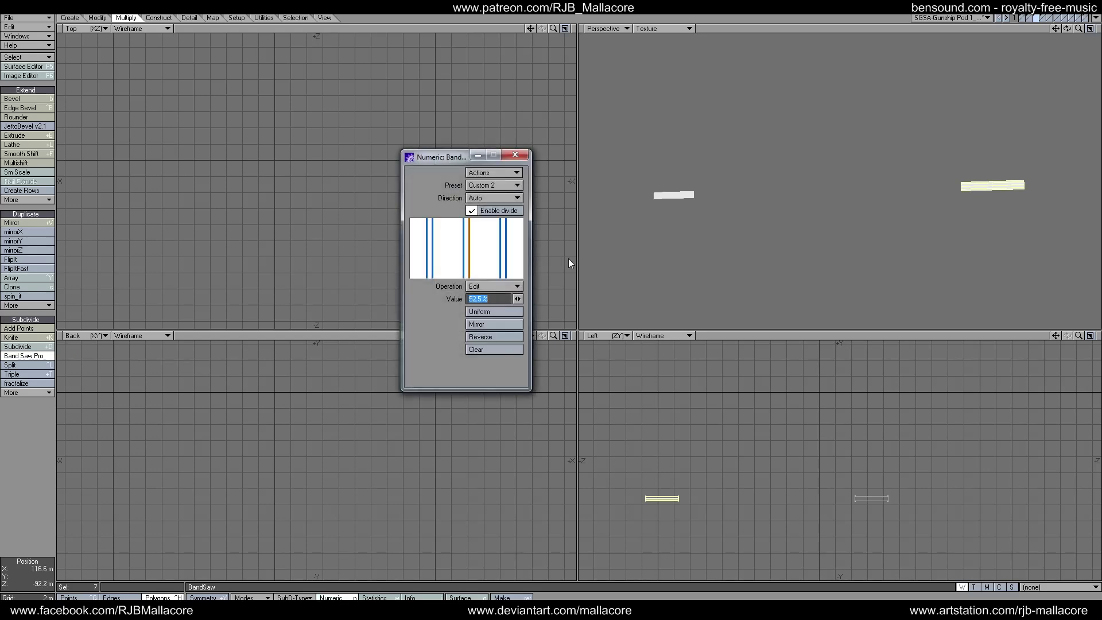
{"action": "left_click", "coordinate": [482, 198]}
{"action": "left_click", "coordinate": [487, 191]}
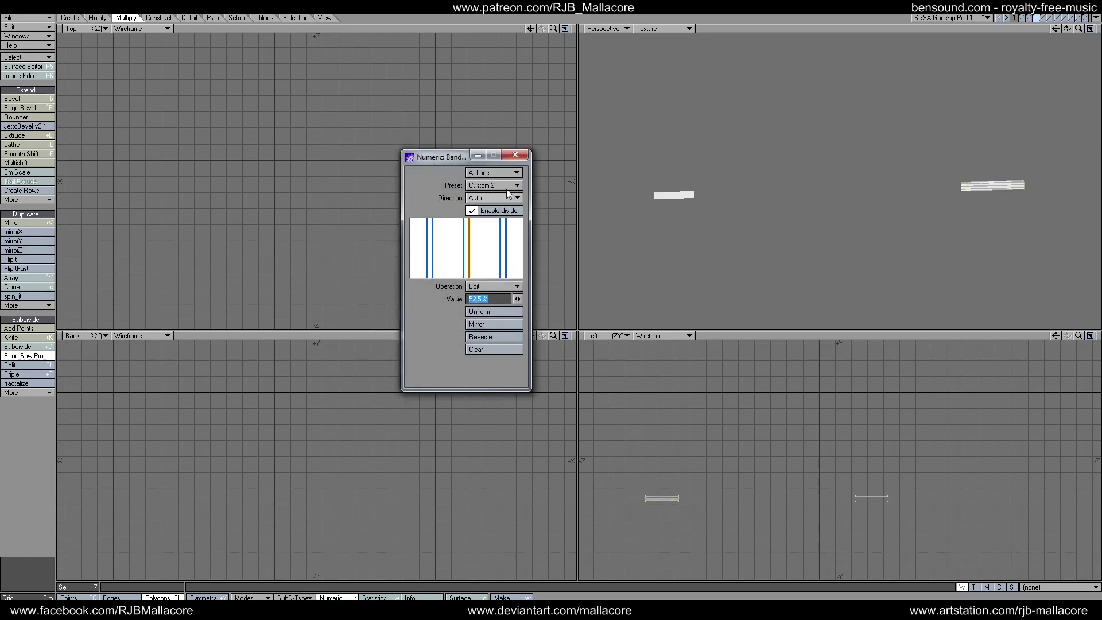
{"action": "left_click", "coordinate": [505, 186]}
{"action": "left_click", "coordinate": [505, 188]}
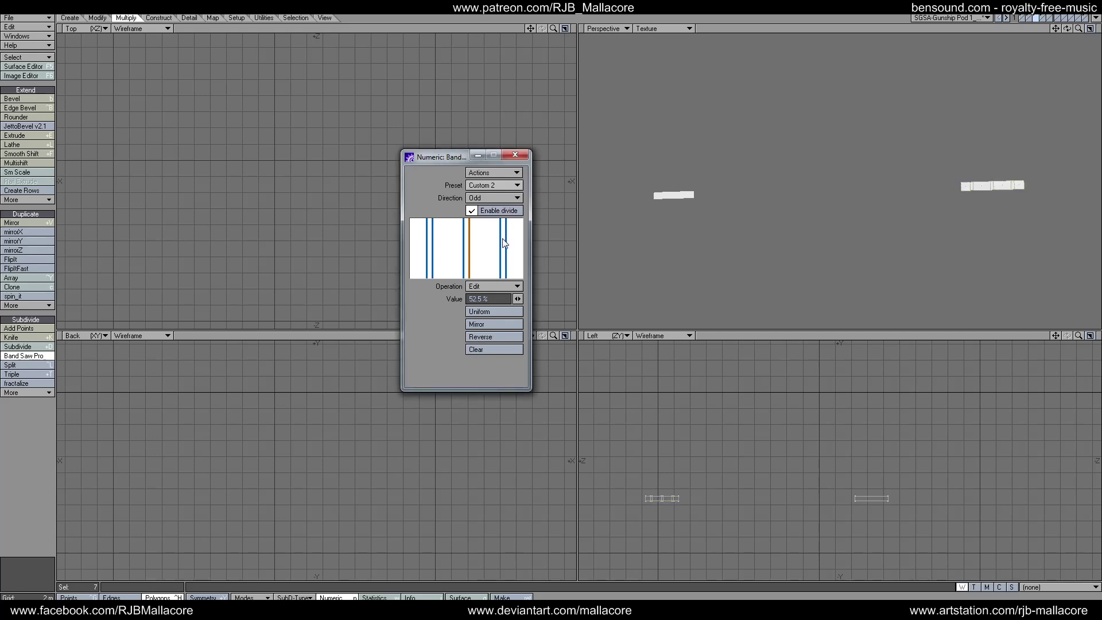
{"action": "left_click", "coordinate": [503, 238]}
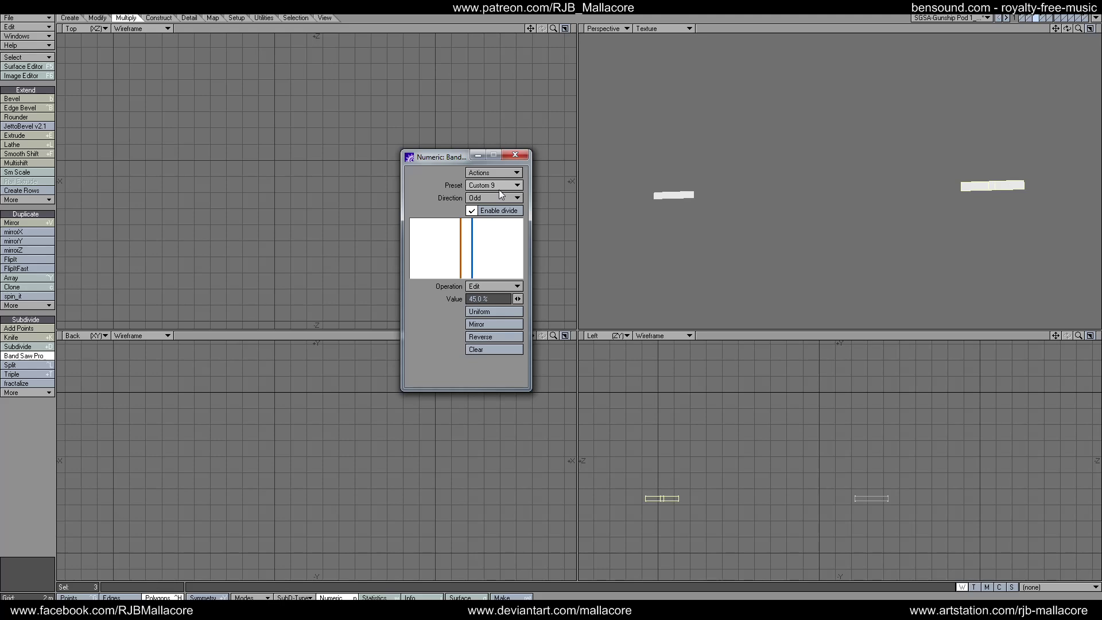
{"action": "key", "text": "n"}
{"action": "key", "text": "space"}
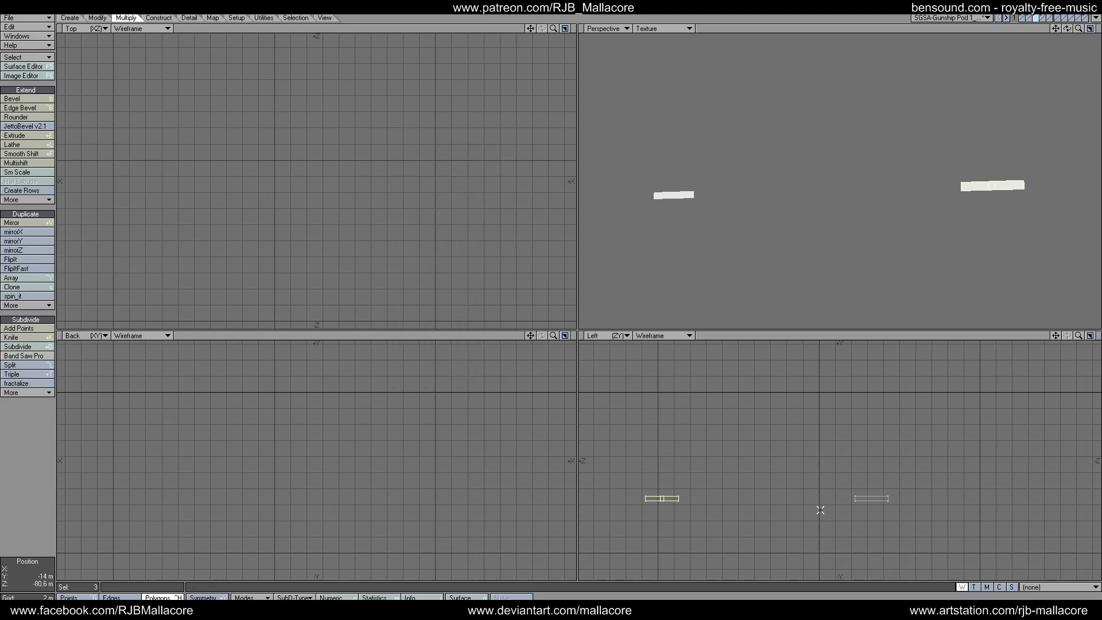
- Divide the second light strip the same way using Band Saw Pro with preset Custom 9 and direction Odd
{"action": "left_click", "coordinate": [671, 499]}
{"action": "left_click", "coordinate": [661, 498]}
{"action": "left_click", "coordinate": [863, 500]}
{"action": "left_click", "coordinate": [44, 356]}
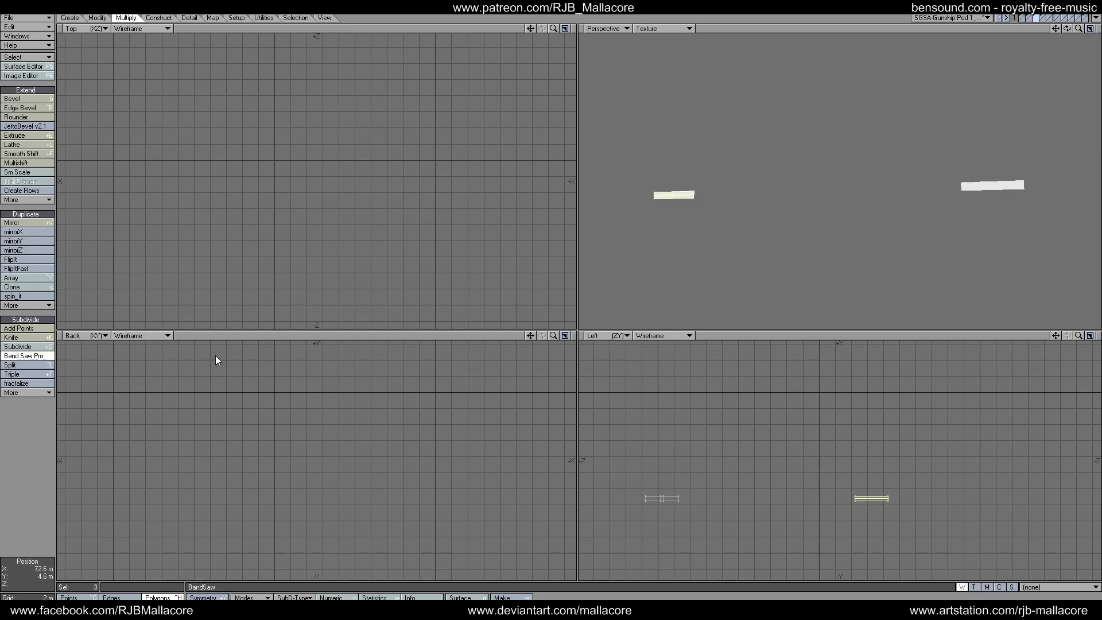
{"action": "key", "text": "n"}
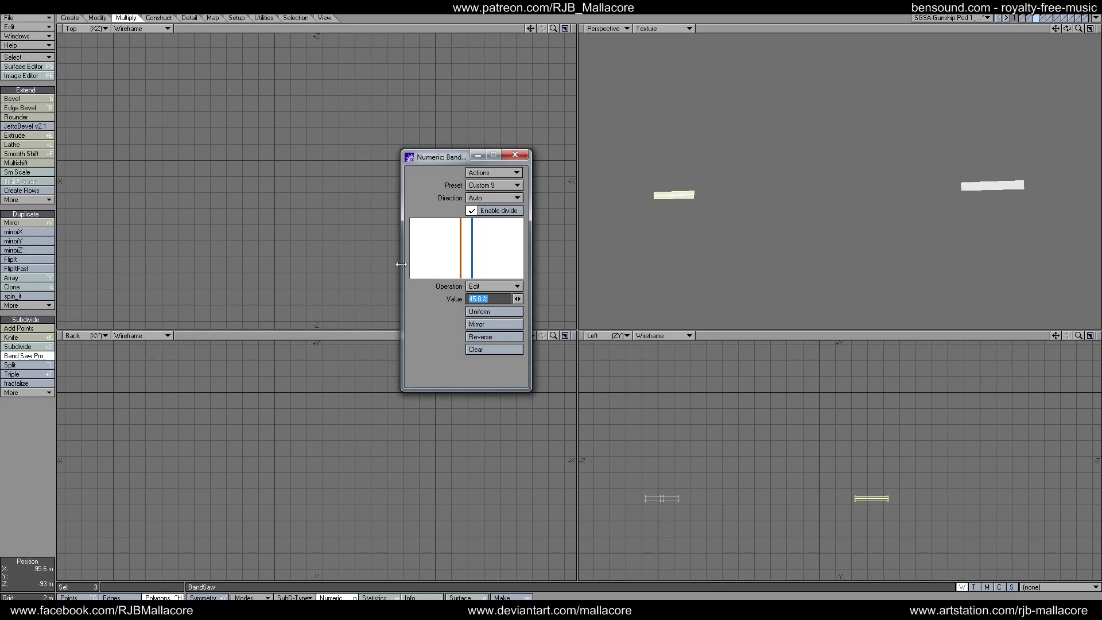
{"action": "left_click", "coordinate": [487, 197]}
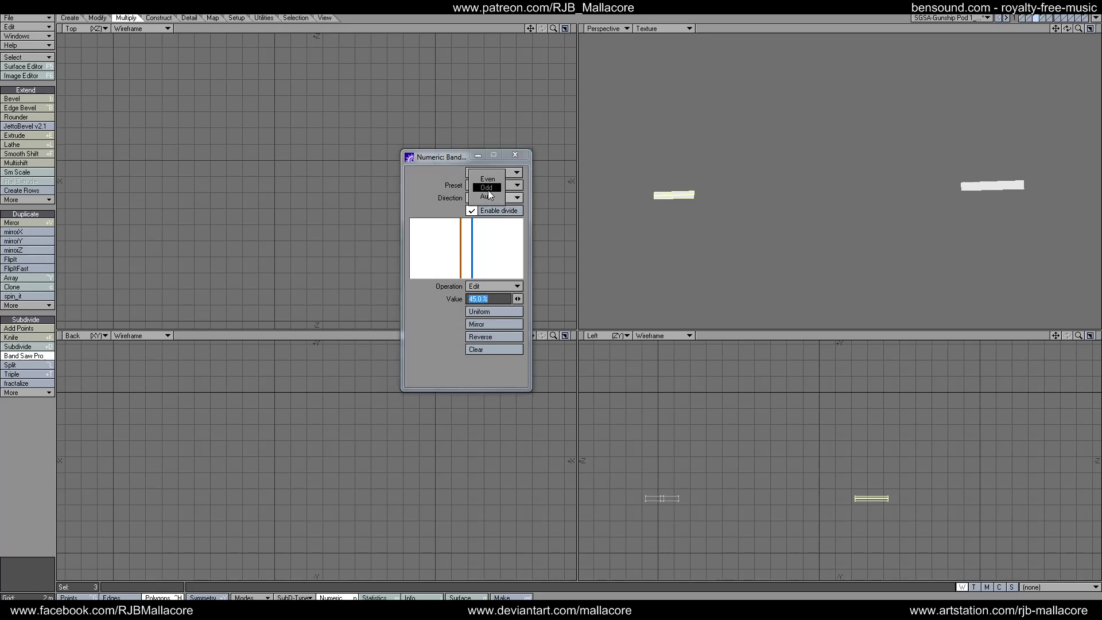
{"action": "left_click", "coordinate": [488, 190]}
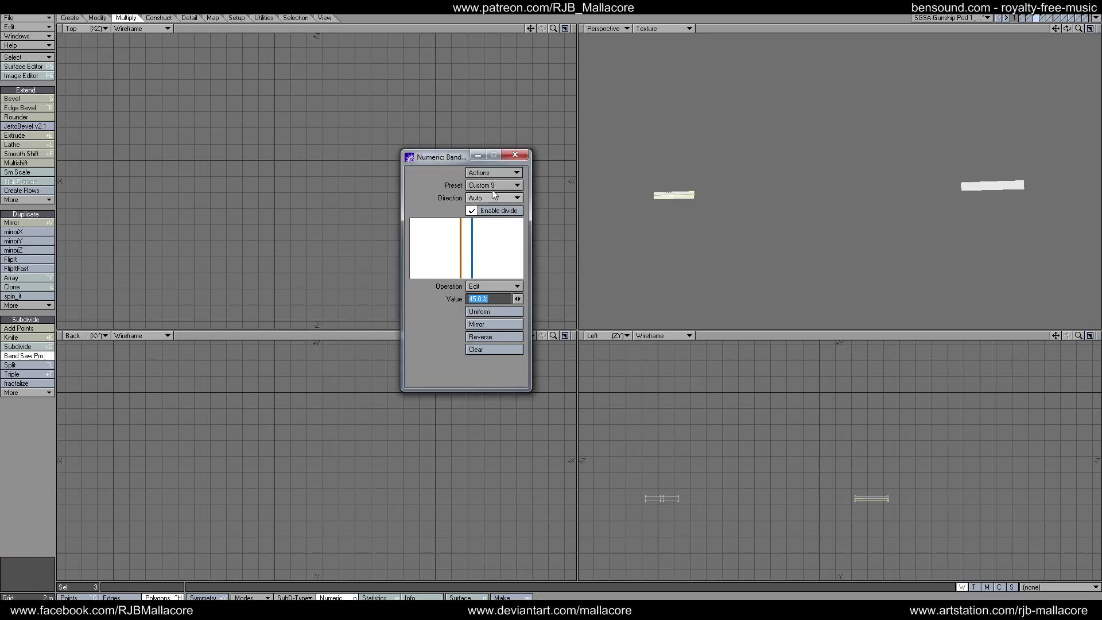
{"action": "left_click", "coordinate": [517, 154]}
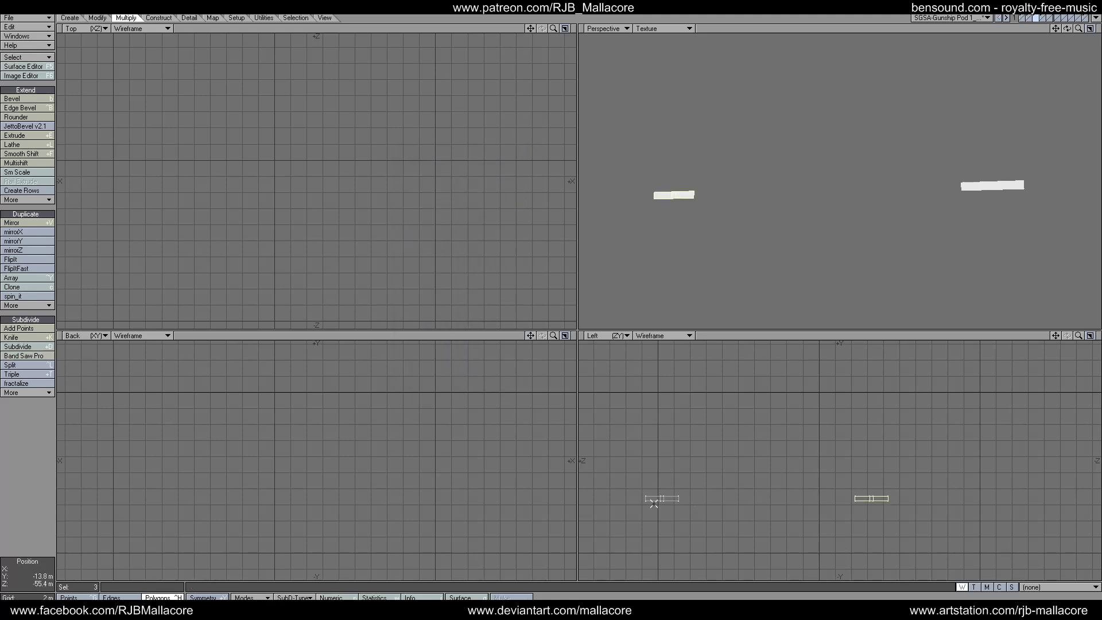
- Select the narrow centre polygon of both light strips and assign them the surface SG-A-WPG-Main
{"action": "left_click", "coordinate": [588, 511]}
{"action": "left_click_drag", "start_coordinate": [660, 500], "coordinate": [645, 490]}
{"action": "left_click", "coordinate": [861, 493], "text": "shift"}
{"action": "left_click", "coordinate": [860, 496]}
{"action": "key", "text": "q"}
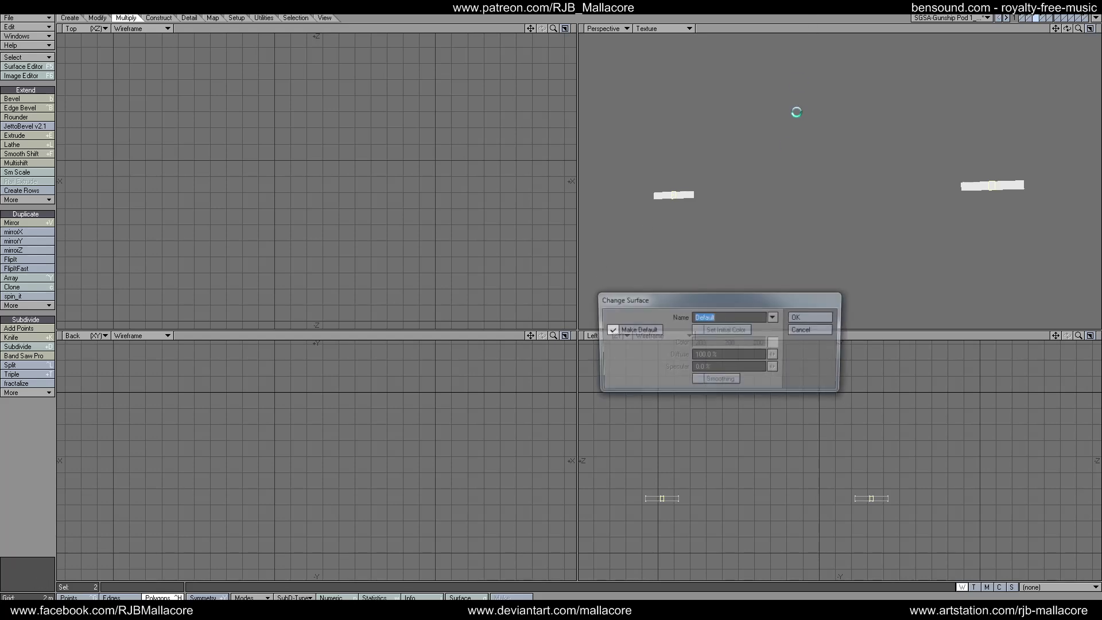
{"action": "left_click", "coordinate": [773, 319]}
{"action": "mouse_move", "coordinate": [772, 598]}
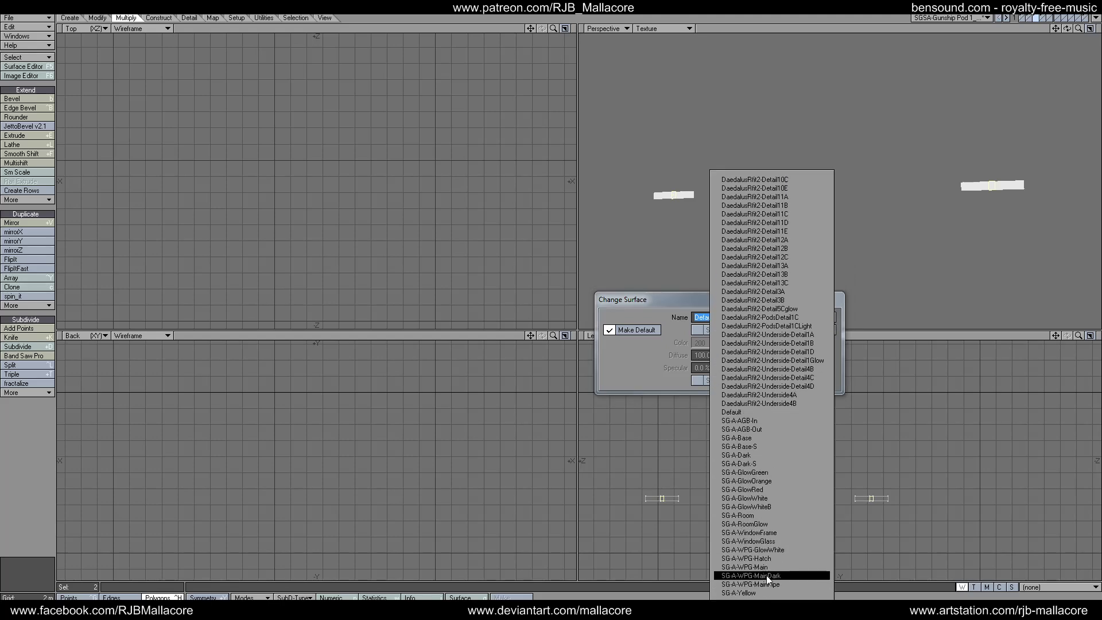
{"action": "left_click", "coordinate": [770, 568]}
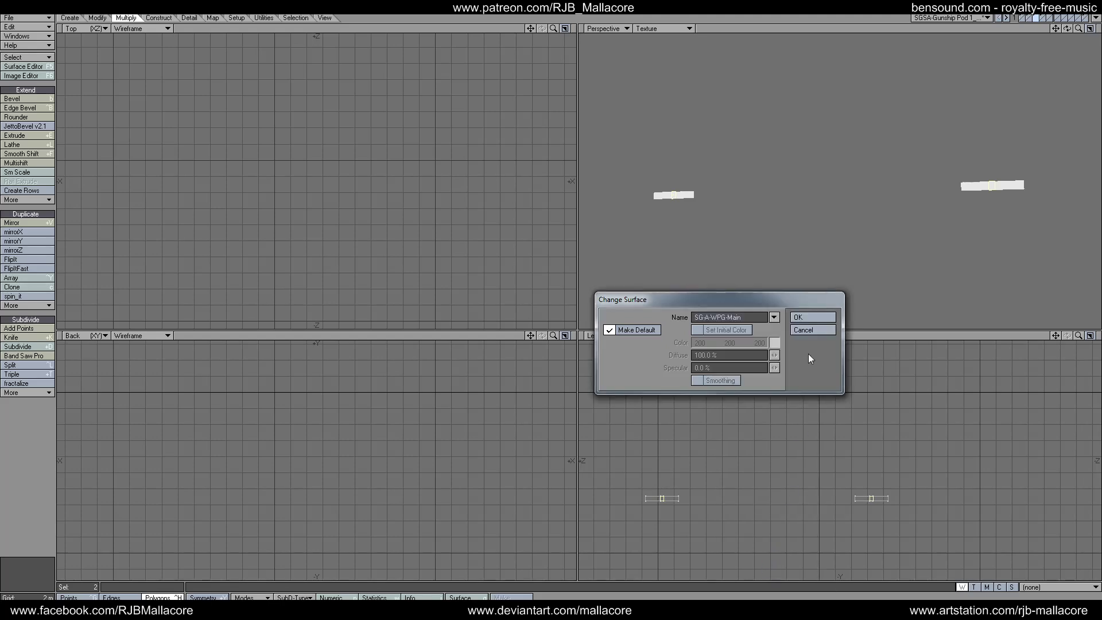
{"action": "left_click", "coordinate": [815, 319]}
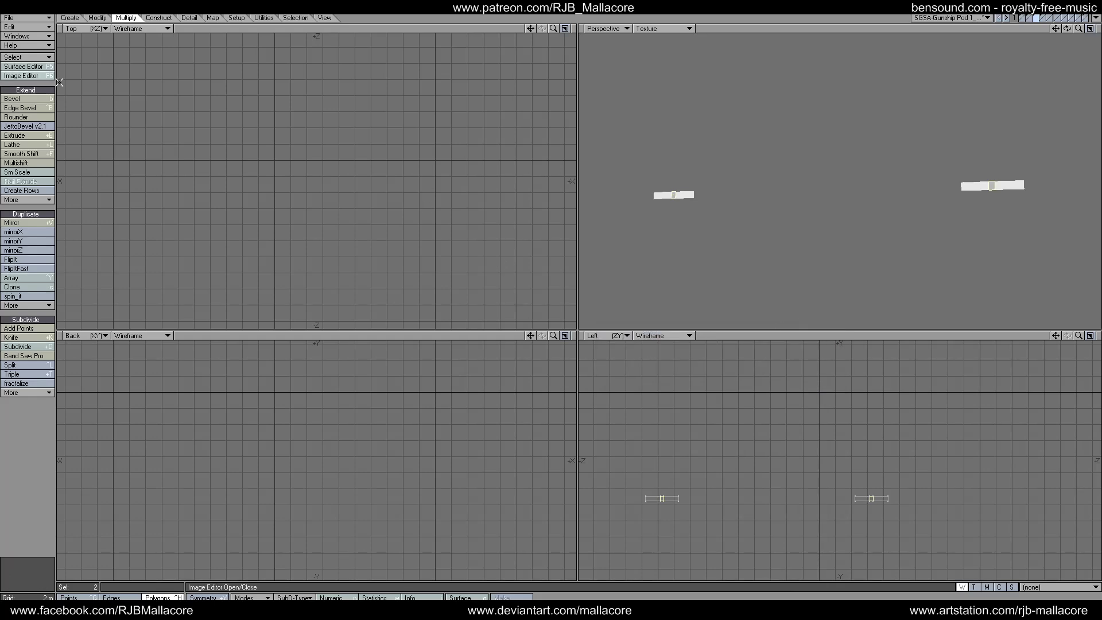
- Bevel both centre polygons with a 100 mm shift and 100 mm inset, and clear the selection
{"action": "left_click", "coordinate": [29, 100]}
{"action": "key", "text": "n"}
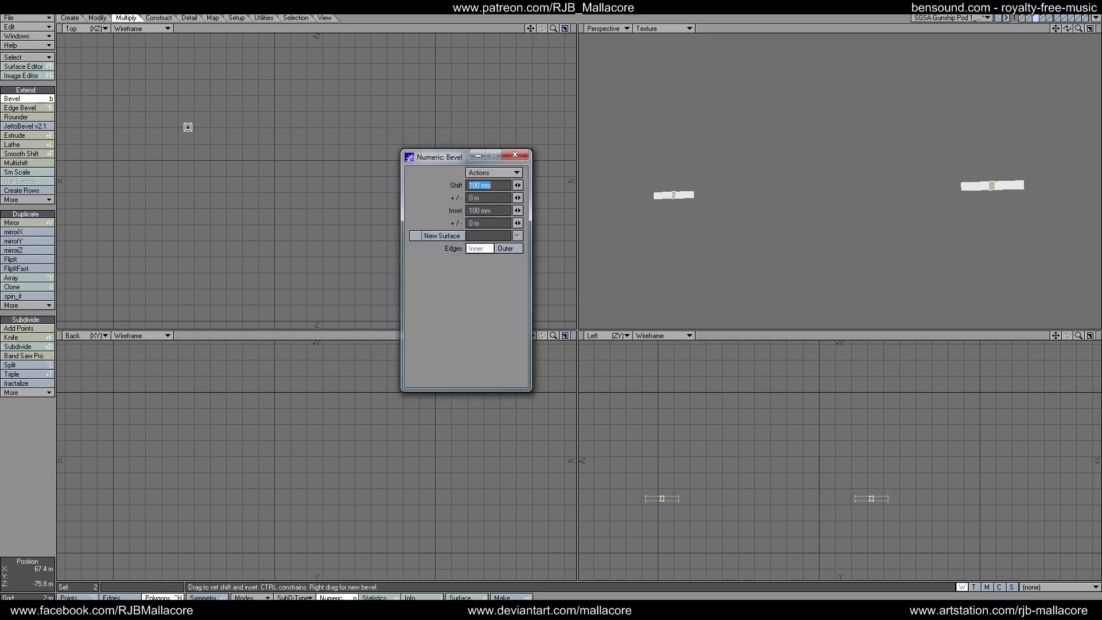
{"action": "left_click", "coordinate": [513, 155]}
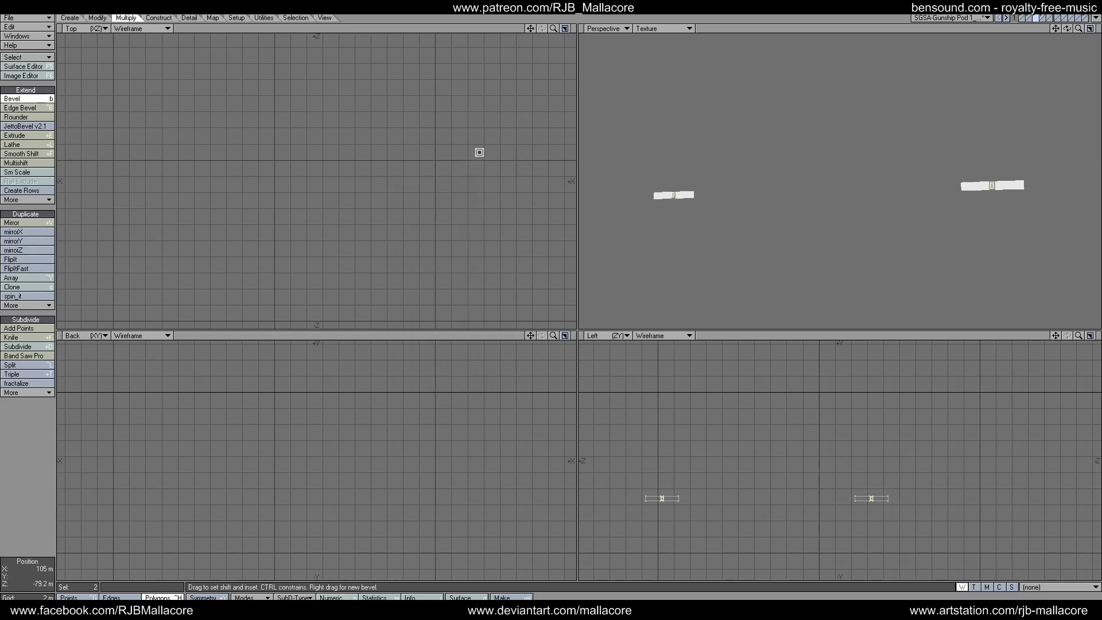
{"action": "key", "text": "space"}
{"action": "left_click", "coordinate": [50, 438]}
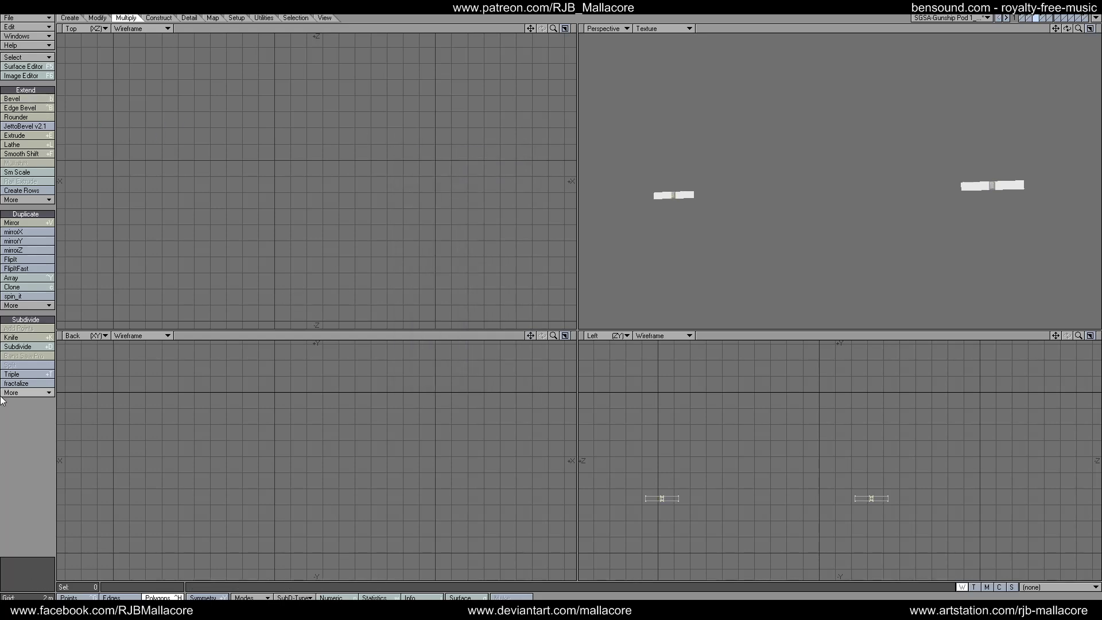
- Cut the finished light strips, paste them back into the pod's second layer and merge the duplicate points
{"action": "key", "text": "Delete"}
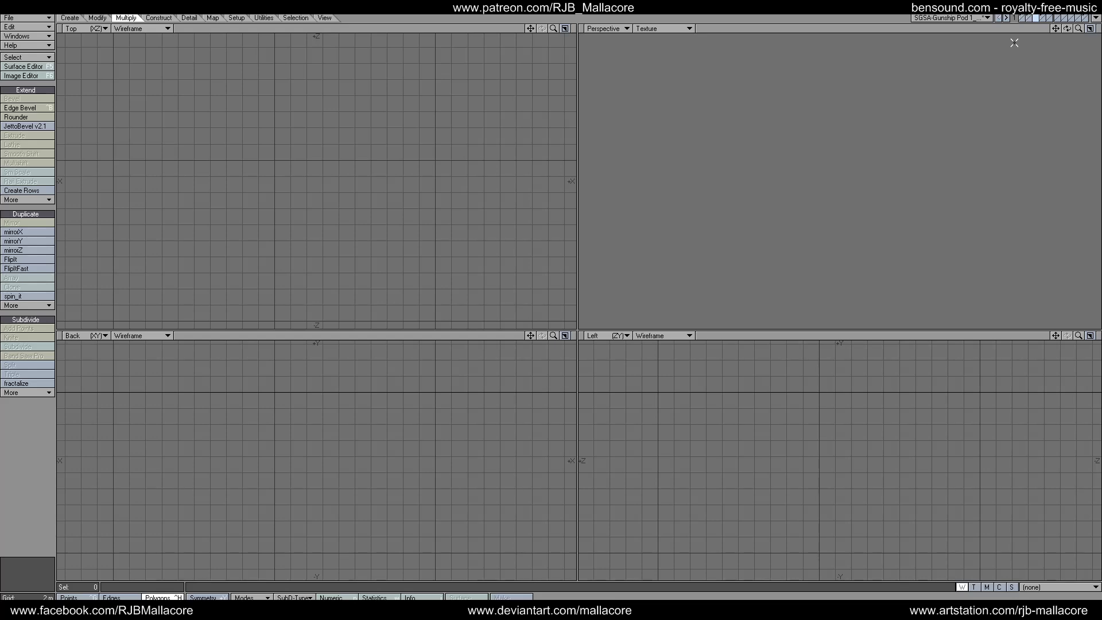
{"action": "left_click", "coordinate": [1030, 18]}
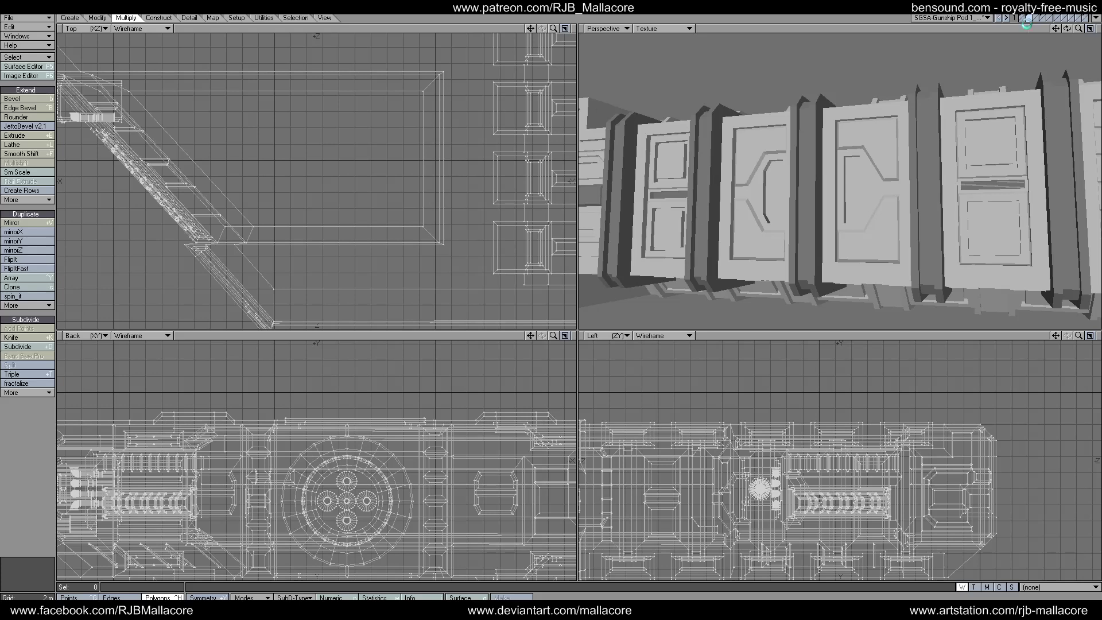
{"action": "key", "text": "ctrl+v"}
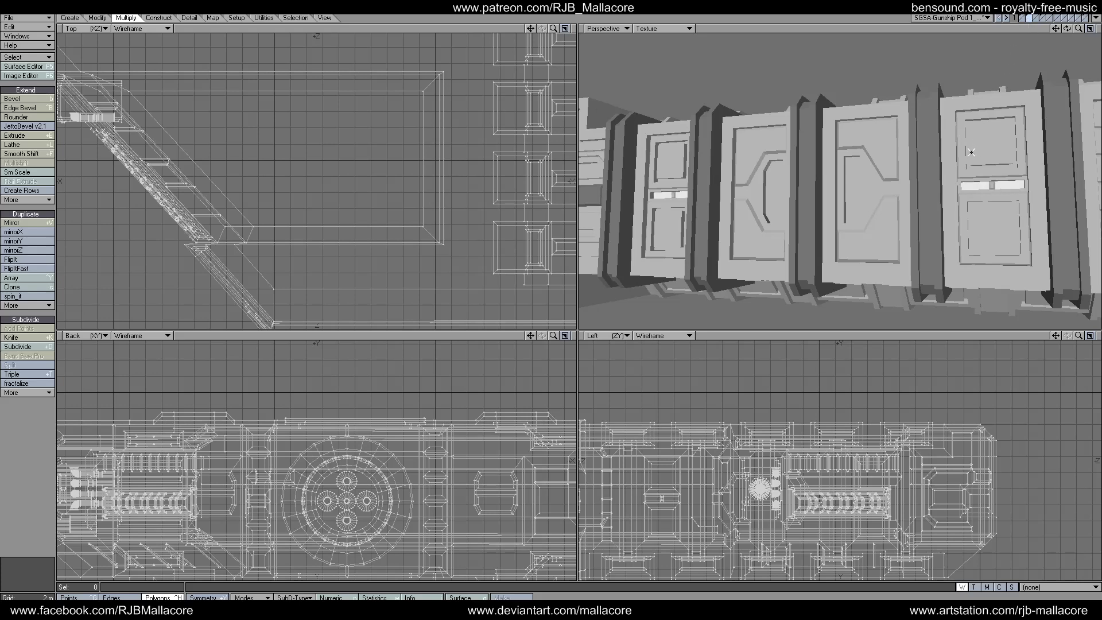
{"action": "key", "text": "m"}
{"action": "left_click", "coordinate": [815, 314]}
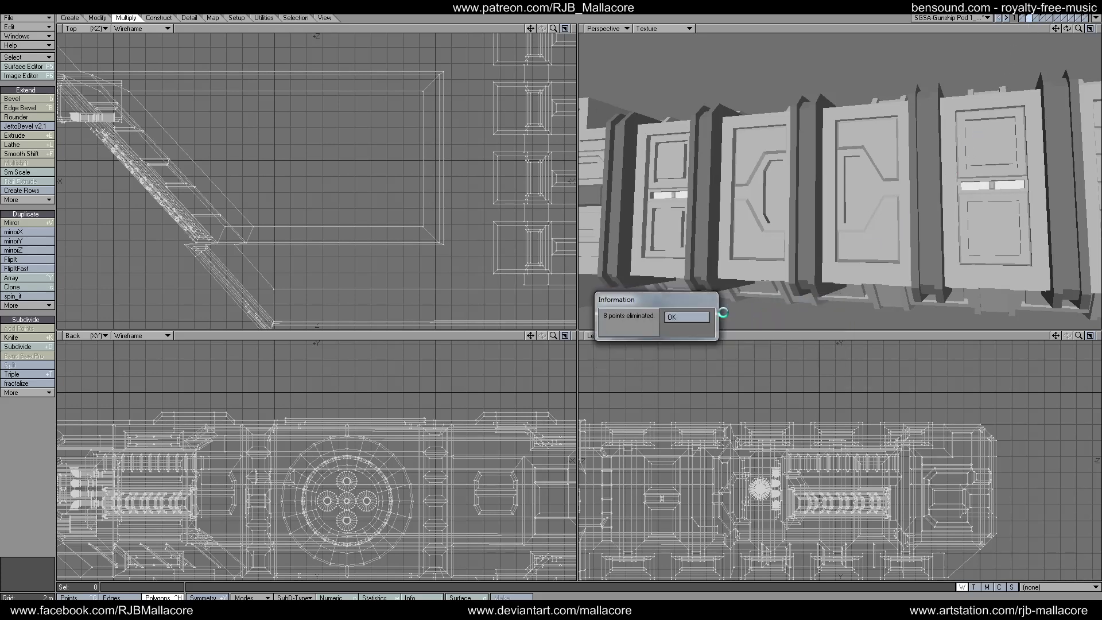
{"action": "left_click", "coordinate": [686, 317]}
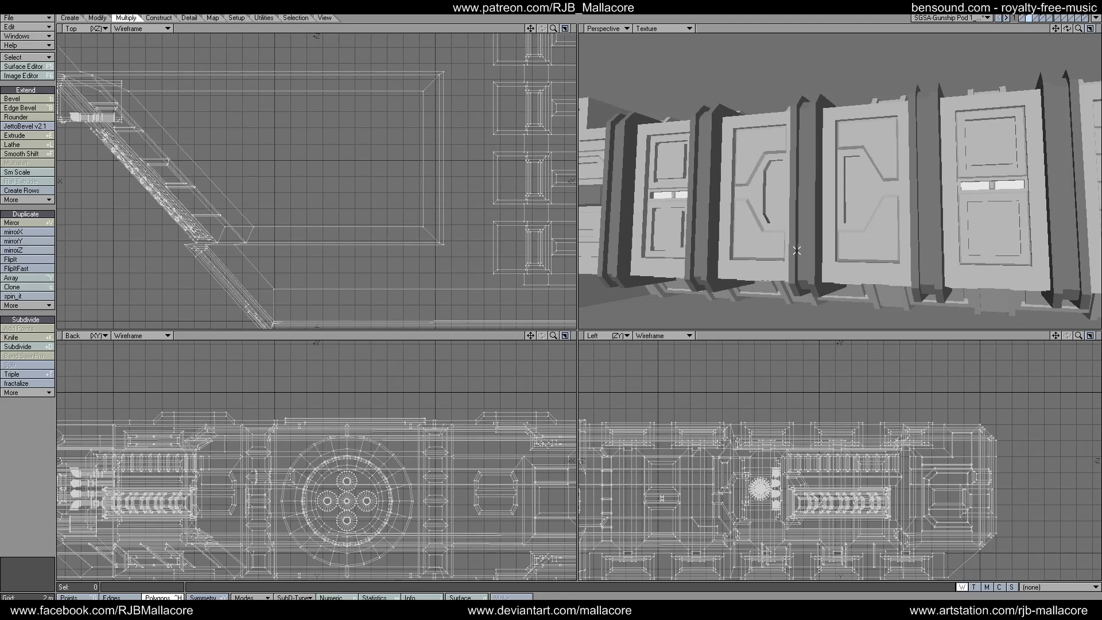
- Inspect the pod's side panels, its recessed weapon bay and the tapered end section in the perspective view
{"action": "mouse_move", "coordinate": [1079, 28]}
{"action": "left_mouse_down"}
{"action": "mouse_move", "coordinate": [1038, 28]}
{"action": "mouse_move", "coordinate": [1031, 63]}
{"action": "mouse_move", "coordinate": [1064, 30]}
{"action": "left_mouse_up"}
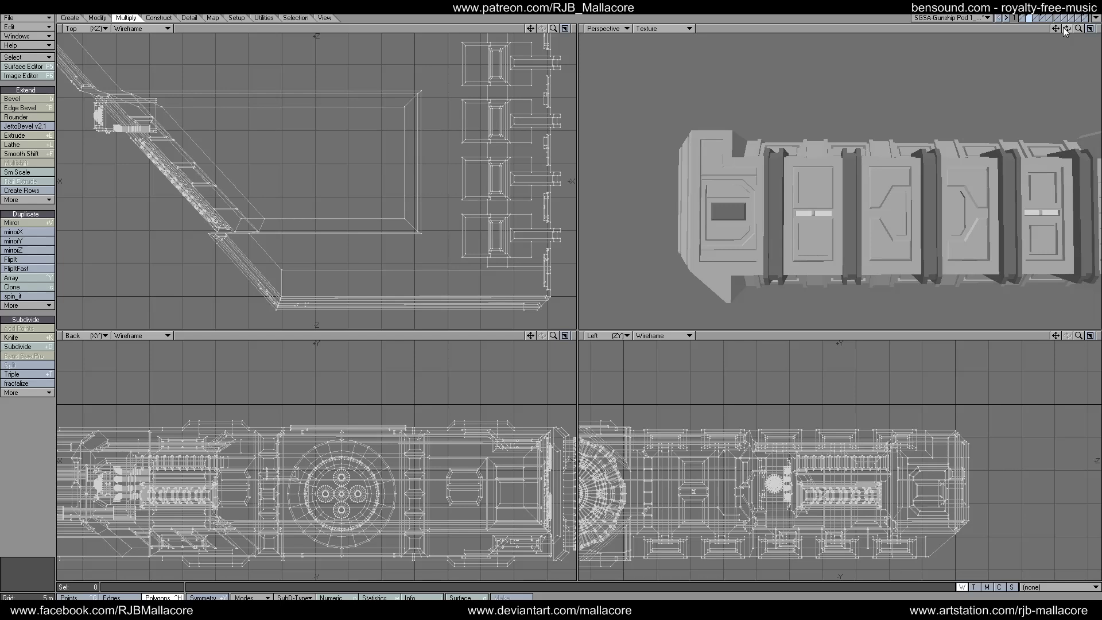
{"action": "mouse_move", "coordinate": [1064, 29]}
{"action": "left_mouse_down"}
{"action": "mouse_move", "coordinate": [1019, 31]}
{"action": "mouse_move", "coordinate": [1064, 30]}
{"action": "left_mouse_up"}
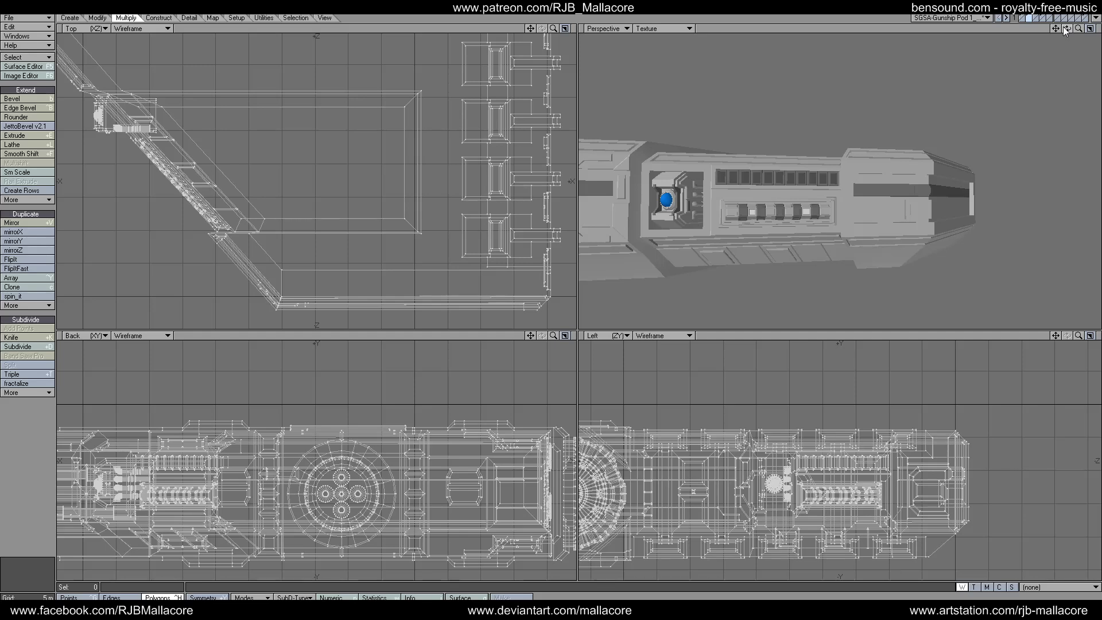
{"action": "mouse_move", "coordinate": [1079, 28]}
{"action": "left_mouse_down"}
{"action": "mouse_move", "coordinate": [1088, 51]}
{"action": "mouse_move", "coordinate": [1058, 28]}
{"action": "mouse_move", "coordinate": [1098, 30]}
{"action": "mouse_move", "coordinate": [1051, 29]}
{"action": "mouse_move", "coordinate": [1066, 28]}
{"action": "left_mouse_up"}
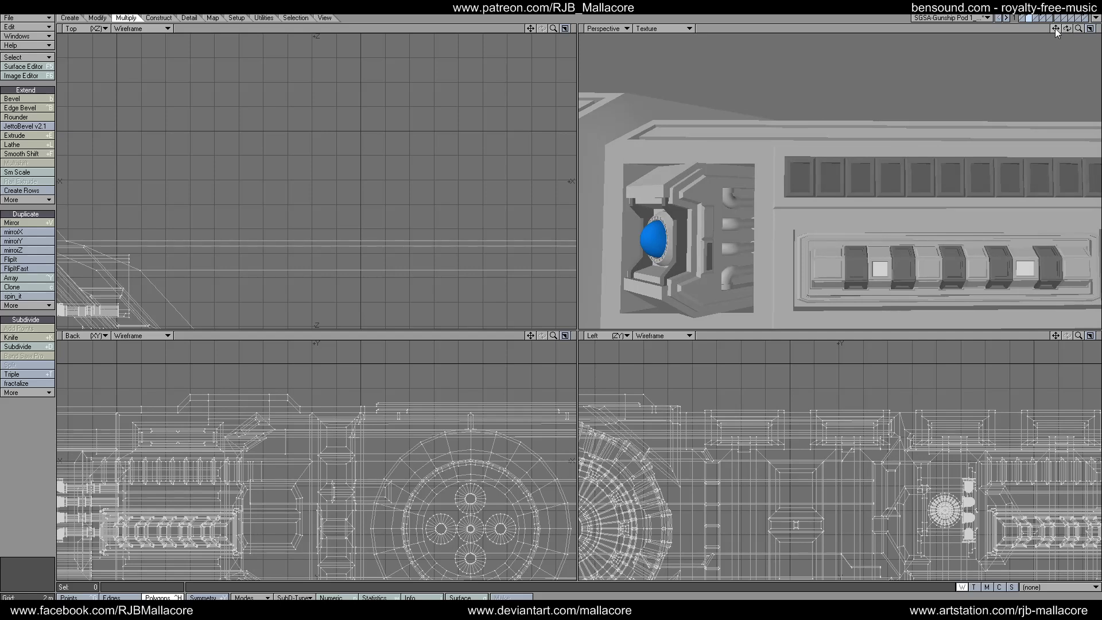
{"action": "left_click_drag", "start_coordinate": [1055, 29], "coordinate": [977, 22]}
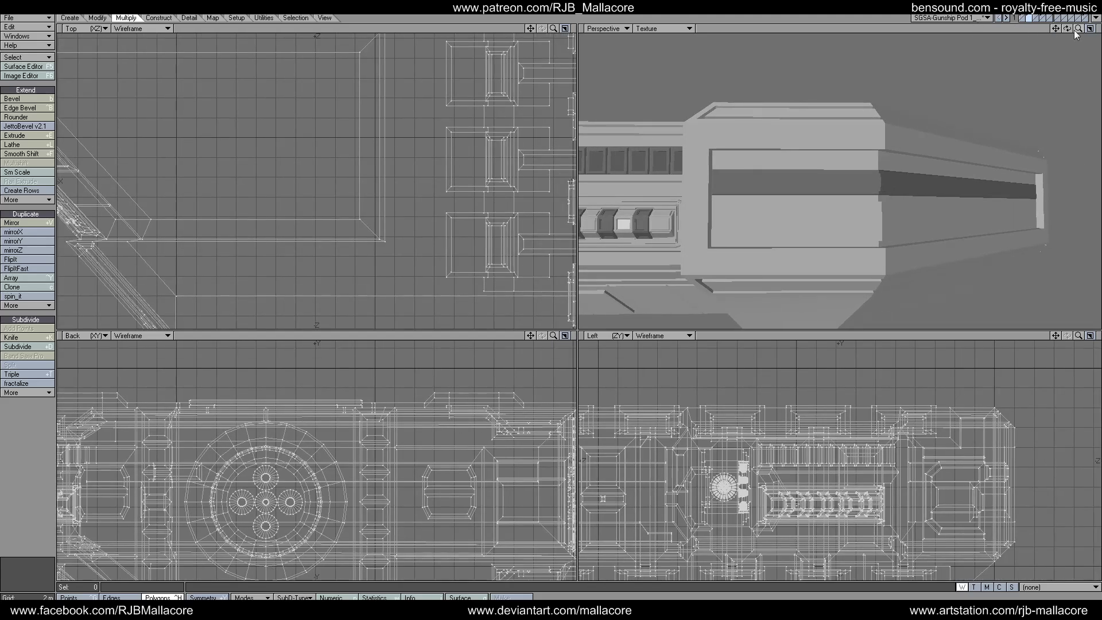
- Examine the pod's smooth end section and the ribbed side panels from several angles in the perspective view
{"action": "mouse_move", "coordinate": [1067, 28]}
{"action": "left_mouse_down"}
{"action": "mouse_move", "coordinate": [1047, 31]}
{"action": "mouse_move", "coordinate": [1071, 33]}
{"action": "left_mouse_up"}
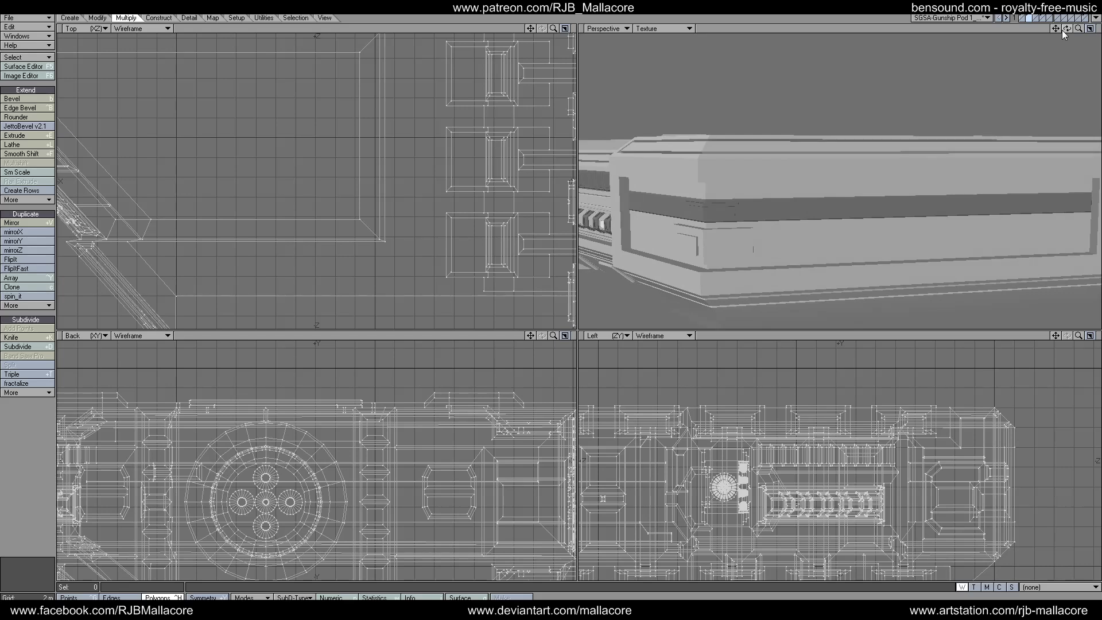
{"action": "mouse_move", "coordinate": [1078, 28]}
{"action": "left_mouse_down"}
{"action": "mouse_move", "coordinate": [1053, 60]}
{"action": "mouse_move", "coordinate": [1067, 26]}
{"action": "left_mouse_up"}
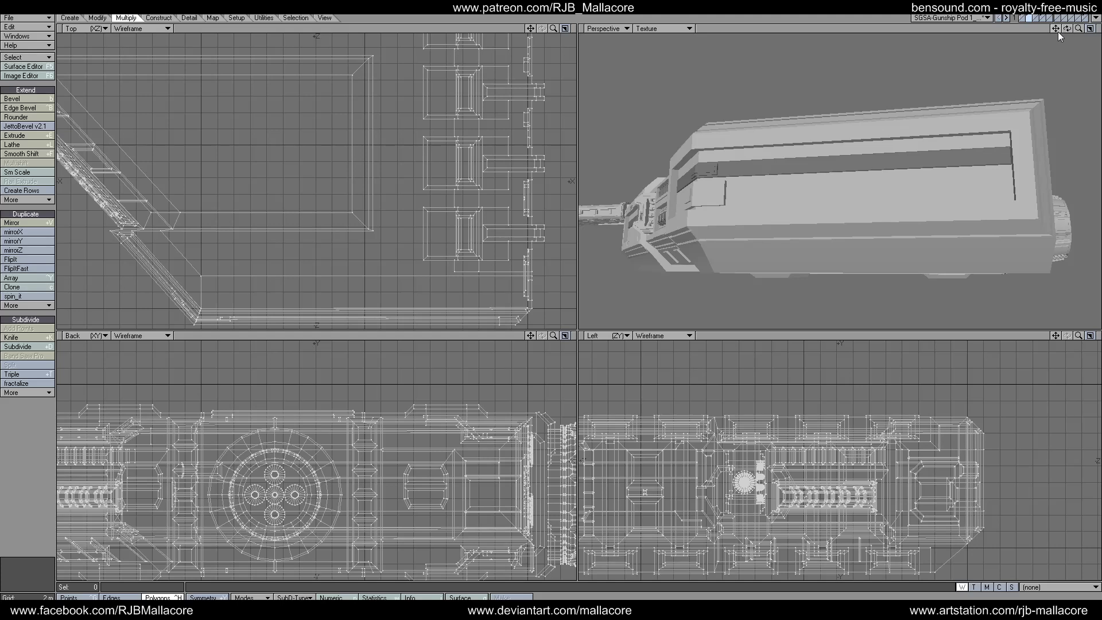
{"action": "left_click_drag", "start_coordinate": [1067, 29], "coordinate": [1030, 37]}
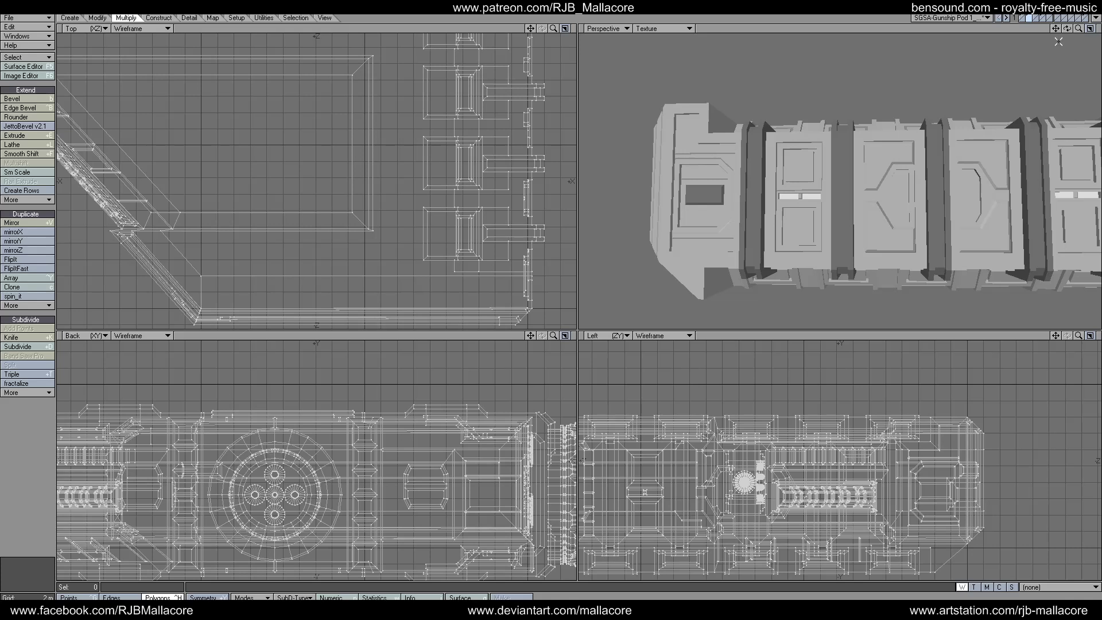
{"action": "left_click_drag", "start_coordinate": [1079, 29], "coordinate": [1067, 66]}
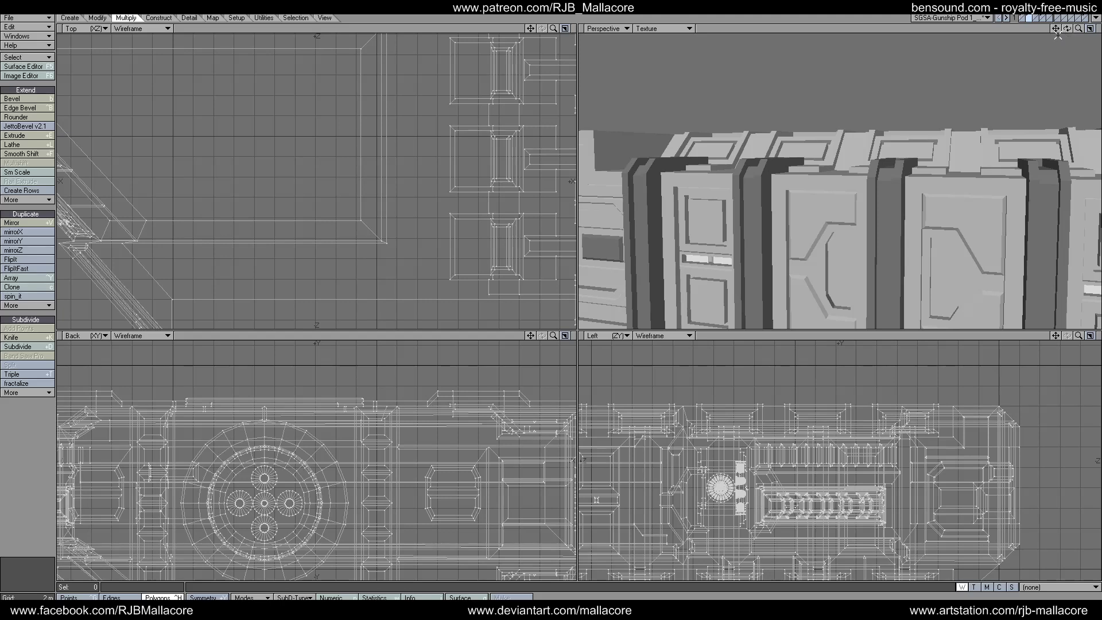
{"action": "left_click_drag", "start_coordinate": [1068, 28], "coordinate": [1056, 57]}
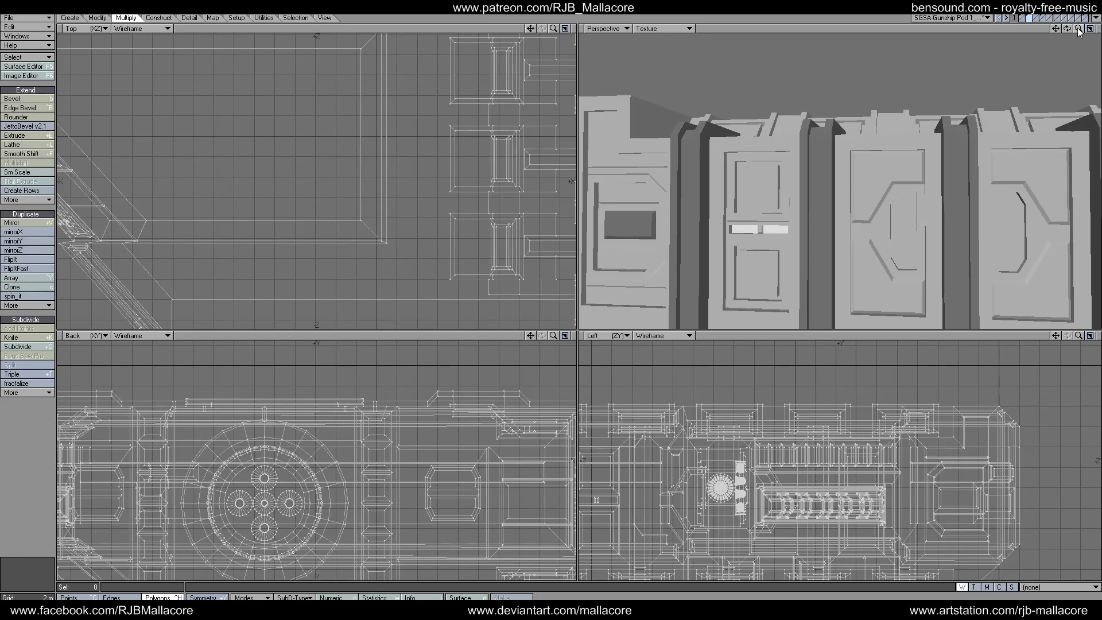
{"action": "left_click_drag", "start_coordinate": [1078, 31], "coordinate": [998, 72]}
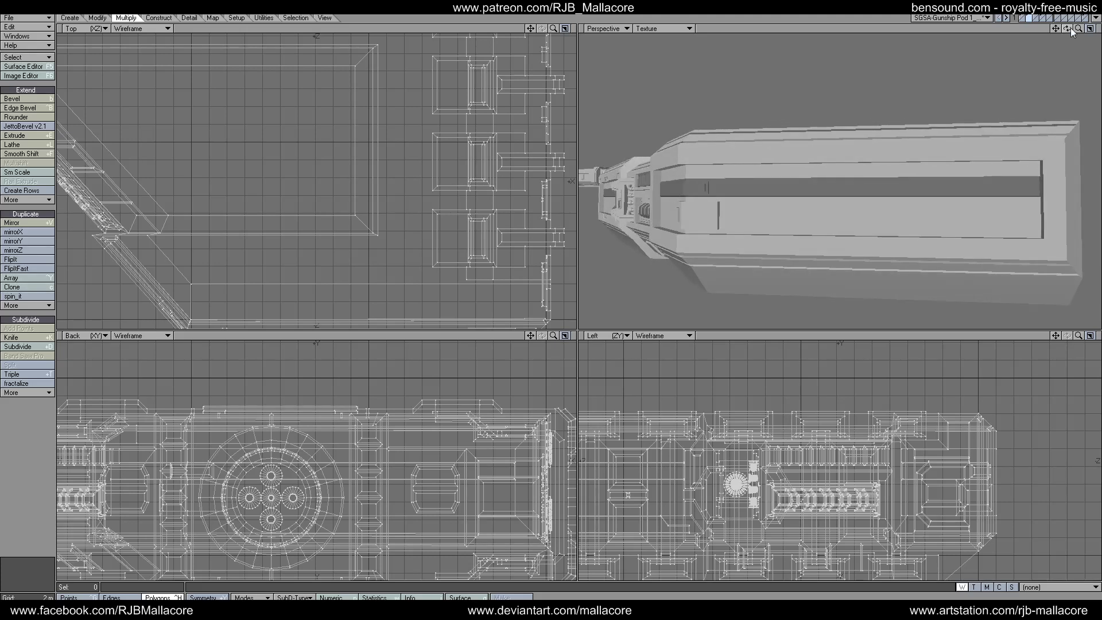
{"action": "mouse_move", "coordinate": [1070, 28]}
{"action": "left_mouse_down"}
{"action": "mouse_move", "coordinate": [1065, 63]}
{"action": "mouse_move", "coordinate": [1069, 26]}
{"action": "left_mouse_up"}
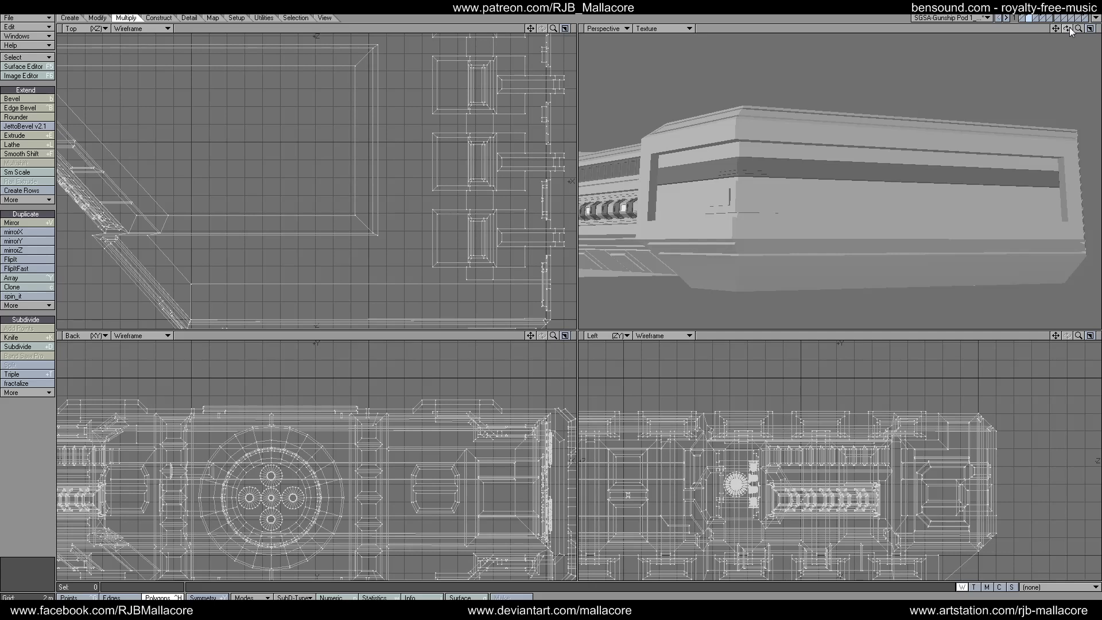
{"action": "mouse_move", "coordinate": [1069, 27]}
{"action": "left_mouse_down"}
{"action": "mouse_move", "coordinate": [1066, 55]}
{"action": "mouse_move", "coordinate": [1055, 27]}
{"action": "mouse_move", "coordinate": [1081, 31]}
{"action": "left_mouse_up"}
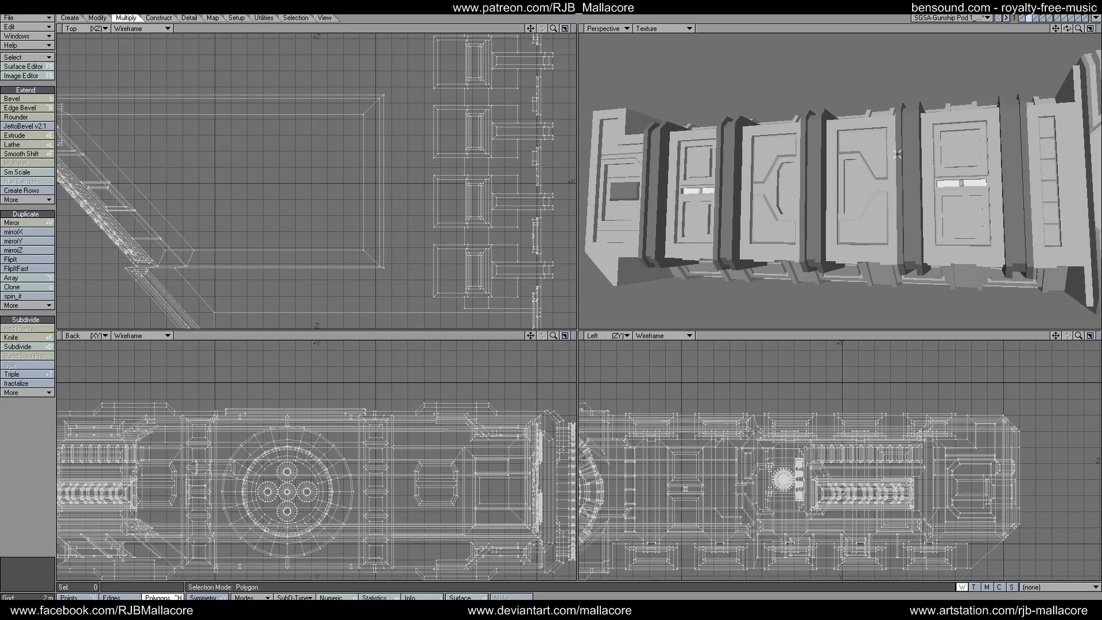
- Copy the upper recessed panel above the light strips into the third layer and show it behind the empty fourth layer
{"action": "left_click", "coordinate": [955, 146]}
{"action": "left_click_drag", "start_coordinate": [957, 130], "coordinate": [960, 117]}
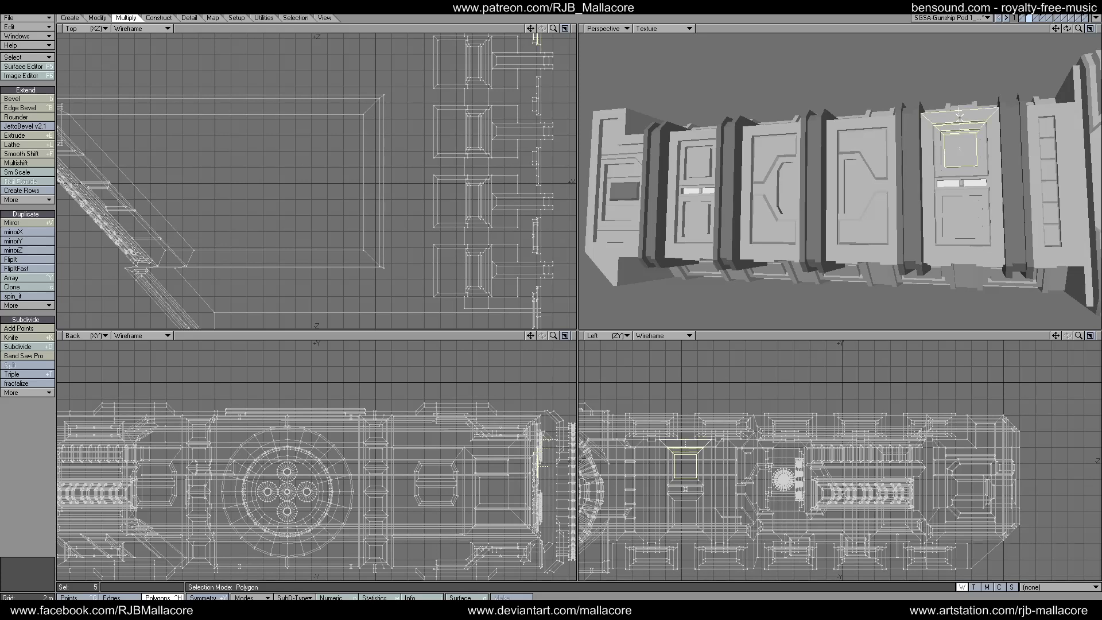
{"action": "left_click", "coordinate": [1036, 18]}
{"action": "left_click", "coordinate": [1043, 18]}
{"action": "left_click", "coordinate": [1036, 18]}
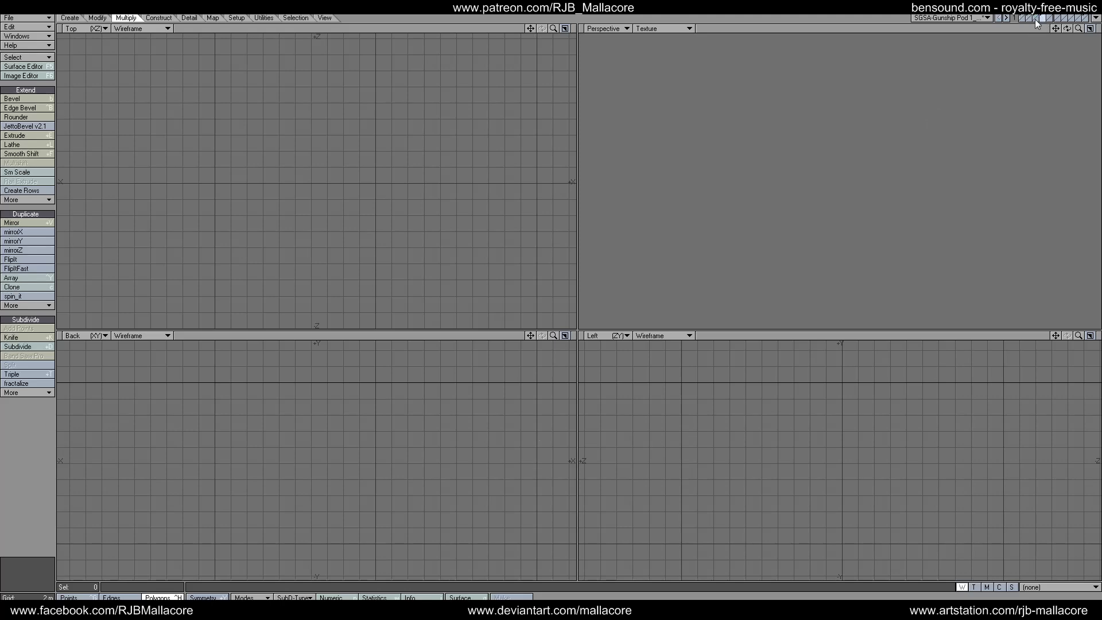
{"action": "left_click", "coordinate": [1043, 20]}
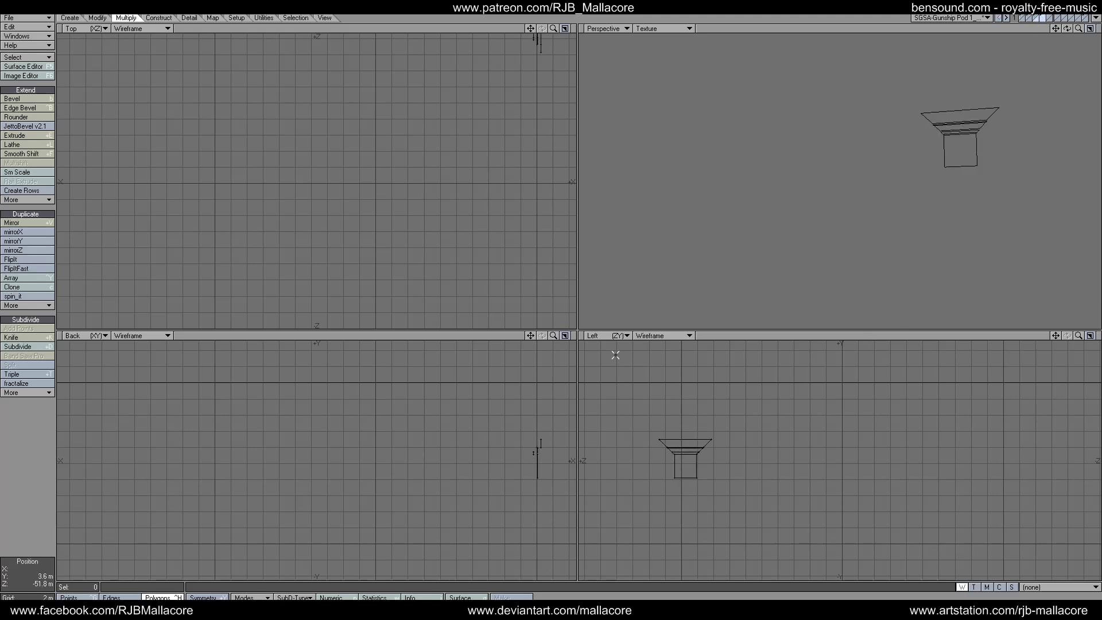
- Create a narrow upright box about 4.4 m tall over the copied panel, with its depth straddling the panel surface
{"action": "left_click_drag", "start_coordinate": [553, 335], "coordinate": [22, 343]}
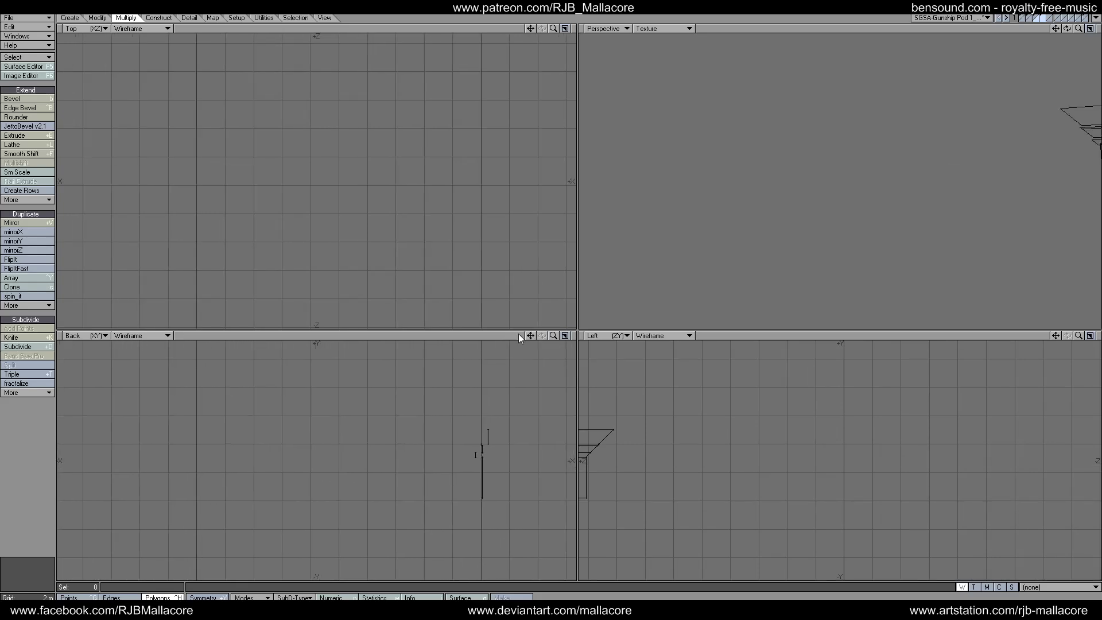
{"action": "mouse_move", "coordinate": [1058, 336]}
{"action": "left_mouse_down"}
{"action": "mouse_move", "coordinate": [1099, 336]}
{"action": "mouse_move", "coordinate": [1056, 335]}
{"action": "left_mouse_up"}
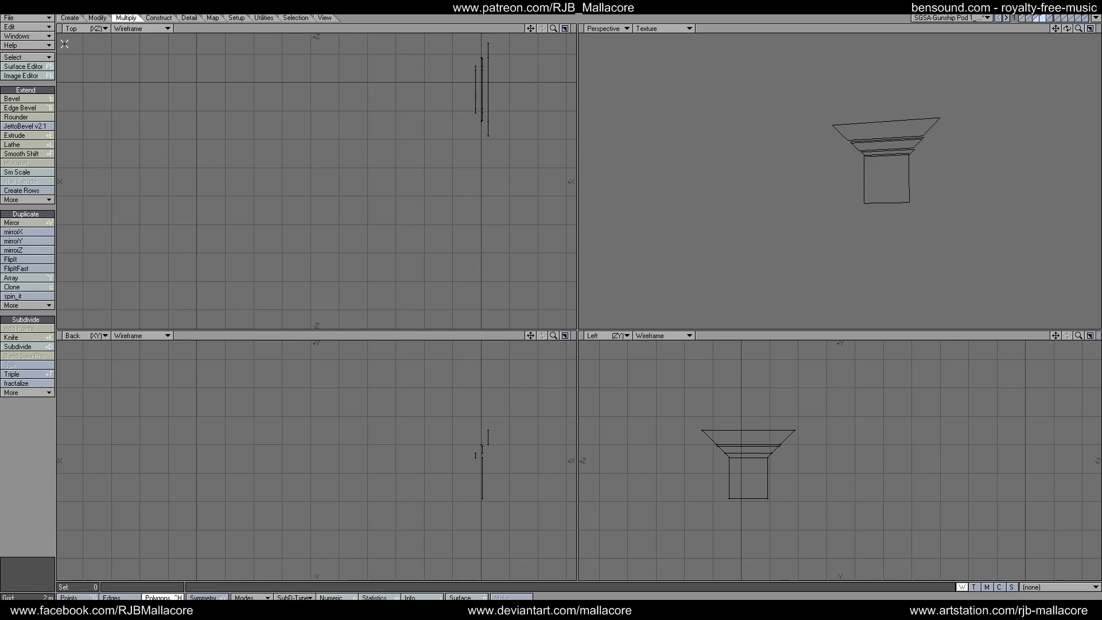
{"action": "left_click", "coordinate": [64, 19]}
{"action": "left_click", "coordinate": [23, 99]}
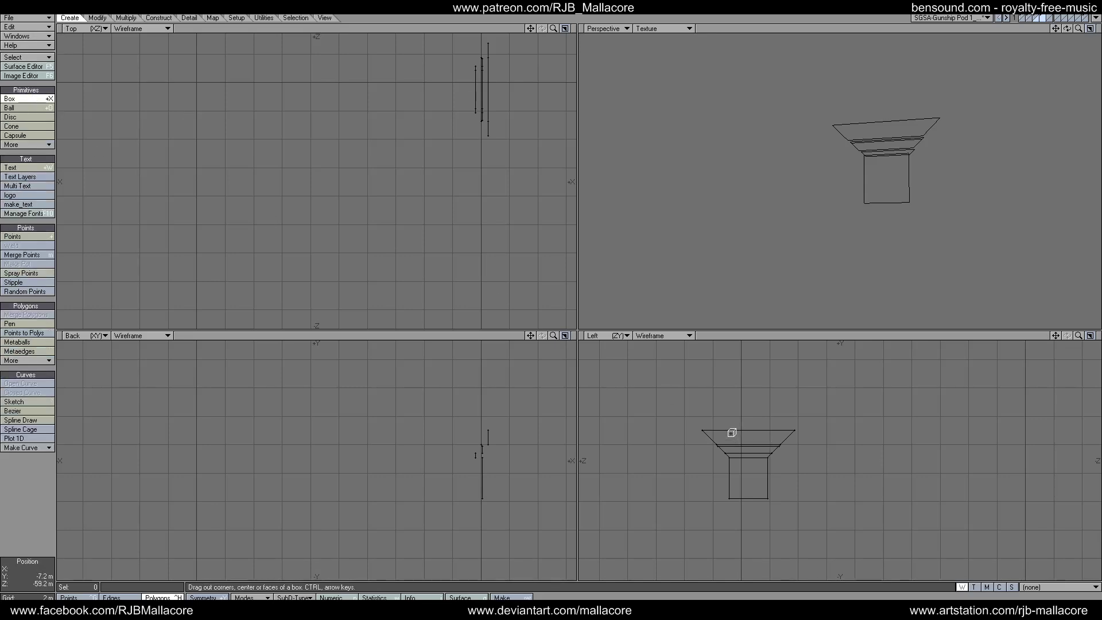
{"action": "left_click_drag", "start_coordinate": [731, 433], "coordinate": [734, 494]}
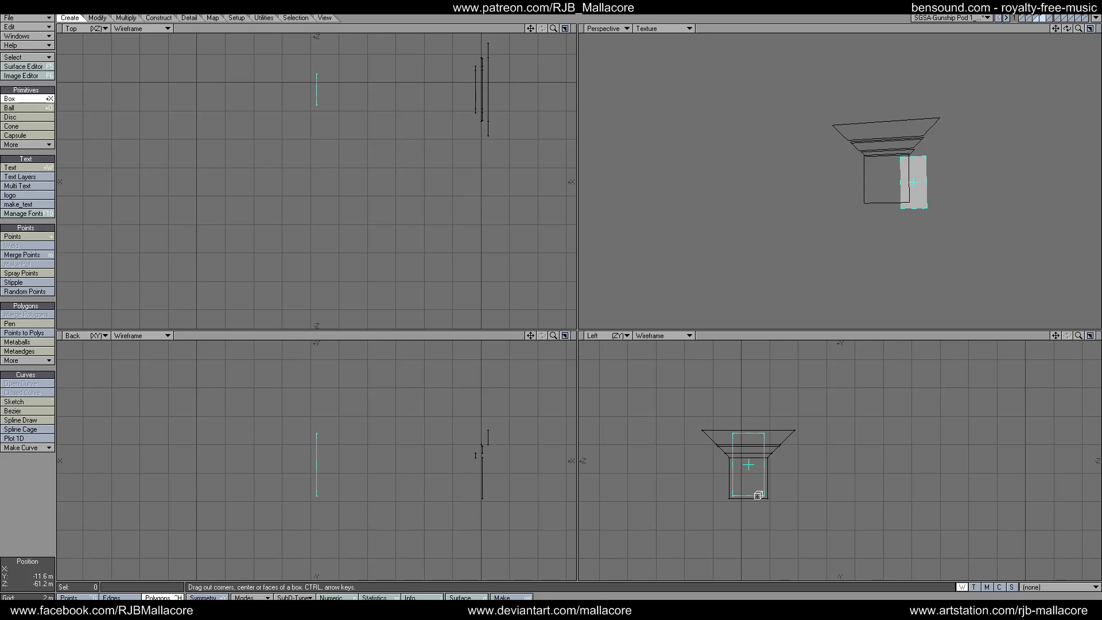
{"action": "left_click_drag", "start_coordinate": [318, 458], "coordinate": [492, 457]}
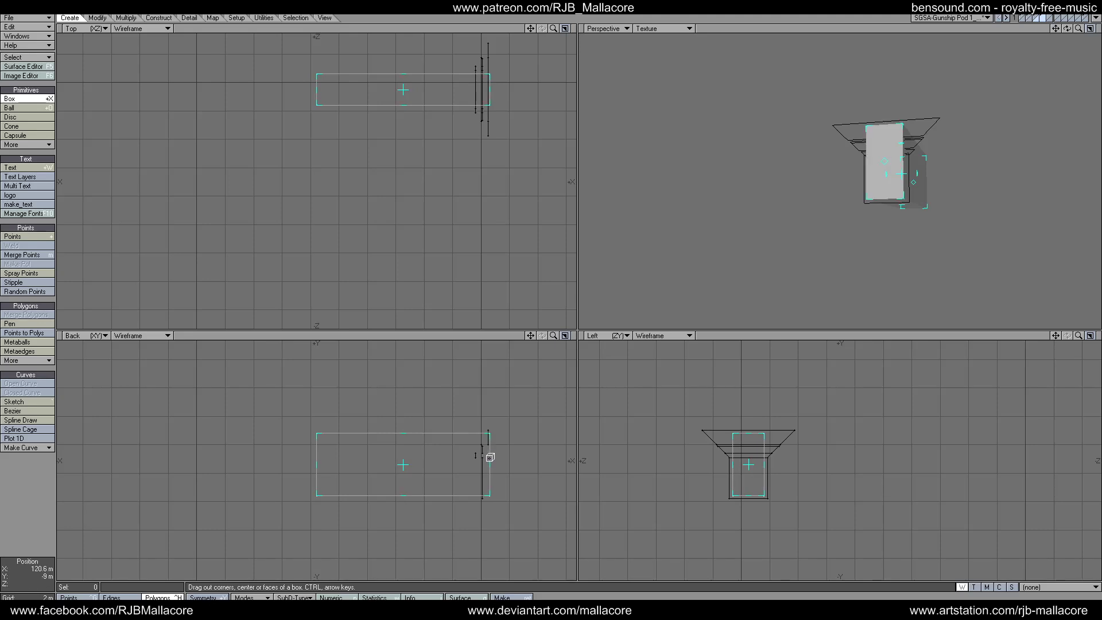
{"action": "left_click_drag", "start_coordinate": [319, 458], "coordinate": [472, 464]}
{"action": "key", "text": "space"}
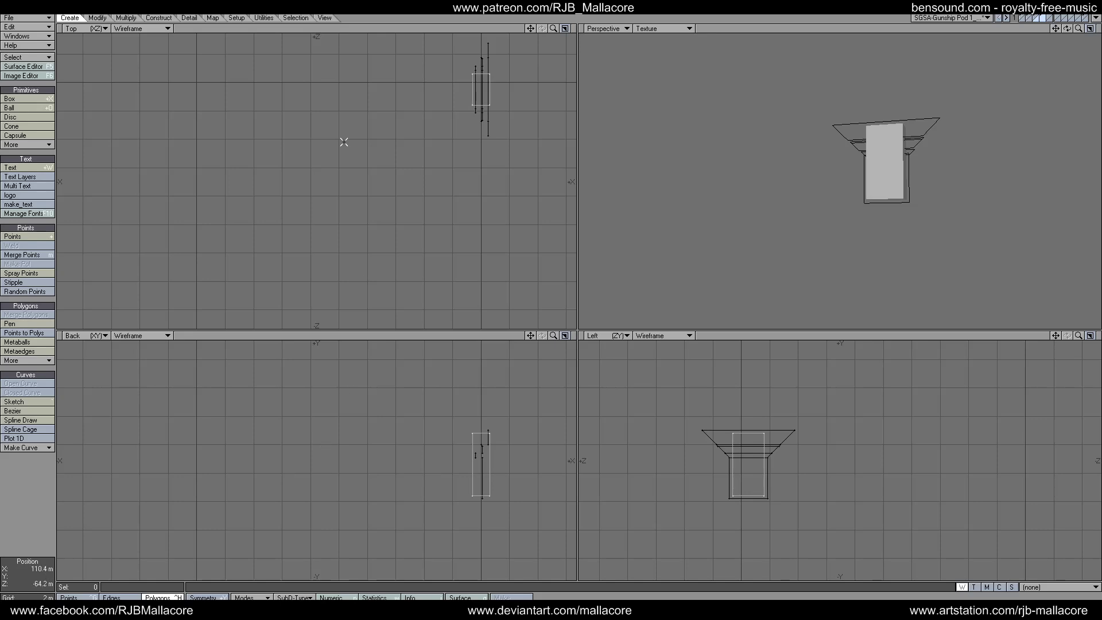
- Slice the box horizontally near its lower end with the Knife and move the bottom corners inward to taper it
{"action": "left_click", "coordinate": [126, 18]}
{"action": "left_click", "coordinate": [12, 337]}
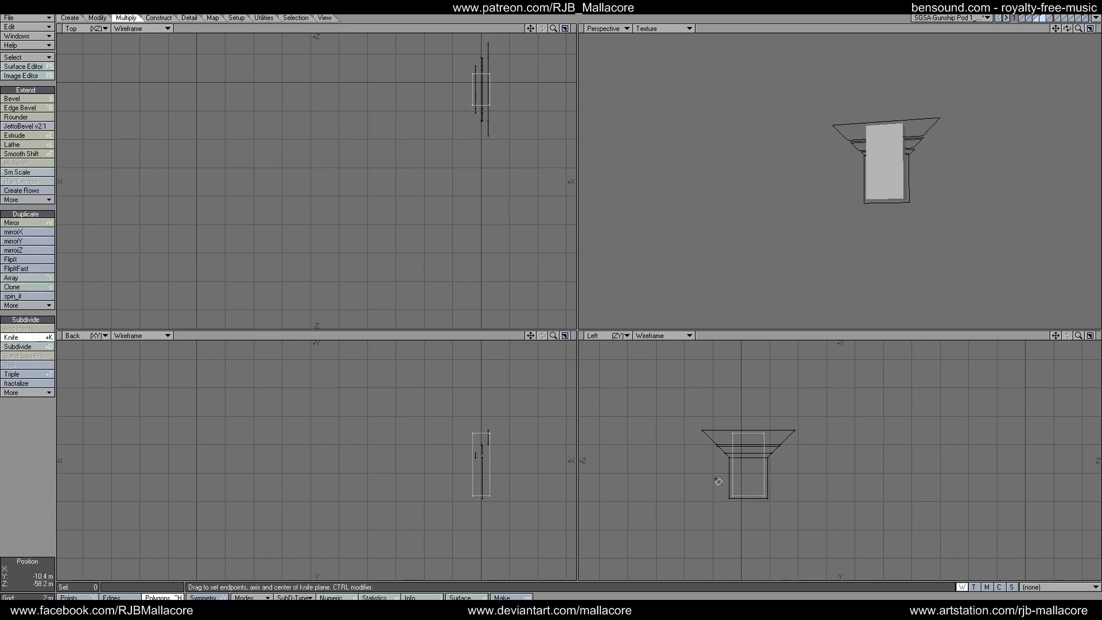
{"action": "left_click_drag", "start_coordinate": [715, 478], "coordinate": [781, 482]}
{"action": "key", "text": "space"}
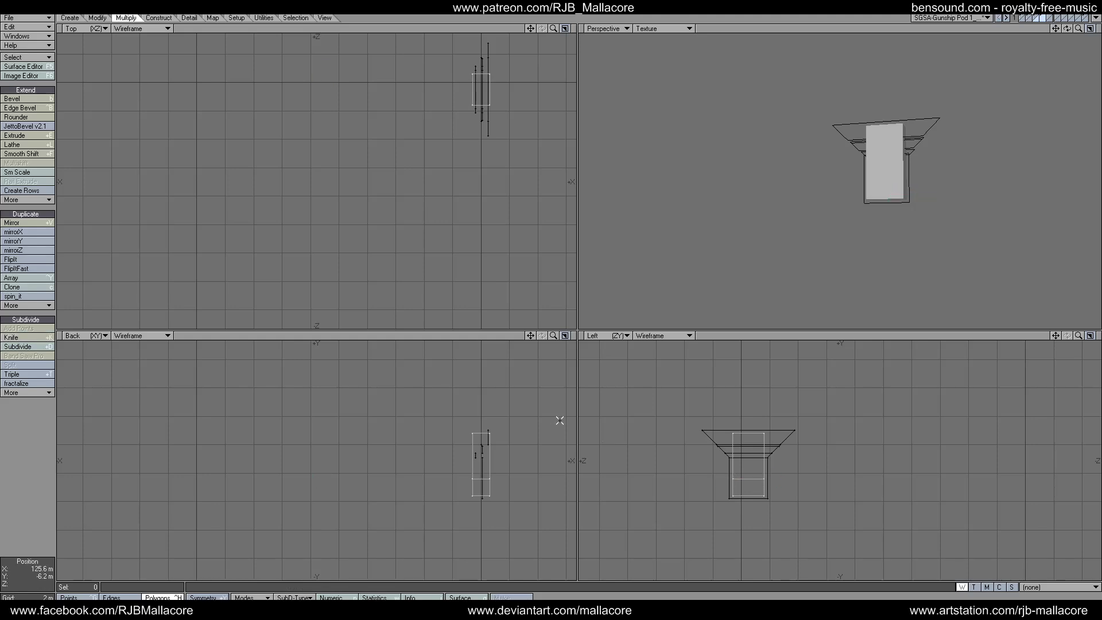
{"action": "left_click", "coordinate": [96, 19]}
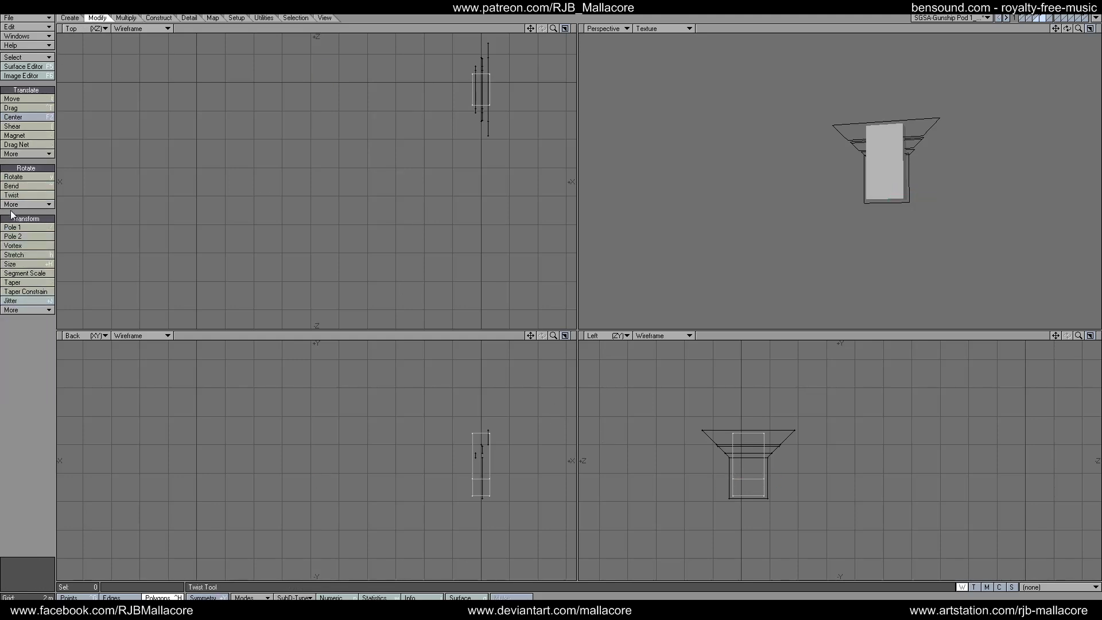
{"action": "left_click", "coordinate": [17, 108]}
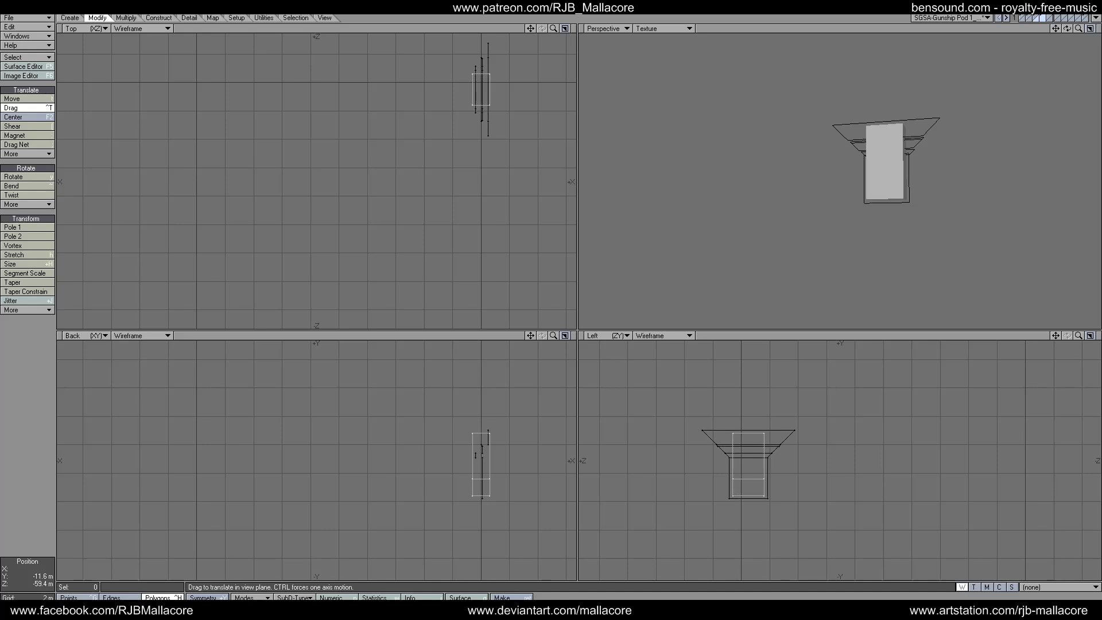
{"action": "left_click_drag", "start_coordinate": [733, 496], "coordinate": [761, 495]}
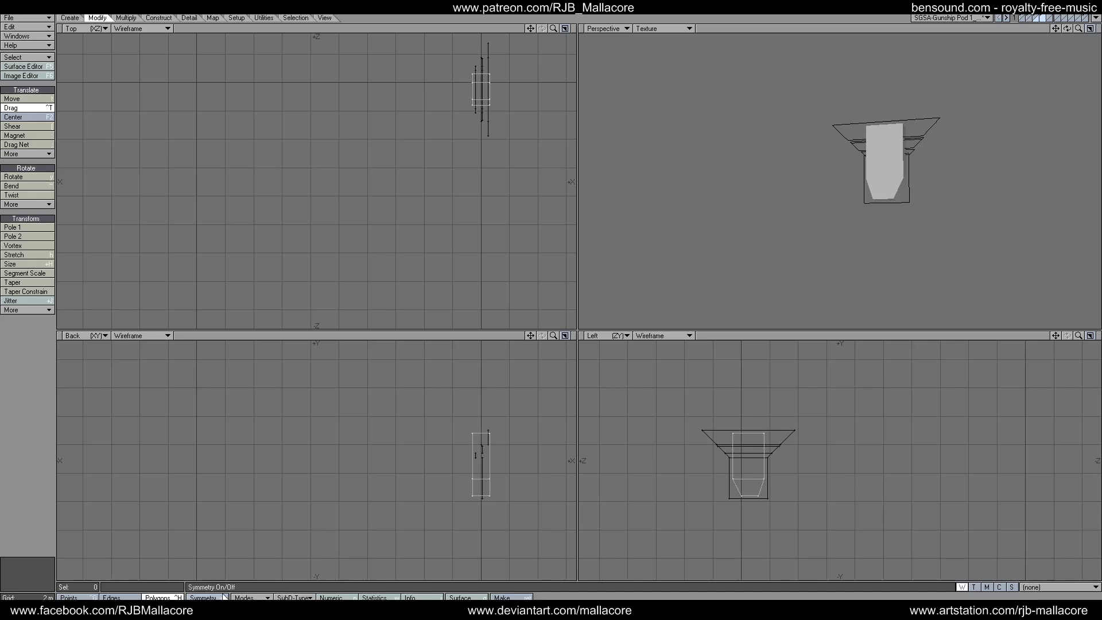
- Merge the split polygons on the box's two large faces and adjust the other bottom corner to even out the taper
{"action": "left_click", "coordinate": [183, 598]}
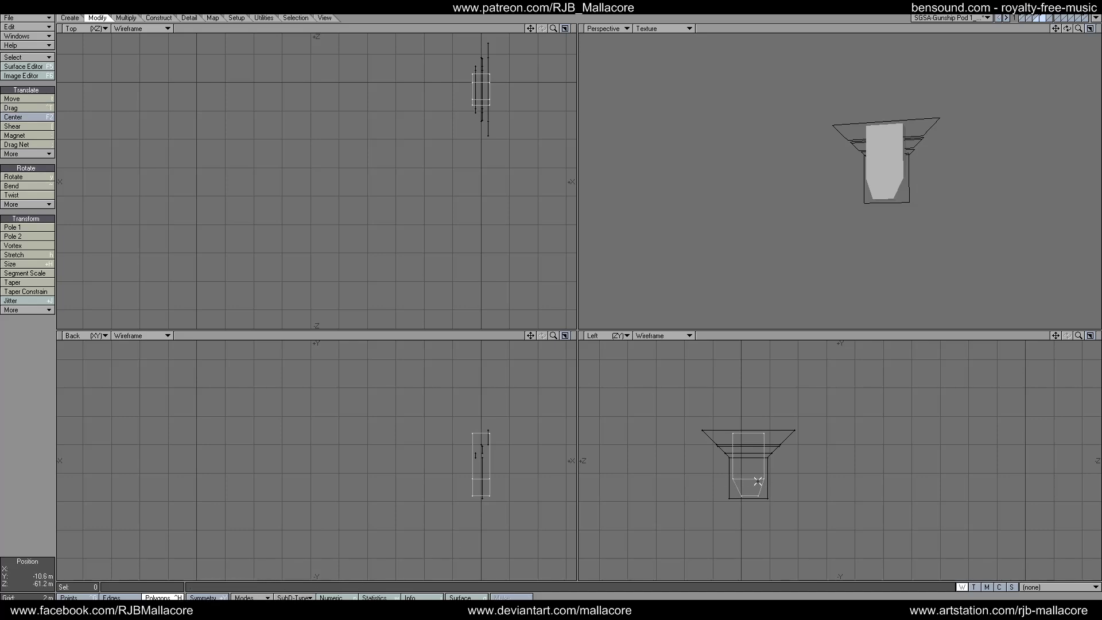
{"action": "left_click_drag", "start_coordinate": [751, 482], "coordinate": [750, 476]}
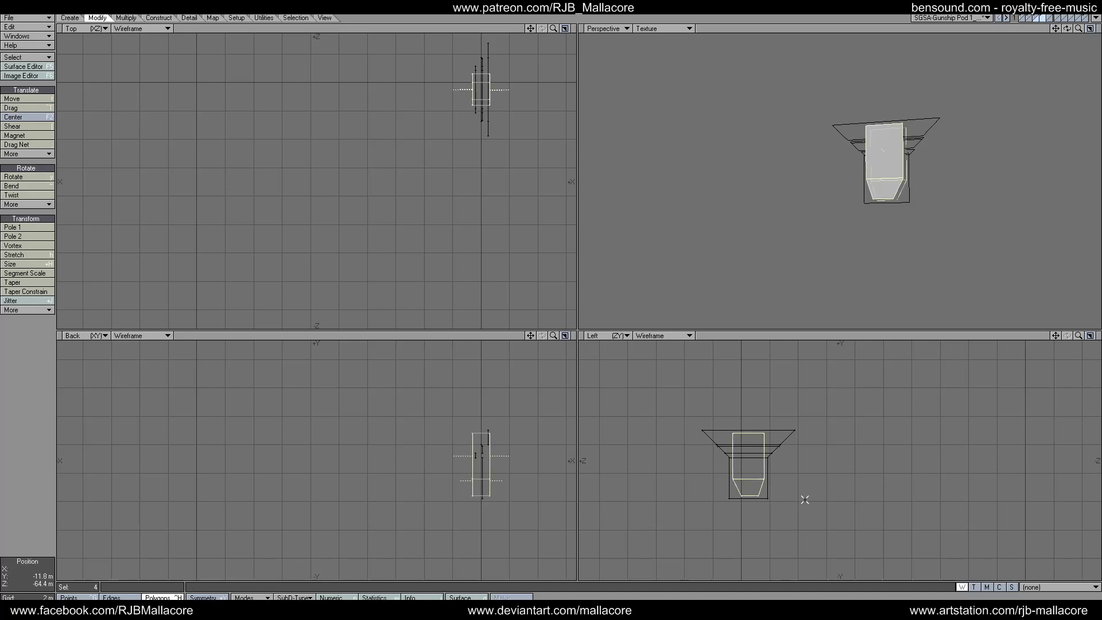
{"action": "key", "text": "shift+z"}
{"action": "left_click", "coordinate": [29, 405]}
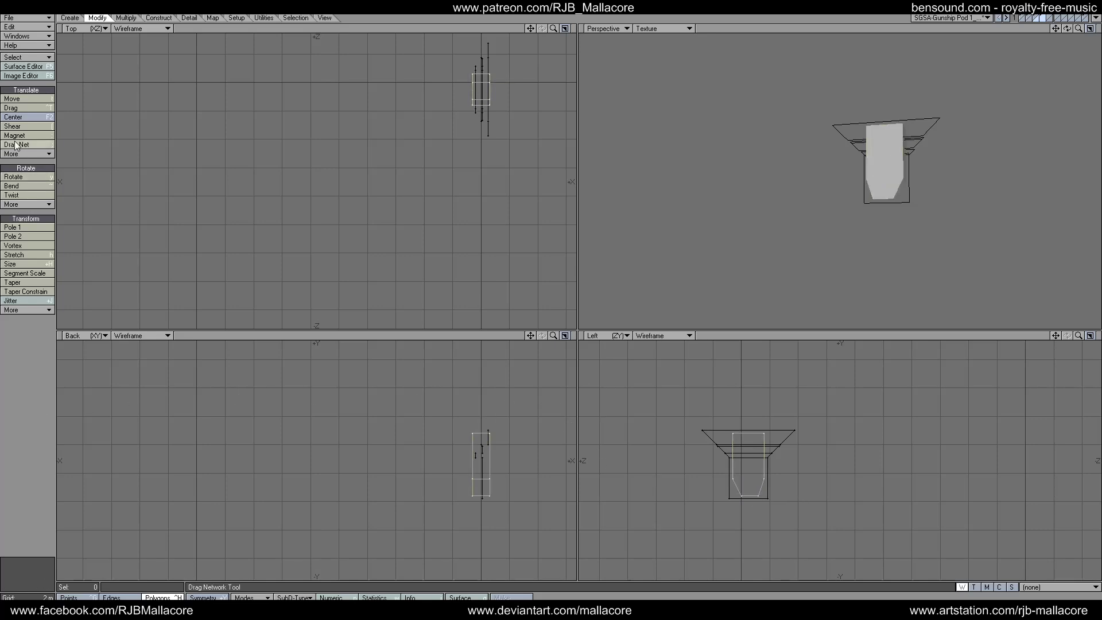
{"action": "left_click", "coordinate": [34, 108]}
{"action": "left_click", "coordinate": [758, 495]}
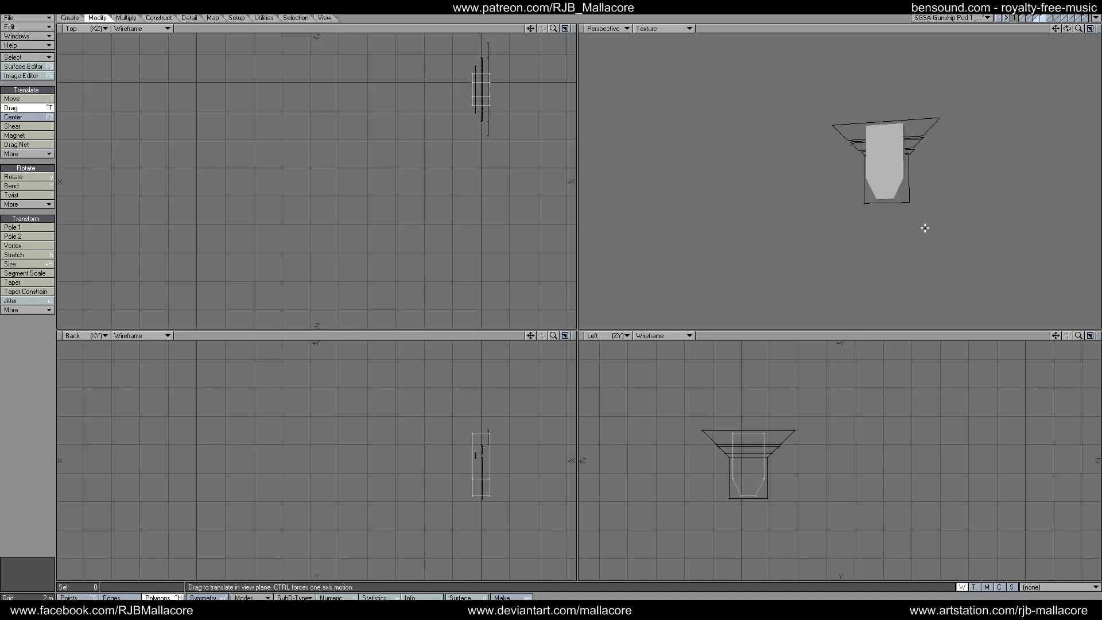
- Check the tapered box against the hull panels, then return to its layer with the copied panel in the background
{"action": "left_click", "coordinate": [1036, 20]}
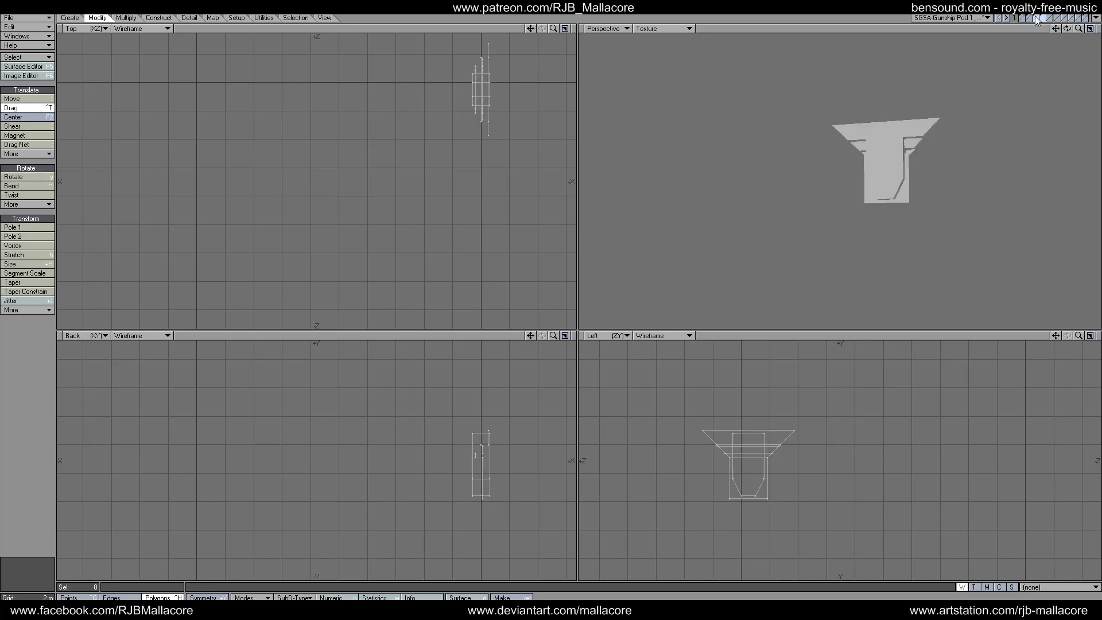
{"action": "left_click", "coordinate": [1042, 17]}
{"action": "left_click", "coordinate": [1029, 17], "text": "shift"}
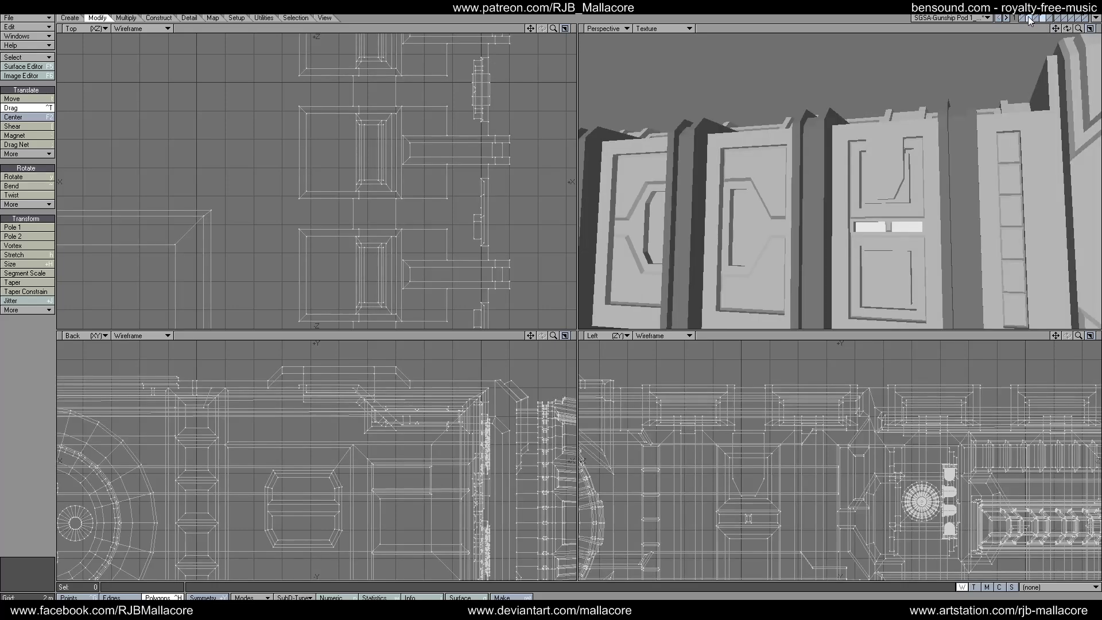
{"action": "mouse_move", "coordinate": [1067, 29]}
{"action": "left_mouse_down"}
{"action": "mouse_move", "coordinate": [1072, 81]}
{"action": "mouse_move", "coordinate": [1054, 77]}
{"action": "mouse_move", "coordinate": [1069, 35]}
{"action": "mouse_move", "coordinate": [1088, 22]}
{"action": "mouse_move", "coordinate": [1071, 40]}
{"action": "mouse_move", "coordinate": [1055, 29]}
{"action": "left_mouse_up"}
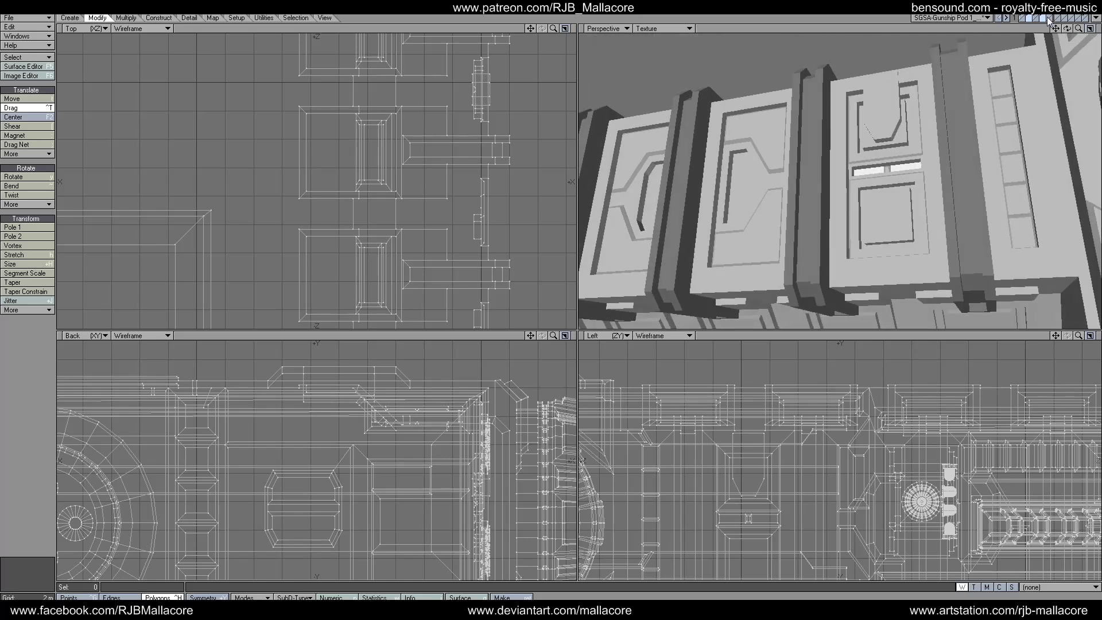
{"action": "mouse_move", "coordinate": [1067, 28]}
{"action": "left_mouse_down"}
{"action": "mouse_move", "coordinate": [1080, 30]}
{"action": "mouse_move", "coordinate": [1052, 27]}
{"action": "left_mouse_up"}
{"action": "left_click", "coordinate": [1043, 16]}
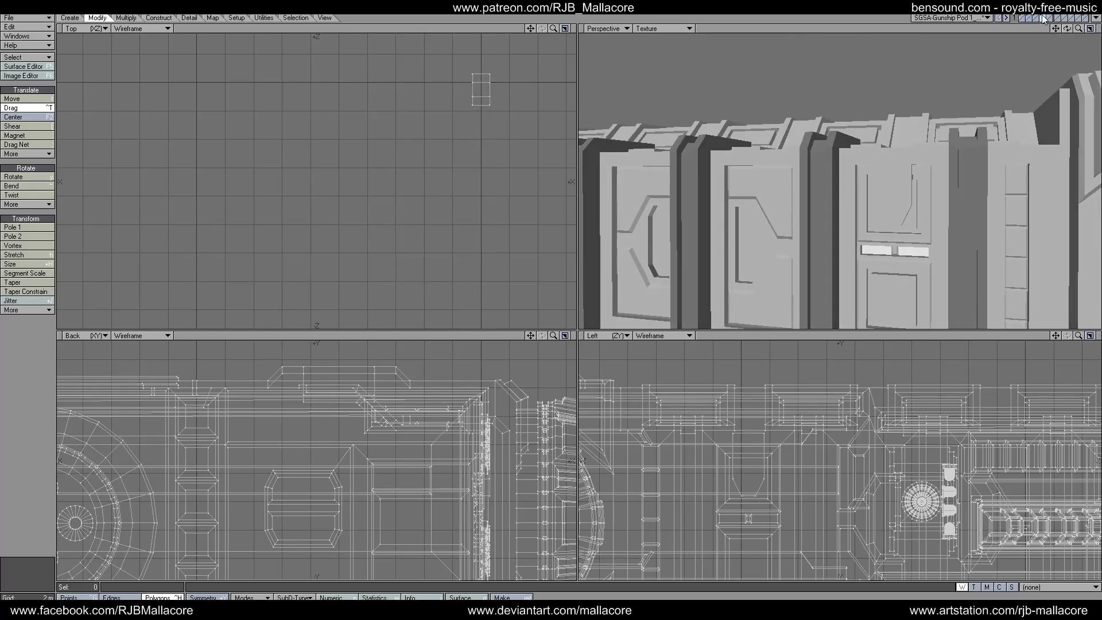
{"action": "left_click", "coordinate": [1036, 21]}
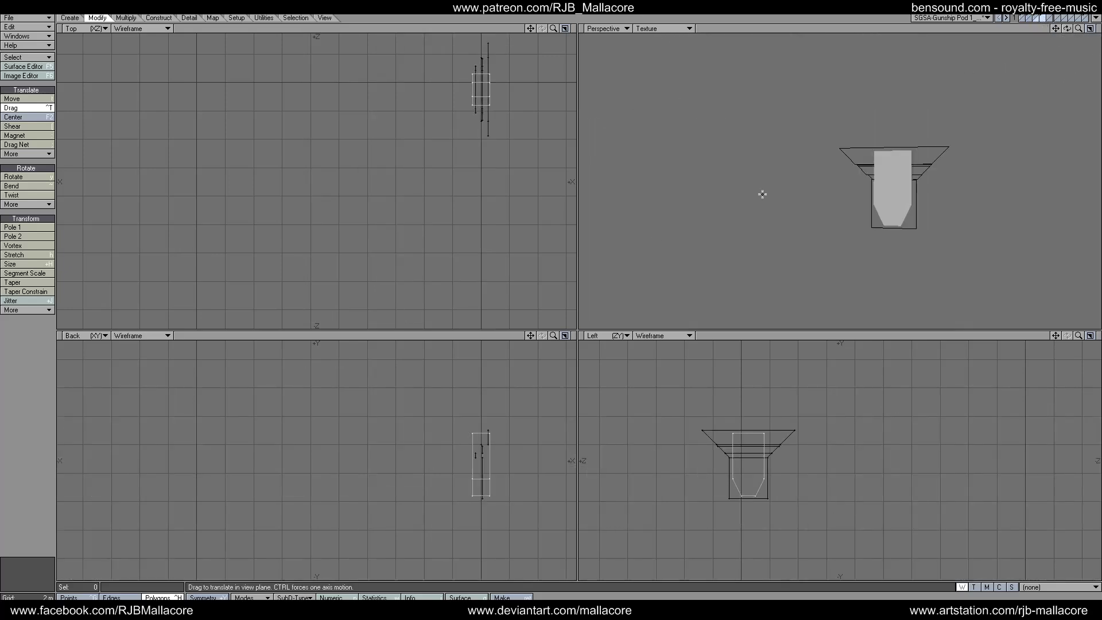
- Make two horizontal Knife cuts across the middle of the tapered box, one just below the other
{"action": "left_click", "coordinate": [126, 18]}
{"action": "left_click", "coordinate": [95, 17]}
{"action": "left_click", "coordinate": [126, 18]}
{"action": "left_click", "coordinate": [23, 337]}
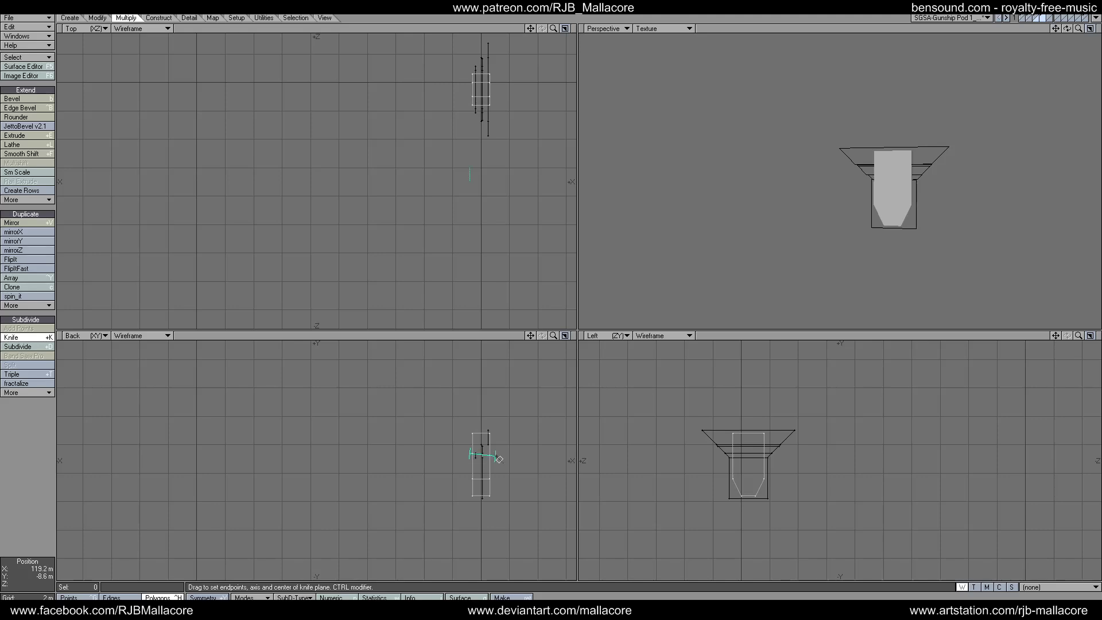
{"action": "left_click_drag", "start_coordinate": [500, 459], "coordinate": [502, 457]}
{"action": "key", "text": "space"}
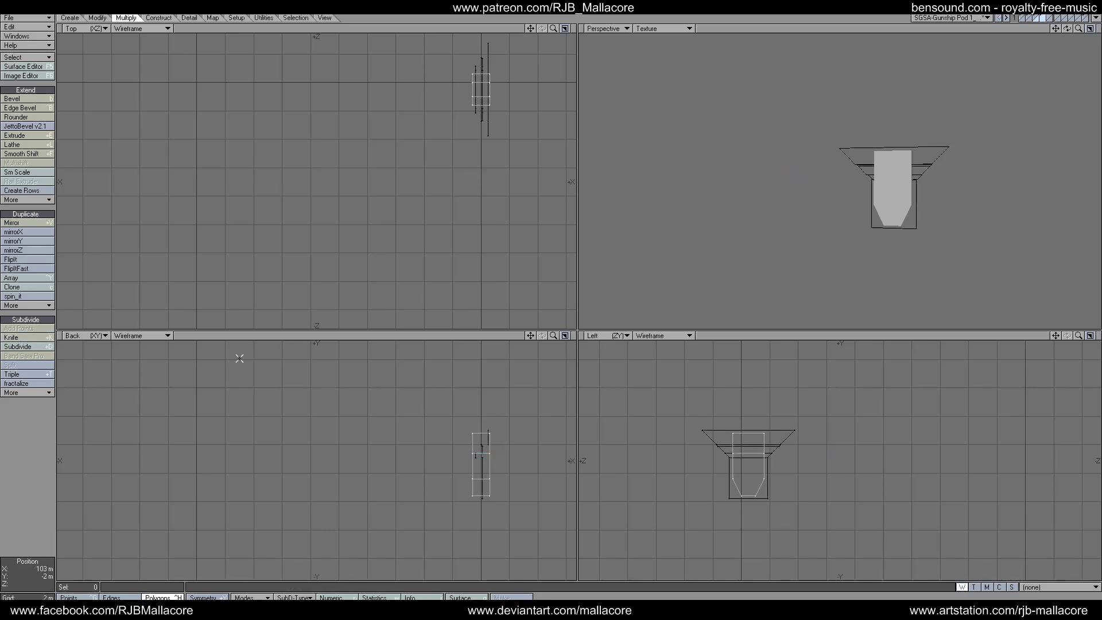
{"action": "left_click", "coordinate": [35, 338]}
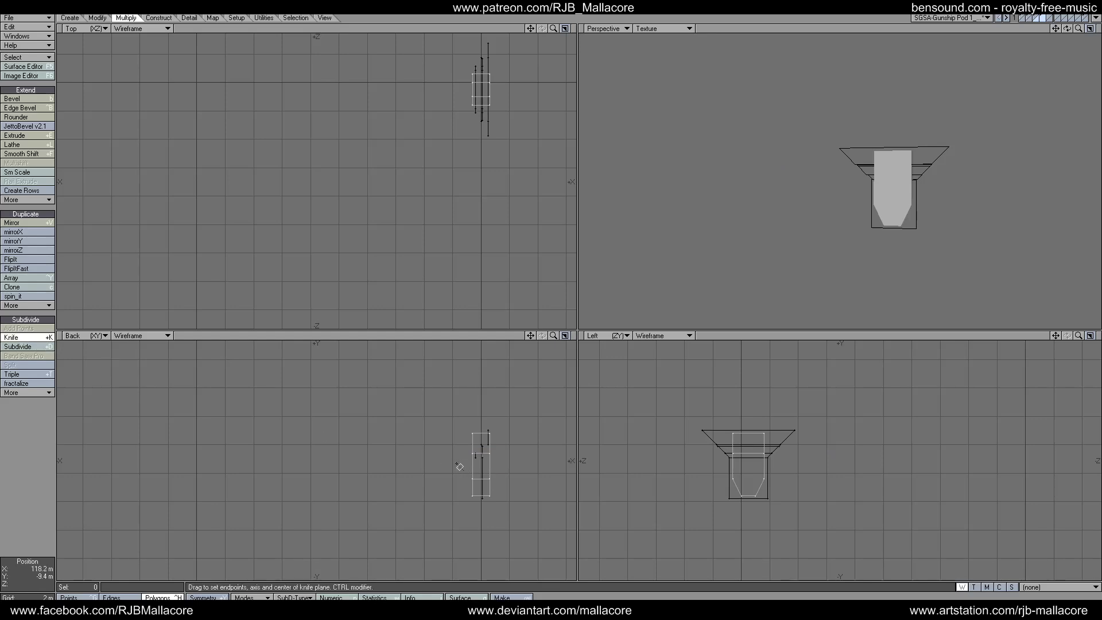
{"action": "left_click_drag", "start_coordinate": [457, 465], "coordinate": [497, 466]}
{"action": "key", "text": "space"}
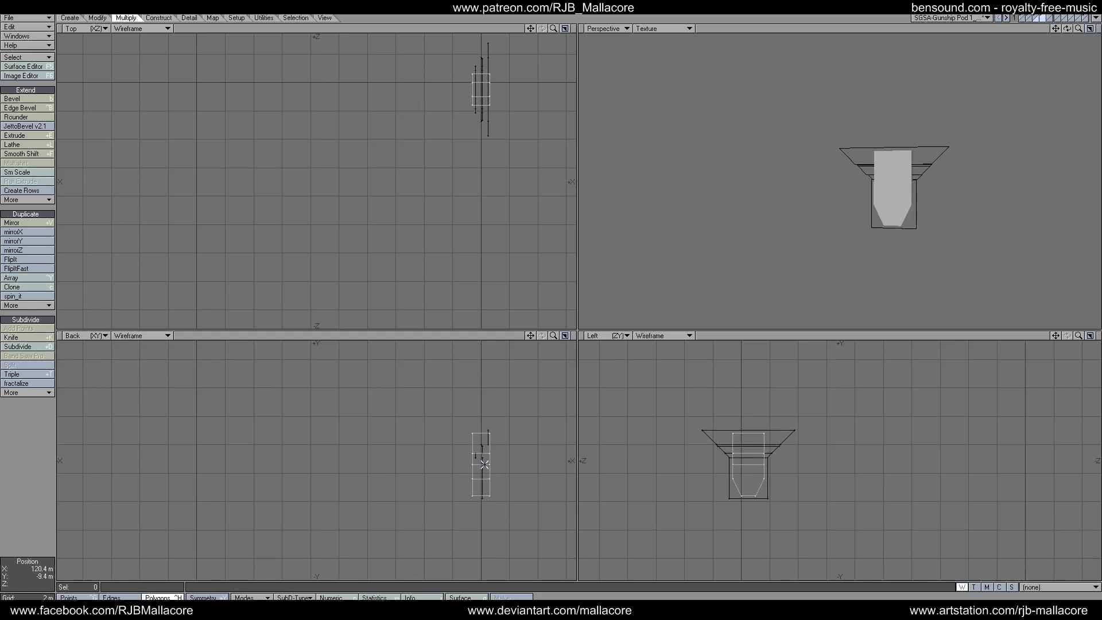
- Move the tapered box's four lower outer points inward in the back view so the outer face slopes in below the middle
{"action": "left_click", "coordinate": [92, 597]}
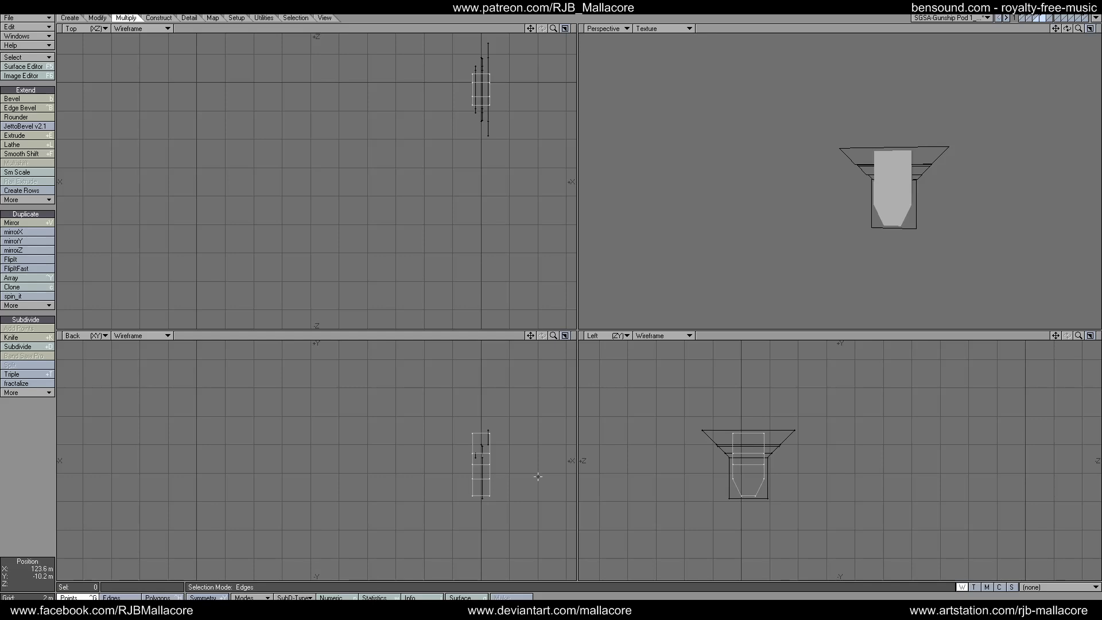
{"action": "left_click_drag", "start_coordinate": [487, 477], "coordinate": [503, 499]}
{"action": "key", "text": "t"}
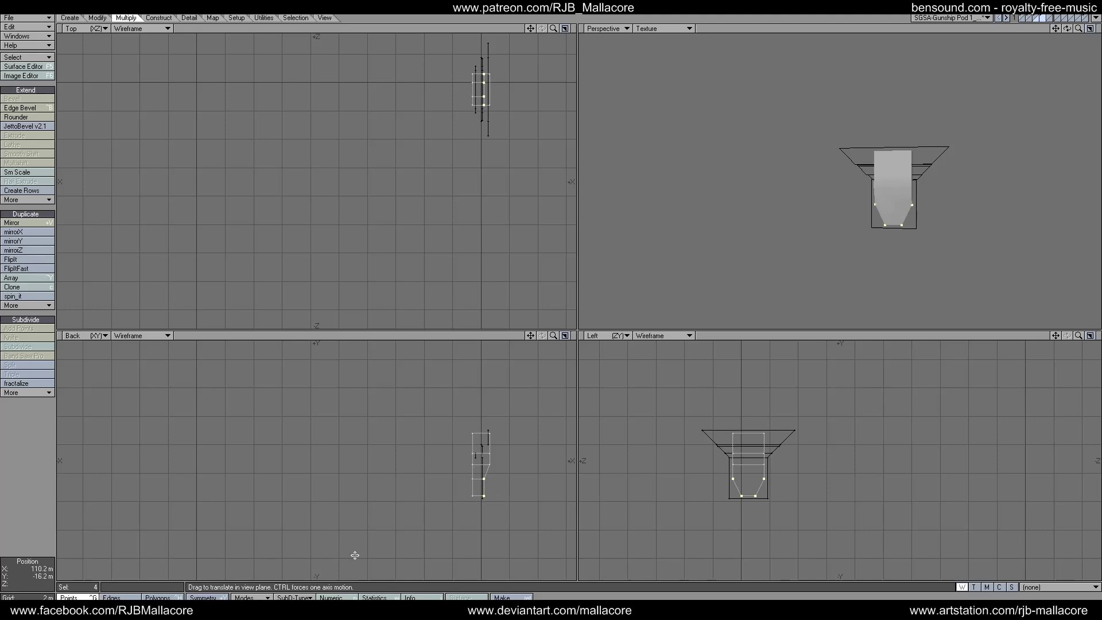
- Merge the split polygons on the upper part of the box's two narrow sides and on its outer face
{"action": "left_click", "coordinate": [158, 598]}
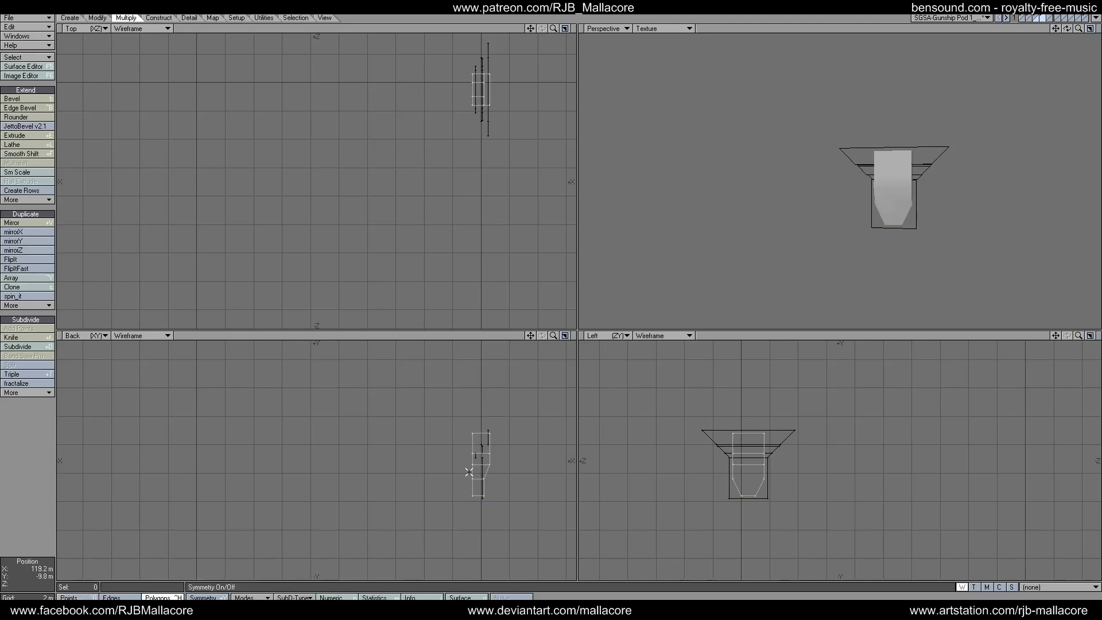
{"action": "left_click_drag", "start_coordinate": [493, 451], "coordinate": [482, 454]}
{"action": "left_click", "coordinate": [482, 457]}
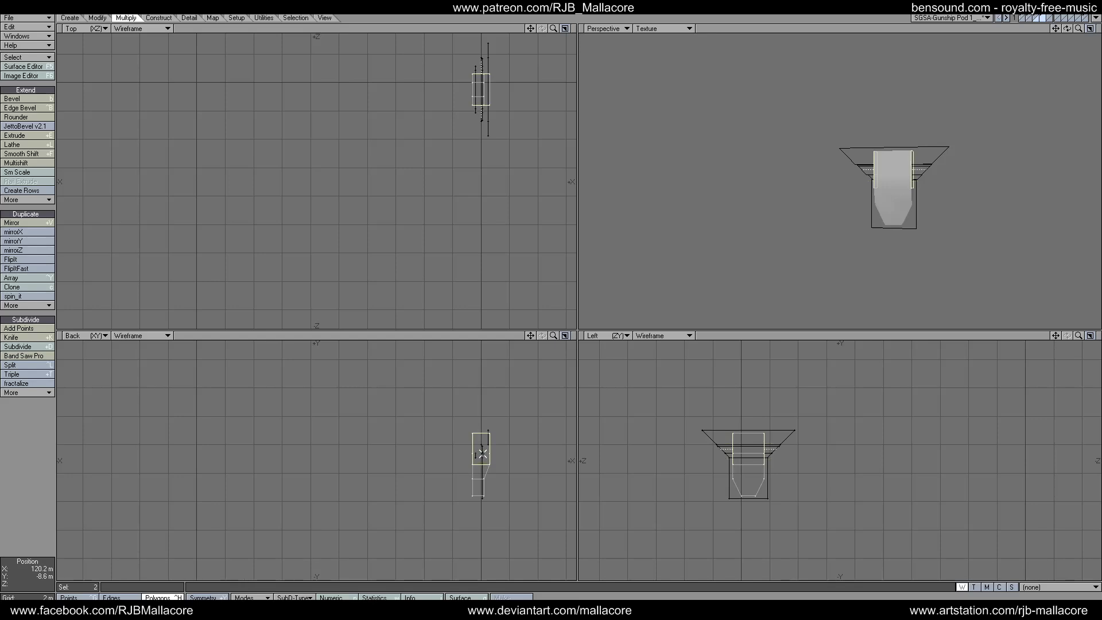
{"action": "left_click", "coordinate": [482, 453]}
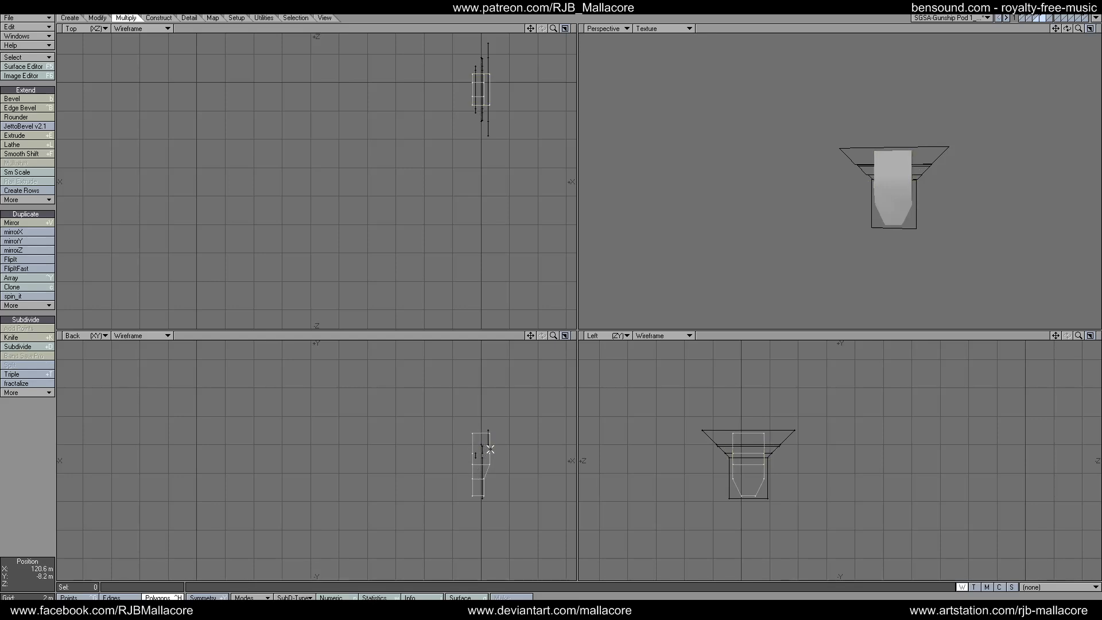
{"action": "left_click_drag", "start_coordinate": [490, 449], "coordinate": [492, 455]}
{"action": "left_click", "coordinate": [480, 456]}
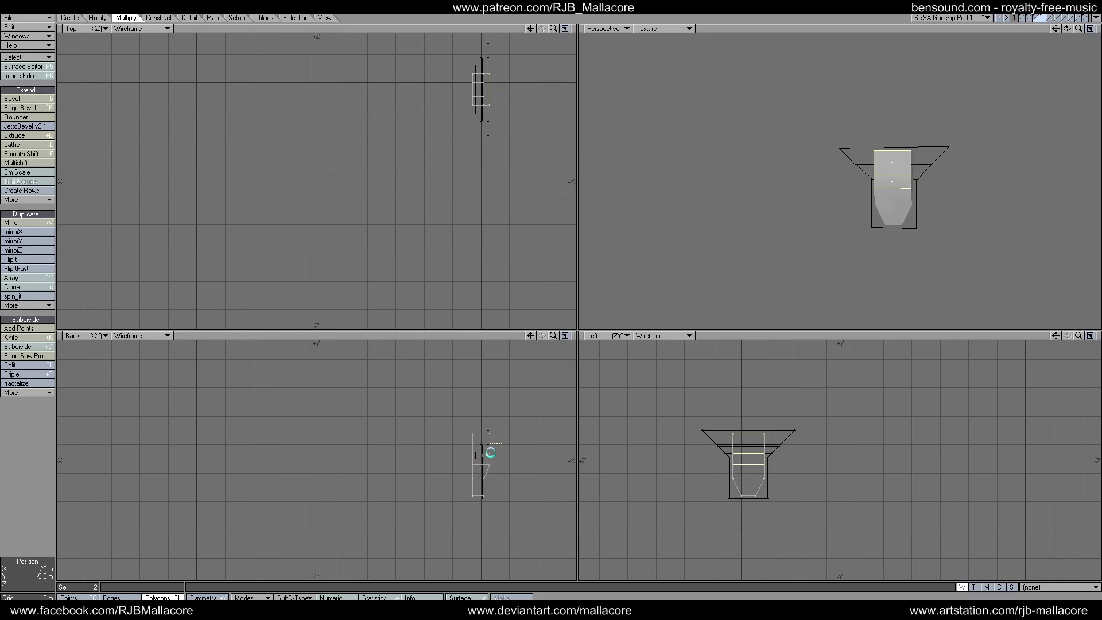
{"action": "left_click", "coordinate": [485, 446]}
{"action": "left_click", "coordinate": [482, 446]}
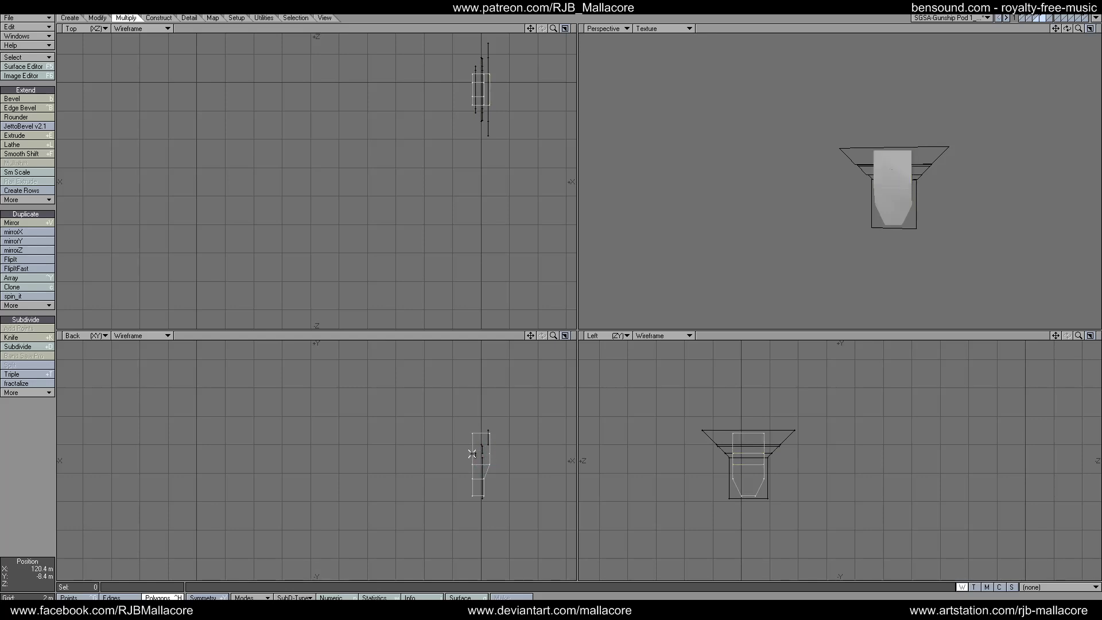
- Merge all the split polygons of the box's flat inner face into a single polygon
{"action": "mouse_move", "coordinate": [450, 494]}
{"action": "right_mouse_down"}
{"action": "mouse_move", "coordinate": [460, 429]}
{"action": "mouse_move", "coordinate": [473, 492]}
{"action": "right_mouse_up"}
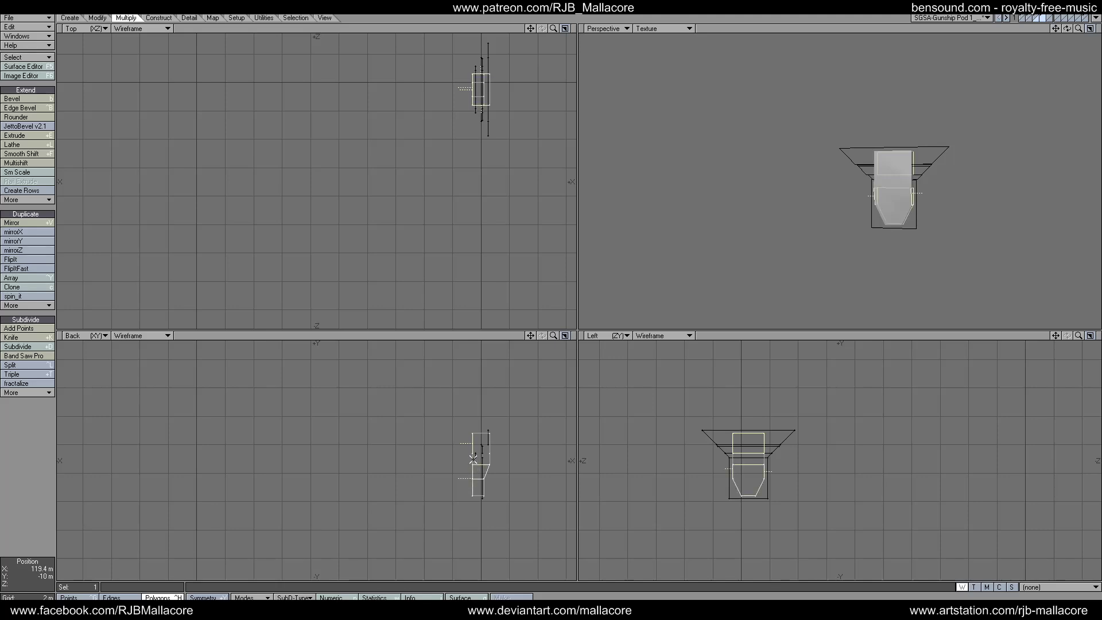
{"action": "left_click_drag", "start_coordinate": [473, 459], "coordinate": [479, 494]}
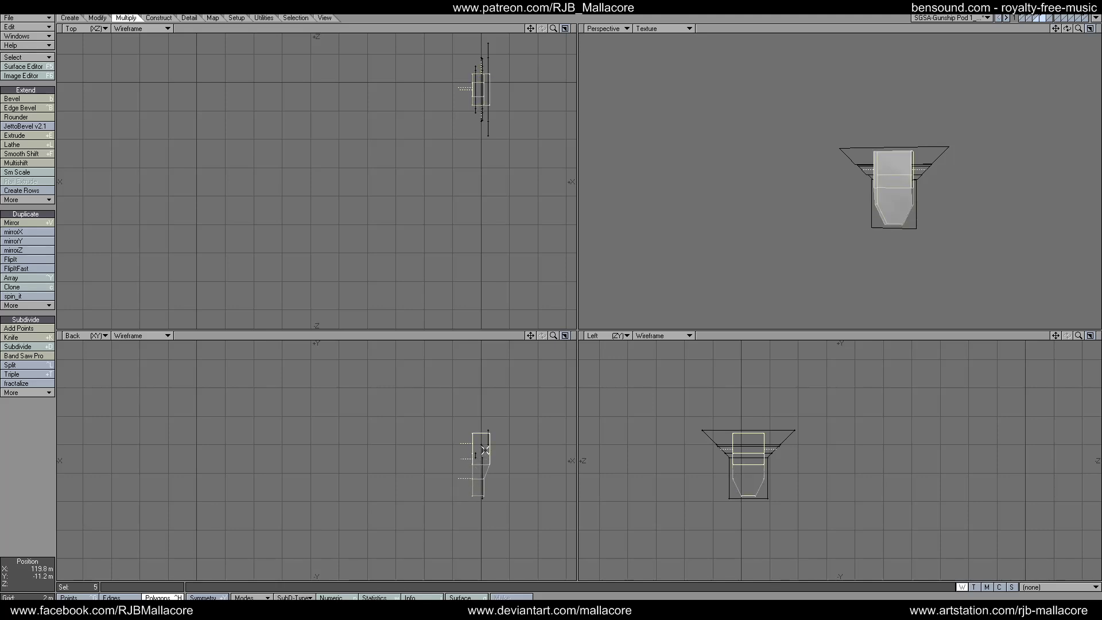
{"action": "left_click_drag", "start_coordinate": [485, 451], "coordinate": [488, 430], "text": "shift"}
{"action": "left_click", "coordinate": [487, 462]}
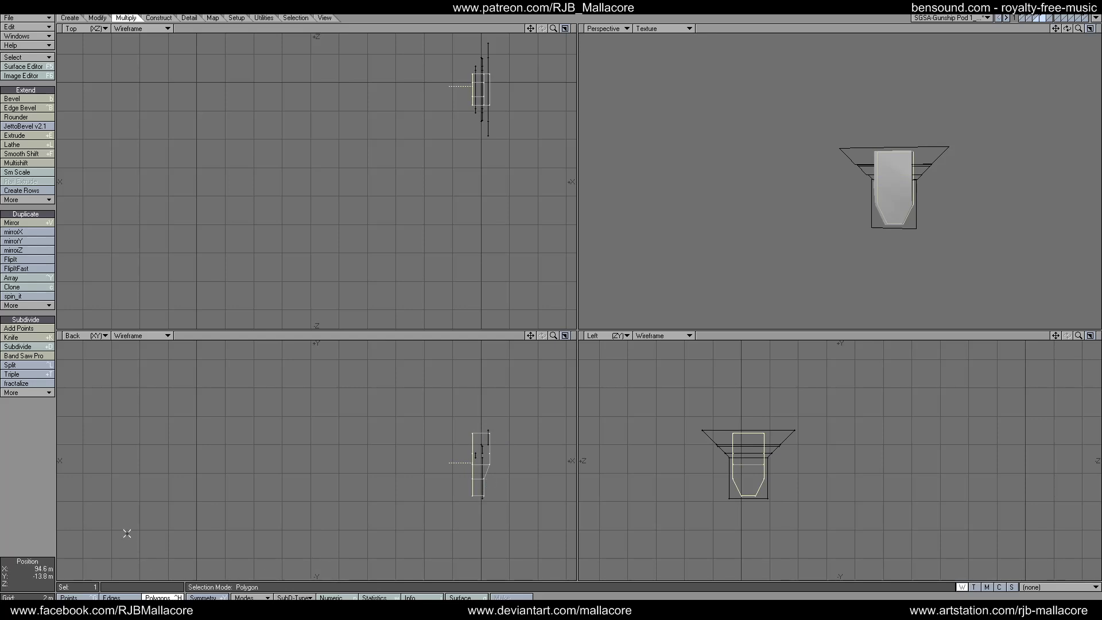
- Remove the four leftover points along the upper of the two middle cuts
{"action": "key", "text": "ctrl+g"}
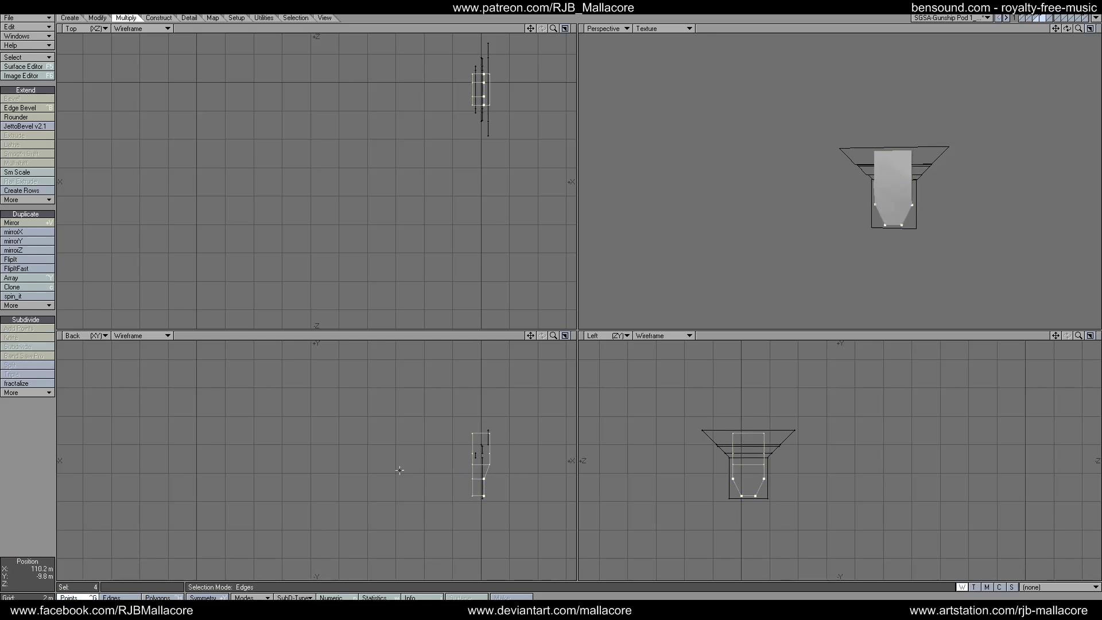
{"action": "left_click", "coordinate": [44, 474]}
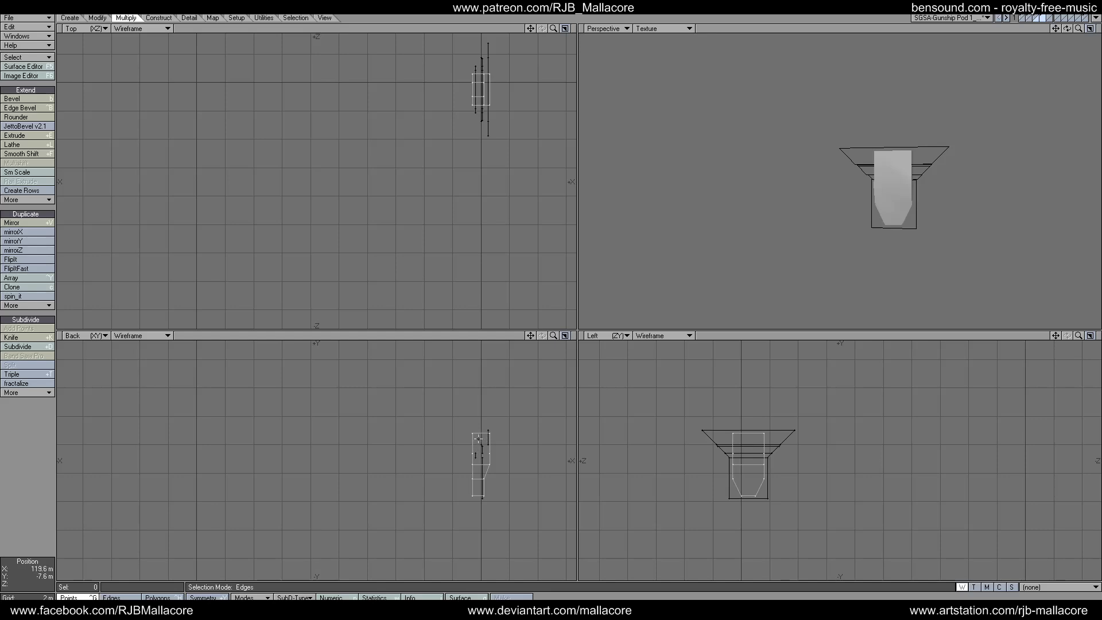
{"action": "left_click_drag", "start_coordinate": [467, 454], "coordinate": [494, 453]}
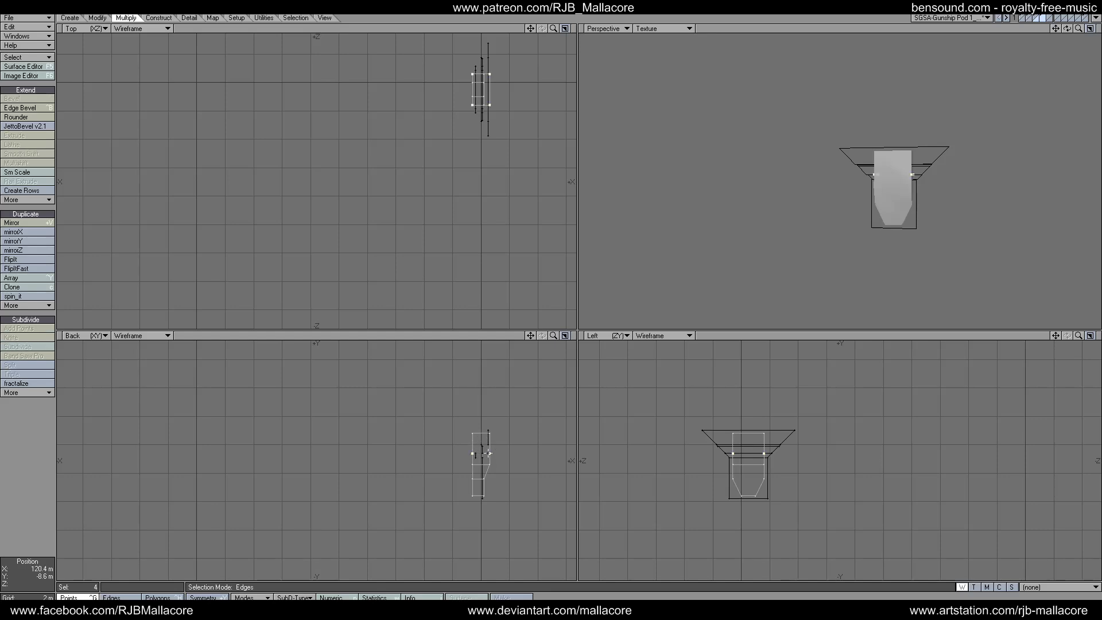
{"action": "key", "text": "slash"}
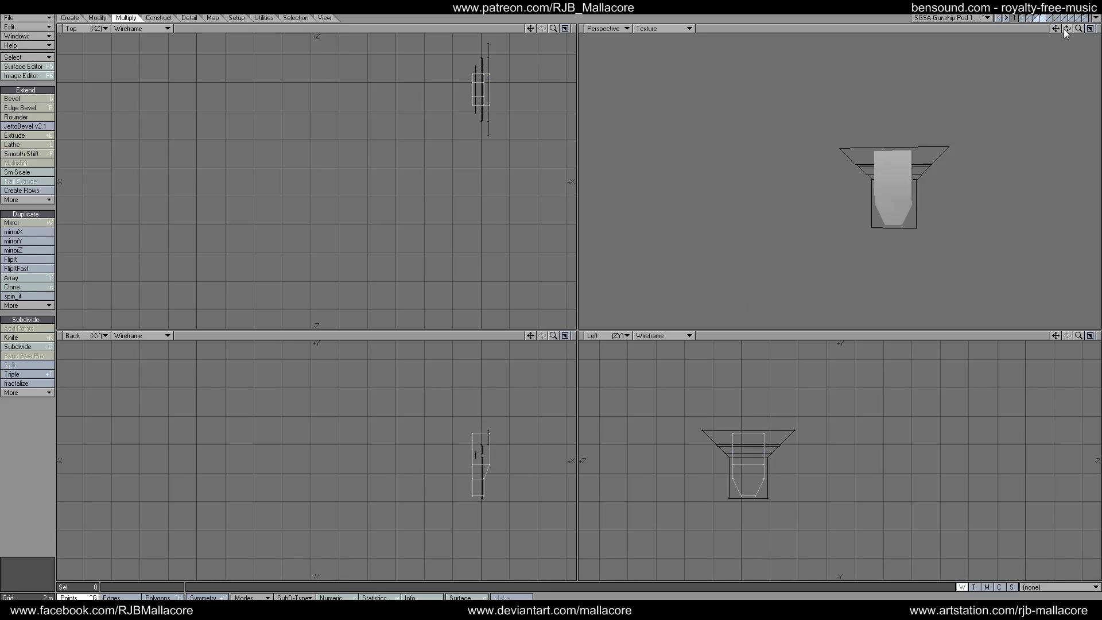
- Check the reshaped box together with the copied panel and the surrounding hull layers
{"action": "mouse_move", "coordinate": [1063, 29]}
{"action": "left_mouse_down"}
{"action": "mouse_move", "coordinate": [1099, 46]}
{"action": "mouse_move", "coordinate": [1046, 20]}
{"action": "left_mouse_up"}
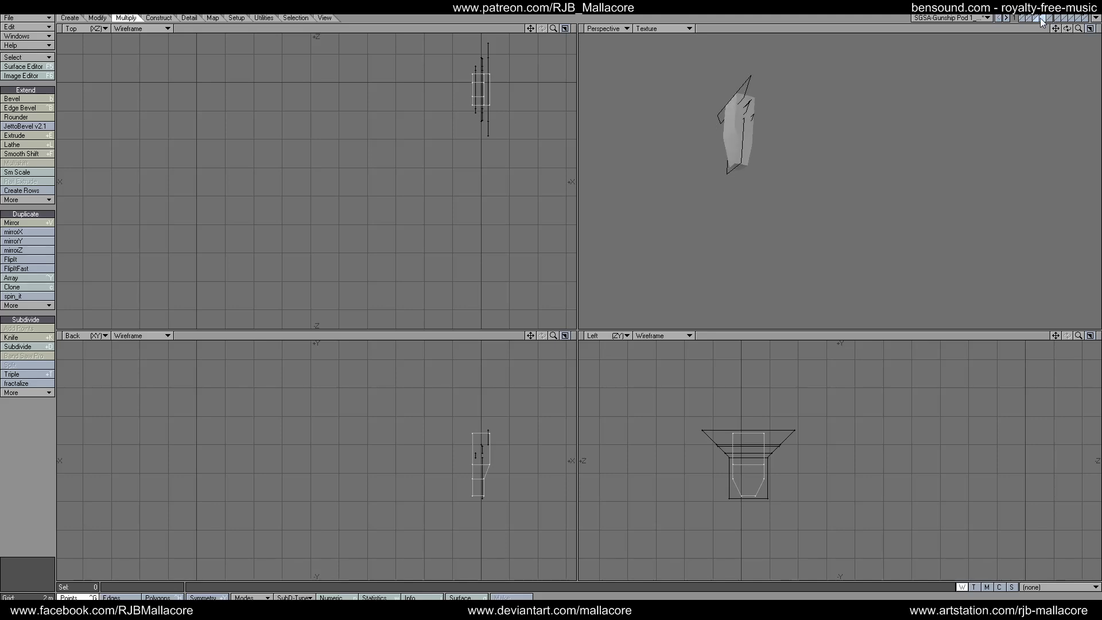
{"action": "left_click", "coordinate": [1038, 18]}
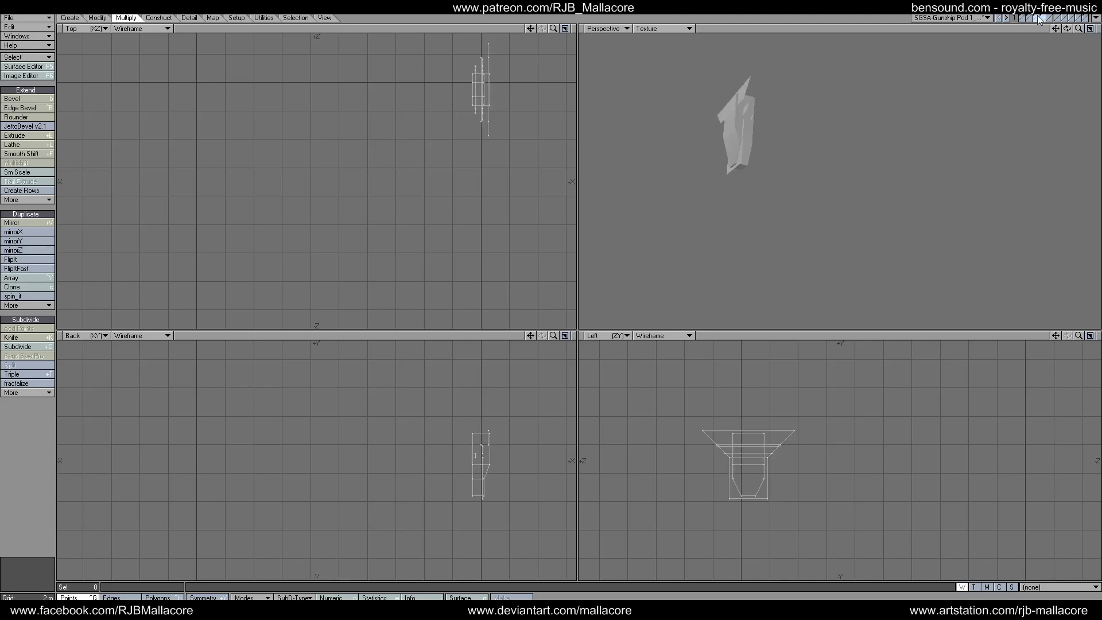
{"action": "left_click", "coordinate": [1033, 19]}
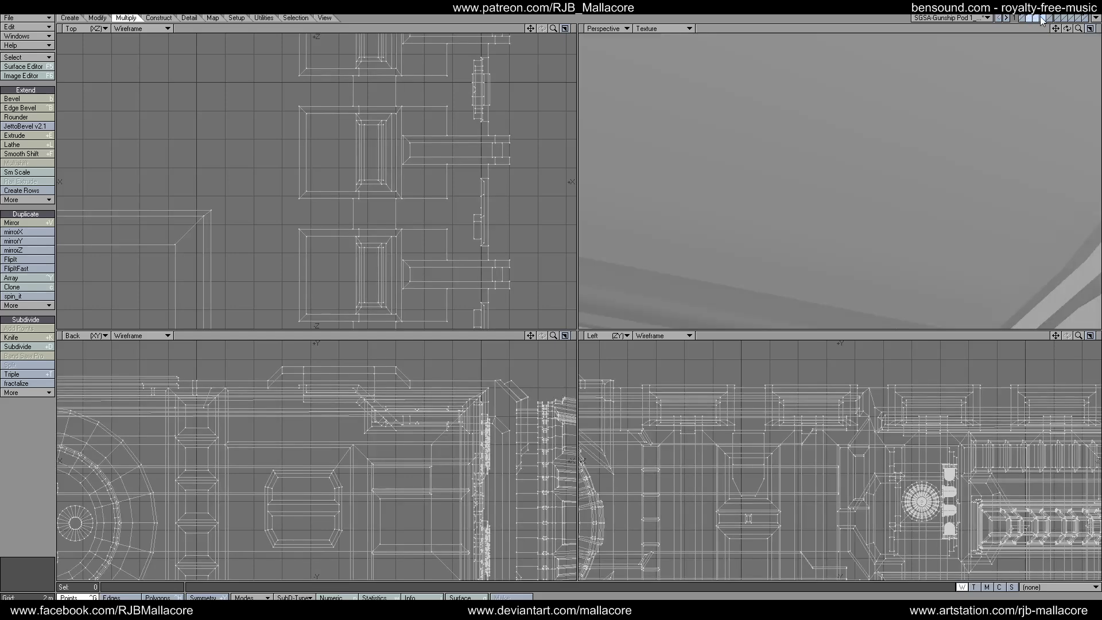
{"action": "left_click", "coordinate": [1043, 17]}
{"action": "left_click", "coordinate": [1035, 18]}
{"action": "left_click_drag", "start_coordinate": [1067, 28], "coordinate": [1035, 62]}
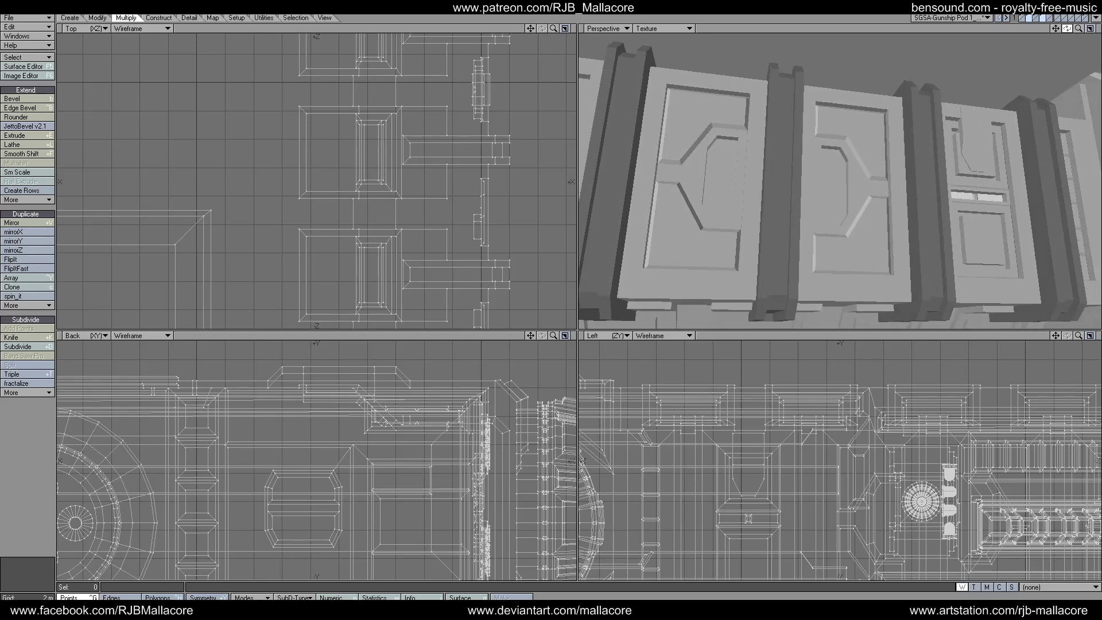
- Isolate the tapered box's layer and assign a surface to the box
{"action": "left_click", "coordinate": [1048, 19]}
{"action": "key", "text": "q"}
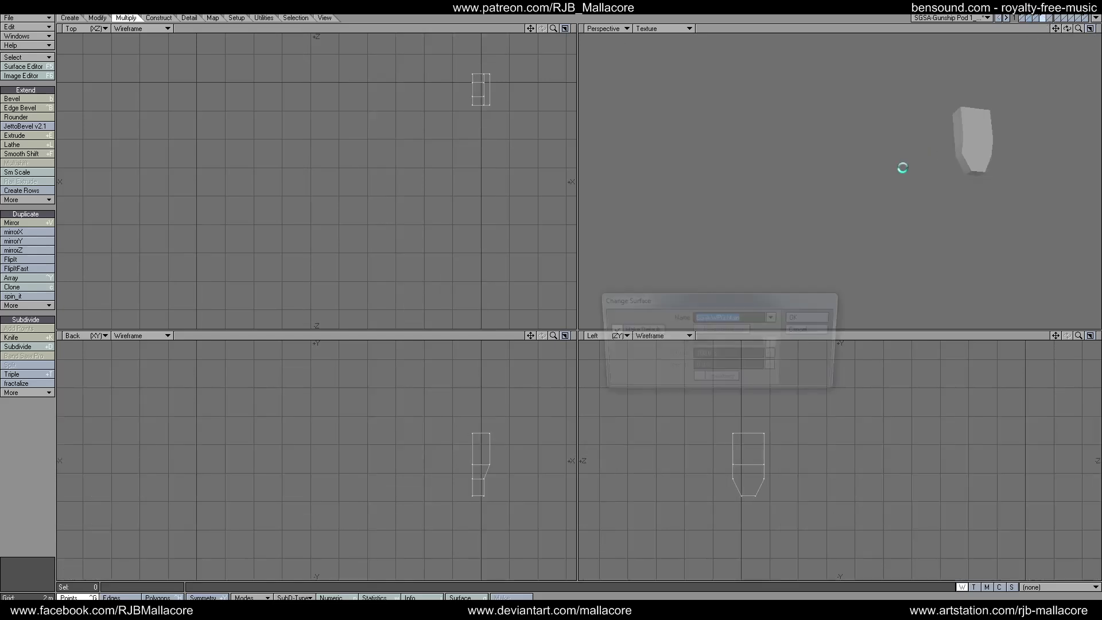
{"action": "left_click", "coordinate": [821, 317]}
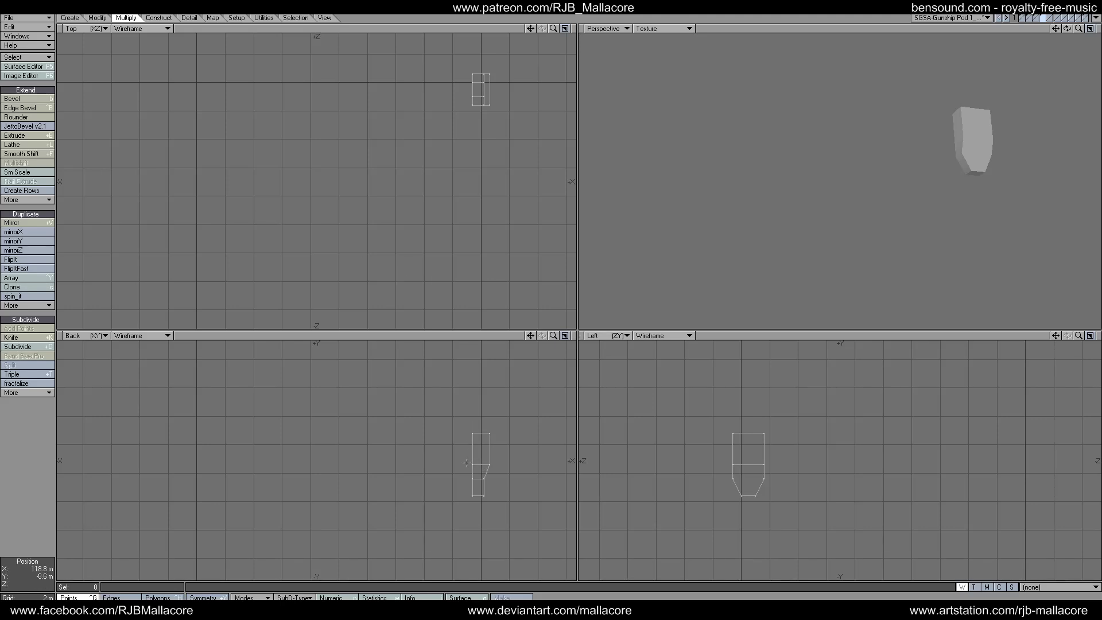
- Triple the bent polygon on the lower part of the box's outer face
{"action": "key", "text": "ctrl+h"}
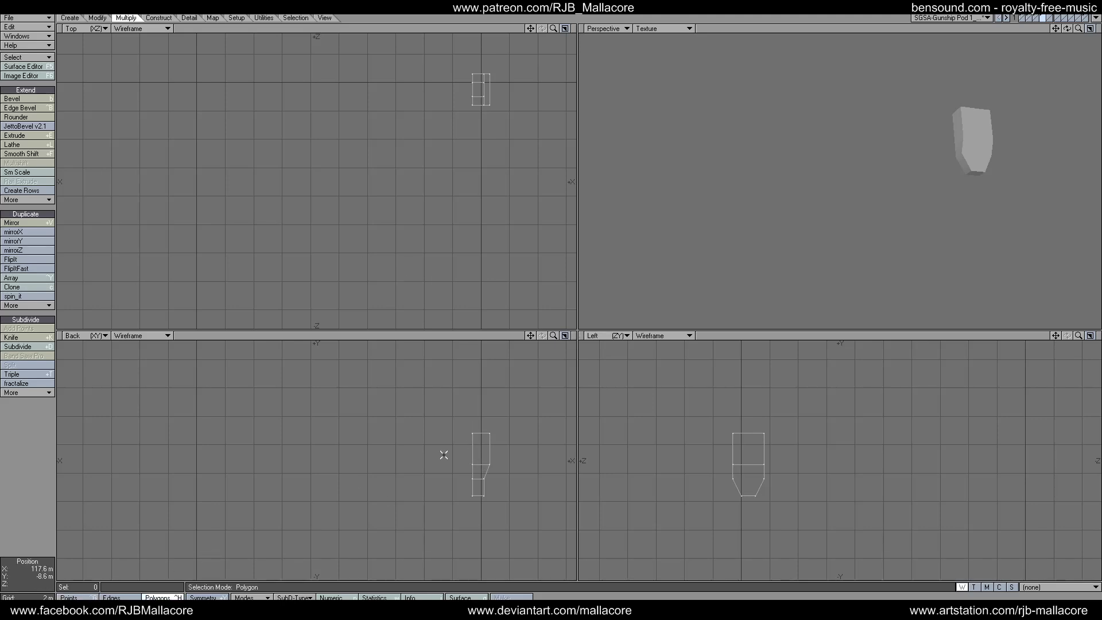
{"action": "left_click", "coordinate": [486, 470]}
{"action": "left_click", "coordinate": [488, 492]}
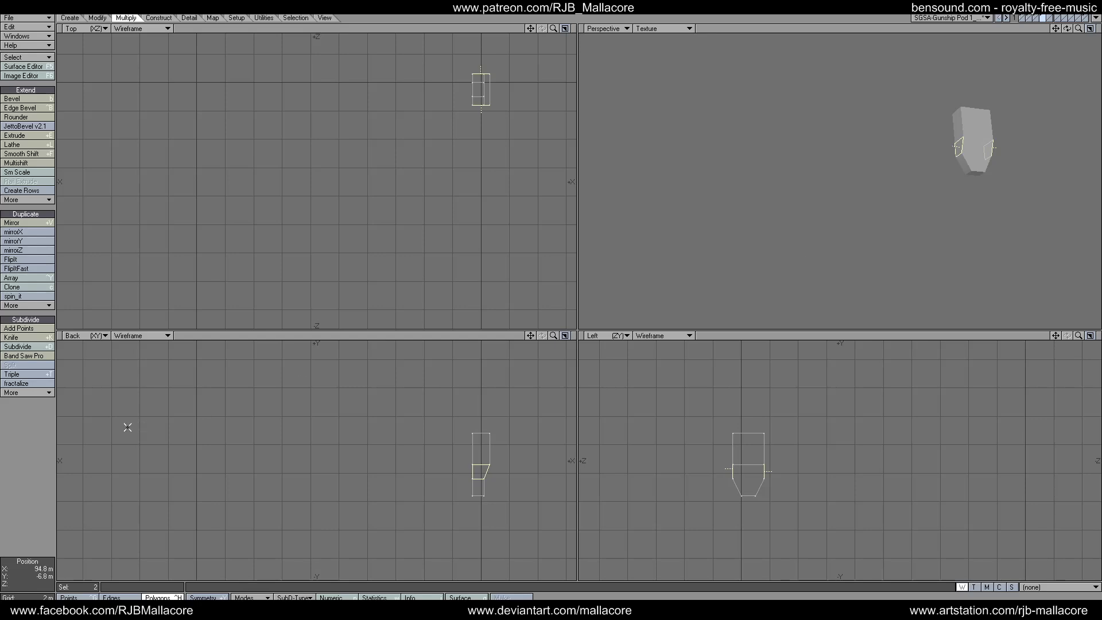
{"action": "left_click", "coordinate": [68, 431]}
{"action": "left_click", "coordinate": [982, 150]}
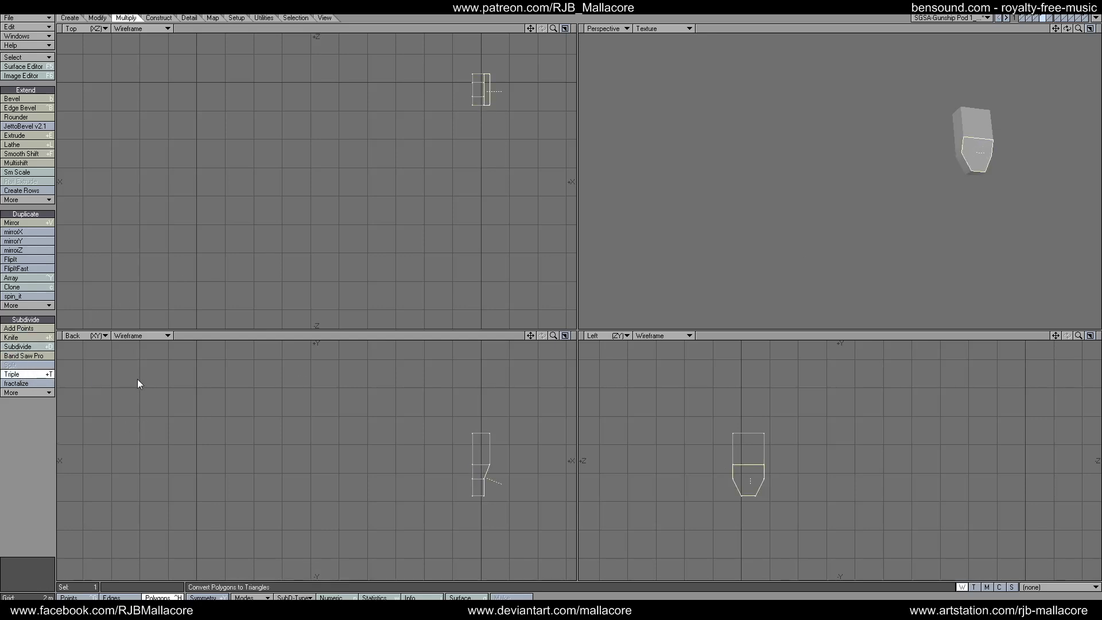
{"action": "key", "text": "shift+t"}
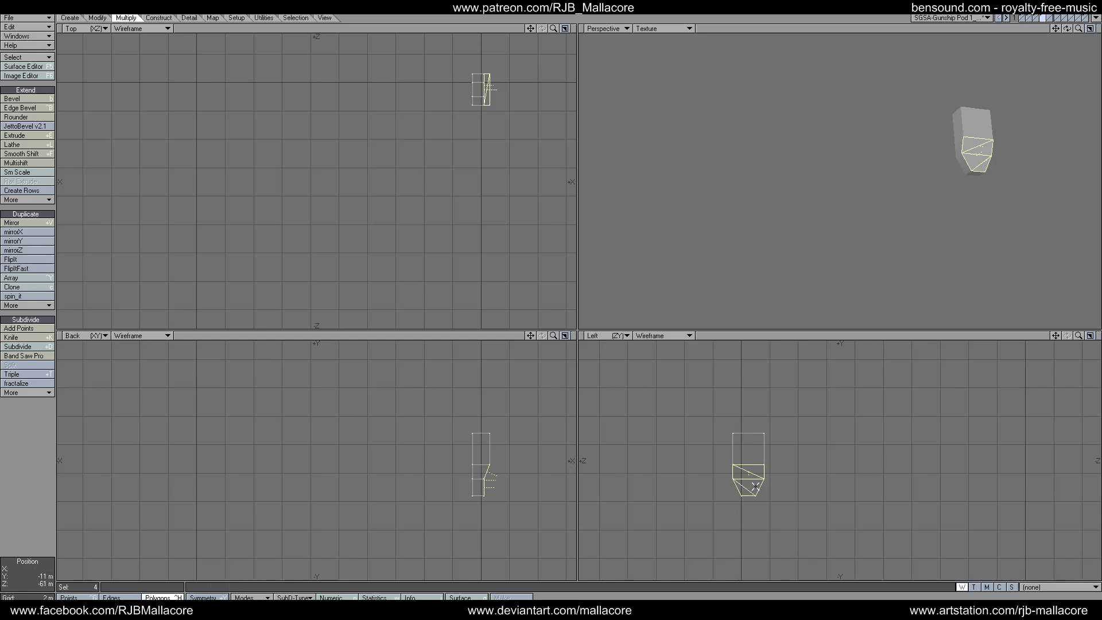
- Merge the resulting triangles in pairs into two flat quads, one sloping and one at the lower tip
{"action": "left_click", "coordinate": [754, 487]}
{"action": "left_click", "coordinate": [746, 495]}
{"action": "key", "text": "shift+z"}
{"action": "left_click", "coordinate": [750, 481]}
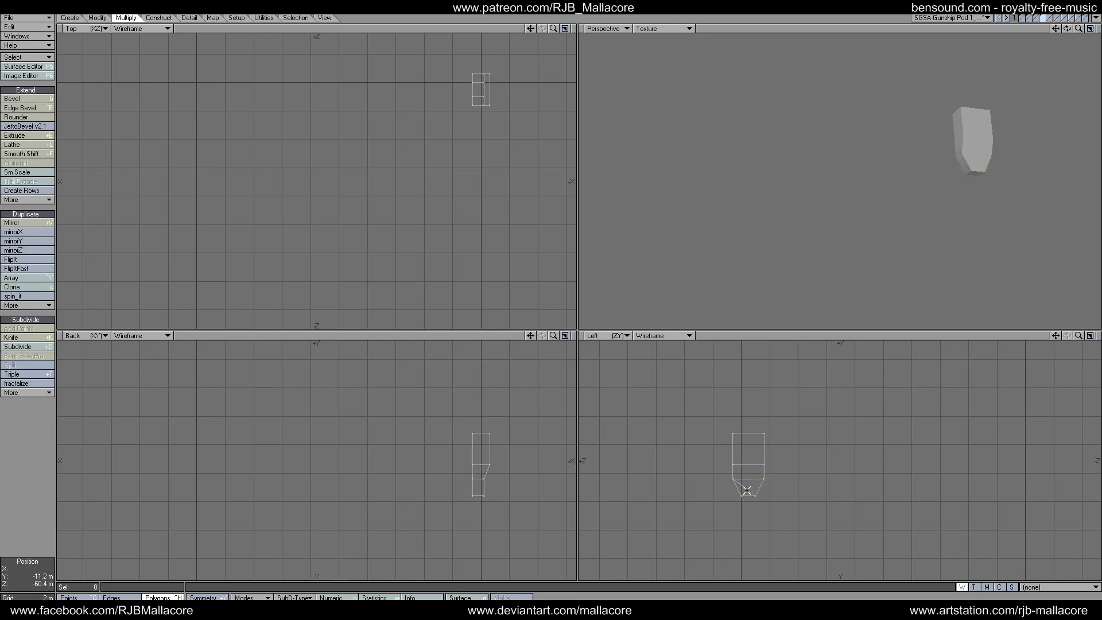
{"action": "left_click", "coordinate": [746, 490]}
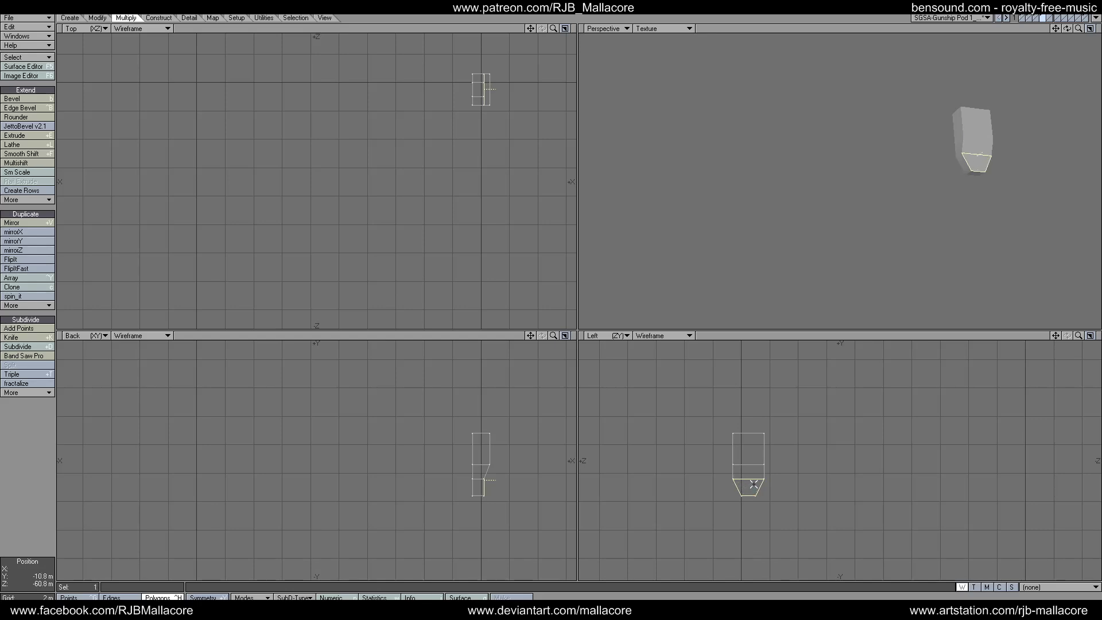
{"action": "left_click", "coordinate": [750, 499]}
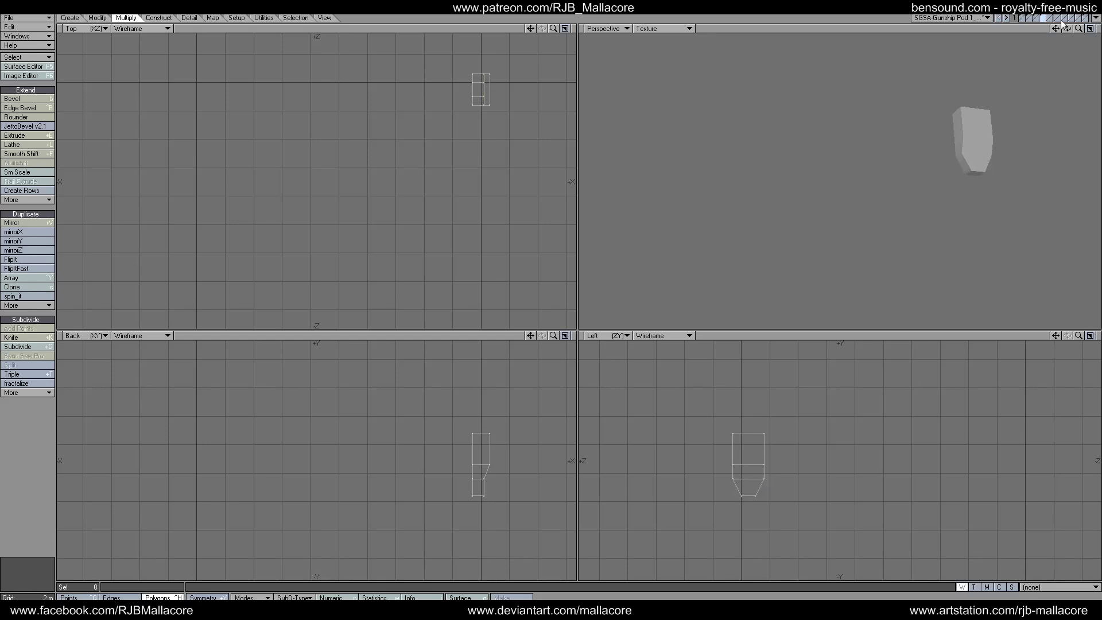
- Select the three polygons of the box's outer face and inset them as a group using Multishift with a shift of 0 m
{"action": "left_click_drag", "start_coordinate": [1066, 29], "coordinate": [1032, 43]}
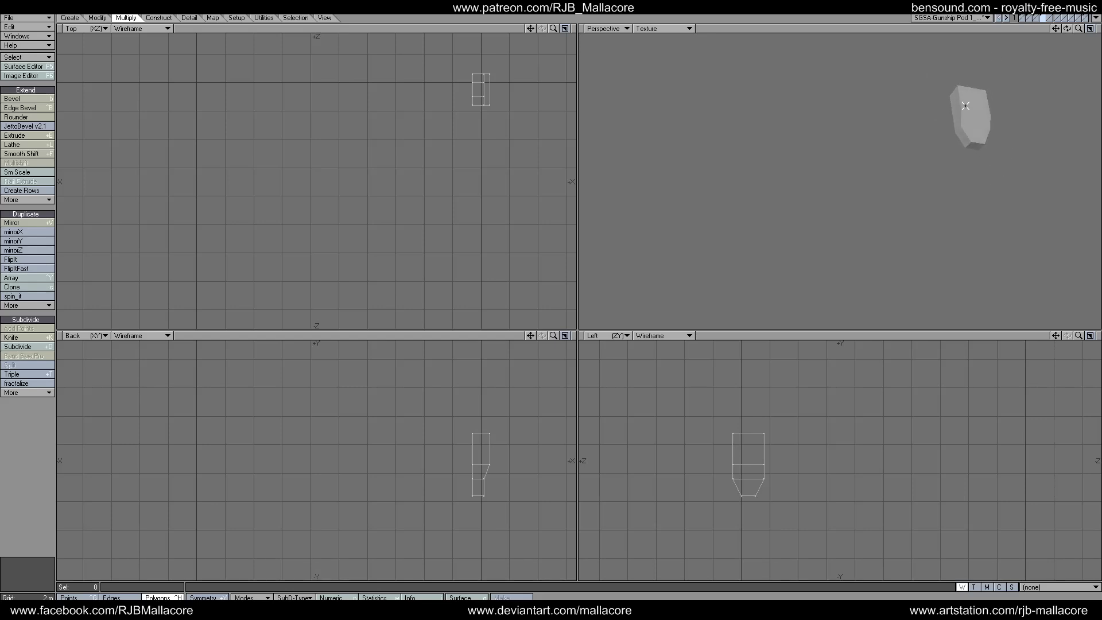
{"action": "left_click_drag", "start_coordinate": [973, 107], "coordinate": [975, 117]}
{"action": "left_click", "coordinate": [977, 129]}
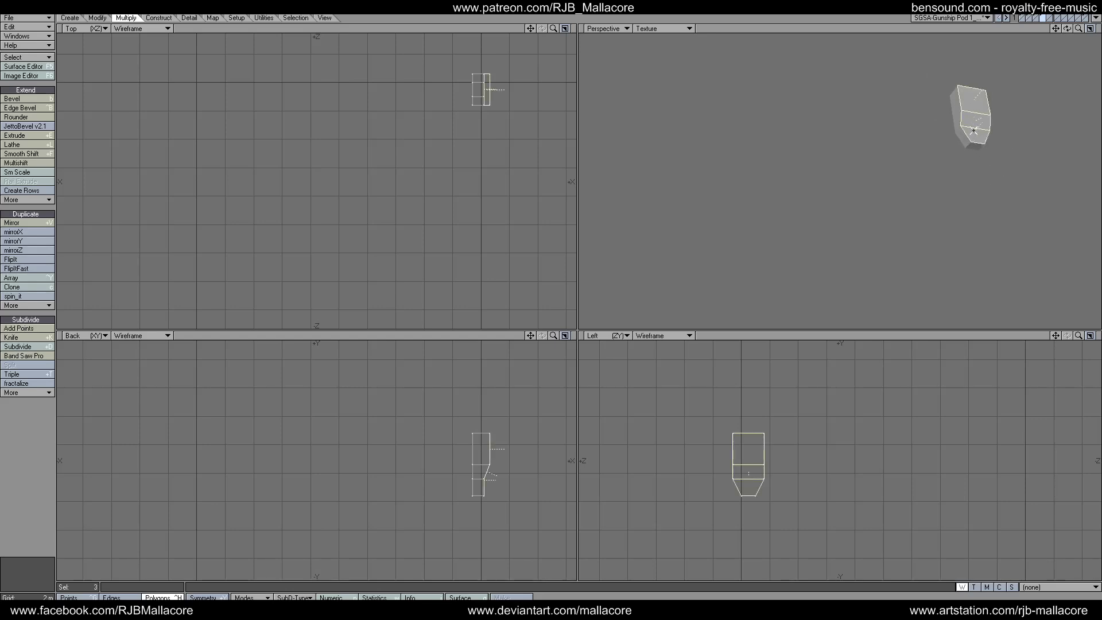
{"action": "left_click", "coordinate": [33, 165]}
{"action": "key", "text": "n"}
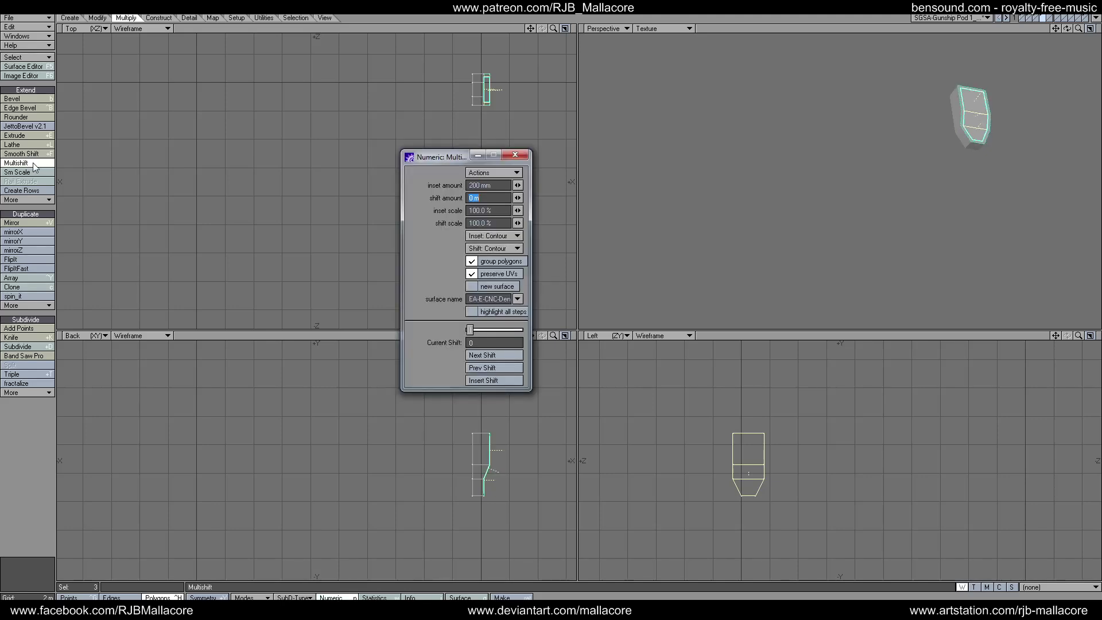
{"action": "left_click", "coordinate": [470, 185]}
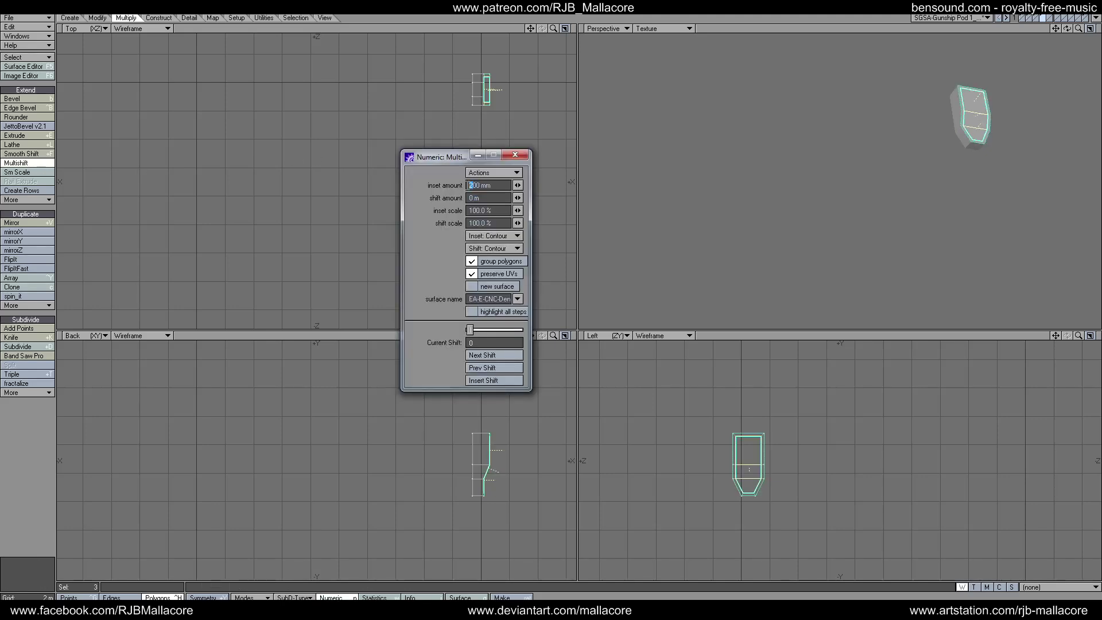
{"action": "left_click", "coordinate": [515, 155]}
{"action": "key", "text": "space"}
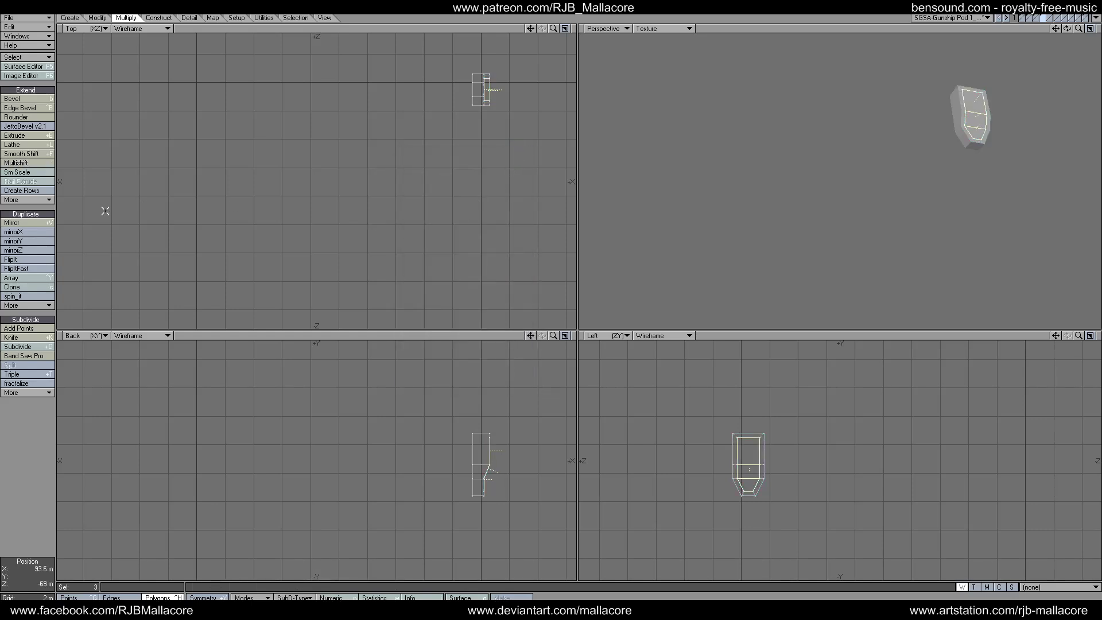
- Multishift the box's selected outer-face polygons as a group with a 200 mm shift and 100 mm inset
{"action": "left_click", "coordinate": [21, 163]}
{"action": "key", "text": "n"}
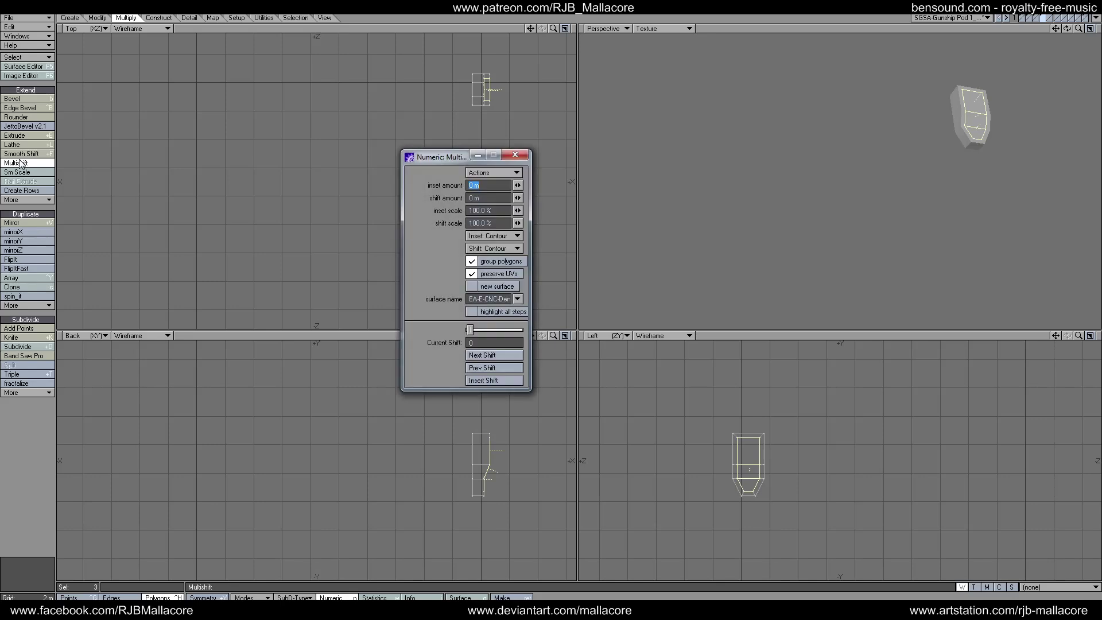
{"action": "key", "text": "Tab"}
{"action": "type", "text": "200mm"}
{"action": "key", "text": "Tab"}
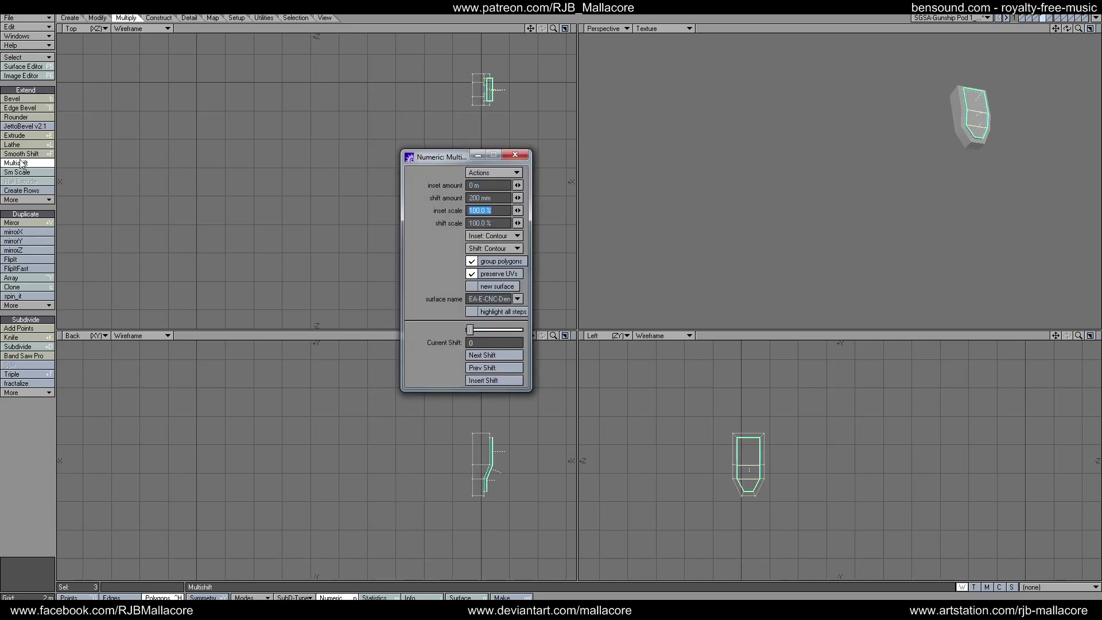
{"action": "left_click", "coordinate": [486, 185]}
{"action": "type", "text": "100mm"}
{"action": "key", "text": "Tab"}
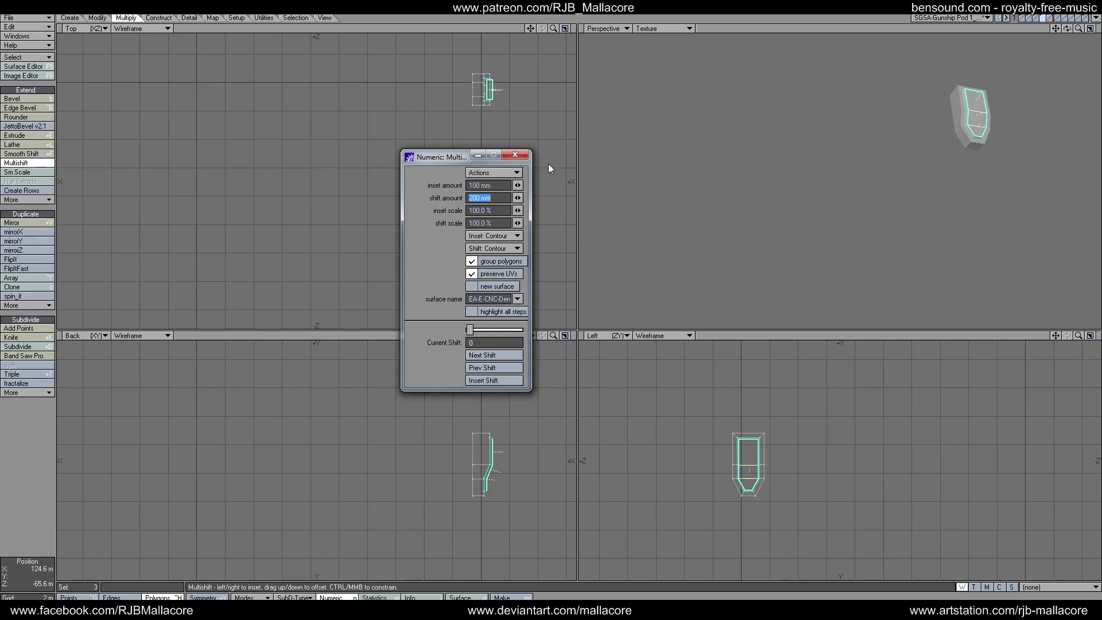
{"action": "left_click", "coordinate": [524, 156]}
{"action": "key", "text": "space"}
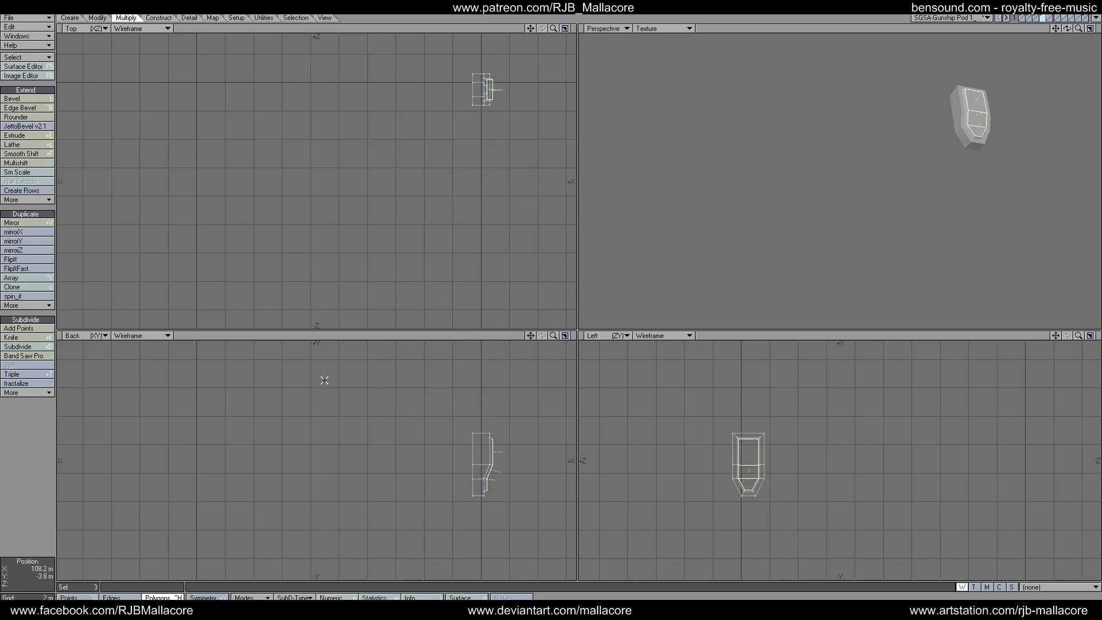
{"action": "left_click", "coordinate": [41, 448]}
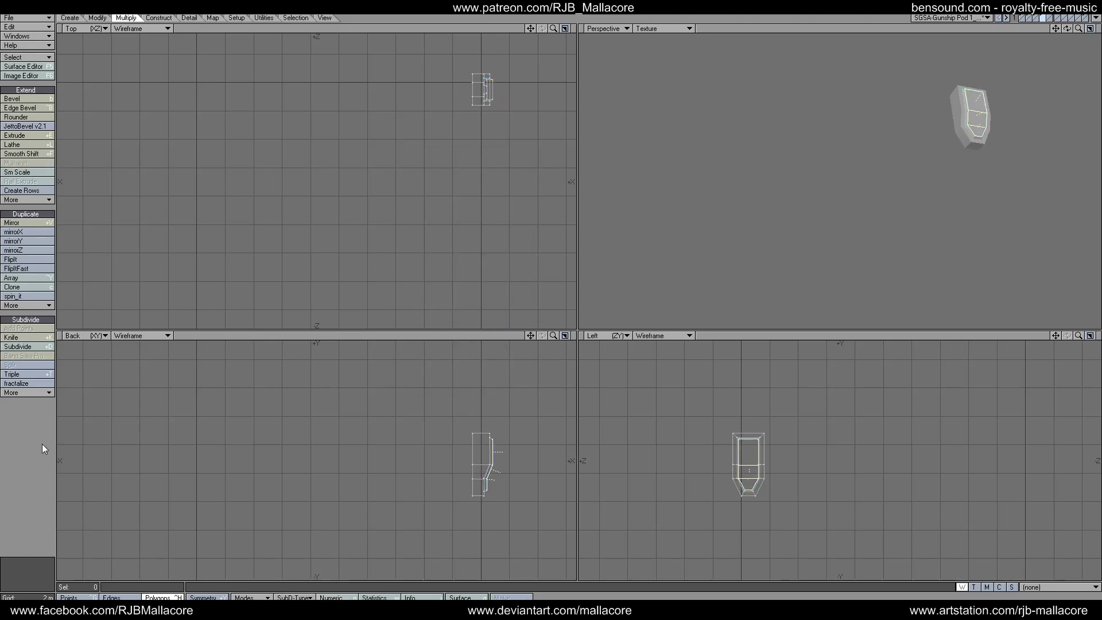
- Mirror the tapered box vertically about the light strip below it, using the pod hull as background reference
{"action": "left_click", "coordinate": [1036, 17]}
{"action": "left_click", "coordinate": [1042, 17]}
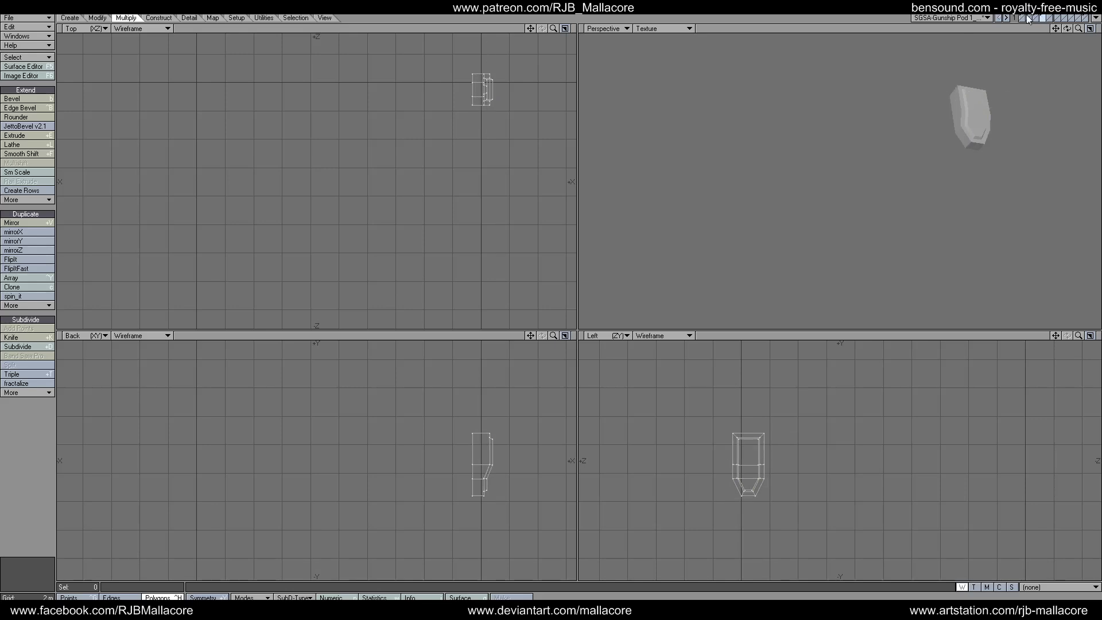
{"action": "left_click", "coordinate": [1031, 19]}
{"action": "mouse_move", "coordinate": [1065, 29]}
{"action": "left_mouse_down"}
{"action": "mouse_move", "coordinate": [1056, 86]}
{"action": "mouse_move", "coordinate": [1066, 27]}
{"action": "left_mouse_up"}
{"action": "left_click", "coordinate": [1040, 18]}
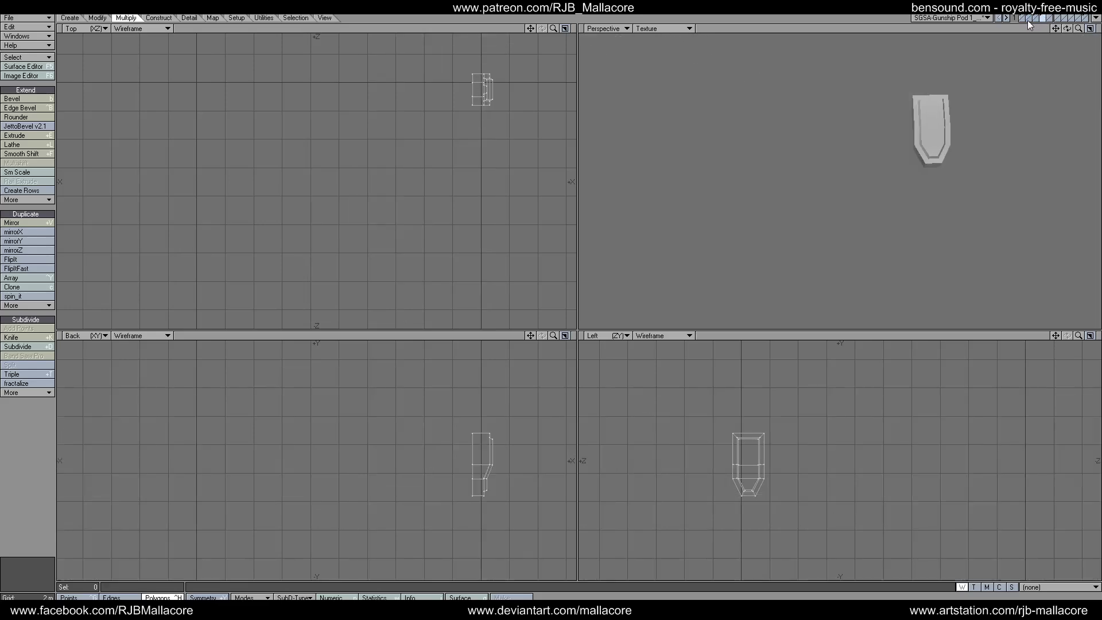
{"action": "left_click", "coordinate": [1029, 20]}
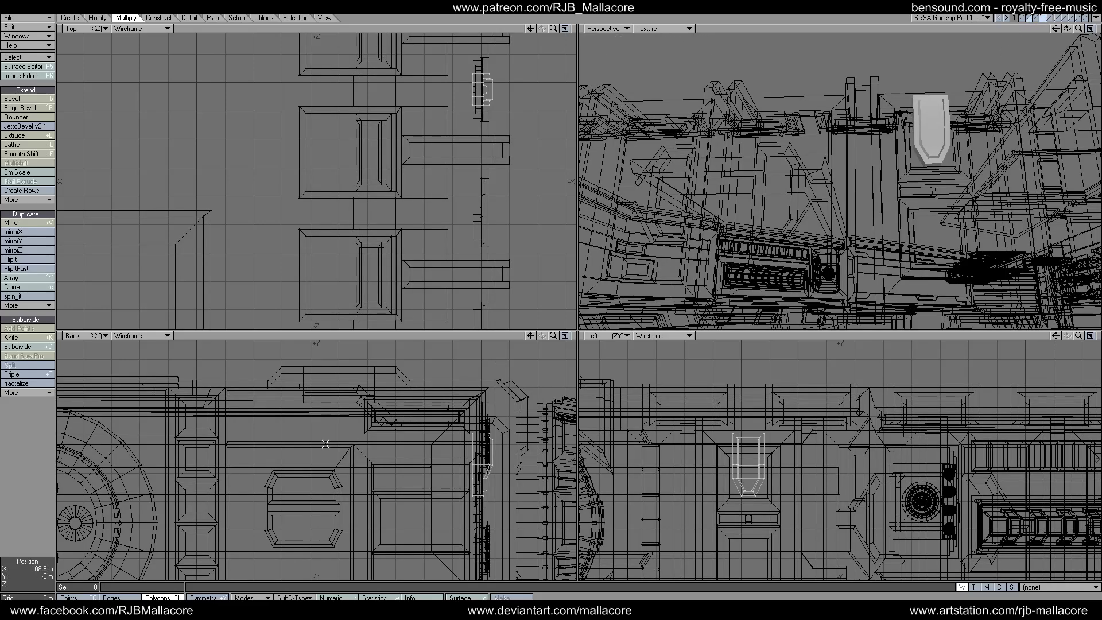
{"action": "left_click", "coordinate": [23, 222]}
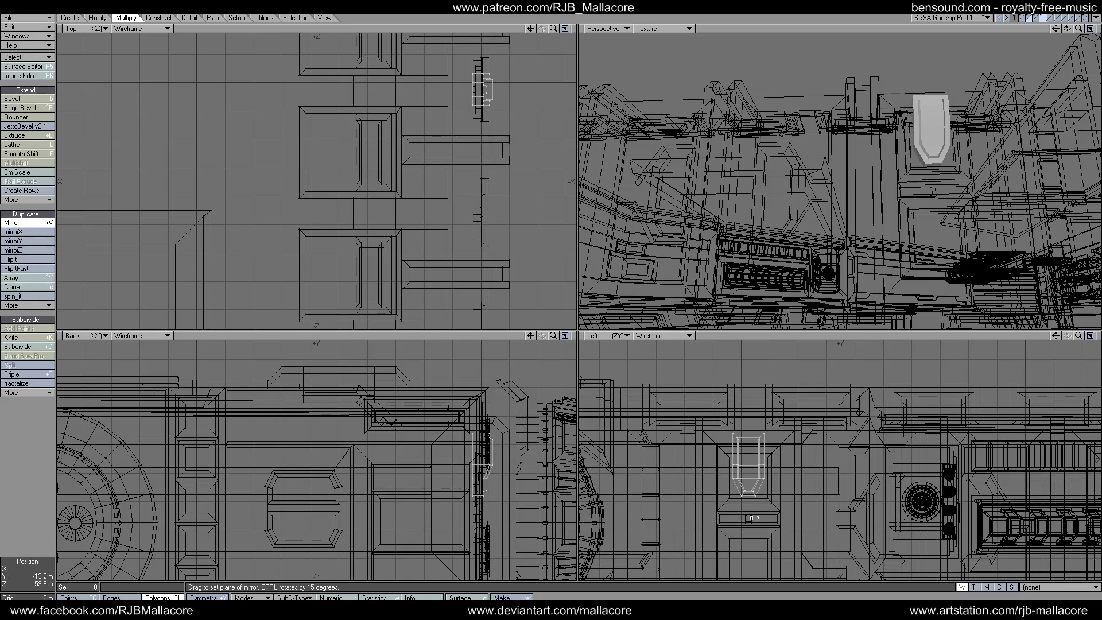
{"action": "left_click_drag", "start_coordinate": [752, 519], "coordinate": [773, 518]}
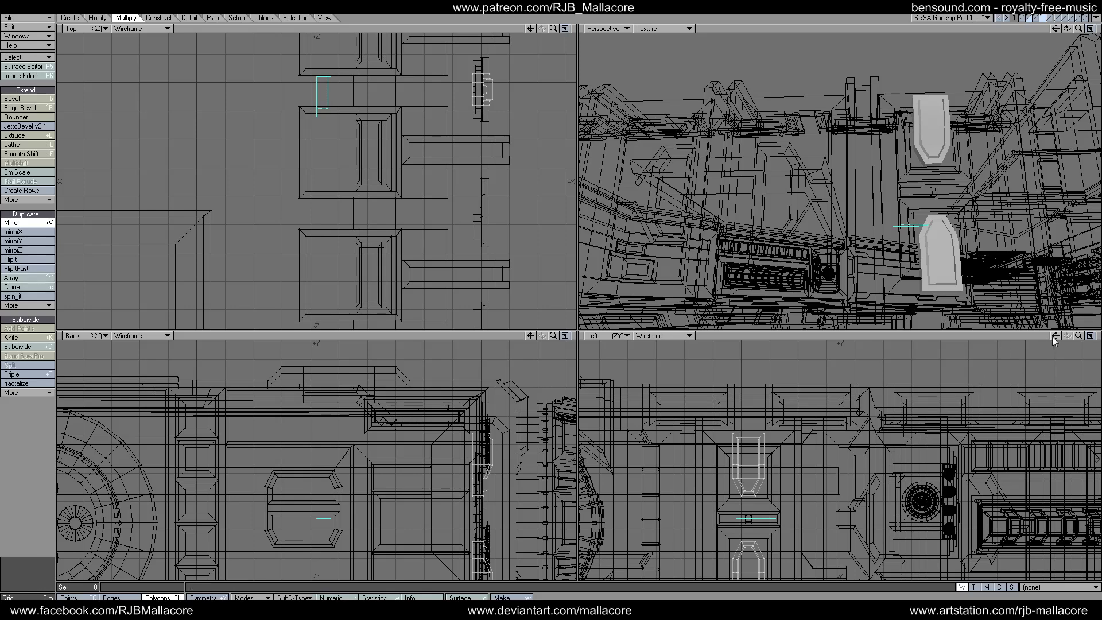
{"action": "left_click_drag", "start_coordinate": [1055, 336], "coordinate": [1101, 297]}
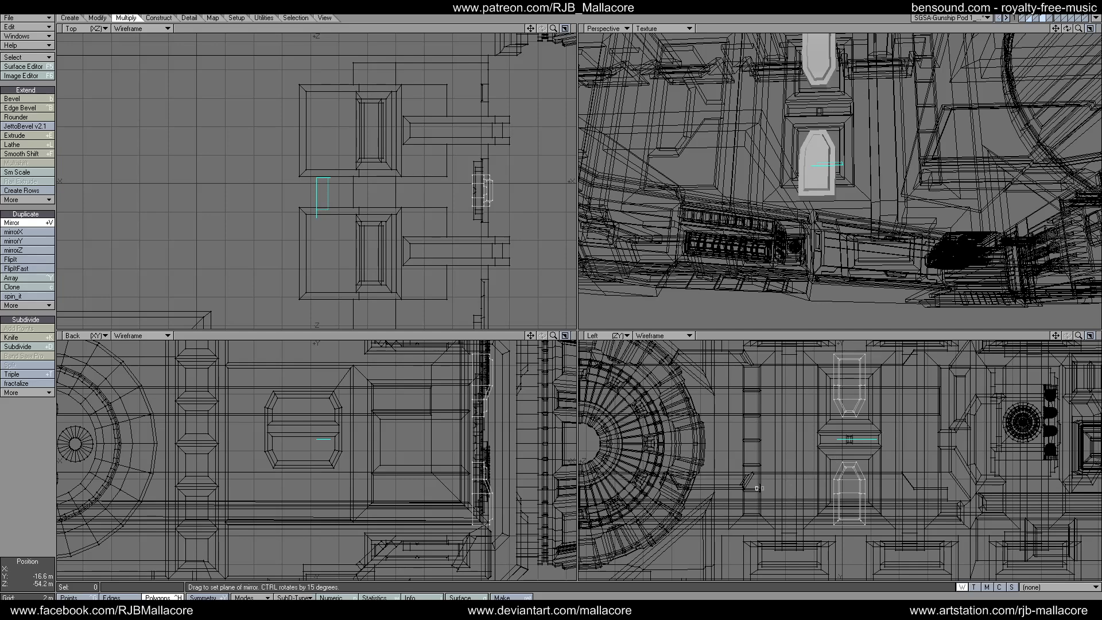
{"action": "left_click", "coordinate": [176, 594]}
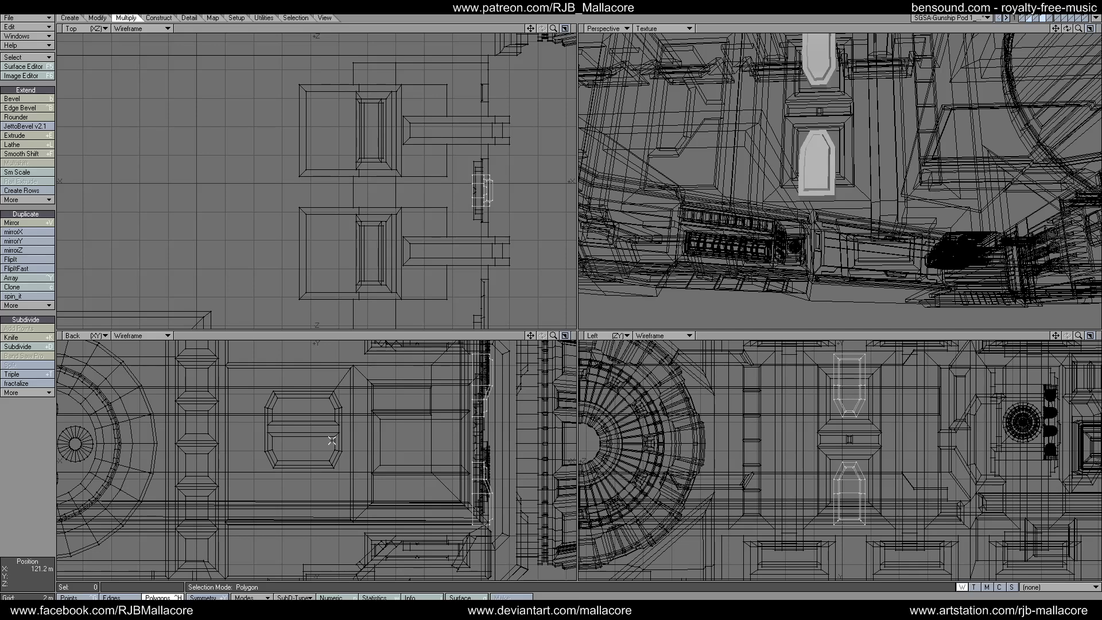
- Select the points along the lower box's bottom end and move them slightly downward to lengthen the box
{"action": "left_click", "coordinate": [1043, 17]}
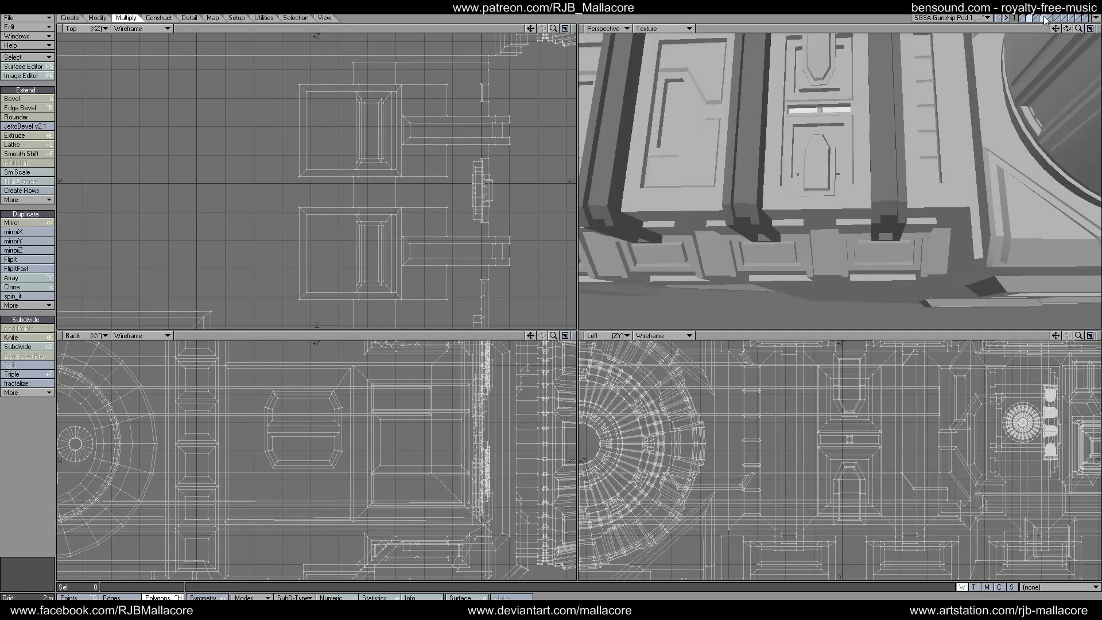
{"action": "left_click_drag", "start_coordinate": [1067, 29], "coordinate": [1022, 85]}
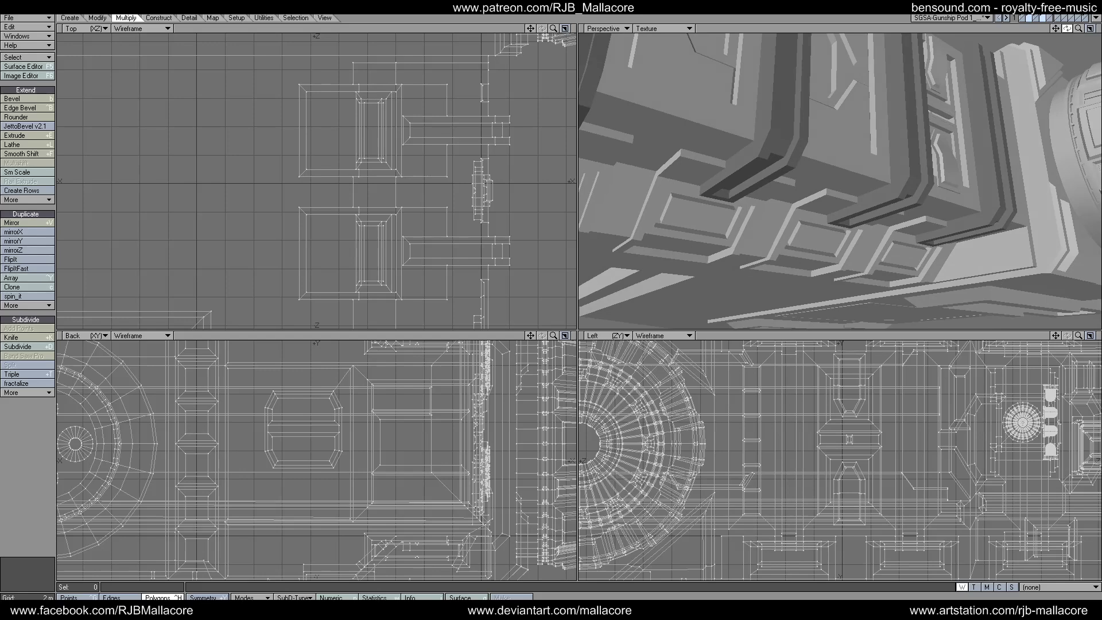
{"action": "left_click", "coordinate": [1041, 19]}
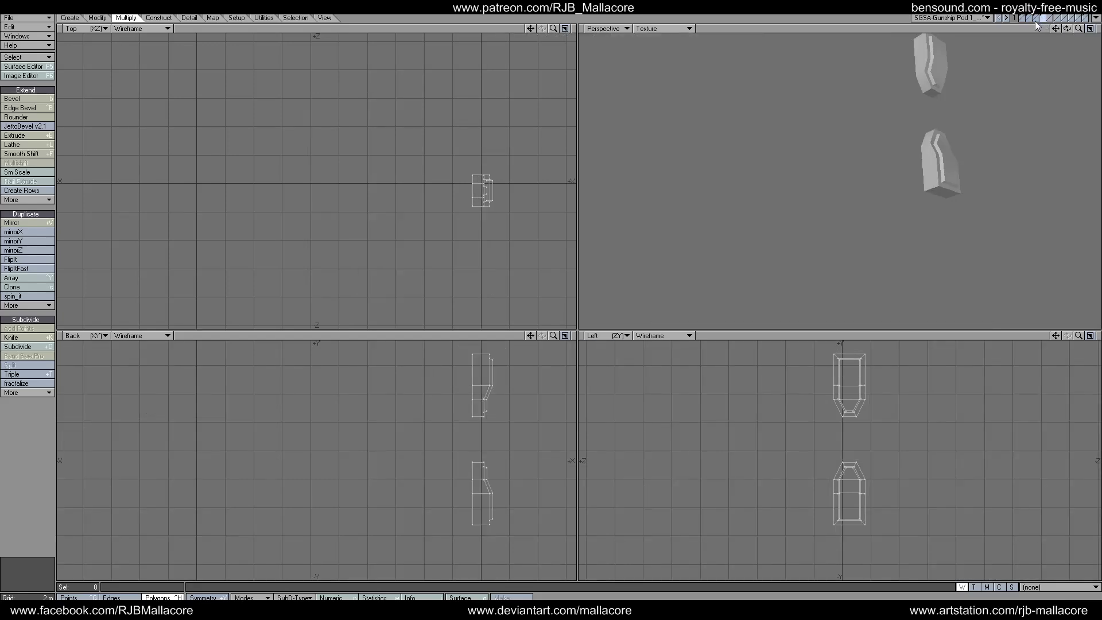
{"action": "left_click", "coordinate": [1037, 22]}
{"action": "left_click", "coordinate": [1032, 20]}
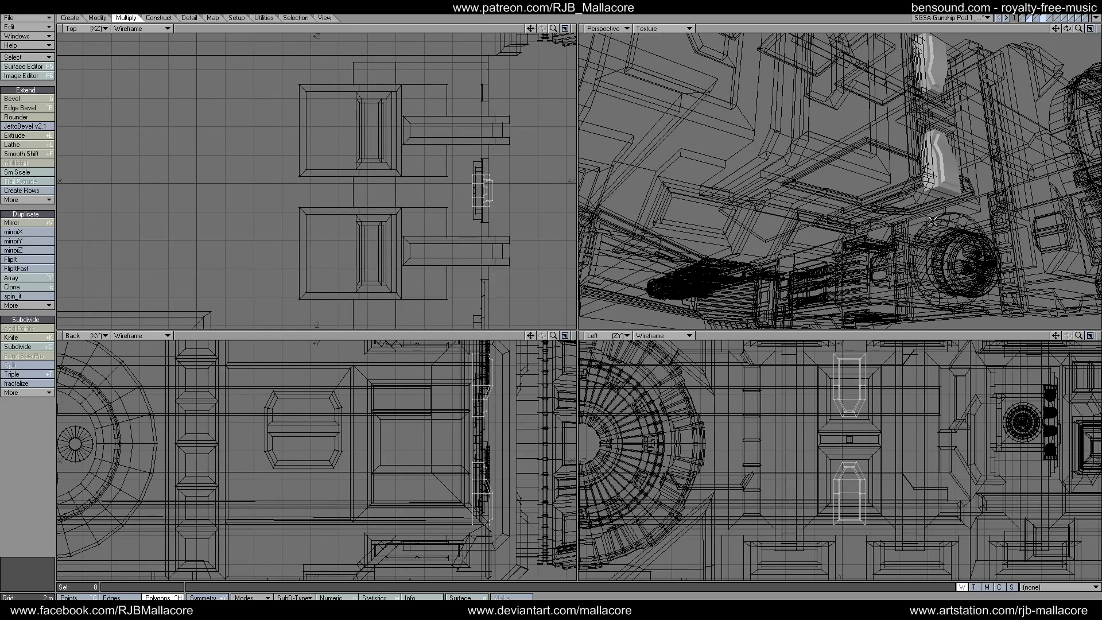
{"action": "key", "text": "ctrl+g"}
{"action": "mouse_move", "coordinate": [777, 528]}
{"action": "right_mouse_down"}
{"action": "mouse_move", "coordinate": [872, 504]}
{"action": "mouse_move", "coordinate": [793, 536]}
{"action": "mouse_move", "coordinate": [797, 527]}
{"action": "right_mouse_up"}
{"action": "key", "text": "t"}
{"action": "left_click_drag", "start_coordinate": [796, 526], "coordinate": [797, 536]}
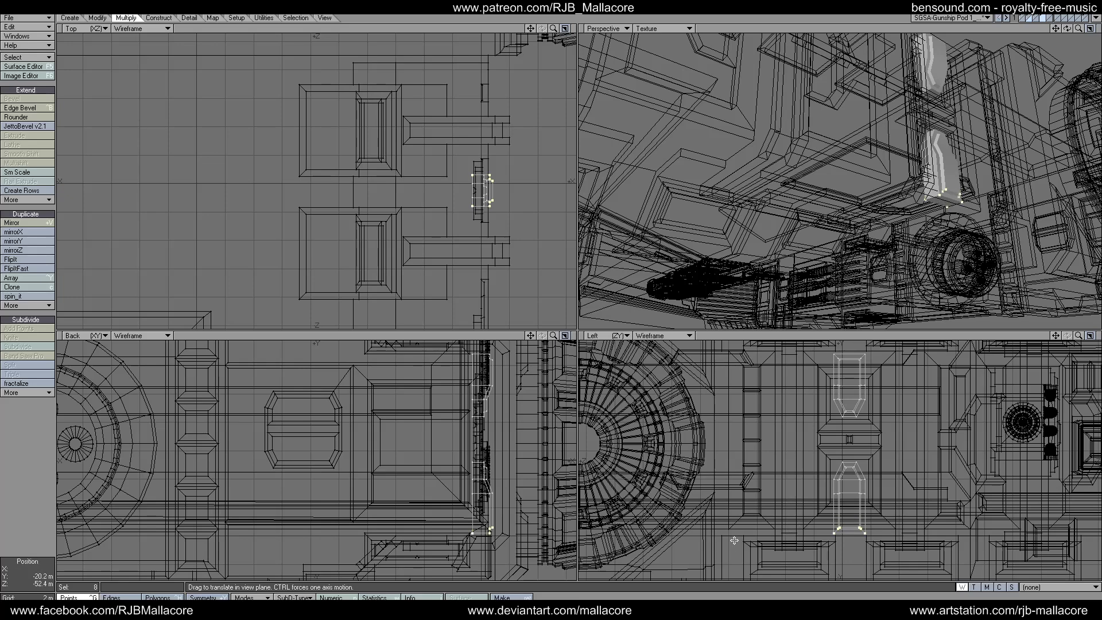
{"action": "left_click", "coordinate": [162, 598]}
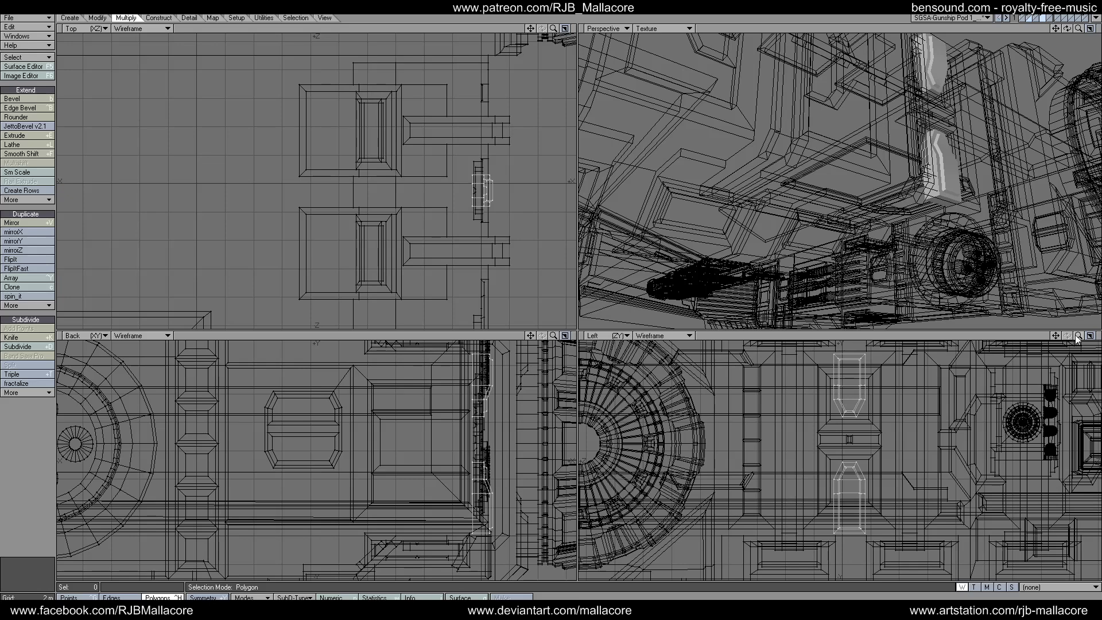
- Place a copy of the pair of tapered boxes on the other light-strip panel, offset -26 m along Z and 0 m along X
{"action": "left_click_drag", "start_coordinate": [1078, 335], "coordinate": [1050, 336]}
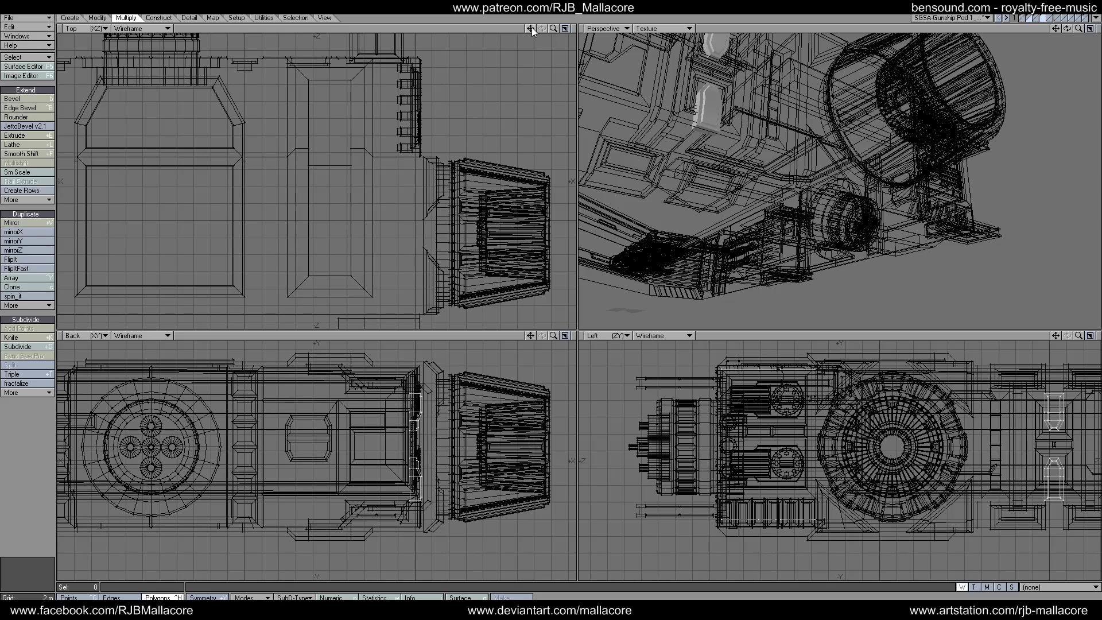
{"action": "mouse_move", "coordinate": [530, 29]}
{"action": "left_mouse_down"}
{"action": "mouse_move", "coordinate": [529, 0]}
{"action": "mouse_move", "coordinate": [490, 0]}
{"action": "mouse_move", "coordinate": [531, 61]}
{"action": "mouse_move", "coordinate": [530, 162]}
{"action": "mouse_move", "coordinate": [527, 0]}
{"action": "mouse_move", "coordinate": [546, 28]}
{"action": "left_mouse_up"}
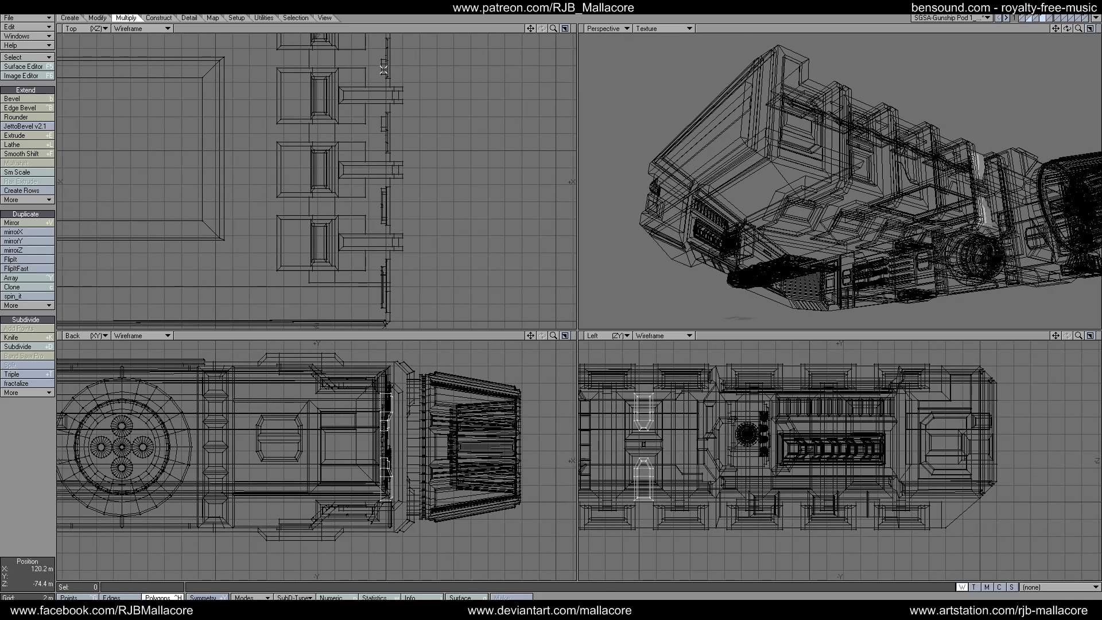
{"action": "key", "text": "t"}
{"action": "left_click_drag", "start_coordinate": [391, 116], "coordinate": [395, 337]}
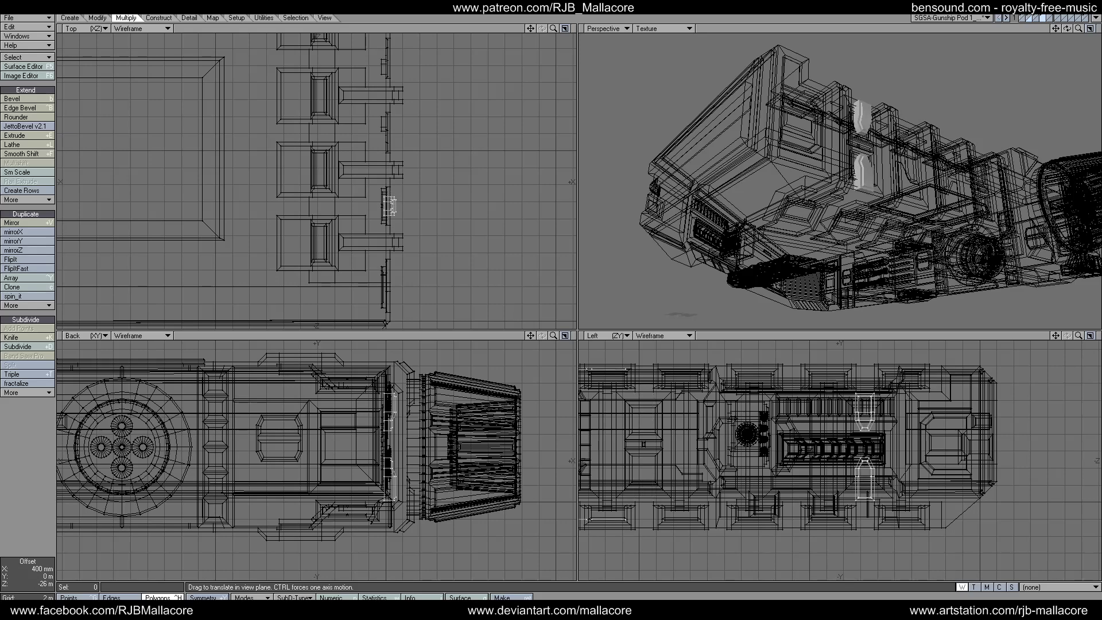
{"action": "left_click_drag", "start_coordinate": [394, 338], "coordinate": [390, 337]}
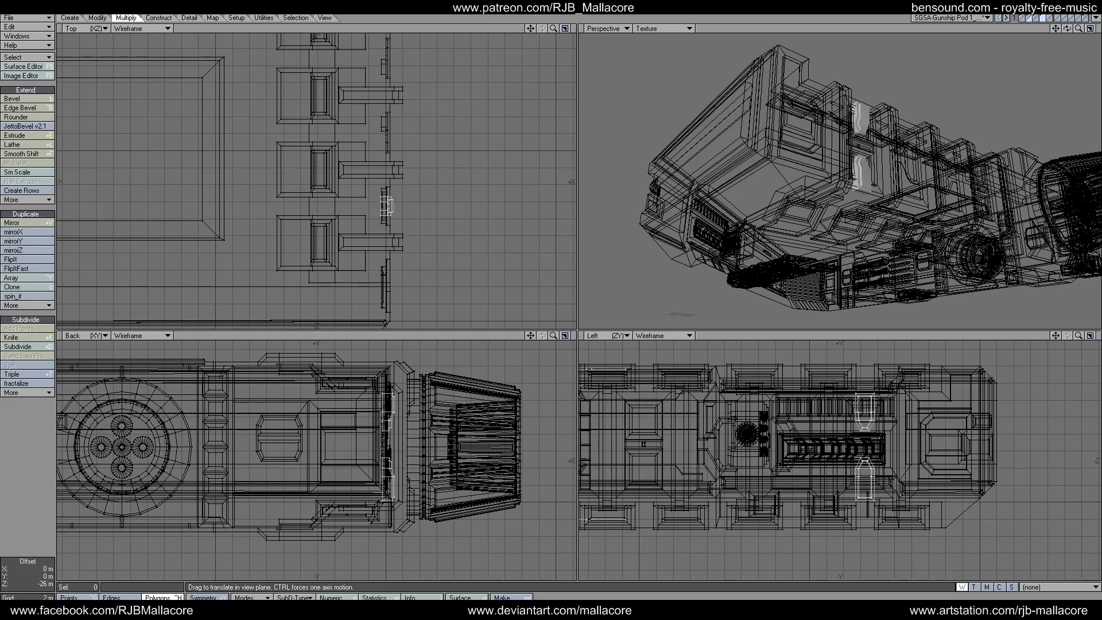
{"action": "left_click_drag", "start_coordinate": [553, 28], "coordinate": [597, 28]}
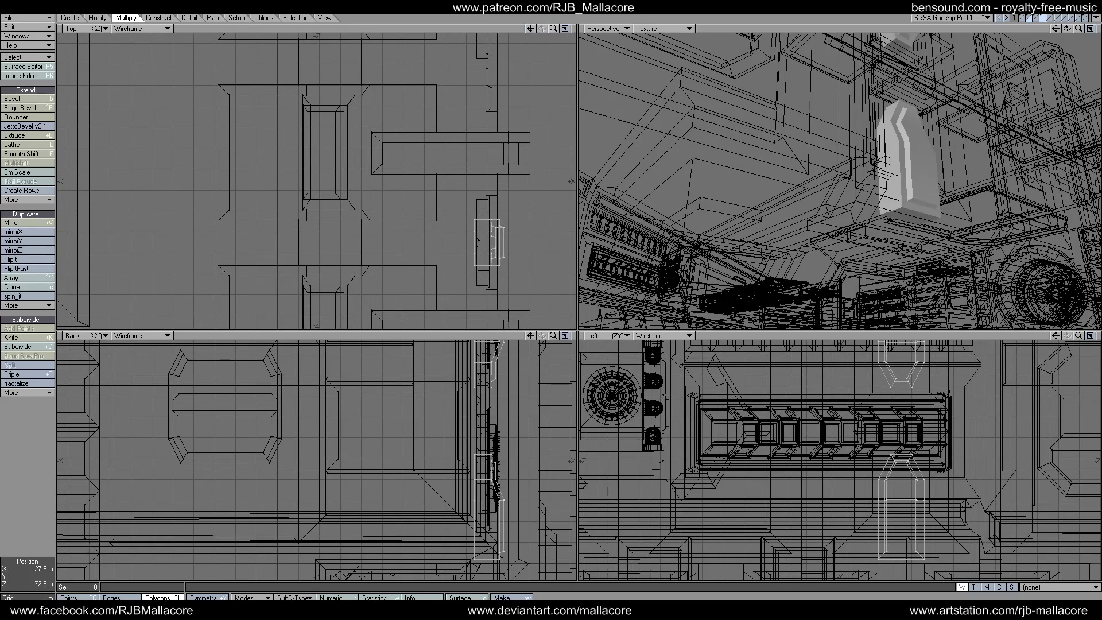
- Examine how the two pairs of tapered boxes sit on the pod's side panels with the hull and box layers shown together
{"action": "left_click", "coordinate": [1039, 19]}
{"action": "left_click", "coordinate": [1042, 20], "text": "shift"}
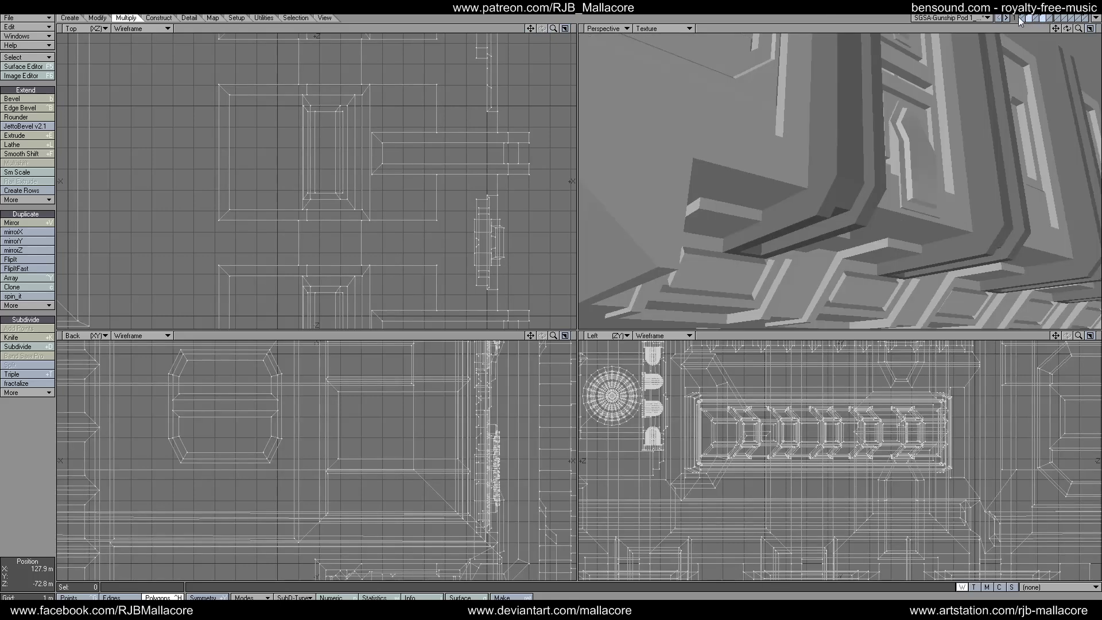
{"action": "left_click_drag", "start_coordinate": [1076, 28], "coordinate": [1086, 35]}
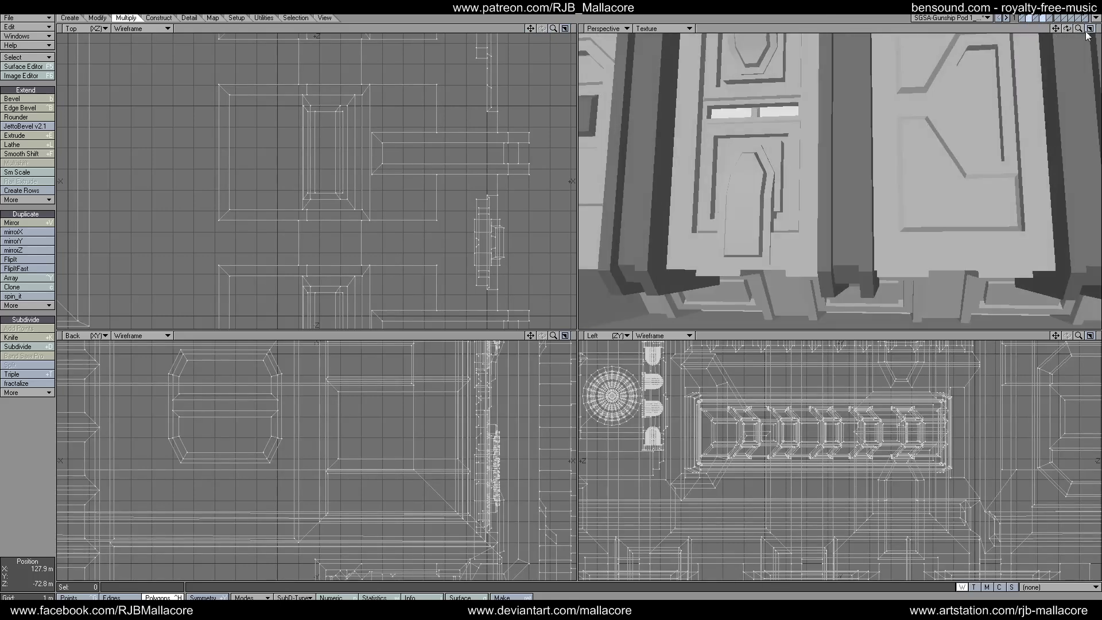
{"action": "key", "text": "a"}
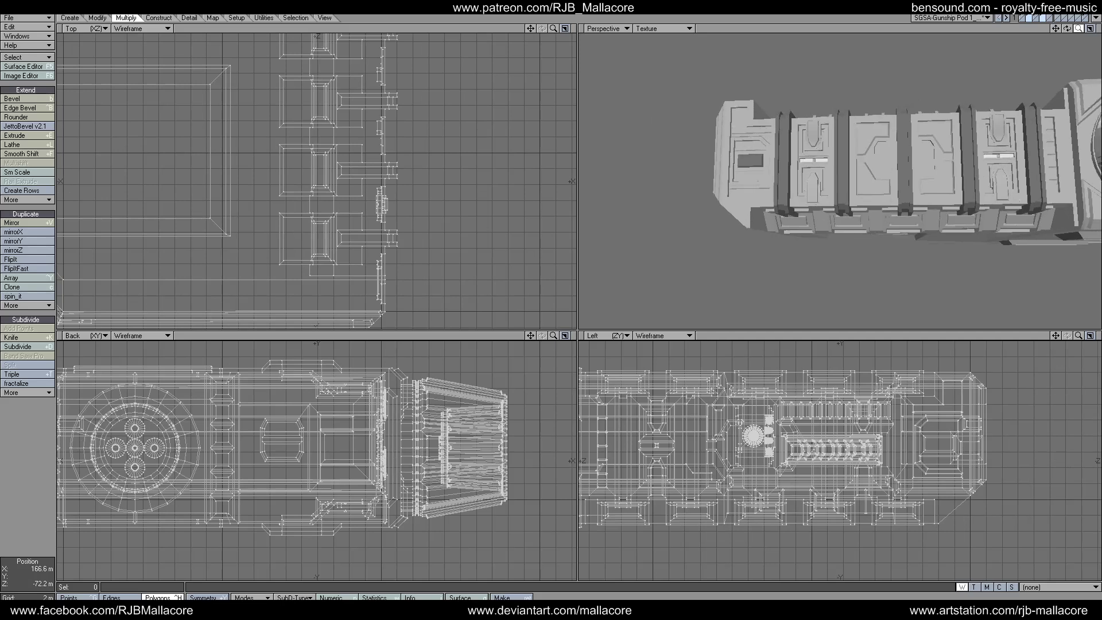
{"action": "left_click_drag", "start_coordinate": [1070, 28], "coordinate": [1062, 31]}
{"action": "left_click", "coordinate": [1029, 18]}
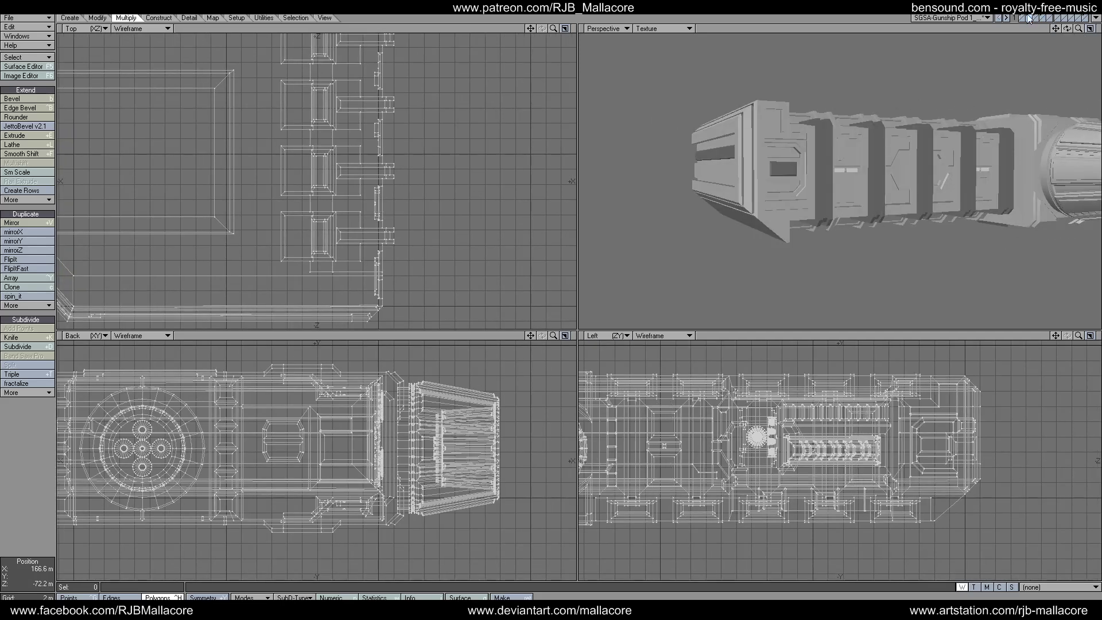
{"action": "left_click", "coordinate": [1044, 18]}
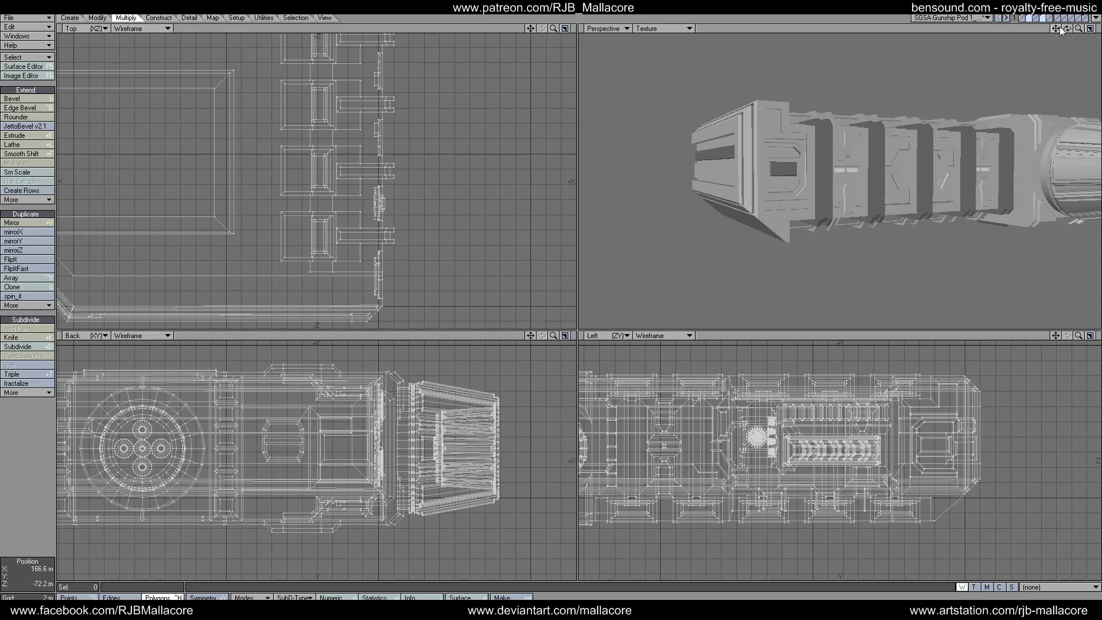
{"action": "left_click_drag", "start_coordinate": [1063, 27], "coordinate": [1069, 55]}
{"action": "left_click", "coordinate": [1045, 16], "text": "shift"}
{"action": "left_click", "coordinate": [1044, 16], "text": "shift"}
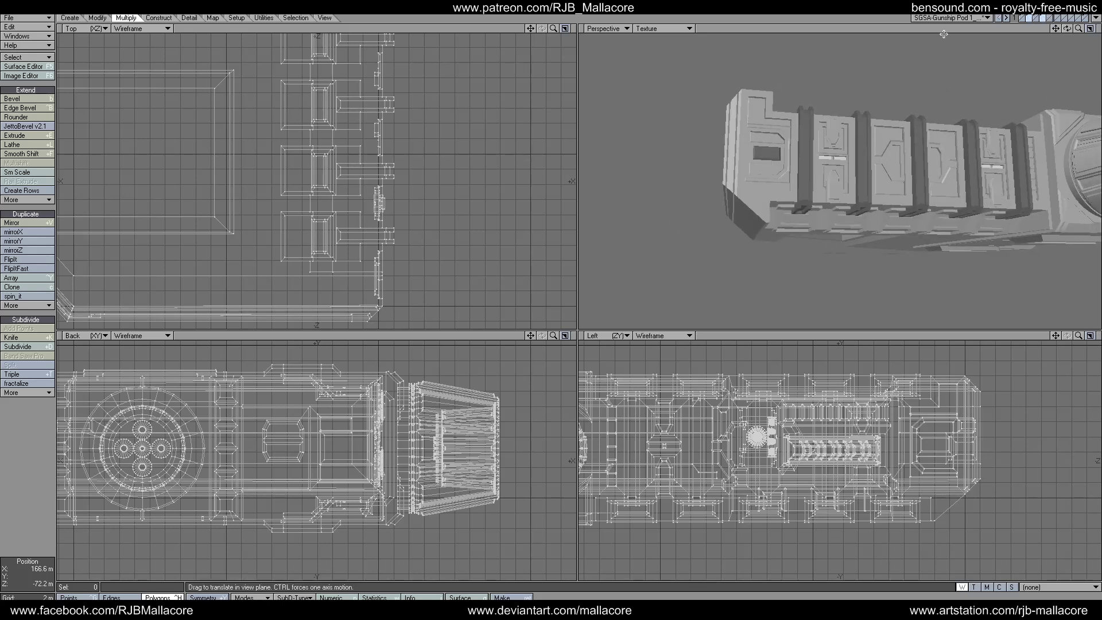
- Combine the pod hull with the tapered boxes in the background layer using a Boolean Union
{"action": "left_click", "coordinate": [158, 17]}
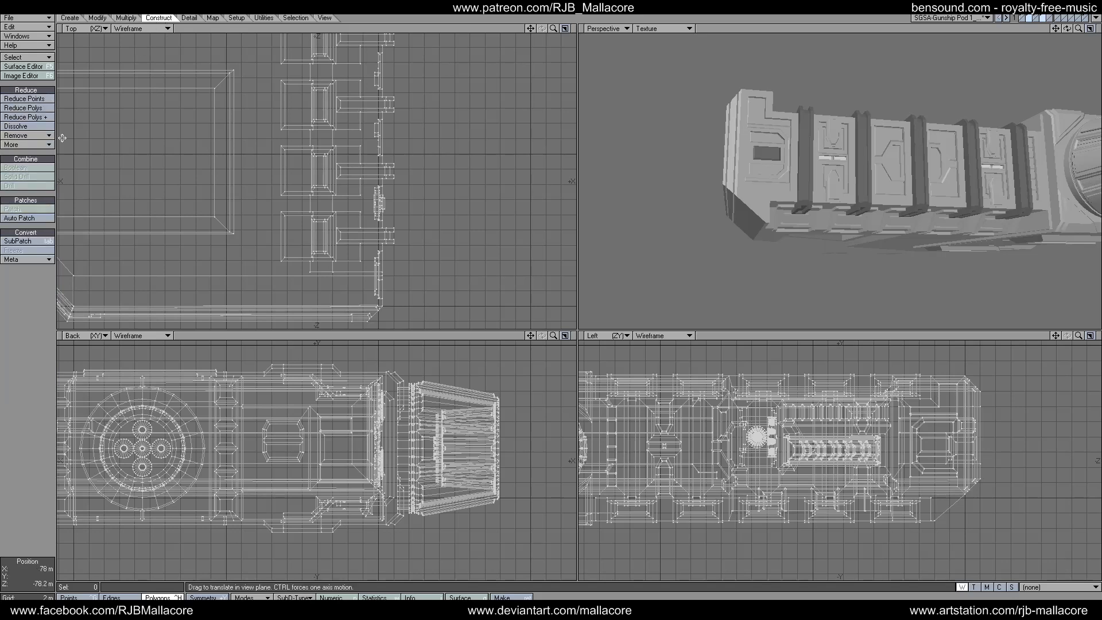
{"action": "left_click", "coordinate": [1029, 16]}
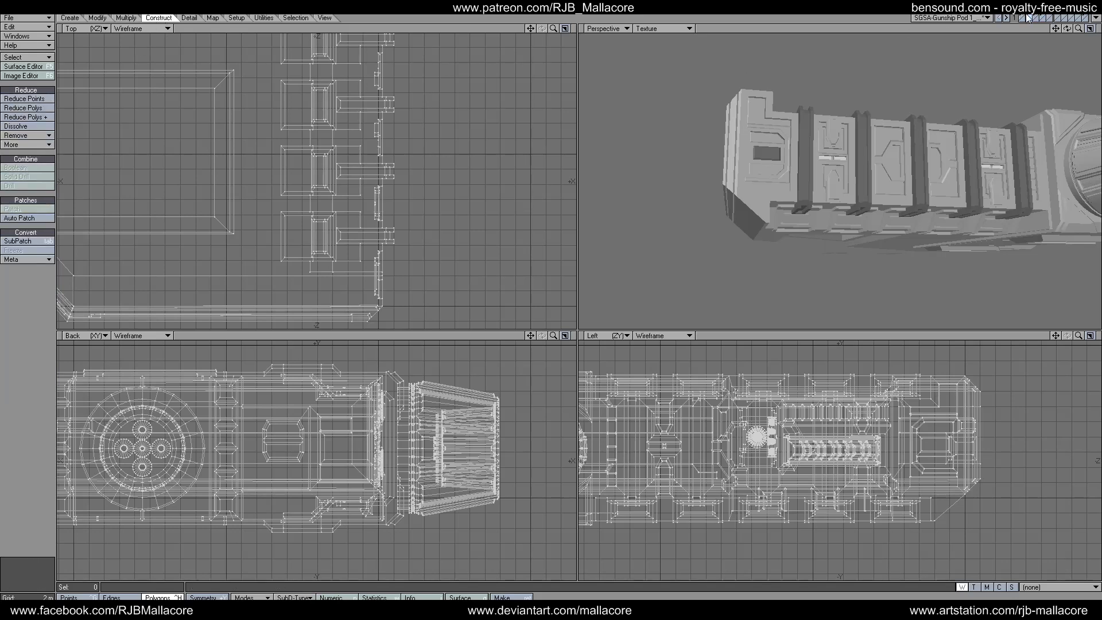
{"action": "left_click", "coordinate": [1043, 21]}
{"action": "left_click", "coordinate": [16, 168]}
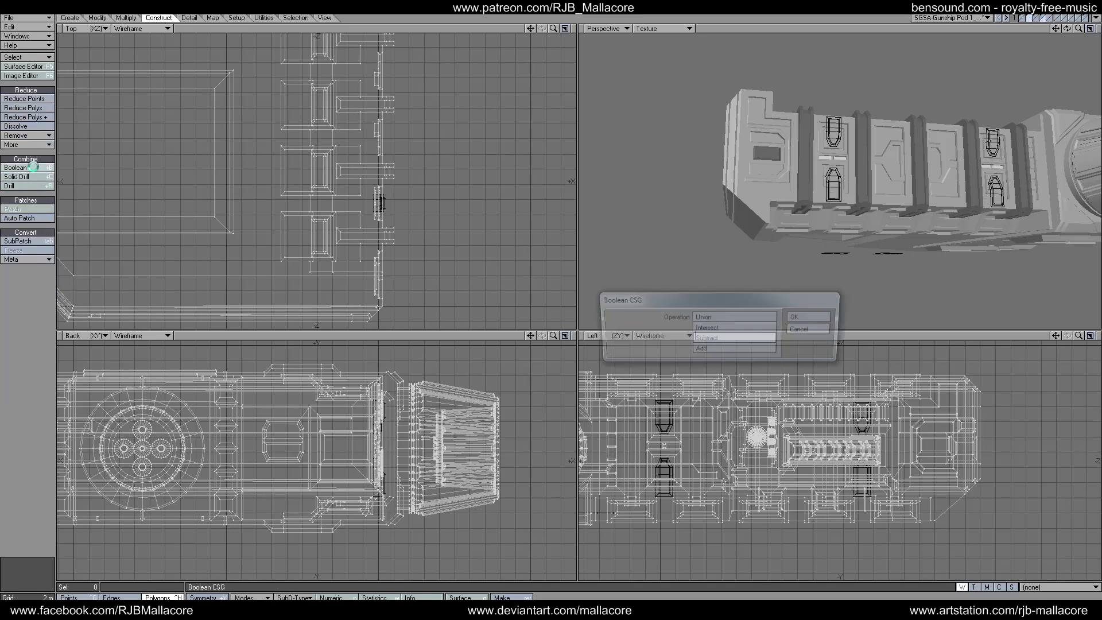
{"action": "left_click", "coordinate": [735, 318]}
{"action": "left_click", "coordinate": [811, 318]}
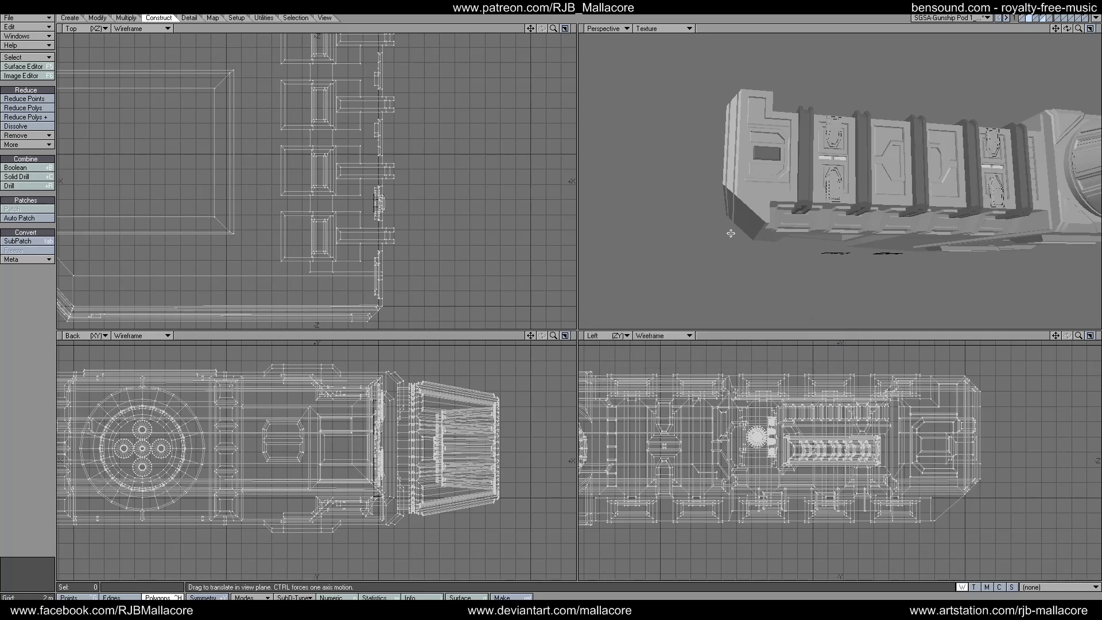
- Merge the duplicate points of the combined pod hull
{"action": "key", "text": "m"}
{"action": "left_click", "coordinate": [812, 315]}
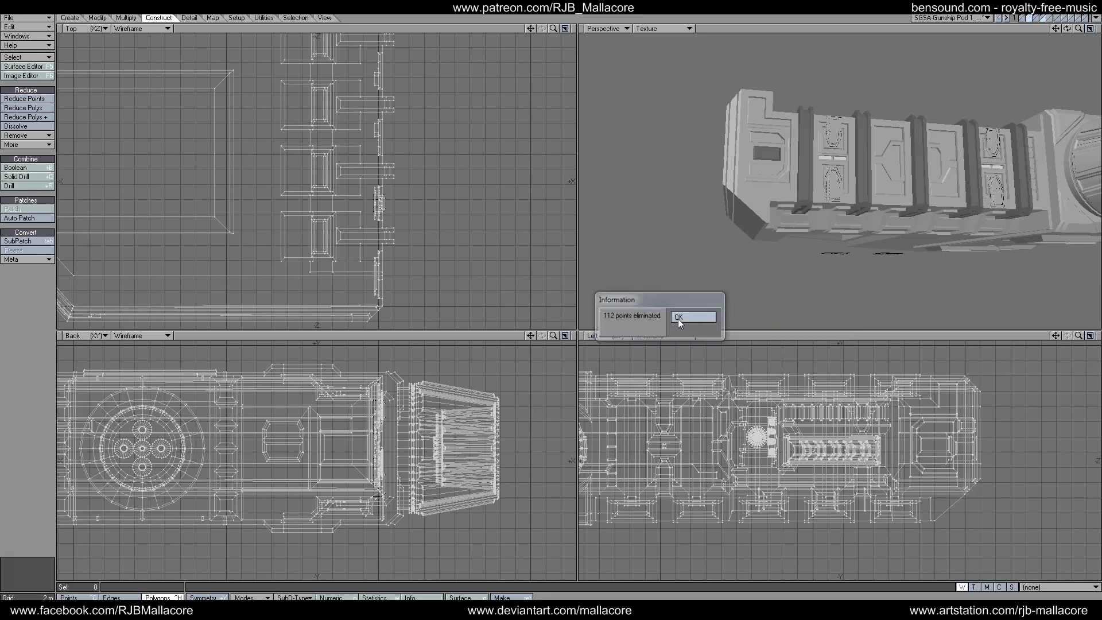
{"action": "left_click", "coordinate": [679, 319]}
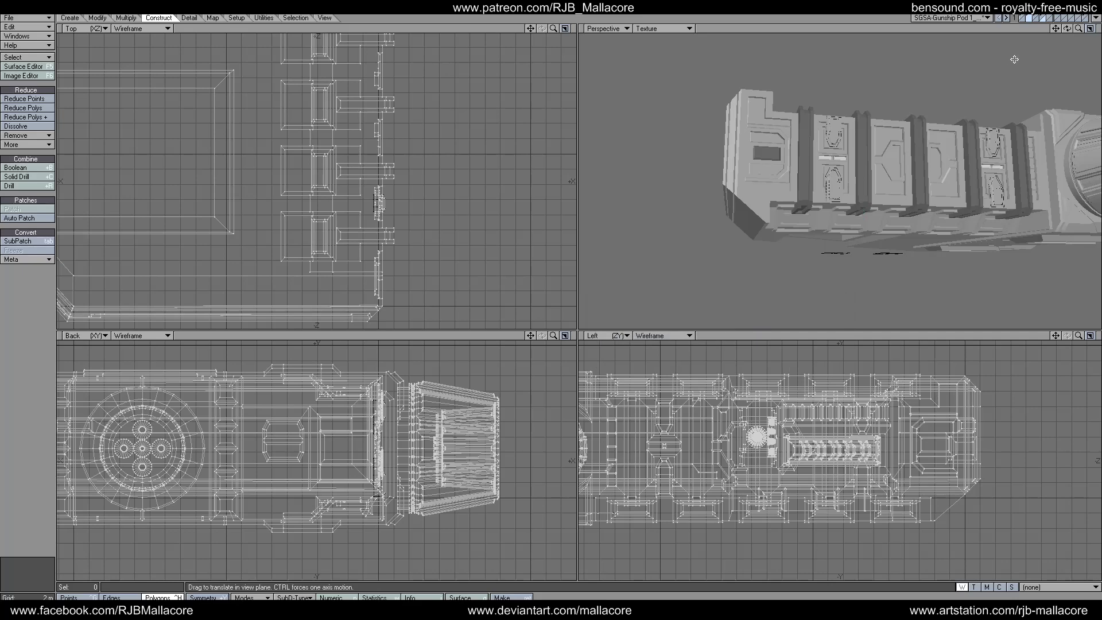
- Display the combined pod hull alone, without the background layer of tapered boxes
{"action": "left_click", "coordinate": [1043, 18]}
{"action": "left_click", "coordinate": [1028, 18]}
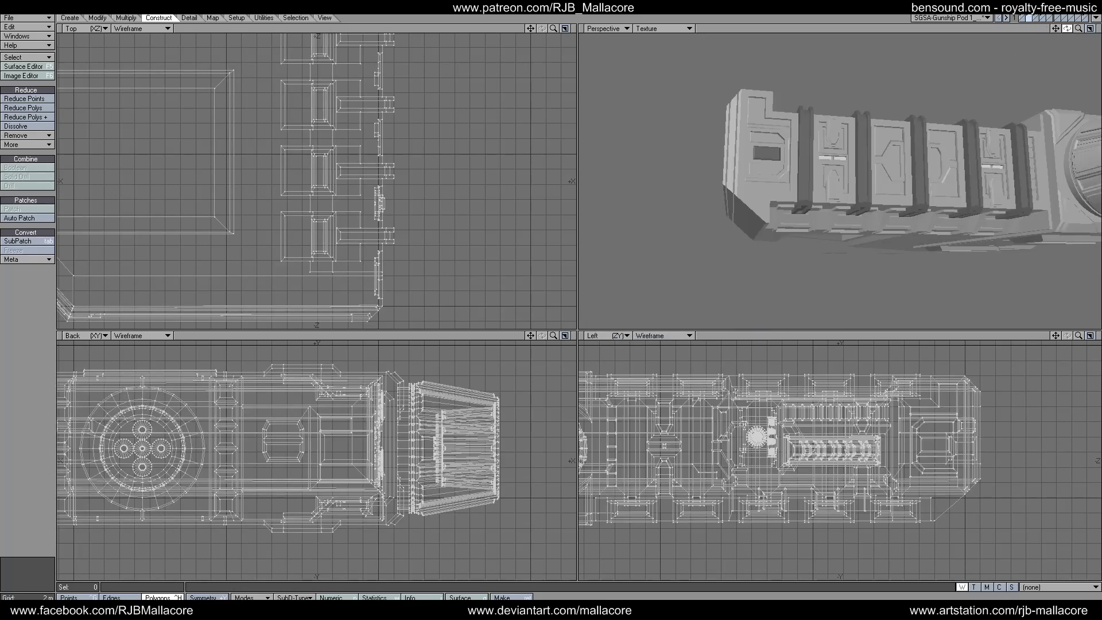
{"action": "left_click_drag", "start_coordinate": [1067, 28], "coordinate": [1014, 61]}
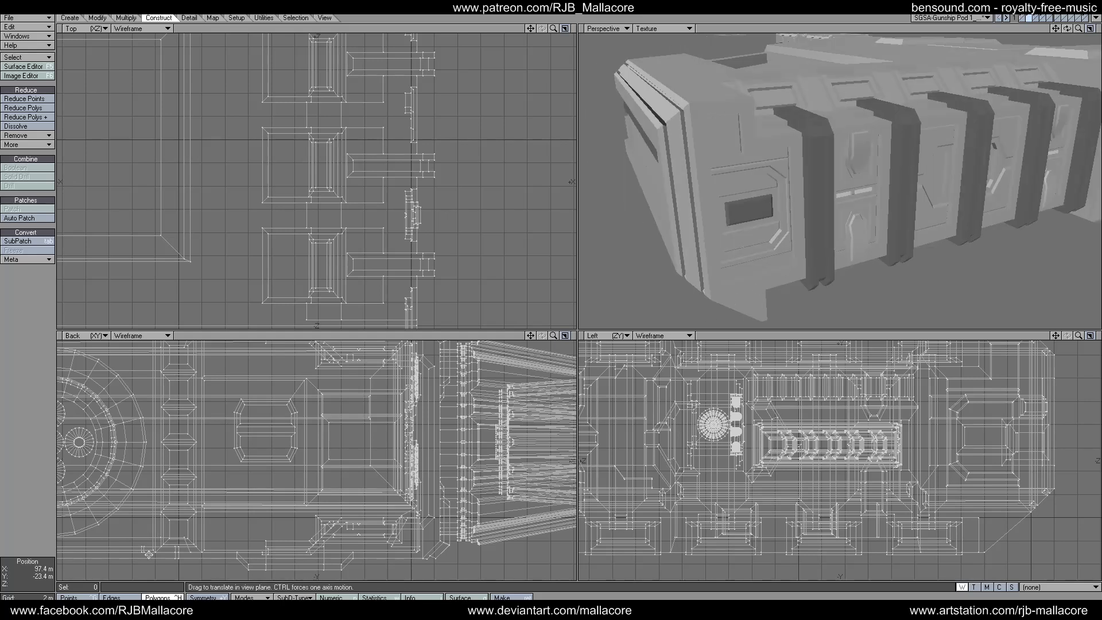
- Select the side polygon at the hull's lower front corner and knife it horizontally at about Y -22 m, above its pointed tip
{"action": "left_click", "coordinate": [743, 293]}
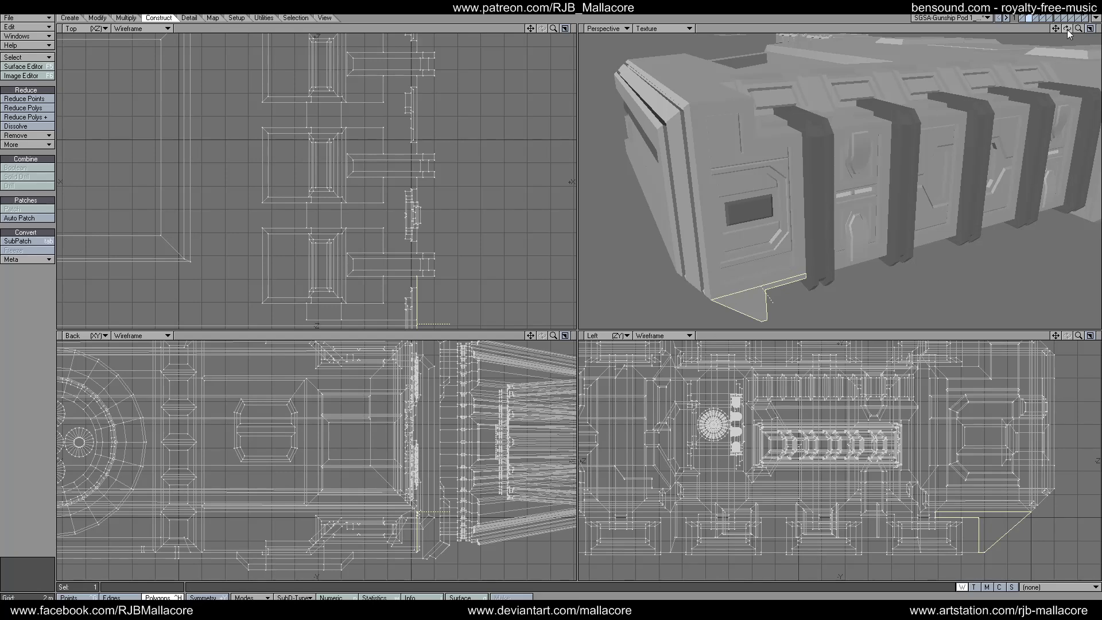
{"action": "left_click_drag", "start_coordinate": [1069, 33], "coordinate": [1021, 53]}
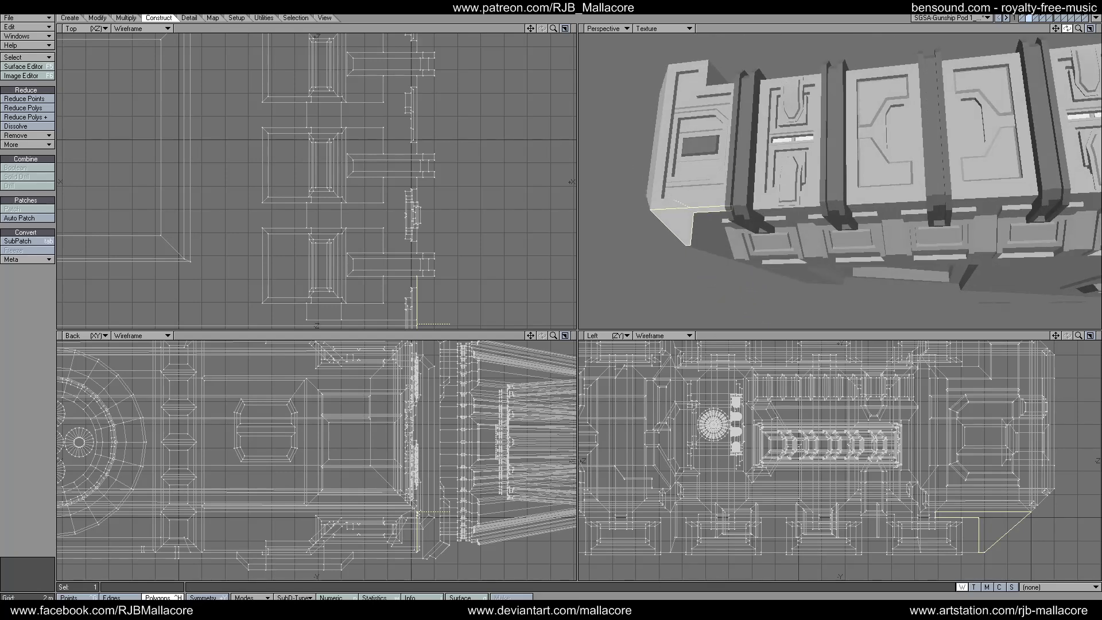
{"action": "mouse_move", "coordinate": [1079, 28]}
{"action": "left_mouse_down"}
{"action": "mouse_move", "coordinate": [1079, 49]}
{"action": "mouse_move", "coordinate": [1076, 37]}
{"action": "left_mouse_up"}
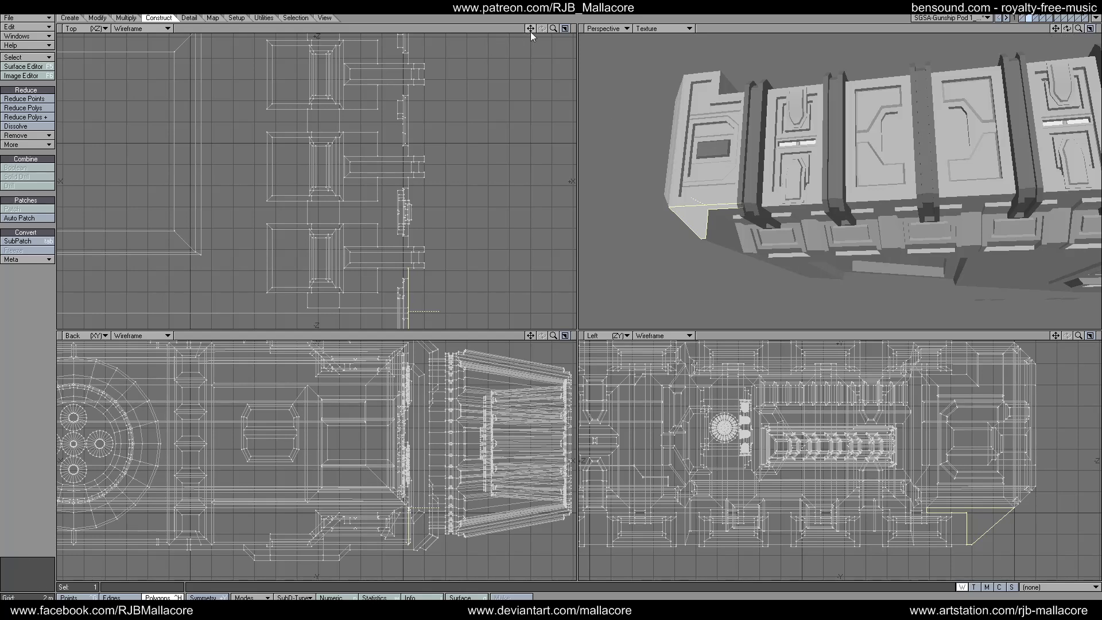
{"action": "left_click_drag", "start_coordinate": [534, 34], "coordinate": [534, 33]}
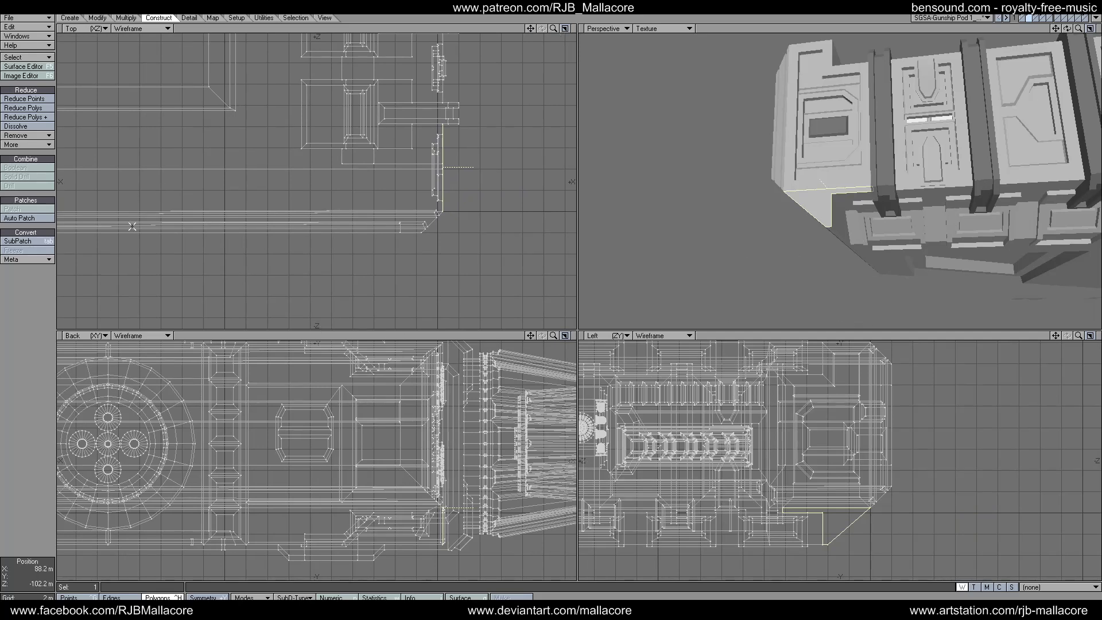
{"action": "left_click", "coordinate": [123, 19]}
{"action": "left_click", "coordinate": [36, 338]}
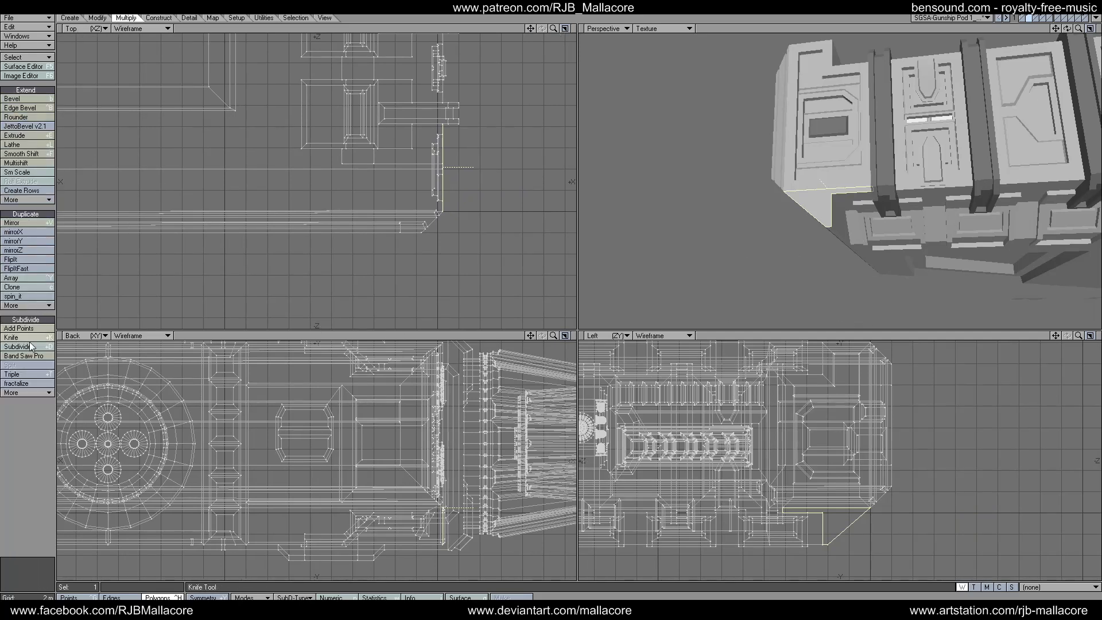
{"action": "left_click", "coordinate": [31, 339]}
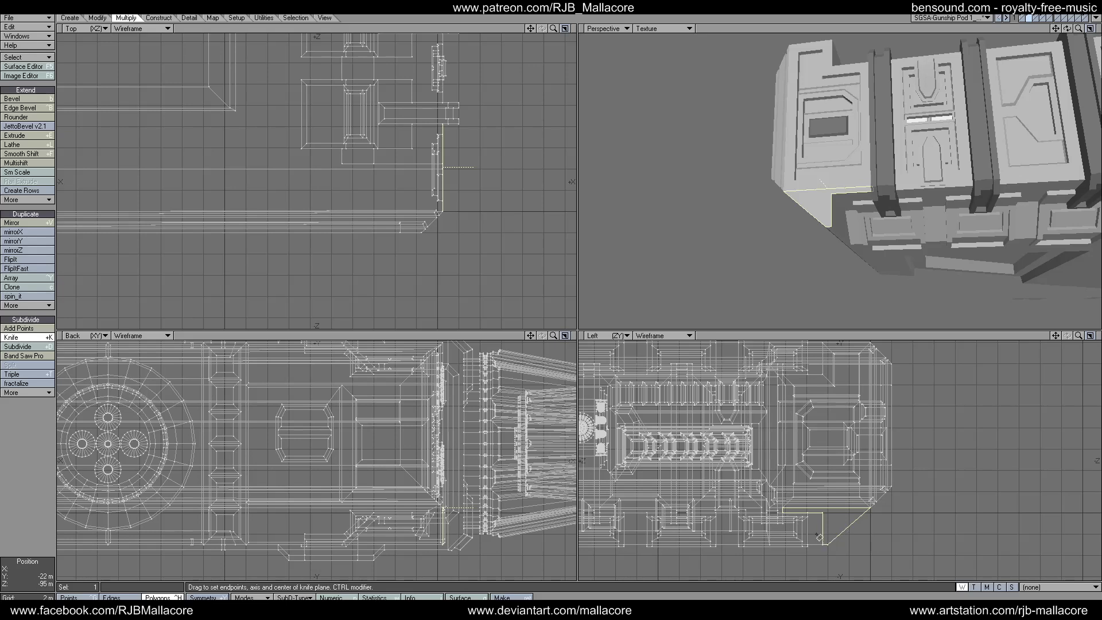
{"action": "left_click_drag", "start_coordinate": [819, 533], "coordinate": [850, 535]}
{"action": "key", "text": "space"}
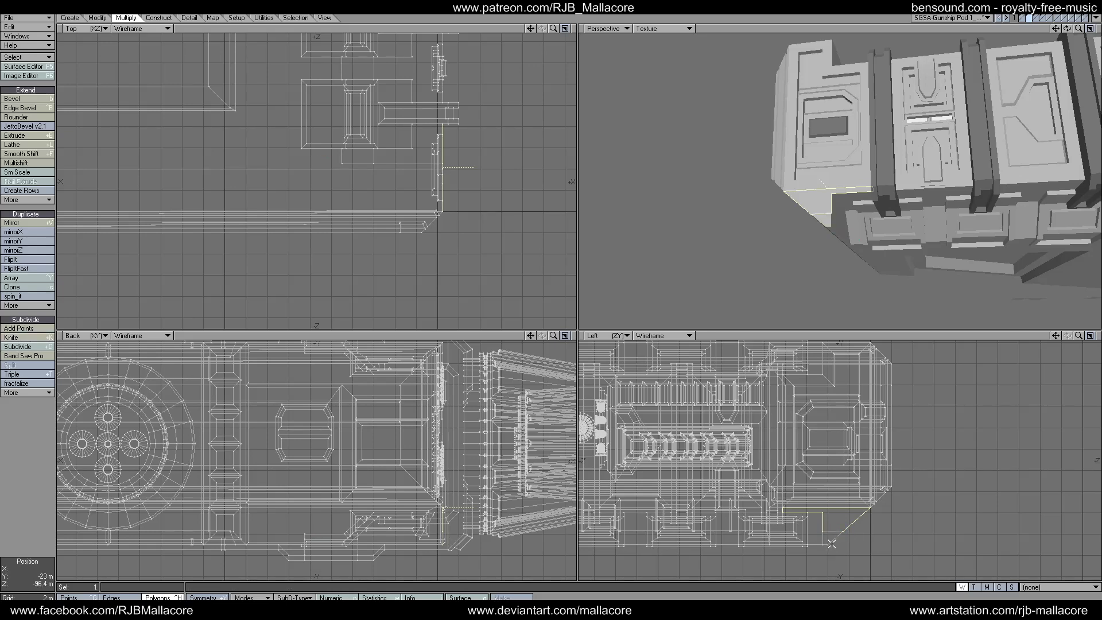
- Knife the upper part of the corner polygon vertically at about Z -96 m, isolating its outer sloped portion
{"action": "left_click", "coordinate": [14, 338]}
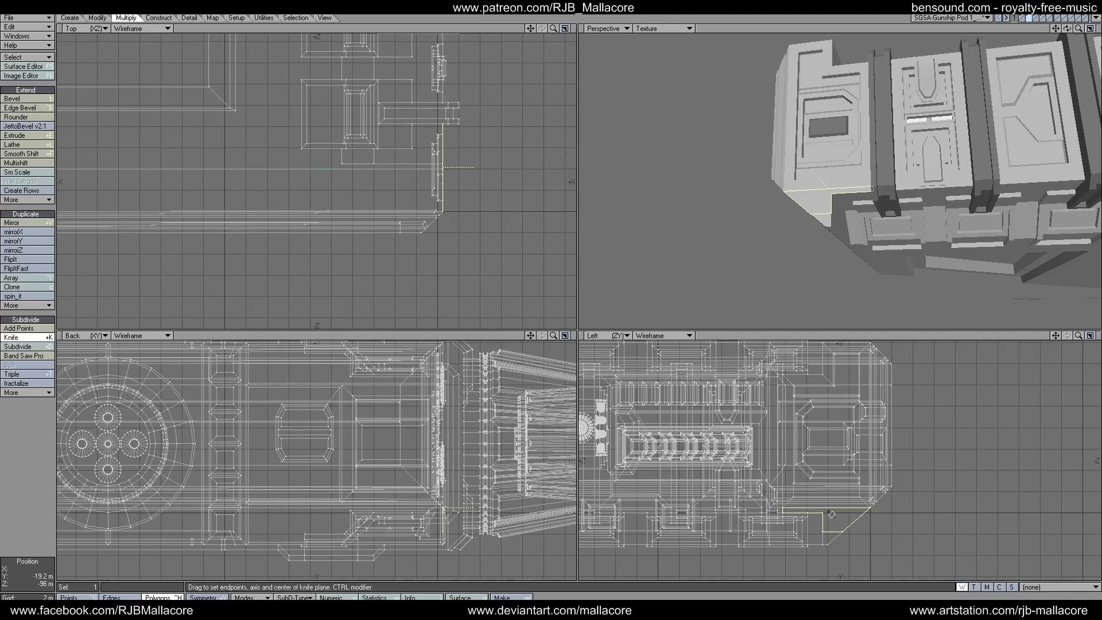
{"action": "left_click_drag", "start_coordinate": [831, 539], "coordinate": [831, 542]}
{"action": "key", "text": "space"}
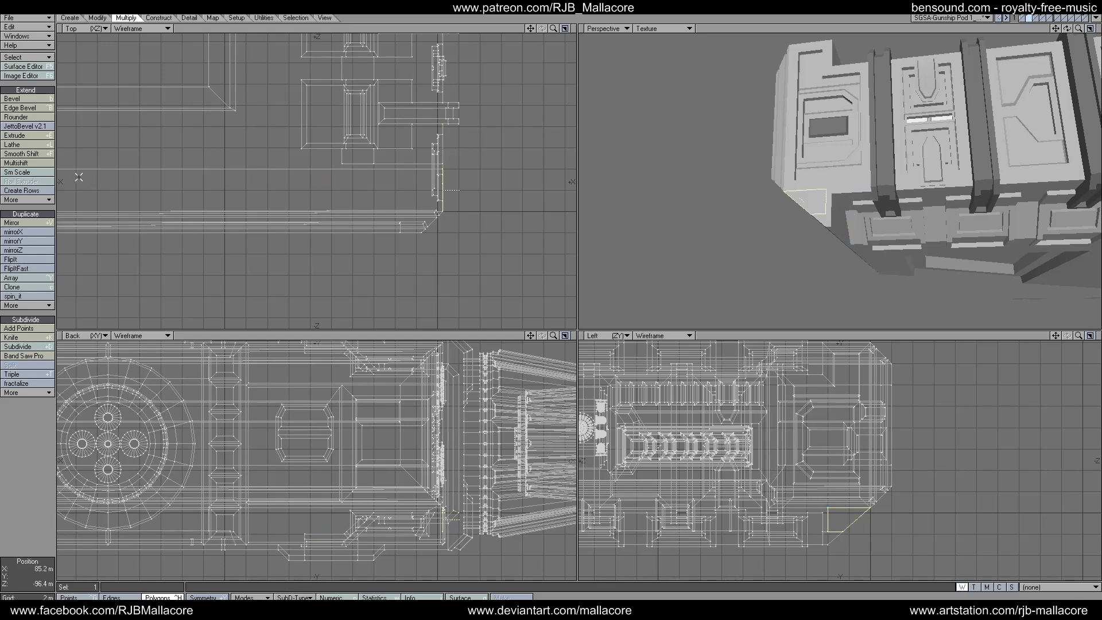
- Inset the sloped corner polygon by 300 mm using Multishift with a 0 m shift
{"action": "left_click", "coordinate": [46, 164]}
{"action": "key", "text": "n"}
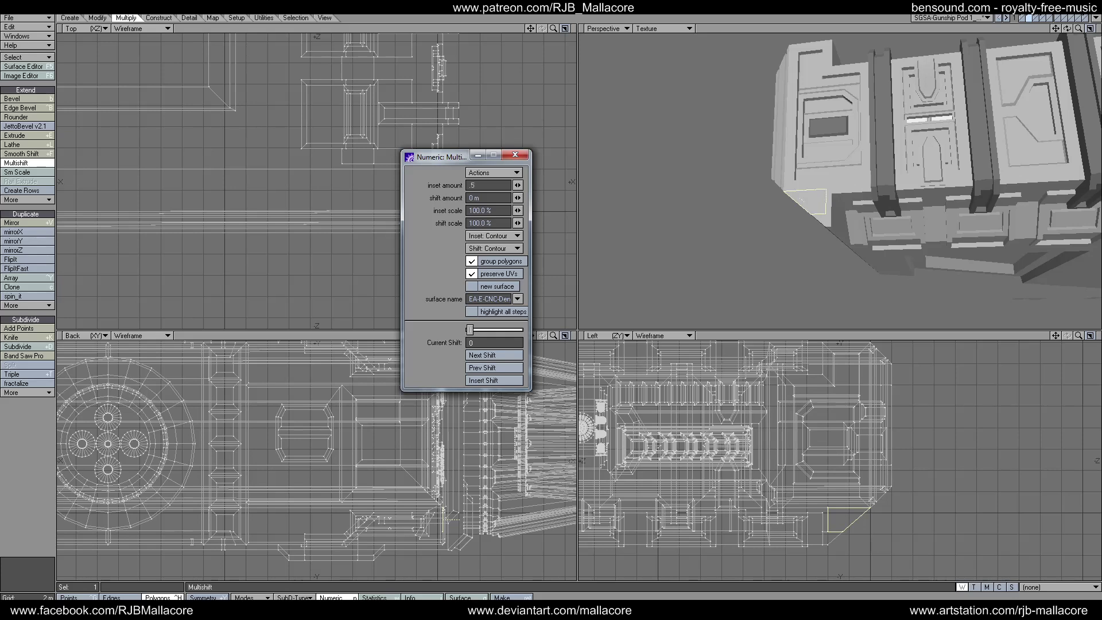
{"action": "key", "text": "Tab"}
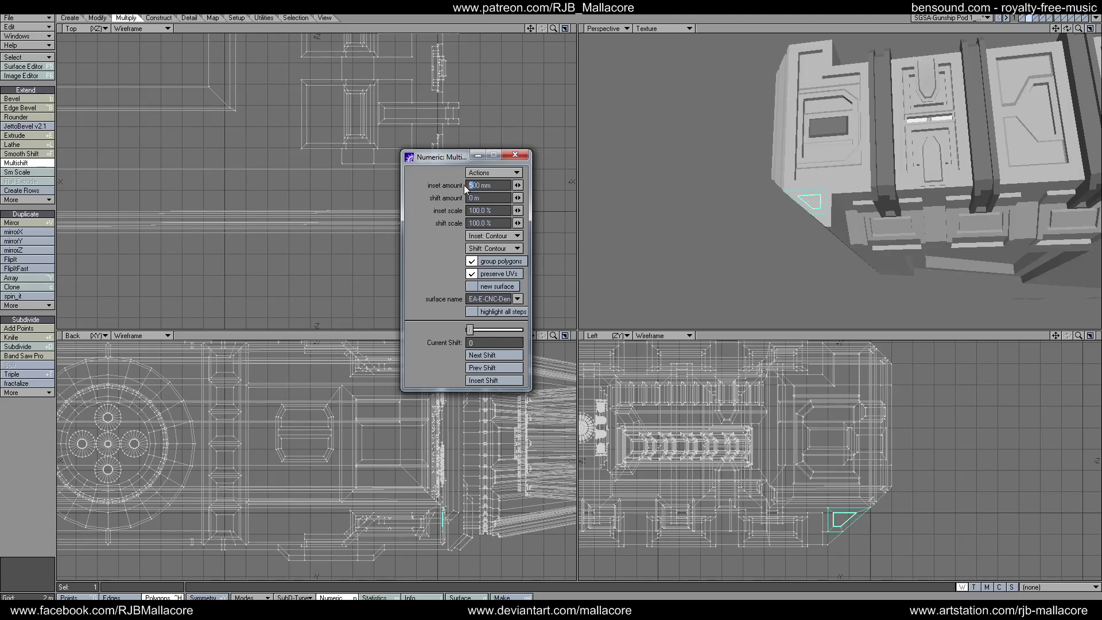
{"action": "type", "text": "3"}
{"action": "key", "text": "Tab"}
{"action": "left_click", "coordinate": [525, 157]}
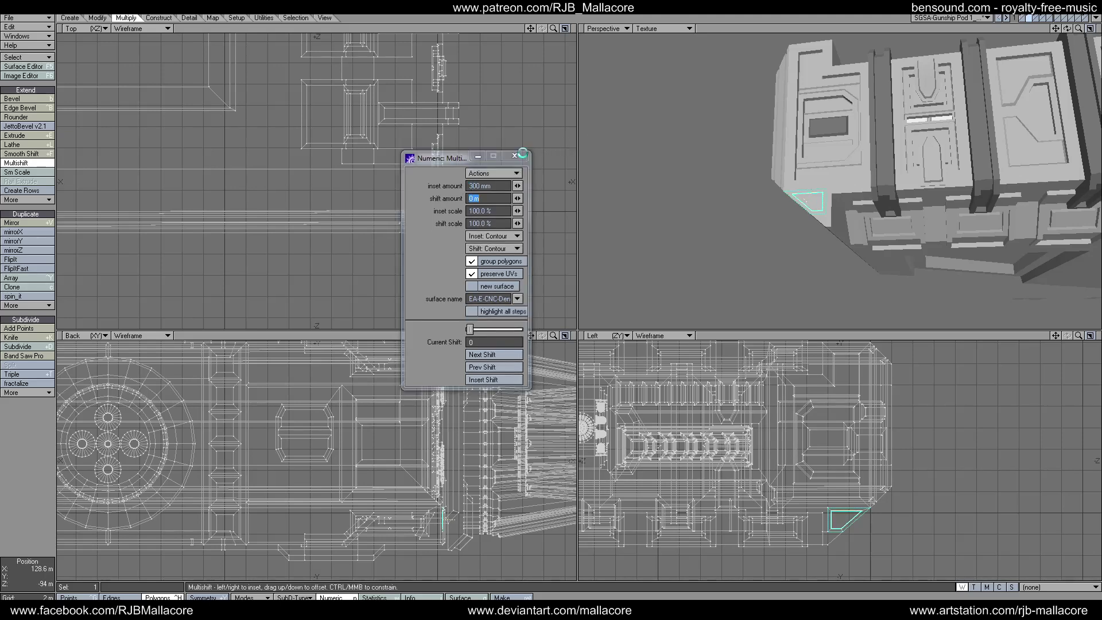
- Recess the inset corner polygon with a second Multishift using a -500 mm shift and 0 m inset, and deselect it
{"action": "left_click", "coordinate": [23, 163]}
{"action": "left_click", "coordinate": [33, 164]}
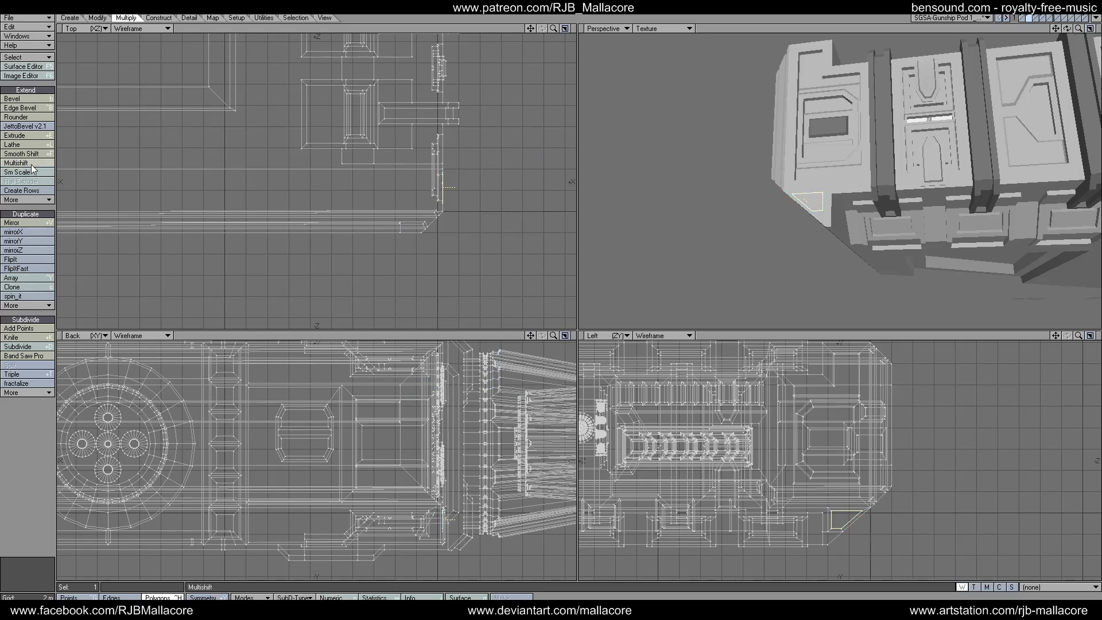
{"action": "key", "text": "n"}
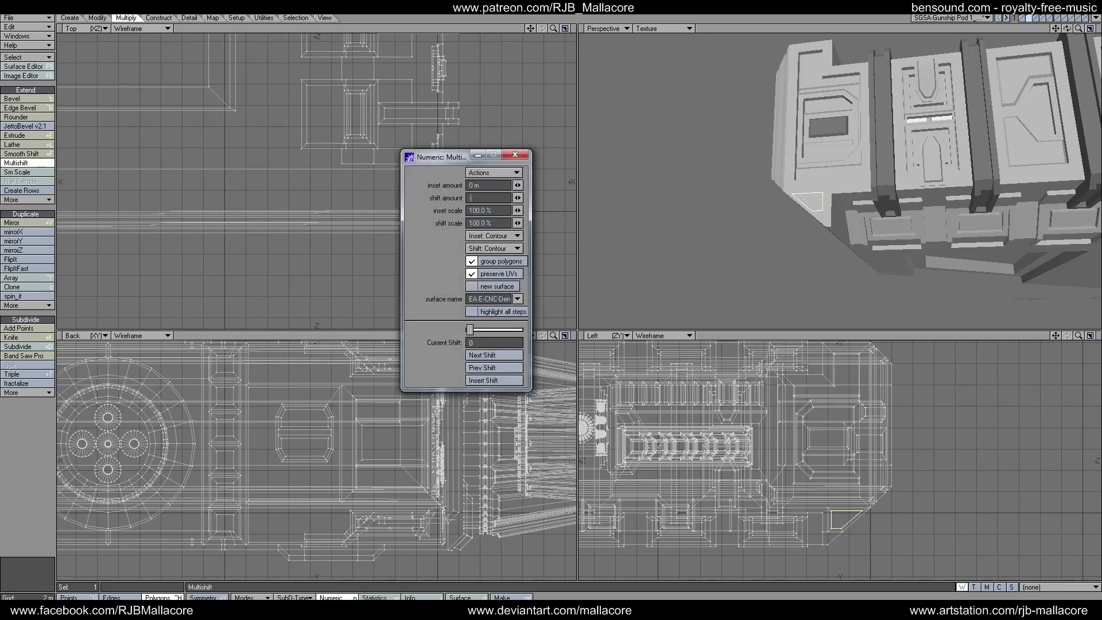
{"action": "type", "text": "-.5"}
{"action": "key", "text": "Tab"}
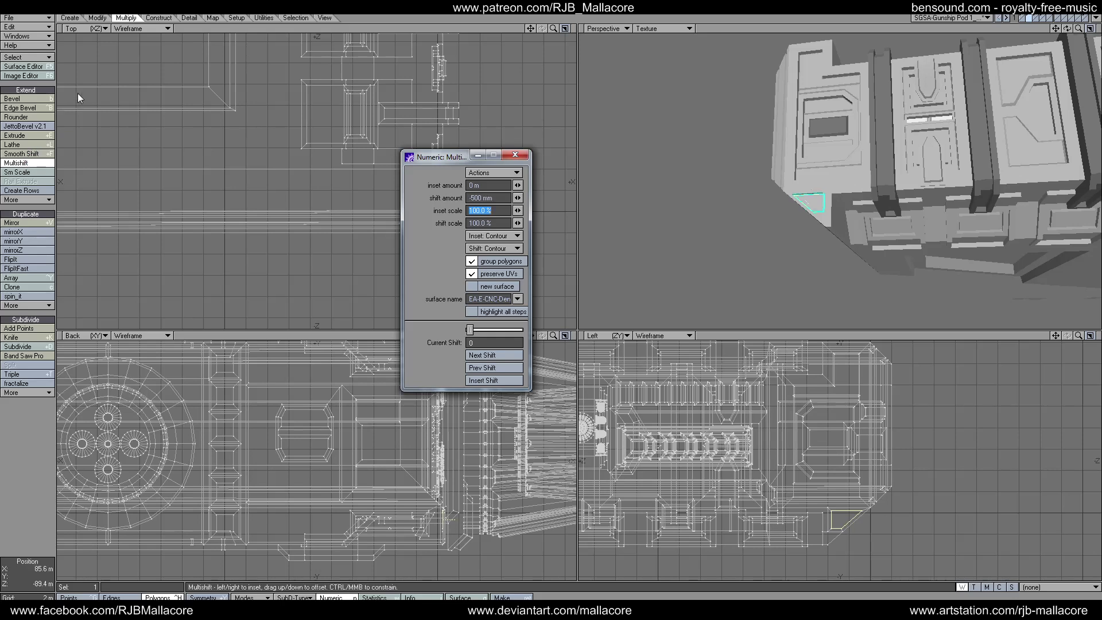
{"action": "left_click", "coordinate": [523, 155]}
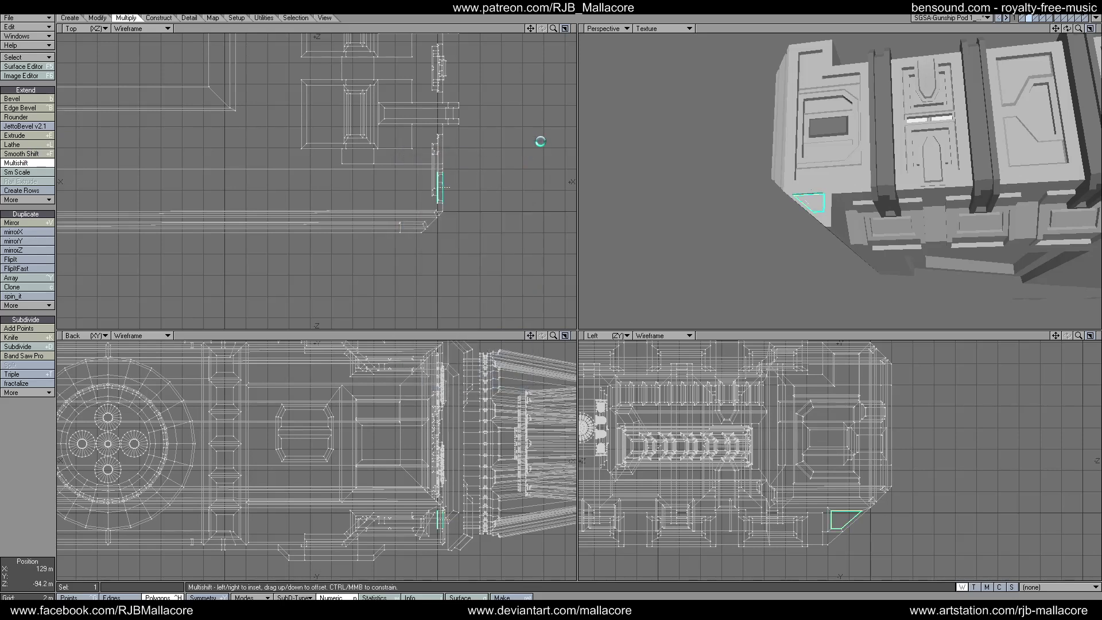
{"action": "key", "text": "/"}
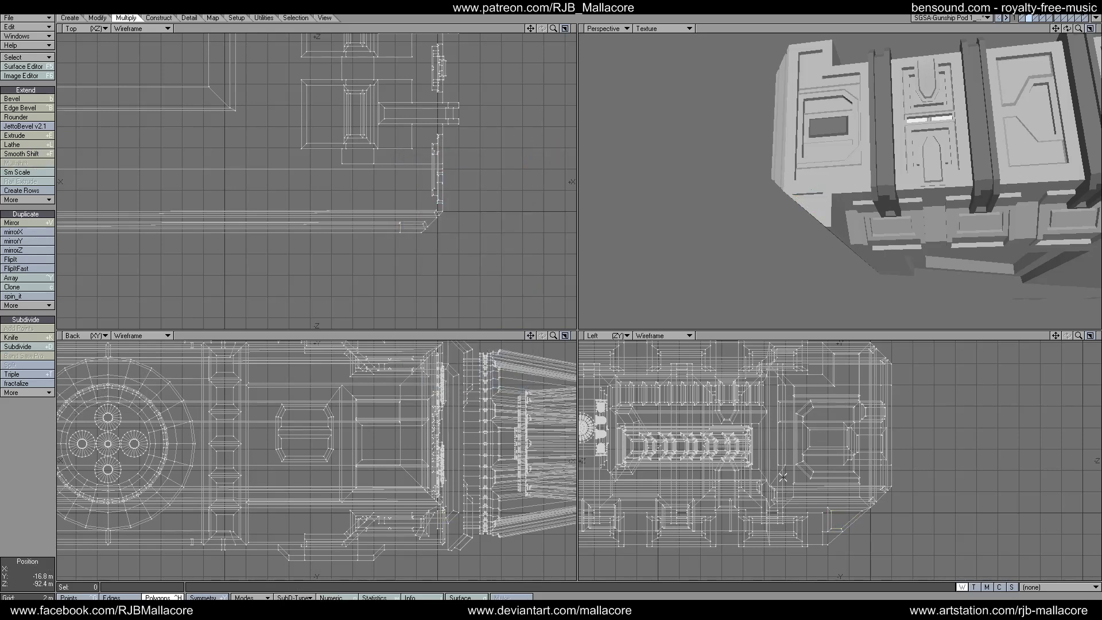
- Bevel the two remaining polygons beside the corner recess with a 100 mm shift and 100 mm inset
{"action": "left_click", "coordinate": [821, 193]}
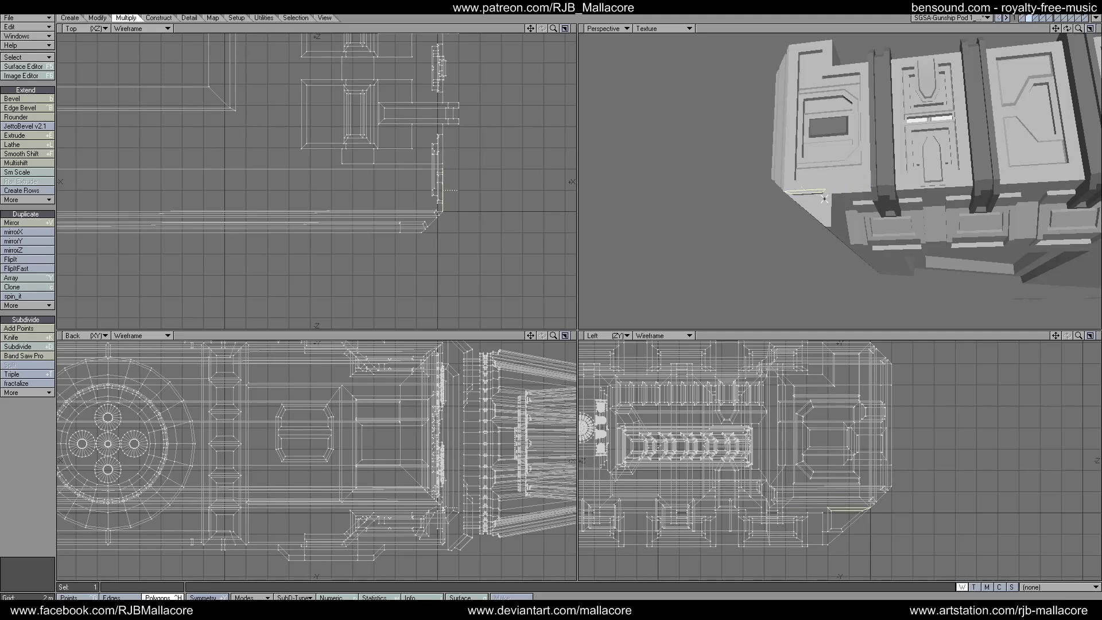
{"action": "left_click", "coordinate": [826, 205]}
{"action": "left_click", "coordinate": [826, 218]}
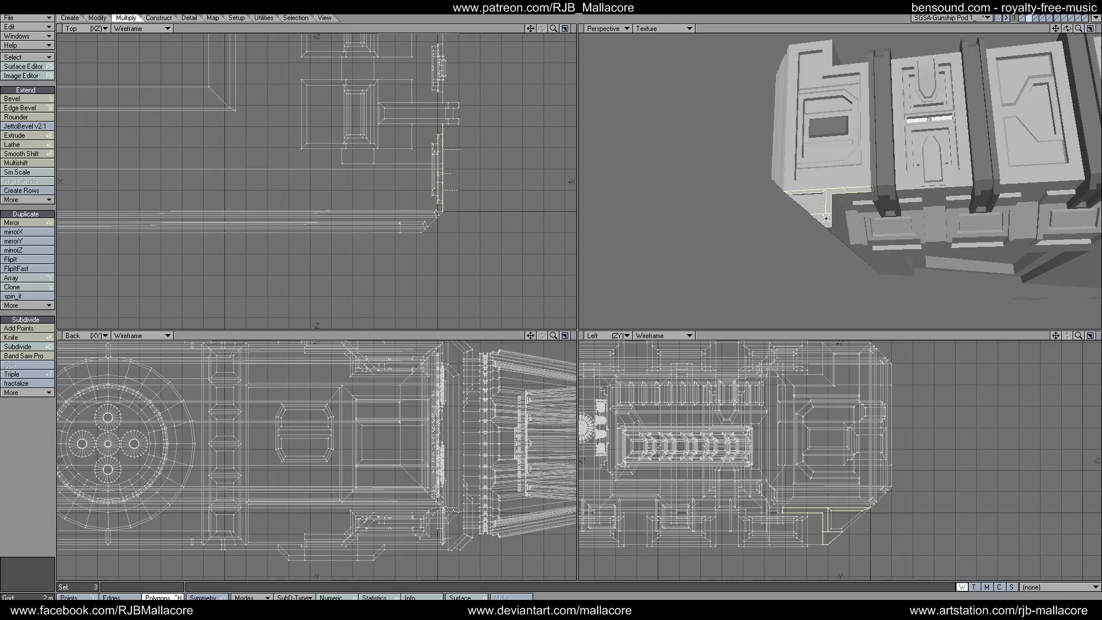
{"action": "left_click", "coordinate": [816, 192]}
{"action": "left_click", "coordinate": [43, 99]}
{"action": "key", "text": "n"}
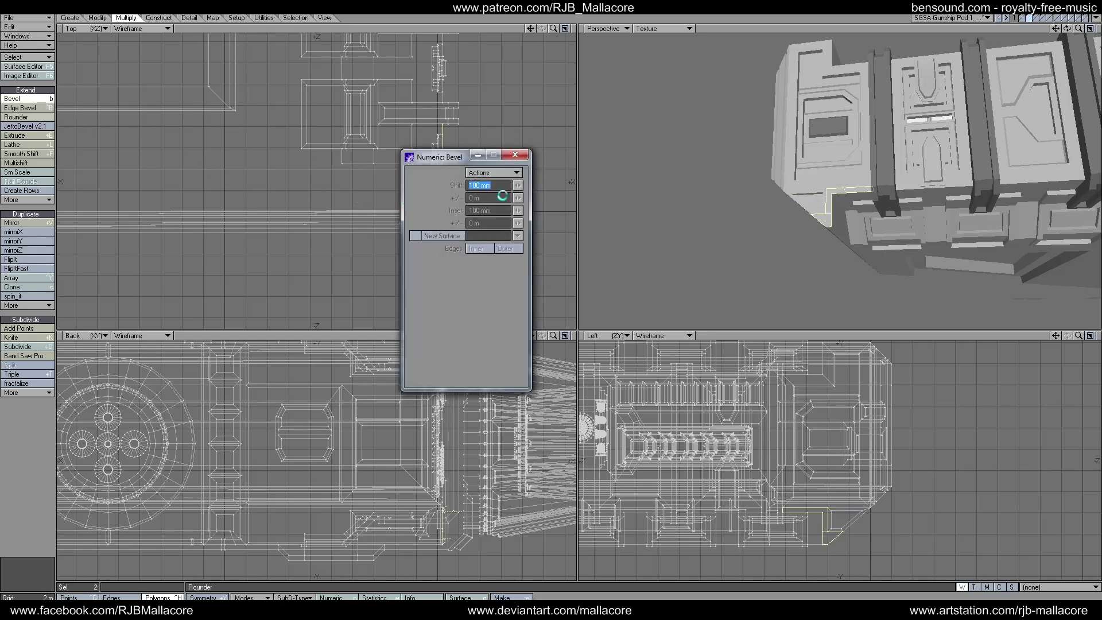
{"action": "key", "text": "space"}
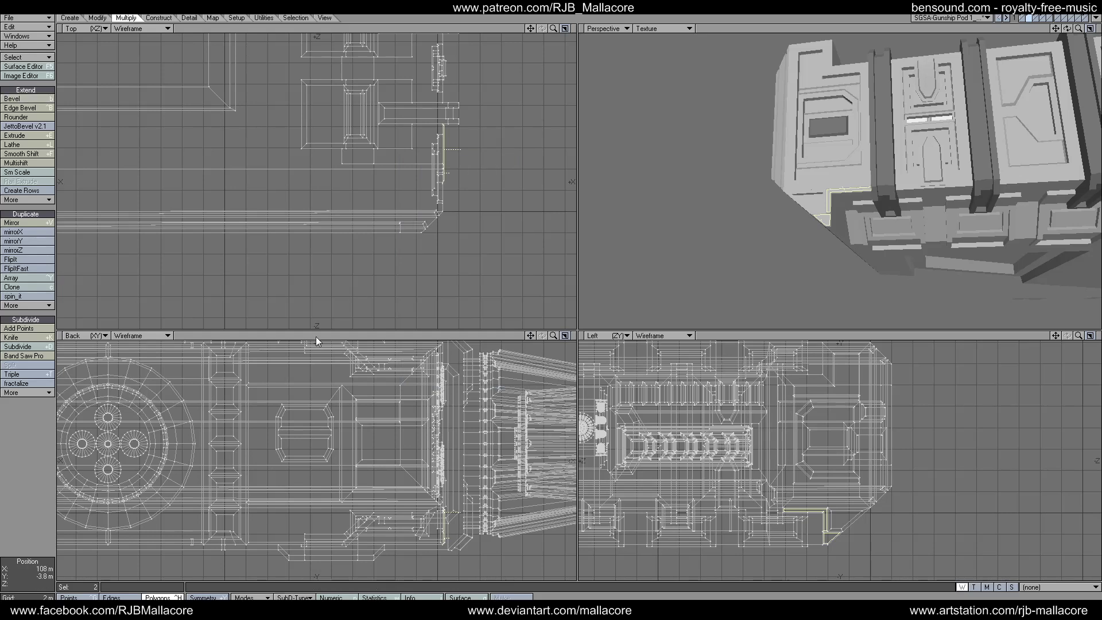
{"action": "left_click", "coordinate": [39, 425]}
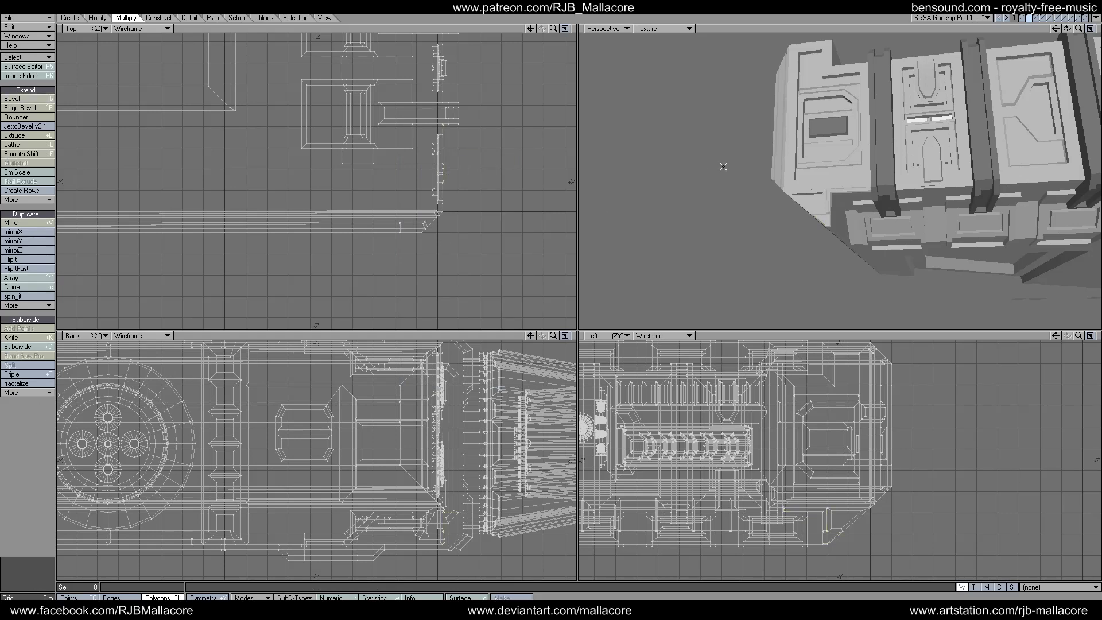
- Select the border polygons framing the notched end panel and the adjacent light-strip panel on the hull side
{"action": "left_click_drag", "start_coordinate": [793, 175], "coordinate": [805, 188]}
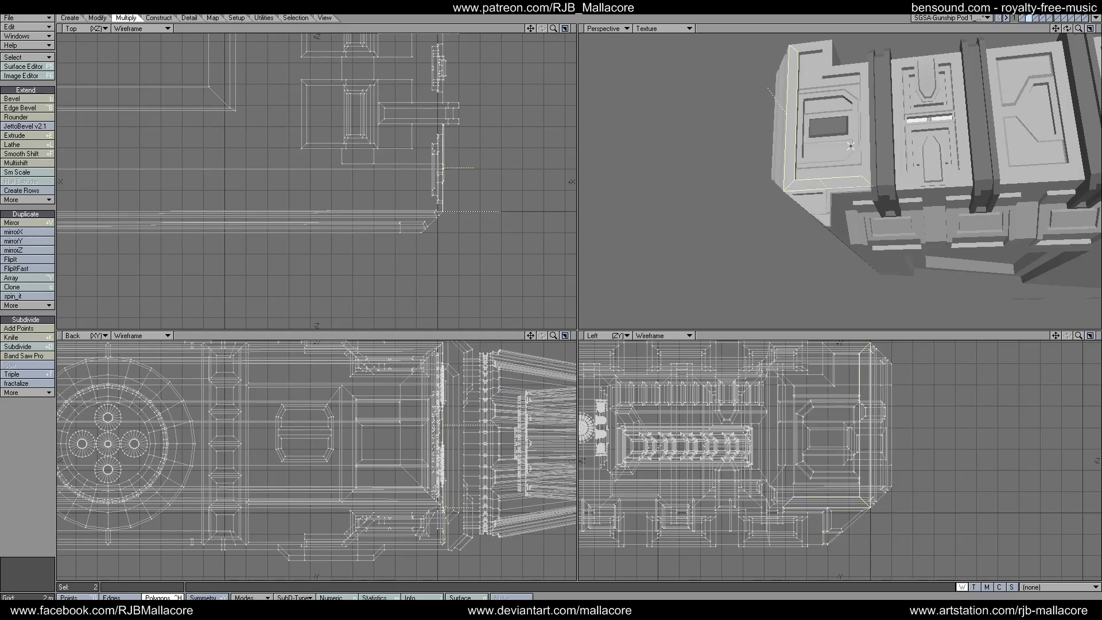
{"action": "left_click", "coordinate": [863, 83]}
{"action": "left_click", "coordinate": [846, 71], "text": "shift"}
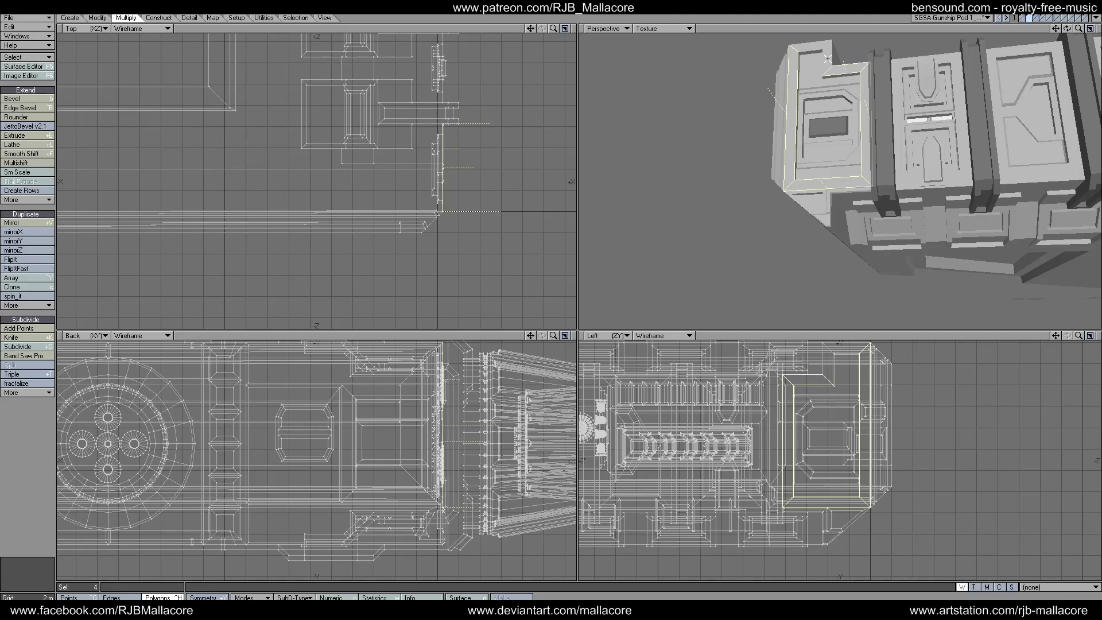
{"action": "left_click", "coordinate": [827, 60], "text": "shift"}
{"action": "left_click", "coordinate": [816, 44], "text": "shift"}
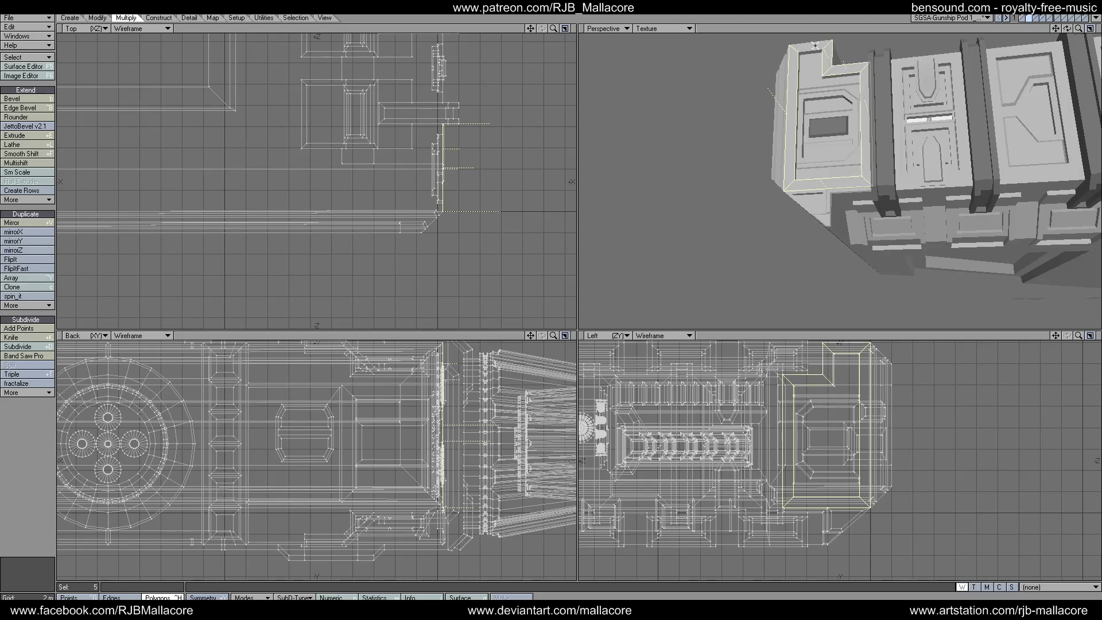
{"action": "left_click", "coordinate": [900, 97], "text": "shift"}
{"action": "left_click", "coordinate": [947, 59], "text": "shift"}
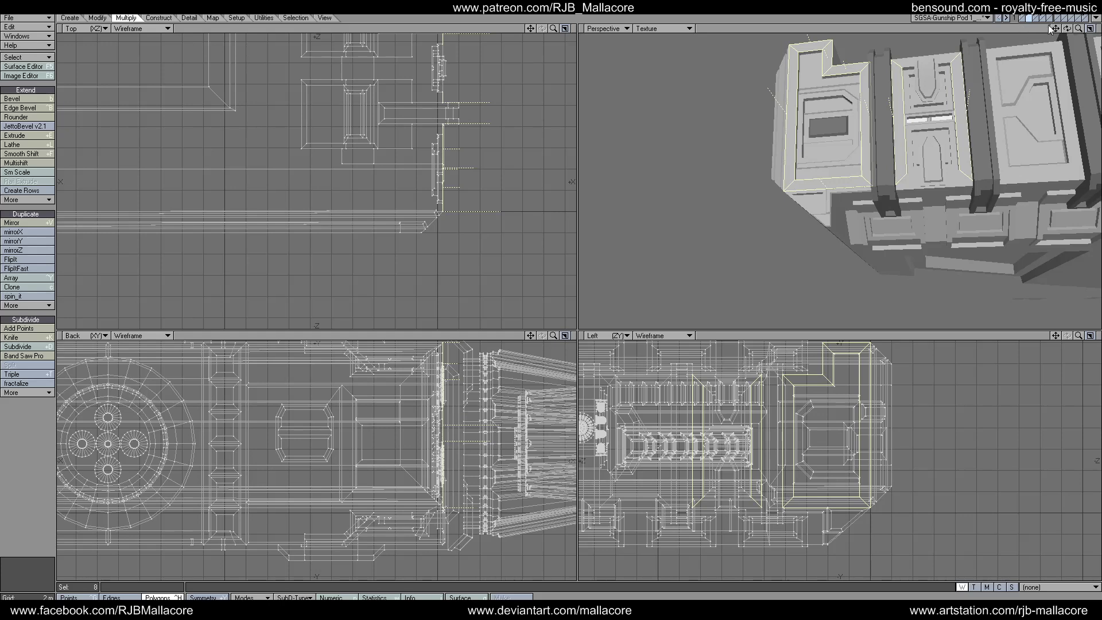
- Add the border polygons framing the remaining panels along the hull side to the selection, including both sides of the narrow segmented panel
{"action": "left_click_drag", "start_coordinate": [1055, 30], "coordinate": [918, 110]}
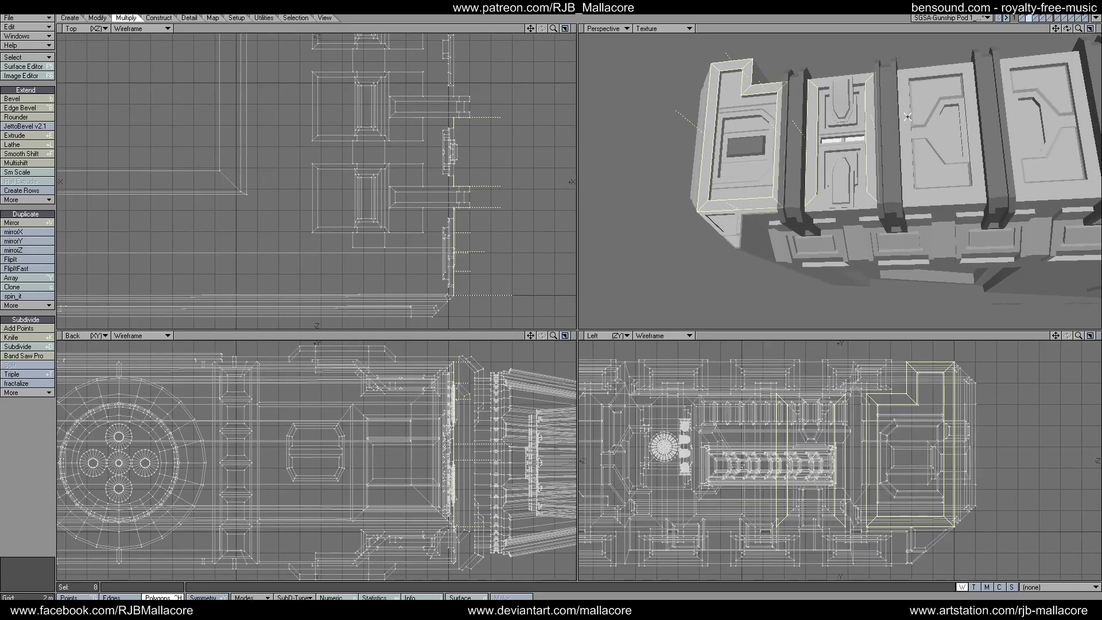
{"action": "left_click", "coordinate": [908, 116]}
{"action": "left_click", "coordinate": [986, 113]}
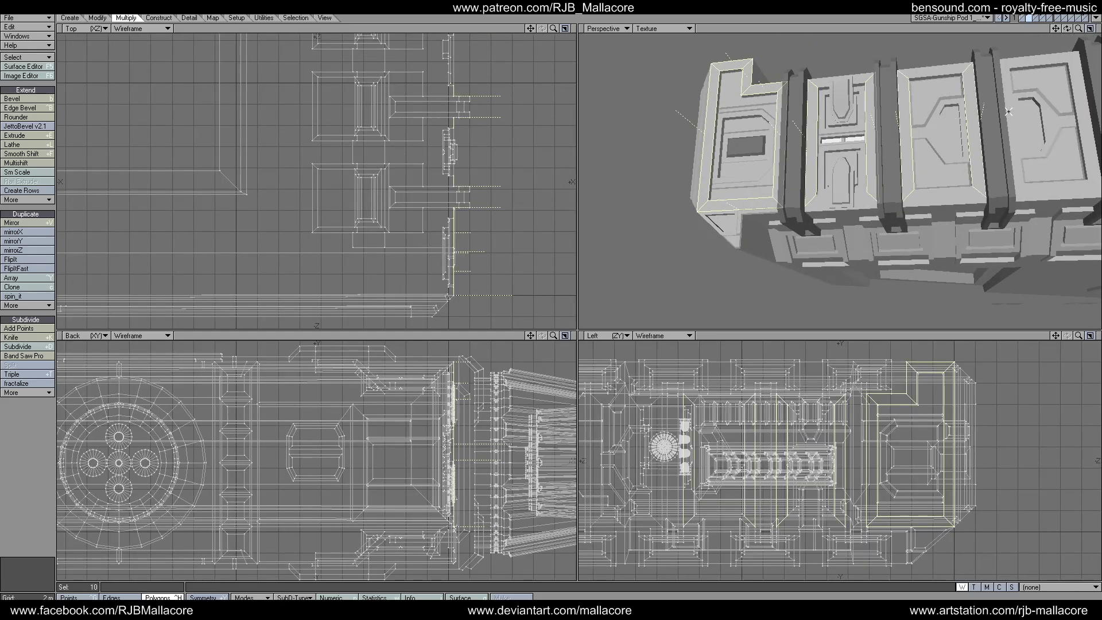
{"action": "left_click", "coordinate": [1008, 111]}
{"action": "left_click", "coordinate": [1072, 95]}
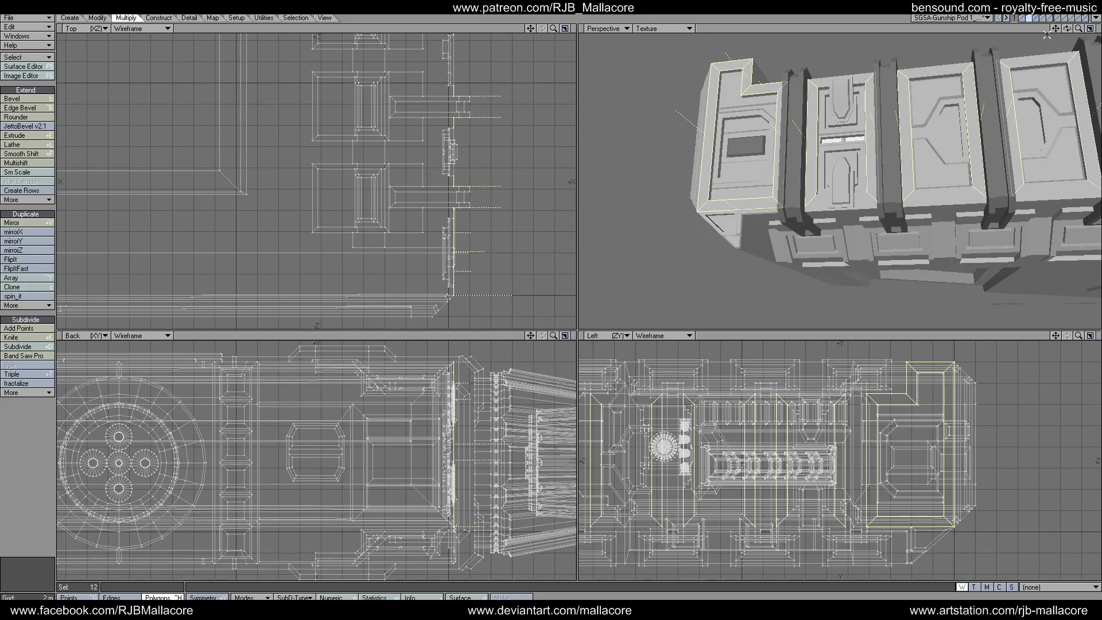
{"action": "left_click_drag", "start_coordinate": [1057, 29], "coordinate": [920, 123]}
{"action": "left_click", "coordinate": [919, 123]}
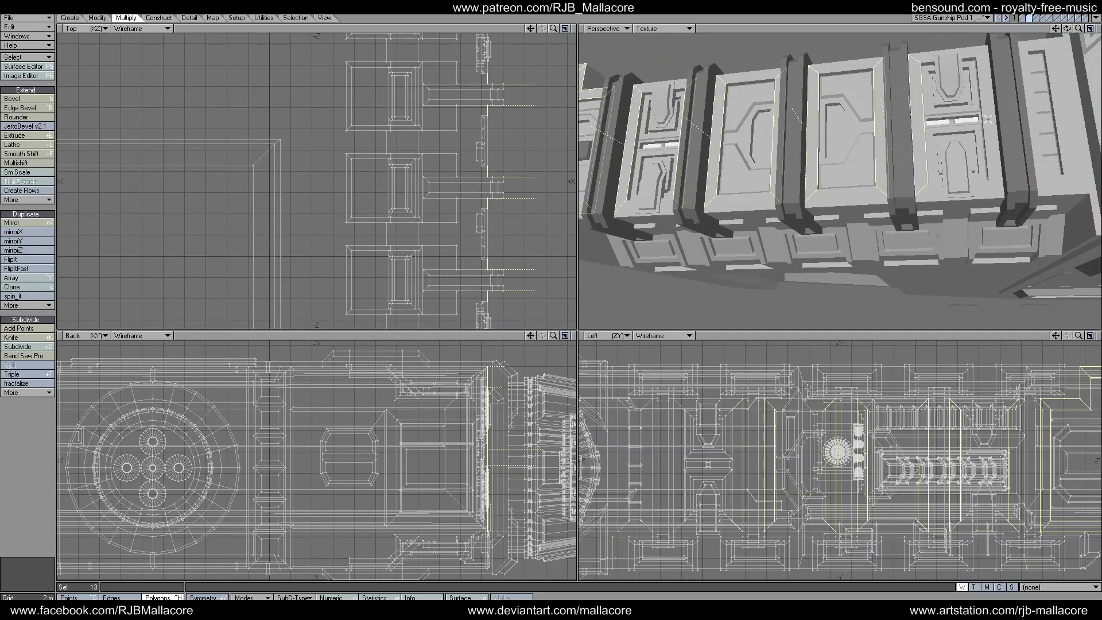
{"action": "left_click", "coordinate": [987, 118]}
{"action": "left_click", "coordinate": [1065, 108]}
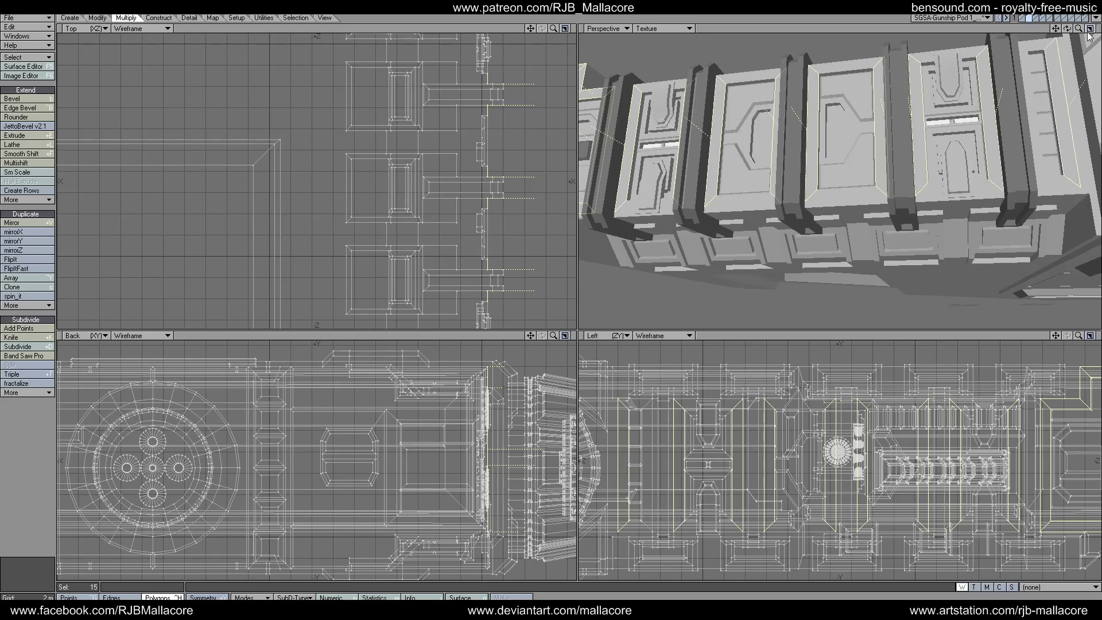
{"action": "left_click_drag", "start_coordinate": [1067, 28], "coordinate": [1053, 32]}
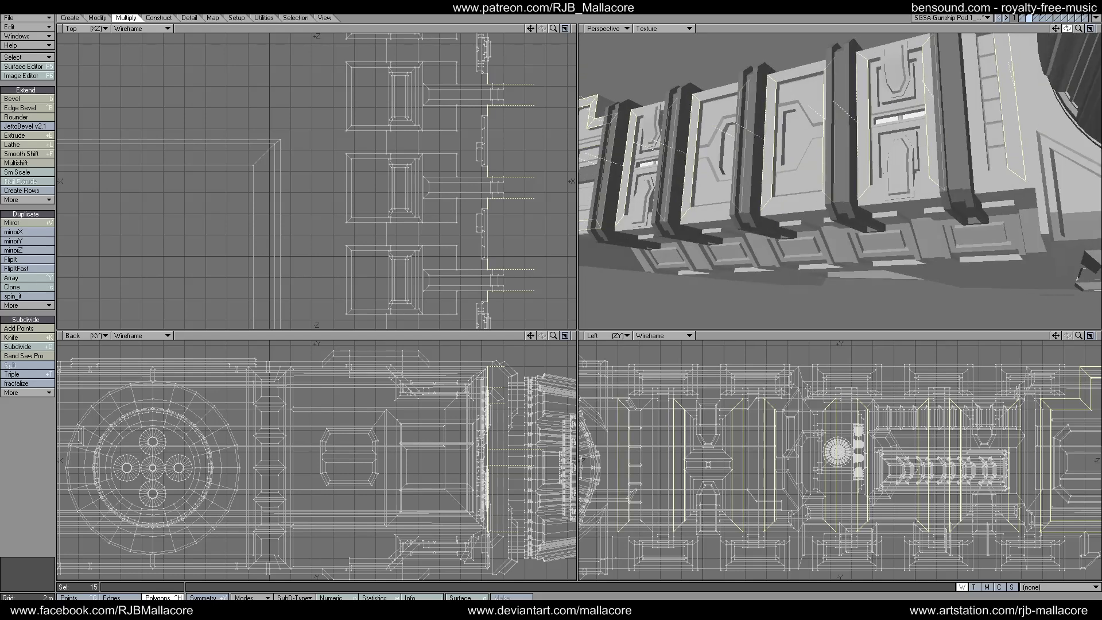
{"action": "left_click", "coordinate": [975, 111]}
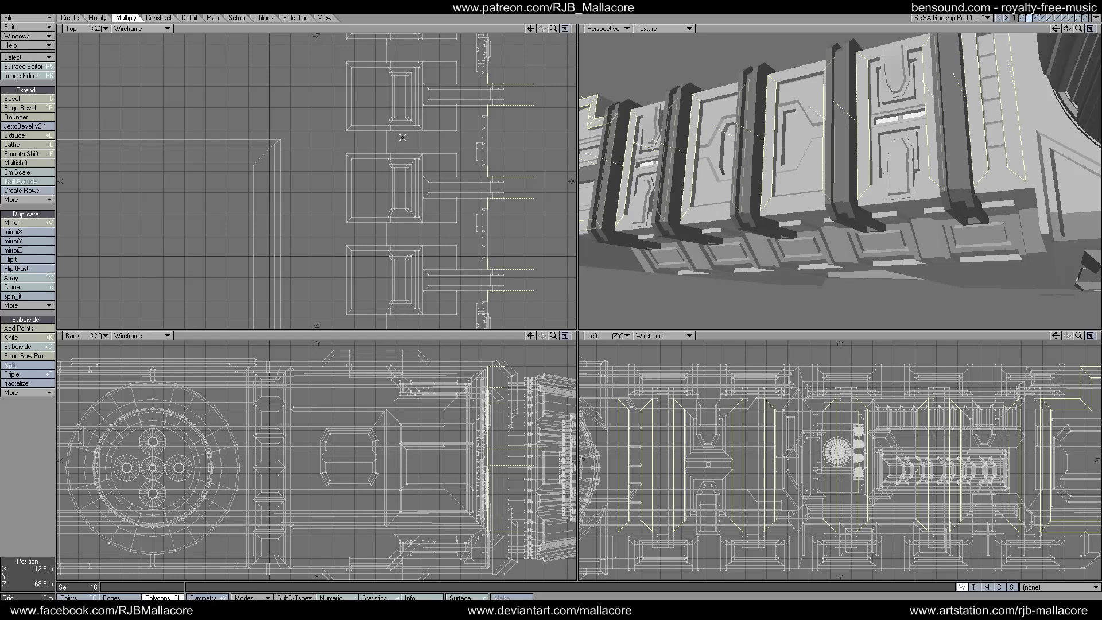
- Bevel the selected panel border polygons with a 100 mm shift and 100 mm inset, and deselect them
{"action": "left_click", "coordinate": [23, 99]}
{"action": "key", "text": "n"}
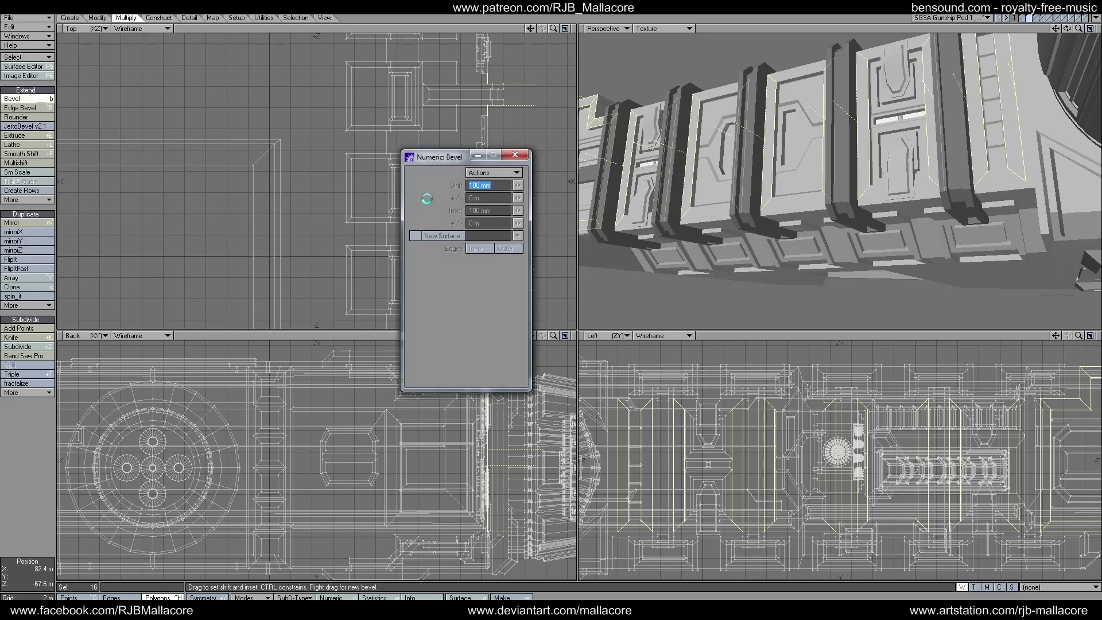
{"action": "left_click", "coordinate": [521, 158]}
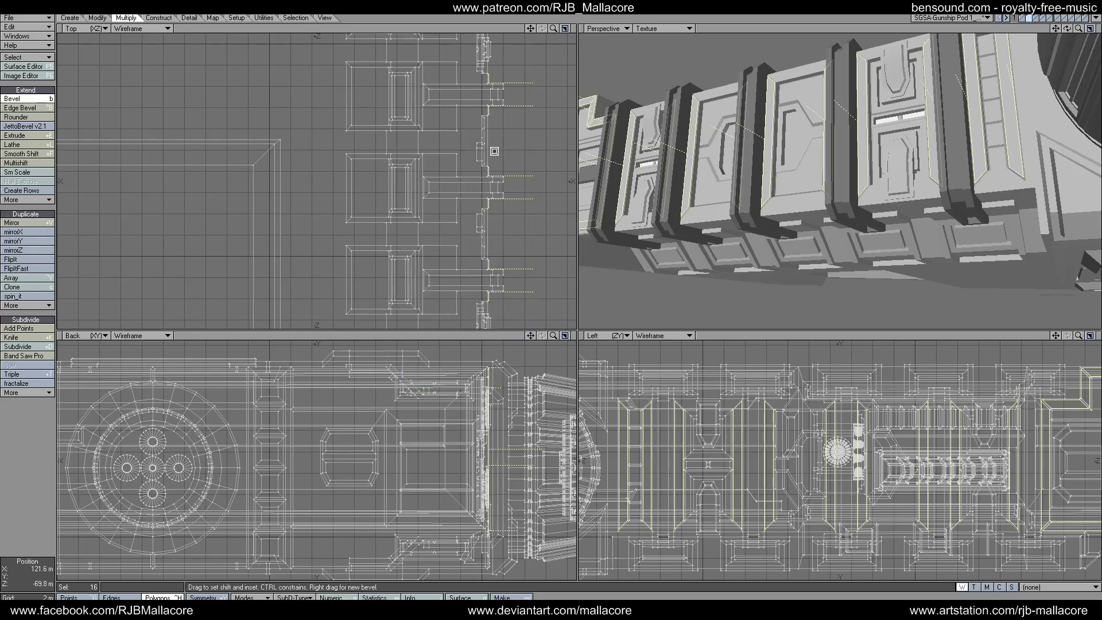
{"action": "key", "text": "space"}
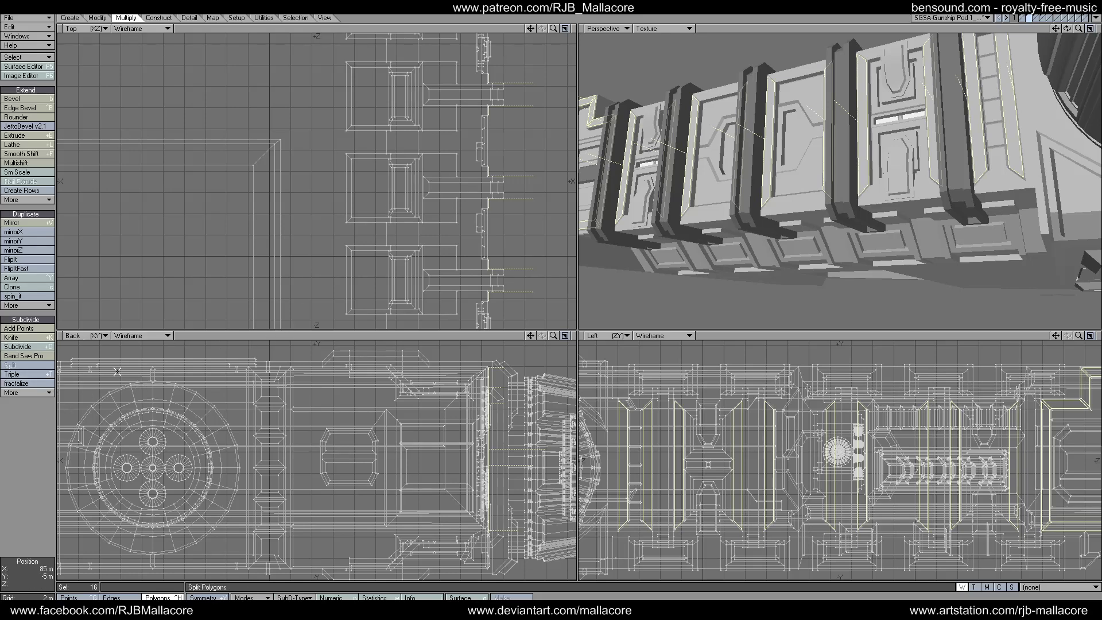
{"action": "left_click", "coordinate": [48, 424]}
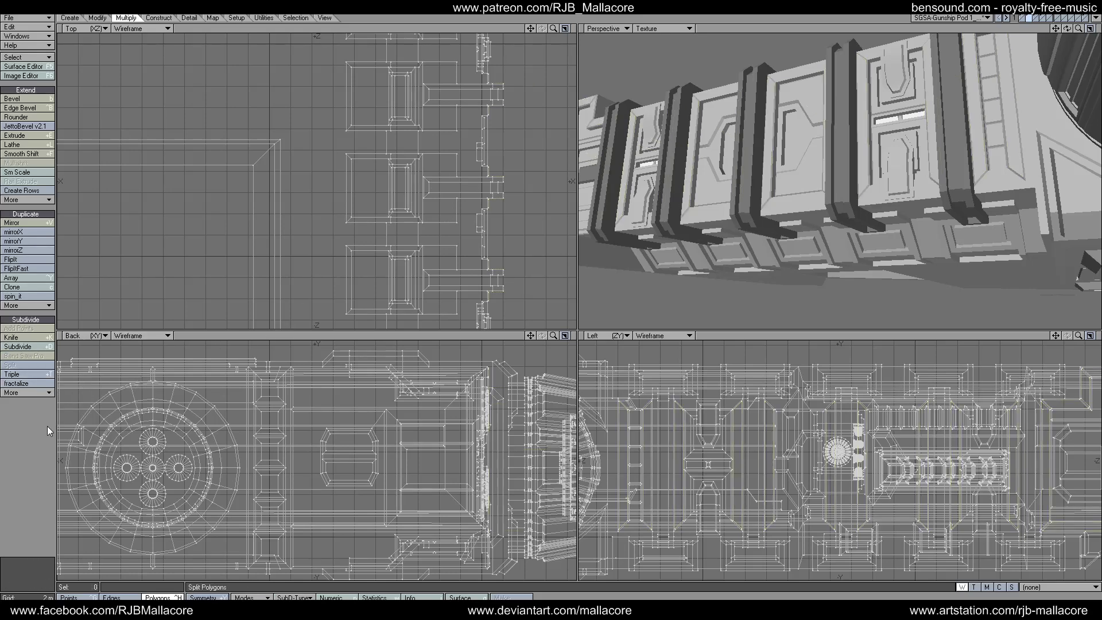
- Inset the upper and lower border polygons of the narrow segmented panel by 200 mm using Multishift with a 0 m shift
{"action": "left_click_drag", "start_coordinate": [1067, 29], "coordinate": [971, 106]}
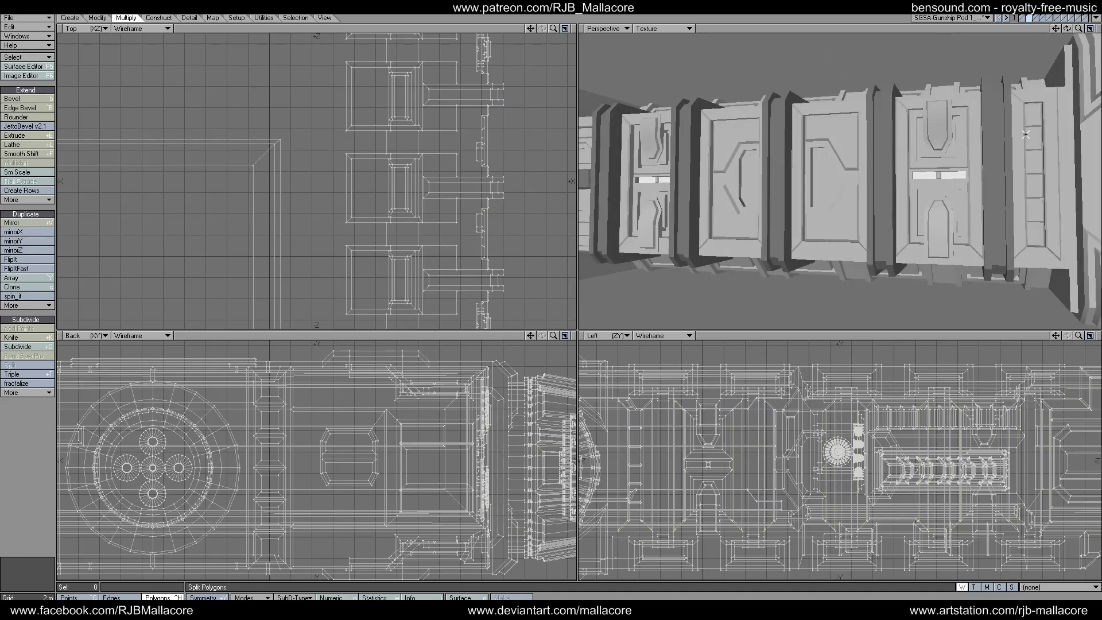
{"action": "left_click_drag", "start_coordinate": [1059, 29], "coordinate": [961, 13]}
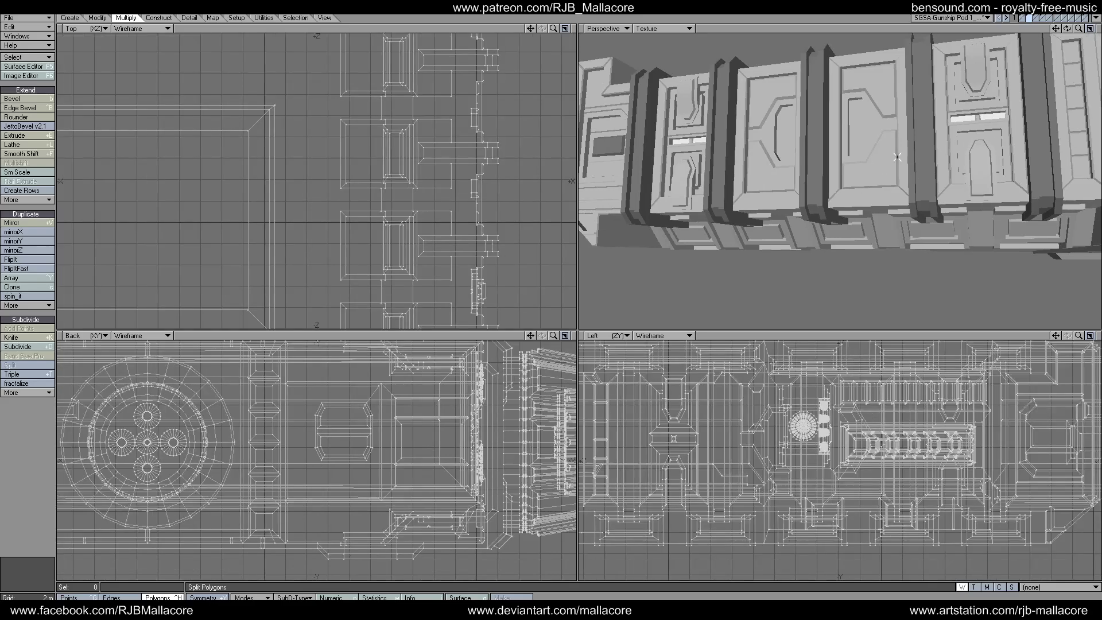
{"action": "left_click_drag", "start_coordinate": [1056, 29], "coordinate": [1014, 46]}
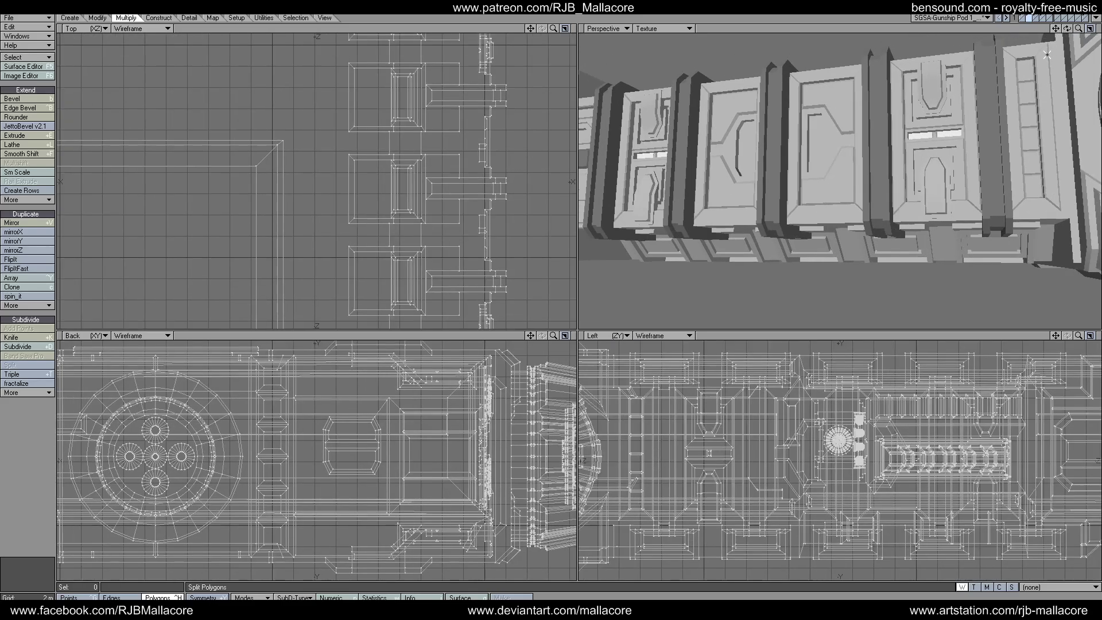
{"action": "left_click", "coordinate": [1030, 51]}
{"action": "left_click", "coordinate": [1031, 207]}
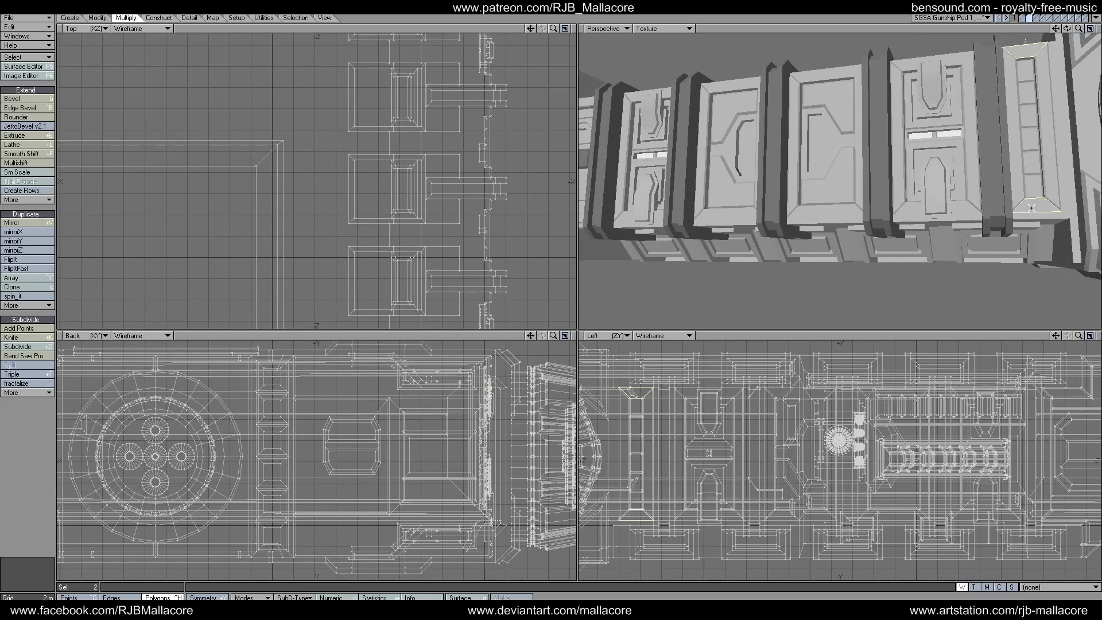
{"action": "left_click", "coordinate": [817, 78]}
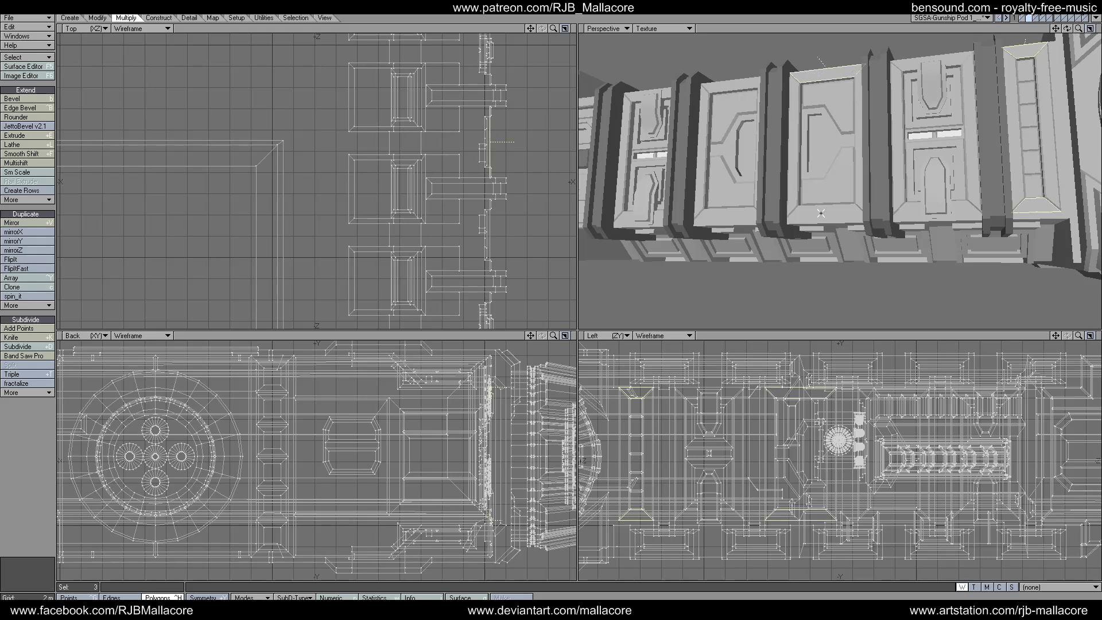
{"action": "left_click", "coordinate": [825, 76]}
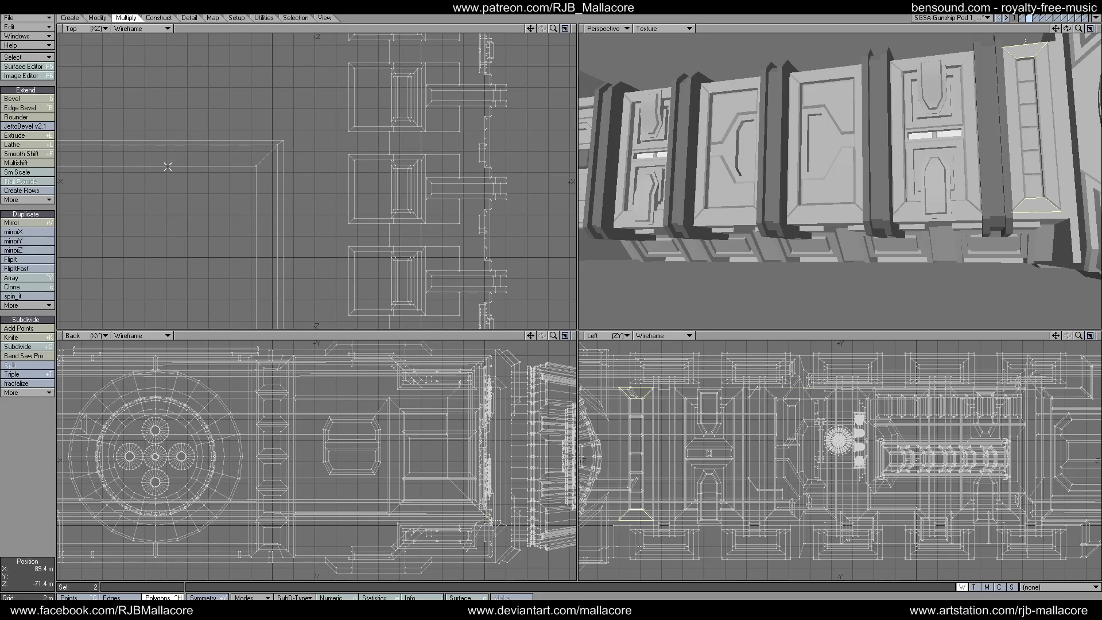
{"action": "left_click", "coordinate": [27, 164]}
{"action": "key", "text": "n"}
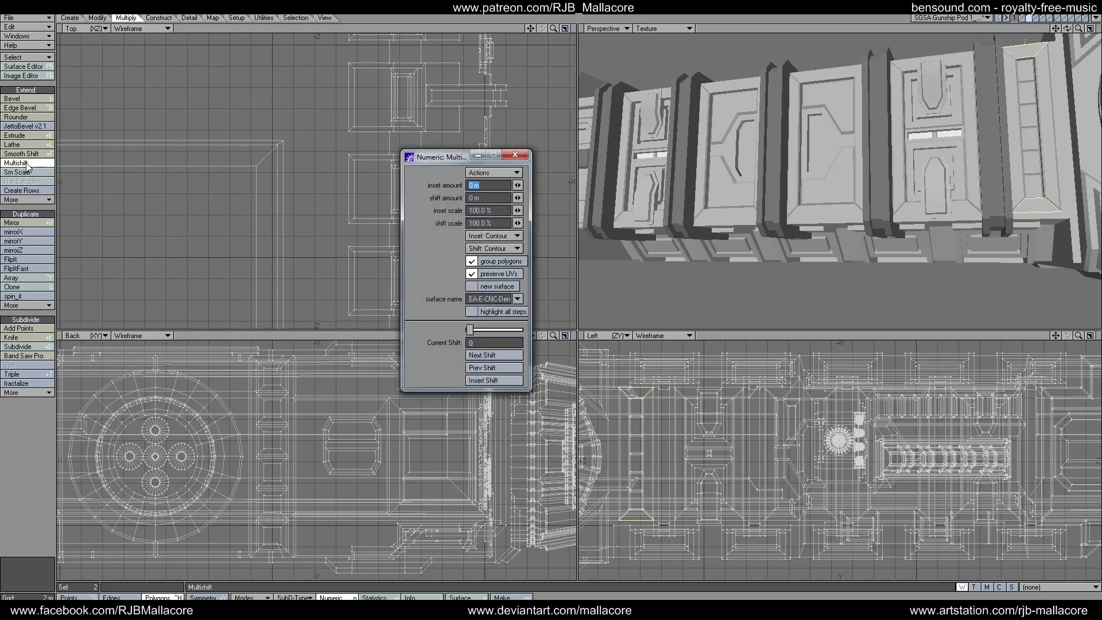
{"action": "key", "text": "BackSpace"}
{"action": "key", "text": "Tab"}
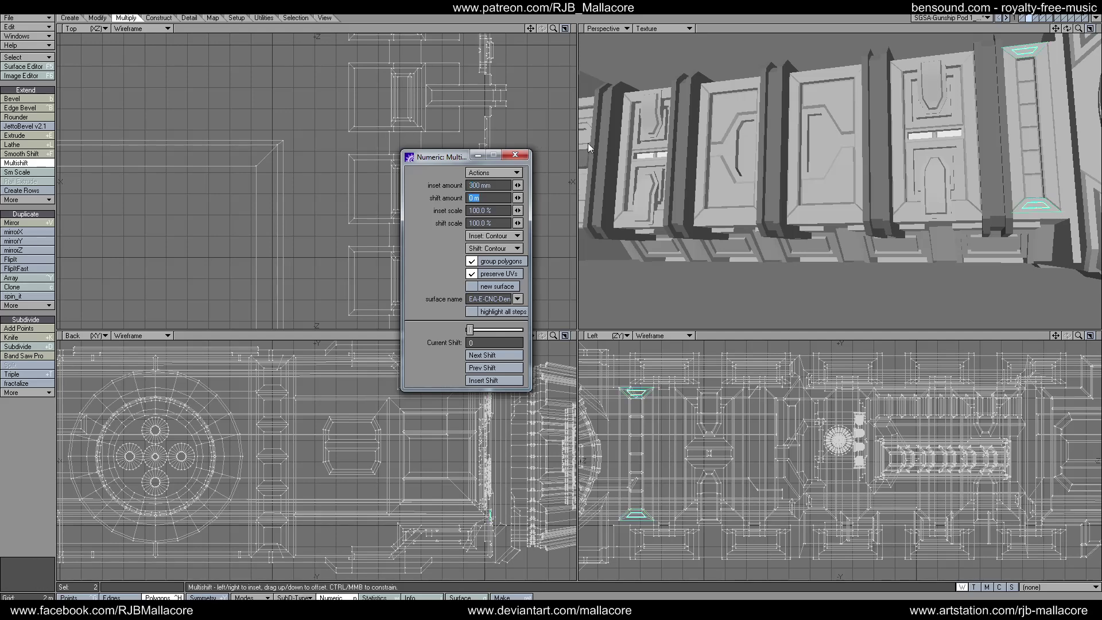
{"action": "left_click", "coordinate": [471, 186]}
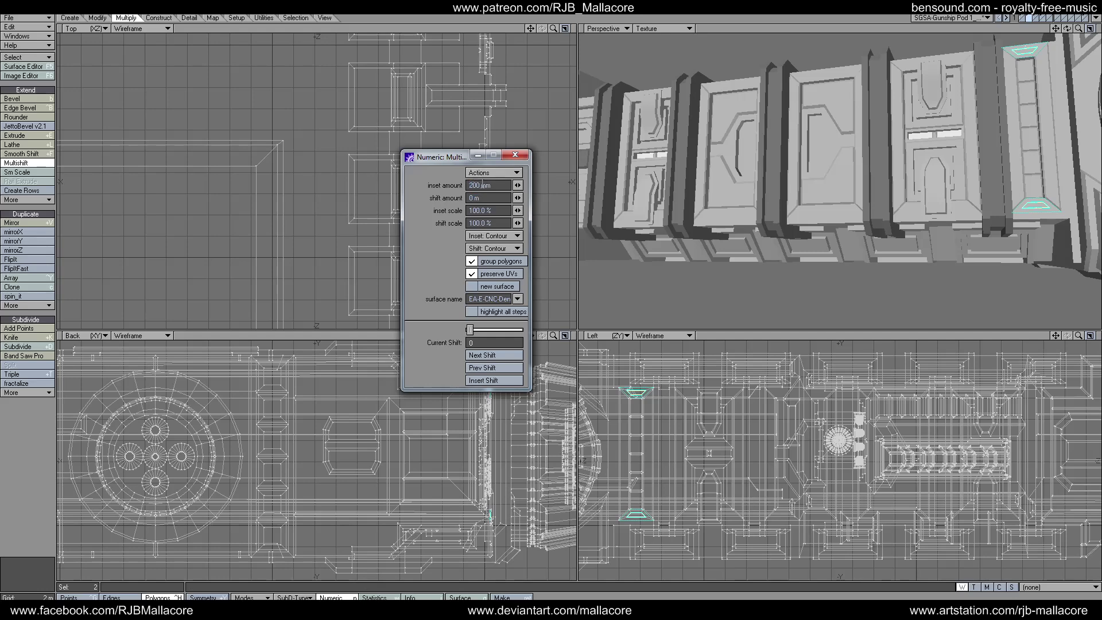
{"action": "key", "text": "Tab"}
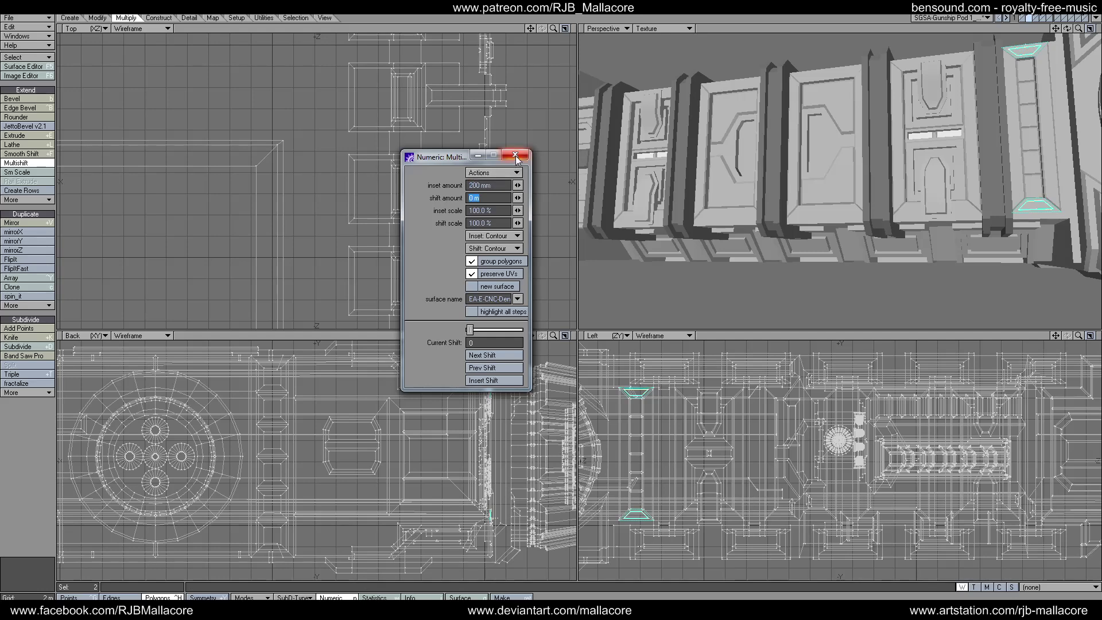
{"action": "left_click", "coordinate": [515, 156]}
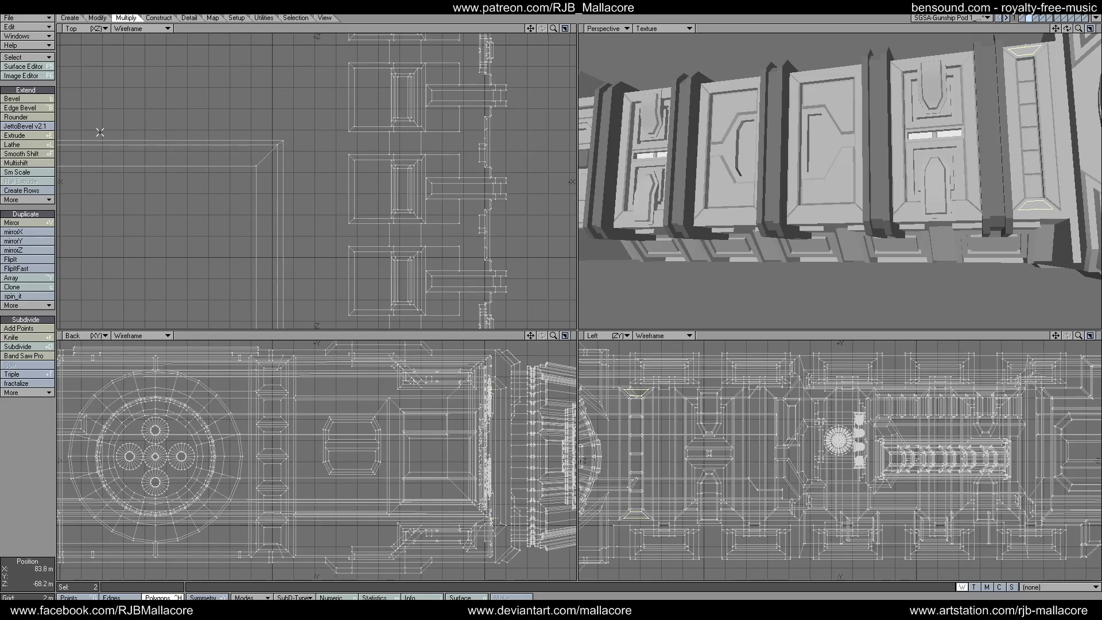
- Recess the inset end polygons of the narrow segmented panel with a -200 mm Multishift and 0 m inset, and deselect them
{"action": "left_click", "coordinate": [30, 163]}
{"action": "key", "text": "n"}
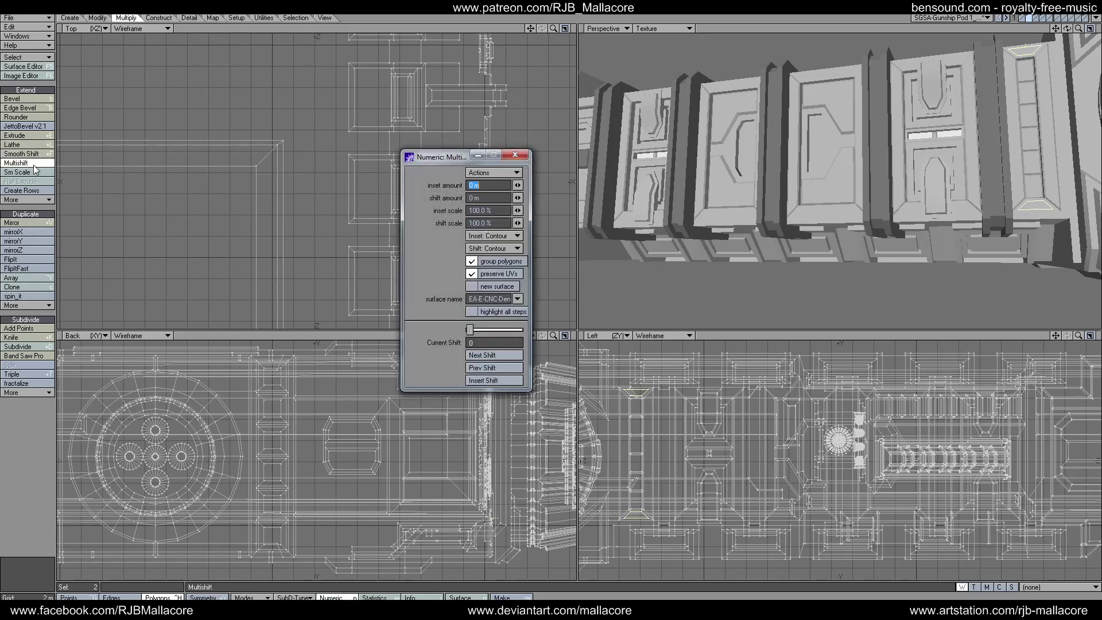
{"action": "key", "text": "Tab"}
{"action": "type", "text": "-.2"}
{"action": "key", "text": "Tab"}
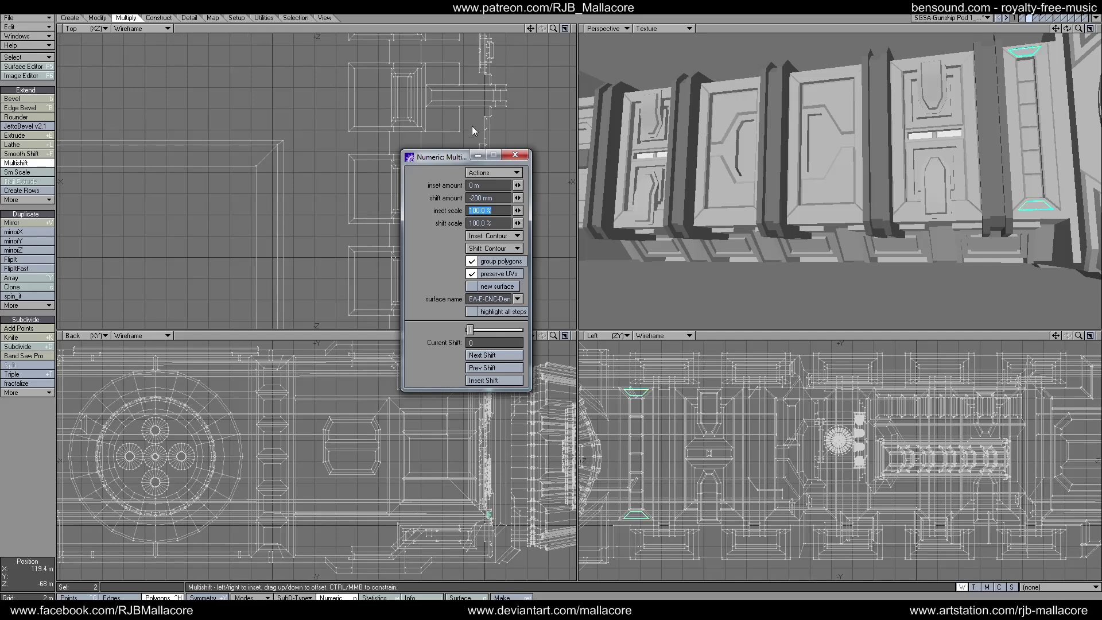
{"action": "left_click", "coordinate": [513, 156]}
{"action": "key", "text": "space"}
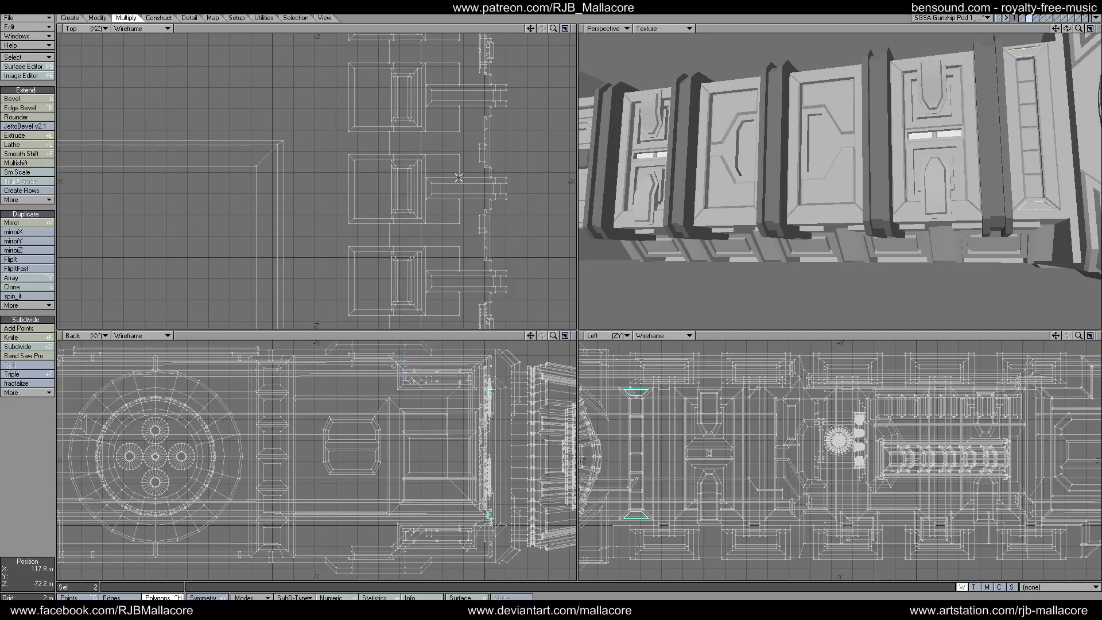
{"action": "left_click", "coordinate": [37, 417]}
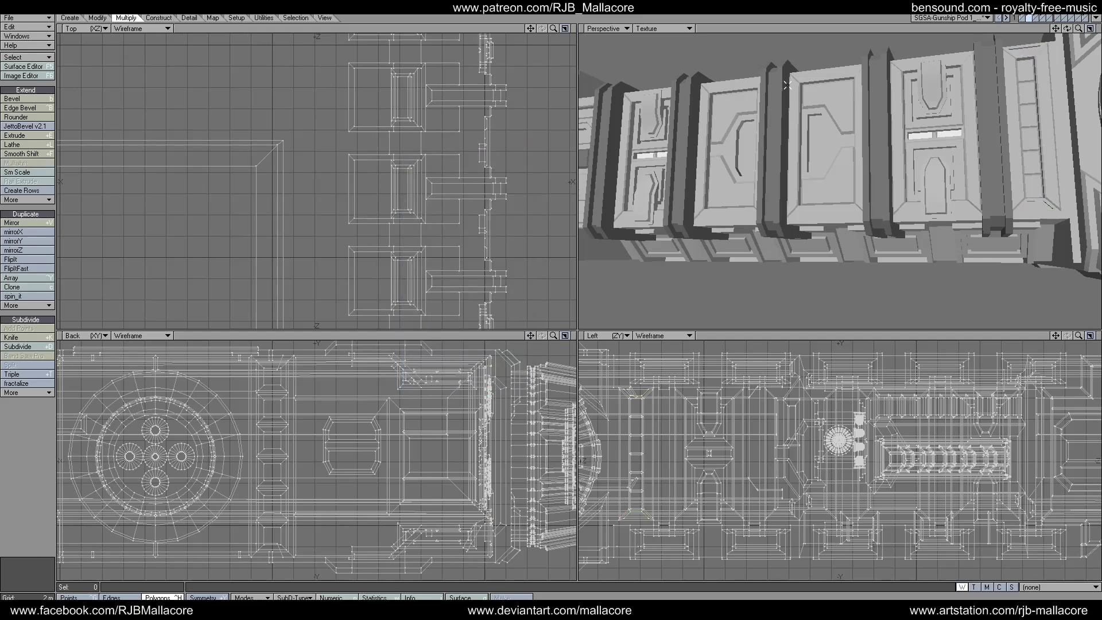
- Inset the upper and lower border polygons of the two middle angular-groove panels by 200 mm using Multishift with a 0 m shift
{"action": "left_click", "coordinate": [827, 72]}
{"action": "left_click", "coordinate": [753, 80]}
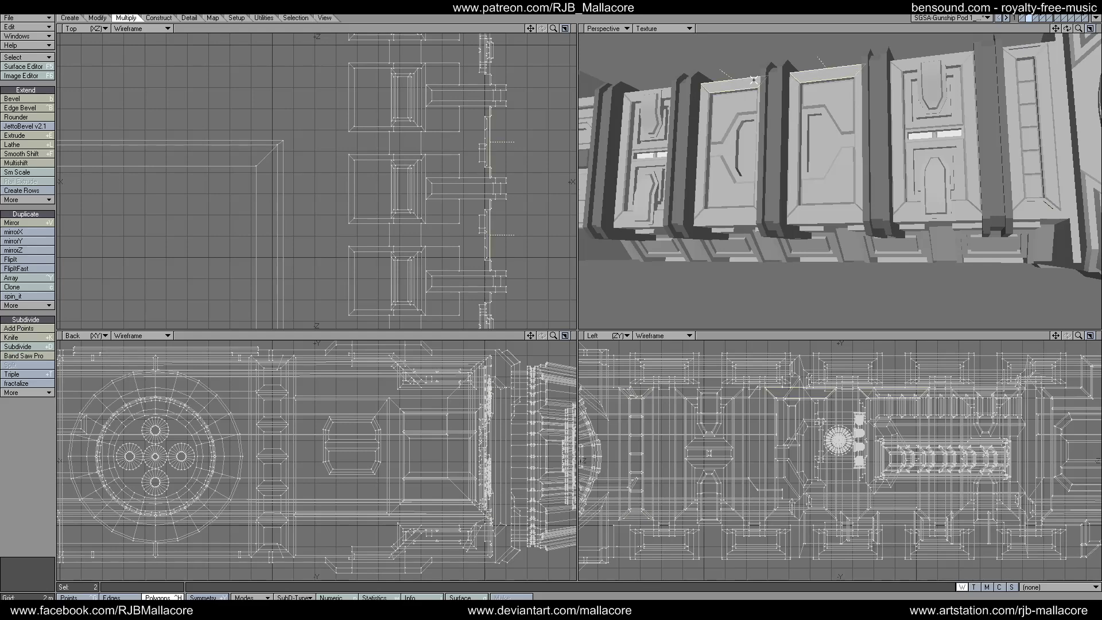
{"action": "left_click", "coordinate": [718, 216]}
{"action": "left_click", "coordinate": [807, 214]}
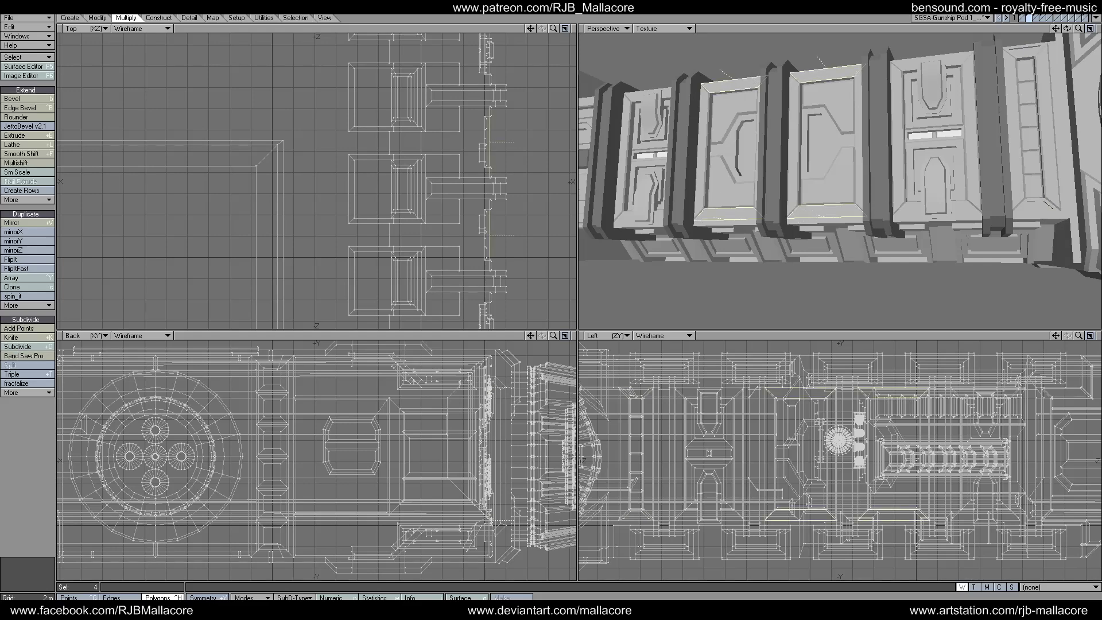
{"action": "left_click_drag", "start_coordinate": [1057, 29], "coordinate": [1099, 30]}
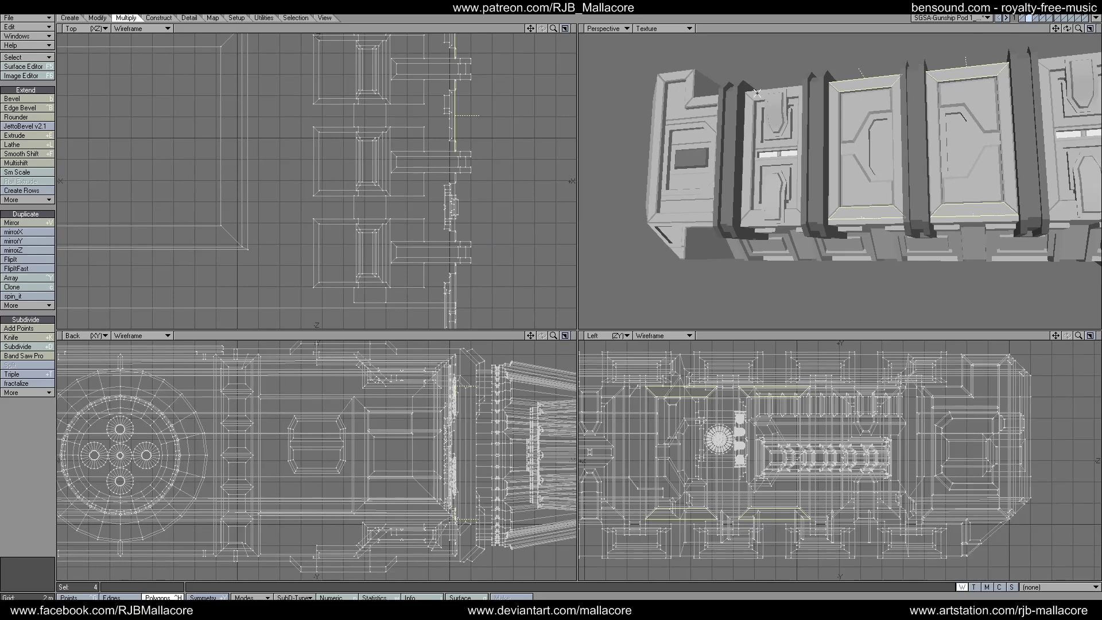
{"action": "left_click", "coordinate": [36, 163]}
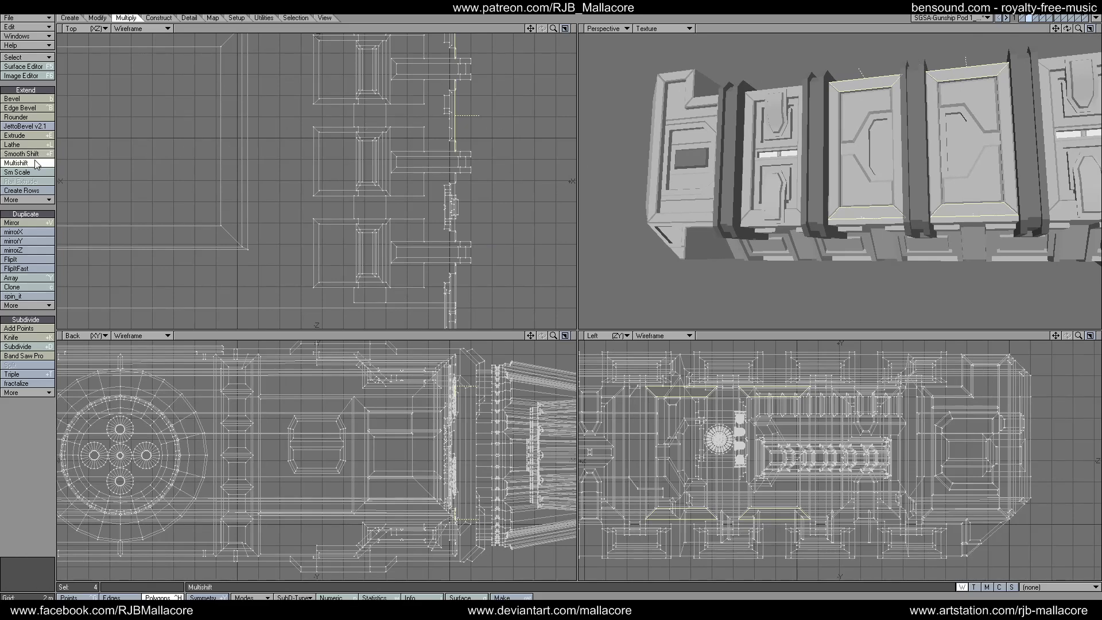
{"action": "type", "text": "n.2"}
{"action": "key", "text": "Tab"}
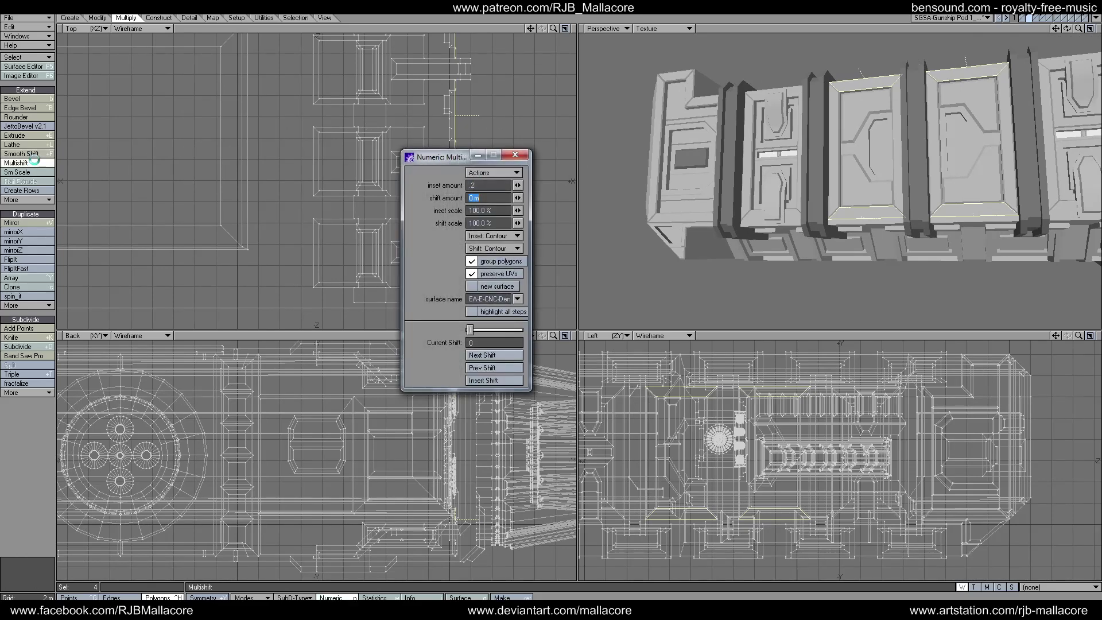
{"action": "left_click", "coordinate": [509, 156]}
{"action": "key", "text": "space"}
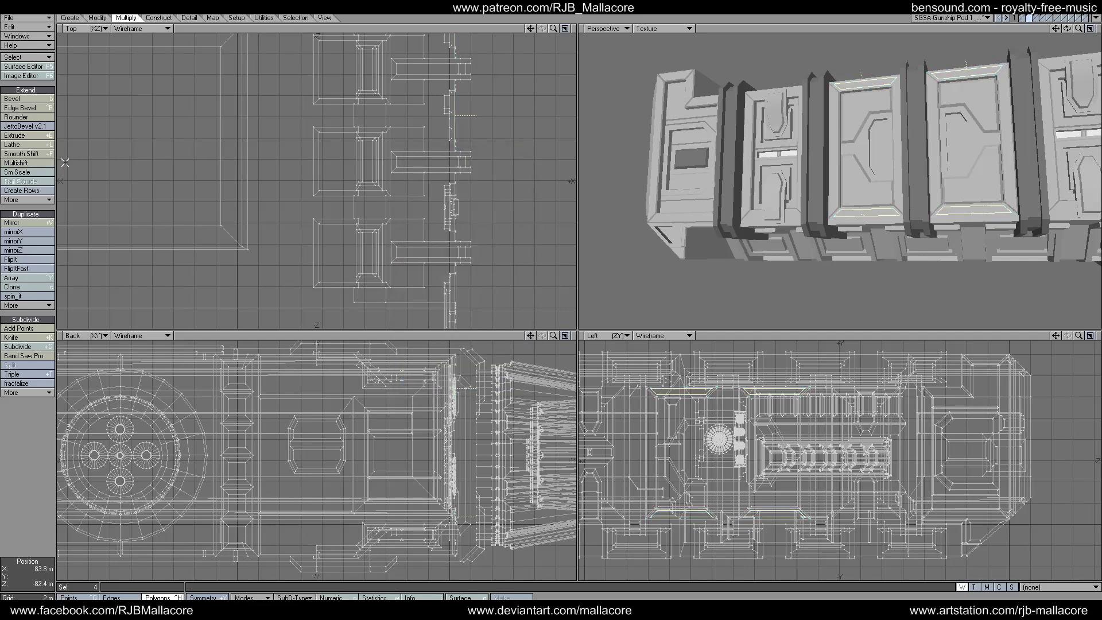
- Recess the four inset border polygons of the two middle panels with a second Multishift using a -200 mm shift and 0 m inset
{"action": "left_click", "coordinate": [40, 167]}
{"action": "key", "text": "n"}
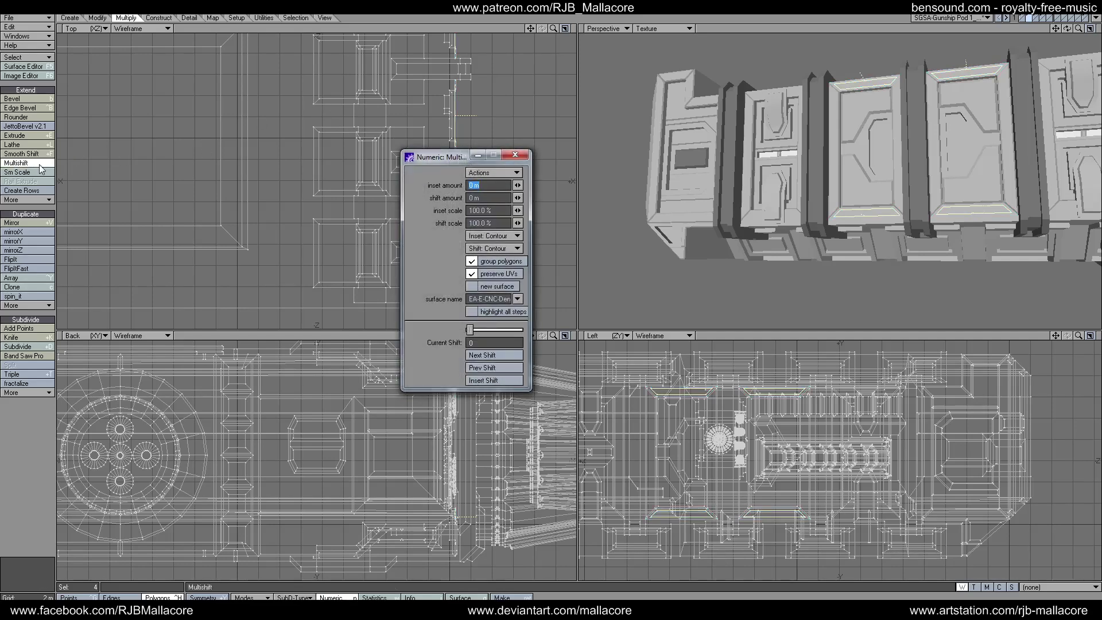
{"action": "key", "text": "Tab"}
{"action": "type", "text": "-.2"}
{"action": "key", "text": "Tab"}
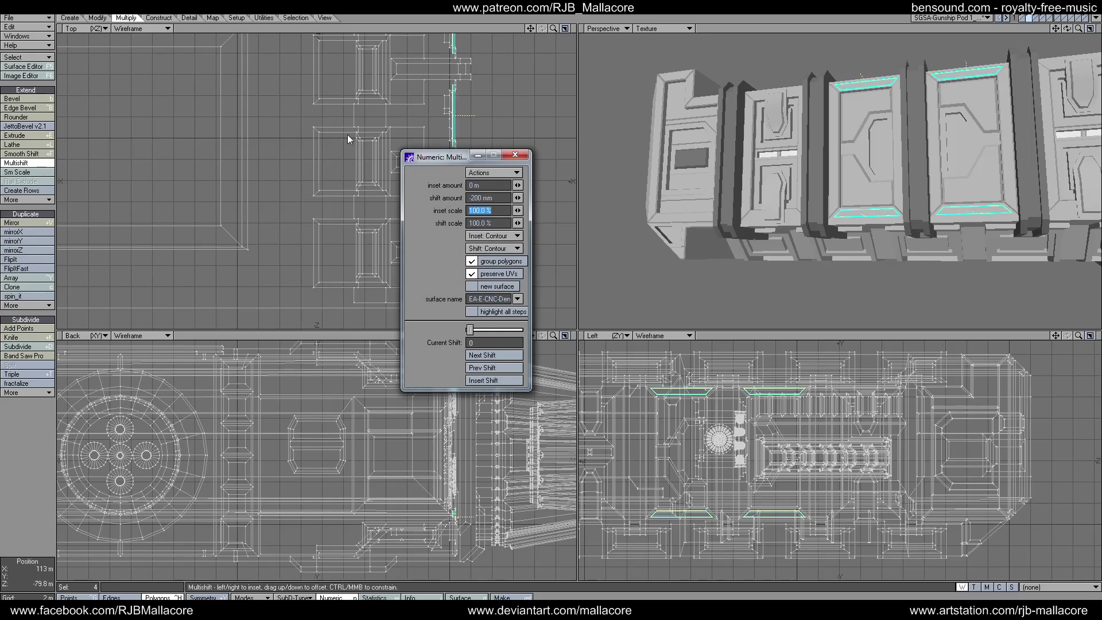
{"action": "left_click", "coordinate": [515, 155]}
{"action": "key", "text": "space"}
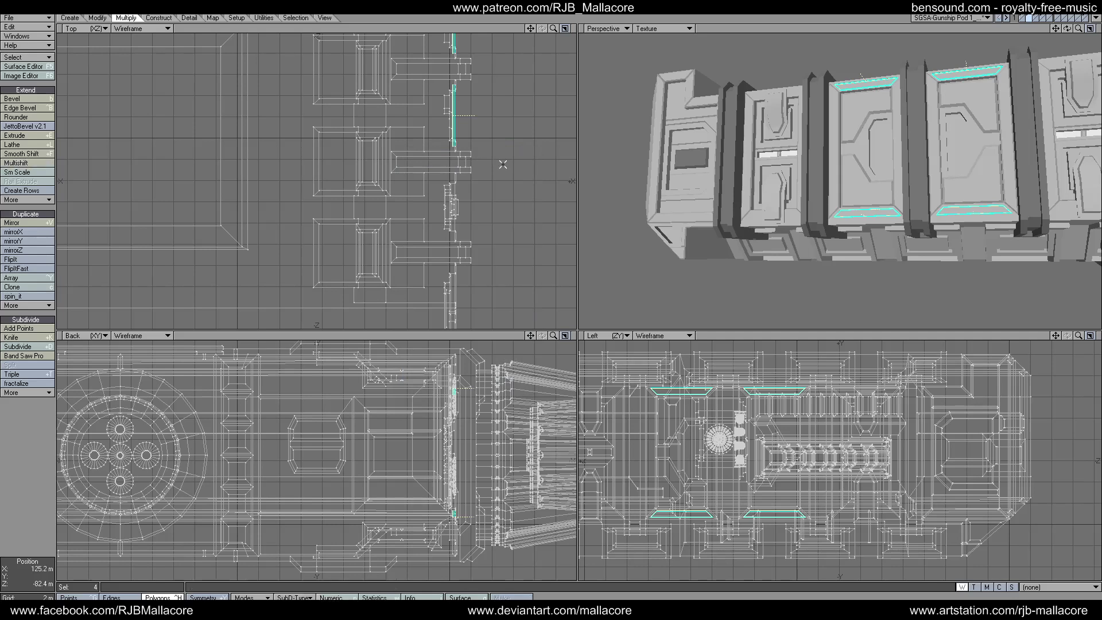
- Bevel the tapered end polygons of the four raised boxes on the two light-strip panels with a 100 mm shift and 100 mm inset
{"action": "left_click", "coordinate": [30, 425]}
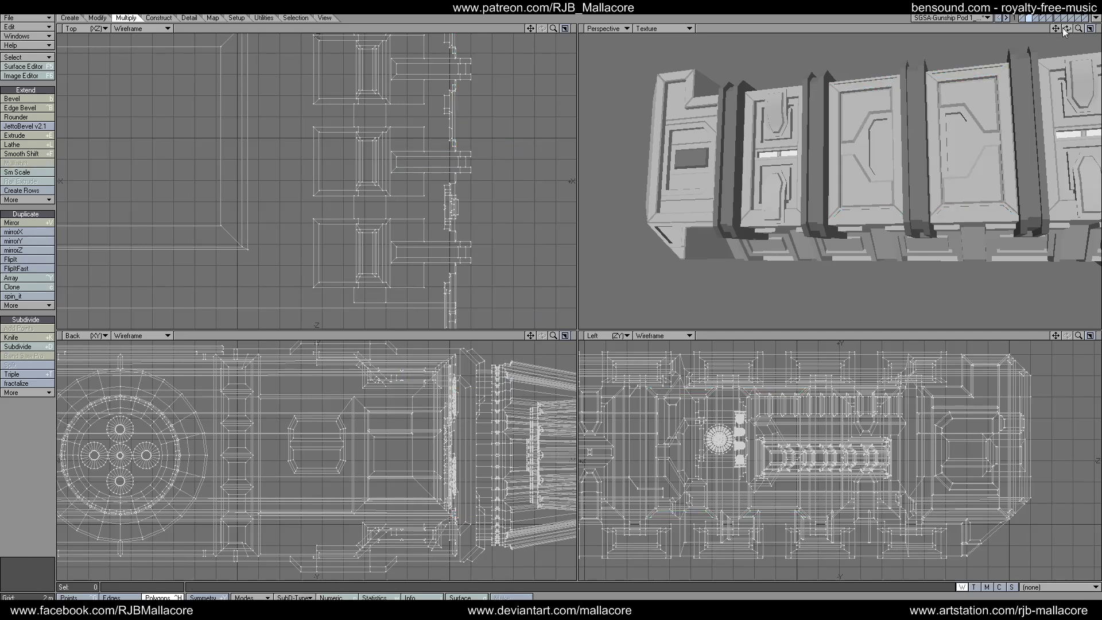
{"action": "mouse_move", "coordinate": [1062, 27]}
{"action": "left_mouse_down"}
{"action": "mouse_move", "coordinate": [1058, 46]}
{"action": "mouse_move", "coordinate": [1044, 35]}
{"action": "left_mouse_up"}
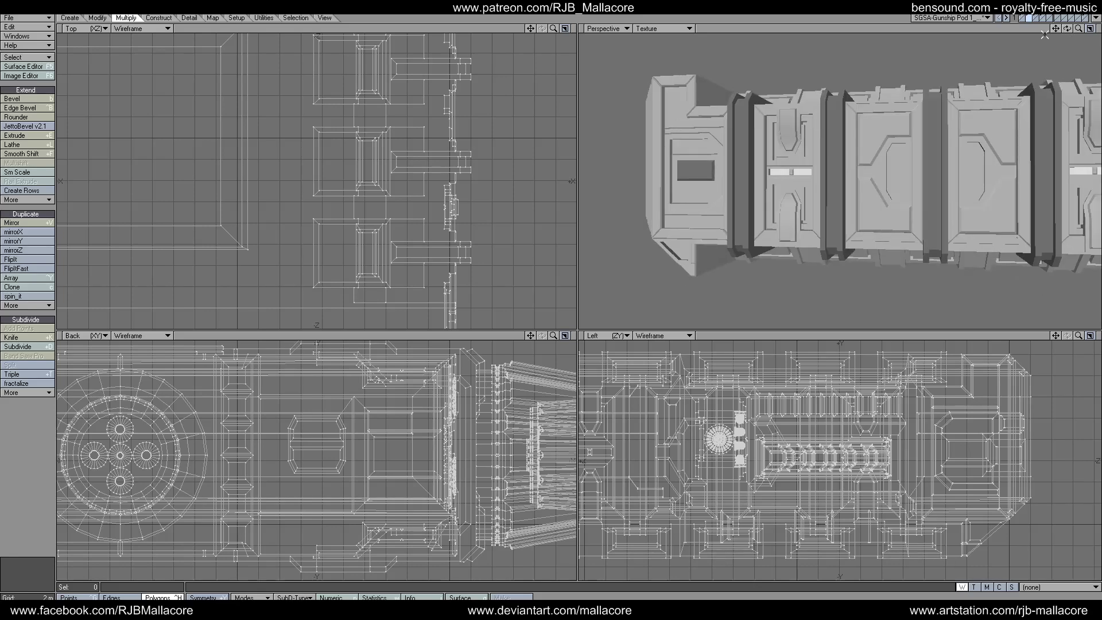
{"action": "left_click", "coordinate": [789, 125]}
{"action": "key", "text": "Delete"}
{"action": "left_click", "coordinate": [788, 142]}
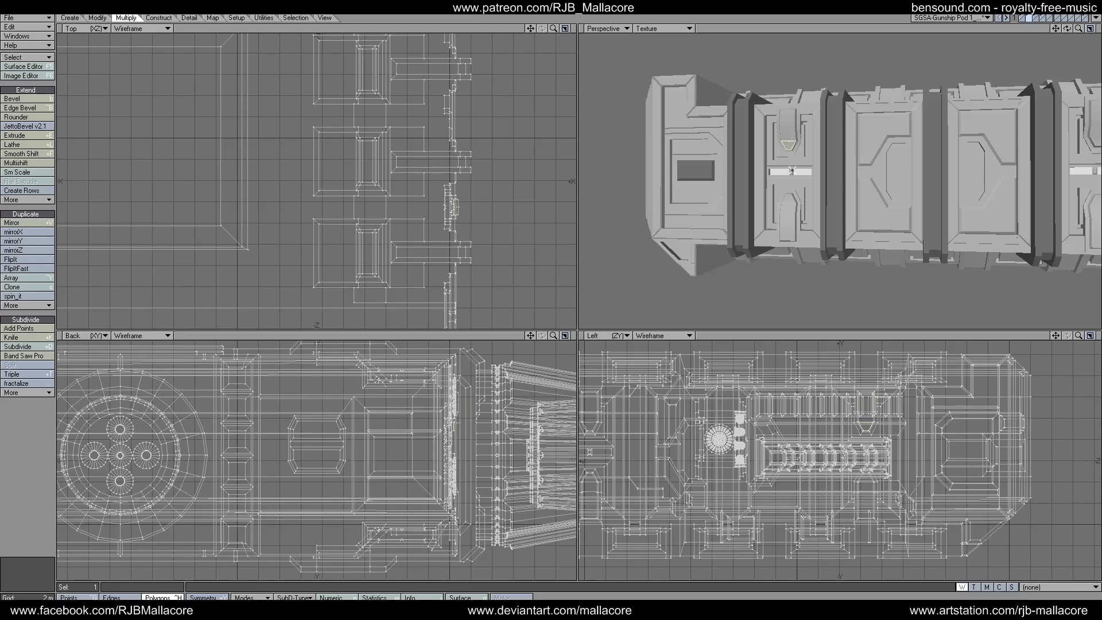
{"action": "left_click", "coordinate": [790, 199]}
{"action": "left_click_drag", "start_coordinate": [1055, 28], "coordinate": [979, 120]}
{"action": "key", "text": "g"}
{"action": "left_click", "coordinate": [977, 123]}
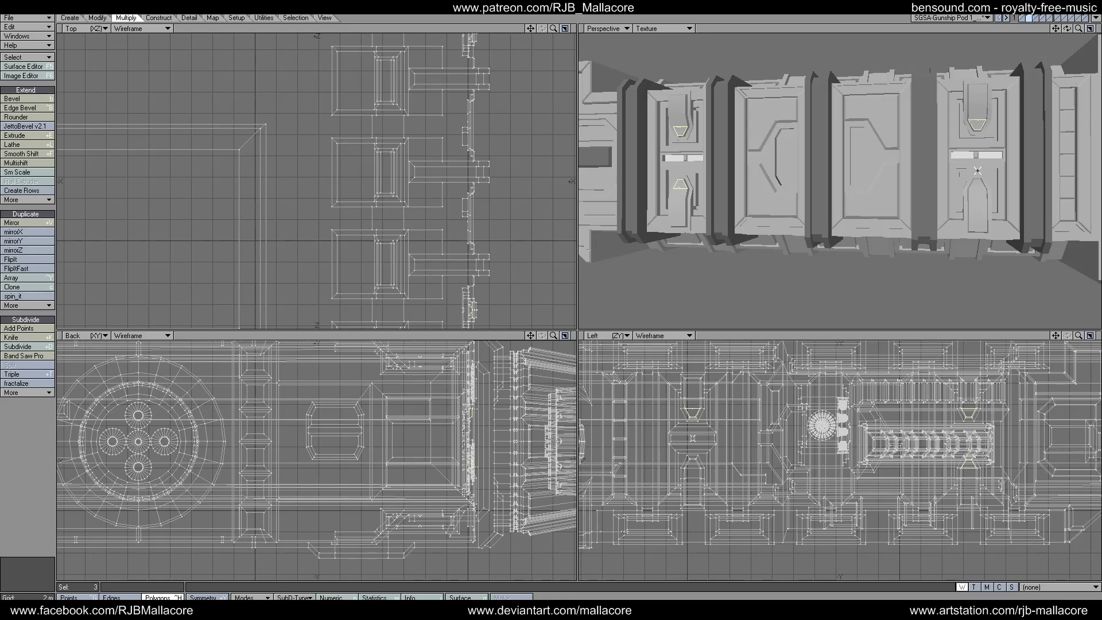
{"action": "left_click", "coordinate": [977, 184]}
{"action": "left_click", "coordinate": [18, 100]}
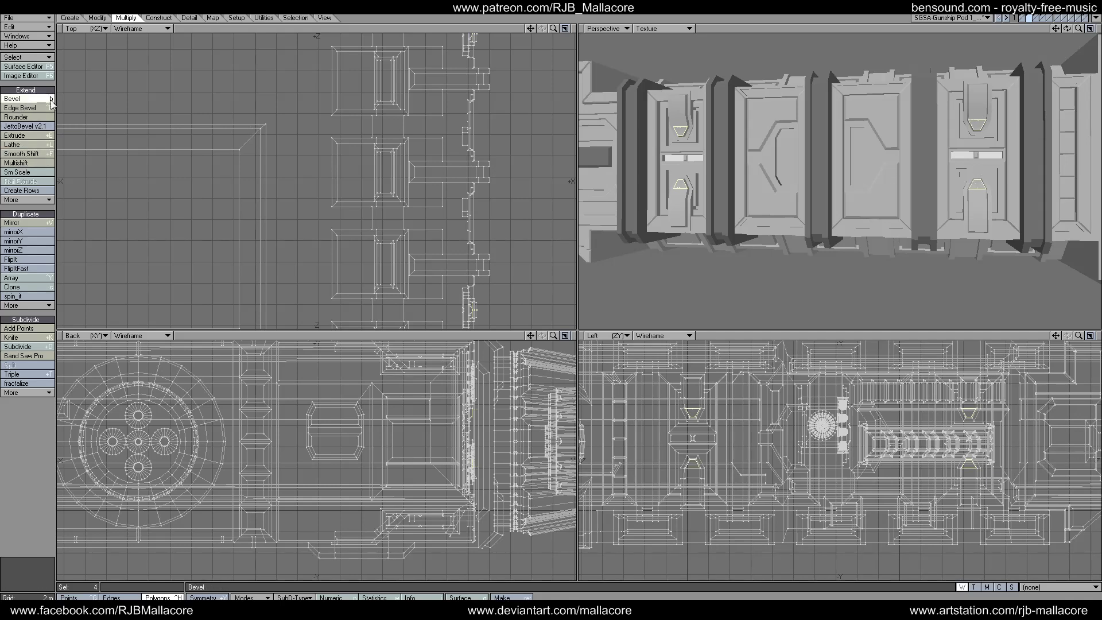
{"action": "key", "text": "n"}
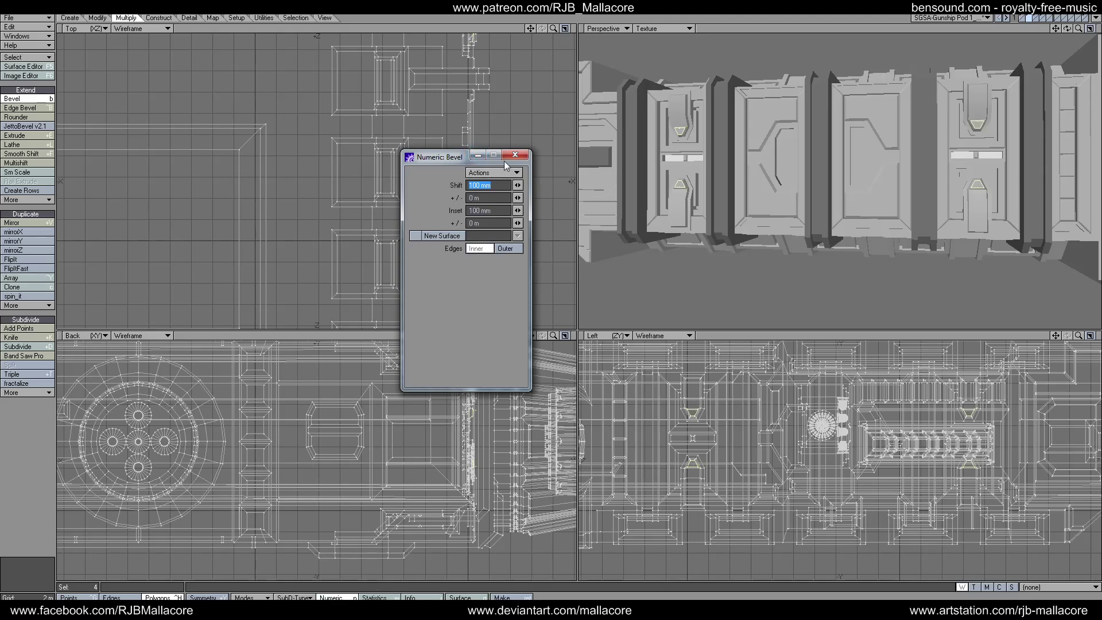
{"action": "left_click", "coordinate": [515, 155]}
{"action": "key", "text": "space"}
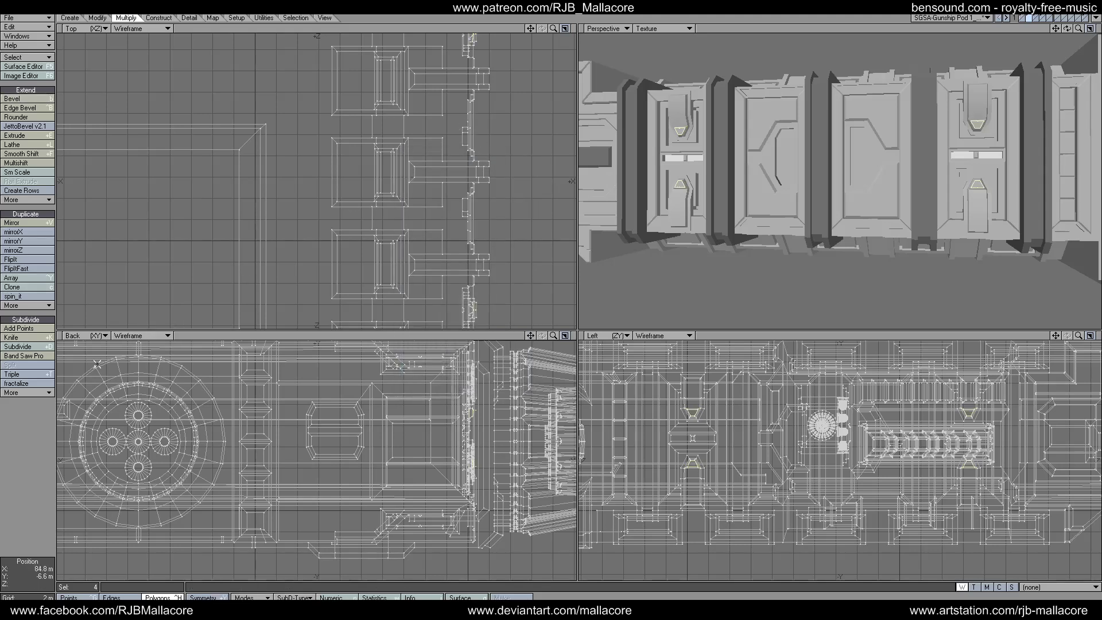
{"action": "left_click", "coordinate": [34, 412]}
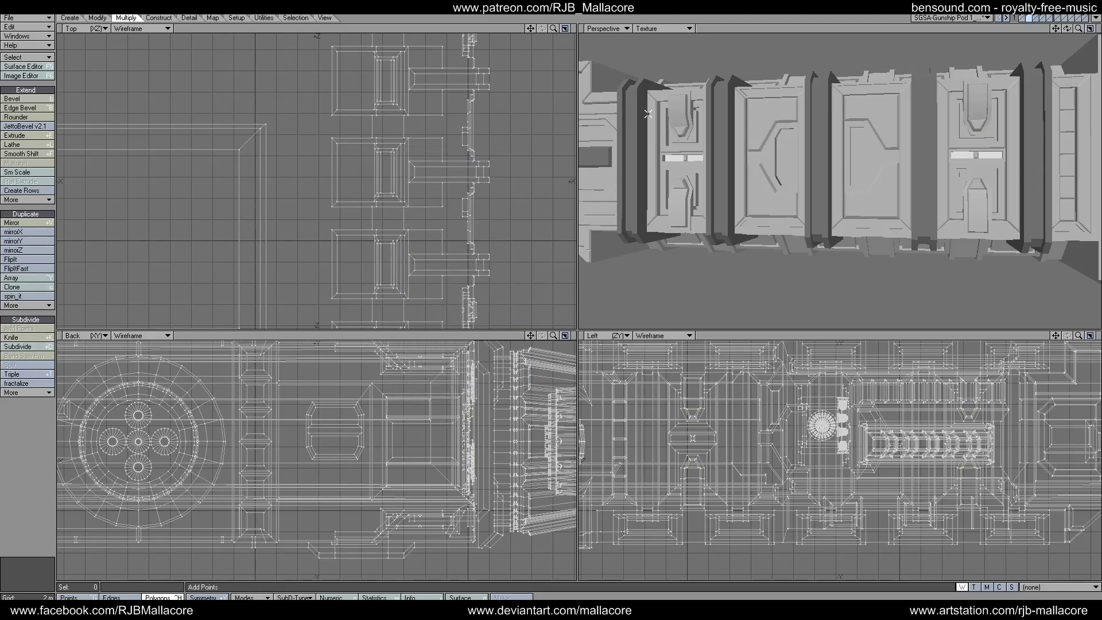
- Inset the main faces of the four raised boxes on the light-strip panels by 200 mm using Multishift with a 0 m shift
{"action": "left_click_drag", "start_coordinate": [979, 105], "coordinate": [977, 101]}
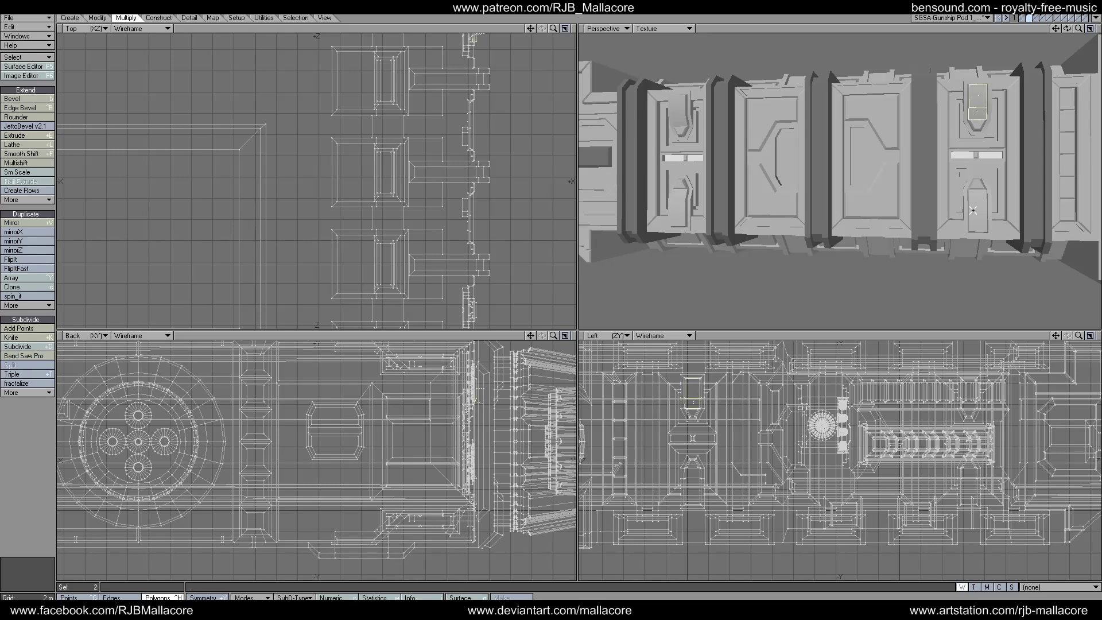
{"action": "left_click_drag", "start_coordinate": [973, 210], "coordinate": [978, 198]}
{"action": "left_click_drag", "start_coordinate": [669, 200], "coordinate": [681, 186]}
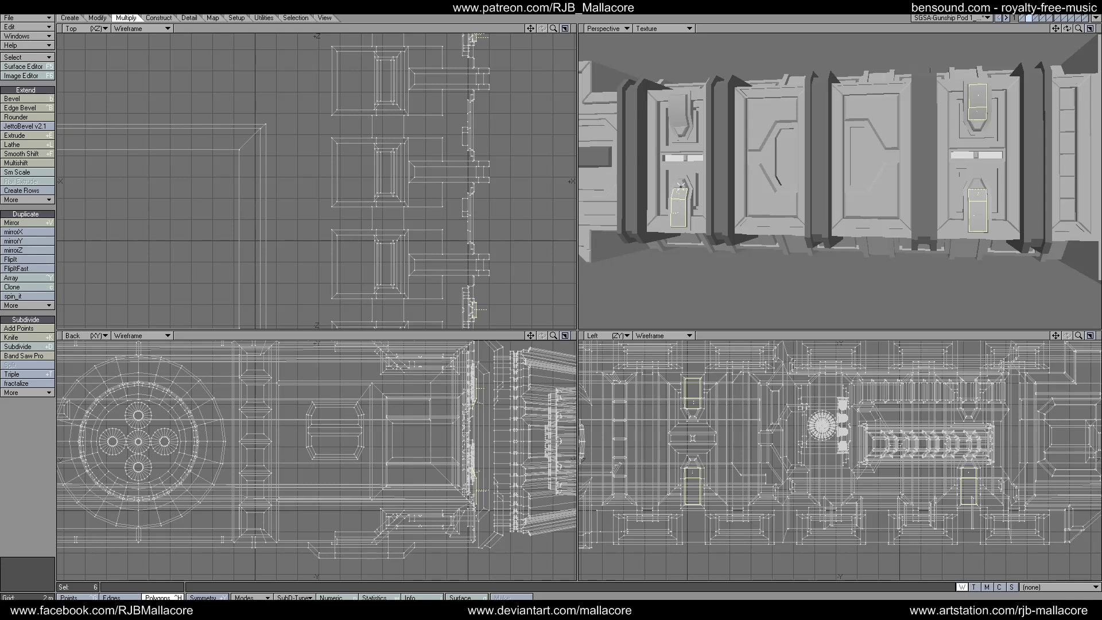
{"action": "left_click_drag", "start_coordinate": [679, 121], "coordinate": [679, 101]}
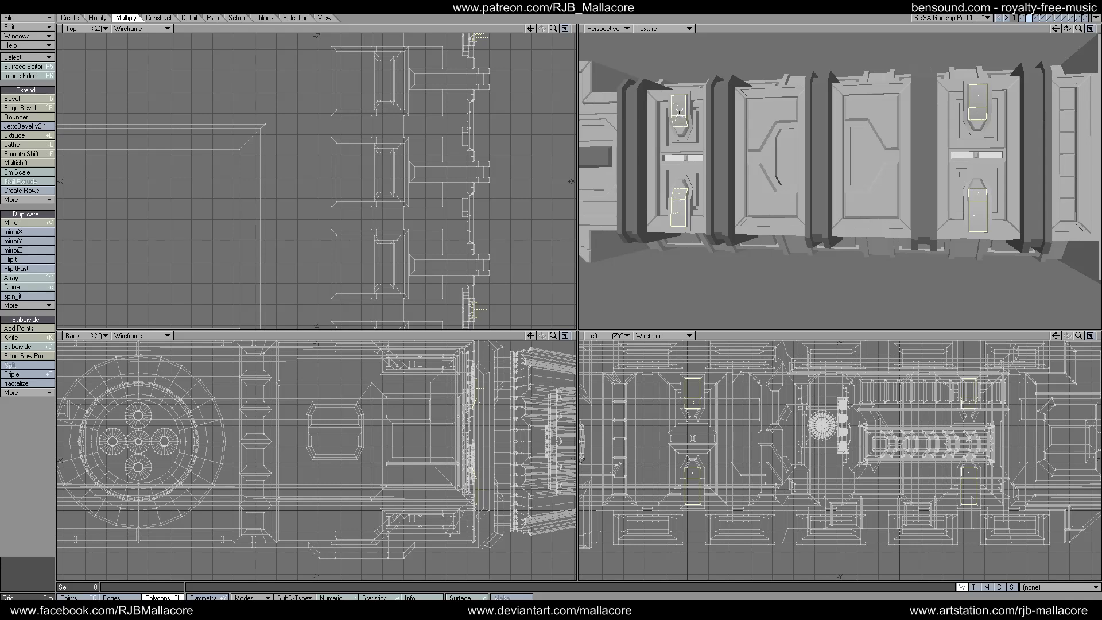
{"action": "left_click", "coordinate": [23, 163]}
{"action": "type", "text": "n200mm"}
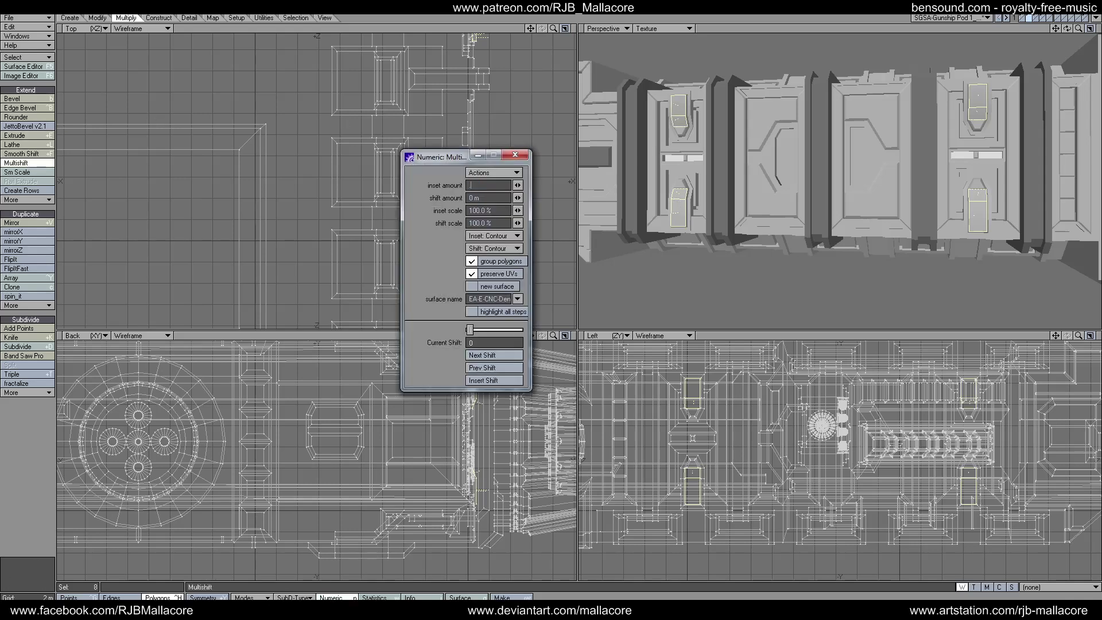
{"action": "key", "text": "Tab"}
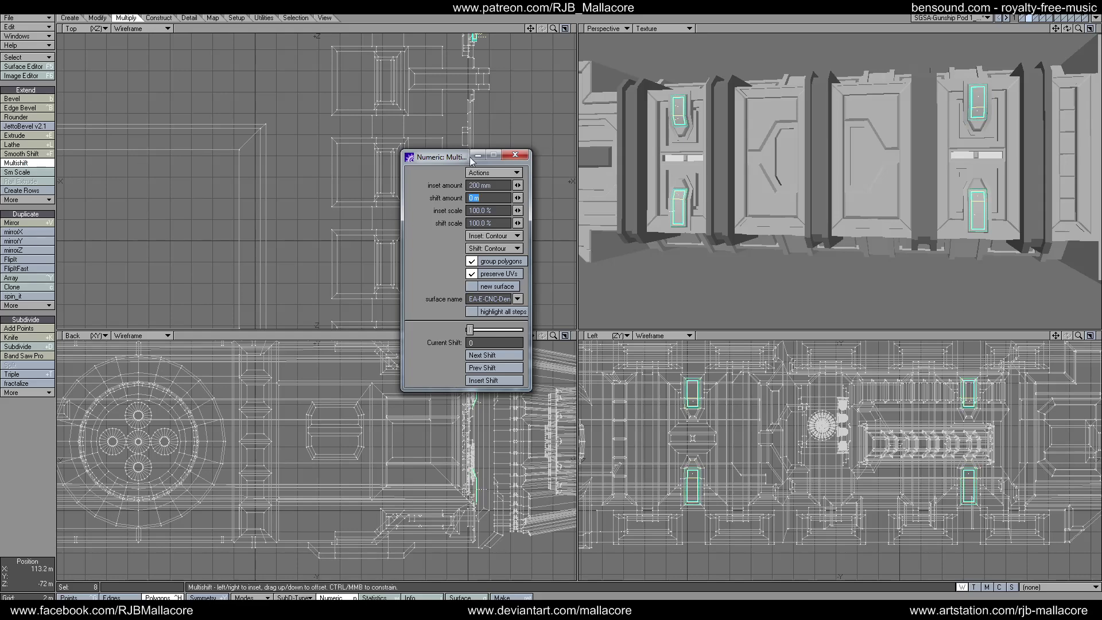
{"action": "left_click", "coordinate": [515, 154]}
- Recess the inset faces of the four raised boxes with a second Multishift using a -200 mm shift and 0 m inset, and deselect them
{"action": "left_click", "coordinate": [4, 164]}
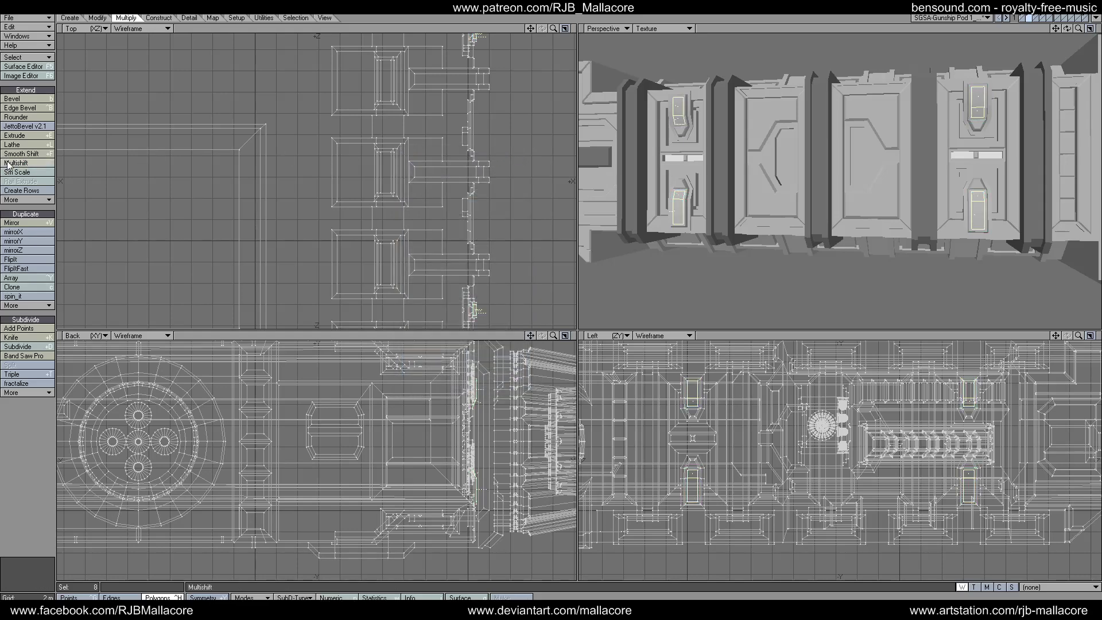
{"action": "left_click", "coordinate": [8, 164]}
{"action": "key", "text": "n"}
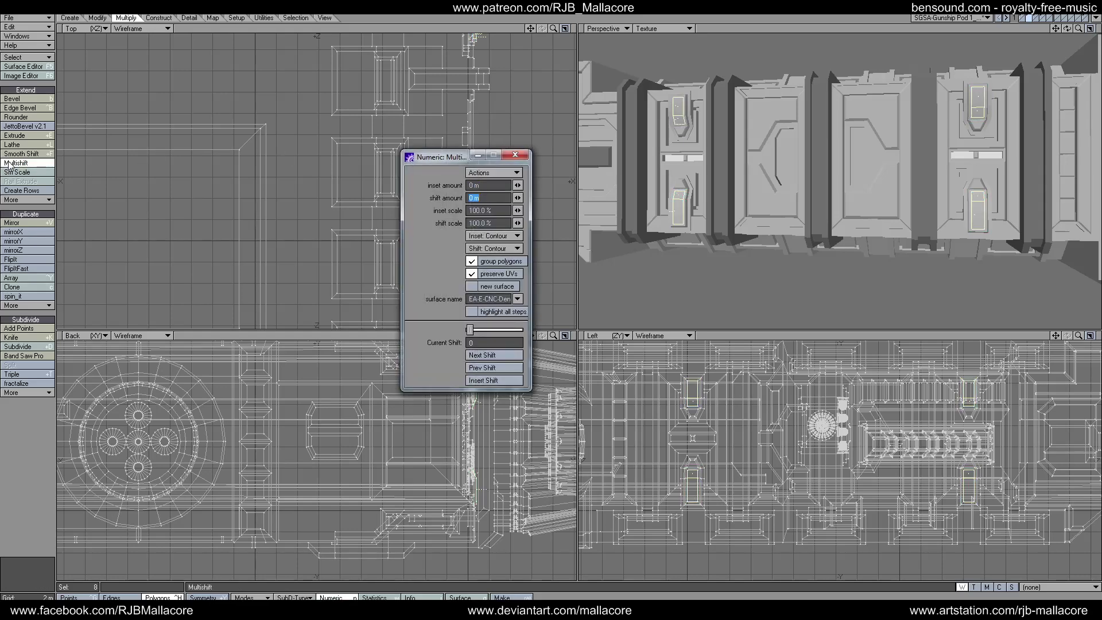
{"action": "type", "text": "-.2"}
{"action": "key", "text": "Tab"}
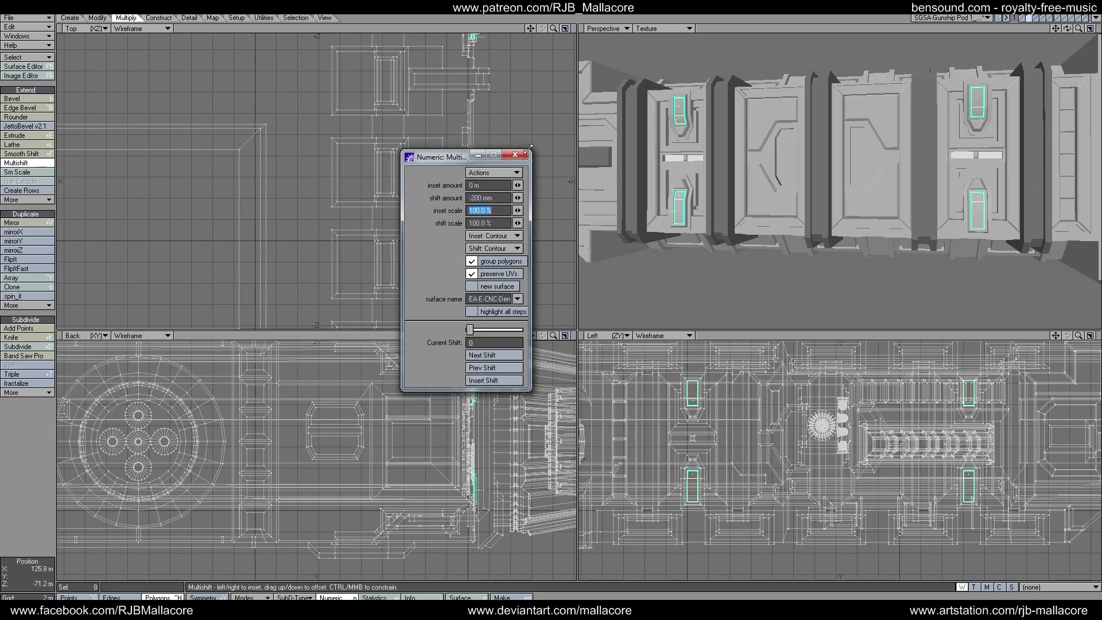
{"action": "left_click", "coordinate": [515, 154]}
{"action": "key", "text": "space"}
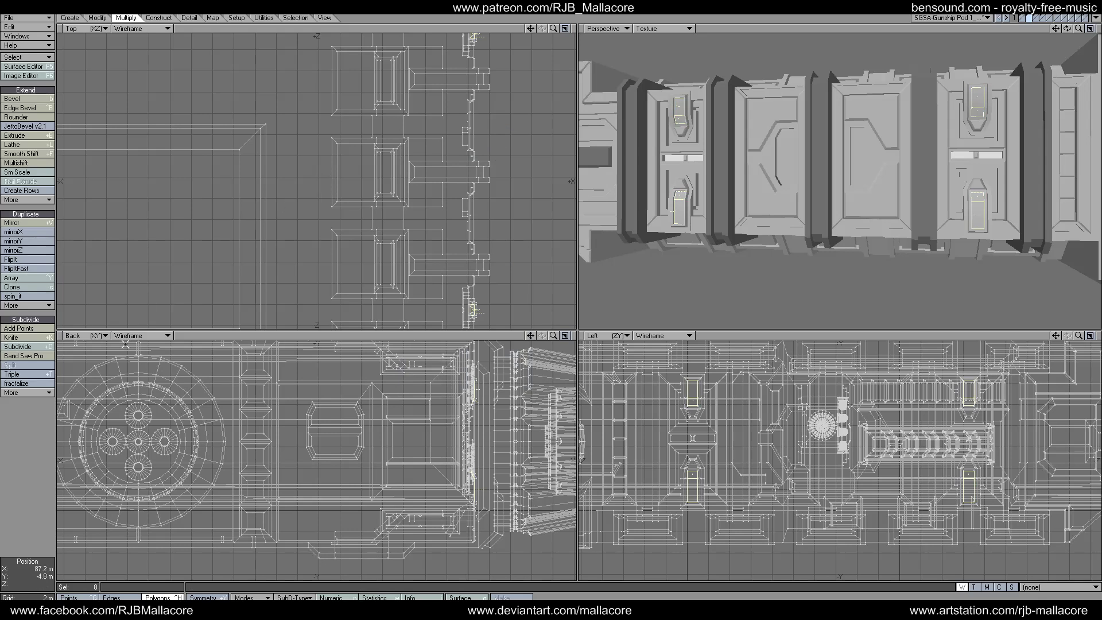
{"action": "left_click", "coordinate": [23, 426]}
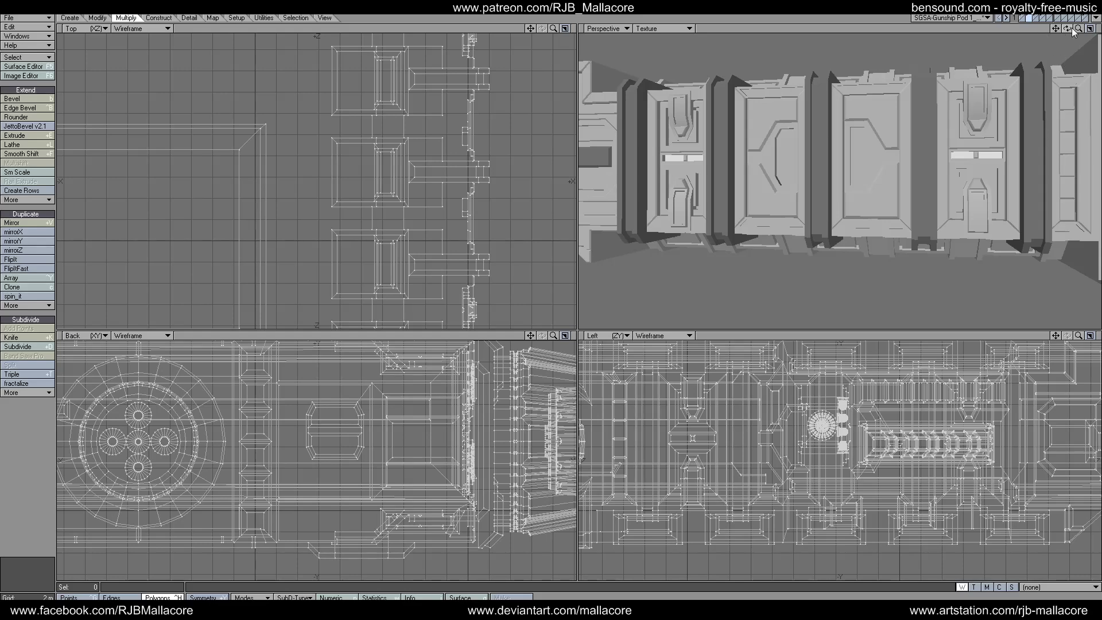
- Delete the four leftover template polygons lying beside the tip of the pod's long arm
{"action": "left_click_drag", "start_coordinate": [1071, 28], "coordinate": [1056, 29]}
{"action": "key", "text": "a"}
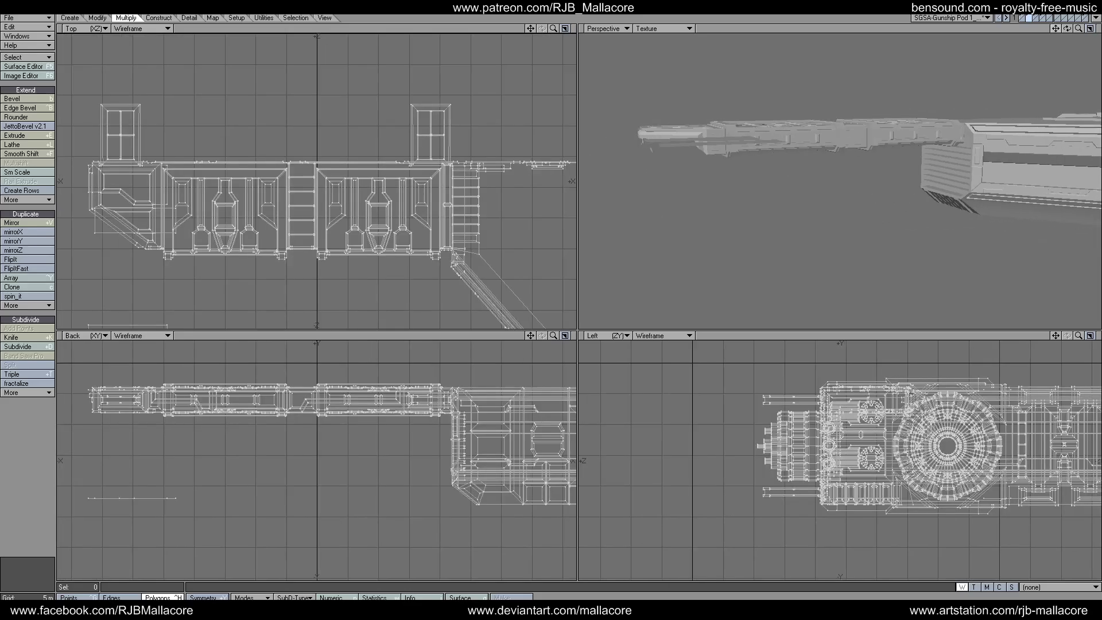
{"action": "left_click_drag", "start_coordinate": [1067, 28], "coordinate": [1045, 43]}
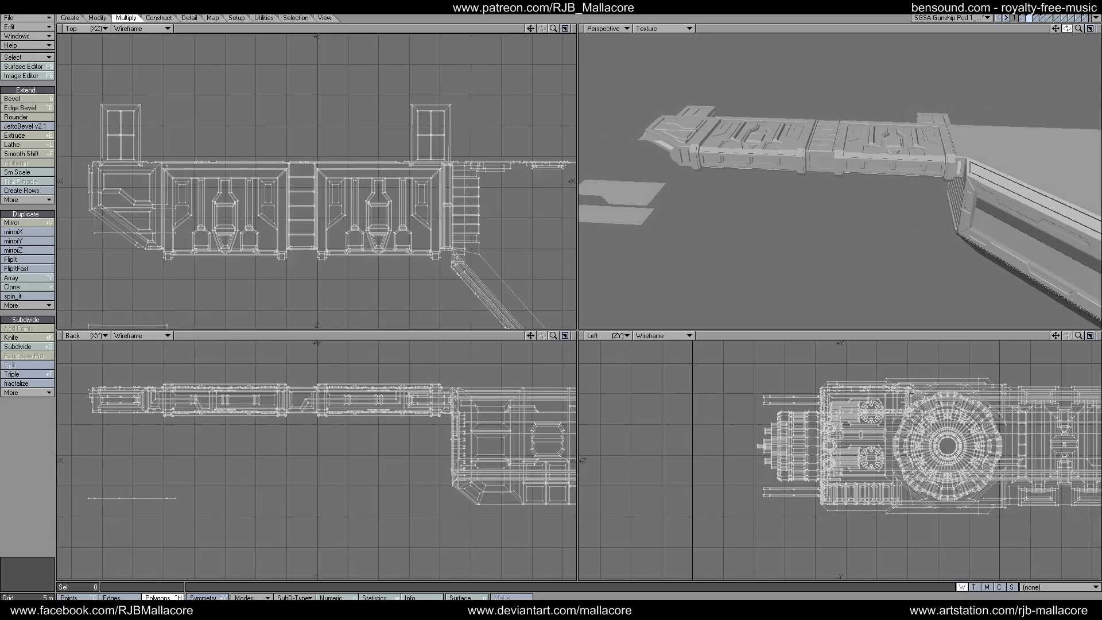
{"action": "key", "text": "a"}
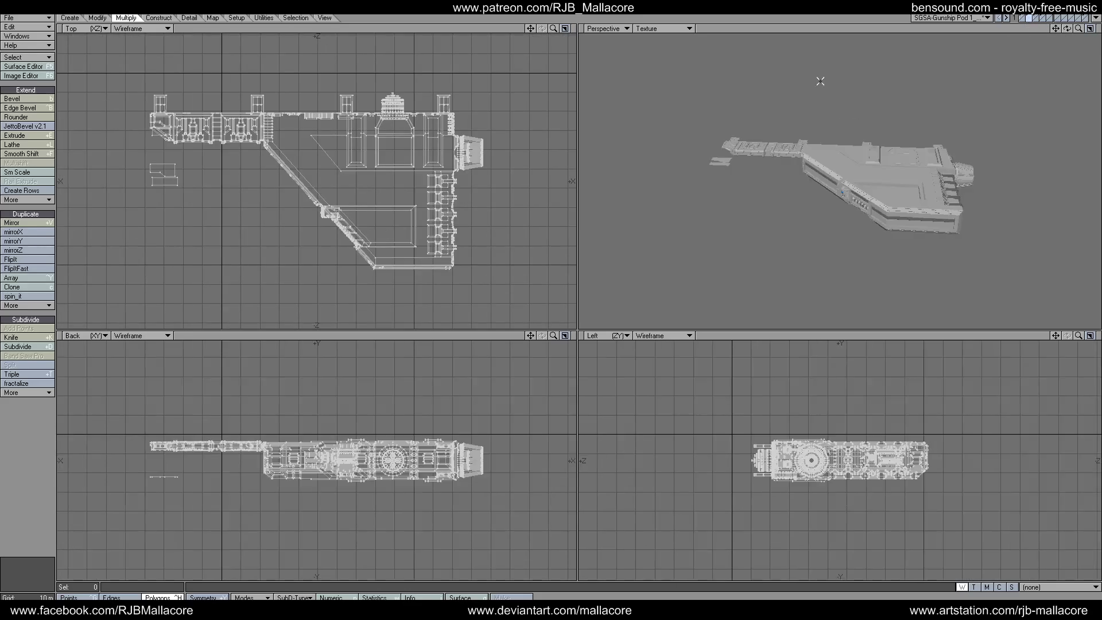
{"action": "left_click_drag", "start_coordinate": [169, 159], "coordinate": [167, 185]}
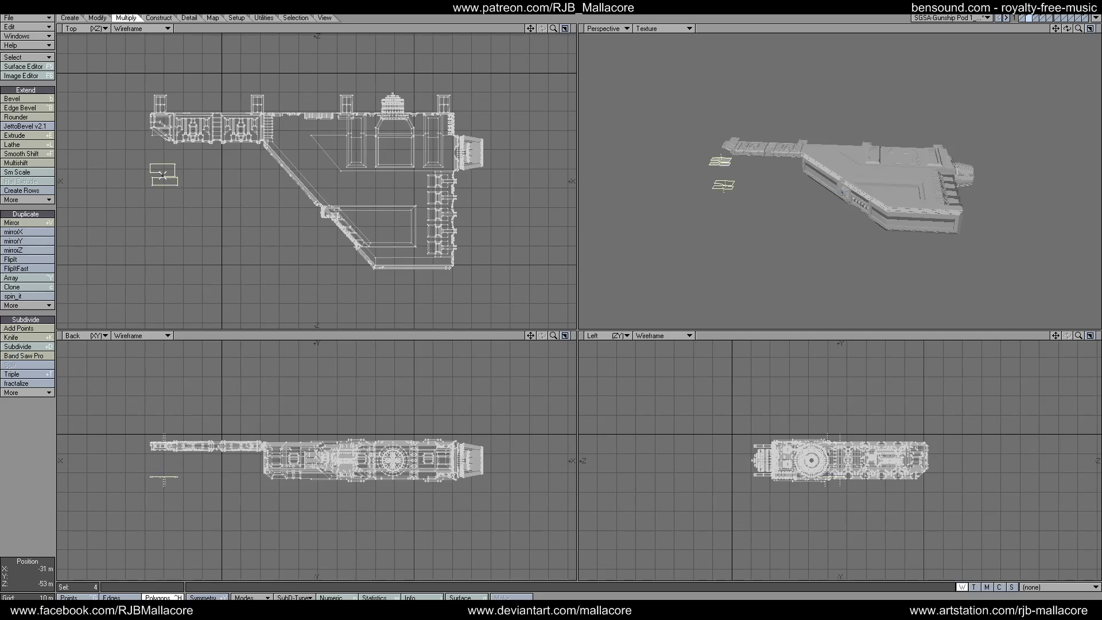
{"action": "key", "text": "Delete"}
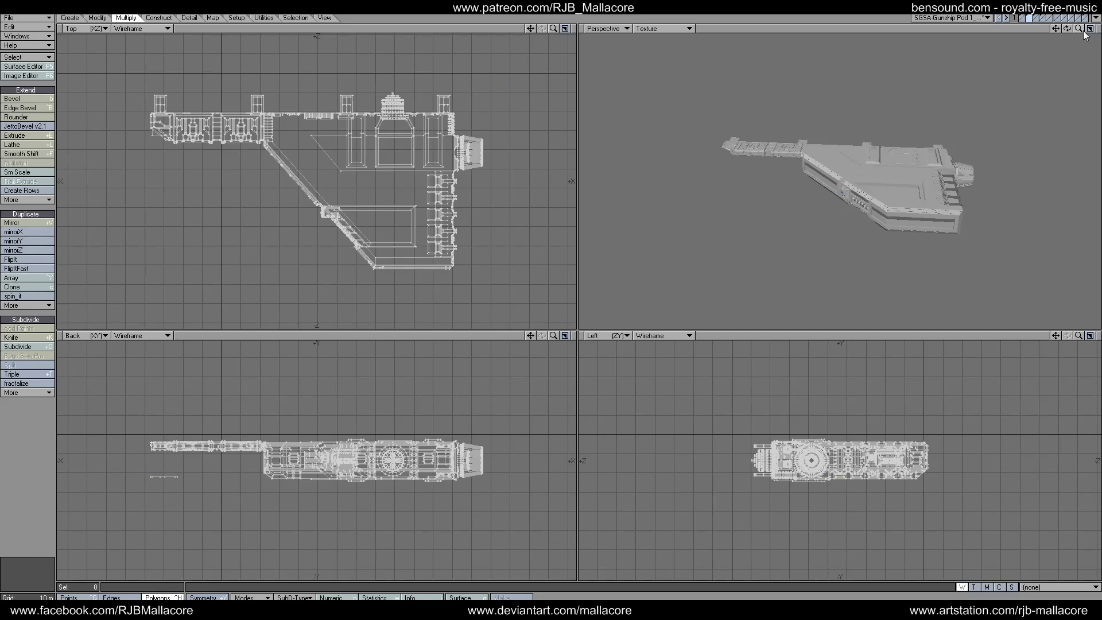
- Delete the two leftover flat polygons overlapping the angled corner of the arm's tip
{"action": "left_click_drag", "start_coordinate": [1079, 29], "coordinate": [1097, 48]}
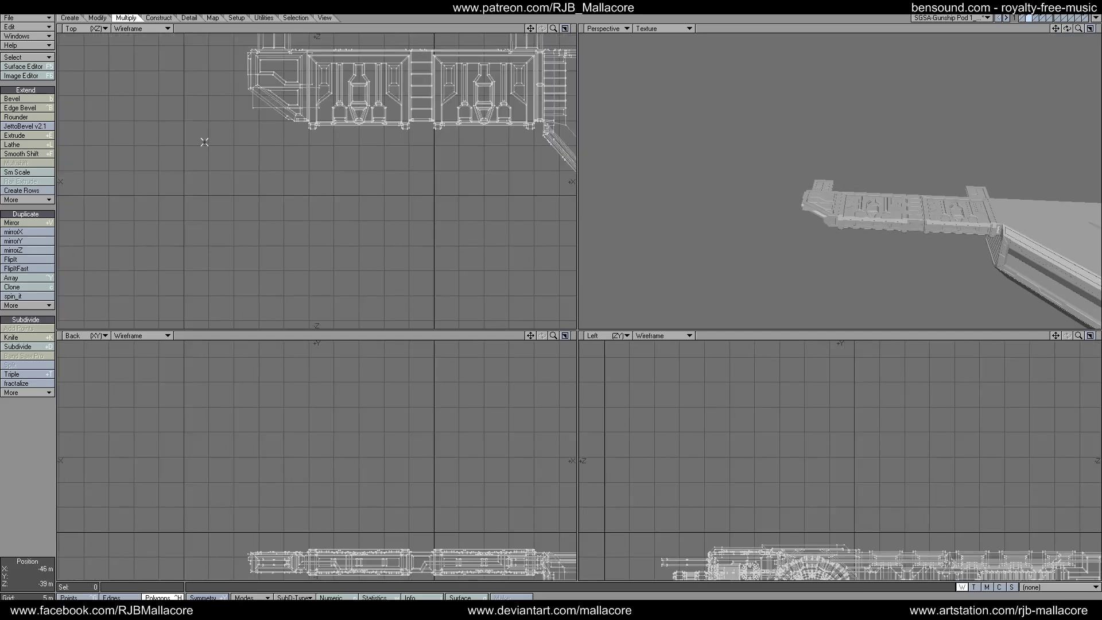
{"action": "left_click", "coordinate": [254, 106]}
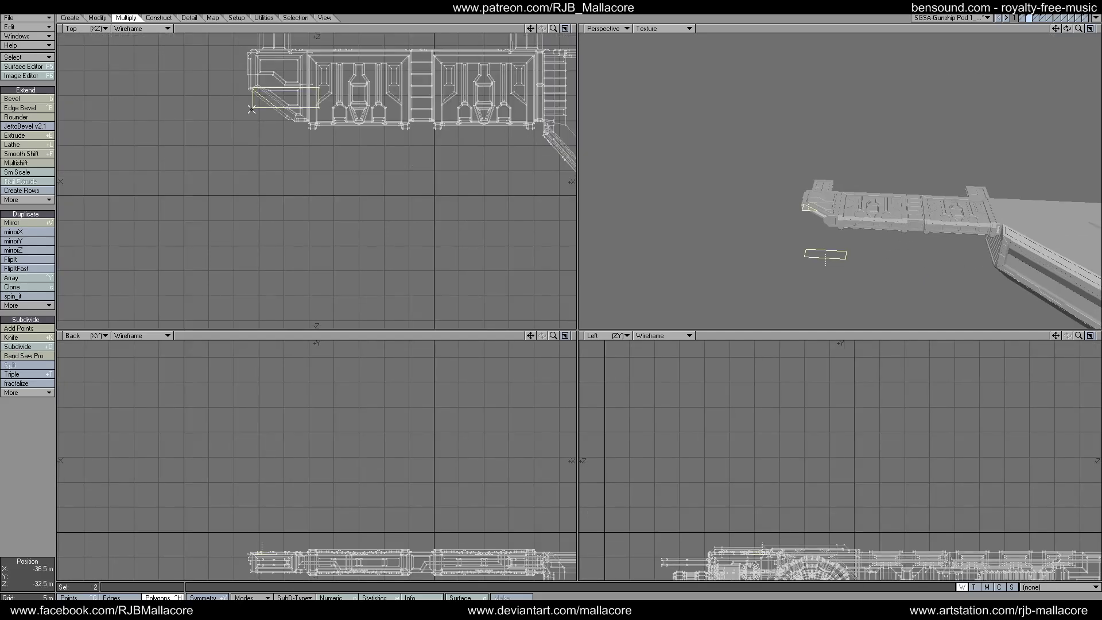
{"action": "key", "text": "Delete"}
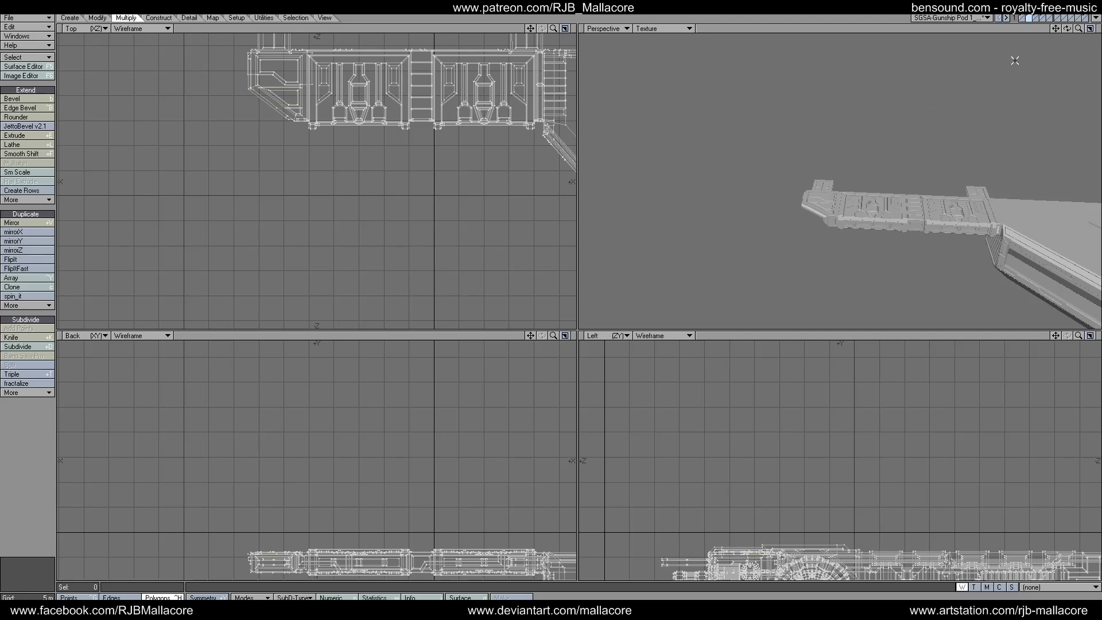
{"action": "left_click_drag", "start_coordinate": [1066, 29], "coordinate": [1025, 47]}
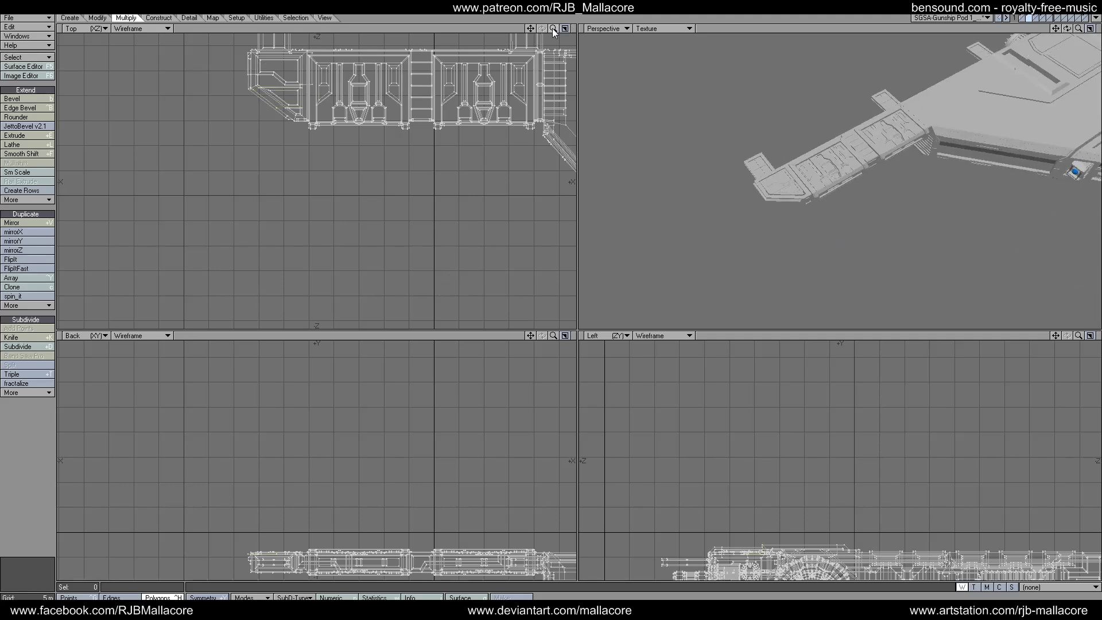
{"action": "left_click_drag", "start_coordinate": [553, 29], "coordinate": [660, 281]}
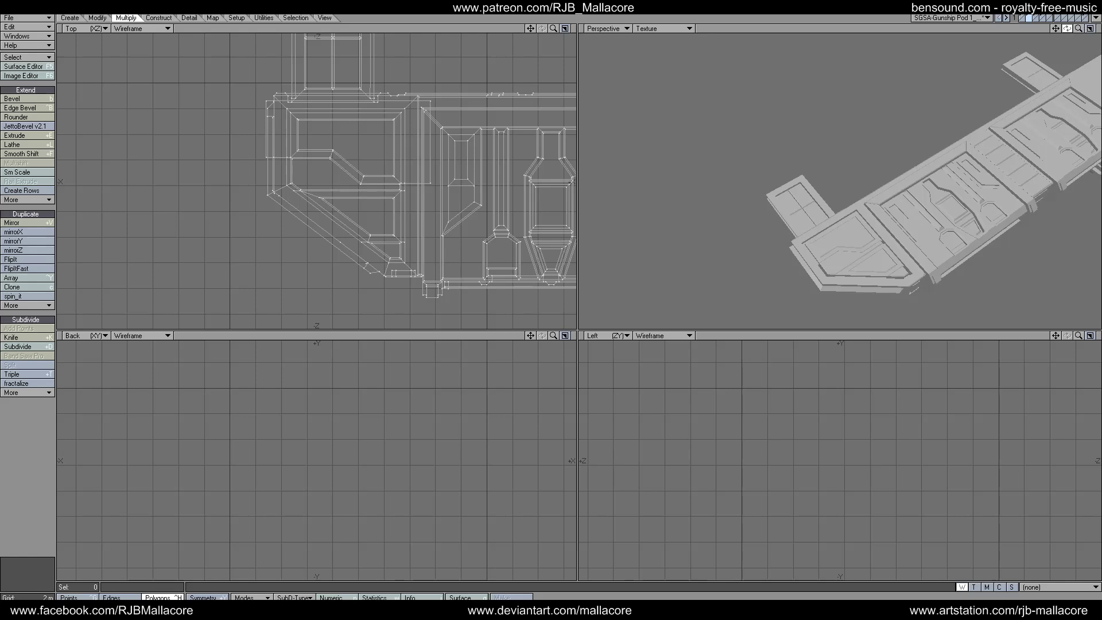
{"action": "left_click_drag", "start_coordinate": [1067, 29], "coordinate": [1016, 95]}
{"action": "left_click_drag", "start_coordinate": [1056, 29], "coordinate": [1010, 38]}
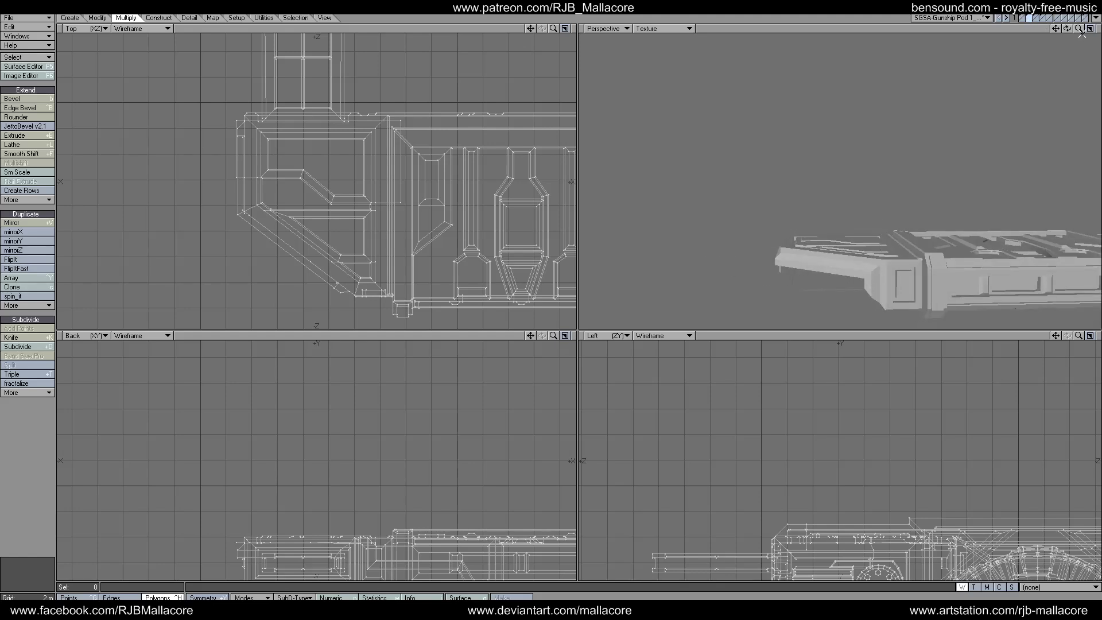
{"action": "left_click_drag", "start_coordinate": [1078, 29], "coordinate": [1051, 29]}
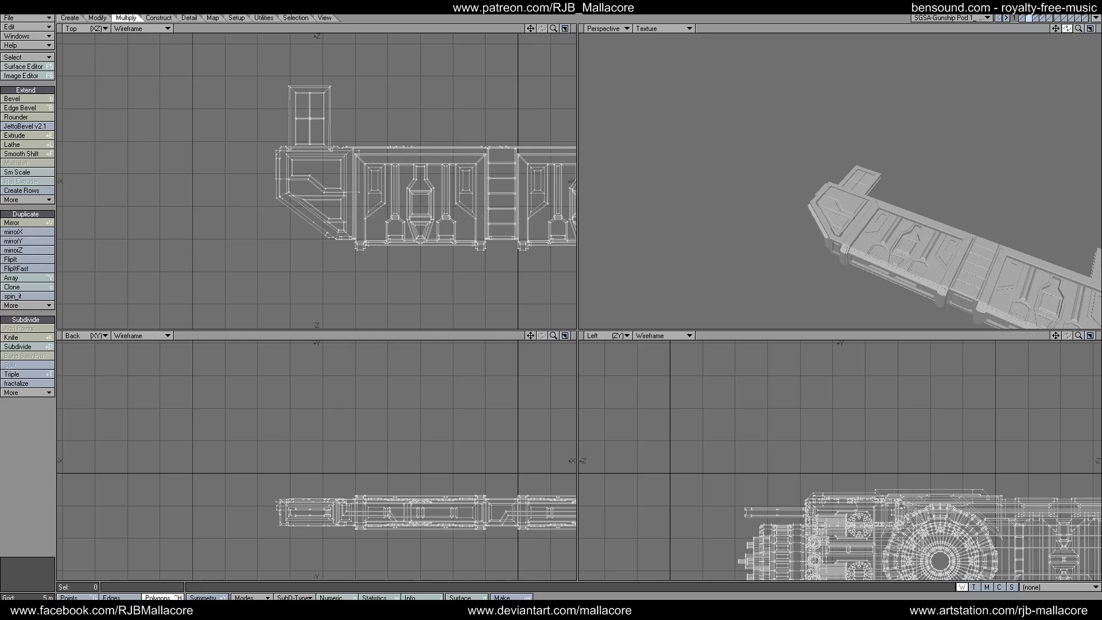
{"action": "left_click_drag", "start_coordinate": [1067, 28], "coordinate": [1049, 28]}
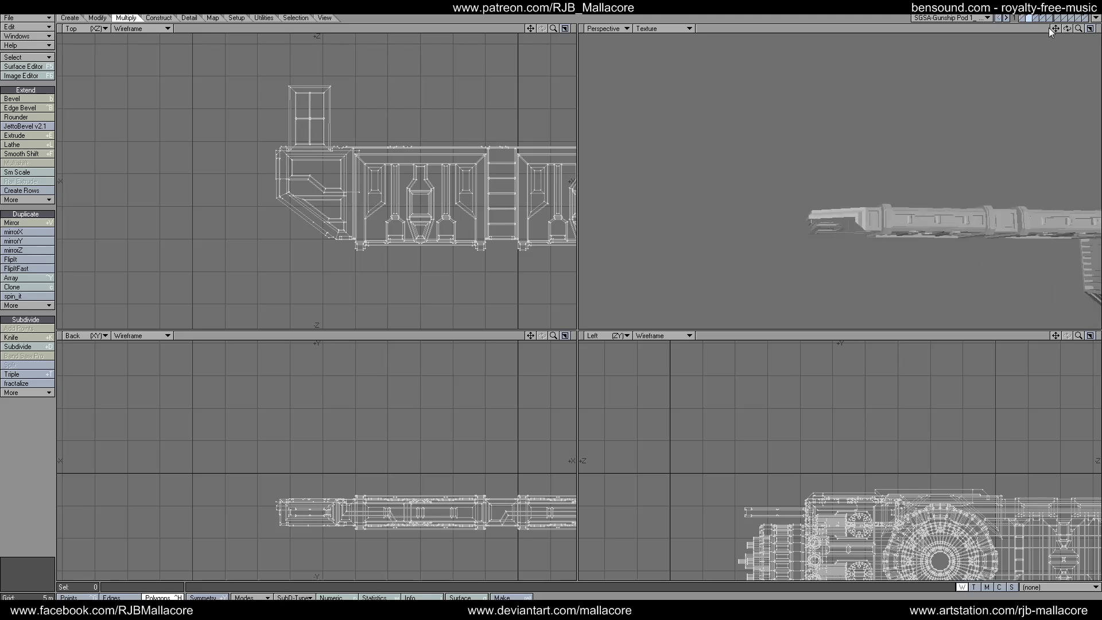
- Load the earlier object version SGSA-Gunship Pod 1_v037 and bring its gunship pod layer to the front, fitted in all views
{"action": "left_click", "coordinate": [1034, 17]}
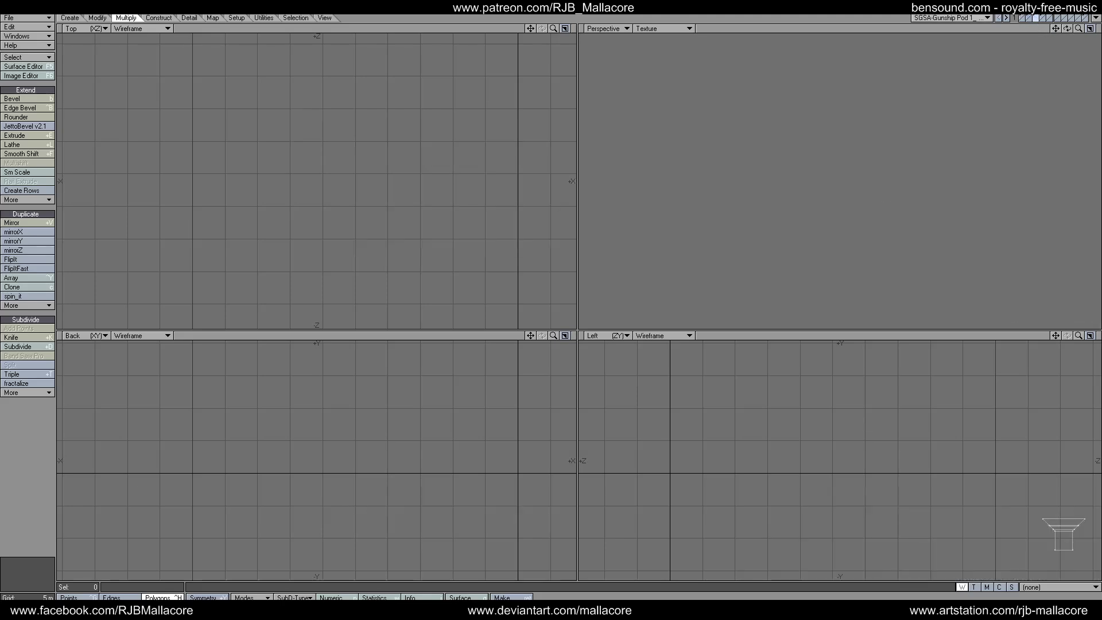
{"action": "left_click", "coordinate": [44, 19]}
{"action": "left_click", "coordinate": [42, 21]}
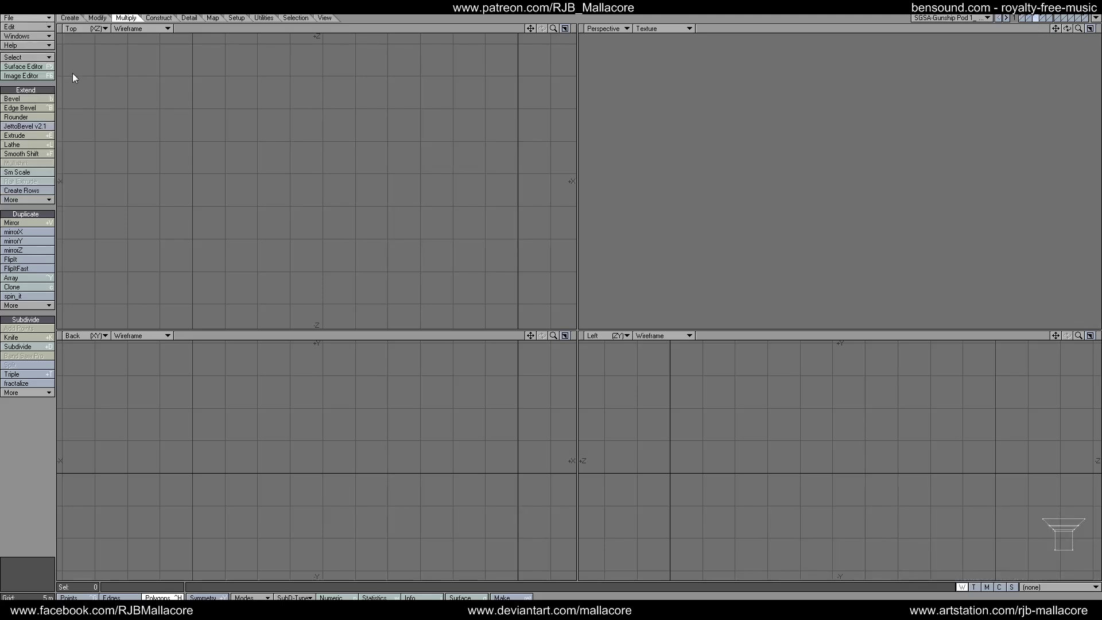
{"action": "scroll", "coordinate": [310, 195], "scroll_direction": "down", "scroll_amount": 10}
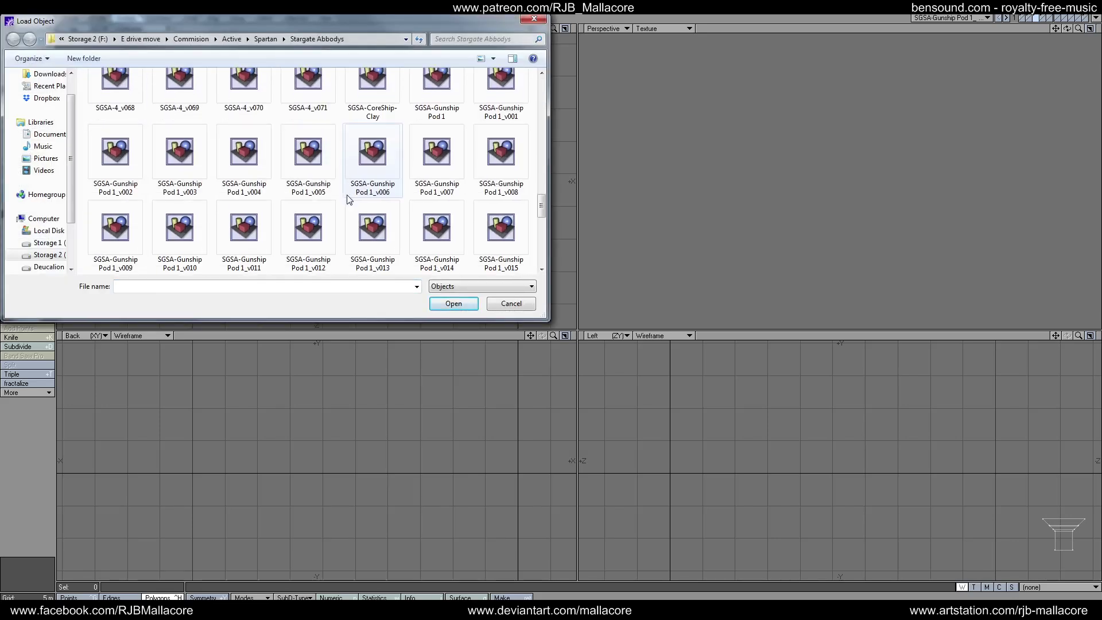
{"action": "scroll", "coordinate": [347, 200], "scroll_direction": "down", "scroll_amount": 5}
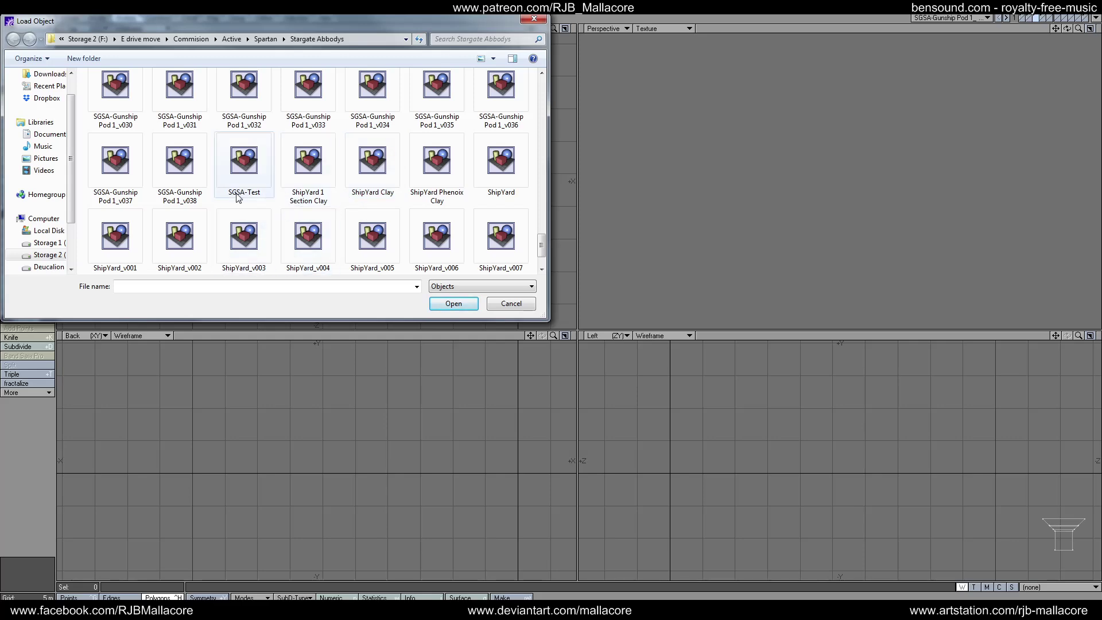
{"action": "double_click", "coordinate": [111, 178]}
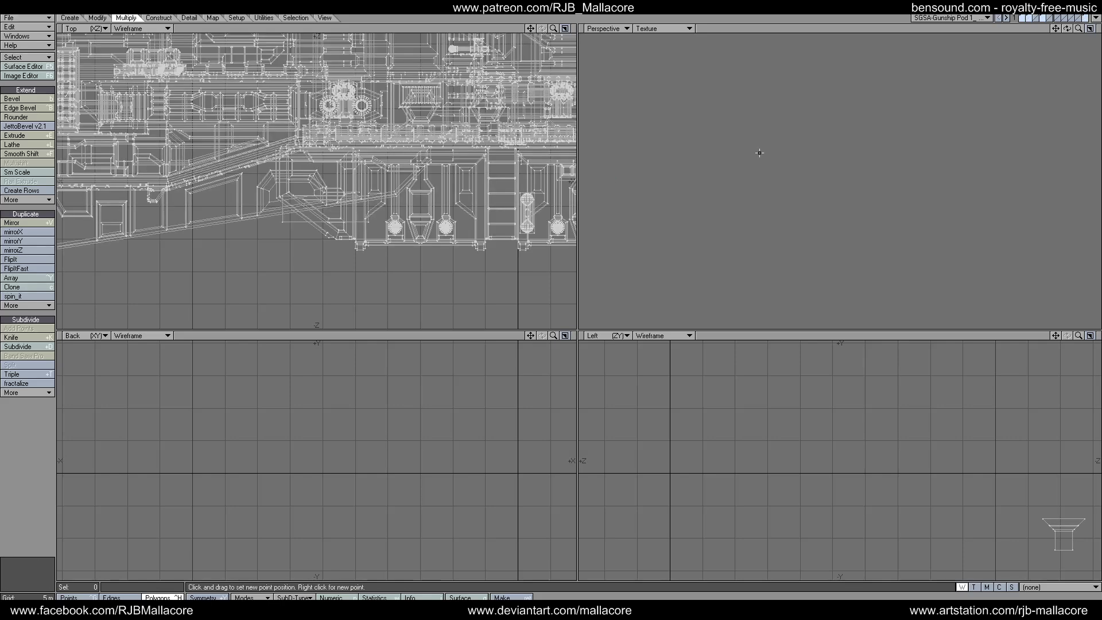
{"action": "key", "text": "a"}
{"action": "left_click", "coordinate": [1022, 18]}
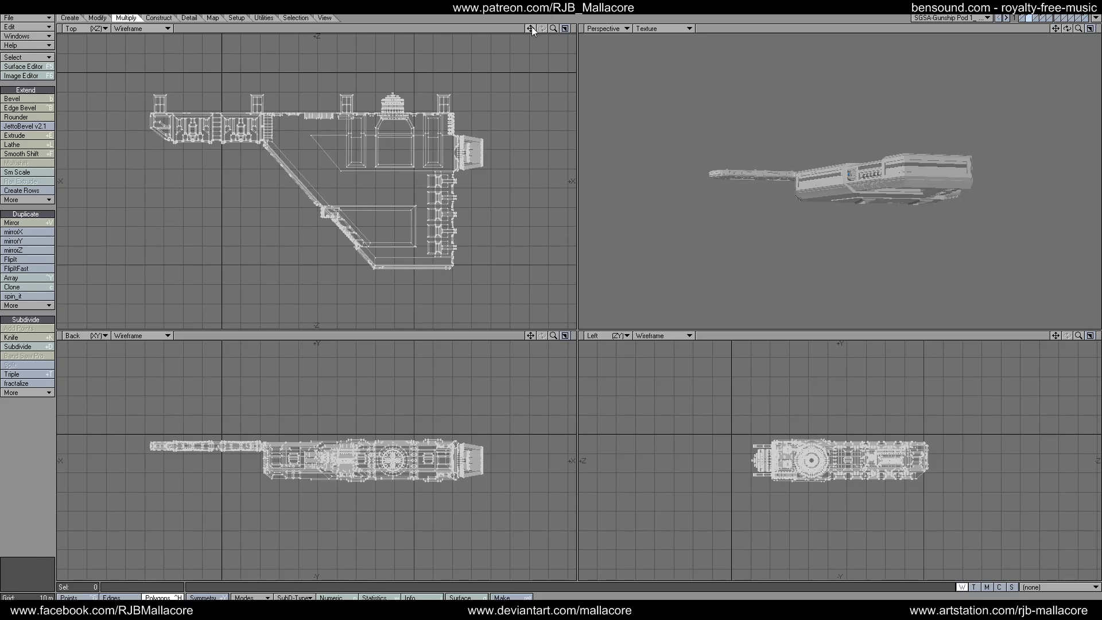
{"action": "left_click_drag", "start_coordinate": [531, 27], "coordinate": [581, 27]}
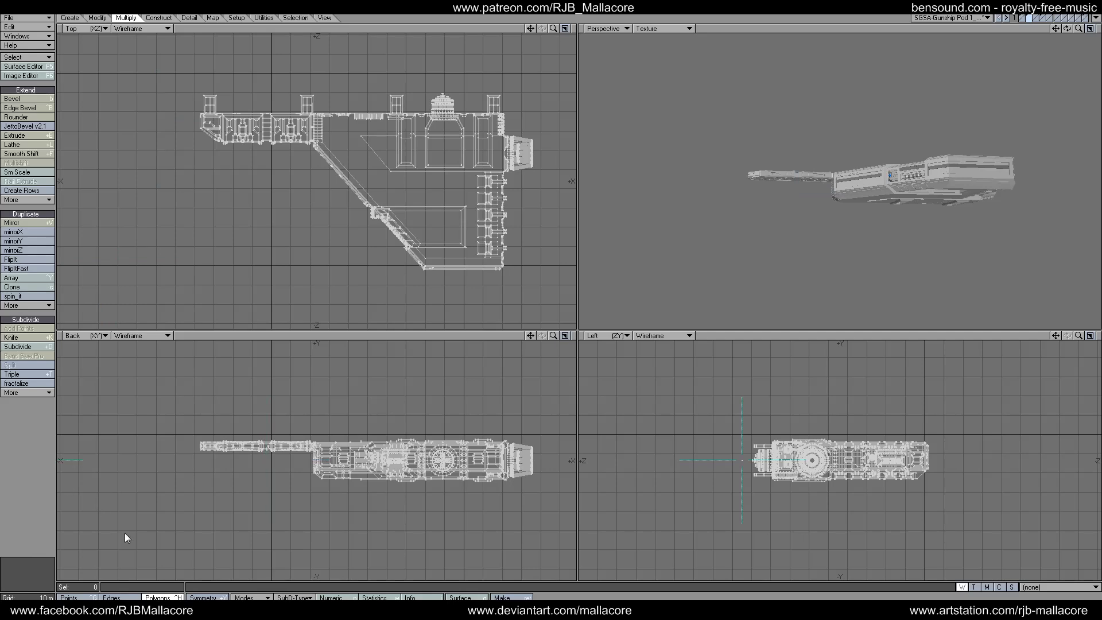
{"action": "left_click", "coordinate": [165, 598]}
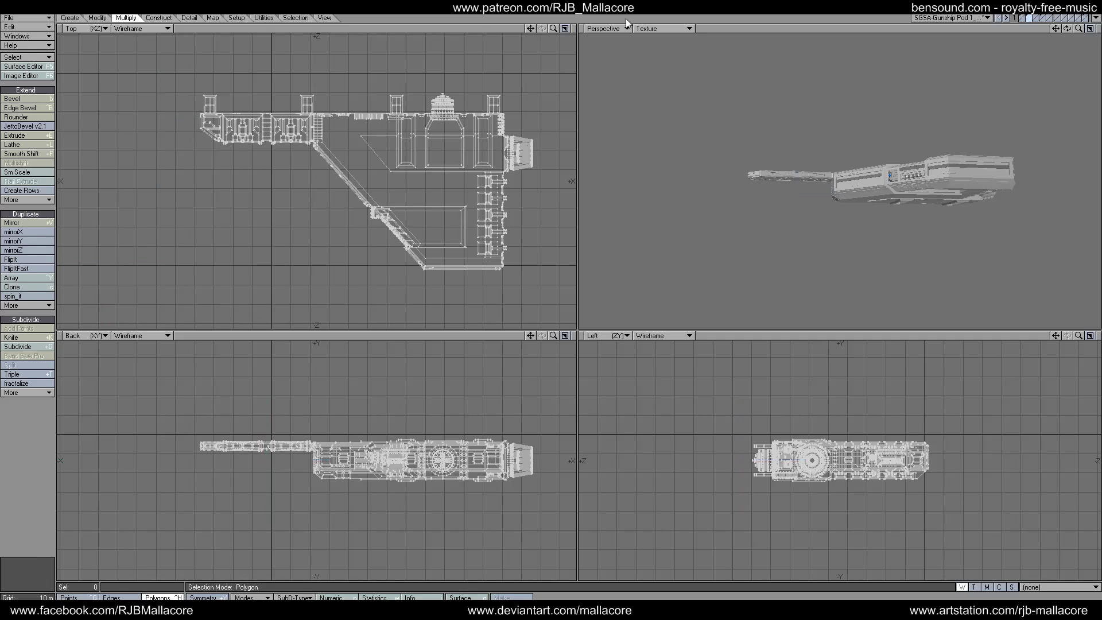
{"action": "mouse_move", "coordinate": [555, 28]}
{"action": "left_mouse_down"}
{"action": "mouse_move", "coordinate": [535, 29]}
{"action": "mouse_move", "coordinate": [655, 69]}
{"action": "left_mouse_up"}
{"action": "right_click_drag", "start_coordinate": [257, 161], "coordinate": [265, 79]}
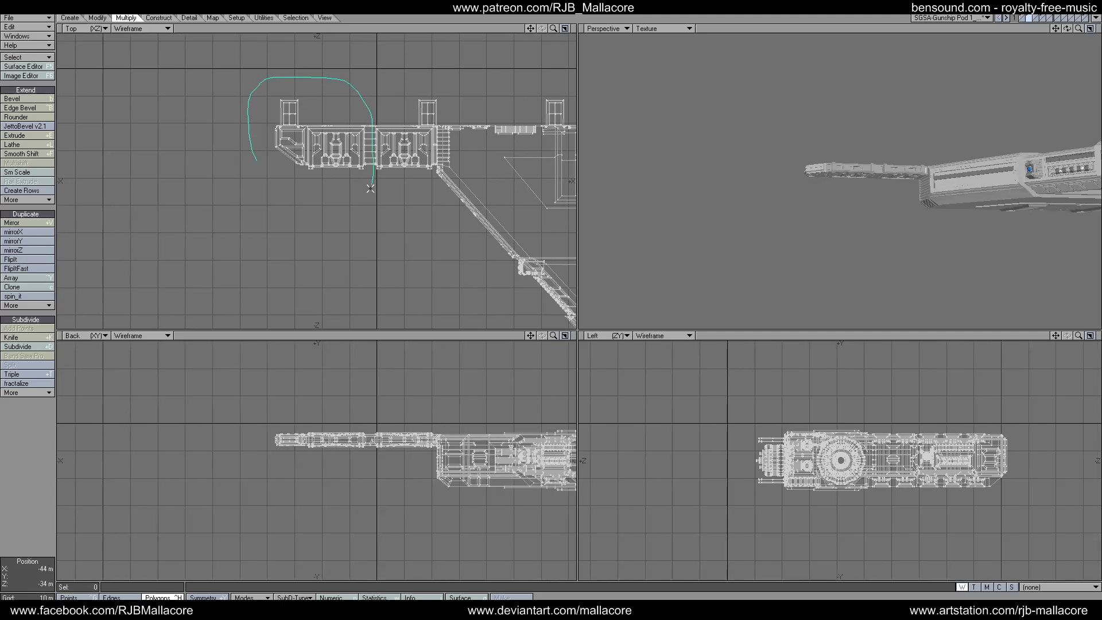
{"action": "mouse_move", "coordinate": [370, 189]}
{"action": "right_mouse_down"}
{"action": "mouse_move", "coordinate": [239, 167]}
{"action": "mouse_move", "coordinate": [253, 163]}
{"action": "right_mouse_up"}
{"action": "mouse_move", "coordinate": [553, 28]}
{"action": "left_mouse_down"}
{"action": "mouse_move", "coordinate": [525, 34]}
{"action": "mouse_move", "coordinate": [503, 65]}
{"action": "left_mouse_up"}
{"action": "left_click", "coordinate": [41, 447]}
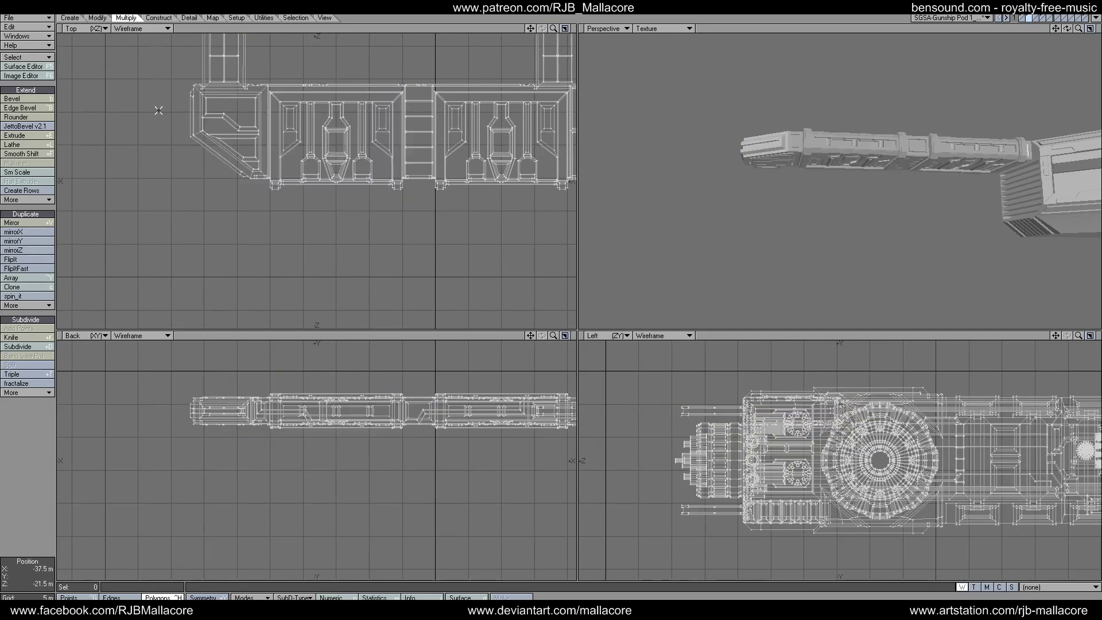
- Select and copy the polygons of the long arm's tip and outer panel section in the loaded version, stopping before the ladder-like connector
{"action": "left_click_drag", "start_coordinate": [532, 29], "coordinate": [495, 132]}
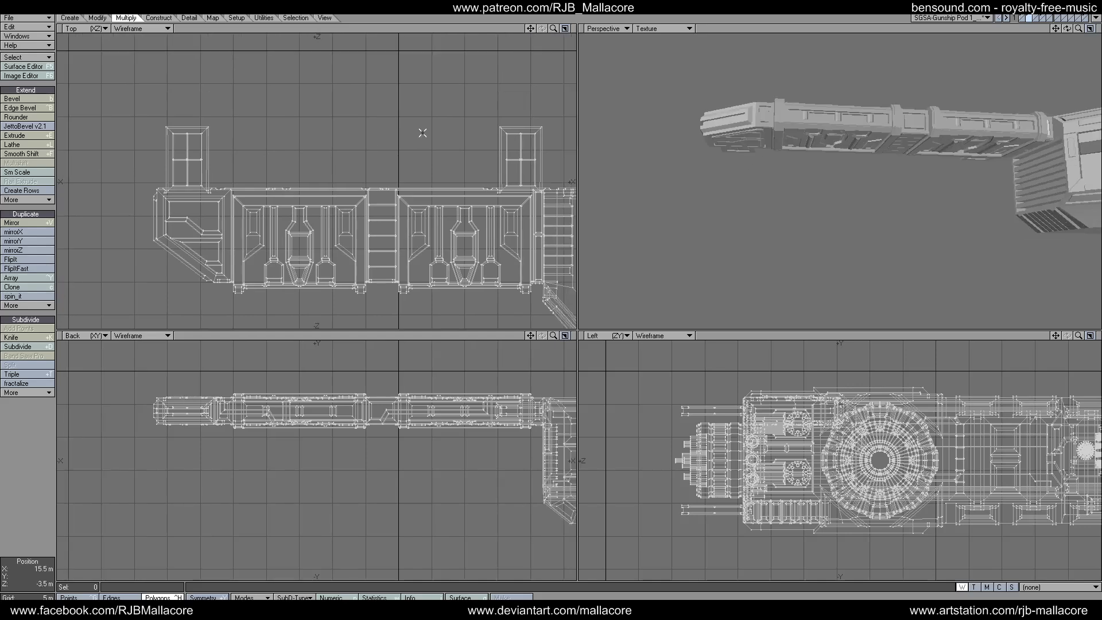
{"action": "mouse_move", "coordinate": [107, 269]}
{"action": "right_mouse_down"}
{"action": "mouse_move", "coordinate": [205, 76]}
{"action": "mouse_move", "coordinate": [376, 139]}
{"action": "right_mouse_up"}
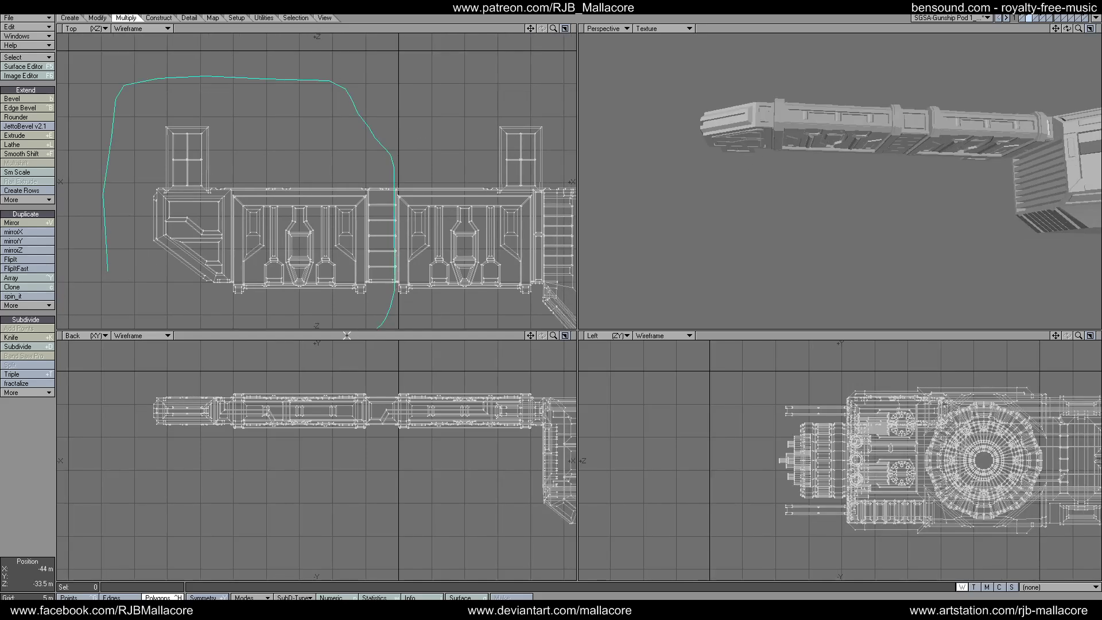
{"action": "right_click_drag", "start_coordinate": [346, 335], "coordinate": [115, 344]}
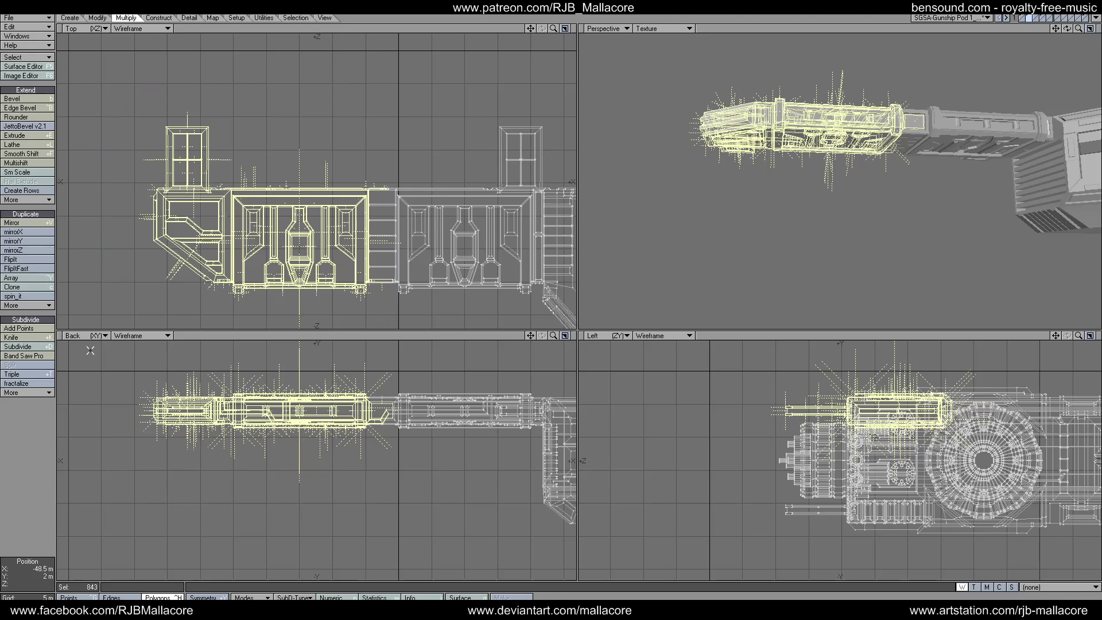
{"action": "left_click", "coordinate": [31, 430]}
{"action": "mouse_move", "coordinate": [99, 232]}
{"action": "right_mouse_down"}
{"action": "mouse_move", "coordinate": [144, 93]}
{"action": "mouse_move", "coordinate": [374, 114]}
{"action": "right_mouse_up"}
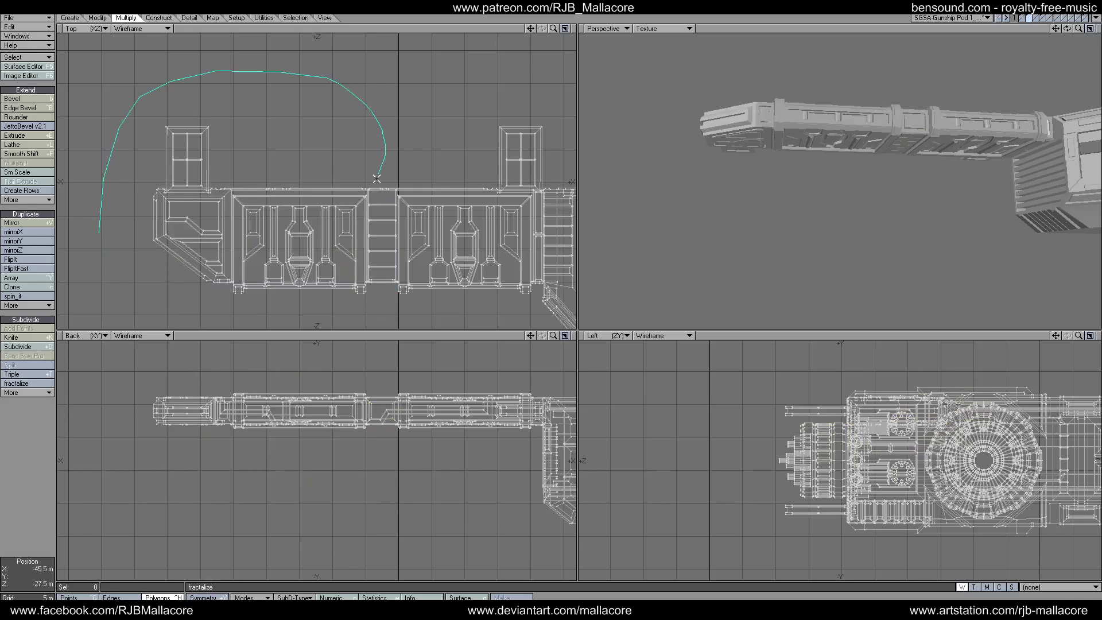
{"action": "mouse_move", "coordinate": [383, 271]}
{"action": "right_mouse_down"}
{"action": "mouse_move", "coordinate": [249, 324]}
{"action": "mouse_move", "coordinate": [102, 238]}
{"action": "mouse_move", "coordinate": [93, 220]}
{"action": "right_mouse_up"}
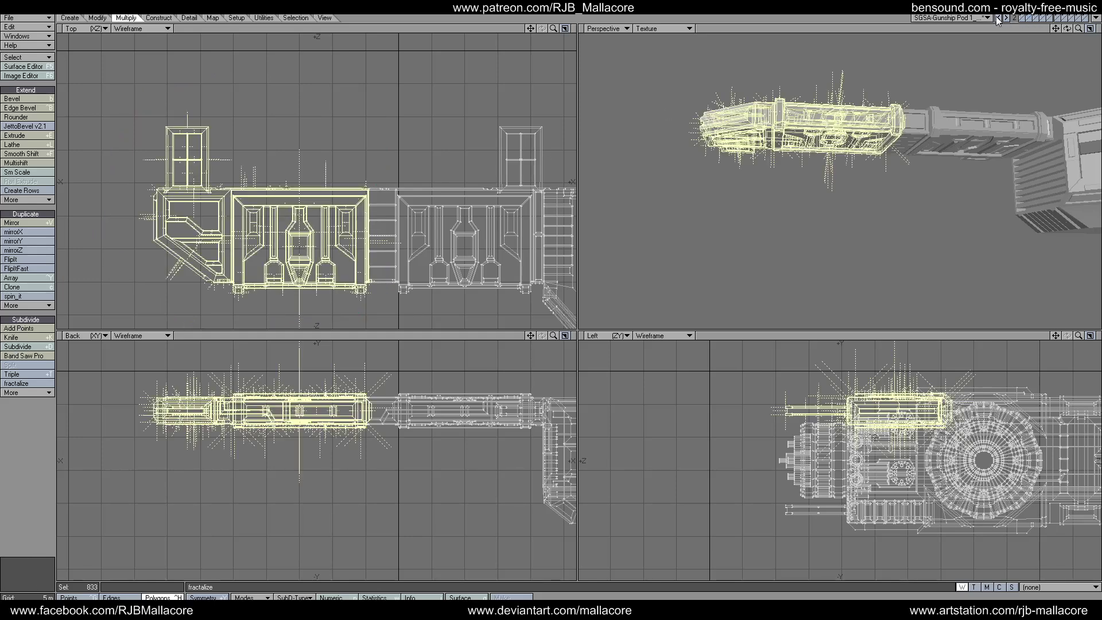
- Switch back to the working object and display its gunship pod layer
{"action": "left_click", "coordinate": [1043, 19]}
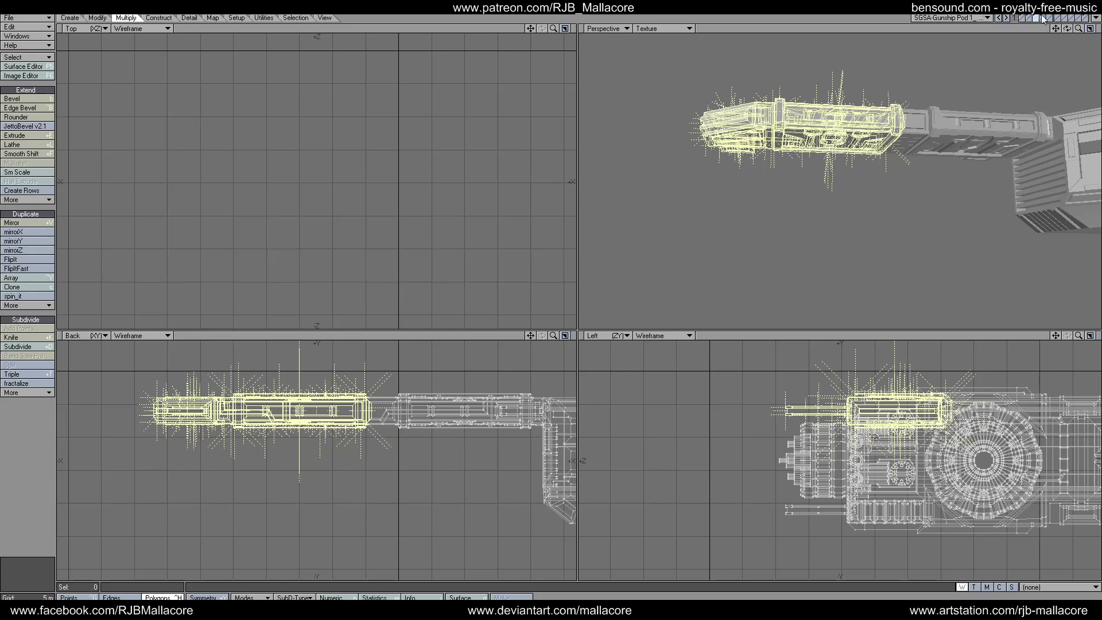
{"action": "left_click", "coordinate": [1036, 19]}
{"action": "key", "text": "a"}
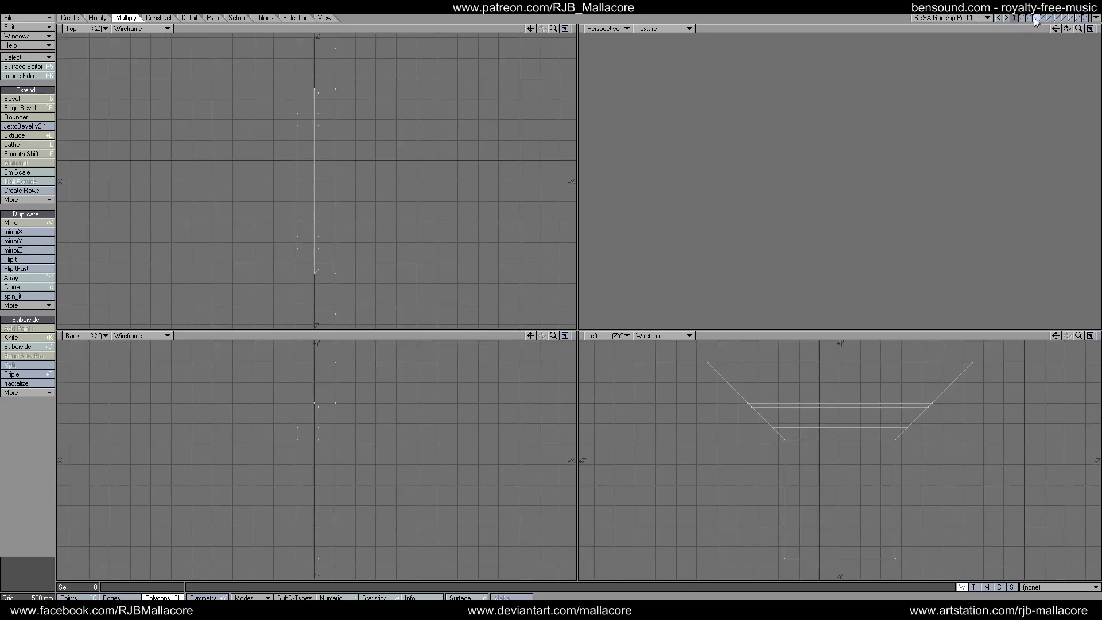
{"action": "left_click", "coordinate": [1036, 19]}
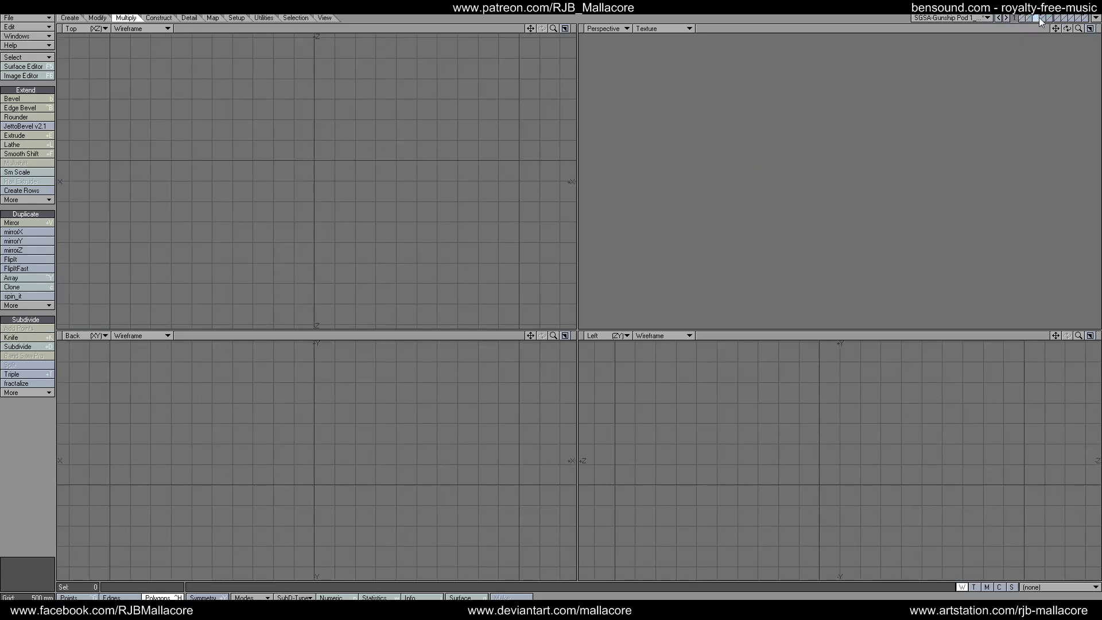
{"action": "left_click", "coordinate": [1031, 18]}
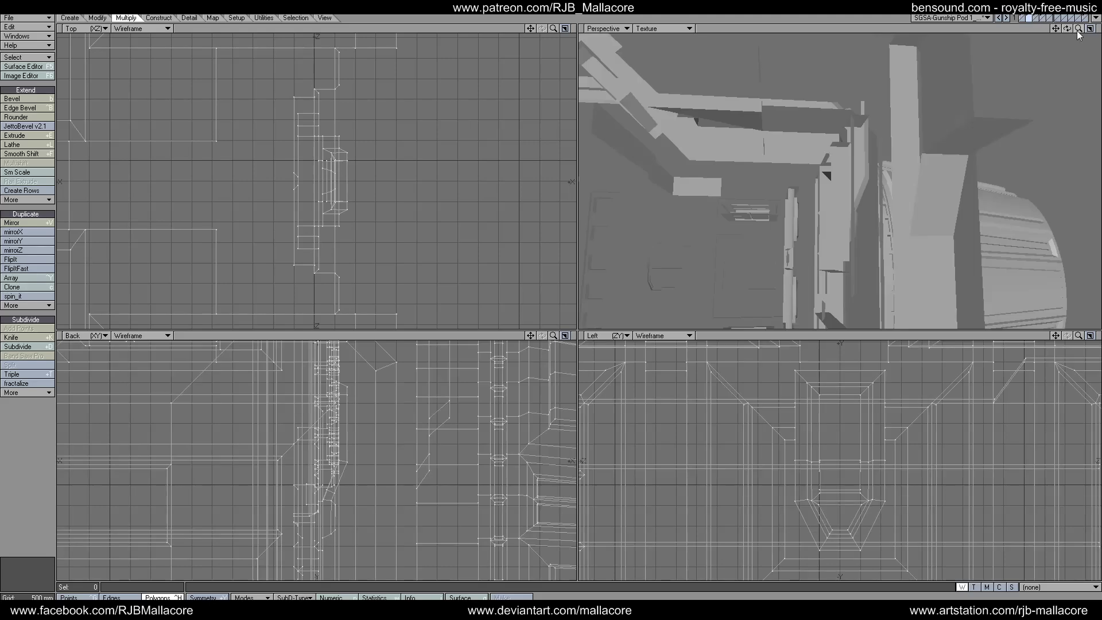
- Delete the polygons of the arm's tip and outer panel section, up to the ladder-like connector, from the working pod
{"action": "mouse_move", "coordinate": [1078, 31]}
{"action": "left_mouse_down"}
{"action": "mouse_move", "coordinate": [1022, 31]}
{"action": "mouse_move", "coordinate": [1074, 37]}
{"action": "left_mouse_up"}
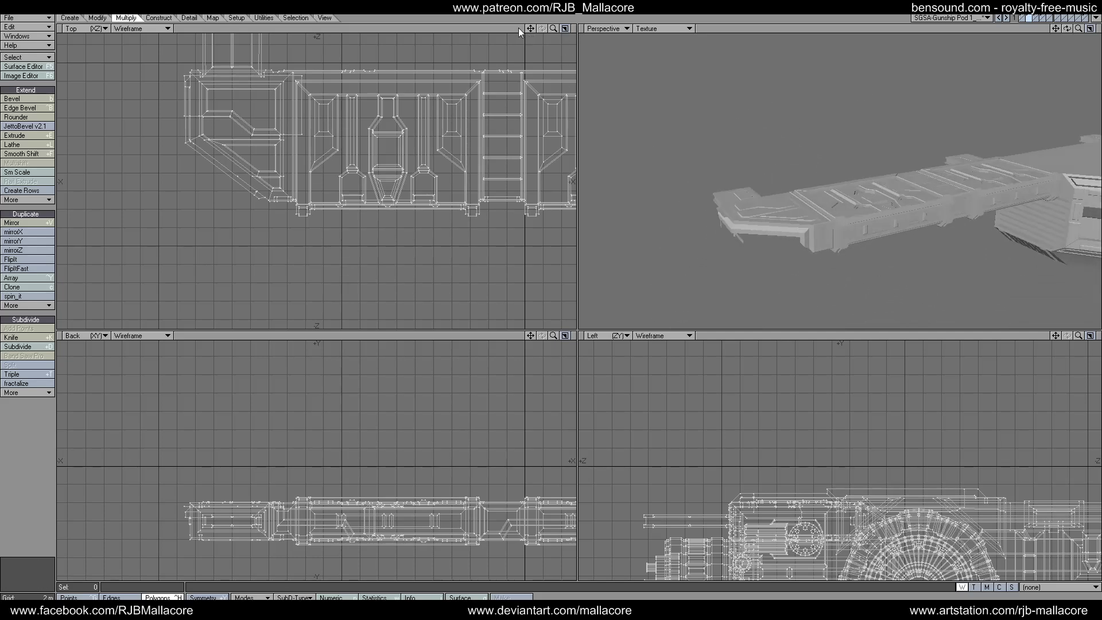
{"action": "left_click_drag", "start_coordinate": [554, 30], "coordinate": [531, 49]}
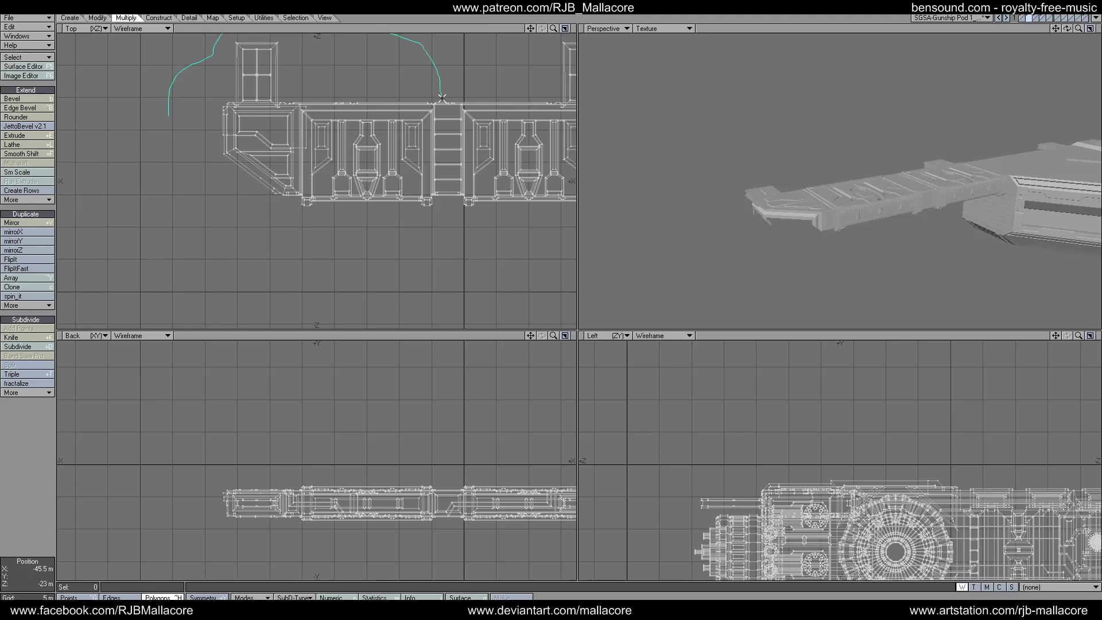
{"action": "mouse_move", "coordinate": [436, 237]}
{"action": "right_mouse_down"}
{"action": "mouse_move", "coordinate": [176, 146]}
{"action": "mouse_move", "coordinate": [169, 113]}
{"action": "right_mouse_up"}
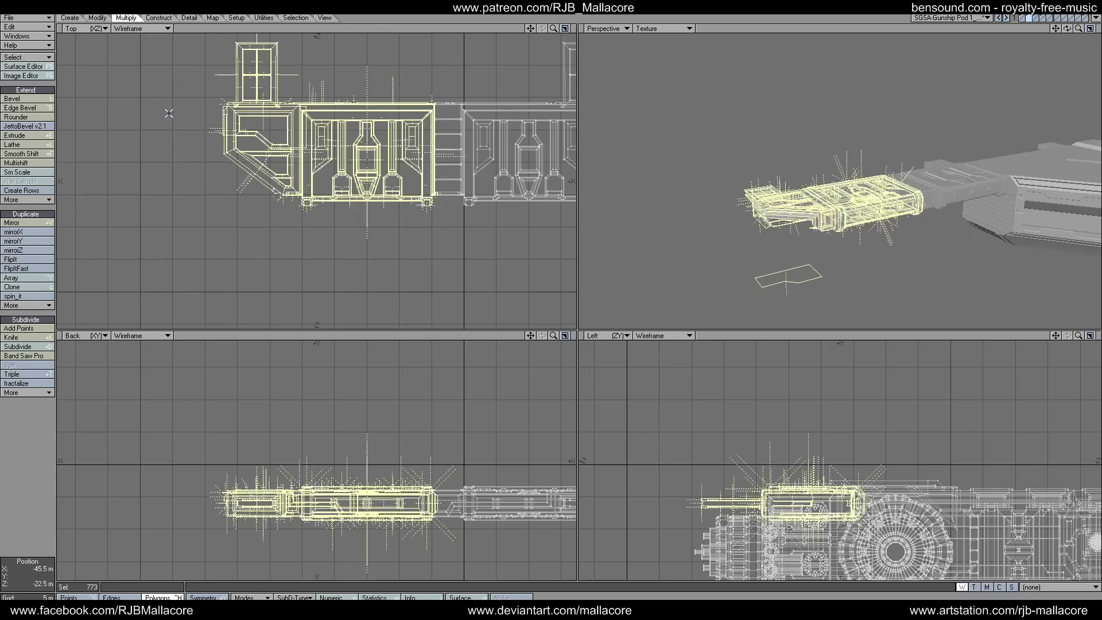
{"action": "key", "text": "Delete"}
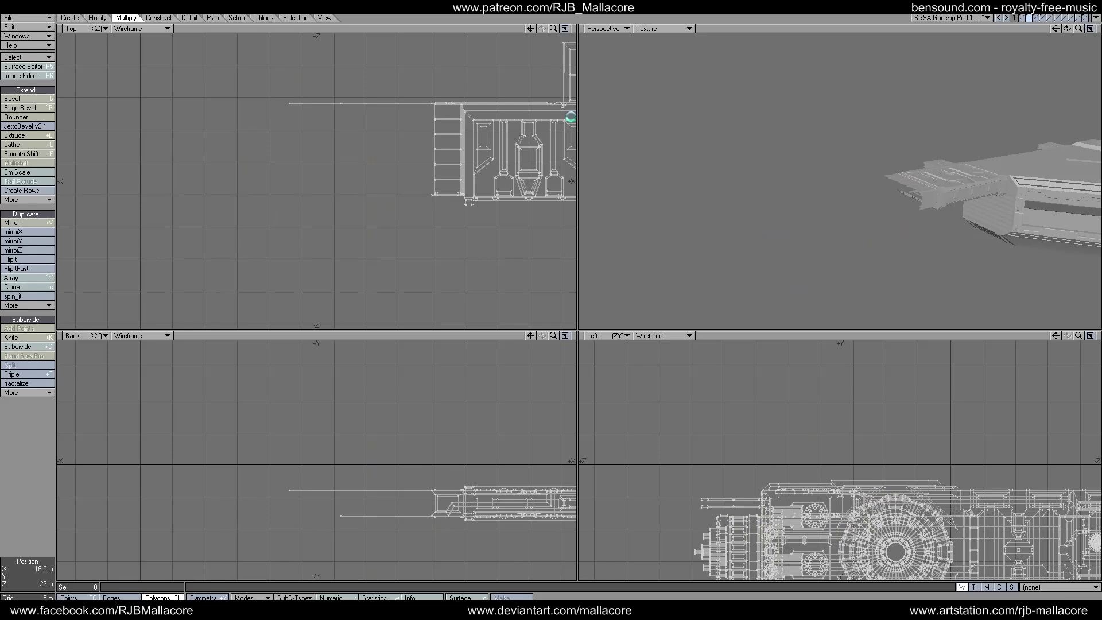
- Paste the copied arm section in place and merge the points with the Automatic range, keeping 1-point polygons
{"action": "key", "text": "m"}
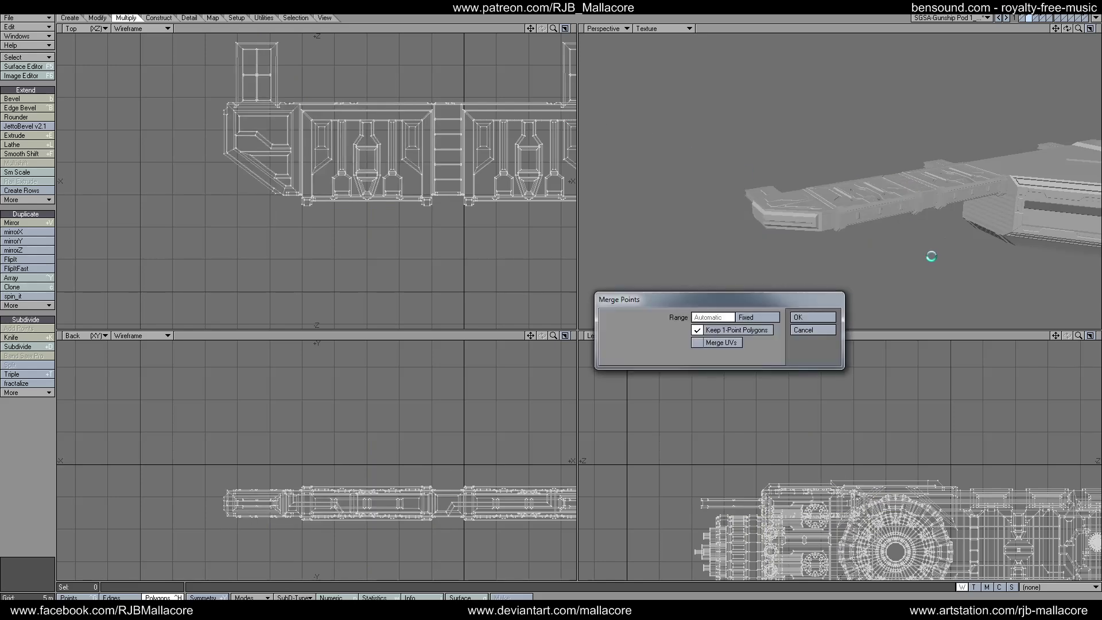
{"action": "left_click", "coordinate": [801, 317]}
{"action": "left_click", "coordinate": [698, 317]}
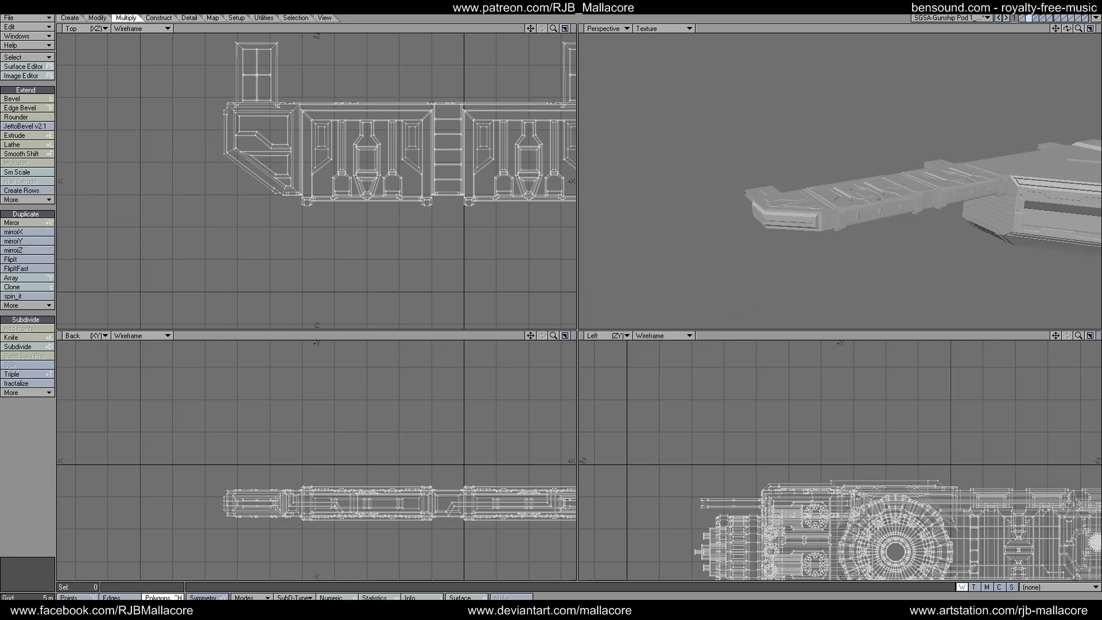
- Examine the pod from all sides, checking the replaced arm section, the engine end, the angled hull edge and the docking side
{"action": "mouse_move", "coordinate": [838, 229]}
{"action": "left_mouse_down", "text": "alt"}
{"action": "mouse_move", "coordinate": [849, 229]}
{"action": "mouse_move", "coordinate": [849, 276]}
{"action": "mouse_move", "coordinate": [816, 253]}
{"action": "mouse_move", "coordinate": [844, 230]}
{"action": "left_mouse_up", "text": "alt"}
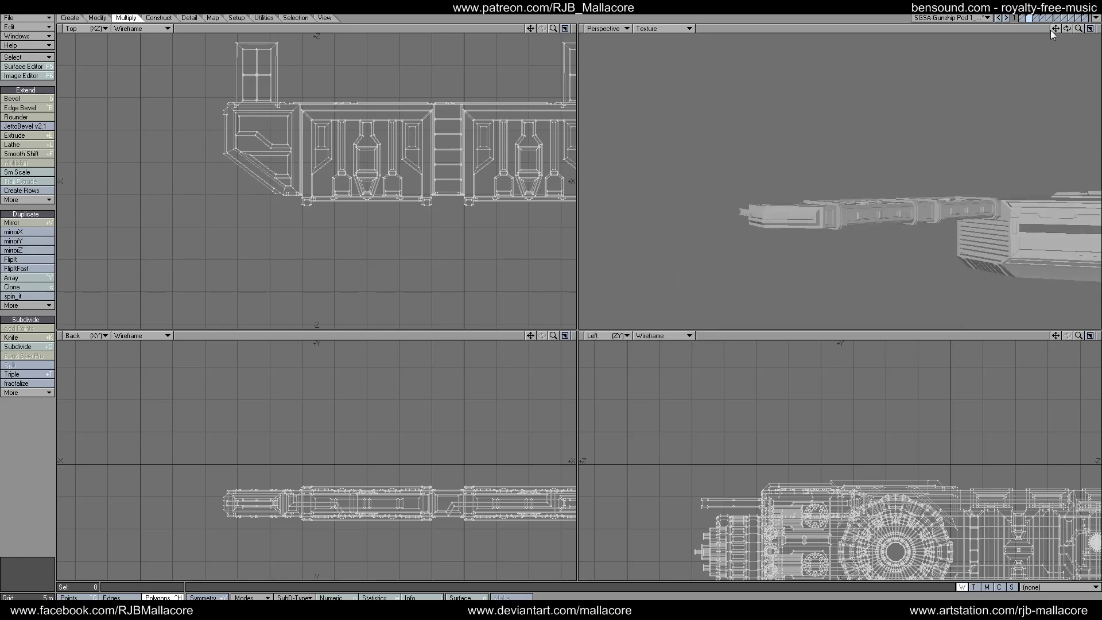
{"action": "left_click_drag", "start_coordinate": [1055, 28], "coordinate": [1001, 36]}
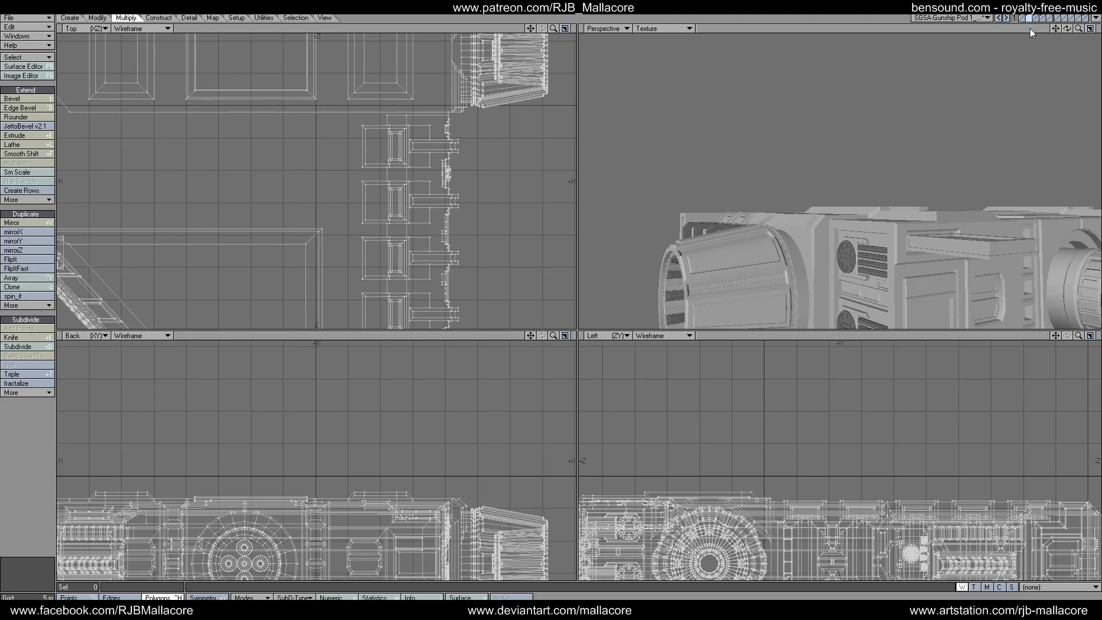
{"action": "left_click_drag", "start_coordinate": [1054, 27], "coordinate": [999, 55]}
{"action": "mouse_move", "coordinate": [1068, 28]}
{"action": "left_mouse_down"}
{"action": "mouse_move", "coordinate": [1036, 43]}
{"action": "mouse_move", "coordinate": [1097, 20]}
{"action": "mouse_move", "coordinate": [1060, 47]}
{"action": "mouse_move", "coordinate": [832, 24]}
{"action": "mouse_move", "coordinate": [562, 18]}
{"action": "mouse_move", "coordinate": [1085, 37]}
{"action": "left_mouse_up"}
{"action": "mouse_move", "coordinate": [1068, 28]}
{"action": "left_mouse_down"}
{"action": "mouse_move", "coordinate": [1095, 32]}
{"action": "mouse_move", "coordinate": [1063, 30]}
{"action": "left_mouse_up"}
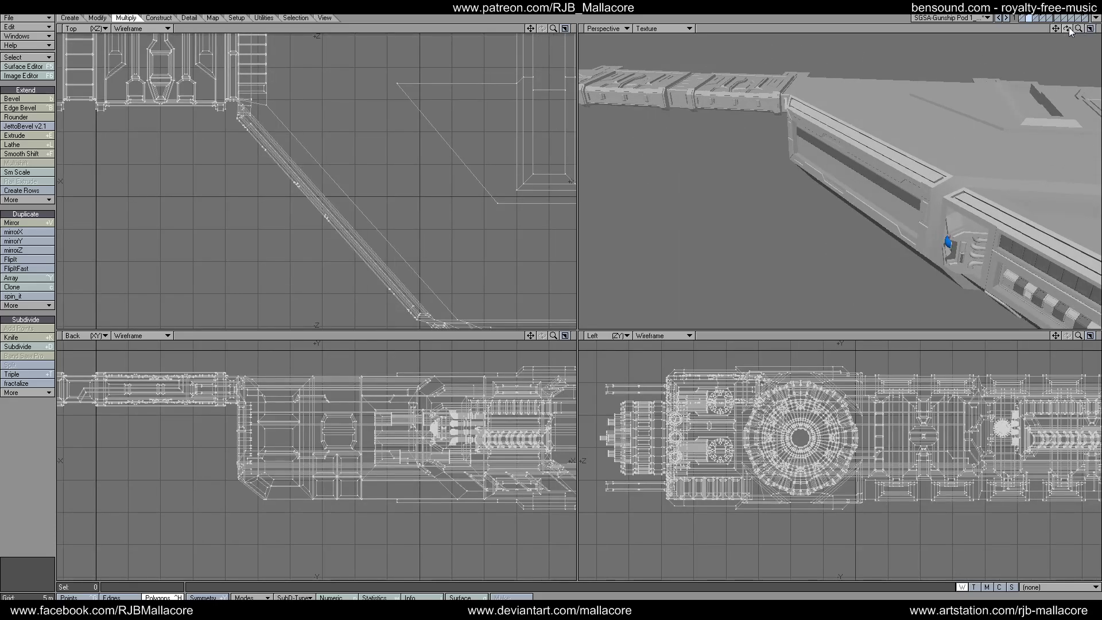
{"action": "left_click_drag", "start_coordinate": [1058, 32], "coordinate": [1088, 34]}
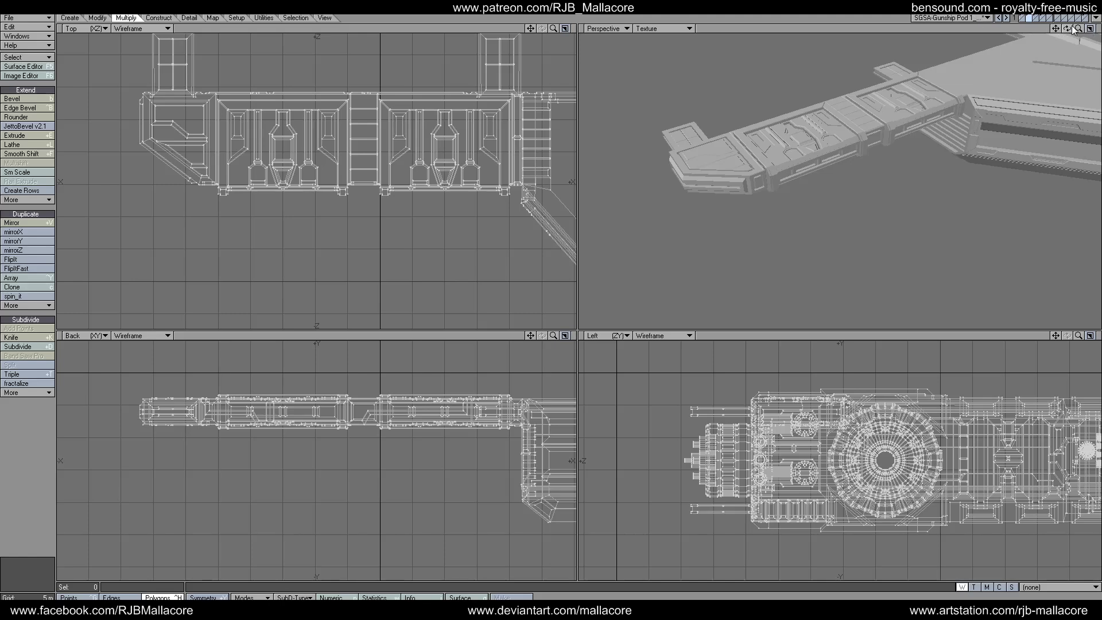
{"action": "left_click_drag", "start_coordinate": [1079, 28], "coordinate": [1038, 28]}
{"action": "mouse_move", "coordinate": [1067, 28]}
{"action": "left_mouse_down"}
{"action": "mouse_move", "coordinate": [1096, 45]}
{"action": "mouse_move", "coordinate": [1069, 28]}
{"action": "left_mouse_up"}
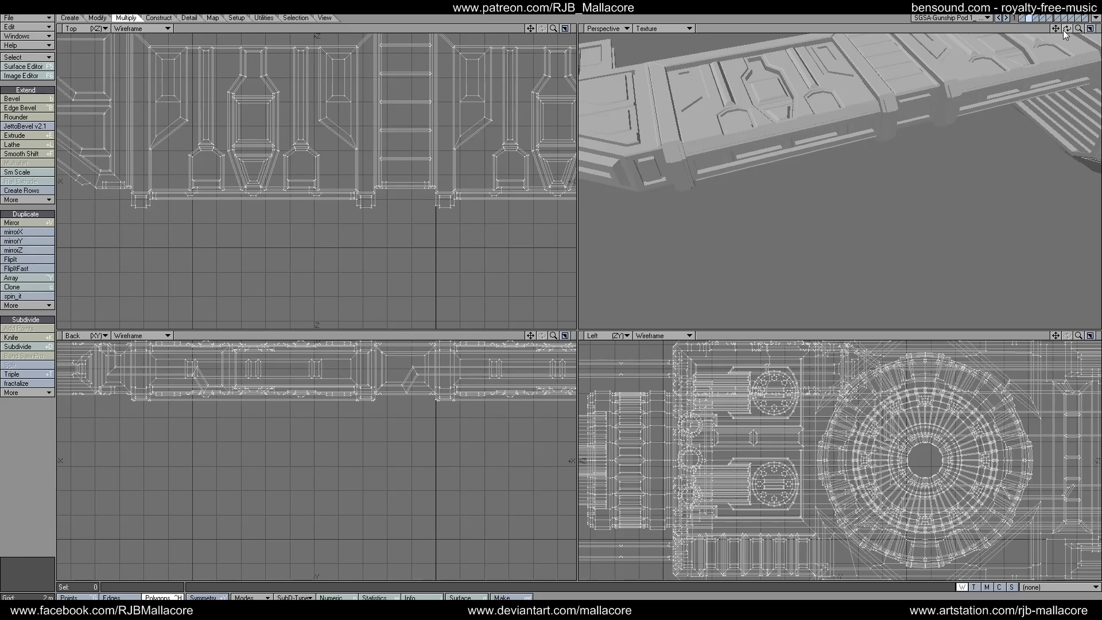
{"action": "left_click_drag", "start_coordinate": [1078, 29], "coordinate": [1101, 33]}
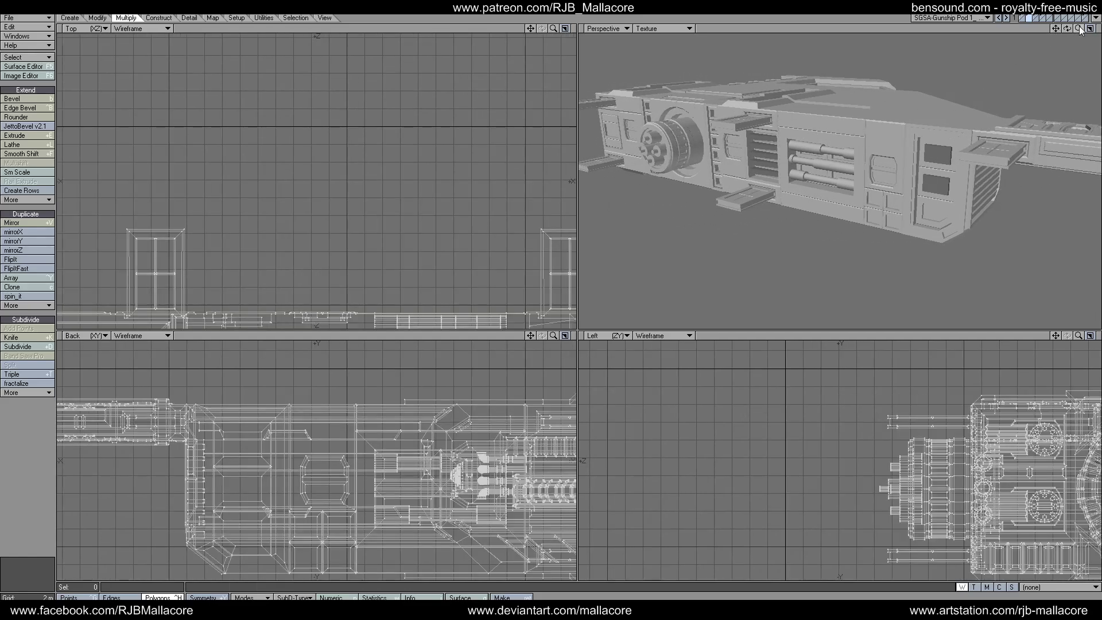
{"action": "left_click_drag", "start_coordinate": [1079, 30], "coordinate": [1032, 22]}
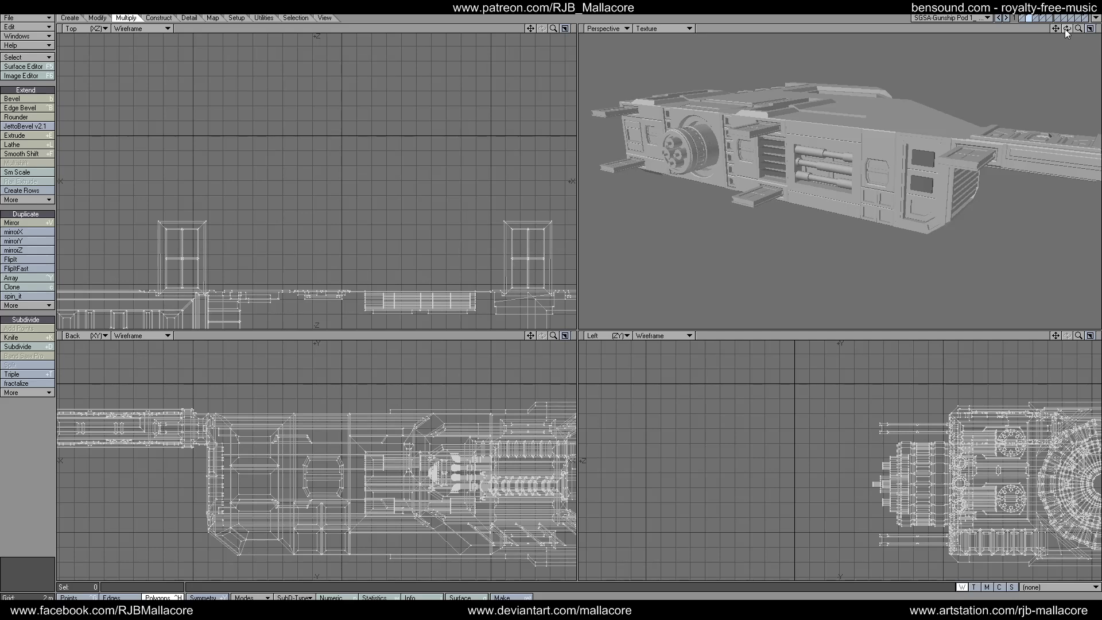
{"action": "left_click_drag", "start_coordinate": [1065, 28], "coordinate": [1036, 22]}
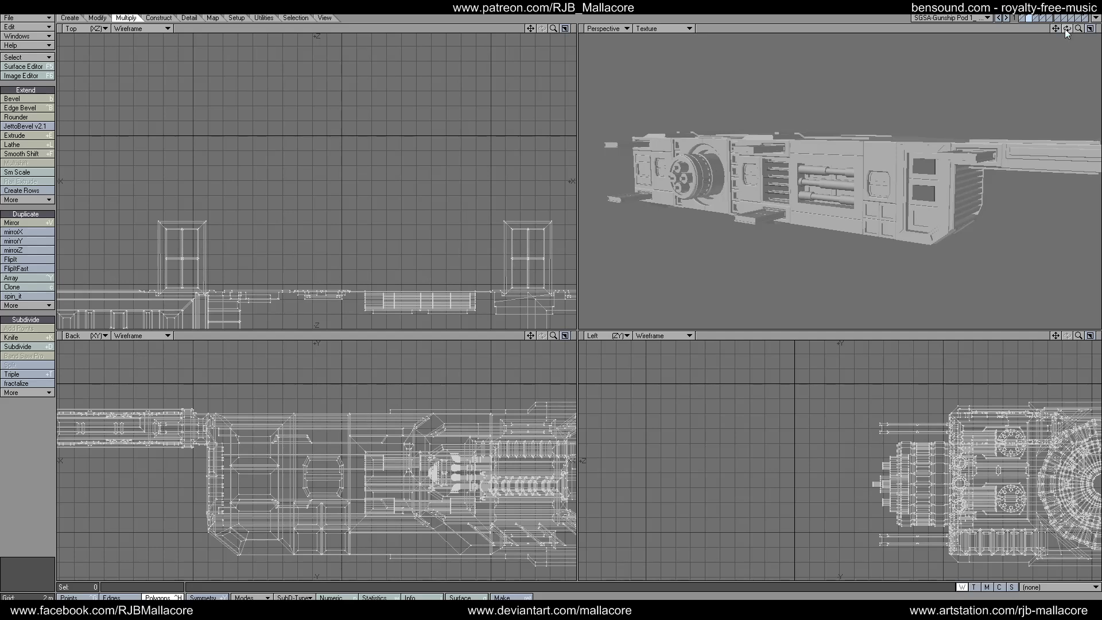
- Display the main ship layer together with the gunship pod and fit both in the views
{"action": "left_click", "coordinate": [1025, 18]}
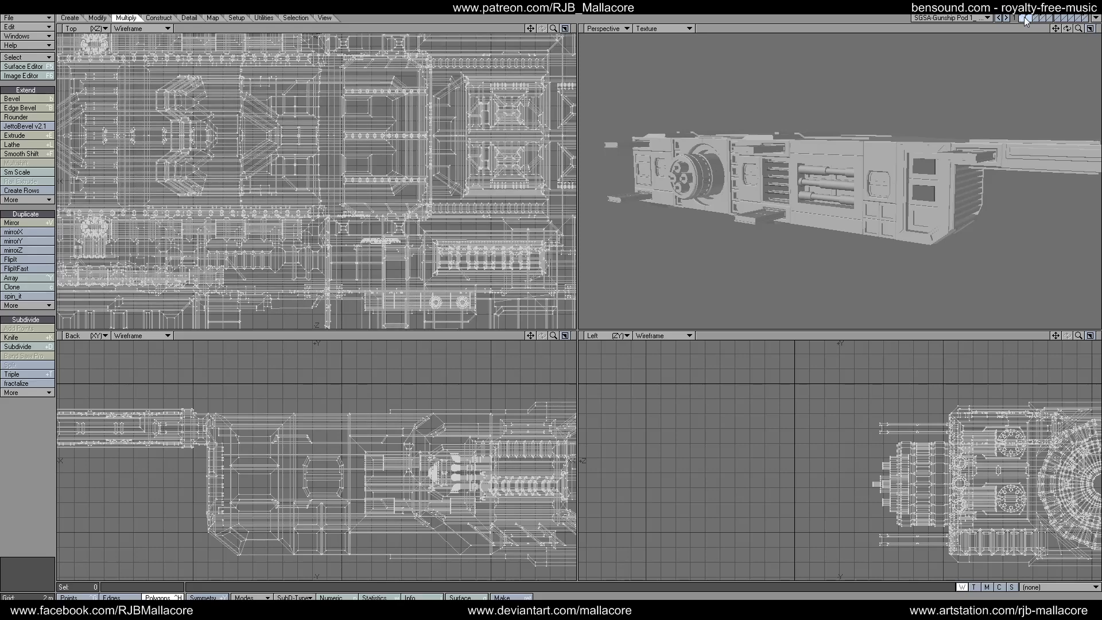
{"action": "left_click_drag", "start_coordinate": [1070, 32], "coordinate": [1075, 32]}
{"action": "key", "text": "a"}
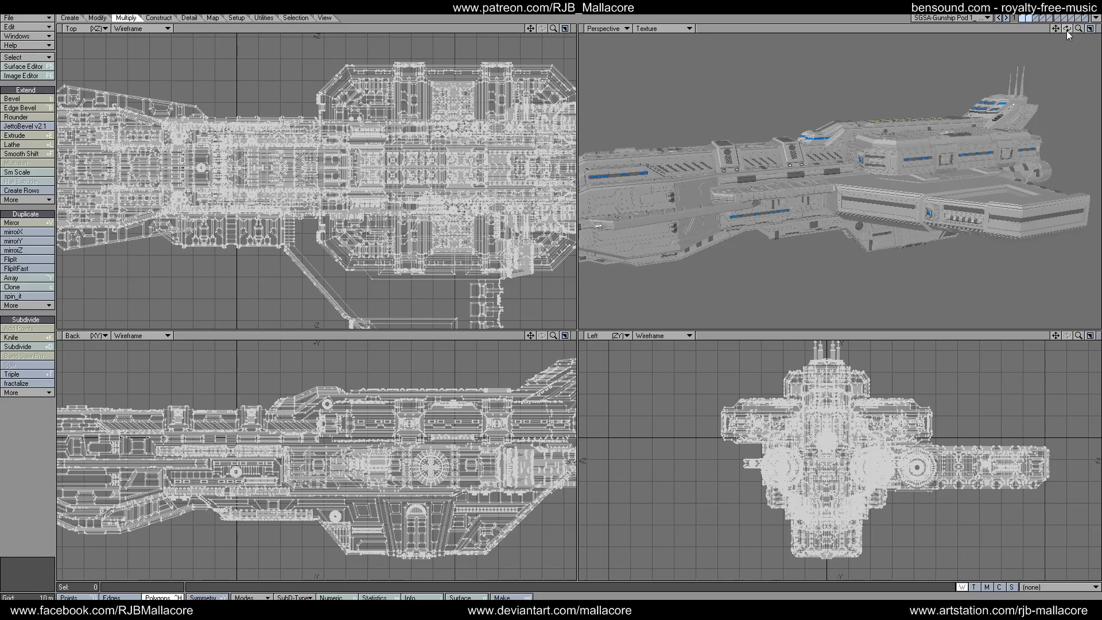
- Put a copy of the complete gunship pod in the third layer, replacing the leftover arm section there
{"action": "left_click_drag", "start_coordinate": [1067, 30], "coordinate": [1026, 38]}
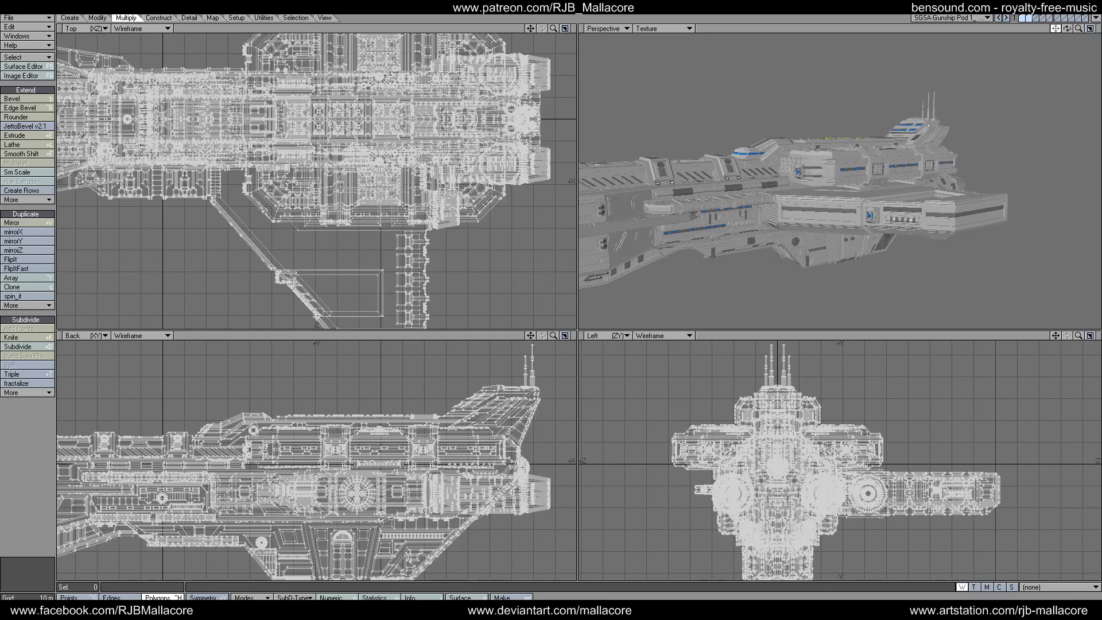
{"action": "left_click", "coordinate": [1030, 17]}
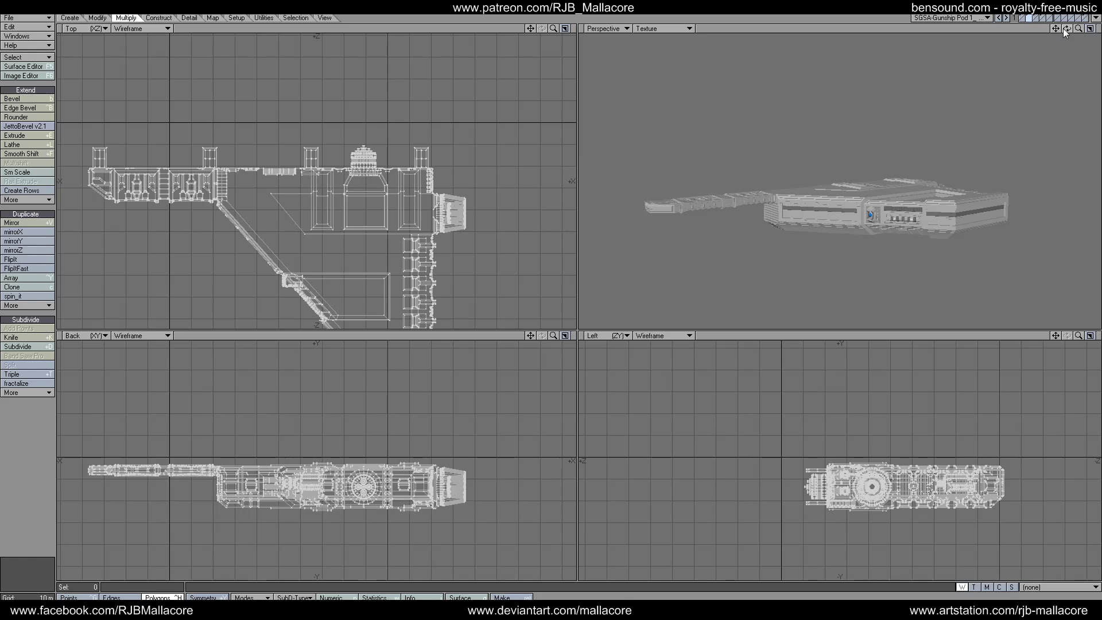
{"action": "left_click_drag", "start_coordinate": [1066, 29], "coordinate": [1062, 29]}
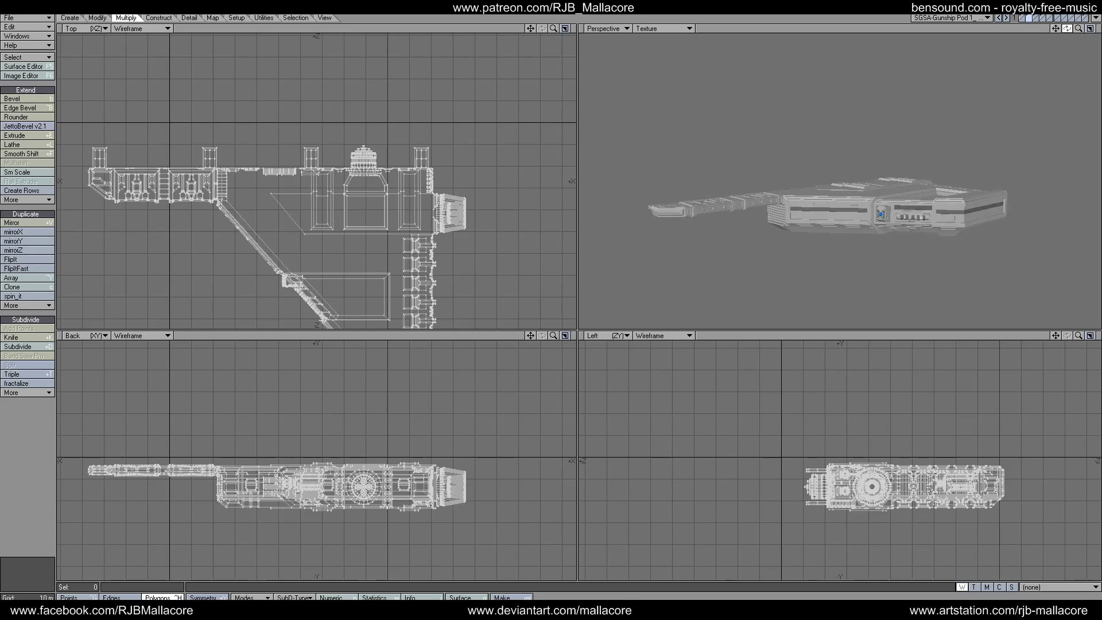
{"action": "left_click", "coordinate": [1037, 17]}
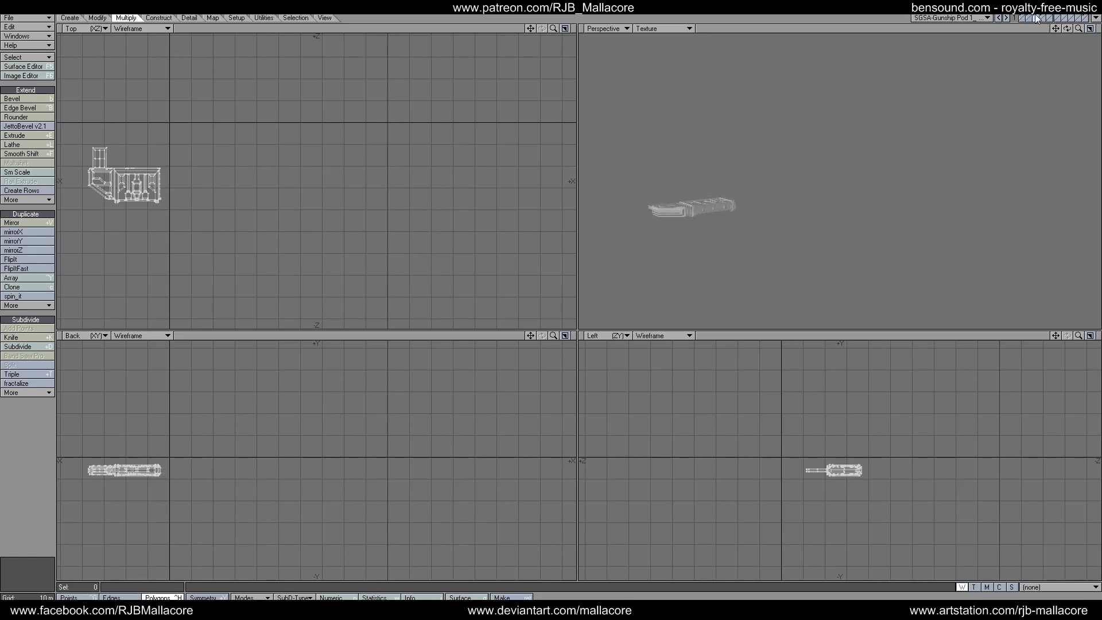
{"action": "left_click", "coordinate": [1037, 18]}
{"action": "left_click", "coordinate": [1037, 18]}
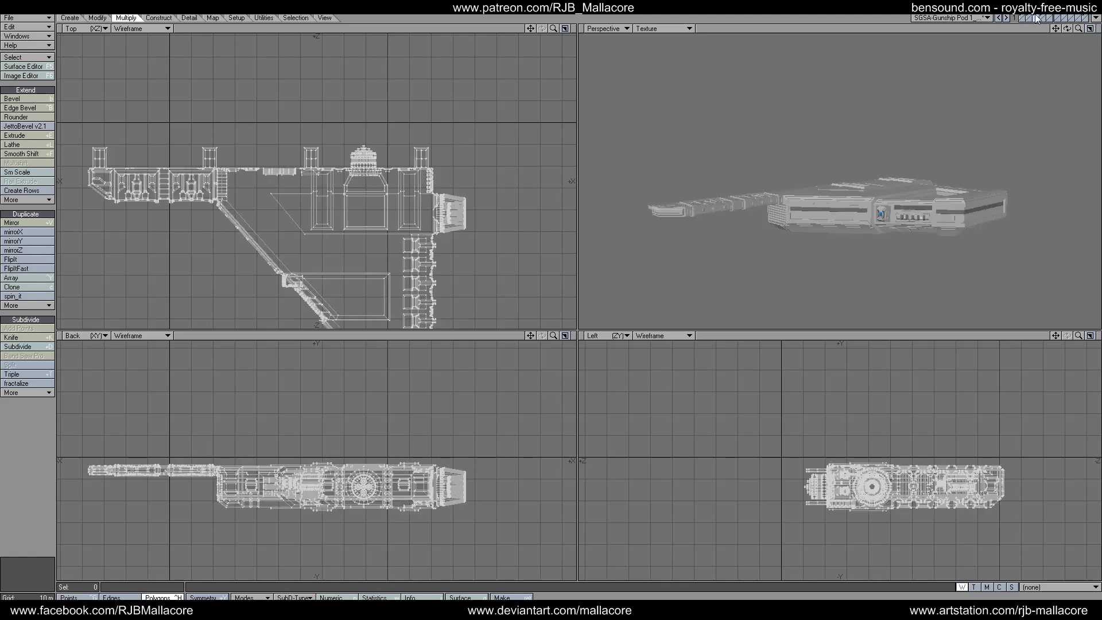
- Mirror the copied pod across the ship's lengthwise centreline at Z 0 m to make the opposite pod
{"action": "left_click", "coordinate": [23, 222]}
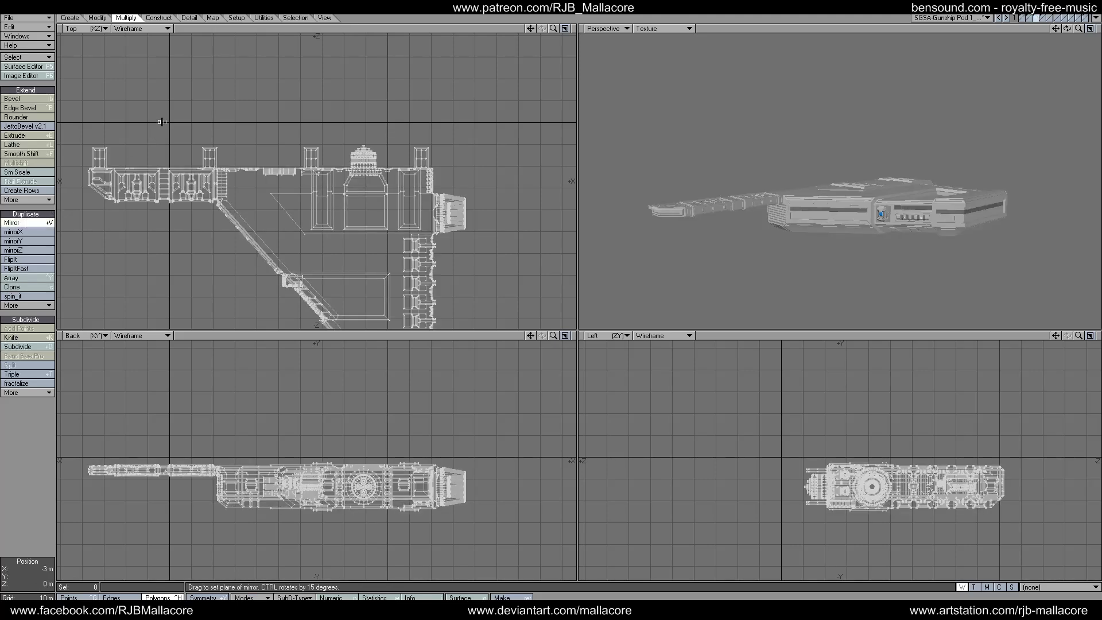
{"action": "left_click_drag", "start_coordinate": [162, 121], "coordinate": [267, 122]}
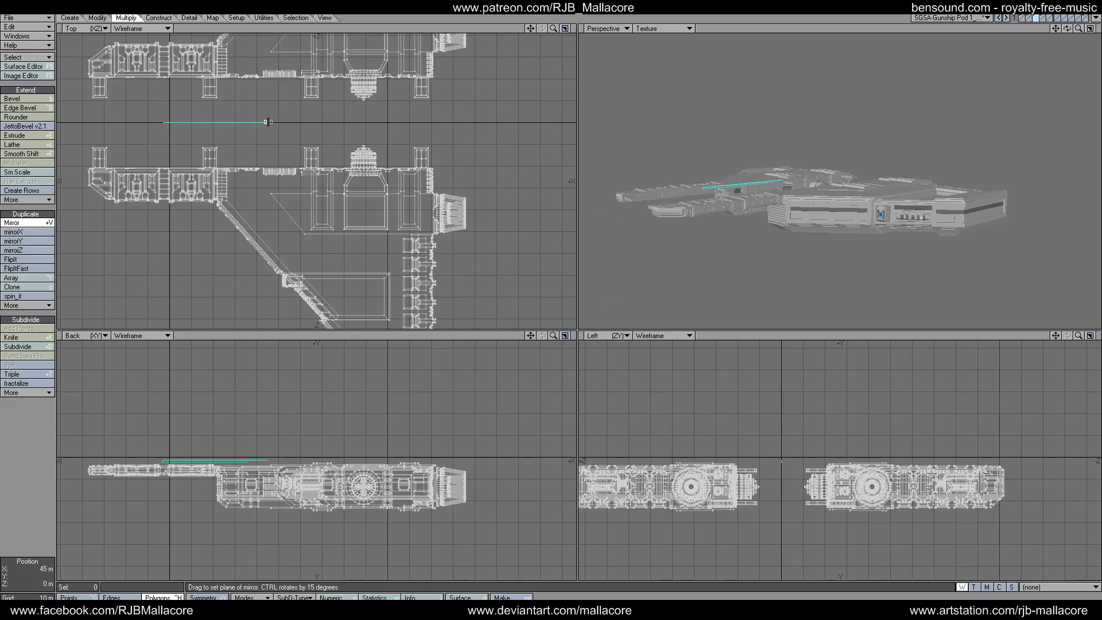
{"action": "key", "text": "space"}
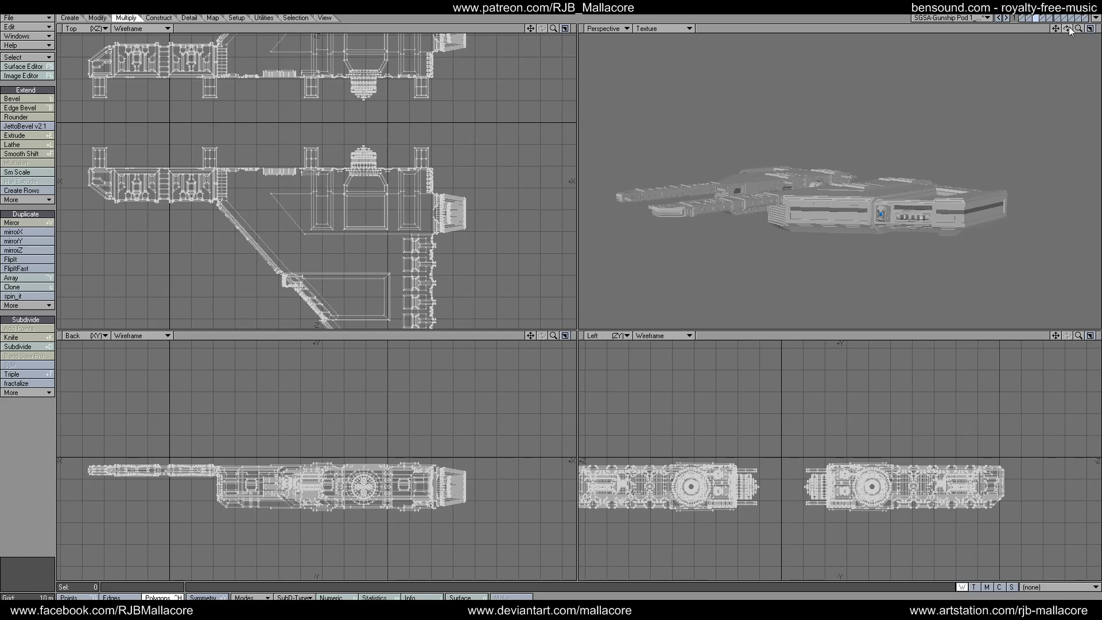
- Examine the mirrored pair of pods from the side, above and the engine end
{"action": "mouse_move", "coordinate": [1066, 28]}
{"action": "left_mouse_down"}
{"action": "mouse_move", "coordinate": [1053, 95]}
{"action": "mouse_move", "coordinate": [1068, 29]}
{"action": "left_mouse_up"}
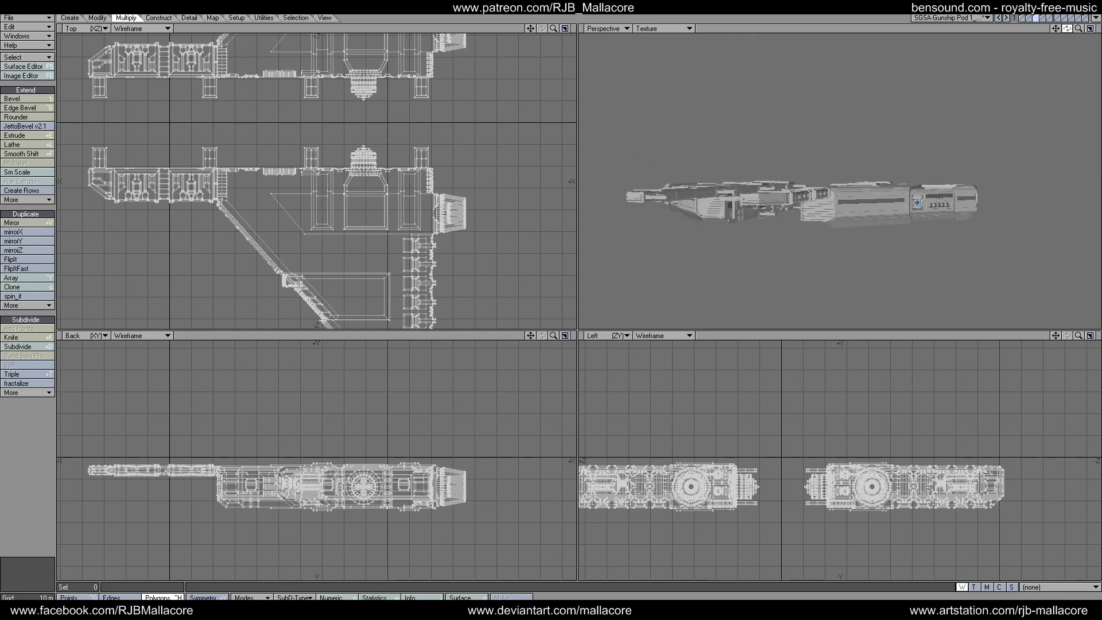
{"action": "left_click_drag", "start_coordinate": [529, 29], "coordinate": [650, 56]}
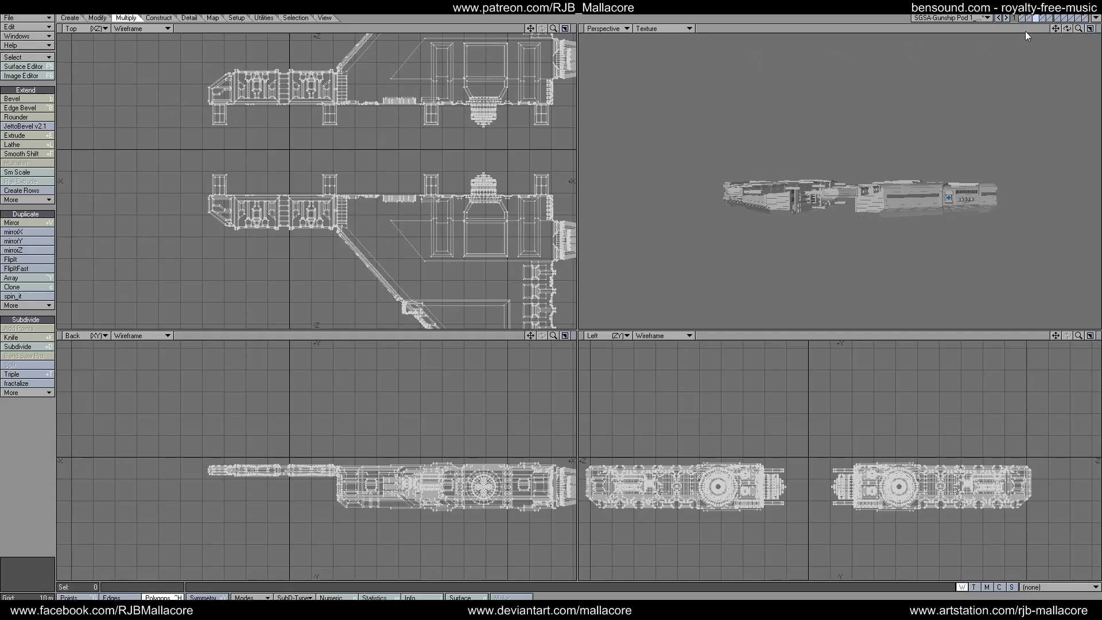
{"action": "mouse_move", "coordinate": [1067, 27]}
{"action": "left_mouse_down"}
{"action": "mouse_move", "coordinate": [1045, 91]}
{"action": "mouse_move", "coordinate": [1057, 45]}
{"action": "left_mouse_up"}
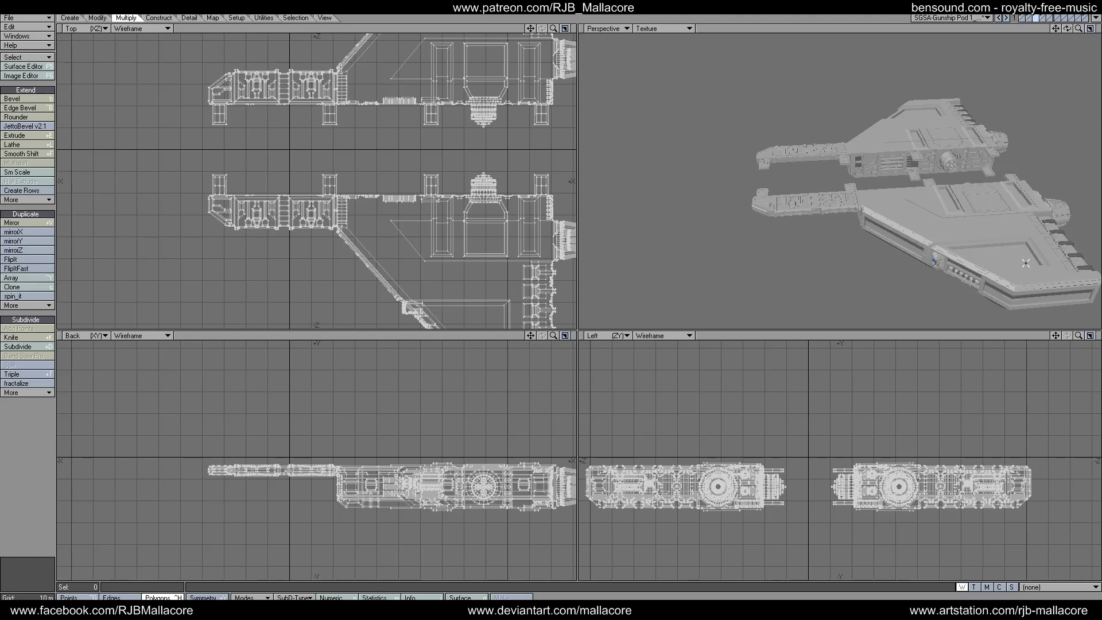
{"action": "left_click_drag", "start_coordinate": [1067, 28], "coordinate": [999, 35]}
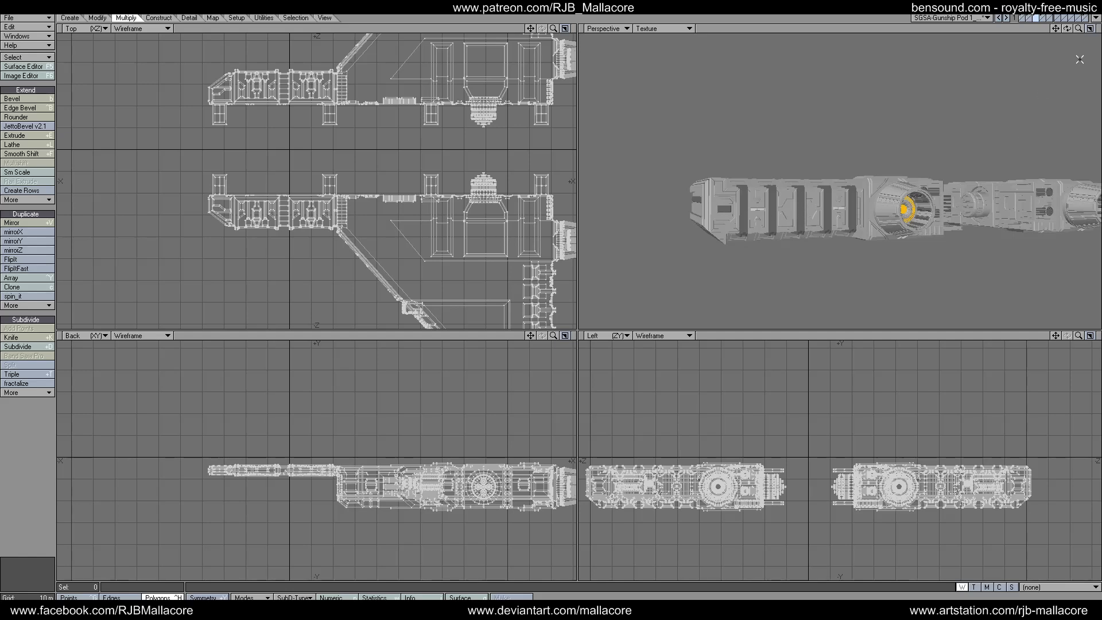
{"action": "left_click_drag", "start_coordinate": [1067, 28], "coordinate": [875, 247]}
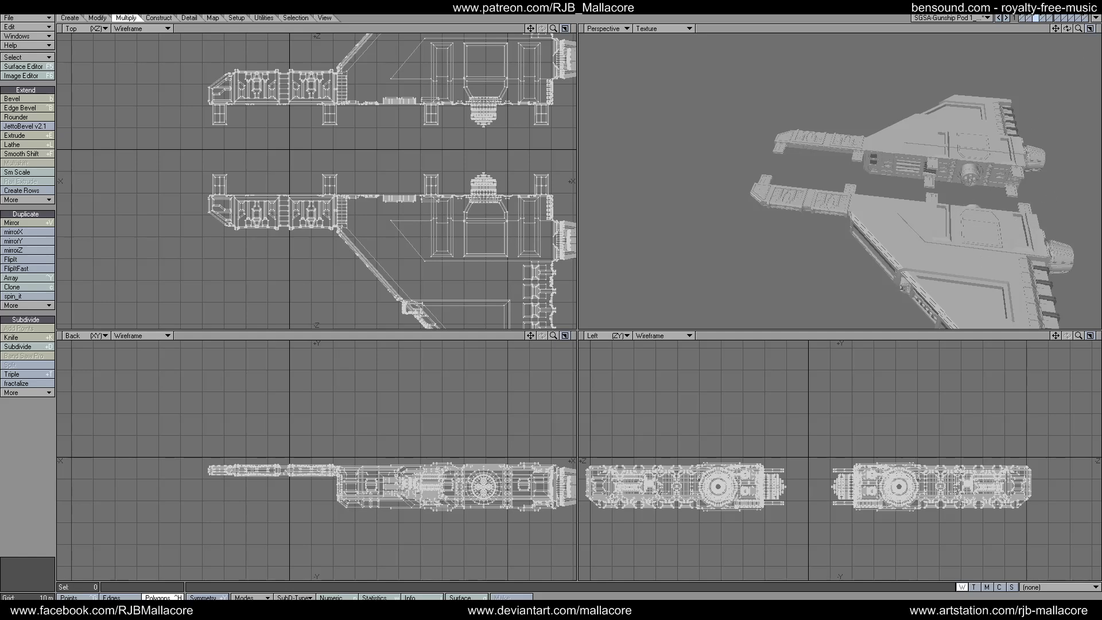
{"action": "mouse_move", "coordinate": [1068, 28]}
{"action": "left_mouse_down"}
{"action": "mouse_move", "coordinate": [1066, 11]}
{"action": "mouse_move", "coordinate": [1013, 30]}
{"action": "mouse_move", "coordinate": [1070, 30]}
{"action": "left_mouse_up"}
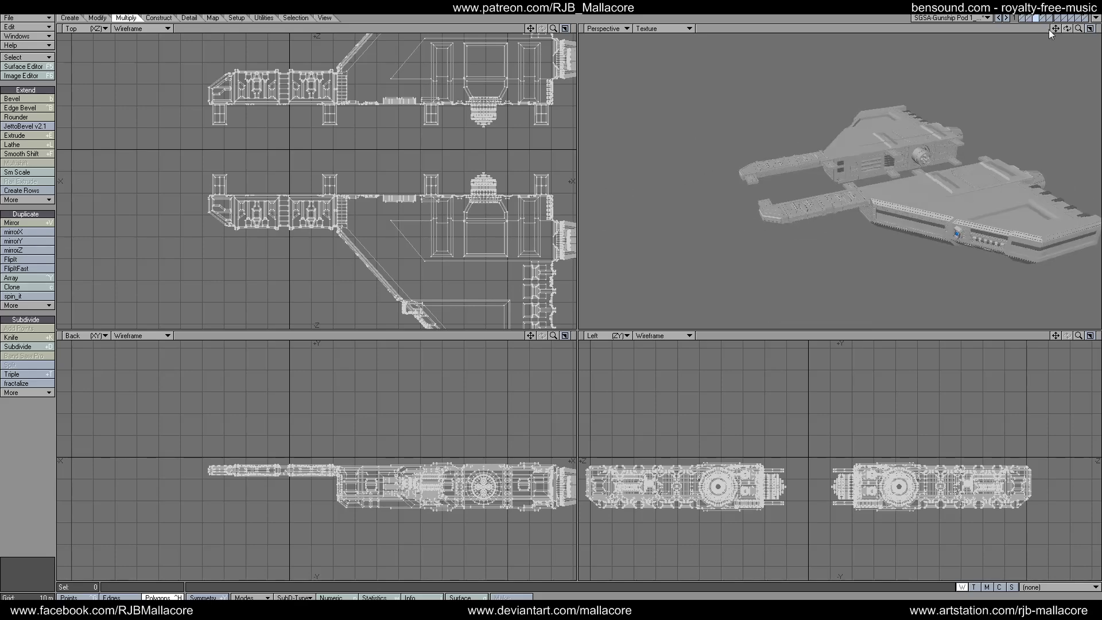
- Display the main ship with both pods in a full-size perspective view and inspect the fit from above, the side and the bow
{"action": "left_click", "coordinate": [1026, 19]}
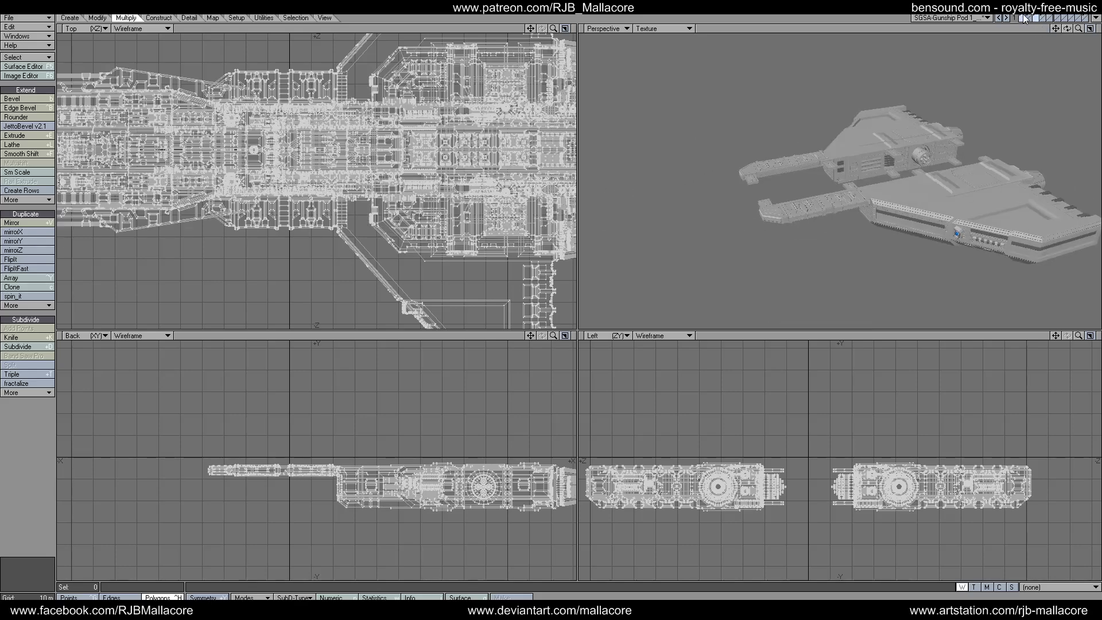
{"action": "left_click_drag", "start_coordinate": [1066, 28], "coordinate": [1055, 29]}
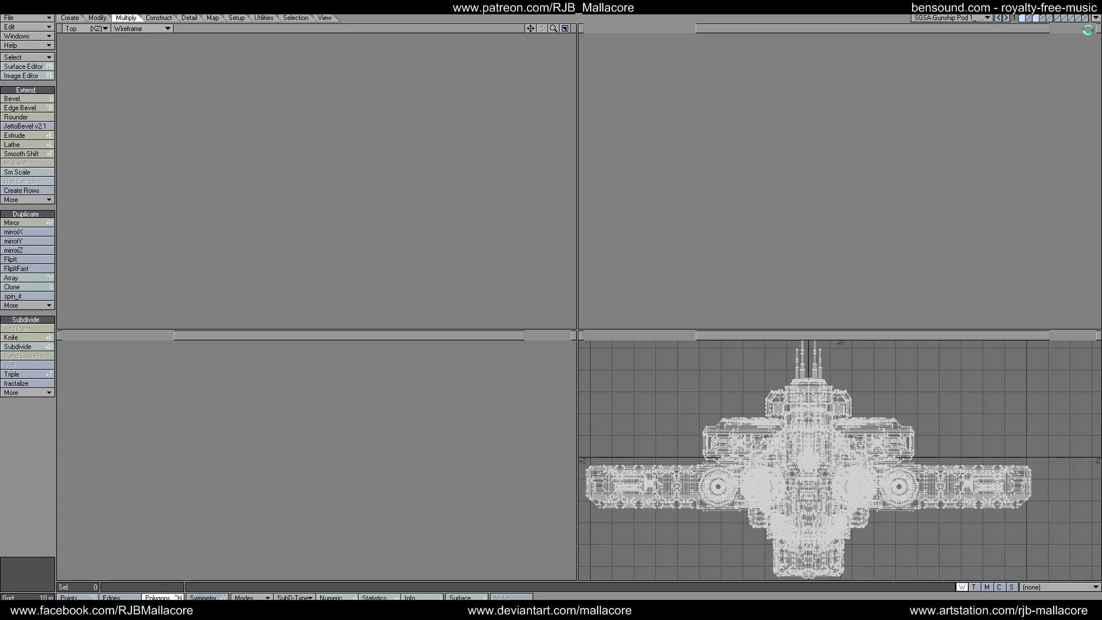
{"action": "left_click", "coordinate": [1089, 29]}
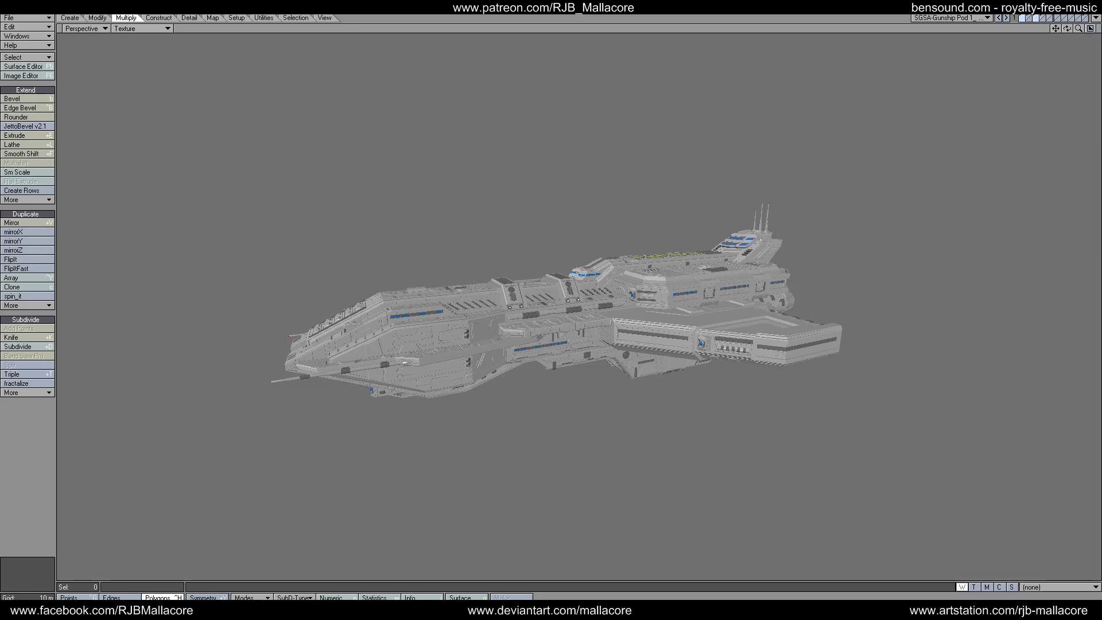
{"action": "mouse_move", "coordinate": [1078, 29]}
{"action": "left_mouse_down"}
{"action": "mouse_move", "coordinate": [1090, 28]}
{"action": "mouse_move", "coordinate": [1052, 32]}
{"action": "mouse_move", "coordinate": [1069, 62]}
{"action": "mouse_move", "coordinate": [1062, 23]}
{"action": "mouse_move", "coordinate": [1049, 33]}
{"action": "mouse_move", "coordinate": [1066, 24]}
{"action": "left_mouse_up"}
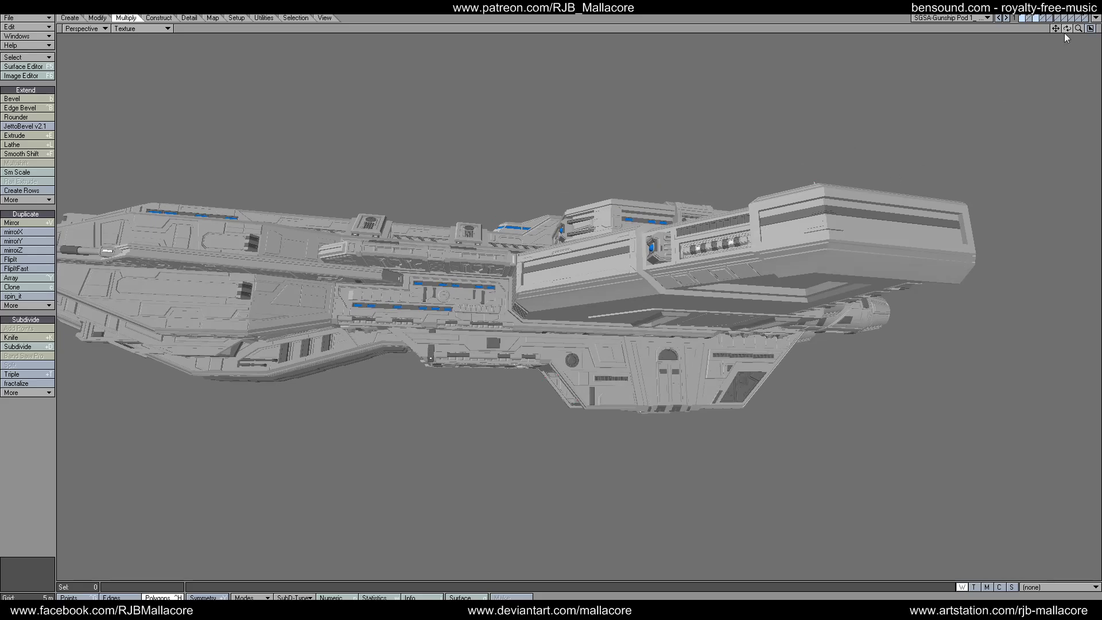
{"action": "left_click_drag", "start_coordinate": [1067, 29], "coordinate": [988, 138]}
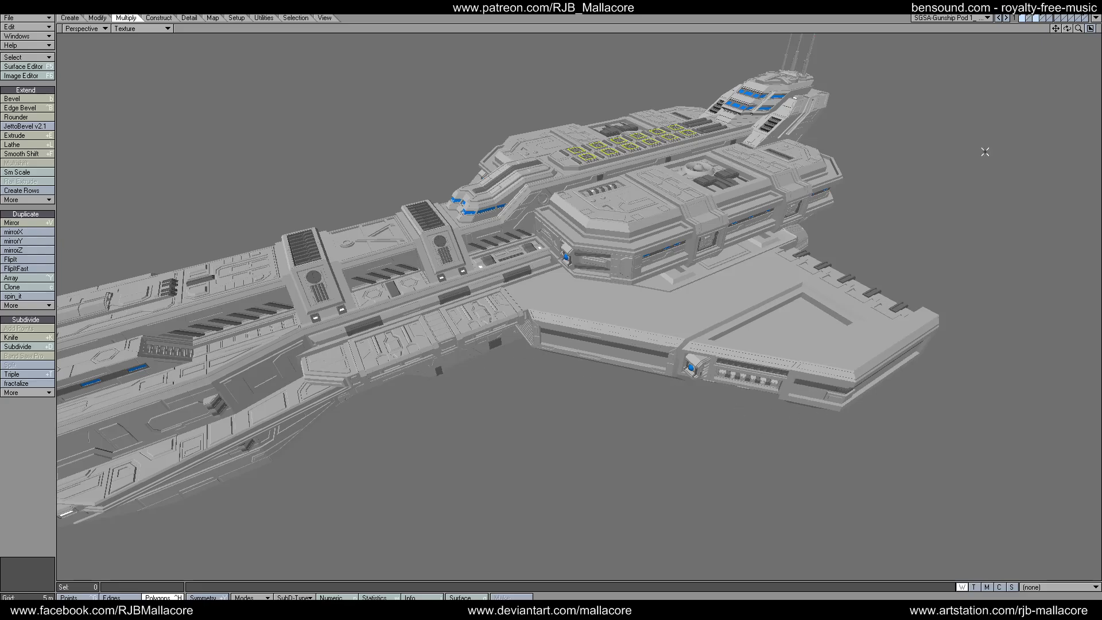
{"action": "left_click_drag", "start_coordinate": [1067, 29], "coordinate": [855, 189]}
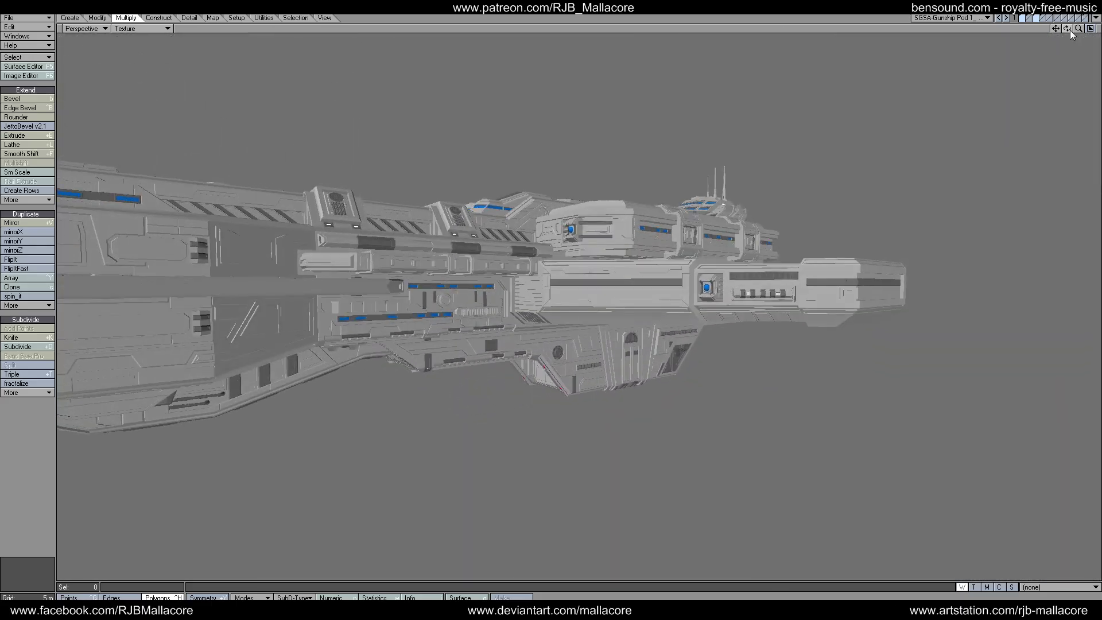
{"action": "left_click_drag", "start_coordinate": [1078, 31], "coordinate": [1085, 39]}
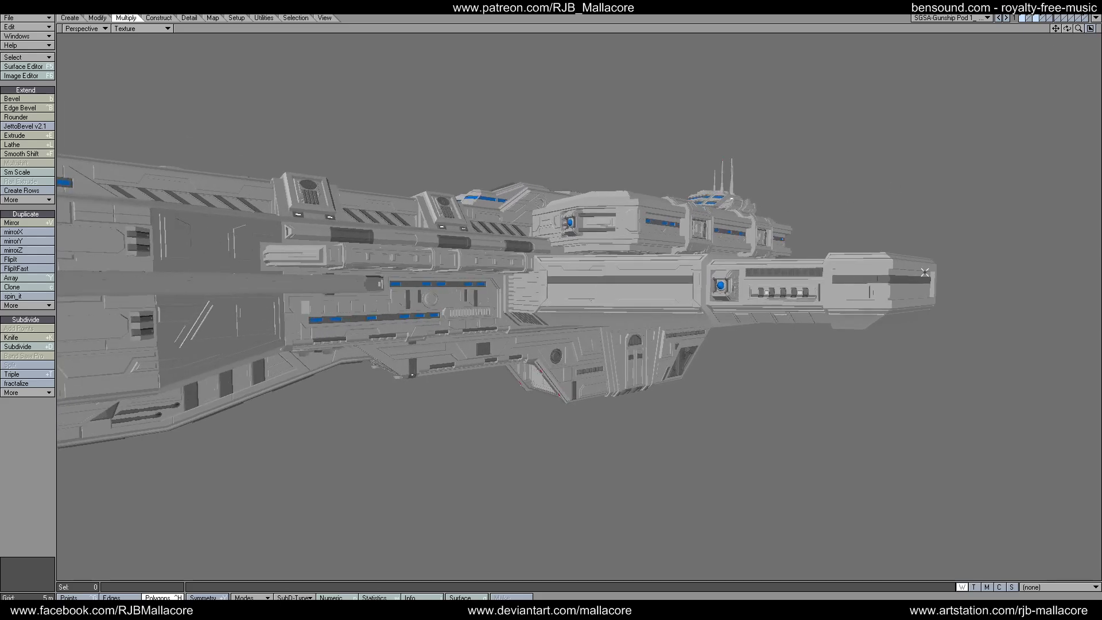
{"action": "left_click_drag", "start_coordinate": [1067, 28], "coordinate": [1050, 44]}
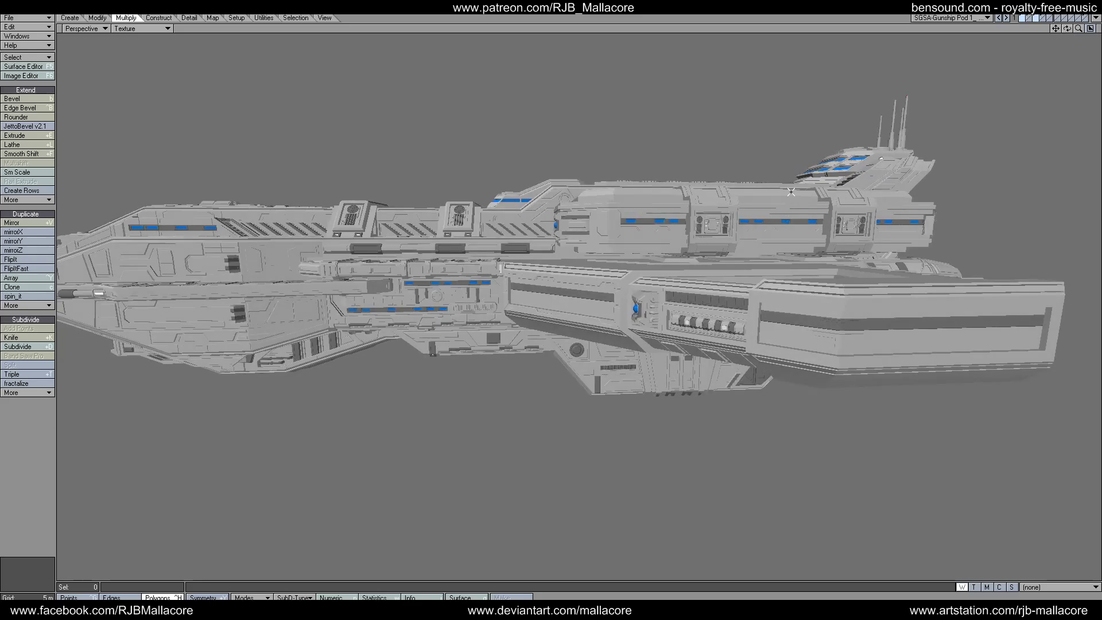
{"action": "left_click_drag", "start_coordinate": [1067, 29], "coordinate": [1057, 41]}
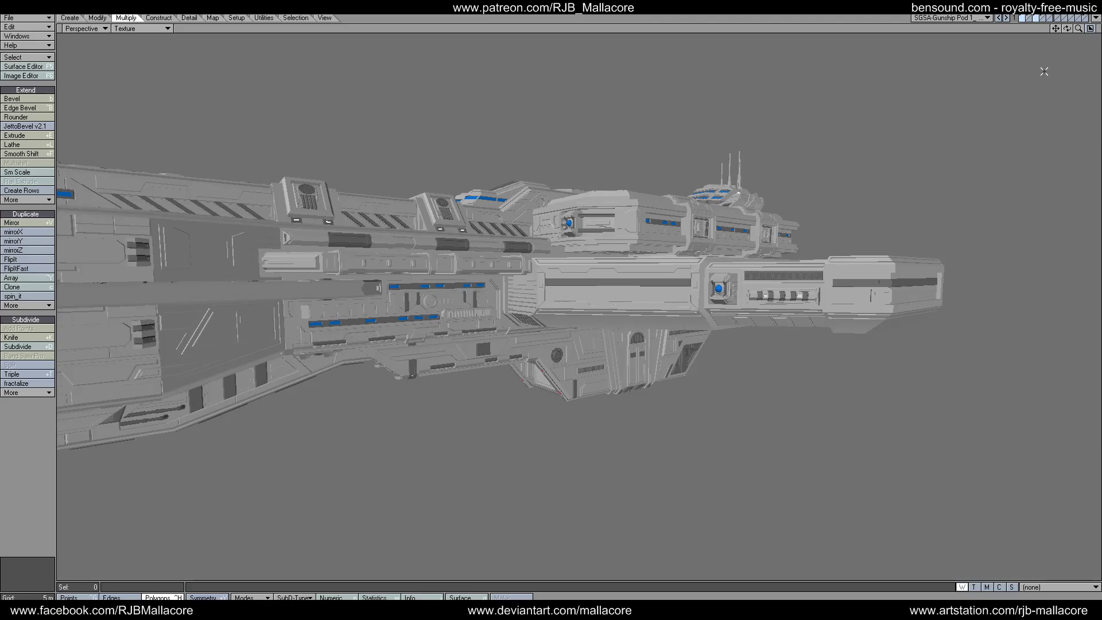
{"action": "mouse_move", "coordinate": [1078, 29]}
{"action": "left_mouse_down"}
{"action": "mouse_move", "coordinate": [1068, 41]}
{"action": "mouse_move", "coordinate": [1083, 48]}
{"action": "mouse_move", "coordinate": [1067, 24]}
{"action": "mouse_move", "coordinate": [1091, 39]}
{"action": "mouse_move", "coordinate": [1033, 20]}
{"action": "mouse_move", "coordinate": [1071, 42]}
{"action": "mouse_move", "coordinate": [1058, 29]}
{"action": "mouse_move", "coordinate": [1073, 8]}
{"action": "mouse_move", "coordinate": [1095, 8]}
{"action": "mouse_move", "coordinate": [1081, 29]}
{"action": "mouse_move", "coordinate": [1093, 29]}
{"action": "mouse_move", "coordinate": [1068, 31]}
{"action": "mouse_move", "coordinate": [1063, 58]}
{"action": "mouse_move", "coordinate": [1021, 33]}
{"action": "mouse_move", "coordinate": [1070, 8]}
{"action": "mouse_move", "coordinate": [1060, 28]}
{"action": "mouse_move", "coordinate": [1084, 28]}
{"action": "left_mouse_up"}
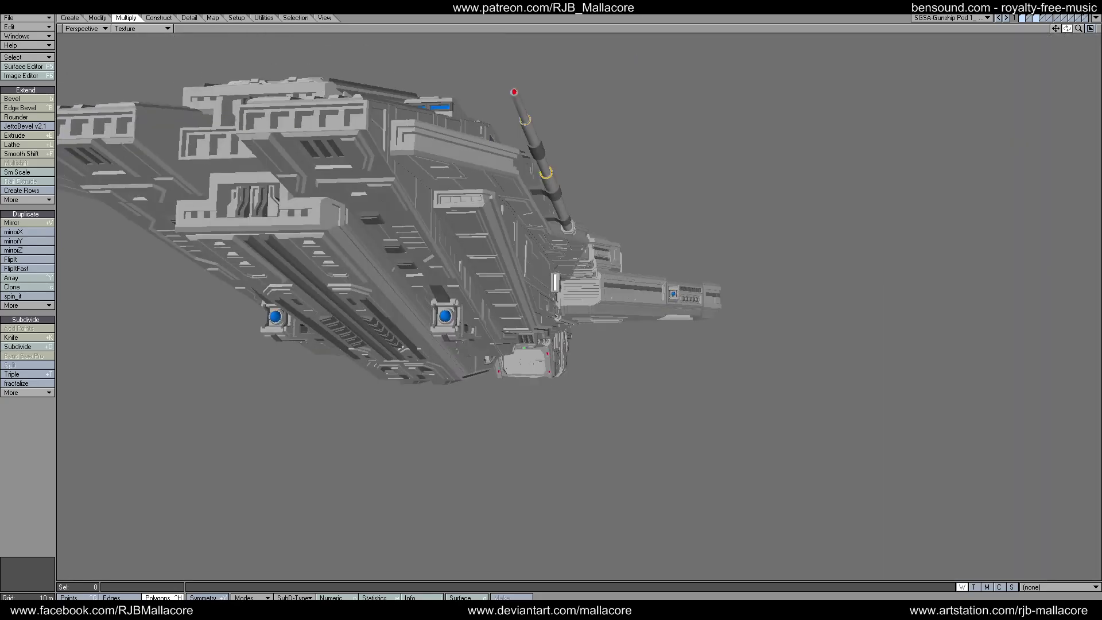
- Show only the pod pair and examine the engines, facing docking sides, undersides, arms and upper hull surfaces
{"action": "left_click", "coordinate": [1039, 18]}
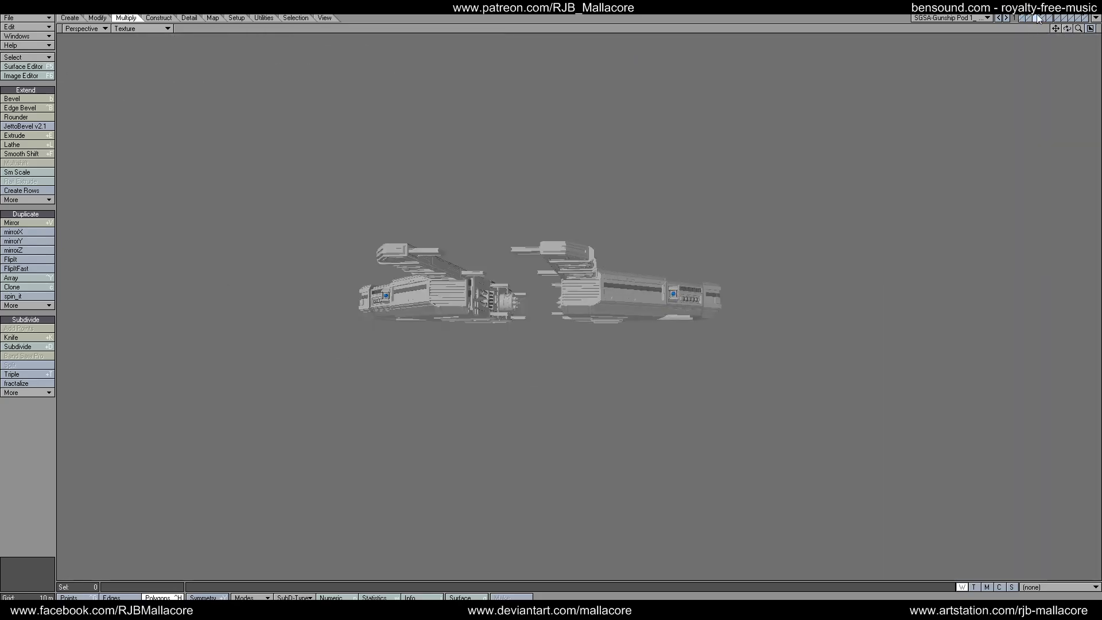
{"action": "left_click_drag", "start_coordinate": [1067, 28], "coordinate": [773, 144]}
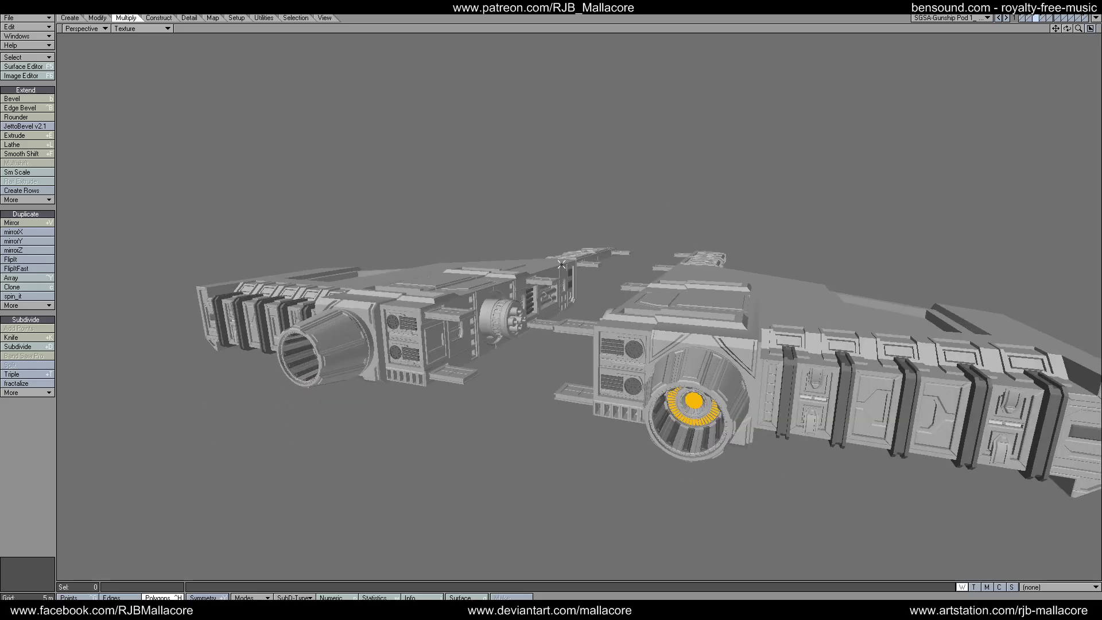
{"action": "mouse_move", "coordinate": [1066, 30]}
{"action": "left_mouse_down"}
{"action": "mouse_move", "coordinate": [1034, 38]}
{"action": "mouse_move", "coordinate": [1090, 12]}
{"action": "mouse_move", "coordinate": [1032, 36]}
{"action": "mouse_move", "coordinate": [1034, 24]}
{"action": "mouse_move", "coordinate": [1080, 29]}
{"action": "mouse_move", "coordinate": [1061, 34]}
{"action": "mouse_move", "coordinate": [1059, 17]}
{"action": "mouse_move", "coordinate": [1080, 35]}
{"action": "mouse_move", "coordinate": [1066, 22]}
{"action": "mouse_move", "coordinate": [1069, 32]}
{"action": "mouse_move", "coordinate": [1079, 18]}
{"action": "mouse_move", "coordinate": [1070, 43]}
{"action": "left_mouse_up"}
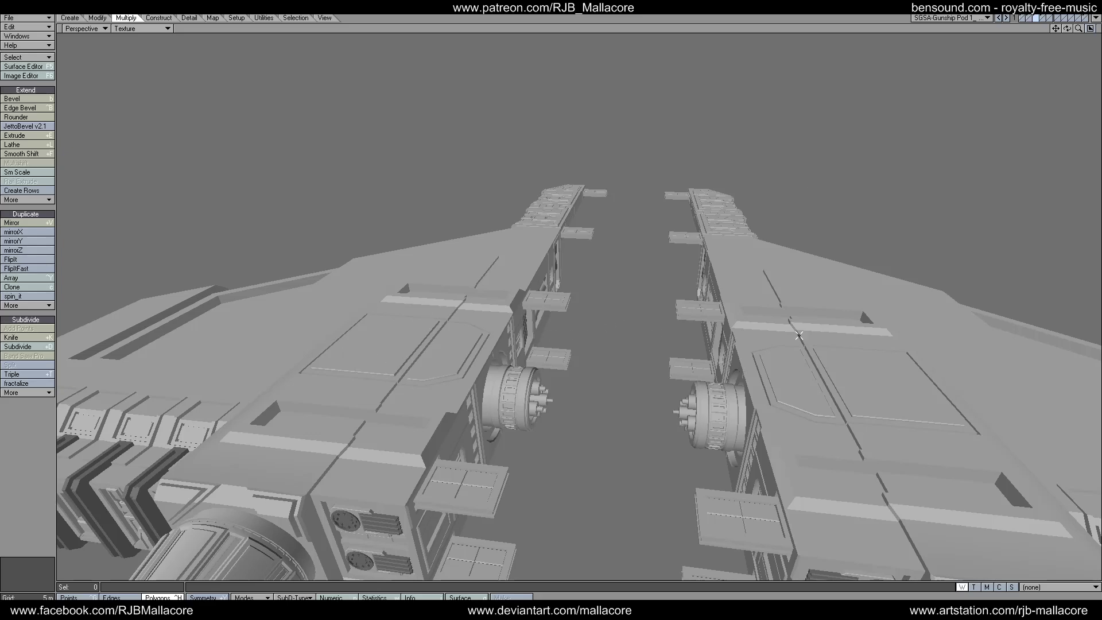
{"action": "left_click_drag", "start_coordinate": [1067, 28], "coordinate": [1070, 30]}
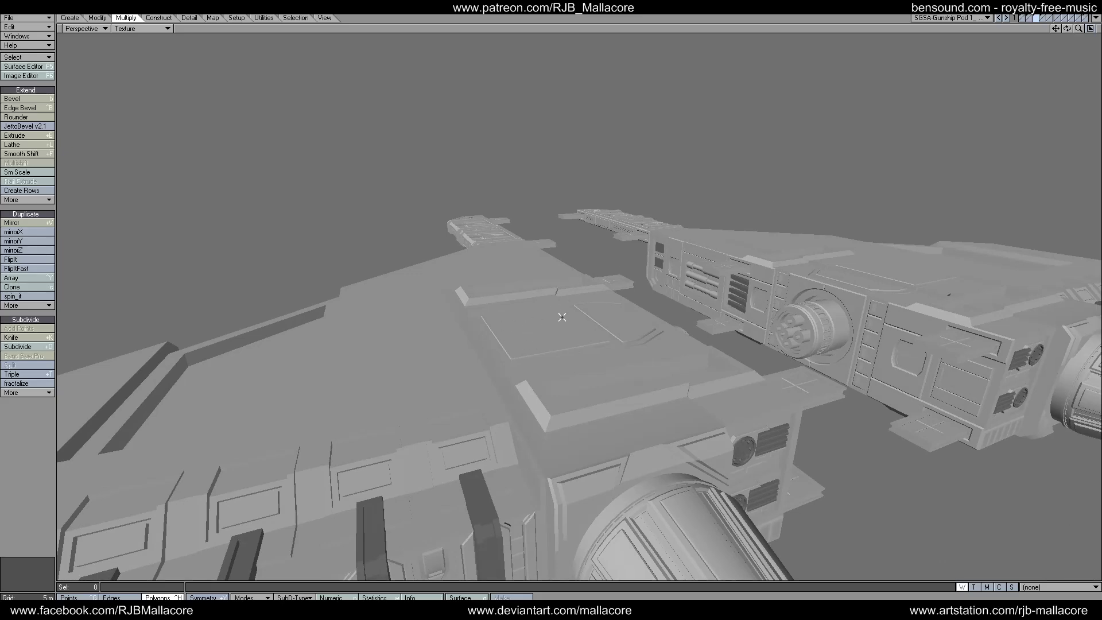
{"action": "left_click_drag", "start_coordinate": [1065, 28], "coordinate": [1060, 36]}
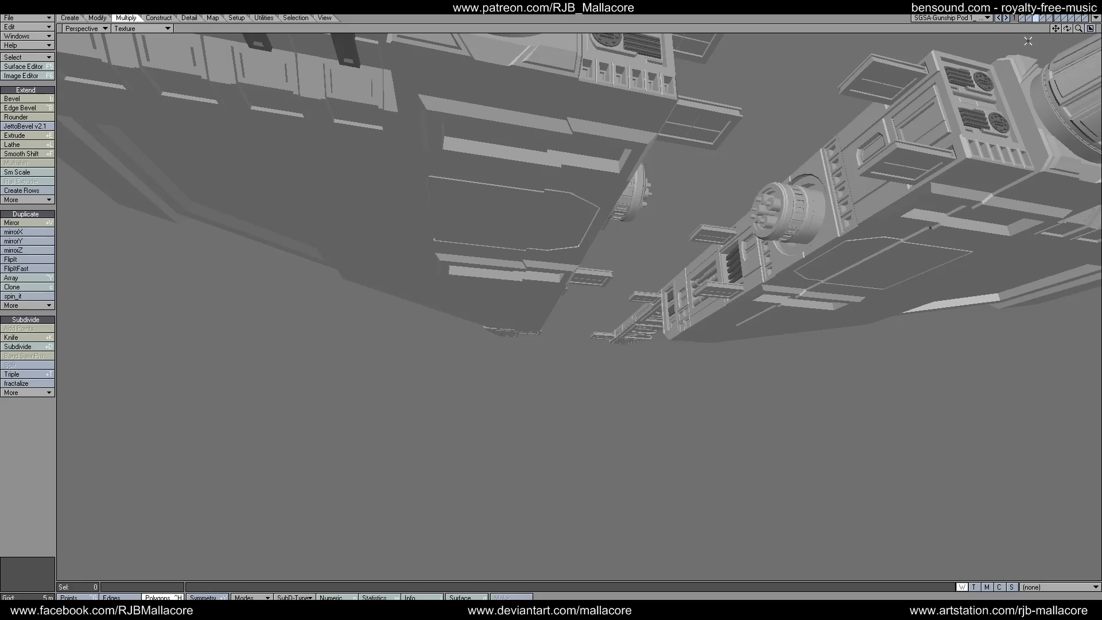
{"action": "left_click_drag", "start_coordinate": [1063, 30], "coordinate": [1067, 28]}
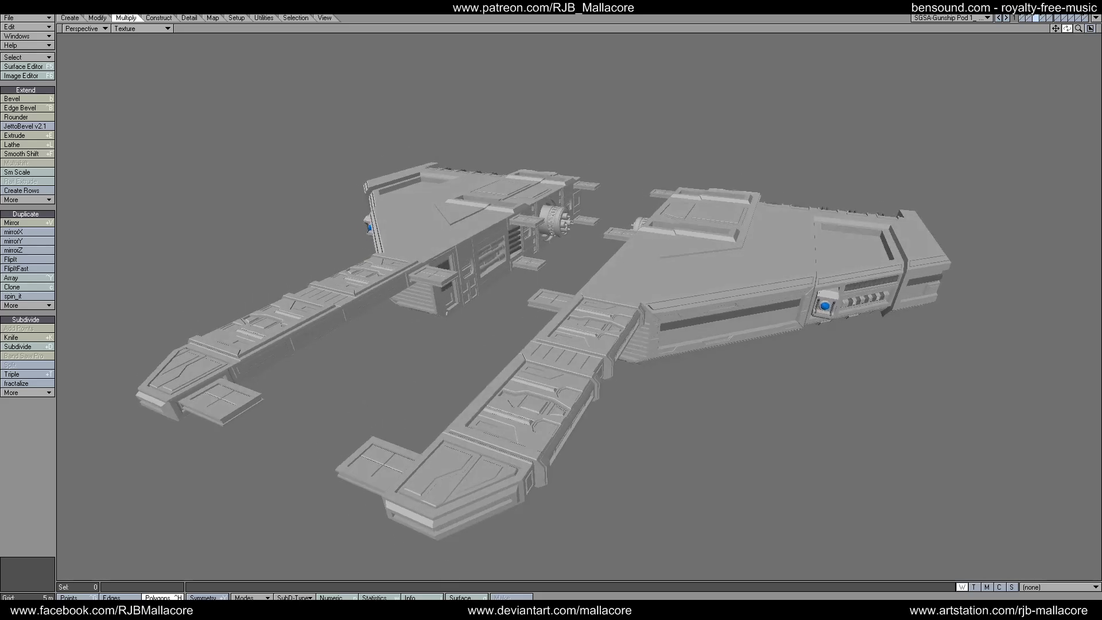
{"action": "left_click_drag", "start_coordinate": [1067, 28], "coordinate": [1071, 30]}
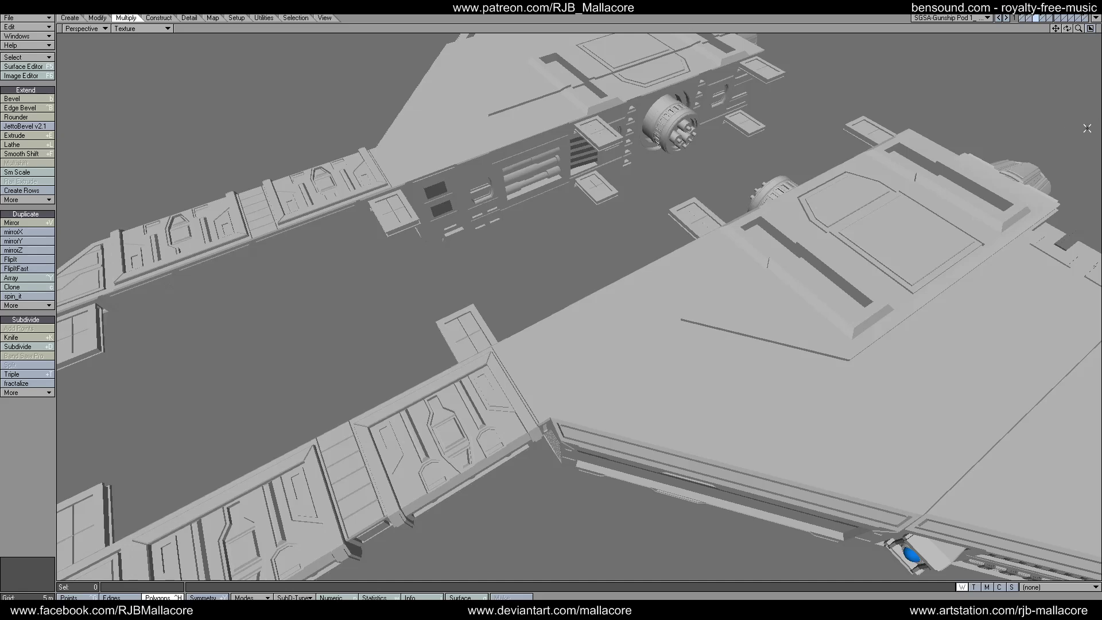
{"action": "left_click_drag", "start_coordinate": [1067, 32], "coordinate": [1067, 32]}
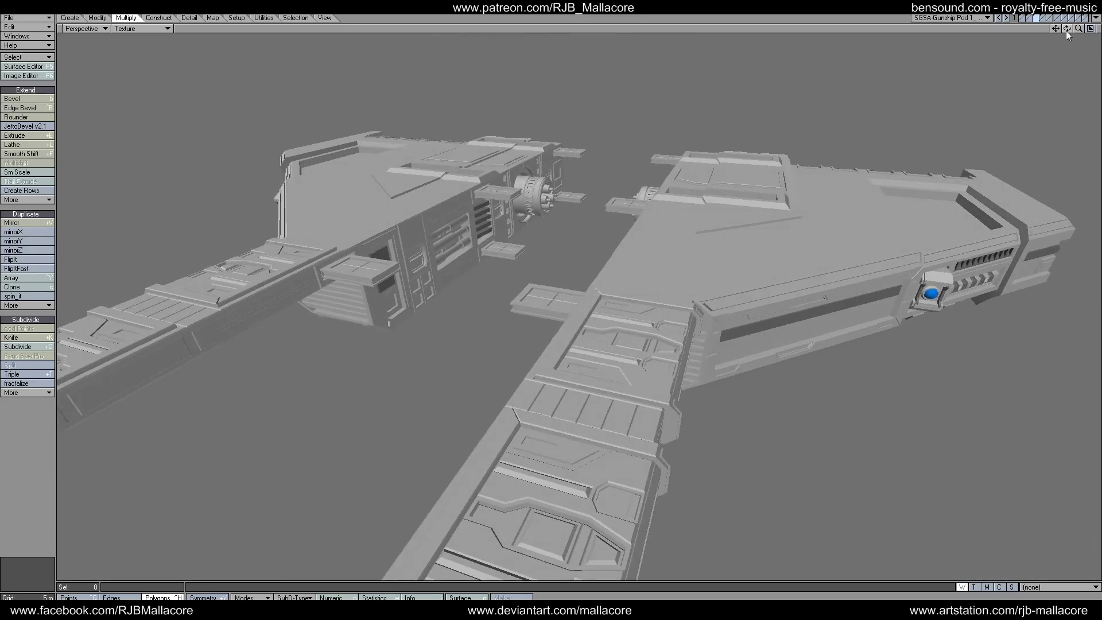
- Bring the main ship back into view with the pods and inspect the opposite pod's attachment to the hull
{"action": "left_click", "coordinate": [1024, 19]}
{"action": "mouse_move", "coordinate": [1067, 28]}
{"action": "left_mouse_down"}
{"action": "mouse_move", "coordinate": [1080, 29]}
{"action": "mouse_move", "coordinate": [1065, 22]}
{"action": "left_mouse_up"}
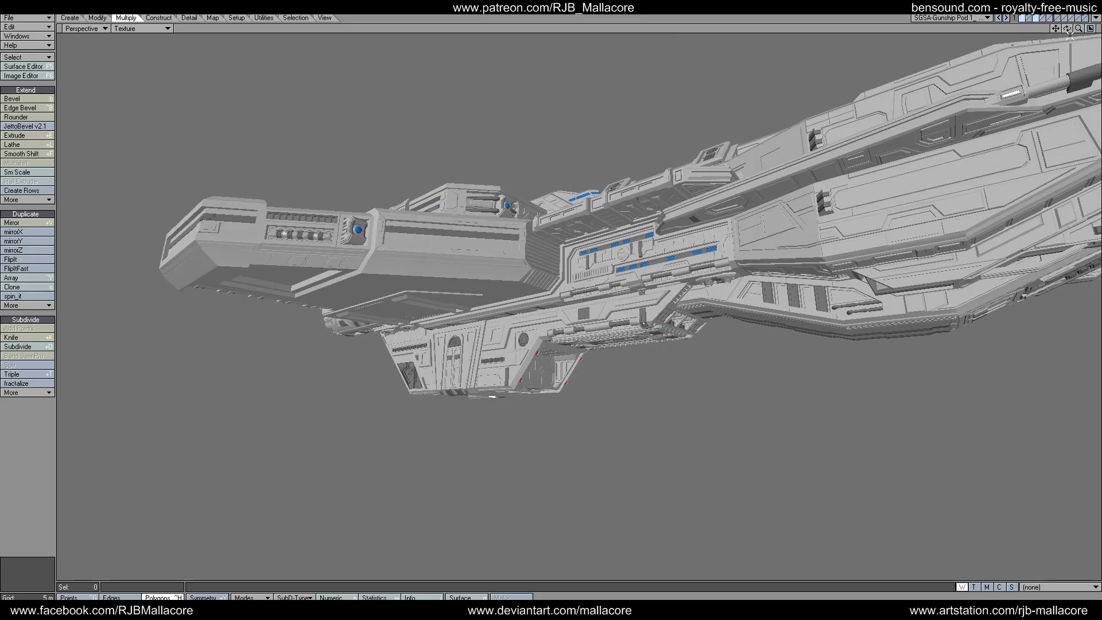
{"action": "left_click_drag", "start_coordinate": [1067, 31], "coordinate": [1067, 31]}
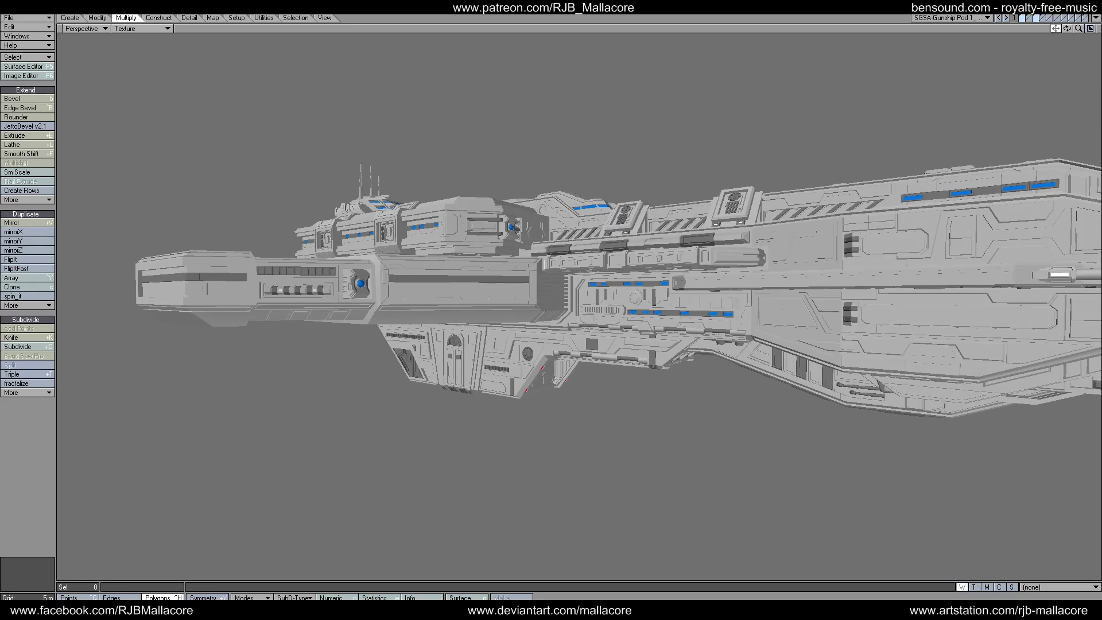
{"action": "left_click_drag", "start_coordinate": [1055, 28], "coordinate": [1042, 83]}
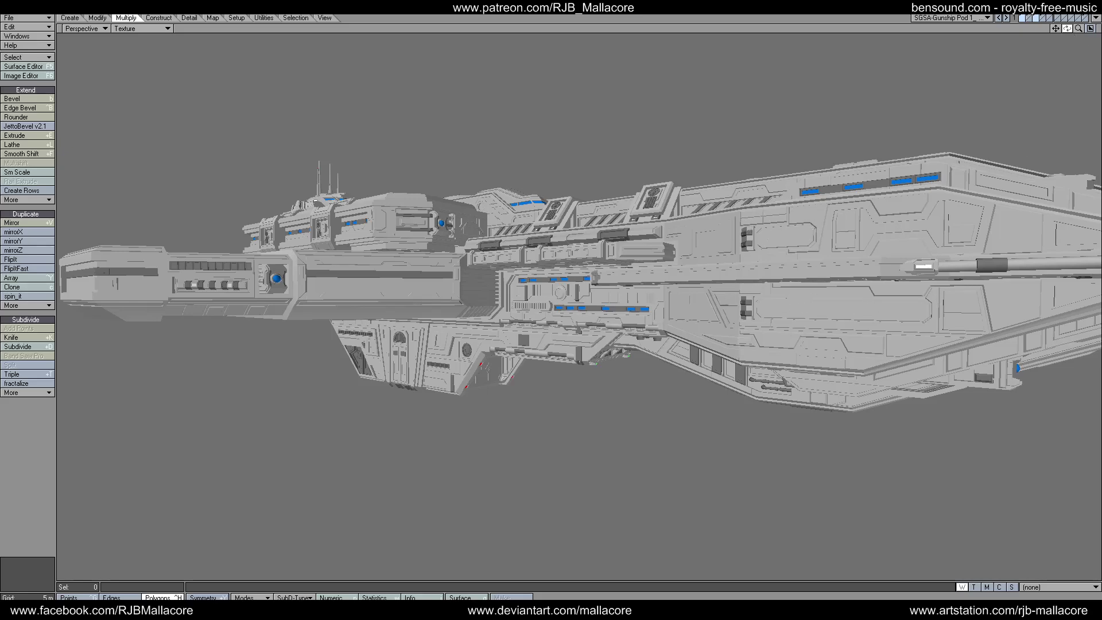
- Examine the pod's connection to the ship at close range along the side of the hull and from below
{"action": "mouse_move", "coordinate": [1069, 29]}
{"action": "left_mouse_down"}
{"action": "mouse_move", "coordinate": [1081, 30]}
{"action": "mouse_move", "coordinate": [1068, 28]}
{"action": "left_mouse_up"}
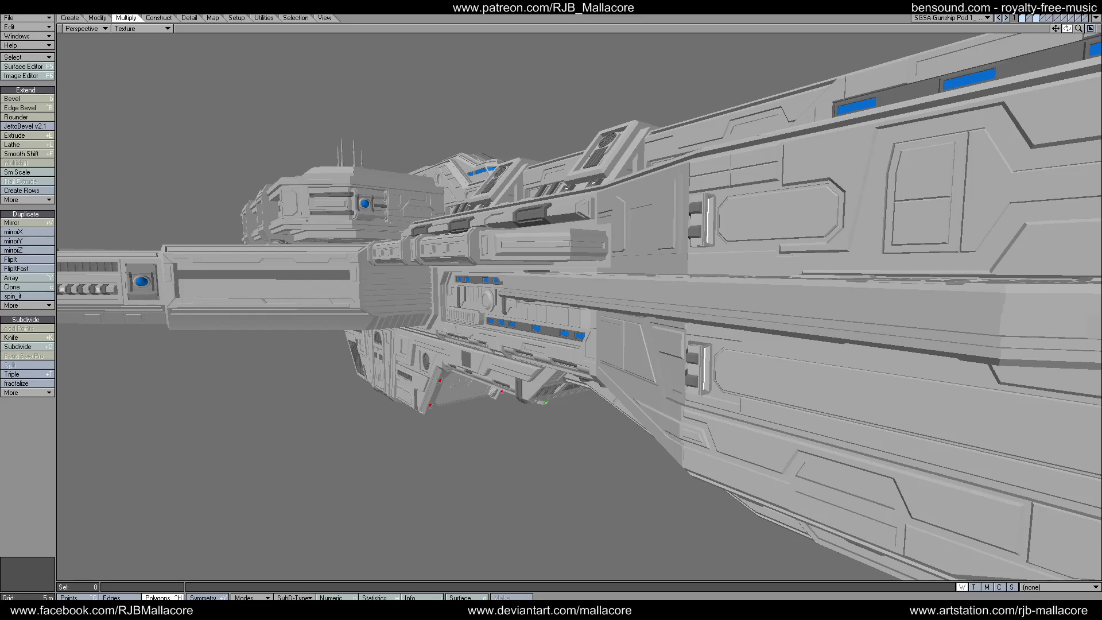
{"action": "mouse_move", "coordinate": [1068, 28]}
{"action": "left_mouse_down"}
{"action": "mouse_move", "coordinate": [1058, 27]}
{"action": "mouse_move", "coordinate": [1080, 28]}
{"action": "mouse_move", "coordinate": [1066, 28]}
{"action": "left_mouse_up"}
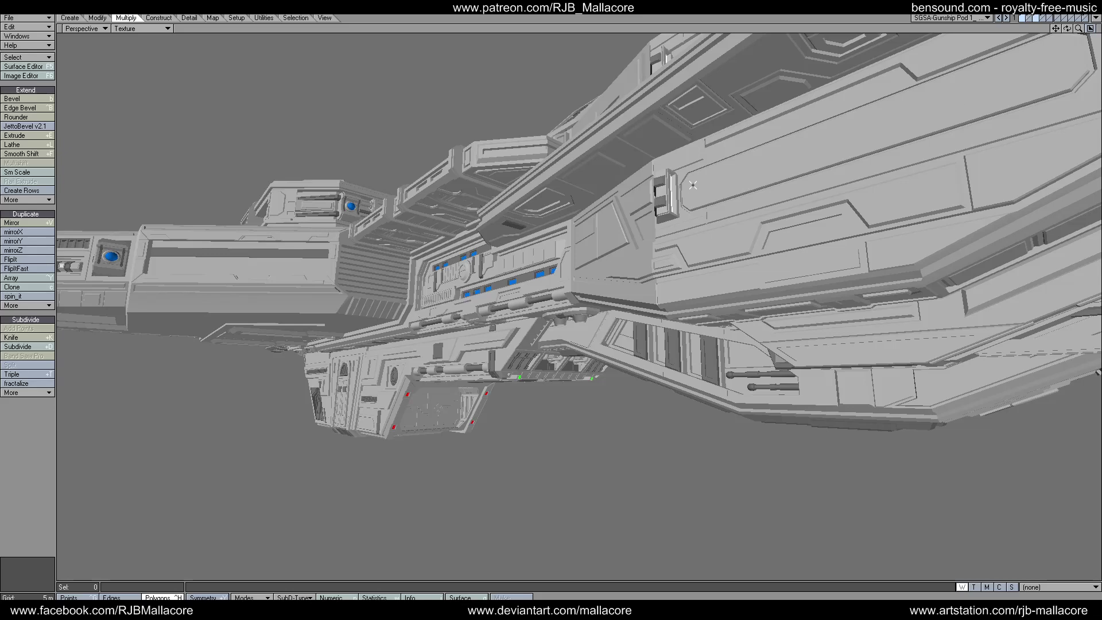
{"action": "left_click_drag", "start_coordinate": [1067, 28], "coordinate": [1067, 28]}
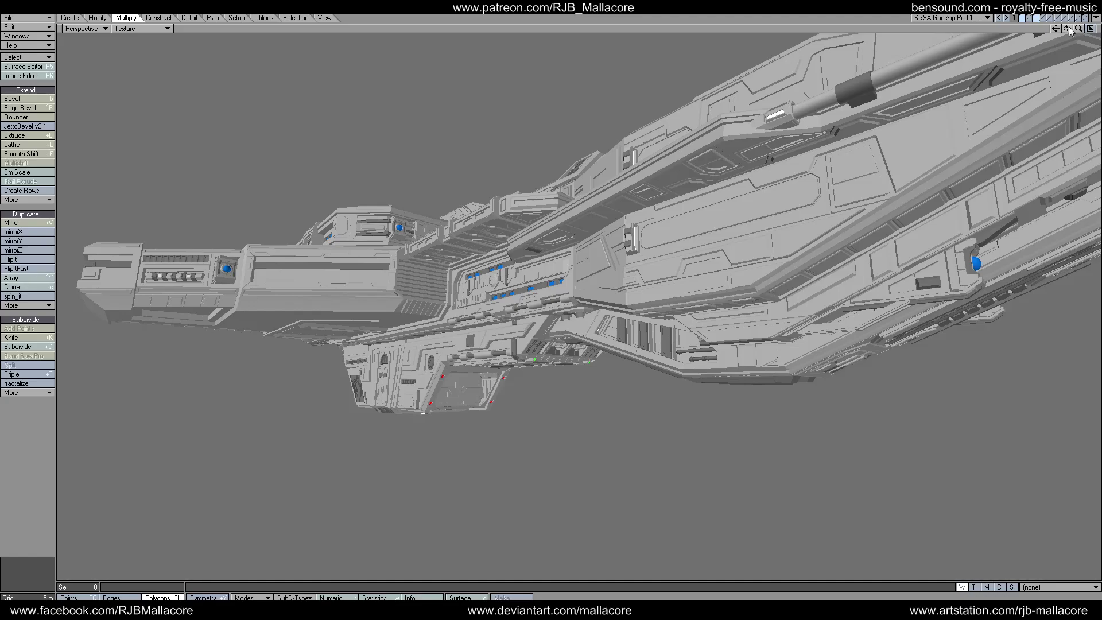
{"action": "mouse_move", "coordinate": [1068, 29]}
{"action": "left_mouse_down"}
{"action": "mouse_move", "coordinate": [1055, 29]}
{"action": "mouse_move", "coordinate": [1080, 29]}
{"action": "left_mouse_up"}
{"action": "left_click_drag", "start_coordinate": [1067, 29], "coordinate": [978, 33]}
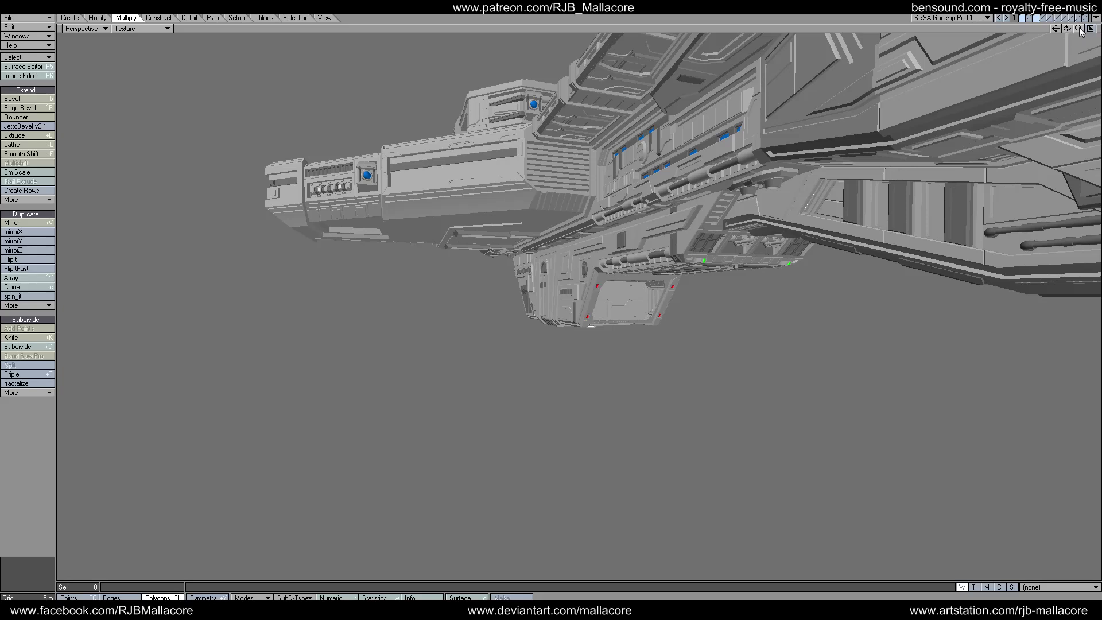
- Show the whole ship with both pods in frame and inspect it from above the bow and from the side
{"action": "left_click_drag", "start_coordinate": [1079, 28], "coordinate": [970, 12]}
{"action": "left_click_drag", "start_coordinate": [1068, 29], "coordinate": [1001, 29]}
{"action": "mouse_move", "coordinate": [1078, 28]}
{"action": "left_mouse_down"}
{"action": "mouse_move", "coordinate": [1069, 30]}
{"action": "mouse_move", "coordinate": [1079, 53]}
{"action": "mouse_move", "coordinate": [1054, 47]}
{"action": "mouse_move", "coordinate": [1051, 32]}
{"action": "mouse_move", "coordinate": [1087, 28]}
{"action": "mouse_move", "coordinate": [1090, 41]}
{"action": "mouse_move", "coordinate": [1069, 29]}
{"action": "mouse_move", "coordinate": [1087, 33]}
{"action": "left_mouse_up"}
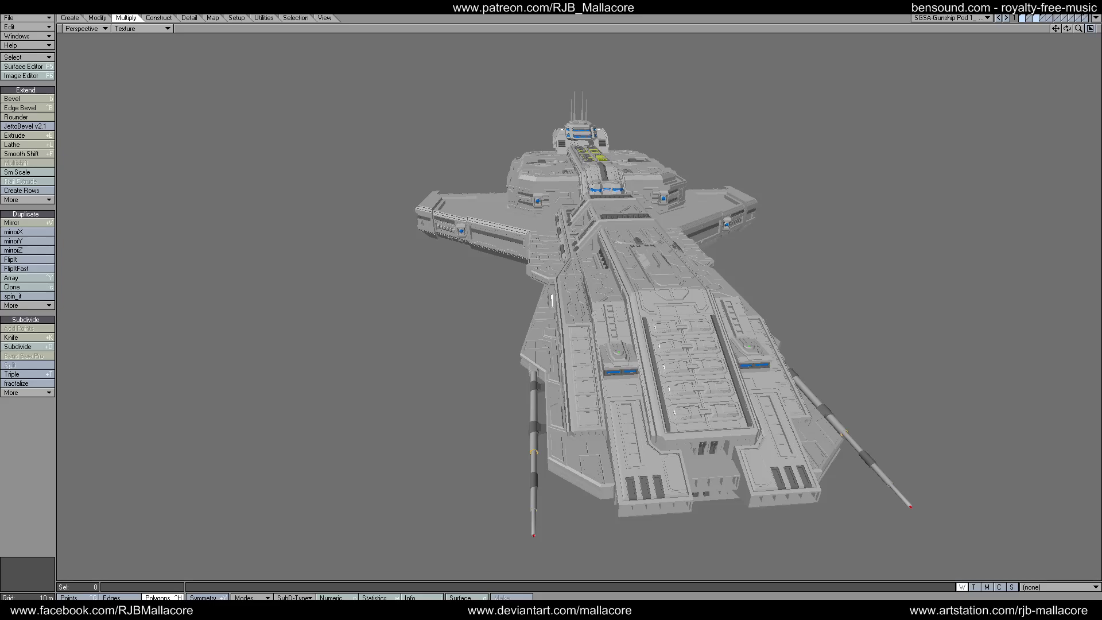
{"action": "left_click_drag", "start_coordinate": [1067, 30], "coordinate": [1062, 7]}
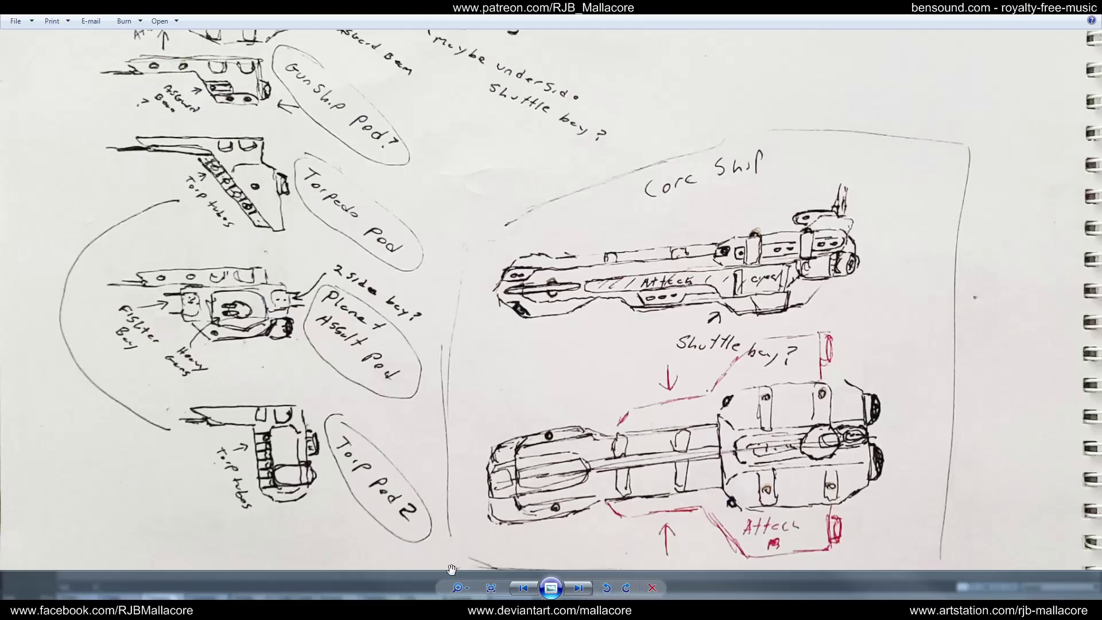
- Switch to the image viewer and page through the Abydos Class pictures to the full concept sketch sheet
{"action": "left_click", "coordinate": [576, 586]}
{"action": "left_click", "coordinate": [577, 587]}
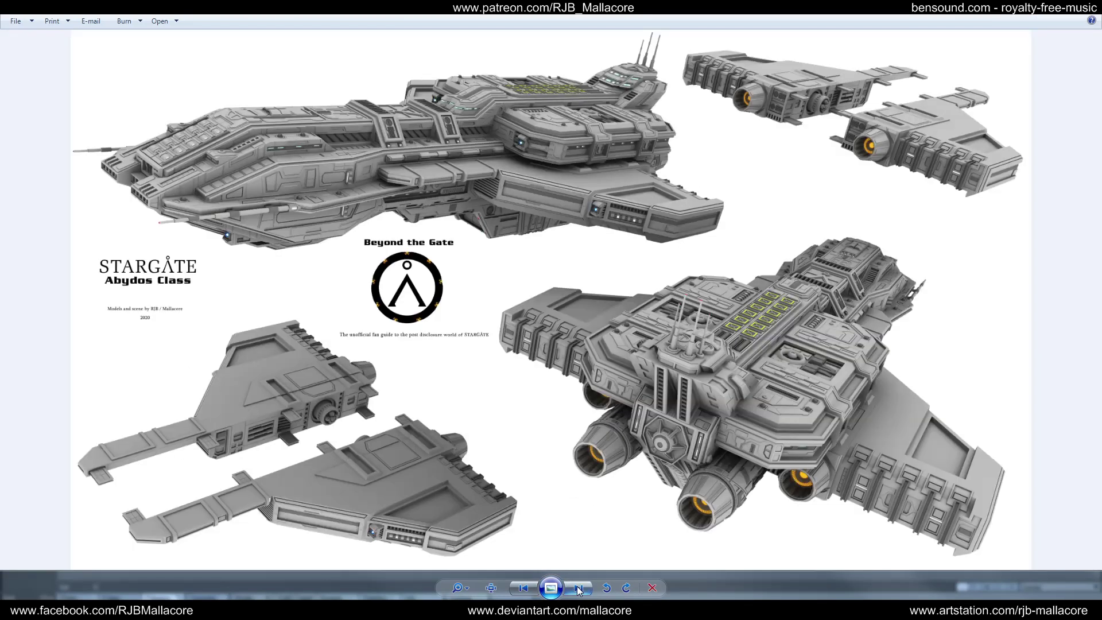
{"action": "left_click", "coordinate": [577, 587]}
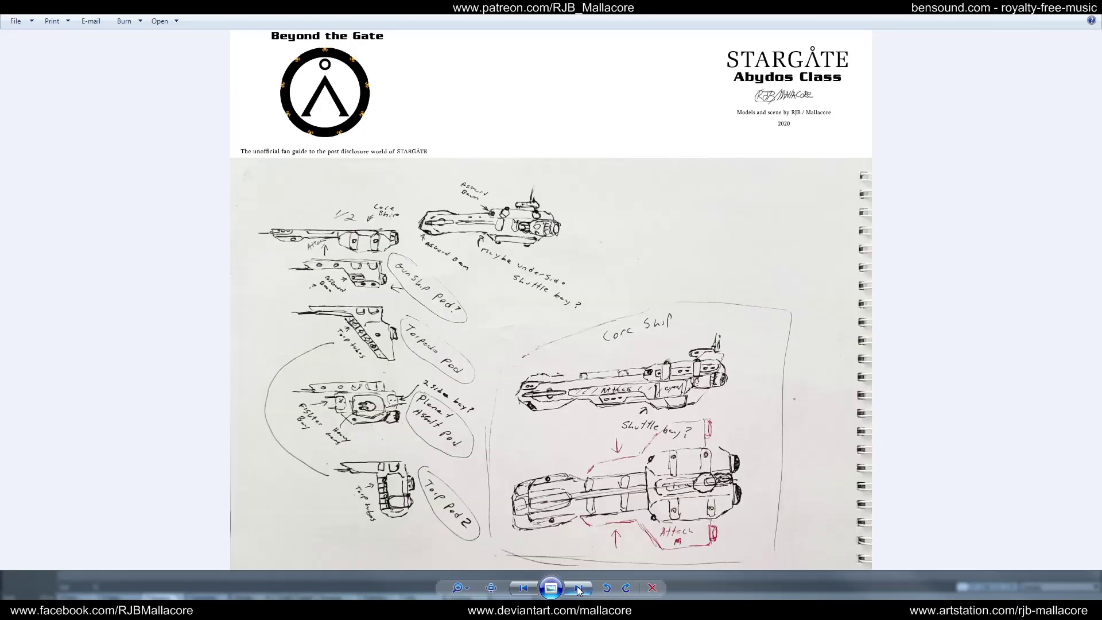
- Open the Desktop folder and the Abydos Class comparison sheet, and examine the top and side views of both ships
{"action": "right_click", "coordinate": [56, 591]}
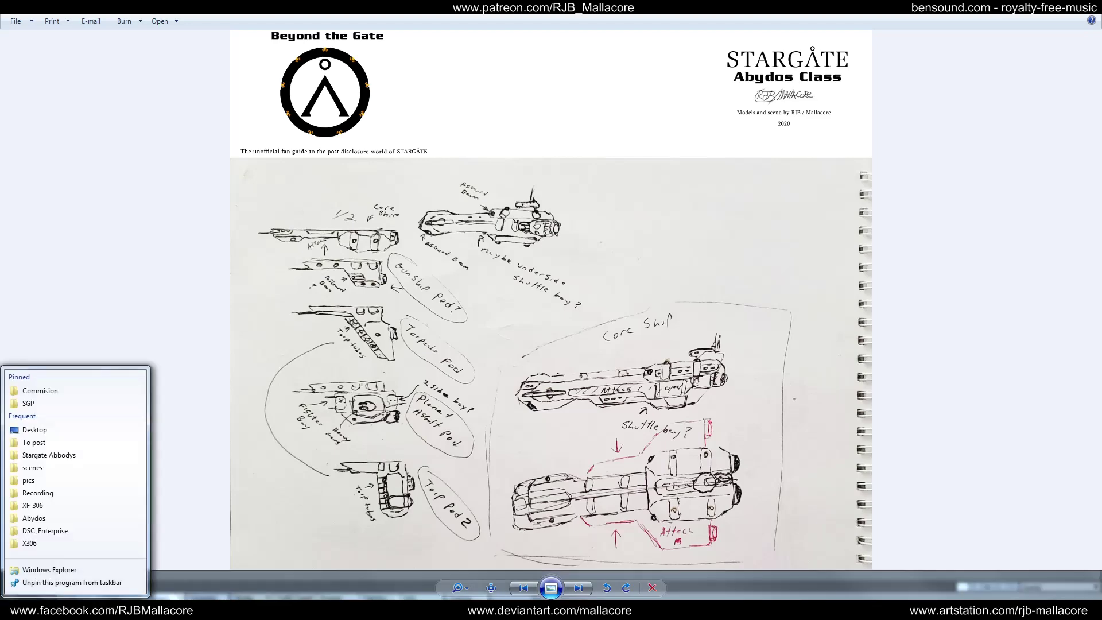
{"action": "left_click", "coordinate": [50, 428]}
{"action": "left_click_drag", "start_coordinate": [763, 133], "coordinate": [1101, 138]}
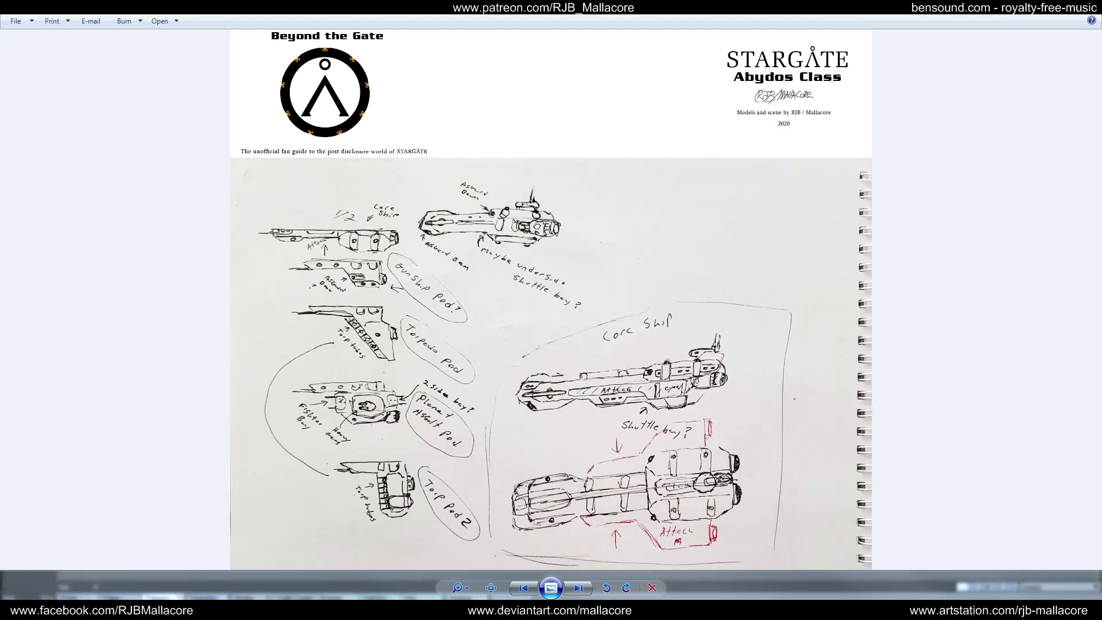
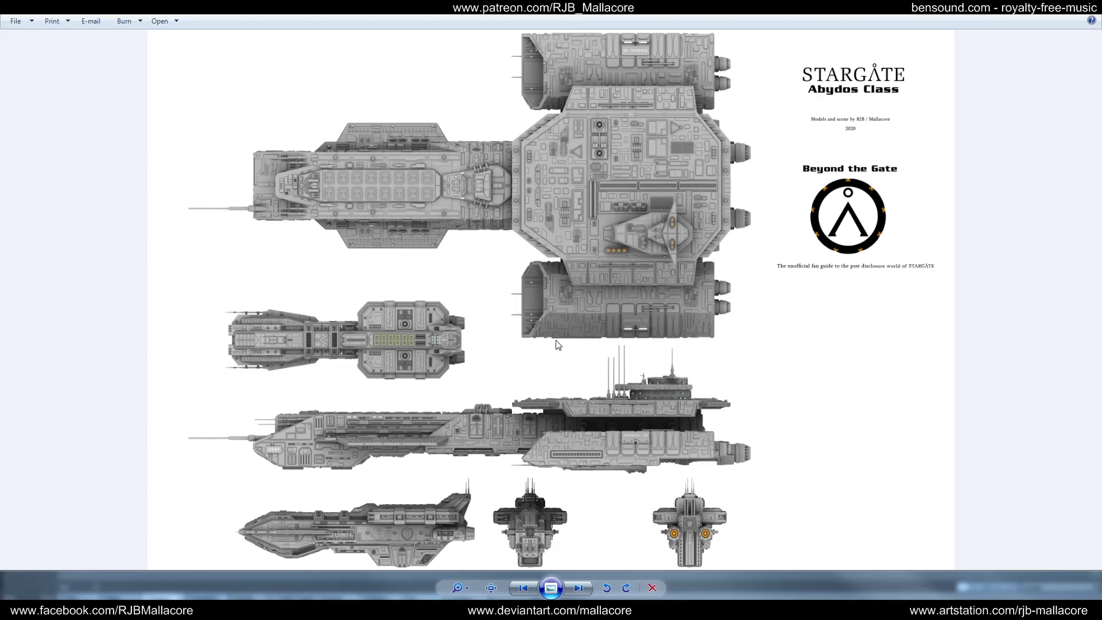
{"action": "scroll", "coordinate": [459, 343], "scroll_direction": "up", "scroll_amount": 2}
{"action": "left_click_drag", "start_coordinate": [459, 342], "coordinate": [465, 293]}
{"action": "left_click_drag", "start_coordinate": [635, 289], "coordinate": [659, 242]}
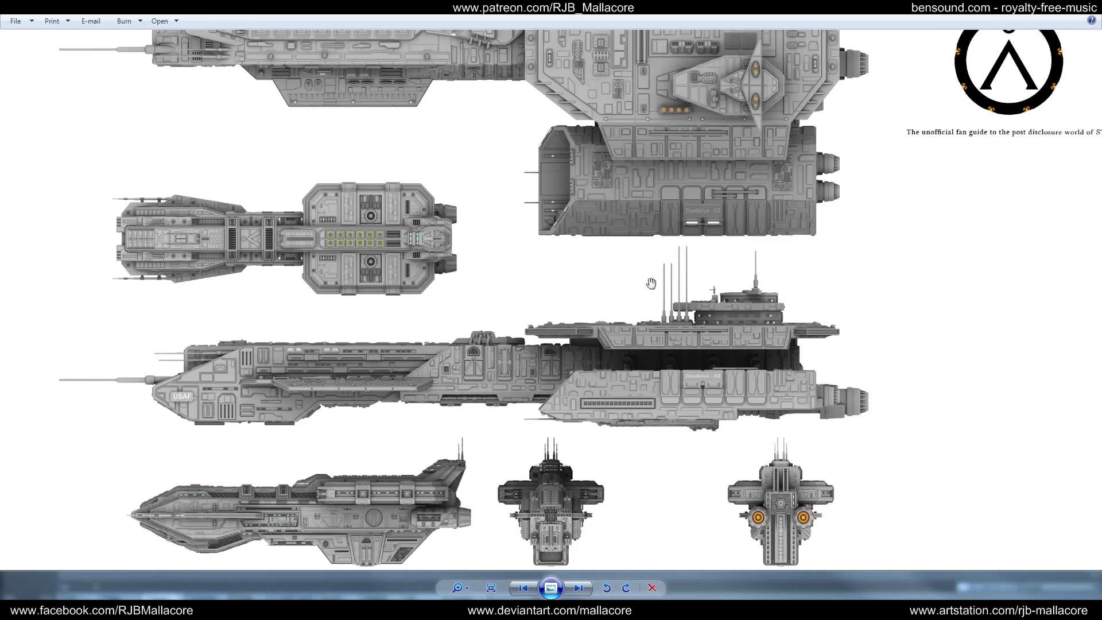
{"action": "scroll", "coordinate": [650, 283], "scroll_direction": "down", "scroll_amount": 1}
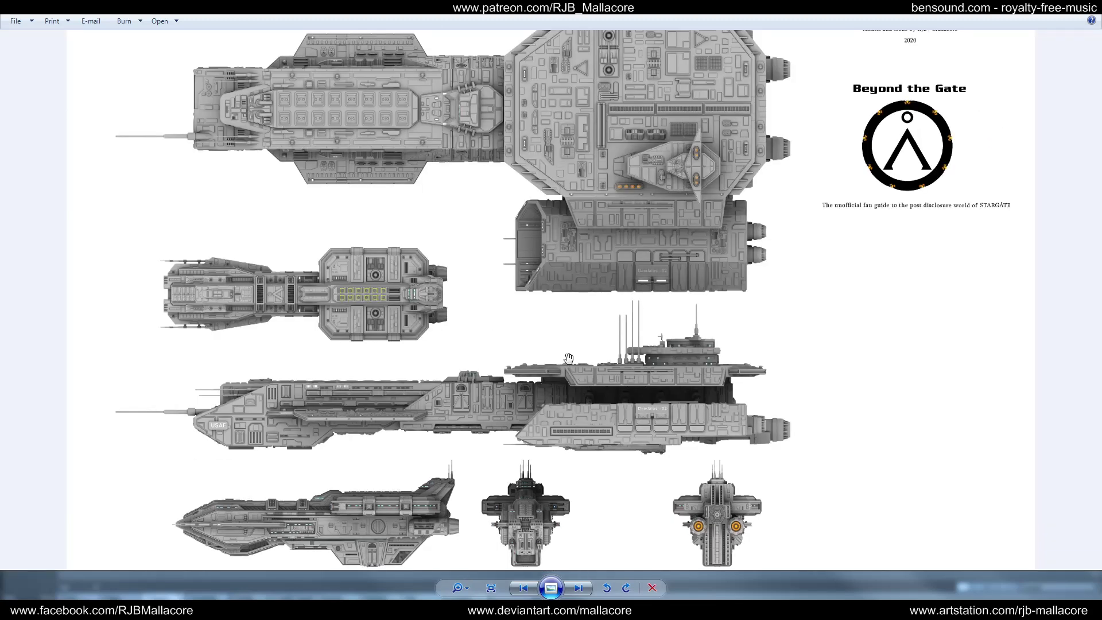
{"action": "left_click_drag", "start_coordinate": [595, 217], "coordinate": [583, 316]}
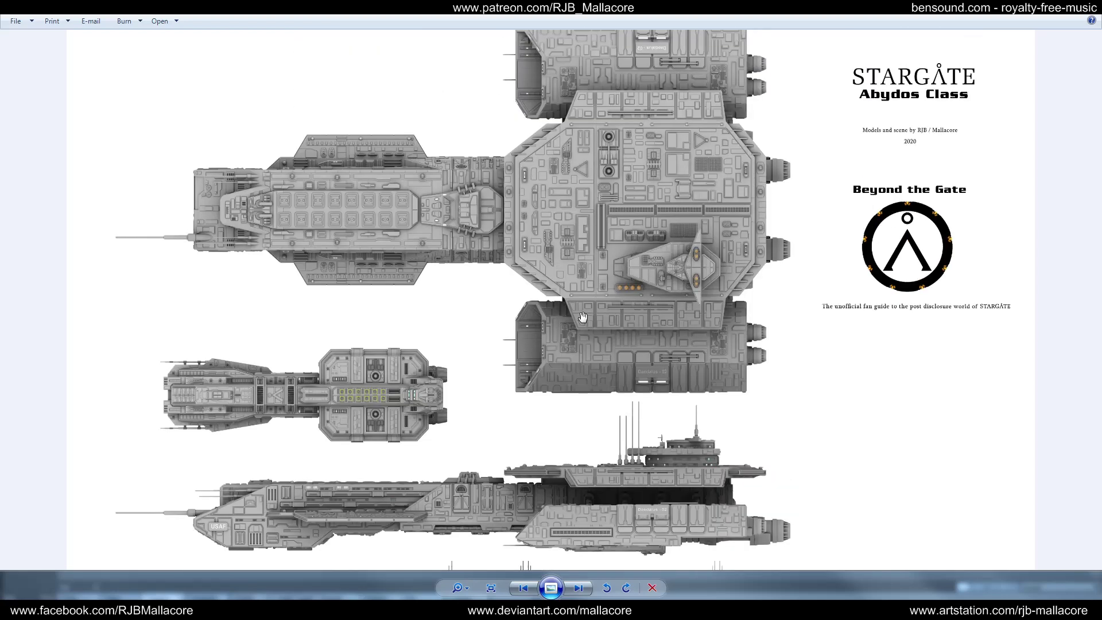
{"action": "left_click_drag", "start_coordinate": [563, 387], "coordinate": [640, 257]}
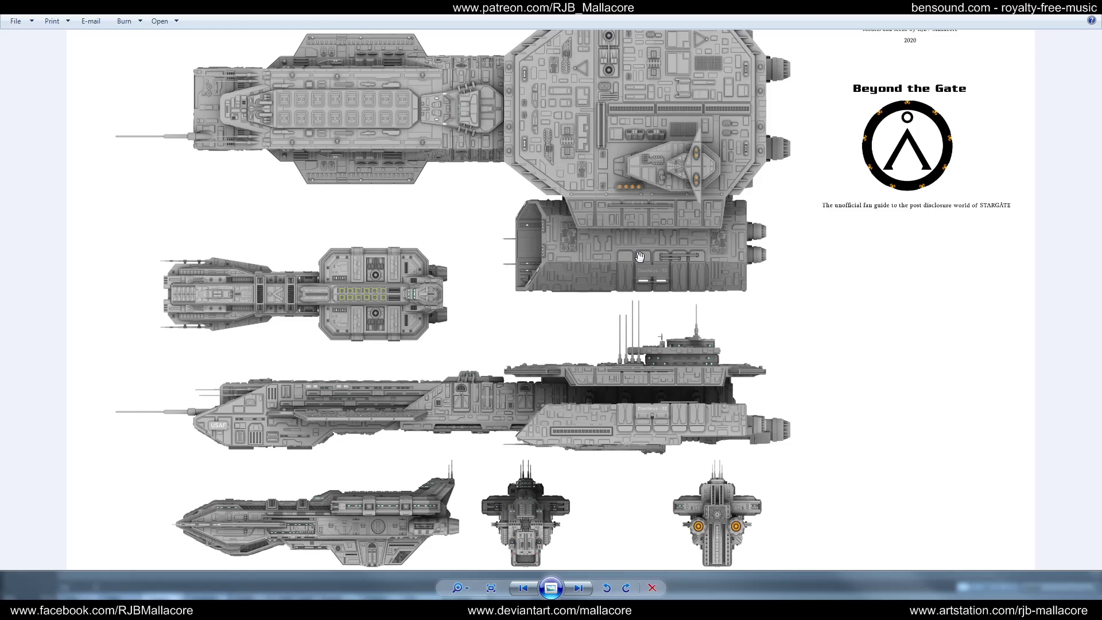
{"action": "scroll", "coordinate": [640, 256], "scroll_direction": "down", "scroll_amount": 2}
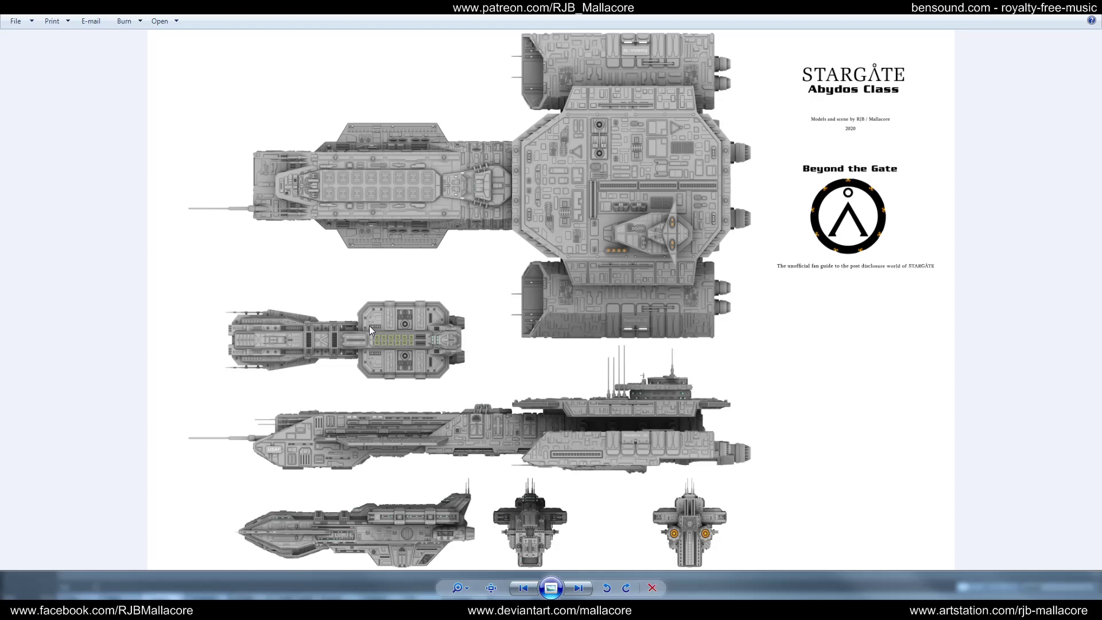
- Enlarge the smaller ship's top view in the comparison sheet and compare it with the larger ship
{"action": "scroll", "coordinate": [369, 325], "scroll_direction": "up", "scroll_amount": 2}
{"action": "left_click_drag", "start_coordinate": [369, 326], "coordinate": [624, 277]}
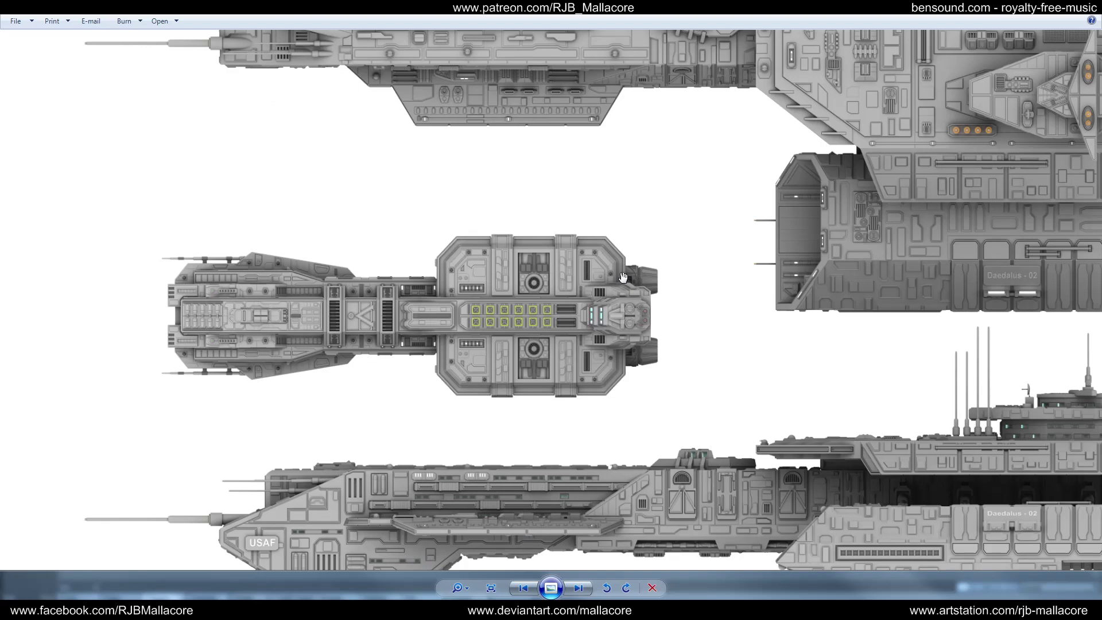
{"action": "scroll", "coordinate": [624, 277], "scroll_direction": "down", "scroll_amount": 2}
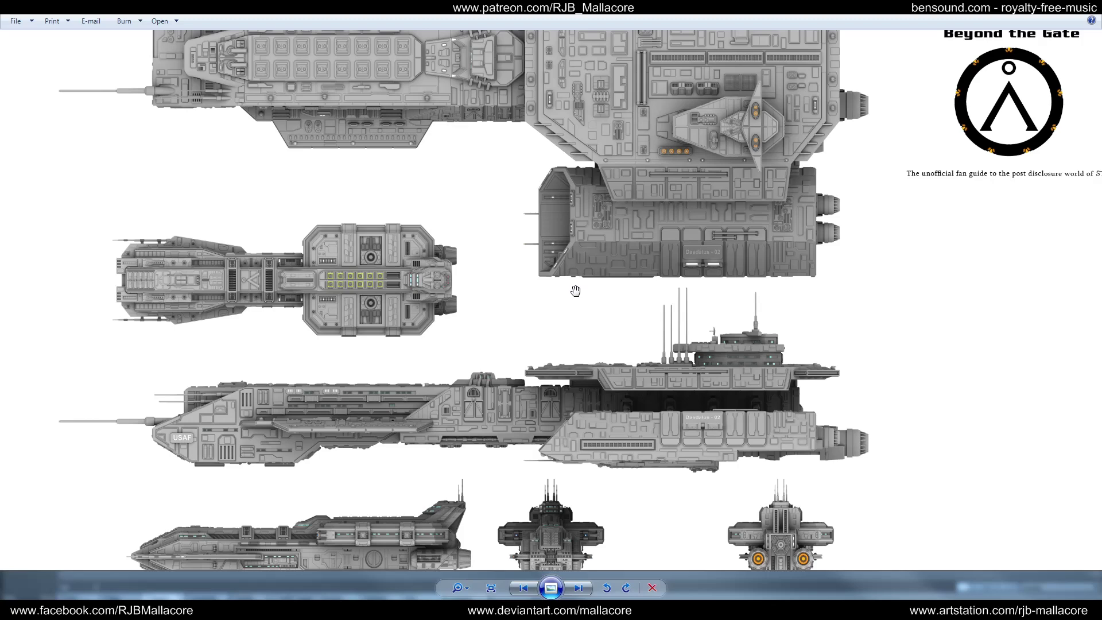
{"action": "scroll", "coordinate": [576, 291], "scroll_direction": "down", "scroll_amount": 1}
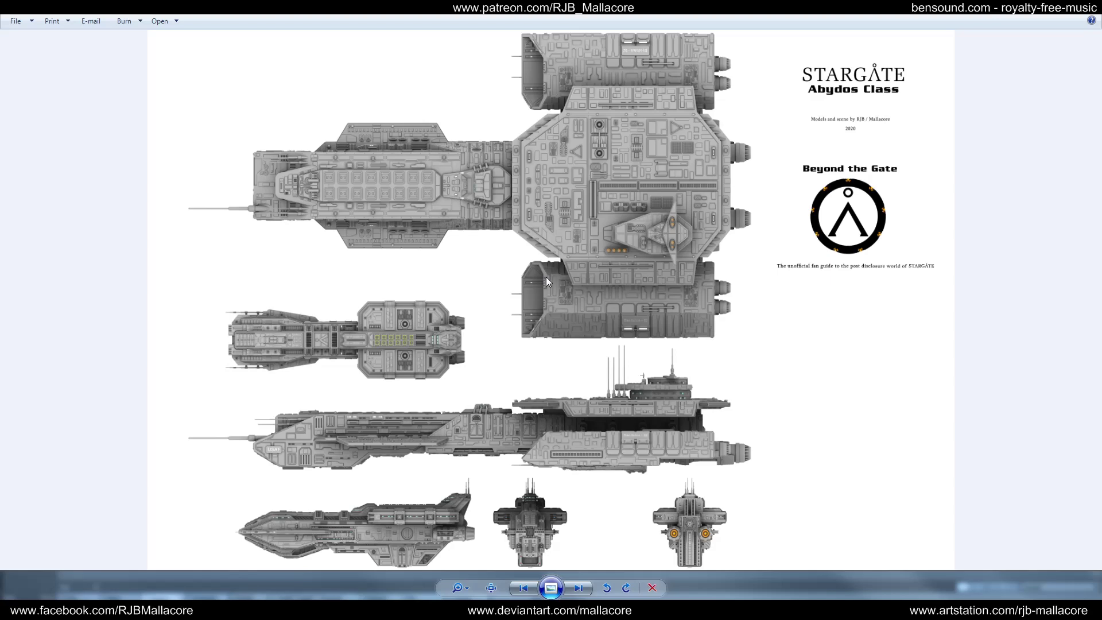
- Compare the two ships' side views and the smaller ship's end views, and close the reference pictures
{"action": "scroll", "coordinate": [546, 277], "scroll_direction": "up", "scroll_amount": 2}
{"action": "left_click_drag", "start_coordinate": [446, 322], "coordinate": [627, 266]}
{"action": "scroll", "coordinate": [626, 265], "scroll_direction": "down", "scroll_amount": 3}
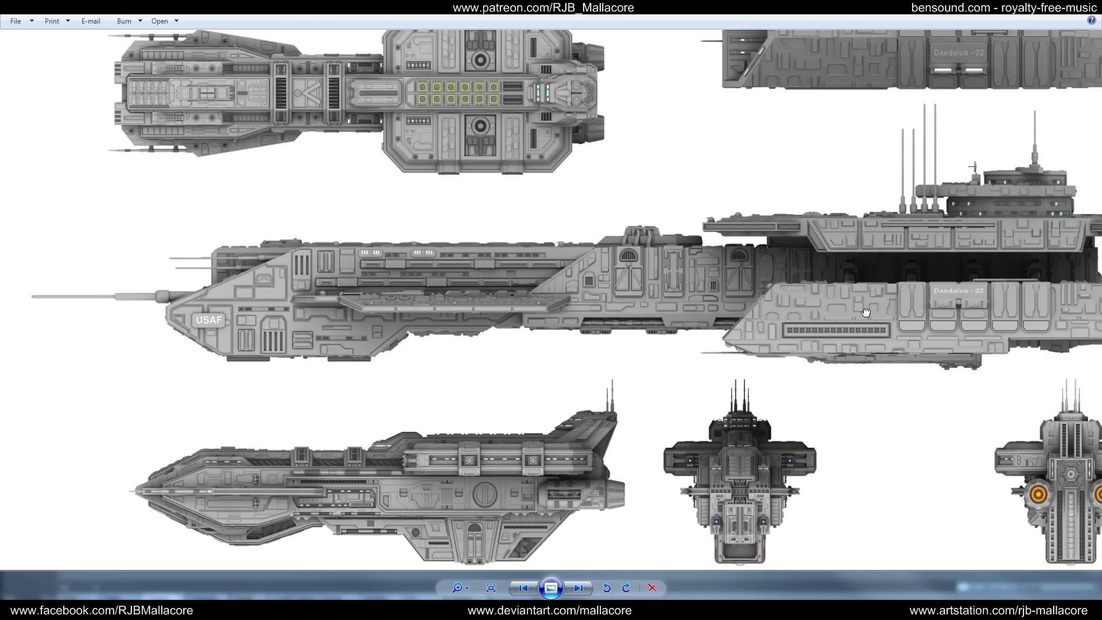
{"action": "left_click_drag", "start_coordinate": [865, 312], "coordinate": [673, 293]}
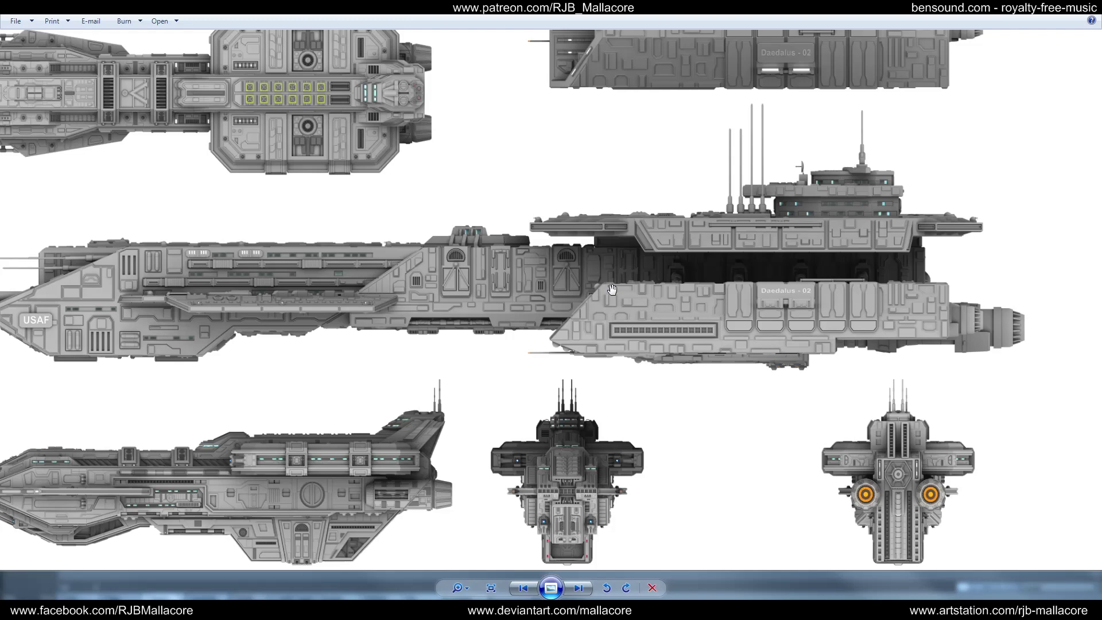
{"action": "scroll", "coordinate": [612, 289], "scroll_direction": "down", "scroll_amount": 3}
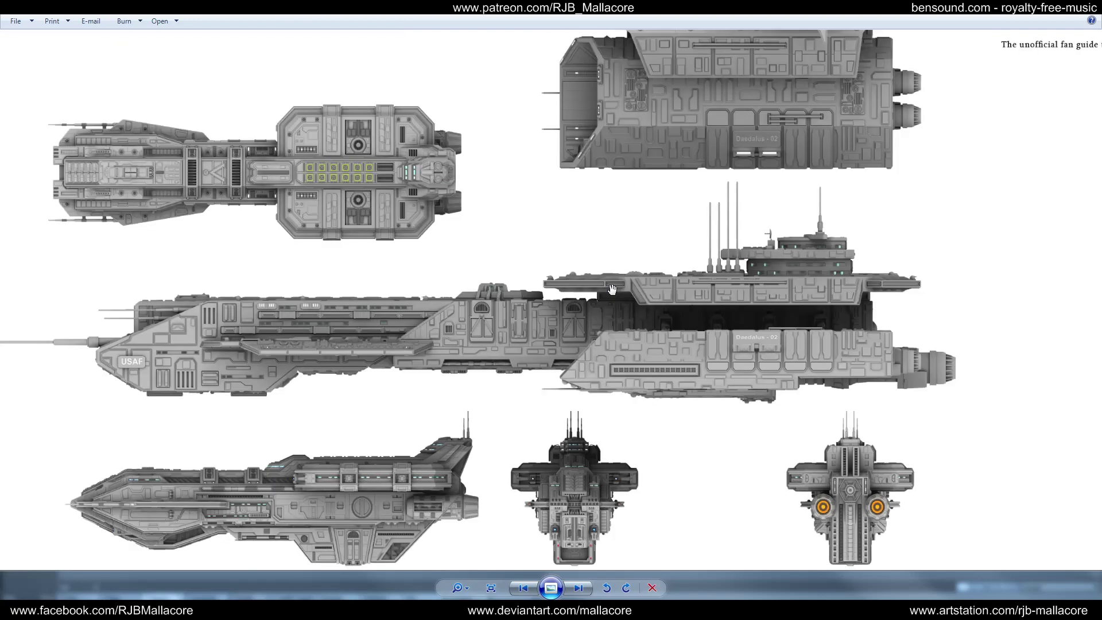
{"action": "scroll", "coordinate": [625, 275], "scroll_direction": "up", "scroll_amount": 1}
{"action": "scroll", "coordinate": [633, 264], "scroll_direction": "up", "scroll_amount": 1}
{"action": "left_click_drag", "start_coordinate": [633, 264], "coordinate": [642, 313]}
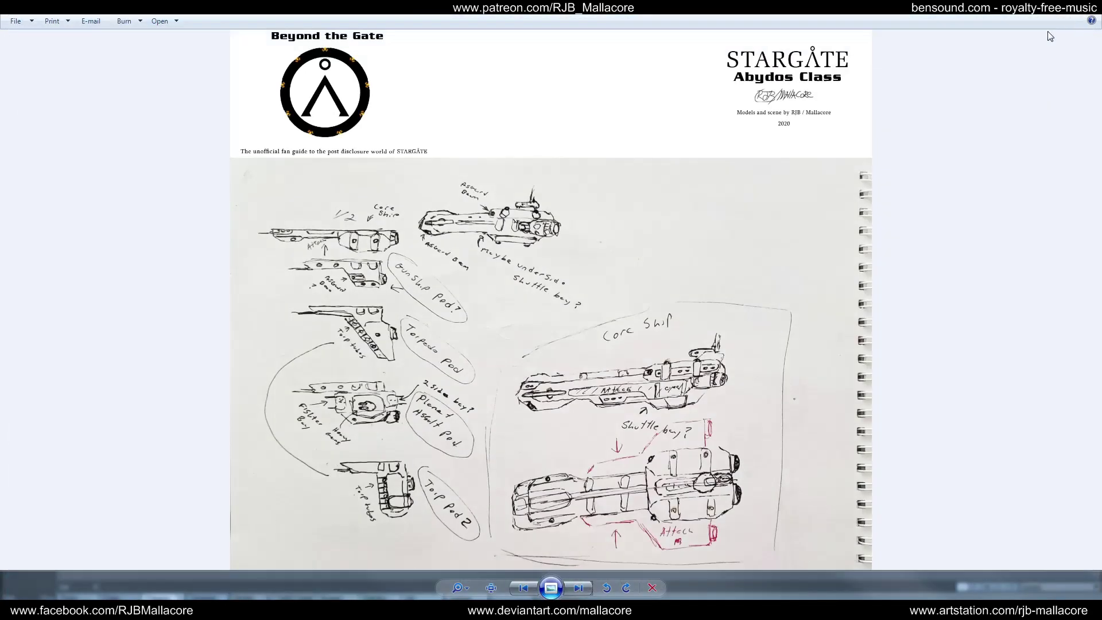
{"action": "left_click", "coordinate": [1083, 11]}
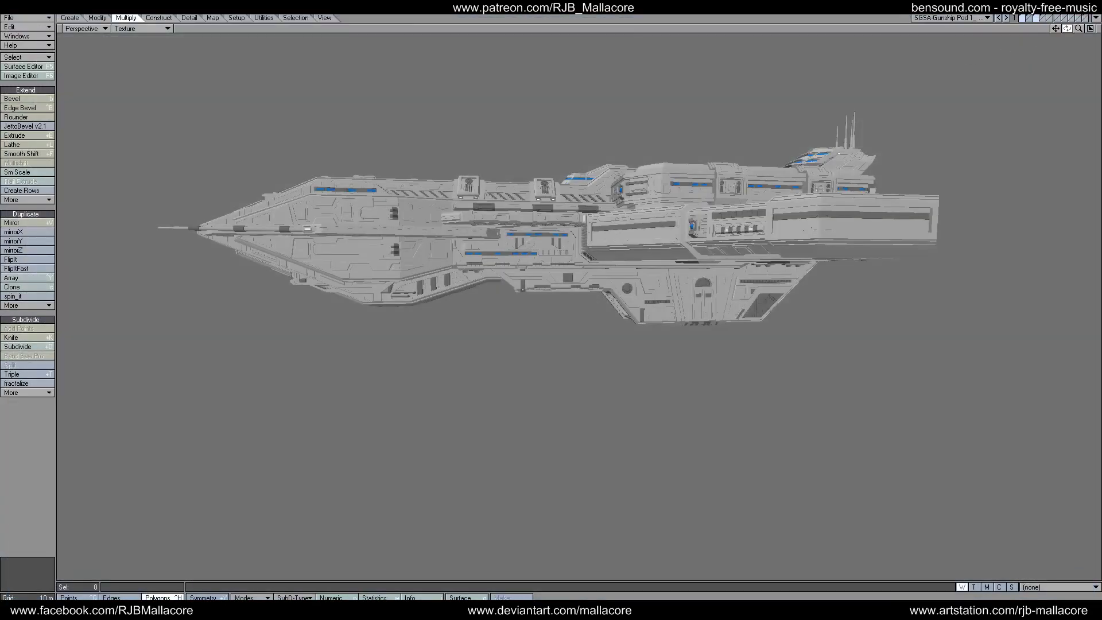
- Inspect the complete ship with its pods from above, the bow and the underside
{"action": "left_click_drag", "start_coordinate": [1066, 29], "coordinate": [1071, 31]}
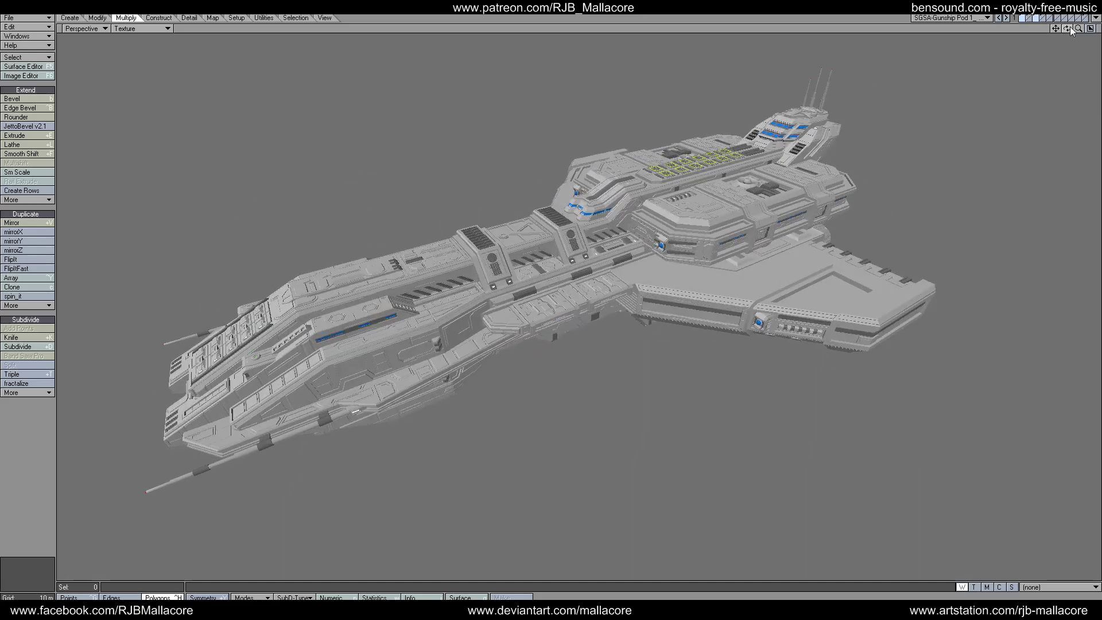
{"action": "left_click_drag", "start_coordinate": [1070, 30], "coordinate": [1071, 30]}
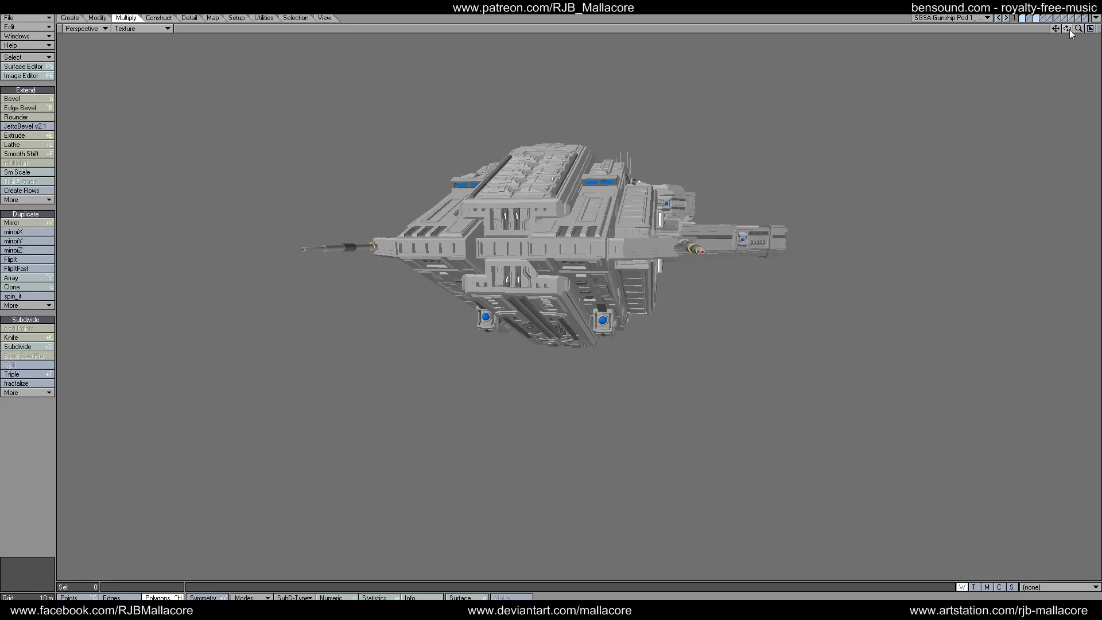
{"action": "left_click_drag", "start_coordinate": [1068, 29], "coordinate": [1058, 32]}
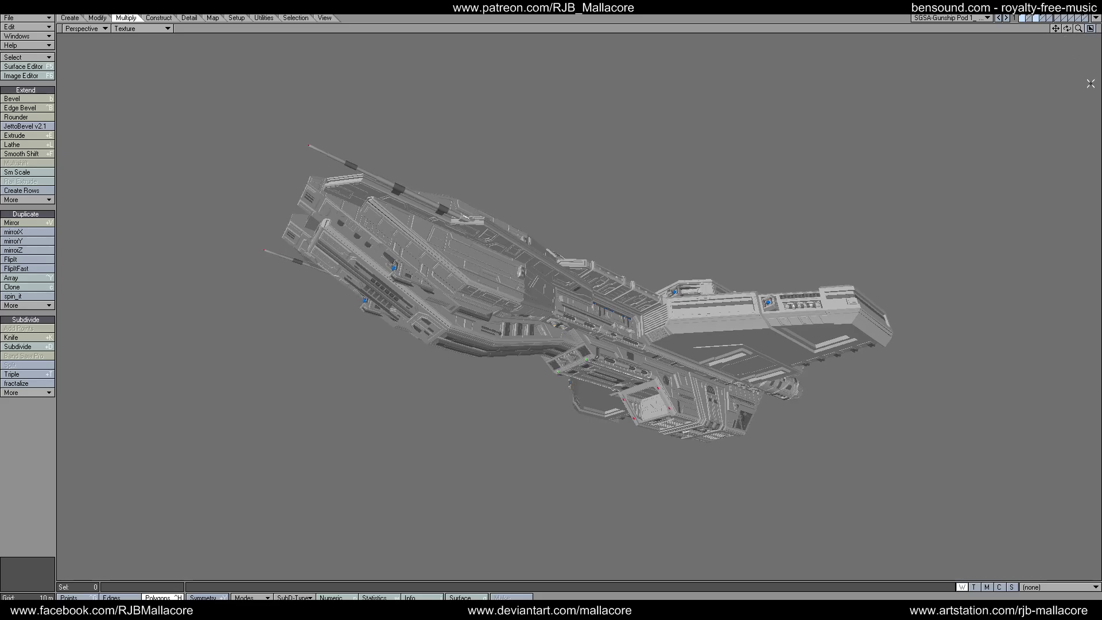
{"action": "mouse_move", "coordinate": [1079, 28]}
{"action": "left_mouse_down"}
{"action": "mouse_move", "coordinate": [1094, 24]}
{"action": "mouse_move", "coordinate": [1065, 30]}
{"action": "mouse_move", "coordinate": [1075, 29]}
{"action": "left_mouse_up"}
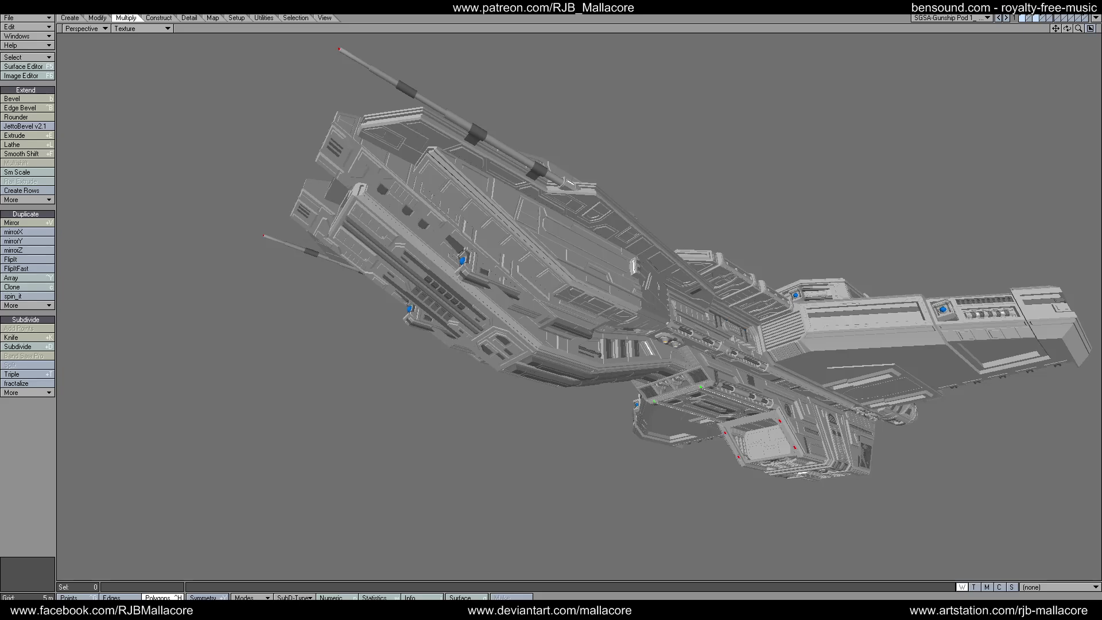
- Hide the main ship, center the two gunship pods in view and inspect them from above and the side
{"action": "left_click", "coordinate": [1030, 17]}
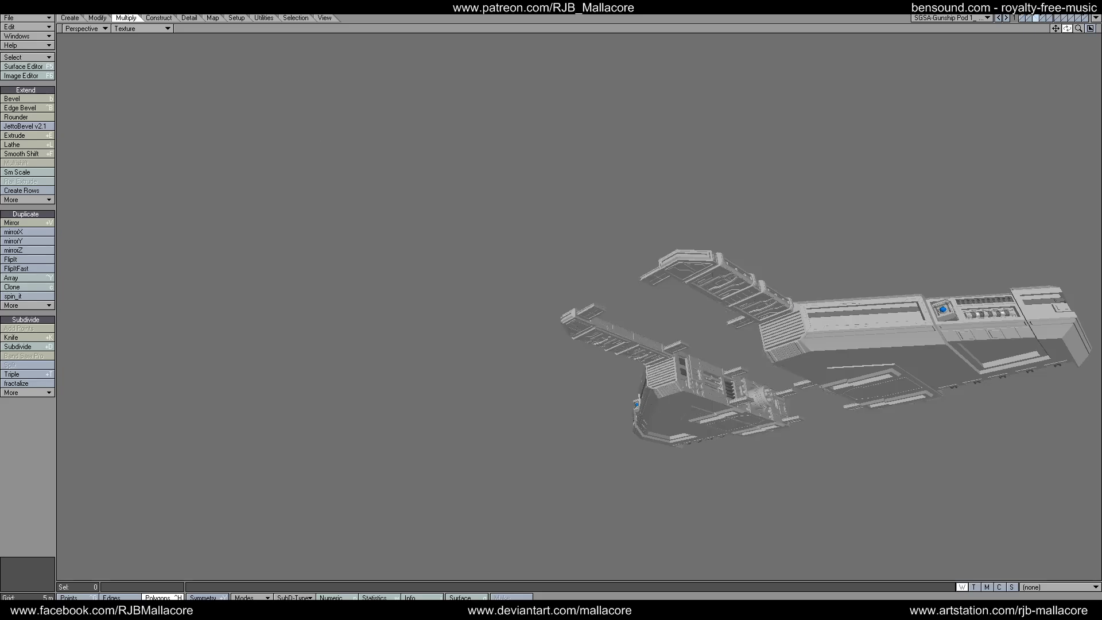
{"action": "left_click_drag", "start_coordinate": [1067, 28], "coordinate": [1067, 132]}
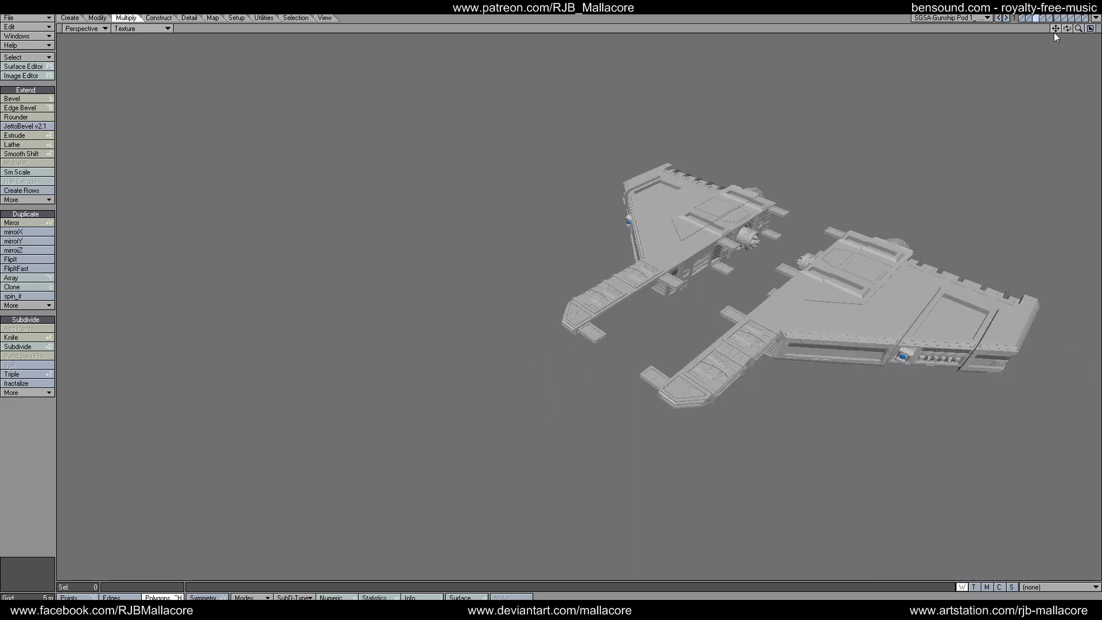
{"action": "left_click_drag", "start_coordinate": [1055, 28], "coordinate": [892, 28]}
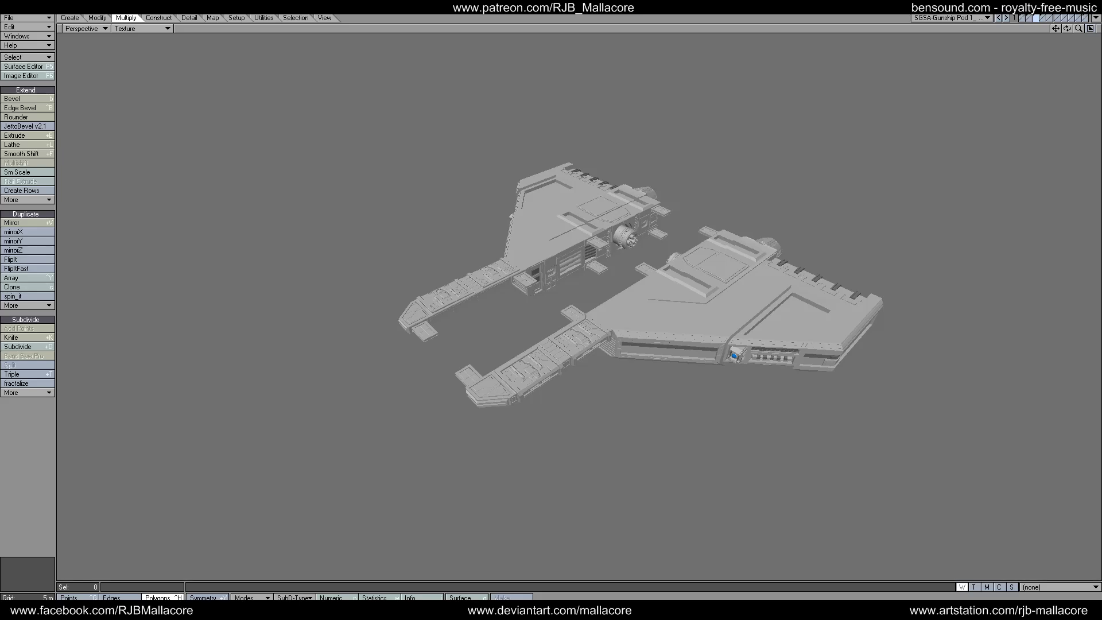
{"action": "left_click_drag", "start_coordinate": [1067, 29], "coordinate": [1068, 11]}
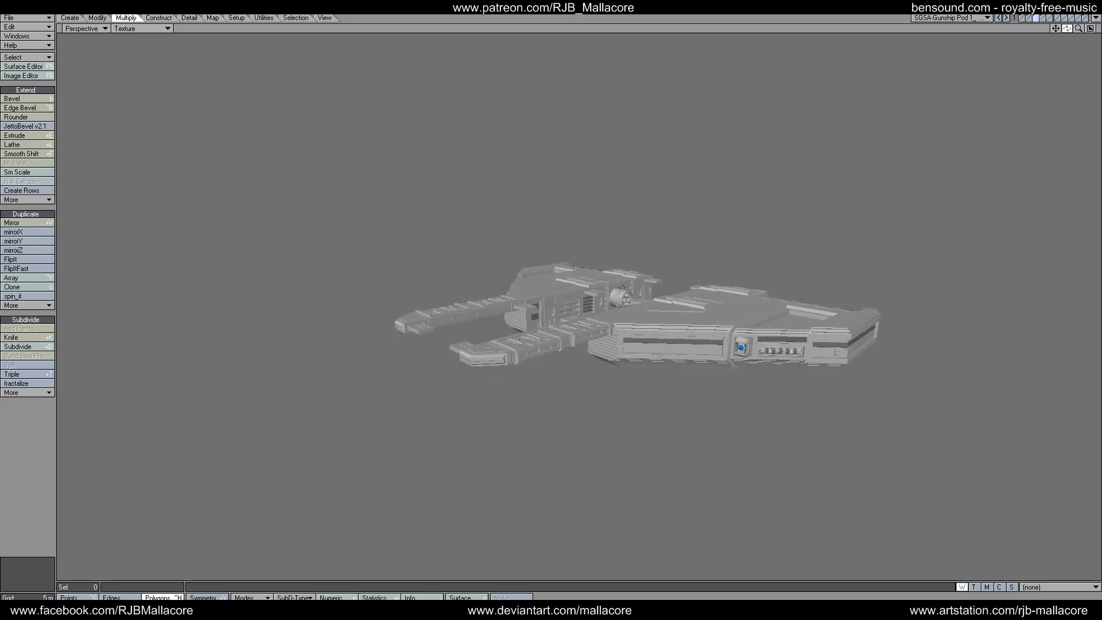